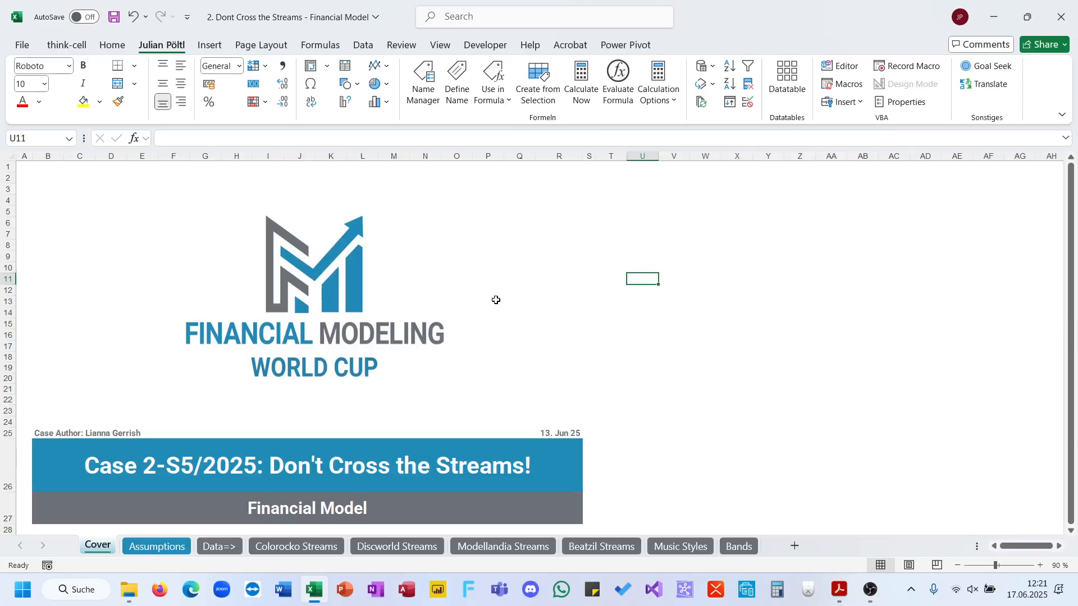
# Switch to Acrobat, skim the case brief, open the FlexiQuiz question document and dock its window beside the workbook.
pyautogui.click(839, 589)
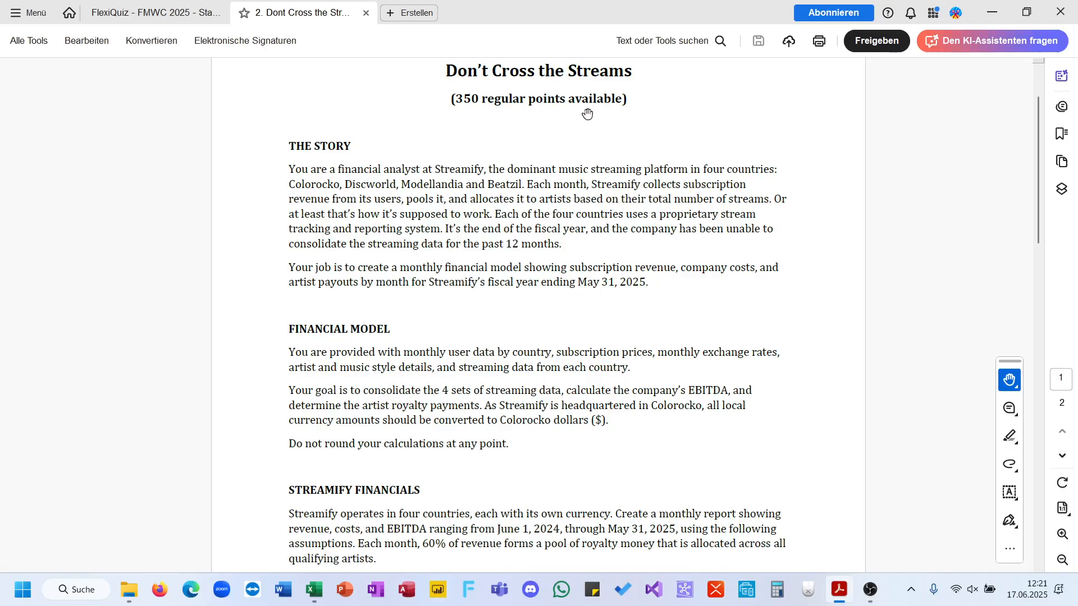
pyautogui.scroll(1, 574, 147)
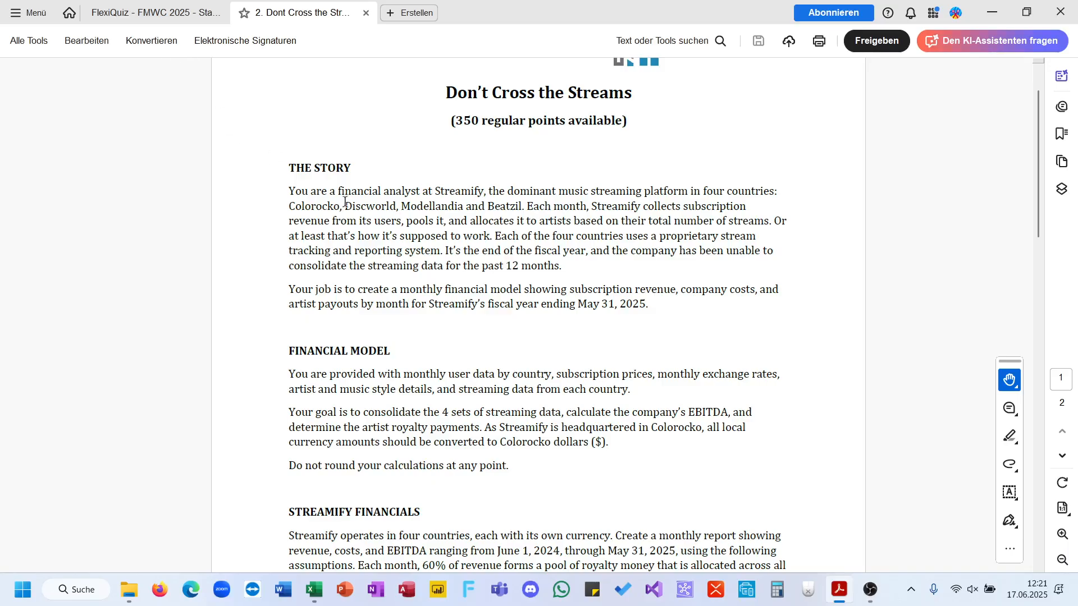
pyautogui.click(183, 12)
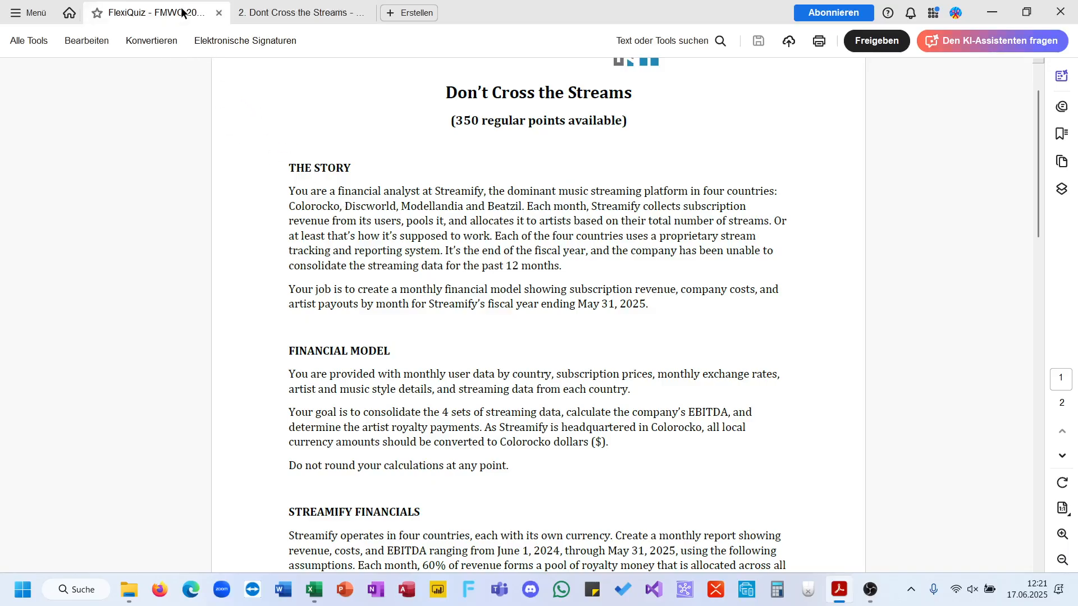
pyautogui.scroll(-1, 415, 332)
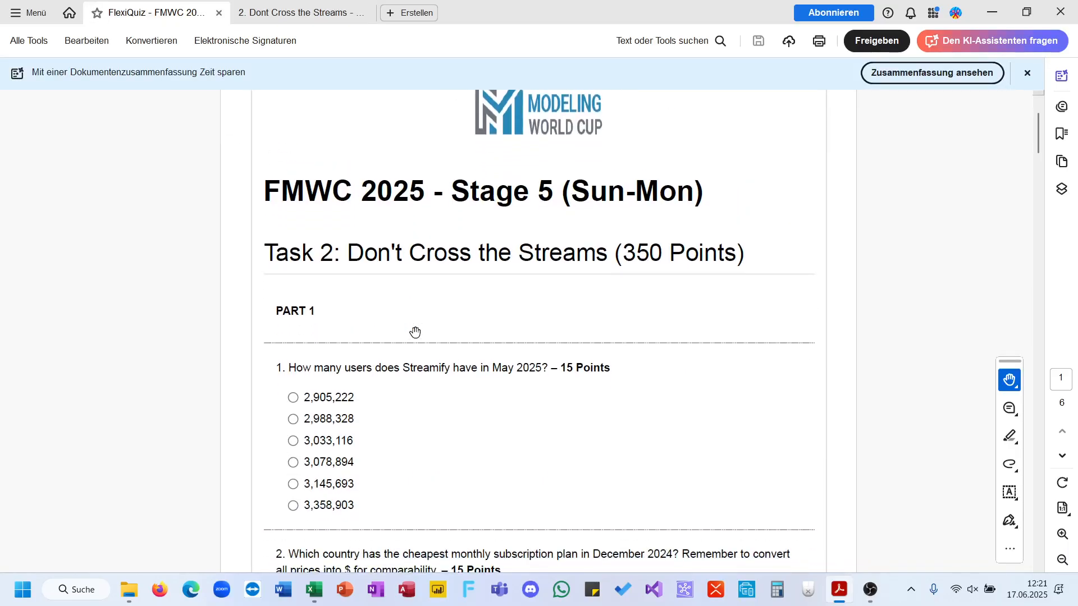
pyautogui.press('super+Right')
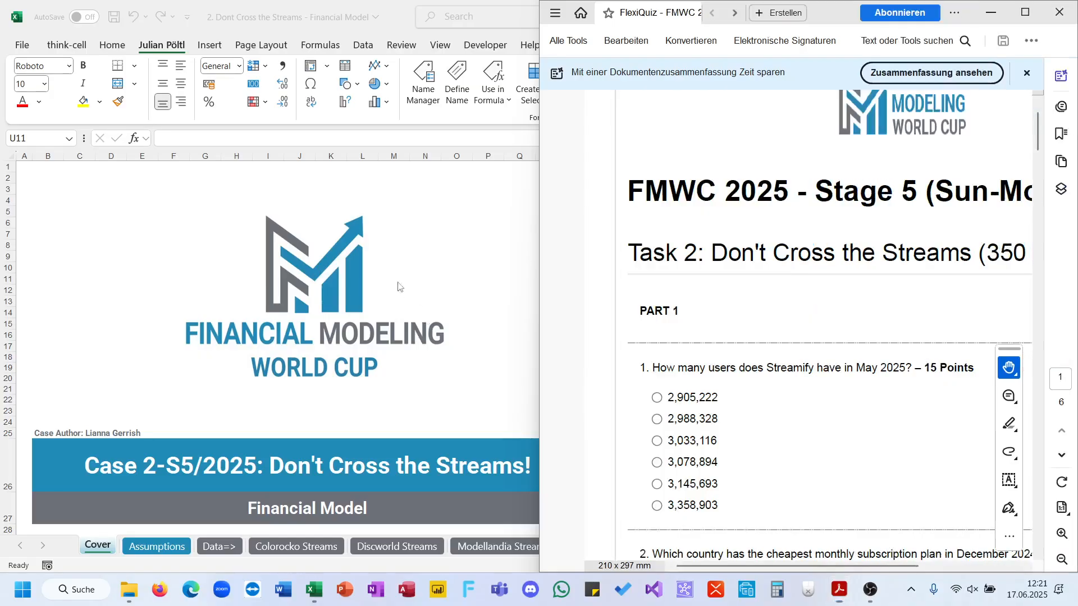
pyautogui.click(392, 272)
pyautogui.click(314, 590)
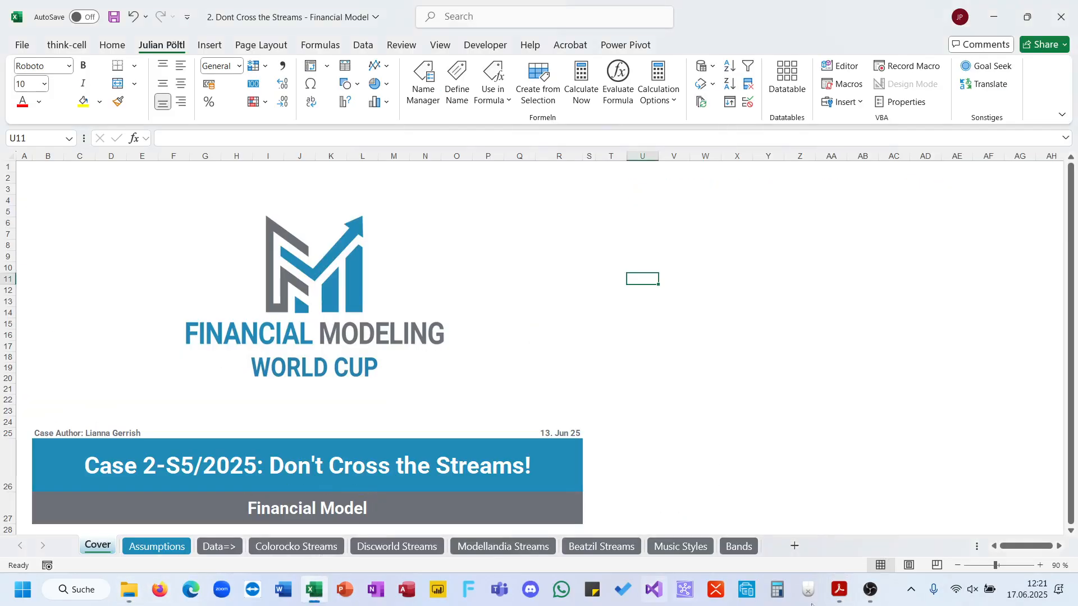
pyautogui.click(835, 600)
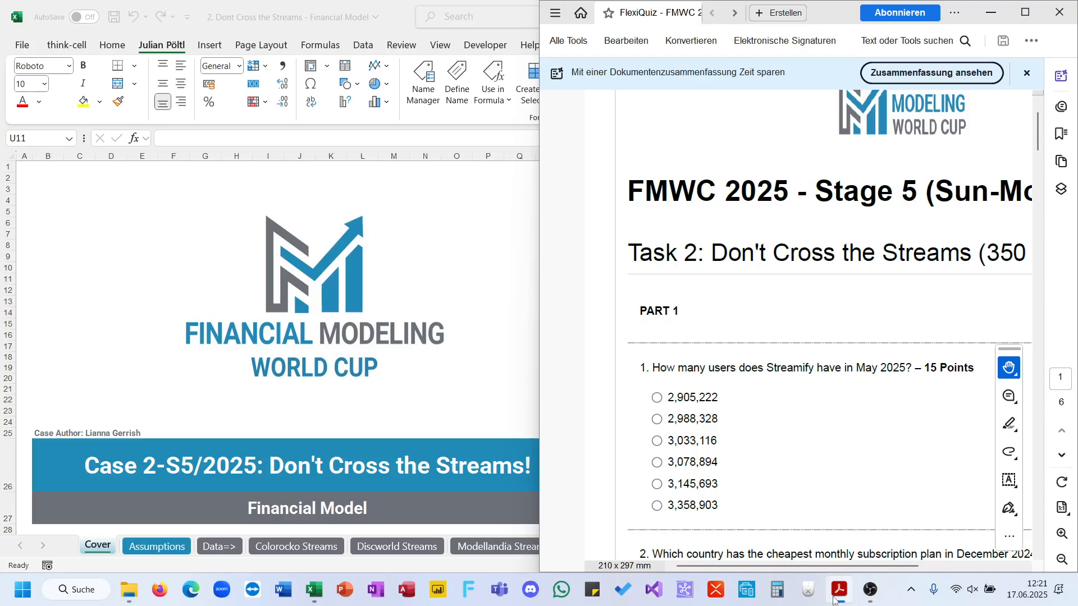
pyautogui.click(520, 441)
# Look through the streaming data on the Colorocko Streams and Discworld Streams sheets.
pyautogui.click(332, 548)
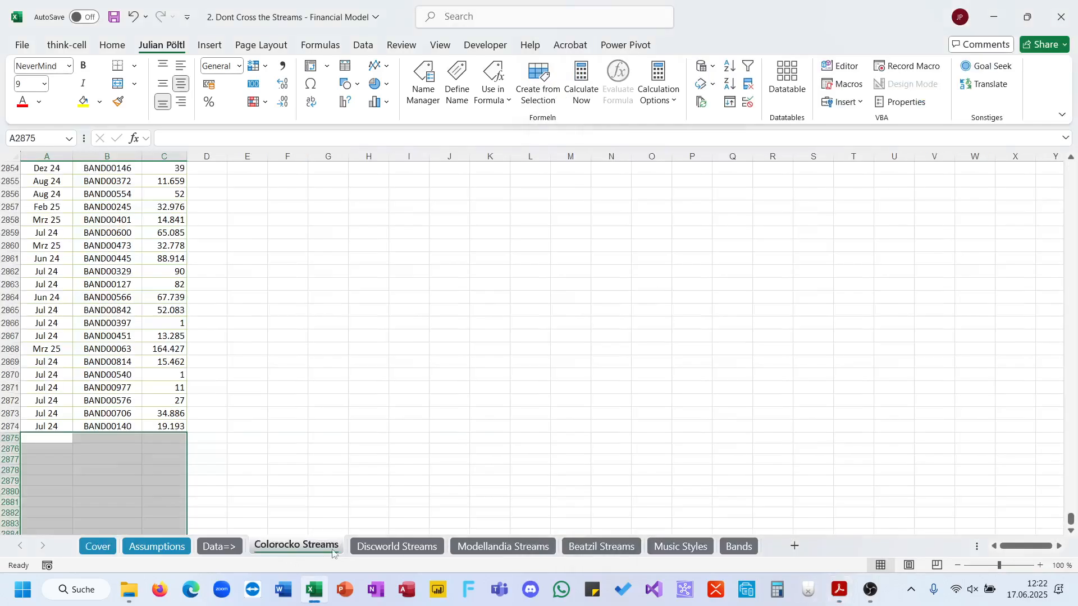
pyautogui.click(397, 546)
pyautogui.scroll(5, 307, 403)
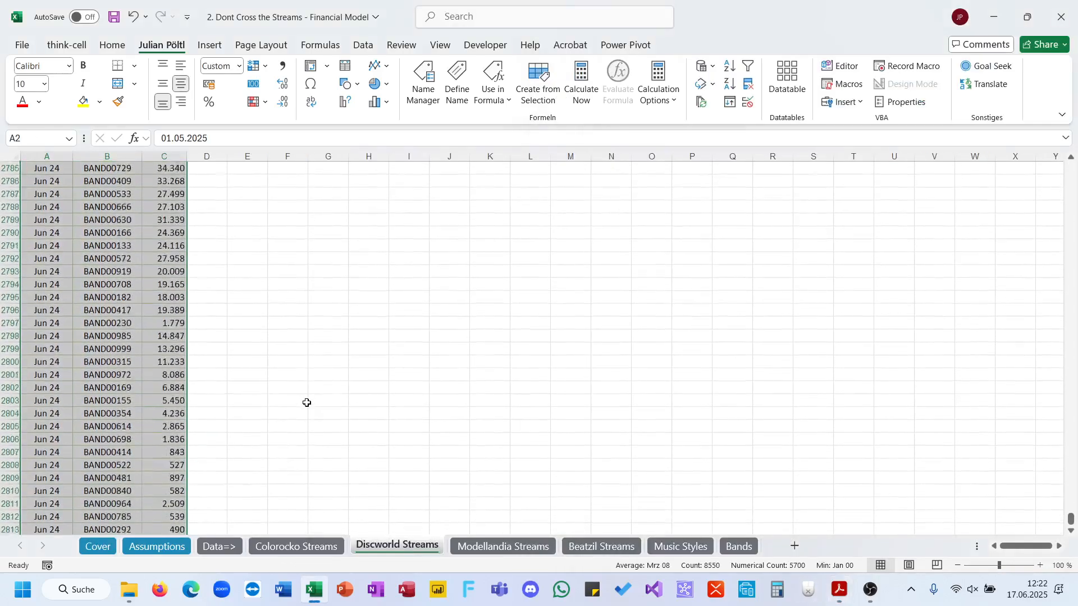
pyautogui.scroll(20, 307, 403)
pyautogui.click(273, 371)
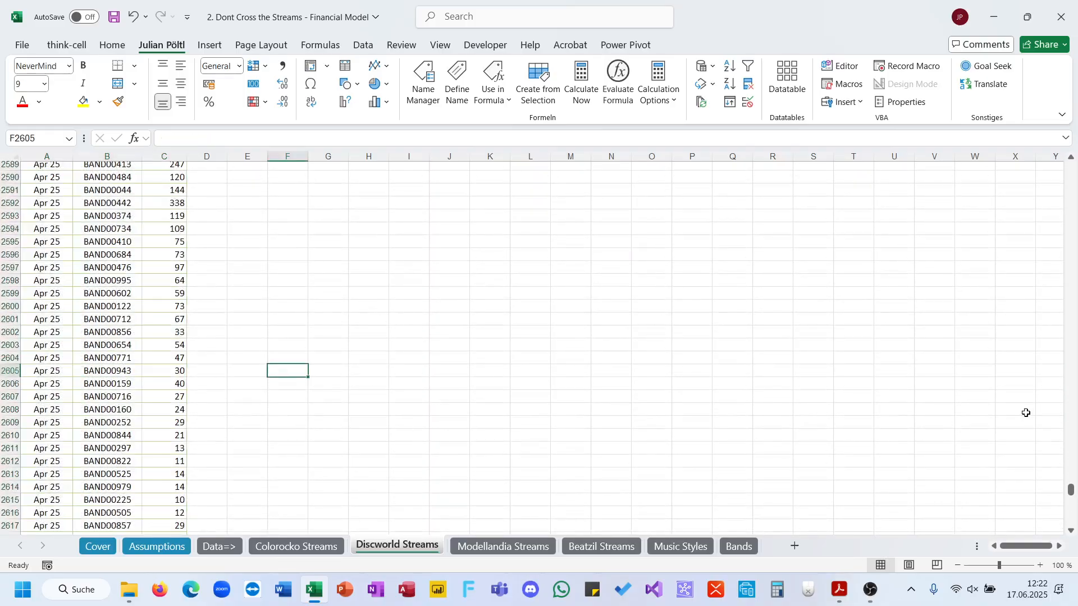
# Total the monthly users of all four countries on the Assumptions sheet by entering =BYCOL(D18:O21;SUM) in D22.
pyautogui.click(150, 556)
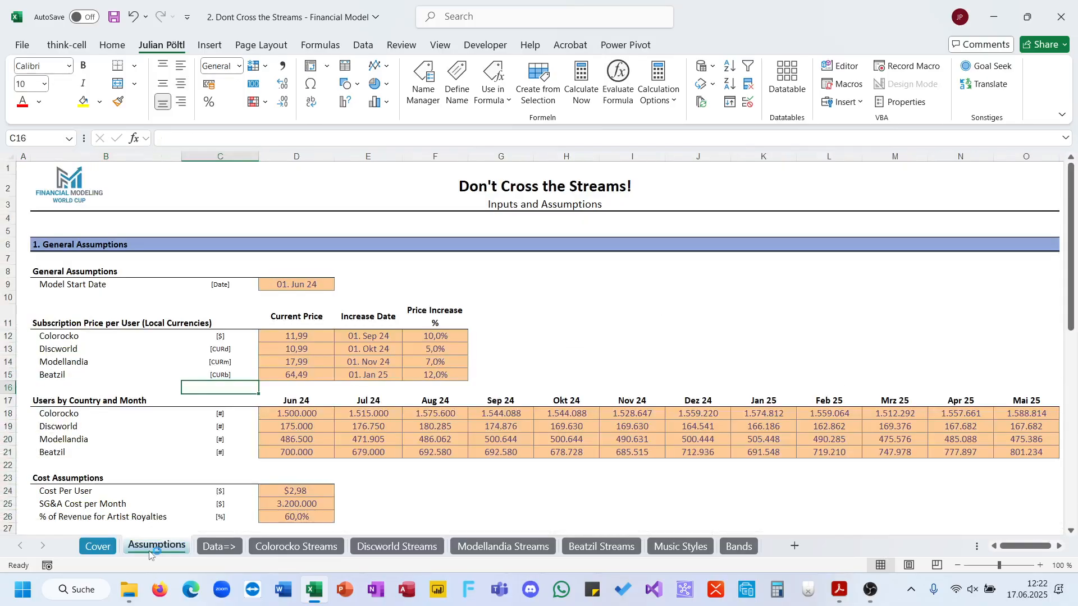
pyautogui.click(301, 466)
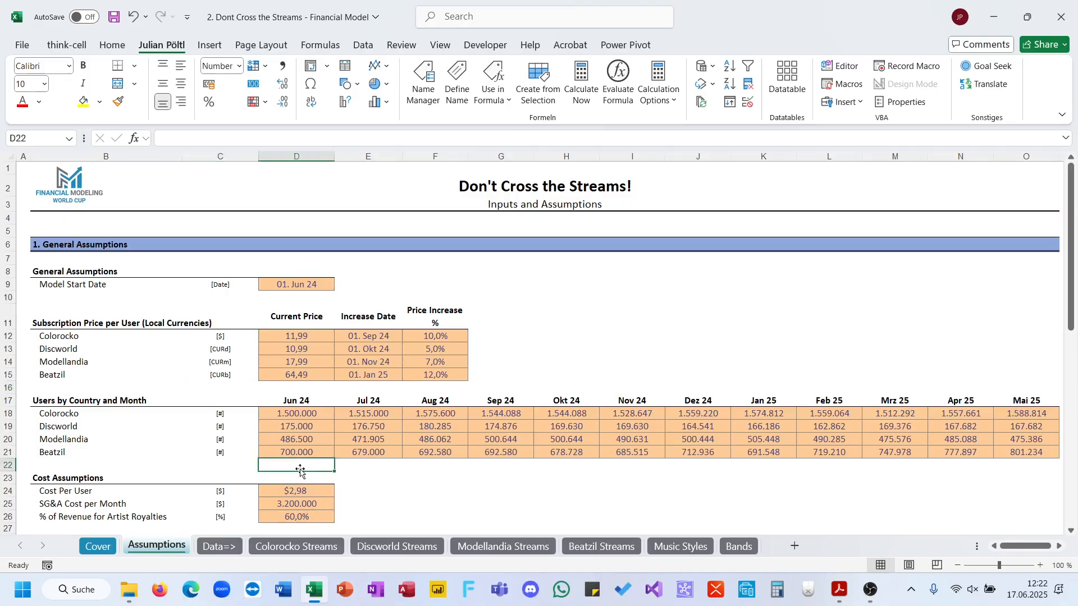
pyautogui.write('=by')
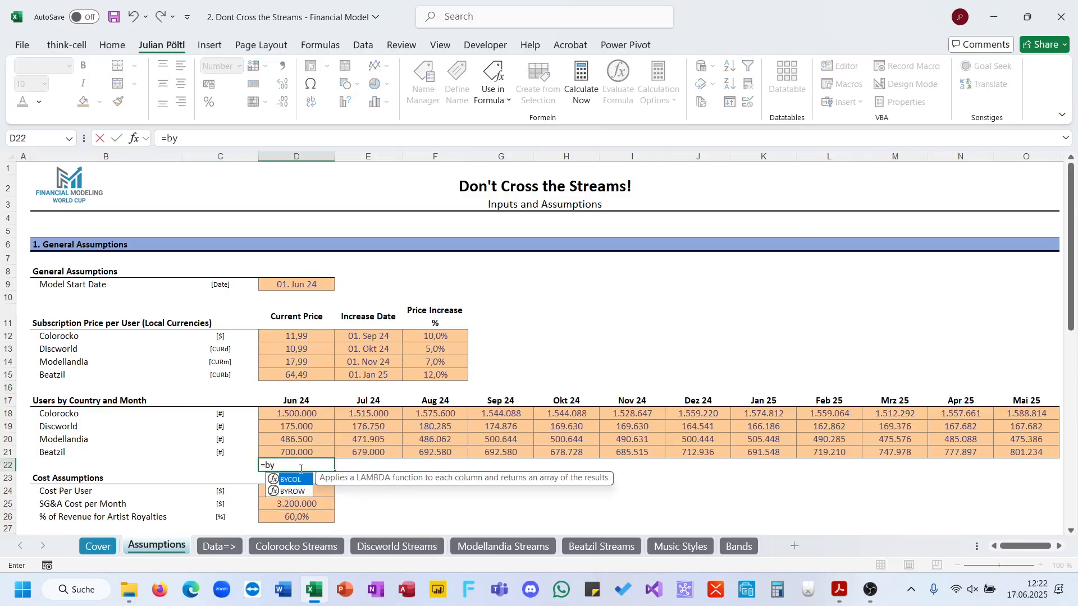
pyautogui.press('Tab')
pyautogui.press('Up')
pyautogui.hotkey('shift', 'Up')
pyautogui.hotkey('shift', 'Up')
pyautogui.hotkey('shift', 'Up')
pyautogui.hotkey('shift', 'Up')
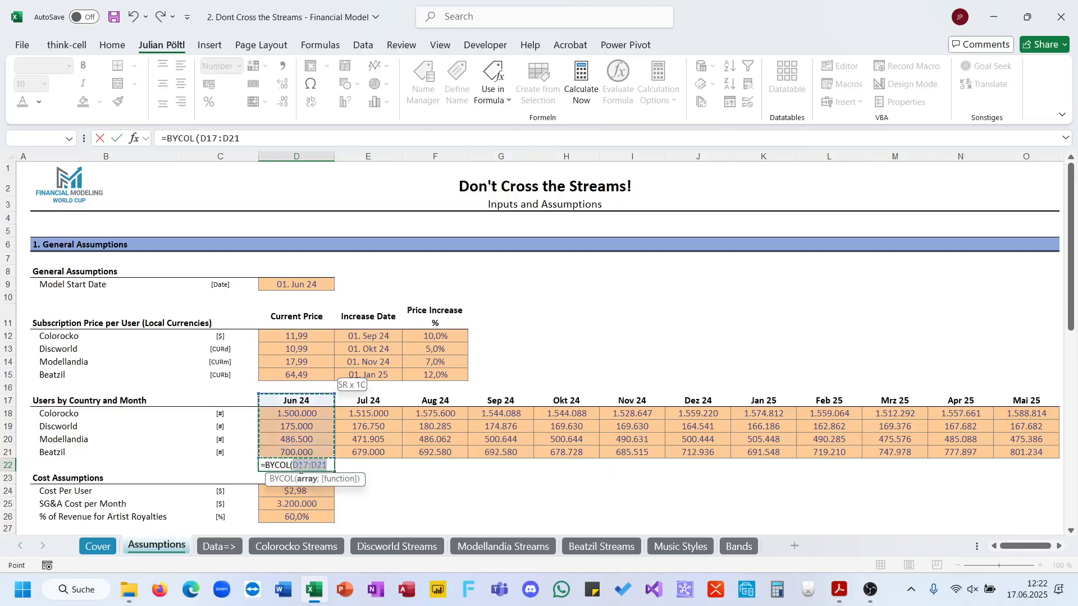
pyautogui.hotkey('shift', 'Down')
pyautogui.hotkey('ctrl', 'shift', 'Right')
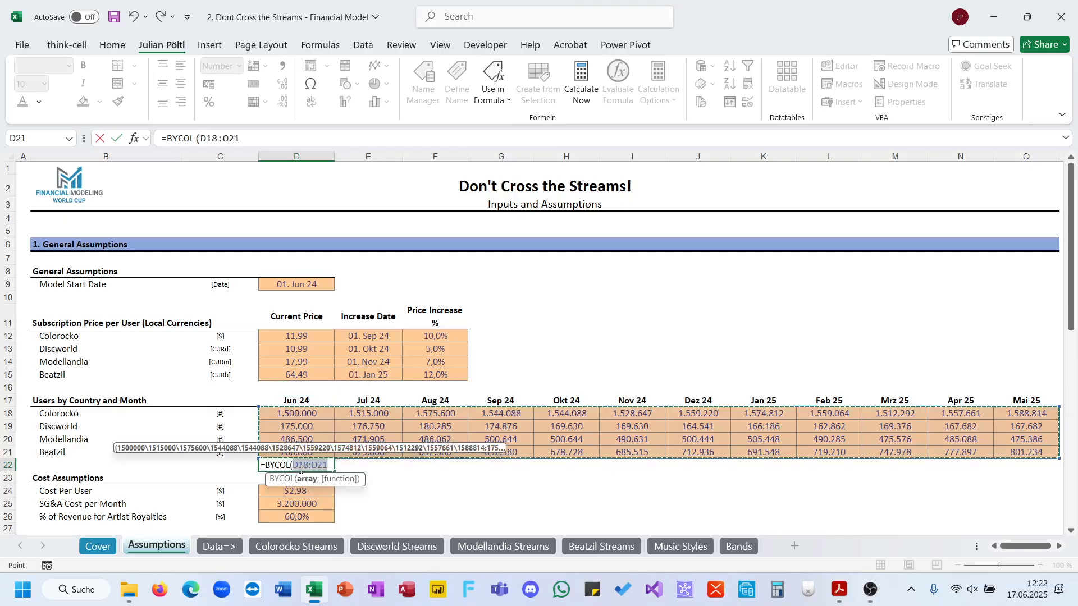
pyautogui.write(',')
pyautogui.write(';sum')
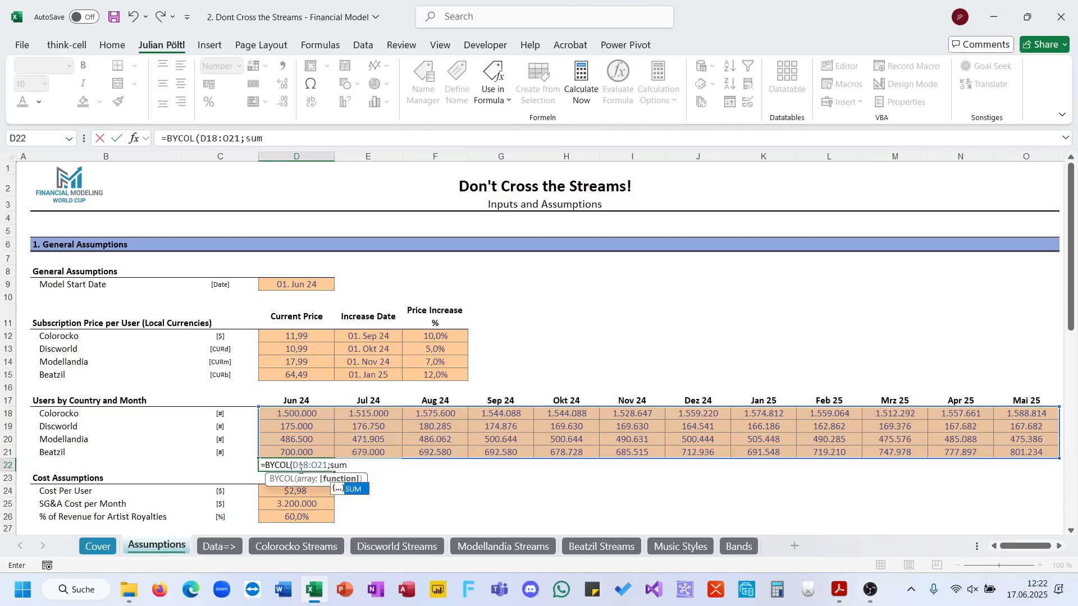
pyautogui.write(')')
pyautogui.press('Return')
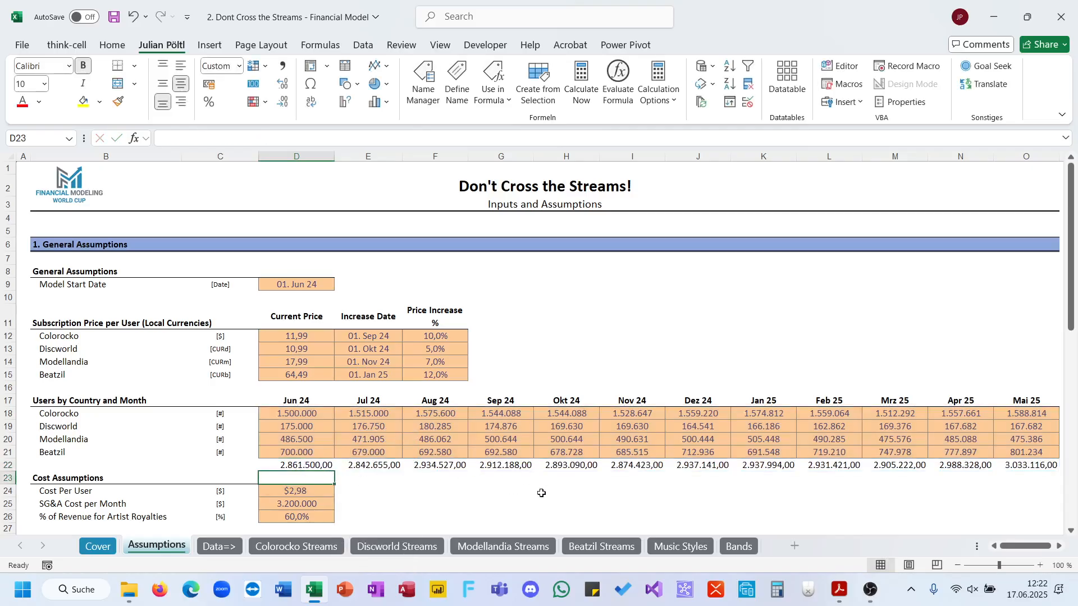
# Compare the May 2025 user total in O22 with the answer options for question 1 in the quiz PDF.
pyautogui.hscroll(5, 555, 493)
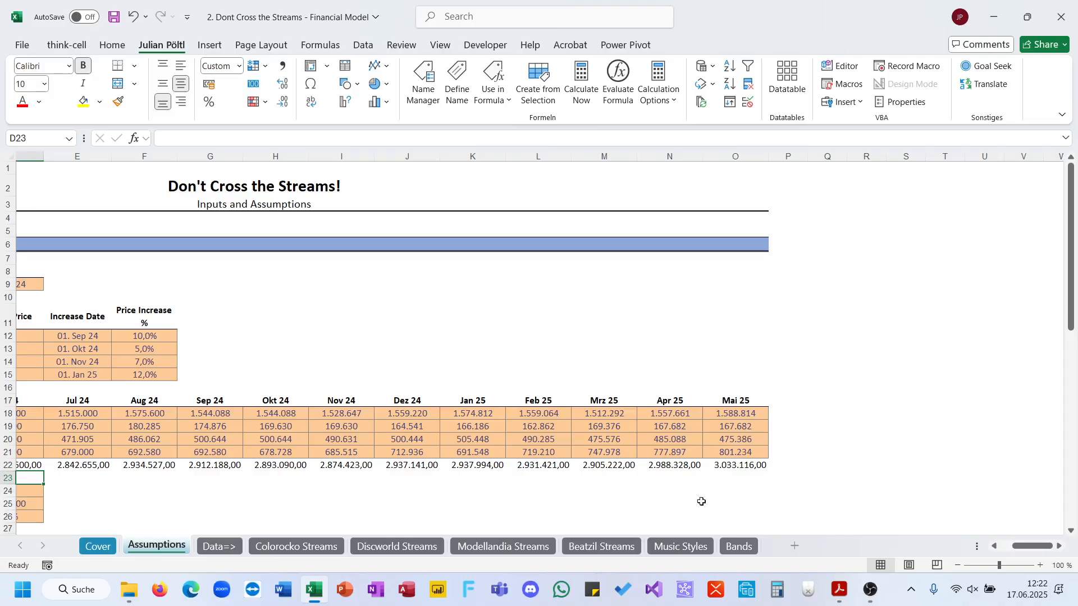
pyautogui.click(748, 466)
pyautogui.click(838, 591)
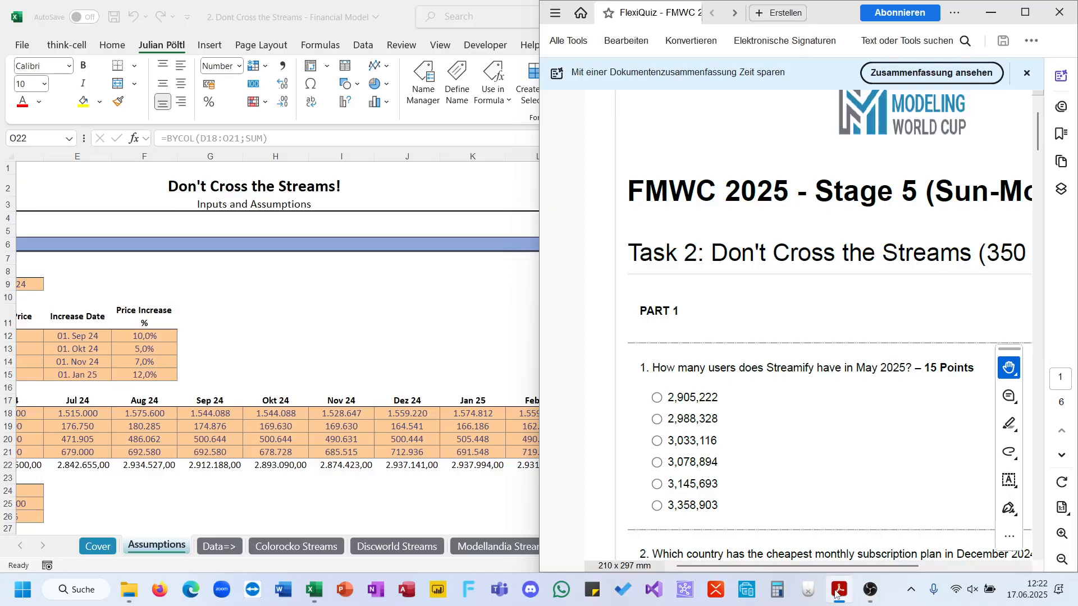
pyautogui.click(837, 591)
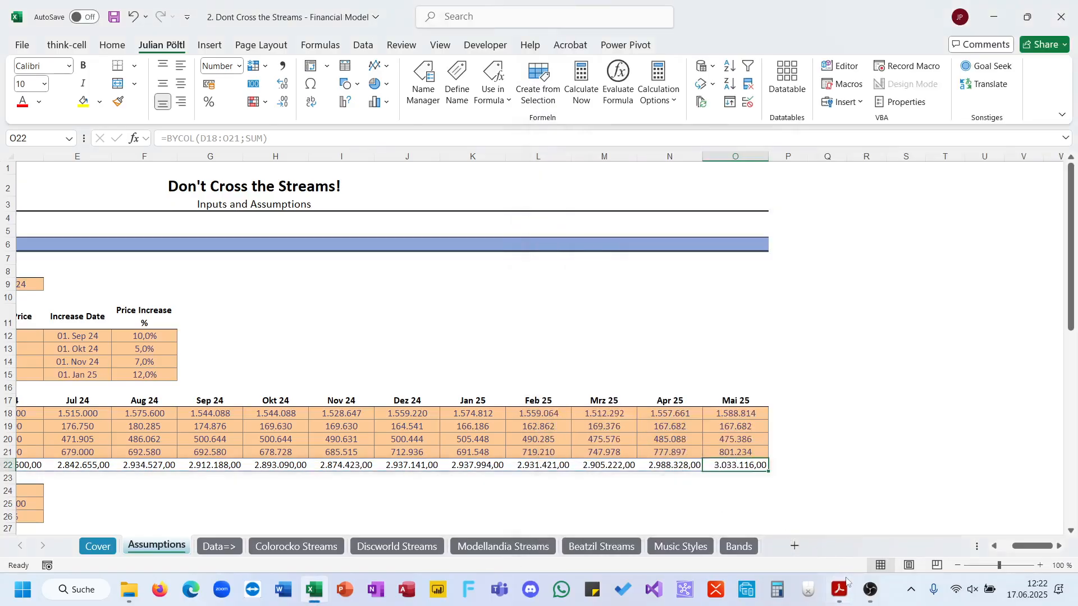
pyautogui.click(841, 590)
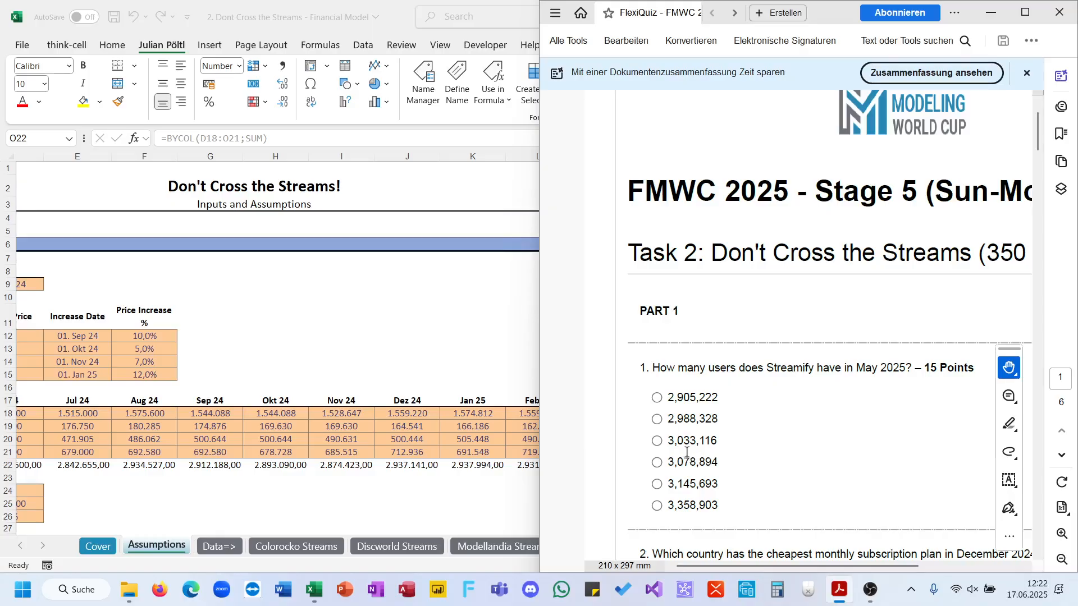
pyautogui.click(424, 367)
# Add a new worksheet after Assumptions and enter the heading Question in A1.
pyautogui.click(792, 546)
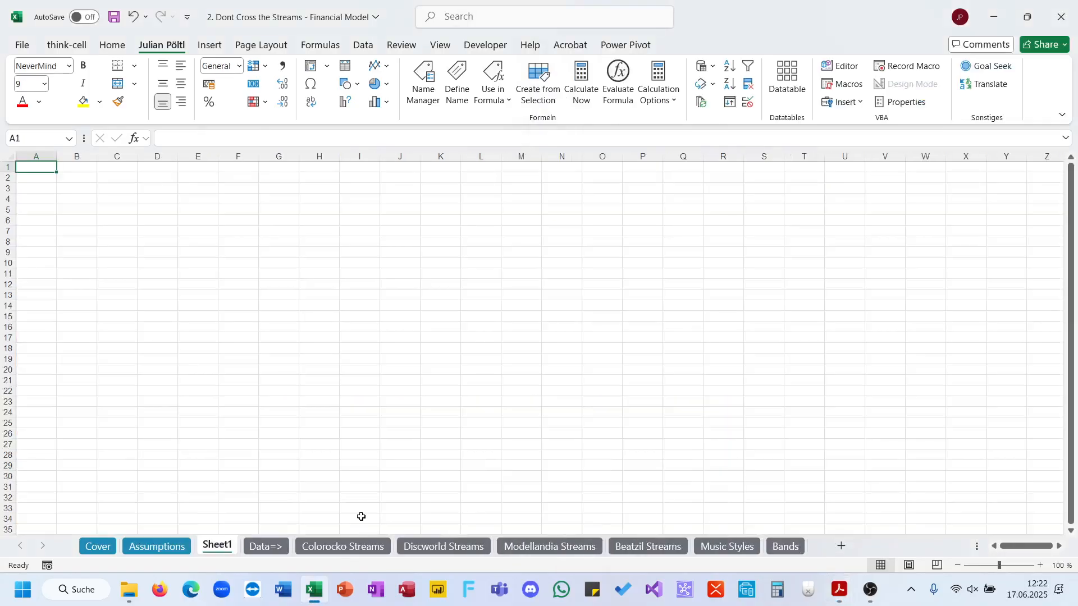
pyautogui.write('Qu')
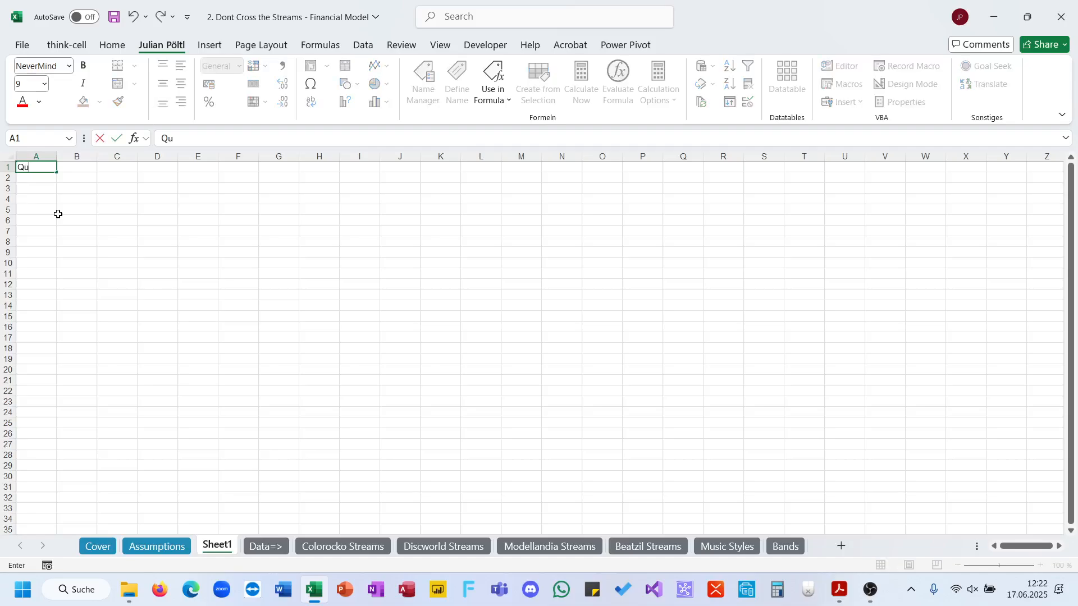
pyautogui.write('estion')
pyautogui.press('Return')
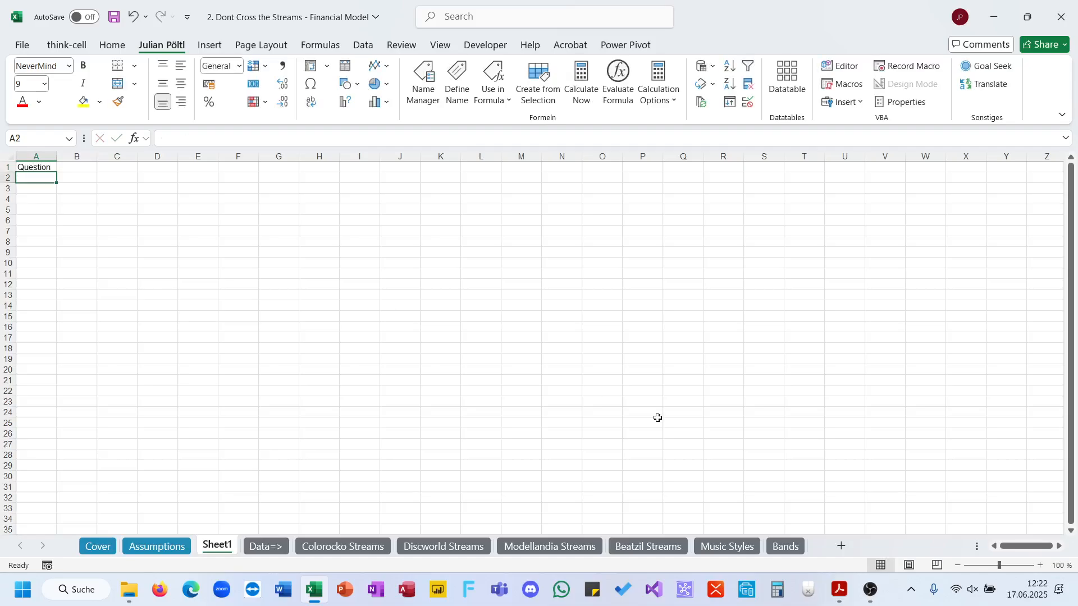
# Check the last question number in the quiz PDF and list the question numbers from A2 down with =SEQUENCE(22).
pyautogui.click(839, 589)
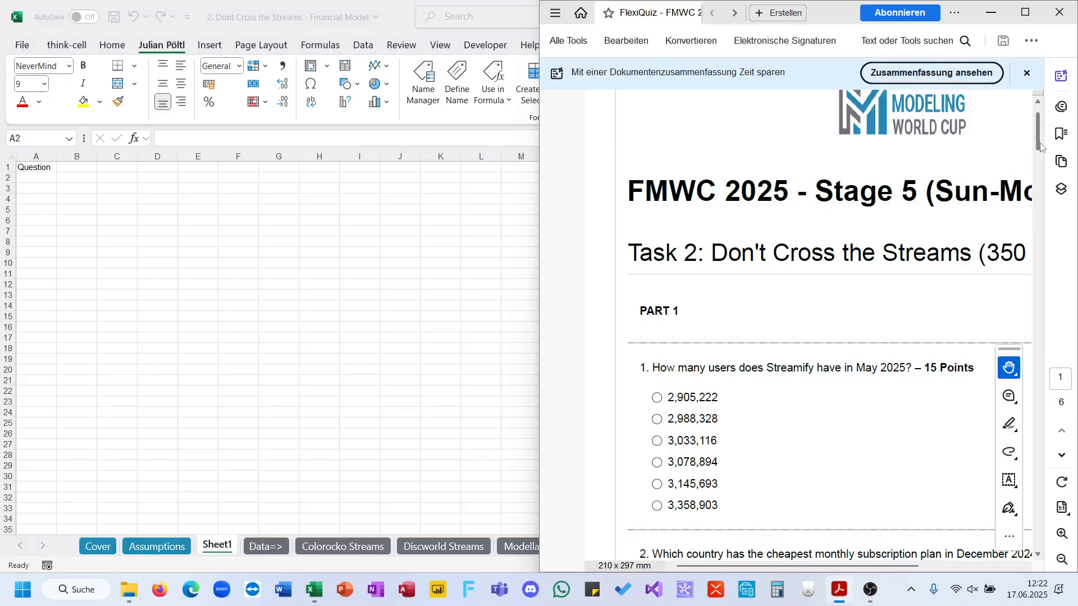
pyautogui.moveTo(1040, 146); pyautogui.dragTo(1008, 506)
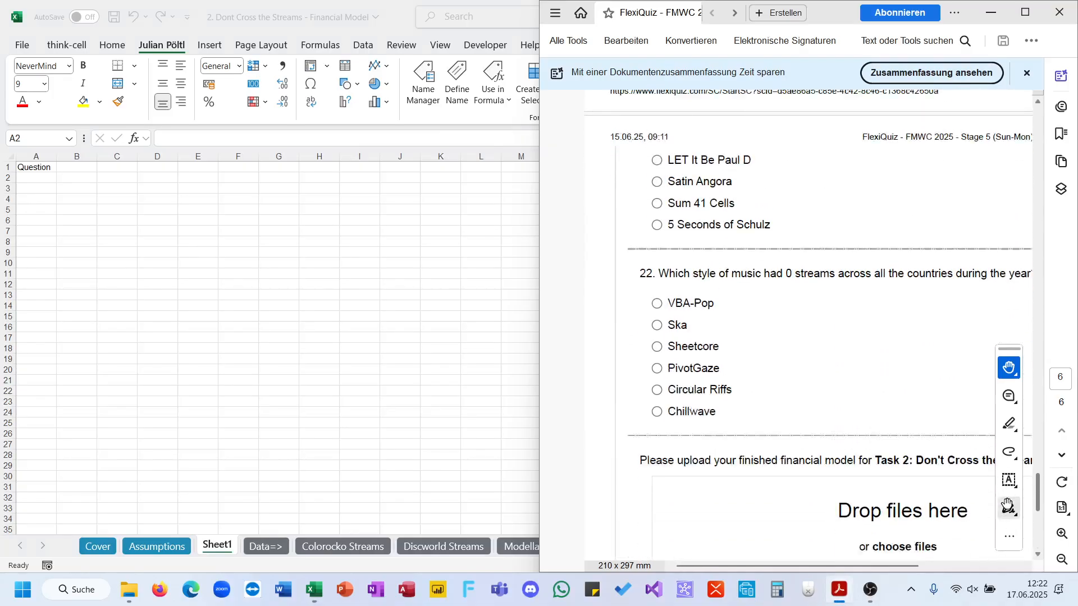
pyautogui.scroll(-2, 1008, 505)
pyautogui.hotkey('alt', 'Tab')
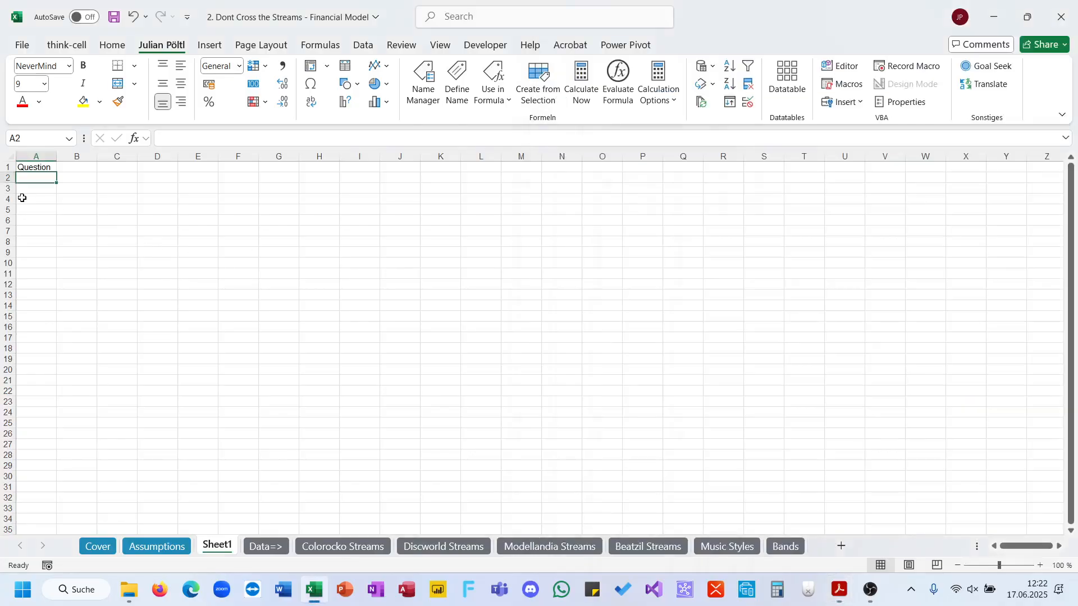
pyautogui.write('0')
pyautogui.write('=se')
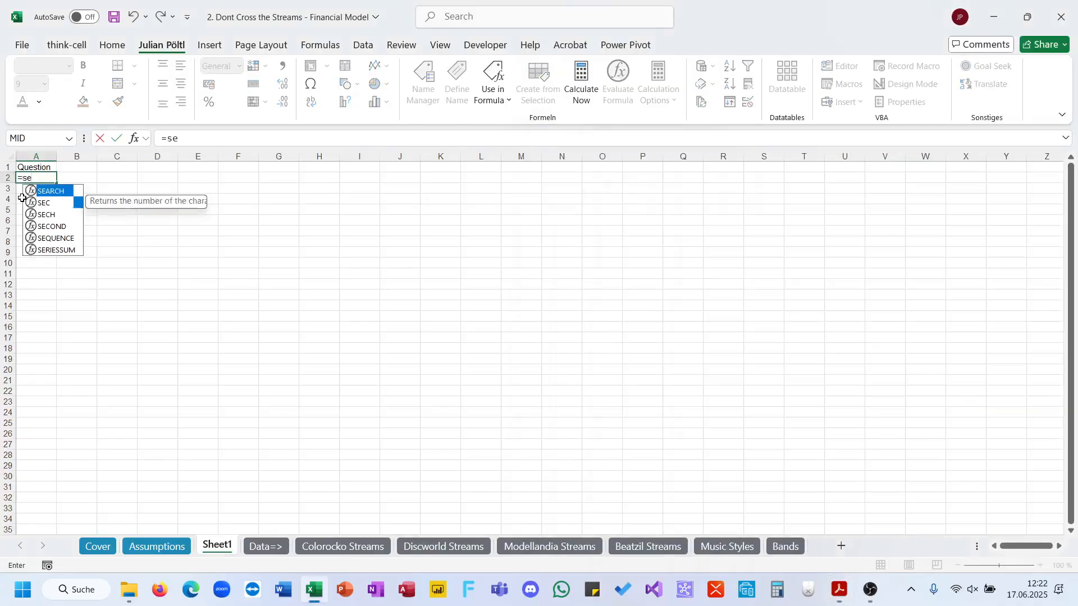
pyautogui.press('Down')
pyautogui.press('Down')
pyautogui.press('Down')
pyautogui.press('Down')
pyautogui.press('Tab')
pyautogui.write('22)')
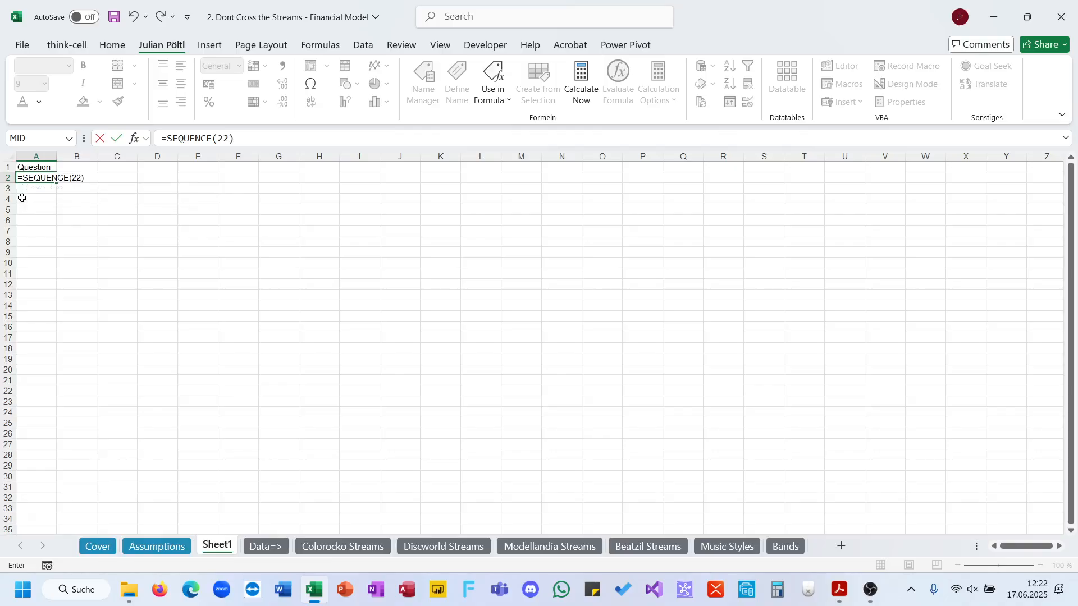
pyautogui.press('Tab')
# Enter the heading Answer in B1 and c as the answer to question 1 in B2.
pyautogui.press('Up')
pyautogui.write('Ans')
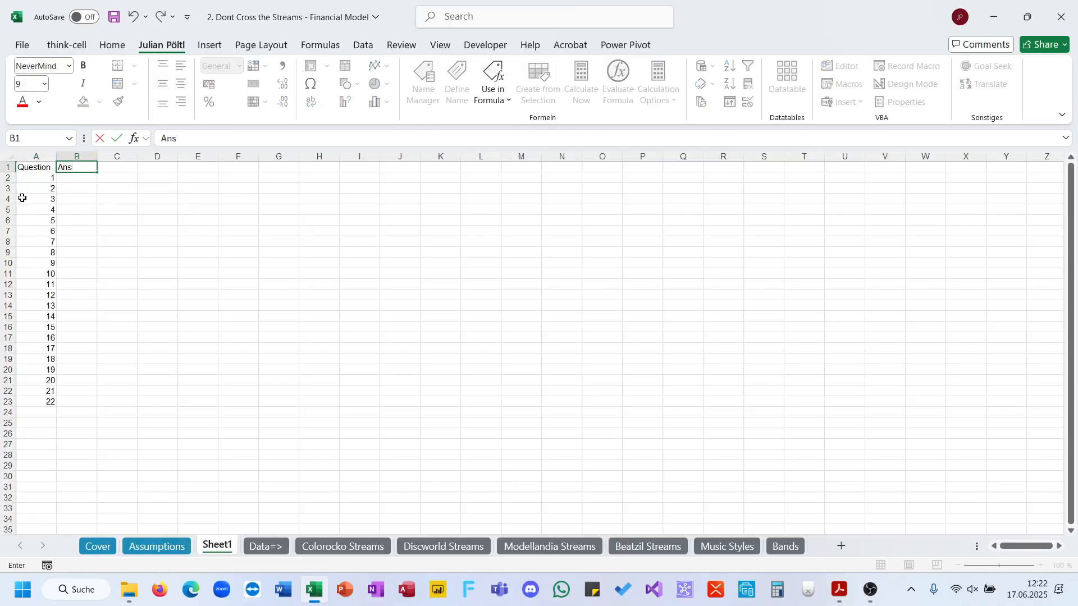
pyautogui.write('wer')
pyautogui.press('Return')
pyautogui.write('c')
pyautogui.press('Return')
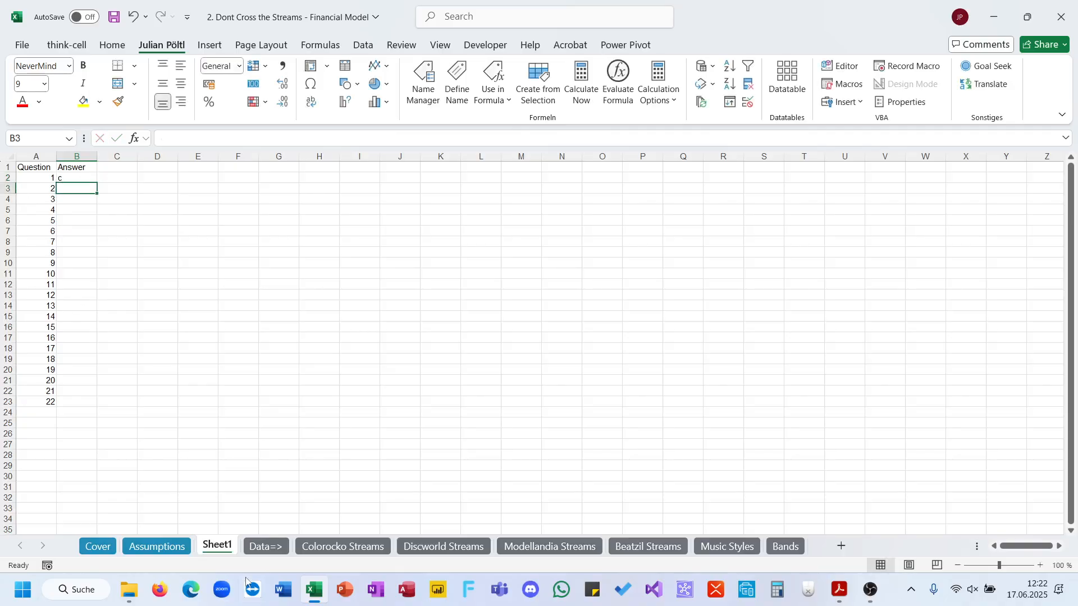
# Rename the new answer sheet to Q and colour its sheet tab light green.
pyautogui.doubleClick(213, 546)
pyautogui.write('Q')
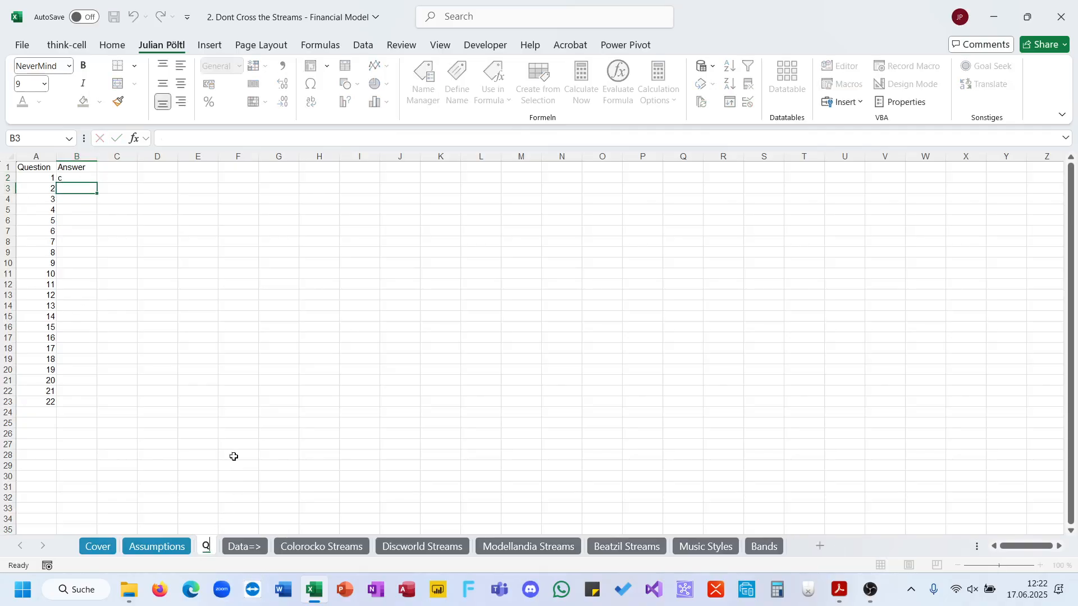
pyautogui.click(234, 446)
pyautogui.rightClick(212, 541)
pyautogui.moveTo(262, 452)
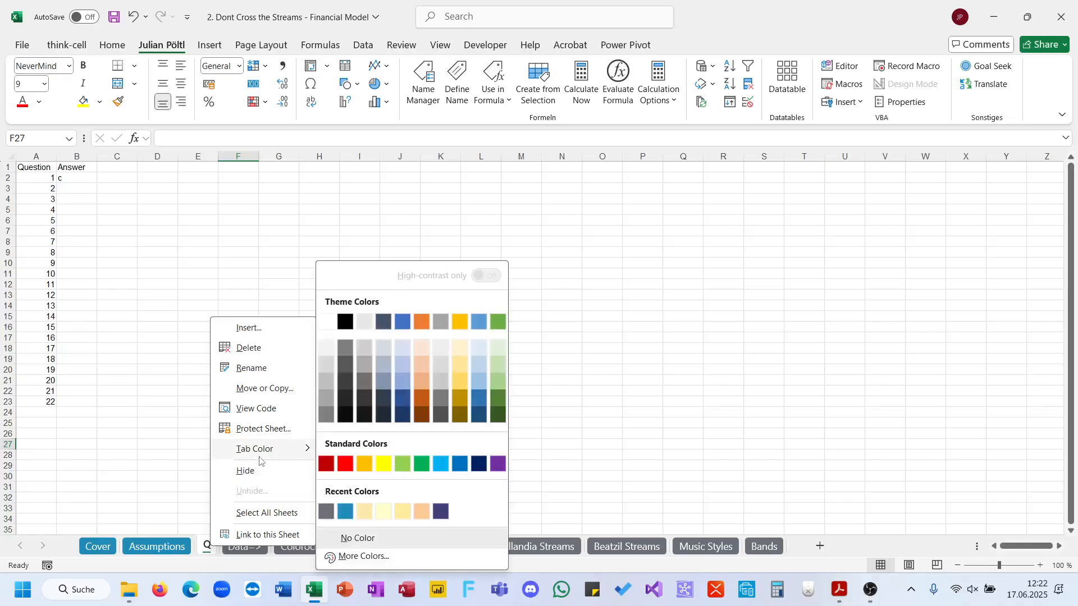
pyautogui.click(402, 462)
pyautogui.click(236, 314)
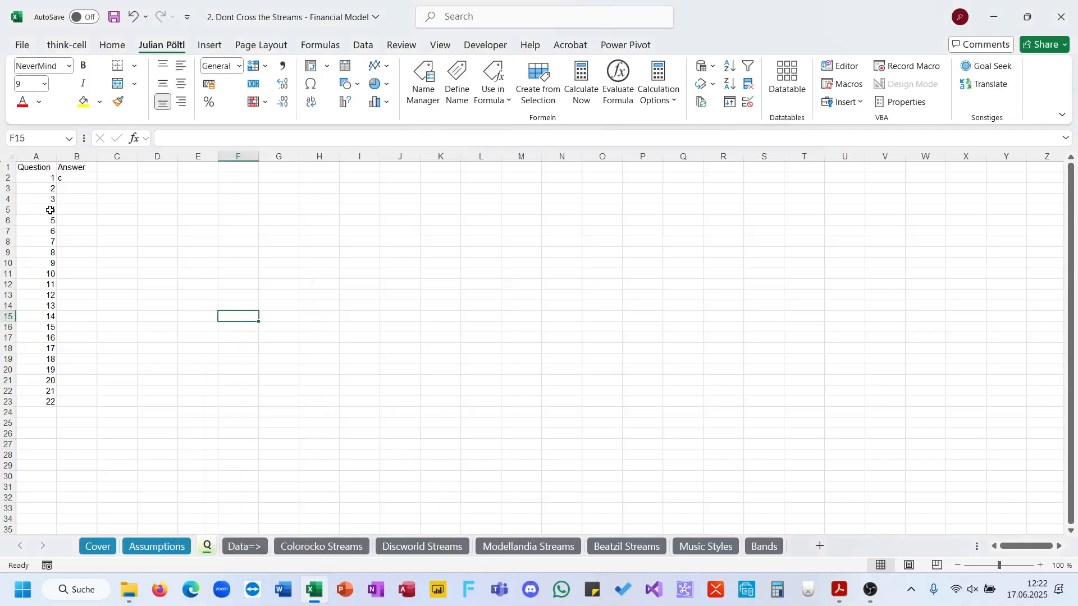
# Change the answer to question 1 in B2 to c).
pyautogui.click(74, 176)
pyautogui.write('c)')
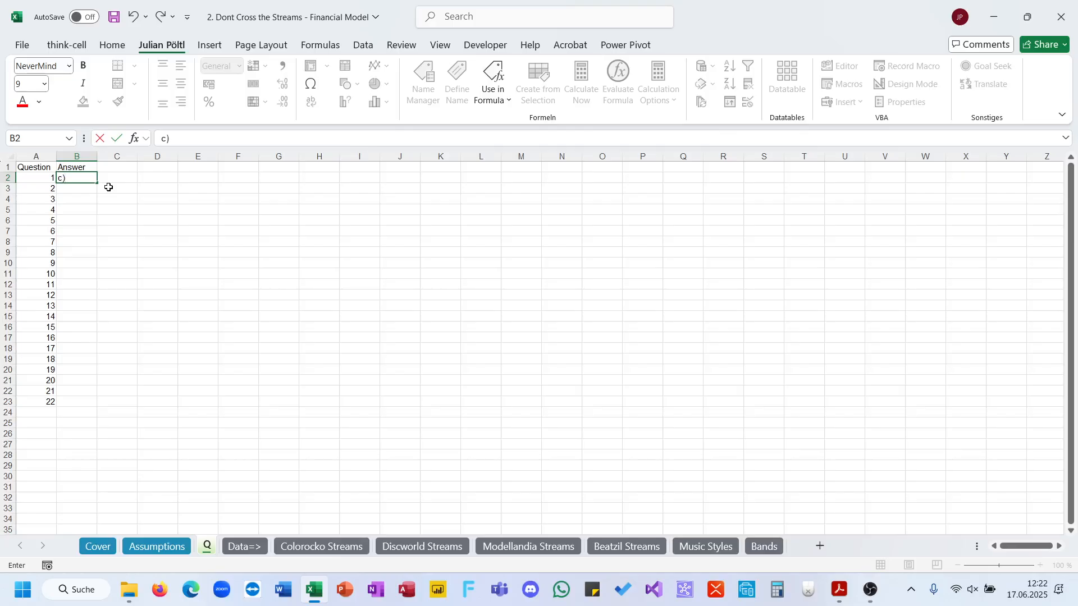
pyautogui.press('Return')
# Open the quiz PDF at full window size and read question 2 about the cheapest monthly subscription plan in December 2024.
pyautogui.click(839, 589)
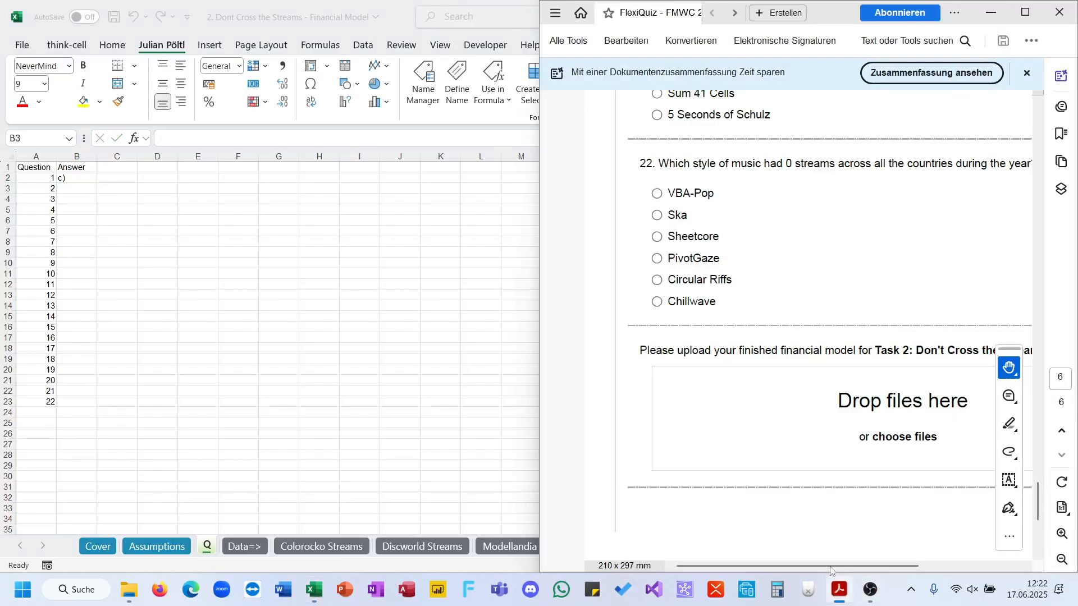
pyautogui.scroll(5, 749, 345)
pyautogui.scroll(20, 750, 344)
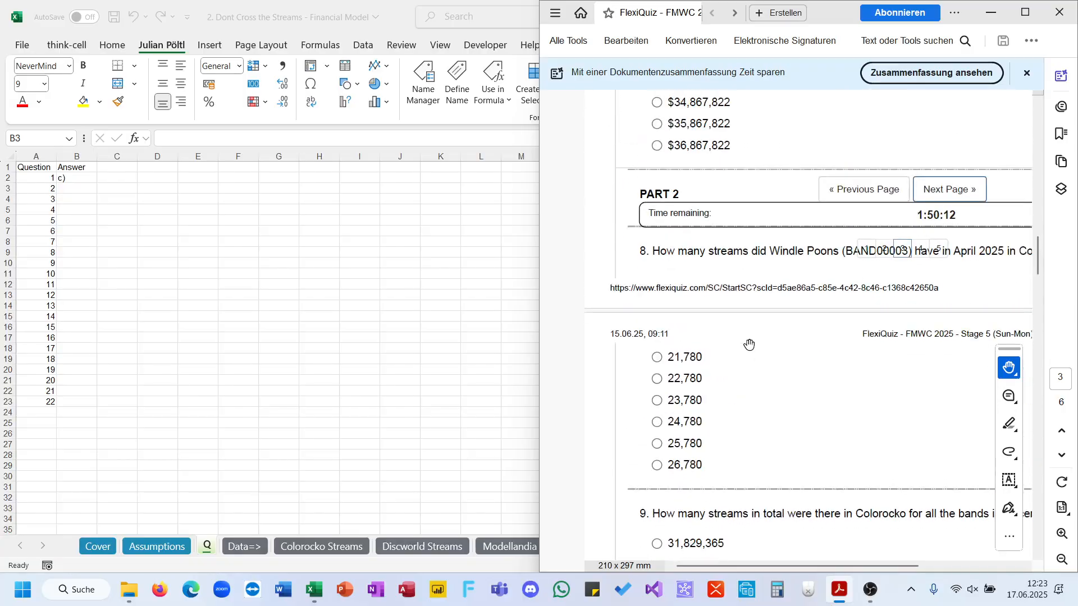
pyautogui.scroll(15, 749, 344)
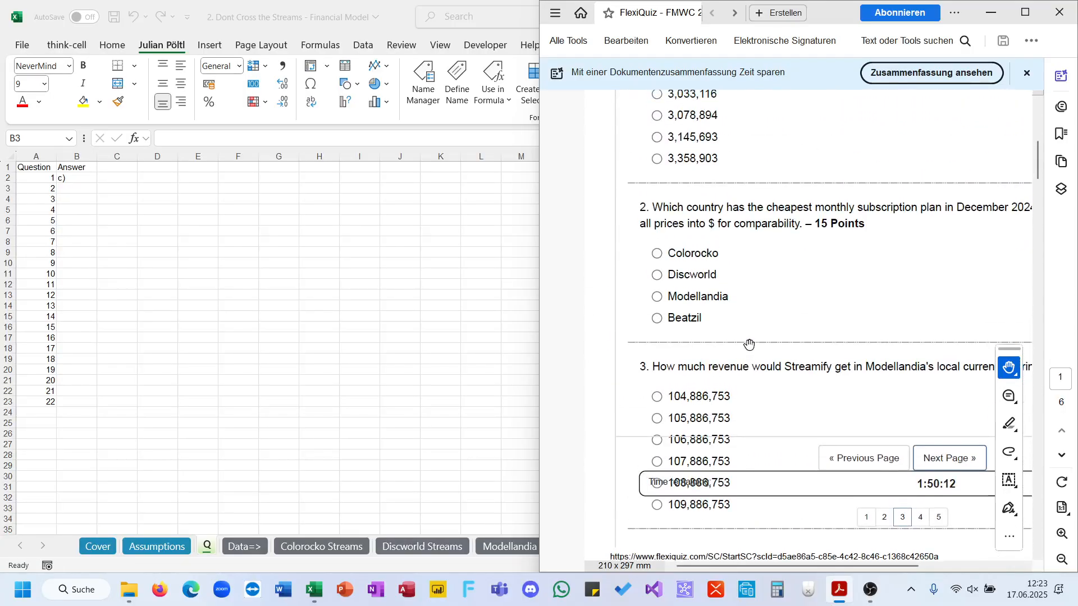
pyautogui.hscroll(3, 788, 292)
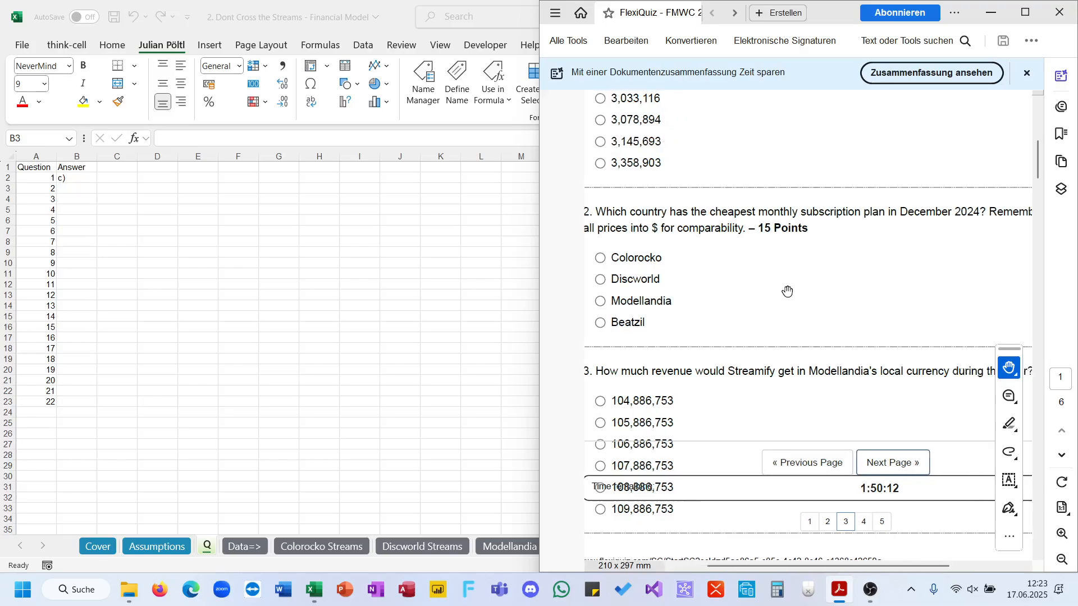
pyautogui.hscroll(-3, 788, 292)
pyautogui.click(1025, 12)
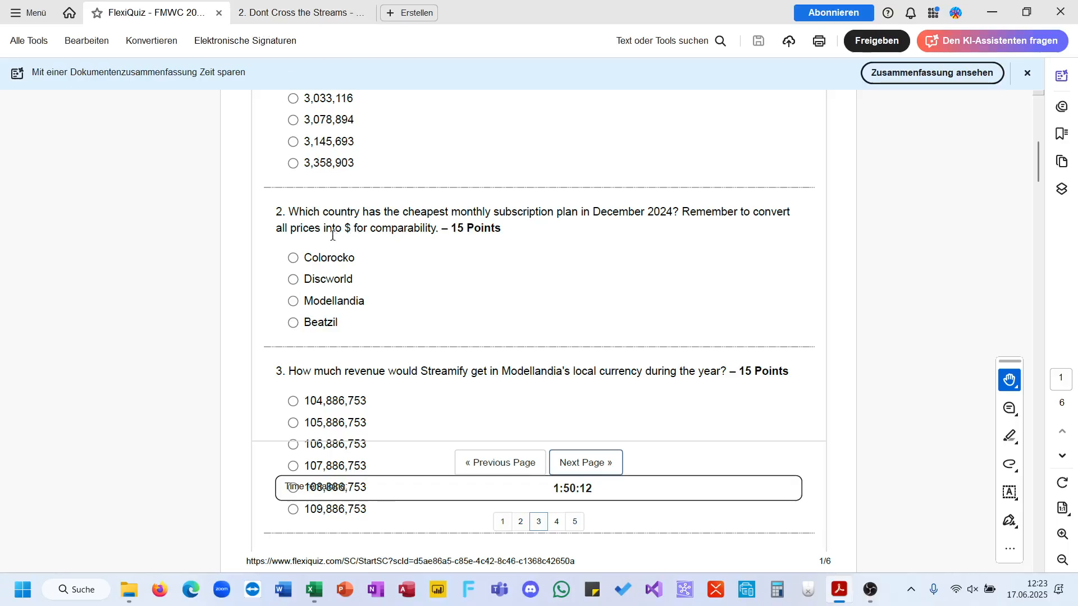
pyautogui.moveTo(346, 230); pyautogui.dragTo(437, 230)
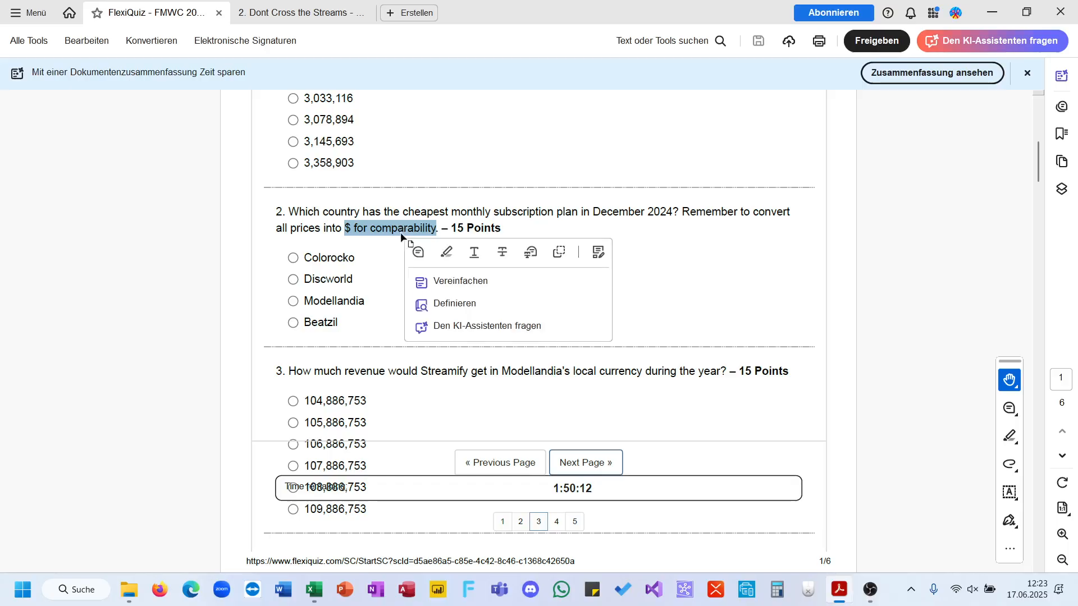
pyautogui.click(331, 233)
# Switch back to Excel and select the subscription price table B11:F15 on the Assumptions sheet.
pyautogui.click(314, 590)
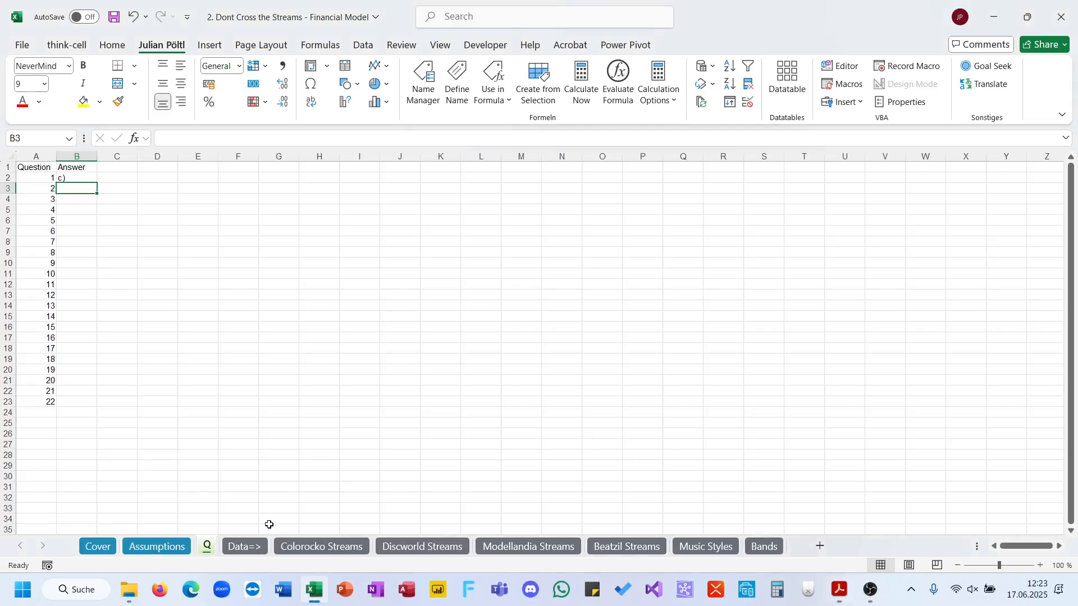
pyautogui.click(156, 547)
pyautogui.hscroll(-4, 236, 479)
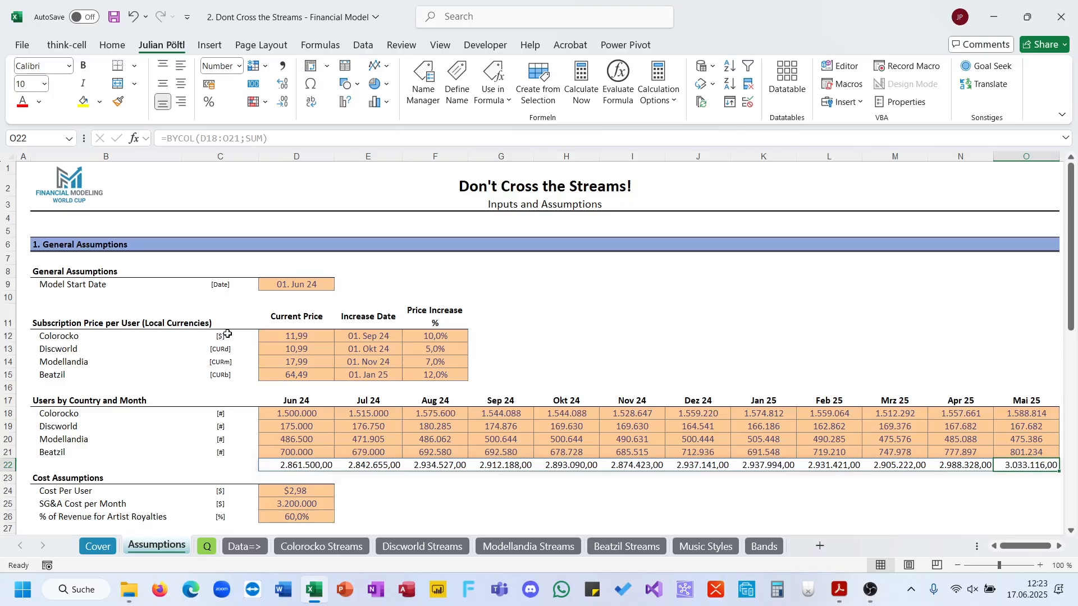
pyautogui.click(293, 337)
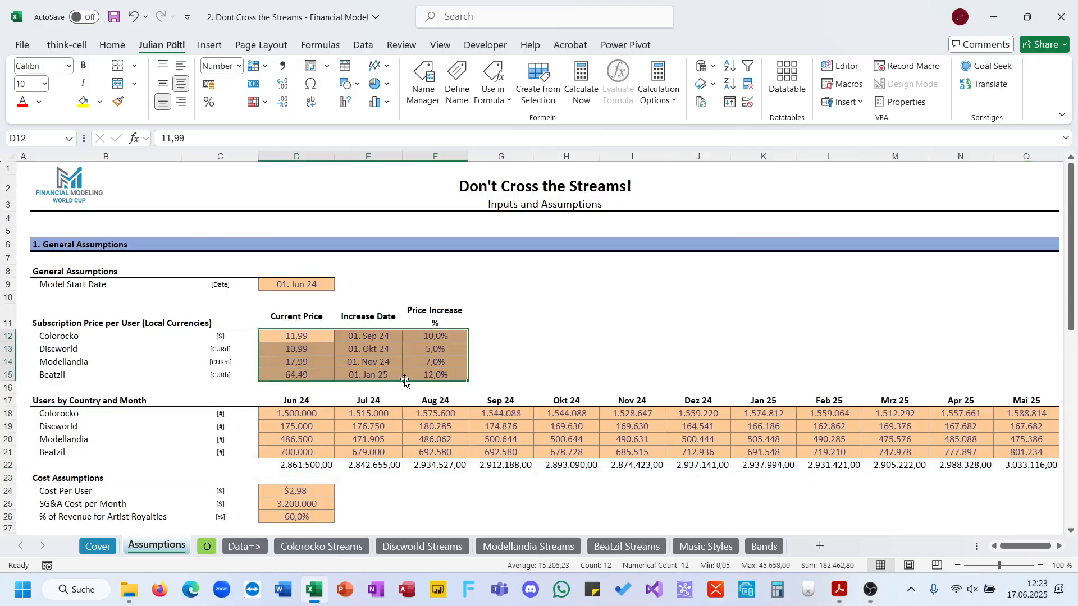
pyautogui.click(122, 332)
pyautogui.click(87, 320)
pyautogui.moveTo(87, 320); pyautogui.dragTo(444, 378)
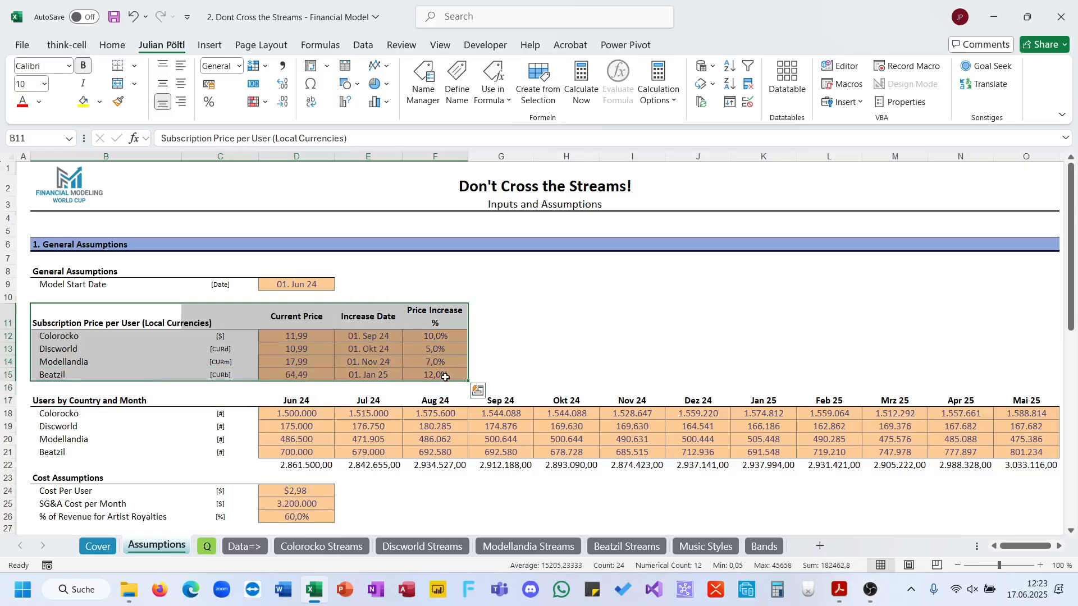
# Add a new worksheet after Assumptions and name it Price.
pyautogui.click(820, 546)
pyautogui.doubleClick(215, 543)
pyautogui.write('Price')
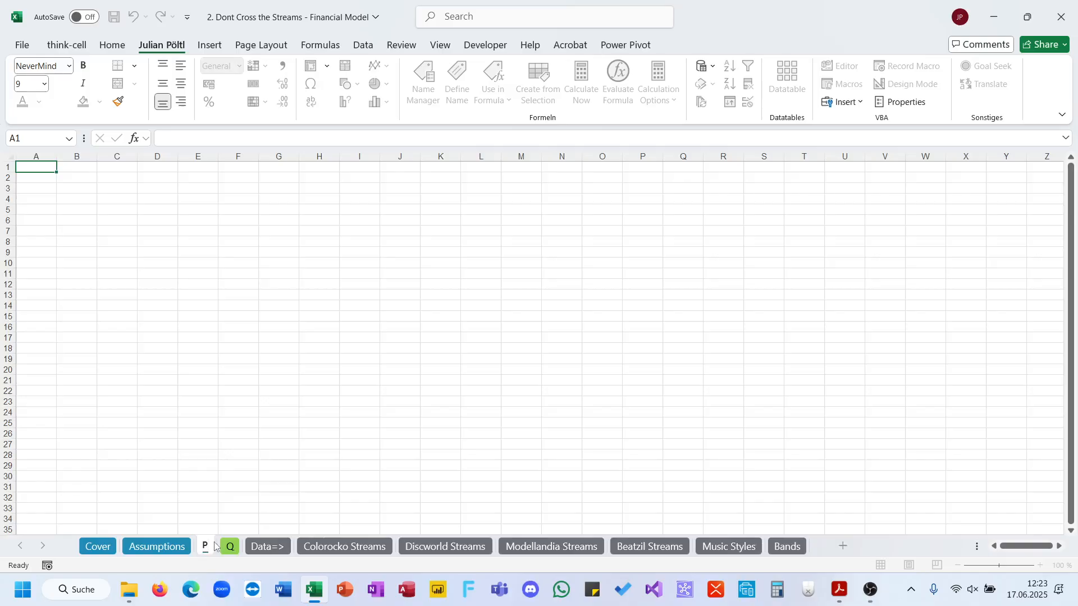
# Copy the subscription price table from Assumptions to A2 of the Price sheet and autofit columns A, B and D.
pyautogui.click(171, 547)
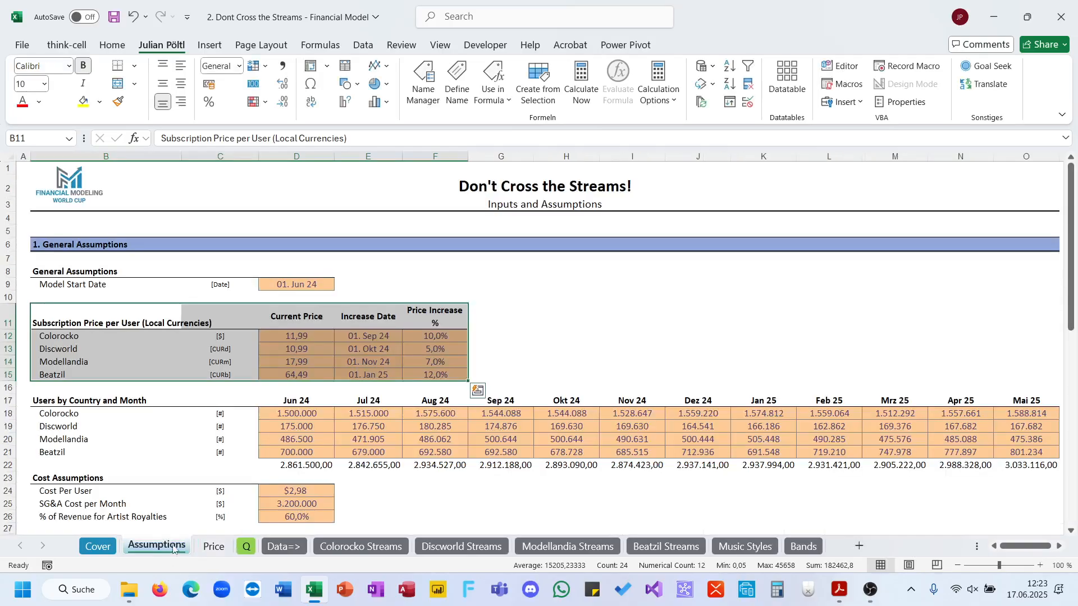
pyautogui.hotkey('ctrl', 'c')
pyautogui.hotkey('ctrl', 'pagedown')
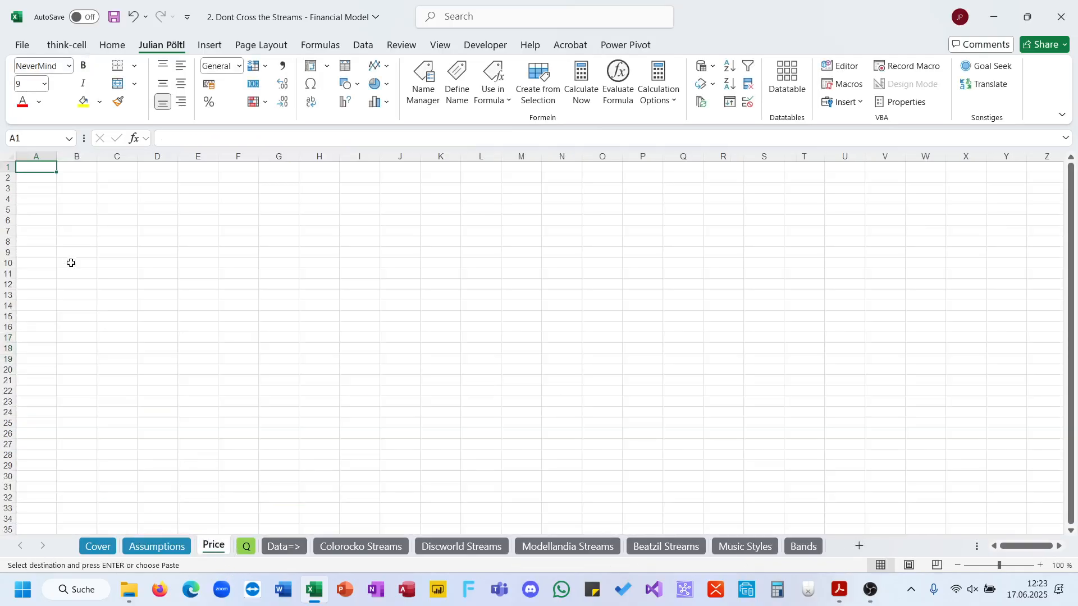
pyautogui.click(39, 178)
pyautogui.hotkey('ctrl', 'v')
pyautogui.doubleClick(177, 157)
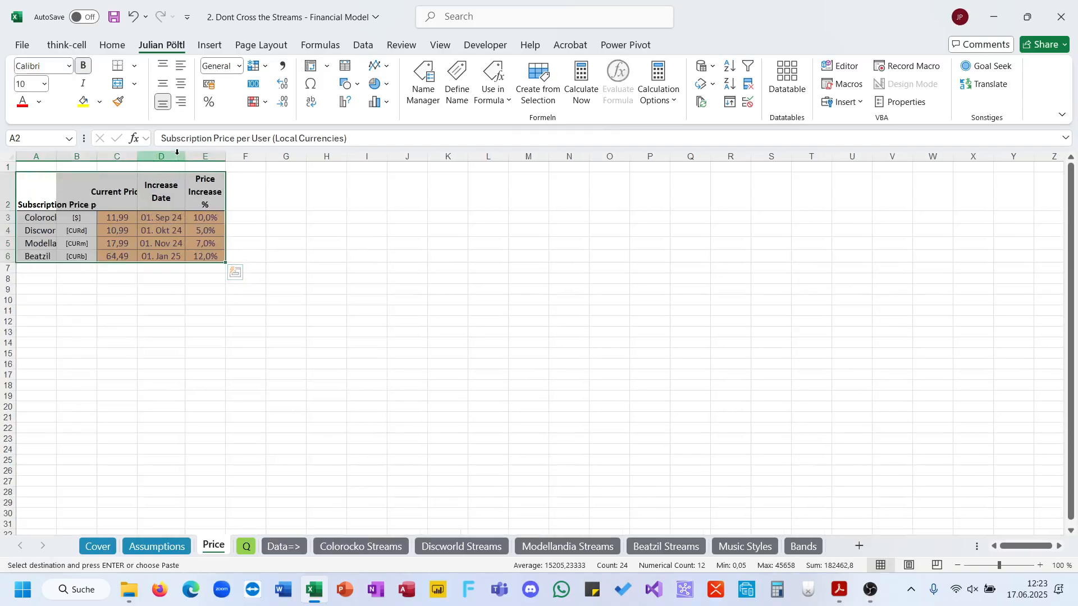
pyautogui.doubleClick(97, 156)
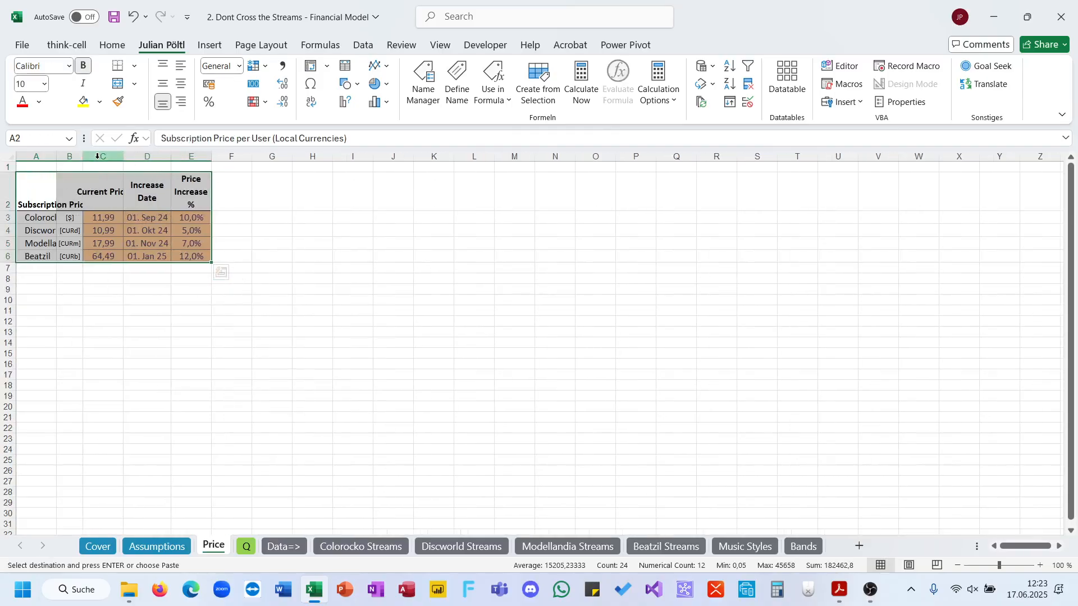
pyautogui.doubleClick(57, 157)
pyautogui.click(395, 202)
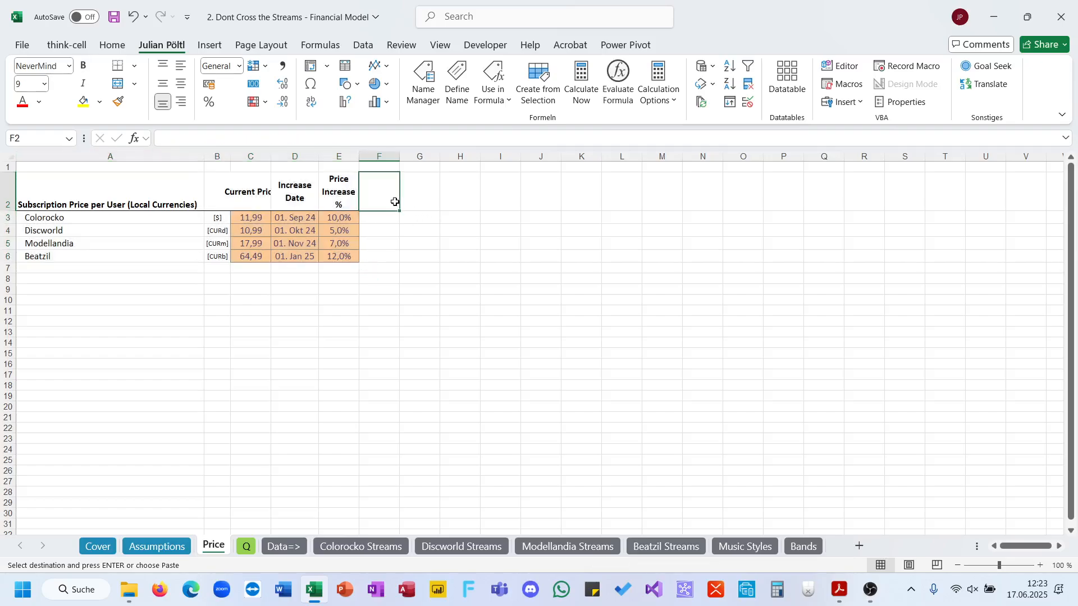
pyautogui.write('=')
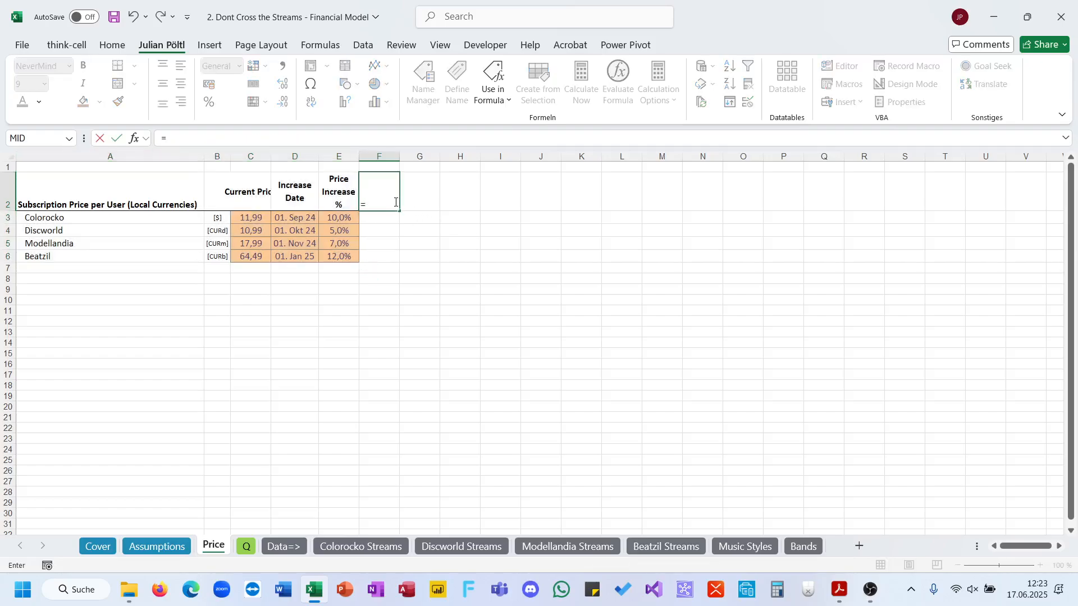
pyautogui.write('tim')
pyautogui.press('Down')
pyautogui.press('Down')
pyautogui.press('Tab')
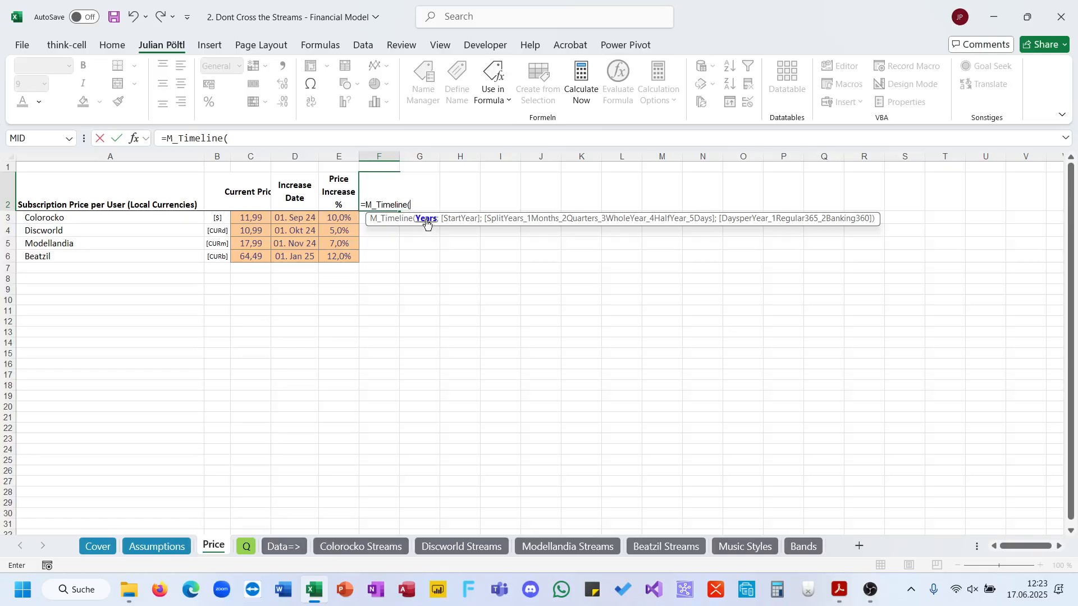
pyautogui.press('Escape')
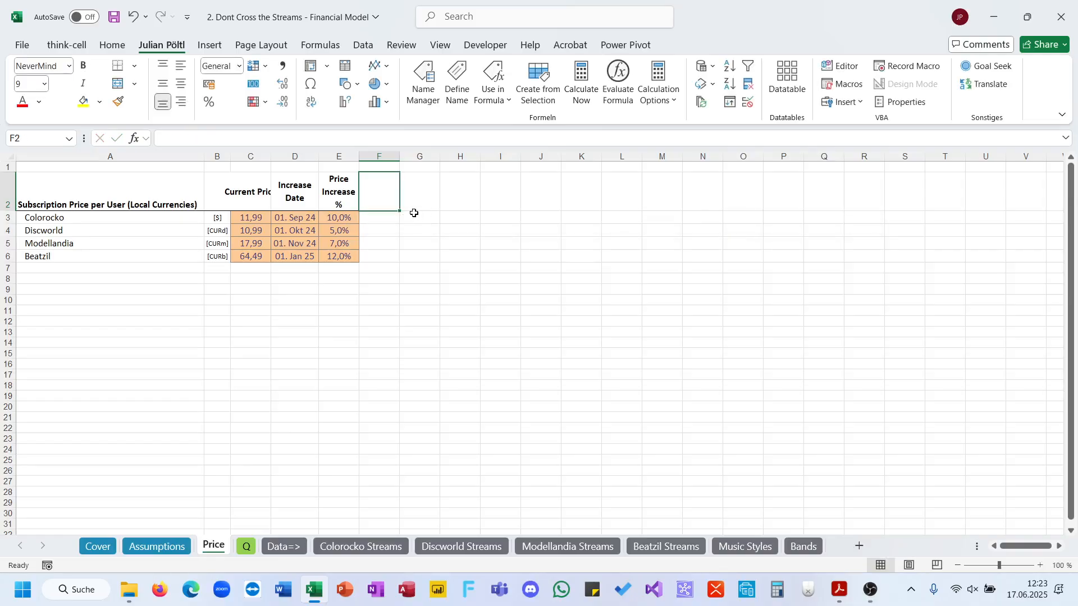
# Check how the first month header in D17 and the model start date in D9 are entered on Assumptions.
pyautogui.click(157, 546)
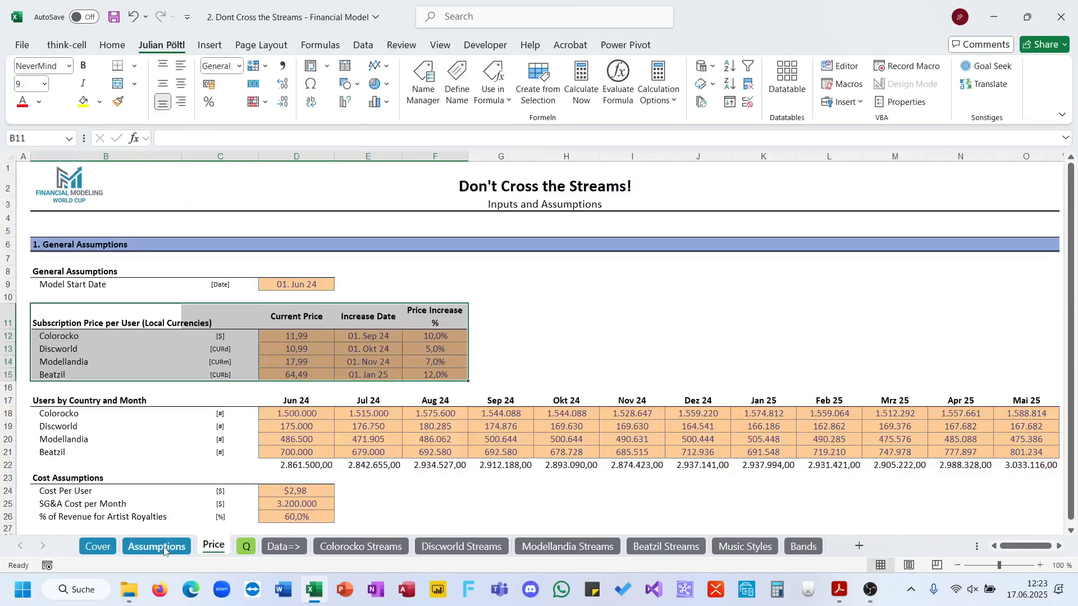
pyautogui.click(387, 438)
pyautogui.click(303, 402)
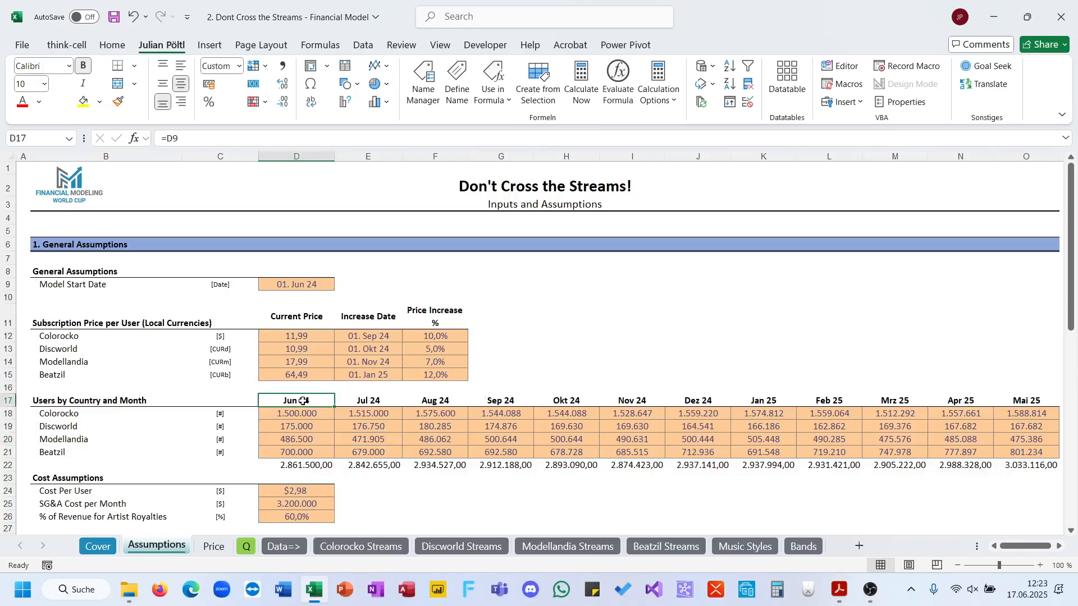
pyautogui.click(293, 289)
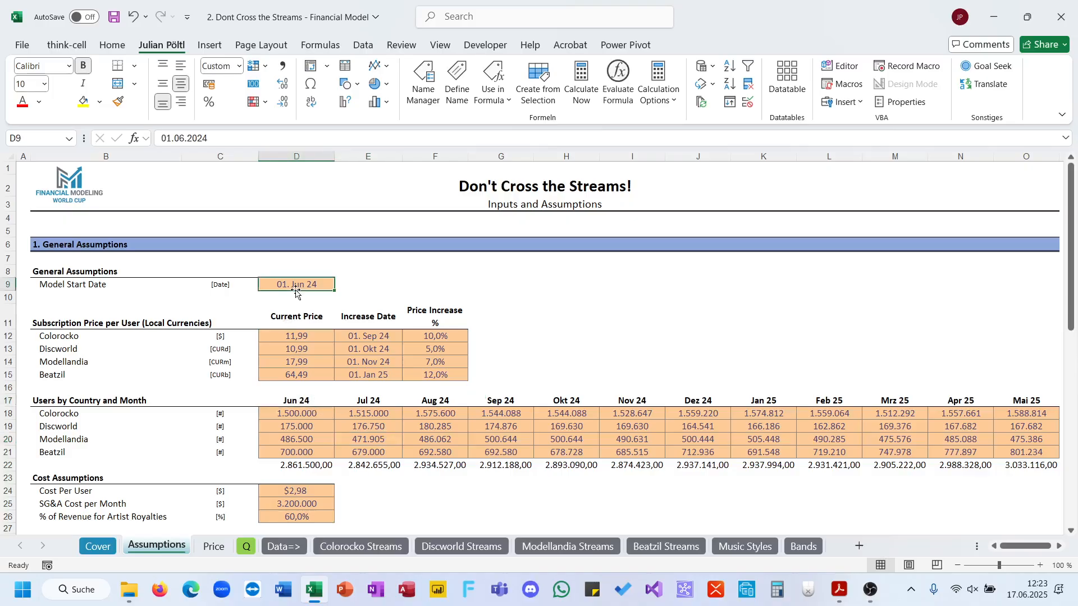
pyautogui.click(213, 546)
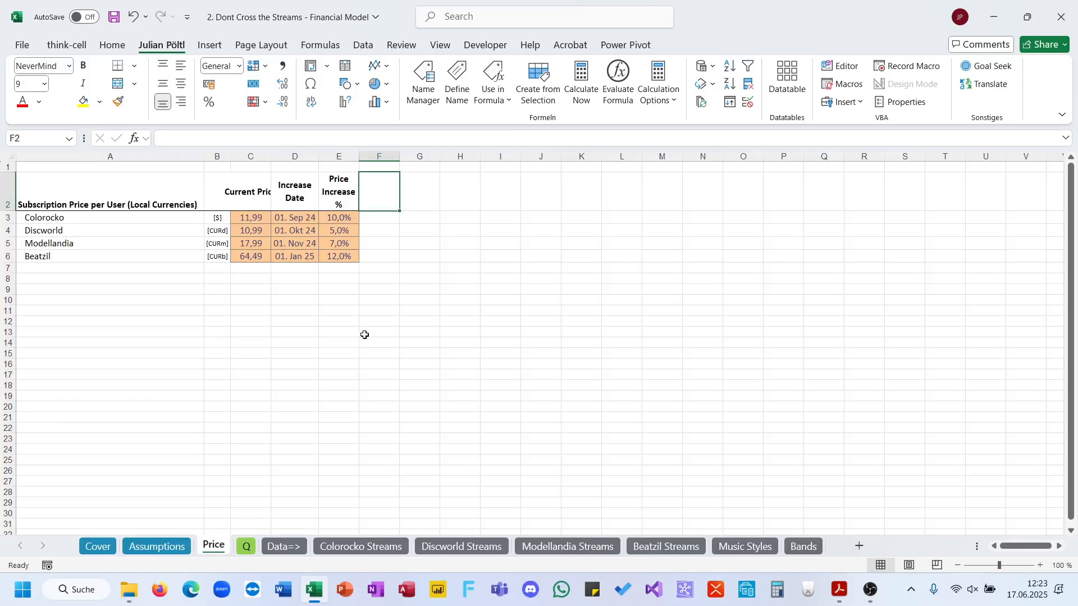
pyautogui.write('0=se')
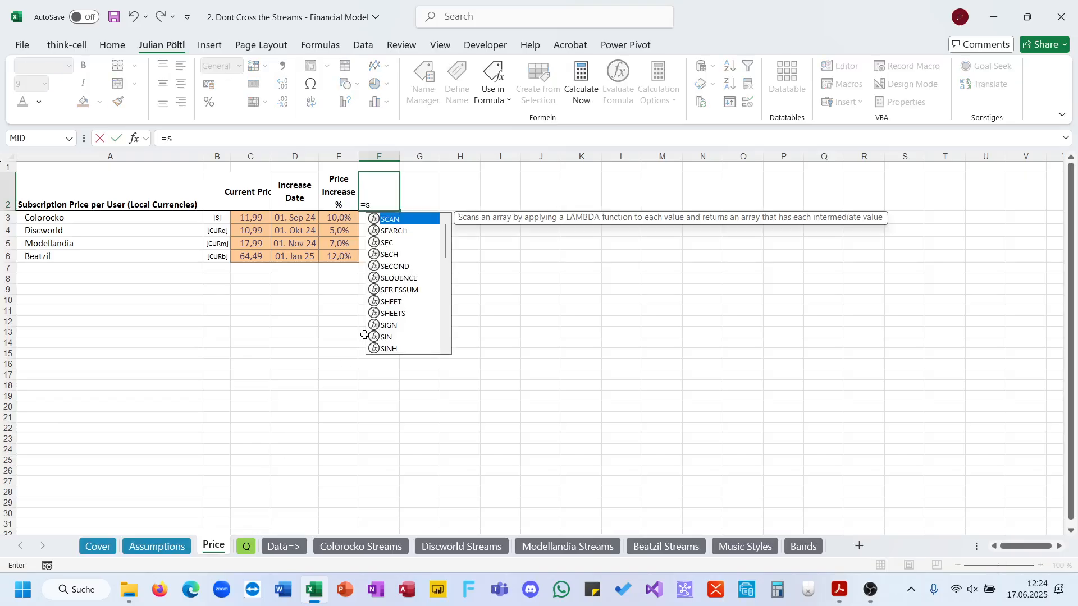
pyautogui.press('Down')
pyautogui.press('Down')
pyautogui.press('Down')
pyautogui.press('Down')
pyautogui.press('Tab')
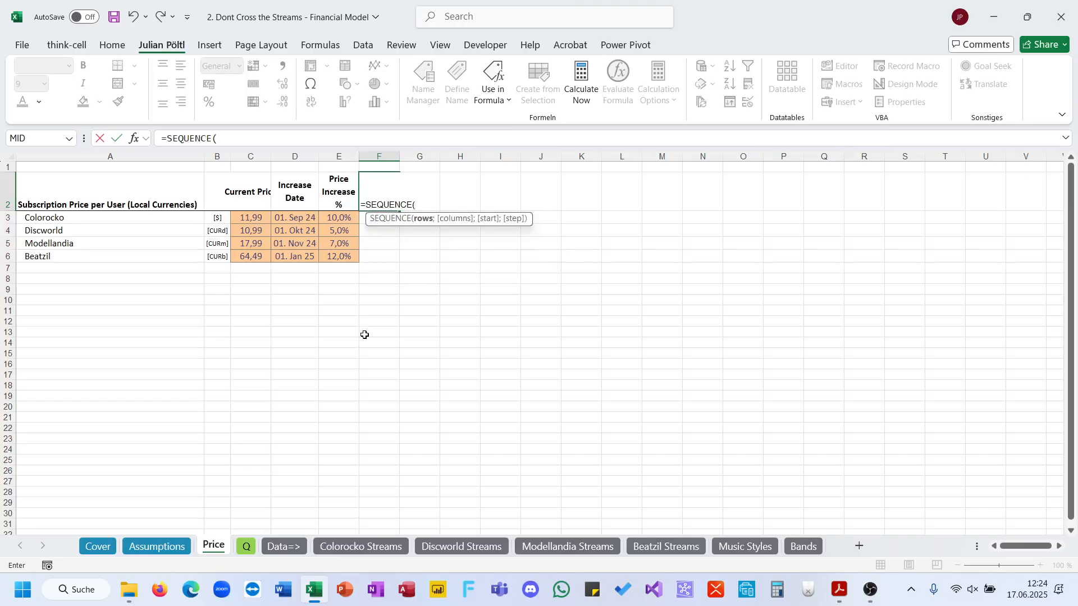
pyautogui.press('BackSpace')
pyautogui.press('Escape')
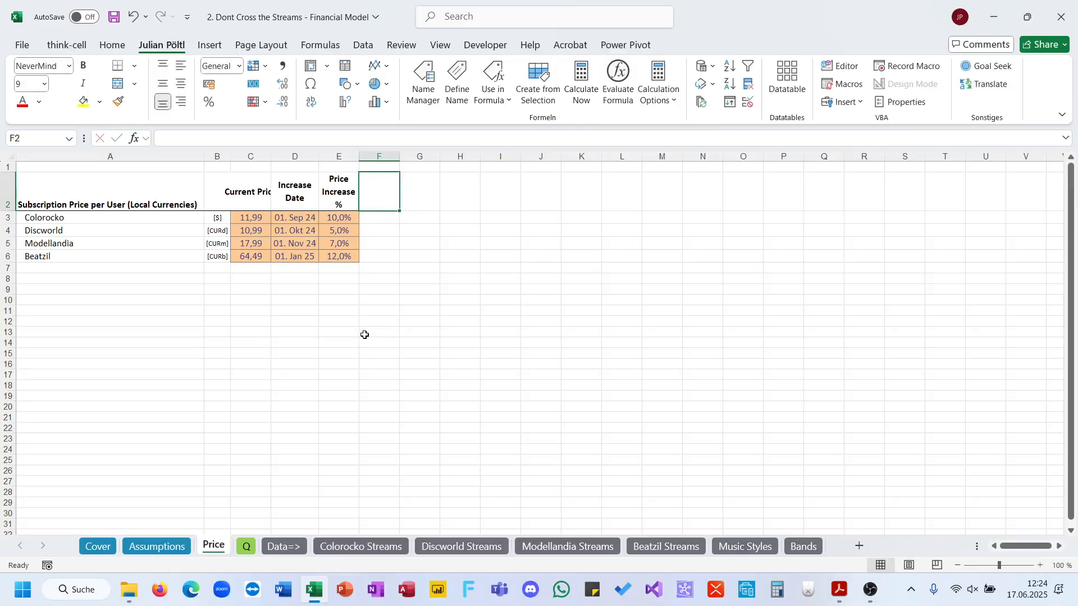
# Link F2 of the Price sheet to the model start date with =Assumptions!D9.
pyautogui.write('0')
pyautogui.write('=')
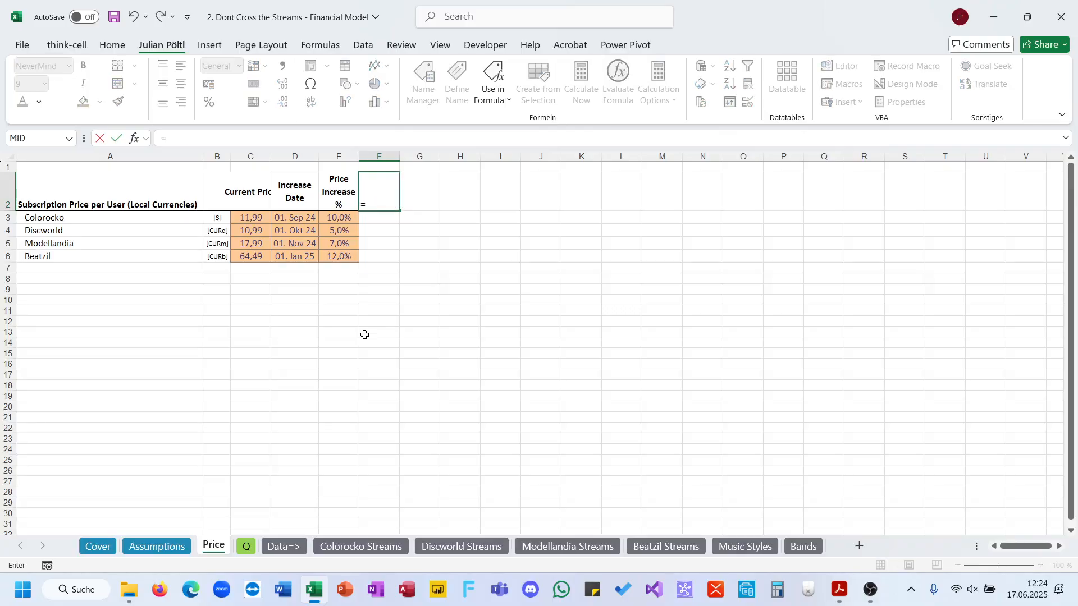
pyautogui.click(151, 554)
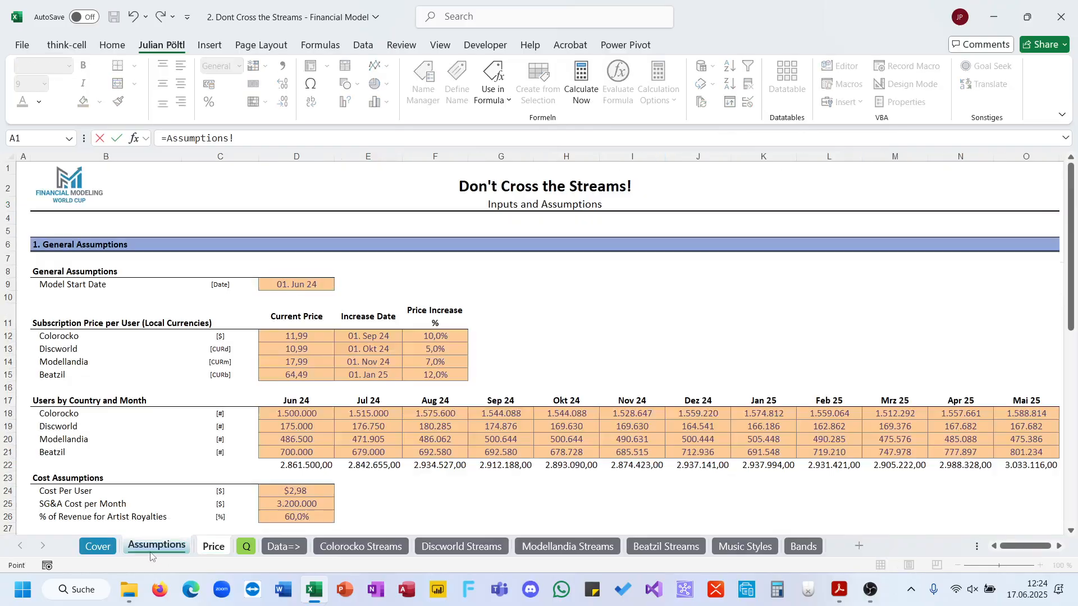
pyautogui.click(309, 283)
pyautogui.press('Return')
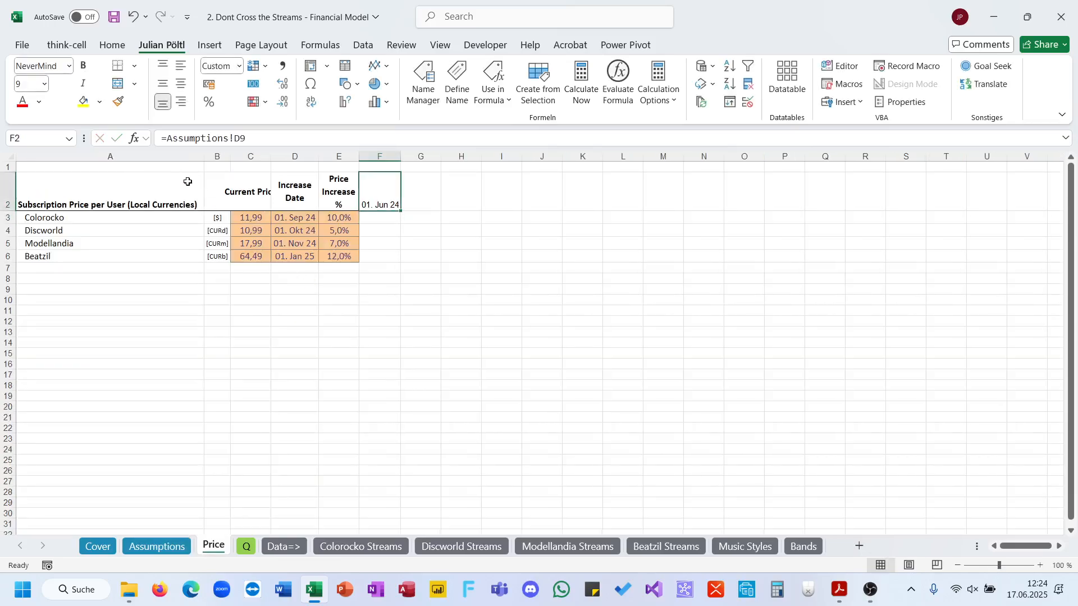
# Turn F2 on the Price sheet into a twelve-month header row with =EOMONTH(Assumptions!D9;SEQUENCE(;12;-1)).
pyautogui.click(167, 140)
pyautogui.write('EOMONTH(')
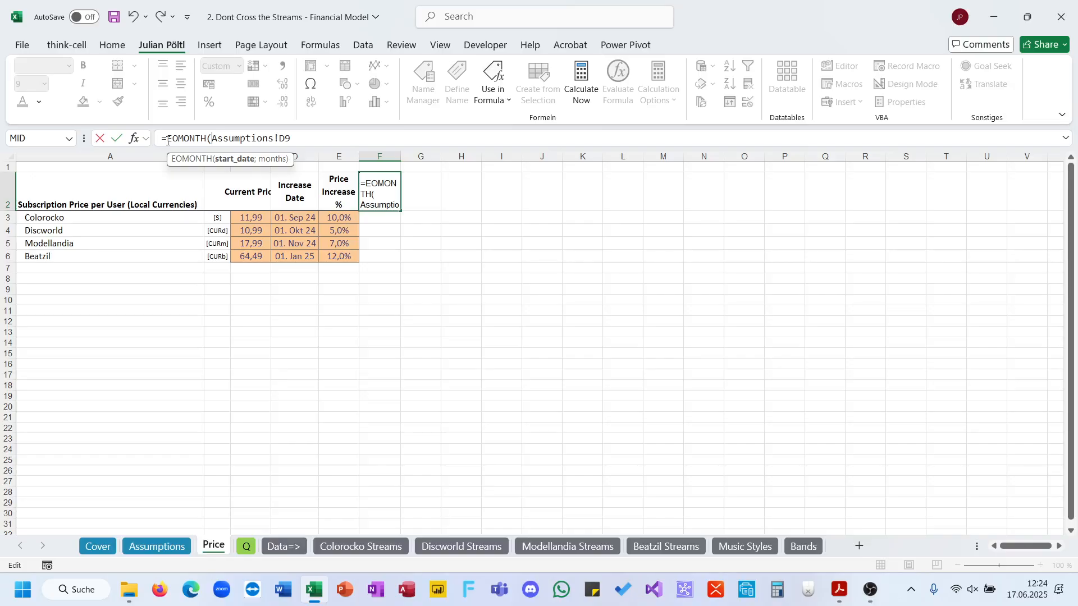
pyautogui.click(314, 138)
pyautogui.write(';')
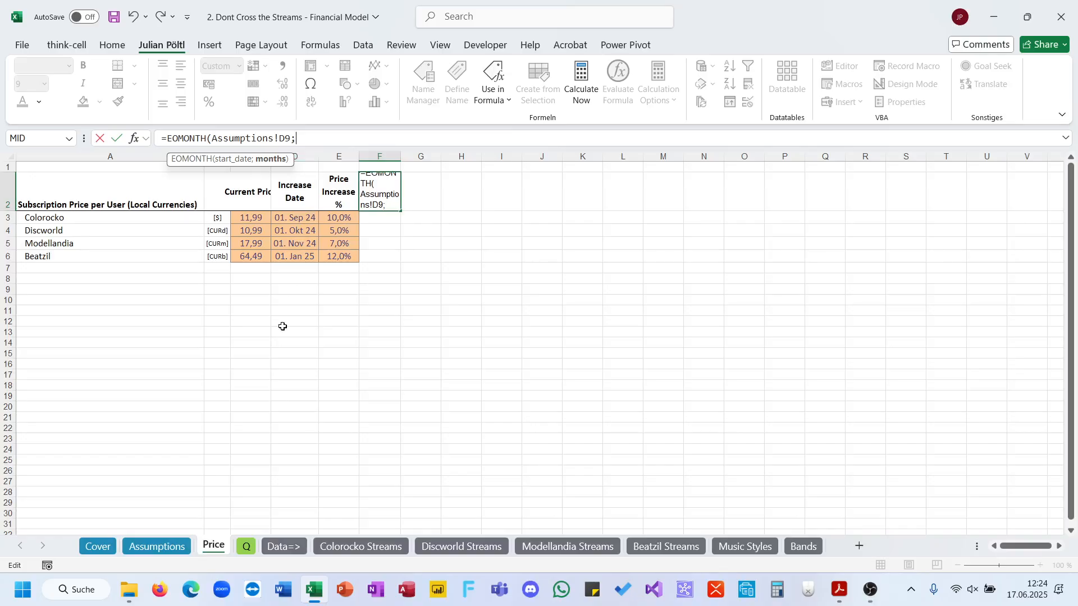
pyautogui.click(159, 547)
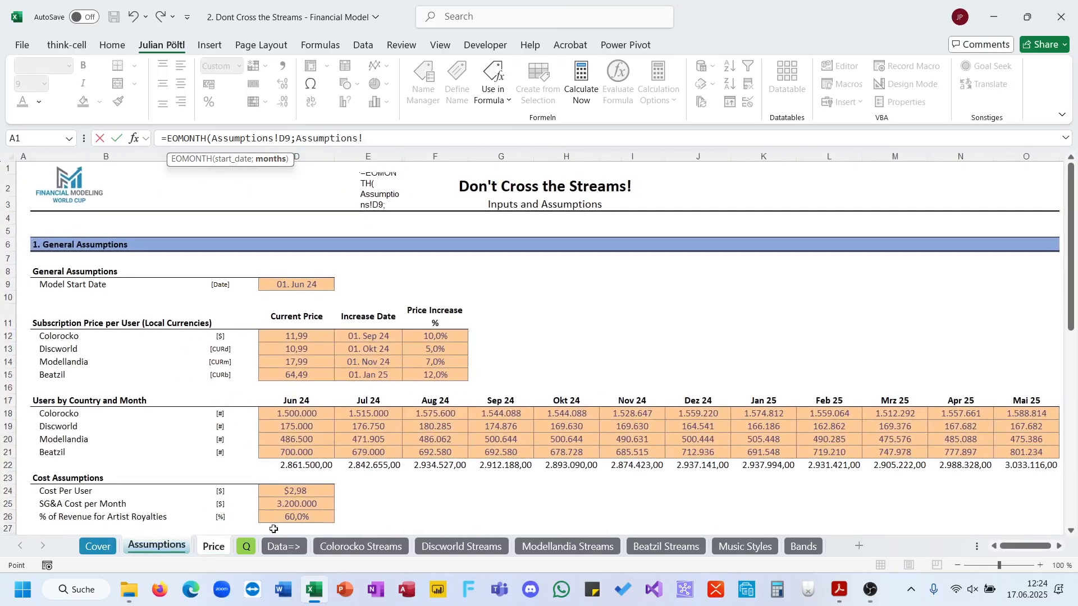
pyautogui.click(250, 549)
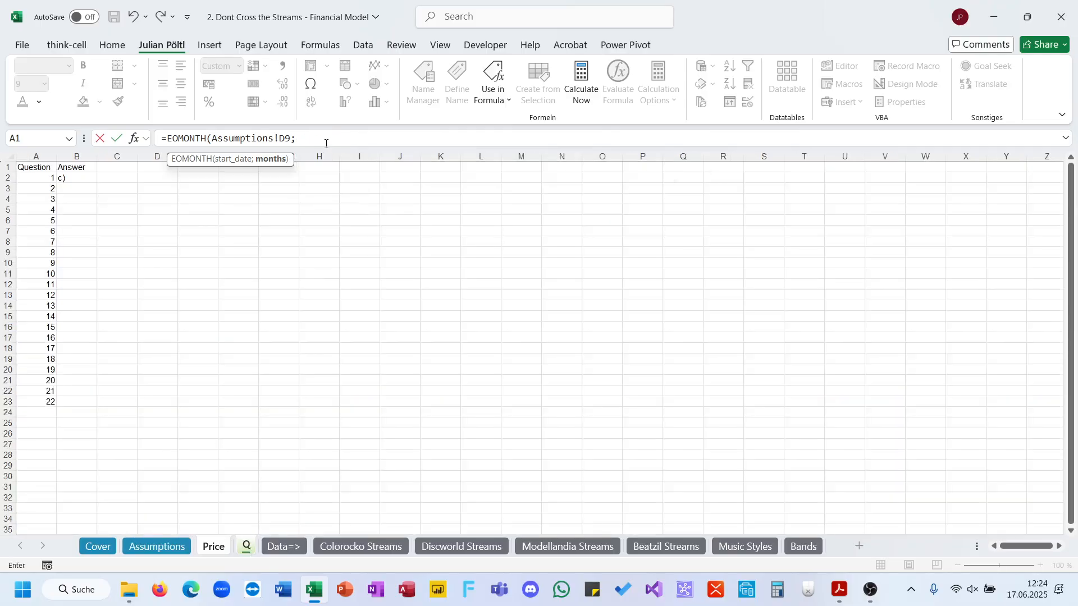
pyautogui.write('SE')
pyautogui.press('Down')
pyautogui.press('Down')
pyautogui.press('Down')
pyautogui.press('Down')
pyautogui.press('Tab')
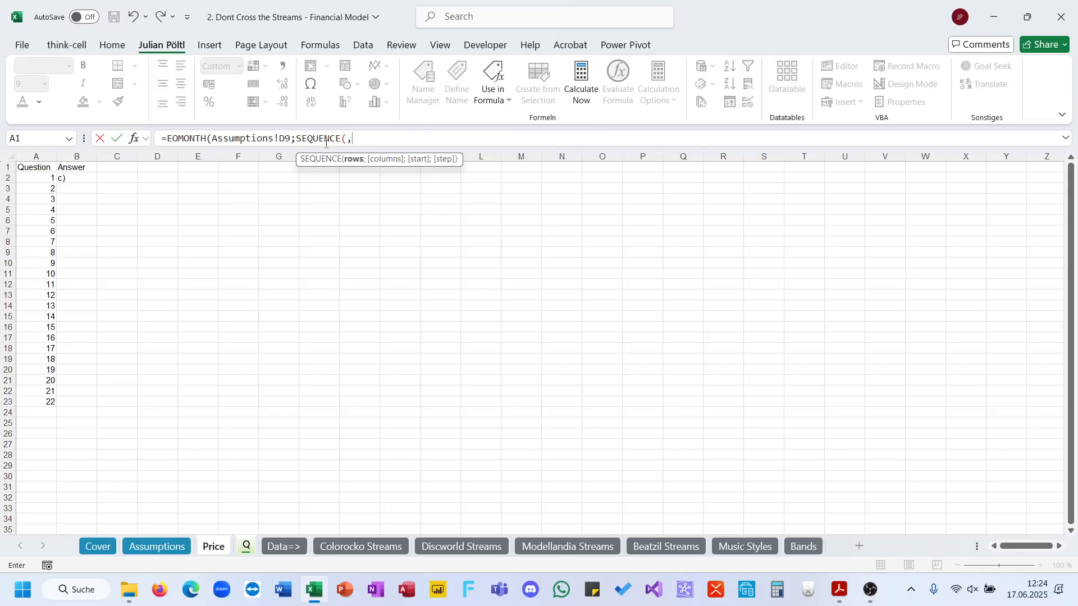
pyautogui.write(';12;;')
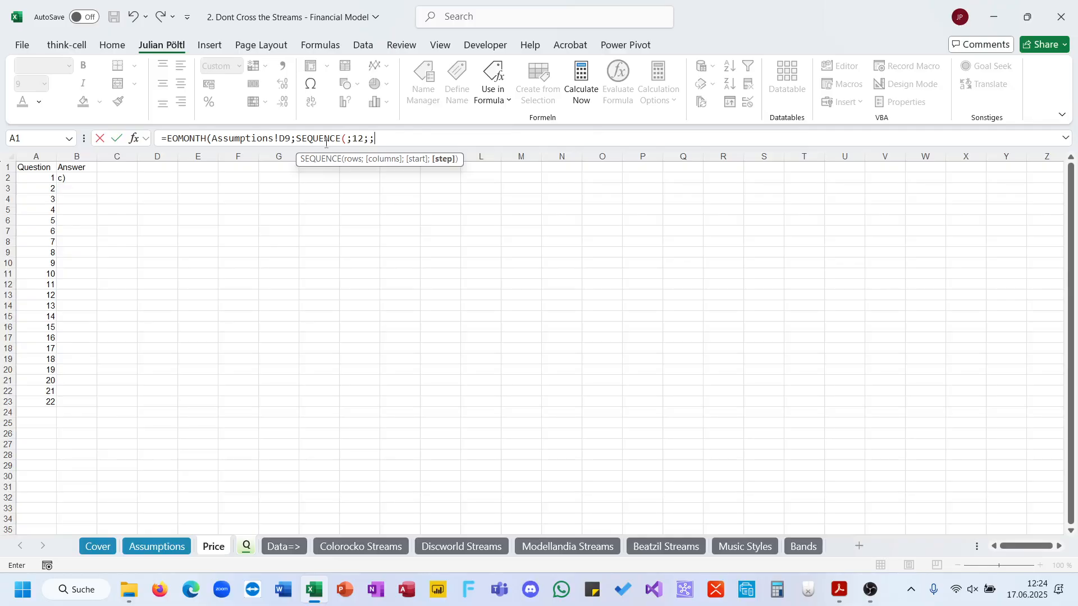
pyautogui.press('BackSpace')
pyautogui.write('-1))')
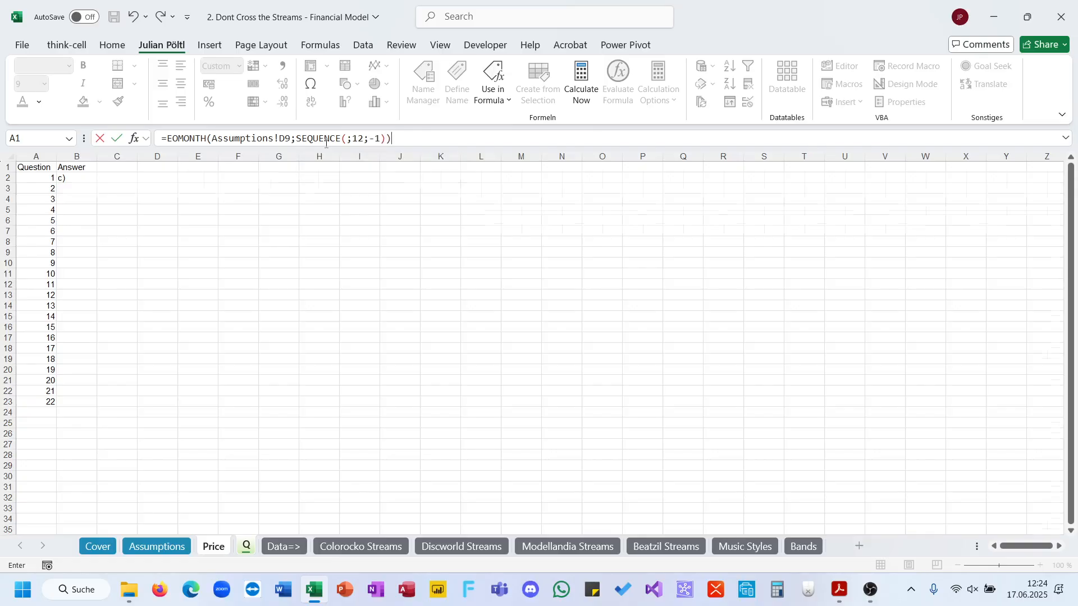
pyautogui.press('Return')
# Add +1 to the end of the EOMONTH formula in F2 to shift the dates to the first of each month.
pyautogui.click(387, 138)
pyautogui.write('+1')
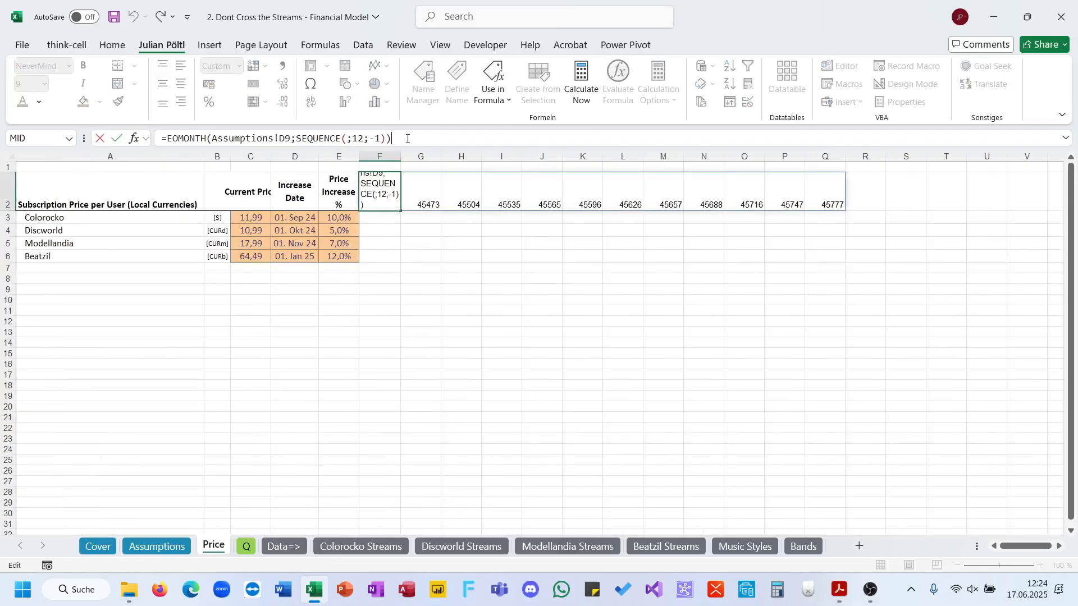
pyautogui.press('Return')
pyautogui.press('Up')
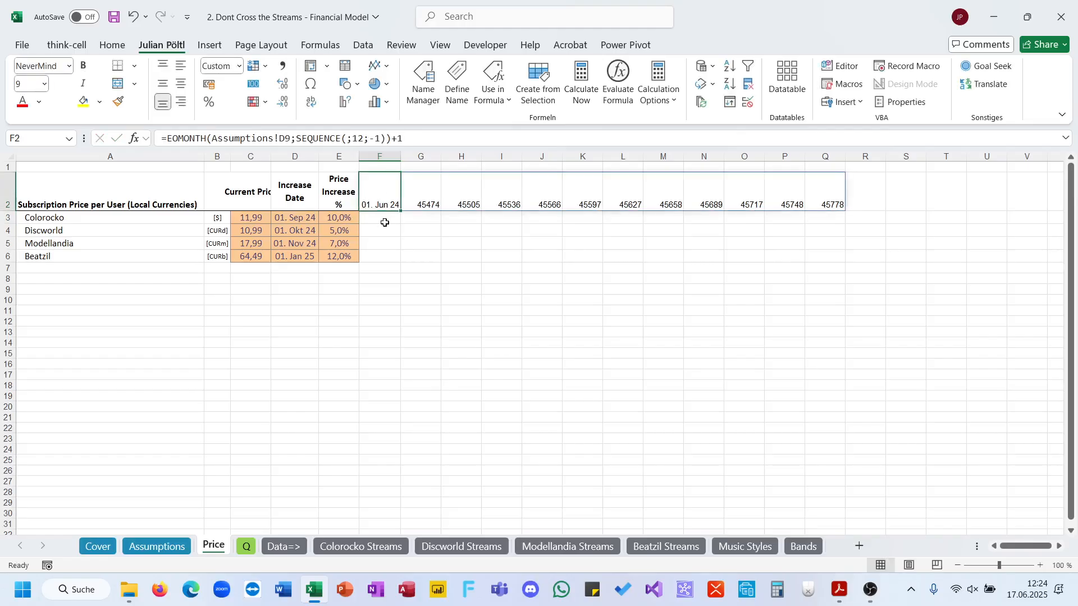
# Format the month headers in F2:Q2 as Short Date.
pyautogui.hotkey('ctrl', 'shift', 'Right')
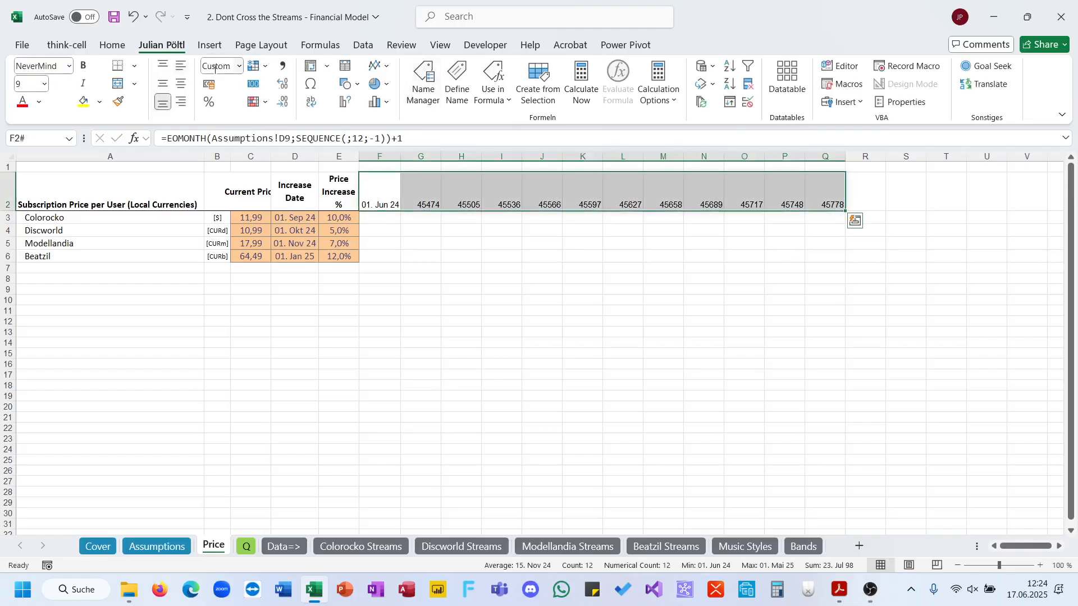
pyautogui.write('Short Date')
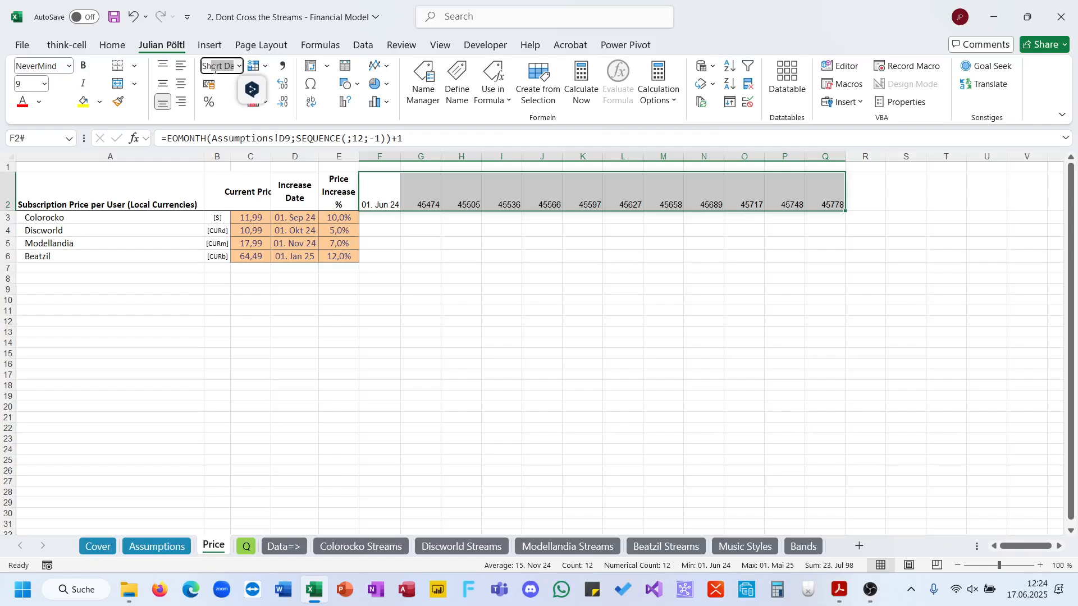
pyautogui.press('Return')
pyautogui.click(425, 310)
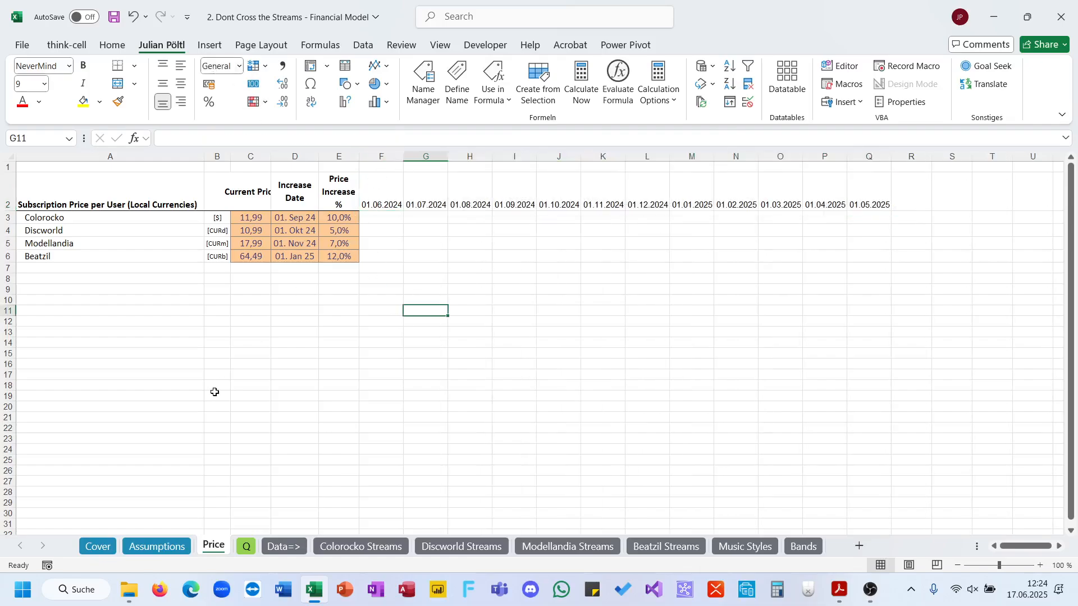
# Change the F2 formula on the Price sheet to =EOMONTH(Assumptions!D9;SEQUENCE(;12)), removing the sequence start argument and the +1.
pyautogui.click(163, 546)
pyautogui.click(307, 413)
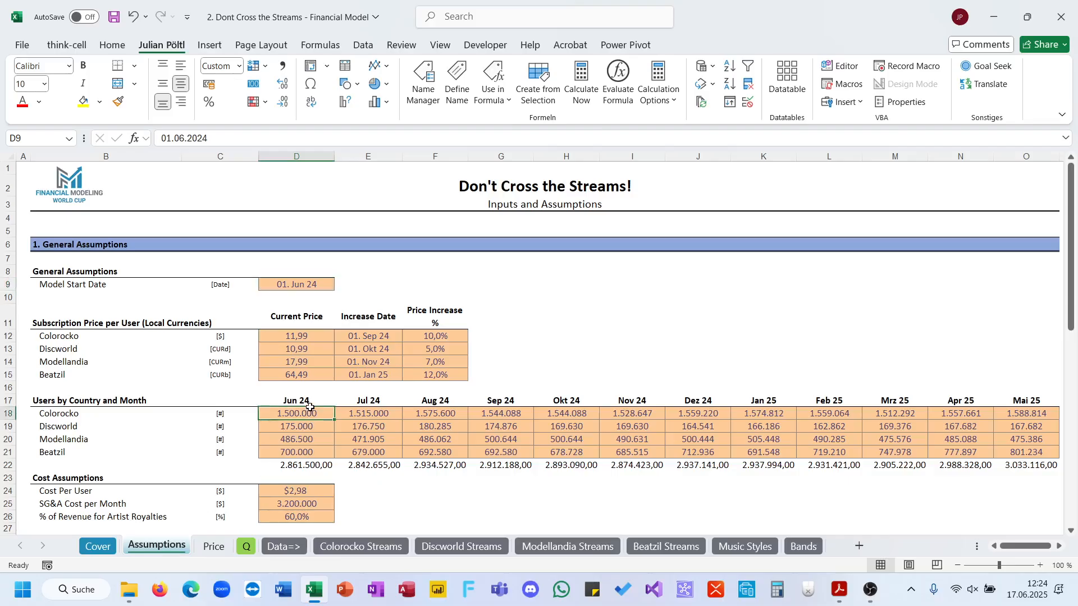
pyautogui.click(214, 546)
pyautogui.click(385, 195)
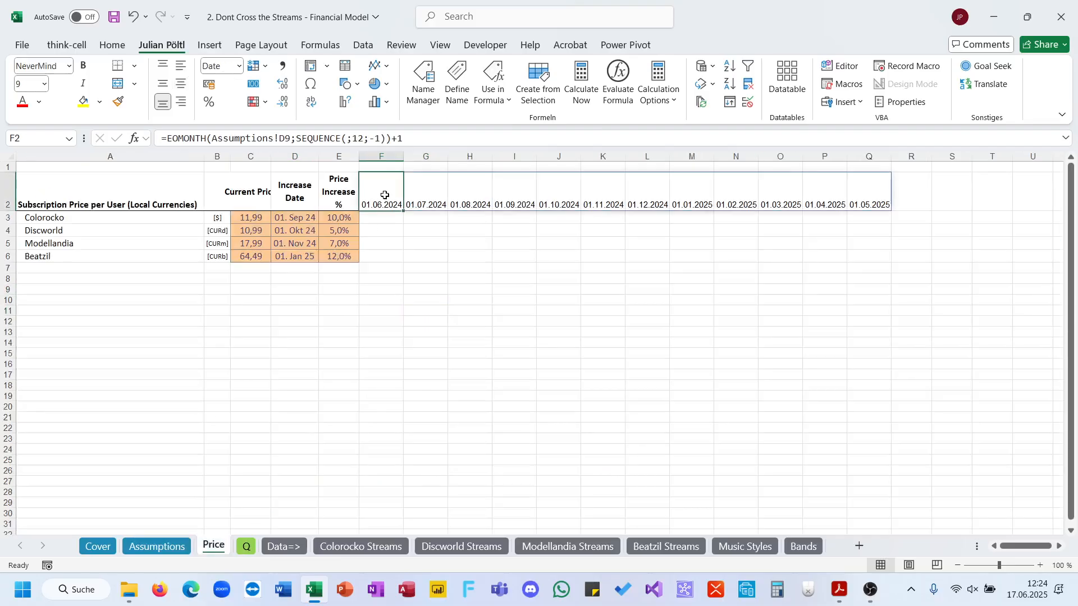
pyautogui.click(378, 139)
pyautogui.press('BackSpace')
pyautogui.press('BackSpace')
pyautogui.press('BackSpace')
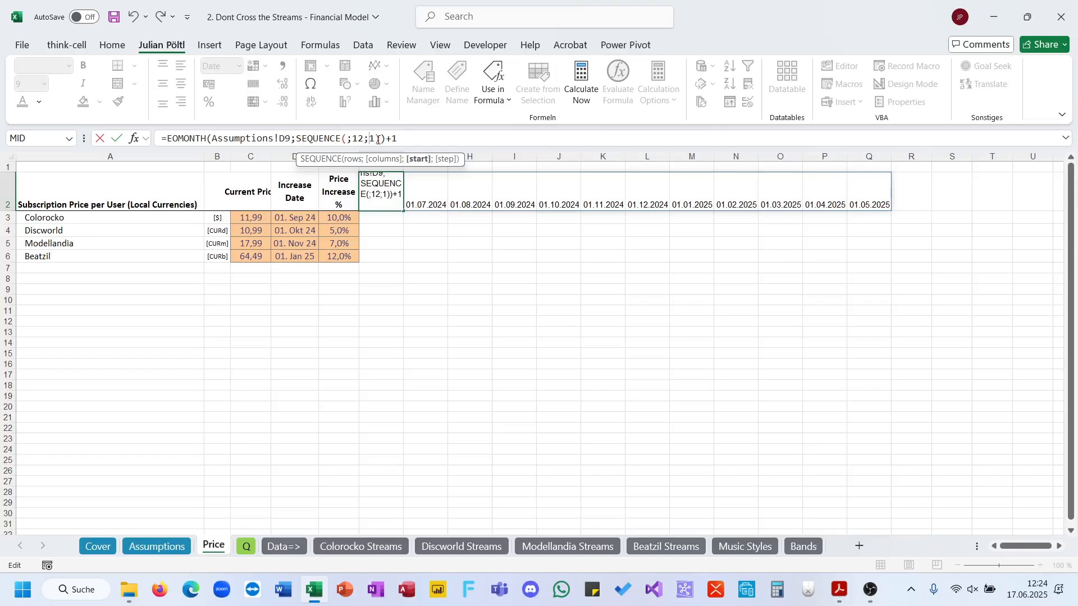
pyautogui.click(407, 139)
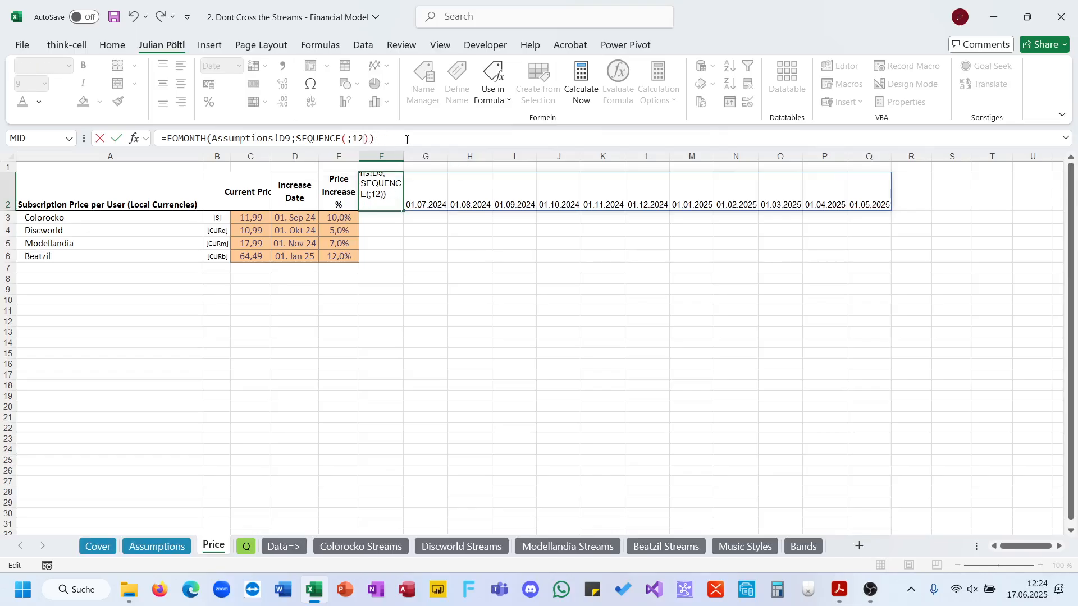
pyautogui.press('Return')
pyautogui.press('Up')
pyautogui.hotkey('ctrl', 'shift', 'Right')
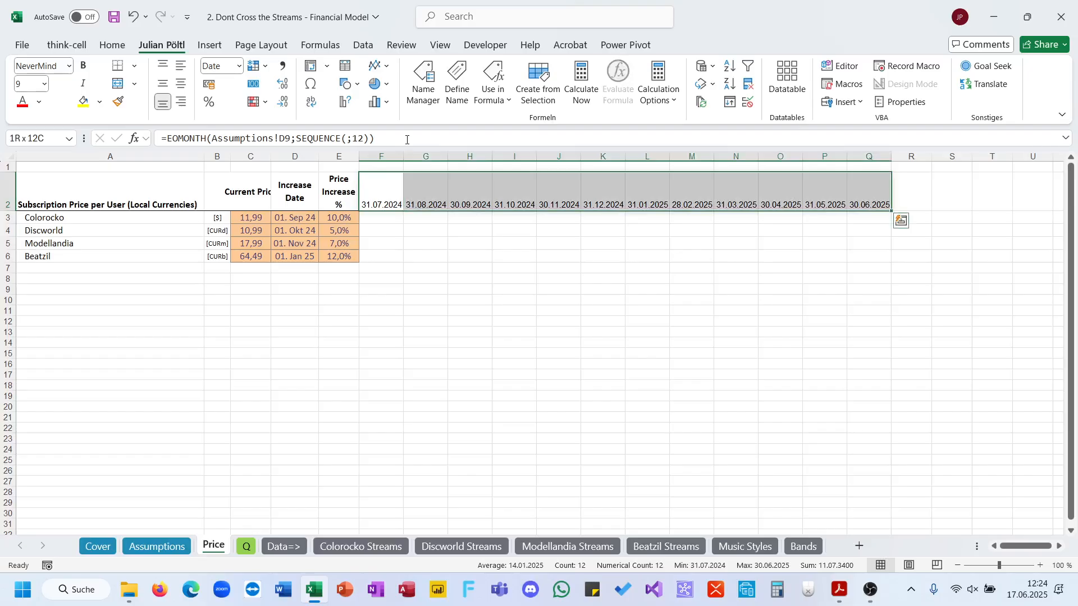
pyautogui.click(220, 66)
pyautogui.write('m')
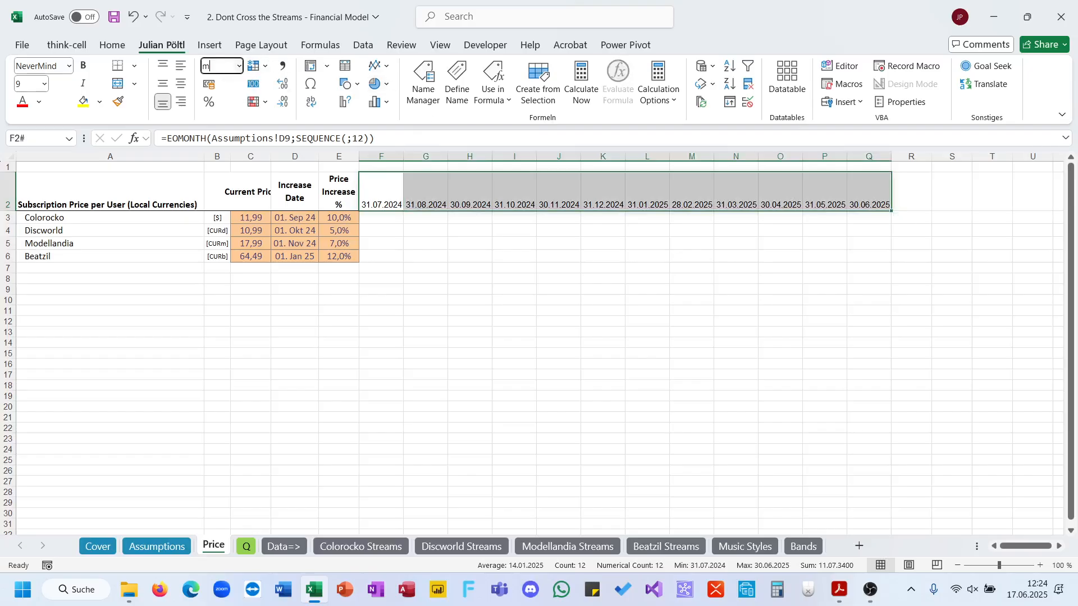
pyautogui.write('on')
pyautogui.press('Escape')
# Copy the formatting of the first month header, D17 on Assumptions, to the month headers F2:Q2 on the Price sheet.
pyautogui.click(156, 546)
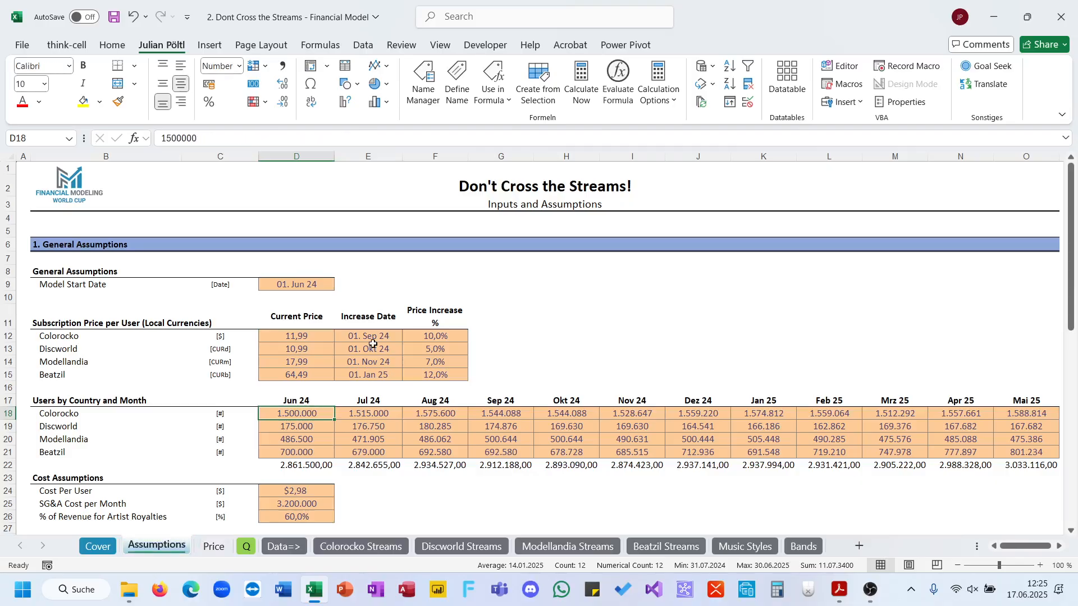
pyautogui.click(301, 403)
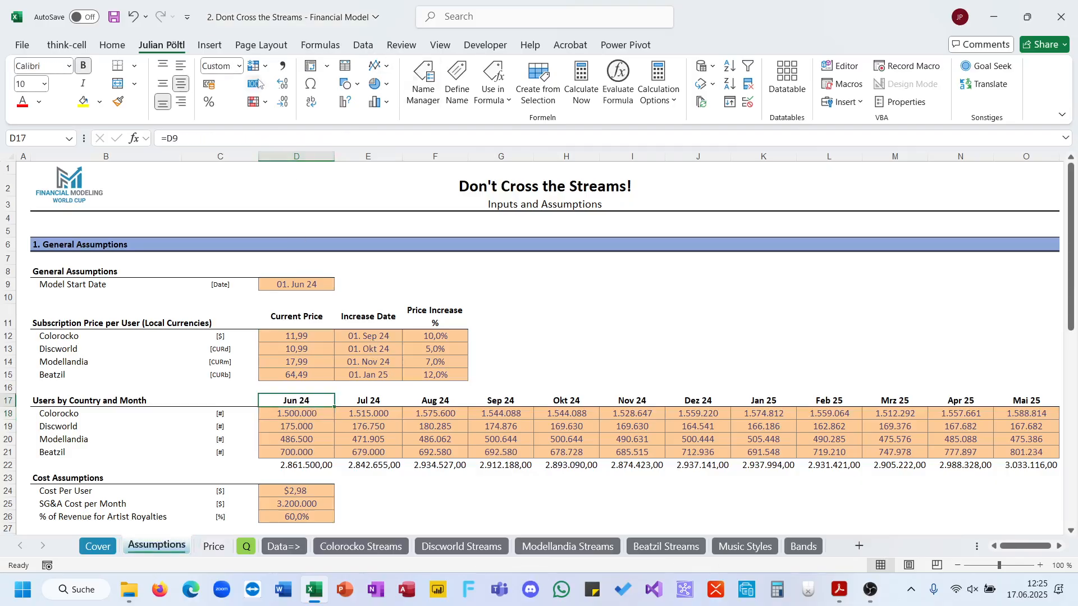
pyautogui.click(122, 104)
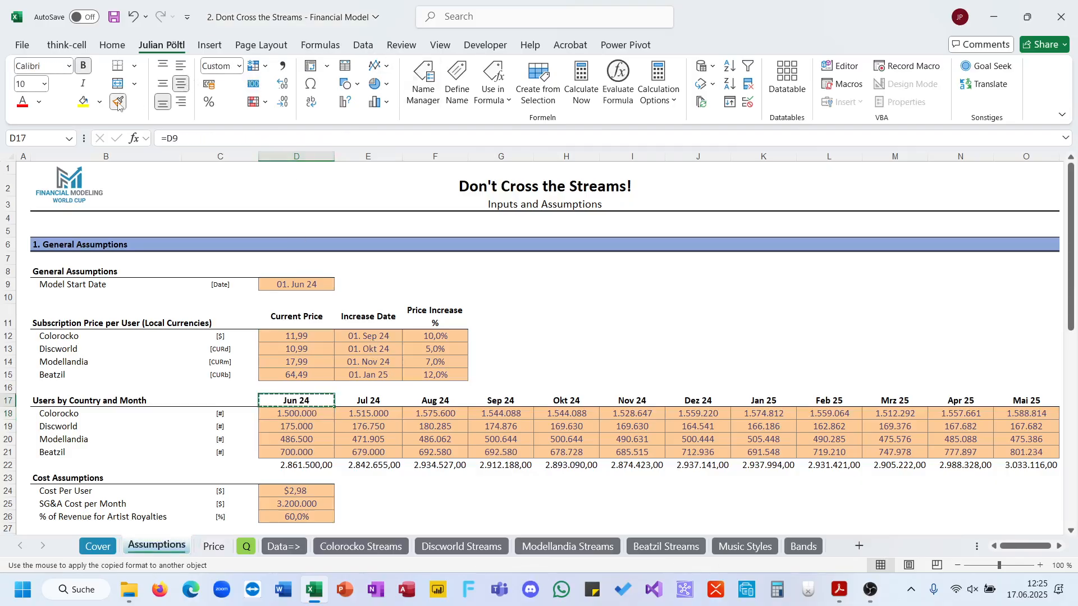
pyautogui.click(214, 546)
pyautogui.click(380, 201)
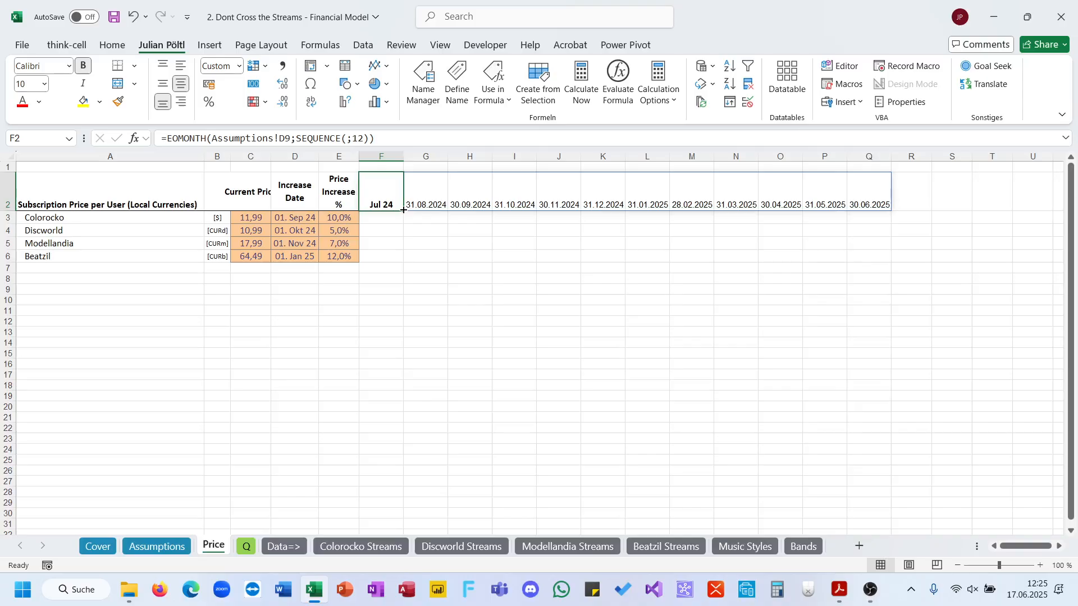
pyautogui.click(119, 102)
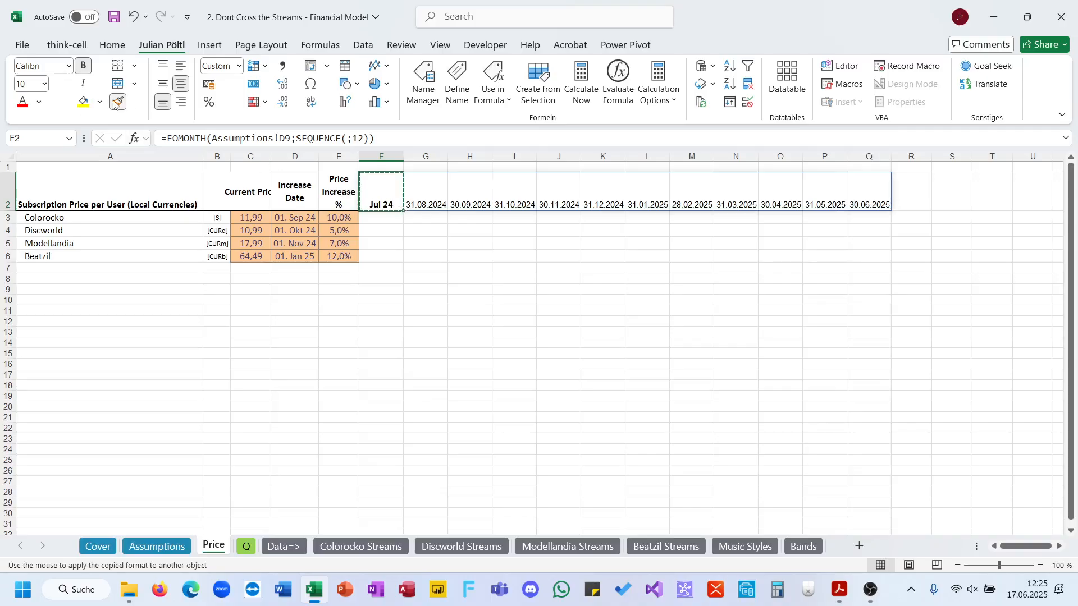
pyautogui.moveTo(863, 210); pyautogui.dragTo(388, 205)
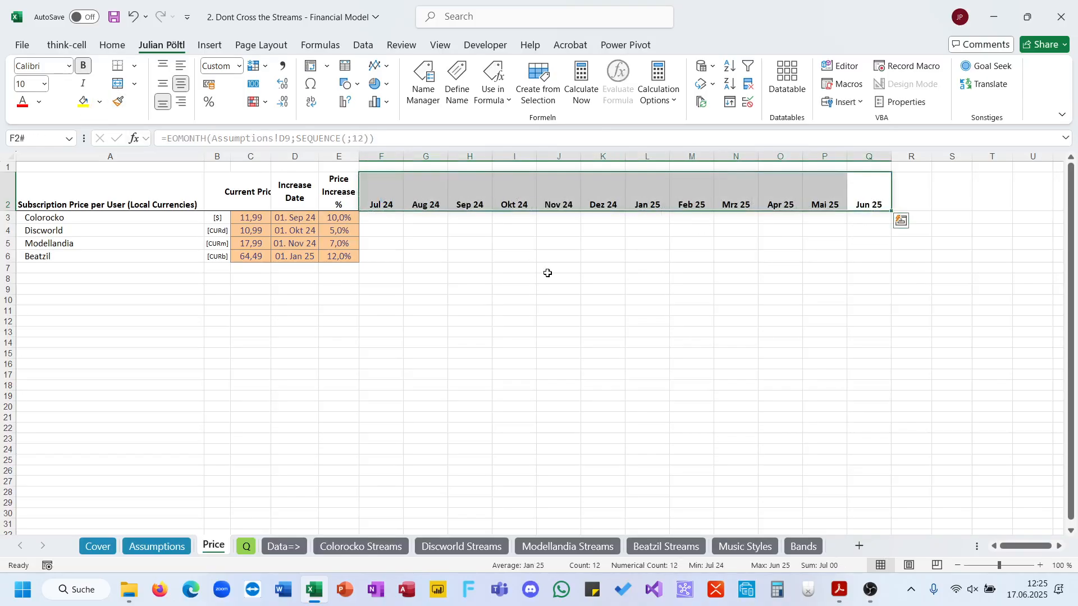
# Align the Price month headers with row 17 of Assumptions by changing F2 to =EOMONTH(Assumptions!D9;SEQUENCE(;12;0)).
pyautogui.click(378, 201)
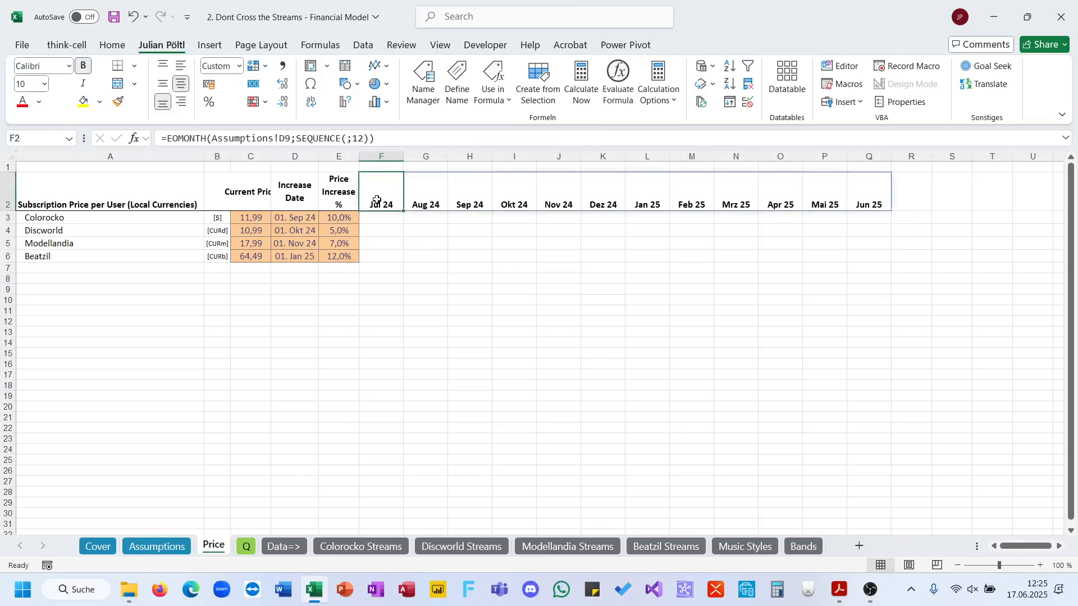
pyautogui.click(900, 219)
pyautogui.click(179, 550)
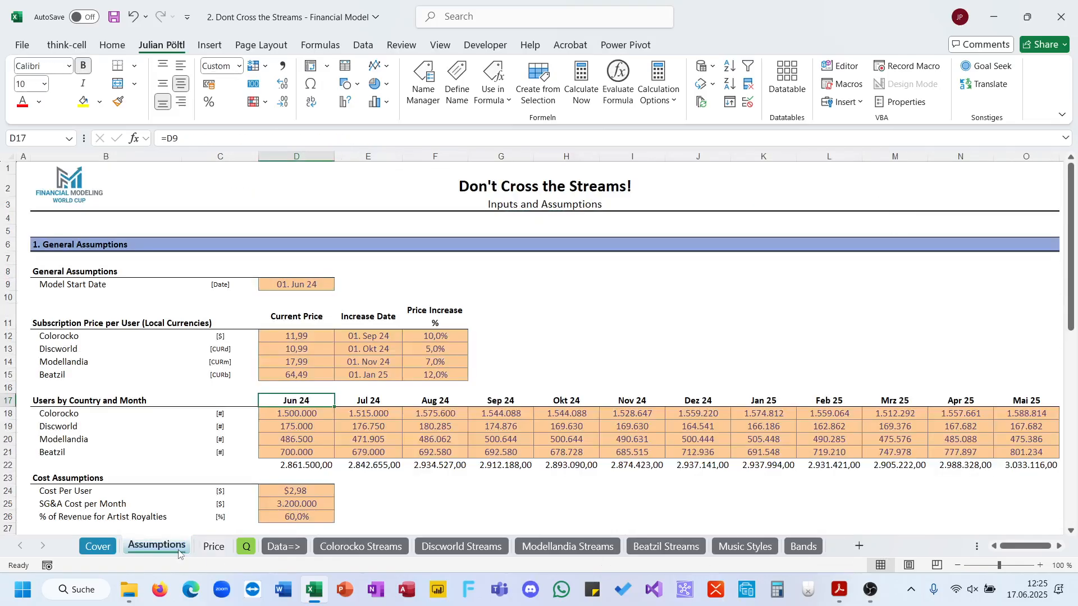
pyautogui.hscroll(2, 337, 437)
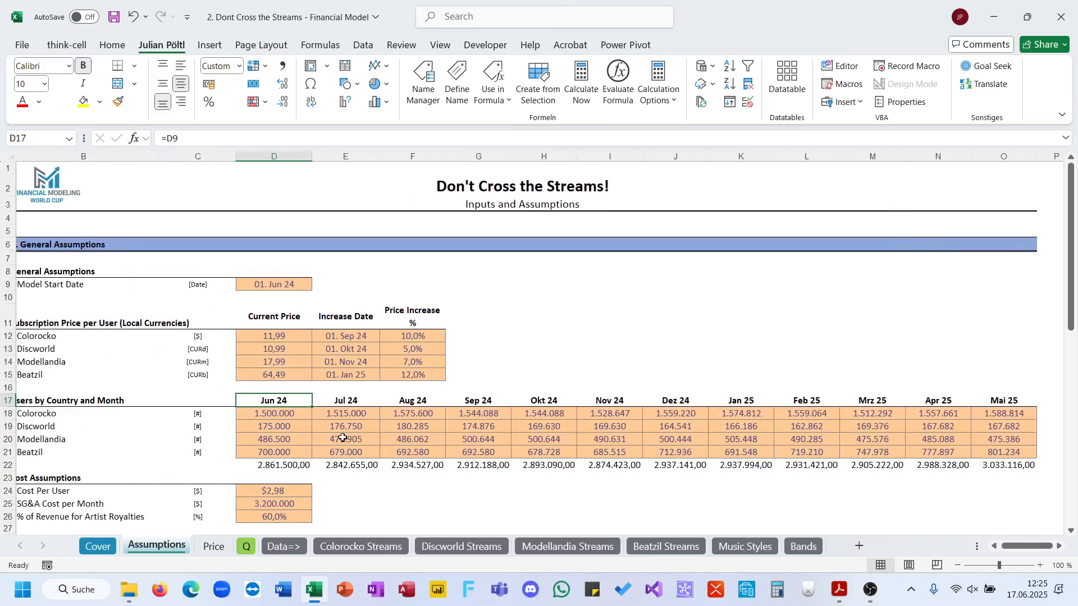
pyautogui.hotkey('ctrl', 'shift', 'Right')
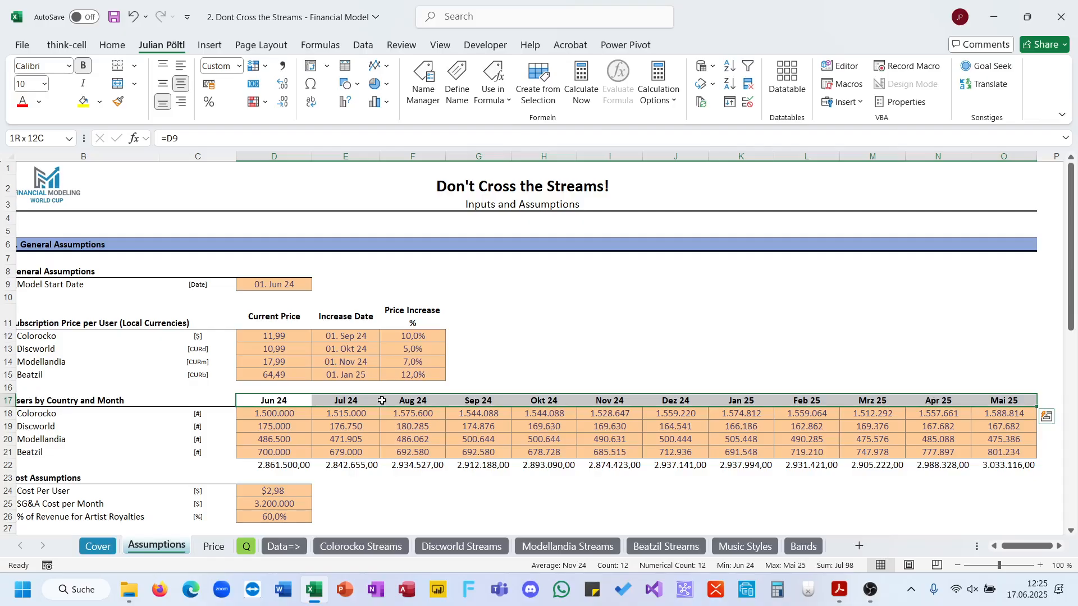
pyautogui.click(213, 546)
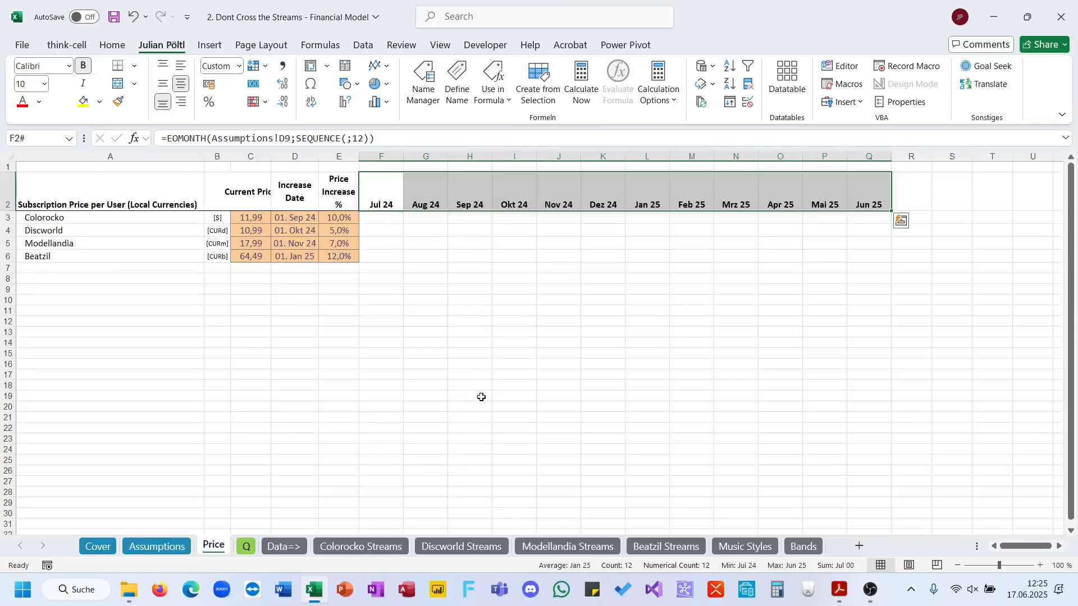
pyautogui.click(387, 209)
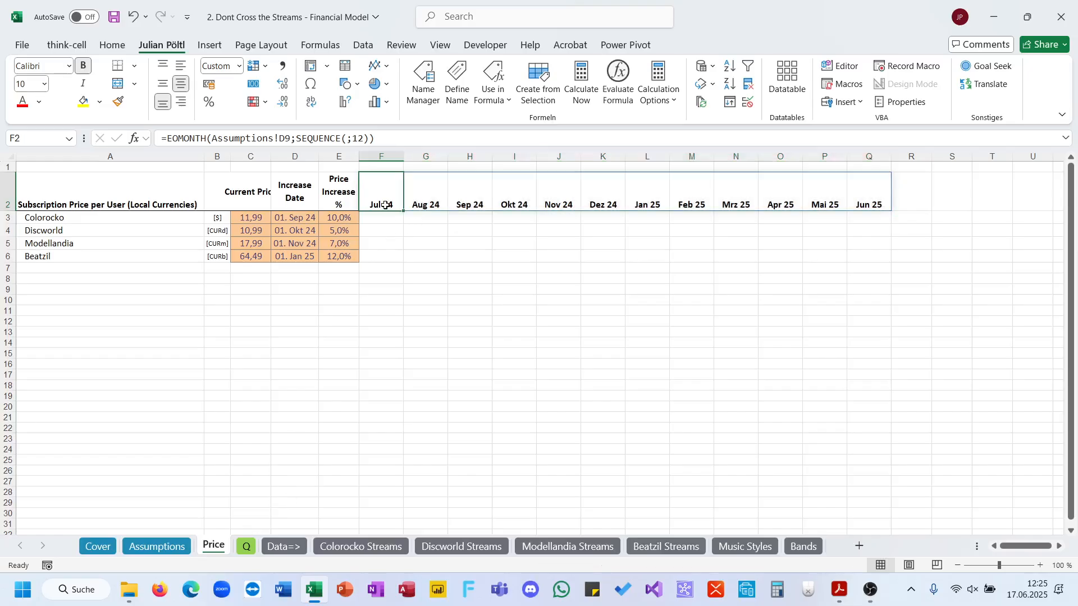
pyautogui.click(364, 138)
pyautogui.write(';')
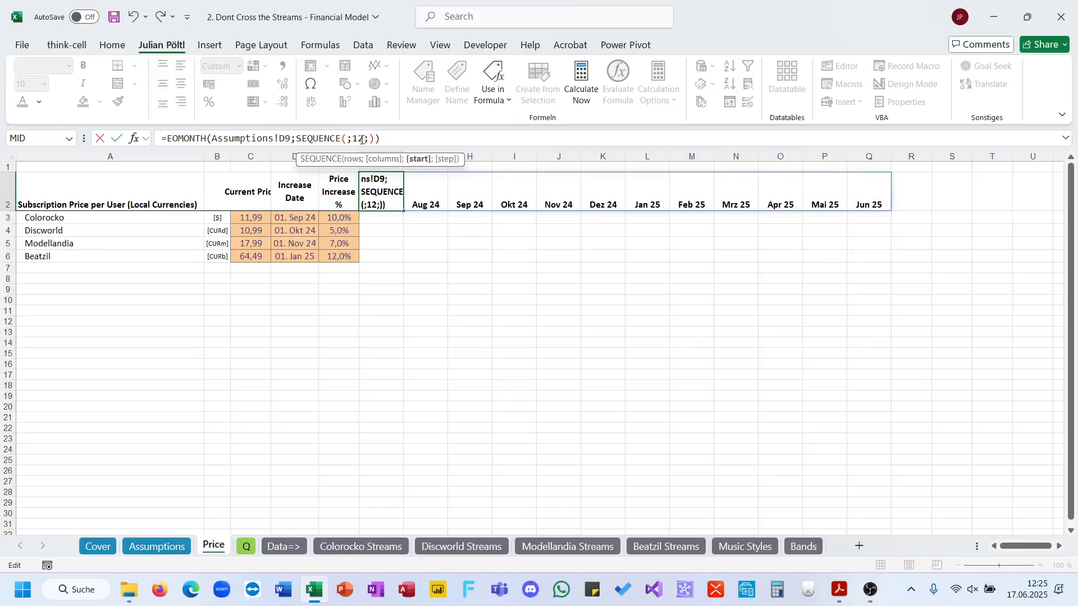
pyautogui.write('0')
pyautogui.hotkey('ctrl', 'Return')
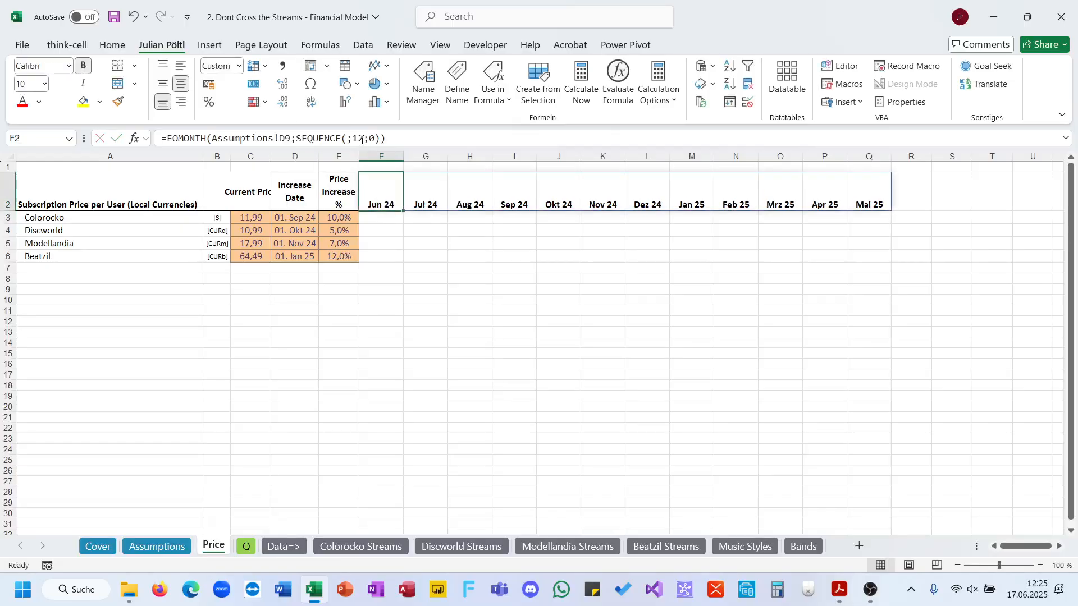
# Name the month header range F2:Q2 on the Price sheet Time.
pyautogui.hotkey('ctrl', 'shift', 'Right')
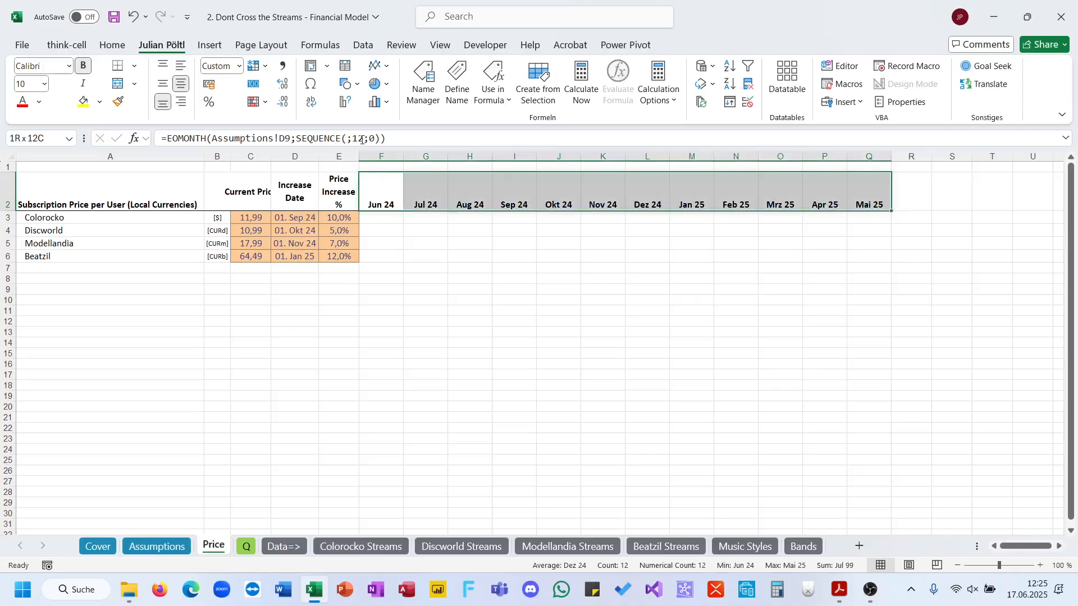
pyautogui.click(46, 137)
pyautogui.write('Time')
pyautogui.press('Return')
# Set Colorocko's Jun 24 price in F3 to its current price with the formula =C3.
pyautogui.click(391, 220)
pyautogui.write('0')
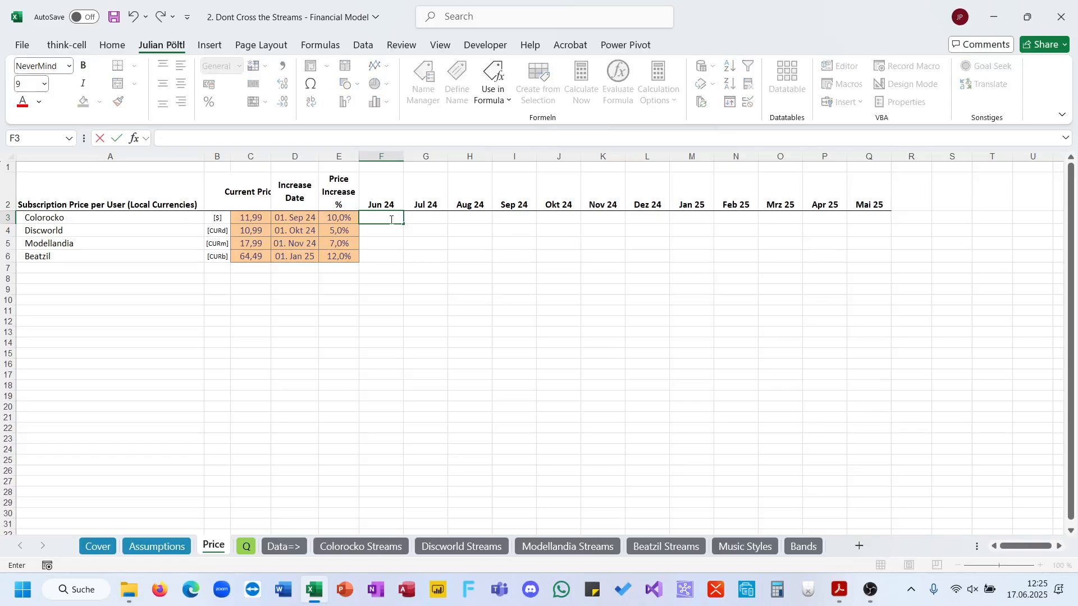
pyautogui.write('=')
pyautogui.press('Left')
pyautogui.press('Left')
pyautogui.press('Left')
pyautogui.press('Left')
pyautogui.press('Right')
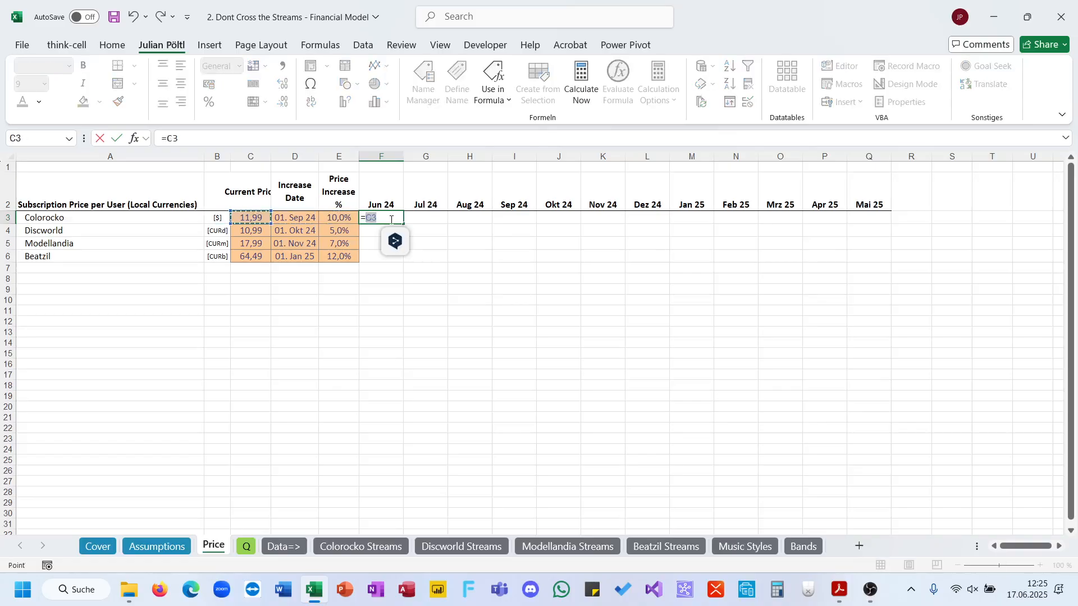
pyautogui.hotkey('ctrl', 'Return')
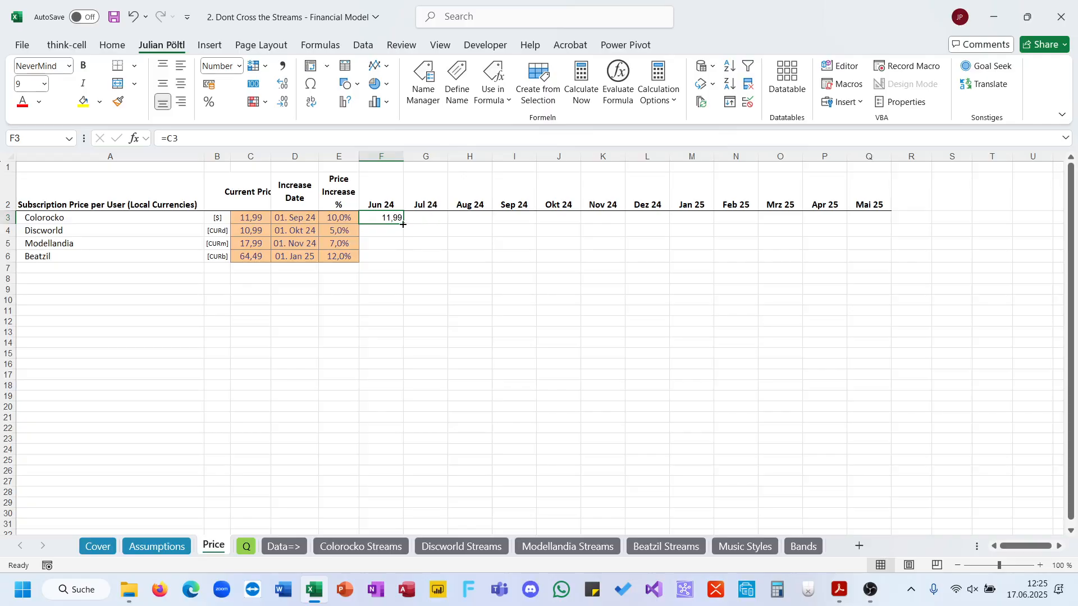
# Carry Colorocko's Jun 24 price from F3 over to Jul 24 and Aug 24 (G3:H3) as a fixed value.
pyautogui.moveTo(405, 224)
pyautogui.mouseDown()
pyautogui.moveTo(471, 243)
pyautogui.moveTo(551, 233)
pyautogui.moveTo(410, 224)
pyautogui.mouseUp()
pyautogui.click(382, 218)
pyautogui.hotkey('ctrl', 'c')
pyautogui.click(465, 217)
pyautogui.hotkey('ctrl', 'v')
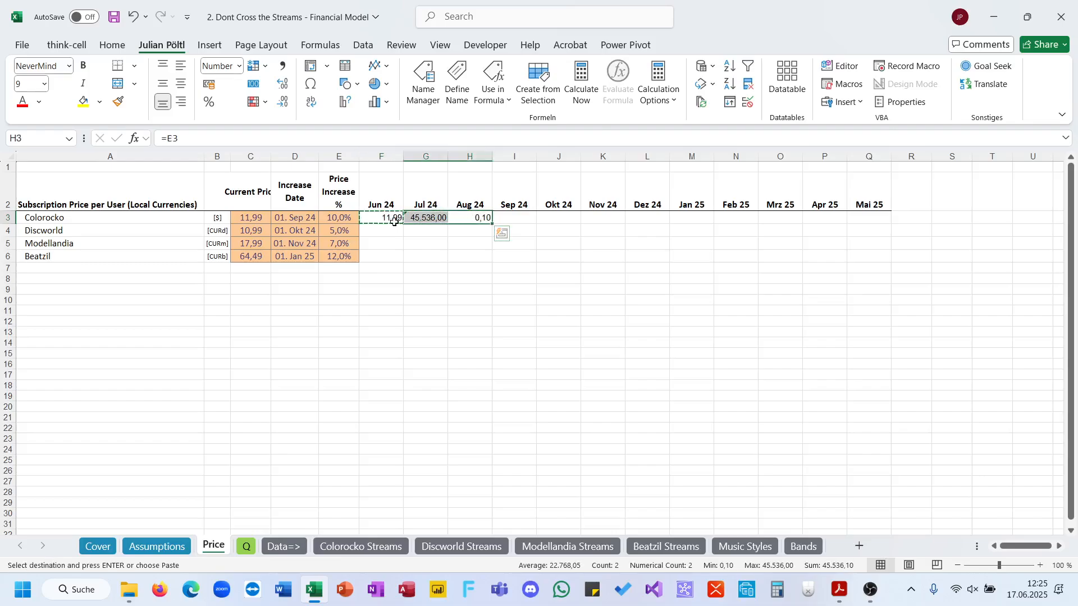
pyautogui.hotkey('ctrl', 'v')
pyautogui.press('Escape')
# Apply Colorocko's 10% increase for Sep 24 by entering =H3*1,1 in I3.
pyautogui.click(511, 218)
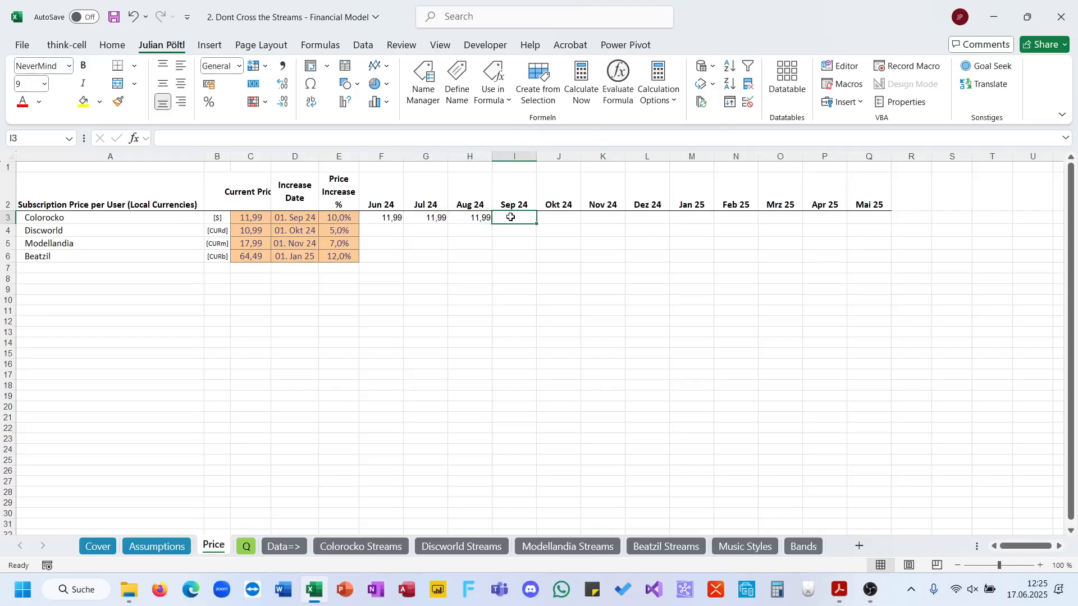
pyautogui.write('0')
pyautogui.write('=')
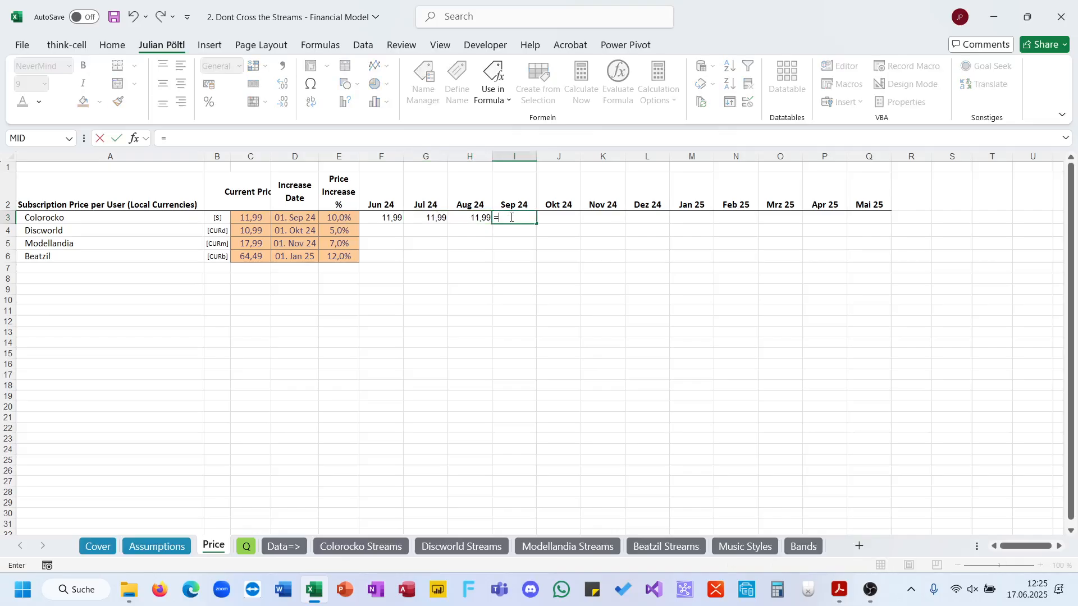
pyautogui.press('Left')
pyautogui.write('1,')
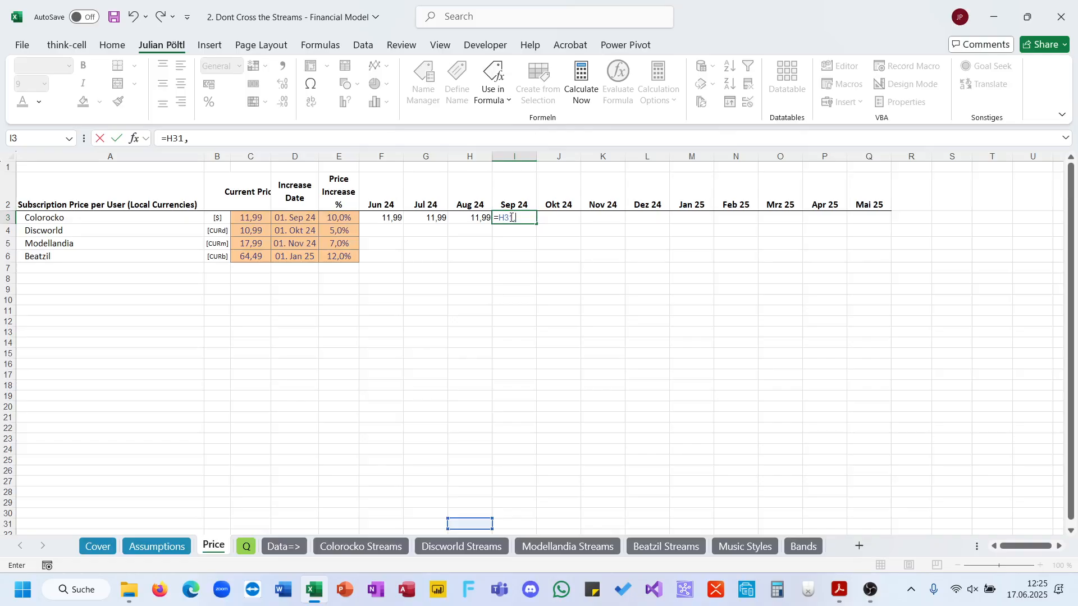
pyautogui.press('BackSpace')
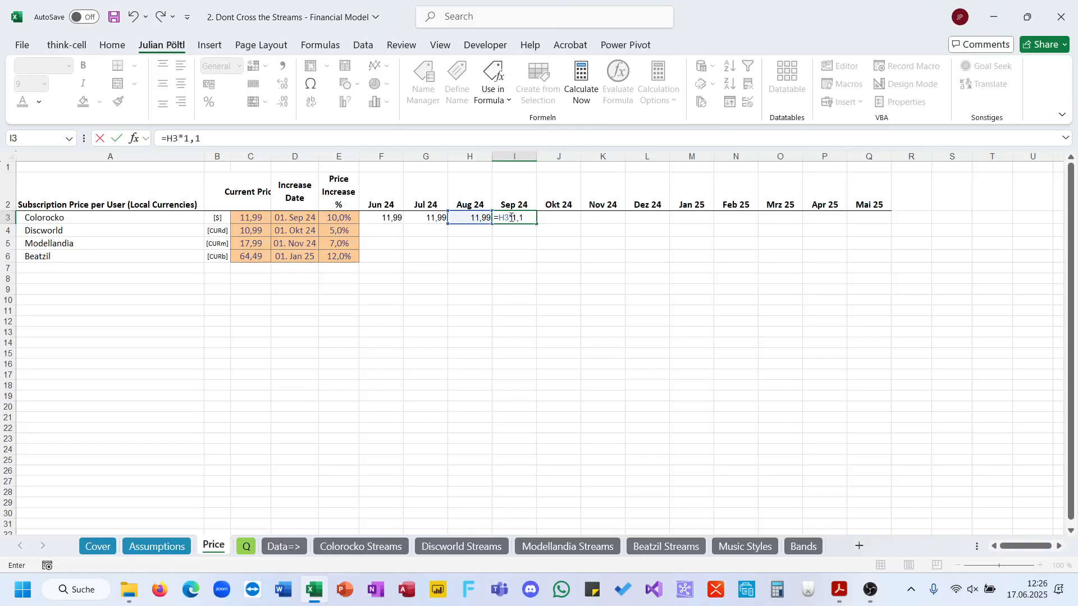
pyautogui.press('Return')
pyautogui.press('Up')
# Copy the increased Colorocko price from I3 as a value to Okt 24 through Mai 25 (J3:Q3).
pyautogui.hotkey('ctrl', 'c')
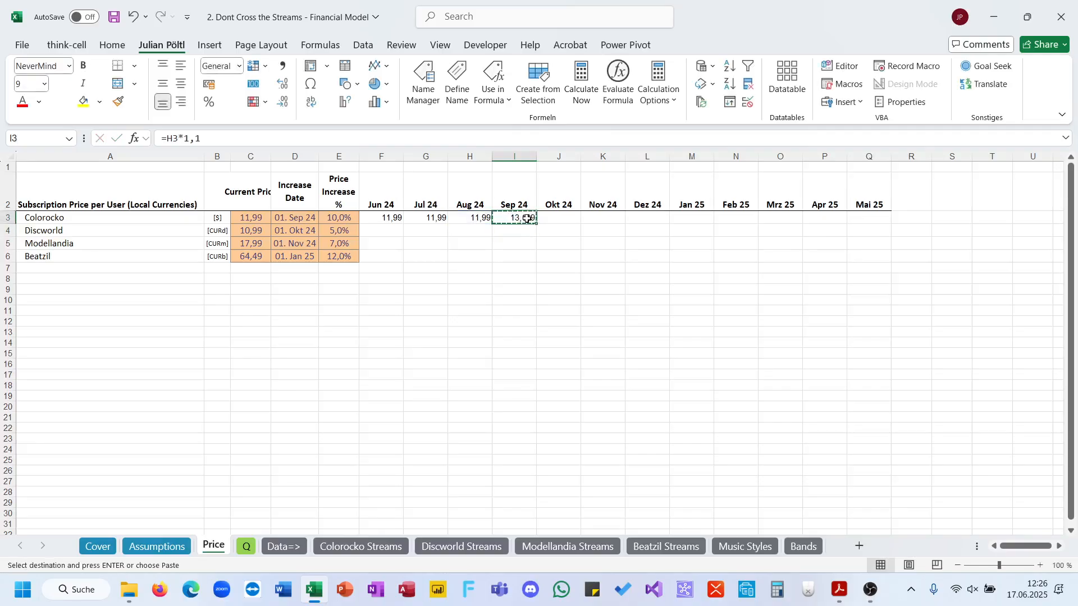
pyautogui.hscroll(4, 526, 219)
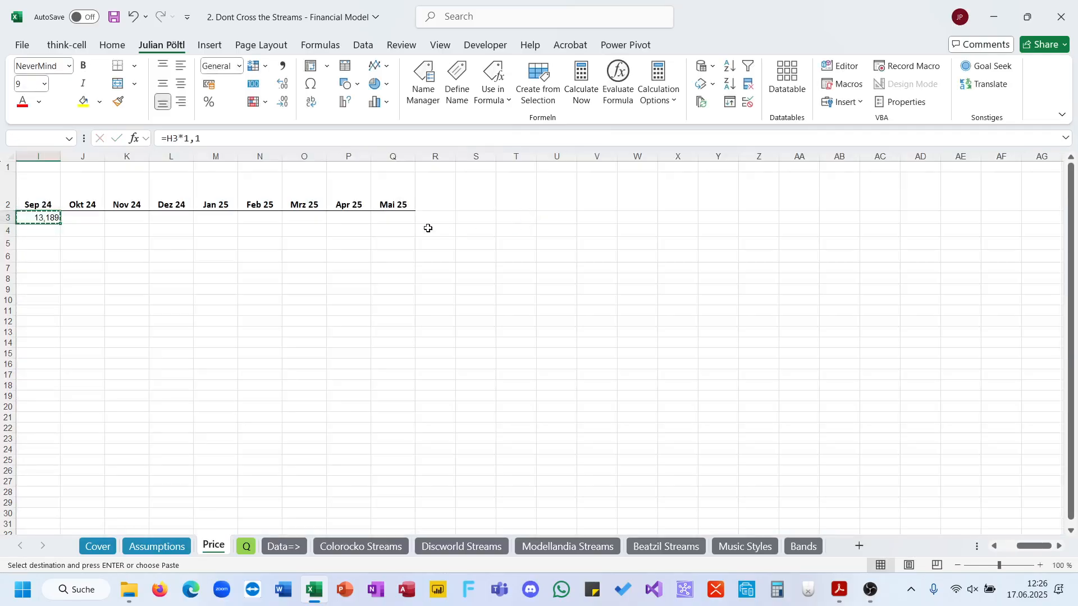
pyautogui.moveTo(393, 218); pyautogui.dragTo(65, 218)
pyautogui.rightClick(66, 219)
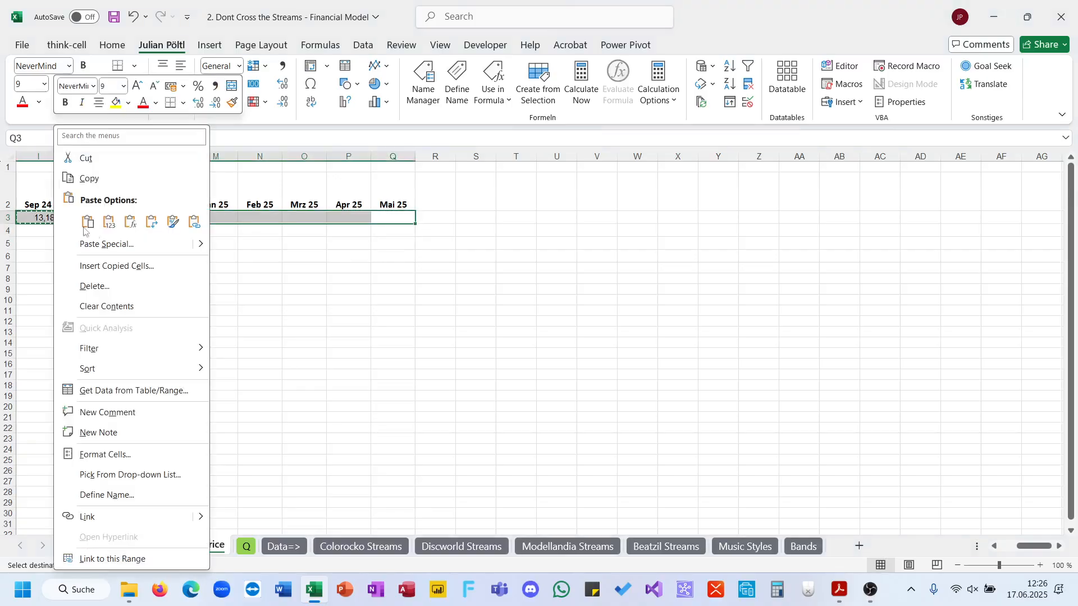
pyautogui.click(87, 222)
pyautogui.click(305, 304)
pyautogui.hscroll(-4, 305, 303)
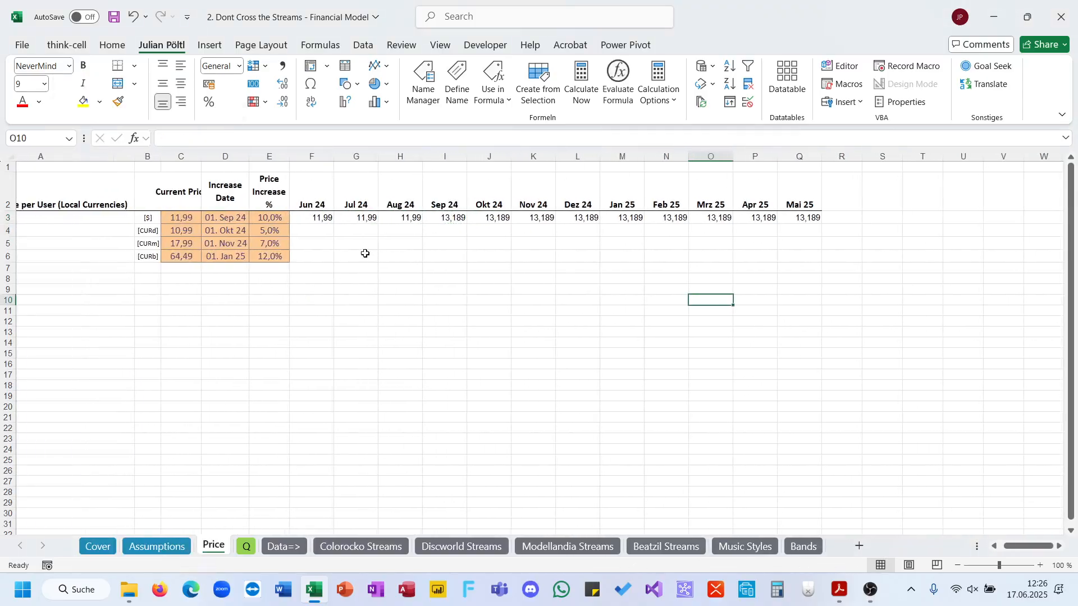
# Fill Discworld's Jun 24 to Sep 24 prices (F4:I4) with the current price copied from C4.
pyautogui.click(318, 231)
pyautogui.write('0')
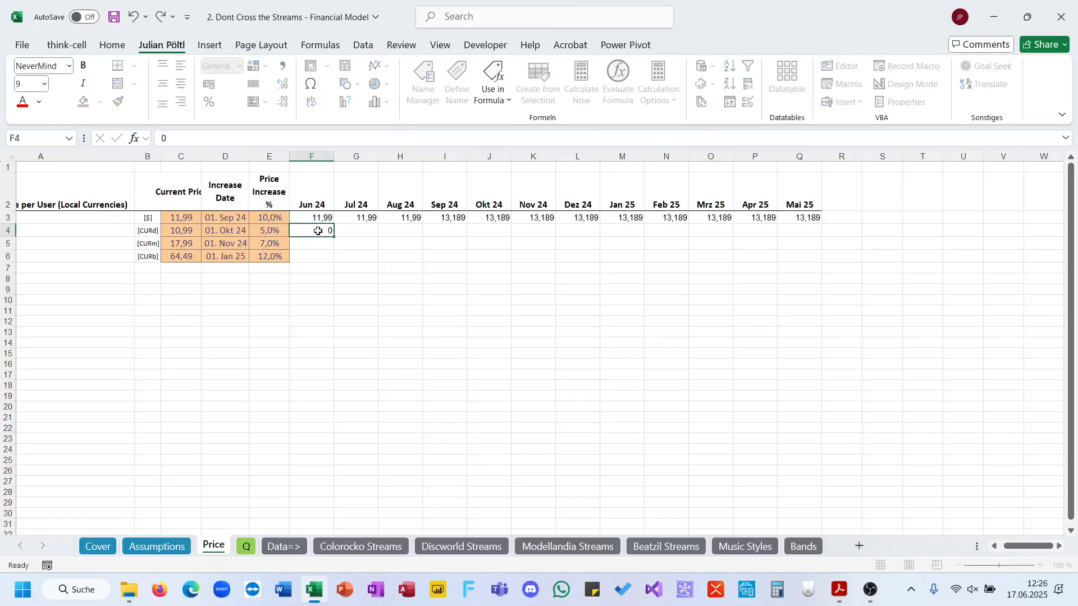
pyautogui.hotkey('ctrl', 'Return')
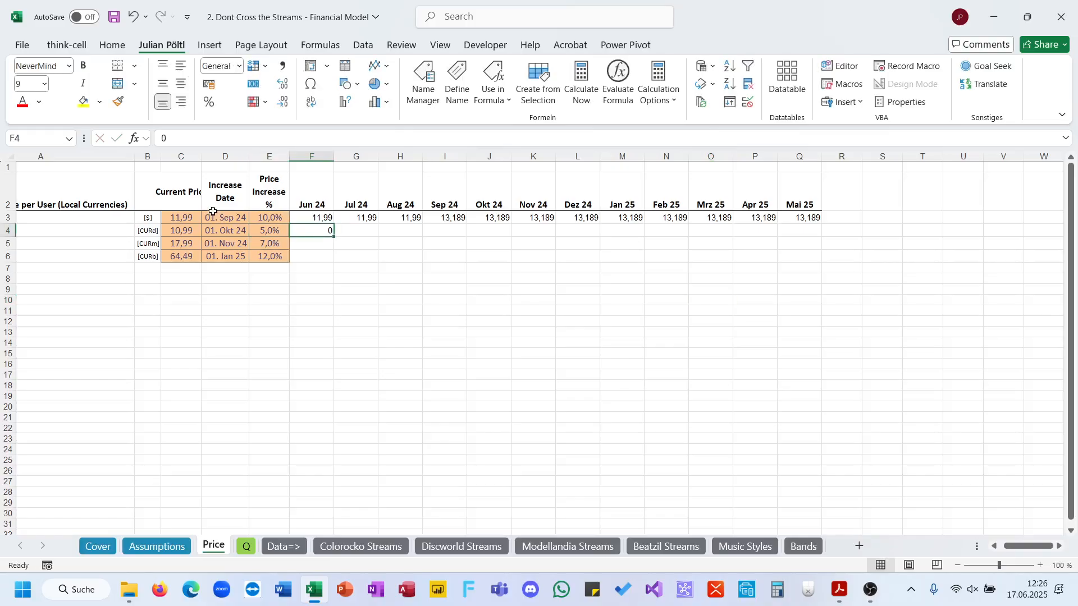
pyautogui.click(181, 231)
pyautogui.hotkey('ctrl', 'c')
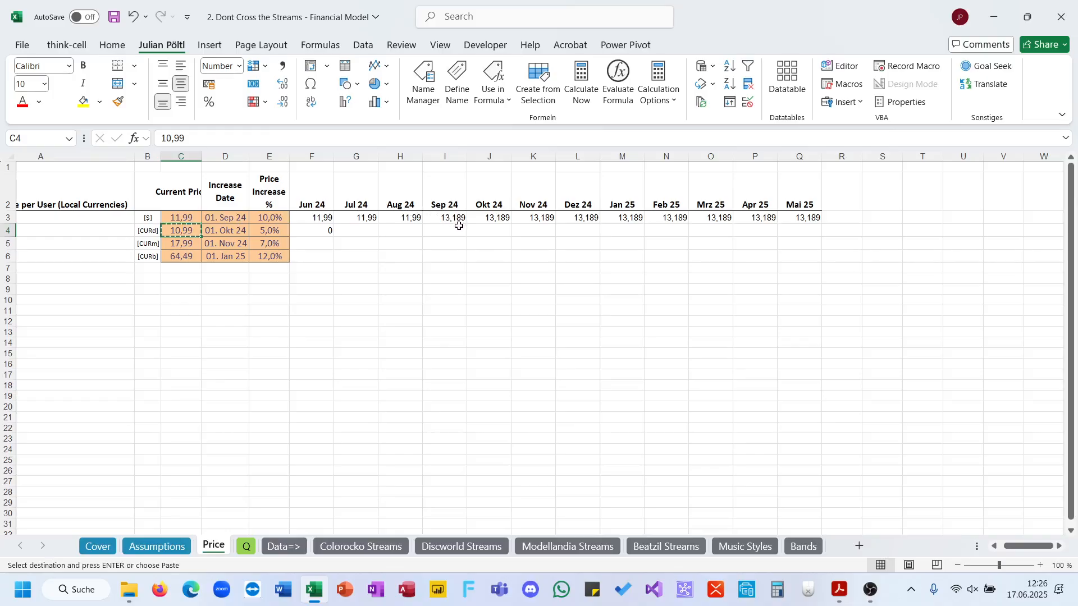
pyautogui.moveTo(459, 226); pyautogui.dragTo(324, 231)
pyautogui.hotkey('ctrl', 'v')
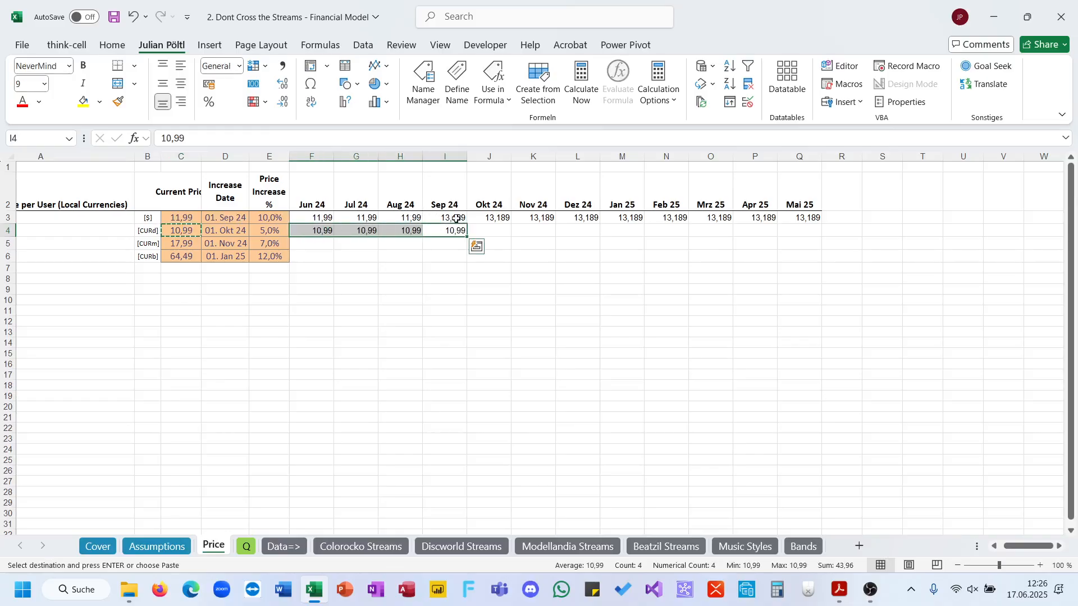
pyautogui.press('Escape')
# Apply Discworld's 5% increase for Okt 24 by entering =I4*1,05 in J4.
pyautogui.click(495, 231)
pyautogui.write('=')
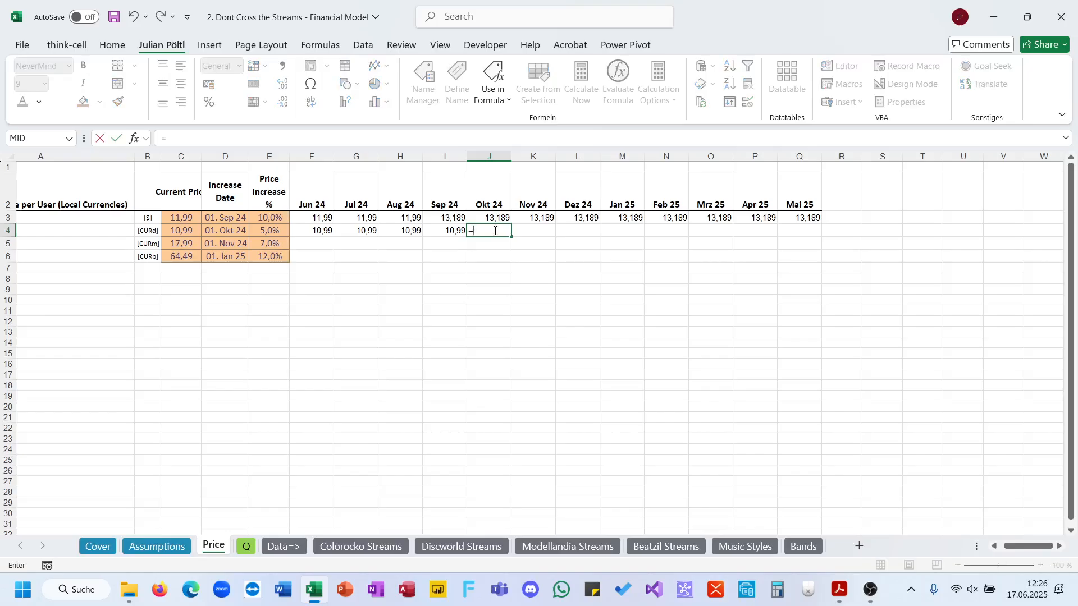
pyautogui.press('Left')
pyautogui.press('BackSpace')
pyautogui.press('Left')
pyautogui.write('*')
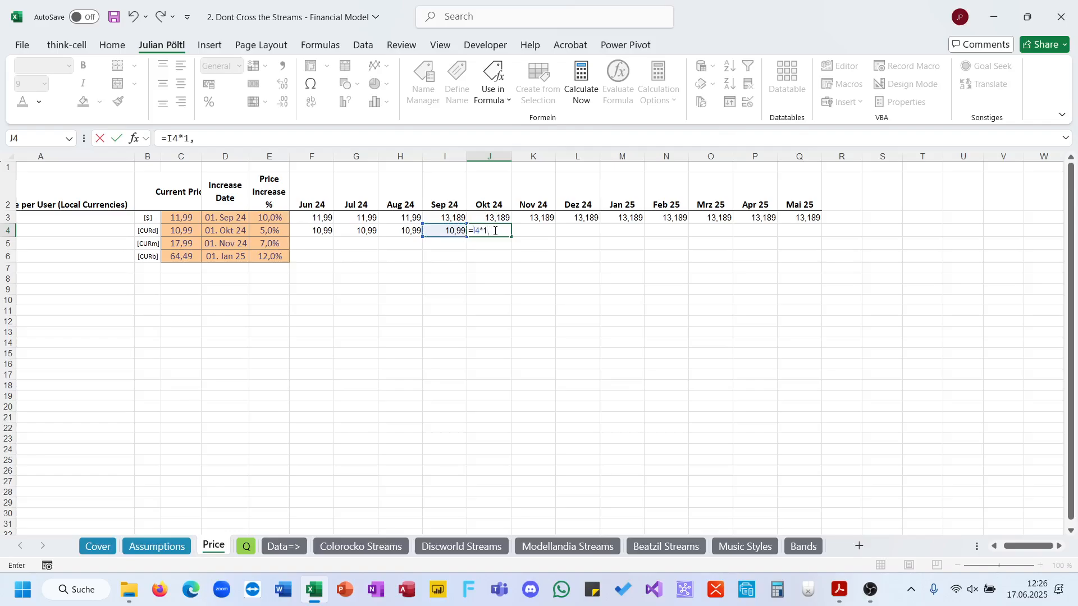
pyautogui.hotkey('ctrl', 'Return')
# Copy the increased Discworld price in J4 as a value across Okt 24 through Mai 25 (J4:Q4).
pyautogui.hotkey('ctrl', 'c')
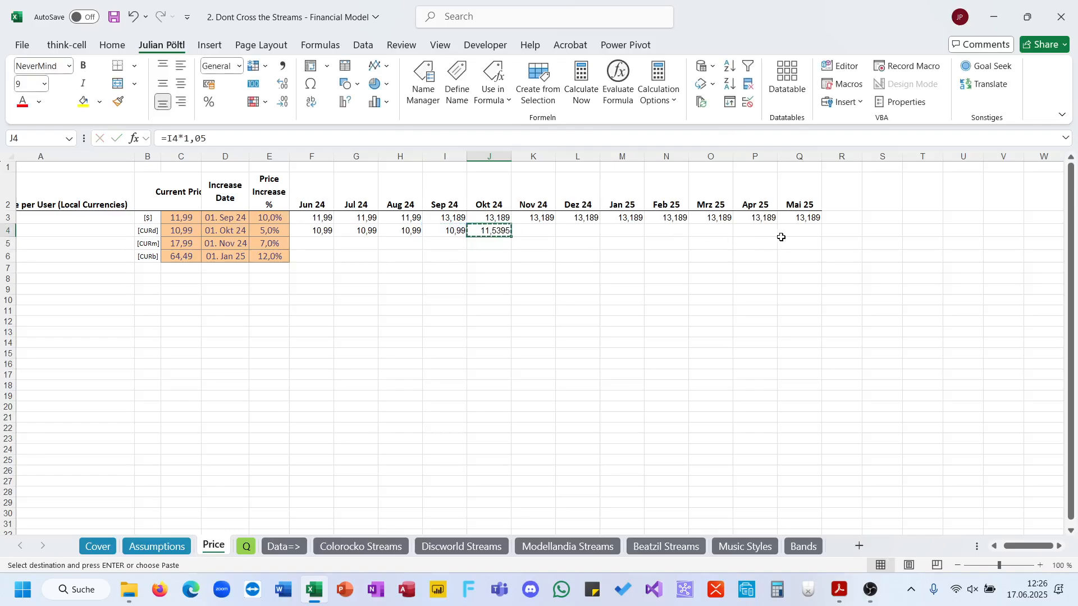
pyautogui.moveTo(781, 237); pyautogui.dragTo(492, 231)
pyautogui.hotkey('ctrl', 'v')
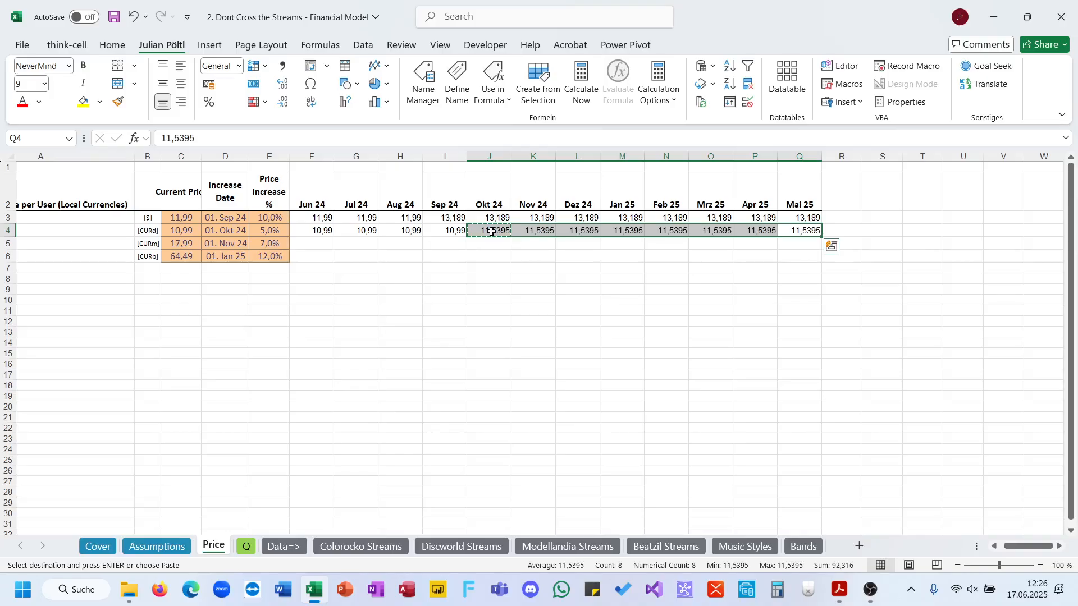
pyautogui.press('Escape')
# Set Modellandia's Jun 24 price in F5 to its current price with the formula =C5.
pyautogui.click(318, 243)
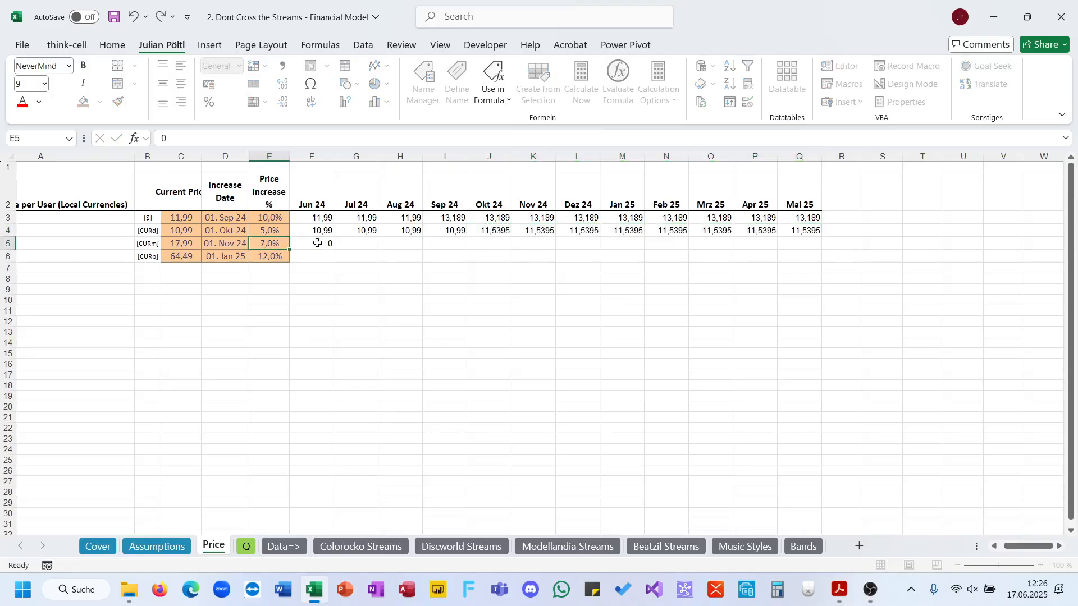
pyautogui.write('=')
pyautogui.press('Left')
pyautogui.press('Left')
pyautogui.press('Left')
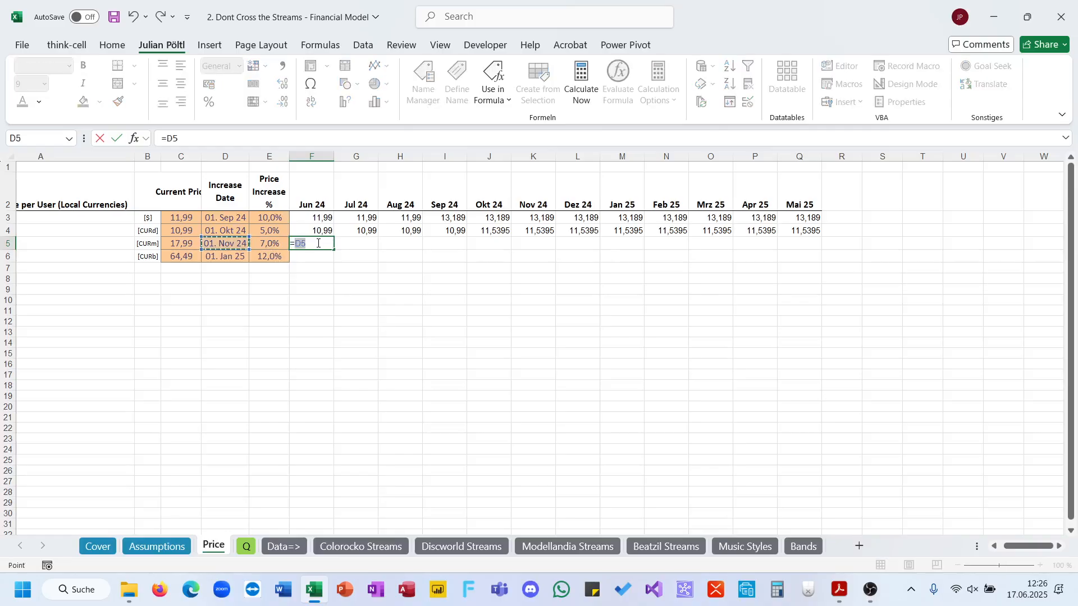
pyautogui.hotkey('ctrl', 'Return')
# Copy Modellandia's F5 price as a value across Jun 24 through Okt 24 (F5:J5).
pyautogui.hotkey('ctrl', 'c')
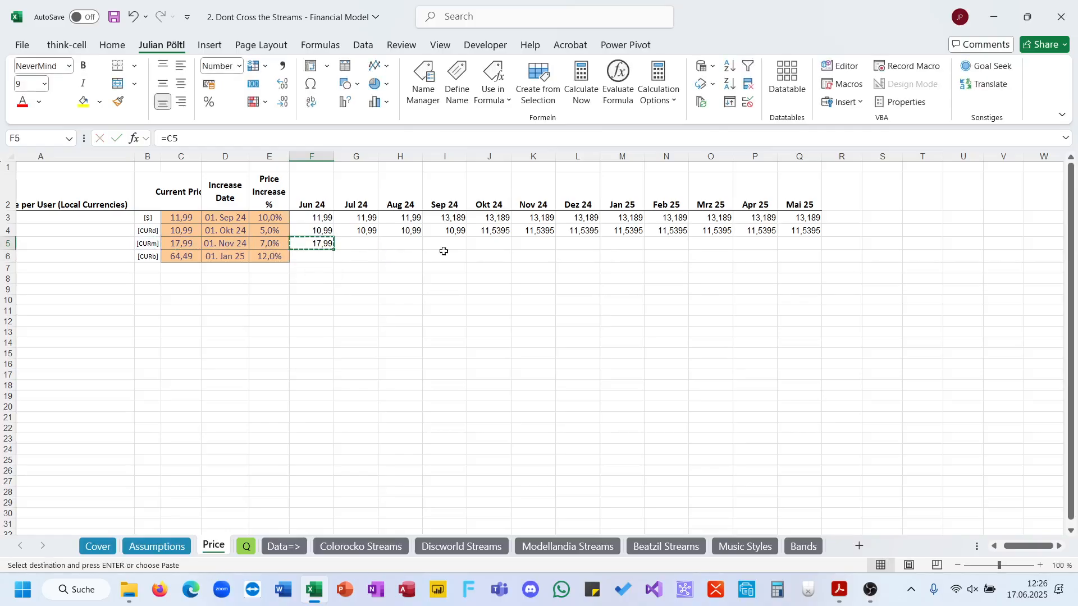
pyautogui.moveTo(494, 243); pyautogui.dragTo(301, 243)
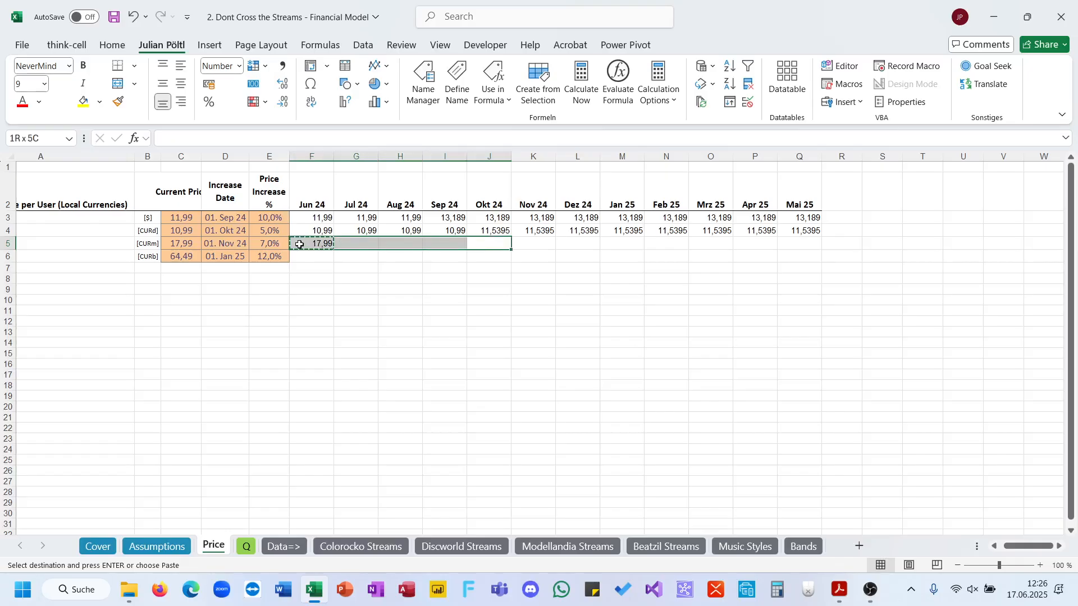
pyautogui.hotkey('ctrl', 'v')
pyautogui.press('Escape')
# Apply Modellandia's 7% increase for Nov 24 by entering =J5*1,07 in K5.
pyautogui.click(529, 245)
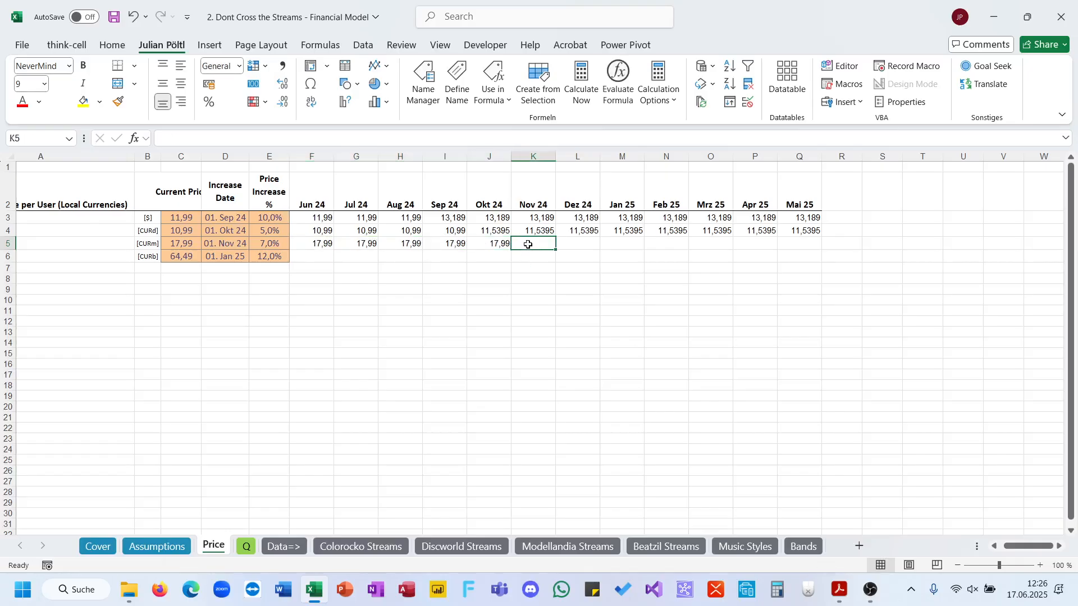
pyautogui.write('0')
pyautogui.write('=')
pyautogui.press('Left')
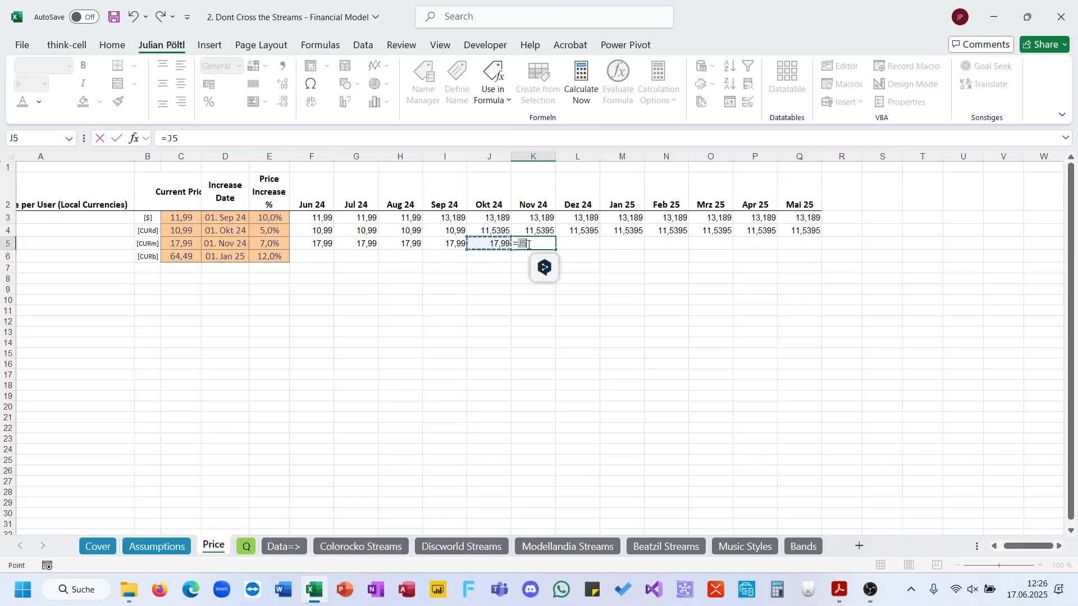
pyautogui.write('*1')
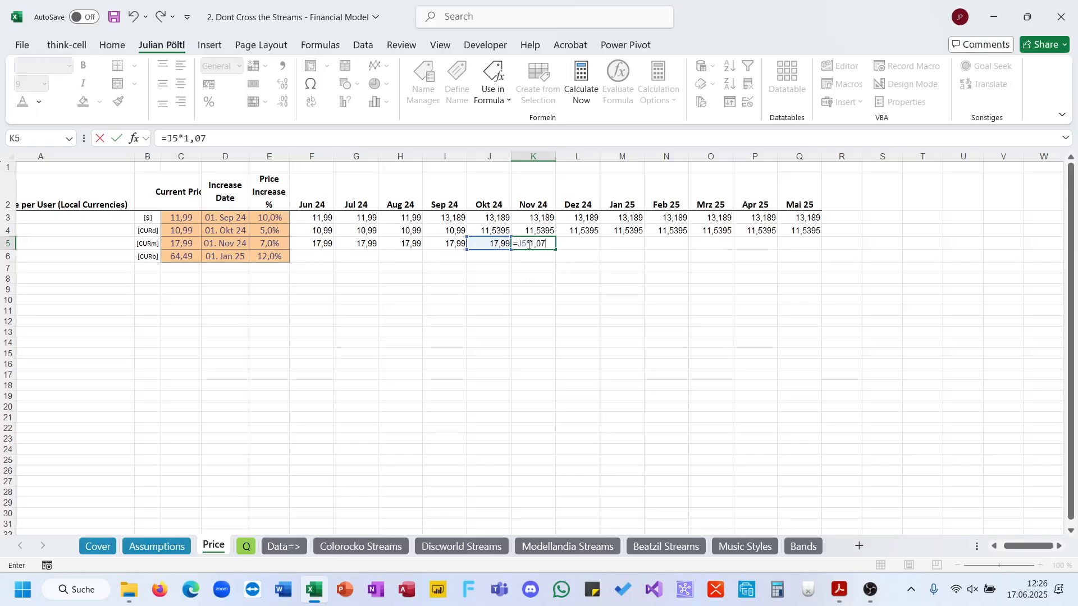
pyautogui.write(',07')
pyautogui.press('Return')
pyautogui.press('Up')
# Copy the increased Modellandia price in K5 as a value across Nov 24 through Mai 25 (K5:Q5).
pyautogui.hotkey('ctrl', 'c')
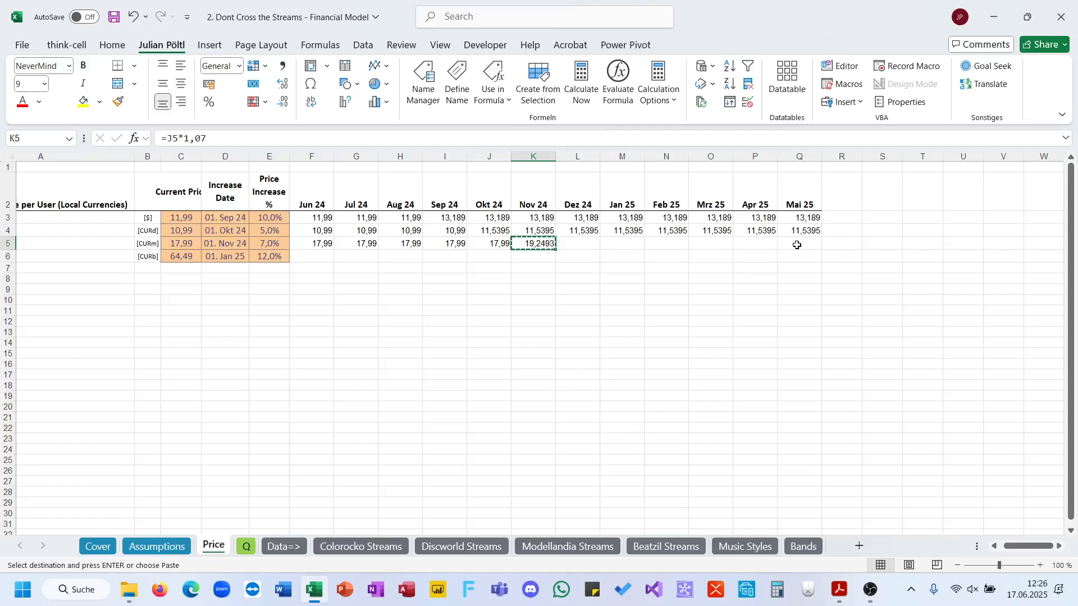
pyautogui.moveTo(797, 244); pyautogui.dragTo(534, 245)
pyautogui.press('Return')
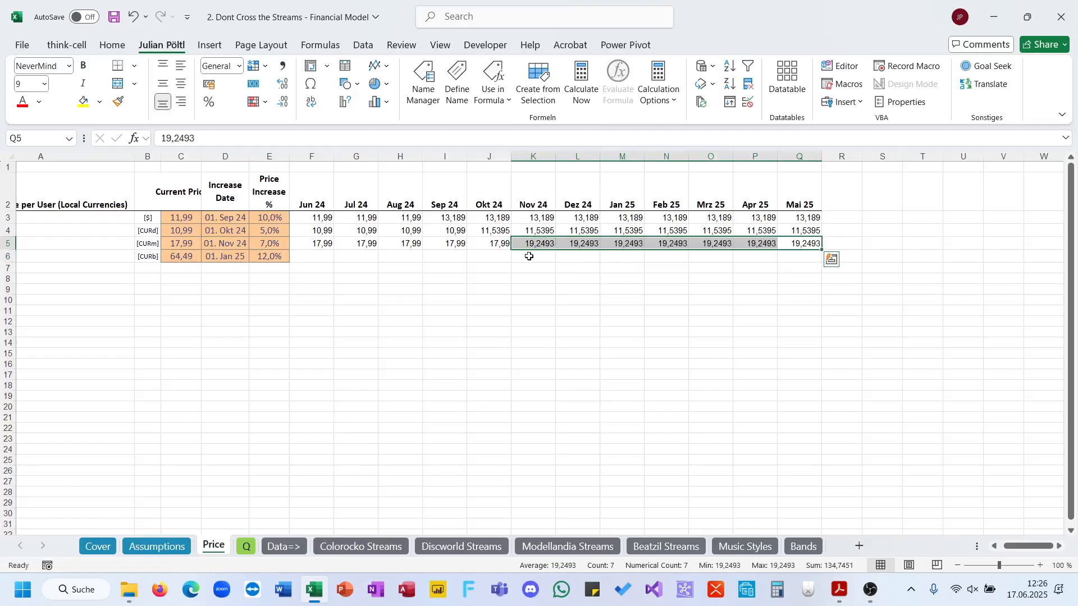
# Set Beatzil's Jun 24 price in F6 to its current price with the formula =C6.
pyautogui.click(314, 260)
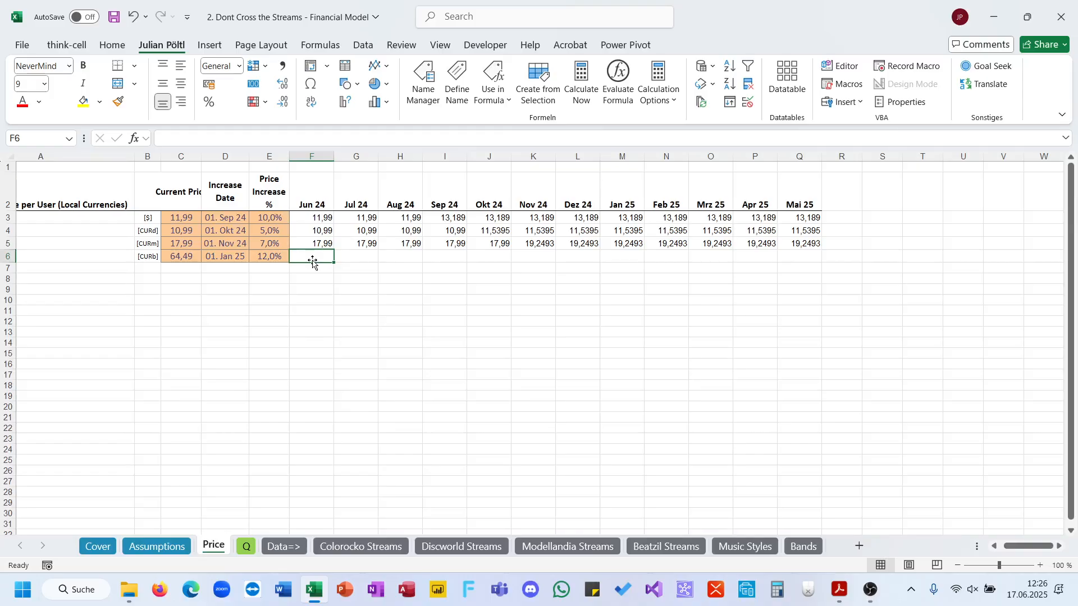
pyautogui.write('=')
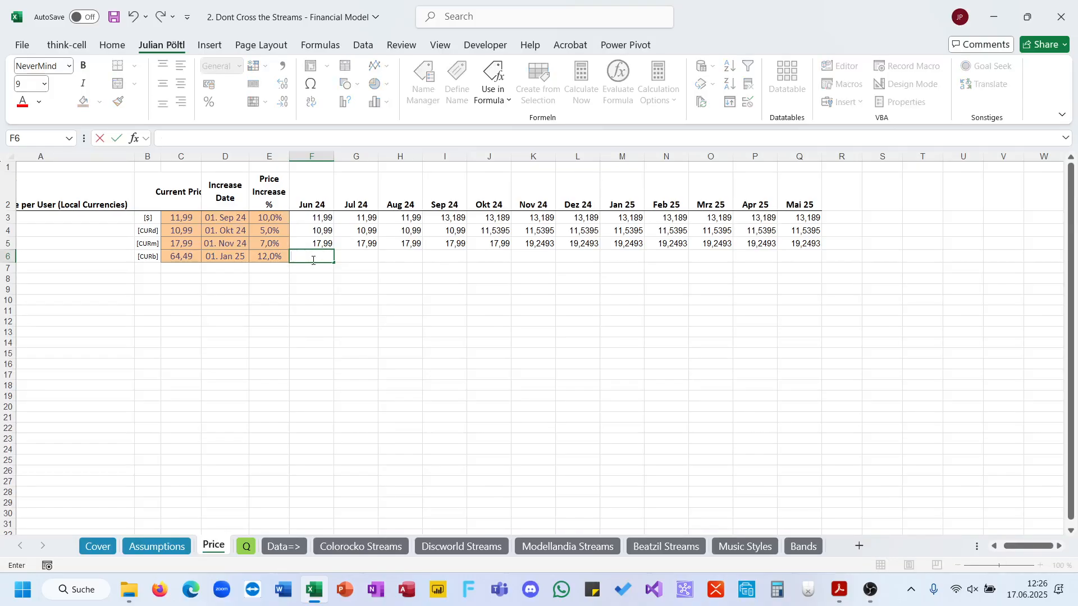
pyautogui.press('Left')
pyautogui.press('Left')
pyautogui.press('Left')
pyautogui.press('Return')
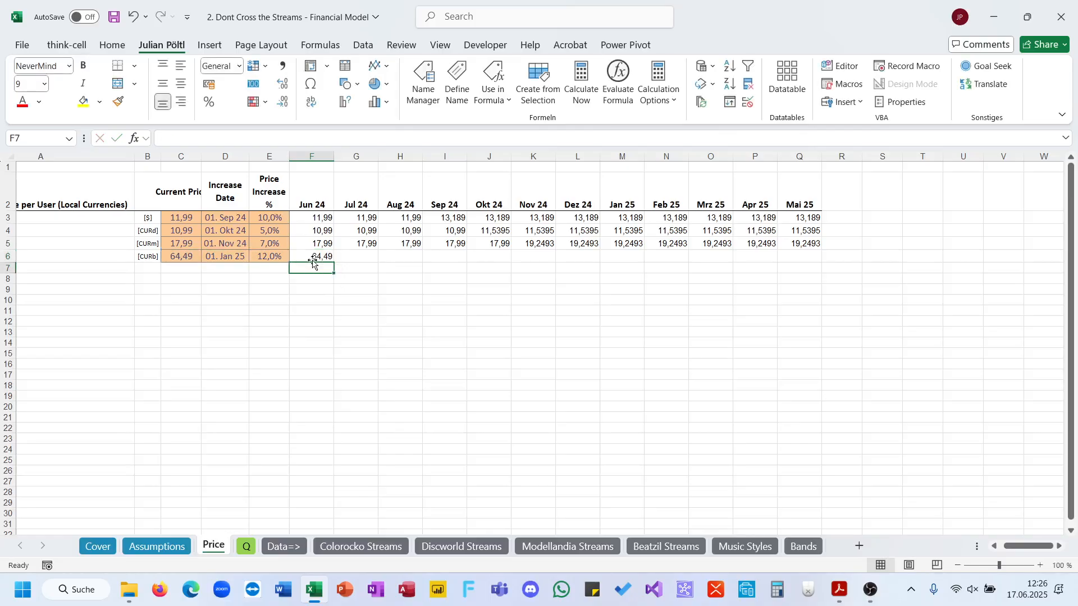
# Copy Beatzil's F6 price formula across Jun 24 through Dez 24 (F6:L6).
pyautogui.click(321, 259)
pyautogui.hotkey('ctrl', 'c')
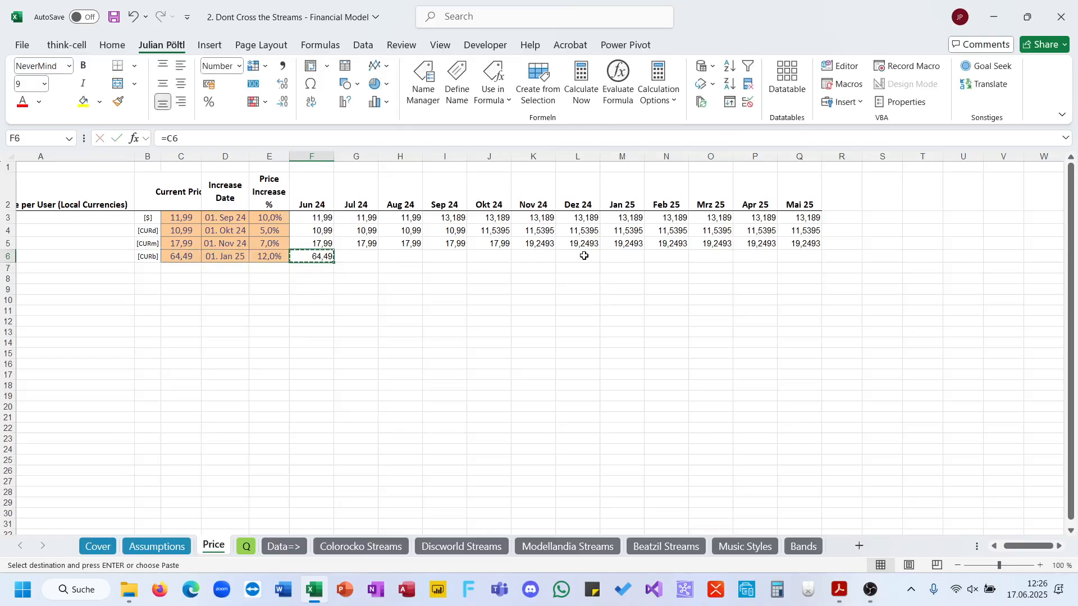
pyautogui.moveTo(585, 256); pyautogui.dragTo(317, 258)
pyautogui.press('Return')
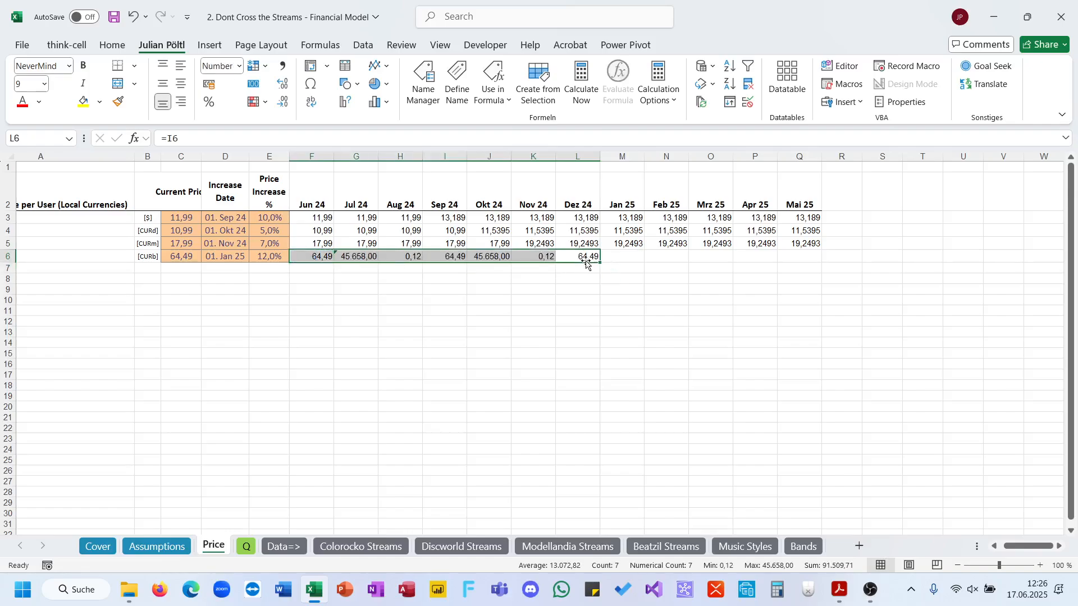
pyautogui.click(215, 260)
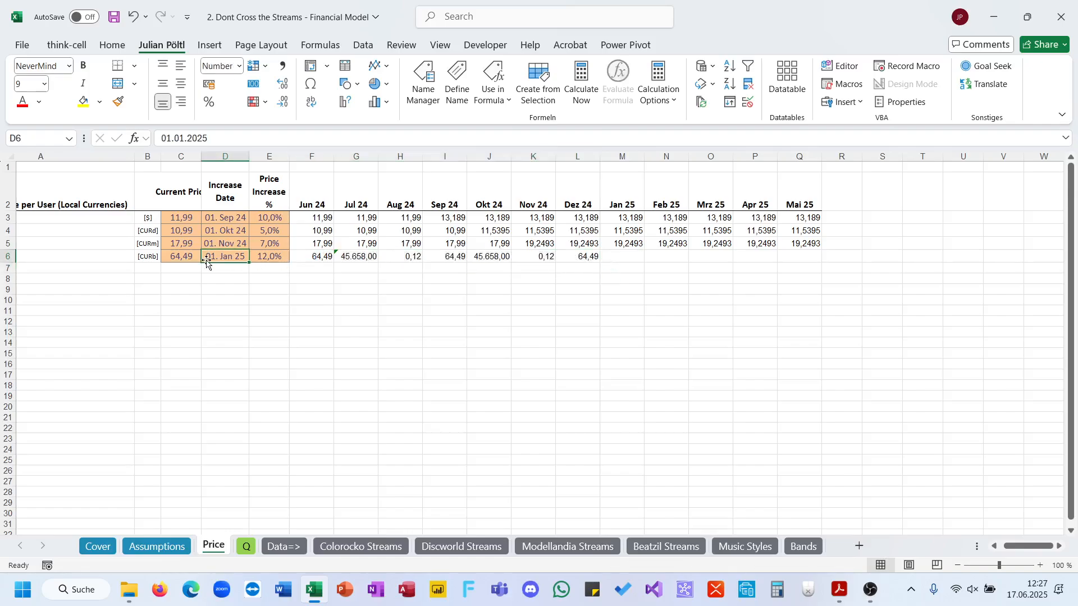
# Overwrite Beatzil's Jun 24 to Dez 24 prices (F6:L6) with the current price copied from C6.
pyautogui.click(183, 256)
pyautogui.hotkey('ctrl', 'c')
pyautogui.click(587, 262)
pyautogui.moveTo(587, 262); pyautogui.dragTo(317, 257)
pyautogui.press('Return')
# Apply Beatzil's 12% increase for Jan 25 by entering =L6*1,12 in M6.
pyautogui.click(618, 259)
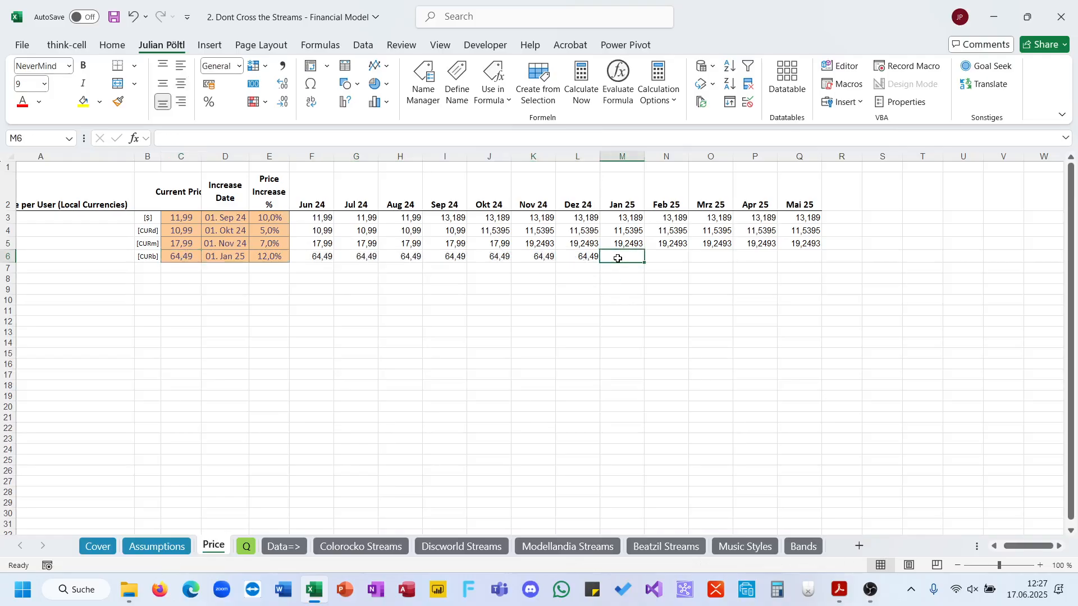
pyautogui.write('=')
pyautogui.press('Left')
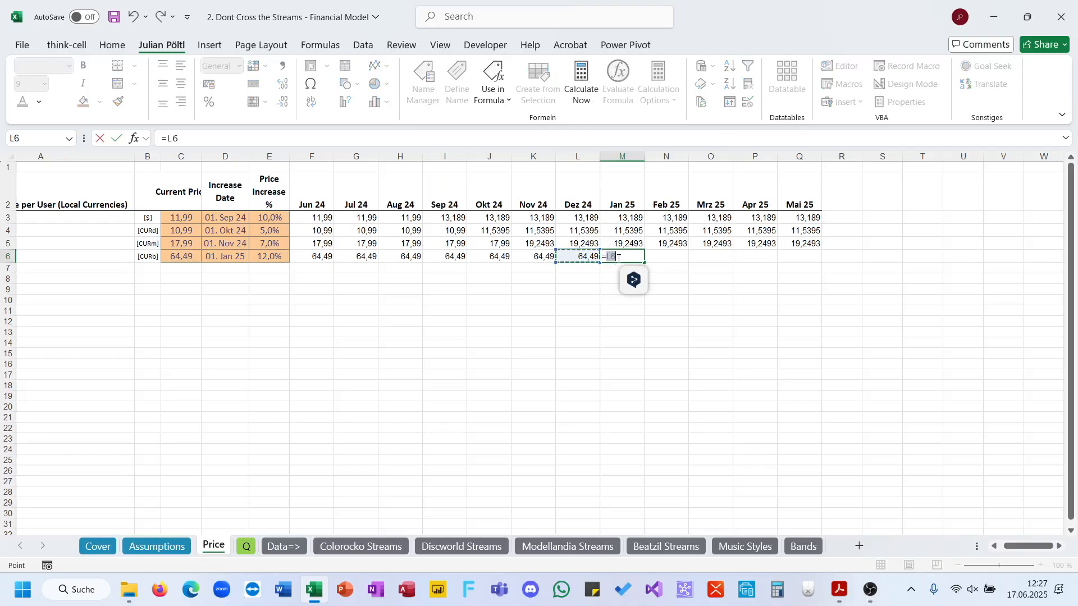
pyautogui.write('*1,12')
pyautogui.hotkey('ctrl', 'Return')
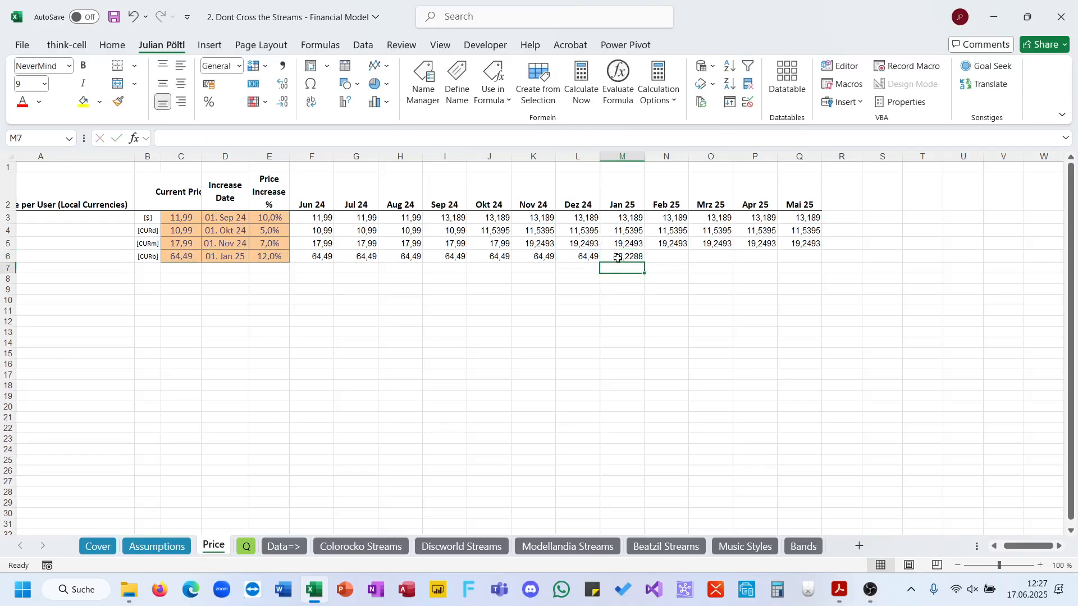
# Copy the increased Beatzil price in M6 as a value across Jan 25 through Mai 25 (M6:Q6).
pyautogui.hotkey('ctrl', 'c')
pyautogui.moveTo(808, 261); pyautogui.dragTo(637, 259)
pyautogui.hotkey('ctrl', 'v')
# Format all four countries' monthly local-currency prices (F3:Q6) as numbers with two decimals.
pyautogui.hotkey('ctrl', 'shift', 'Up')
pyautogui.hotkey('shift', 'Down')
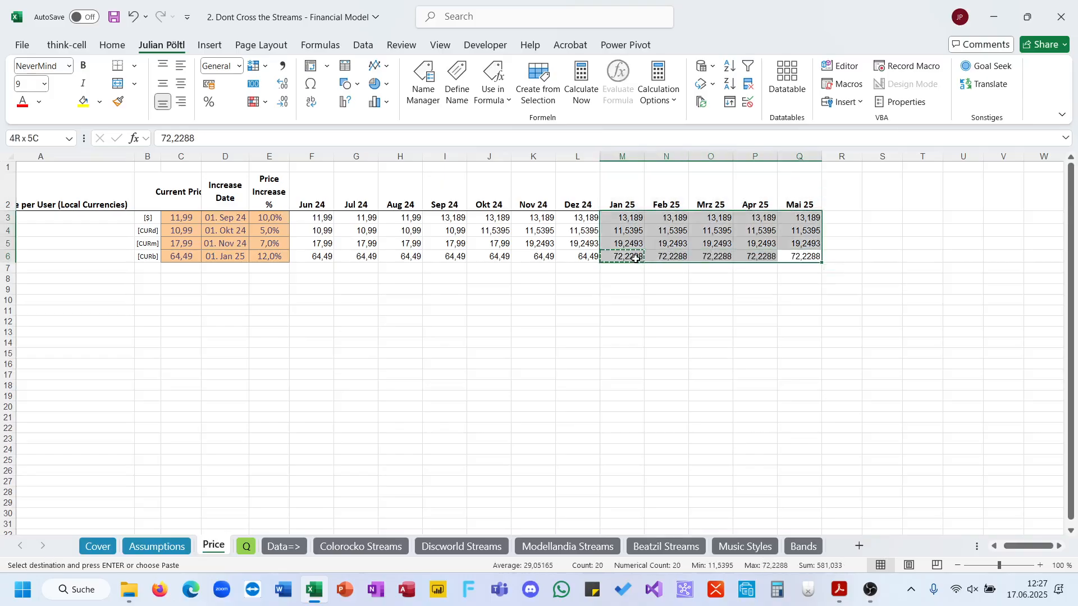
pyautogui.hotkey('shift', 'Down')
pyautogui.hotkey('shift', 'Up')
pyautogui.hotkey('ctrl', 'shift', 'Left')
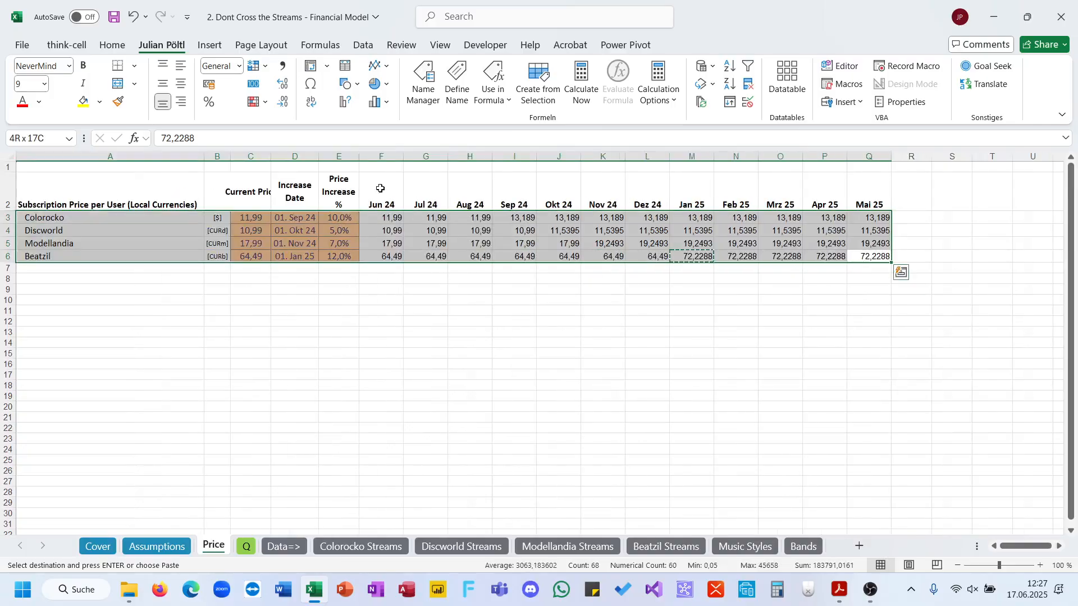
pyautogui.click(373, 219)
pyautogui.hotkey('ctrl', 'shift', 'Right')
pyautogui.hotkey('ctrl', 'shift', 'Down')
pyautogui.hotkey('ctrl', 'shift', 'Up')
pyautogui.hotkey('ctrl', 'shift', 'Down')
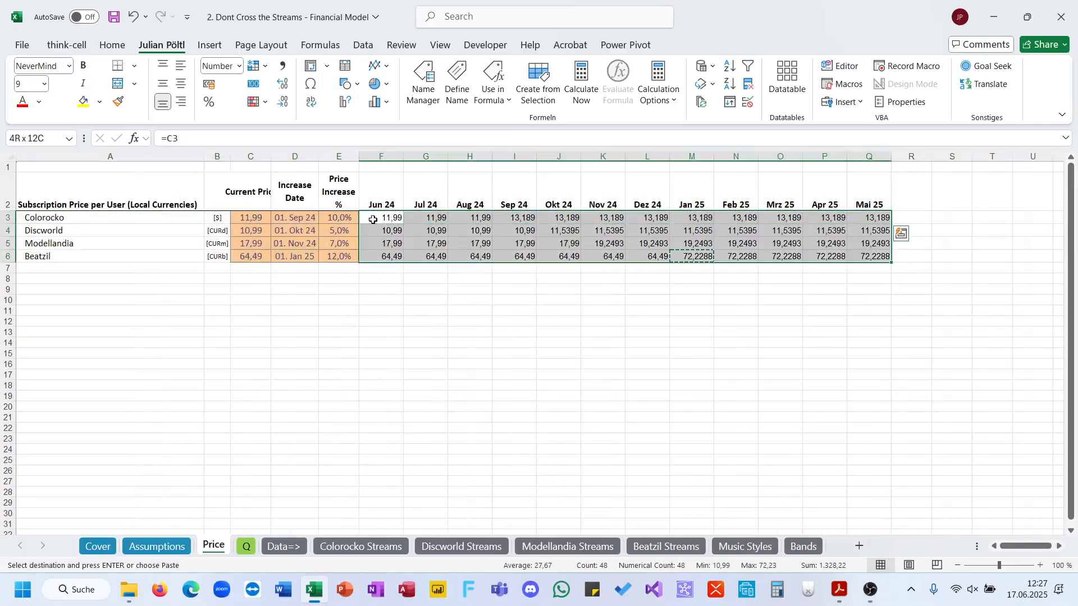
pyautogui.hotkey('ctrl', 'shift', '1')
pyautogui.click(514, 321)
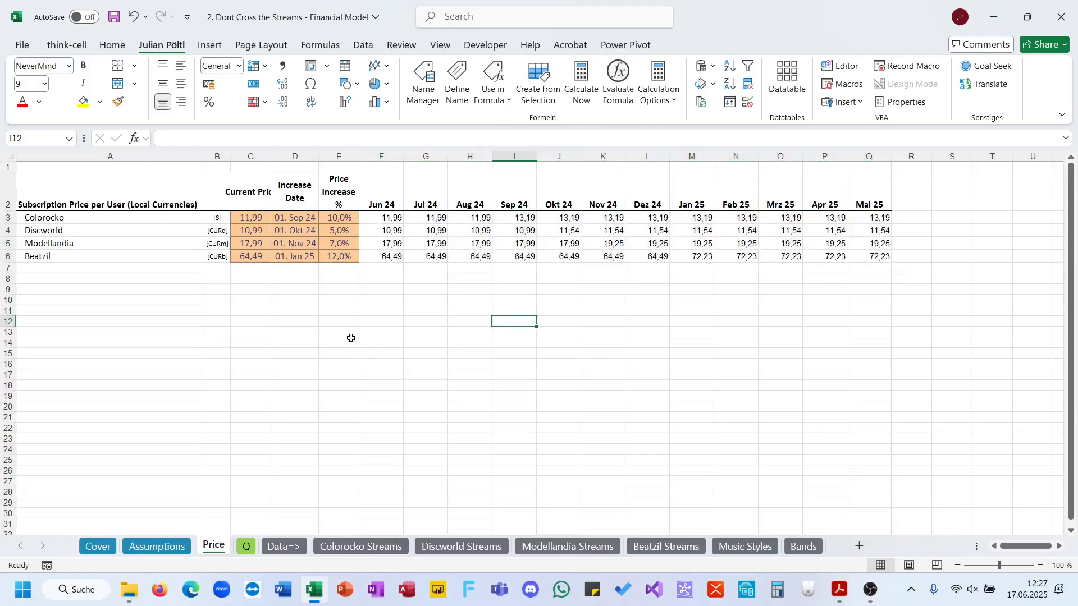
# Copy the table heading in A2 to A8 and the four country names in A3:A6 to A9:A12.
pyautogui.click(184, 206)
pyautogui.hotkey('ctrl', 'c')
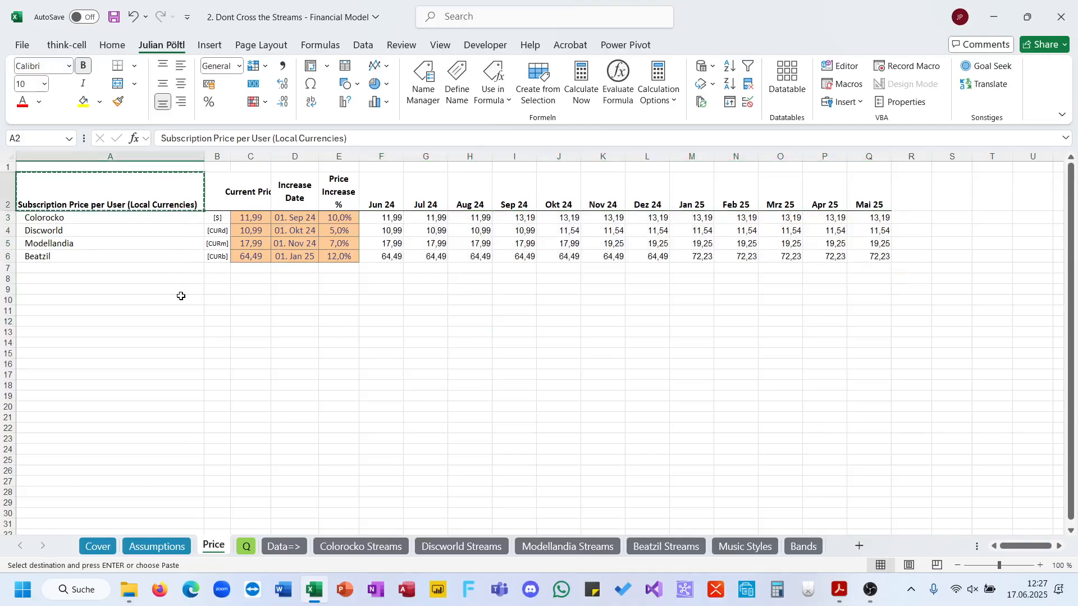
pyautogui.click(175, 281)
pyautogui.hotkey('ctrl', 'v')
pyautogui.moveTo(137, 218); pyautogui.dragTo(137, 254)
pyautogui.hotkey('ctrl', 'c')
pyautogui.click(143, 292)
pyautogui.hotkey('ctrl', 'v')
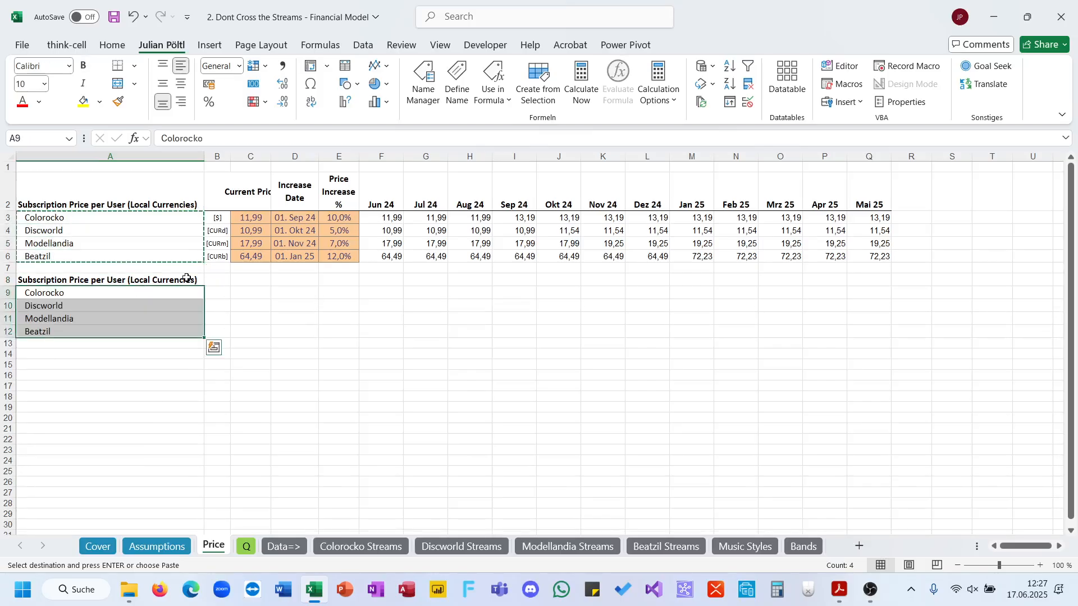
# Change the copied heading in A8 to "Subscription Price per User ($)".
pyautogui.click(185, 280)
pyautogui.doubleClick(306, 142)
pyautogui.press('BackSpace')
pyautogui.press('BackSpace')
pyautogui.press('BackSpace')
pyautogui.press('BackSpace')
pyautogui.press('BackSpace')
pyautogui.press('BackSpace')
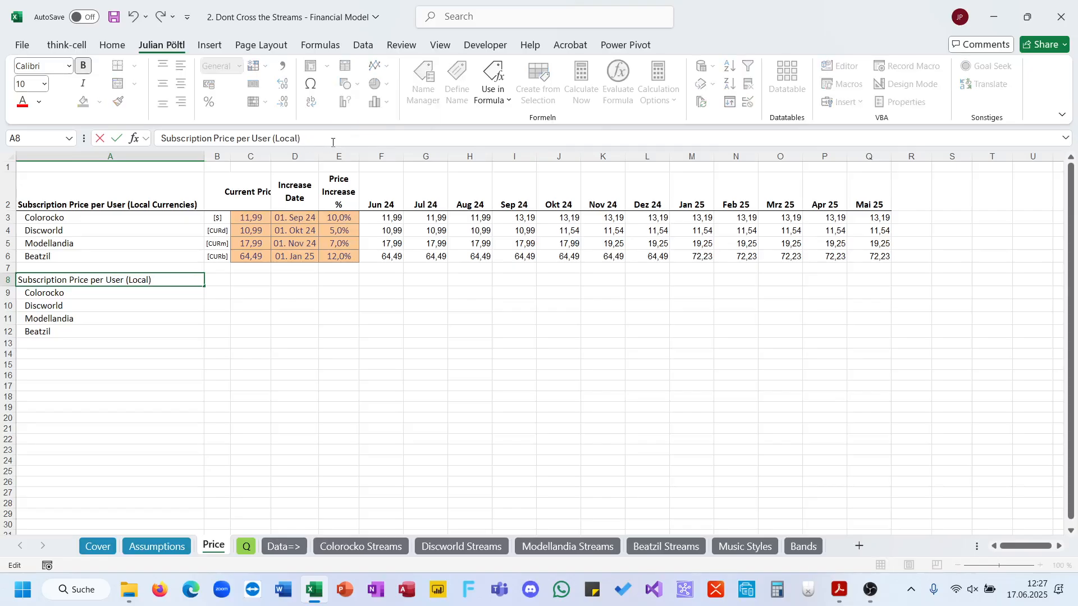
pyautogui.write('$')
pyautogui.press('Return')
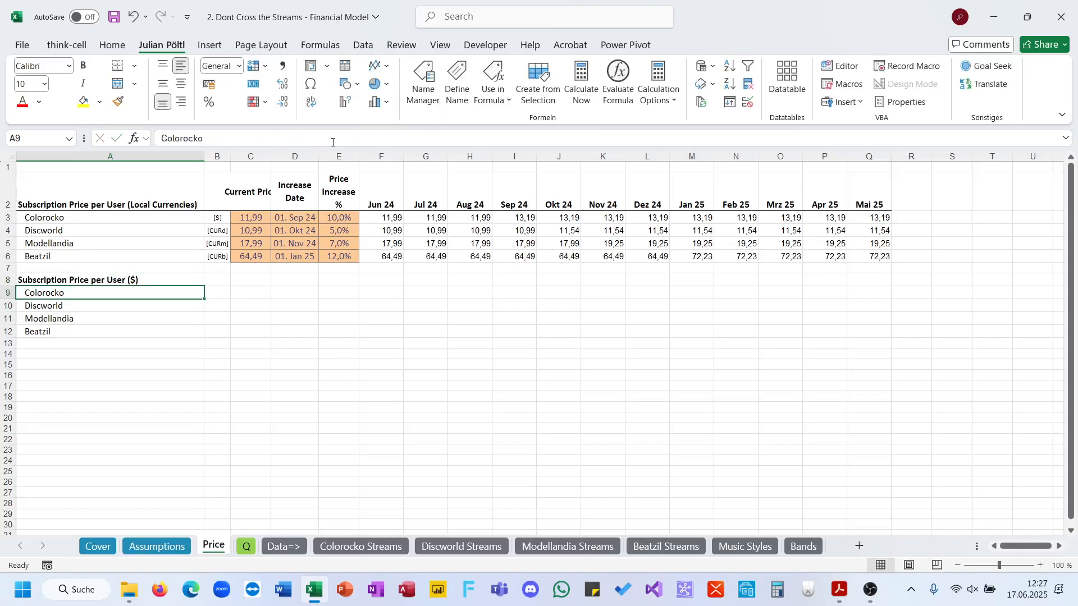
# Bring the monthly exchange rates into the dollar price table by entering =TRANSPOSE(Assumptions!E33:H44) in F9.
pyautogui.click(157, 547)
pyautogui.scroll(-8, 321, 449)
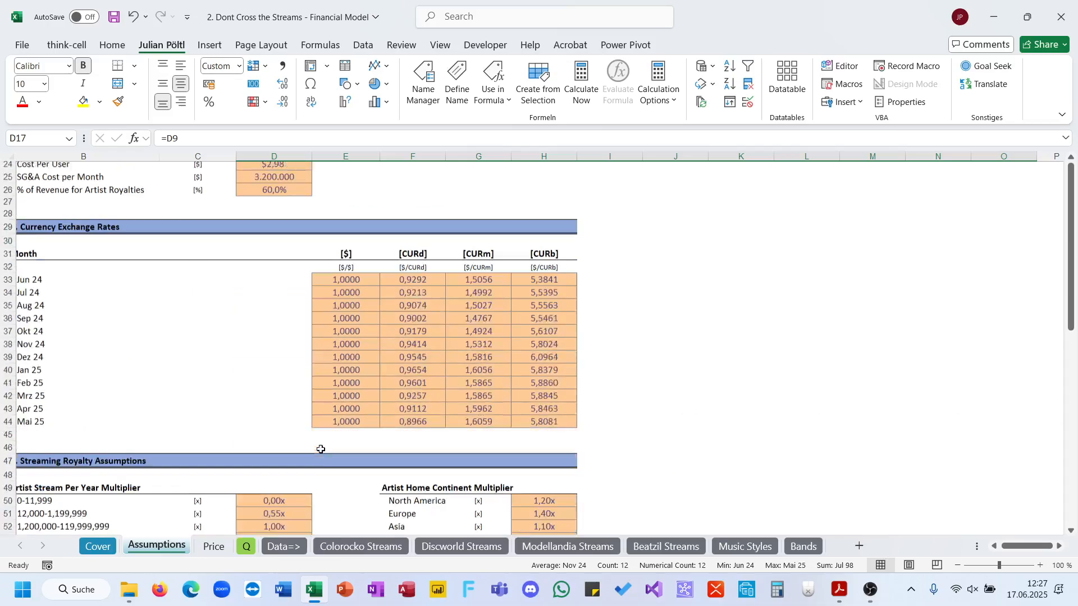
pyautogui.click(213, 546)
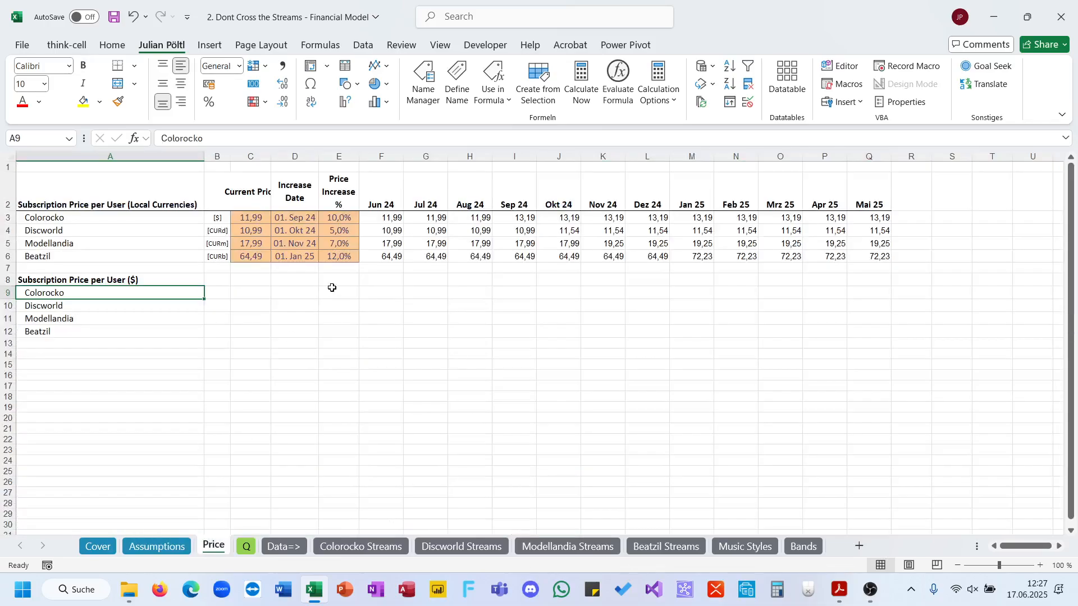
pyautogui.click(380, 281)
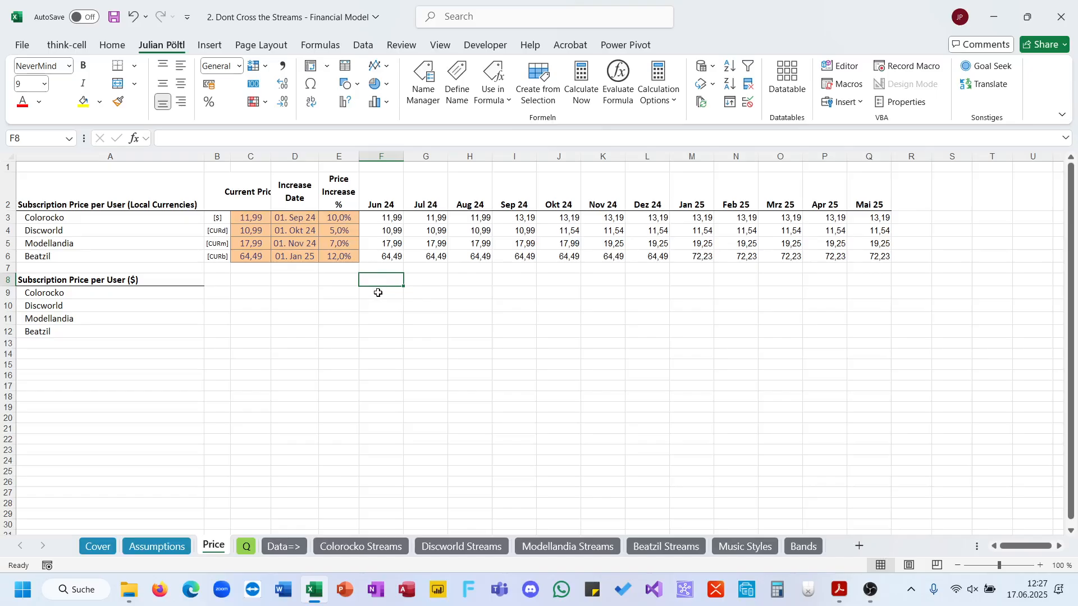
pyautogui.click(378, 292)
pyautogui.write('=')
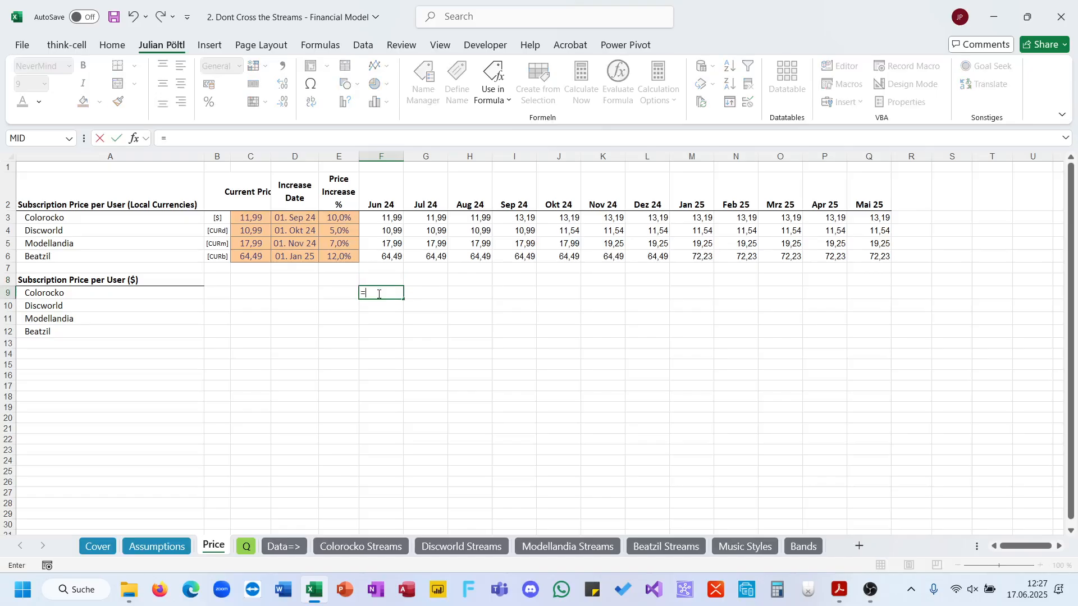
pyautogui.write('tran')
pyautogui.press('Down')
pyautogui.press('Tab')
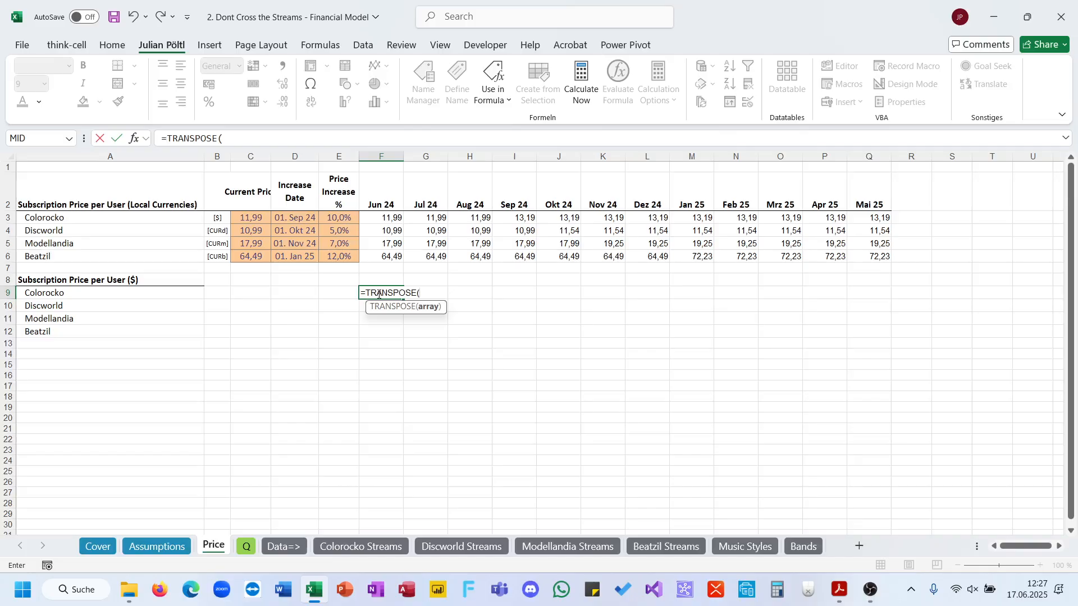
pyautogui.click(177, 549)
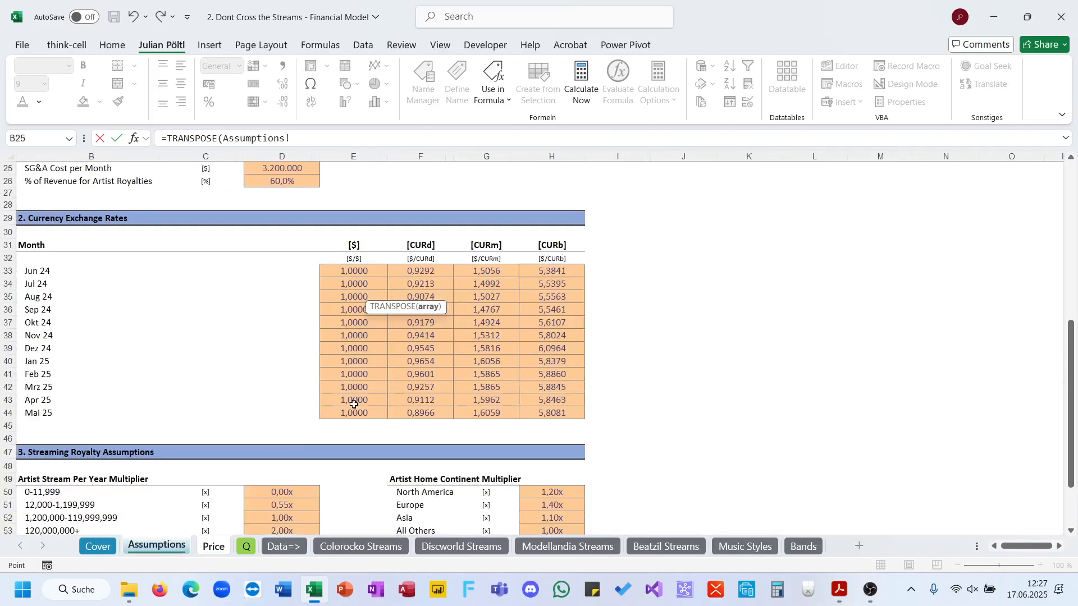
pyautogui.click(356, 270)
pyautogui.hotkey('ctrl', 'shift', 'Right')
pyautogui.hotkey('ctrl', 'shift', 'Down')
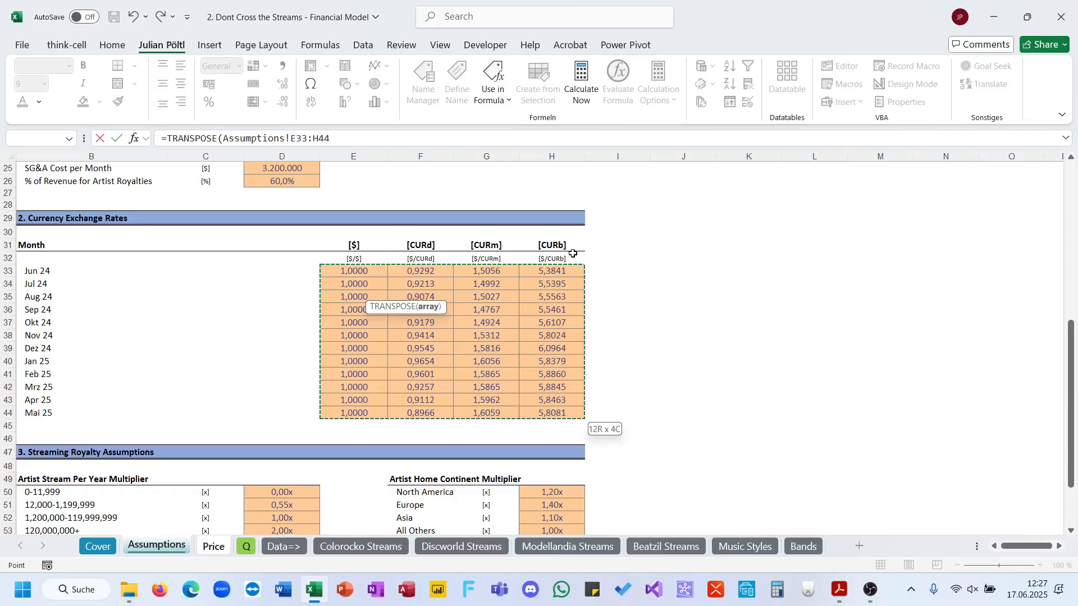
pyautogui.press('Return')
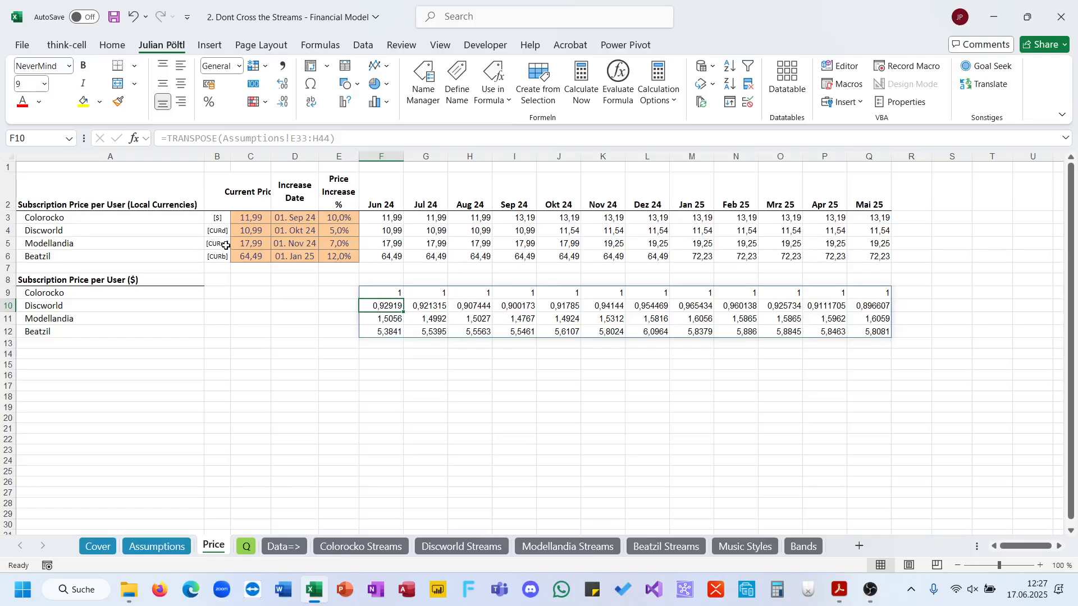
# Convert the local prices to dollars by changing F9's formula to =F3:Q6/TRANSPOSE(Assumptions!E33:H44).
pyautogui.click(397, 295)
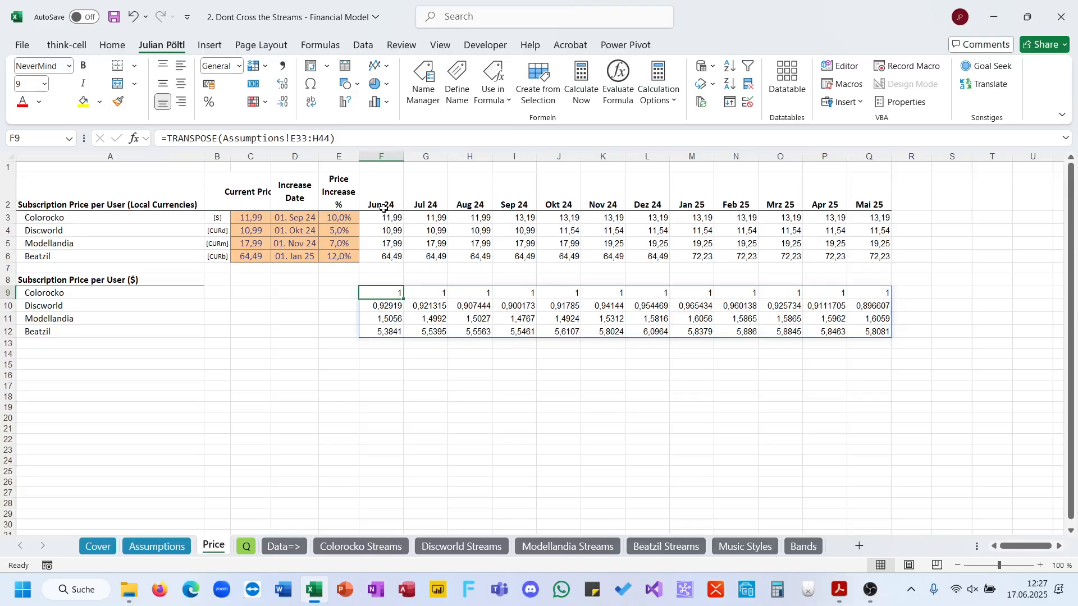
pyautogui.click(168, 139)
pyautogui.moveTo(393, 218); pyautogui.dragTo(861, 252)
pyautogui.write('/')
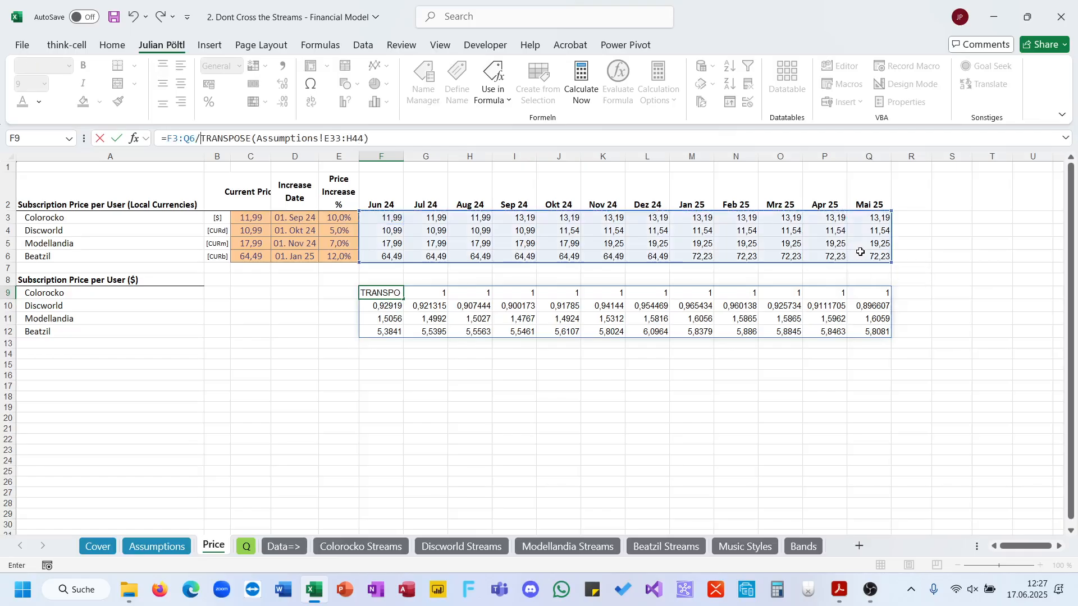
pyautogui.press('Return')
# Format the converted dollar prices in F9:Q12 as numbers with two decimals.
pyautogui.press('Up')
pyautogui.hotkey('ctrl', 'shift', 'Right')
pyautogui.hotkey('ctrl', 'shift', 'Down')
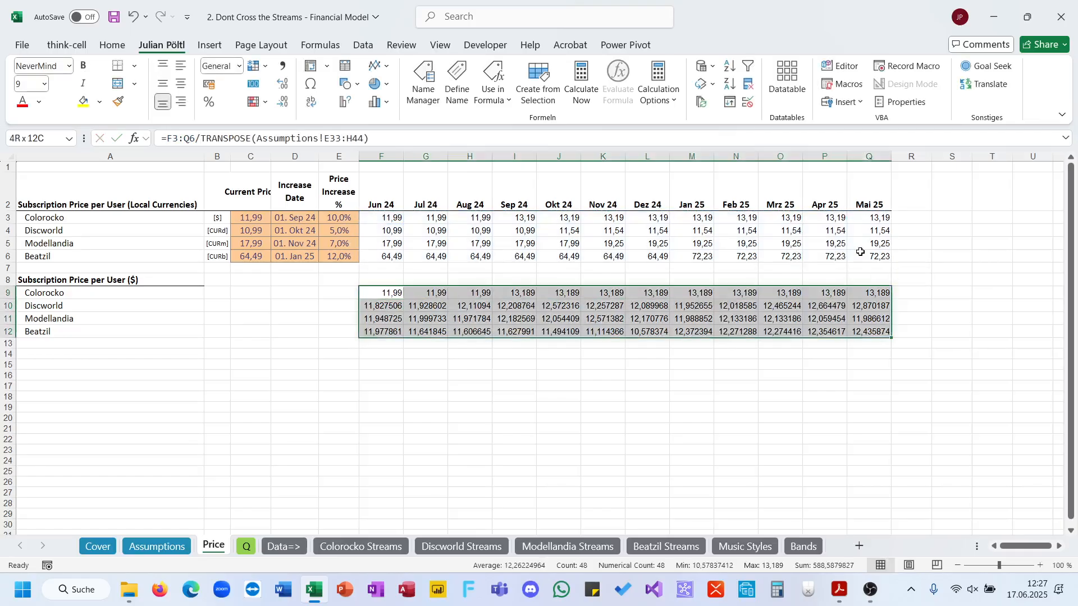
pyautogui.hotkey('ctrl', 'shift', '1')
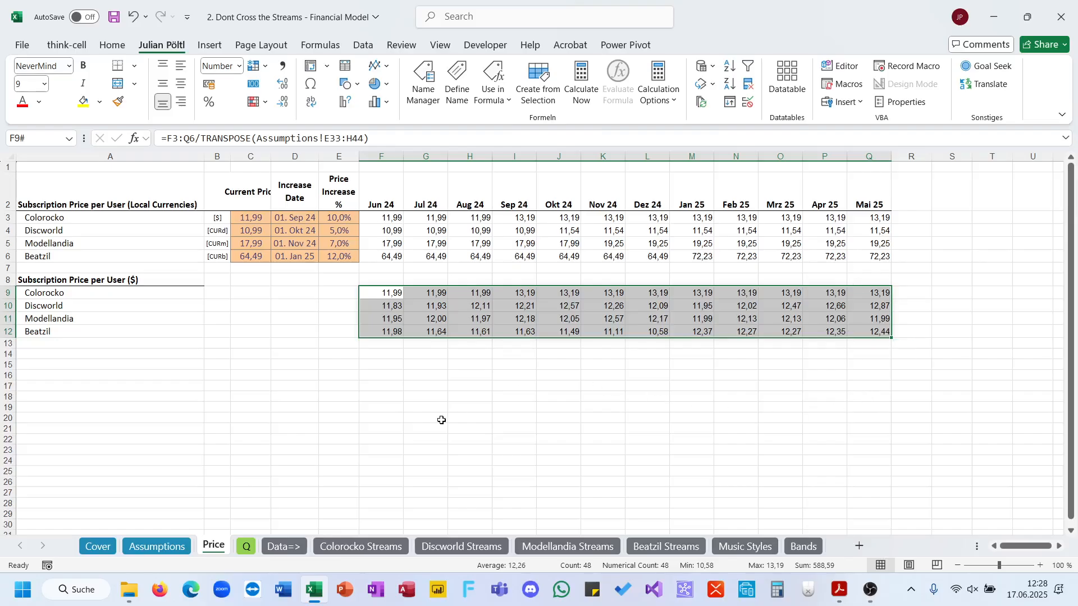
# Check the Dez 24 dollar prices against question 2 in the quiz PDF and record its answer as d) in B3 of the Q sheet.
pyautogui.click(156, 547)
pyautogui.click(206, 550)
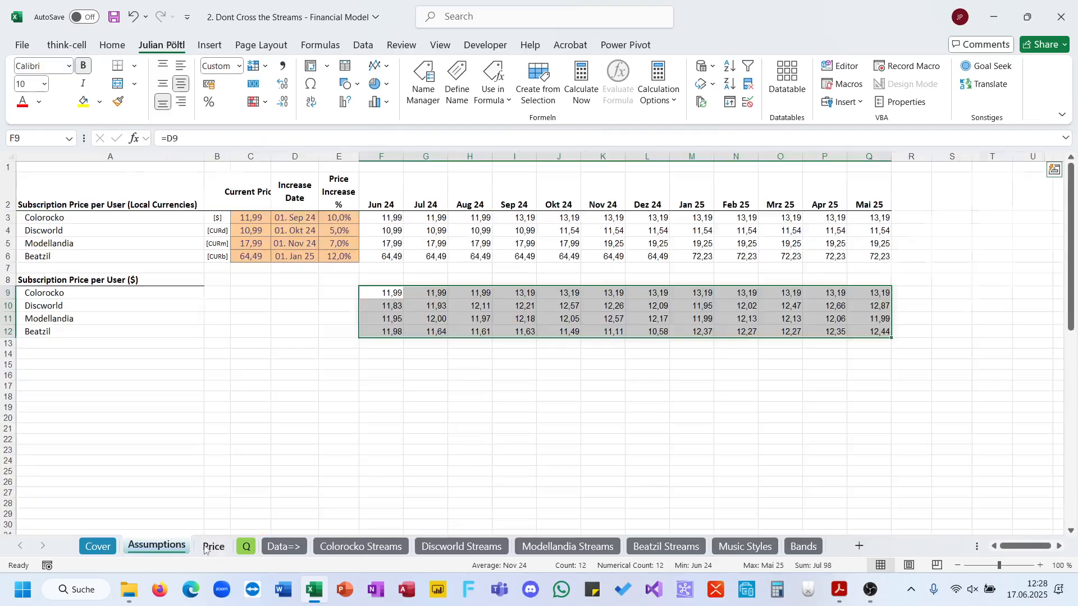
pyautogui.click(837, 589)
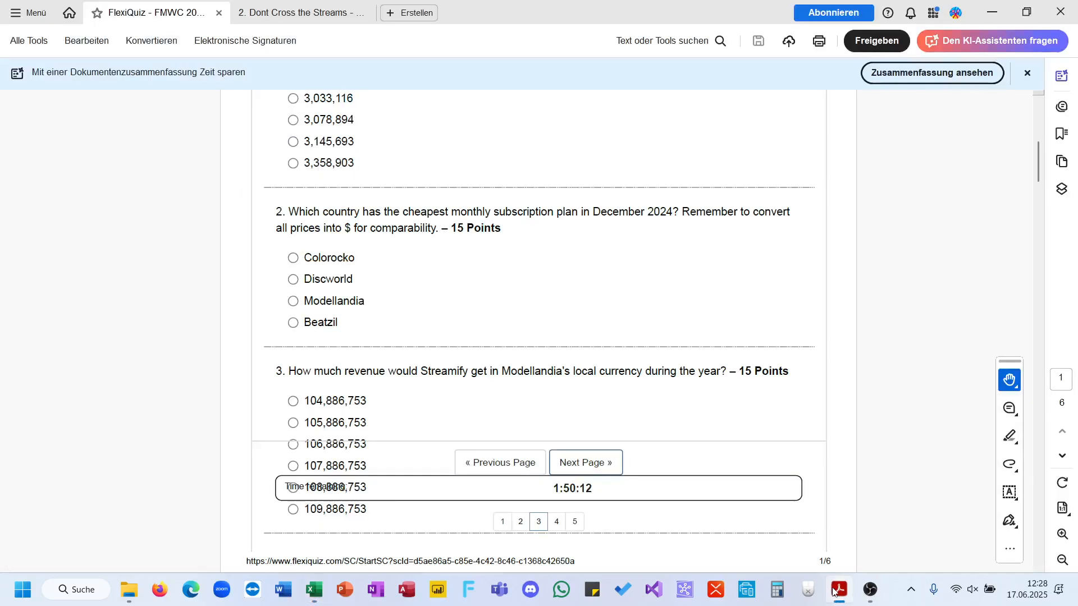
pyautogui.click(837, 589)
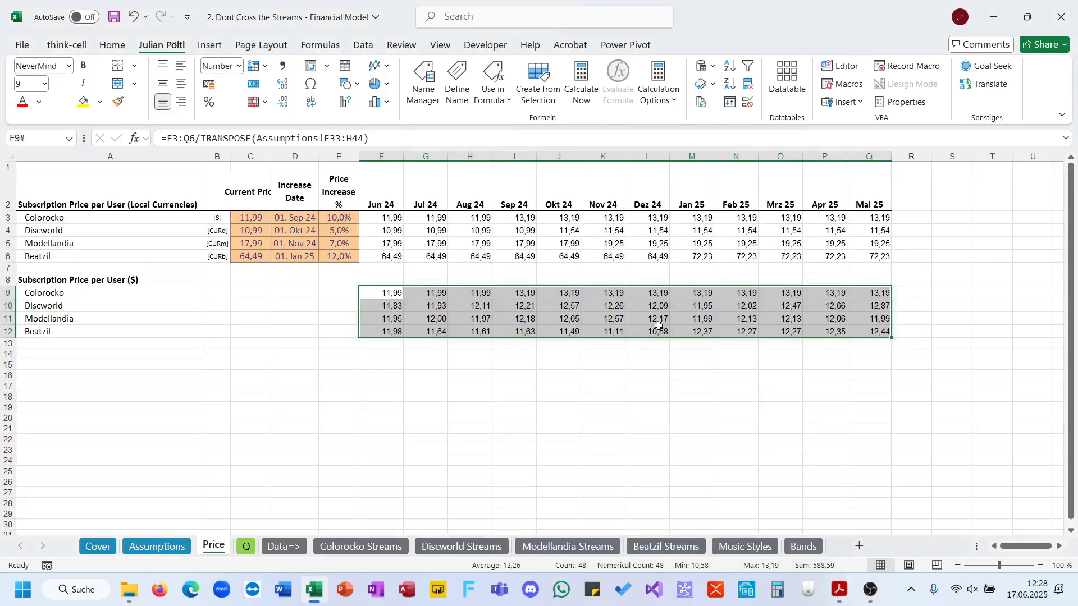
pyautogui.click(657, 332)
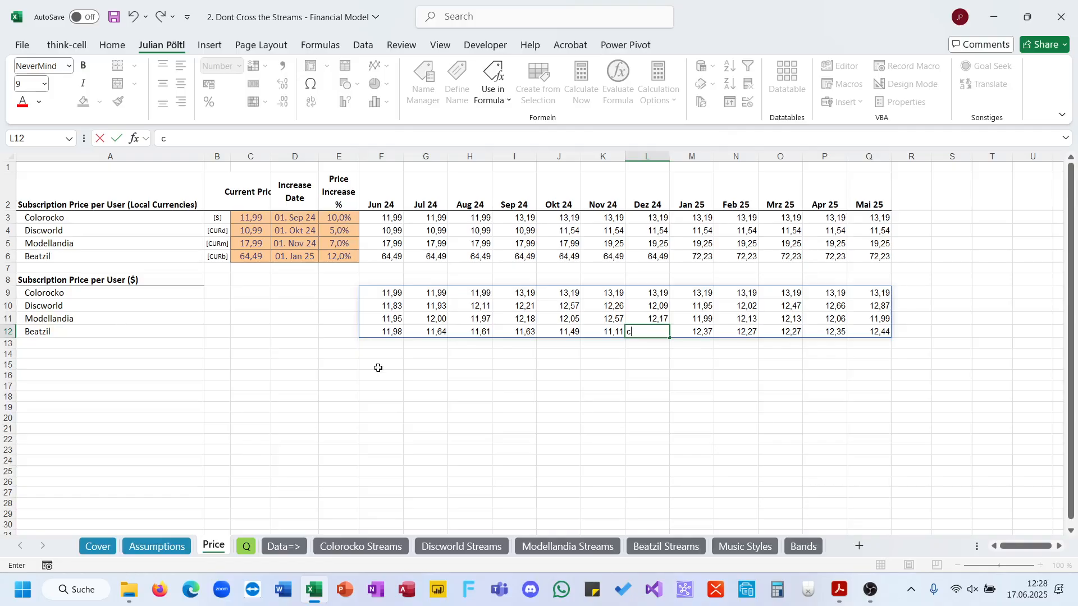
pyautogui.click(842, 593)
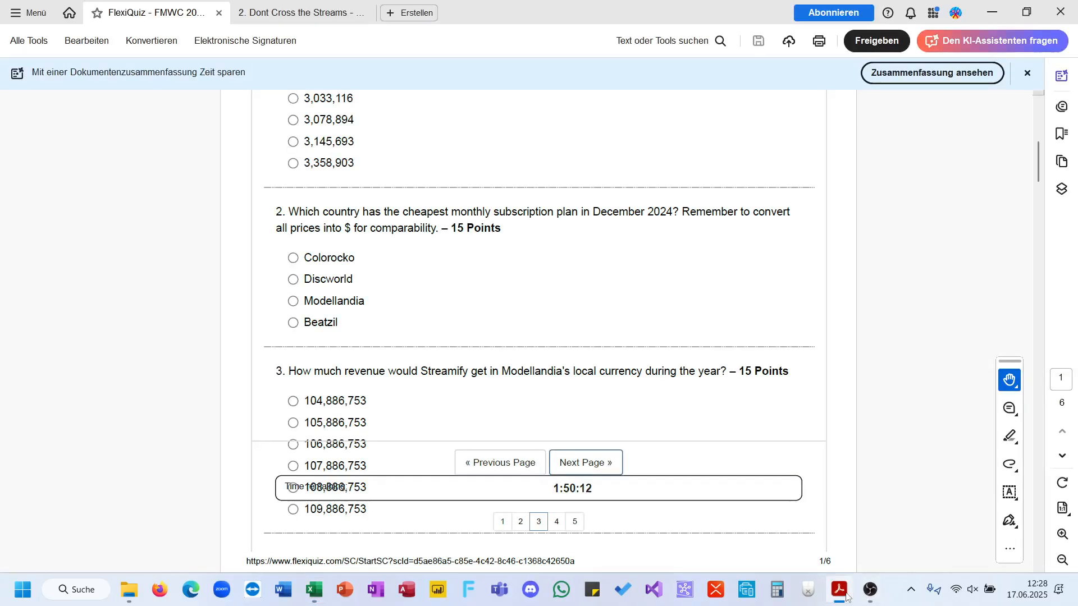
pyautogui.hotkey('alt', 'Tab')
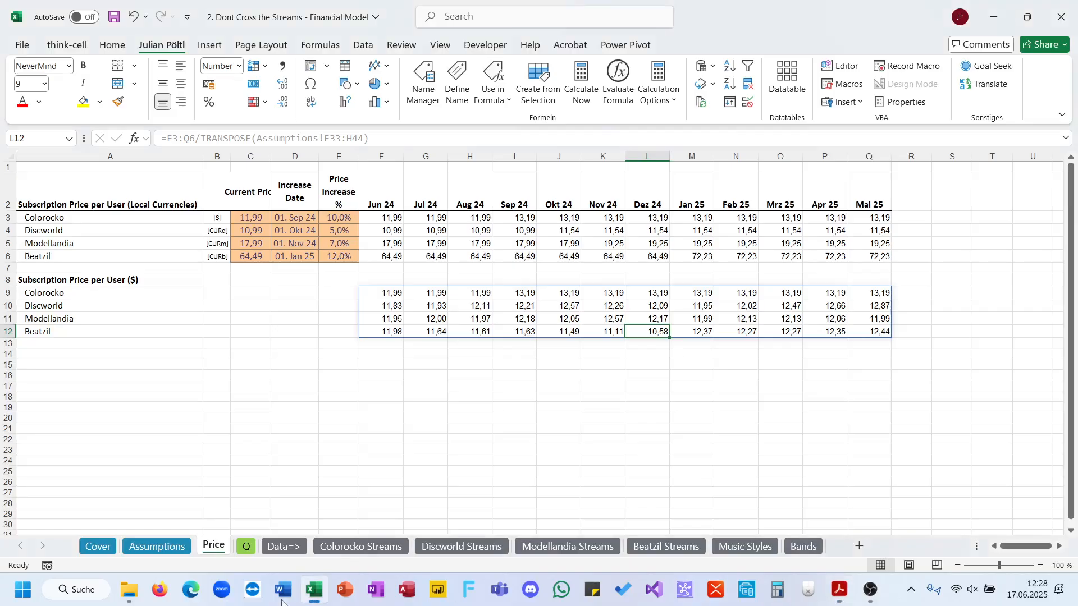
pyautogui.click(245, 546)
pyautogui.write('d')
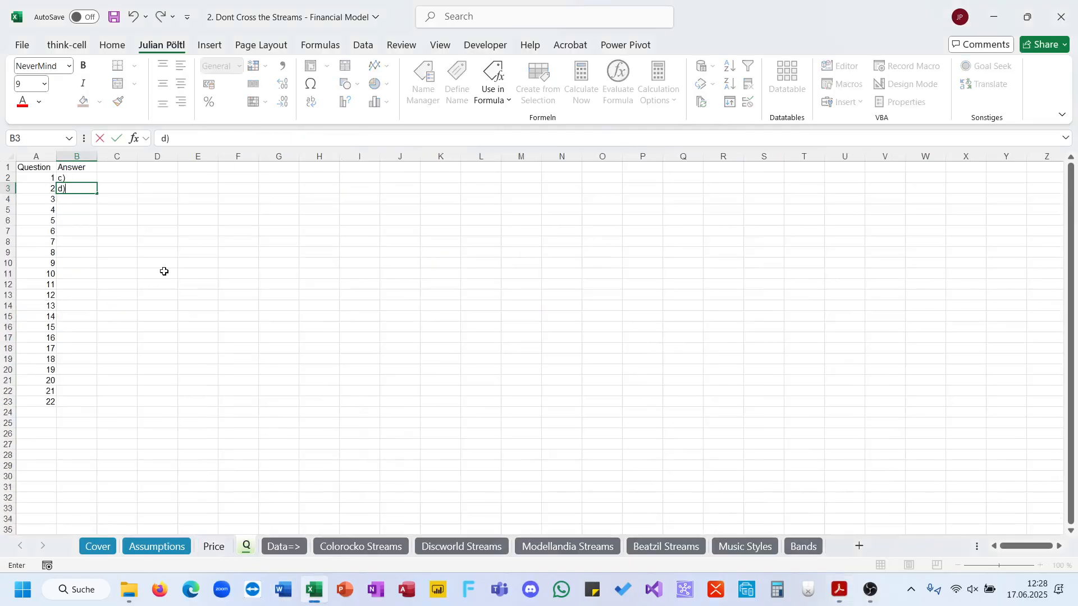
# Read question 3 about Modellandia's local-currency revenue in the quiz PDF and return to the workbook.
pyautogui.click(840, 586)
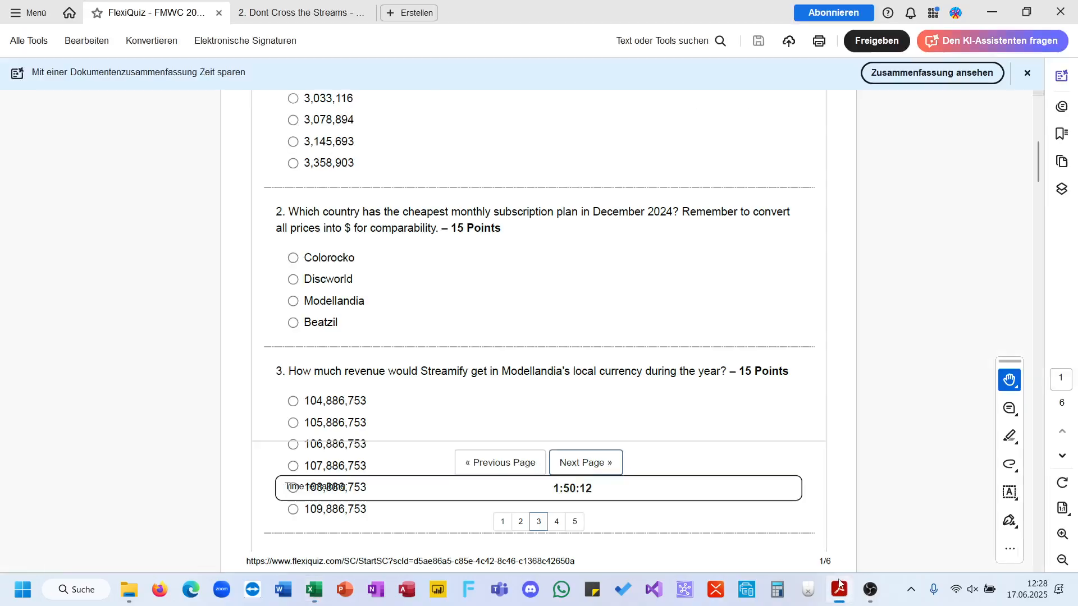
pyautogui.scroll(-3, 712, 395)
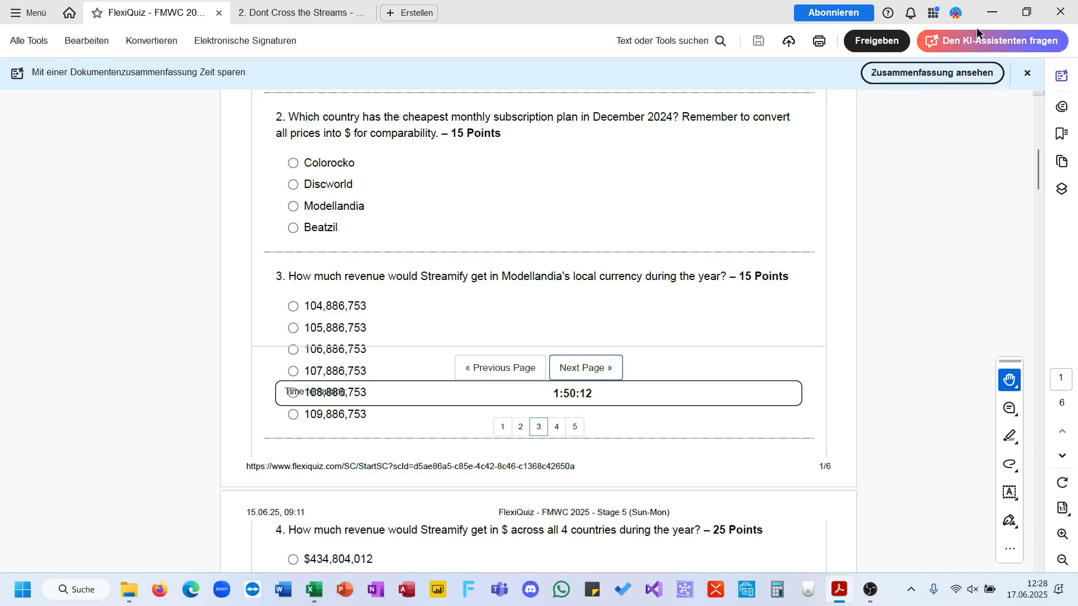
pyautogui.click(989, 21)
pyautogui.click(203, 505)
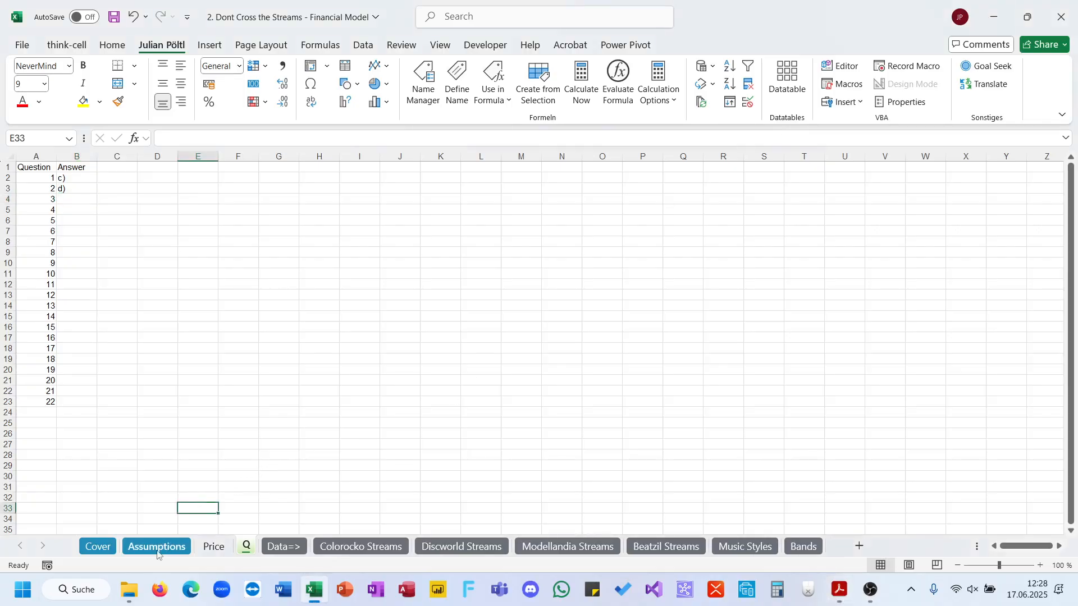
# Copy the monthly user numbers of all four countries (D18:O21) from the Assumptions sheet to F16 on the Price sheet.
pyautogui.click(157, 546)
pyautogui.scroll(7, 376, 326)
pyautogui.scroll(-1, 380, 322)
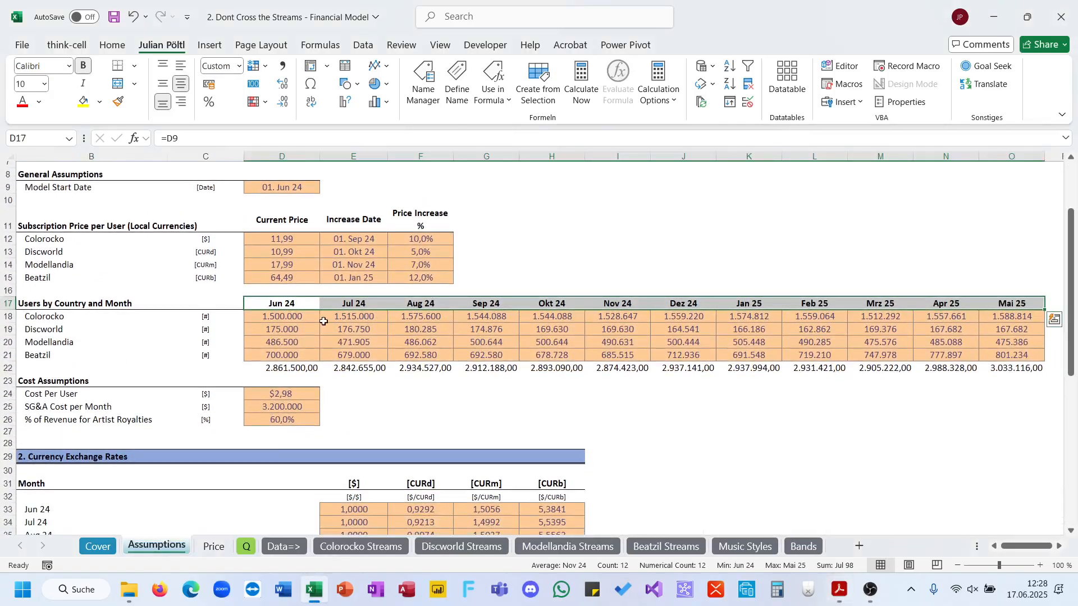
pyautogui.click(305, 316)
pyautogui.hotkey('ctrl', 'shift', 'Right')
pyautogui.hotkey('ctrl', 'shift', 'Down')
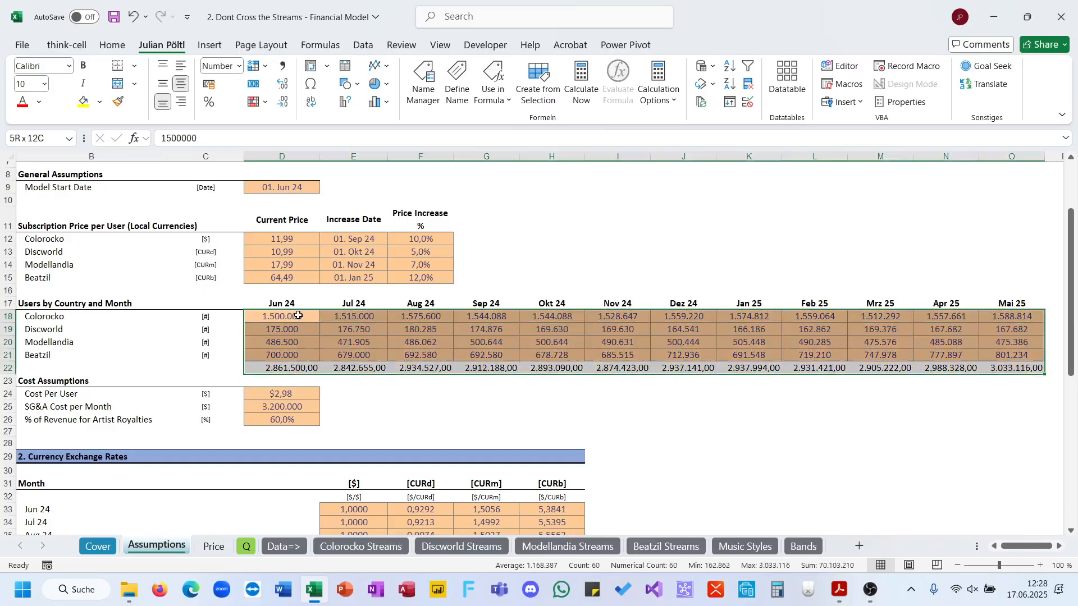
pyautogui.hotkey('shift', 'Up')
pyautogui.hotkey('ctrl', 'c')
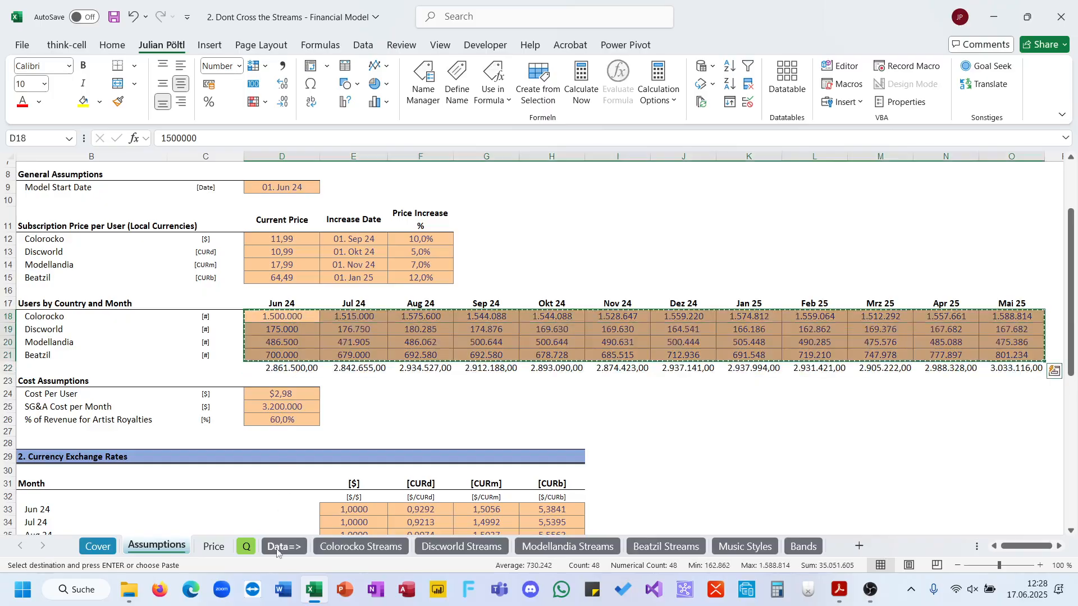
pyautogui.click(214, 546)
pyautogui.click(381, 372)
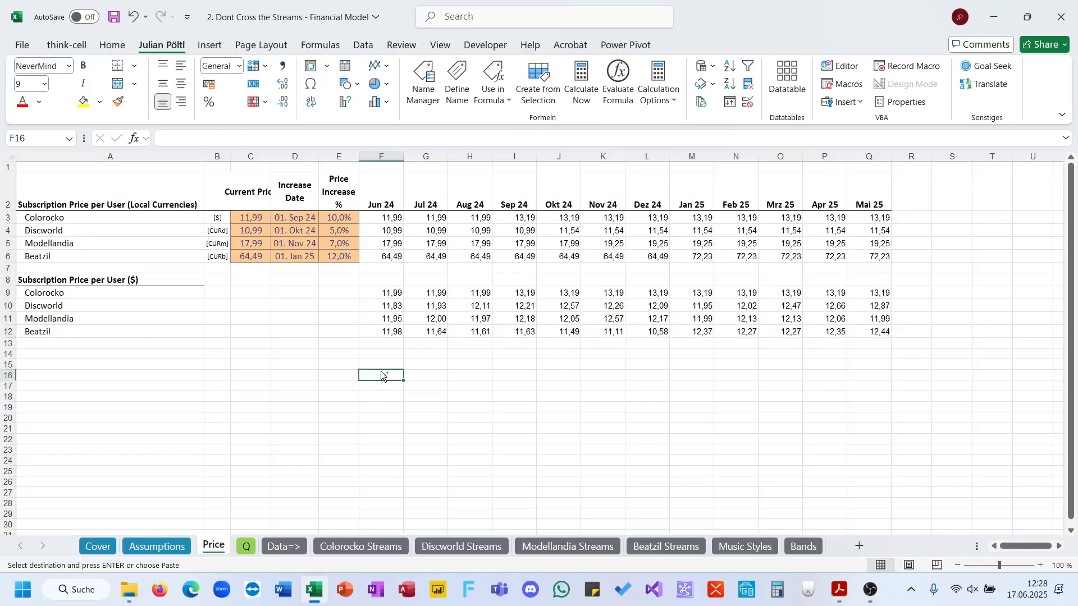
pyautogui.hotkey('ctrl', 'v')
# Label the copied user block "Users" in E15.
pyautogui.click(328, 366)
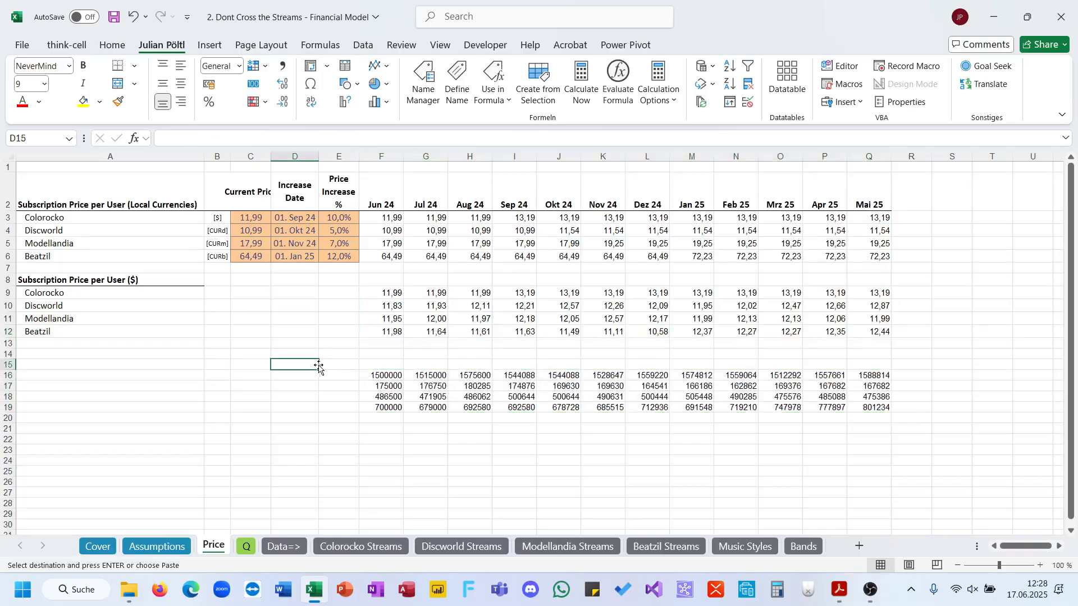
pyautogui.write('Stre')
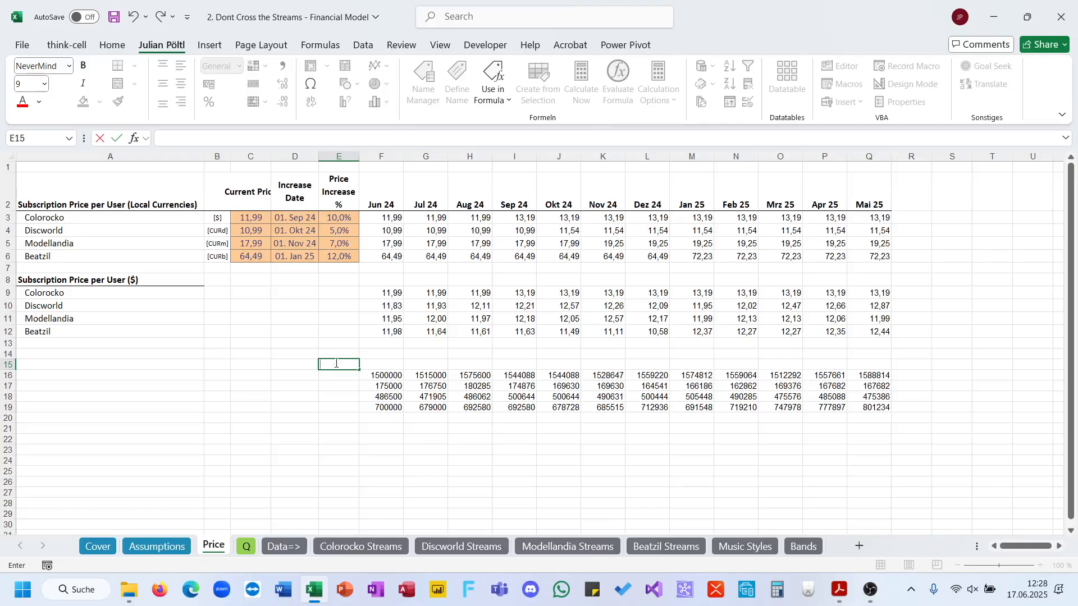
pyautogui.write('Users')
pyautogui.press('Return')
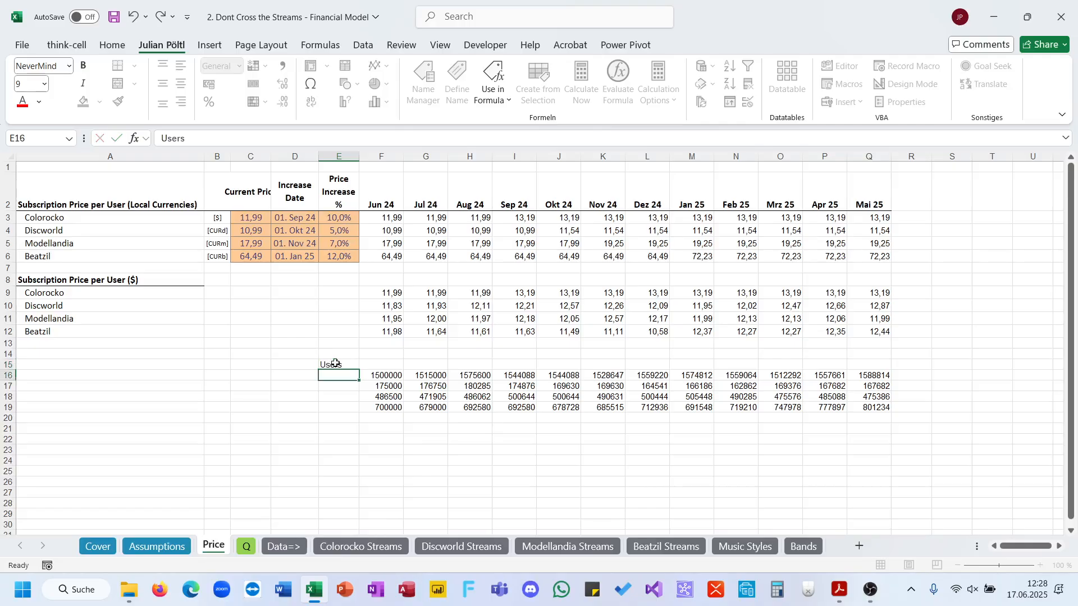
# Calculate the monthly local-currency revenue in F21 with =F16:Q19*F3:Q6.
pyautogui.click(390, 373)
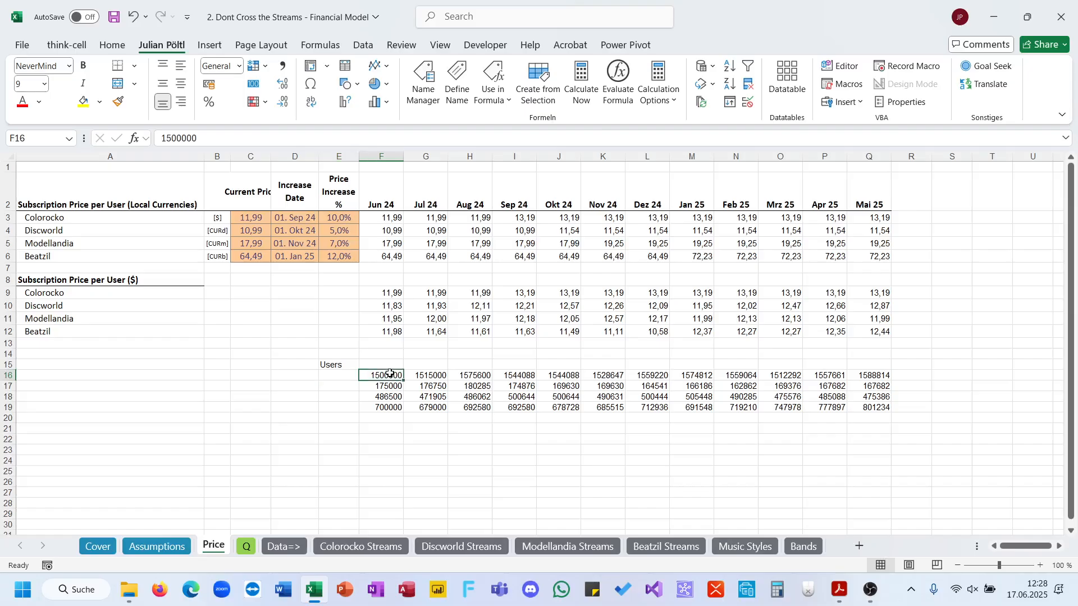
pyautogui.click(387, 426)
pyautogui.write('=')
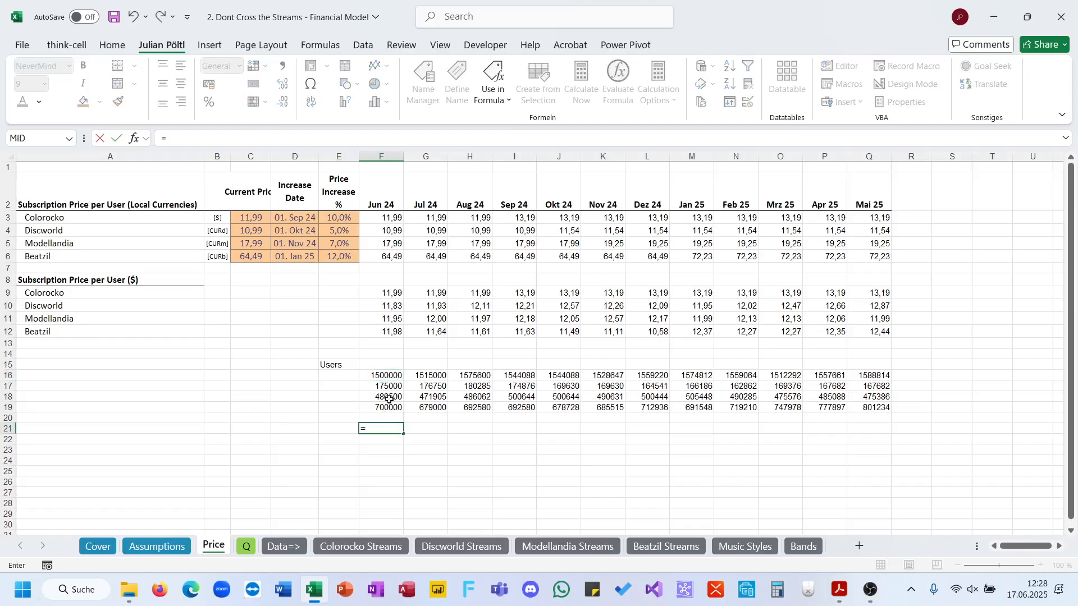
pyautogui.click(390, 374)
pyautogui.hotkey('ctrl', 'shift', 'Right')
pyautogui.hotkey('ctrl', 'shift', 'Down')
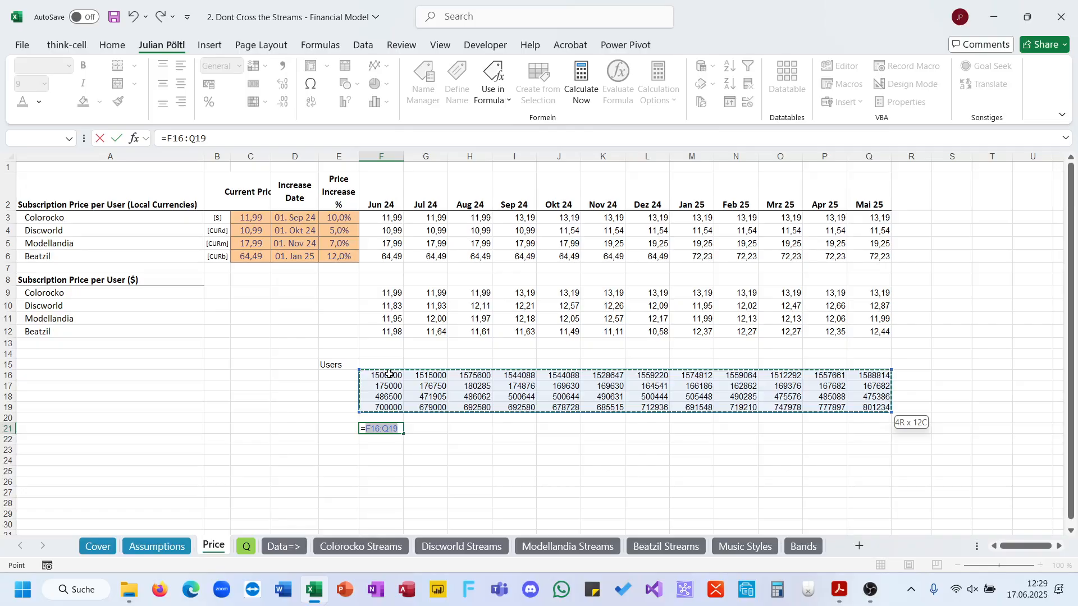
pyautogui.write('*')
pyautogui.click(388, 220)
pyautogui.hotkey('ctrl', 'shift', 'Right')
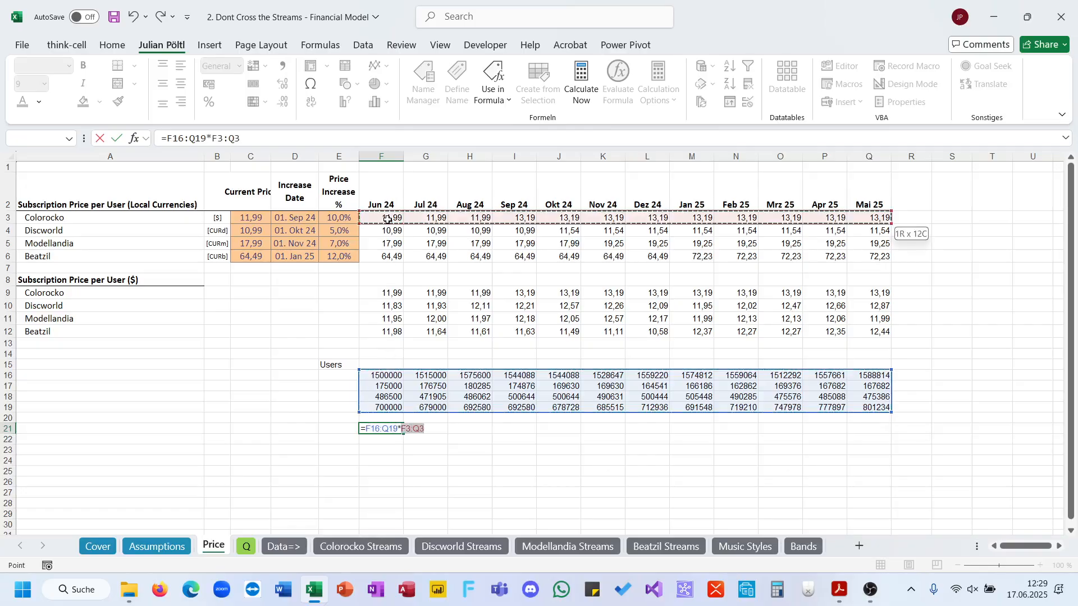
pyautogui.hotkey('ctrl', 'shift', 'Down')
pyautogui.press('Return')
# Format the revenue block F21:Q24 as numbers with thousands separators and two decimals.
pyautogui.press('Up')
pyautogui.hotkey('ctrl', 'shift', 'Right')
pyautogui.hotkey('ctrl', 'shift', 'Down')
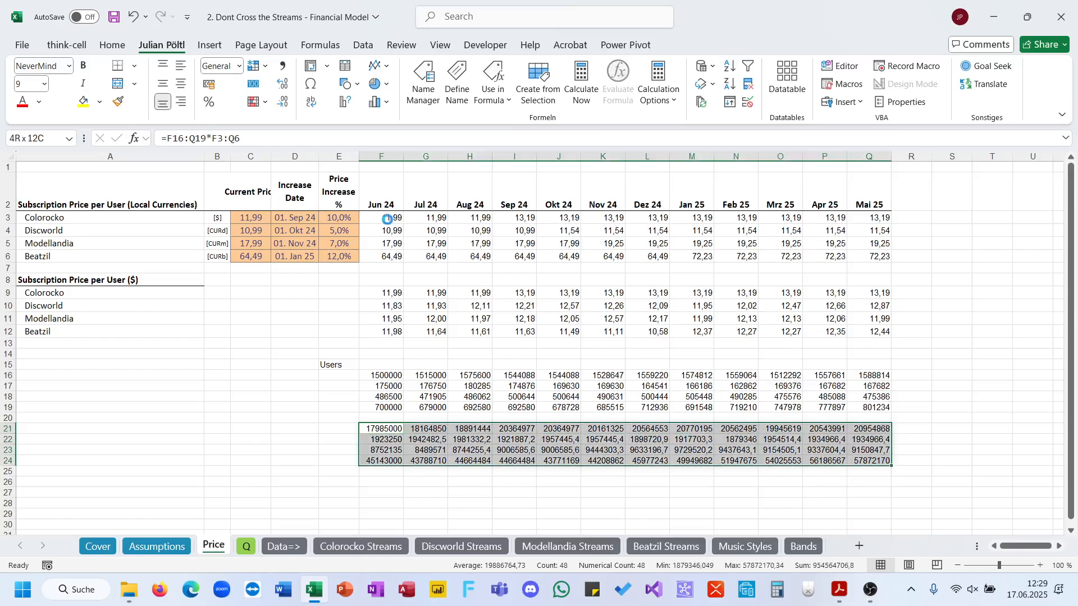
pyautogui.hotkey('ctrl', 'shift', '1')
# Copy the four country names from A9:A12 to E21 as row labels for the revenue block.
pyautogui.moveTo(51, 292); pyautogui.dragTo(52, 331)
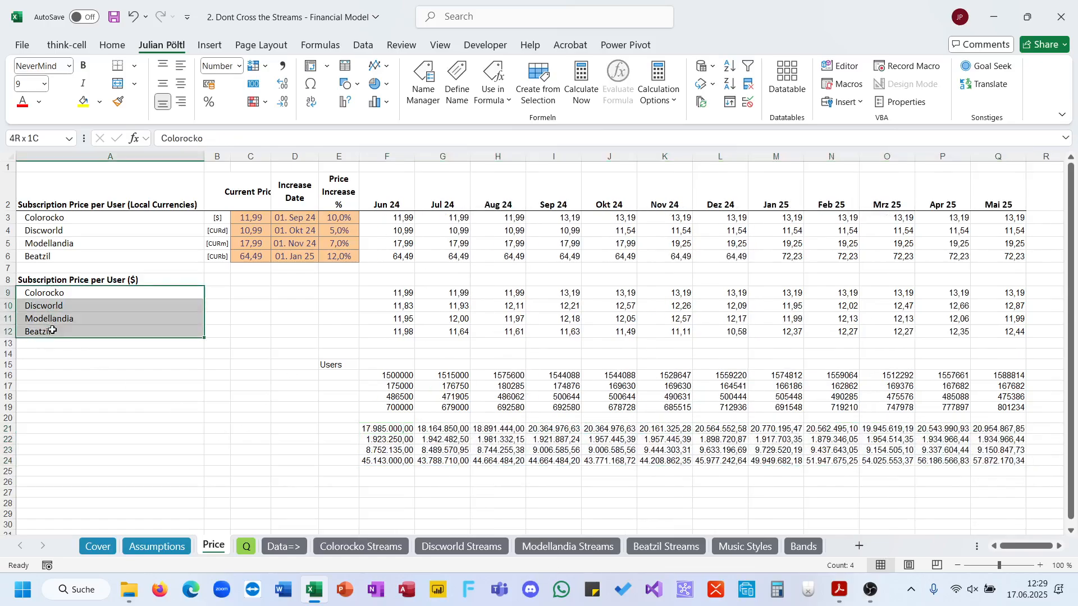
pyautogui.hotkey('ctrl', 'c')
pyautogui.click(331, 430)
pyautogui.press('Return')
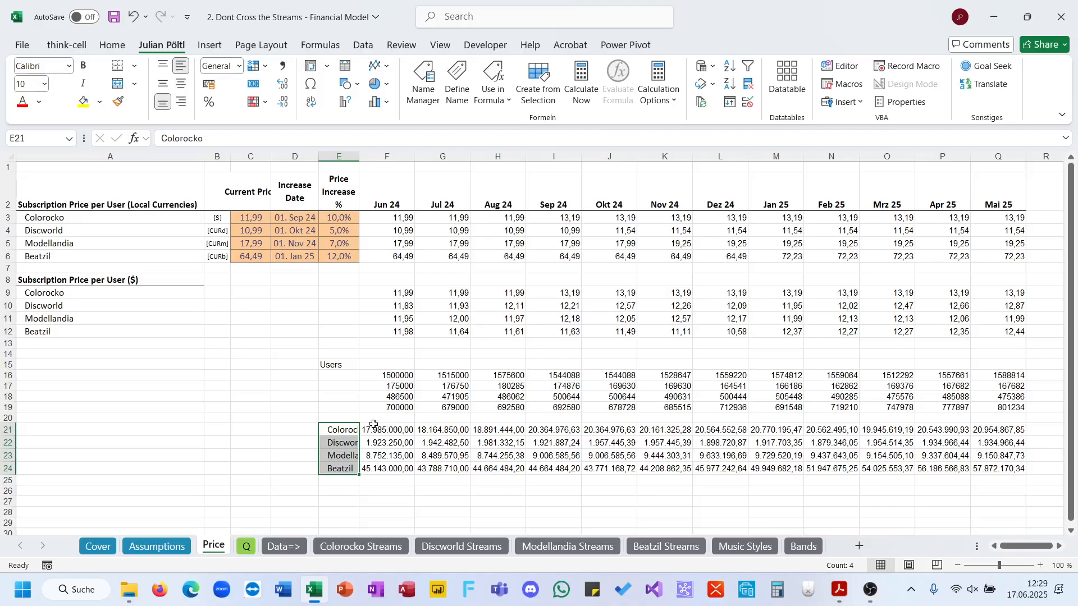
# Add a month header row above the revenue block by entering =Time in F20.
pyautogui.click(388, 417)
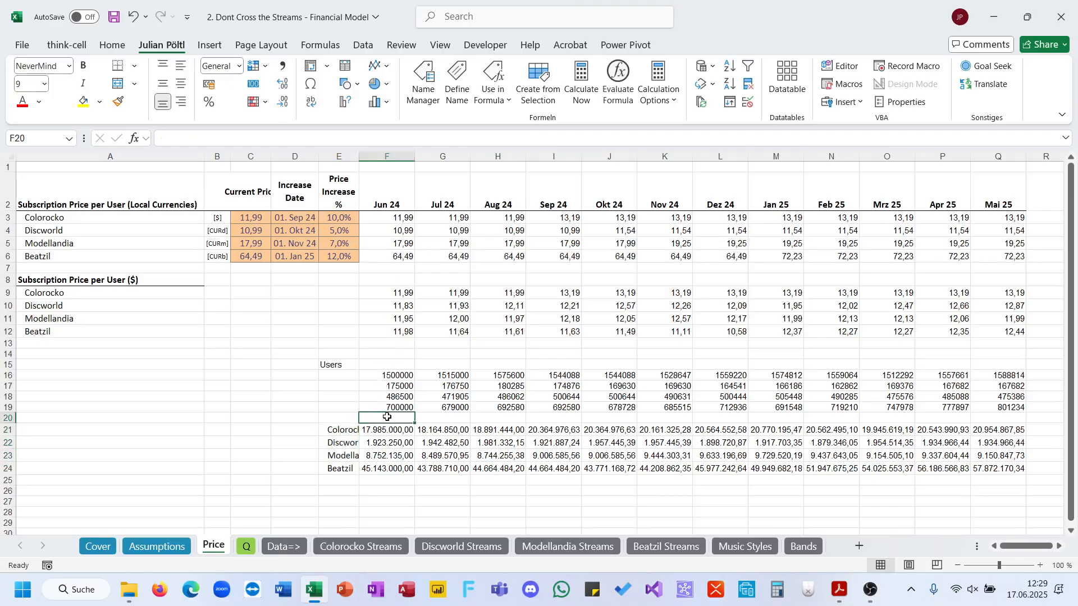
pyautogui.write('=ti')
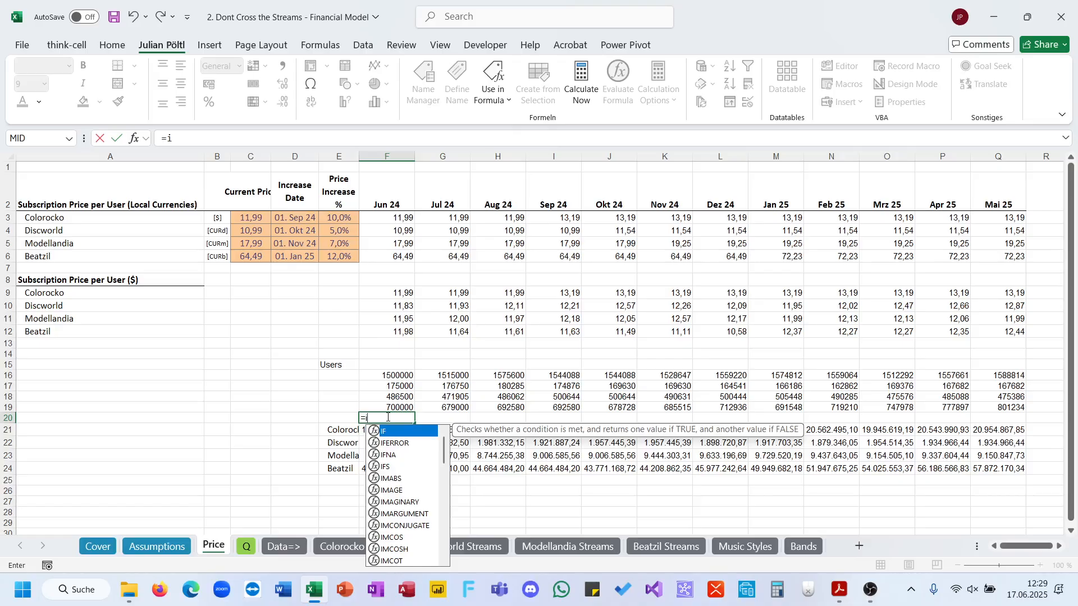
pyautogui.write('me')
pyautogui.press('Tab')
pyautogui.press('Return')
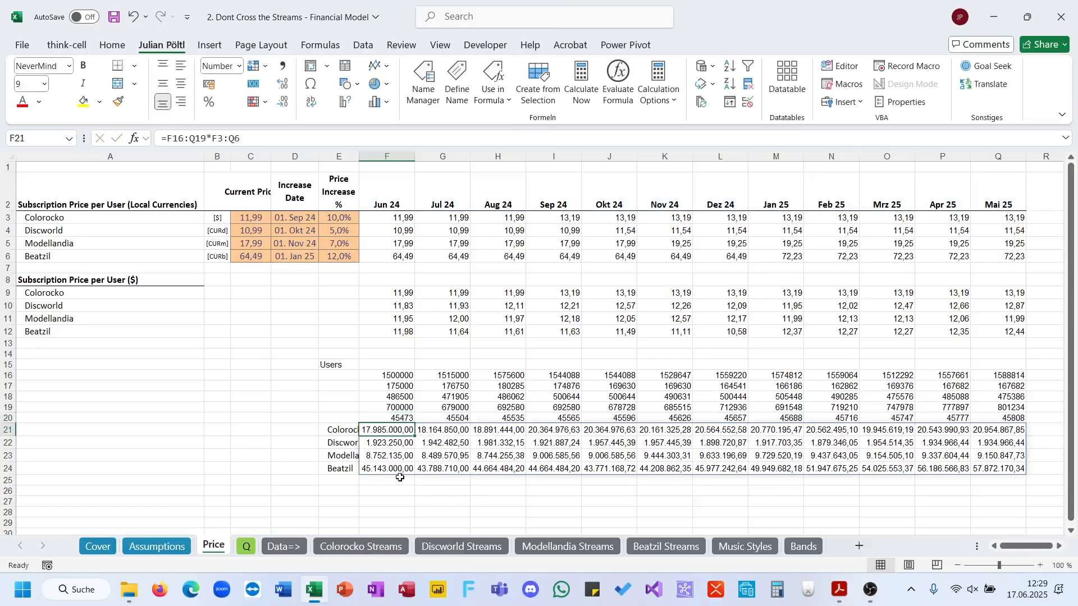
# Format the month headers in F20:Q20 as short dates.
pyautogui.scroll(-2, 389, 452)
pyautogui.press('Up')
pyautogui.hotkey('ctrl', 'shift', 'Right')
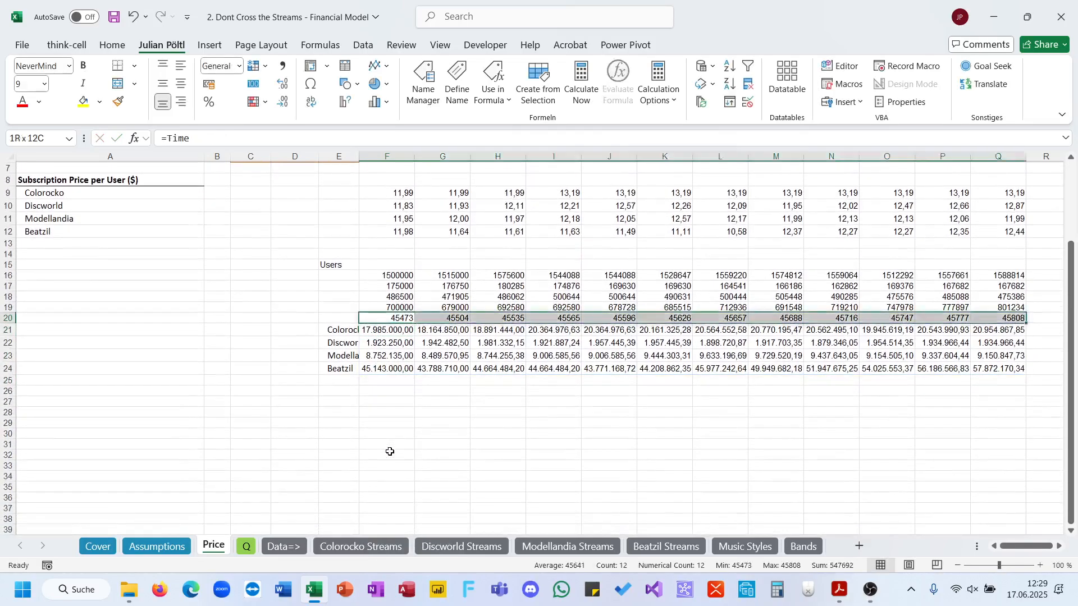
pyautogui.hotkey('ctrl', 'shift', '1')
pyautogui.press('alt')
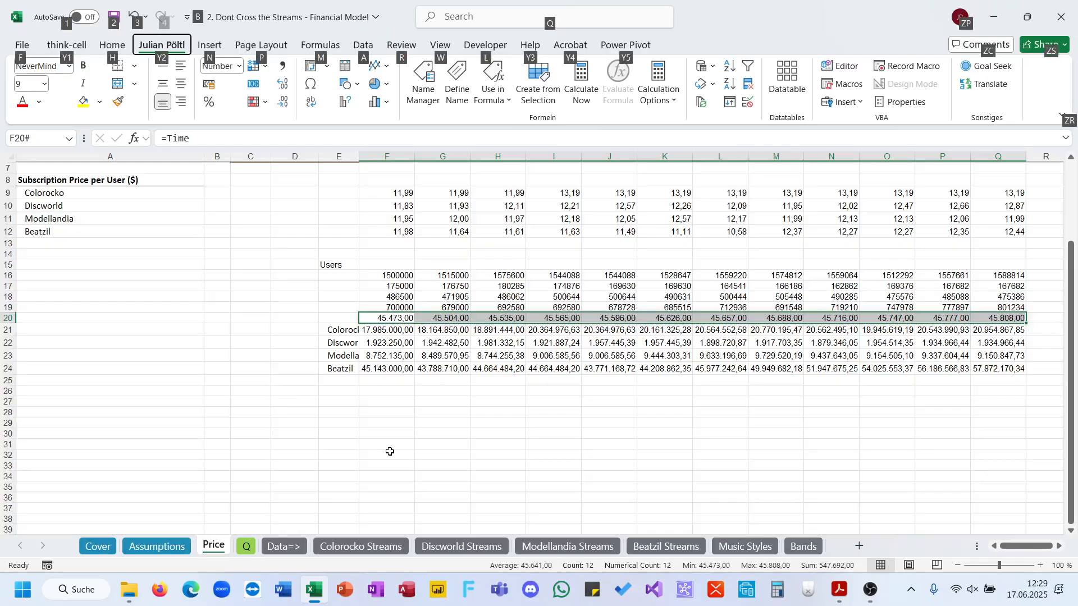
pyautogui.write('hns')
pyautogui.press('Return')
# Reread question 3 in the quiz PDF and select Modellandia's monthly revenue in F23:Q23 to see its yearly sum.
pyautogui.click(376, 384)
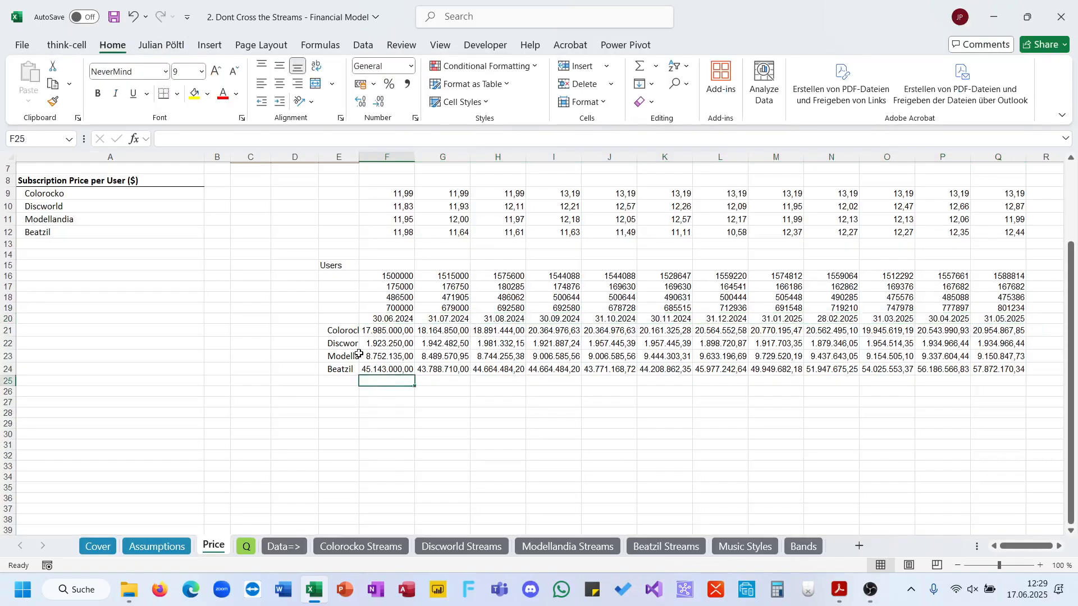
pyautogui.click(343, 331)
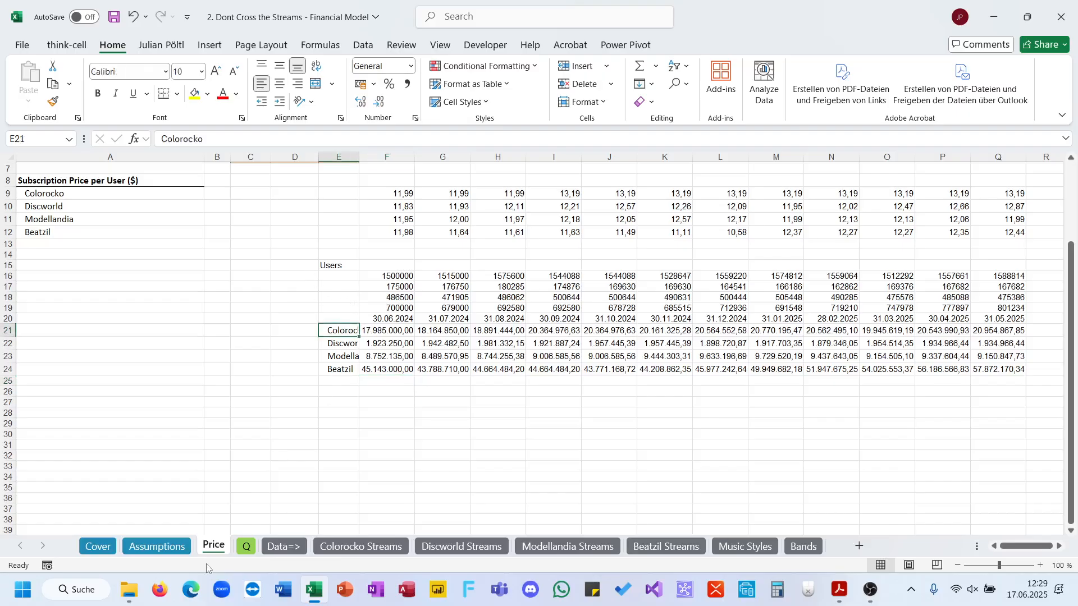
pyautogui.click(841, 587)
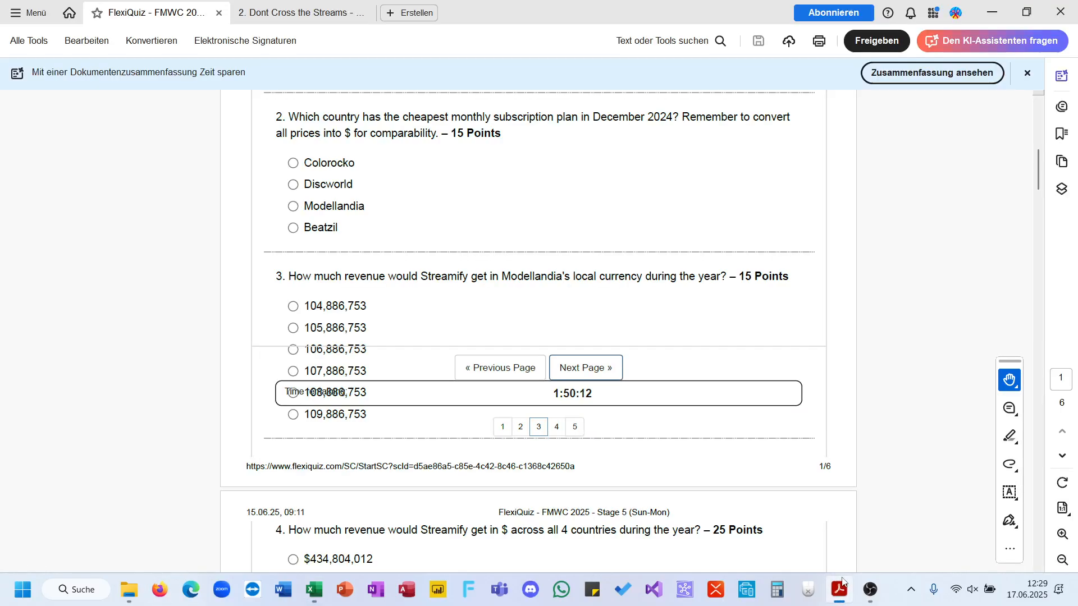
pyautogui.click(840, 586)
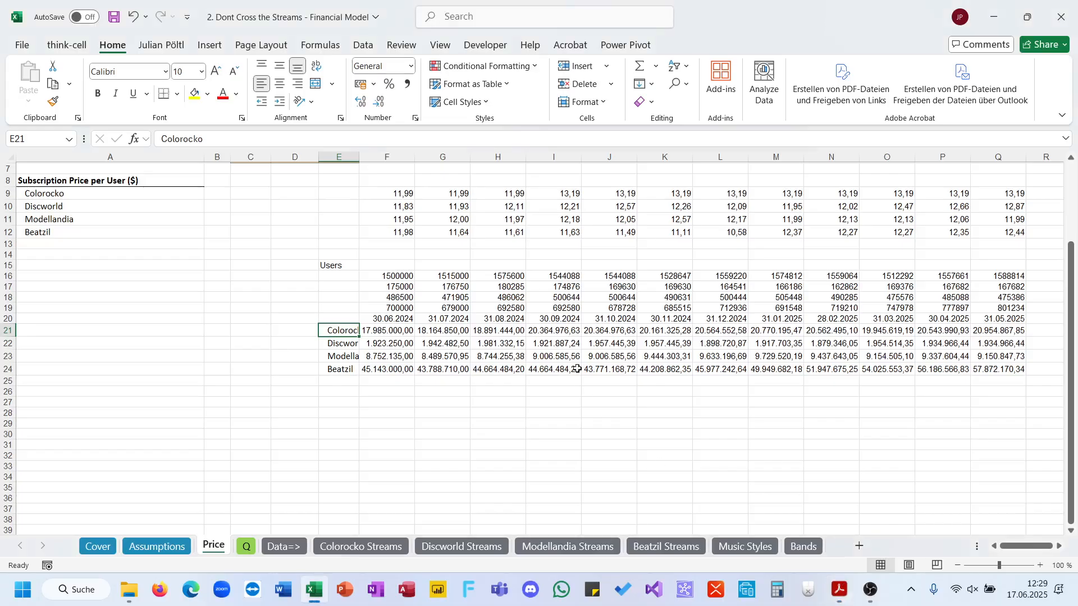
pyautogui.click(399, 357)
pyautogui.hotkey('ctrl', 'shift', 'Right')
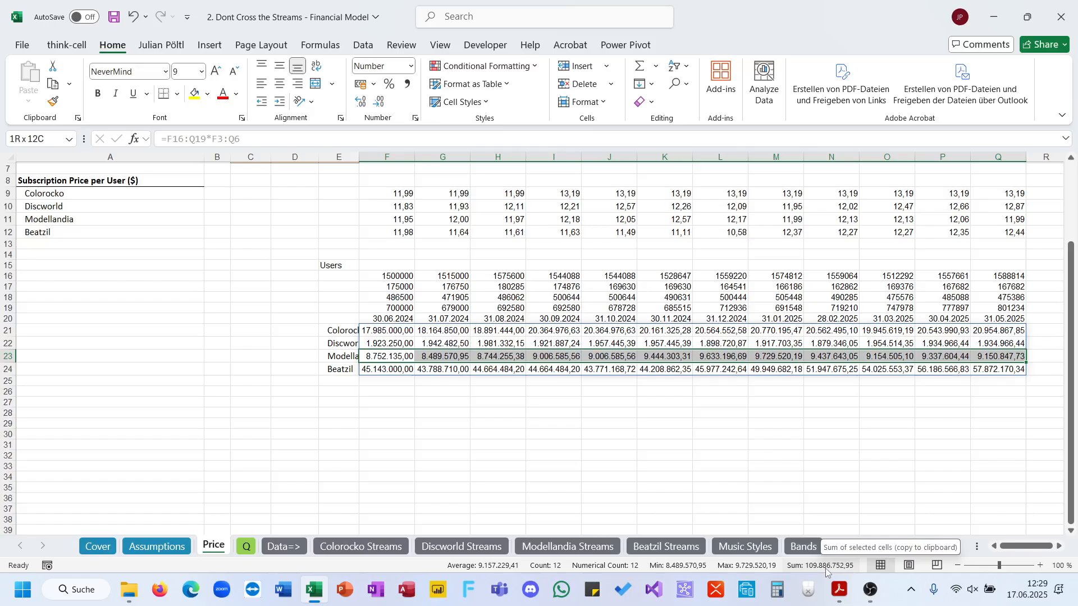
# Compare the Modellandia total with question 3's options in the quiz PDF and record answer f) in B4 of the Q sheet.
pyautogui.click(839, 589)
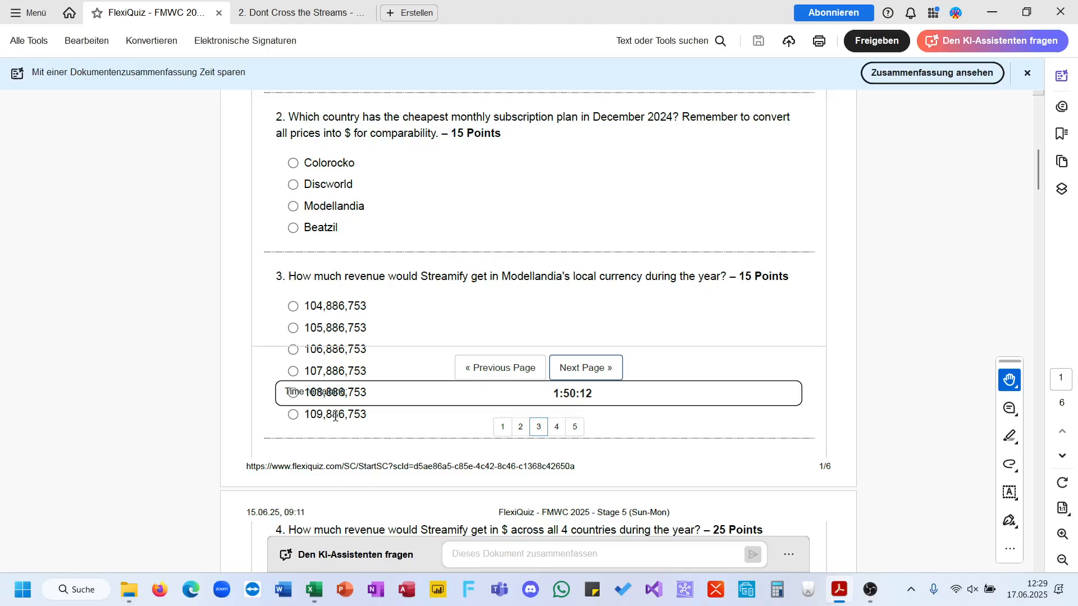
pyautogui.scroll(-1, 335, 416)
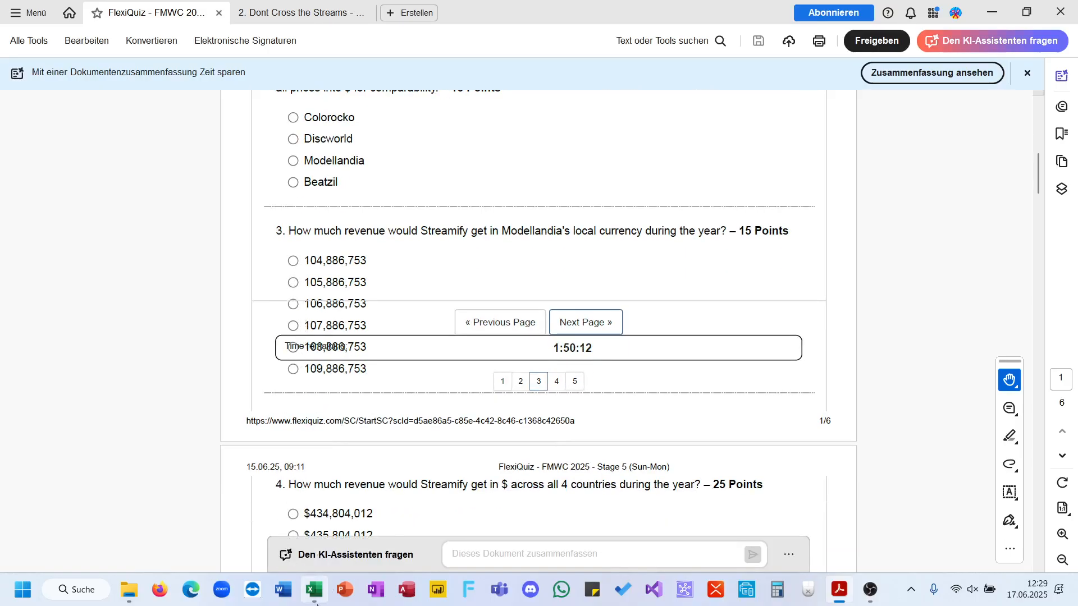
pyautogui.scroll(-2, 368, 320)
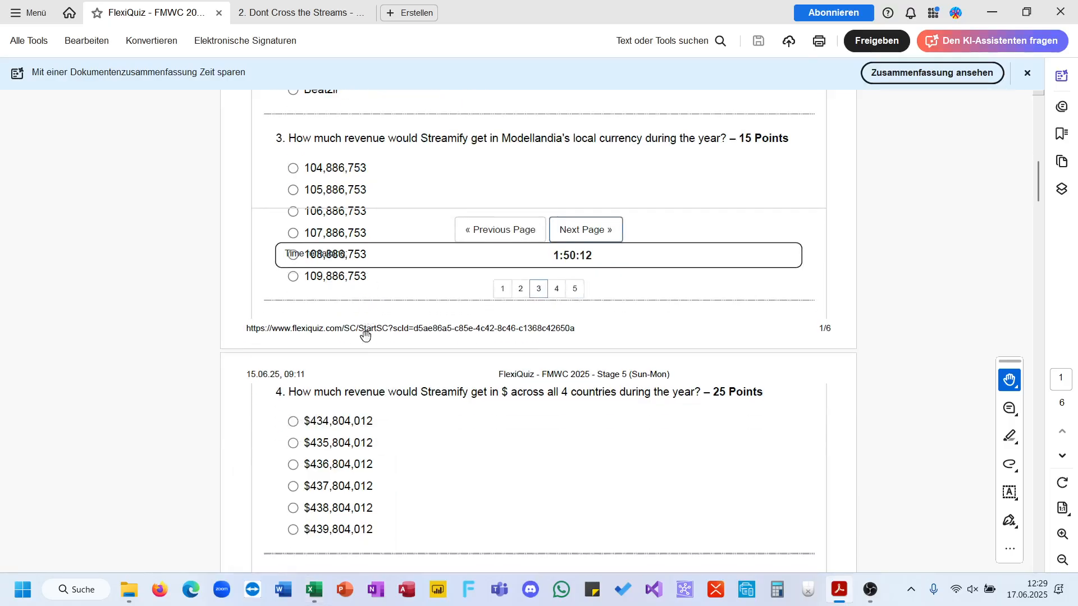
pyautogui.click(315, 590)
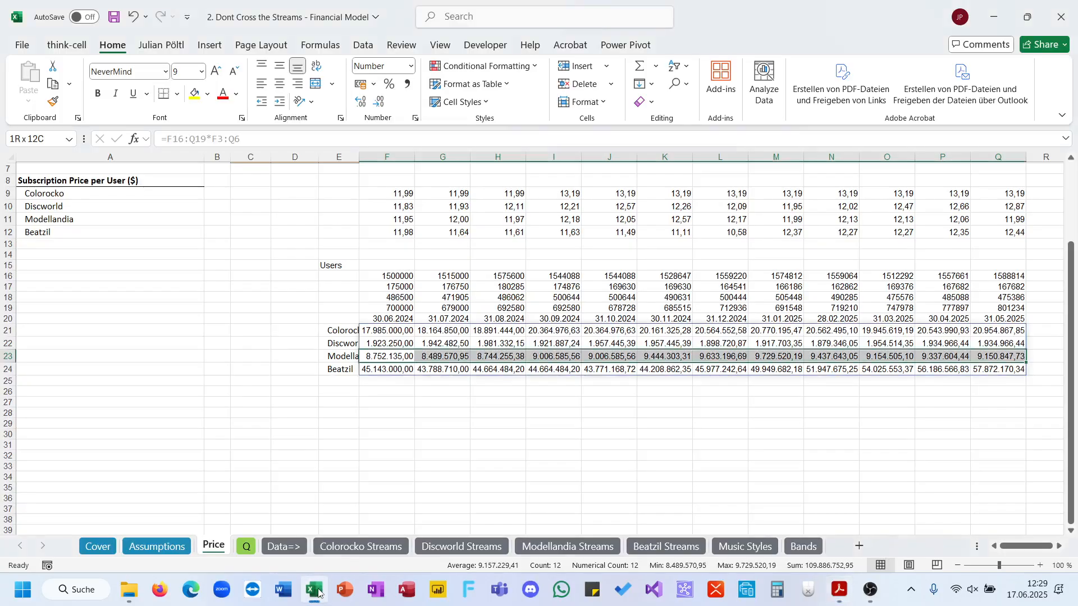
pyautogui.click(246, 547)
pyautogui.click(75, 201)
pyautogui.write('f)')
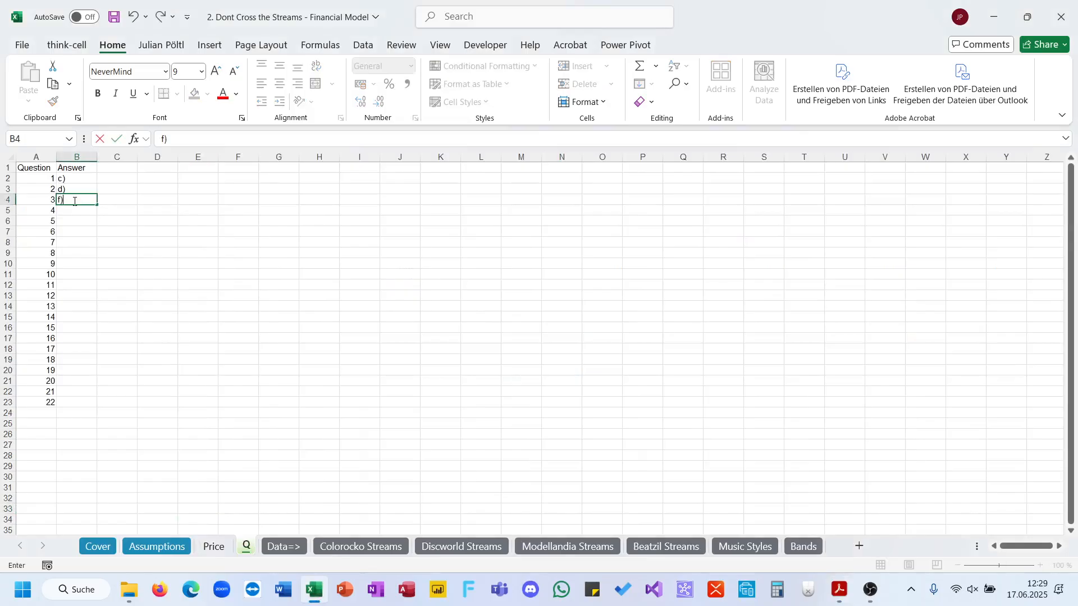
pyautogui.press('Return')
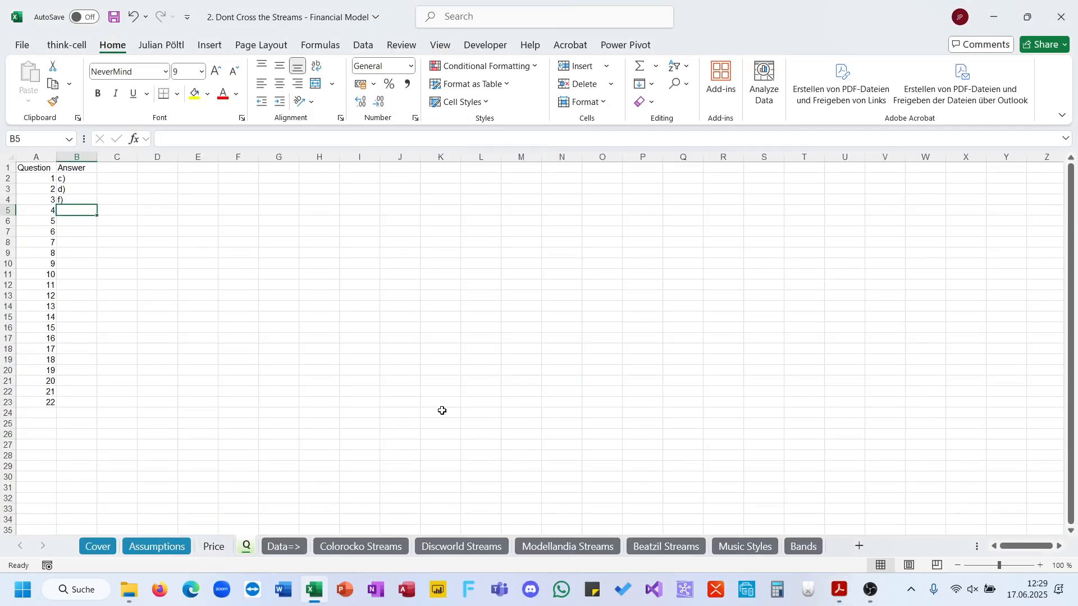
# Read question 4 about the yearly dollar revenue across all four countries in the quiz PDF and return to the workbook.
pyautogui.moveTo(836, 589)
pyautogui.click(756, 531)
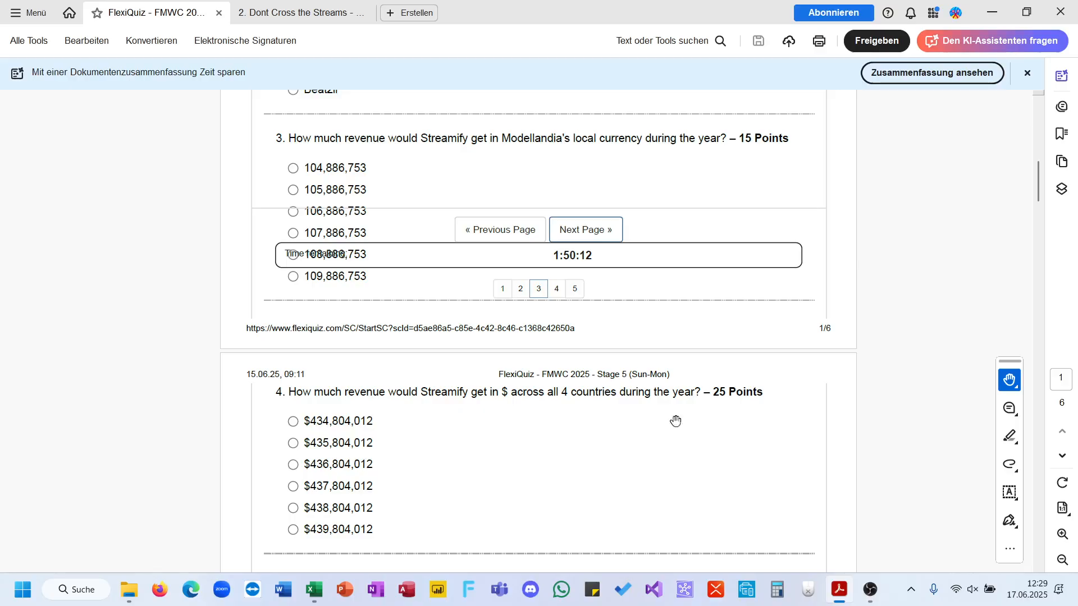
pyautogui.click(990, 15)
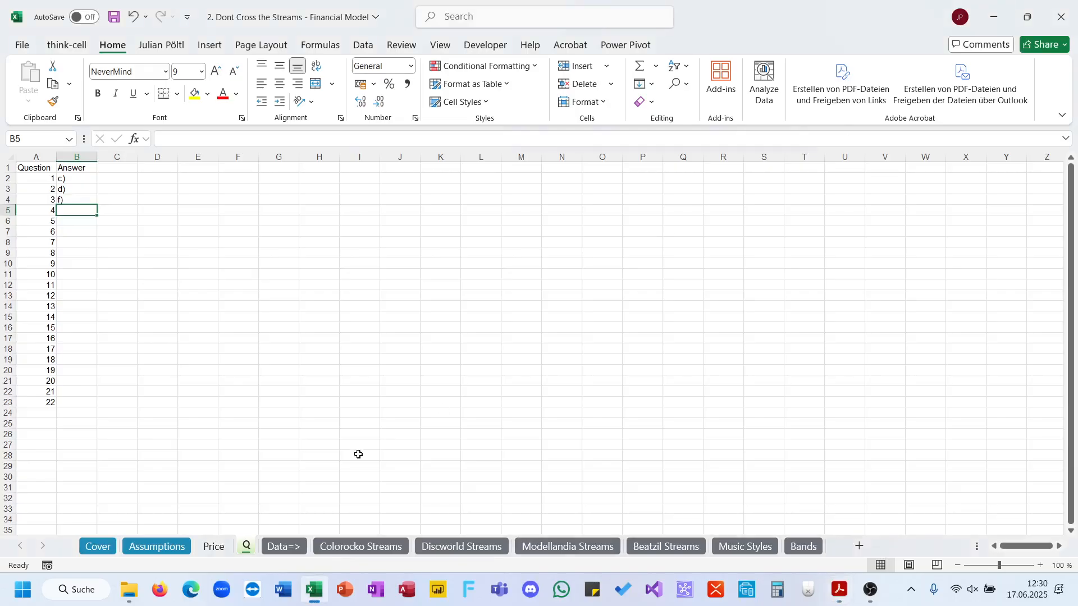
# On the Price sheet, change the revenue formula in F21 to =F16:Q19*F9# so it uses the dollar subscription prices.
pyautogui.click(214, 547)
pyautogui.click(385, 334)
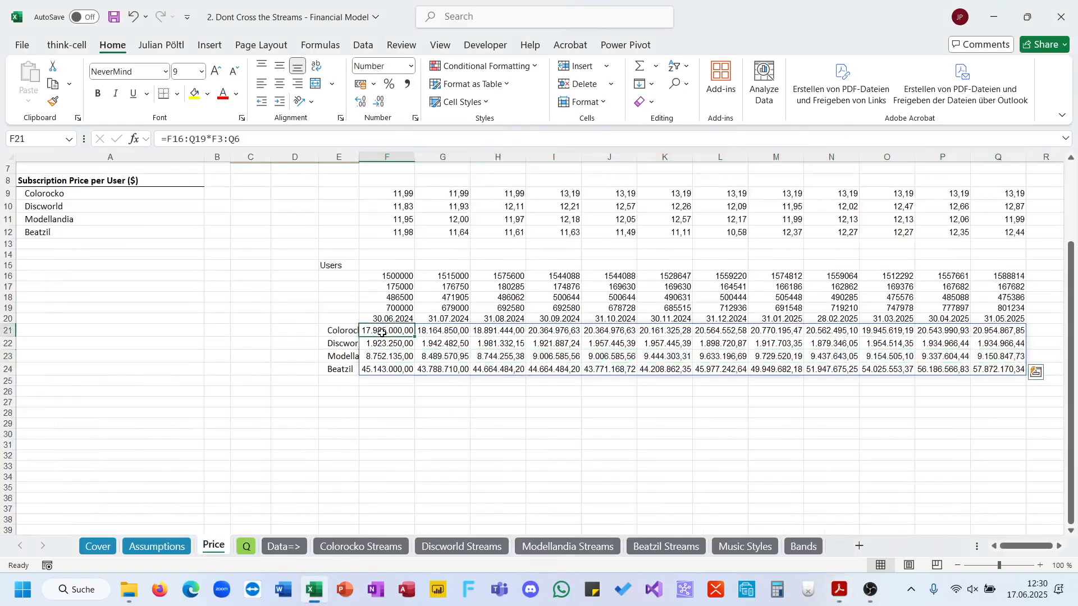
pyautogui.press('F2')
pyautogui.scroll(2, 462, 309)
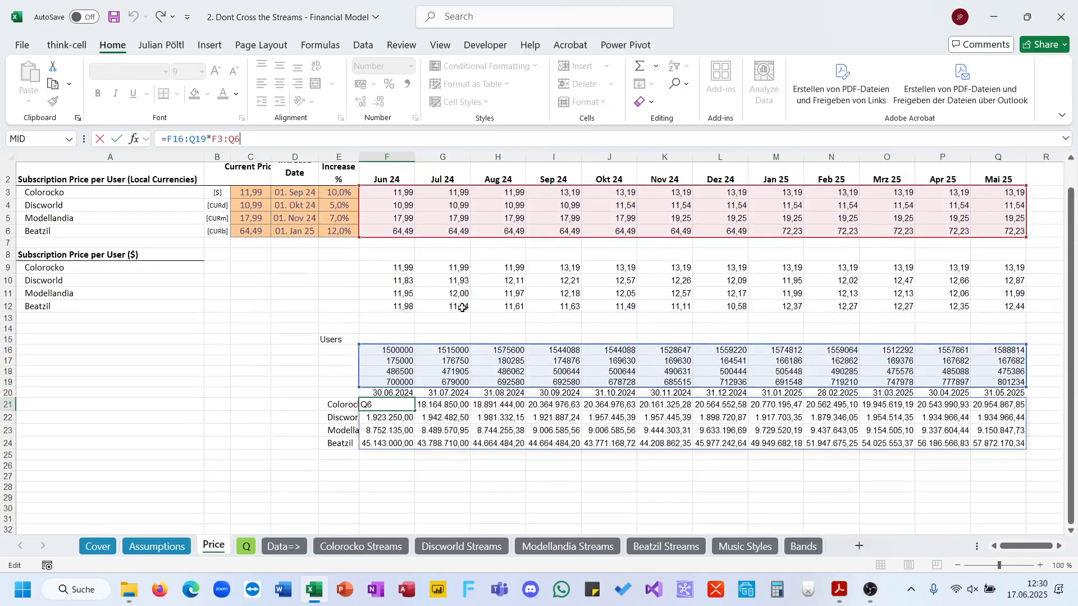
pyautogui.moveTo(415, 237); pyautogui.dragTo(404, 303)
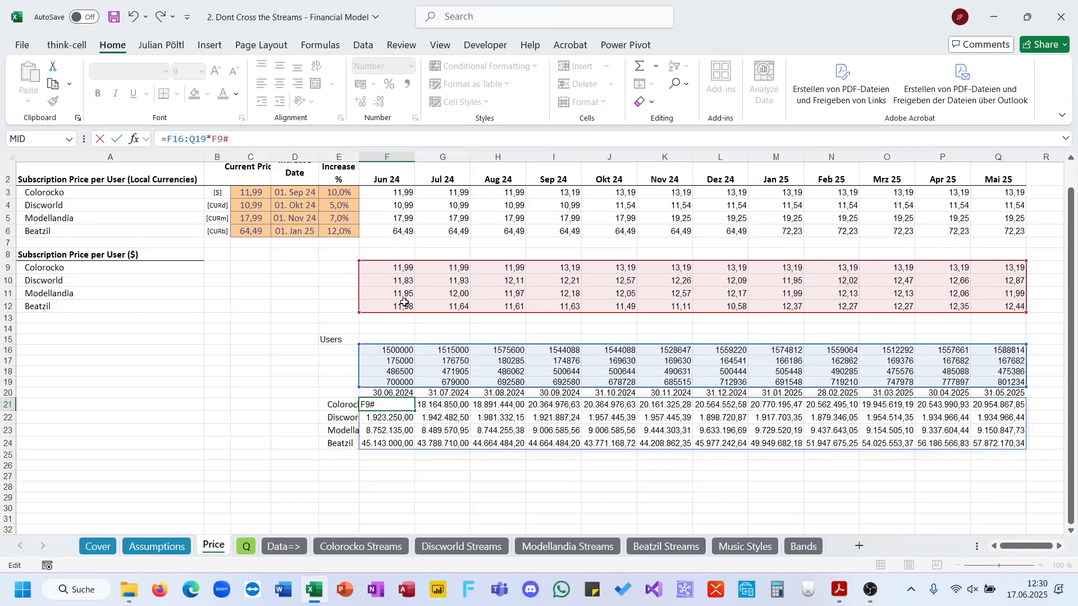
pyautogui.hotkey('ctrl', 'Return')
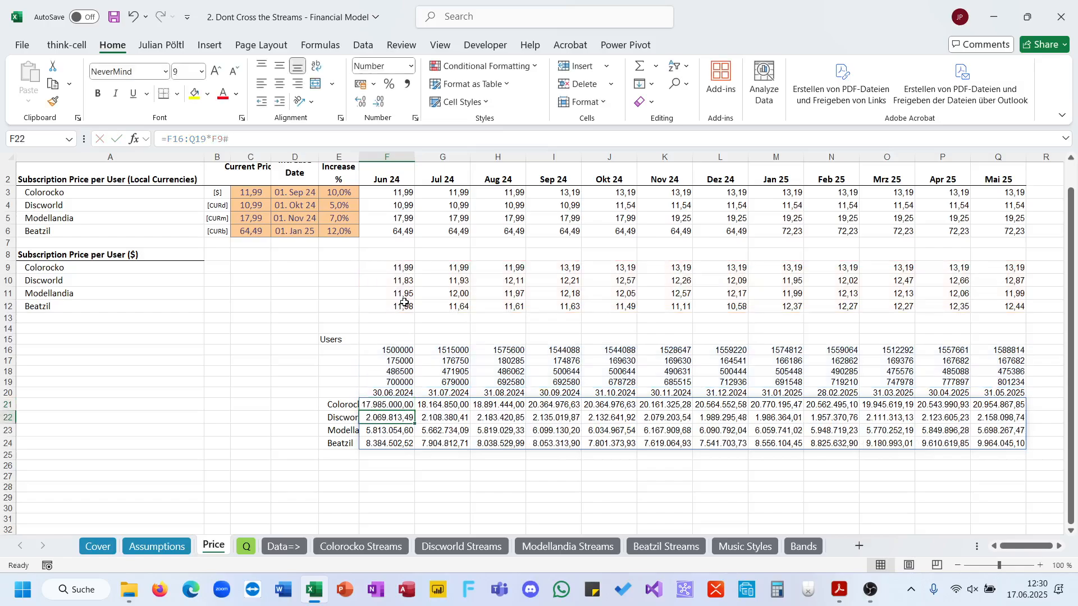
pyautogui.click(388, 265)
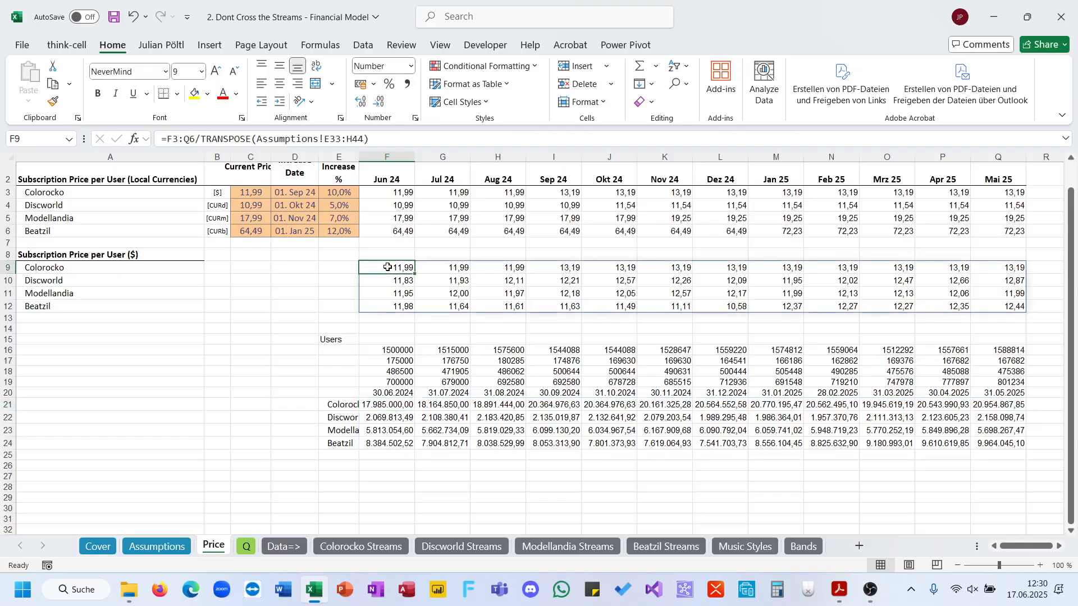
# Total the dollar revenue of all four countries per month with =BYCOL(F21#;SUM) in F25.
pyautogui.click(387, 459)
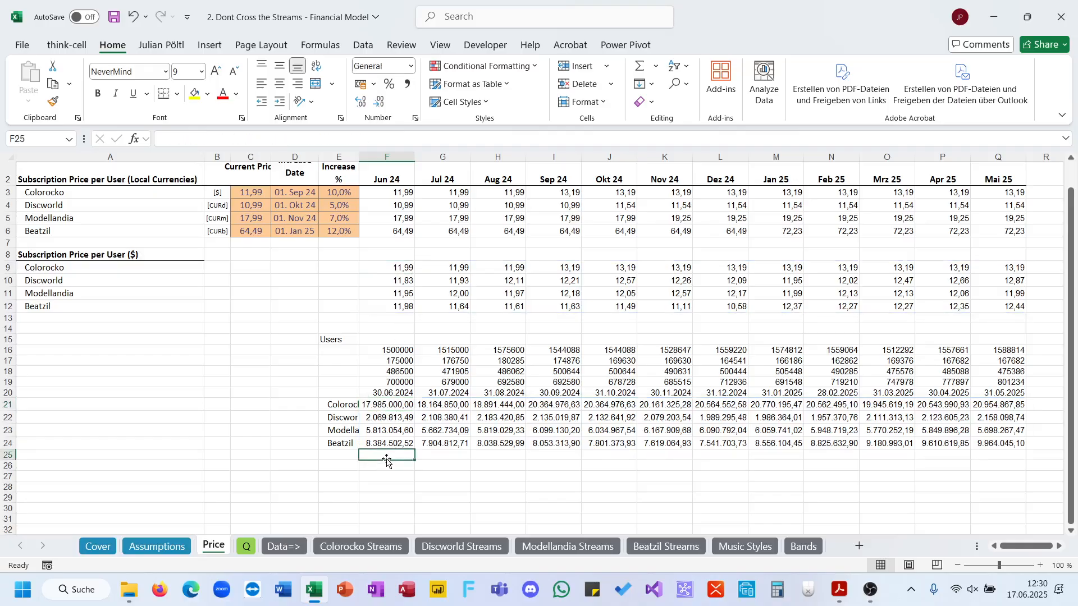
pyautogui.write('=b')
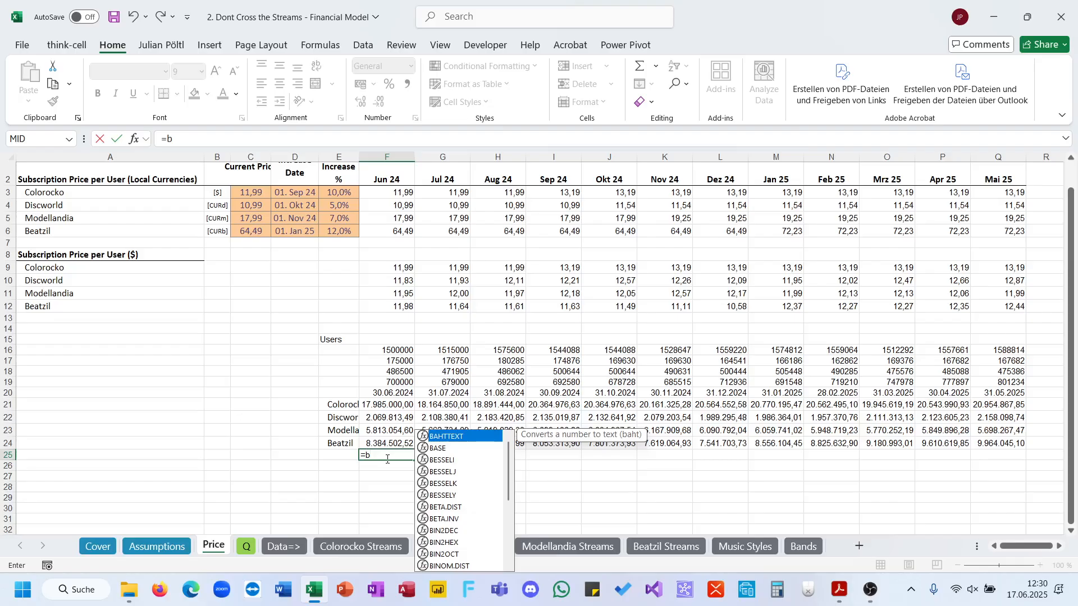
pyautogui.write('yc')
pyautogui.press('Tab')
pyautogui.press('Up')
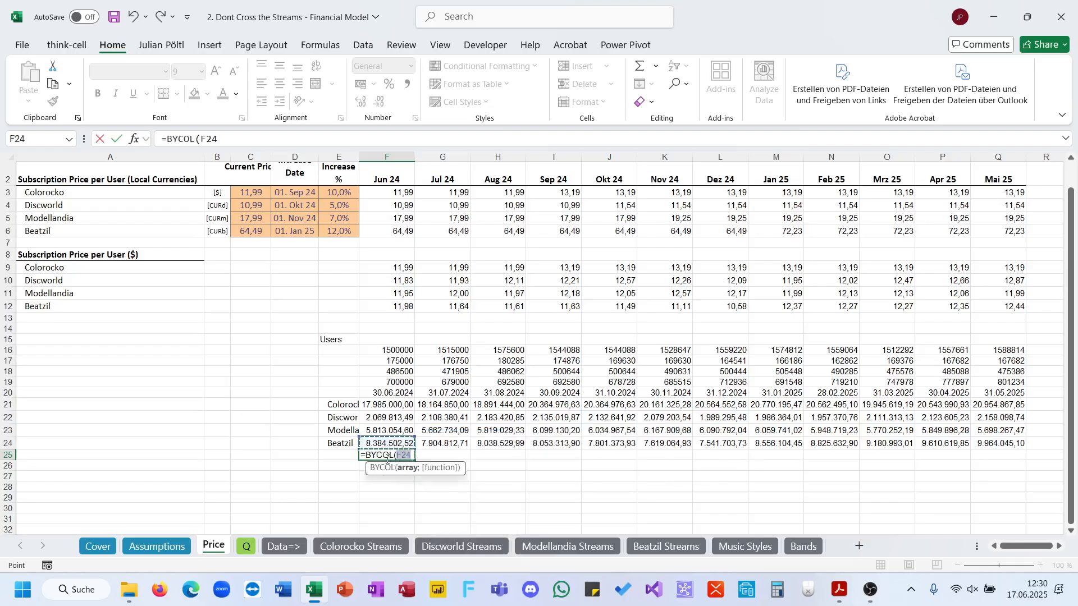
pyautogui.hotkey('shift', 'Up')
pyautogui.hotkey('shift', 'Up')
pyautogui.hotkey('shift', 'Up')
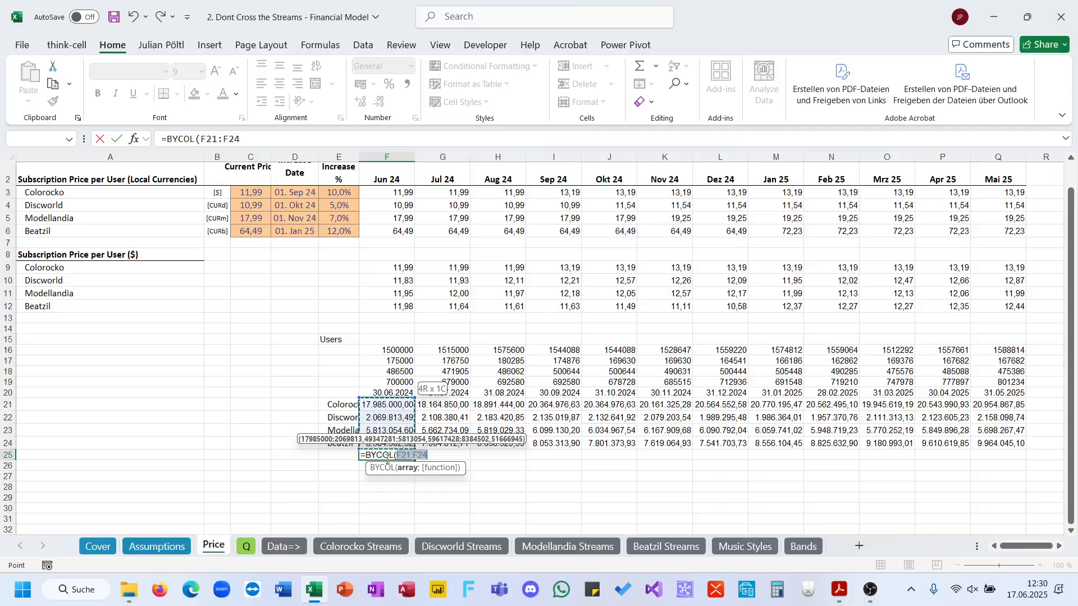
pyautogui.hotkey('ctrl', 'shift', 'Right')
pyautogui.write(';sum')
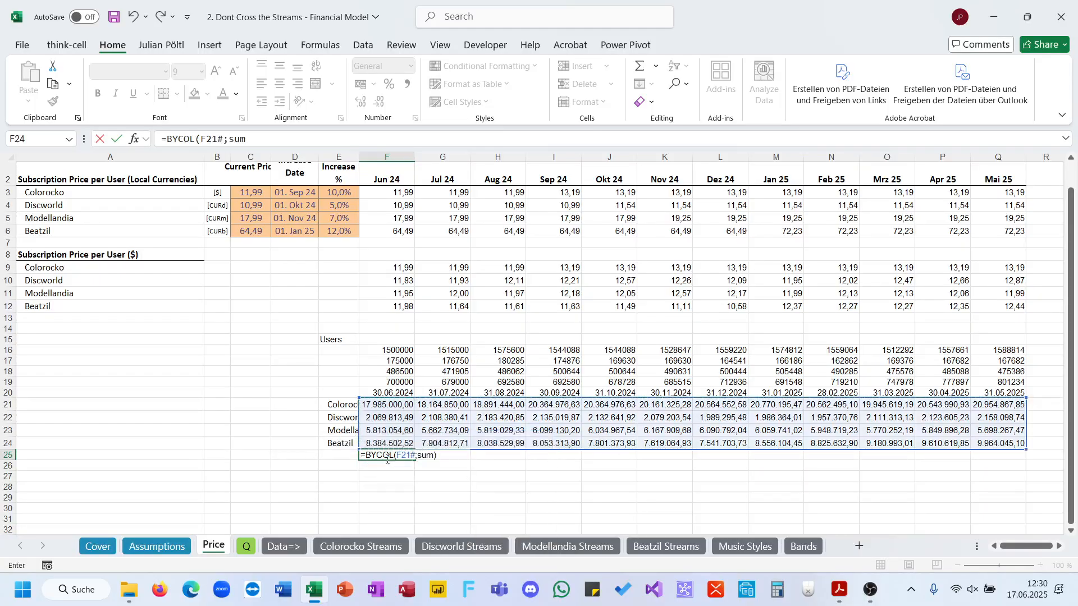
pyautogui.press('Tab')
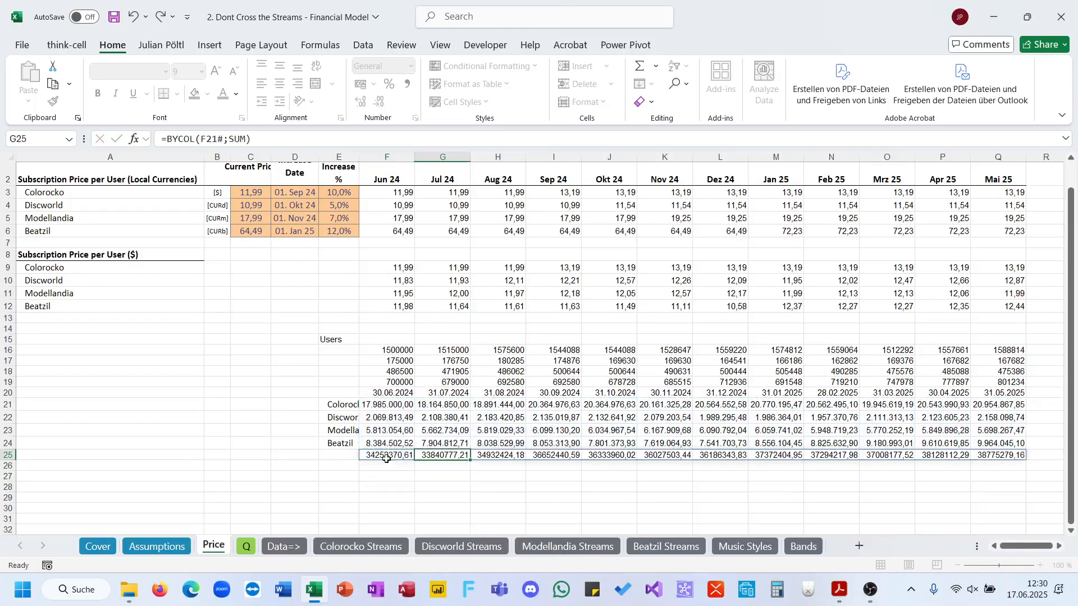
# Sum the monthly totals for the year with =SUM(F25#) in R25 and format it as a number with thousands separators.
pyautogui.hotkey('ctrl', 'Right')
pyautogui.press('Right')
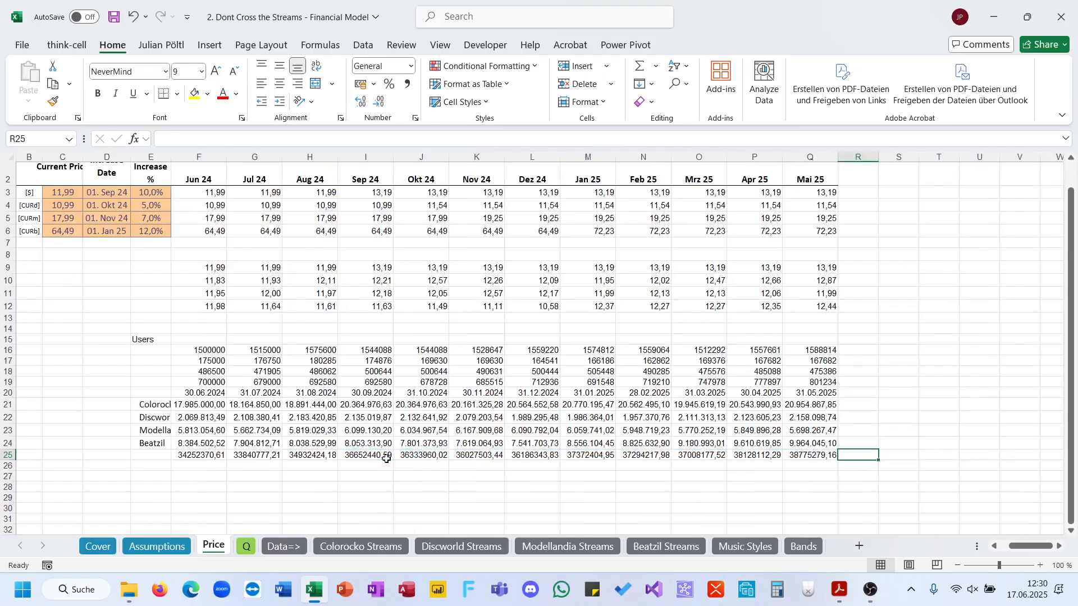
pyautogui.write('0')
pyautogui.press('BackSpace')
pyautogui.write('=sum(')
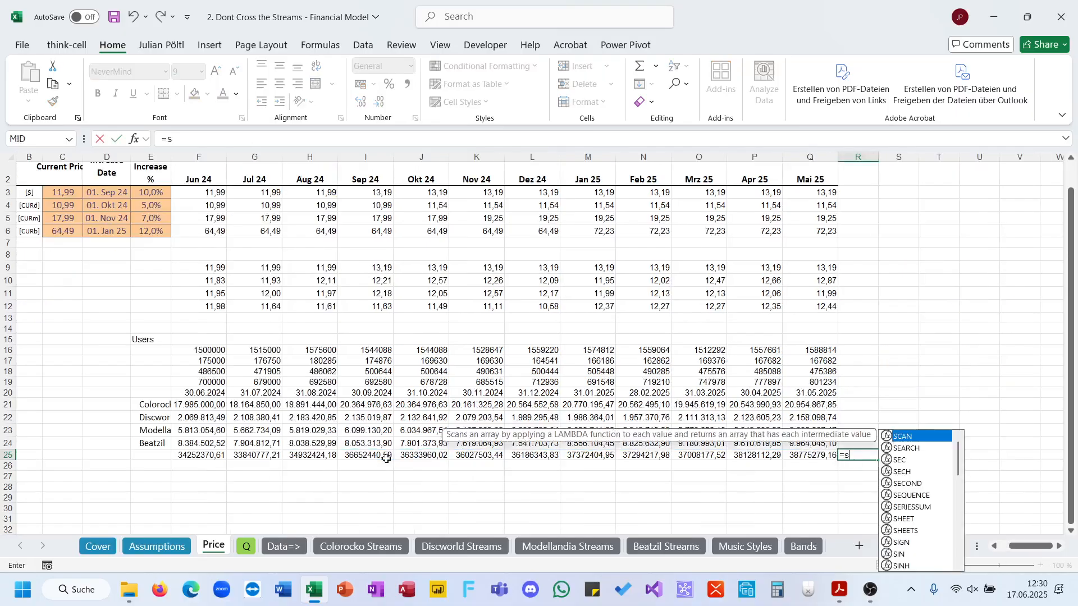
pyautogui.click(387, 460)
pyautogui.hotkey('ctrl', 'Return')
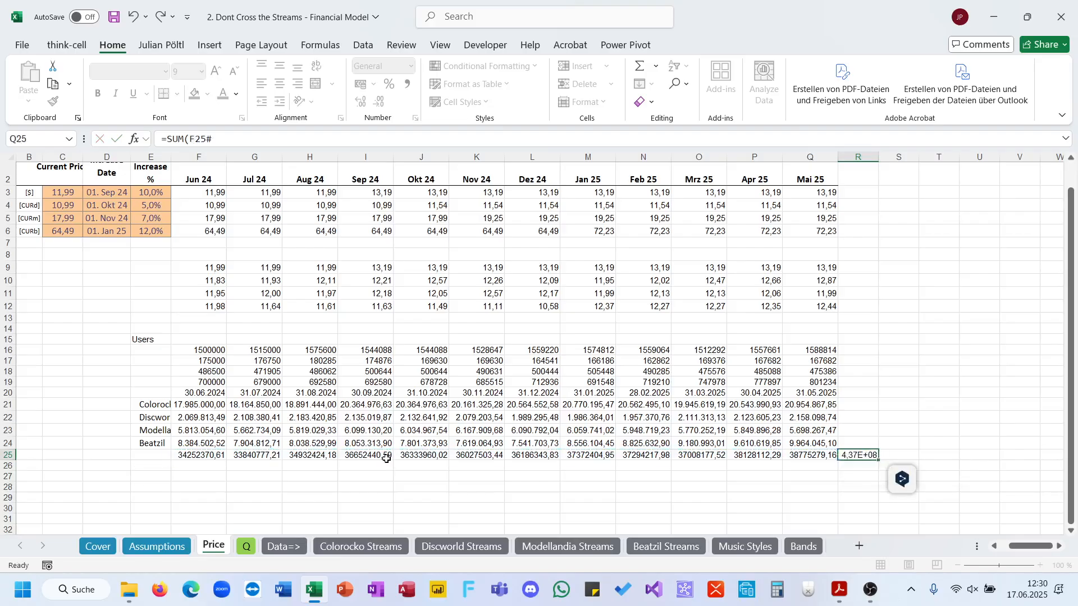
pyautogui.hotkey('ctrl', 'shift', '1')
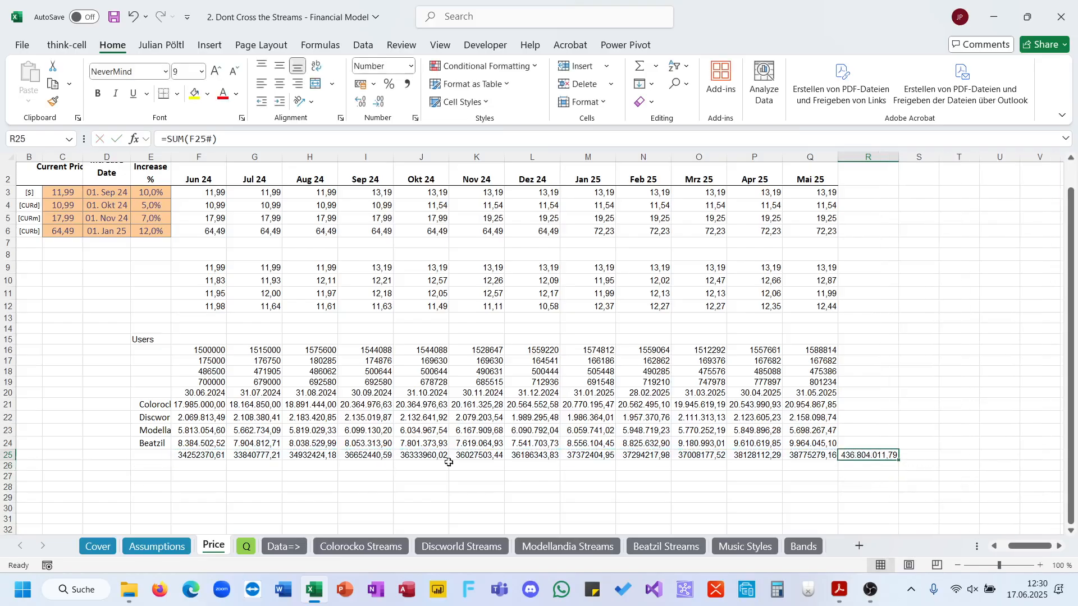
# Compare the yearly dollar total with question 4's options in the quiz PDF and record answer c) in B5 of the Q sheet.
pyautogui.moveTo(841, 595)
pyautogui.click(758, 539)
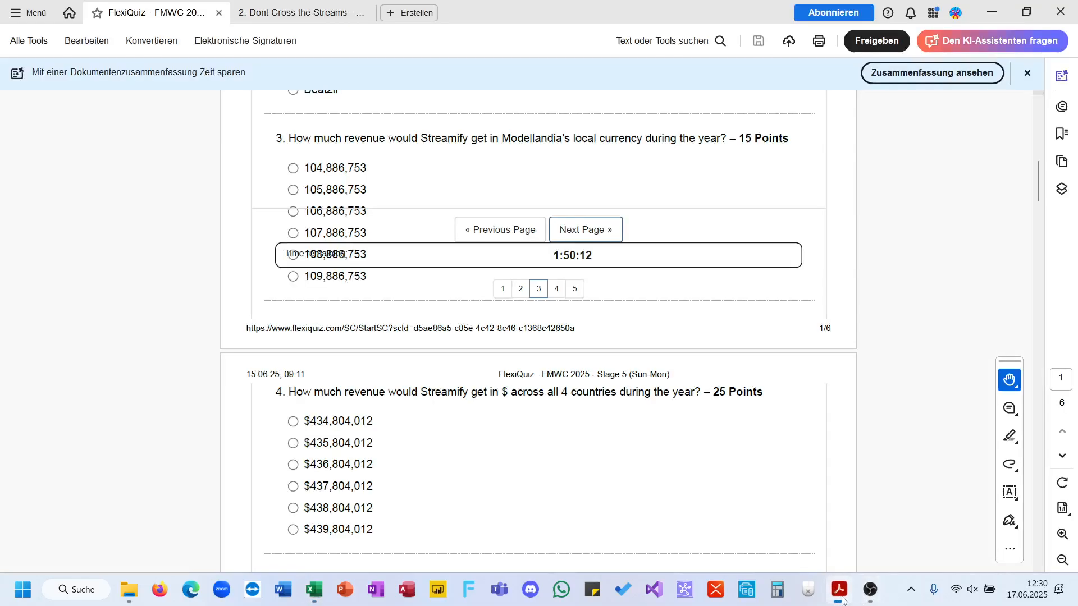
pyautogui.scroll(-1, 524, 438)
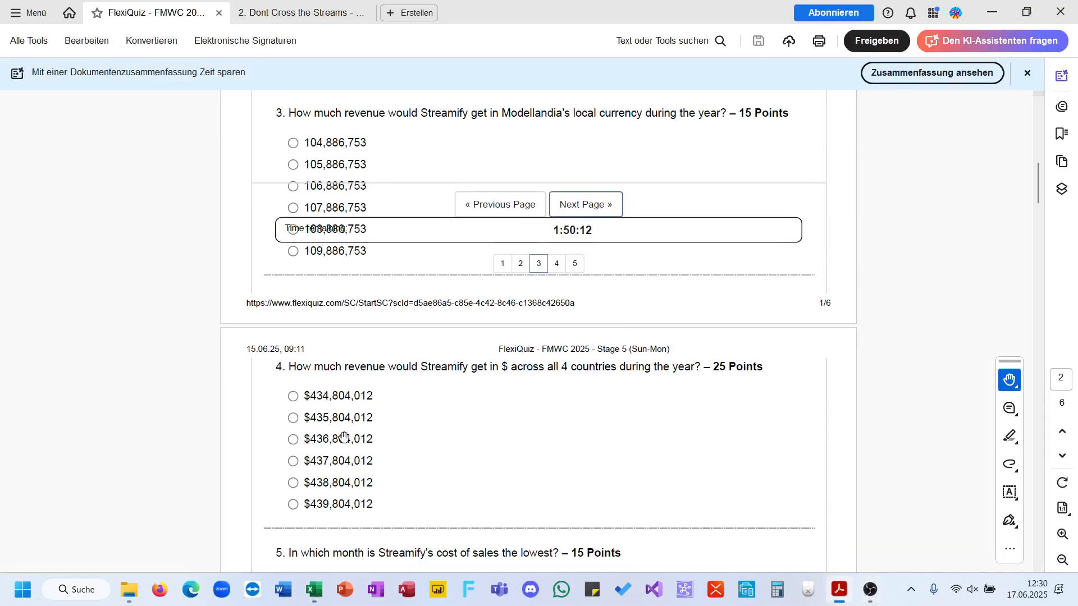
pyautogui.click(316, 593)
pyautogui.click(258, 549)
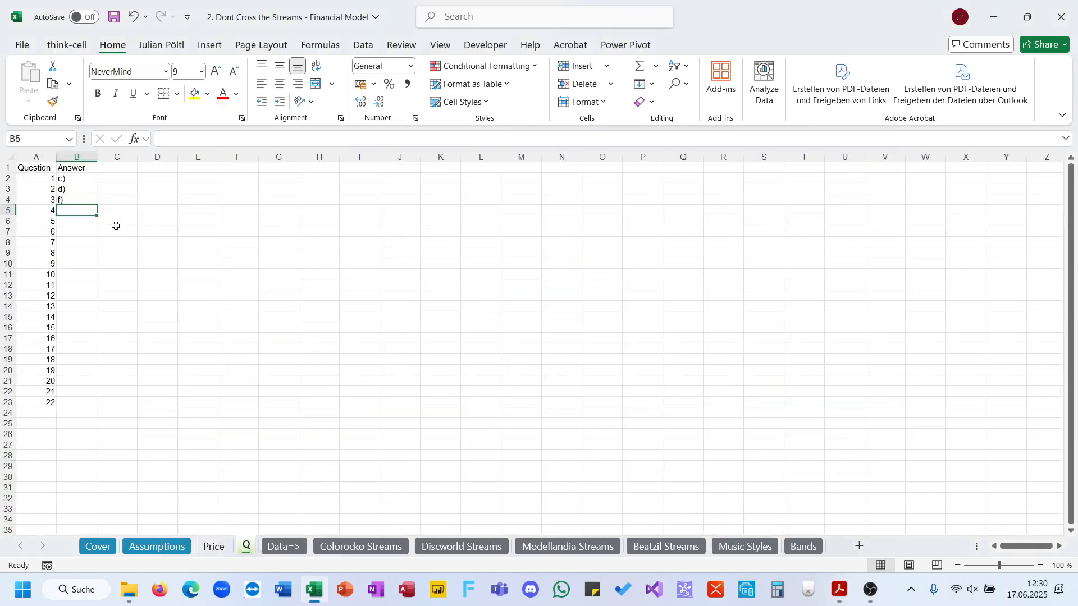
pyautogui.write('c)')
pyautogui.press('Return')
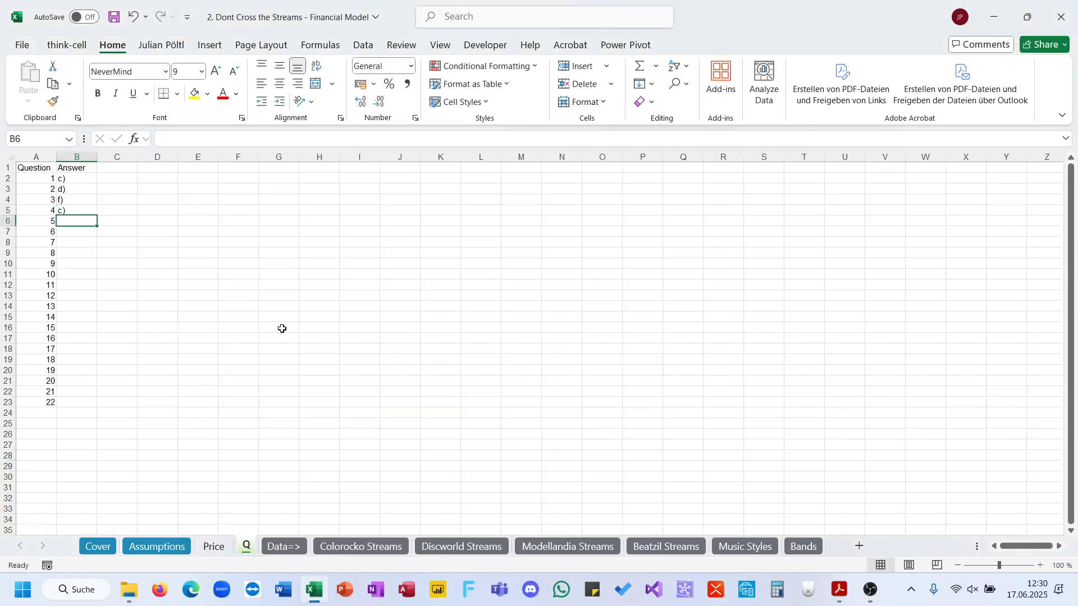
# Read question 5 about the lowest monthly cost of sales in the quiz PDF and find the cost of sales rule in the case PDF.
pyautogui.click(841, 589)
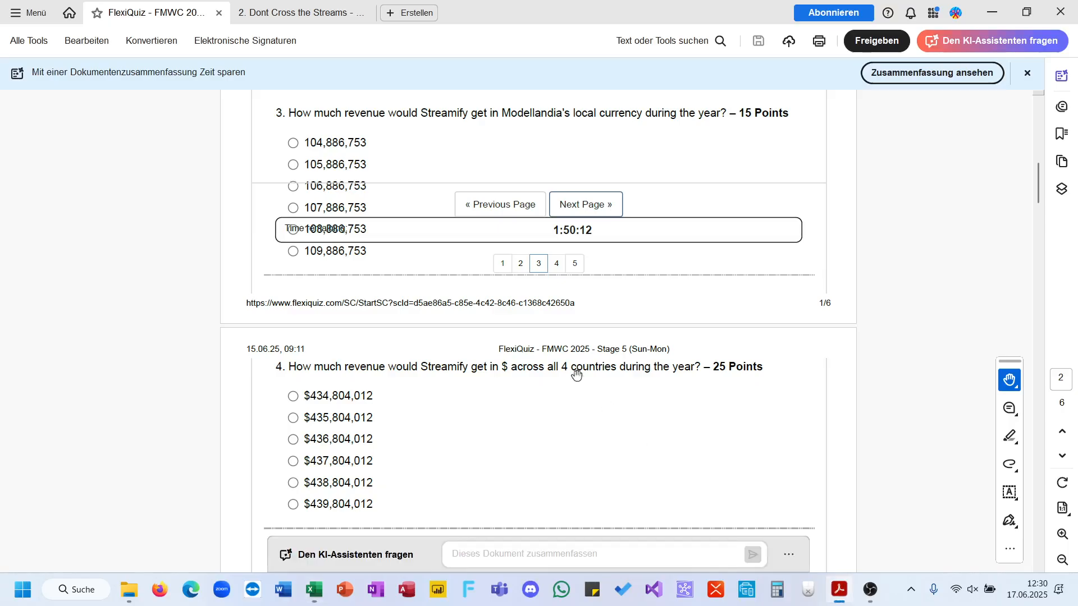
pyautogui.scroll(-2, 562, 352)
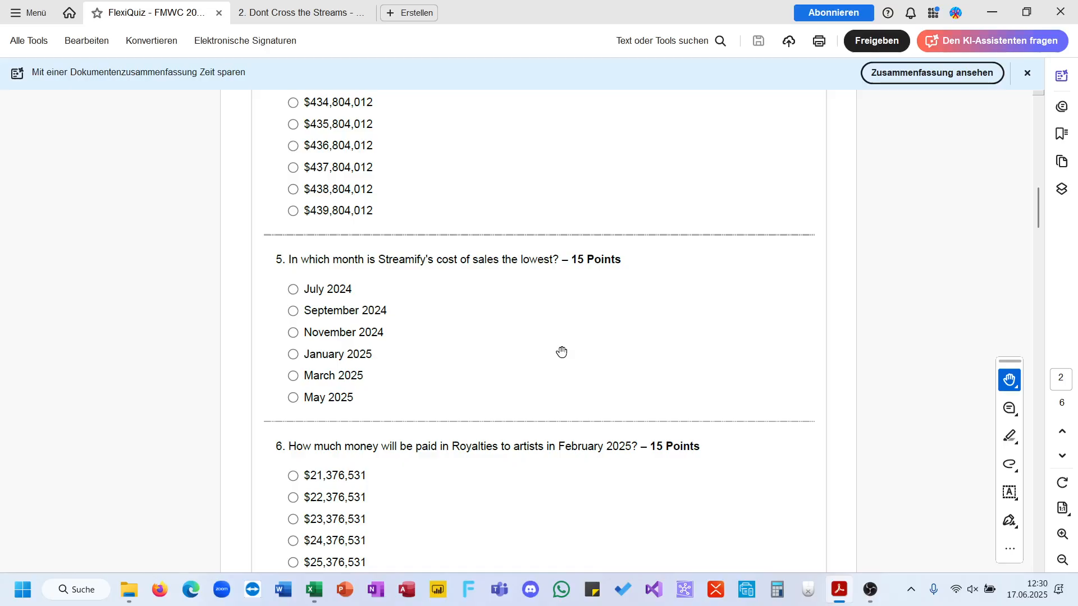
pyautogui.scroll(-1, 562, 352)
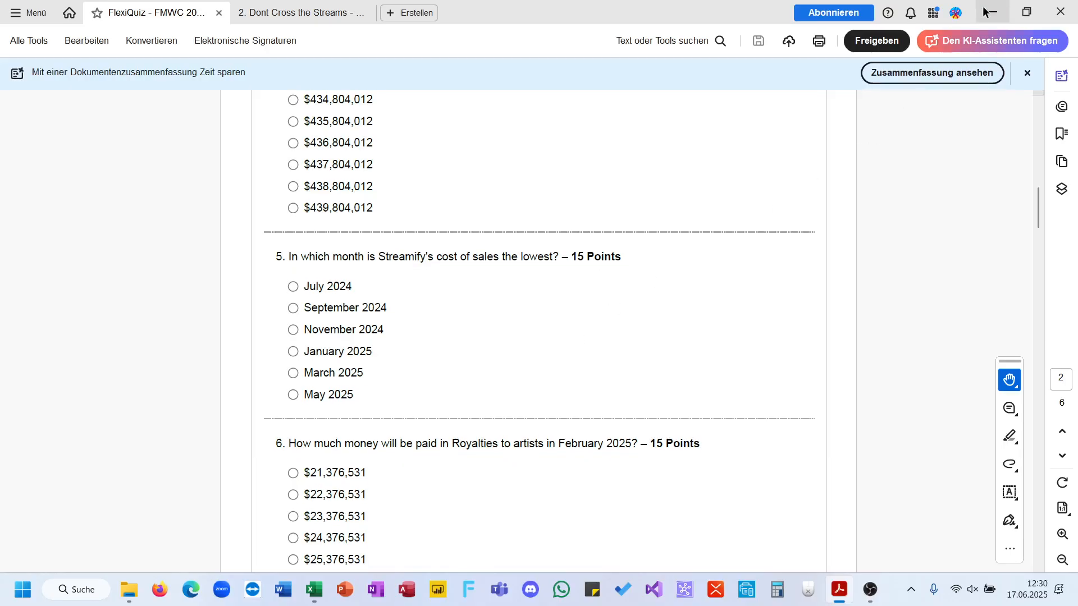
pyautogui.click(283, 12)
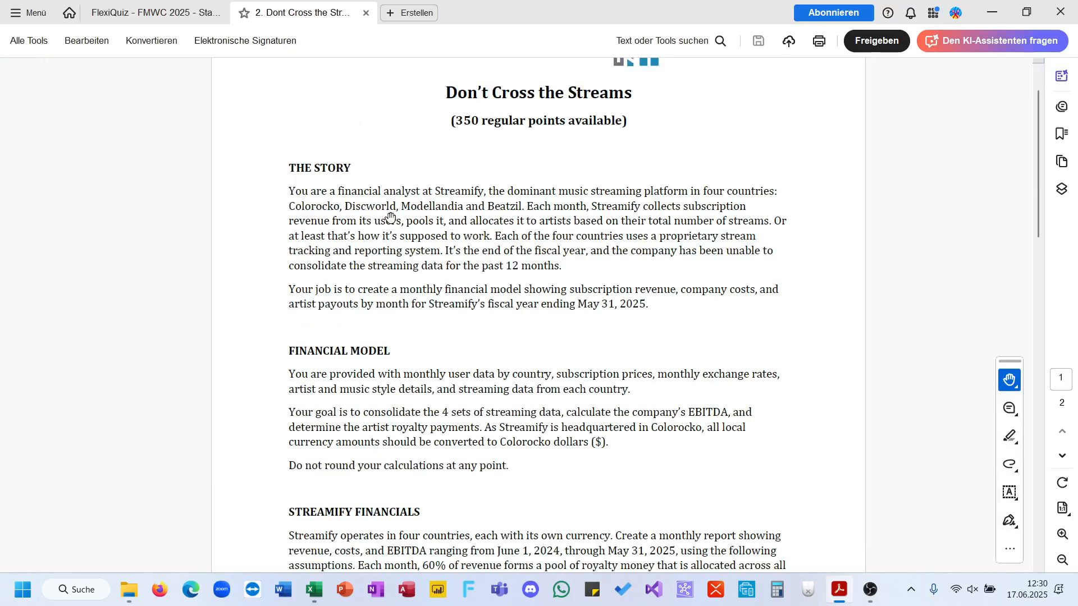
pyautogui.scroll(-5, 390, 218)
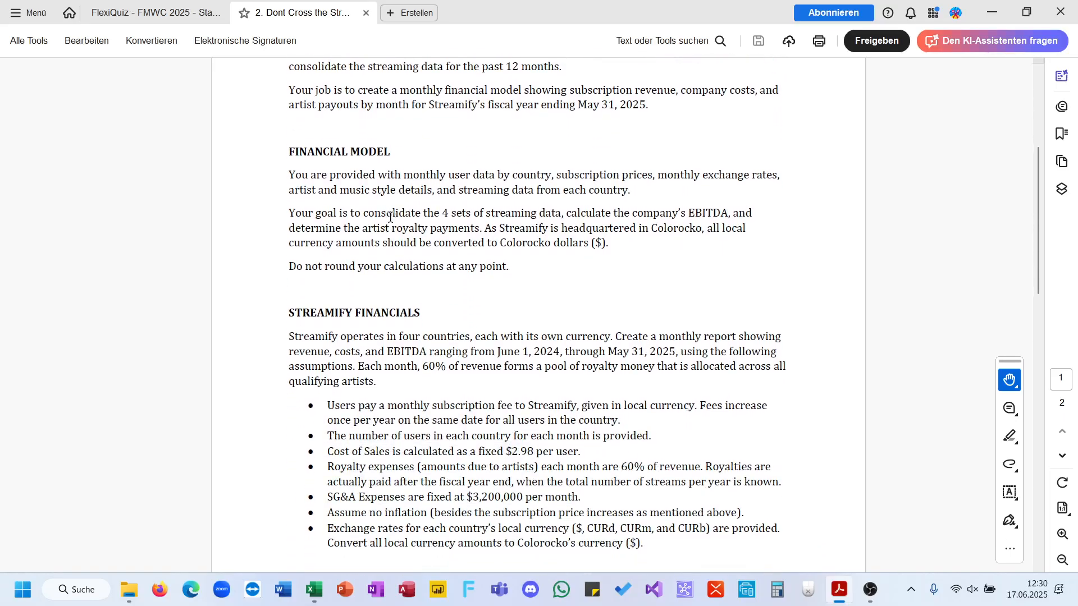
pyautogui.scroll(-1, 435, 212)
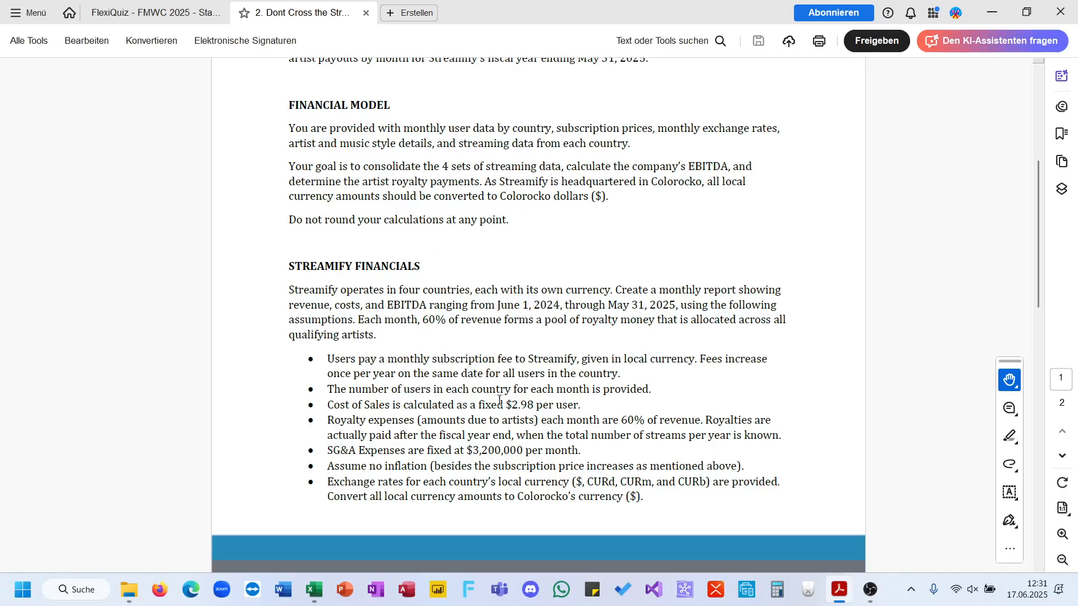
pyautogui.moveTo(512, 404); pyautogui.dragTo(534, 405)
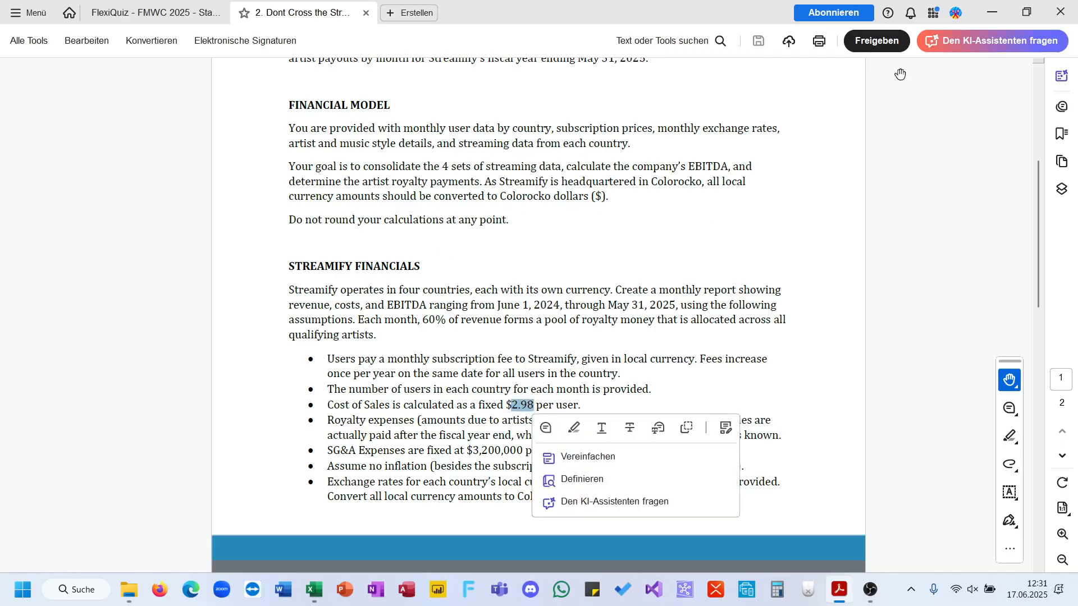
# Return to the workbook and locate the Cost Per User assumption in D24 of the Assumptions sheet.
pyautogui.click(992, 12)
pyautogui.click(257, 427)
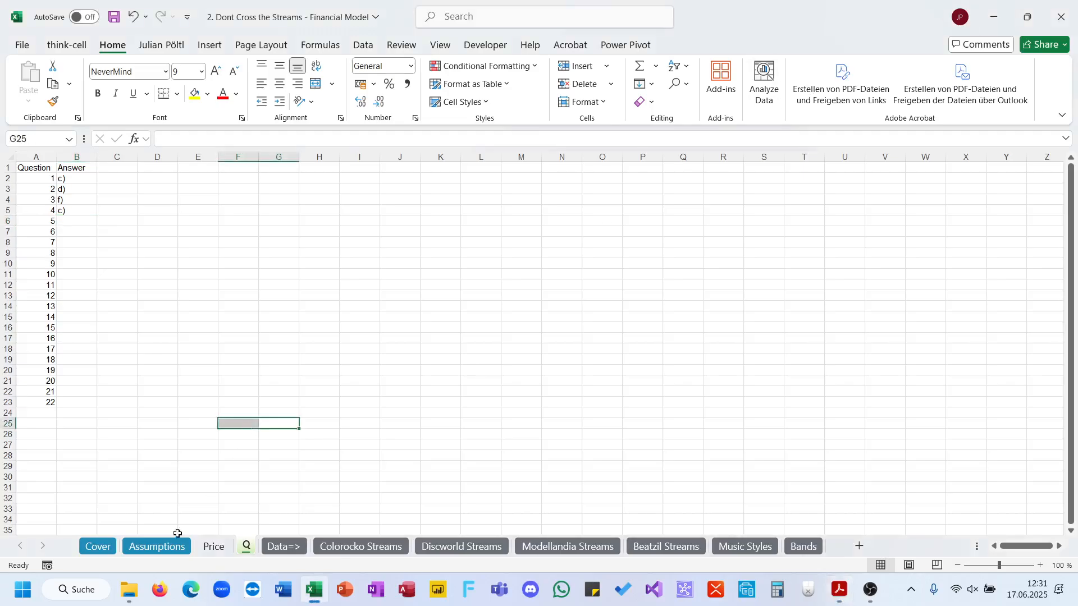
pyautogui.click(157, 545)
pyautogui.scroll(1, 210, 396)
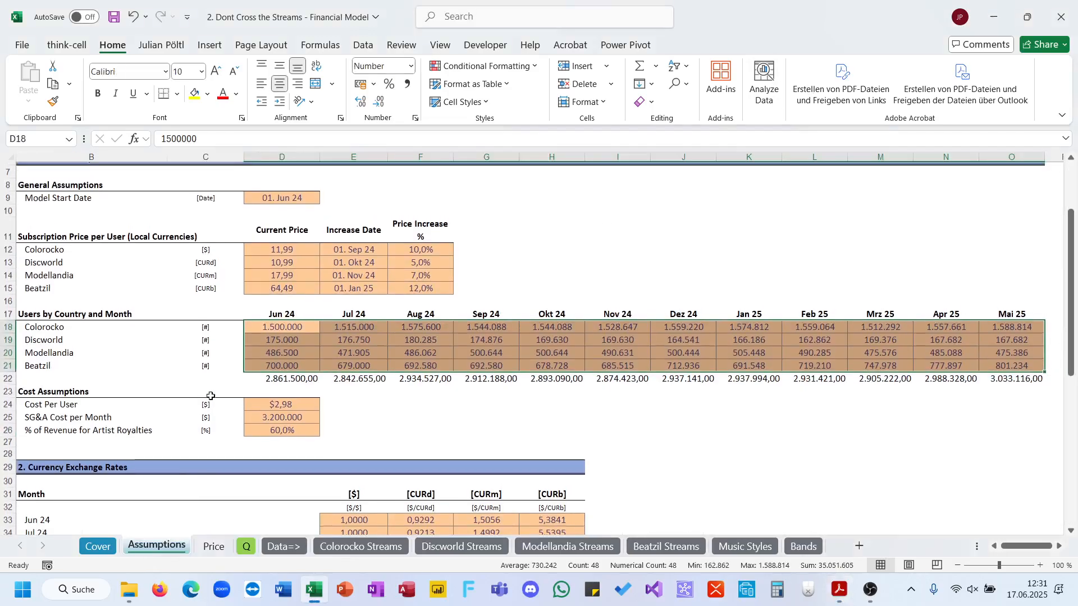
pyautogui.click(254, 405)
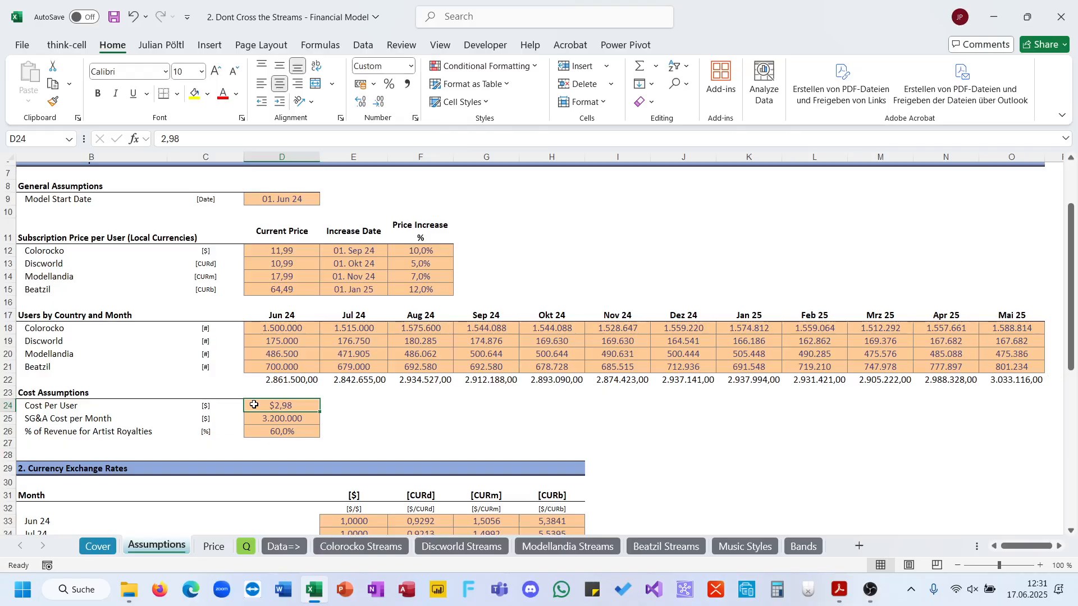
# Reread question 5 in the quiz PDF and check it against the cost of sales statement in the case PDF's Streamify Financials section.
pyautogui.click(837, 601)
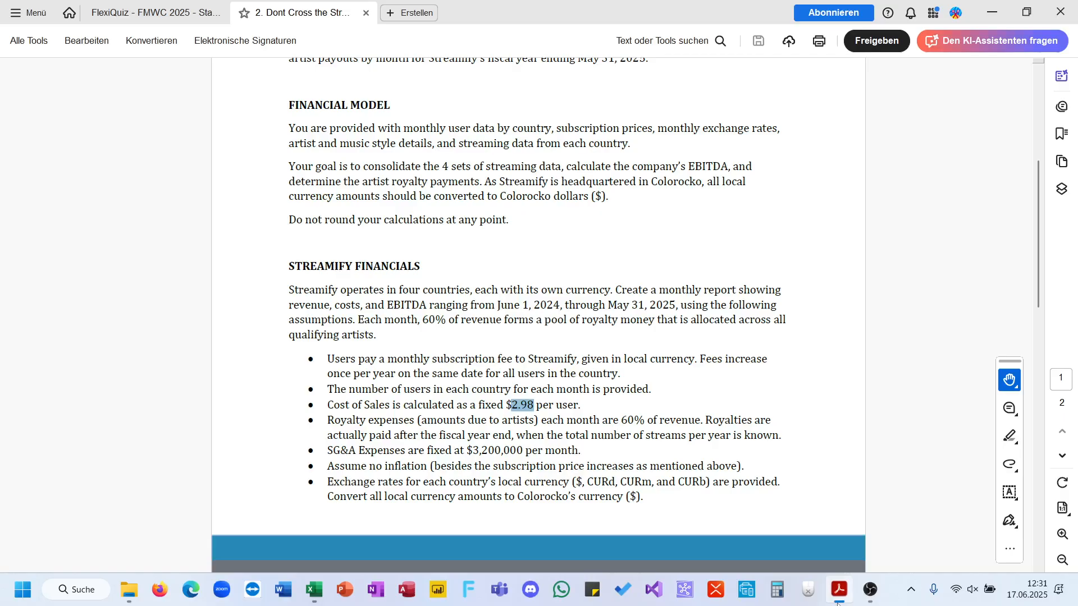
pyautogui.click(172, 12)
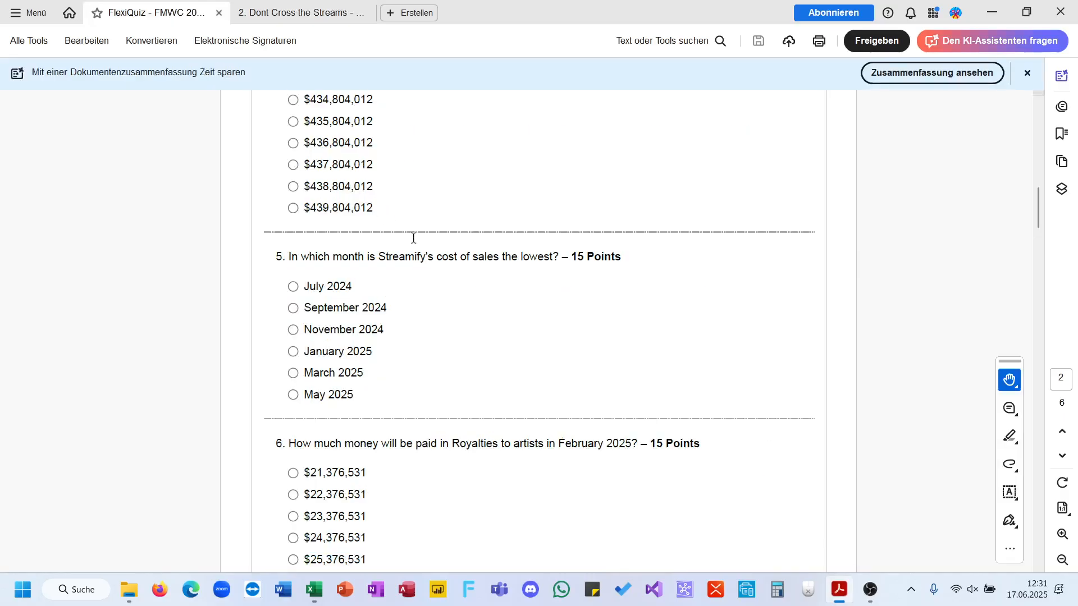
pyautogui.click(327, 11)
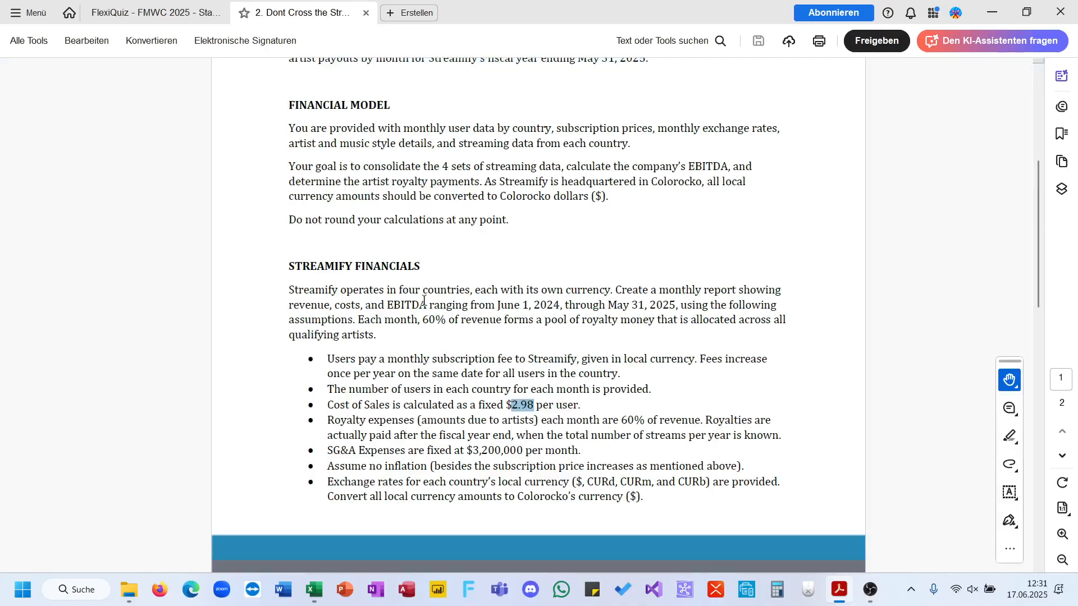
pyautogui.scroll(-8, 424, 301)
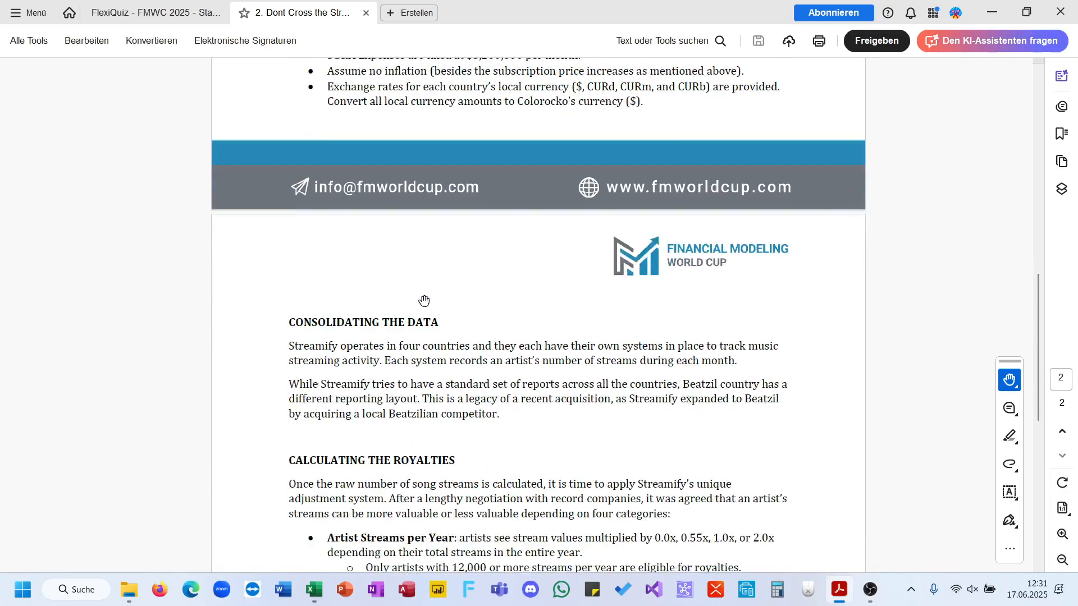
pyautogui.scroll(8, 424, 301)
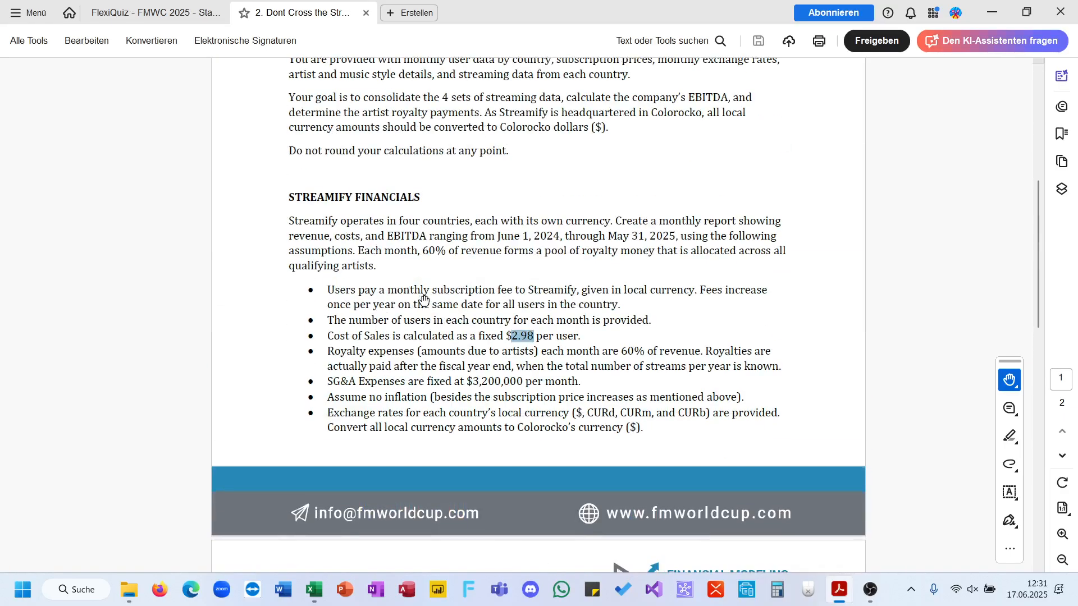
pyautogui.moveTo(382, 334); pyautogui.dragTo(532, 334)
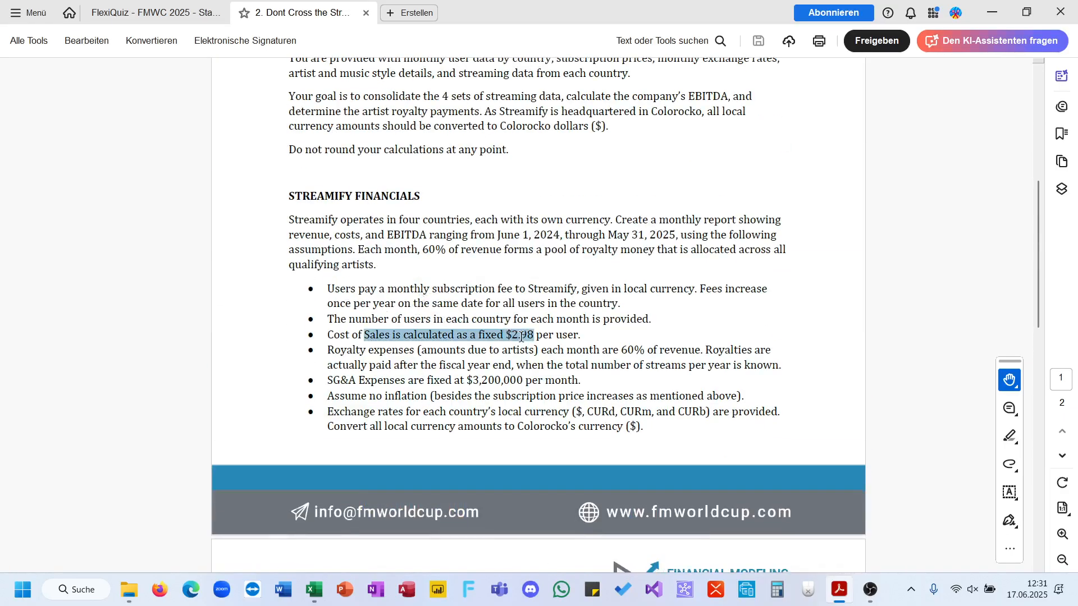
# Return to the workbook and compare the monthly user totals in row 22 of the Assumptions sheet to find the lowest month.
pyautogui.click(992, 13)
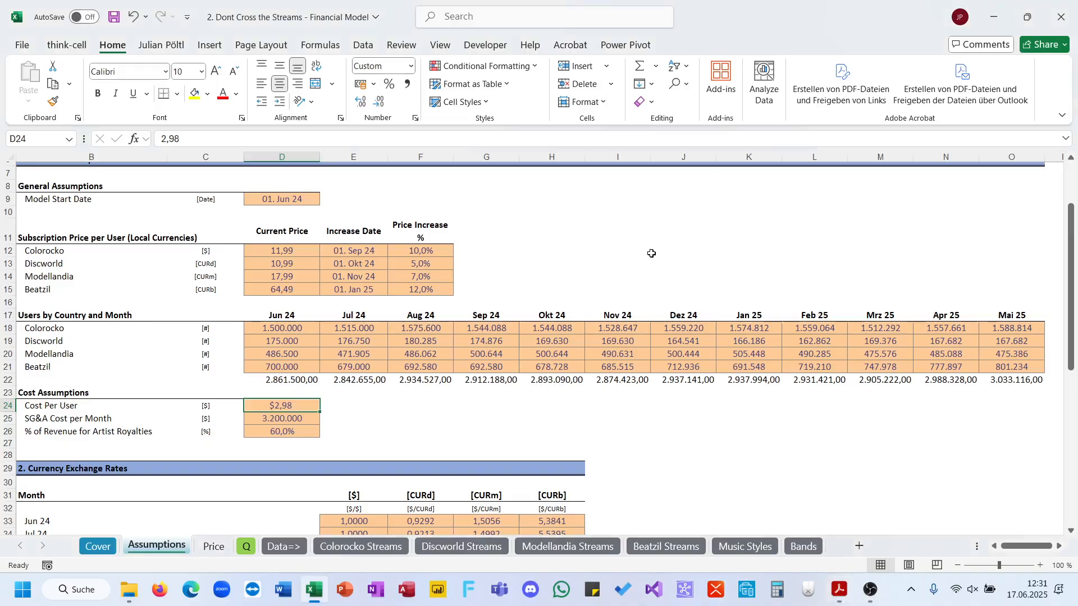
pyautogui.click(482, 395)
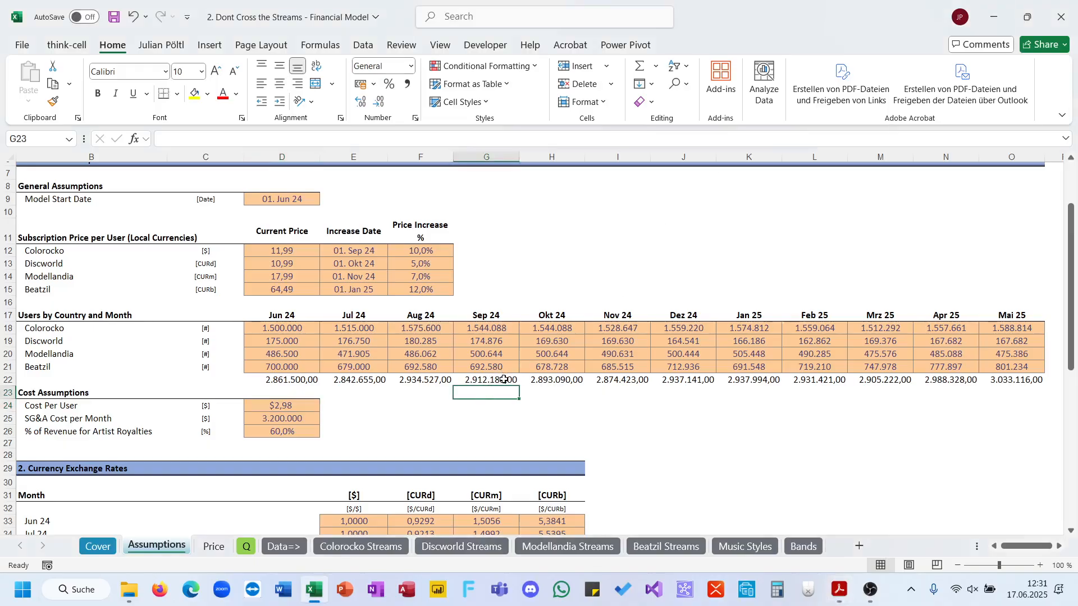
pyautogui.click(504, 380)
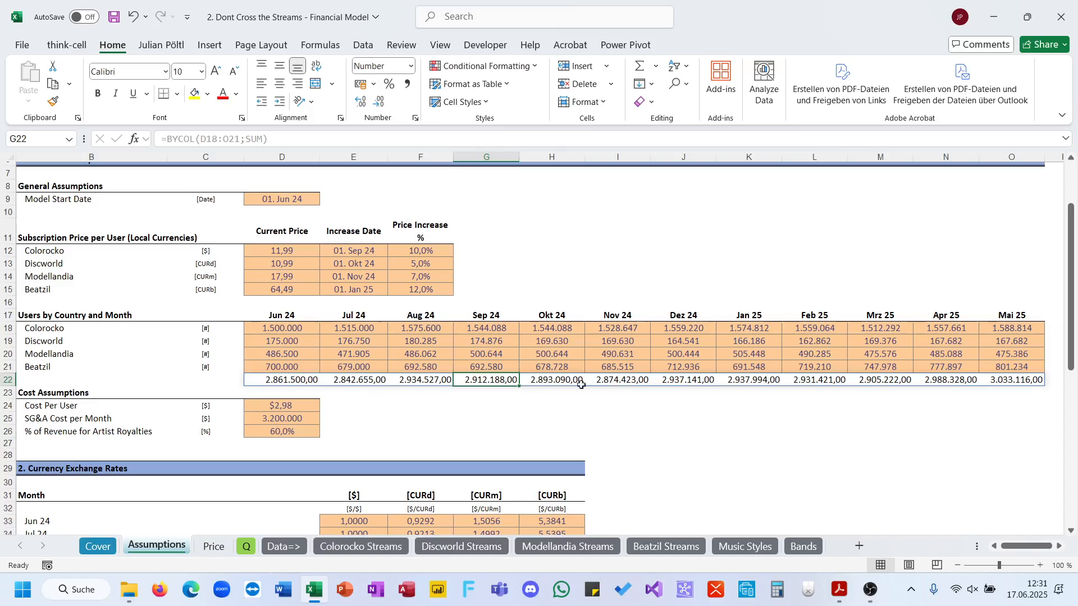
pyautogui.click(366, 380)
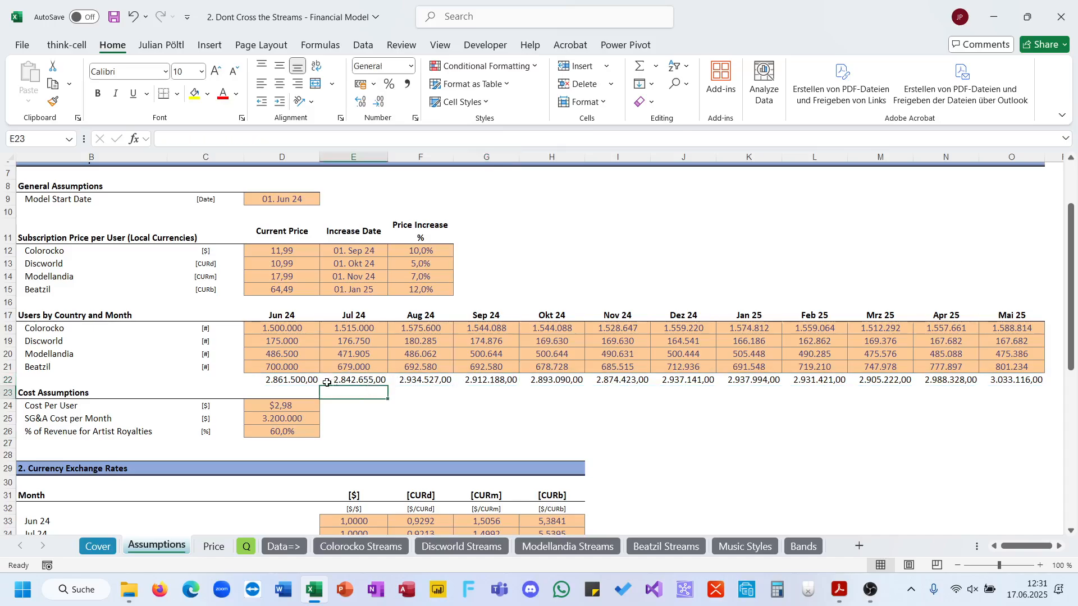
pyautogui.click(303, 380)
pyautogui.hotkey('ctrl', '/')
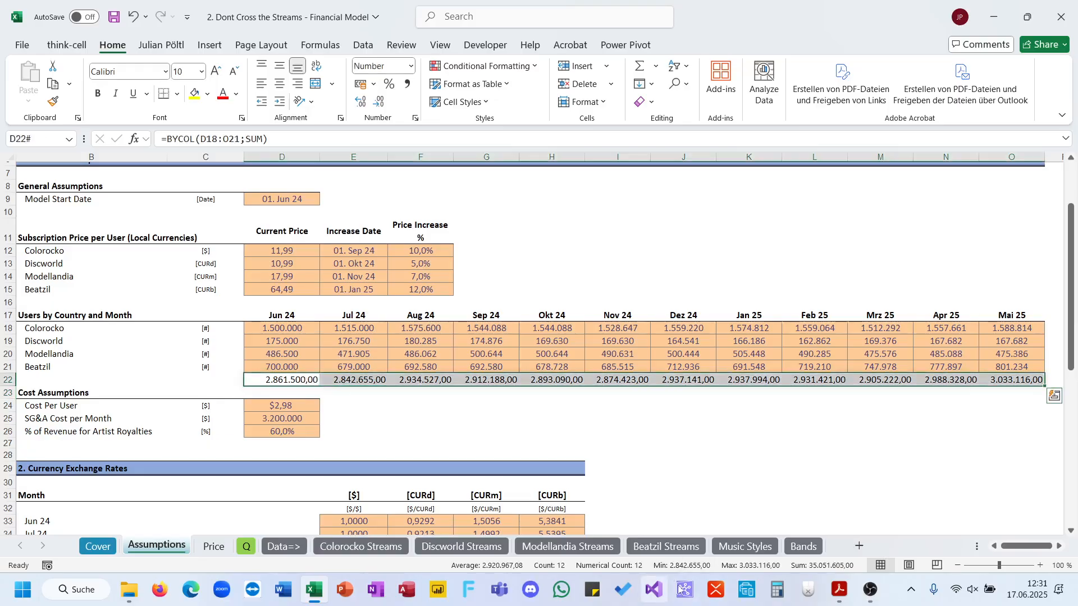
pyautogui.click(346, 380)
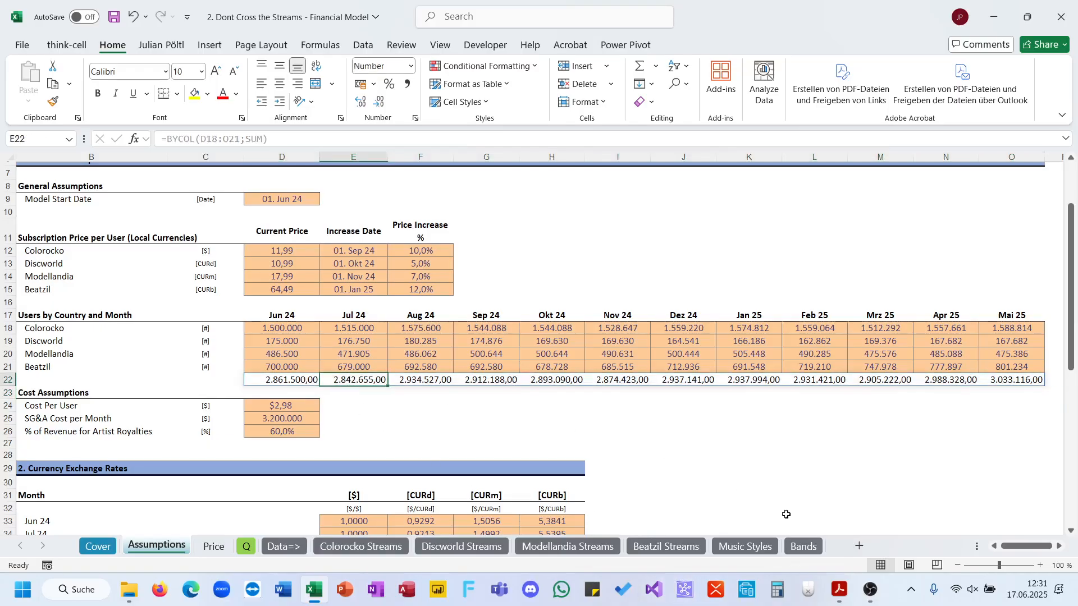
# Match the lowest month, July 2024, to question 5's options in the quiz PDF and record answer a) in B6 of the Q sheet.
pyautogui.click(839, 589)
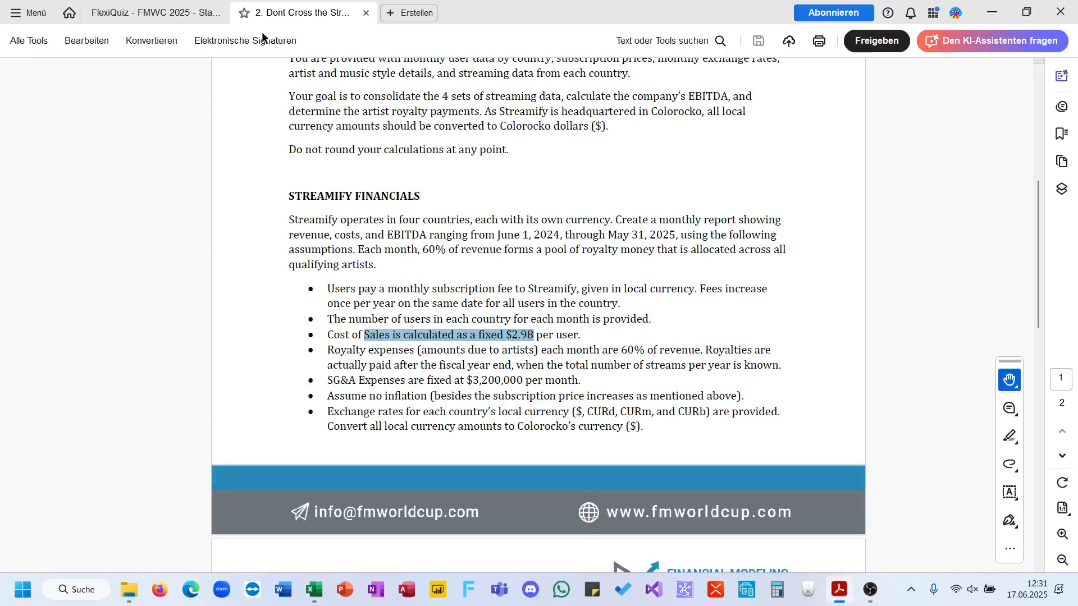
pyautogui.click(160, 14)
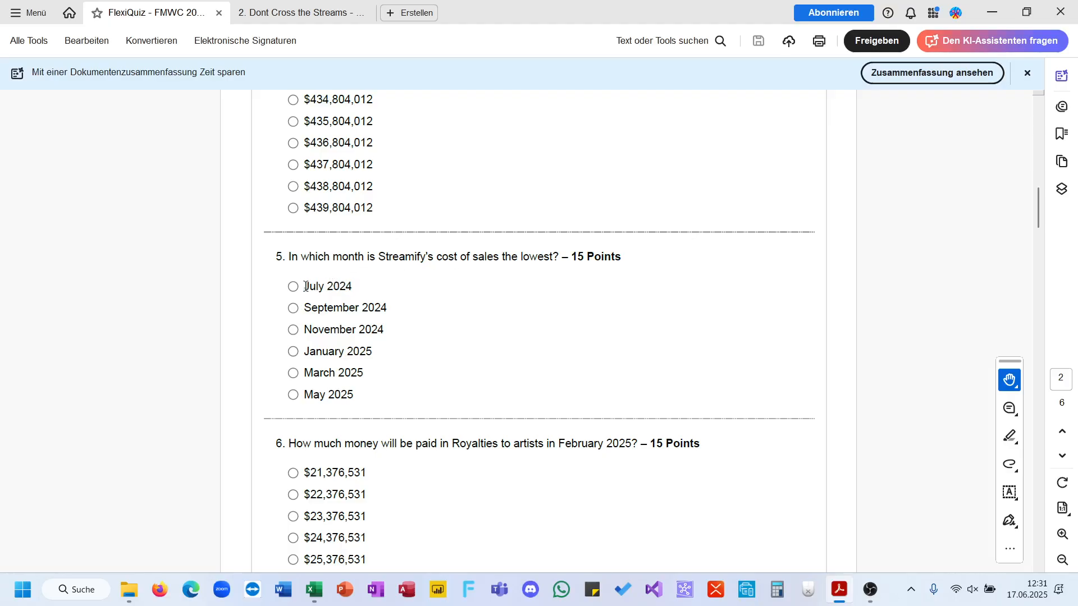
pyautogui.moveTo(301, 285); pyautogui.dragTo(353, 286)
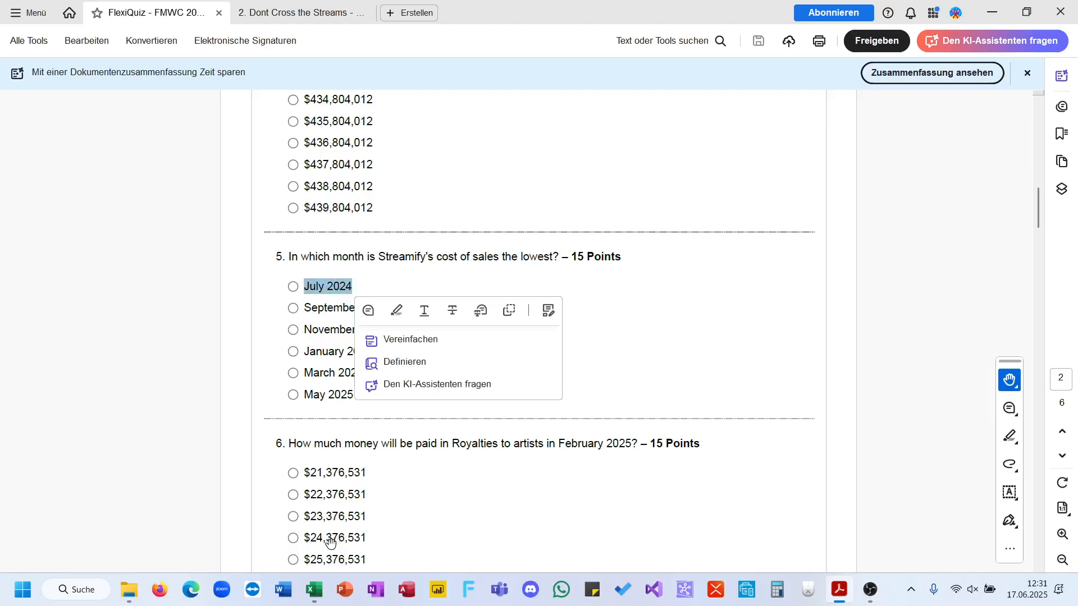
pyautogui.click(315, 590)
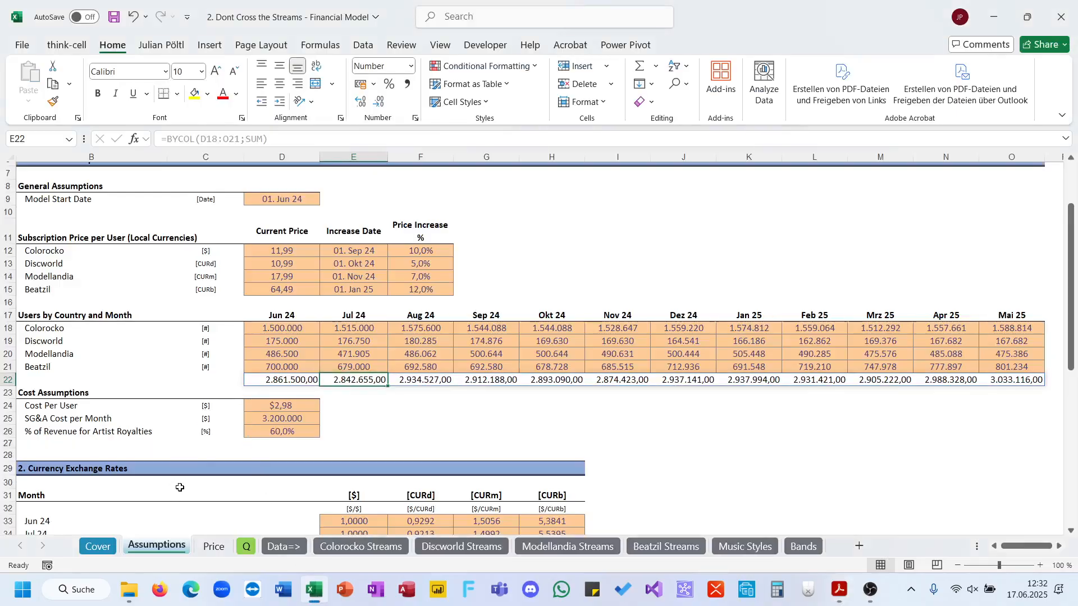
pyautogui.click(246, 546)
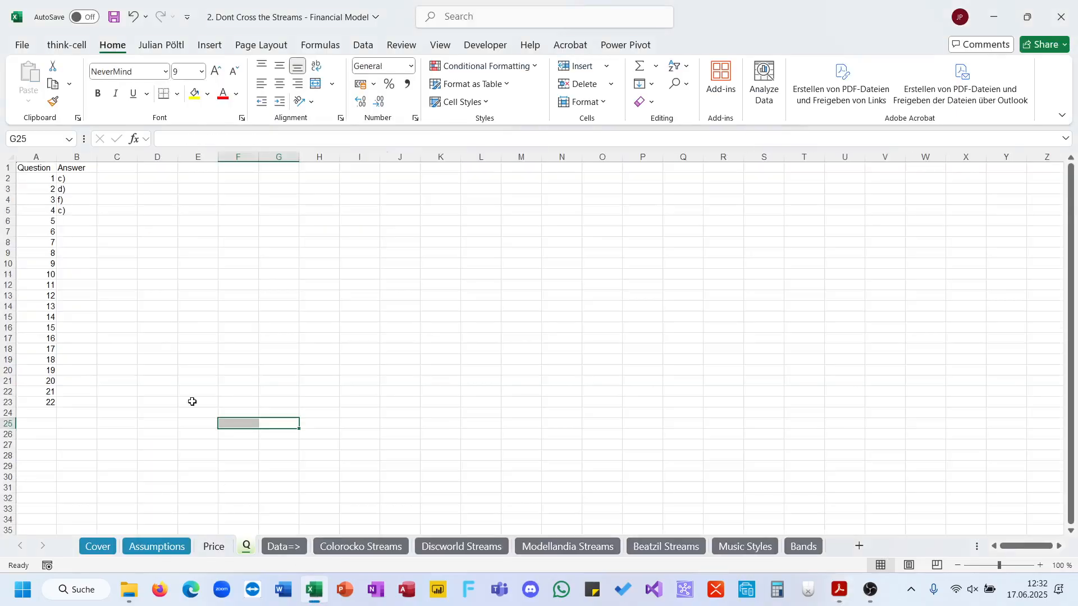
pyautogui.click(79, 222)
pyautogui.write('a)')
pyautogui.press('Return')
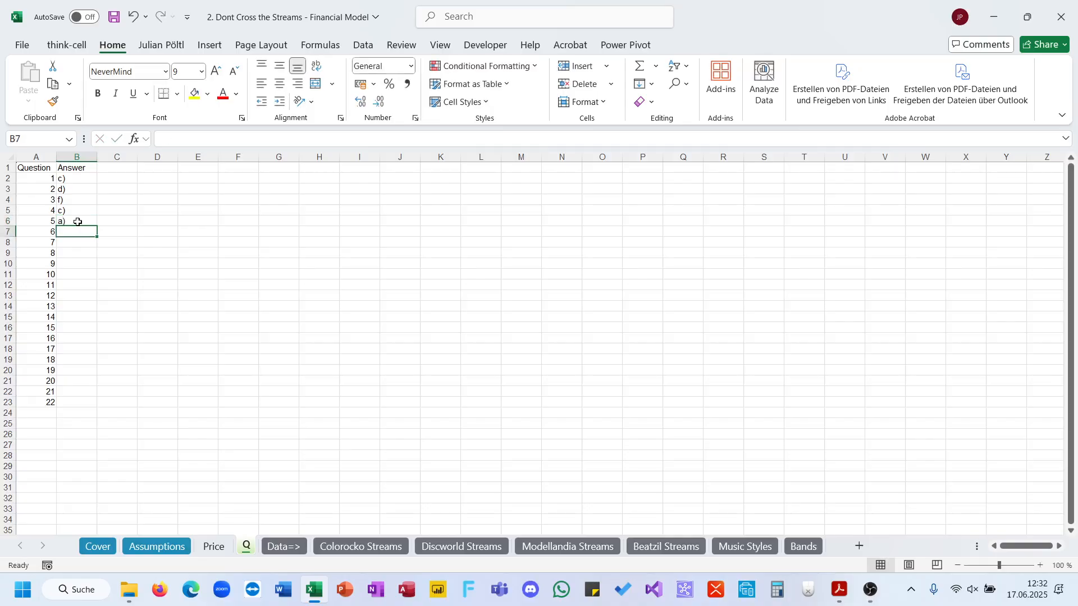
# Read question 6 about February 2025 royalties in the quiz PDF and find the royalty expense rule in the case PDF.
pyautogui.click(839, 589)
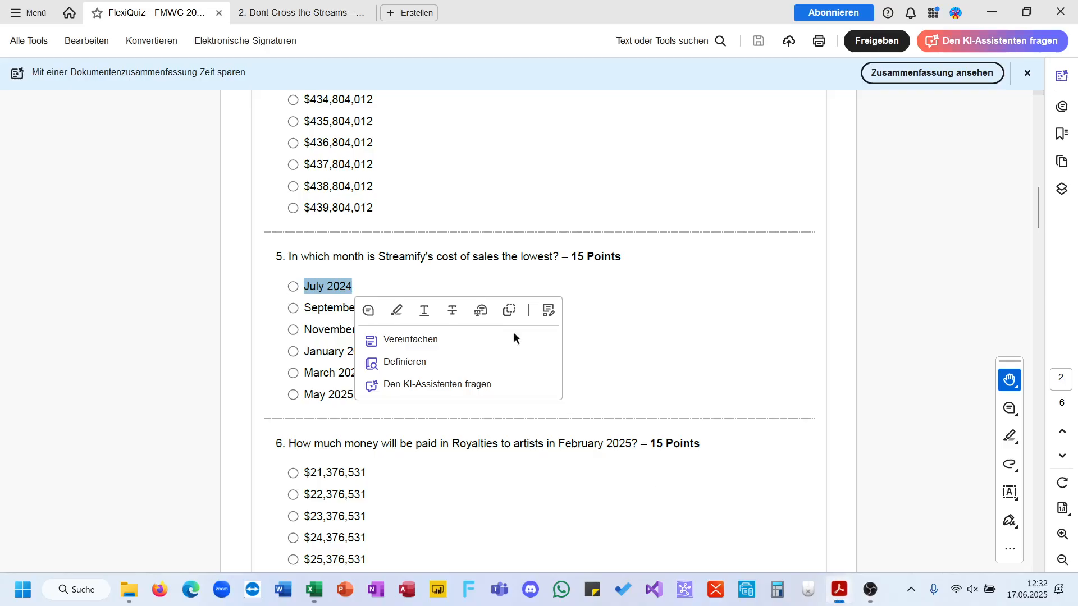
pyautogui.click(312, 171)
pyautogui.scroll(-3, 311, 172)
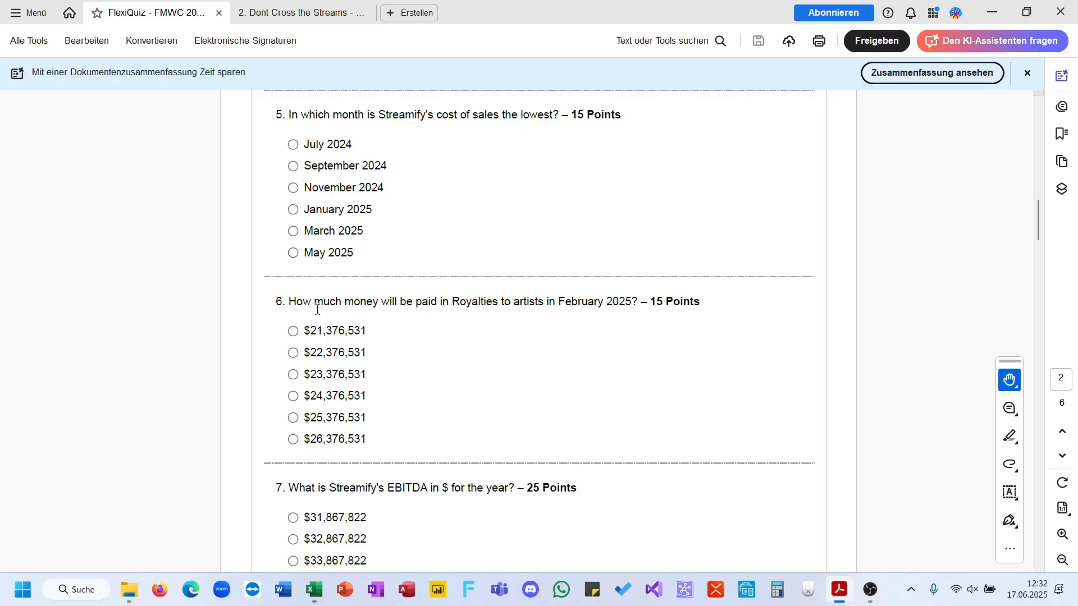
pyautogui.click(279, 17)
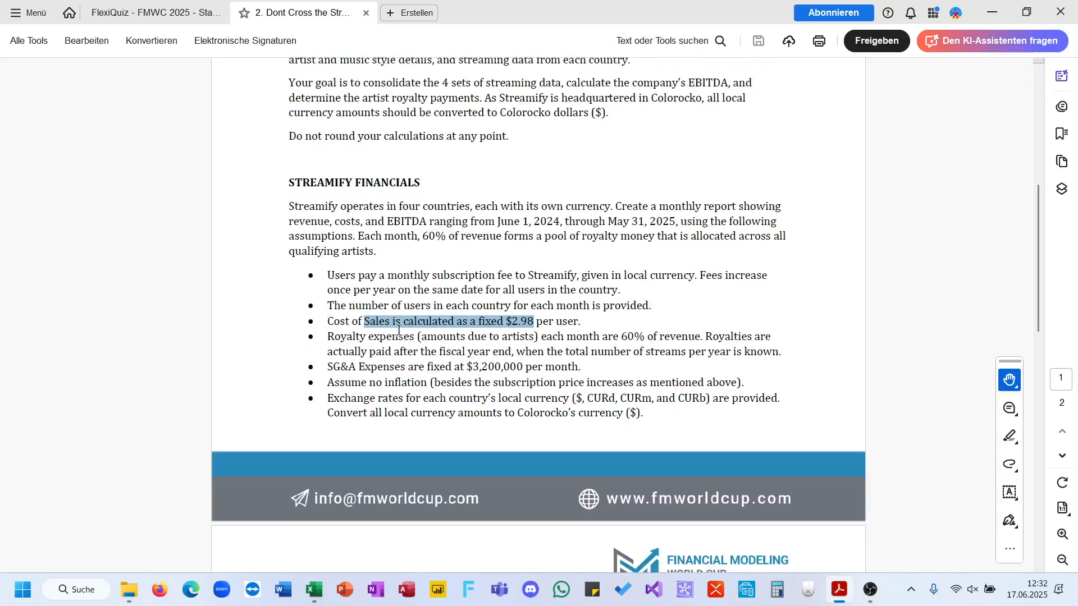
pyautogui.tripleClick(414, 351)
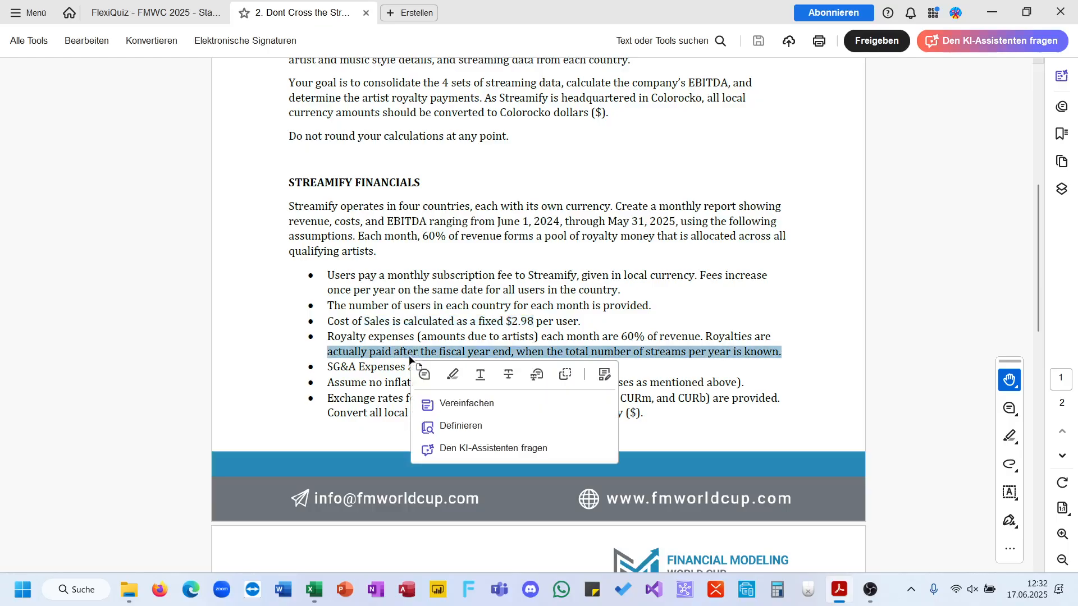
pyautogui.click(444, 351)
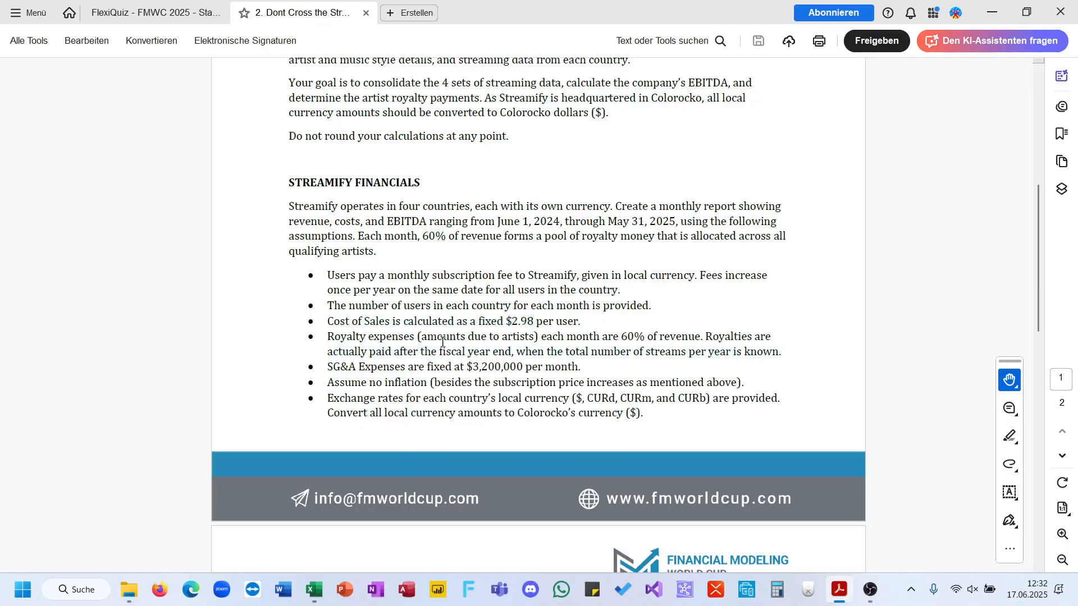
pyautogui.doubleClick(443, 342)
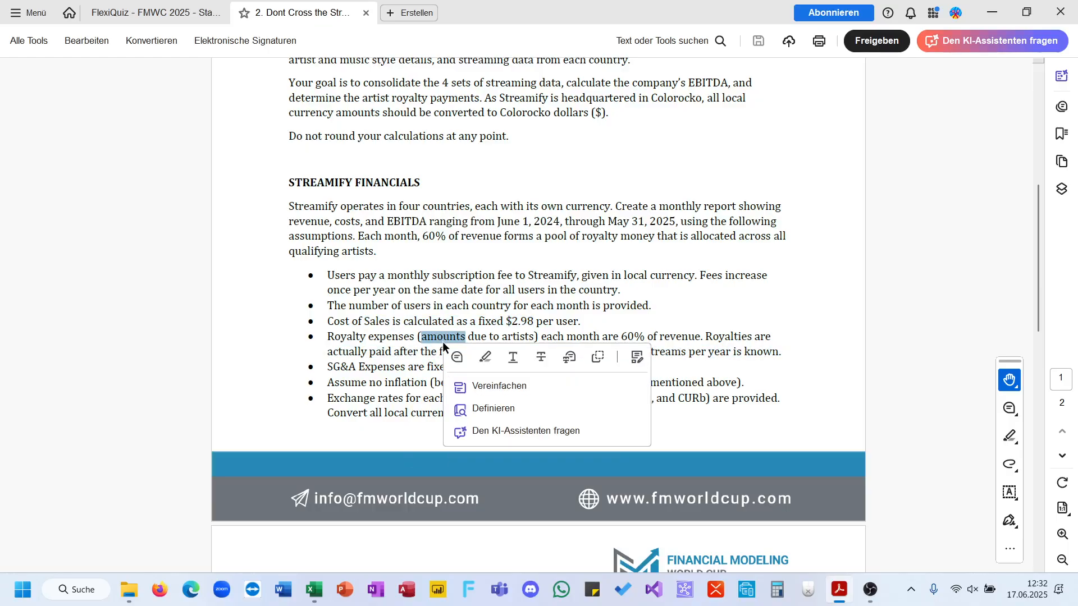
# In F26 of the workbook's Price sheet, calculate the royalties as 60% of revenue with =F25:R25*0,6.
pyautogui.click(993, 11)
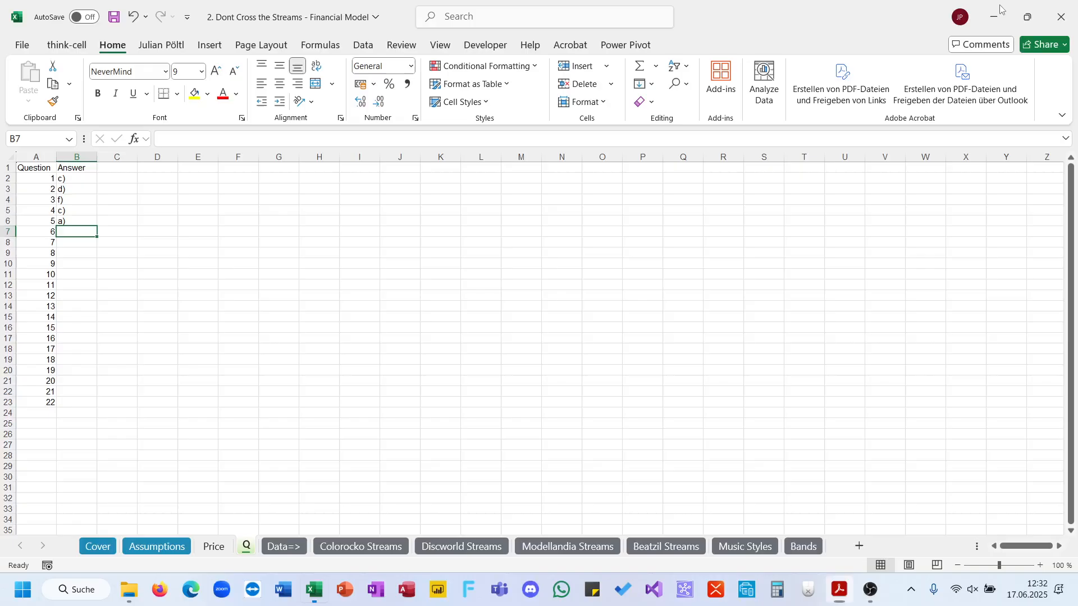
pyautogui.click(183, 549)
pyautogui.click(203, 553)
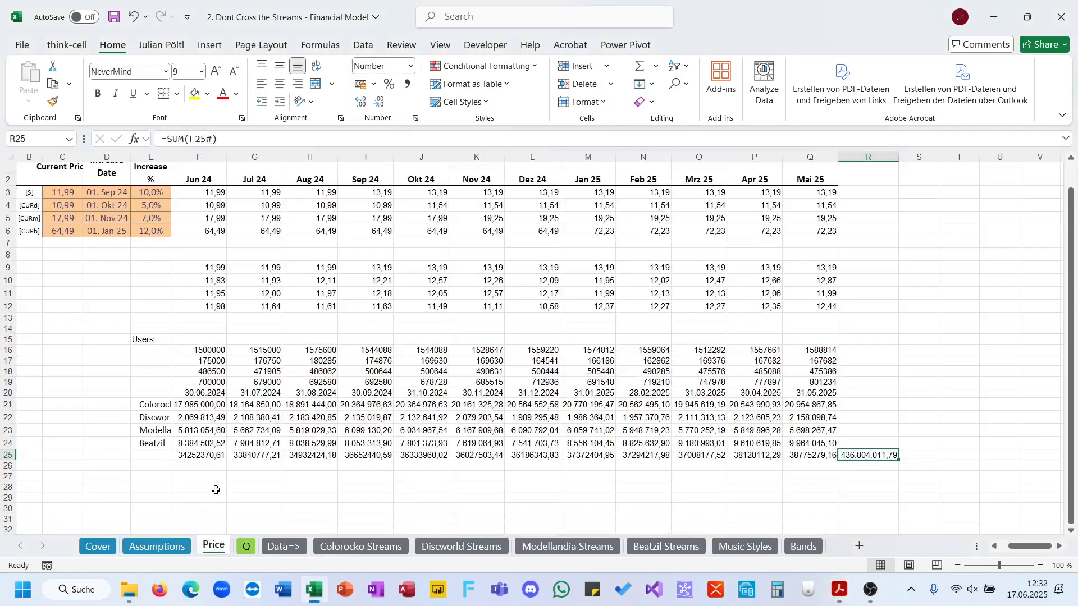
pyautogui.click(203, 463)
pyautogui.write('=')
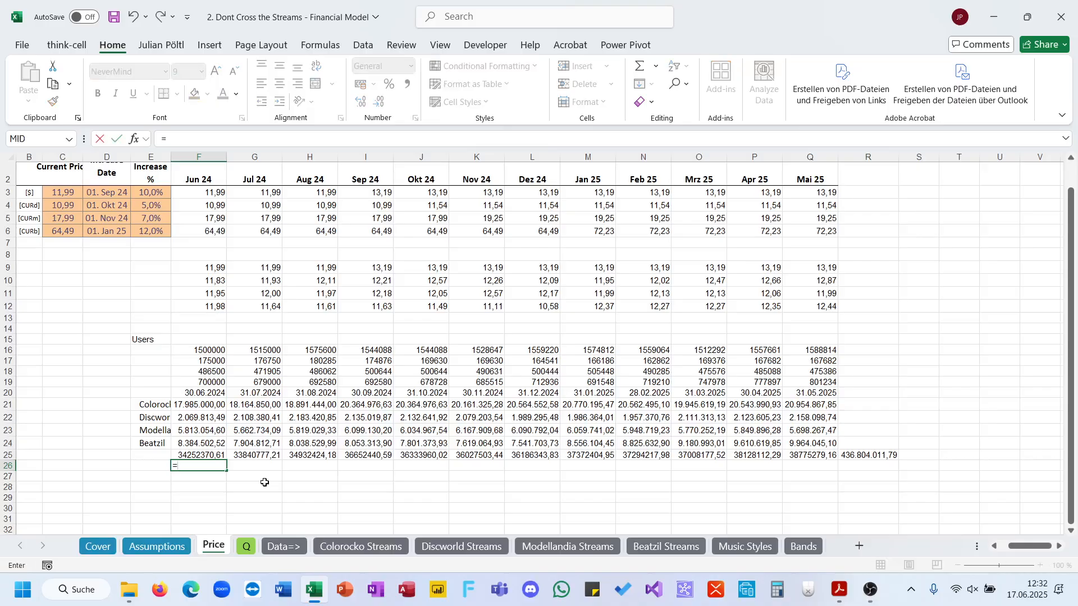
pyautogui.press('Up')
pyautogui.hotkey('ctrl', 'shift', 'Right')
pyautogui.hotkey('shift', 'Left')
pyautogui.hotkey('shift', 'Right')
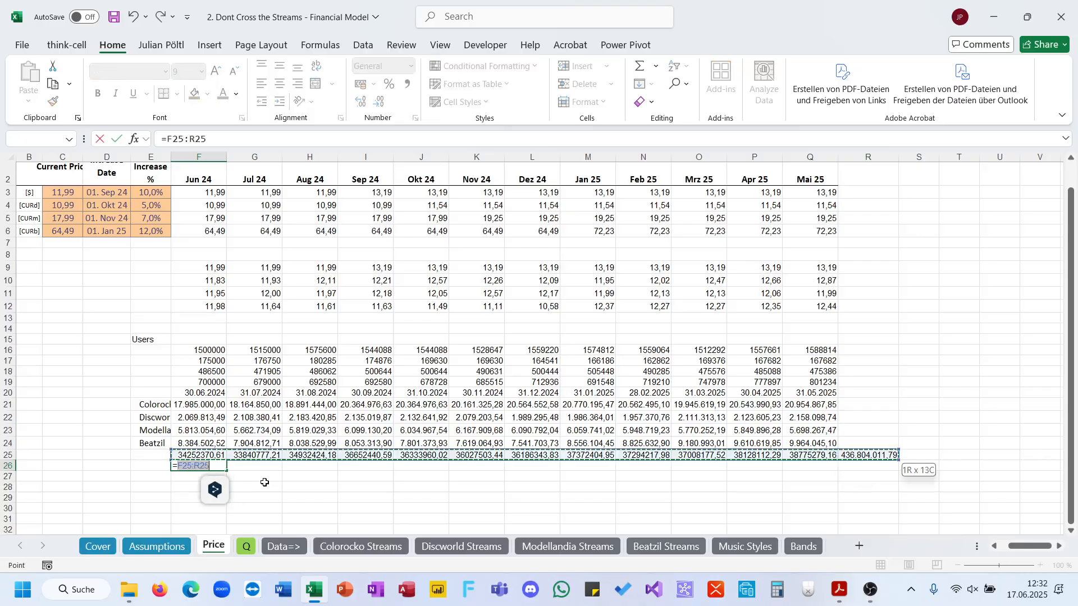
pyautogui.write('*1')
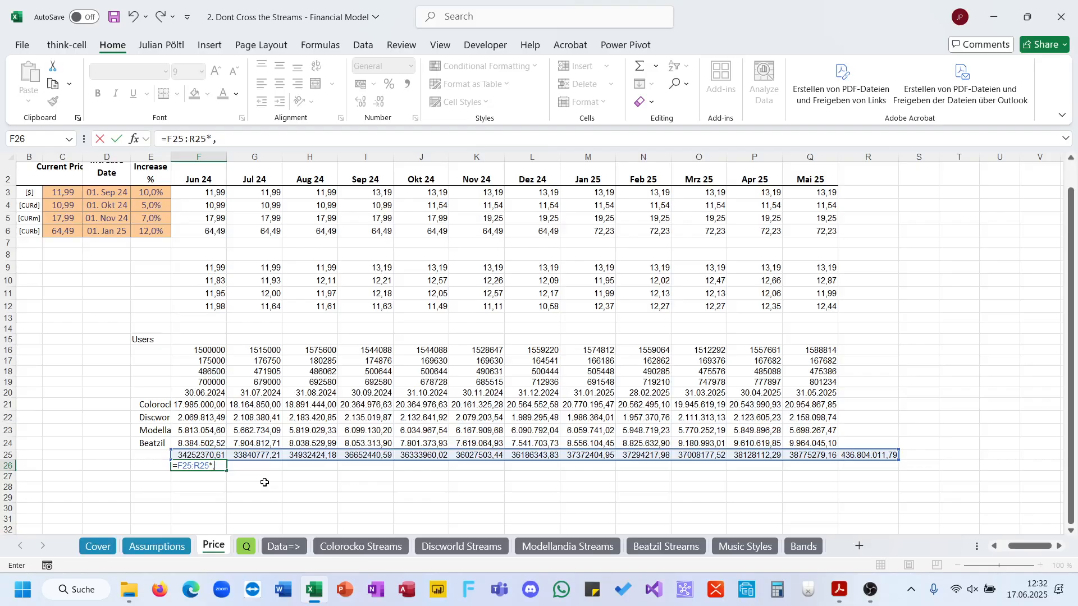
pyautogui.write('6')
pyautogui.hotkey('ctrl', 'Return')
pyautogui.hotkey('ctrl', 'shift', 'Right')
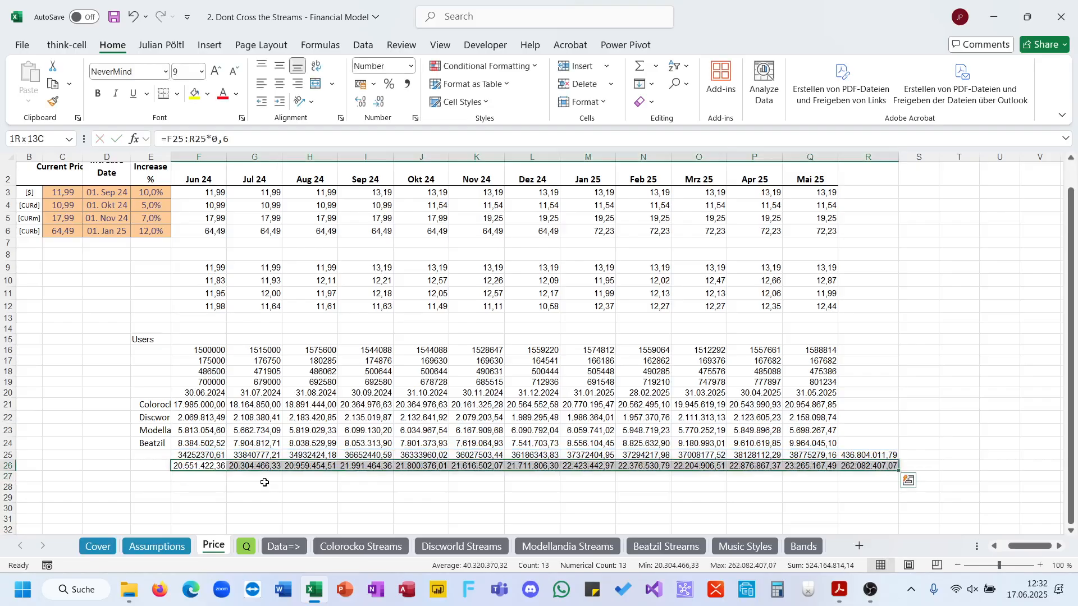
# Label the royalty row "Roy Pay" in E26.
pyautogui.click(153, 466)
pyautogui.write('Ro')
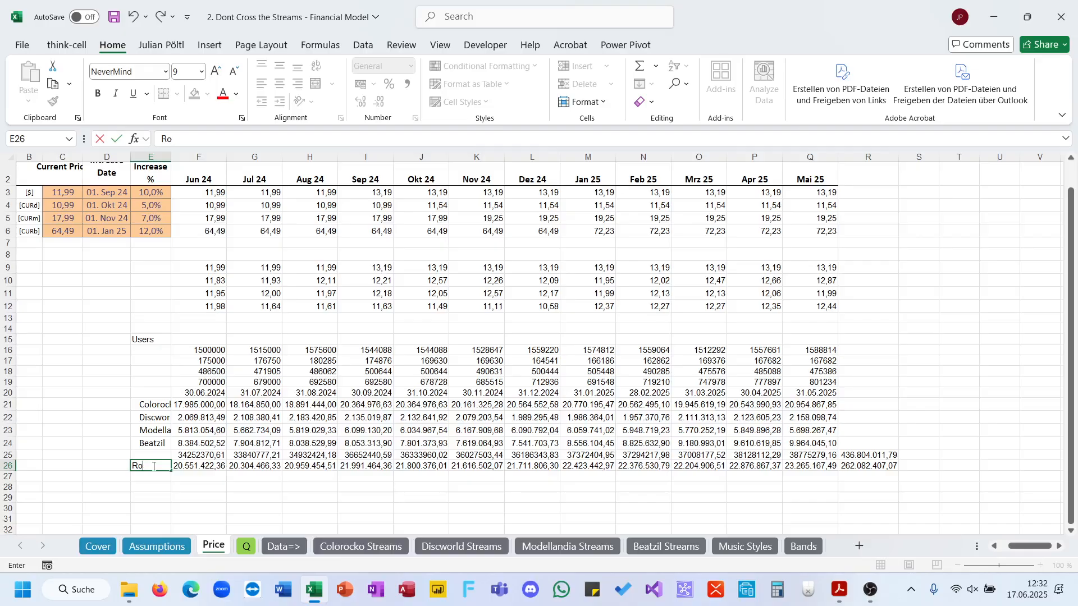
pyautogui.write('w Pay')
pyautogui.press('Return')
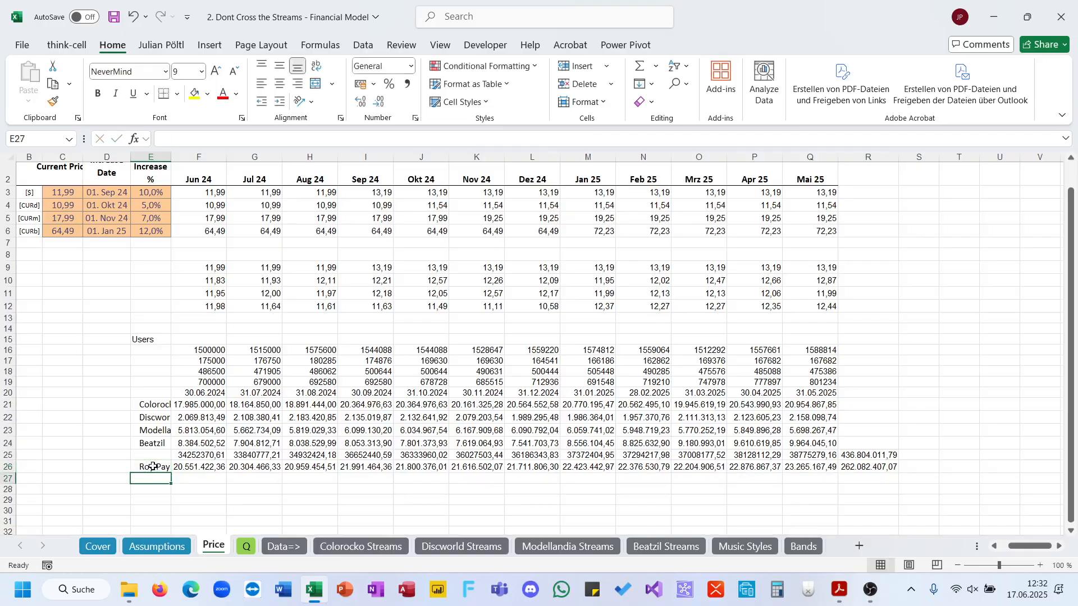
# Compare the February 2025 royalty payment in N26 with question 6's options in the quiz PDF and record answer b) in B7 of the Q sheet.
pyautogui.click(841, 590)
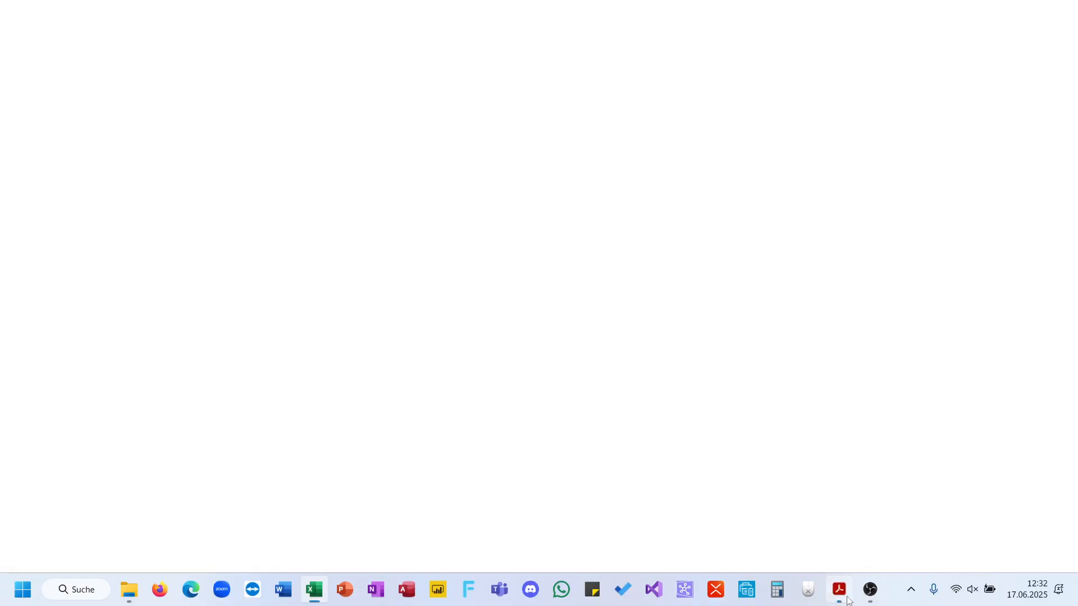
pyautogui.click(178, 17)
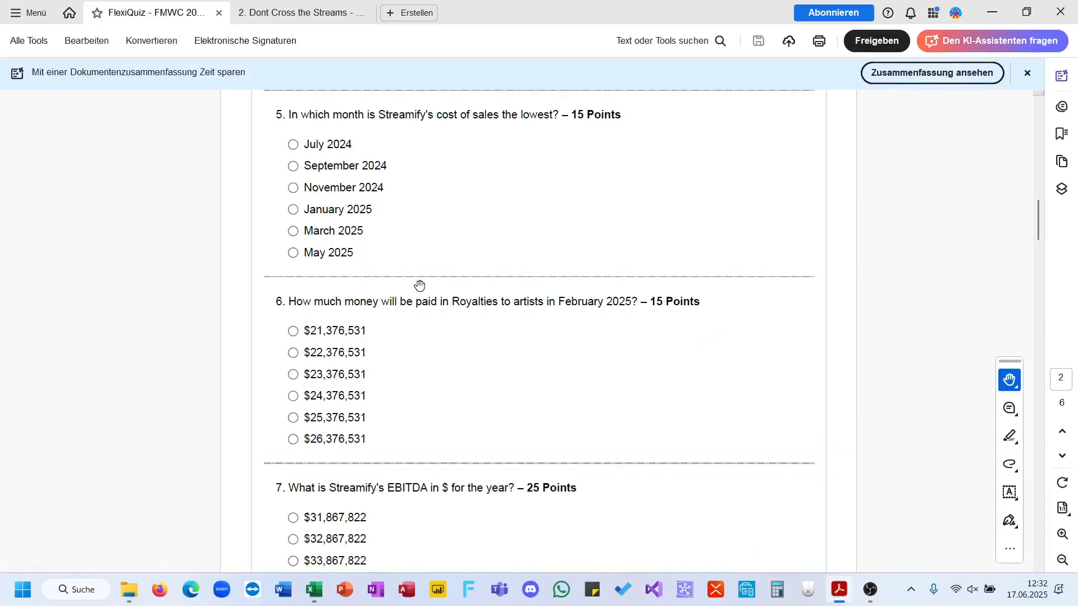
pyautogui.click(989, 13)
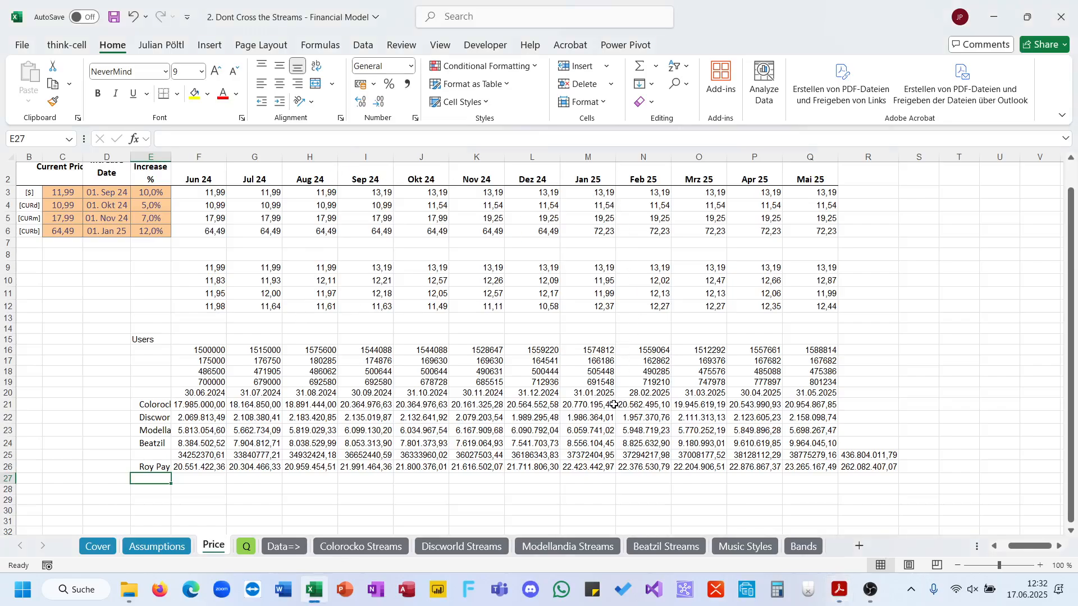
pyautogui.click(647, 466)
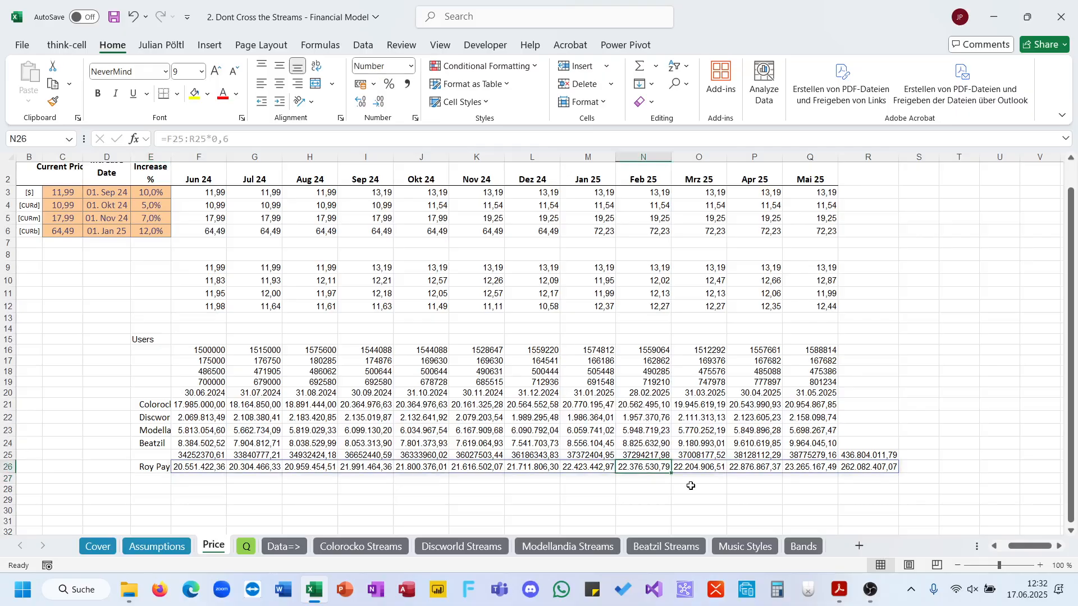
pyautogui.click(839, 590)
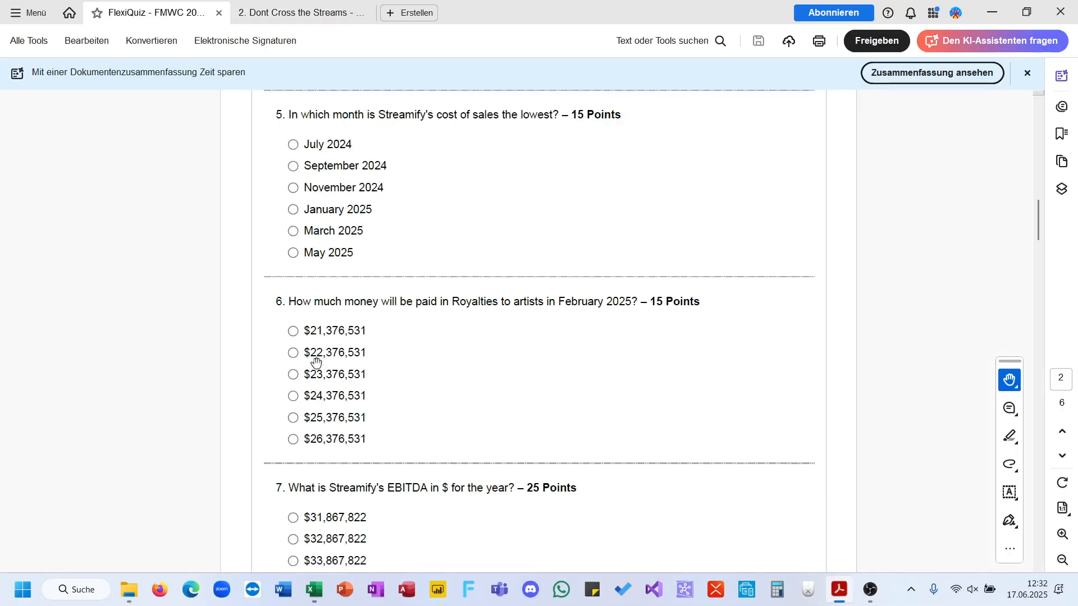
pyautogui.click(313, 590)
pyautogui.click(246, 546)
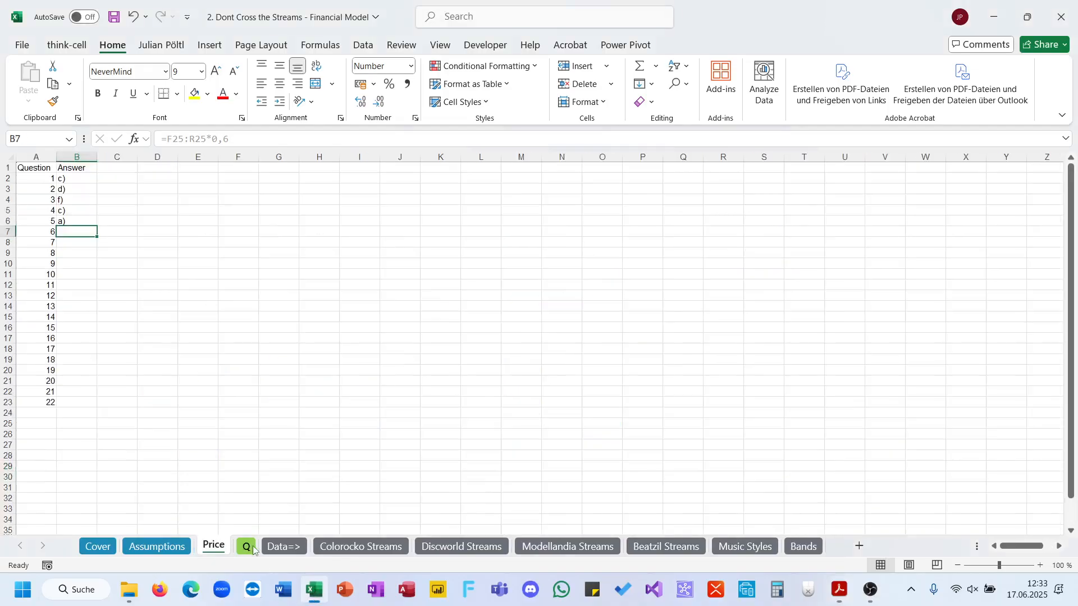
pyautogui.press('F2')
pyautogui.write('b)')
pyautogui.press('Return')
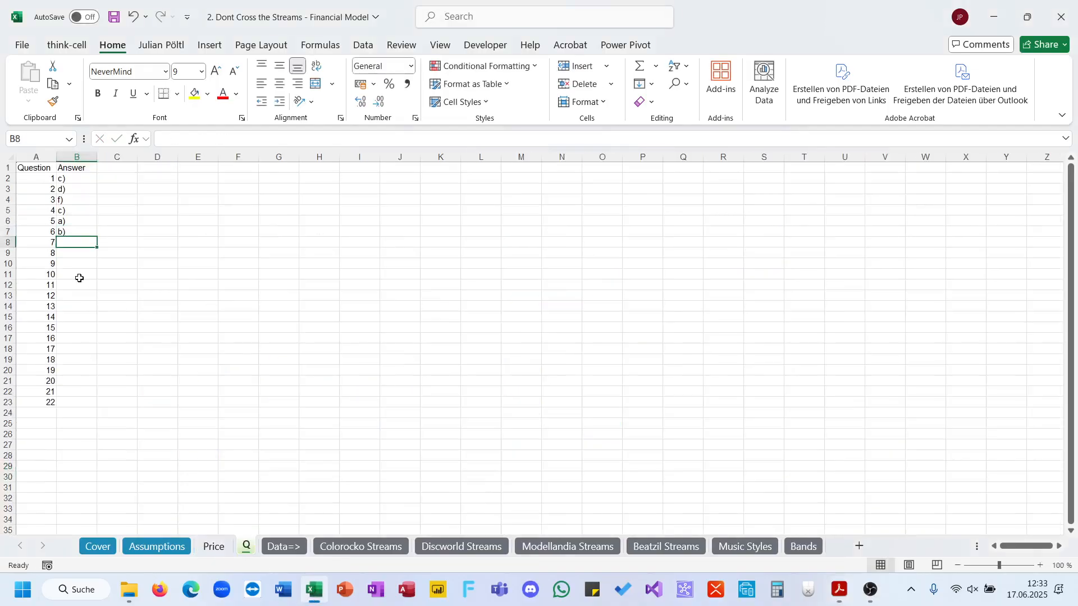
# Read question 7 about the yearly EBITDA in the quiz PDF and return to the workbook.
pyautogui.click(841, 596)
pyautogui.scroll(-3, 488, 345)
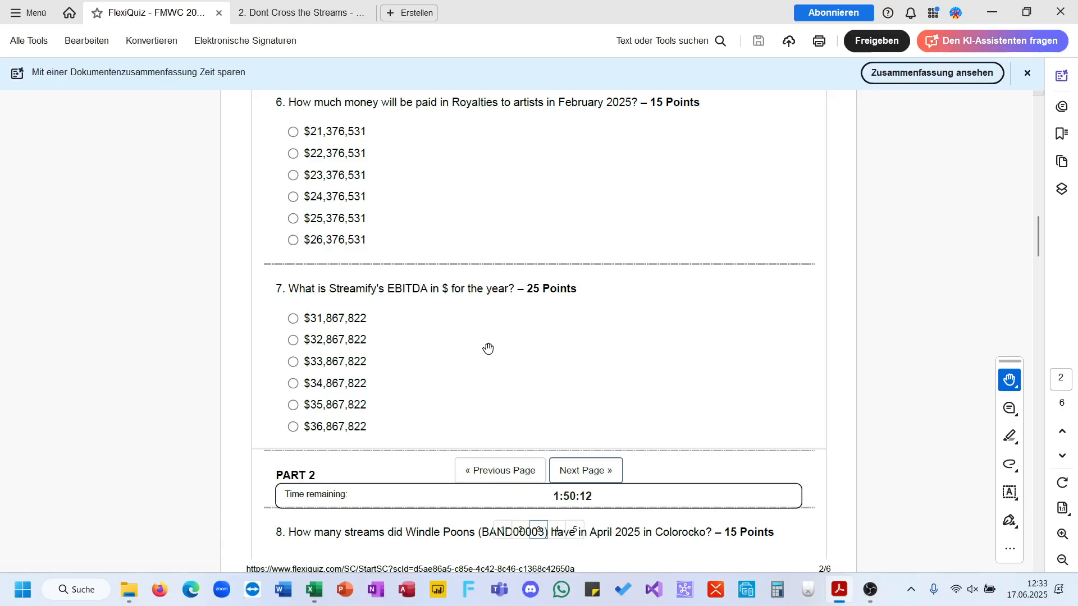
pyautogui.click(992, 14)
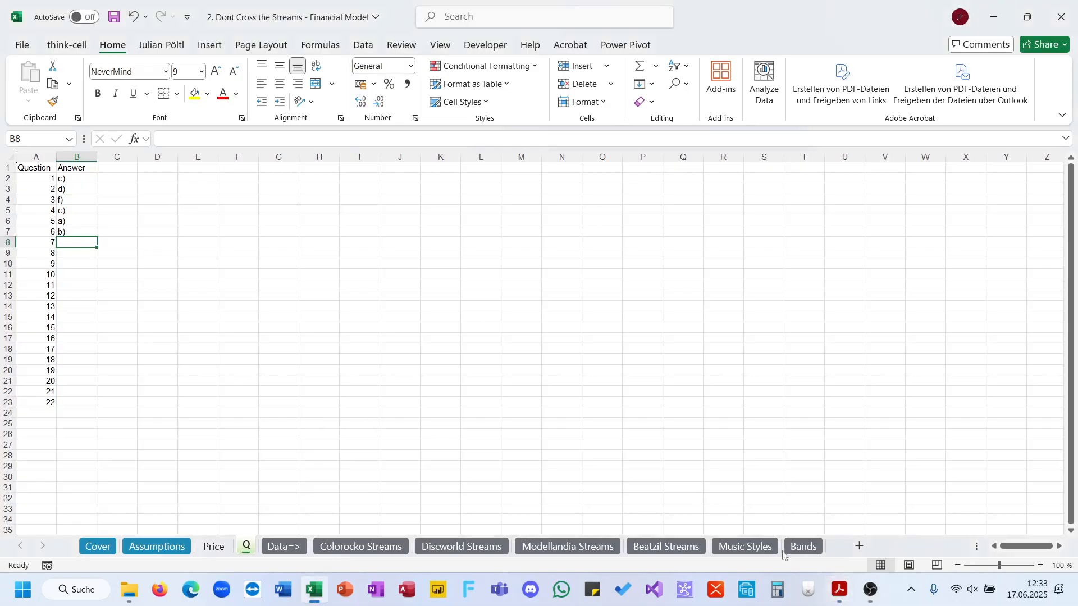
# Review the Streamify Financials assumptions on cost of sales, royalties and SG&A in the case PDF and return to the workbook.
pyautogui.click(832, 590)
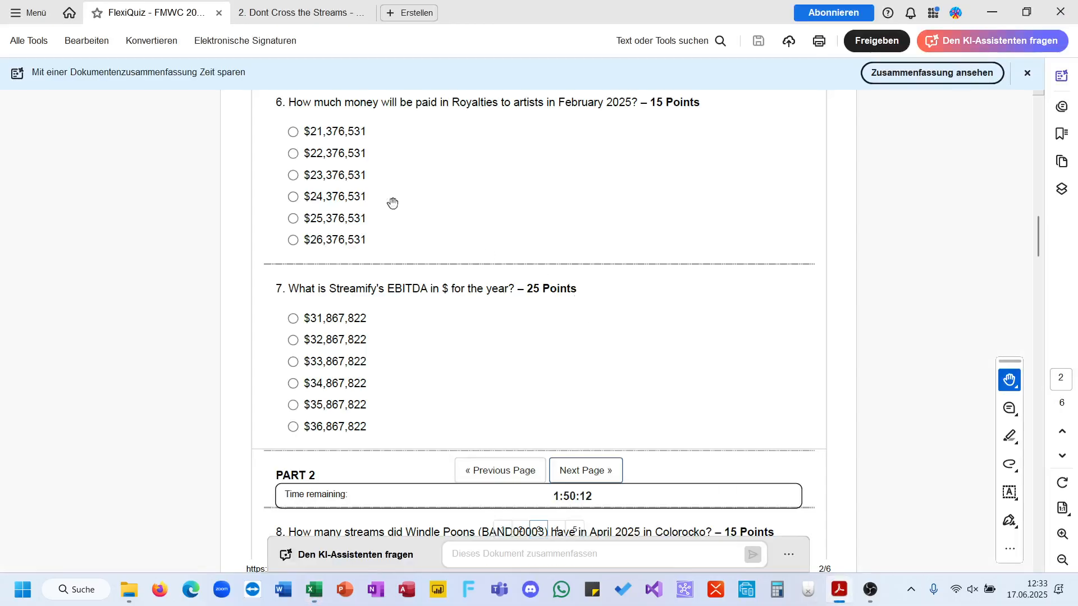
pyautogui.click(282, 17)
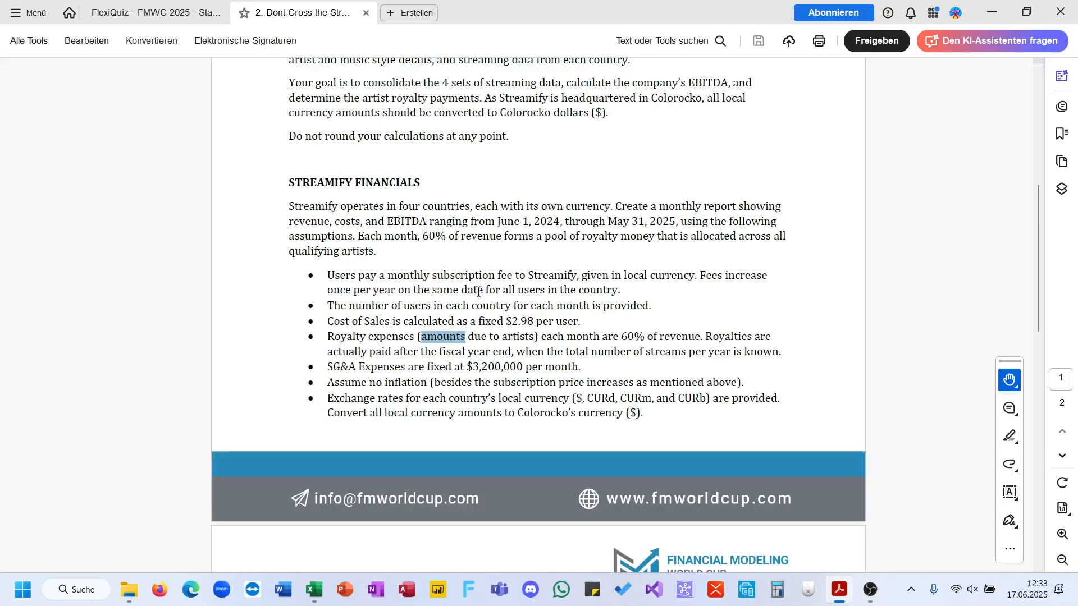
pyautogui.click(994, 12)
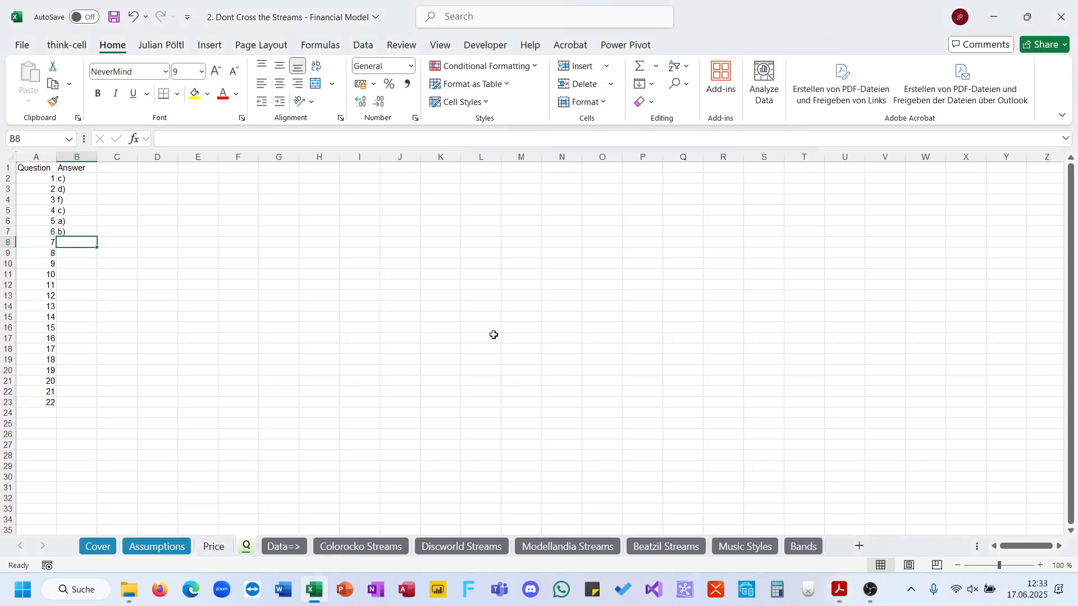
# Add a new sheet named EBITDA after the Q sheet and look back at the Price sheet's totals.
pyautogui.click(859, 546)
pyautogui.doubleClick(275, 545)
pyautogui.write('EBITDA')
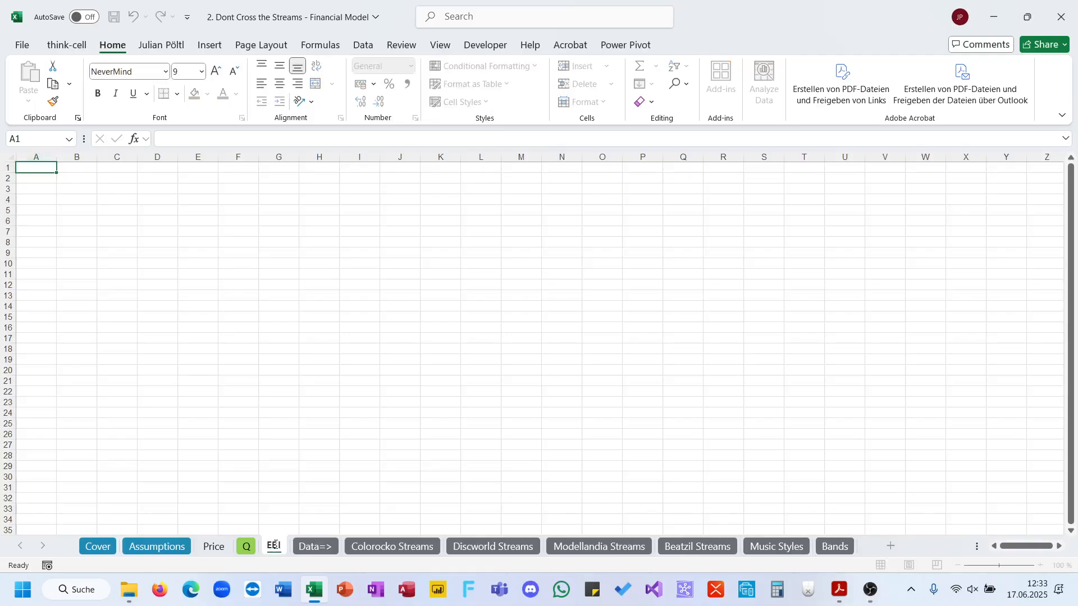
pyautogui.press('Return')
pyautogui.hotkey('ctrl', 'pageup')
pyautogui.hotkey('ctrl', 'pageup')
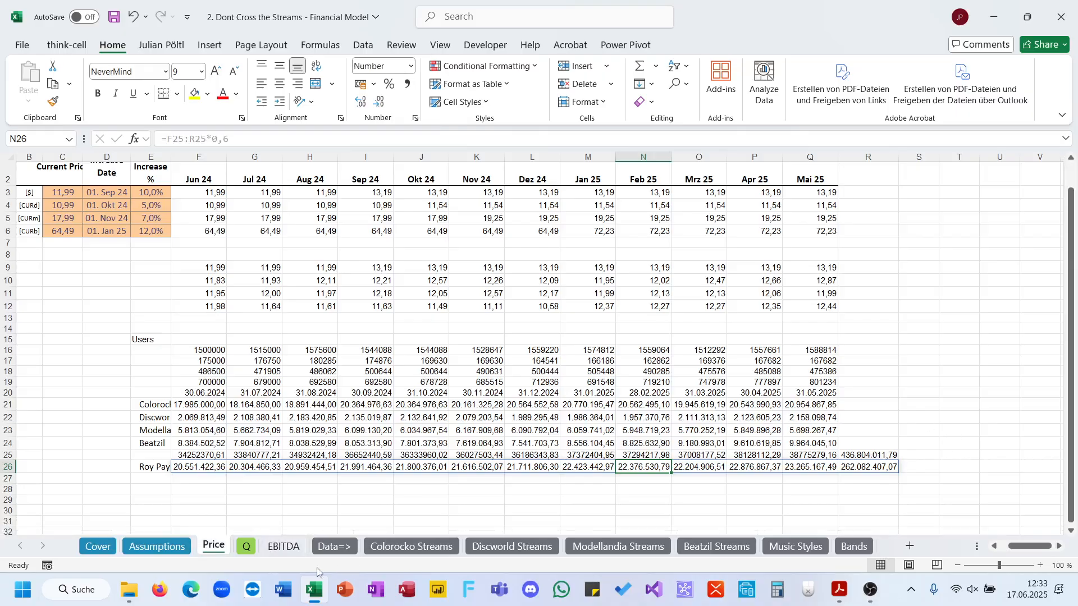
# On the EBITDA sheet, label A2 "Rev" and link B2 to the yearly revenue total in R25 of the Price sheet.
pyautogui.click(279, 553)
pyautogui.click(45, 177)
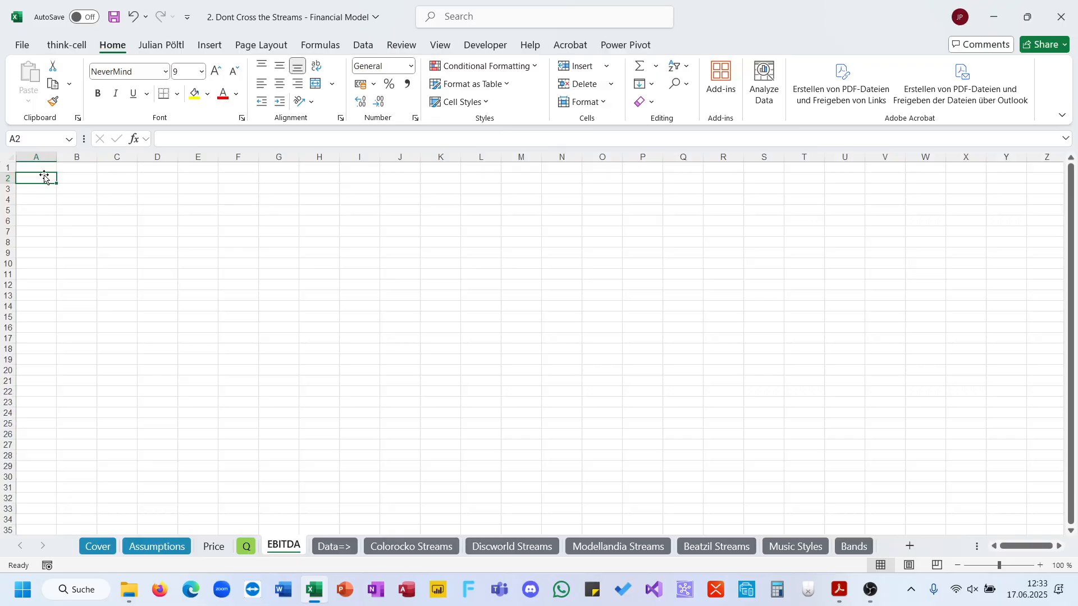
pyautogui.write('Rev')
pyautogui.press('Tab')
pyautogui.write('=')
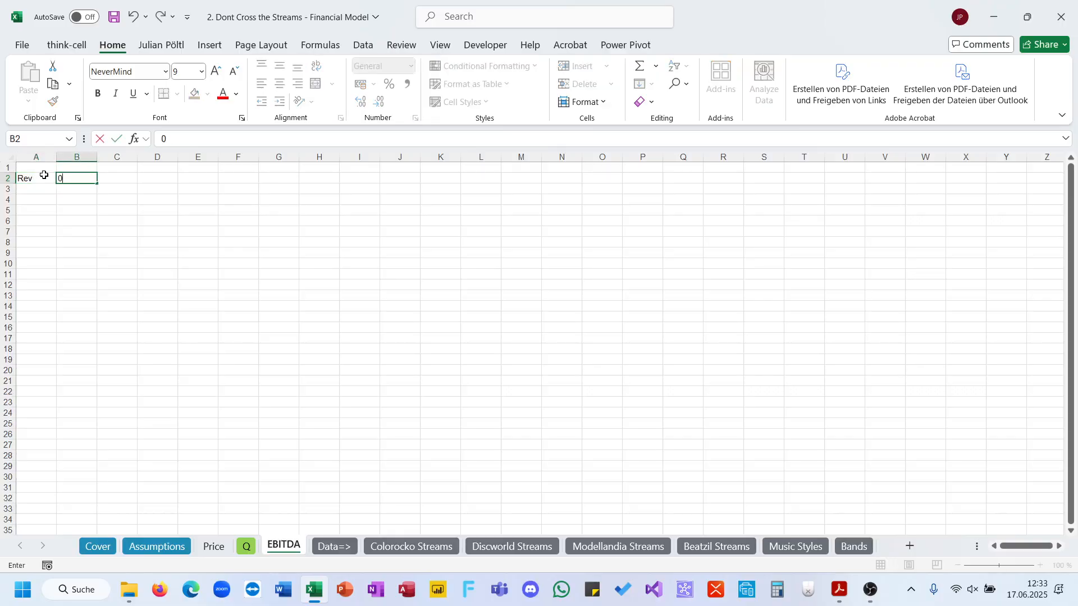
pyautogui.click(214, 547)
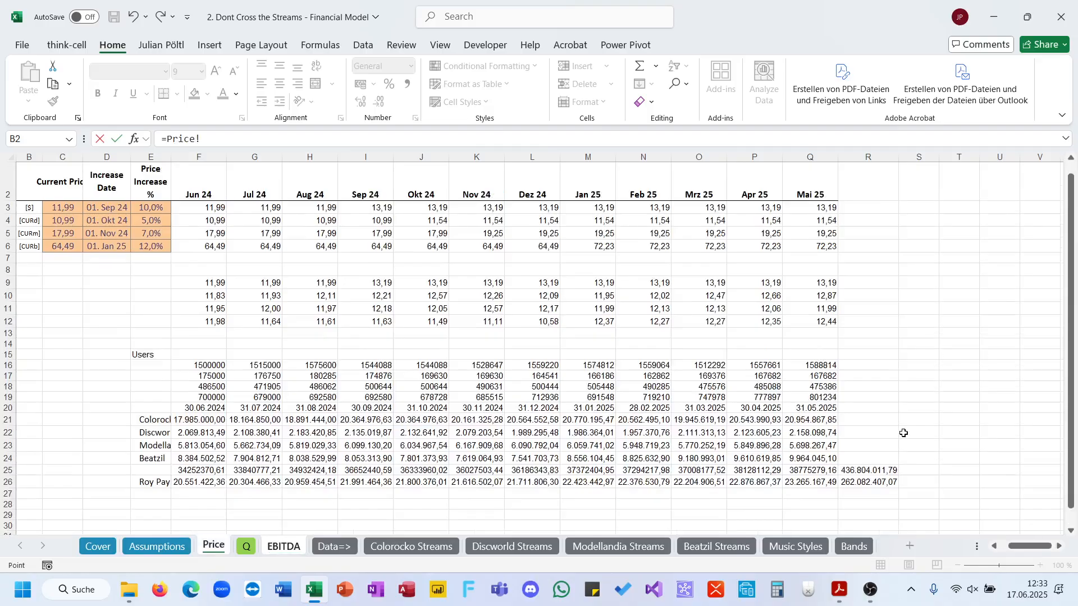
pyautogui.click(884, 469)
pyautogui.press('Return')
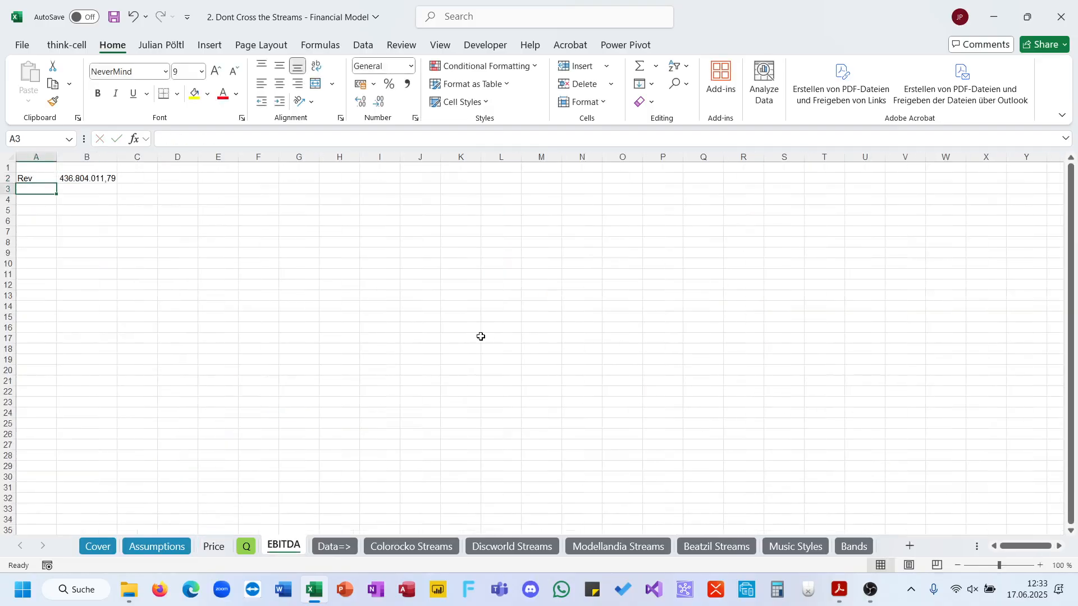
# Label A3 "Roy" and link B3 to the yearly royalty total in R26 of the Price sheet.
pyautogui.write('Rev')
pyautogui.press('Tab')
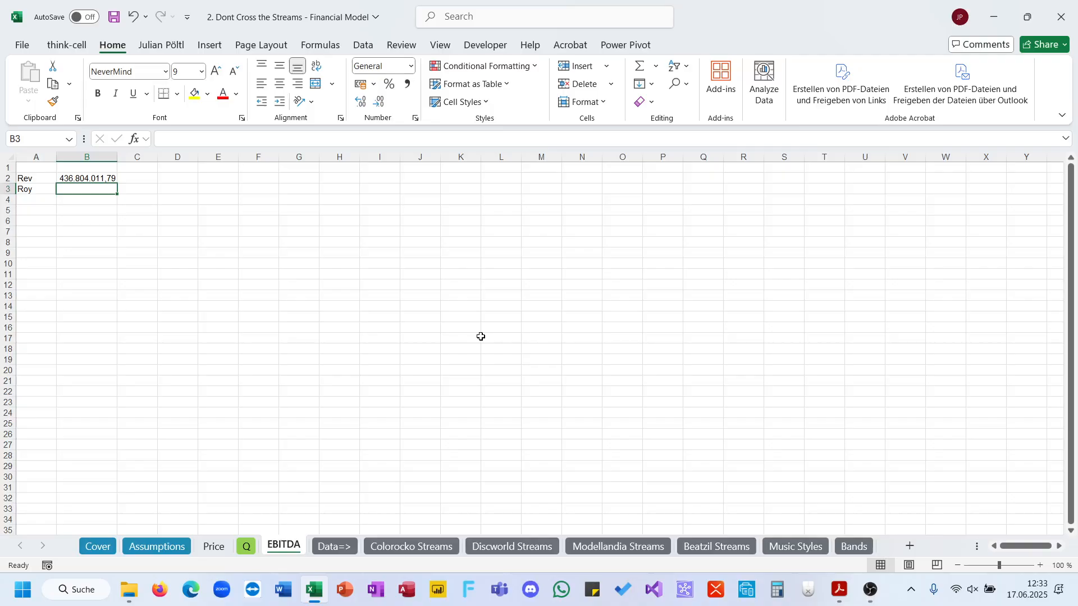
pyautogui.write('=')
pyautogui.click(214, 546)
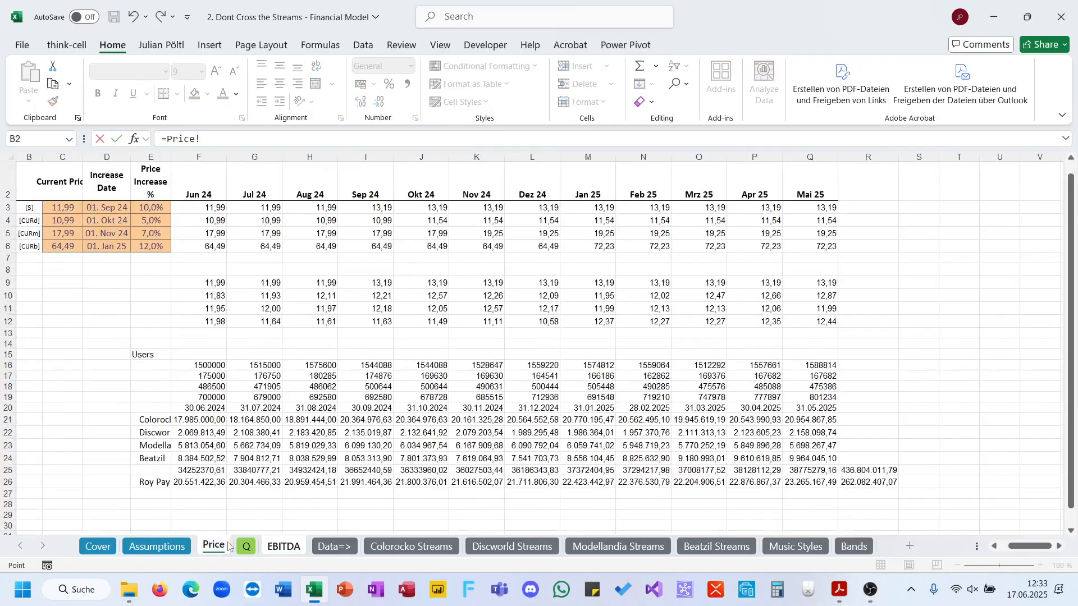
pyautogui.click(848, 483)
pyautogui.press('Return')
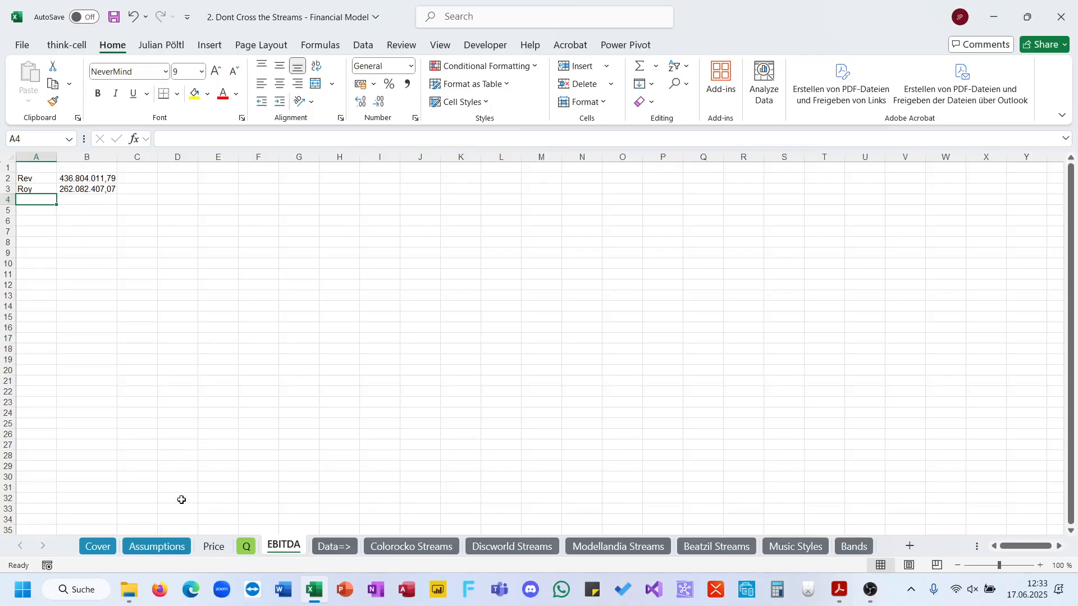
# Label A4 "COGS" and calculate the yearly cost of sales in B4 with =SUM(Assumptions!D22#)*Assumptions!D24.
pyautogui.write('COGS')
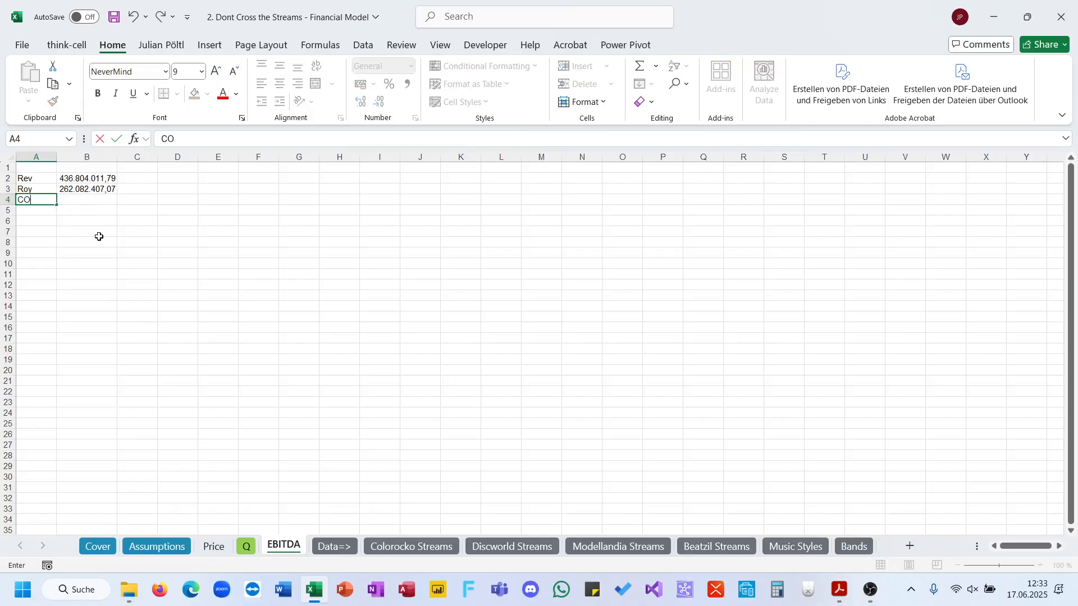
pyautogui.press('Tab')
pyautogui.write('=')
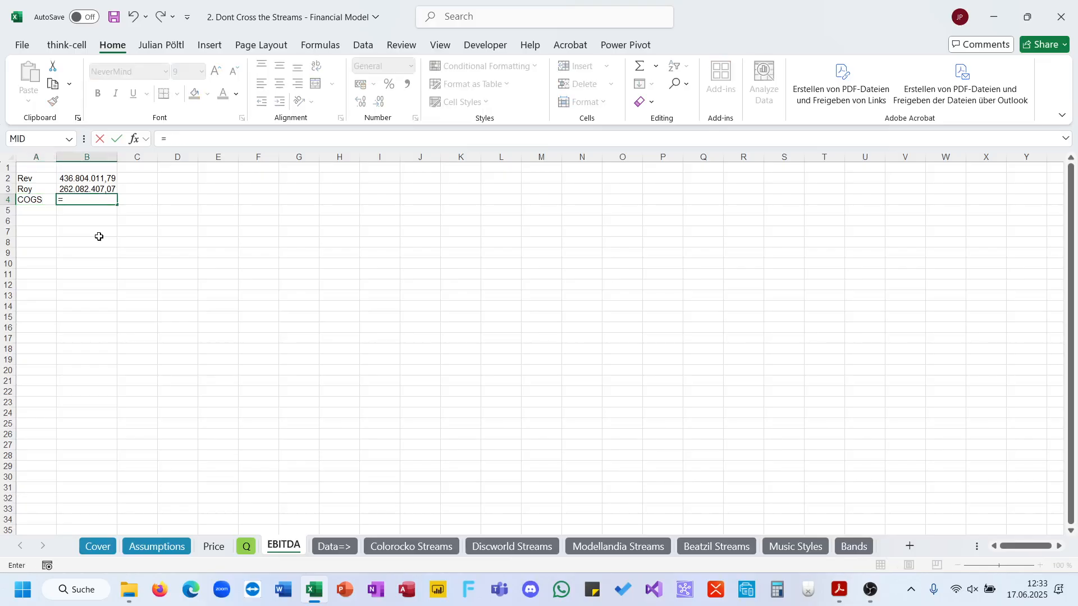
pyautogui.click(214, 546)
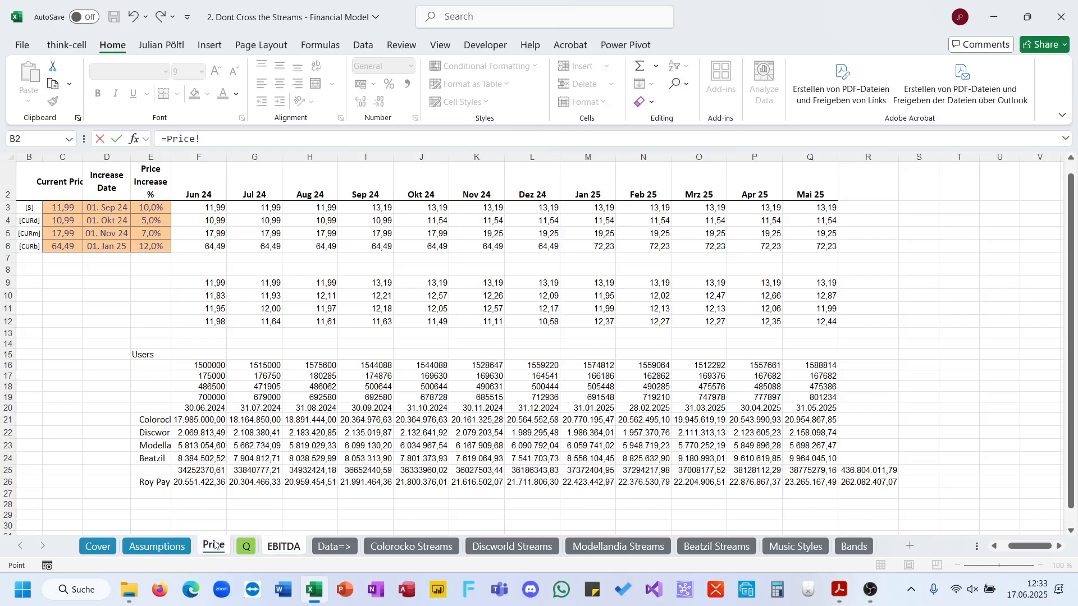
pyautogui.click(246, 546)
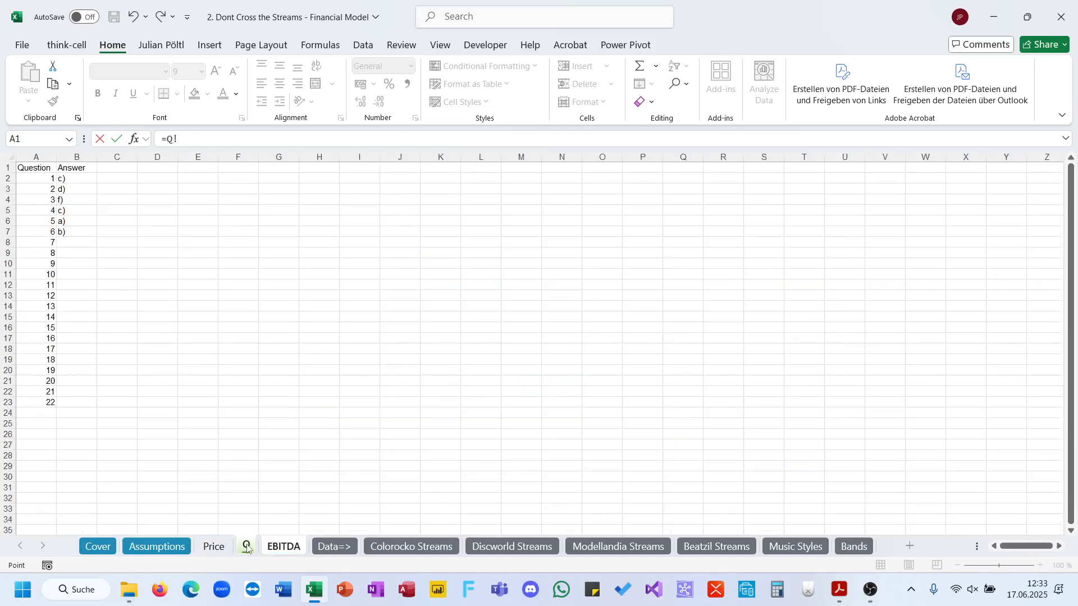
pyautogui.click(170, 547)
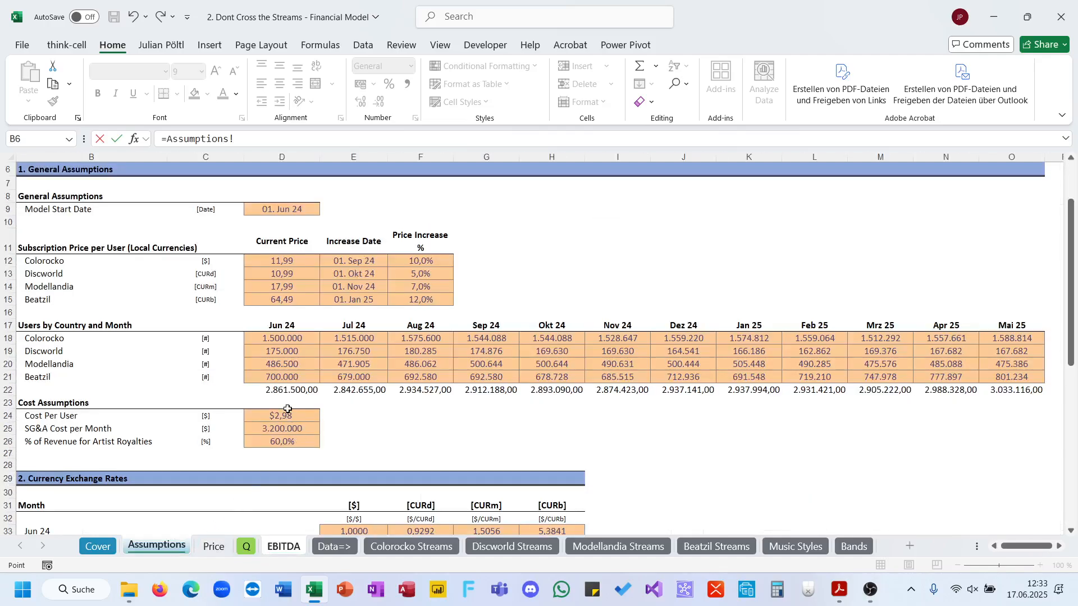
pyautogui.press('BackSpace')
pyautogui.press('BackSpace')
pyautogui.press('BackSpace')
pyautogui.press('BackSpace')
pyautogui.press('BackSpace')
pyautogui.press('BackSpace')
pyautogui.press('BackSpace')
pyautogui.press('BackSpace')
pyautogui.press('BackSpace')
pyautogui.press('BackSpace')
pyautogui.press('BackSpace')
pyautogui.press('BackSpace')
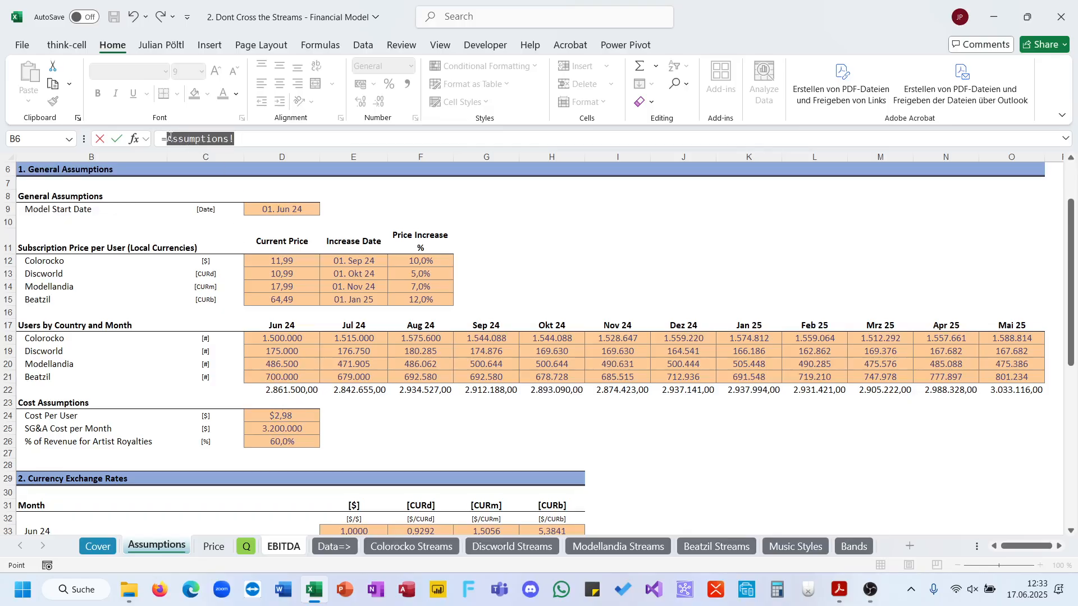
pyautogui.write('SUM(')
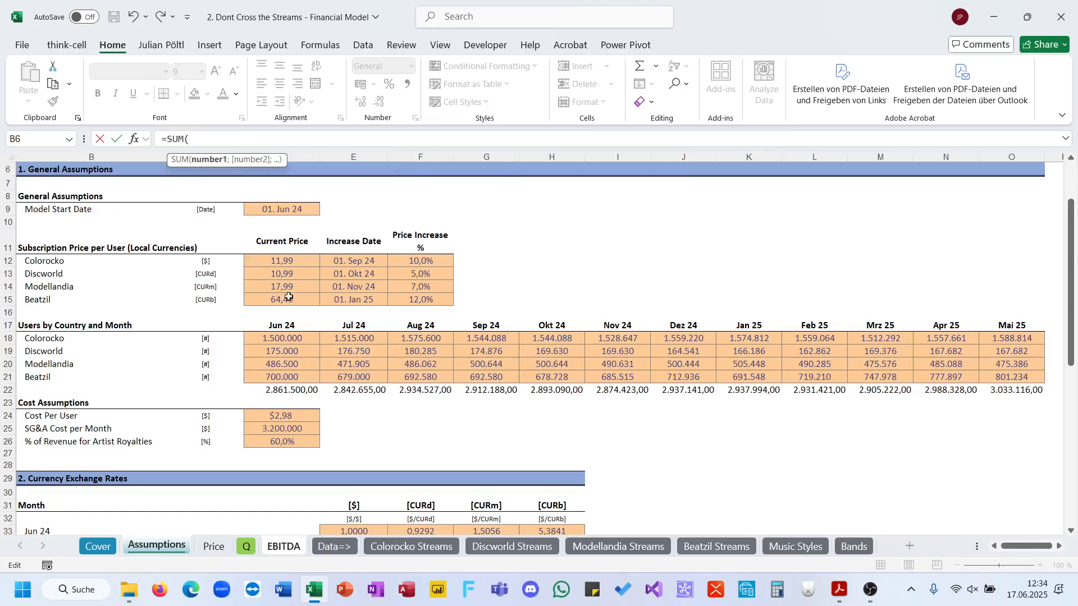
pyautogui.click(283, 391)
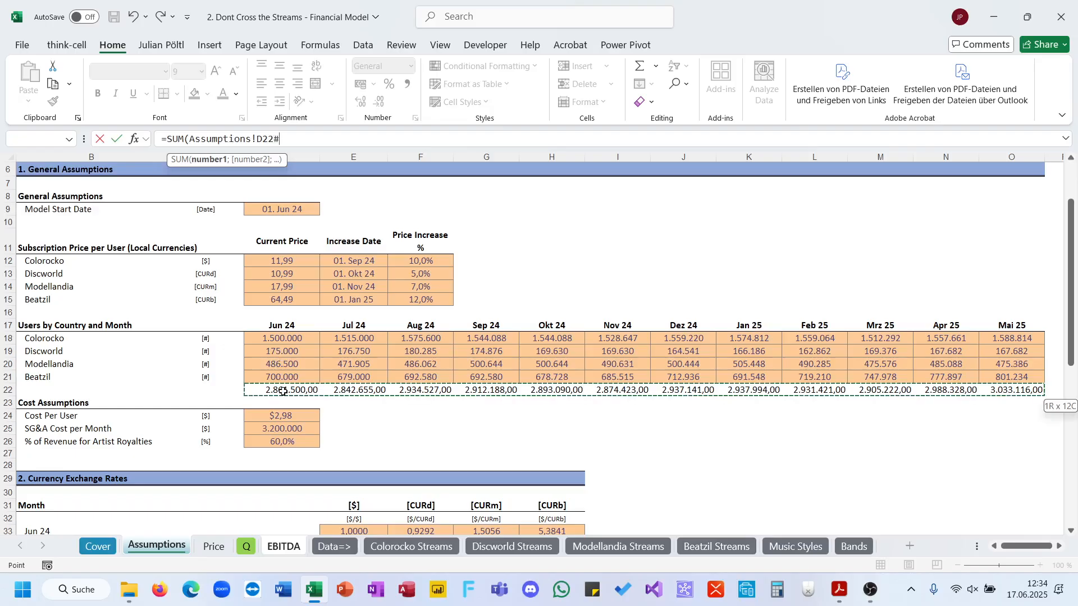
pyautogui.write(')')
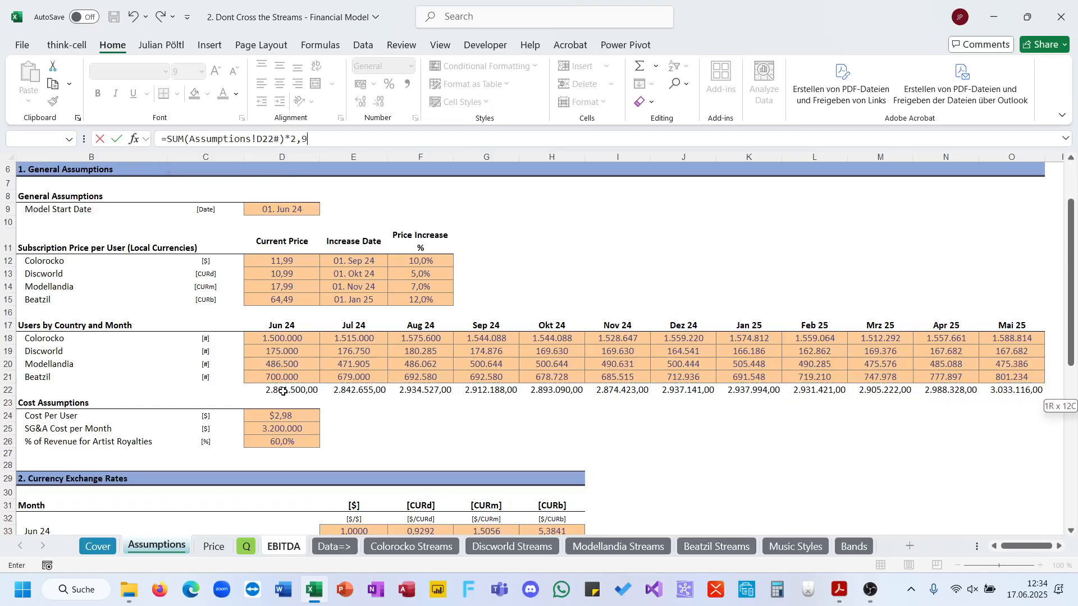
pyautogui.write('*')
pyautogui.scroll(-1, 283, 393)
pyautogui.click(280, 401)
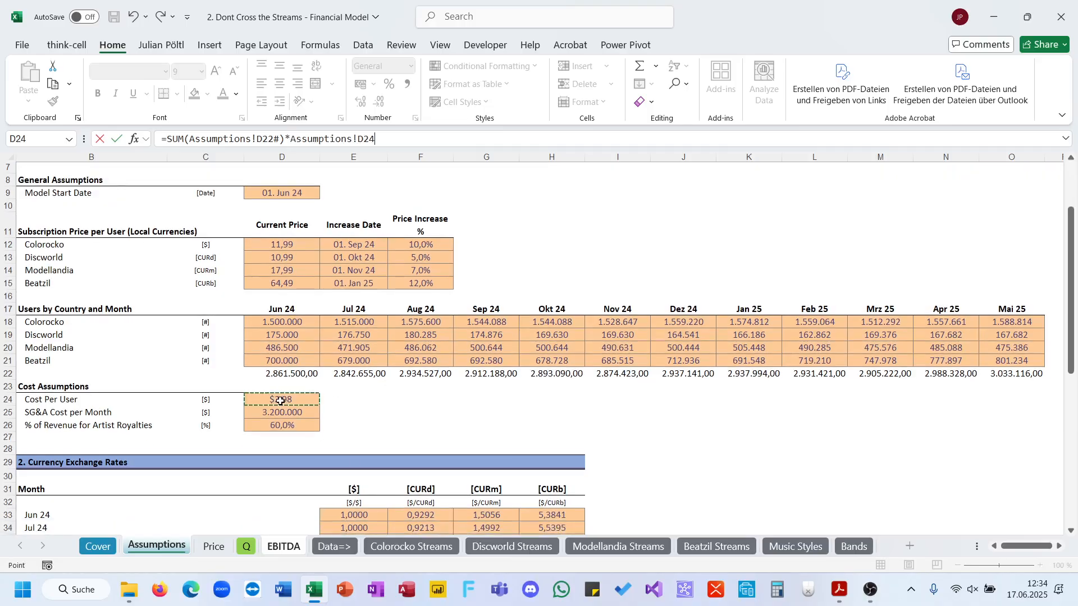
pyautogui.press('Return')
# Format the COGS amount in B4 as a number with thousands separators and two decimals.
pyautogui.press('Right')
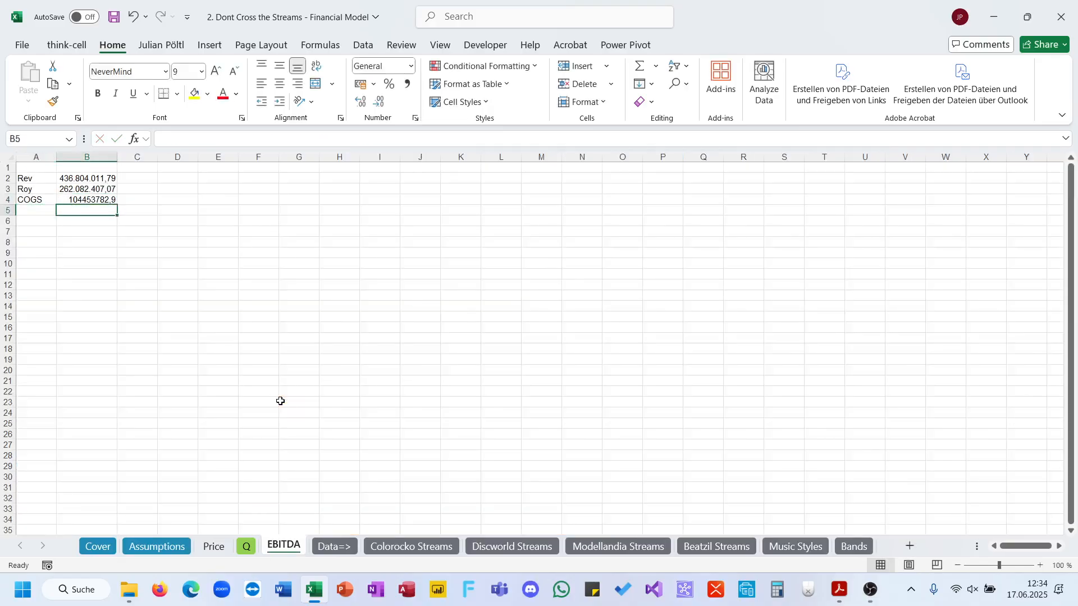
pyautogui.press('Up')
pyautogui.hotkey('ctrl', 'shift', '1')
# Label A5 "Fixed Costs" and calculate B5 with =Assumptions!D25*12, formatted with thousands separators and two decimals.
pyautogui.press('Down')
pyautogui.press('Left')
pyautogui.write('Fix')
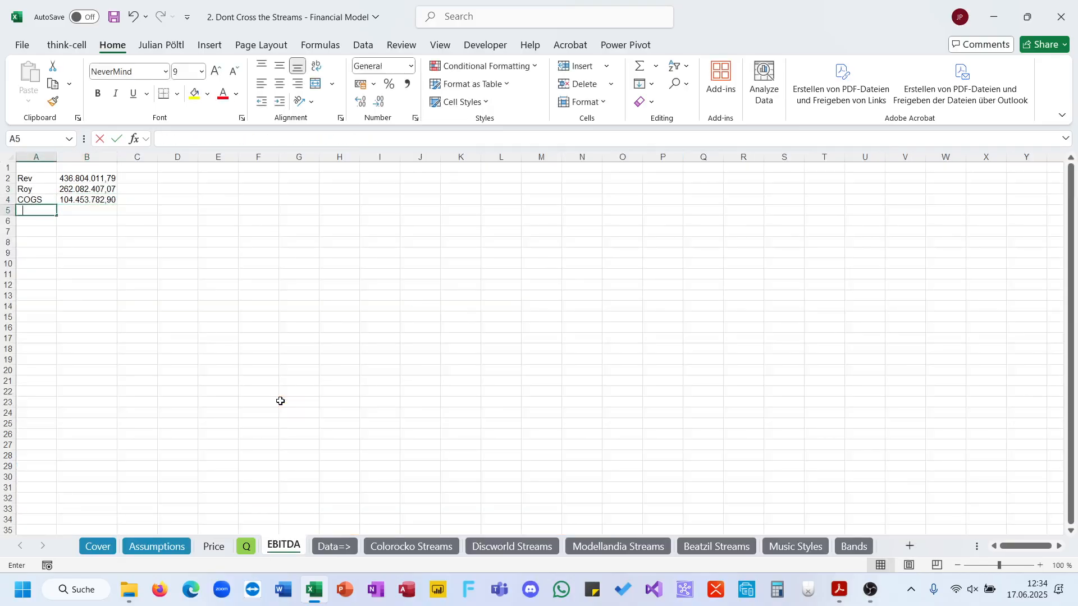
pyautogui.write('ed Costs')
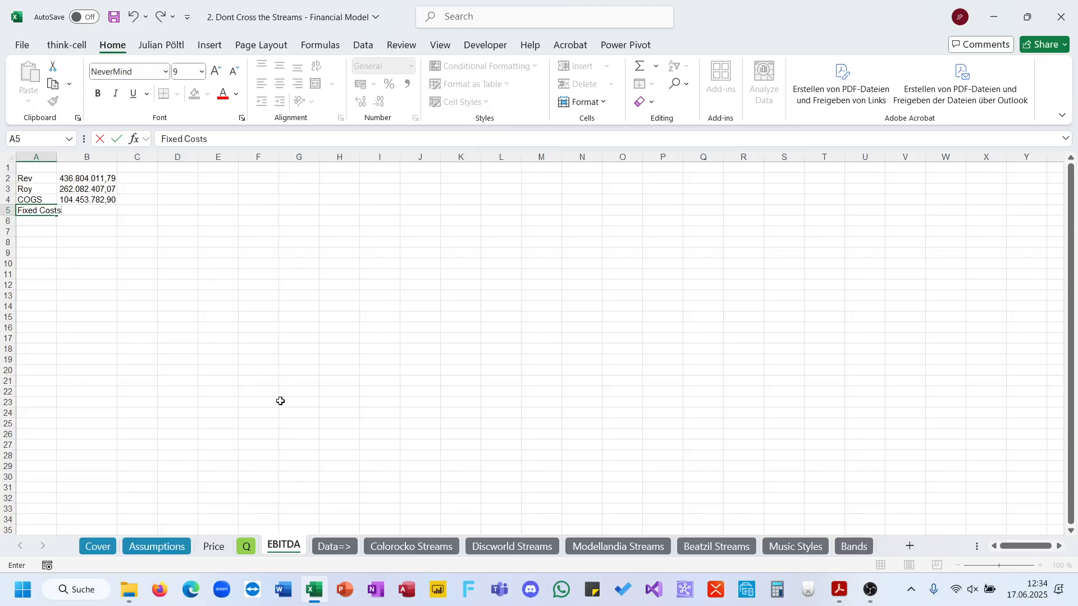
pyautogui.press('Tab')
pyautogui.write('=')
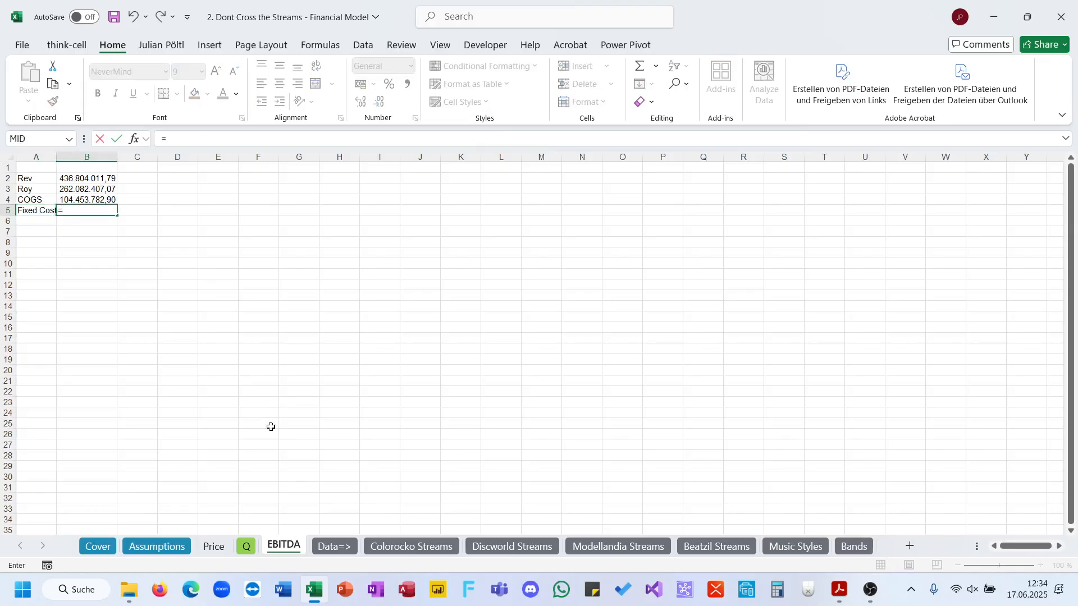
pyautogui.click(219, 546)
pyautogui.click(159, 545)
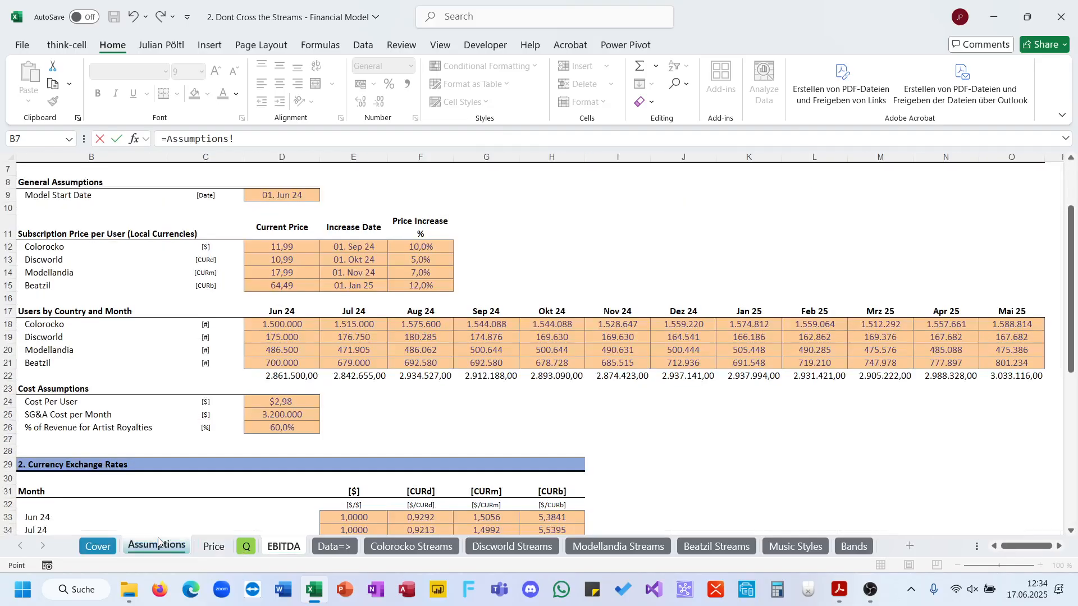
pyautogui.click(285, 416)
pyautogui.write('*')
pyautogui.press('Return')
pyautogui.press('Up')
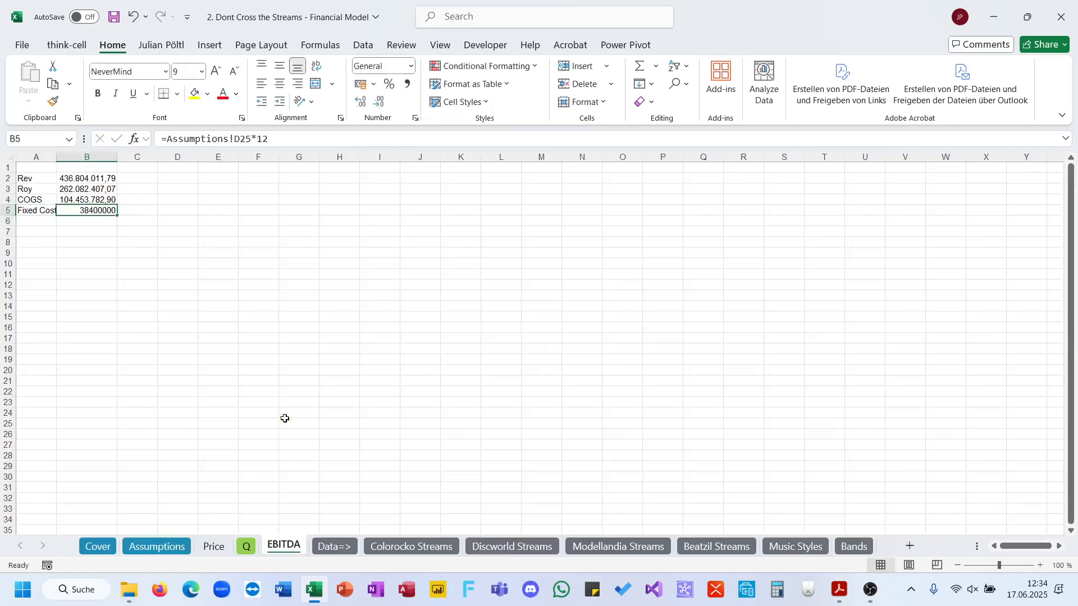
pyautogui.hotkey('ctrl', 'shift', '1')
# Label A6 "EBITDA" and calculate the yearly EBITDA in B6 with =B2-SUM(B3:B5).
pyautogui.doubleClick(47, 220)
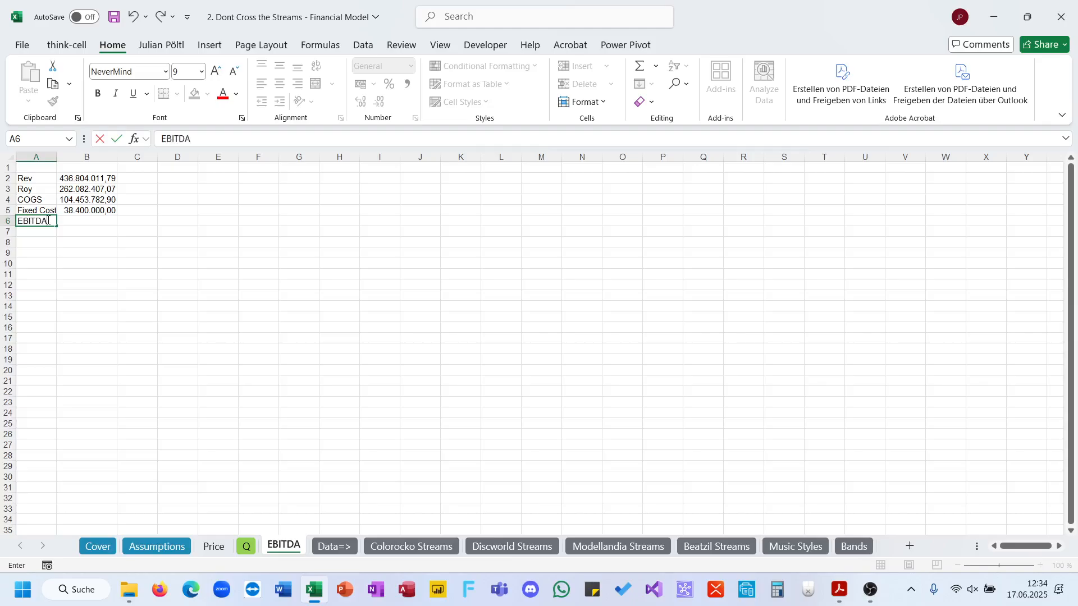
pyautogui.press('Tab')
pyautogui.write('=')
pyautogui.press('Up')
pyautogui.press('Up')
pyautogui.press('Up')
pyautogui.press('Up')
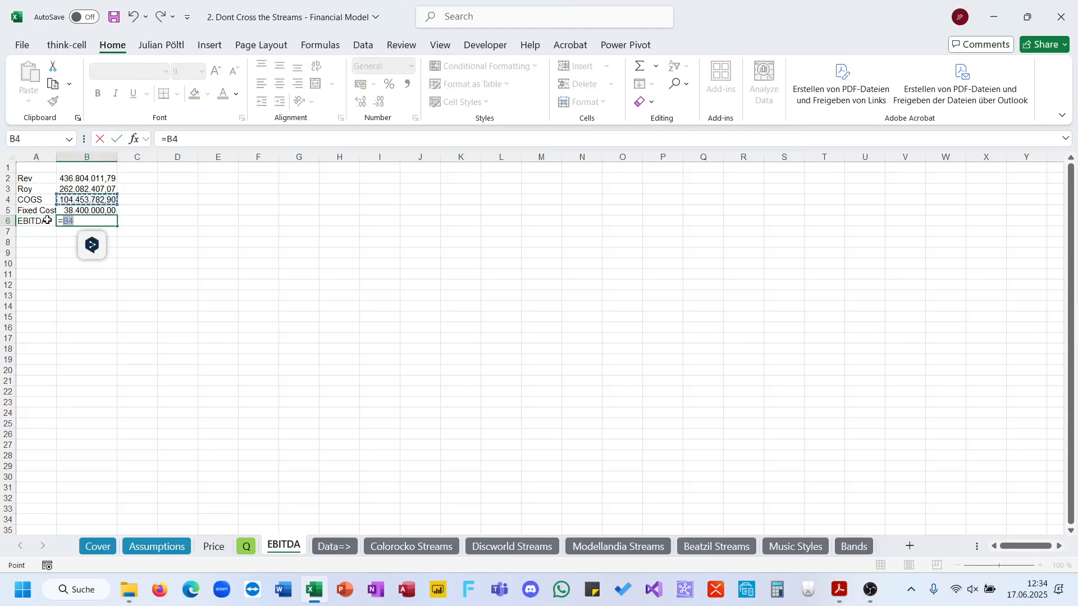
pyautogui.write('-sum(')
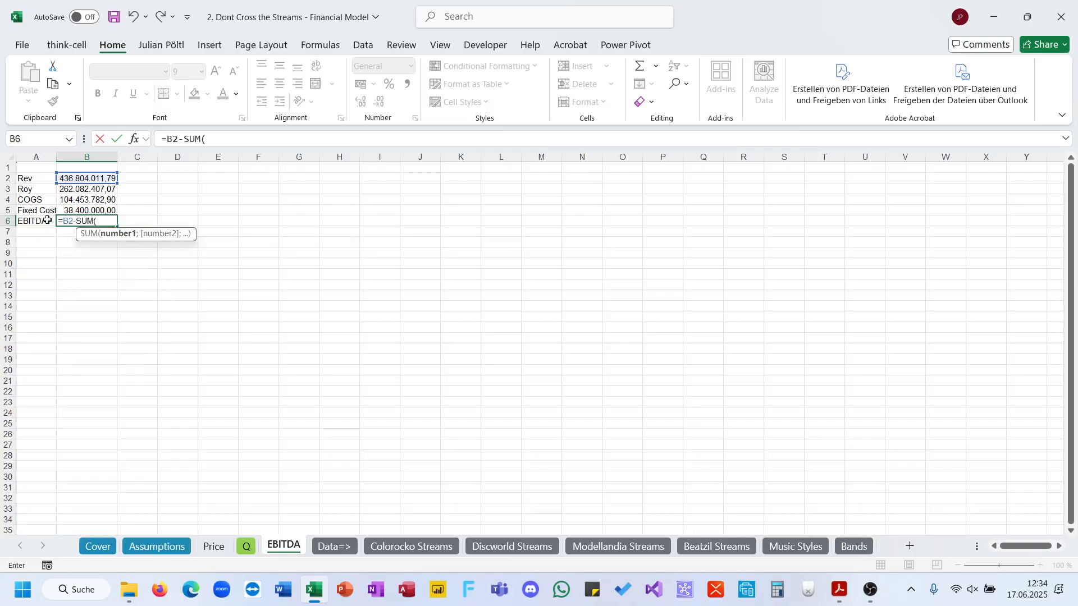
pyautogui.press('Up')
pyautogui.press('Up')
pyautogui.press('Up')
pyautogui.hotkey('shift', 'Down')
pyautogui.hotkey('shift', 'Down')
pyautogui.press('Return')
pyautogui.press('Return')
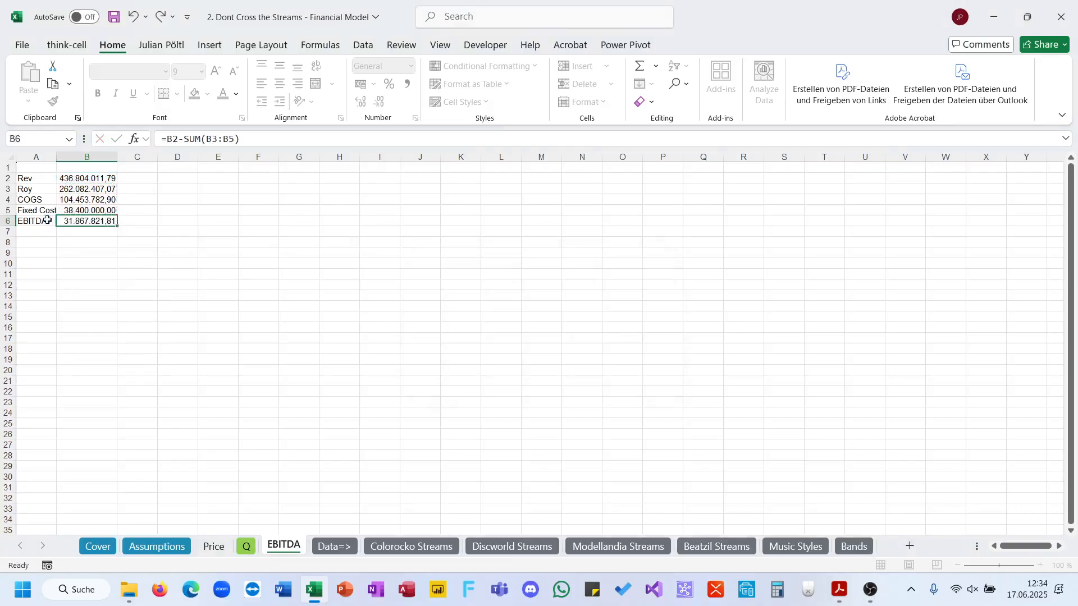
pyautogui.press('Left')
pyautogui.press('Right')
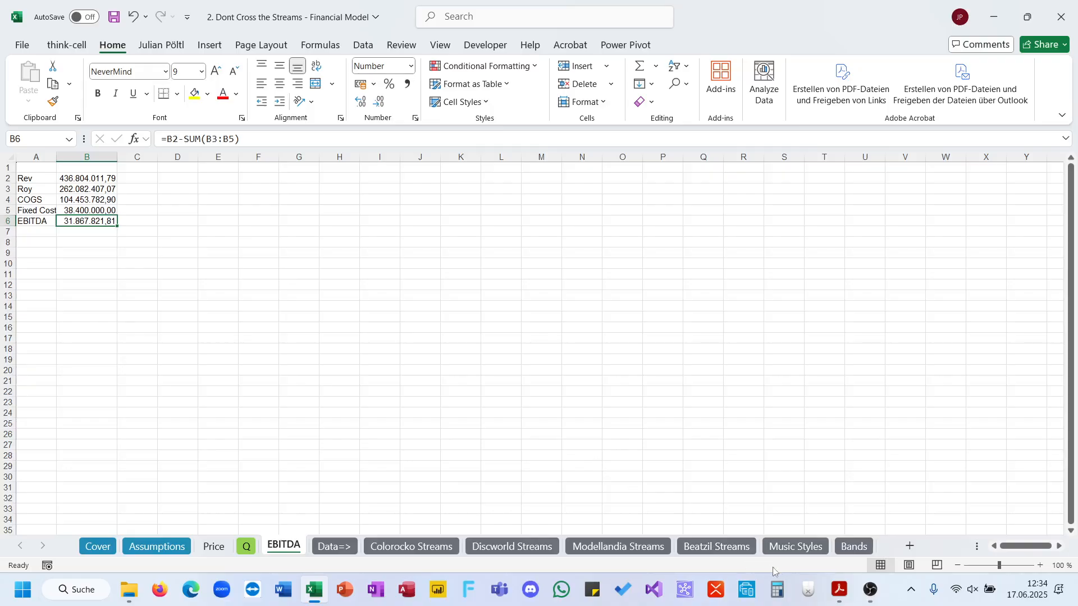
# Compare the yearly EBITDA with question 7's options in the quiz PDF and record answer a) for question 7 on the Q sheet.
pyautogui.click(843, 598)
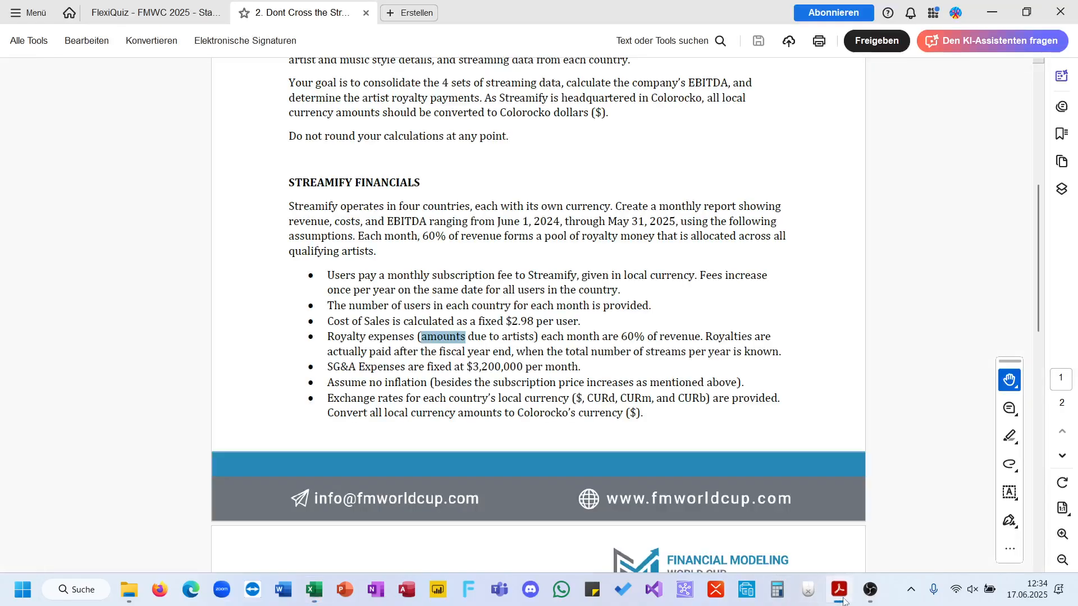
pyautogui.click(139, 18)
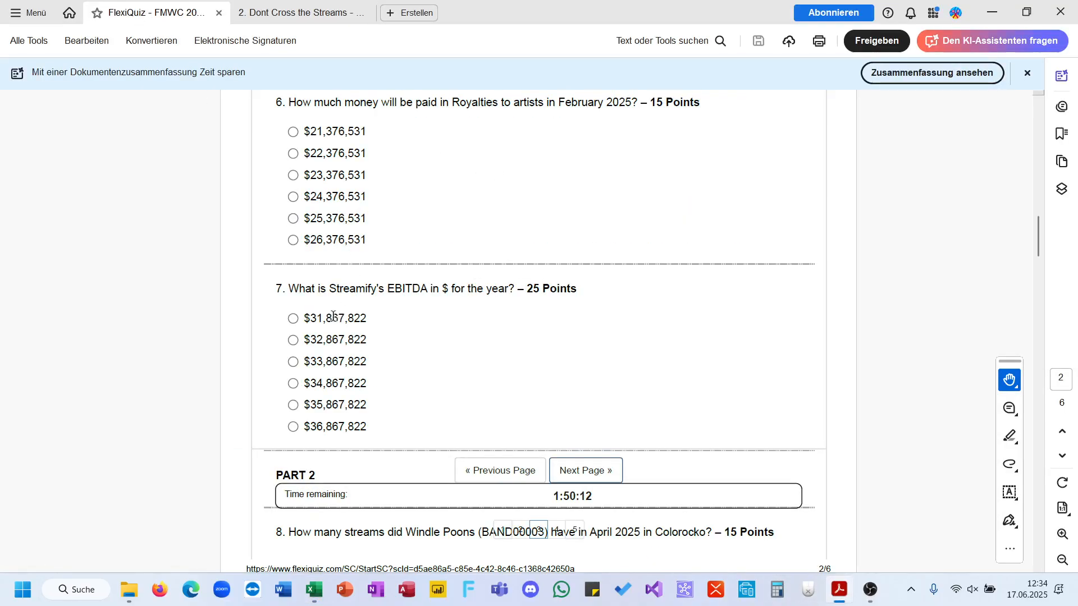
pyautogui.click(313, 590)
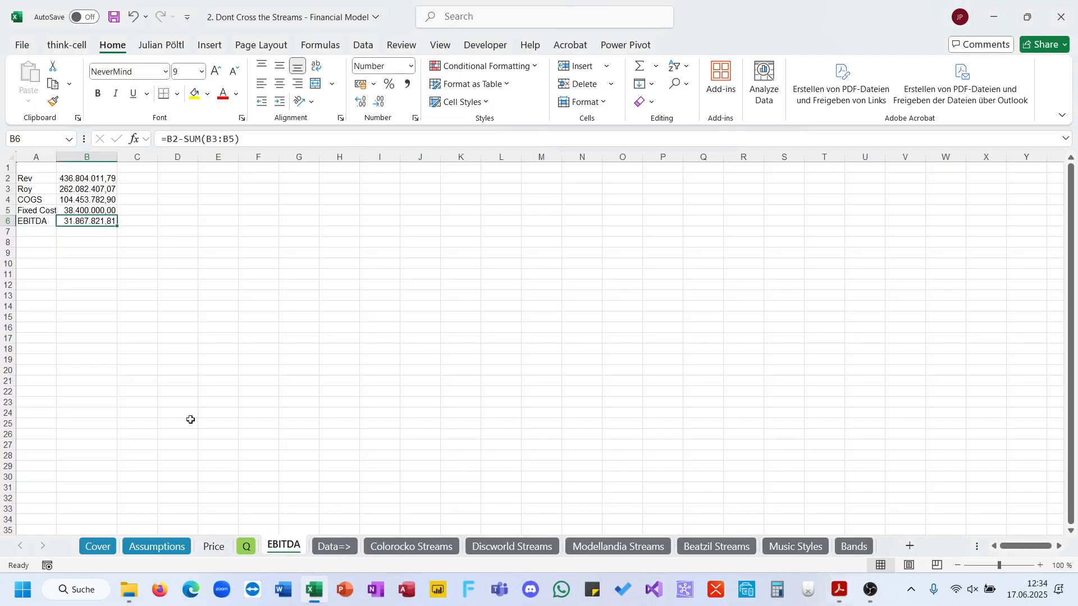
pyautogui.click(246, 546)
pyautogui.write('a)')
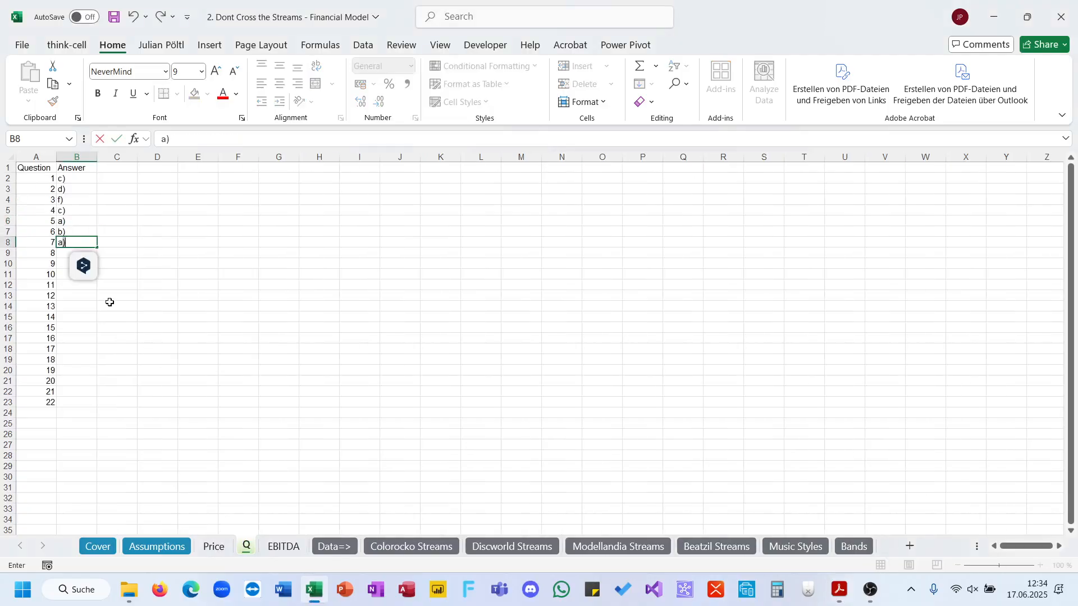
pyautogui.press('Return')
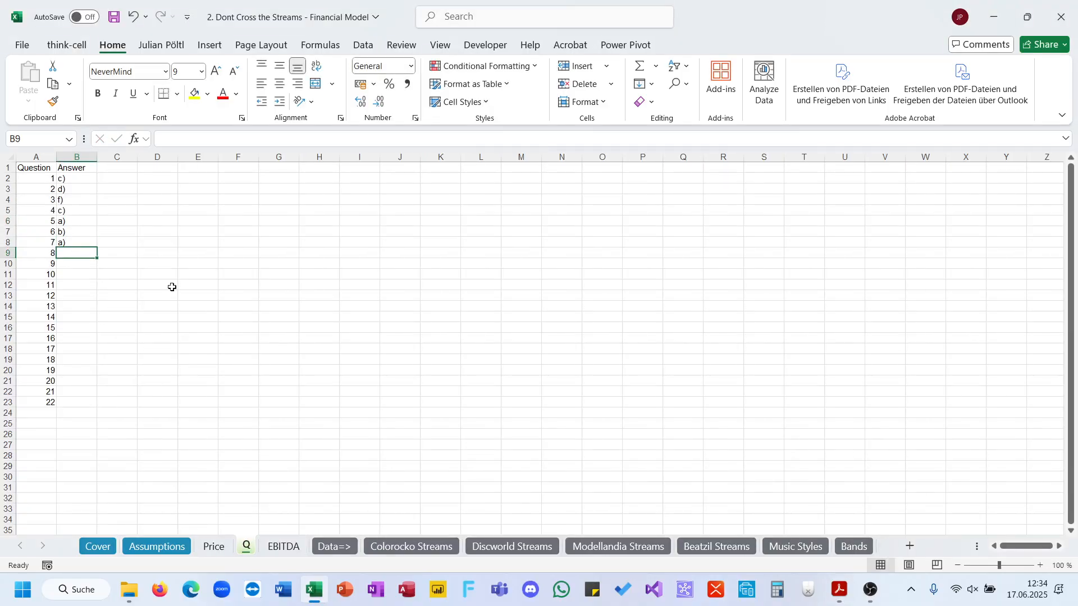
# Read question 8 in Part 2 of the quiz PDF about BAND00003's April 2025 streams in Colorocko.
pyautogui.click(840, 590)
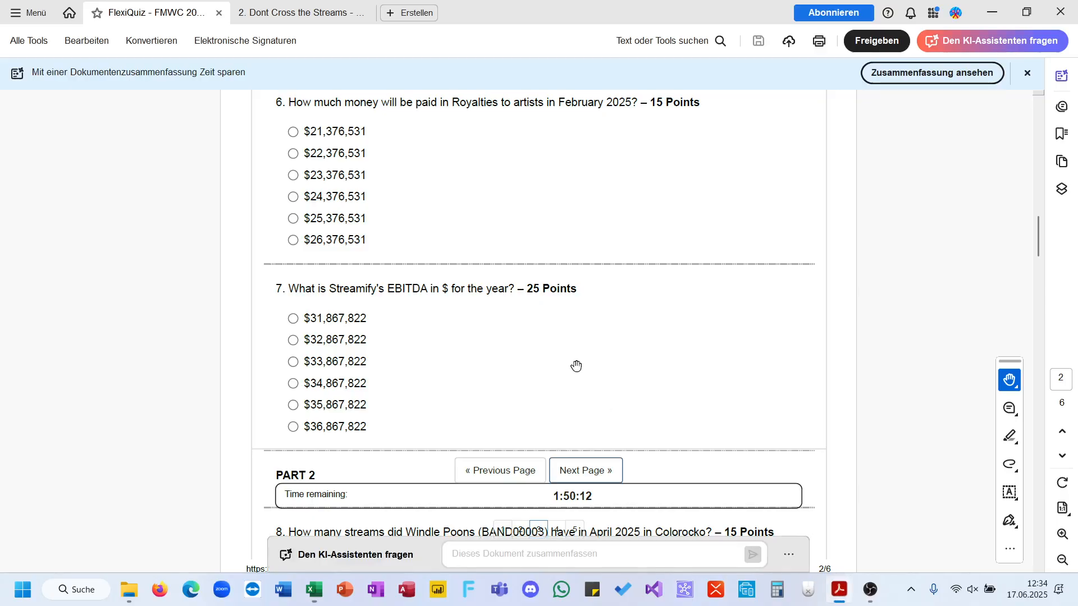
pyautogui.scroll(-2, 578, 366)
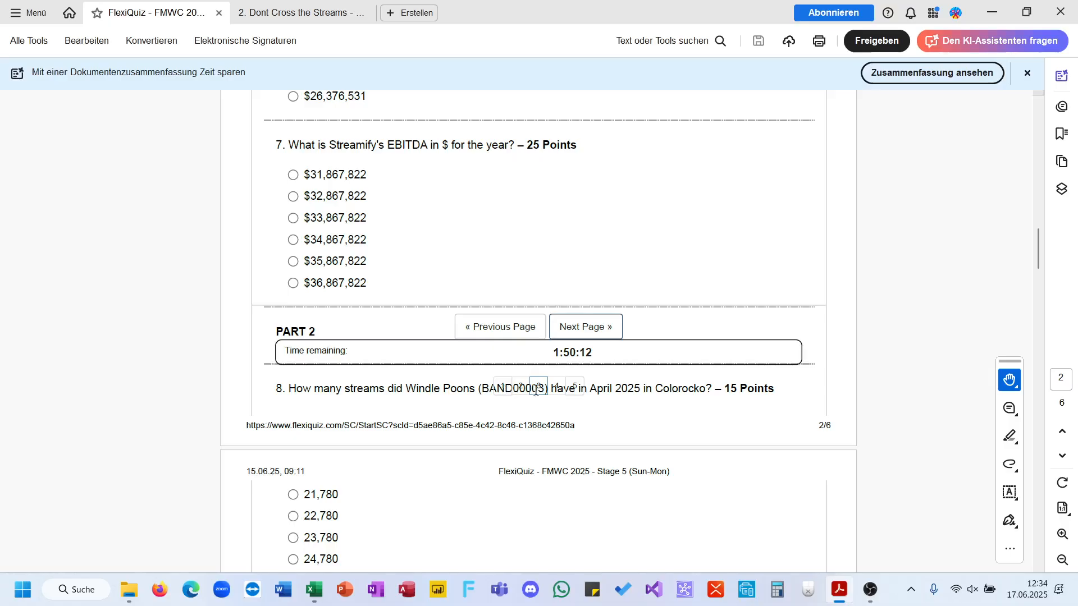
pyautogui.click(998, 8)
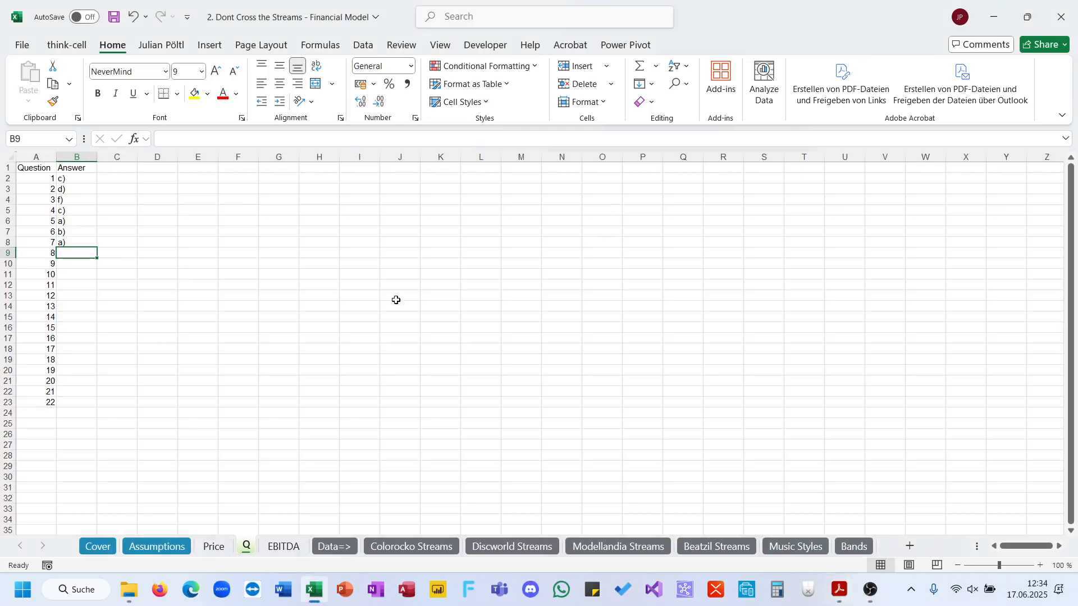
# Examine the layout of the Colorocko, Discworld and Beatzil streams sheets and the Music Styles sheet.
pyautogui.click(319, 338)
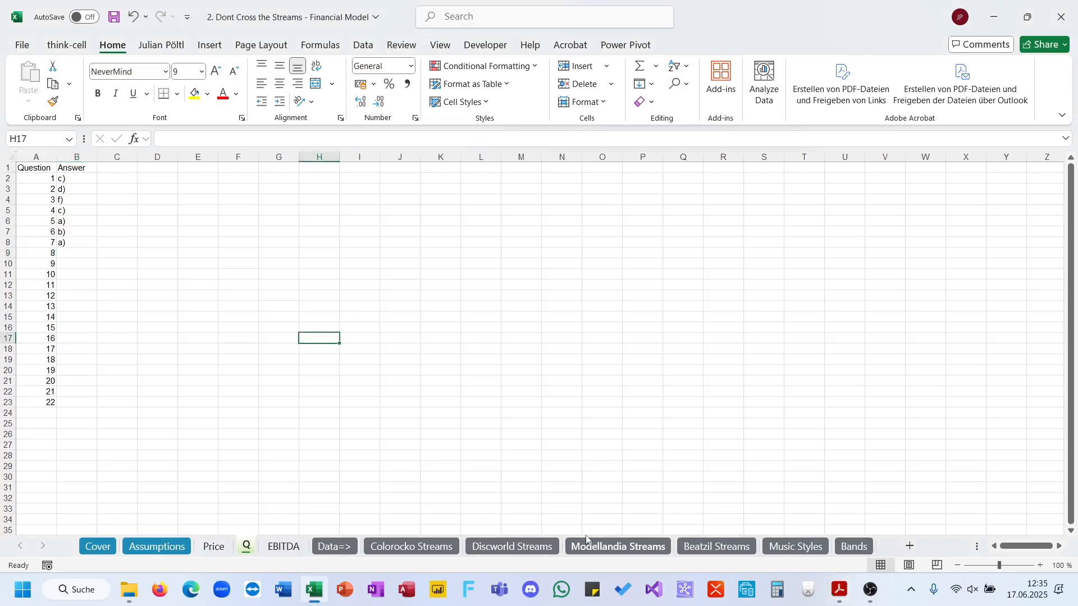
pyautogui.click(411, 546)
pyautogui.click(410, 360)
pyautogui.scroll(20, 410, 360)
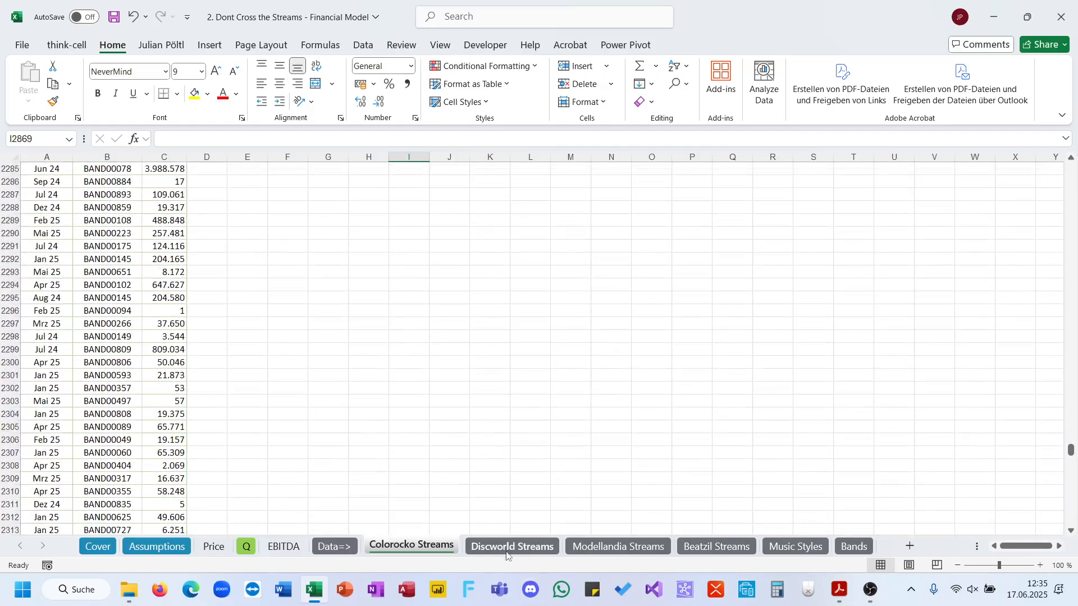
pyautogui.click(512, 548)
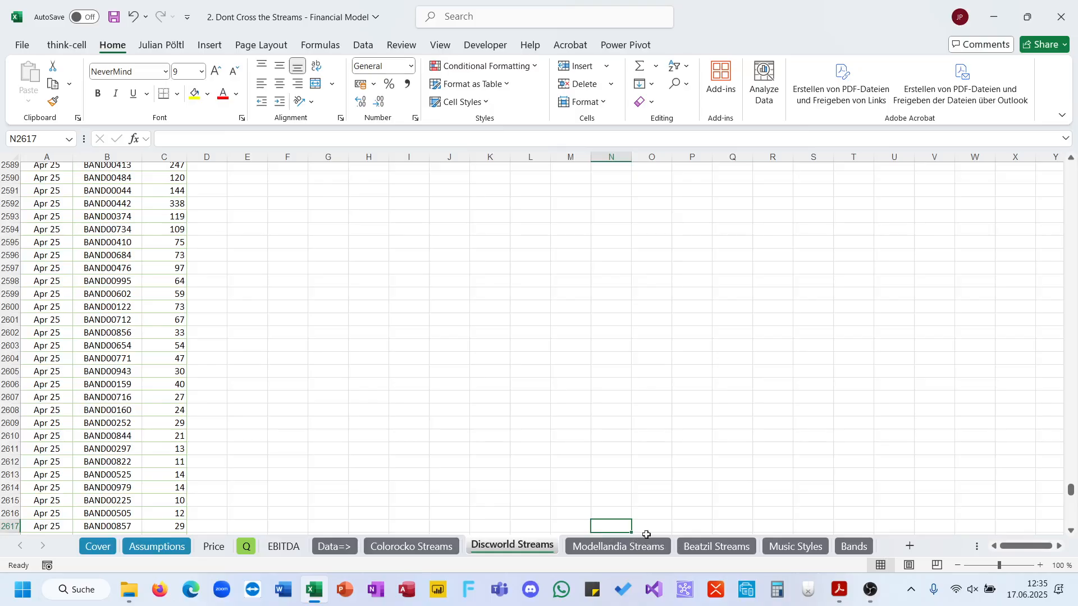
pyautogui.click(717, 546)
pyautogui.click(785, 548)
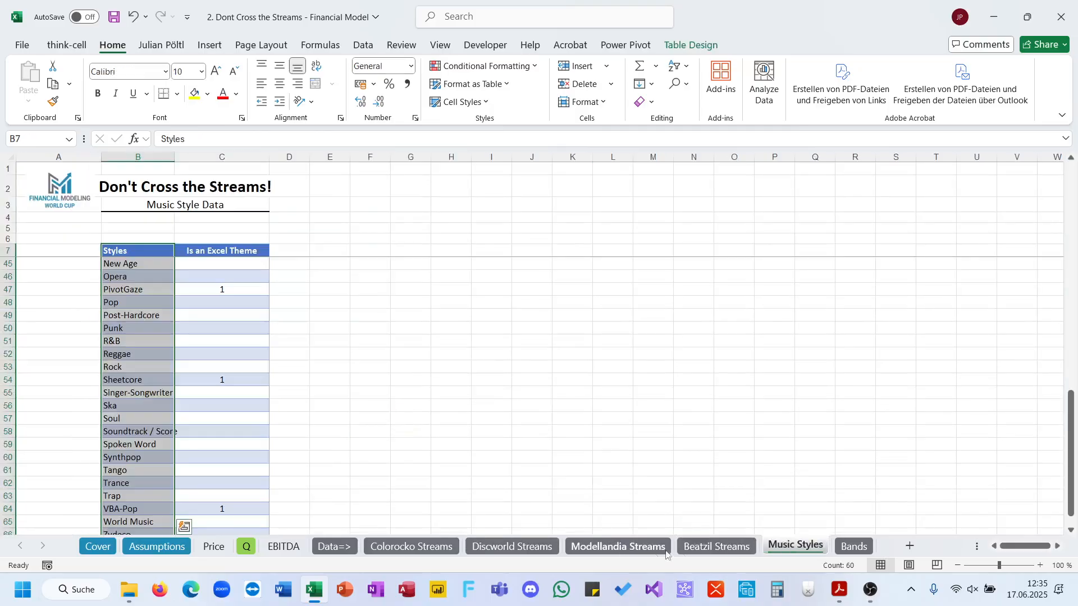
pyautogui.click(717, 547)
pyautogui.keyDown('shift'); pyautogui.click(401, 390); pyautogui.keyUp('shift')
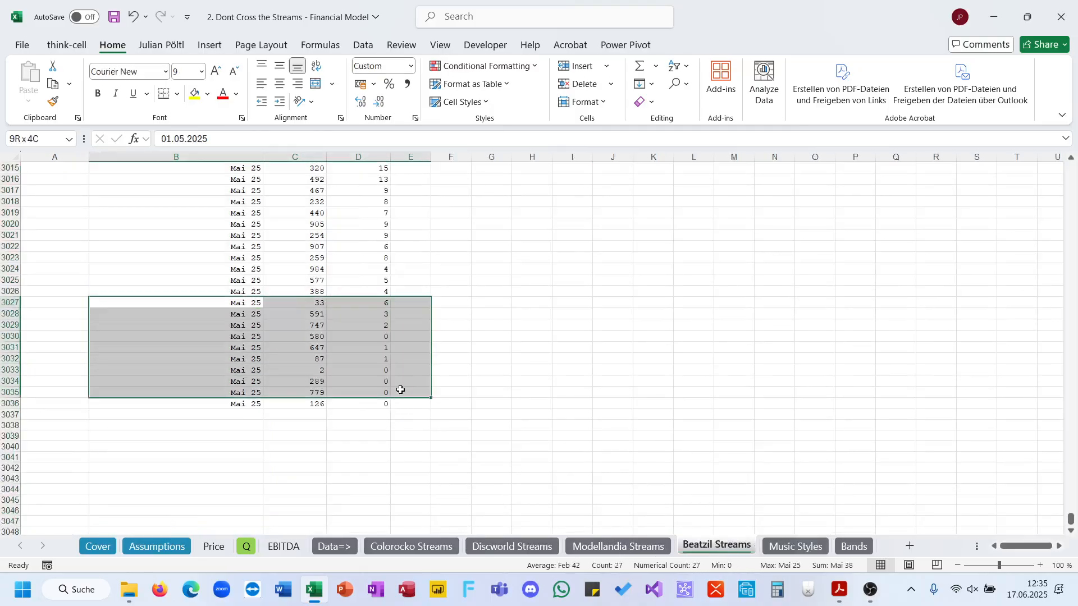
pyautogui.click(318, 530)
pyautogui.click(318, 335)
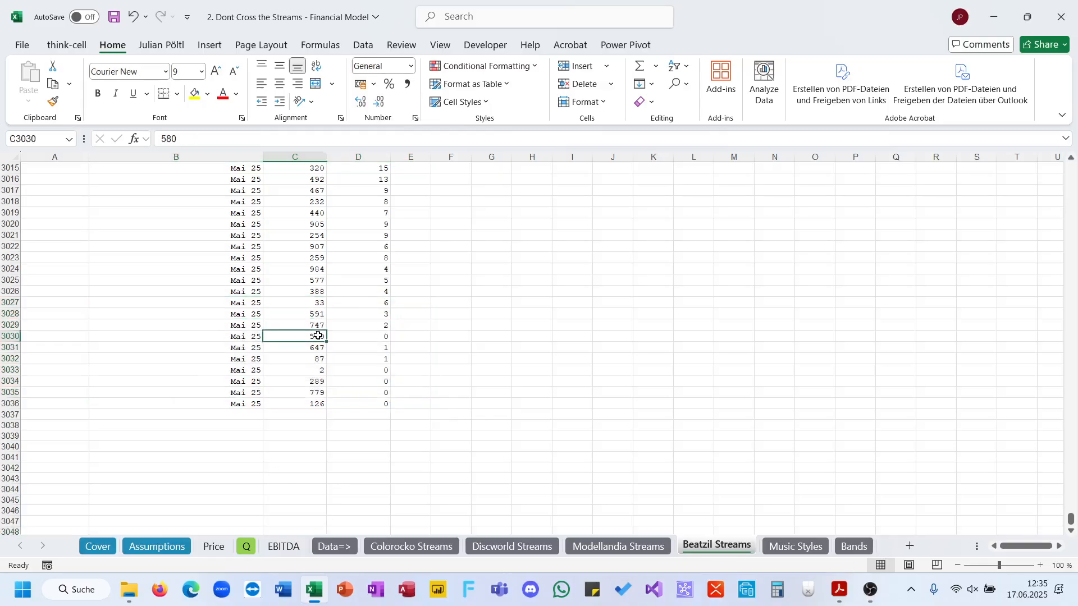
# Add a new worksheet, place it directly after the EBITDA sheet and name it "Strems".
pyautogui.click(910, 547)
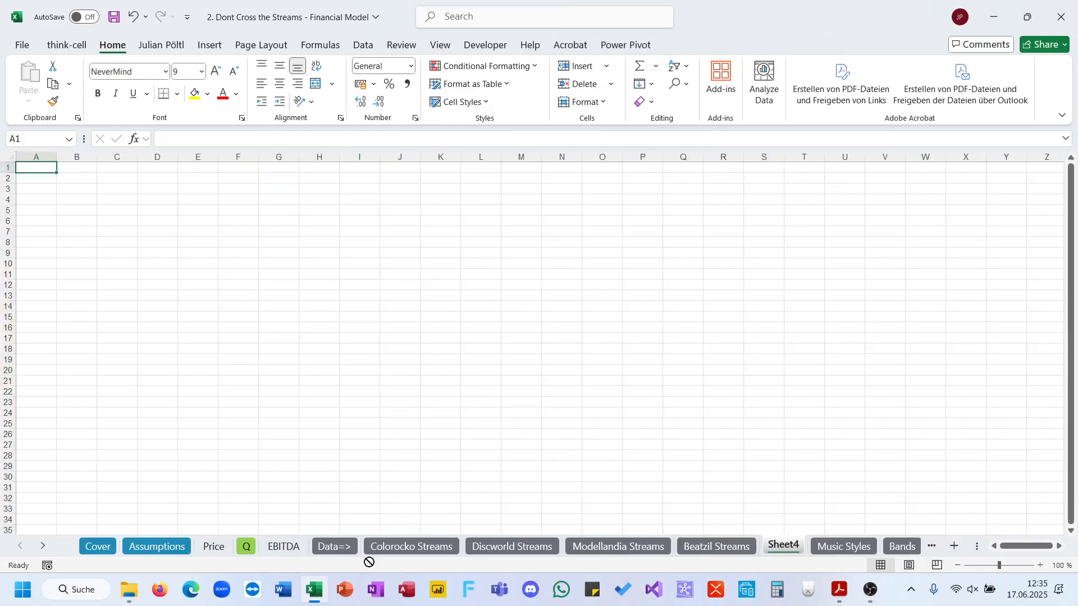
pyautogui.moveTo(317, 553); pyautogui.dragTo(317, 554)
pyautogui.doubleClick(316, 547)
pyautogui.write('Streas')
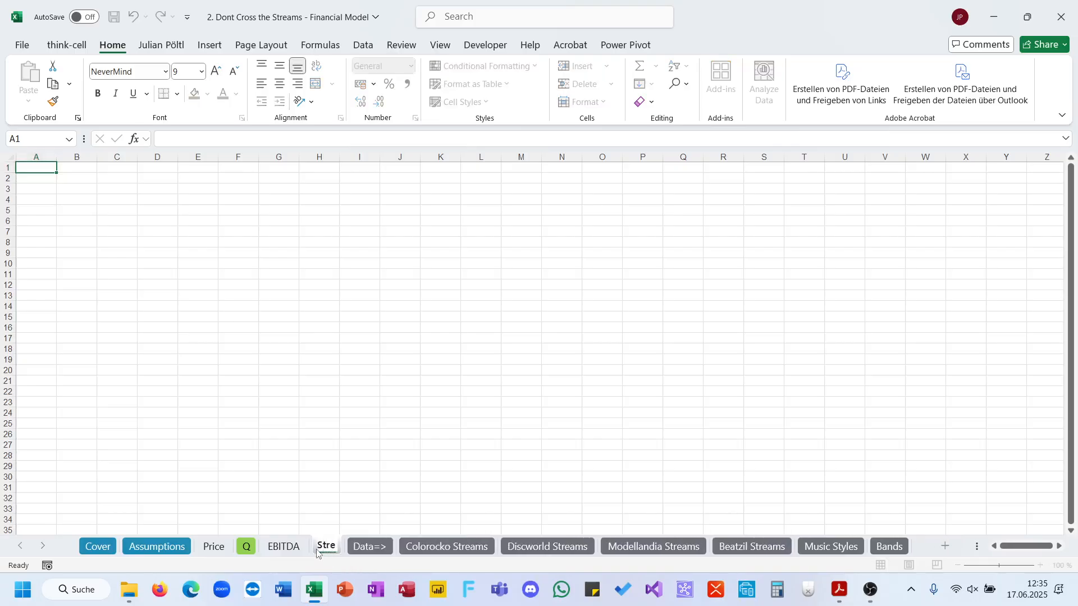
pyautogui.press('BackSpace')
pyautogui.press('BackSpace')
pyautogui.write('ms')
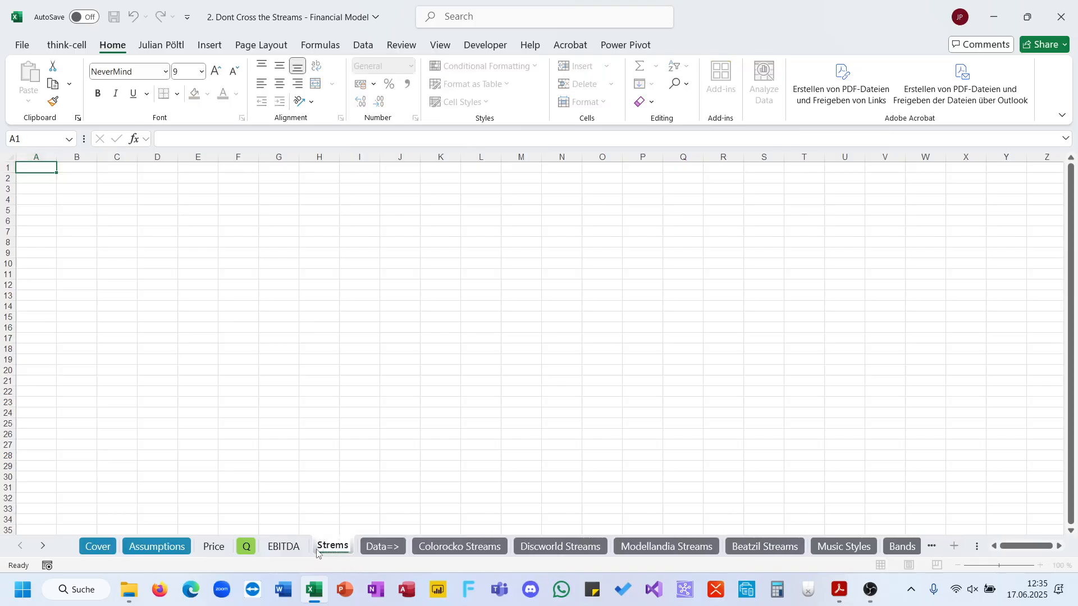
pyautogui.click(441, 499)
# Copy the whole Colorocko Streams table with its headers to A1 of the Strems sheet and narrow column A slightly.
pyautogui.click(459, 546)
pyautogui.click(135, 324)
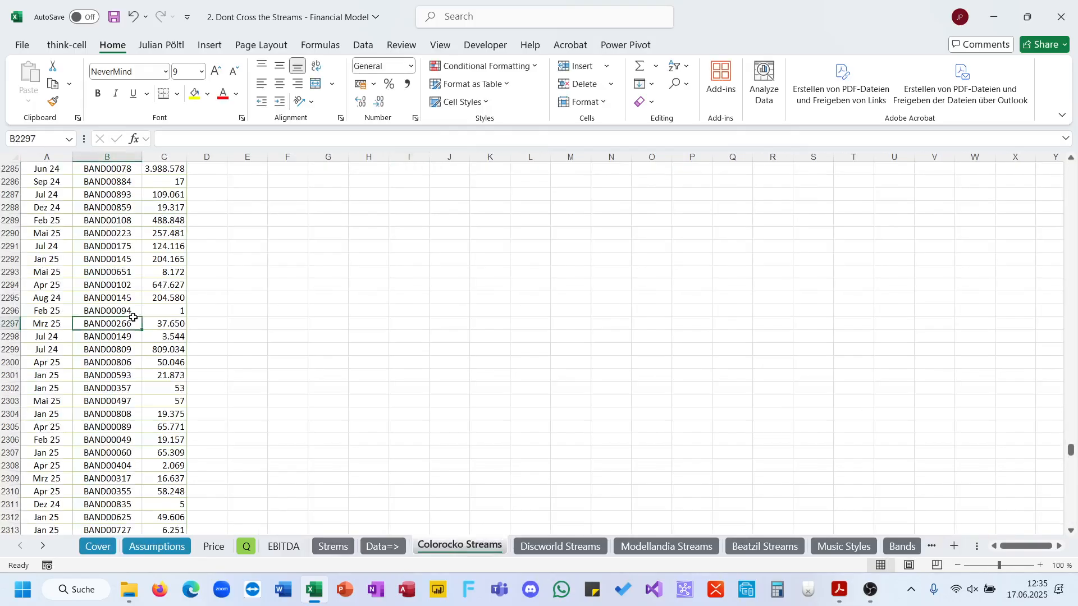
pyautogui.hotkey('ctrl', 'Up')
pyautogui.hotkey('ctrl', 'Left')
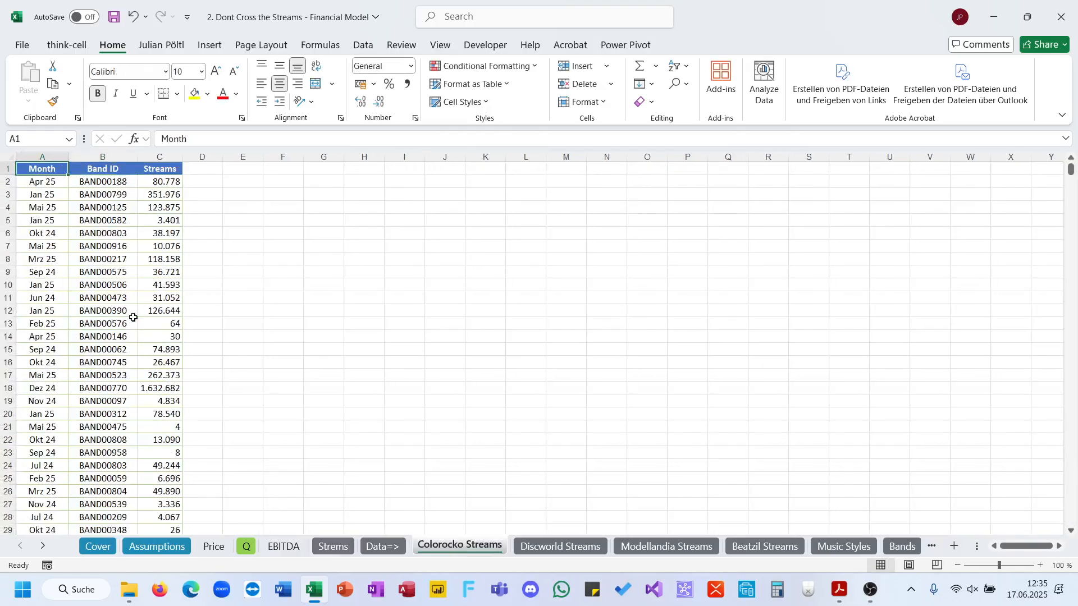
pyautogui.hotkey('ctrl', 'shift', 'Right')
pyautogui.hotkey('ctrl', 'shift', 'Down')
pyautogui.hotkey('ctrl', 'c')
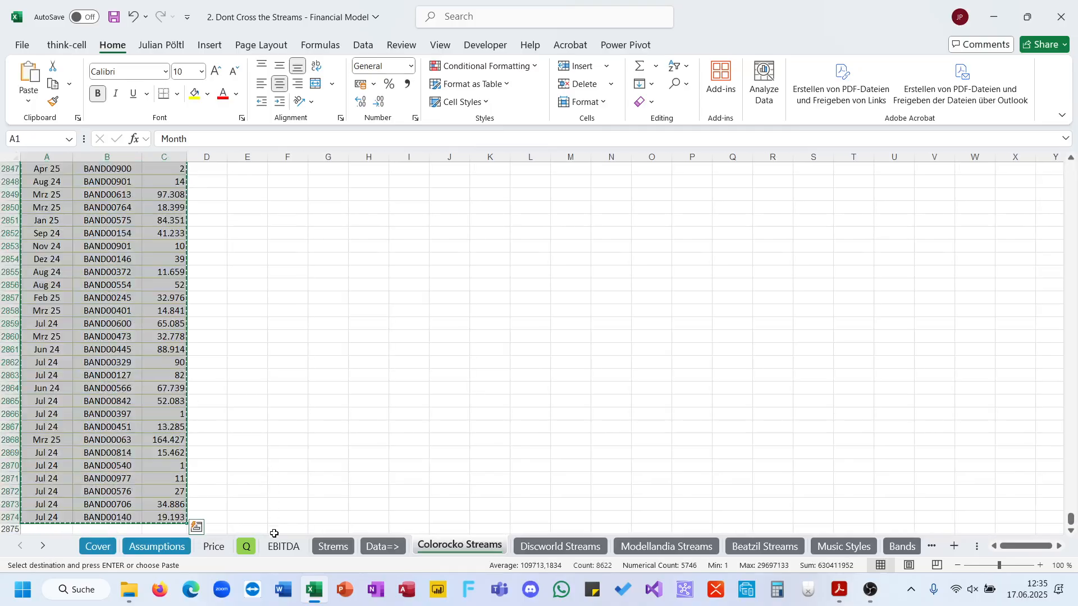
pyautogui.click(334, 546)
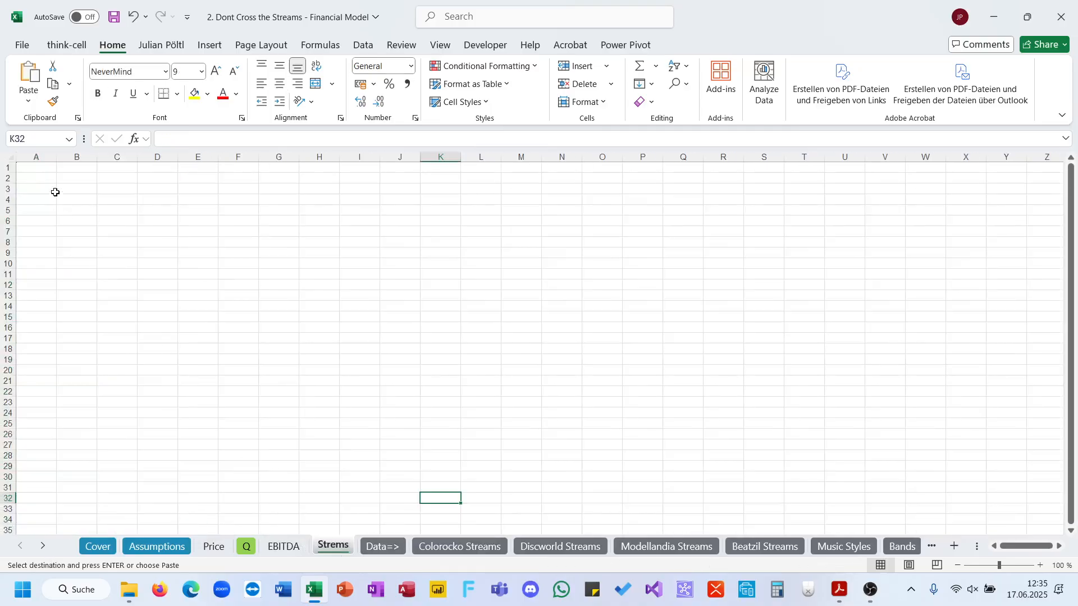
pyautogui.click(45, 165)
pyautogui.hotkey('ctrl', 'v')
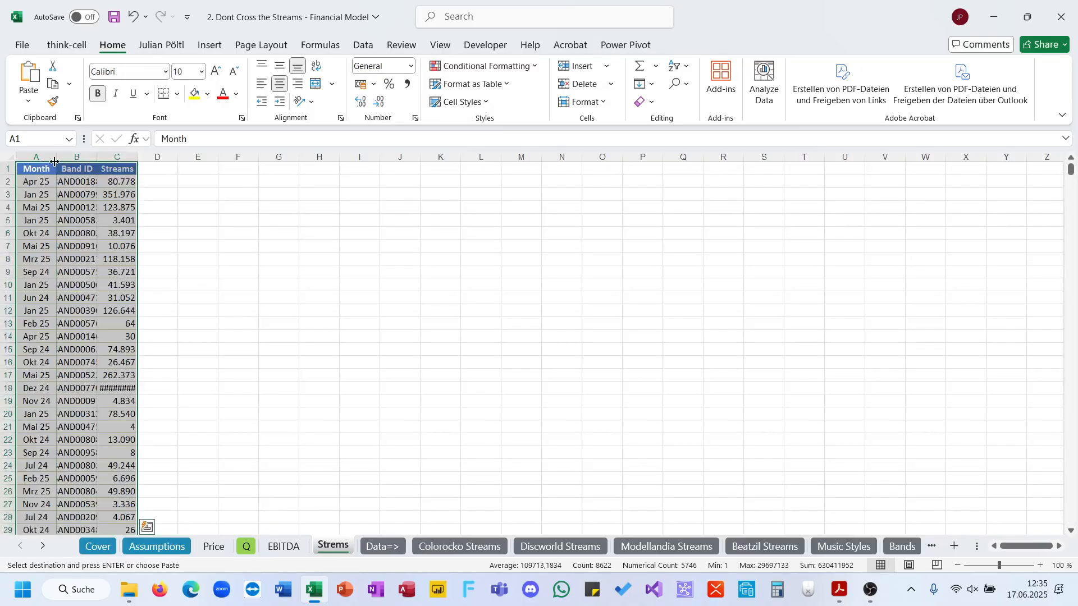
pyautogui.moveTo(55, 162); pyautogui.dragTo(48, 161)
# Add the header "Region" in D1 and fill column D with "Colorocko" for every data row.
pyautogui.click(143, 167)
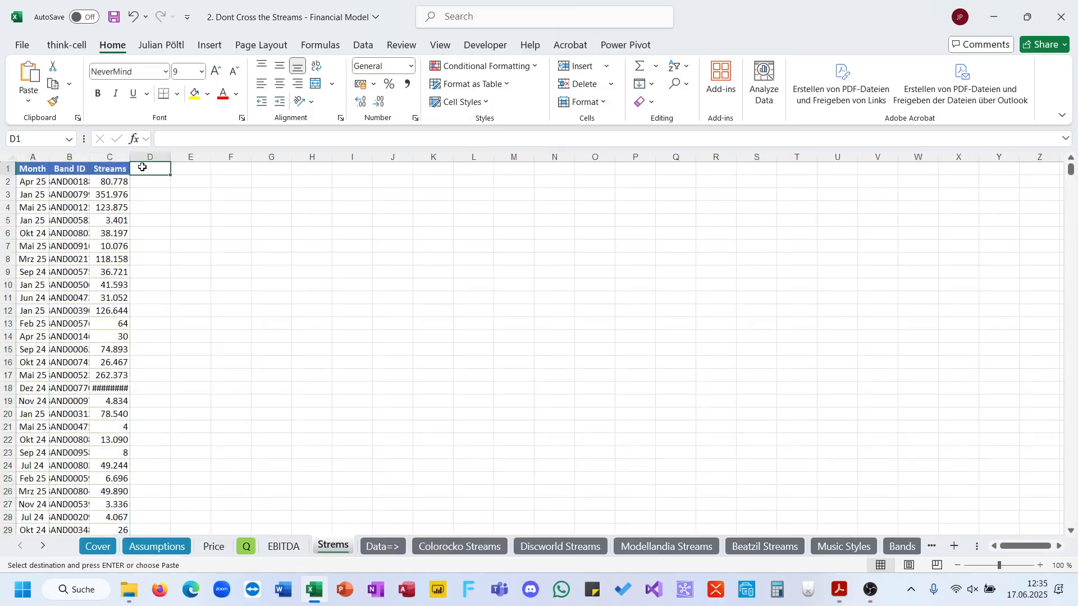
pyautogui.write('reg')
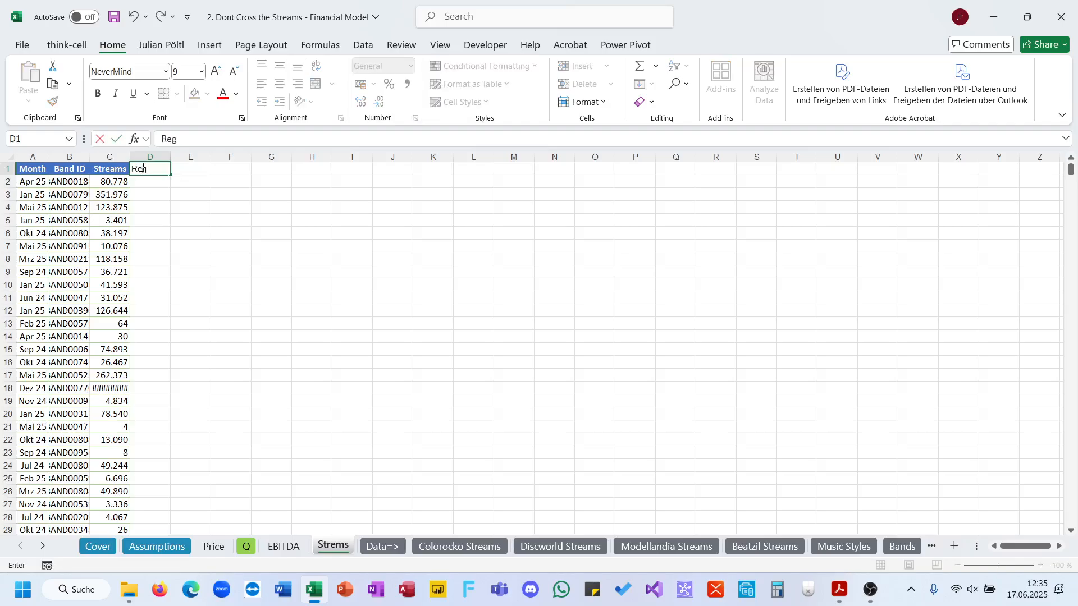
pyautogui.press('Return')
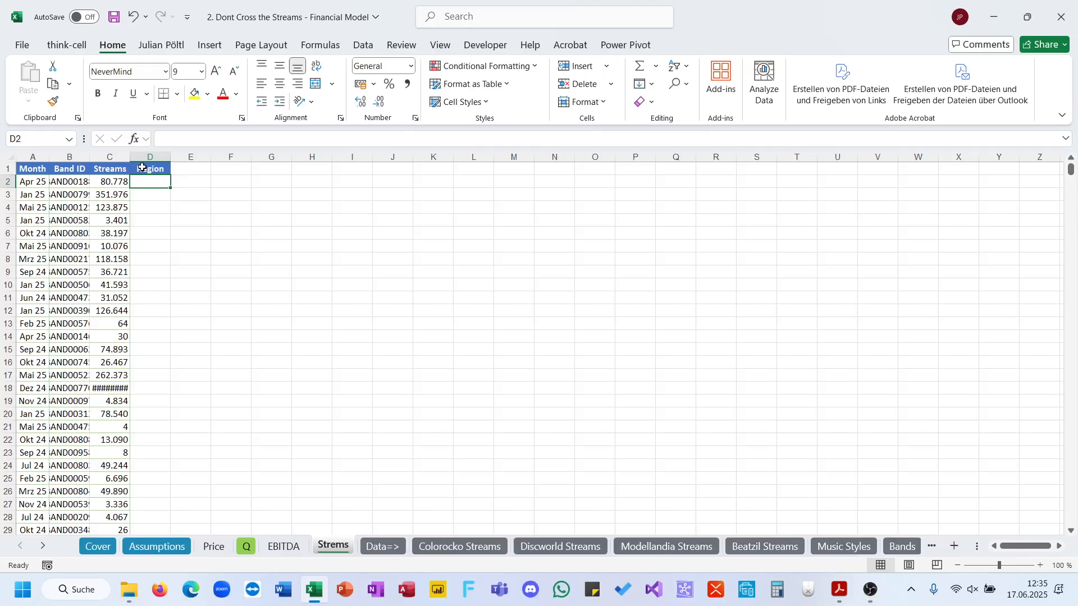
pyautogui.doubleClick(449, 546)
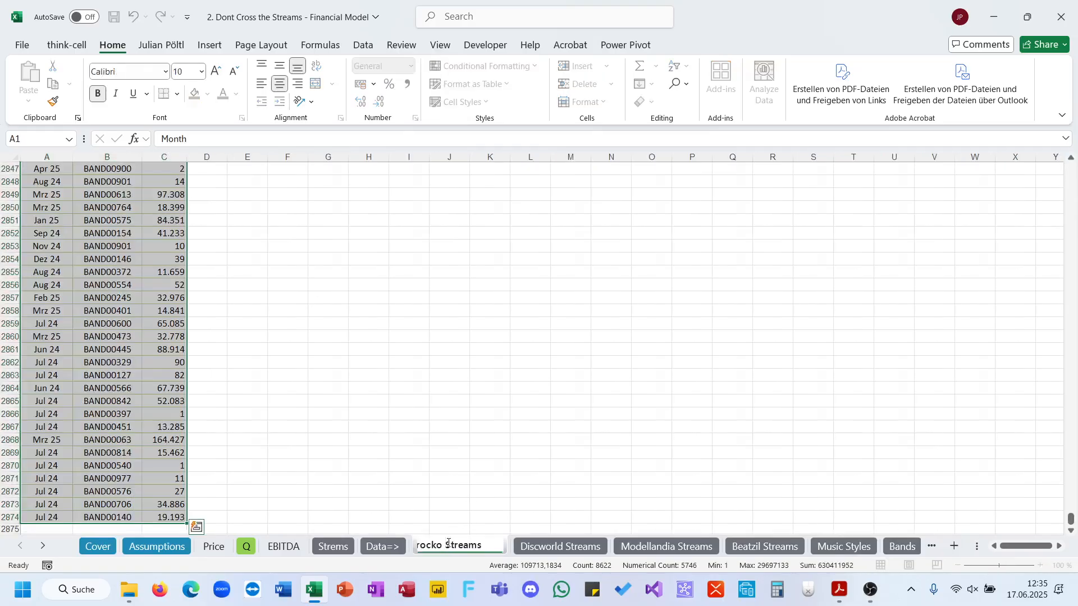
pyautogui.press('Escape')
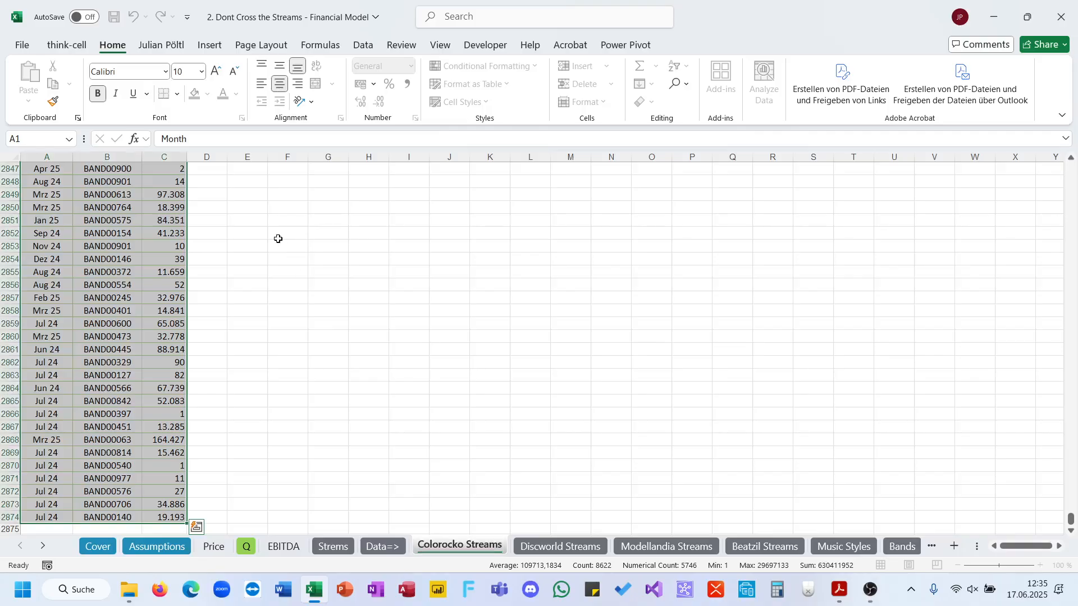
pyautogui.click(333, 546)
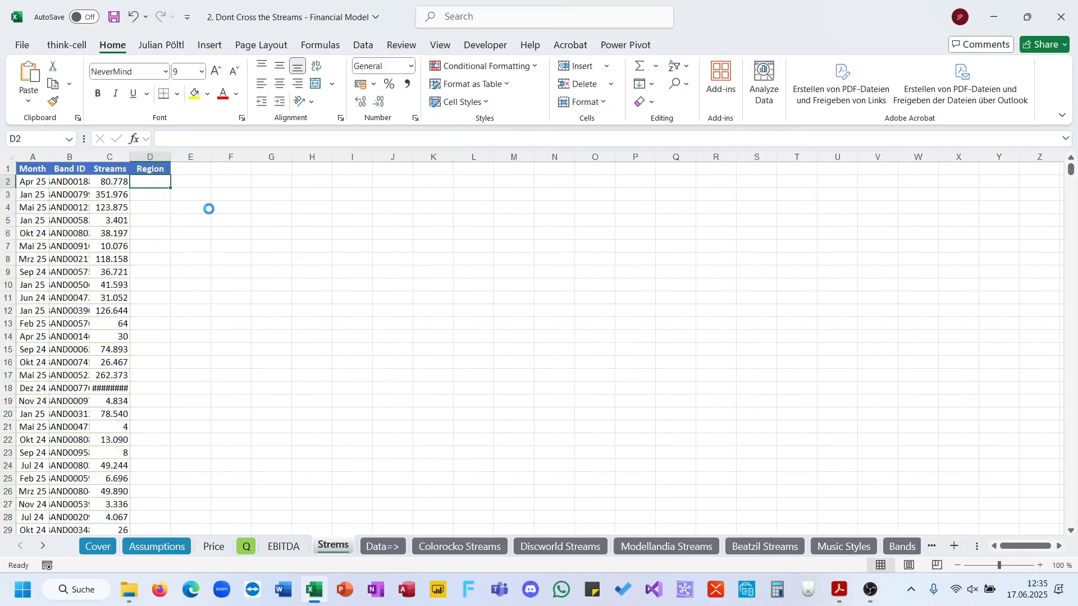
pyautogui.hotkey('ctrl', 'v')
pyautogui.doubleClick(171, 187)
pyautogui.hotkey('ctrl', 'Up')
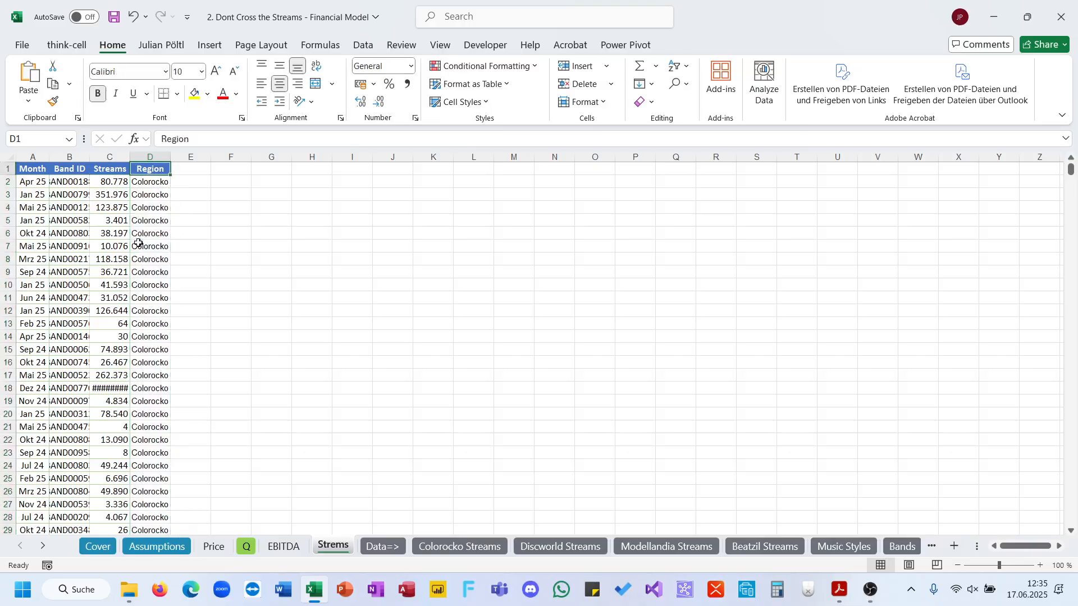
# Copy all data rows of the Discworld Streams table, A2:C2851, without the header row.
pyautogui.hotkey('ctrl', 'Down')
pyautogui.press('Left')
pyautogui.press('Left')
pyautogui.press('Left')
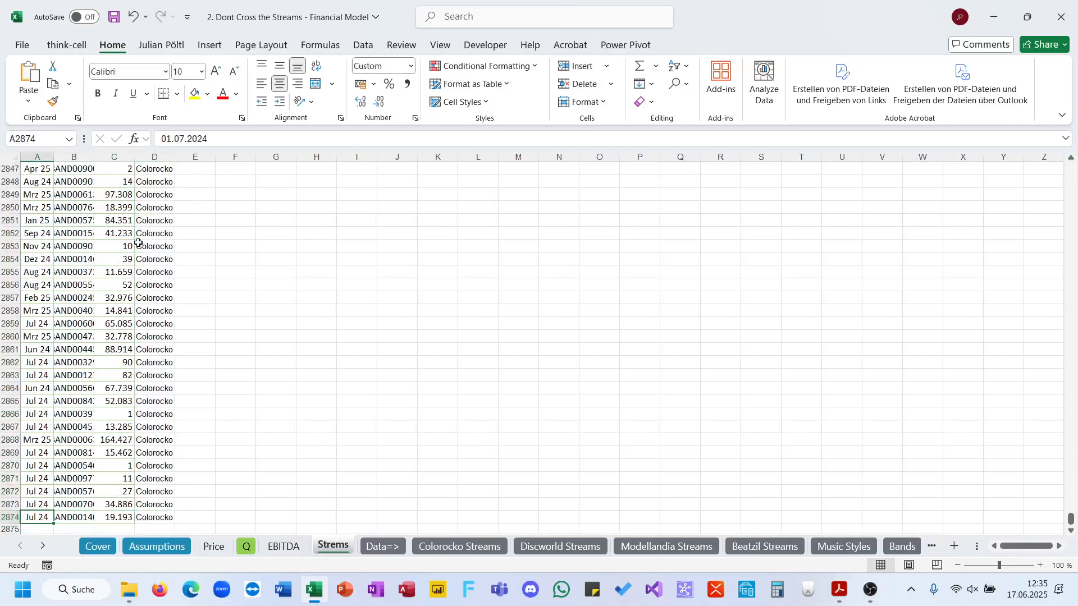
pyautogui.press('Down')
pyautogui.press('Down')
pyautogui.press('Down')
pyautogui.click(581, 553)
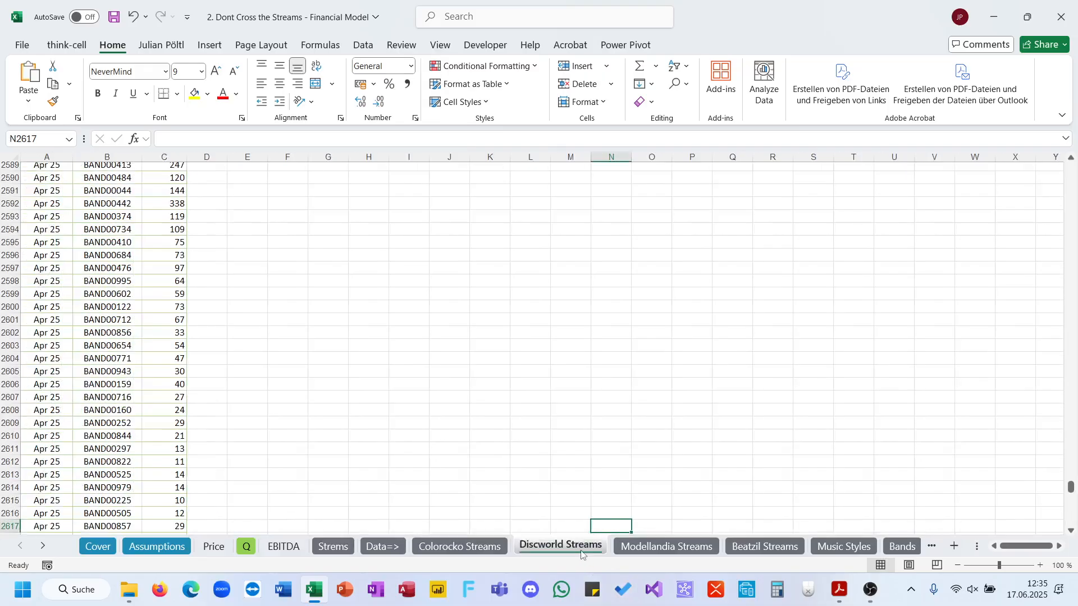
pyautogui.click(60, 396)
pyautogui.hotkey('ctrl', 'Down')
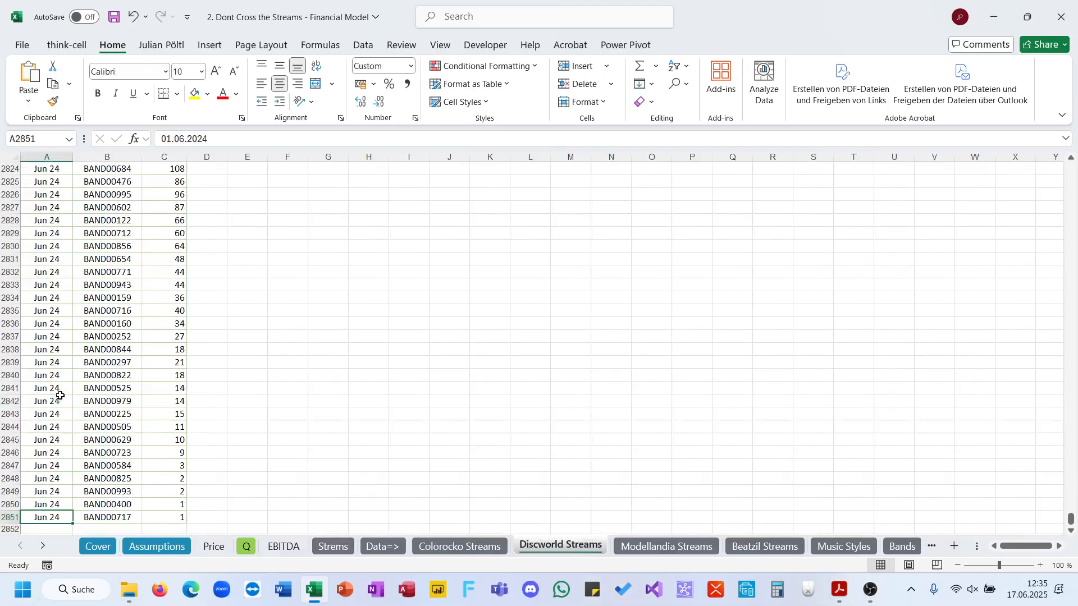
pyautogui.hotkey('ctrl', 'shift', 'Up')
pyautogui.hotkey('ctrl', 'shift', 'Down')
pyautogui.hotkey('ctrl', 'Up')
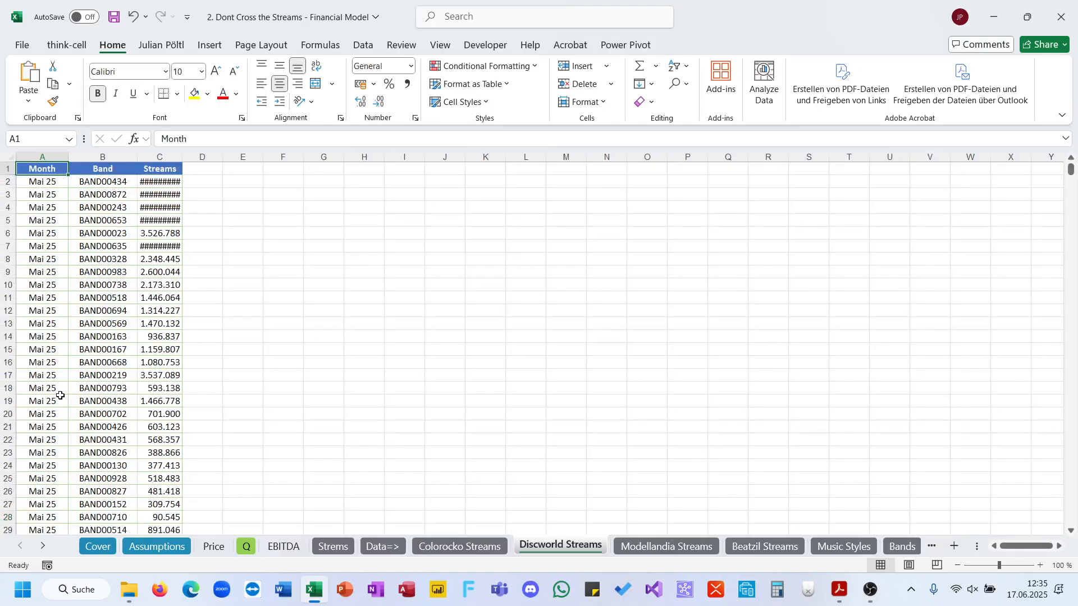
pyautogui.press('Down')
pyautogui.hotkey('ctrl', 'shift', 'Right')
pyautogui.hotkey('ctrl', 'shift', 'Down')
pyautogui.hotkey('ctrl', 'c')
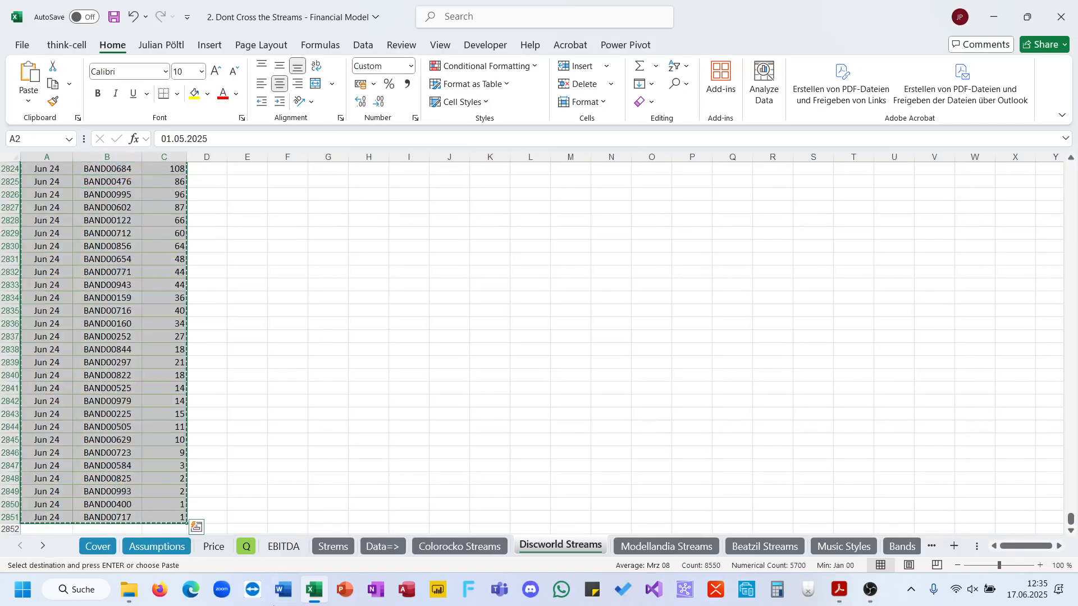
# Paste the Discworld rows directly below the Colorocko data at A2875 of the Strems sheet and autofit column C.
pyautogui.click(333, 546)
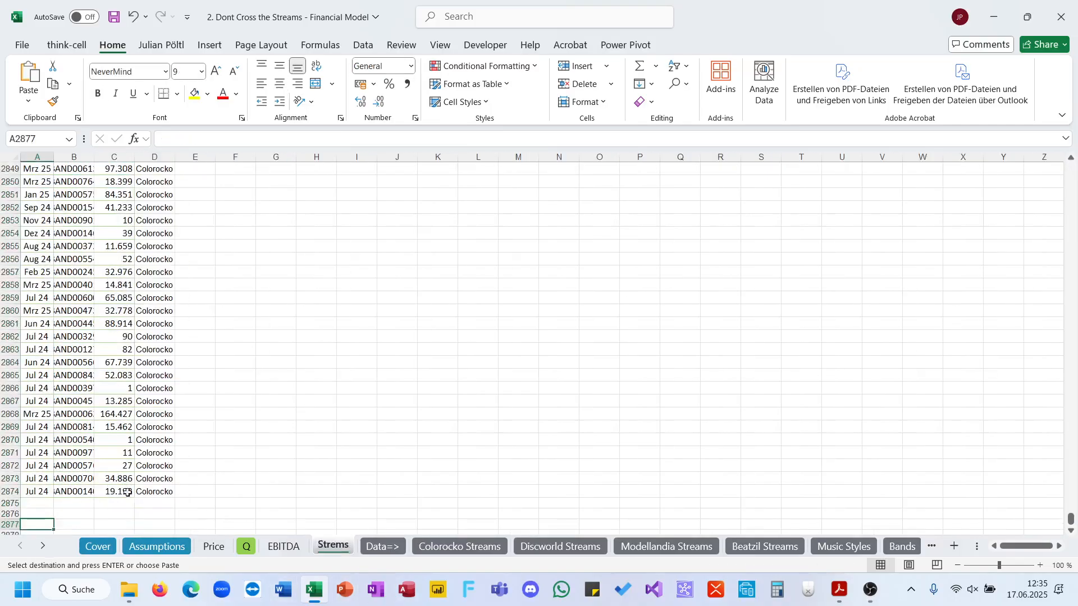
pyautogui.click(48, 503)
pyautogui.hotkey('ctrl', 'v')
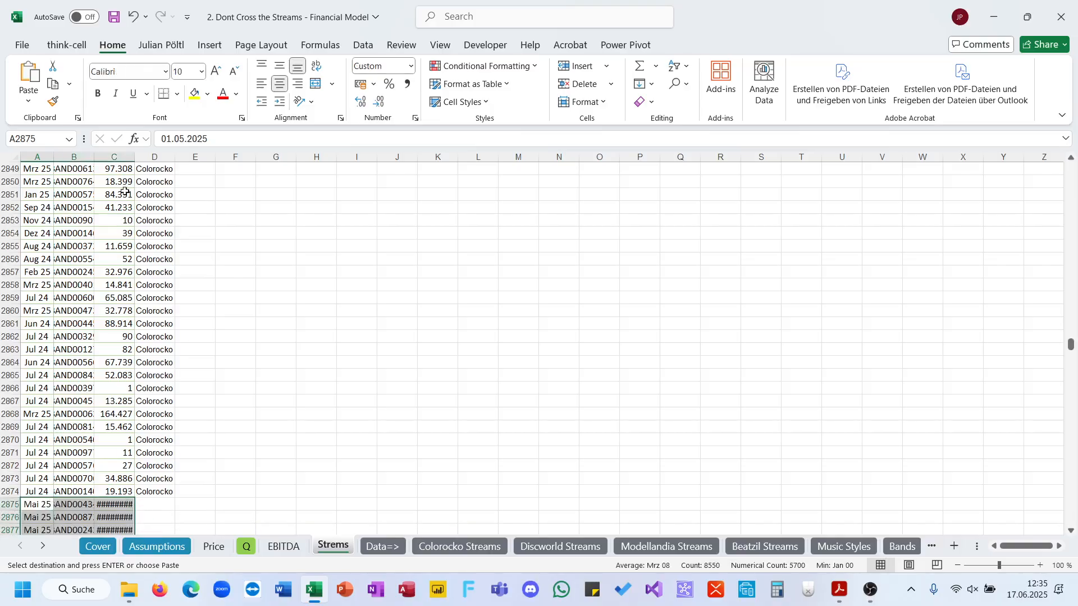
pyautogui.doubleClick(133, 160)
pyautogui.scroll(-3, 284, 385)
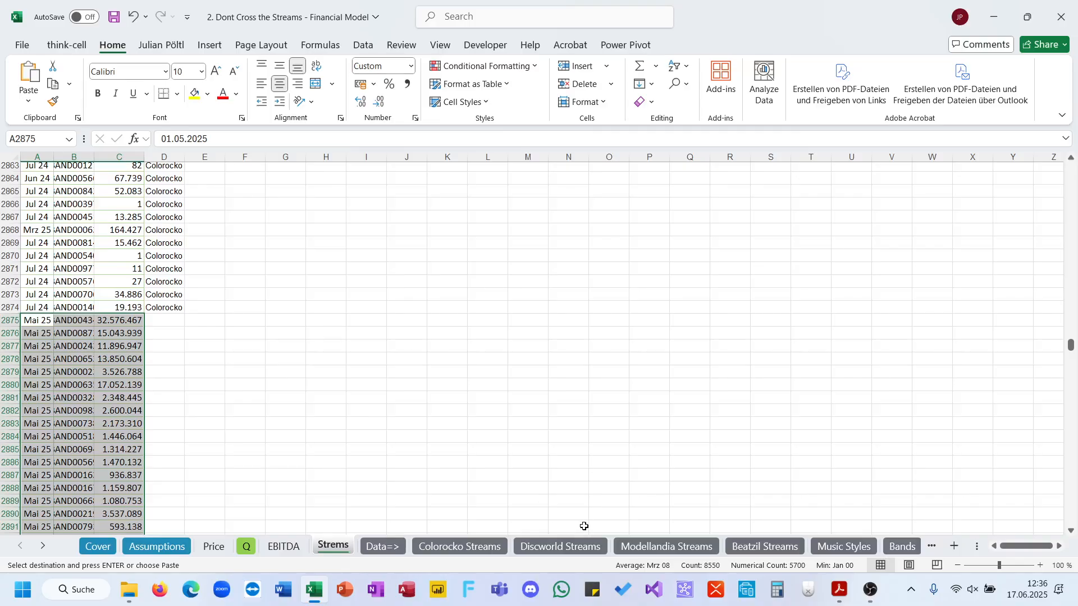
# Enter the region "Discworld" in D2875 of the Strems sheet and fill it down beside all Discworld rows.
pyautogui.click(559, 546)
pyautogui.doubleClick(547, 551)
pyautogui.doubleClick(531, 546)
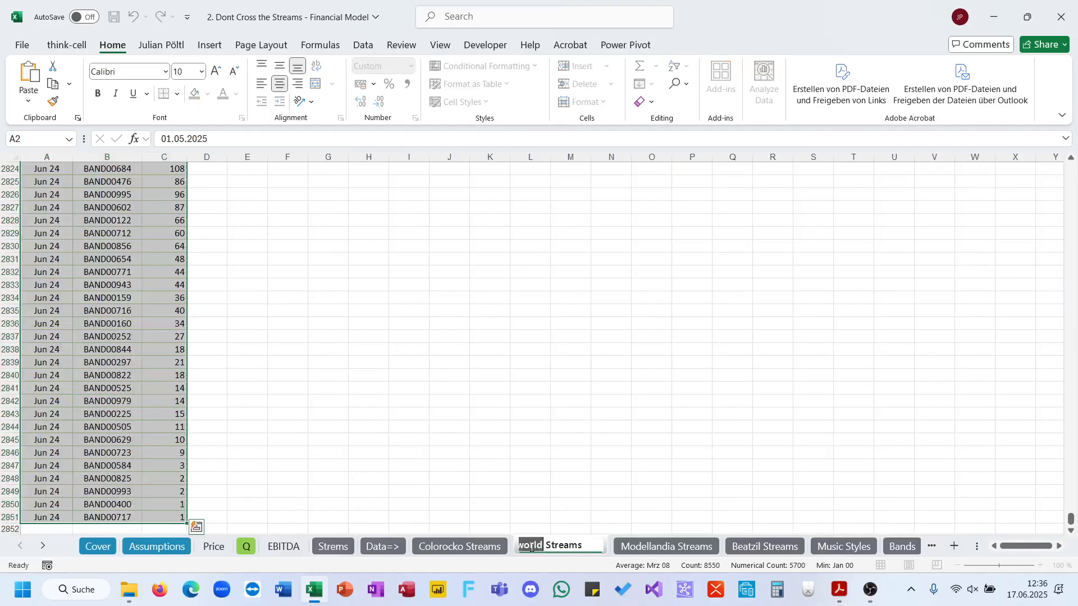
pyautogui.click(211, 459)
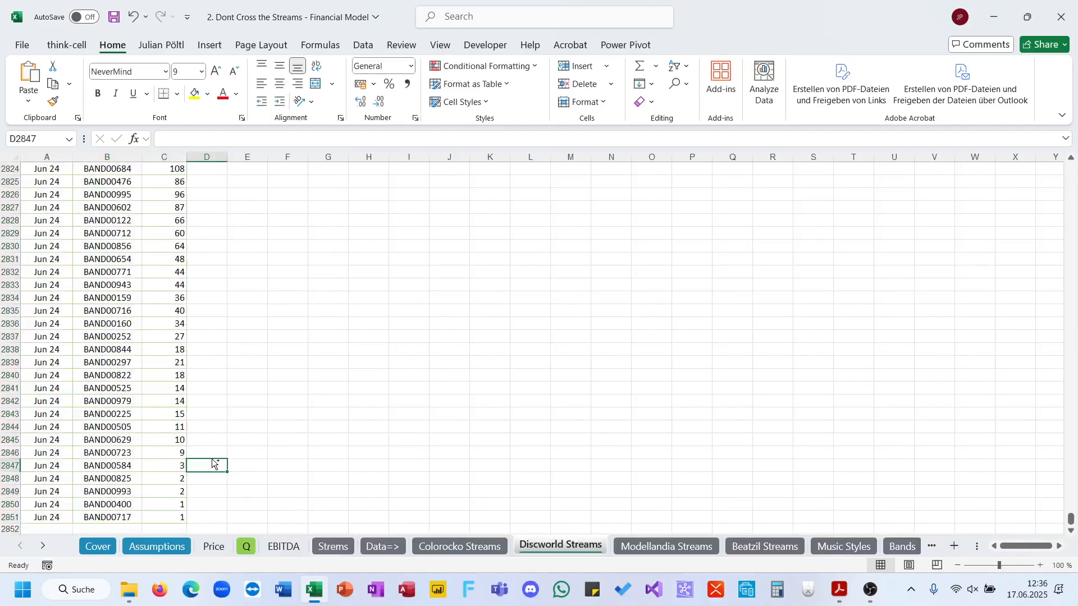
pyautogui.hotkey('ctrl', 'Up')
pyautogui.press('Left')
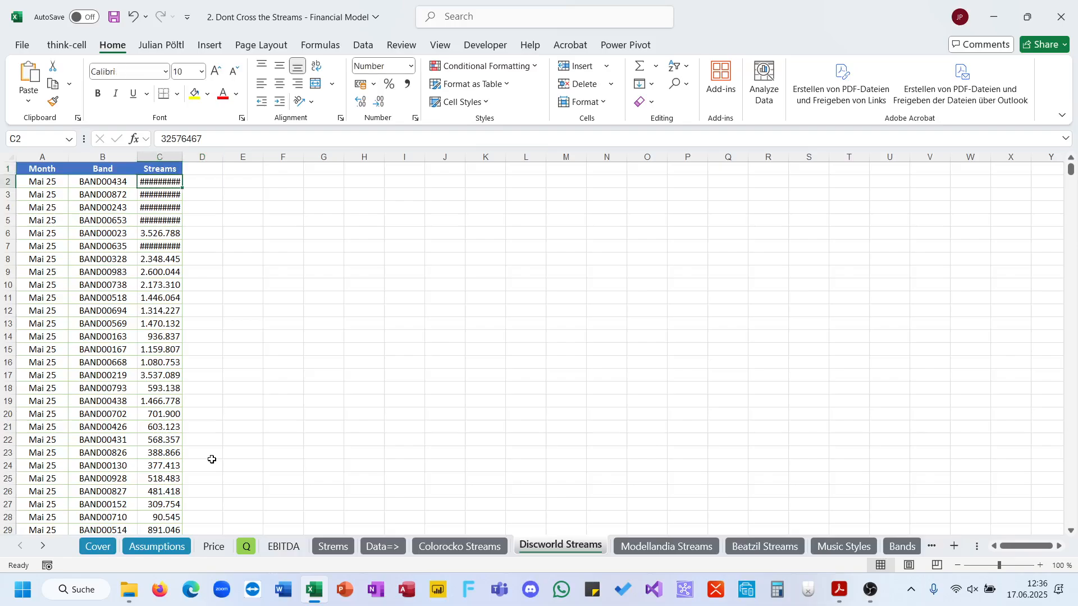
pyautogui.click(333, 547)
pyautogui.click(166, 321)
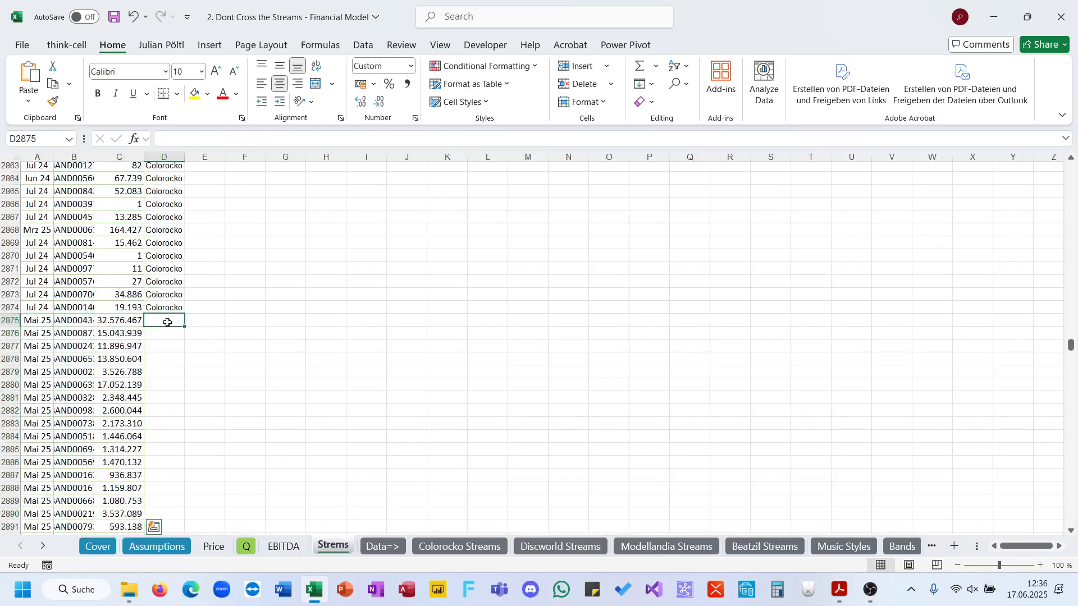
pyautogui.hotkey('ctrl', 'v')
pyautogui.doubleClick(182, 327)
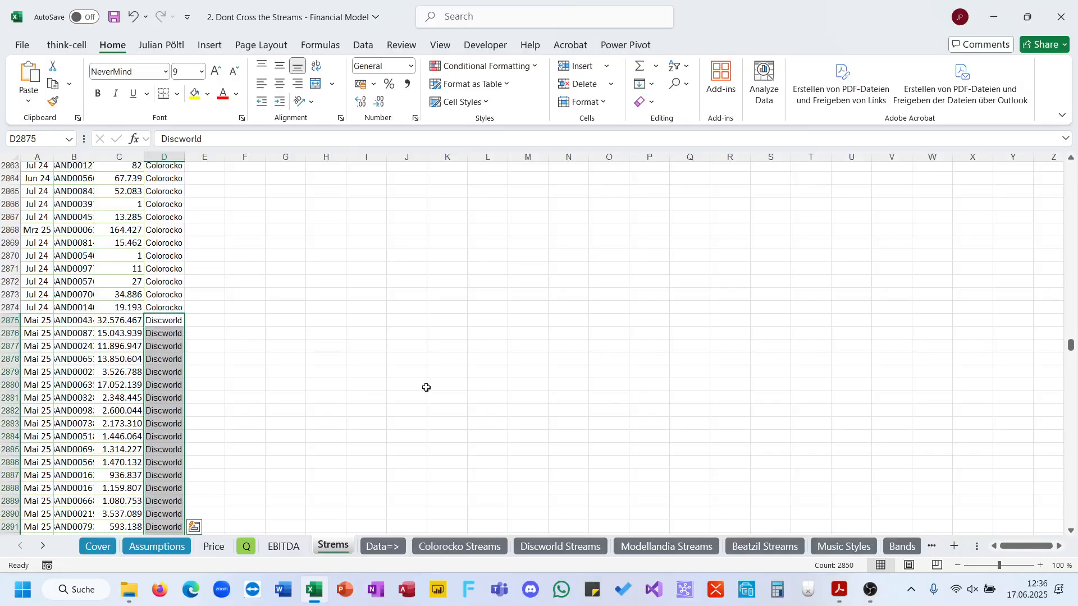
pyautogui.click(426, 385)
# Copy all data rows of the Modellandia Streams table, A2:C3001, without the header row.
pyautogui.click(667, 547)
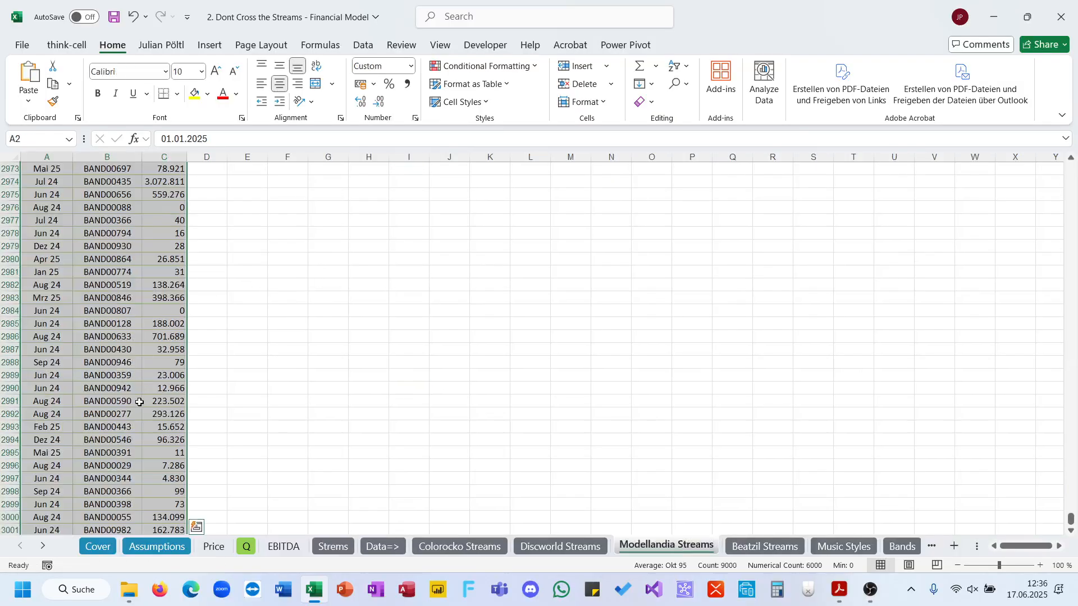
pyautogui.scroll(-5, 140, 402)
pyautogui.click(53, 346)
pyautogui.hotkey('ctrl', 'Up')
pyautogui.press('Down')
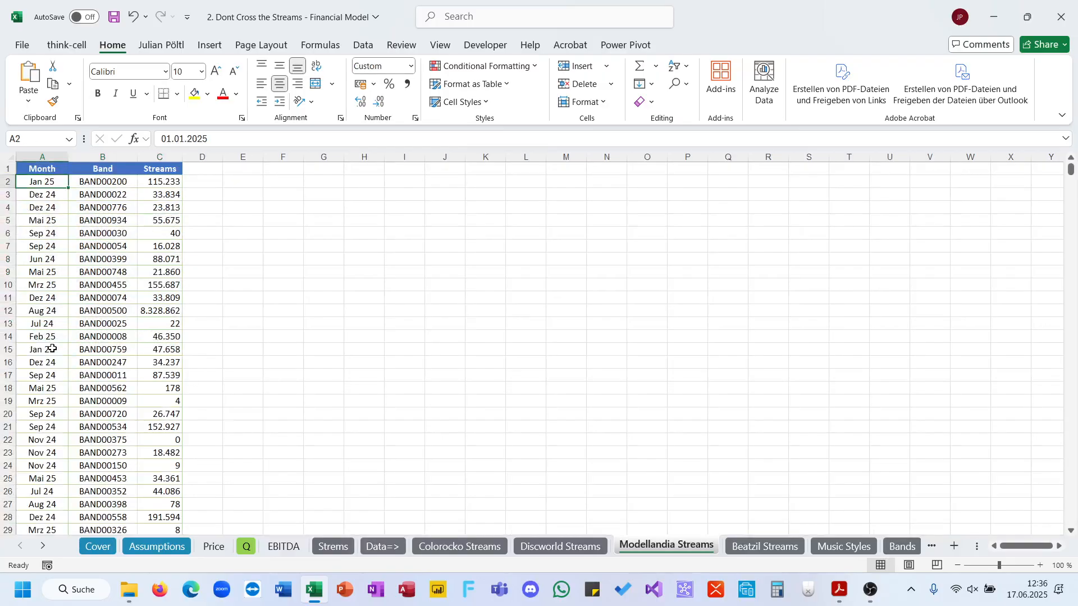
pyautogui.hotkey('ctrl', 'shift', 'Right')
pyautogui.hotkey('ctrl', 'shift', 'Down')
pyautogui.hotkey('ctrl', 'c')
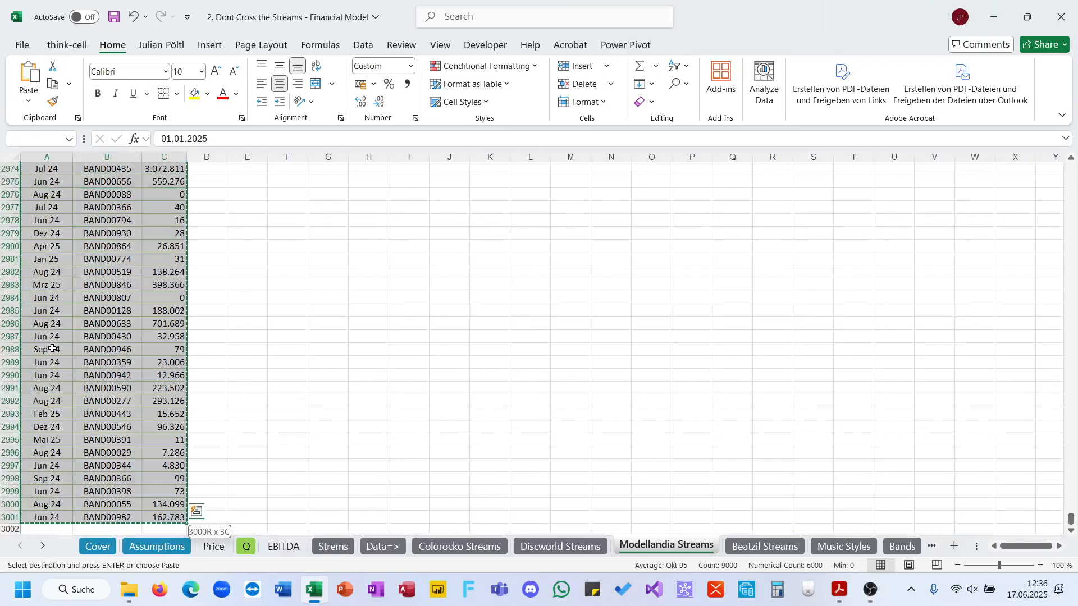
# Paste the Modellandia rows directly below the Discworld data at A5725 of the Strems sheet.
pyautogui.click(325, 548)
pyautogui.click(35, 473)
pyautogui.hotkey('ctrl', 'Down')
pyautogui.press('Down')
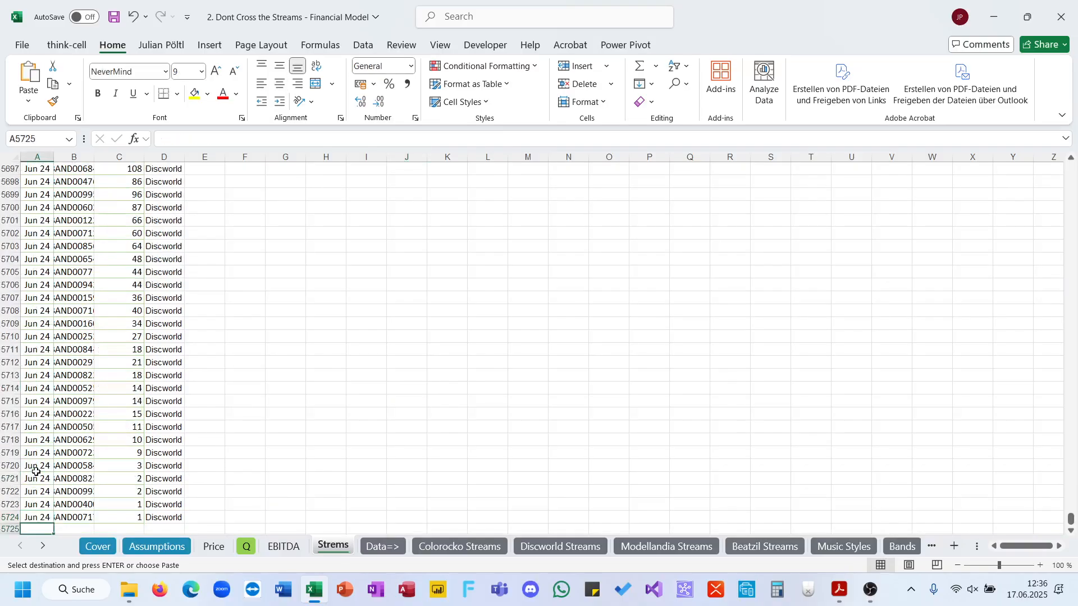
pyautogui.press('Return')
pyautogui.scroll(-3, 36, 471)
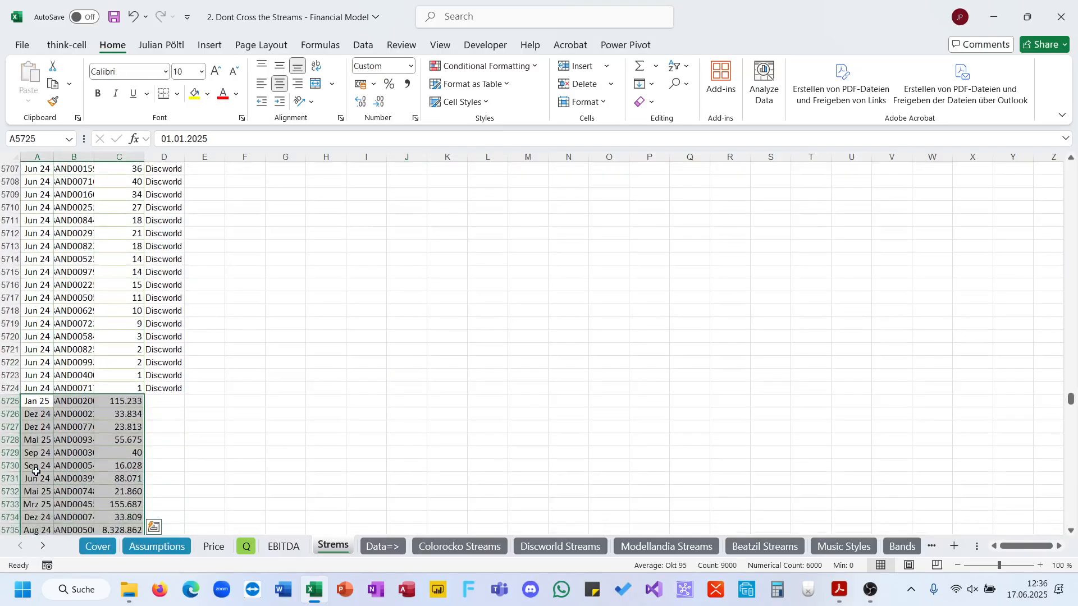
# Enter the region "Modellandia" in D5725 of the Strems sheet and fill it down beside all Modellandia rows.
pyautogui.click(652, 546)
pyautogui.doubleClick(651, 546)
pyautogui.doubleClick(651, 546)
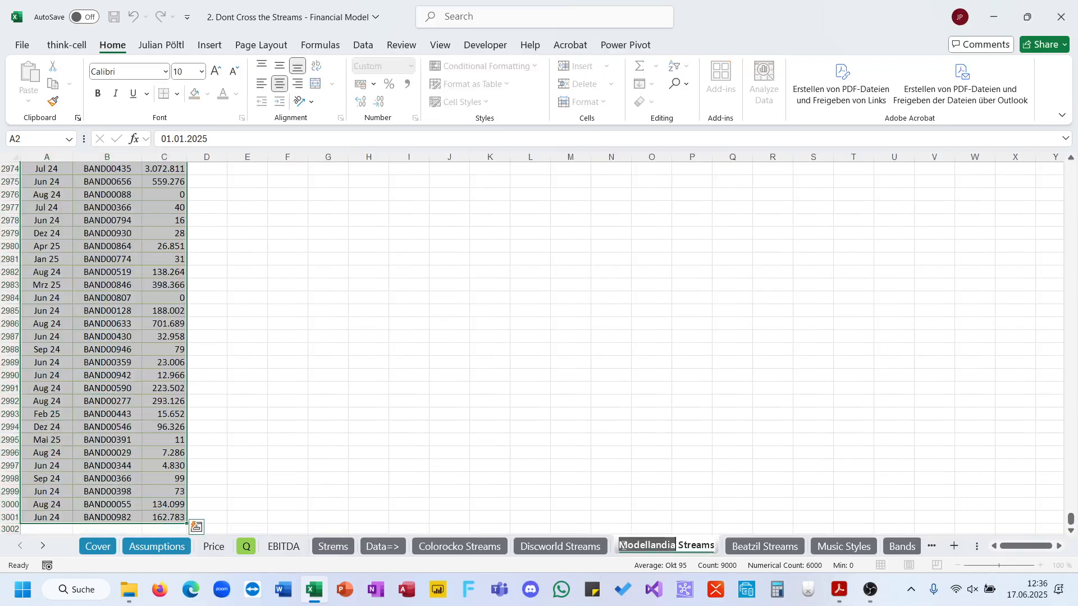
pyautogui.press('Escape')
pyautogui.press('Escape')
pyautogui.hotkey('ctrl', 'pageup')
pyautogui.hotkey('ctrl', 'pageup')
pyautogui.hotkey('ctrl', 'pageup')
pyautogui.hotkey('ctrl', 'pageup')
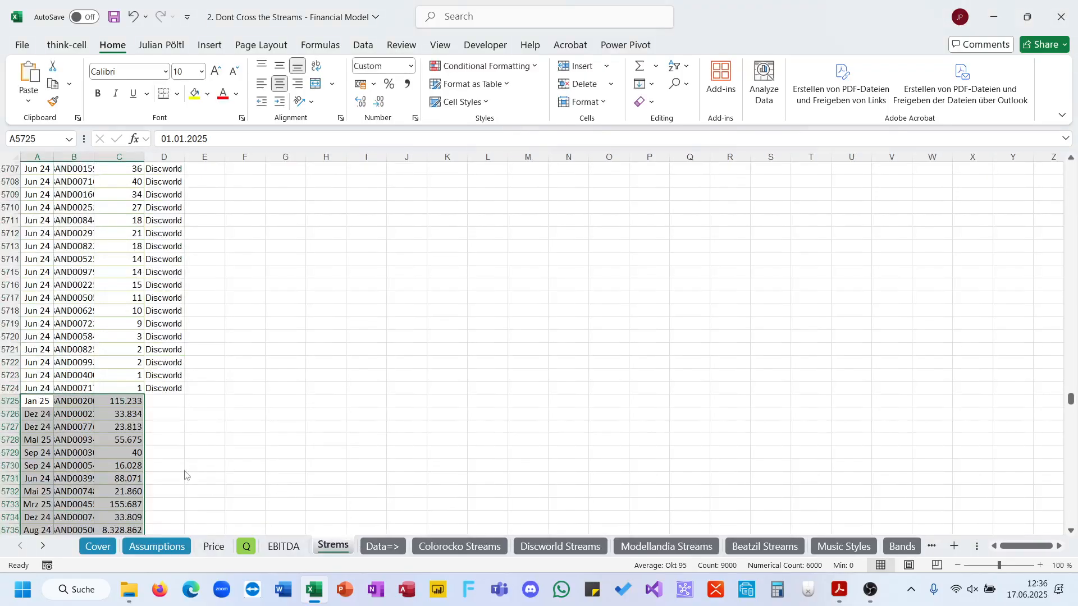
pyautogui.click(179, 403)
pyautogui.hotkey('ctrl', 'v')
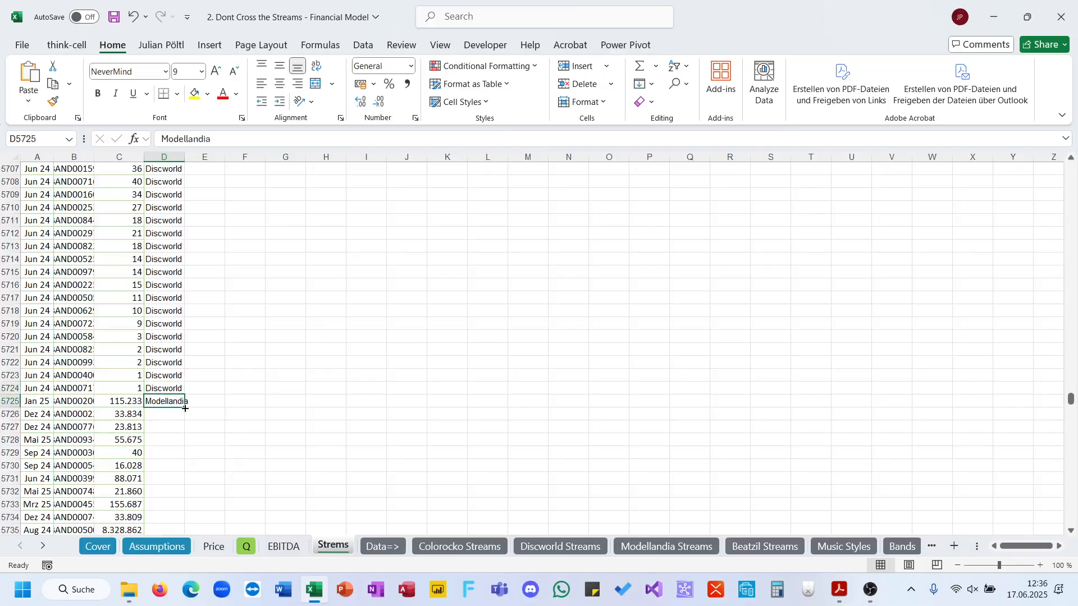
pyautogui.doubleClick(185, 409)
pyautogui.click(765, 547)
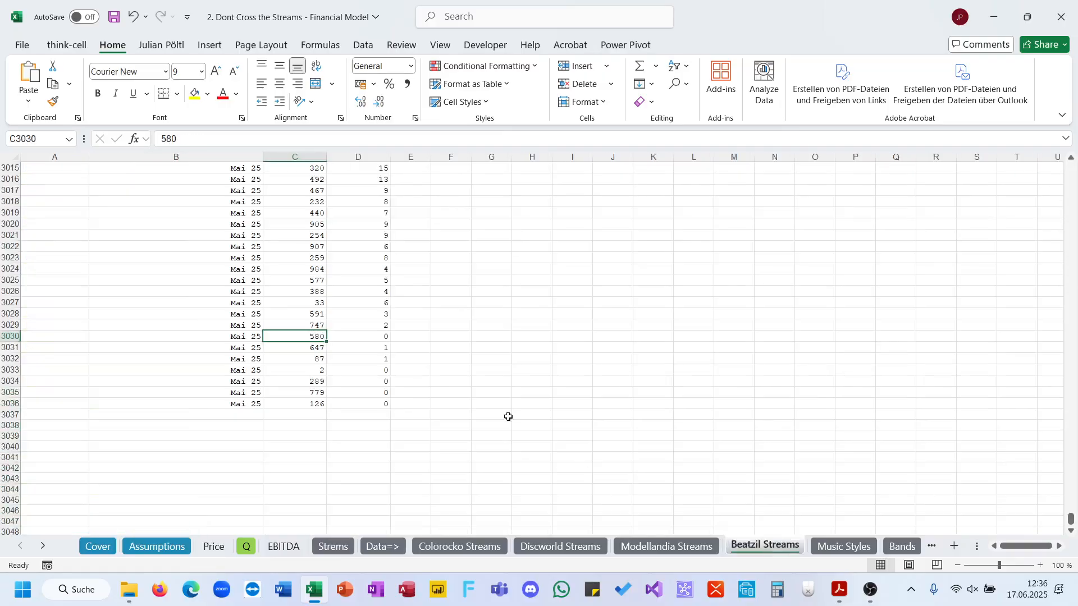
pyautogui.click(353, 406)
pyautogui.hotkey('ctrl', 'shift', 'Down')
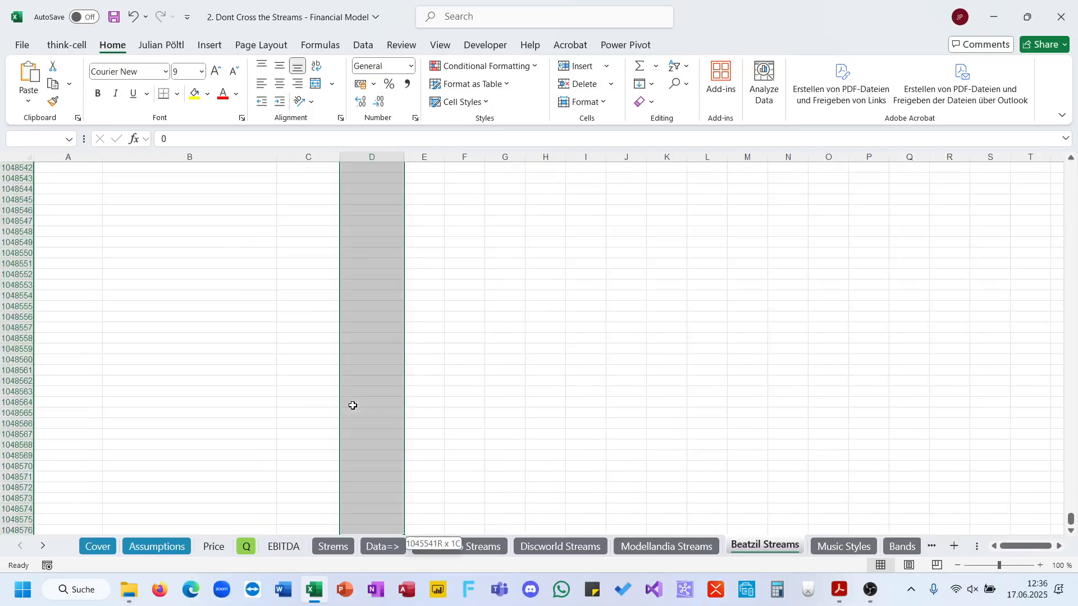
pyautogui.hotkey('shift', 'Left')
pyautogui.hotkey('shift', 'Left')
pyautogui.hotkey('ctrl', 'shift', 'Up')
pyautogui.hotkey('ctrl', 'shift', 'Up')
pyautogui.hotkey('ctrl', 'shift', 'Up')
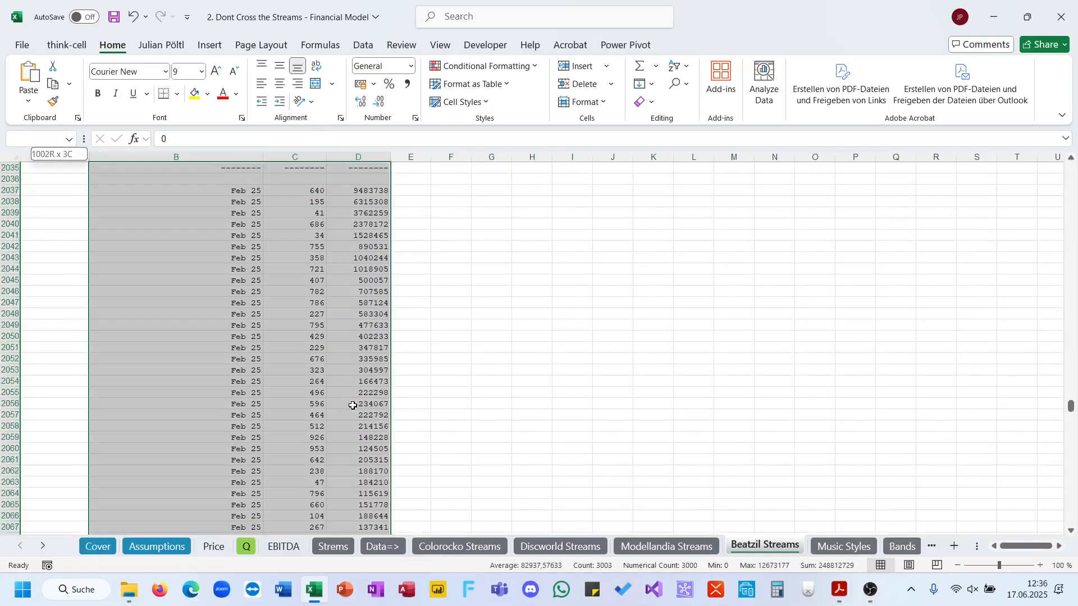
pyautogui.hotkey('shift', 'Up')
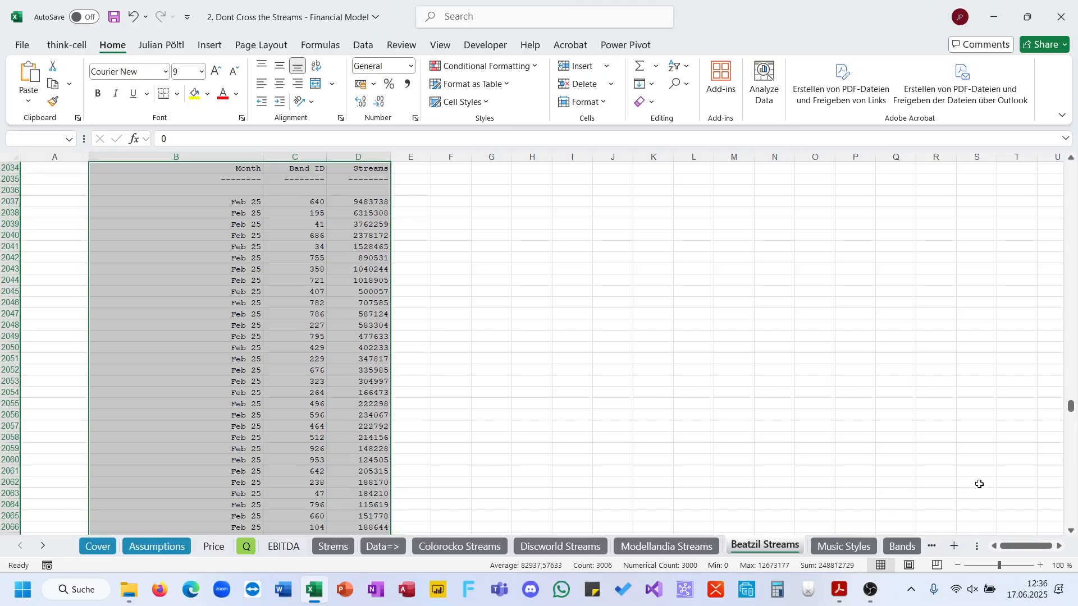
pyautogui.moveTo(1070, 406); pyautogui.dragTo(978, 114)
# Copy the page 1 data block of the Beatzil Streams sheet, B12:D1011, without its headers.
pyautogui.click(243, 303)
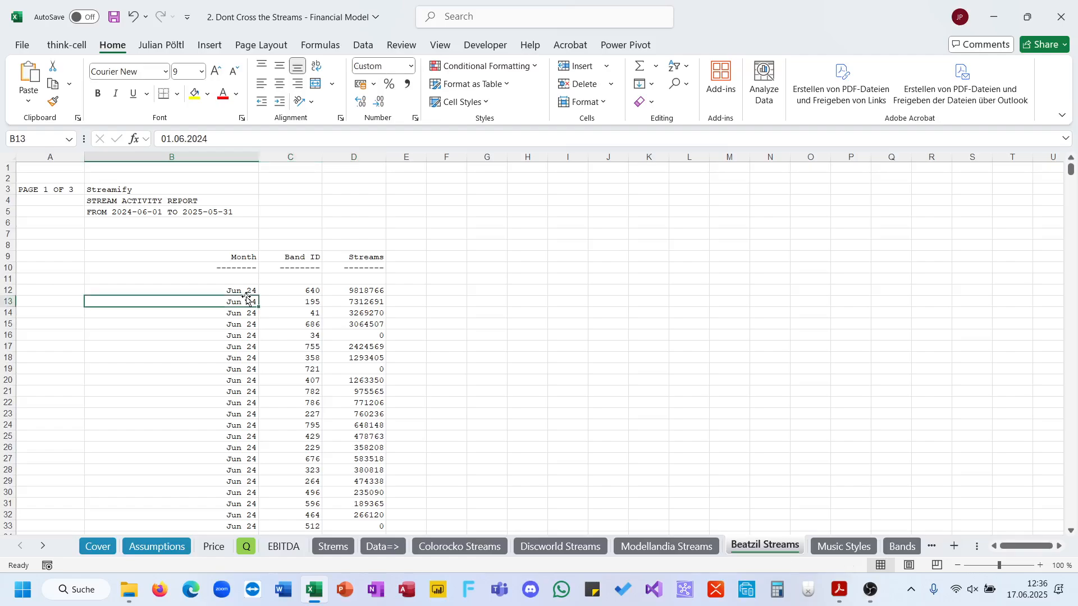
pyautogui.click(247, 293)
pyautogui.hotkey('ctrl', 'shift', 'Right')
pyautogui.hotkey('ctrl', 'shift', 'Down')
pyautogui.hotkey('ctrl', 'c')
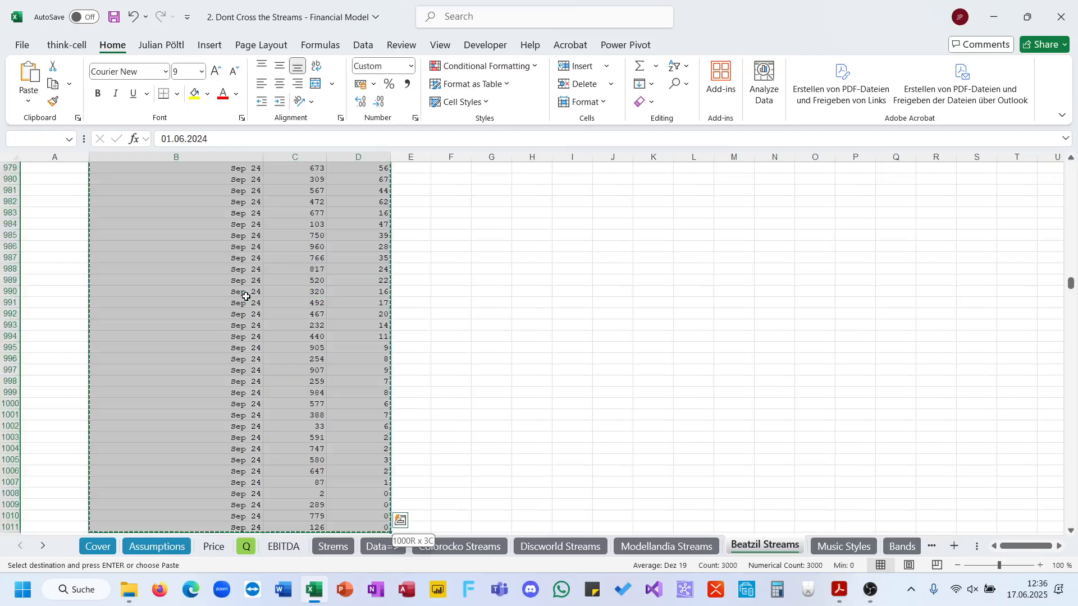
# Paste the Beatzil page 1 rows directly below the Modellandia data on the Strems sheet and widen column A slightly.
pyautogui.click(334, 546)
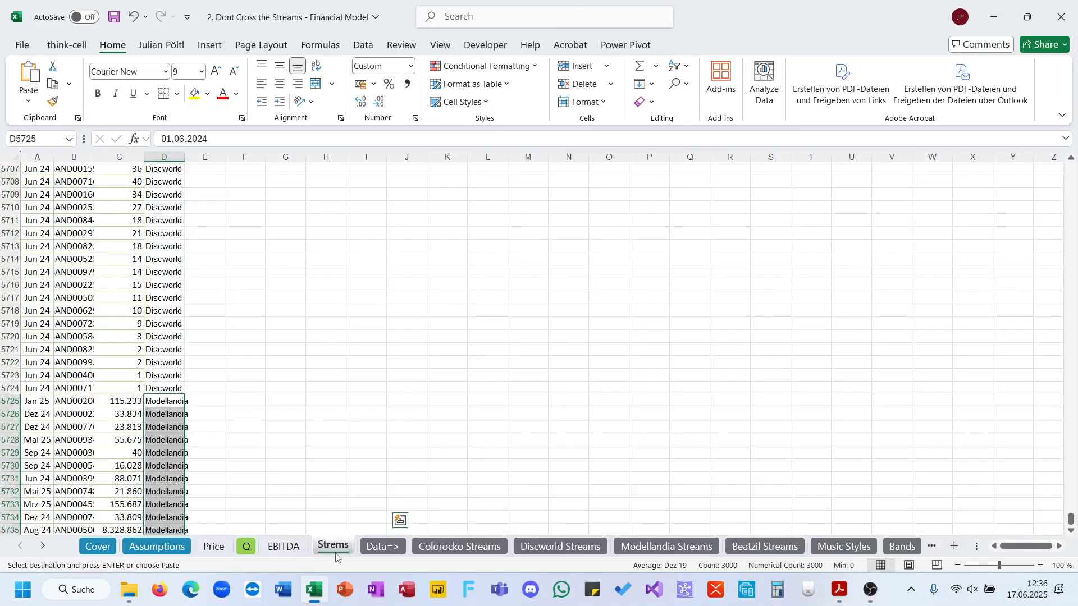
pyautogui.scroll(-10, 32, 436)
pyautogui.click(70, 442)
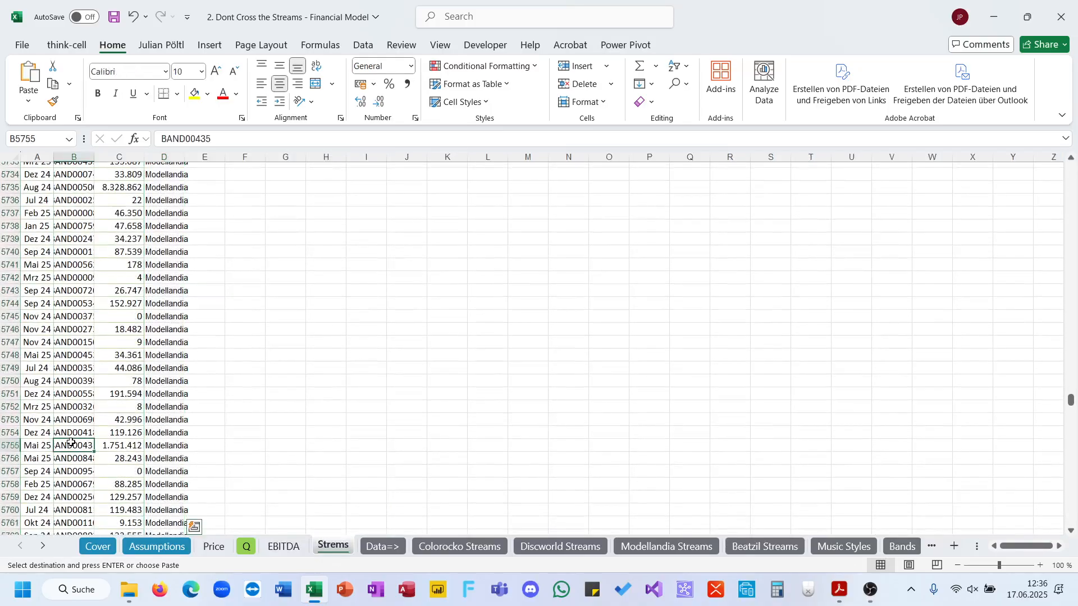
pyautogui.hotkey('ctrl', 'Down')
pyautogui.press('Down')
pyautogui.press('Left')
pyautogui.hotkey('ctrl', 'v')
pyautogui.hotkey('ctrl', 'Down')
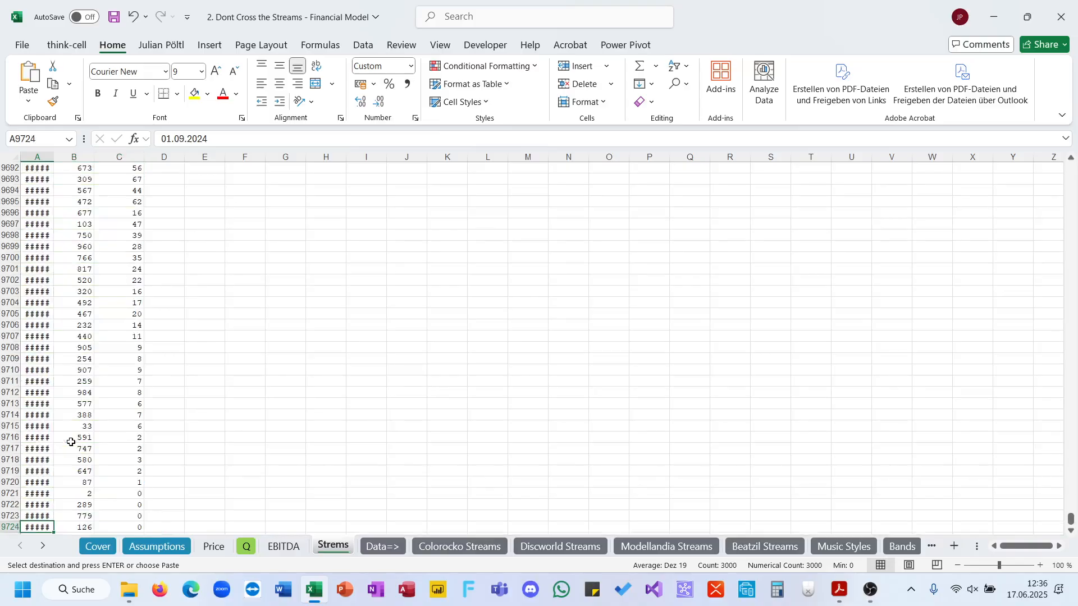
pyautogui.press('Down')
pyautogui.moveTo(54, 157); pyautogui.dragTo(56, 157)
pyautogui.click(247, 268)
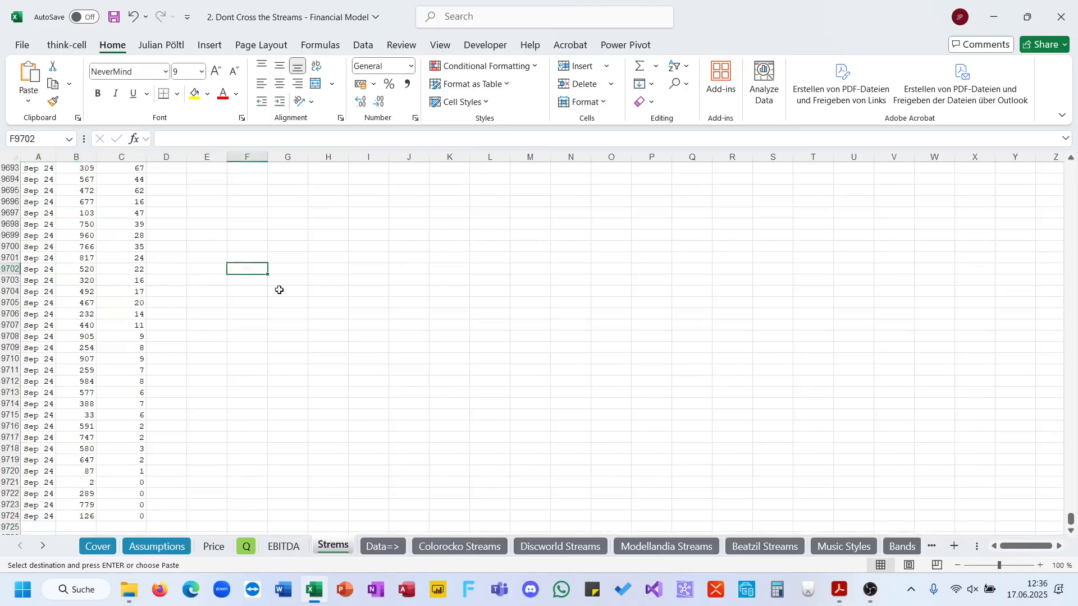
# Copy the Beatzil page 2 data block, B1026:D2025, to A9725 of the Strems sheet.
pyautogui.click(758, 546)
pyautogui.scroll(-10, 337, 373)
pyautogui.click(229, 385)
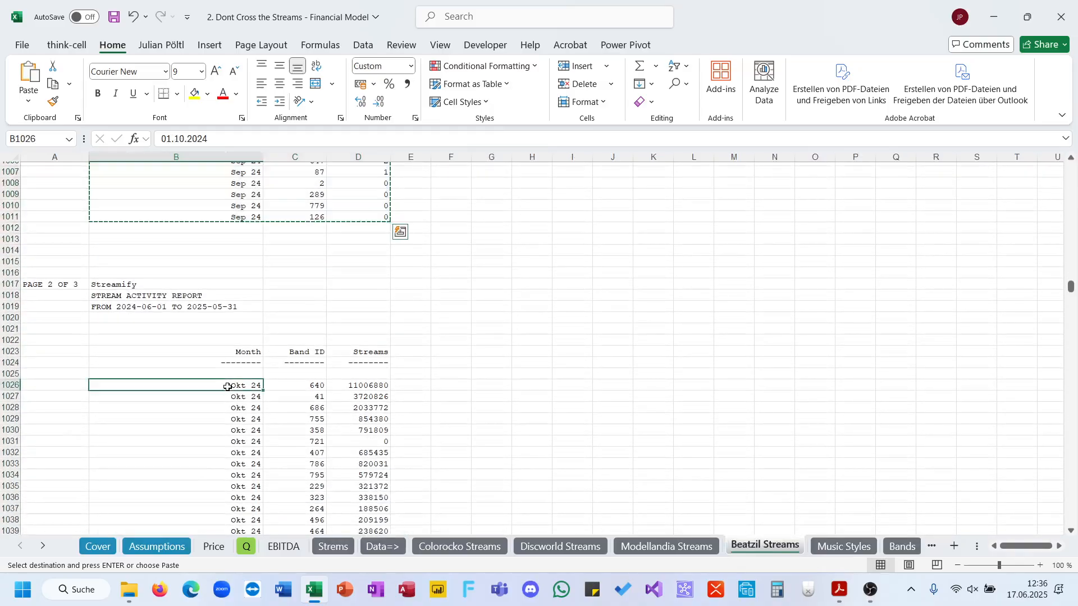
pyautogui.hotkey('ctrl', 'shift', 'Right')
pyautogui.hotkey('ctrl', 'shift', 'Down')
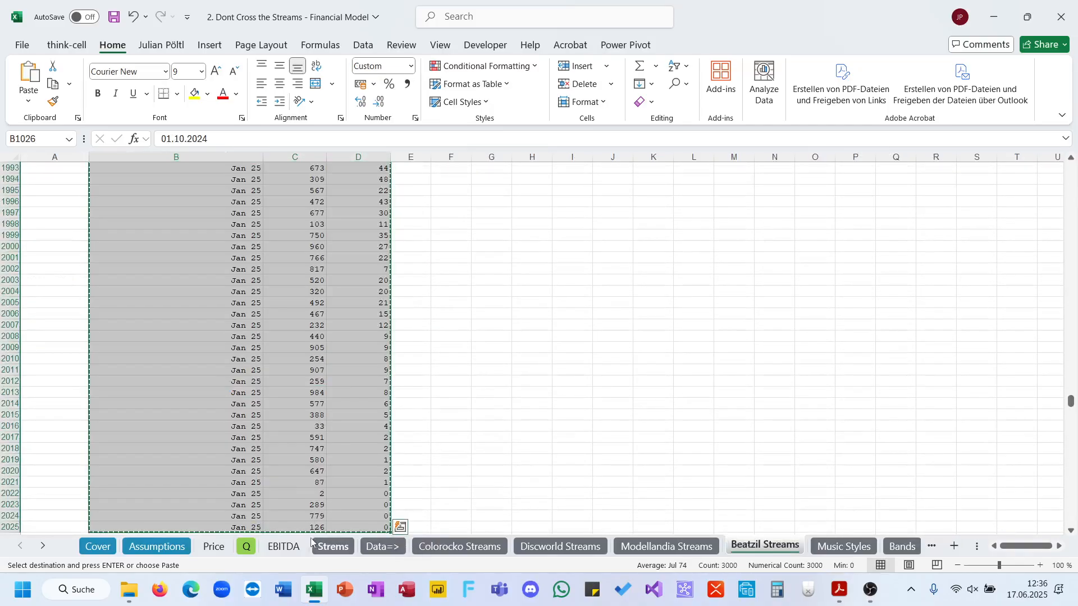
pyautogui.click(333, 546)
pyautogui.click(43, 526)
pyautogui.hotkey('ctrl', 'v')
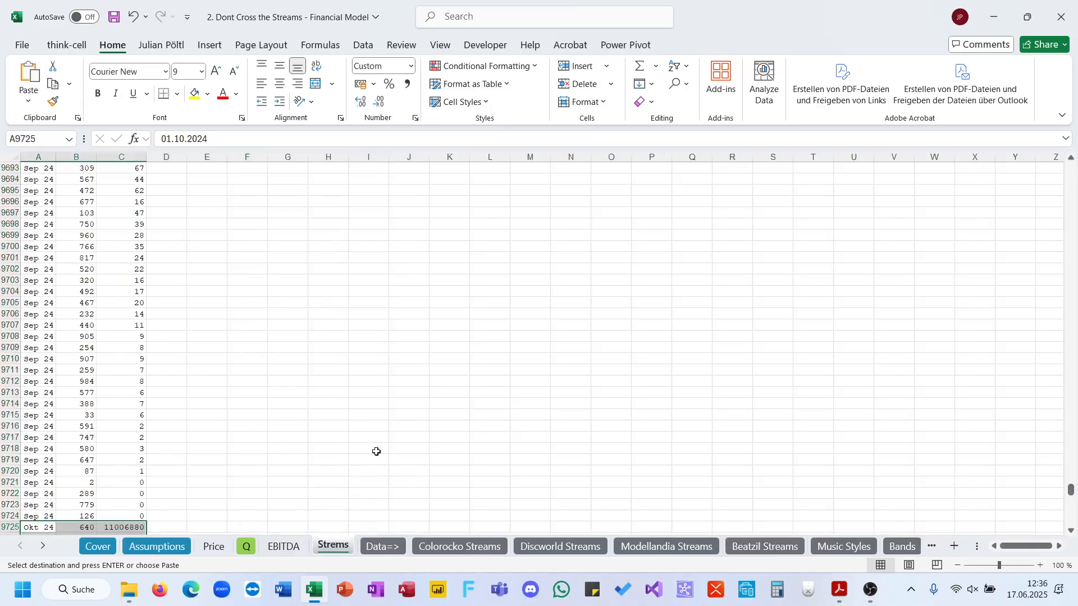
# Copy the Beatzil page 3 data block, B2037:D3036, to A10725 of the Strems sheet.
pyautogui.click(764, 546)
pyautogui.scroll(-10, 154, 440)
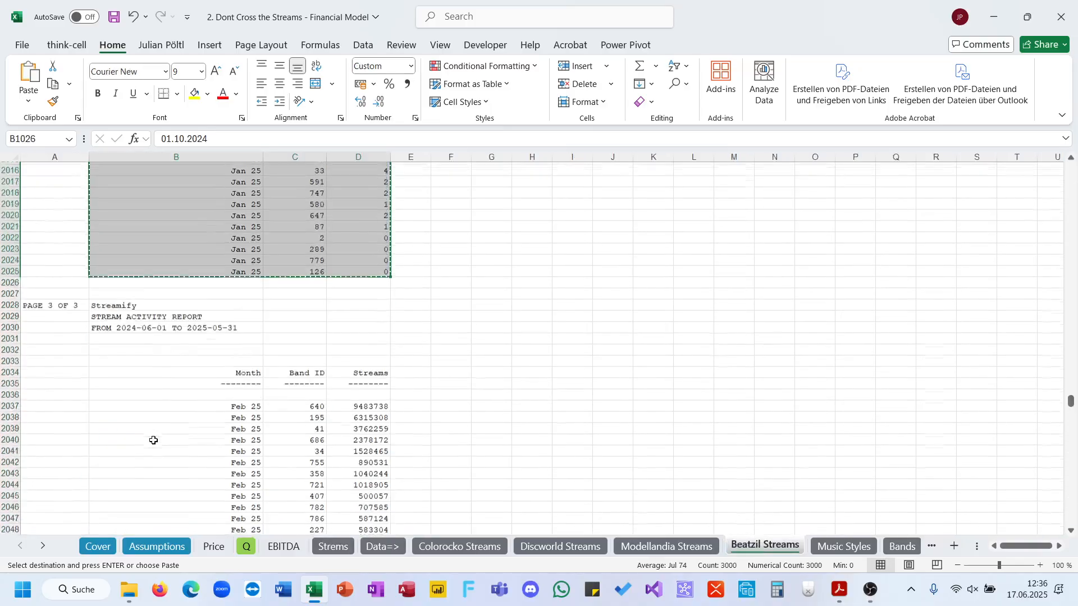
pyautogui.click(230, 366)
pyautogui.hotkey('ctrl', 'shift', 'Right')
pyautogui.hotkey('ctrl', 'shift', 'Down')
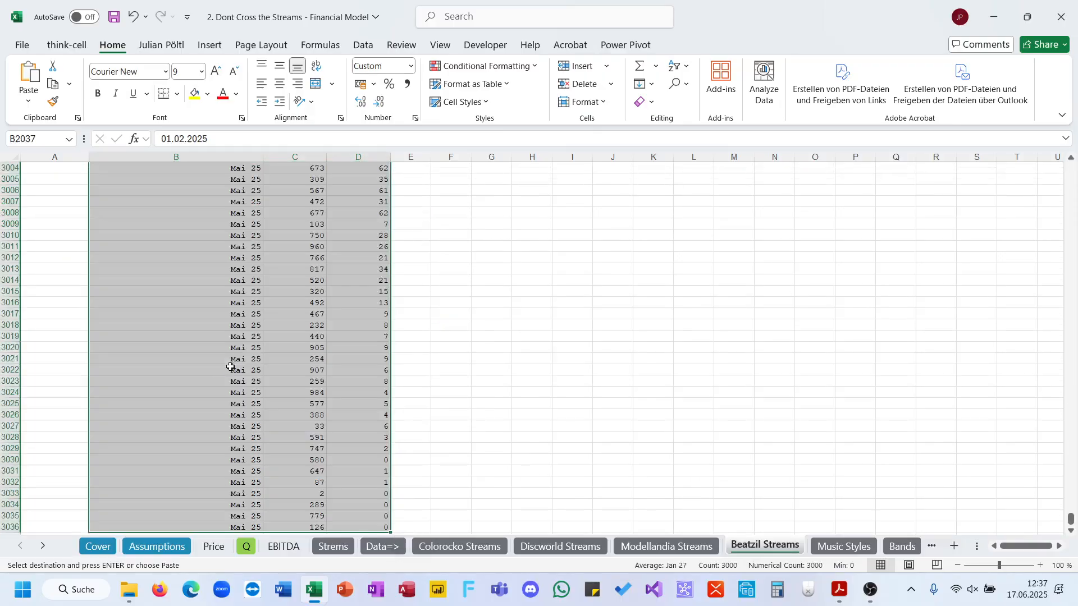
pyautogui.hotkey('ctrl', 'c')
pyautogui.click(333, 547)
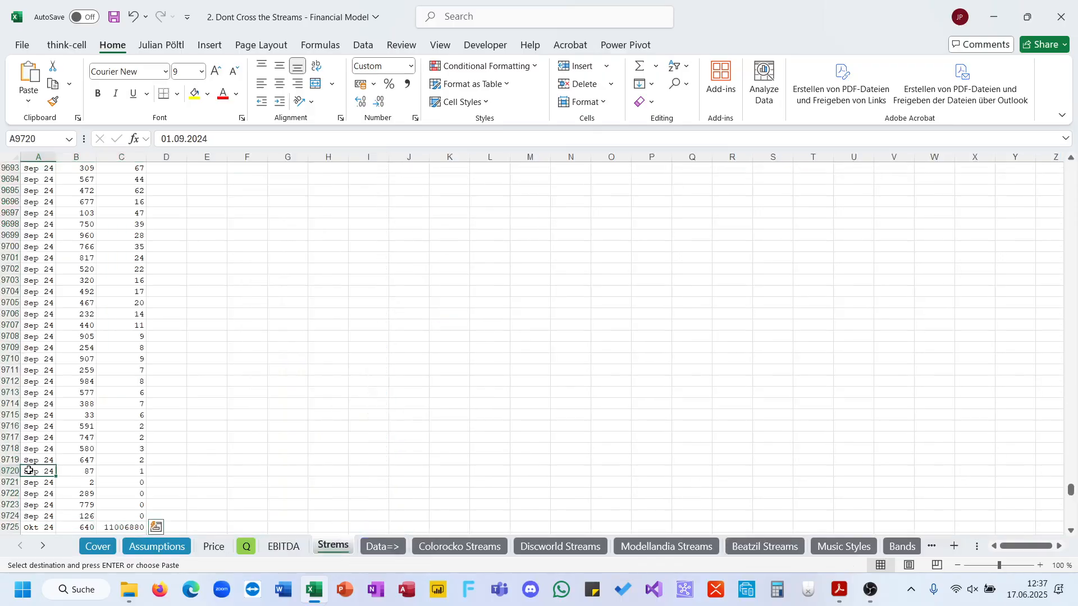
pyautogui.hotkey('ctrl', 'Down')
pyautogui.press('Down')
pyautogui.hotkey('ctrl', 'v')
pyautogui.press('Escape')
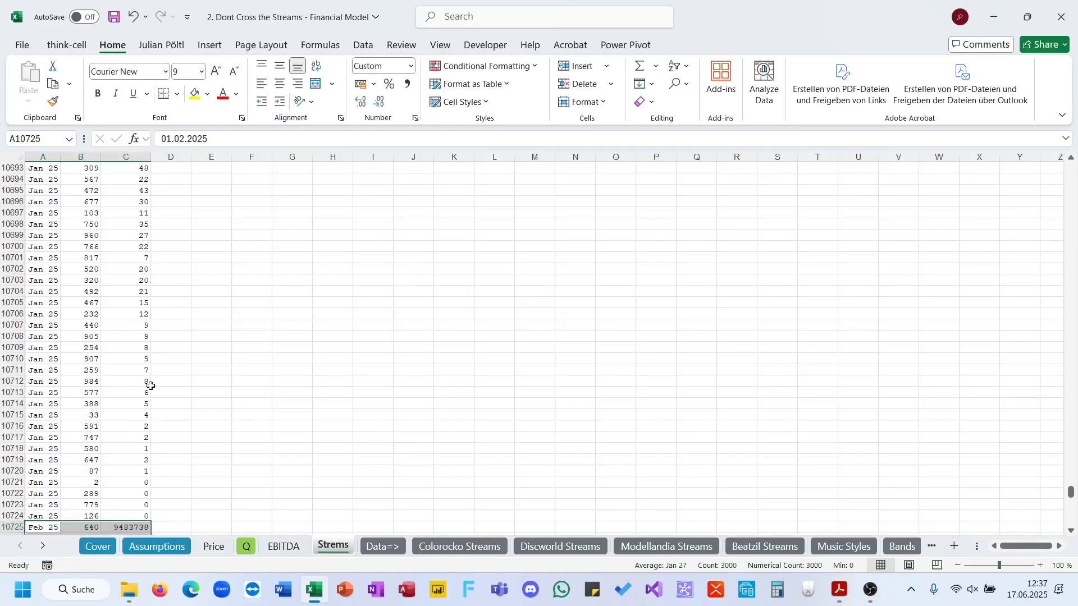
pyautogui.scroll(20, 150, 385)
pyautogui.scroll(20, 149, 385)
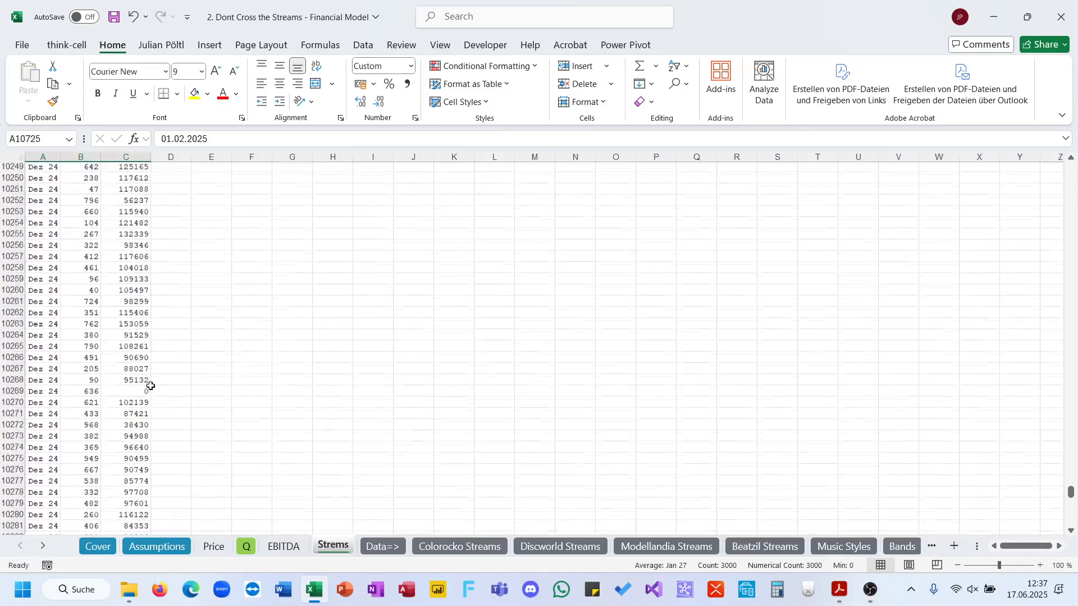
# In E8725, beside the first unformatted Band ID, enter the formula ="BAND"&TEXT(B8725;"00000").
pyautogui.scroll(20, 150, 386)
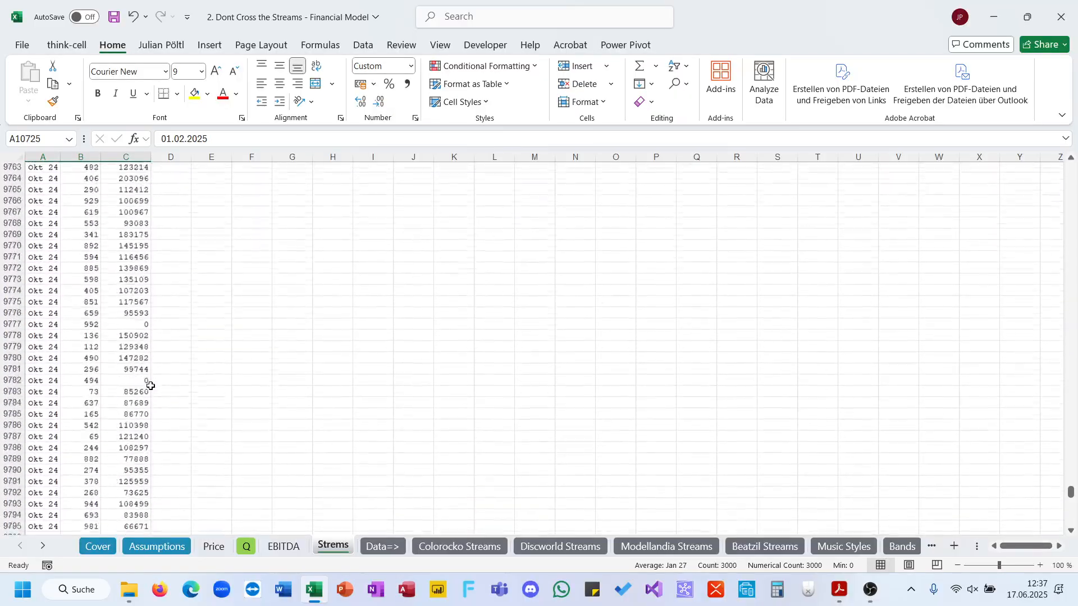
pyautogui.scroll(20, 150, 386)
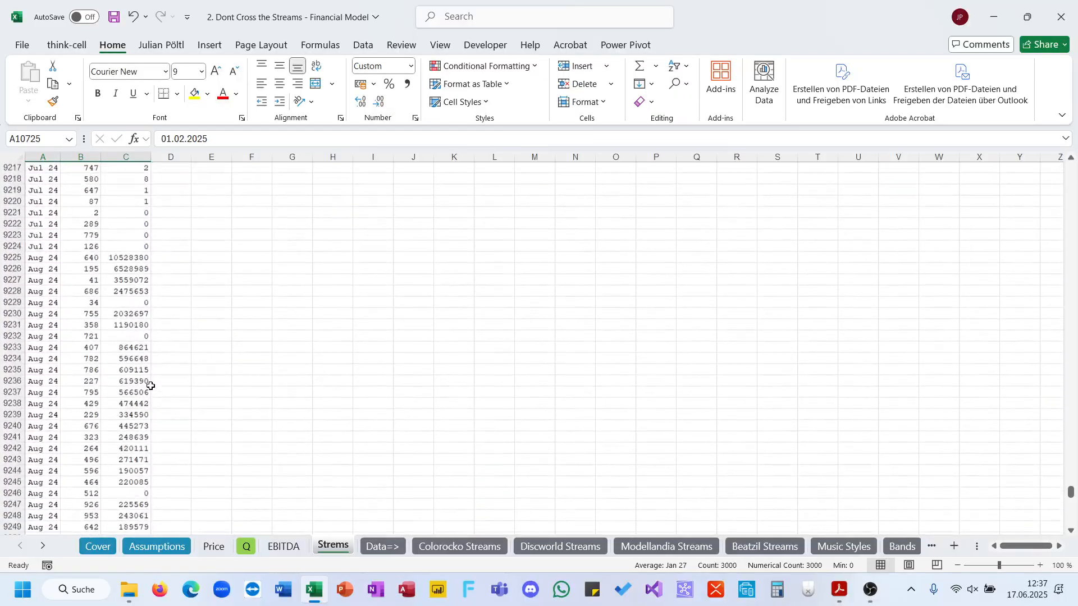
pyautogui.scroll(20, 151, 385)
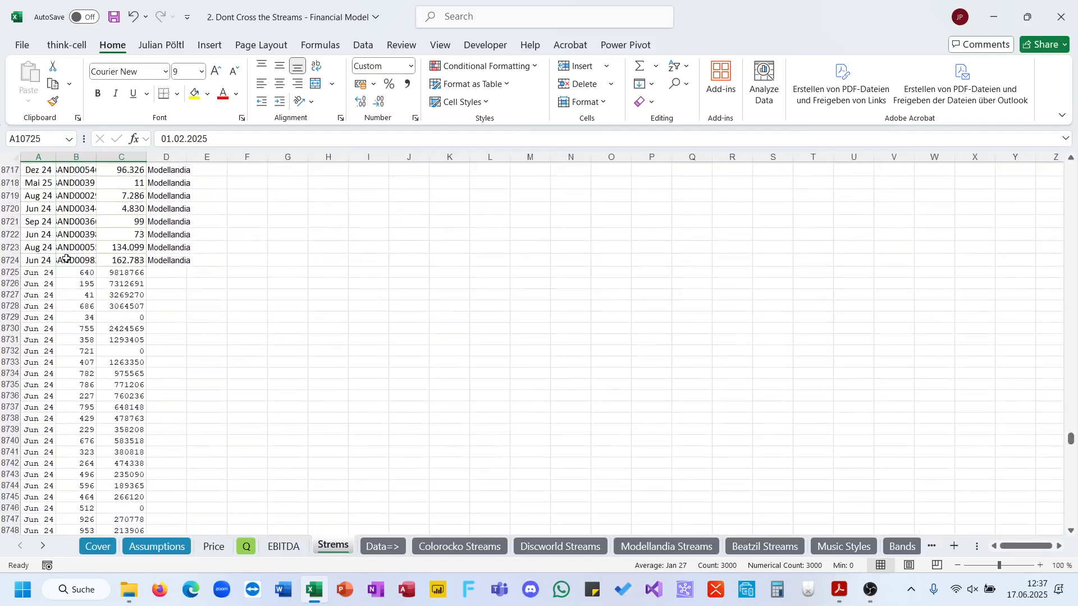
pyautogui.click(67, 259)
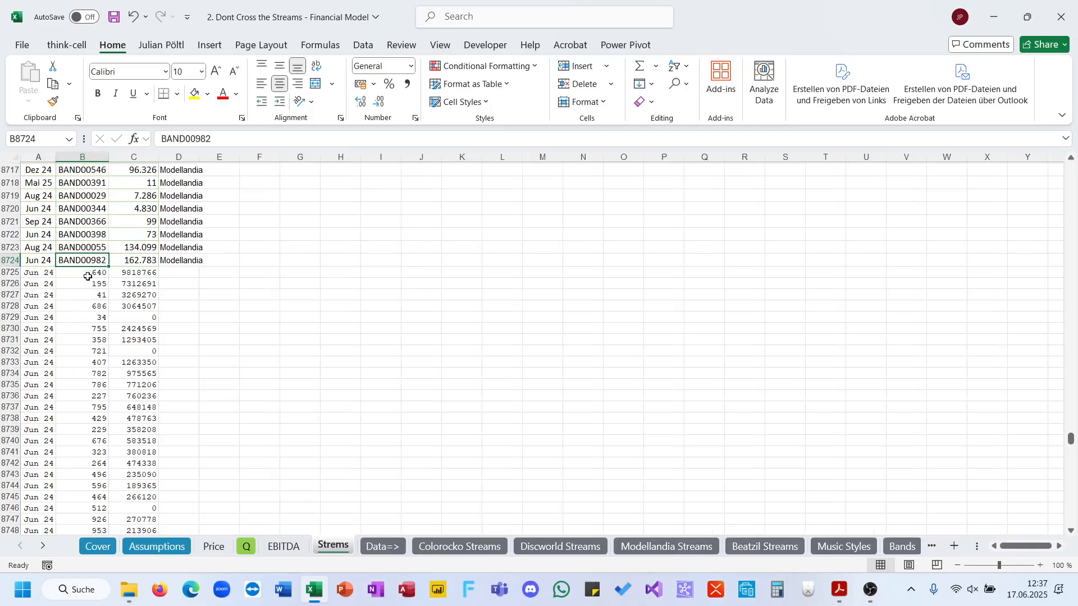
pyautogui.click(218, 271)
pyautogui.write('="BAND')
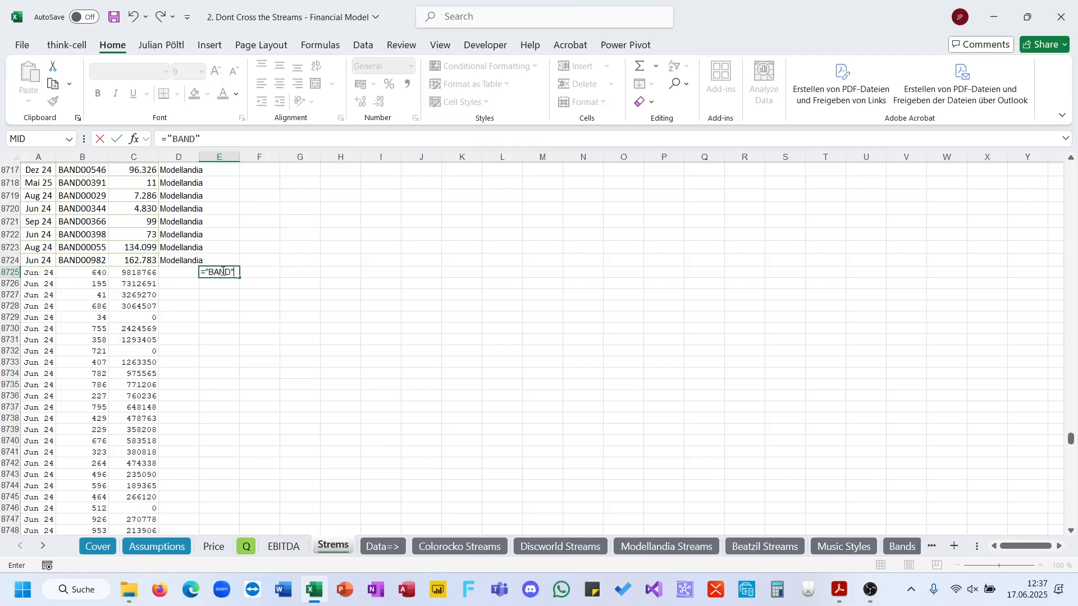
pyautogui.write('"&TEXT(')
pyautogui.press('Left')
pyautogui.press('Left')
pyautogui.press('Left')
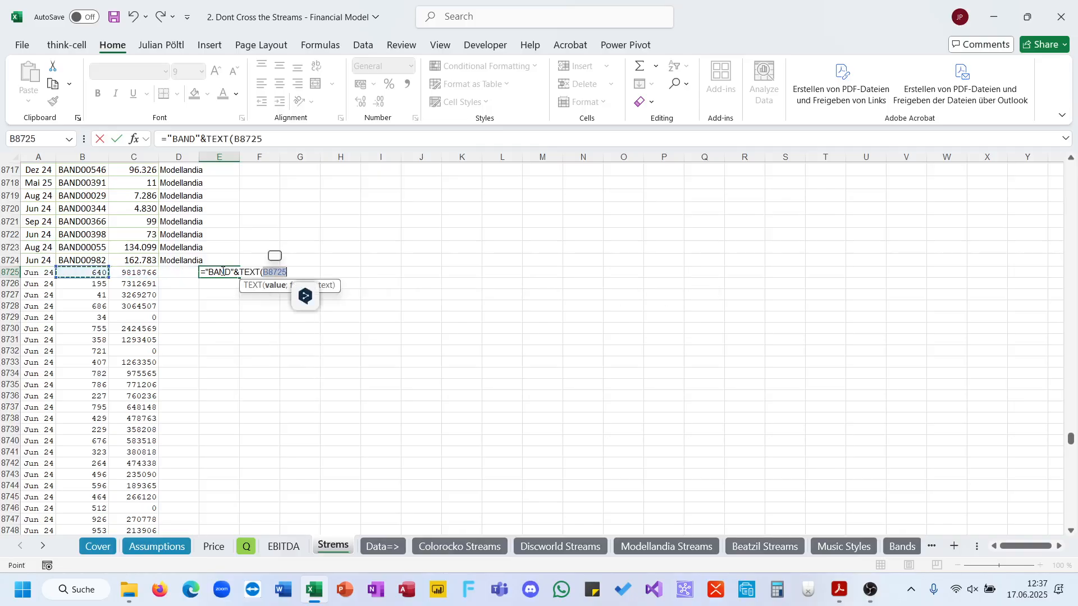
pyautogui.write(';')
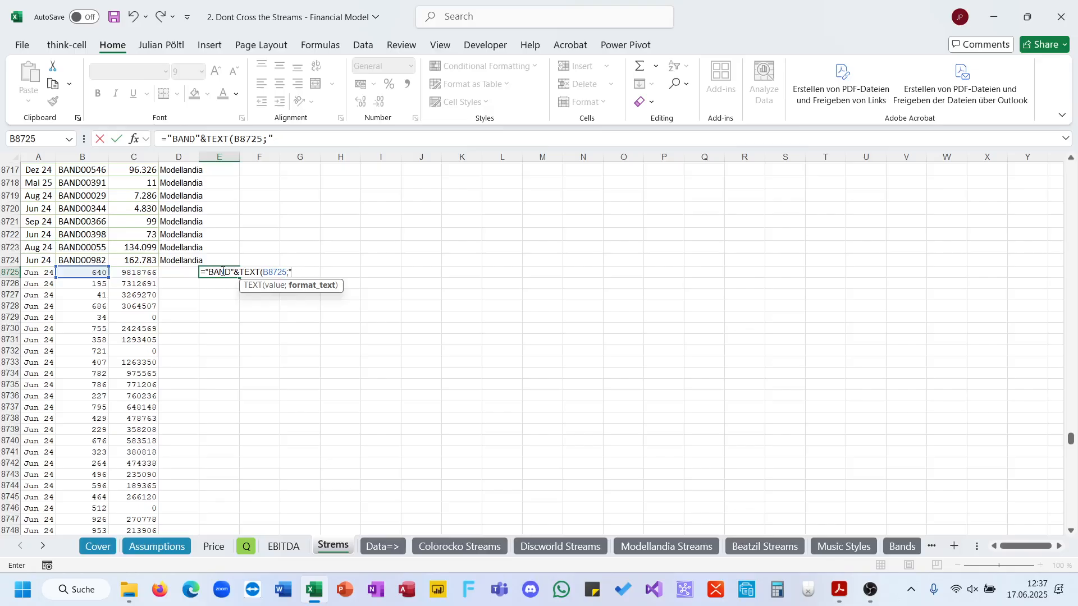
pyautogui.write('"00000")')
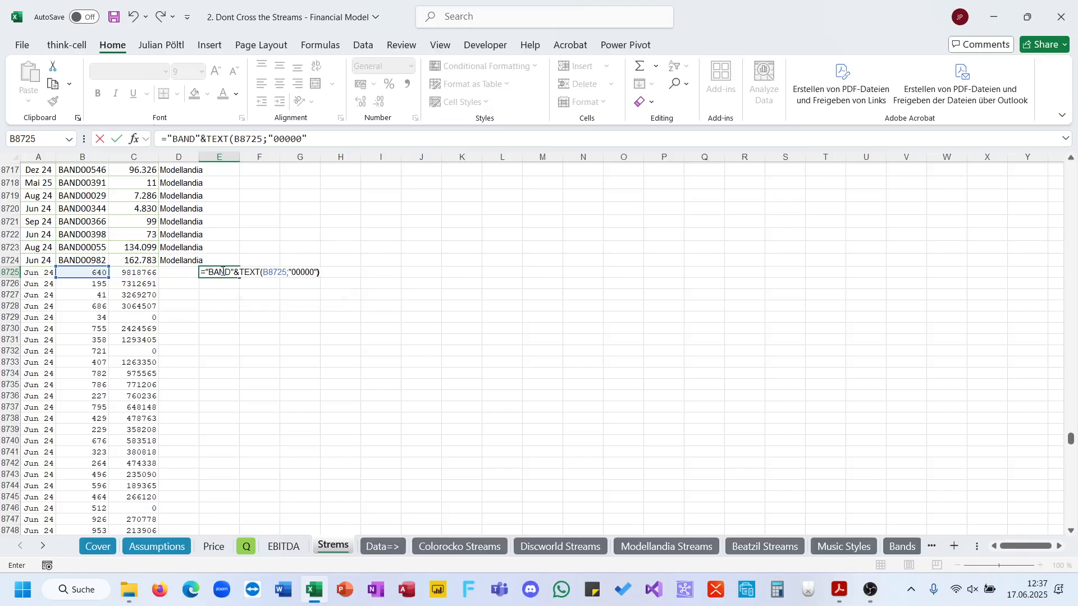
pyautogui.hotkey('ctrl', 'Return')
# Copy the Band ID formula from E8725 down to E11724, the last data row.
pyautogui.hotkey('ctrl', 'c')
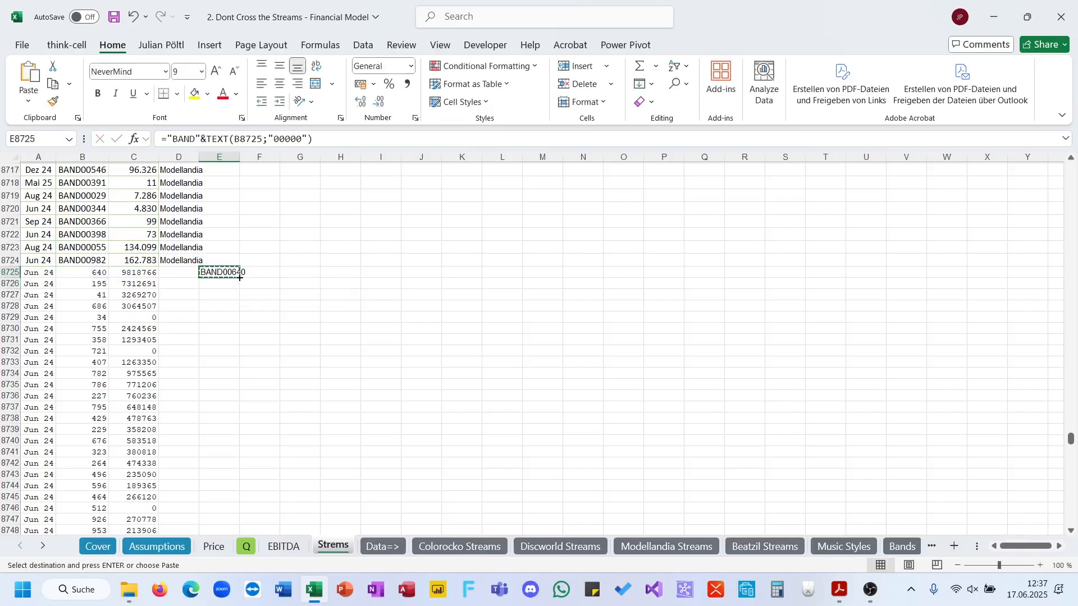
pyautogui.press('Left')
pyautogui.press('Left')
pyautogui.hotkey('ctrl', 'Down')
pyautogui.press('Right')
pyautogui.press('Right')
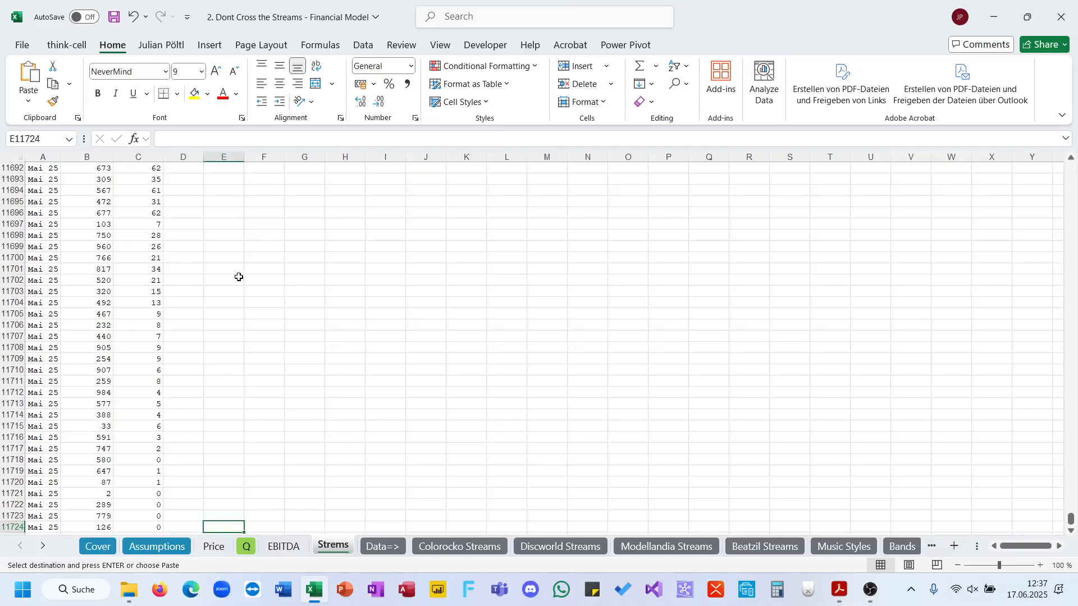
pyautogui.hotkey('ctrl', 'Up')
pyautogui.press('Left')
pyautogui.press('Left')
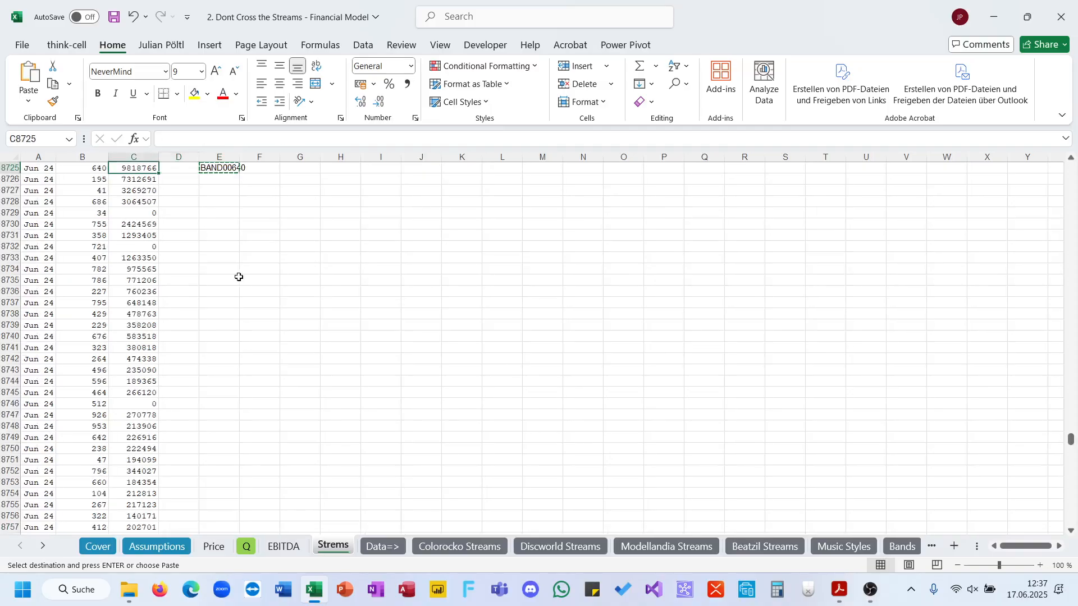
pyautogui.hotkey('ctrl', 'Down')
pyautogui.press('Right')
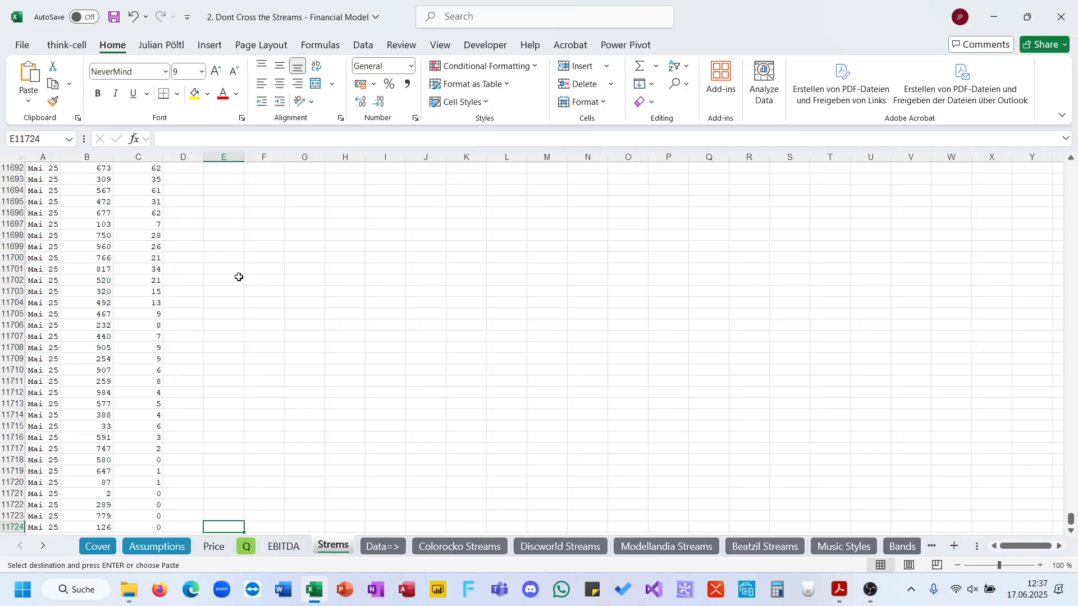
pyautogui.hotkey('ctrl', 'shift', 'Up')
pyautogui.hotkey('ctrl', 'v')
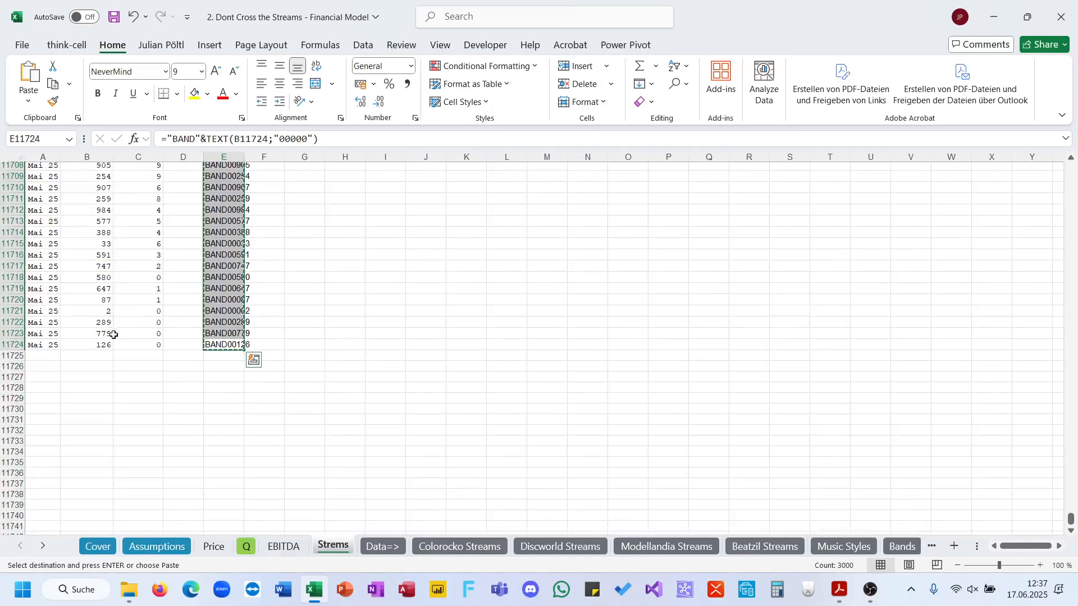
# Replace the plain numbers in the Band ID column from B8725 down with the helper formulas' results, pasted as values.
pyautogui.click(109, 343)
pyautogui.press('Right')
pyautogui.press('Right')
pyautogui.hotkey('ctrl', 'Up')
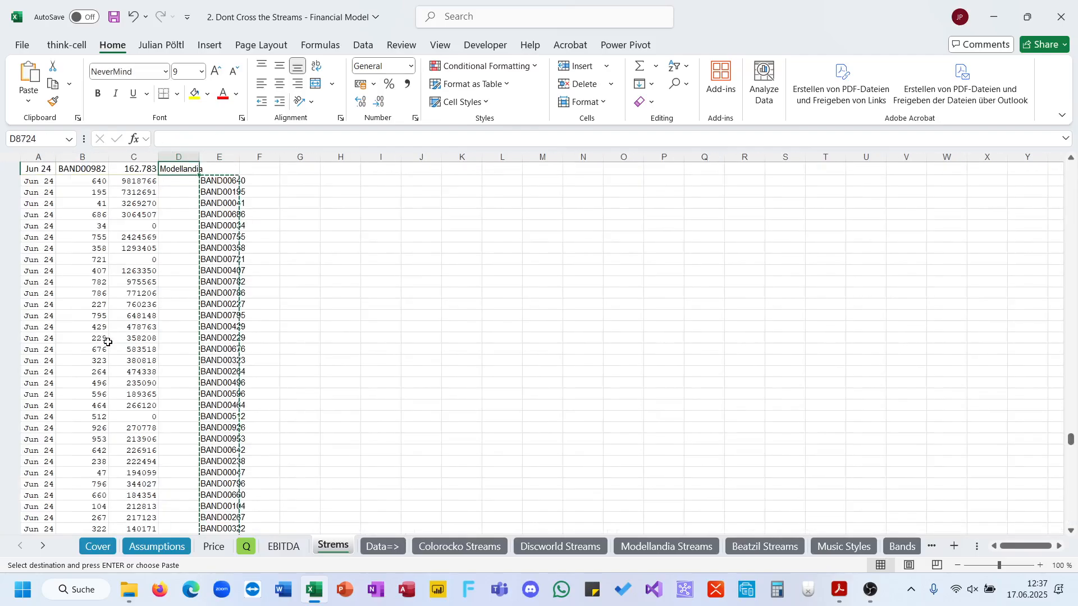
pyautogui.press('Left')
pyautogui.press('Left')
pyautogui.press('Down')
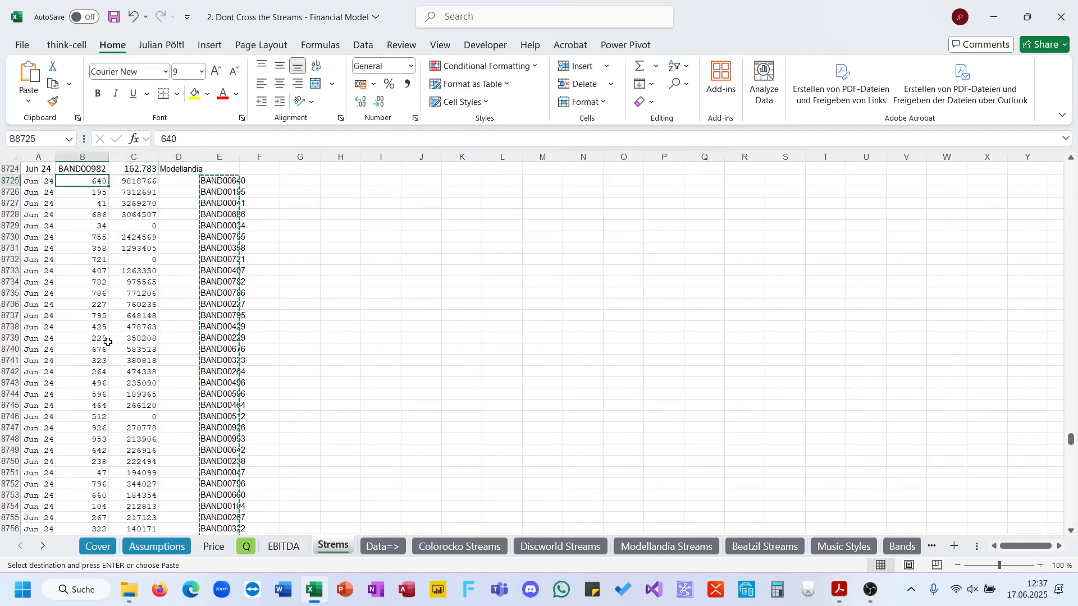
pyautogui.hotkey('ctrl', 'shift', 'v')
pyautogui.press('Escape')
# Clear the helper formulas in column E from E8725 down to the last row.
pyautogui.click(219, 181)
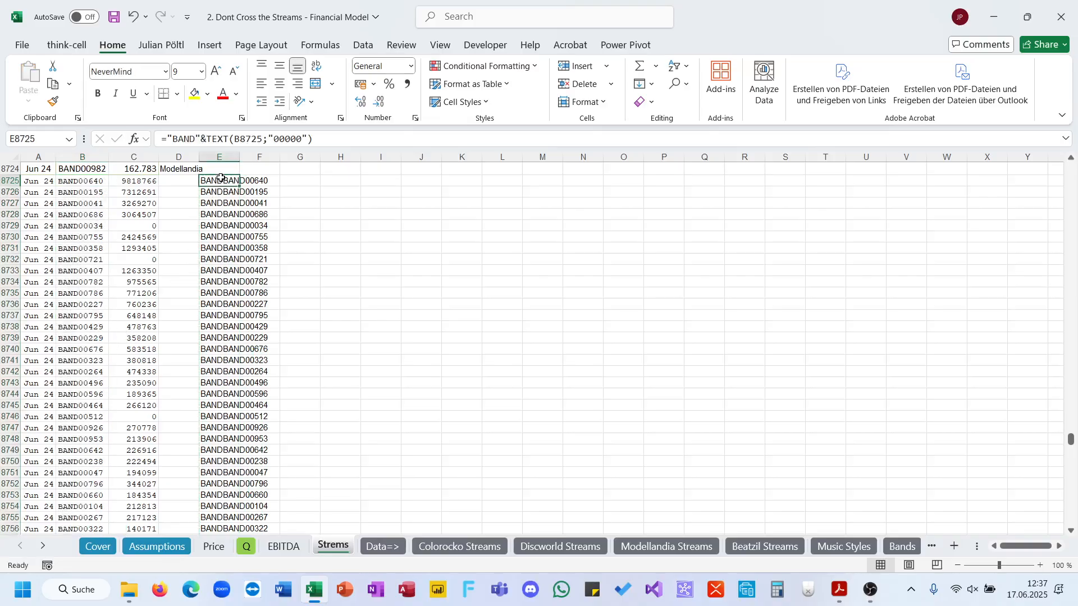
pyautogui.hotkey('ctrl', 'shift', 'Down')
pyautogui.press('Delete')
# Enter the region Beatzil in D8725 and fill it down to the last data row.
pyautogui.press('Left')
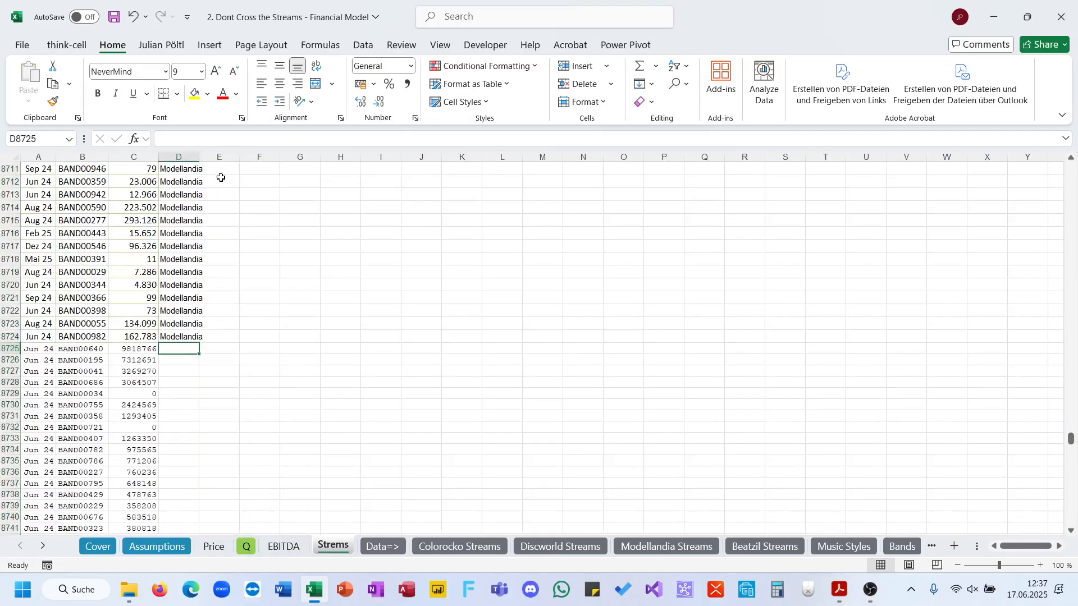
pyautogui.write('Bet')
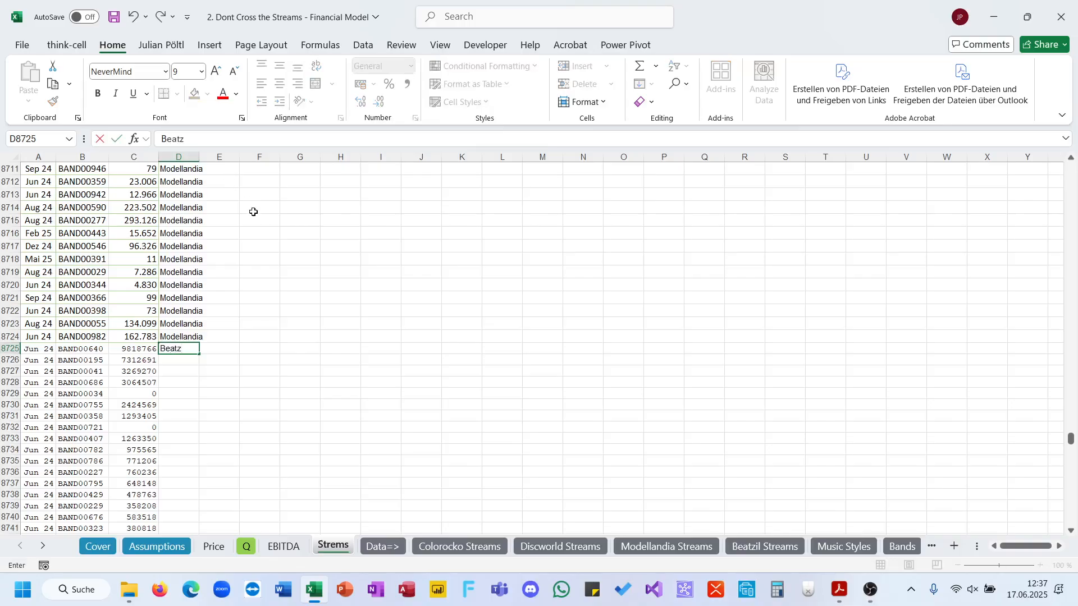
pyautogui.write('tzil')
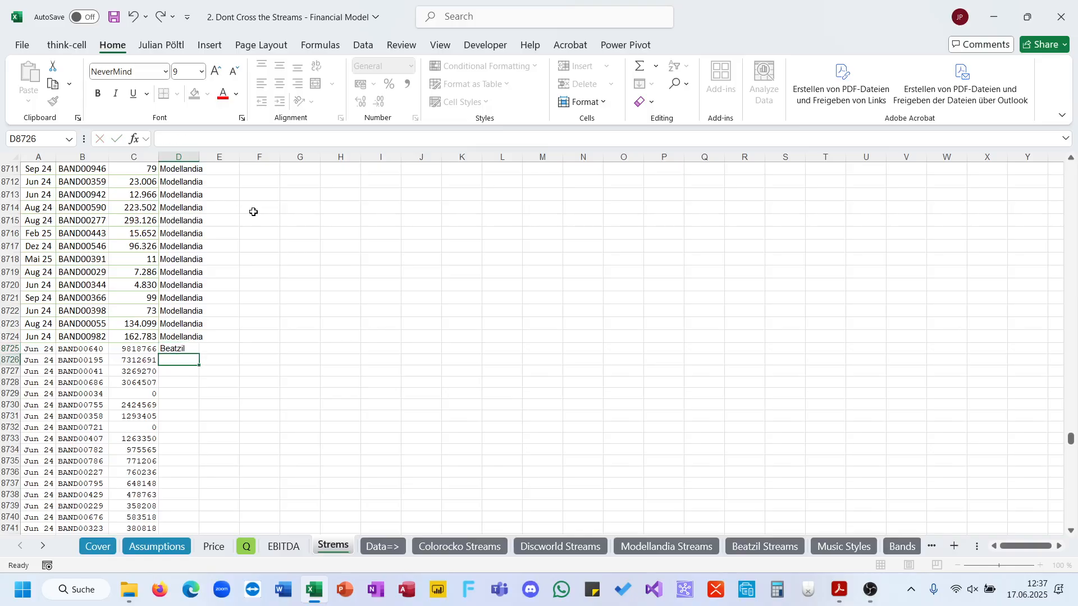
pyautogui.hotkey('ctrl', 'Return')
pyautogui.doubleClick(199, 355)
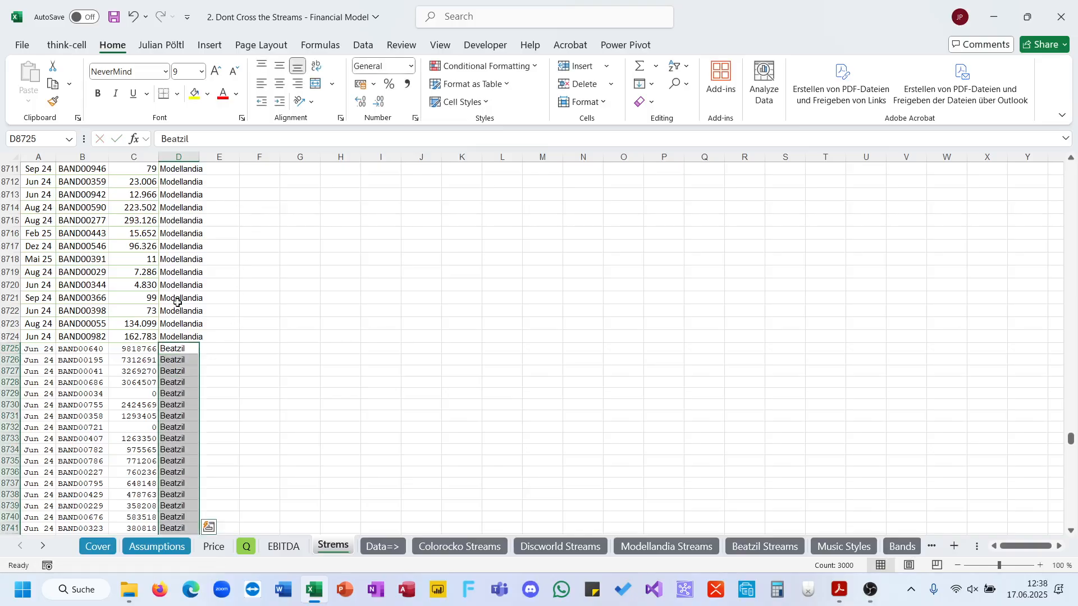
# Return to the start of the combined streams table and select the empty cell G2 beside it.
pyautogui.click(176, 299)
pyautogui.hotkey('ctrl', 'Up')
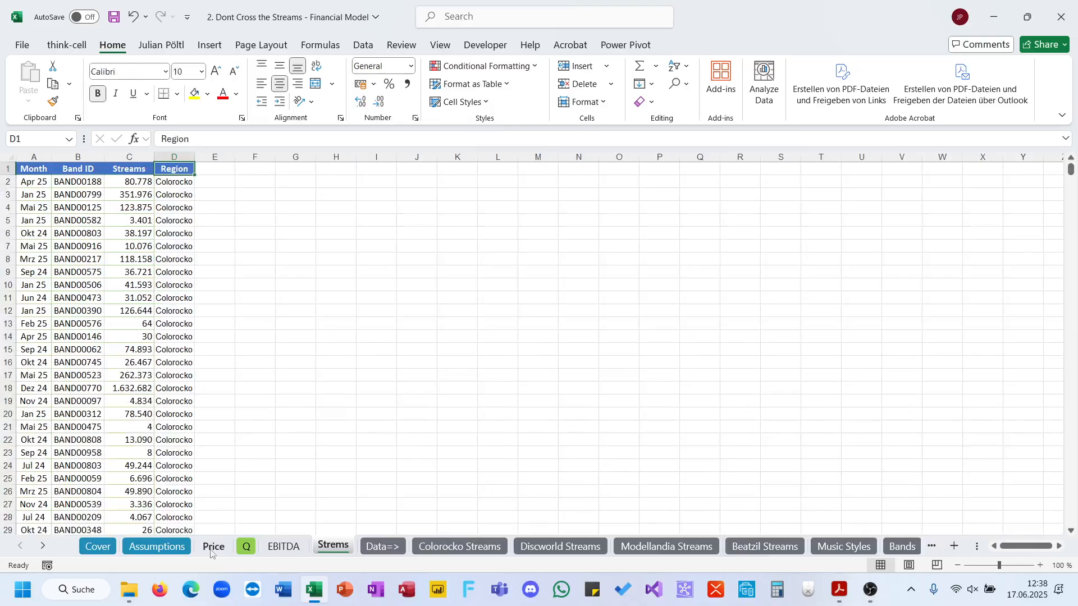
pyautogui.click(295, 184)
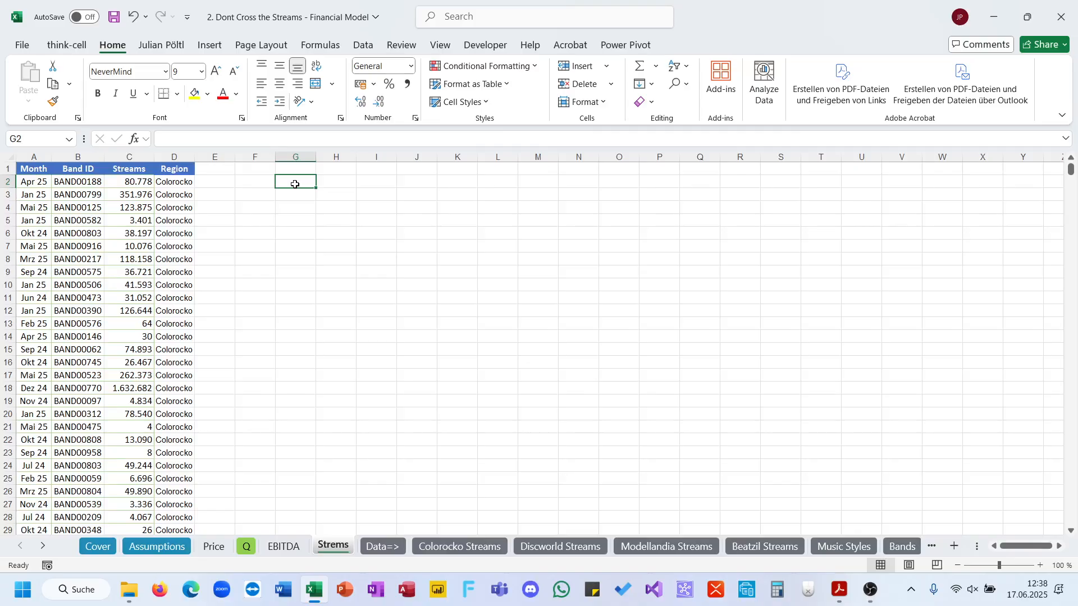
pyautogui.write('=')
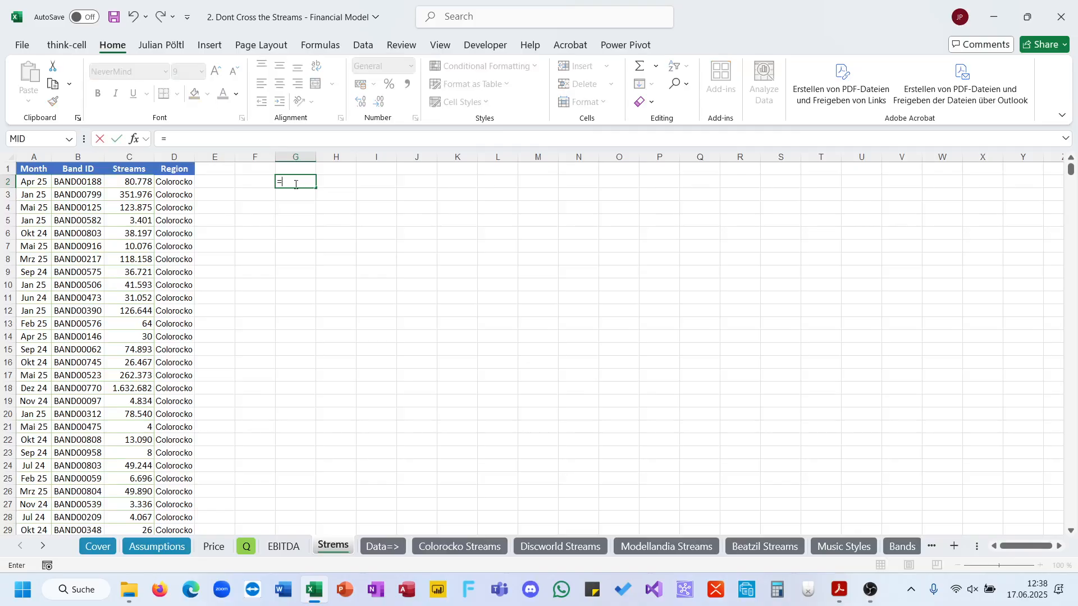
pyautogui.write('piv')
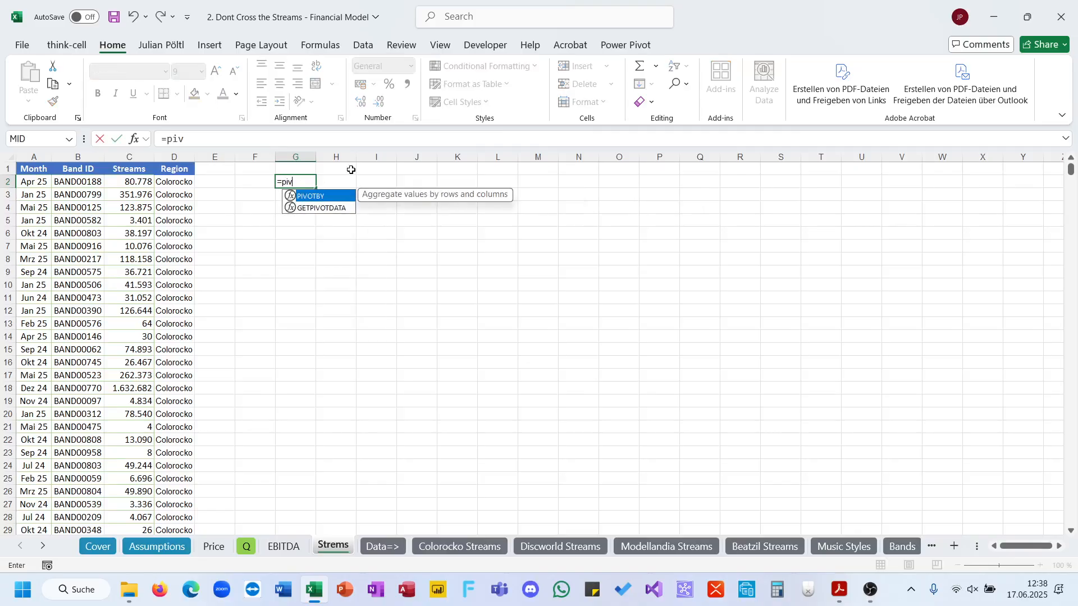
pyautogui.press('Tab')
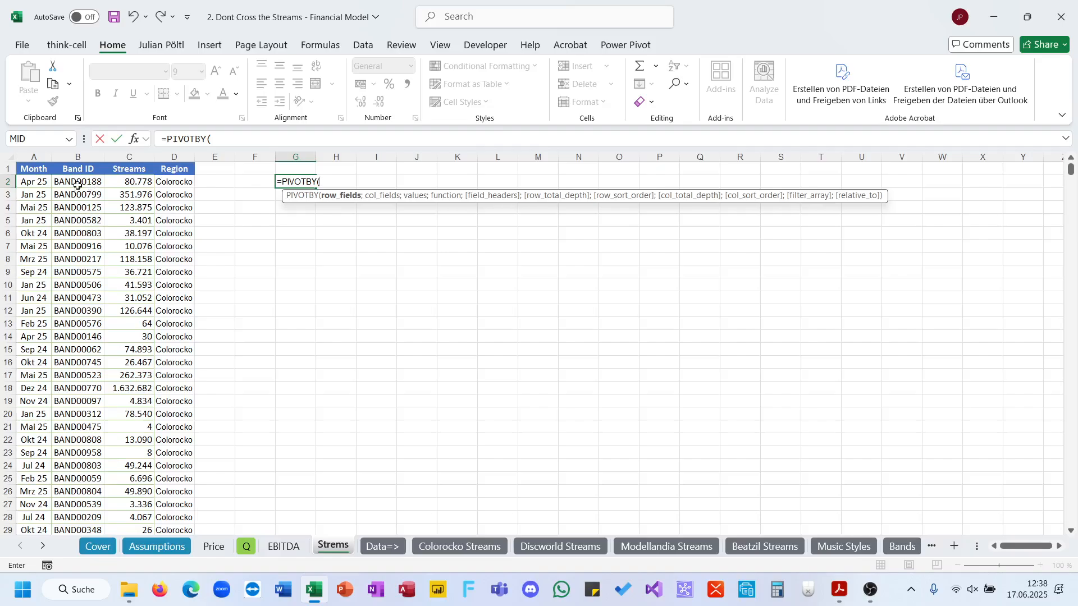
pyautogui.click(43, 183)
pyautogui.hotkey('ctrl', 'shift', 'Down')
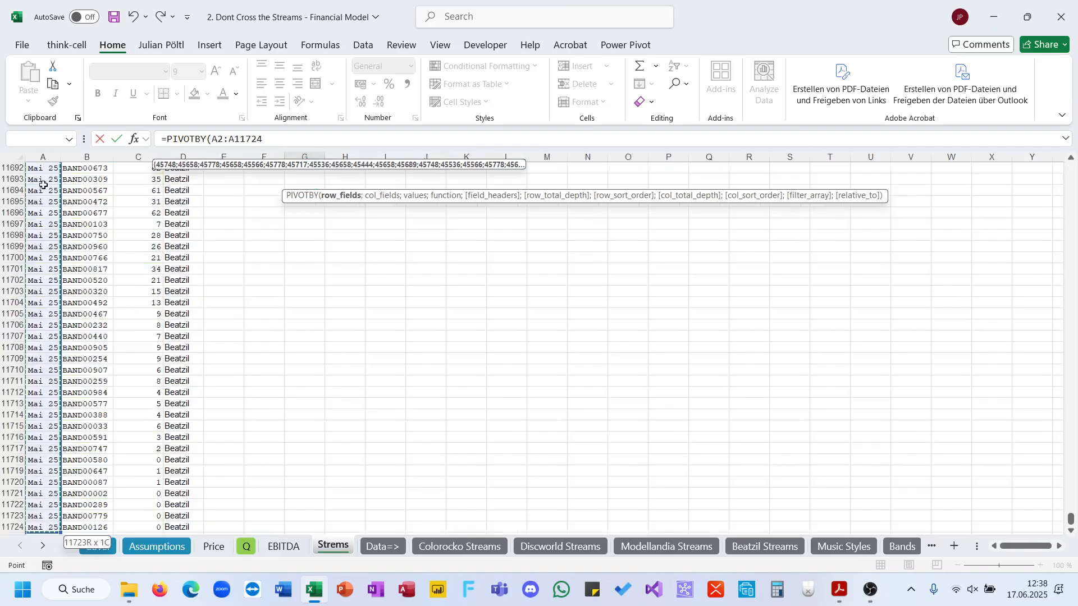
pyautogui.press('Escape')
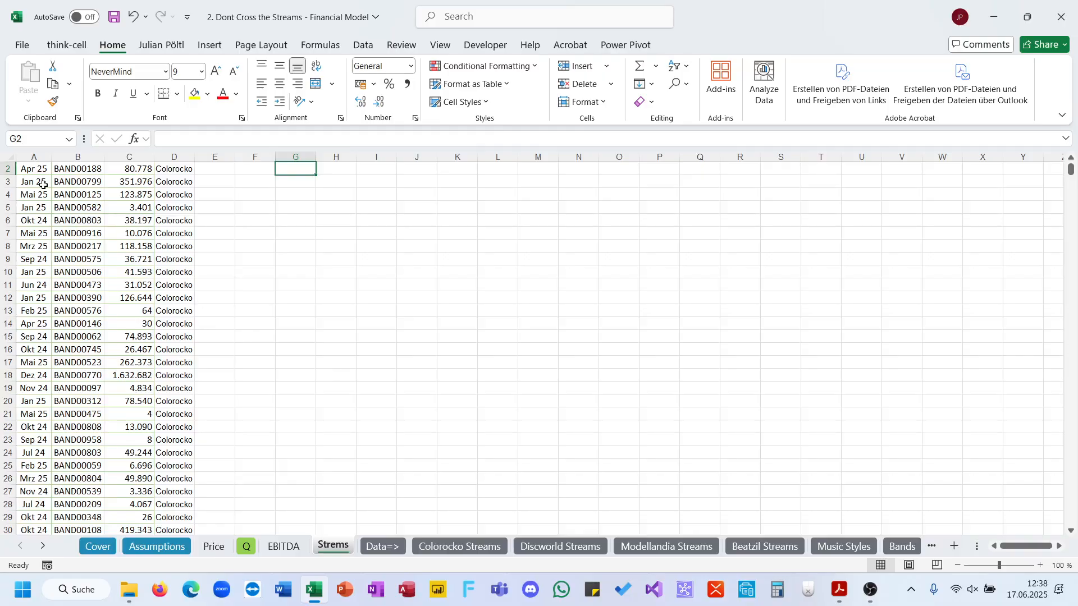
# Start a PIVOTBY formula in G2 with the Band IDs B2:B11724 as the row fields.
pyautogui.write('=piv')
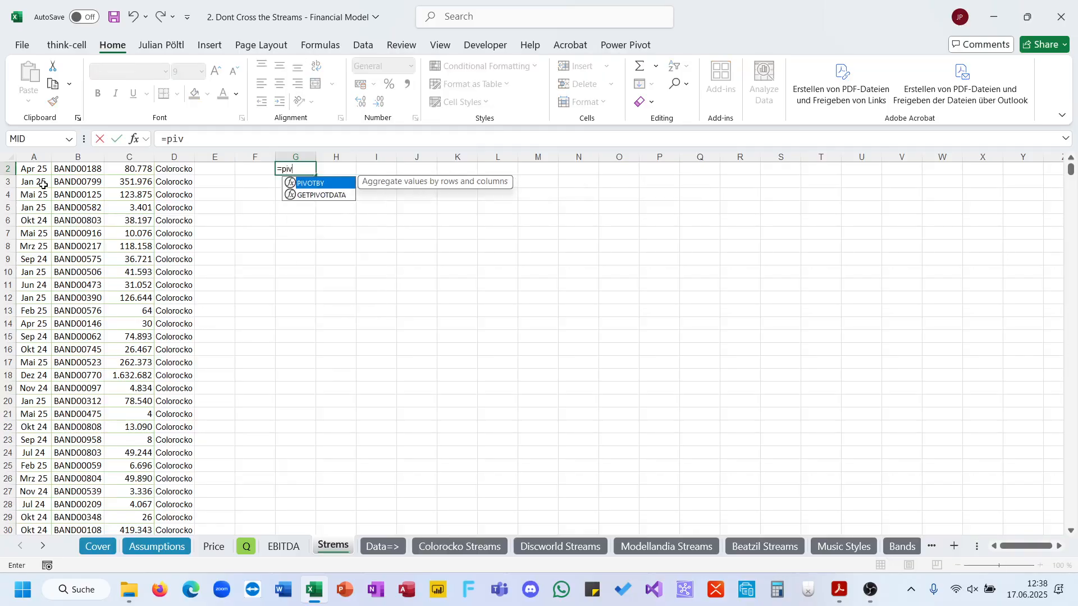
pyautogui.press('Tab')
pyautogui.press('Left')
pyautogui.press('Left')
pyautogui.press('Left')
pyautogui.press('Left')
pyautogui.press('Left')
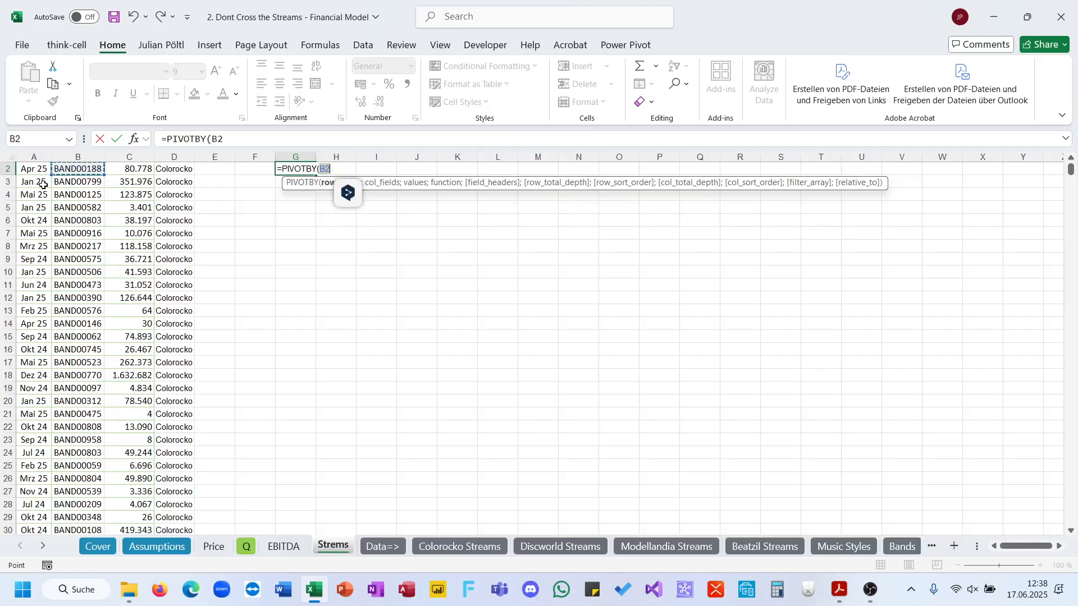
pyautogui.hotkey('ctrl', 'shift', 'Down')
pyautogui.write(';')
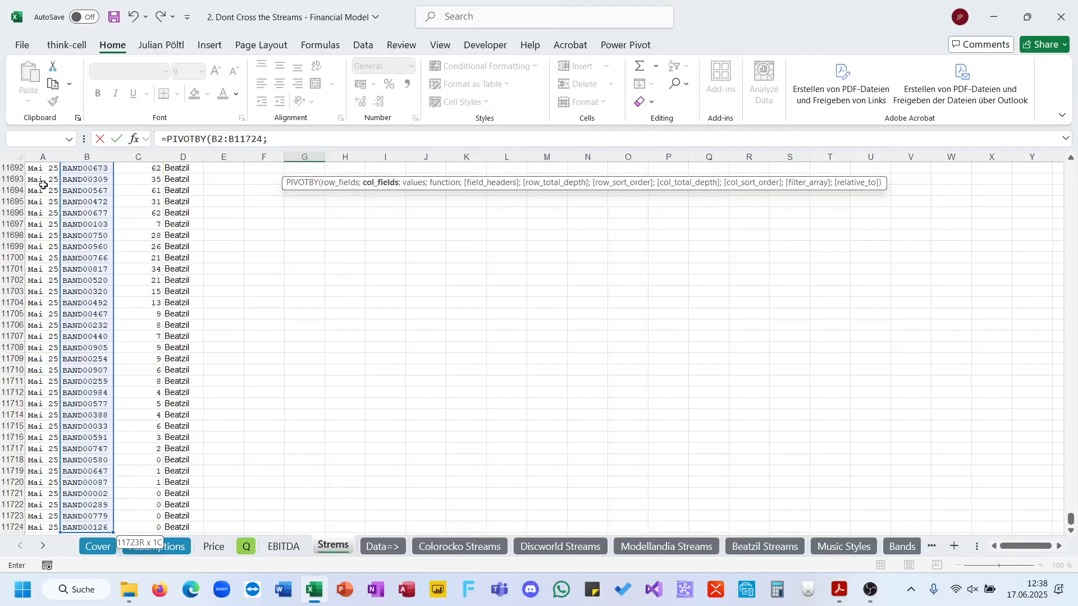
# Add the months A2:A11724 as the column fields of the PIVOTBY formula.
pyautogui.press('Left')
pyautogui.press('Left')
pyautogui.press('Left')
pyautogui.press('Left')
pyautogui.press('Left')
pyautogui.press('Left')
pyautogui.hotkey('ctrl', 'shift', 'Down')
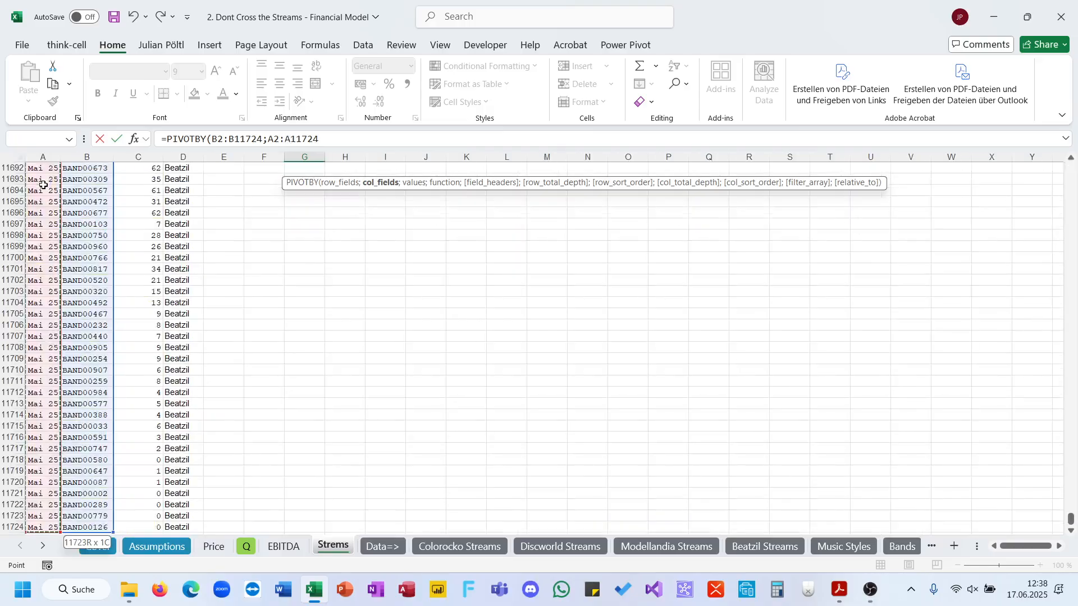
pyautogui.write(';')
# Complete the PIVOTBY formula with the streams C2:C11724 as values and SUM as the function, and enter it.
pyautogui.press('Left')
pyautogui.press('Left')
pyautogui.press('Left')
pyautogui.press('Left')
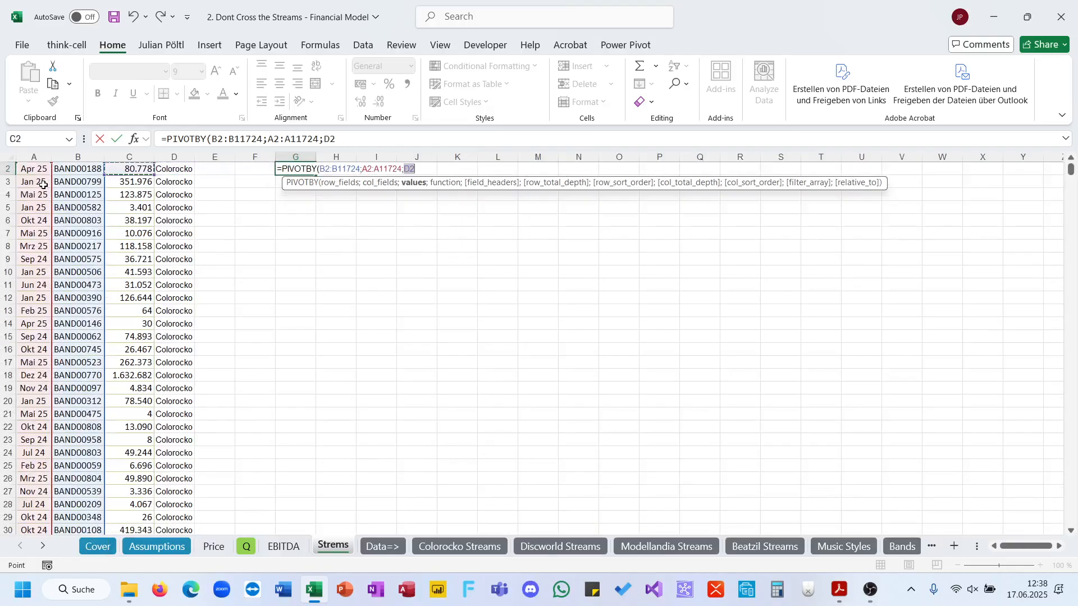
pyautogui.hotkey('ctrl', 'shift', 'Down')
pyautogui.write(';SUM)')
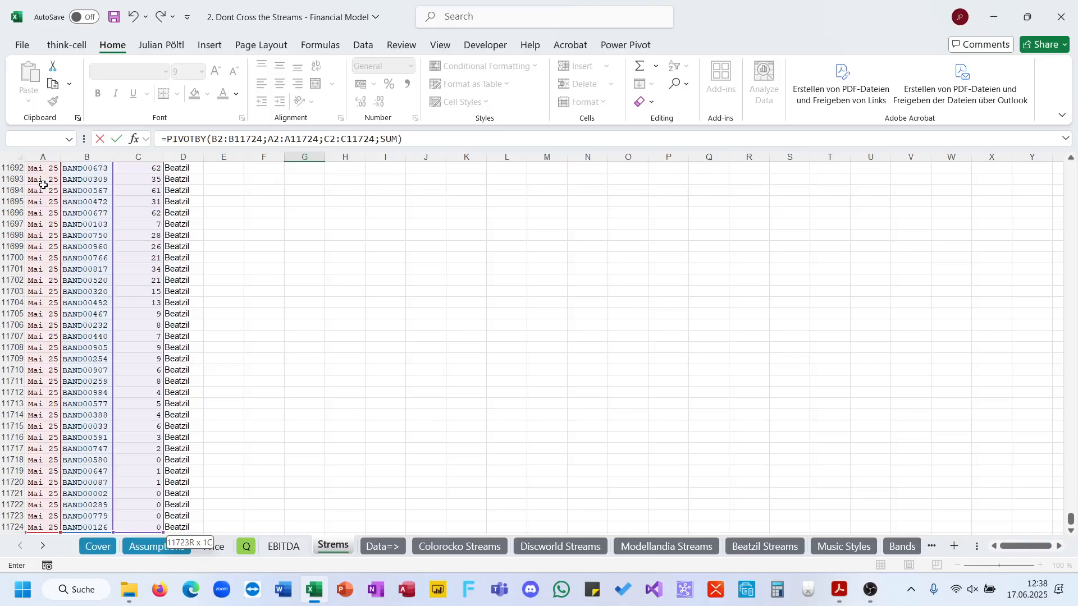
pyautogui.press('Return')
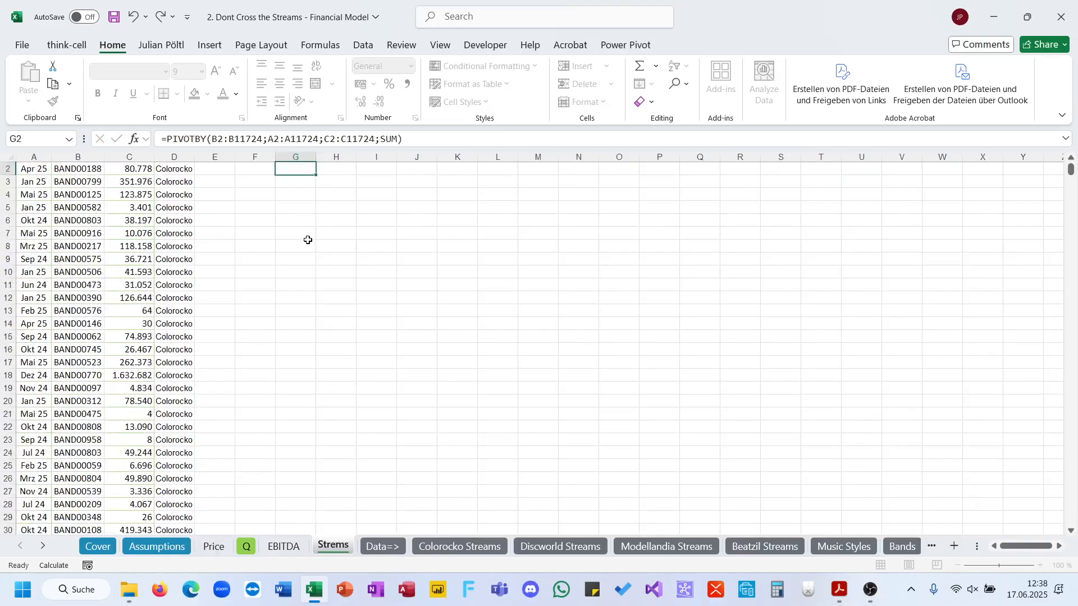
pyautogui.click(415, 137)
pyautogui.press('Return')
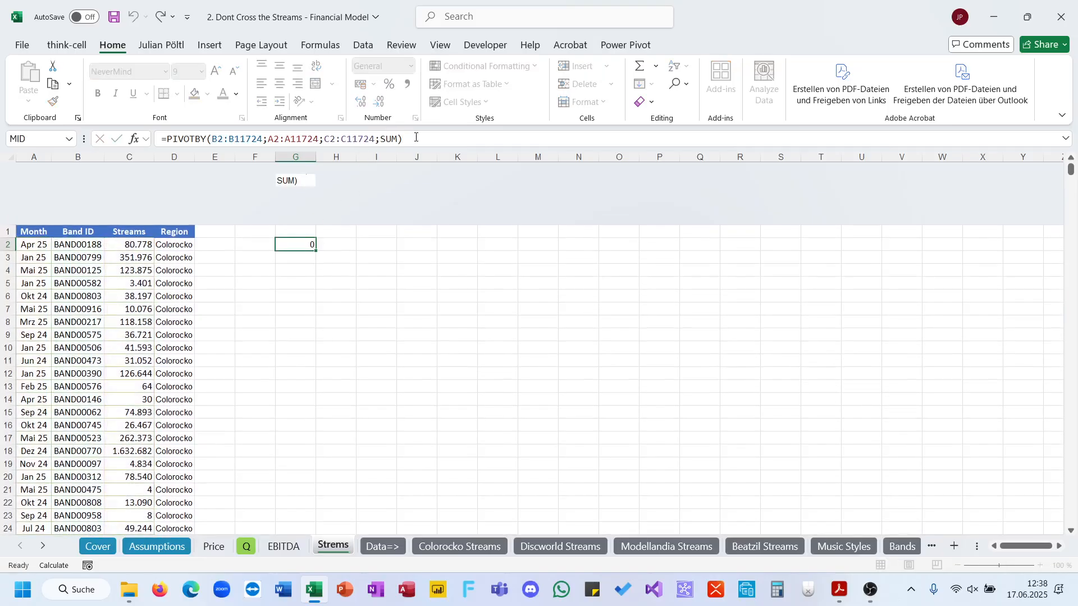
# Format the pivot table's month headers in H2:T2 as Short Date.
pyautogui.click(338, 309)
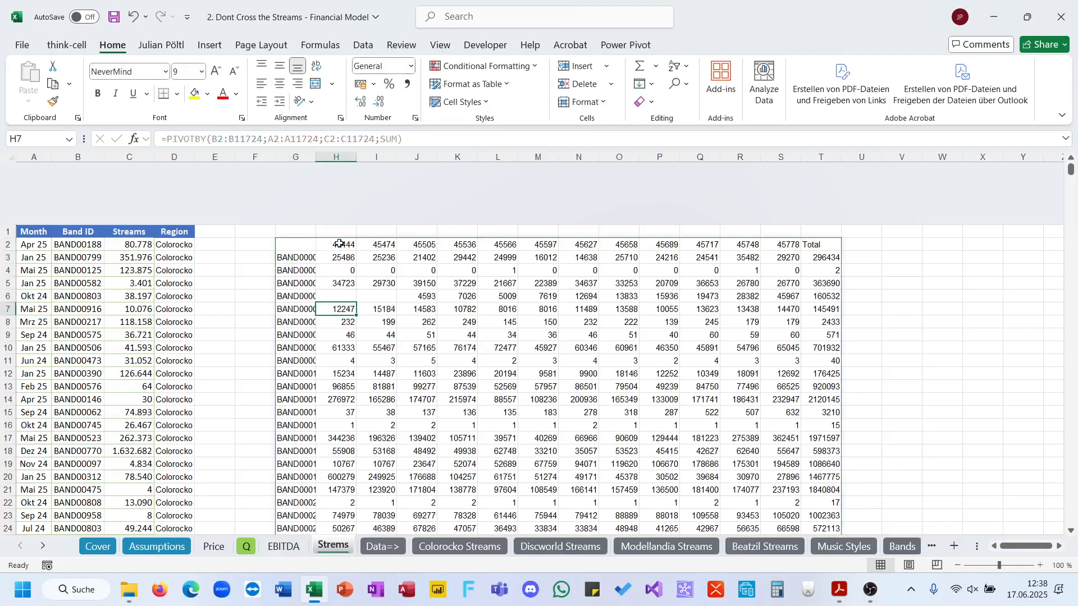
pyautogui.click(340, 243)
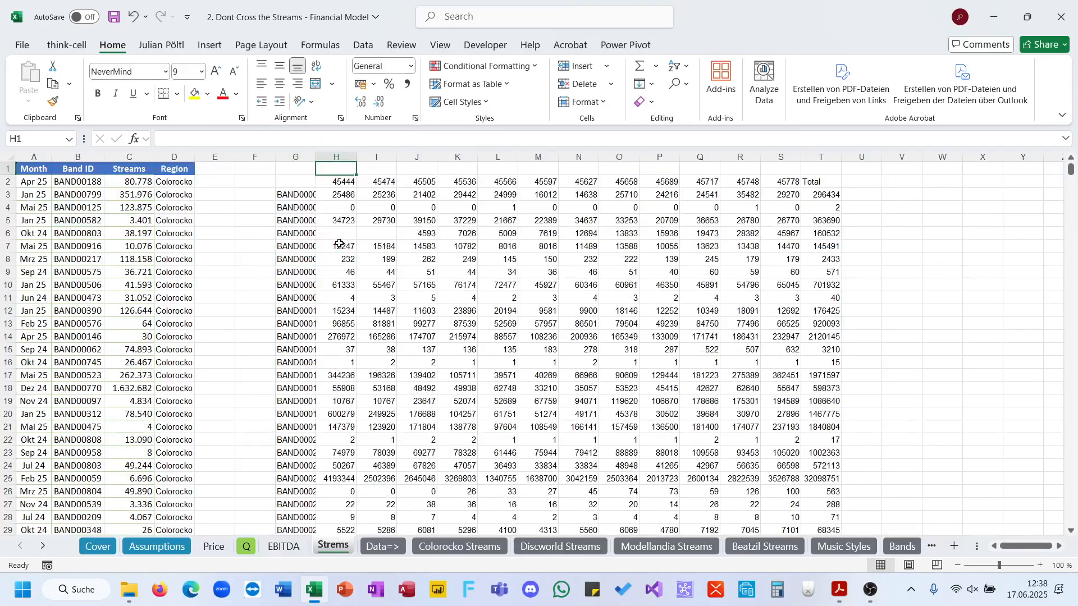
pyautogui.hotkey('ctrl', 'shift', 'Right')
pyautogui.hotkey('ctrl', 'q')
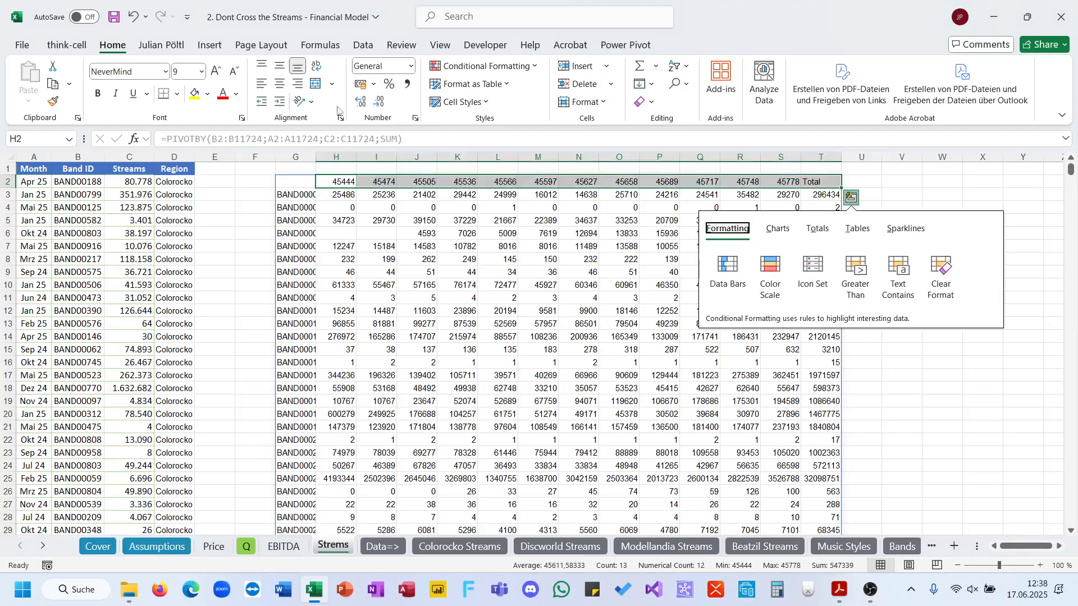
pyautogui.click(411, 65)
pyautogui.write('Short Date')
pyautogui.press('Return')
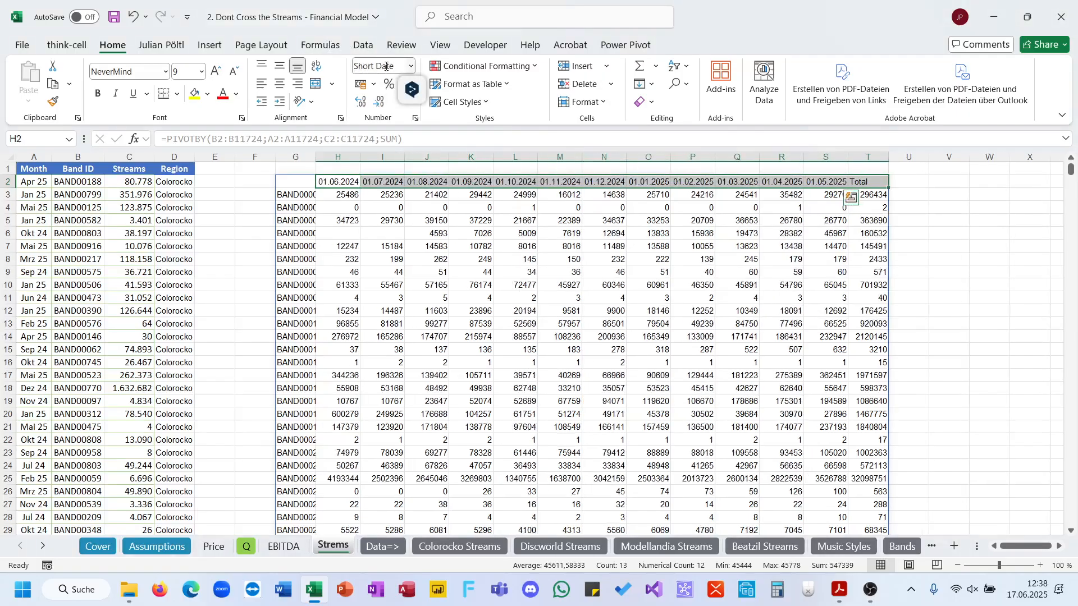
# Widen column G so the full Band IDs of the pivot table fit.
pyautogui.click(542, 298)
pyautogui.click(306, 283)
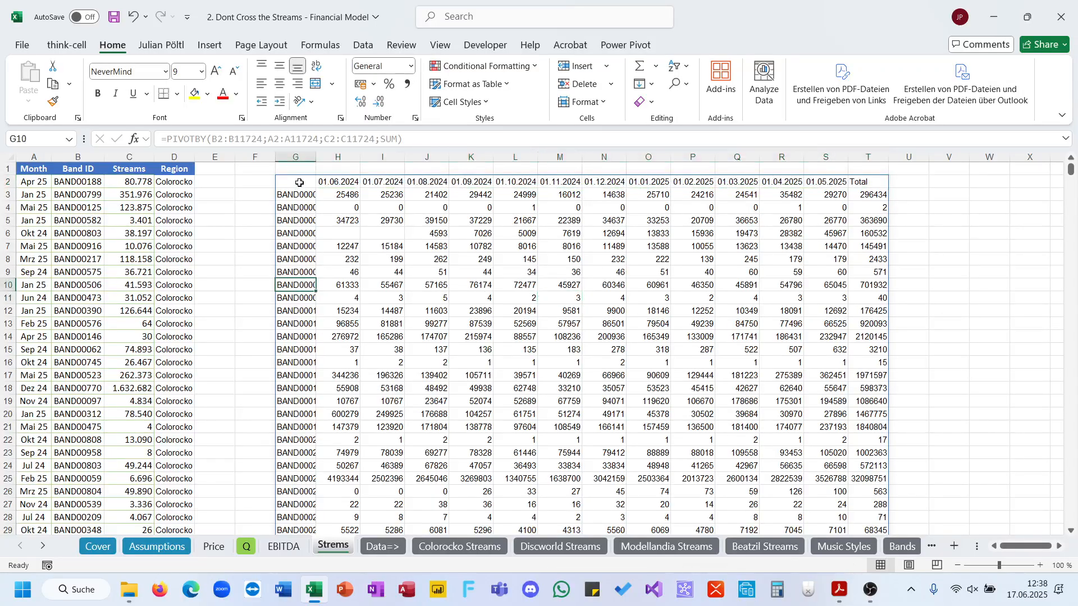
pyautogui.moveTo(315, 155); pyautogui.dragTo(325, 155)
# Check the pivot table down to its total row, and switch to the quiz PDF in Acrobat to read question 8.
pyautogui.scroll(-20, 329, 301)
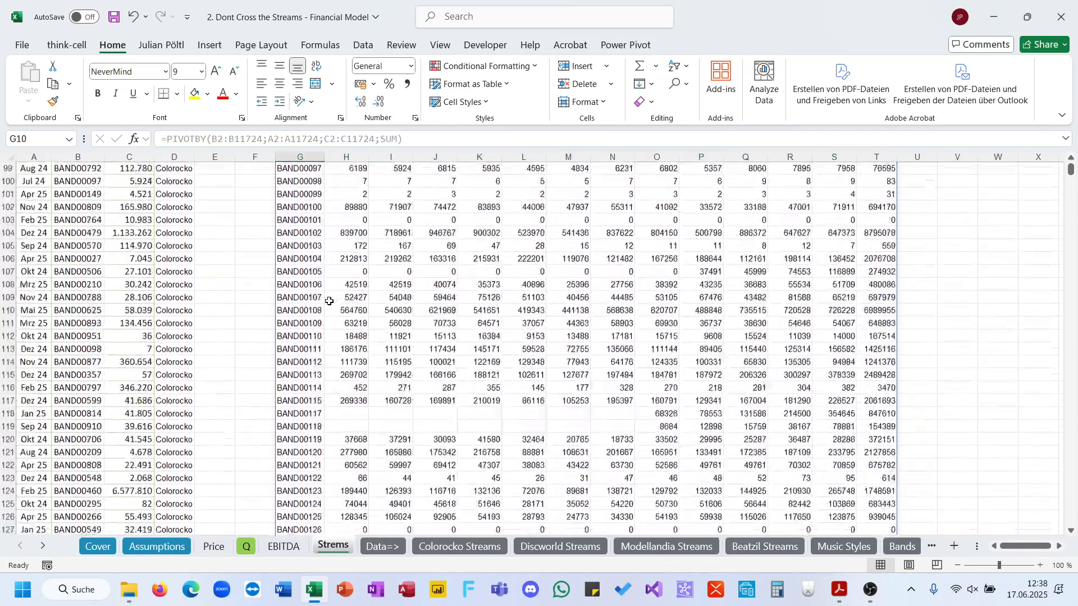
pyautogui.scroll(-10, 329, 302)
pyautogui.click(890, 380)
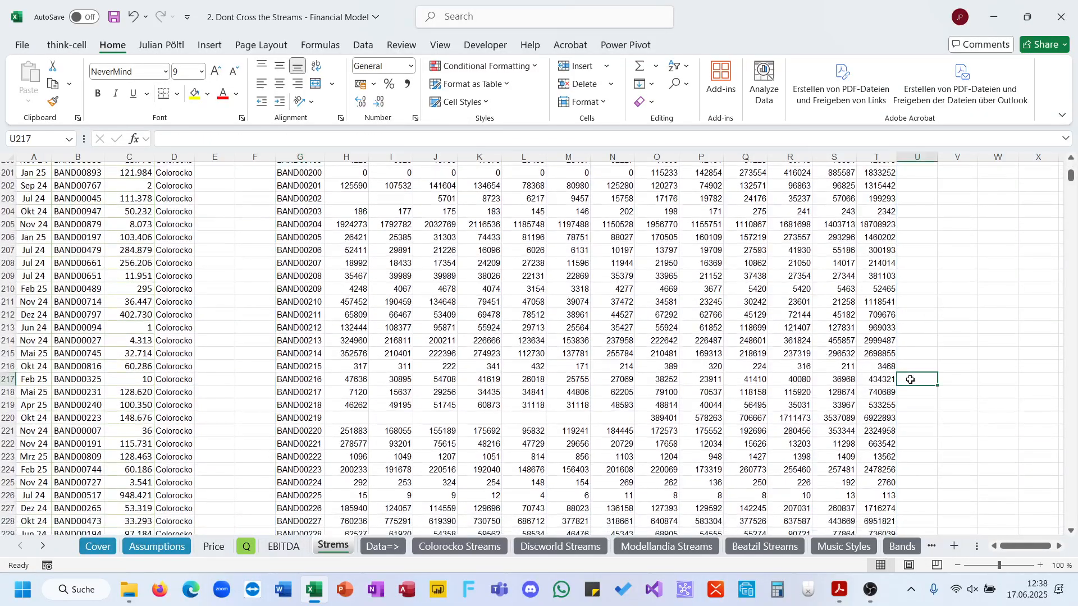
pyautogui.hotkey('ctrl', 'Down')
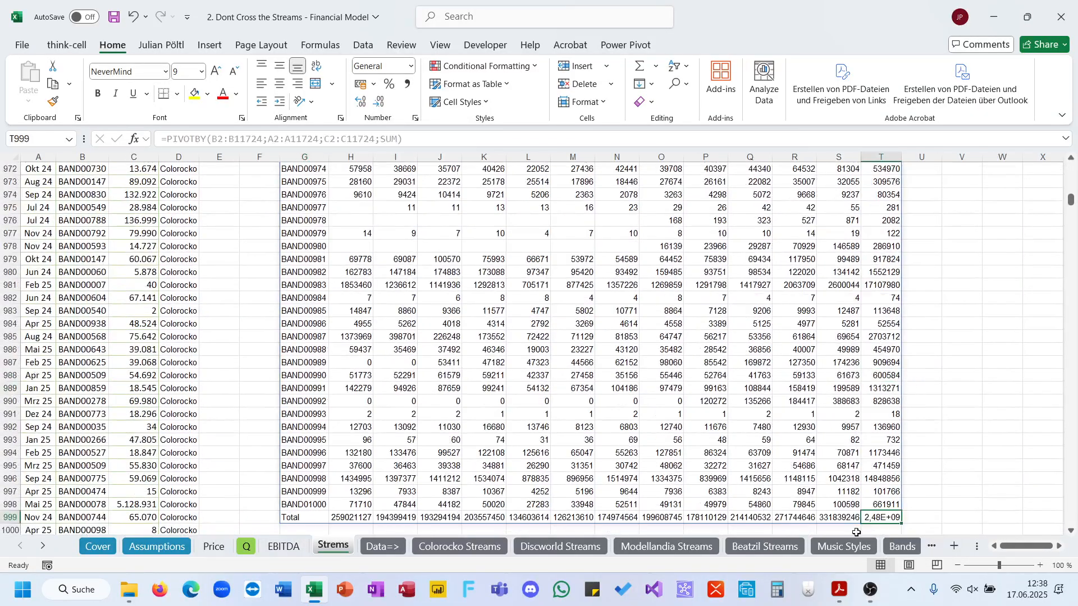
pyautogui.click(840, 597)
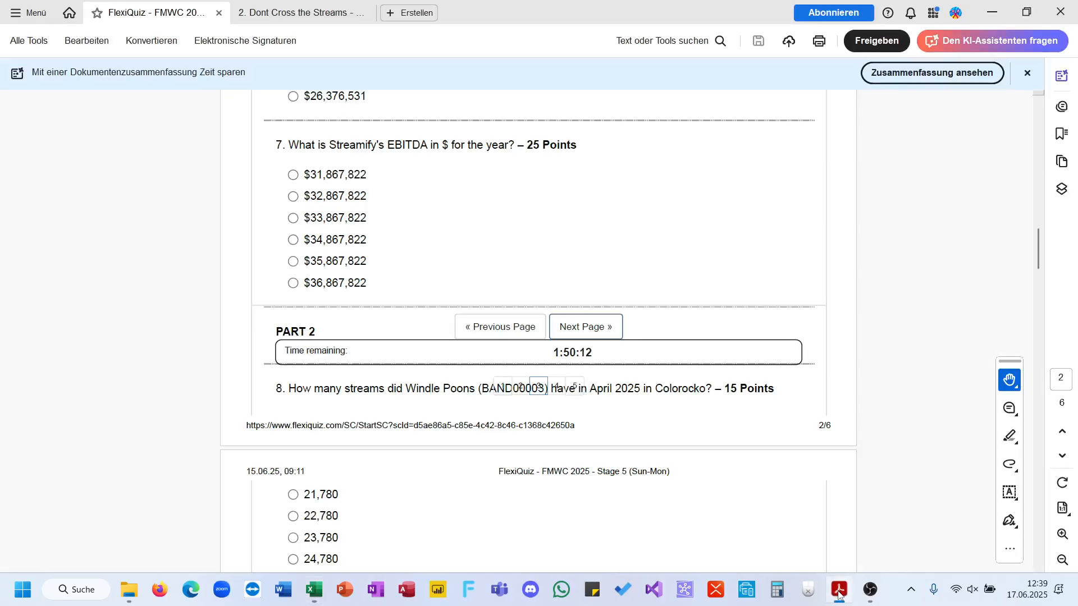
# Return to Excel and extend the PIVOTBY formula in G2 to its filter_array argument, leaving the optional arguments before it empty.
pyautogui.click(992, 12)
pyautogui.click(313, 375)
pyautogui.hotkey('ctrl', 'Up')
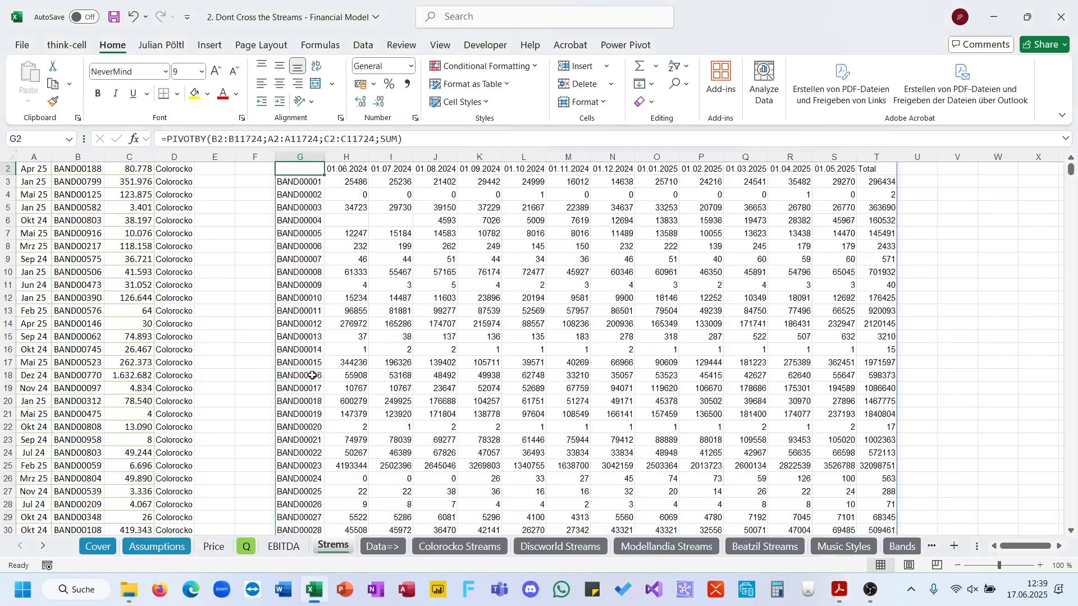
pyautogui.click(396, 142)
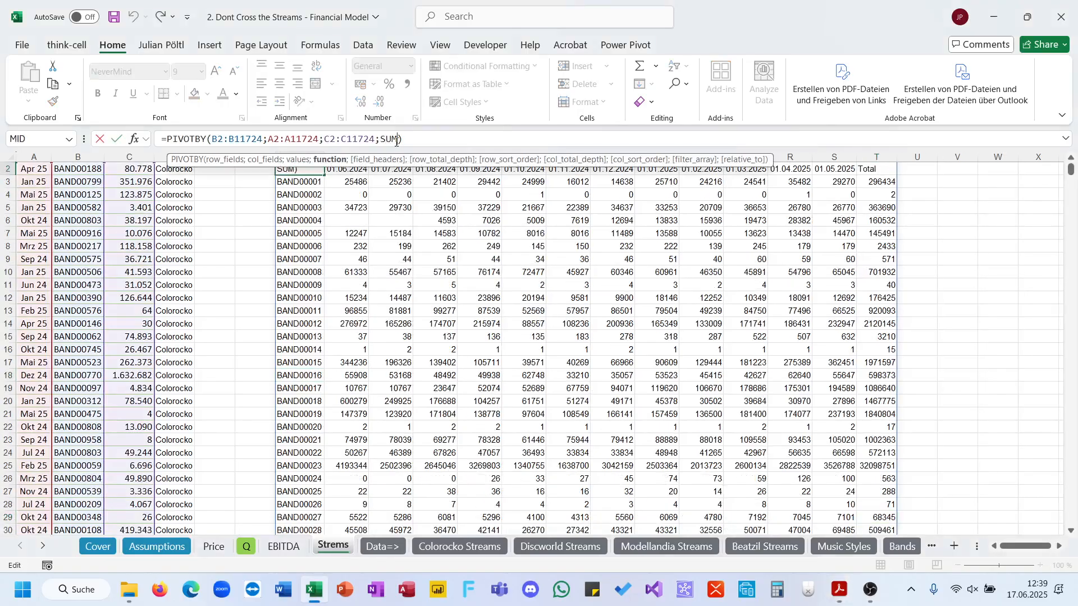
pyautogui.write(';;;;;;')
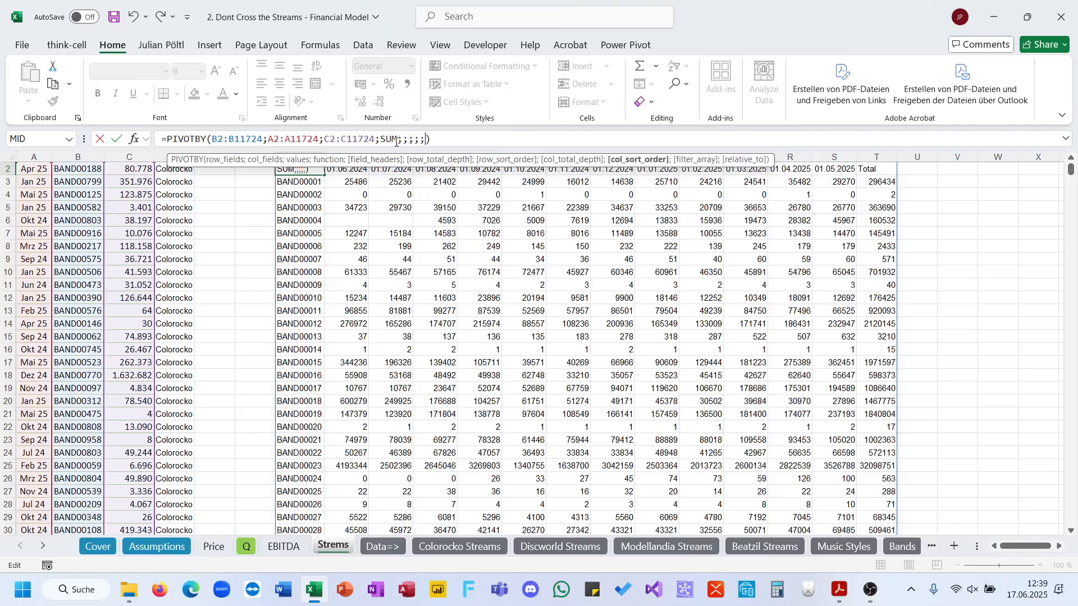
pyautogui.scroll(1, 210, 267)
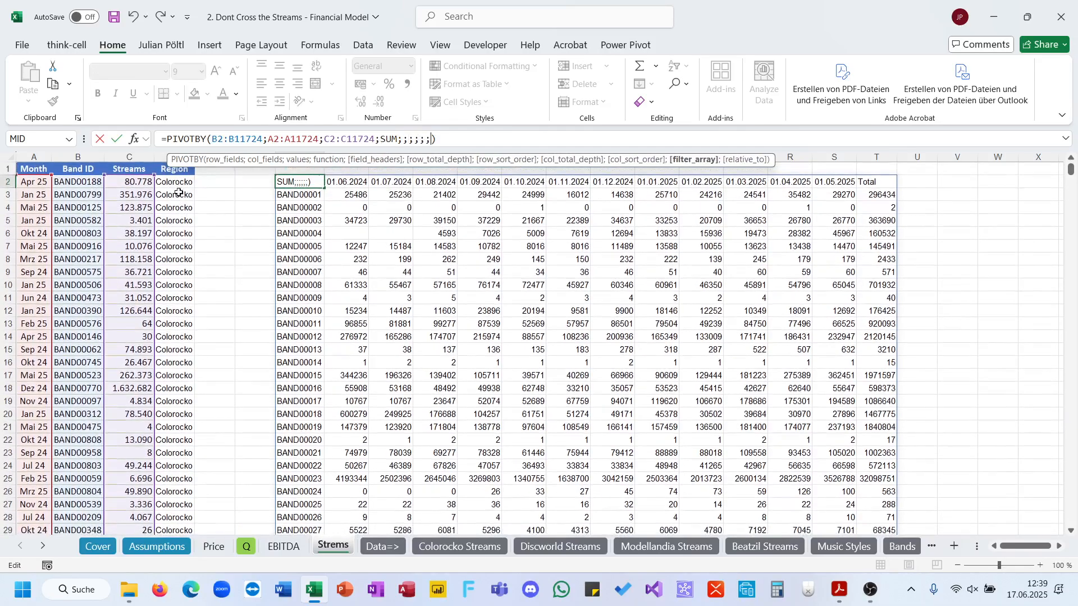
# Restrict the PIVOTBY formula to Colorocko with the filter condition D2:D11724=D2 and enter it.
pyautogui.click(178, 182)
pyautogui.hotkey('ctrl', 'shift', 'Down')
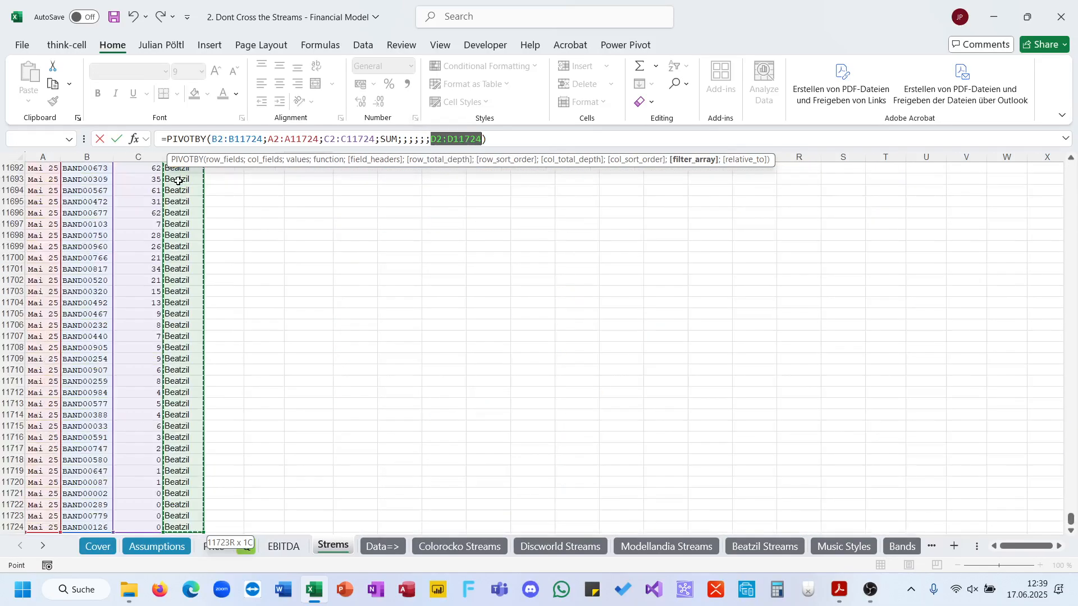
pyautogui.write('=')
pyautogui.hotkey('ctrl', 'BackSpace')
pyautogui.click(178, 181)
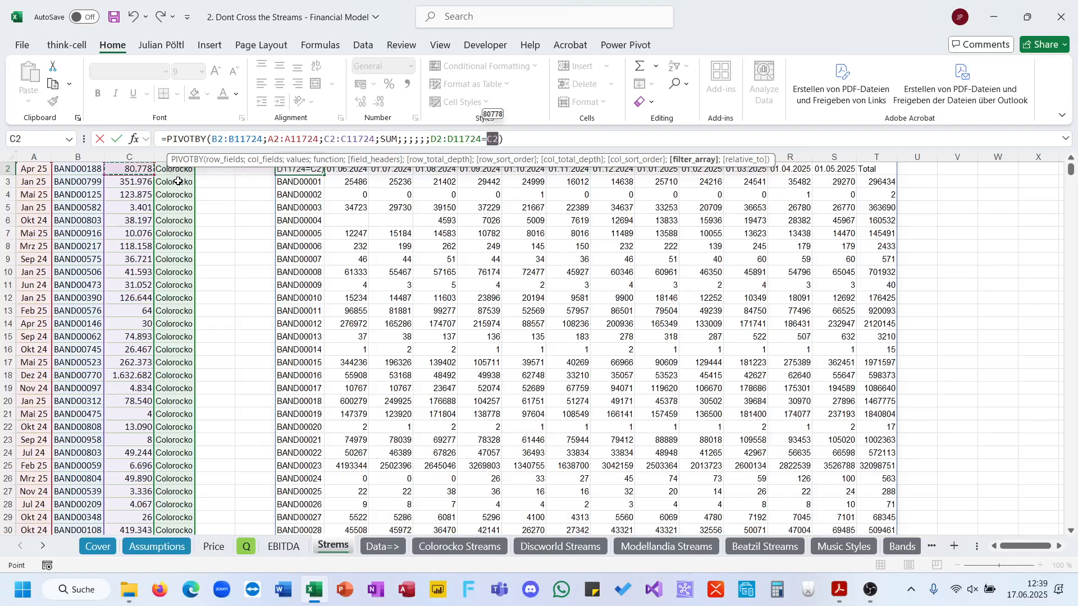
pyautogui.press('Return')
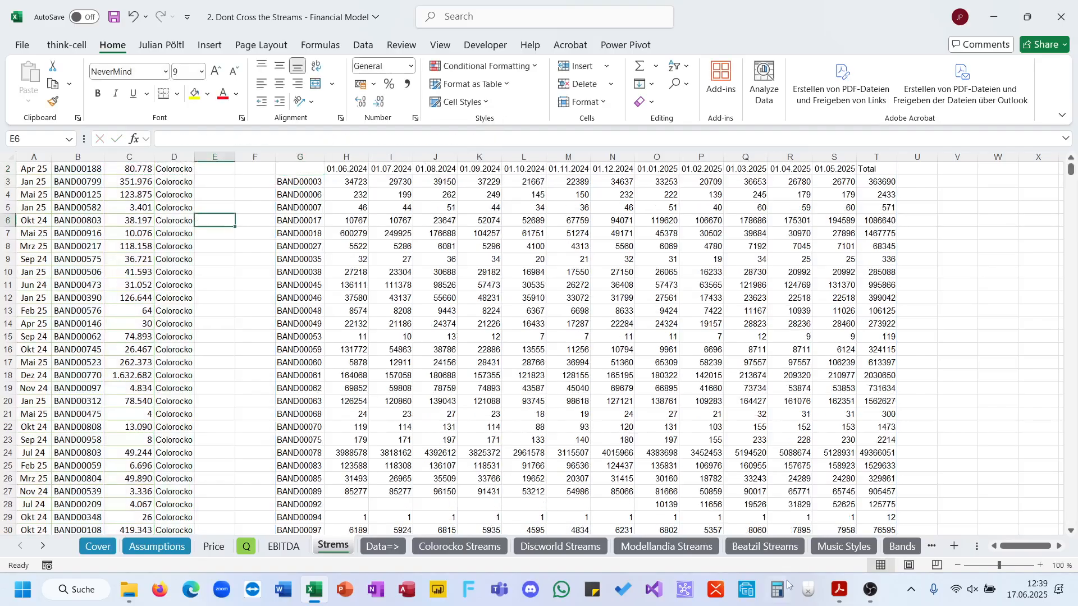
# Reread question 8 in the quiz PDF, and select the April 2025 streams of BAND00003 in the Excel pivot table.
pyautogui.click(839, 590)
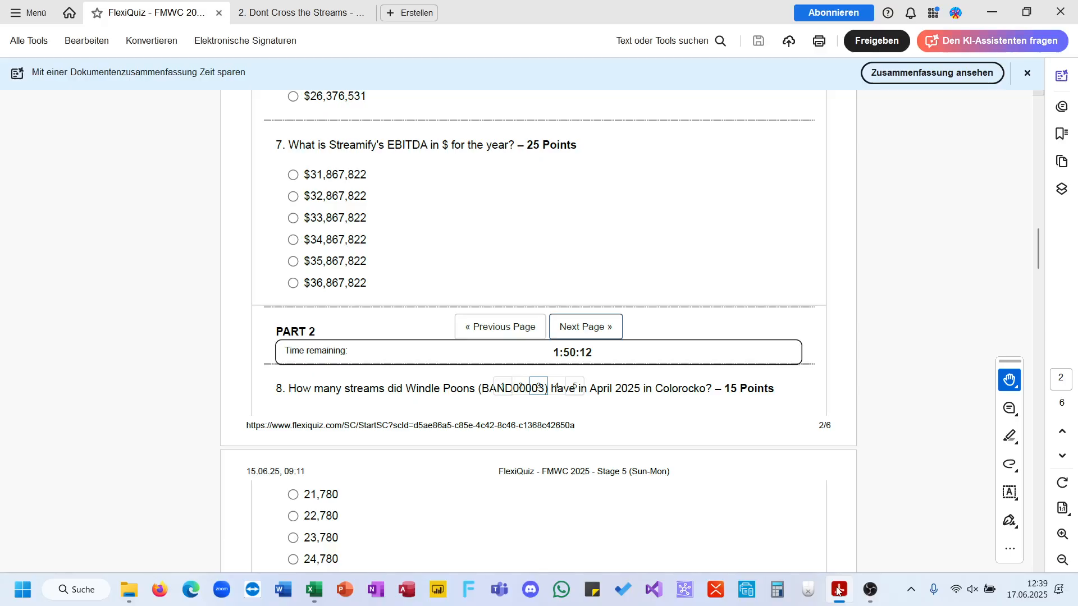
pyautogui.scroll(-2, 689, 419)
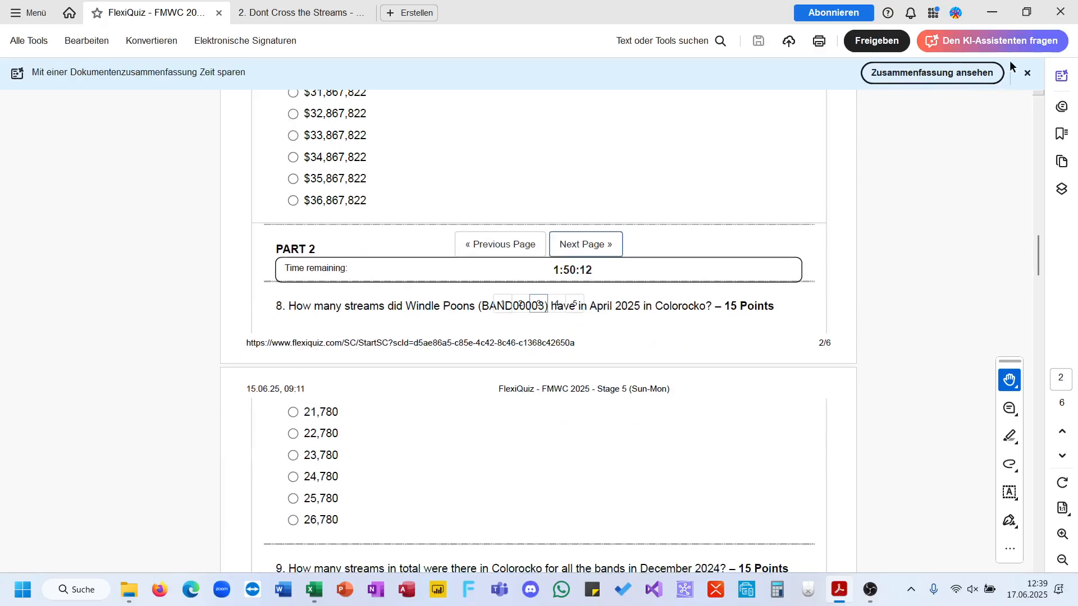
pyautogui.click(993, 13)
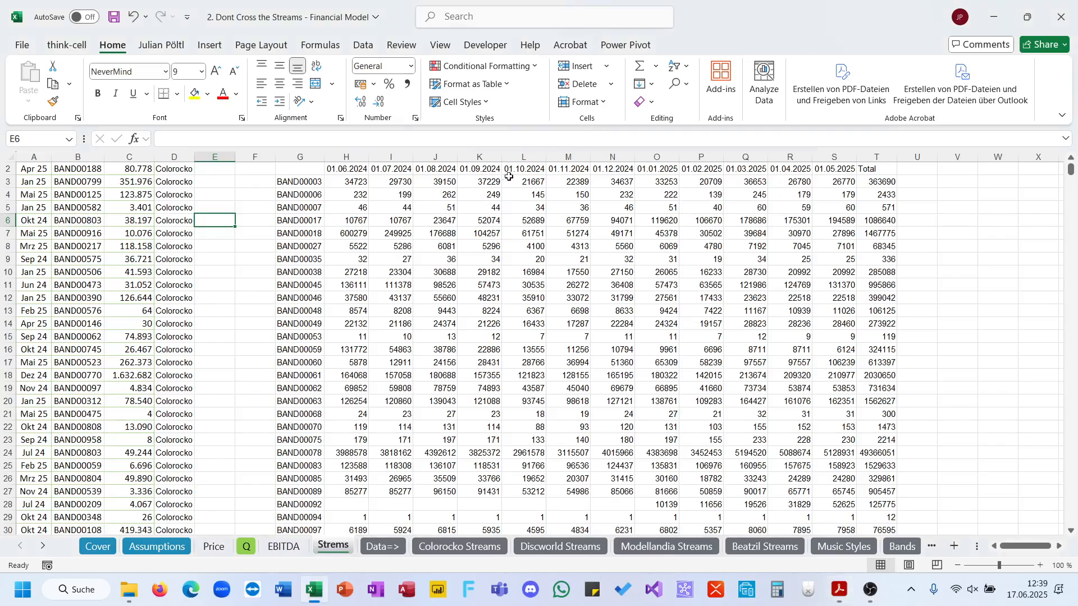
pyautogui.click(794, 185)
# Compare the selected streams with question 8's options in the quiz PDF, and record f) as its answer on Excel's Q sheet.
pyautogui.moveTo(844, 593)
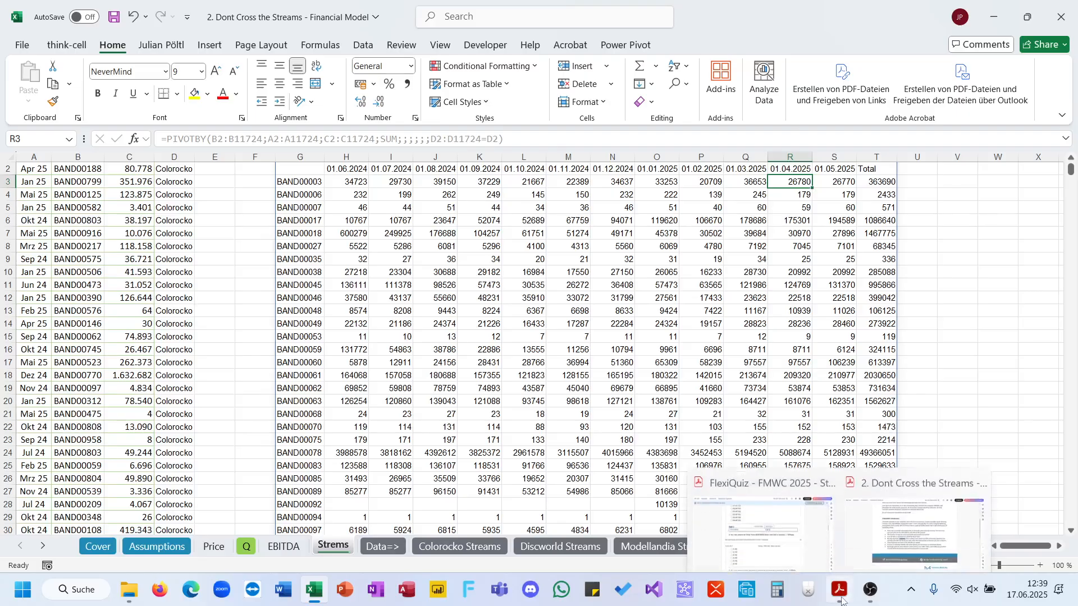
pyautogui.click(764, 522)
pyautogui.scroll(-2, 351, 493)
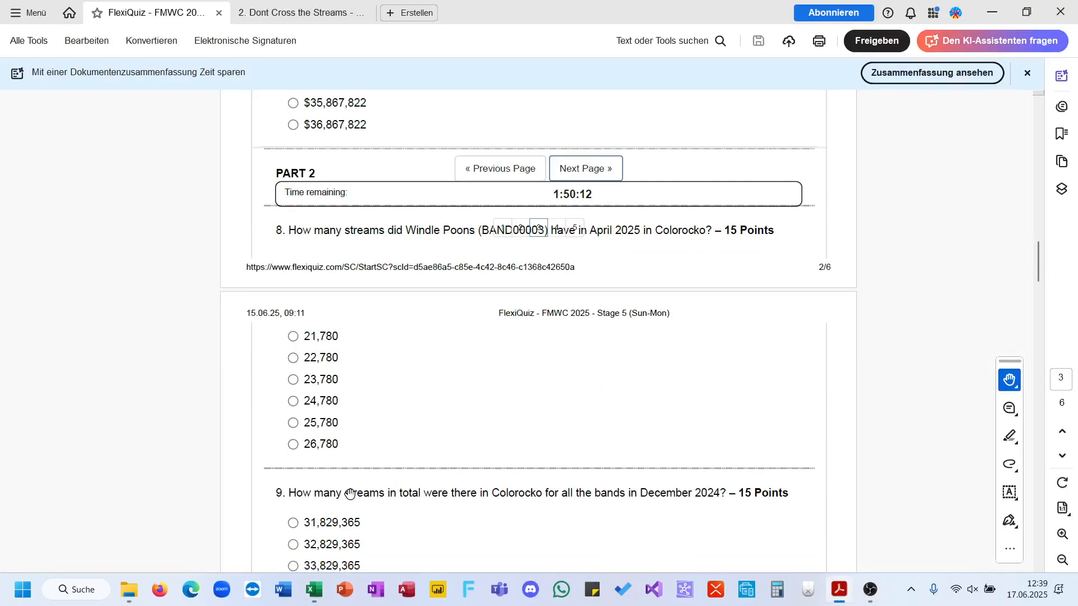
pyautogui.hotkey('alt', 'Tab')
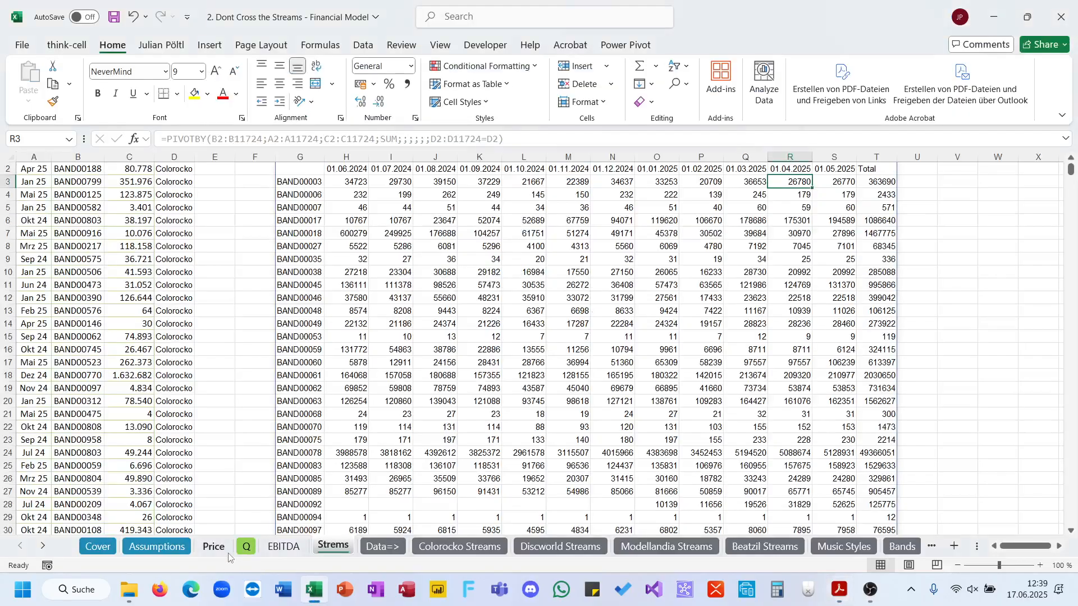
pyautogui.click(248, 547)
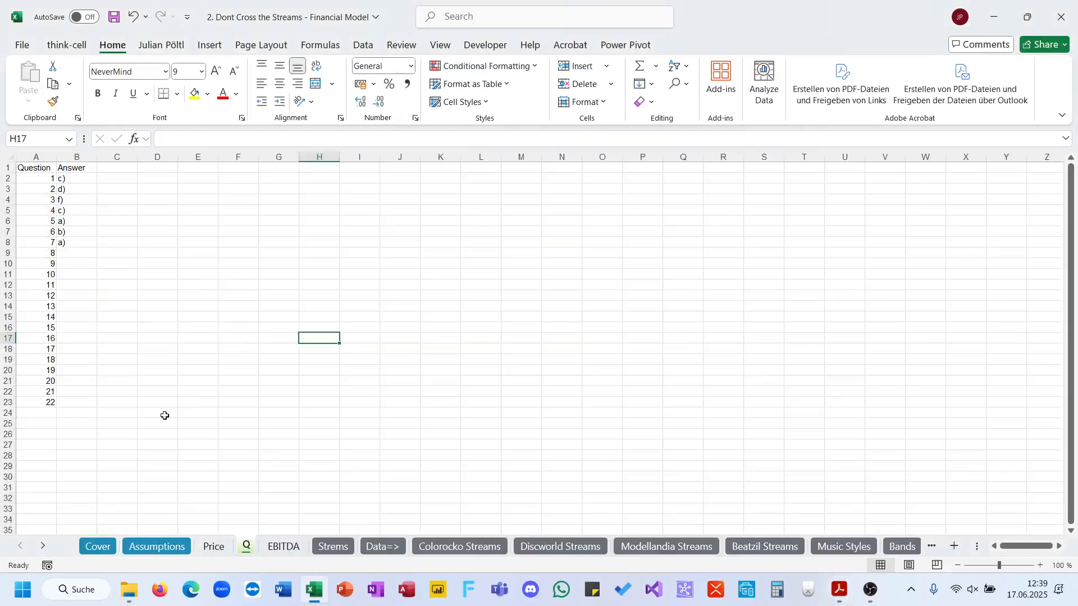
pyautogui.click(75, 258)
pyautogui.write('f)')
pyautogui.press('Return')
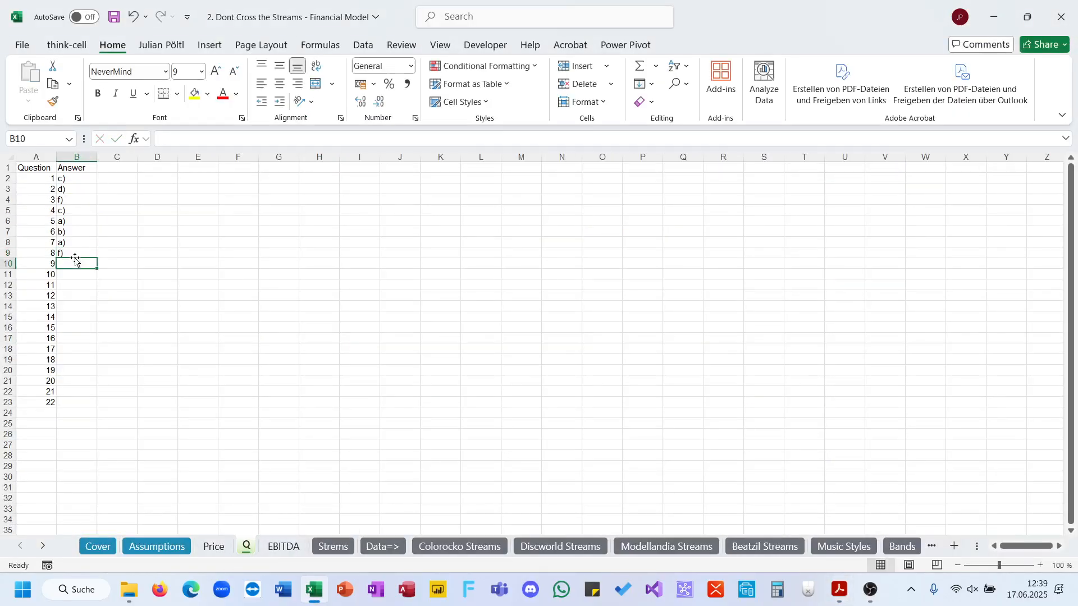
# Read question 9 and its answer options in the quiz PDF, and return to the Excel workbook.
pyautogui.click(841, 597)
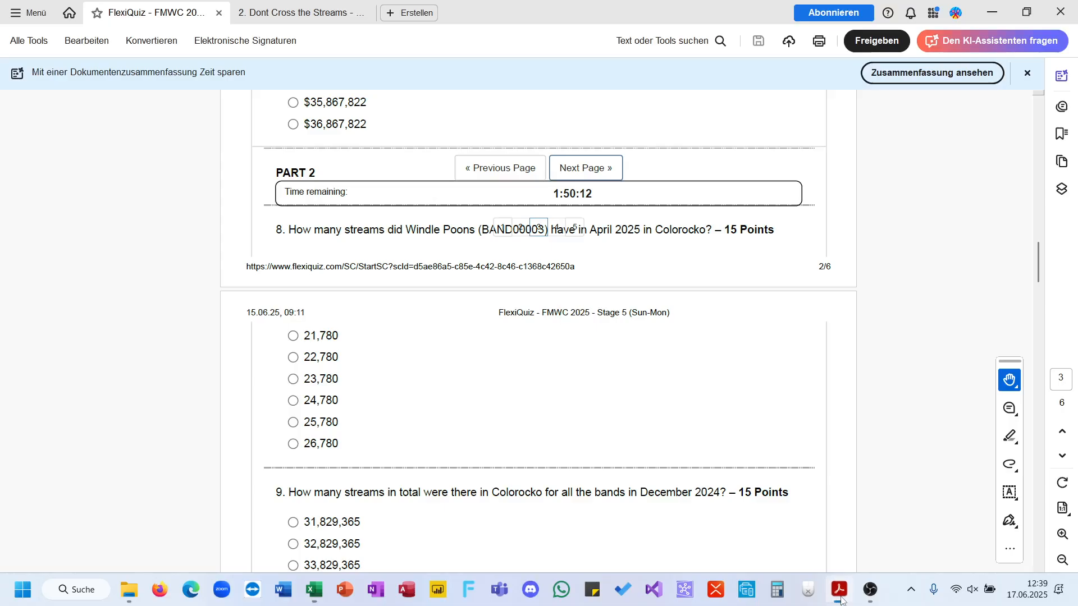
pyautogui.scroll(-1, 729, 405)
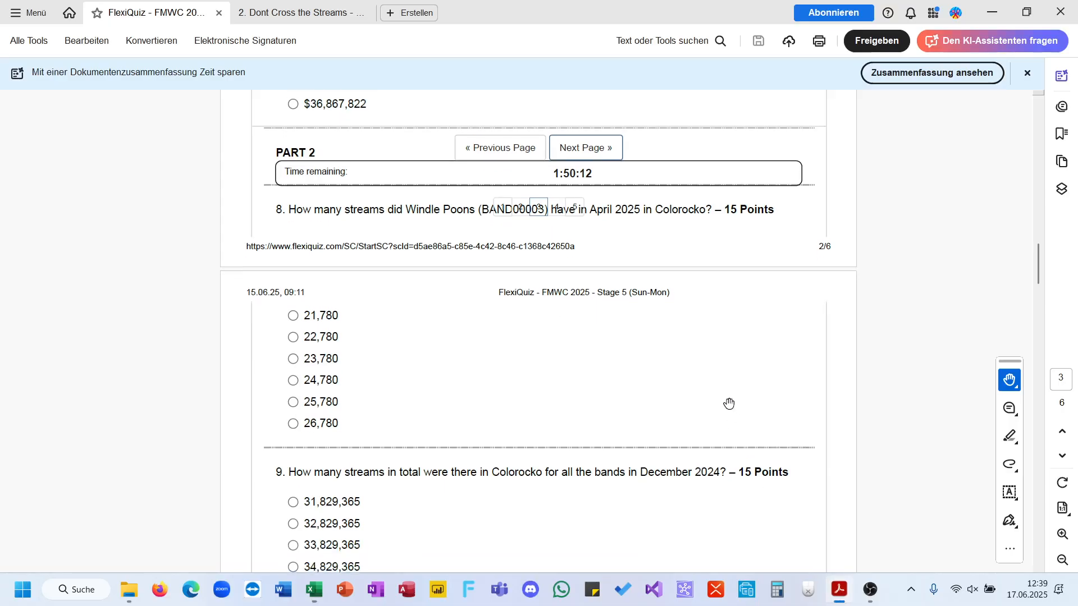
pyautogui.scroll(-4, 729, 405)
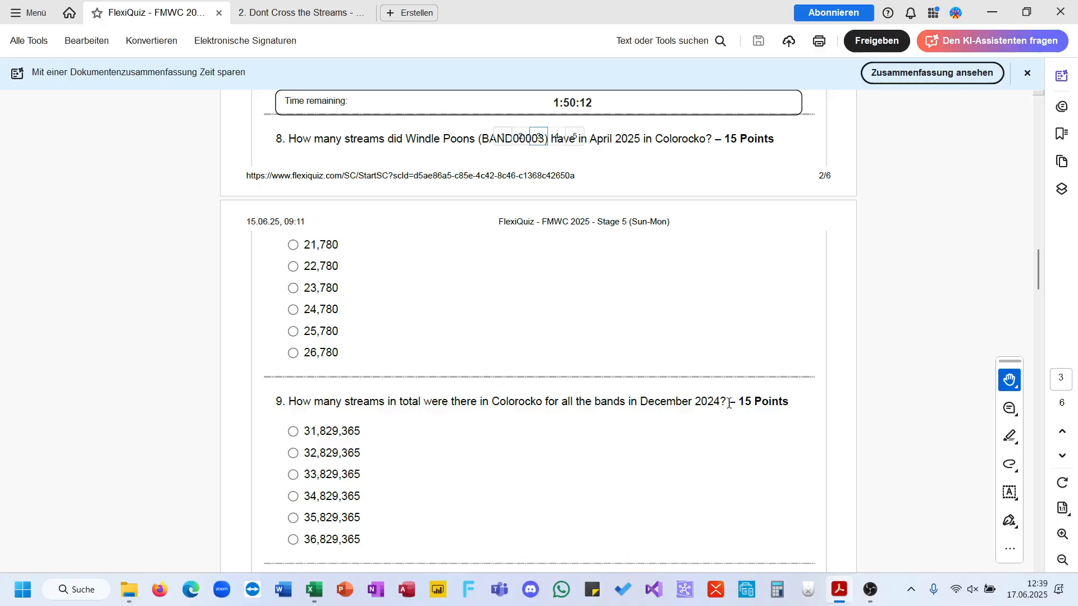
pyautogui.scroll(-1, 728, 404)
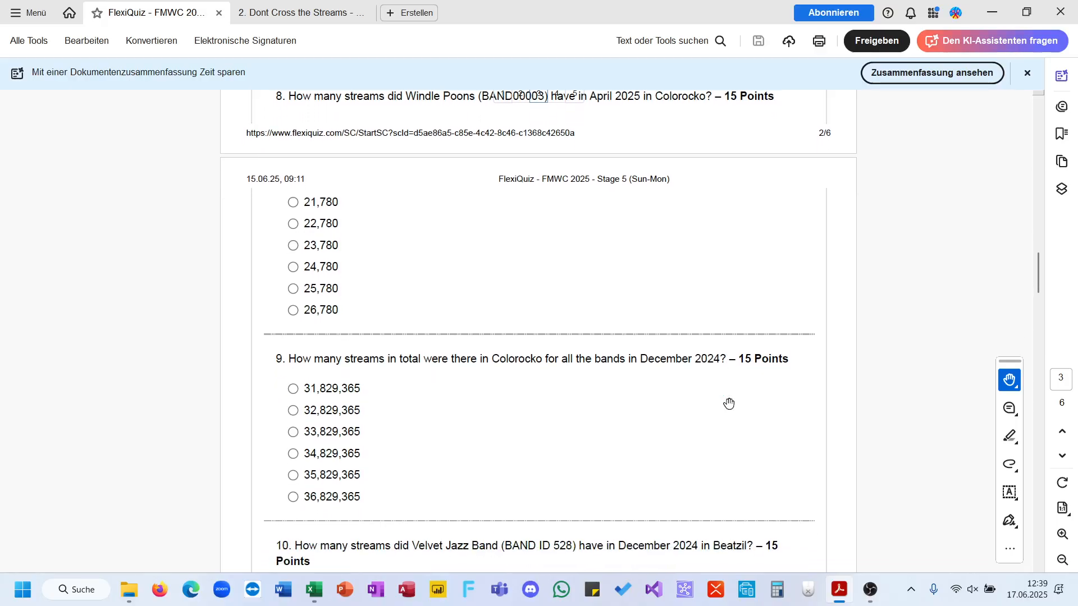
pyautogui.click(991, 12)
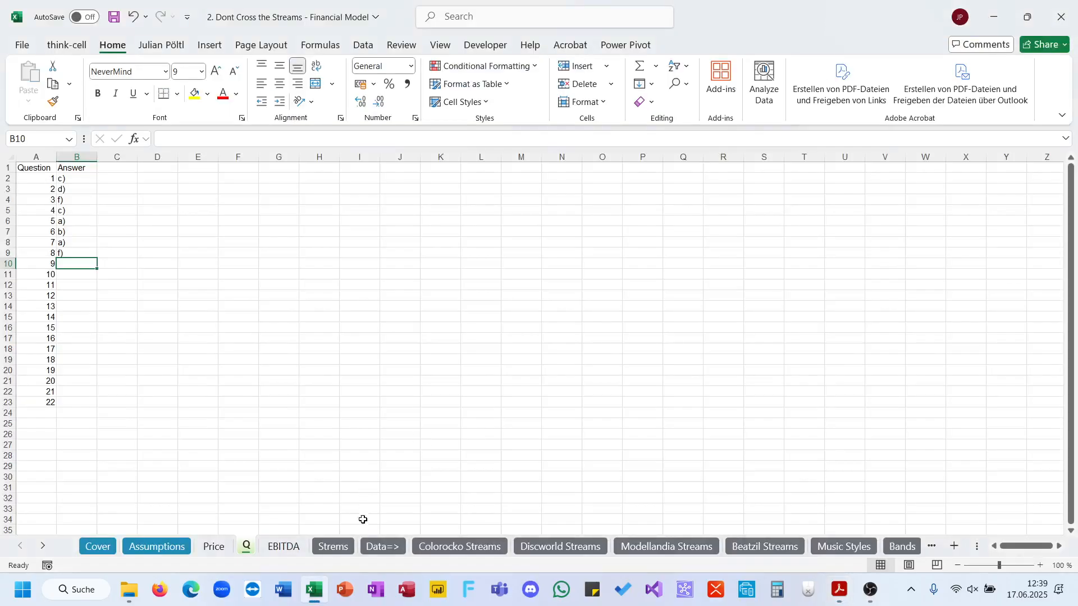
# Go to the December 2024 total in N251 of the Strems sheet and format it as a number with thousands separators.
pyautogui.click(333, 547)
pyautogui.scroll(1, 604, 225)
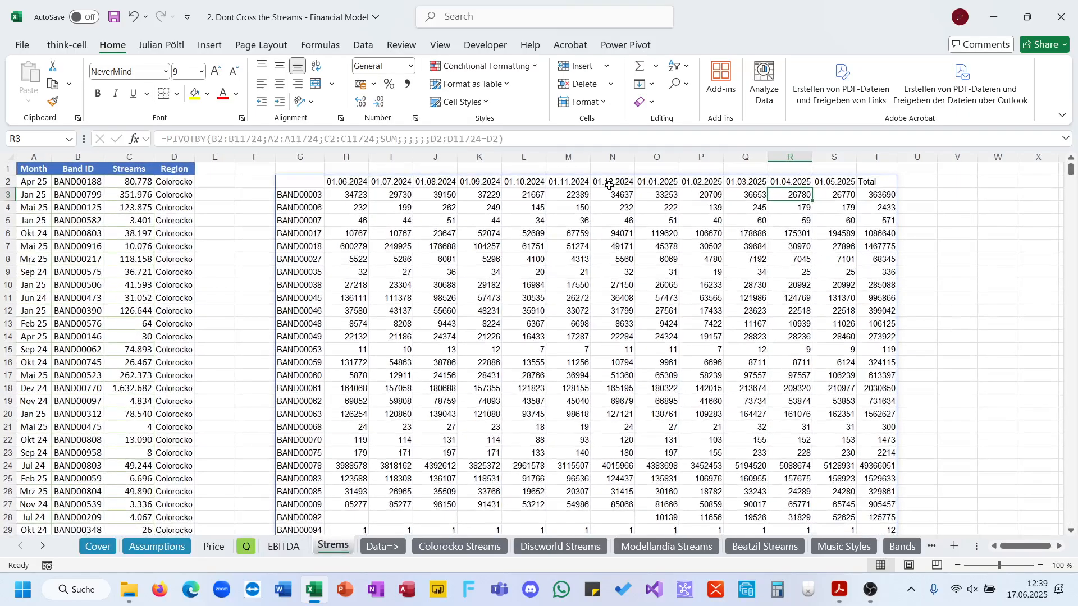
pyautogui.click(610, 190)
pyautogui.hotkey('ctrl', 'Down')
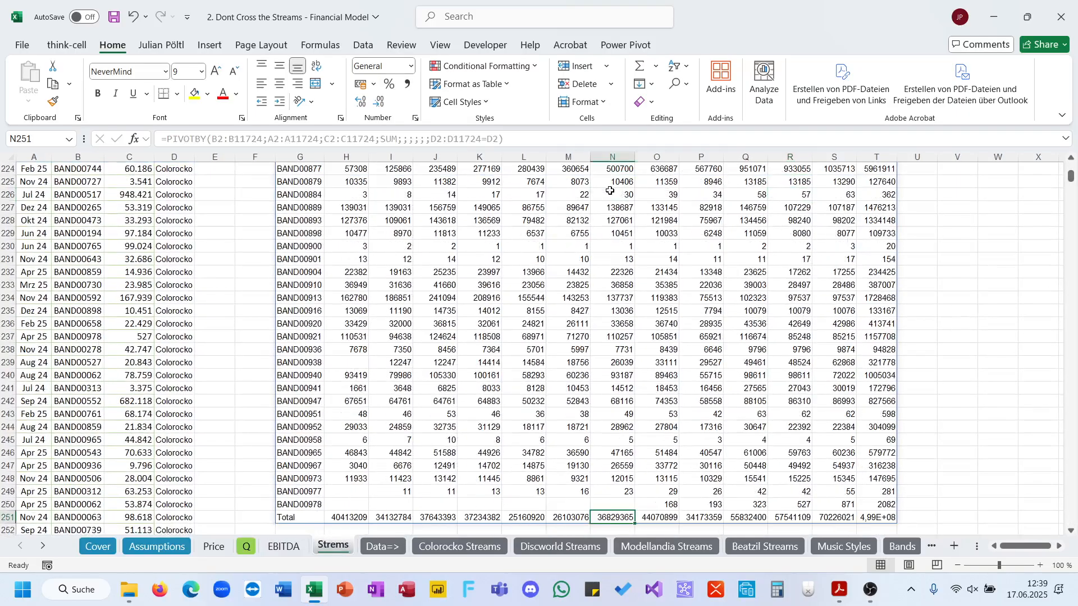
pyautogui.hotkey('ctrl', 'shift', '1')
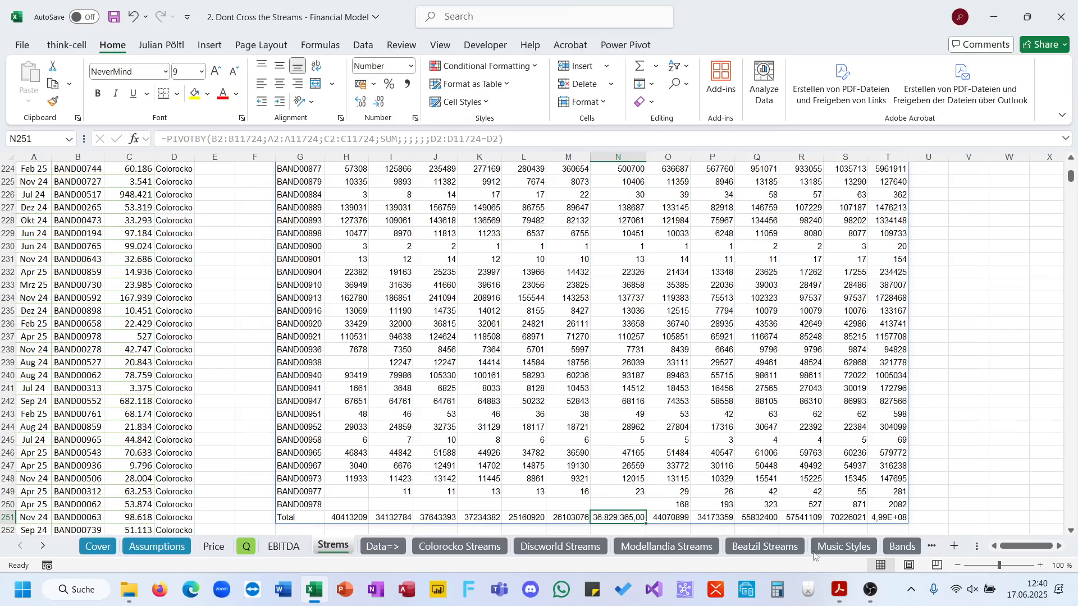
# Compare the December 2024 total with question 9's options in the quiz PDF, and record f) as its answer on Excel's Q sheet.
pyautogui.click(775, 523)
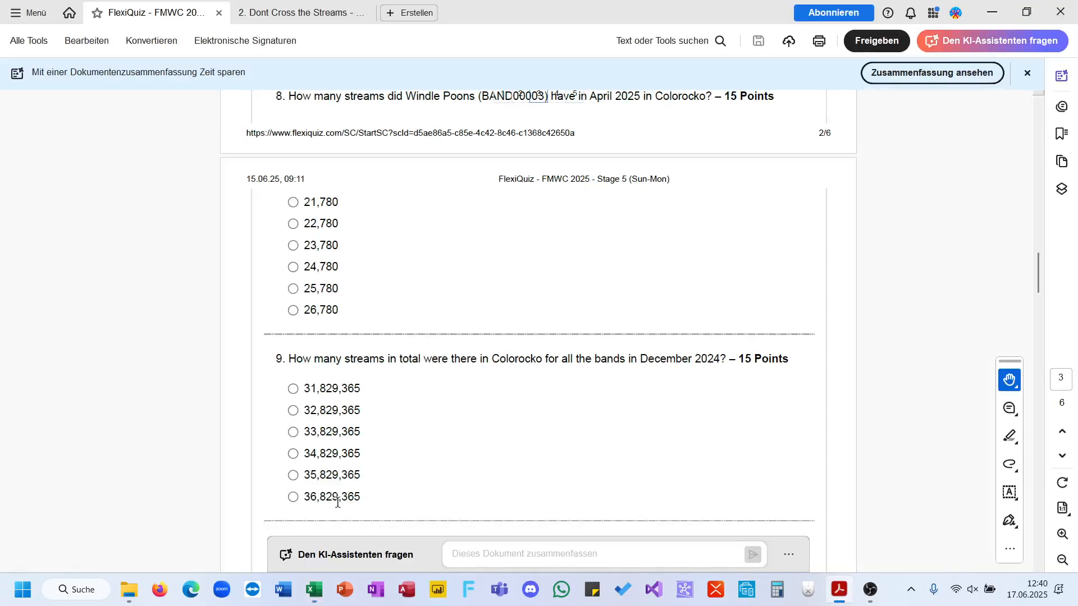
pyautogui.hotkey('alt', 'Tab')
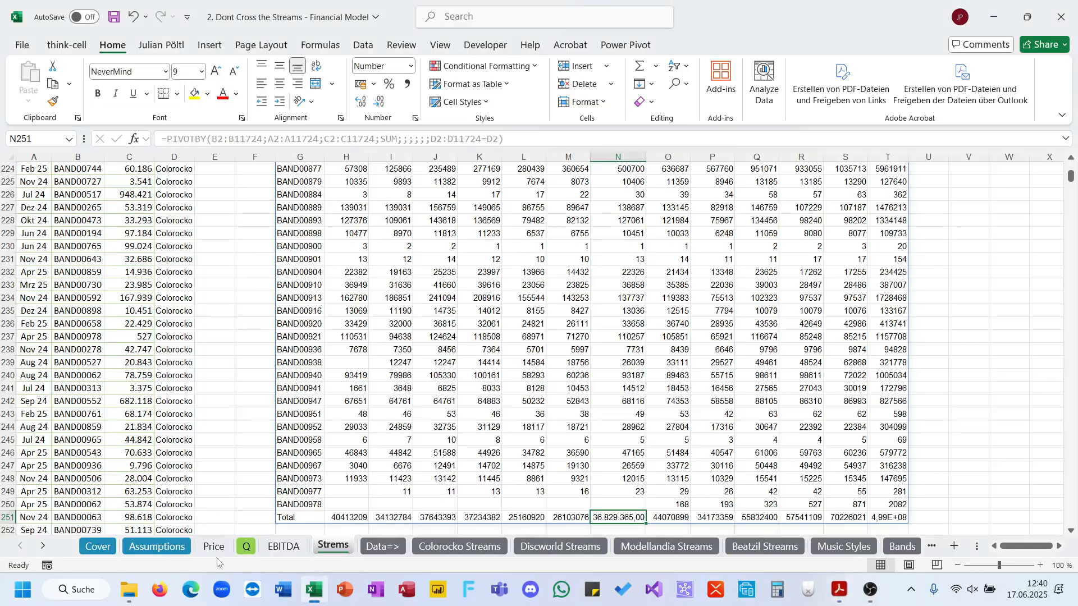
pyautogui.click(248, 547)
pyautogui.write('f)')
pyautogui.press('Return')
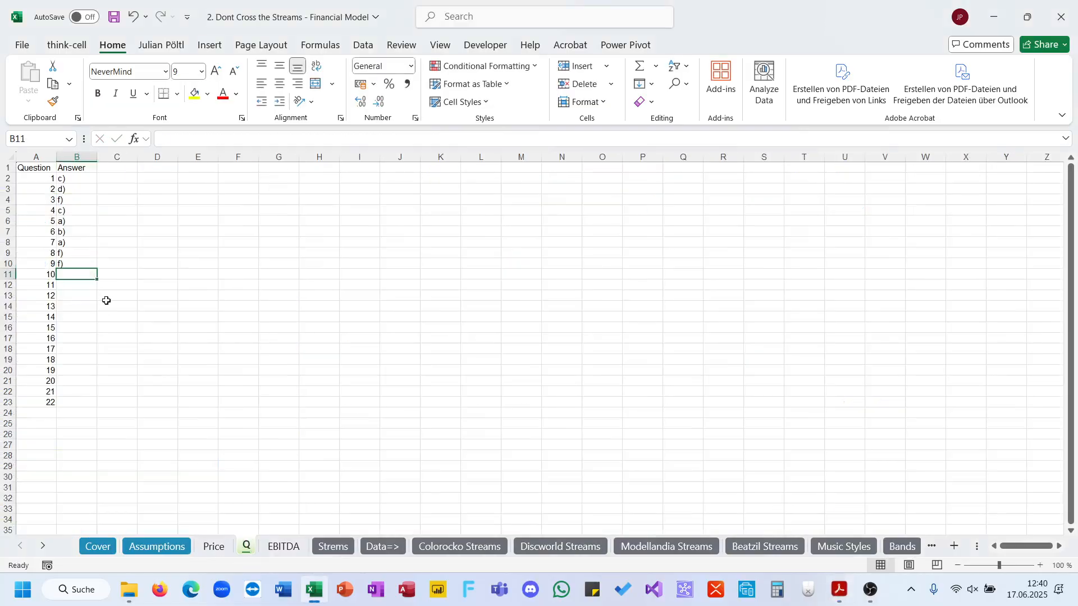
pyautogui.click(880, 592)
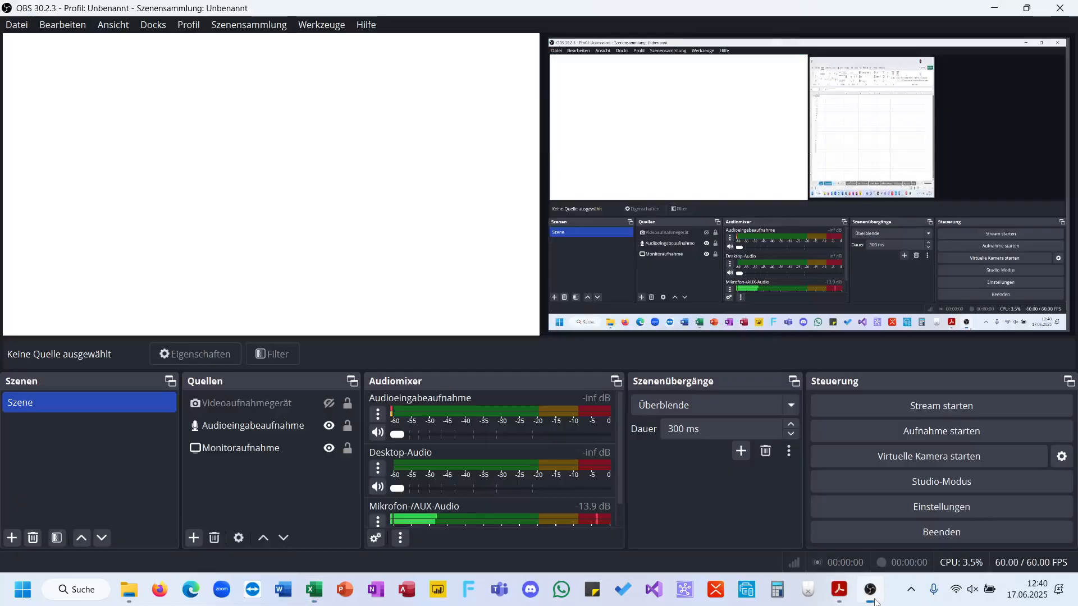
pyautogui.click(929, 430)
pyautogui.click(870, 590)
# Read question 10 and its answer options in the quiz PDF, and return to the Excel workbook.
pyautogui.moveTo(844, 600)
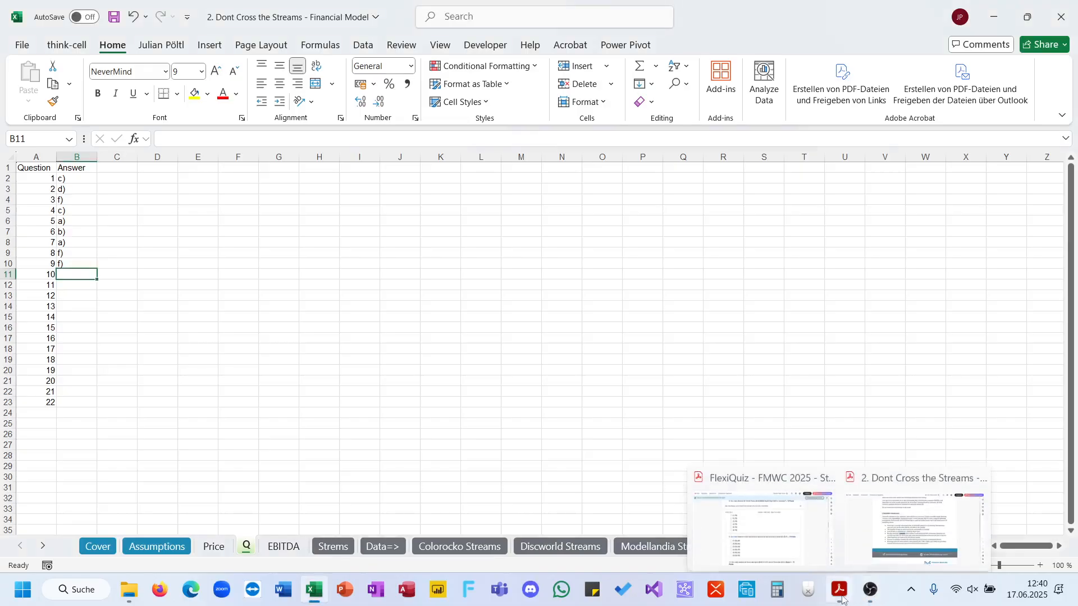
pyautogui.click(887, 554)
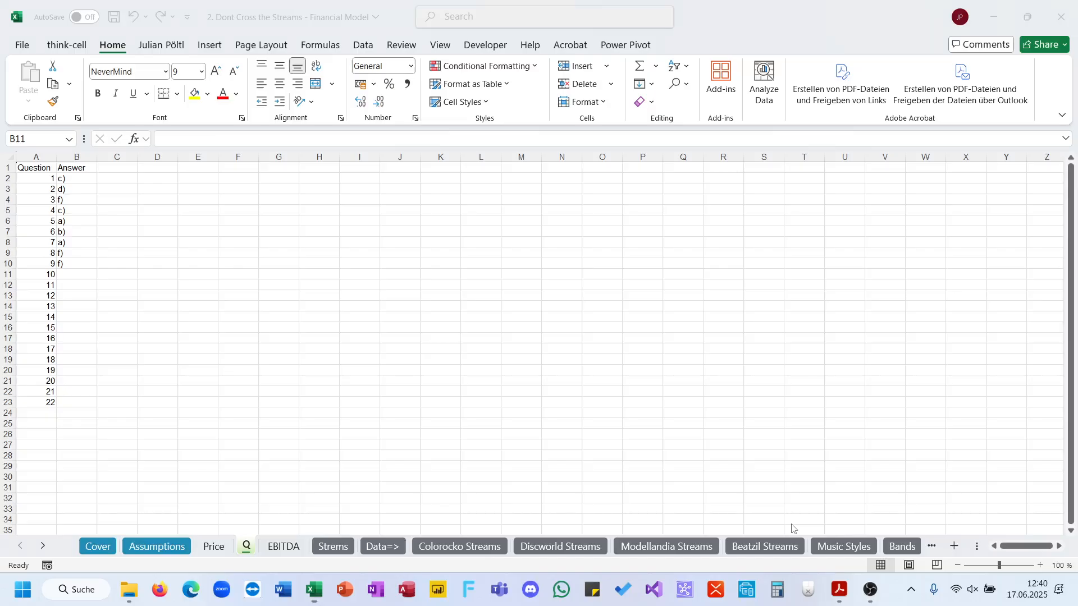
pyautogui.click(786, 522)
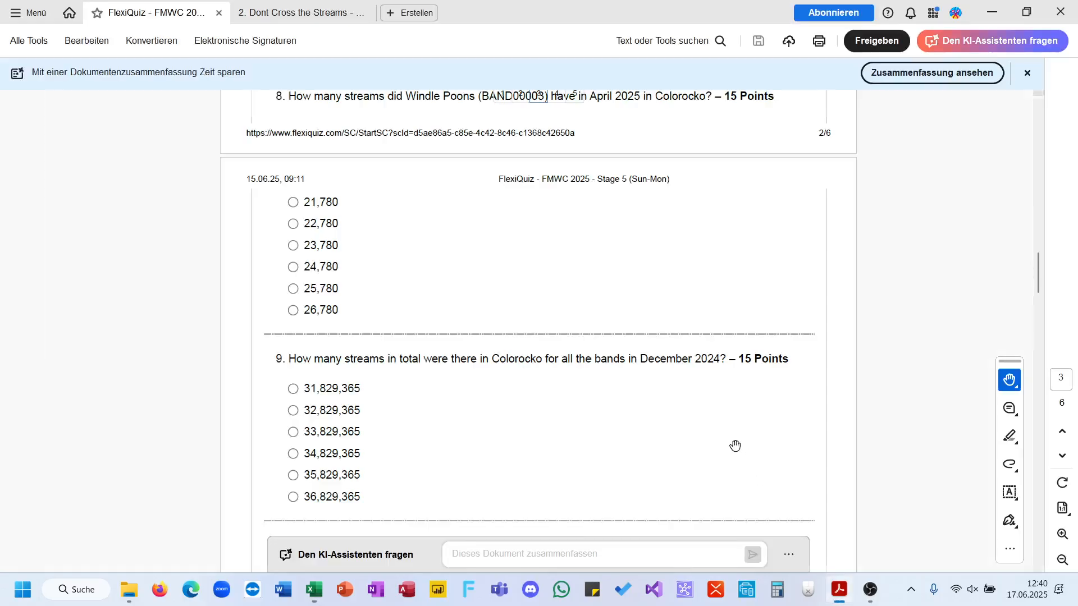
pyautogui.scroll(-5, 732, 427)
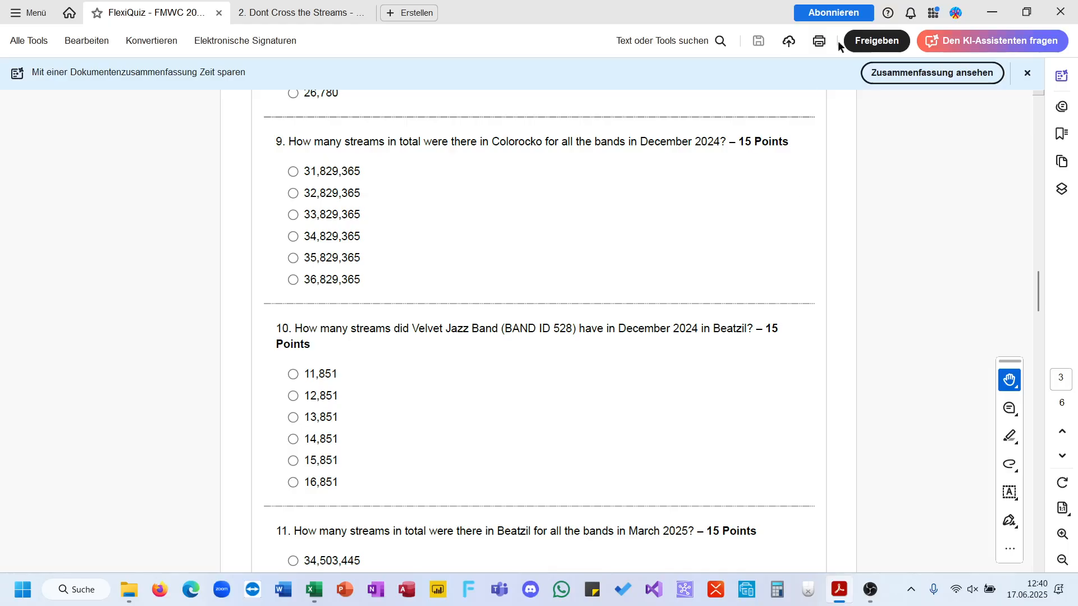
pyautogui.click(994, 10)
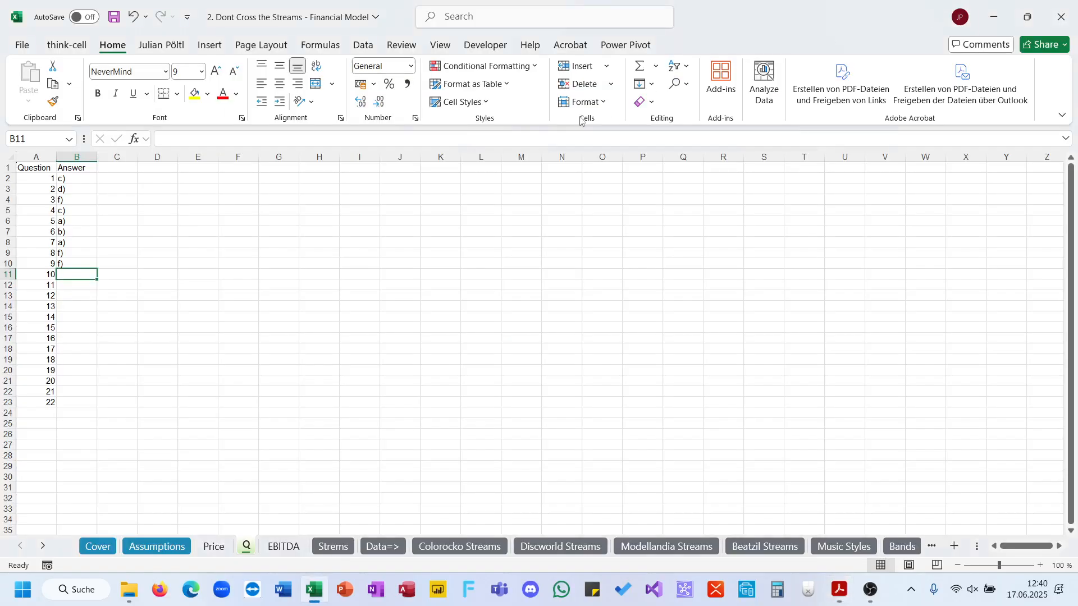
# Open the Strems sheet and set its tab colour to blue.
pyautogui.click(283, 547)
pyautogui.click(332, 547)
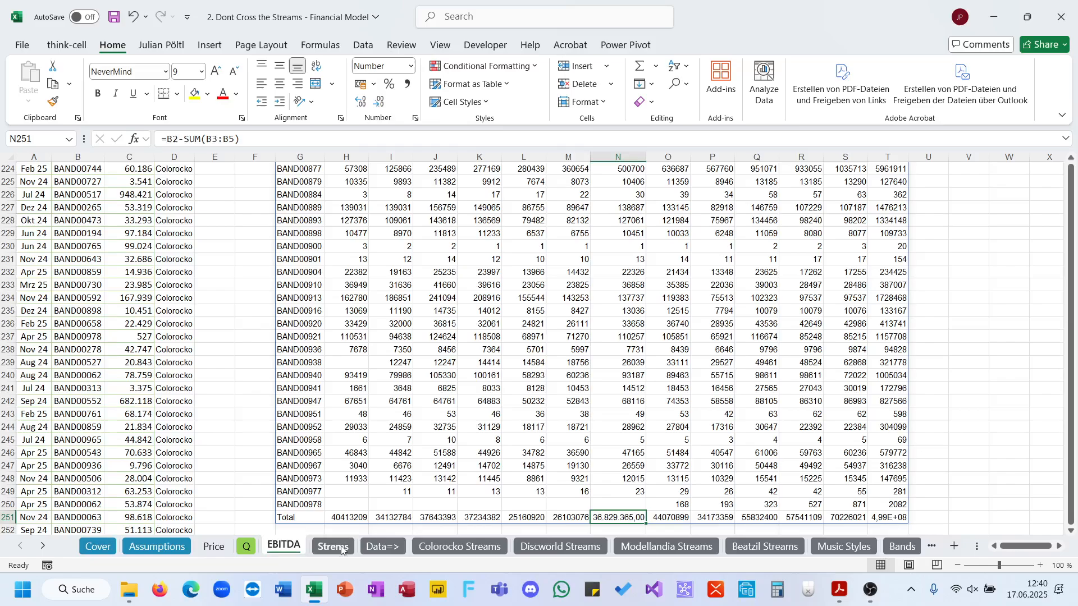
pyautogui.rightClick(341, 547)
pyautogui.moveTo(393, 449)
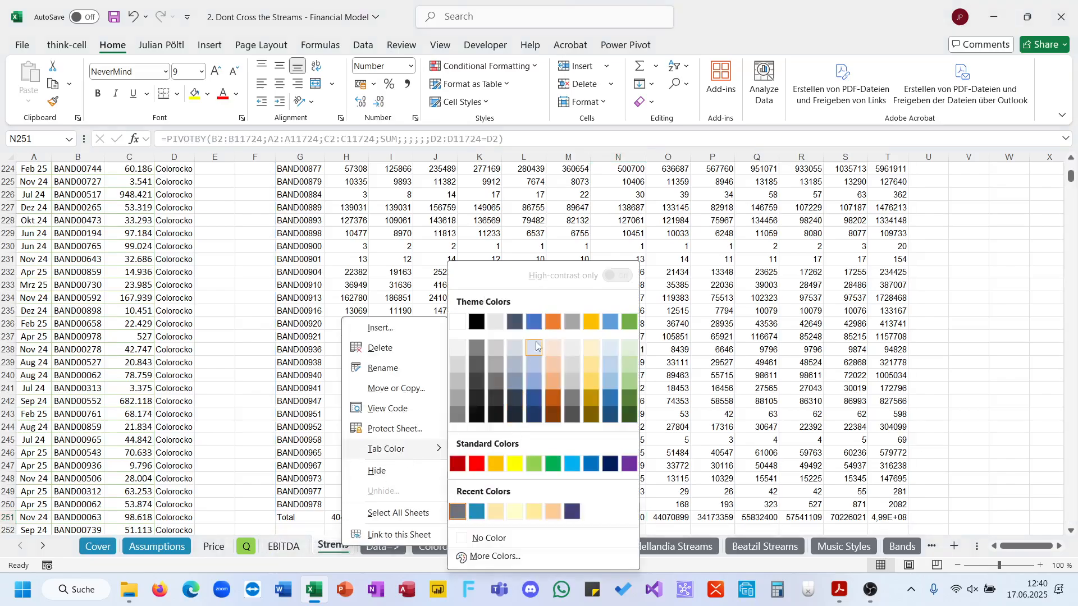
pyautogui.click(534, 324)
# Change the region filter of the PIVOTBY formula in G2 to compare with D11724, the last row's region.
pyautogui.click(308, 311)
pyautogui.hotkey('ctrl', 'Up')
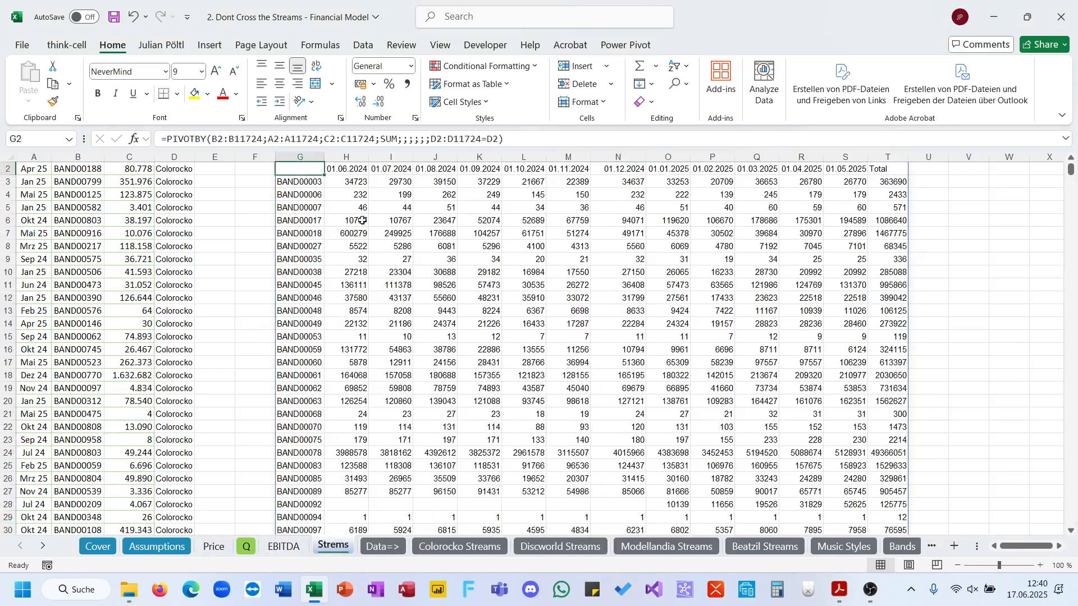
pyautogui.click(487, 139)
pyautogui.doubleClick(492, 139)
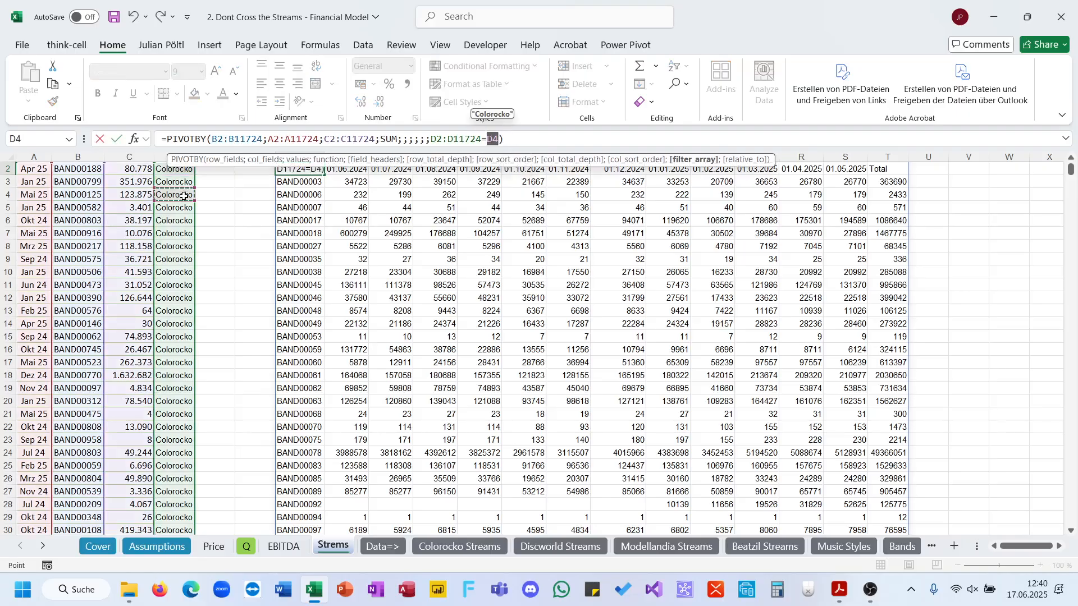
pyautogui.hotkey('ctrl', 'Down')
pyautogui.hotkey('ctrl', 'Return')
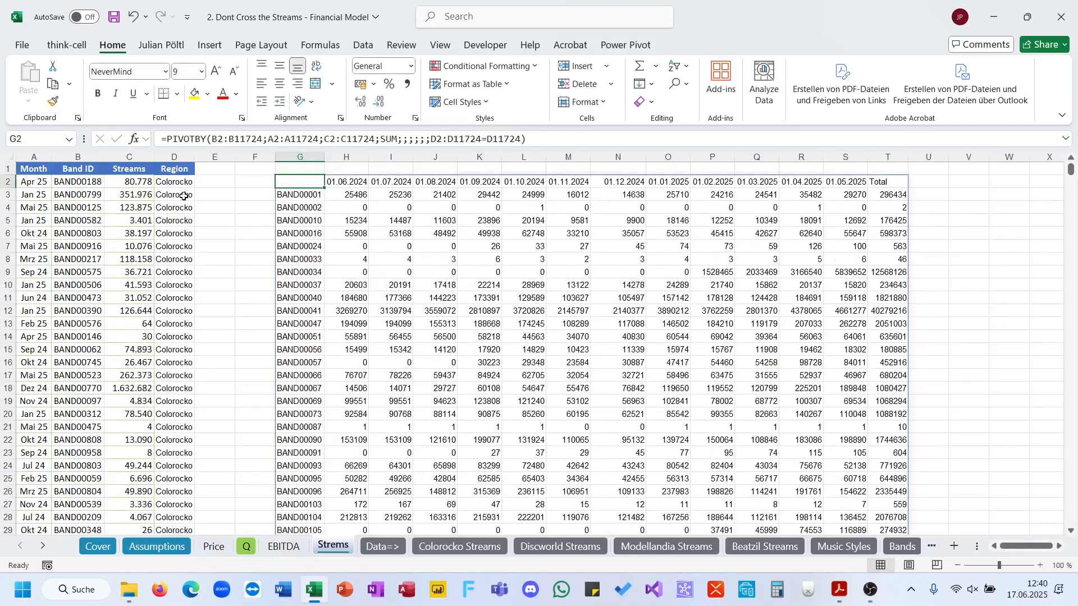
# Freeze the panes at H3 so the date header rows and the columns through the pivot's band IDs stay fixed.
pyautogui.scroll(-16, 630, 442)
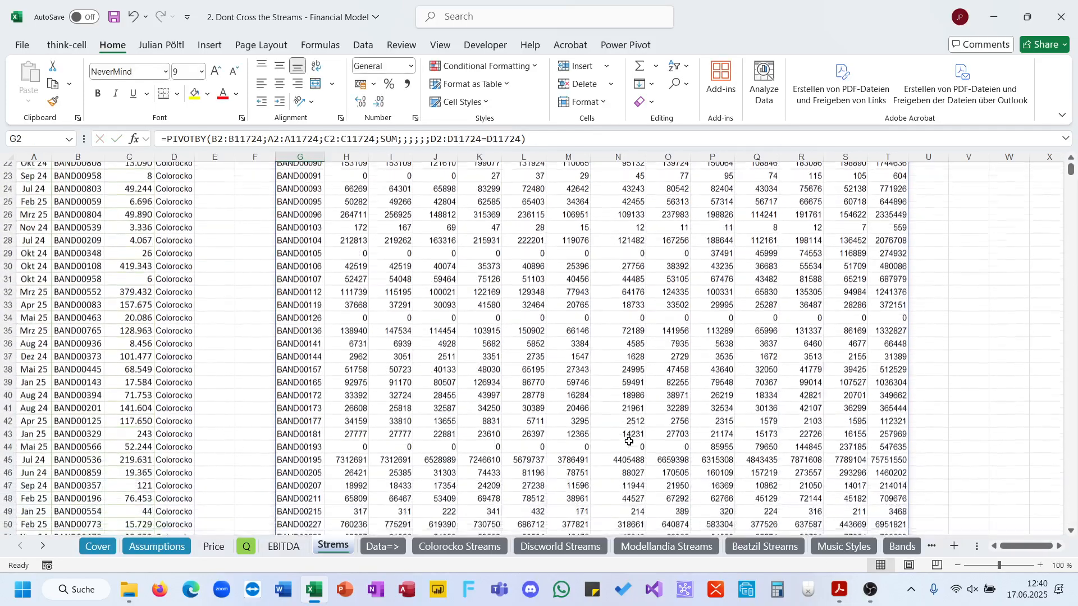
pyautogui.scroll(16, 487, 438)
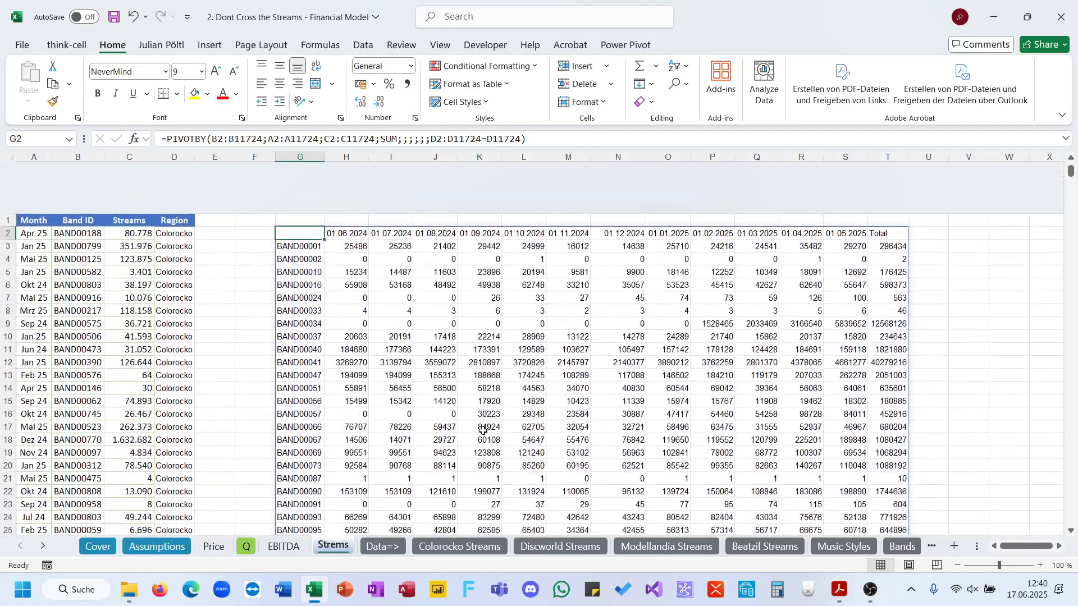
pyautogui.click(349, 198)
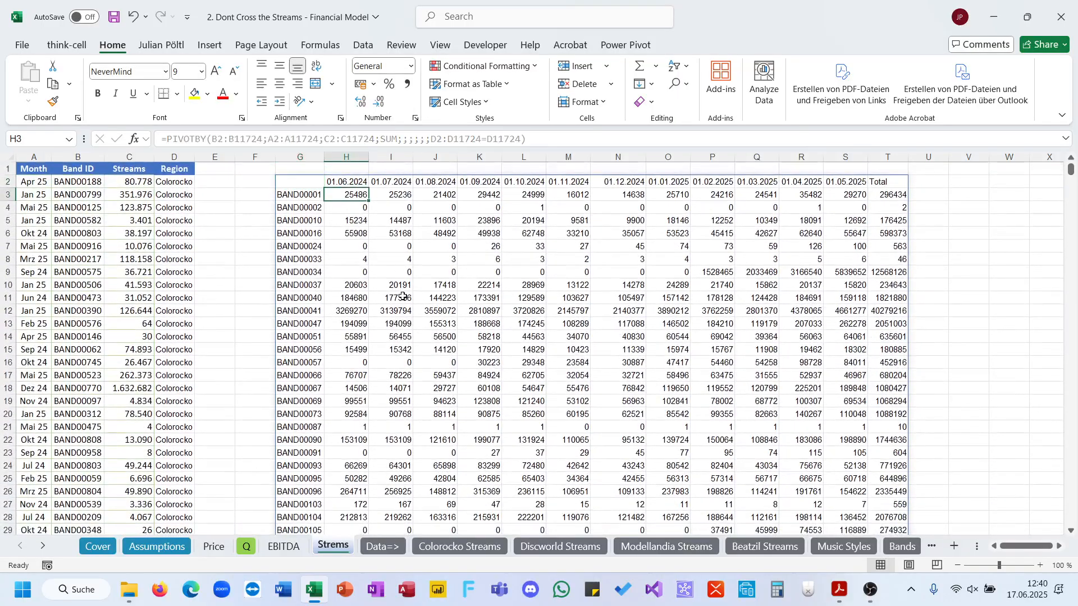
pyautogui.click(440, 45)
pyautogui.click(745, 90)
pyautogui.click(798, 129)
pyautogui.click(559, 323)
# Locate BAND00528 in the pivot, check it against question 10 in the PDF, and select its December 2024 value in N134.
pyautogui.scroll(-20, 558, 332)
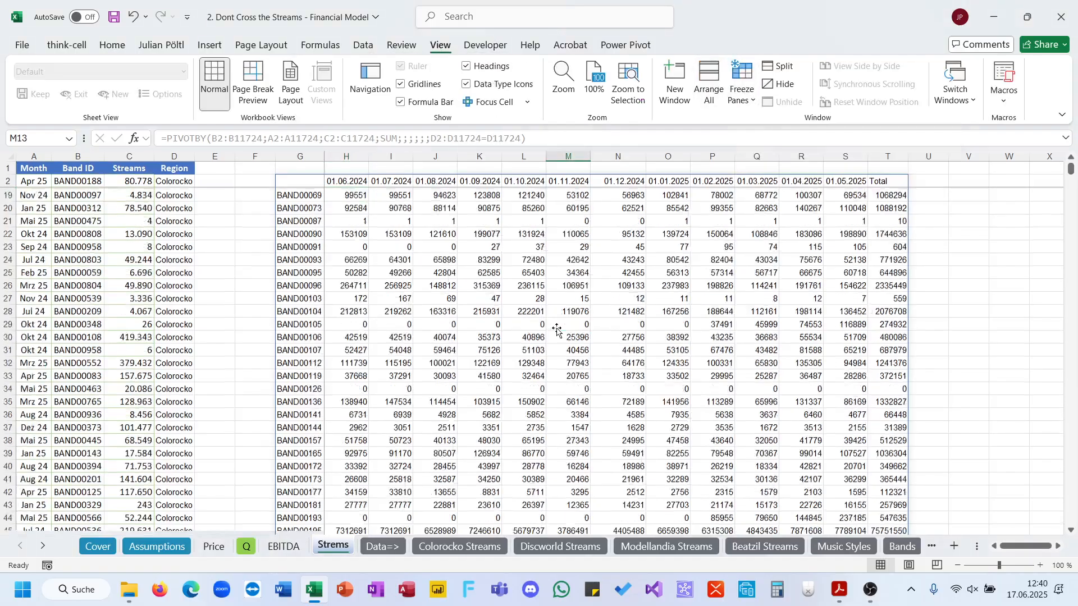
pyautogui.scroll(4, 557, 331)
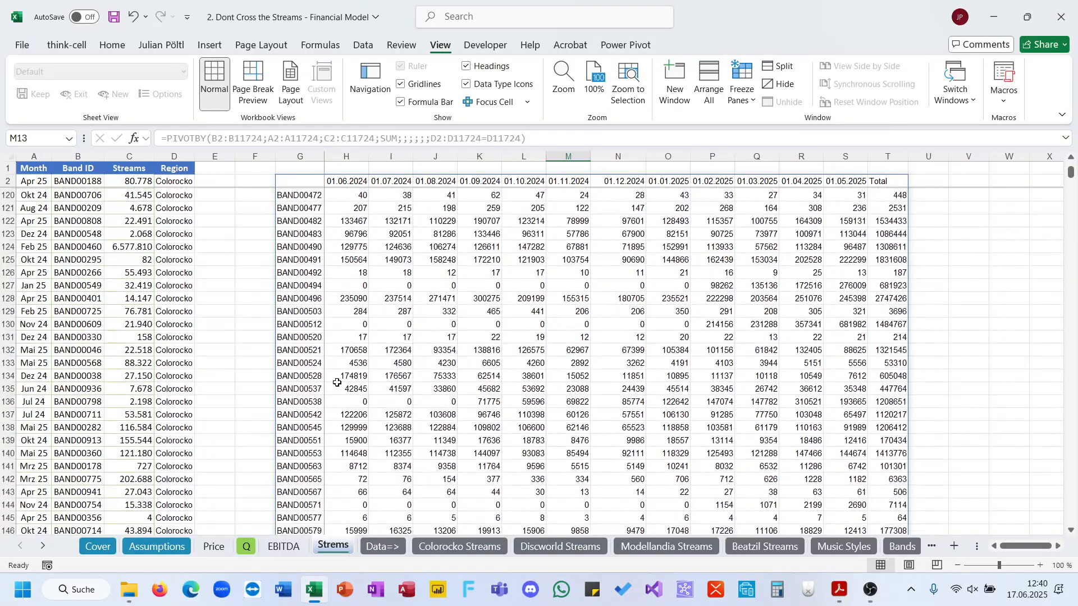
pyautogui.click(299, 375)
pyautogui.click(841, 590)
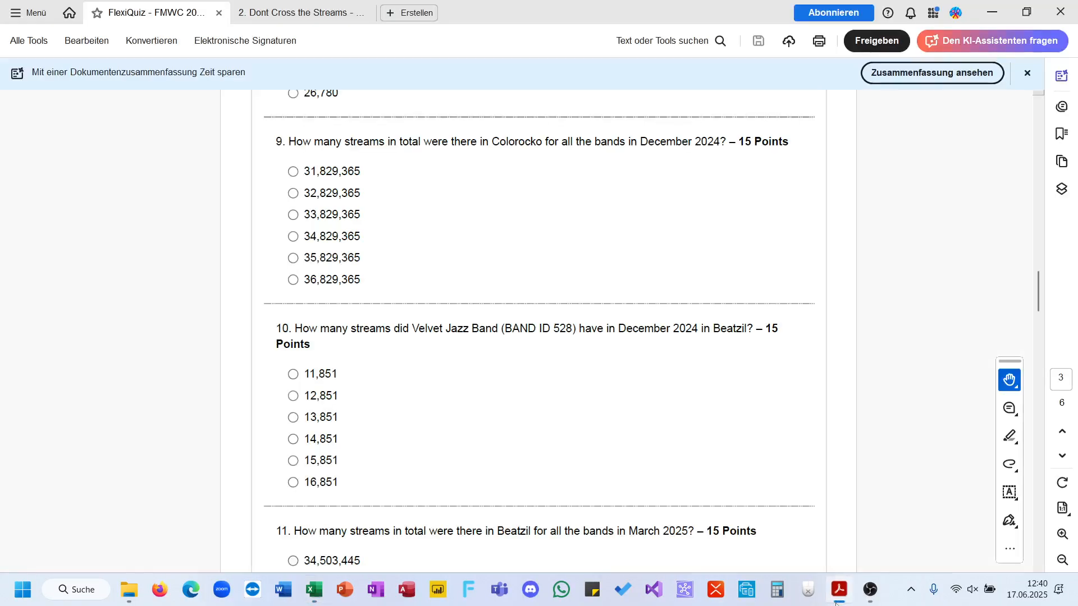
pyautogui.click(838, 592)
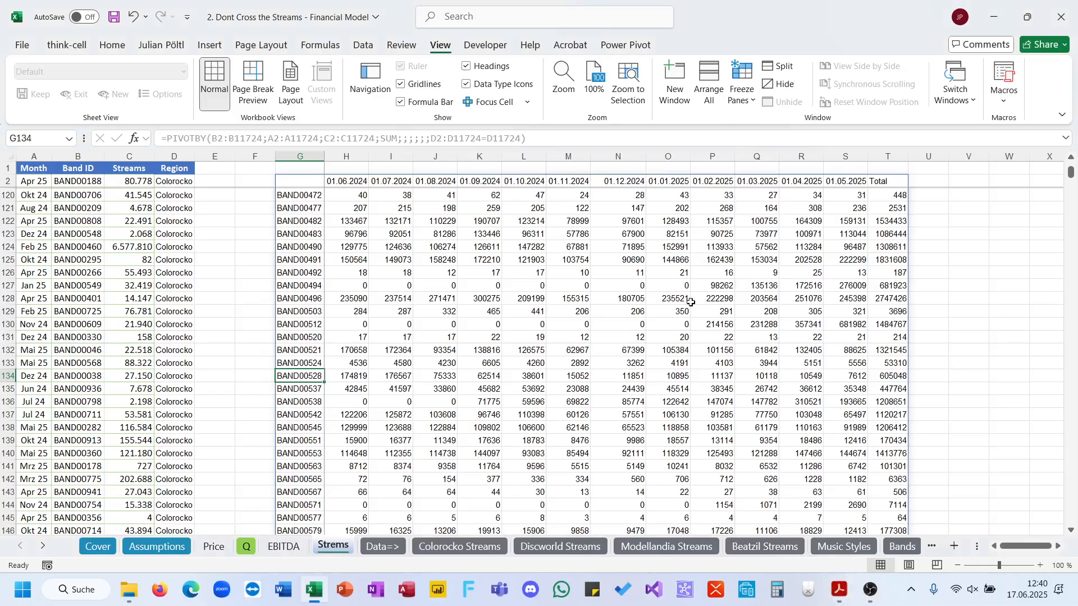
pyautogui.click(633, 376)
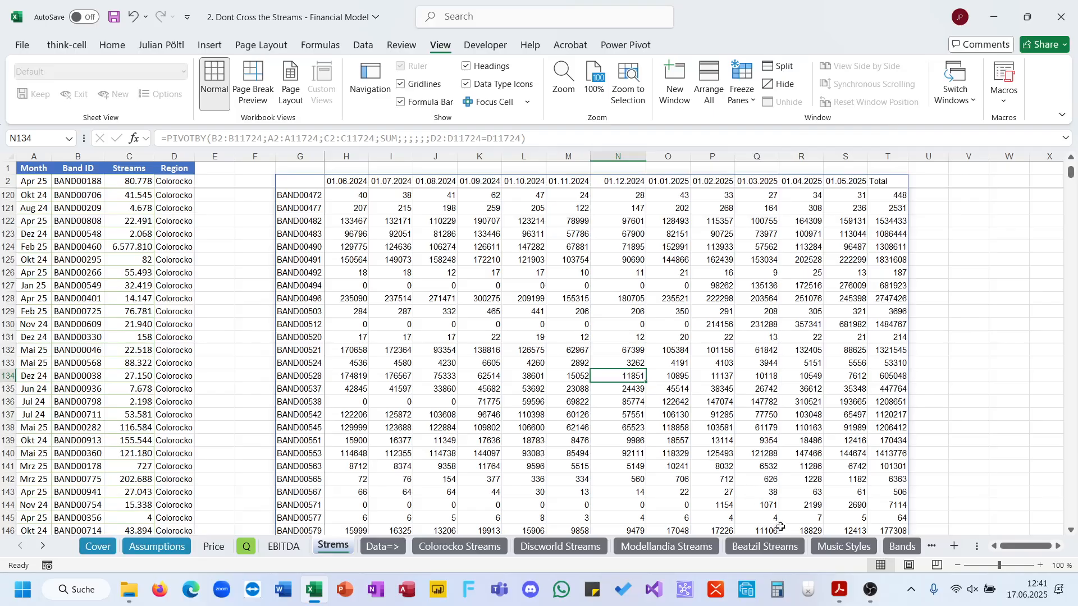
# Compare the selected streams with question 10's options in the quiz PDF, and record a) as its answer on Excel's Q sheet.
pyautogui.click(839, 591)
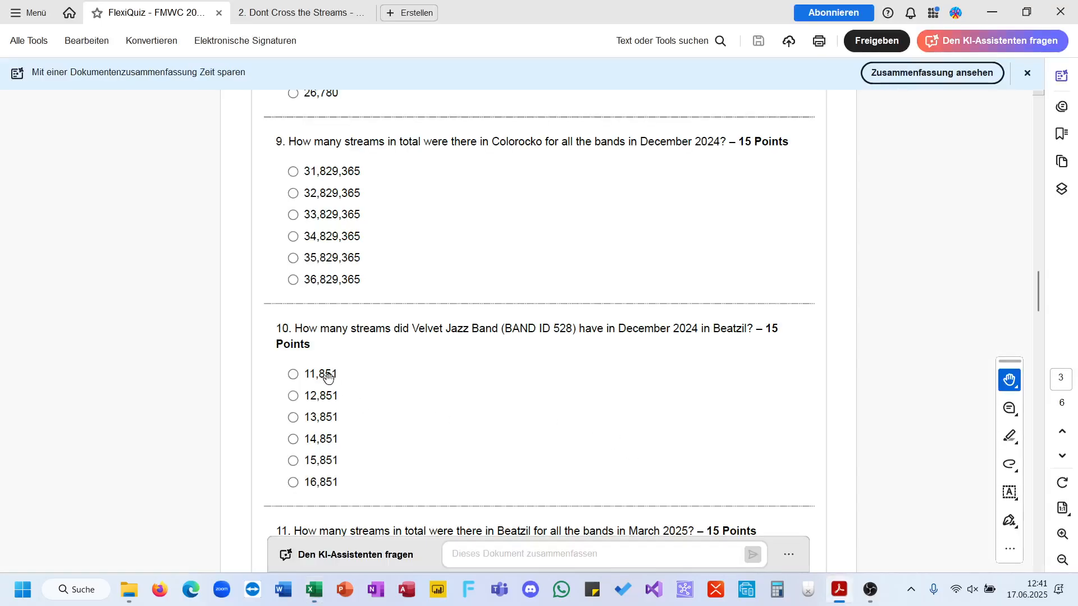
pyautogui.click(247, 548)
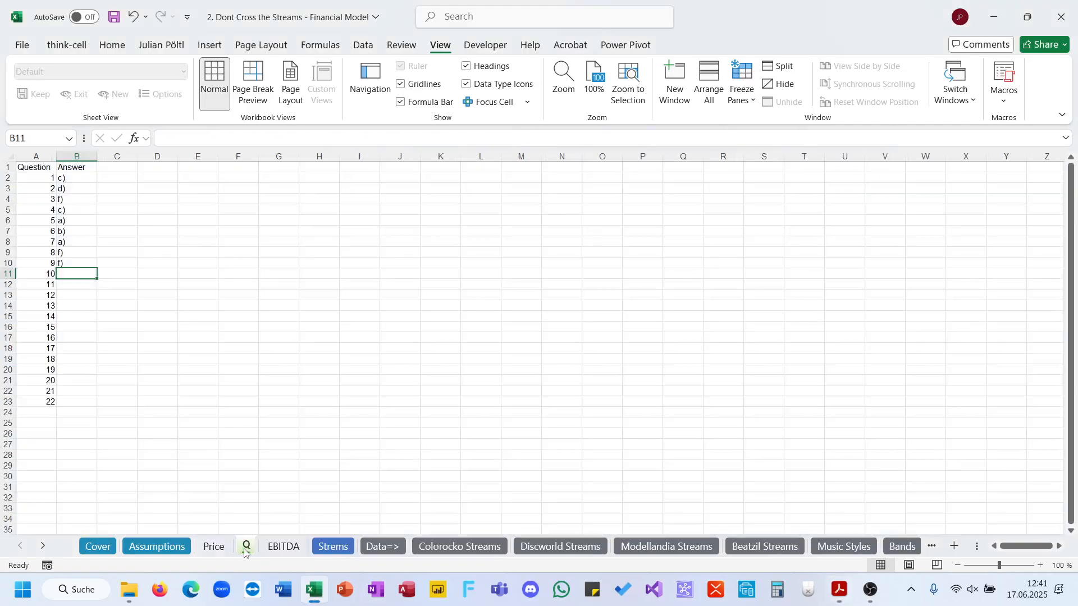
pyautogui.write('a)')
pyautogui.press('Return')
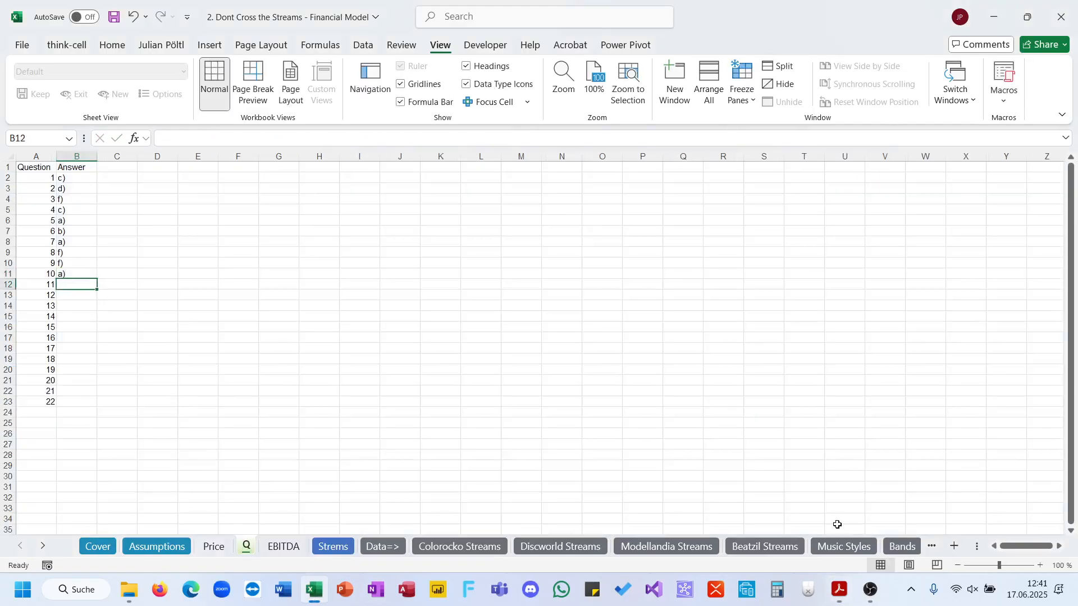
# Read question 11 and its answer options in the quiz PDF, and return to the Excel workbook.
pyautogui.click(840, 588)
pyautogui.scroll(-5, 657, 451)
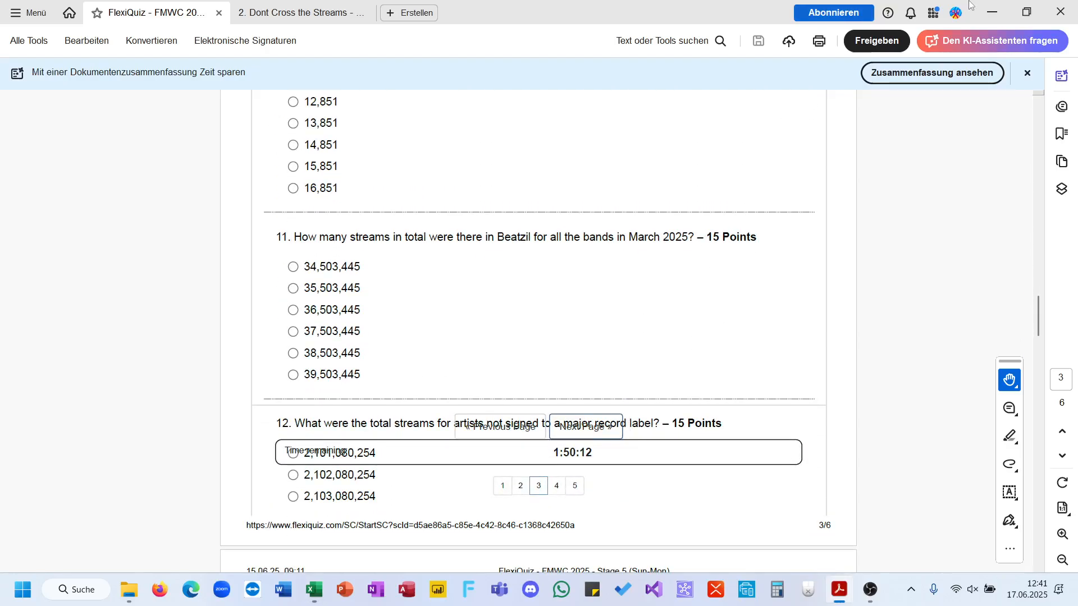
pyautogui.click(992, 12)
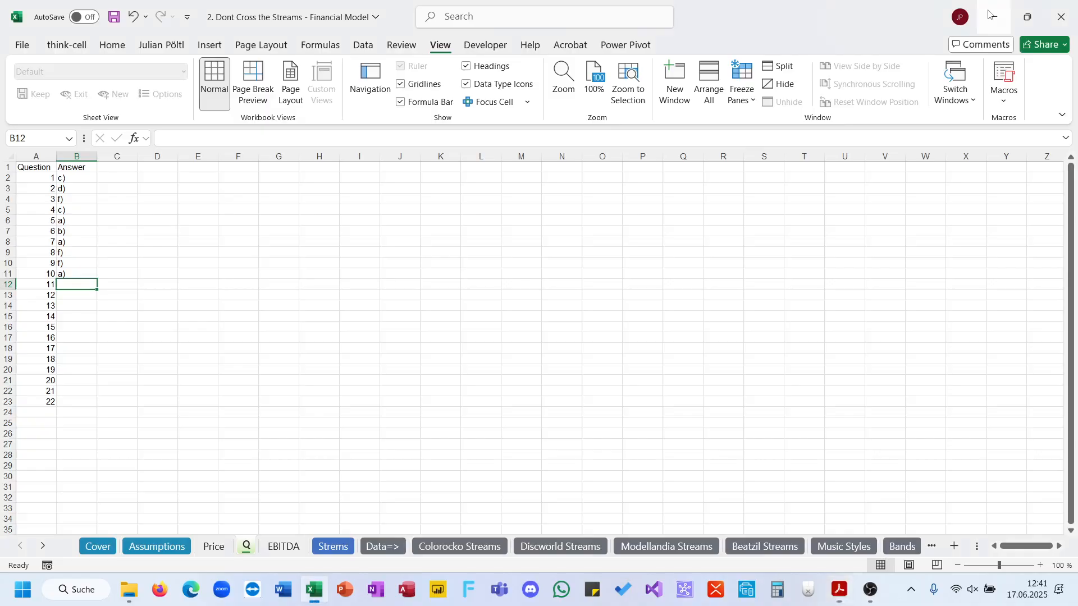
# Go to the March 2025 total in Q253 of the Strems sheet and format it as a number with thousands separators.
pyautogui.click(333, 546)
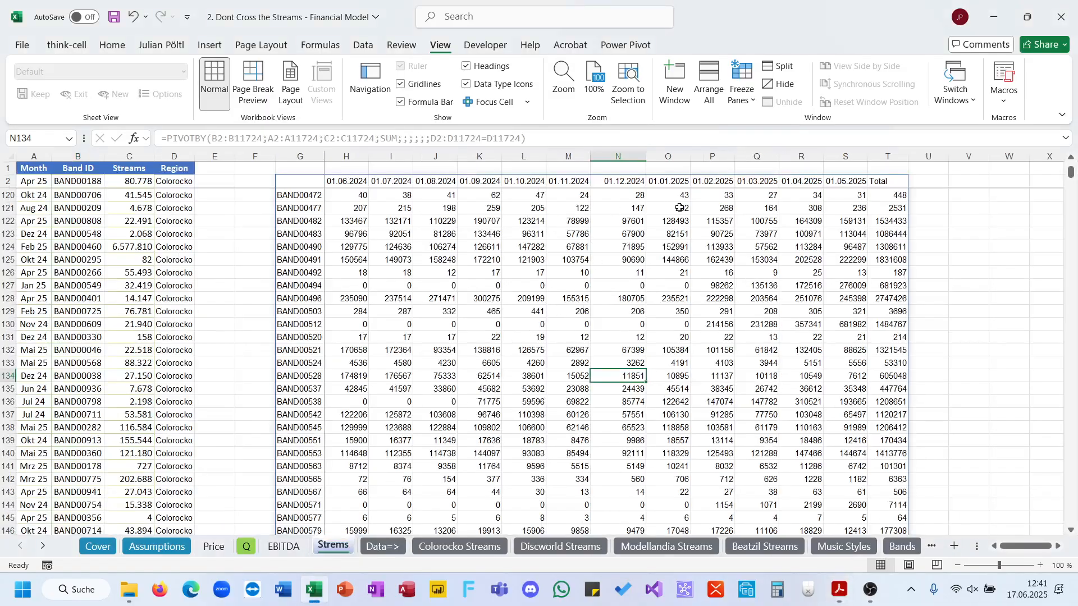
pyautogui.click(747, 212)
pyautogui.hotkey('ctrl', 'Down')
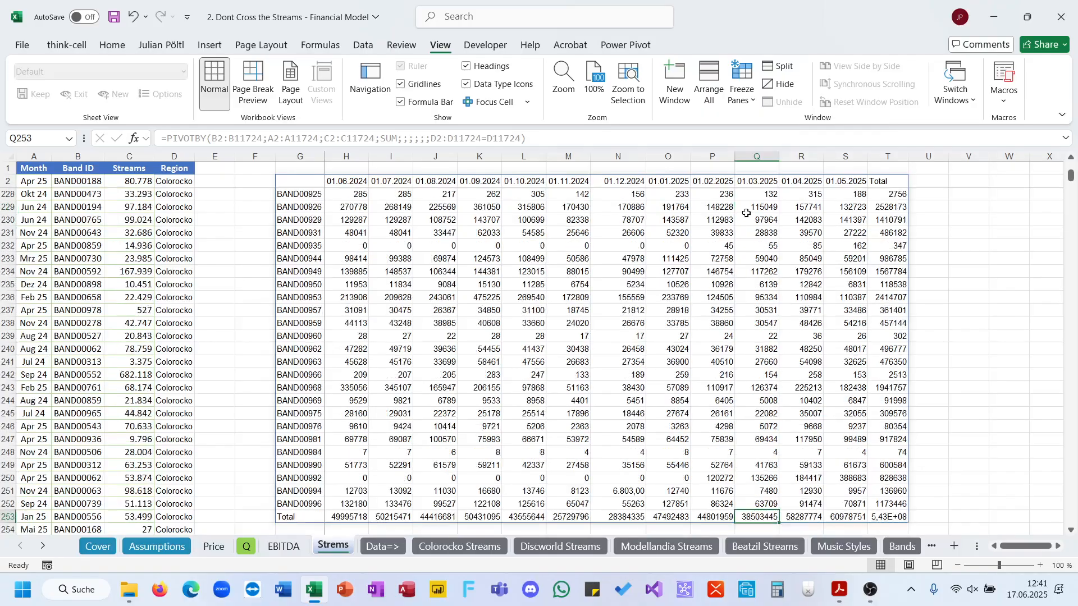
pyautogui.hotkey('ctrl', 'shift', '1')
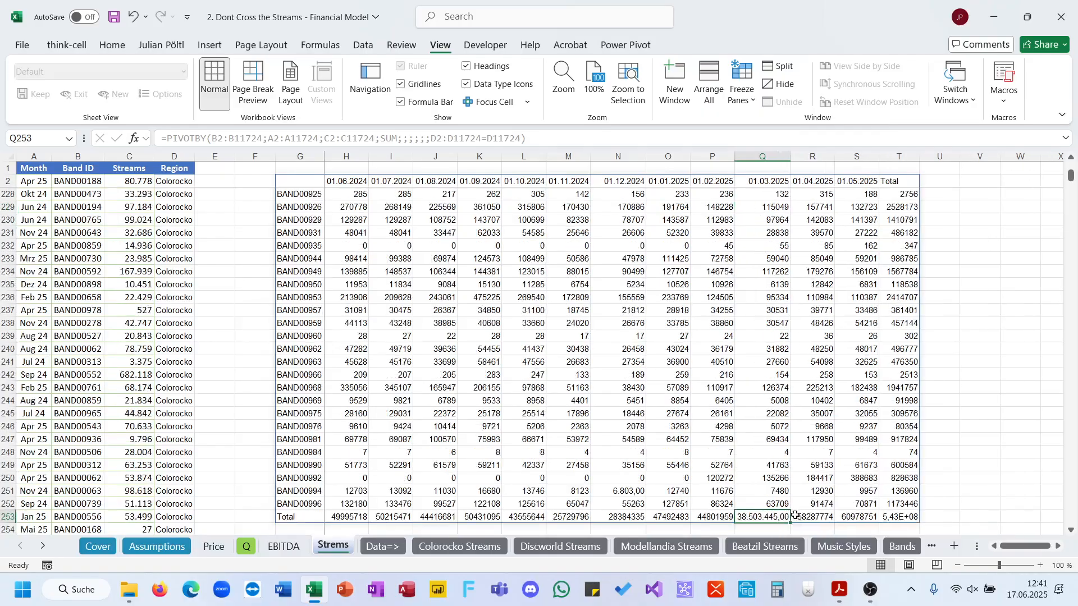
# Compare the March 2025 total with question 11's options in the quiz PDF, and record e) as its answer on Excel's Q sheet.
pyautogui.click(847, 599)
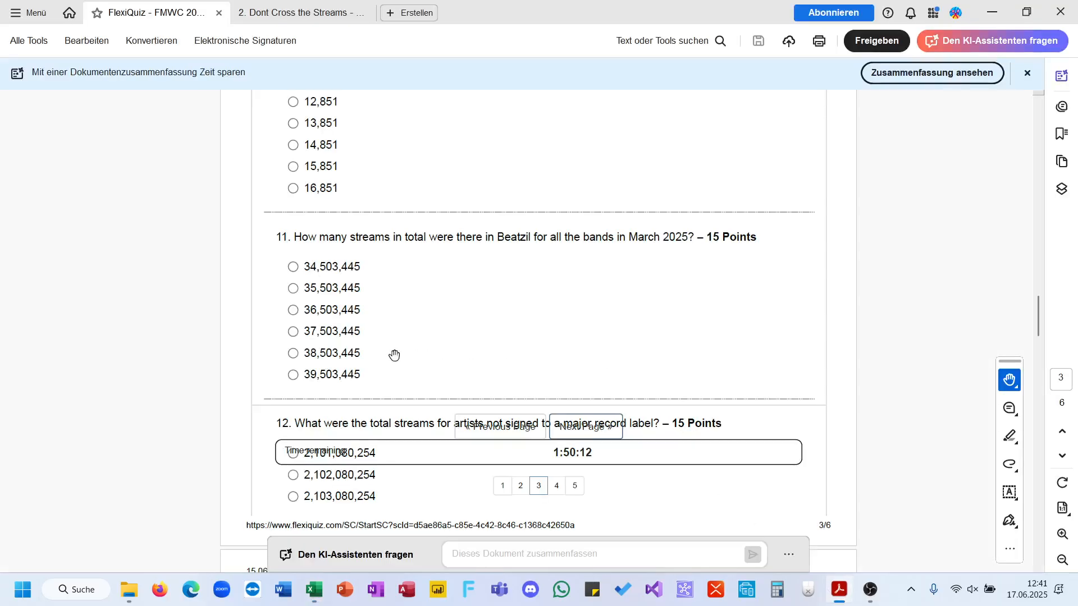
pyautogui.click(315, 589)
pyautogui.click(243, 549)
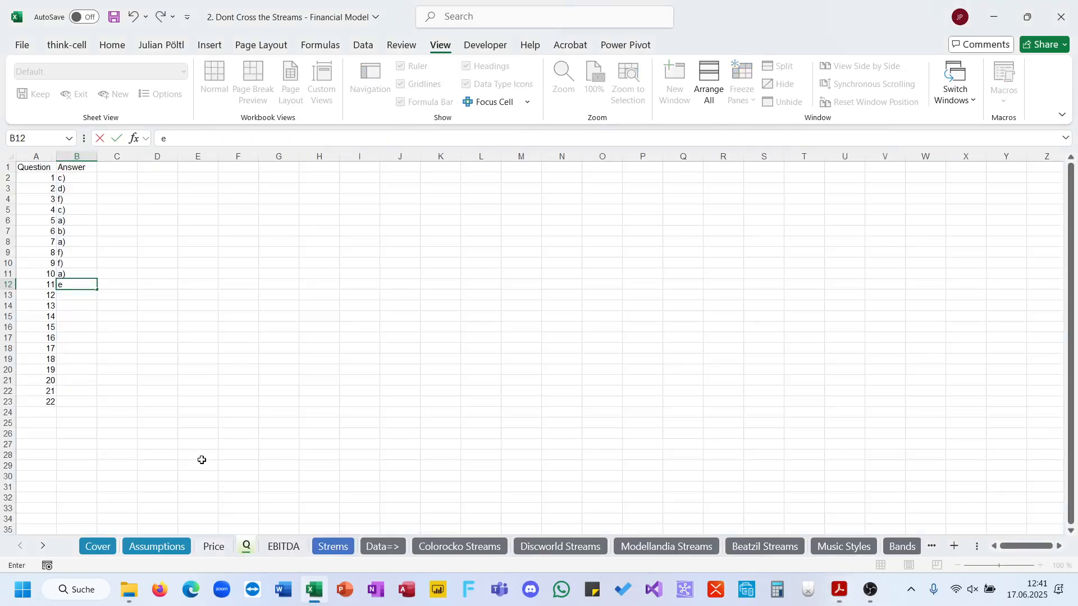
pyautogui.write('e)')
pyautogui.press('Return')
# Read question 12 and its answer options in the quiz PDF, and return to the Excel workbook.
pyautogui.click(840, 589)
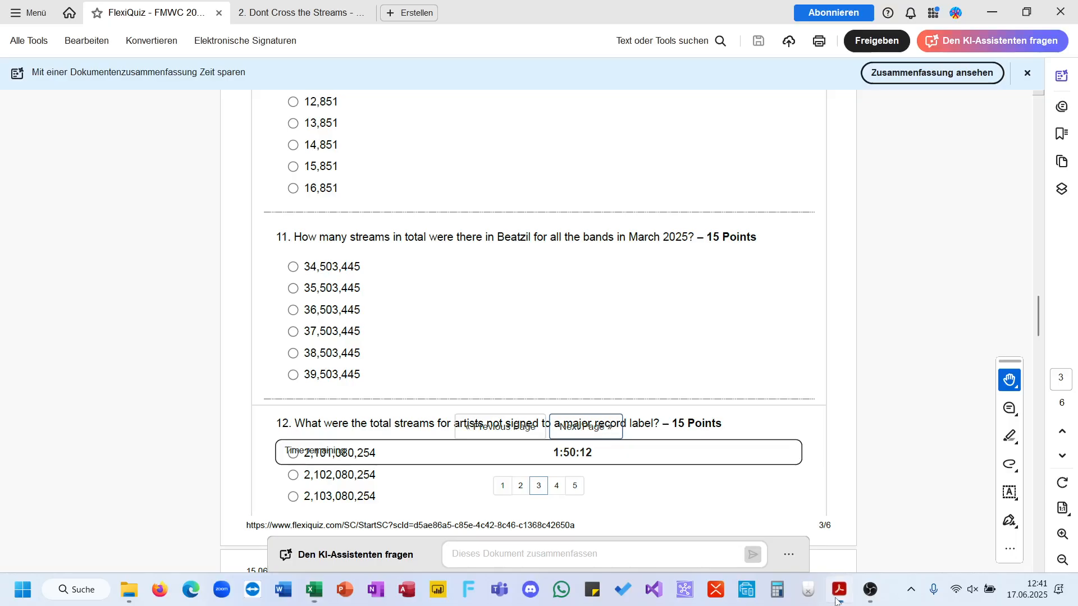
pyautogui.scroll(-3, 637, 375)
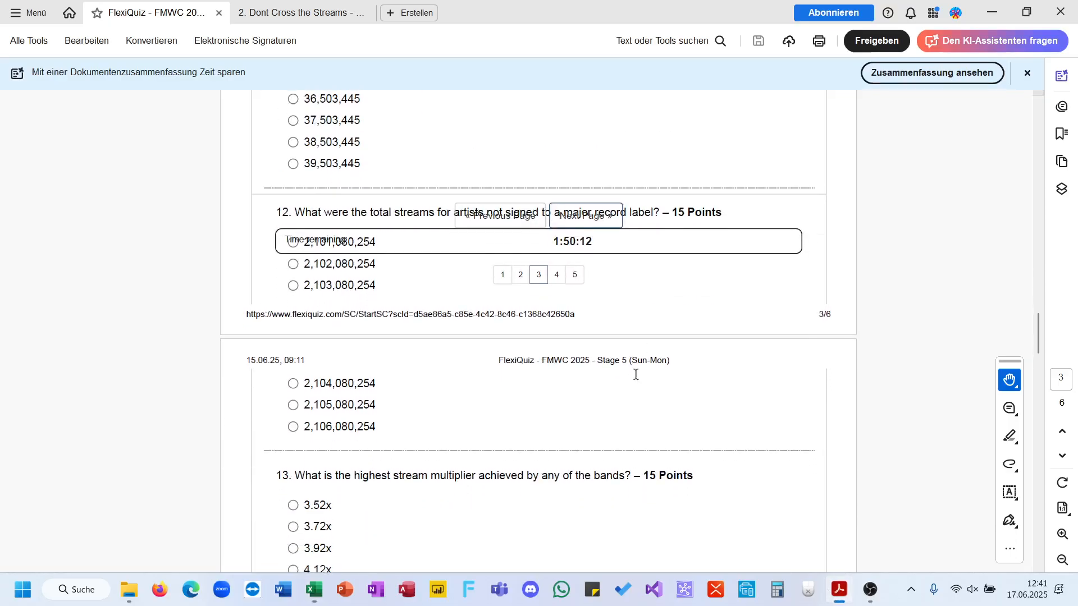
pyautogui.click(995, 8)
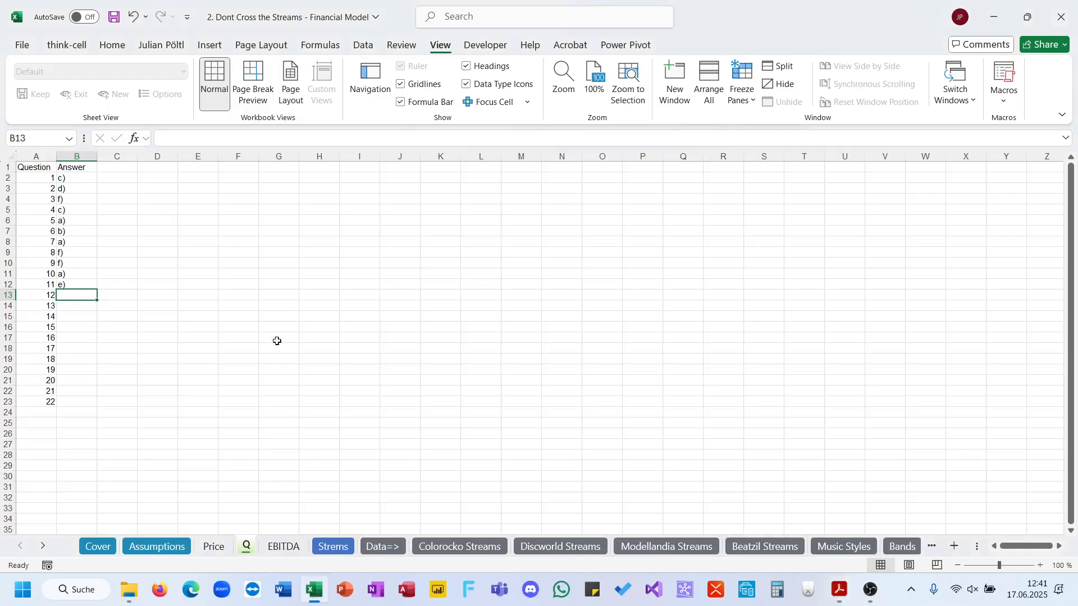
# Insert a blank column at G on the Strems sheet, between the source data and the PIVOTBY table.
pyautogui.click(333, 546)
pyautogui.click(79, 181)
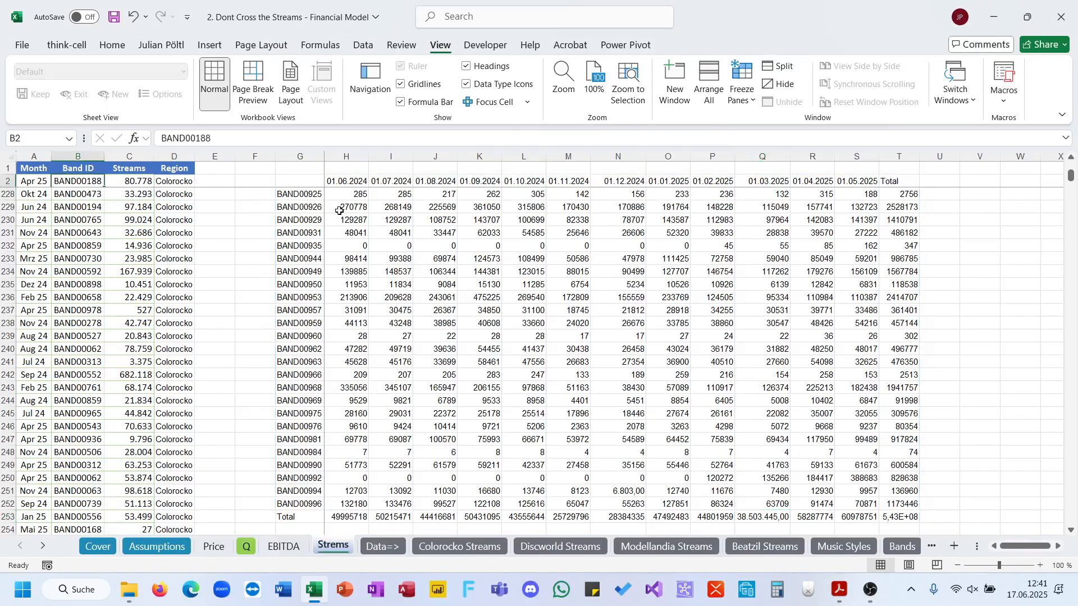
pyautogui.click(215, 182)
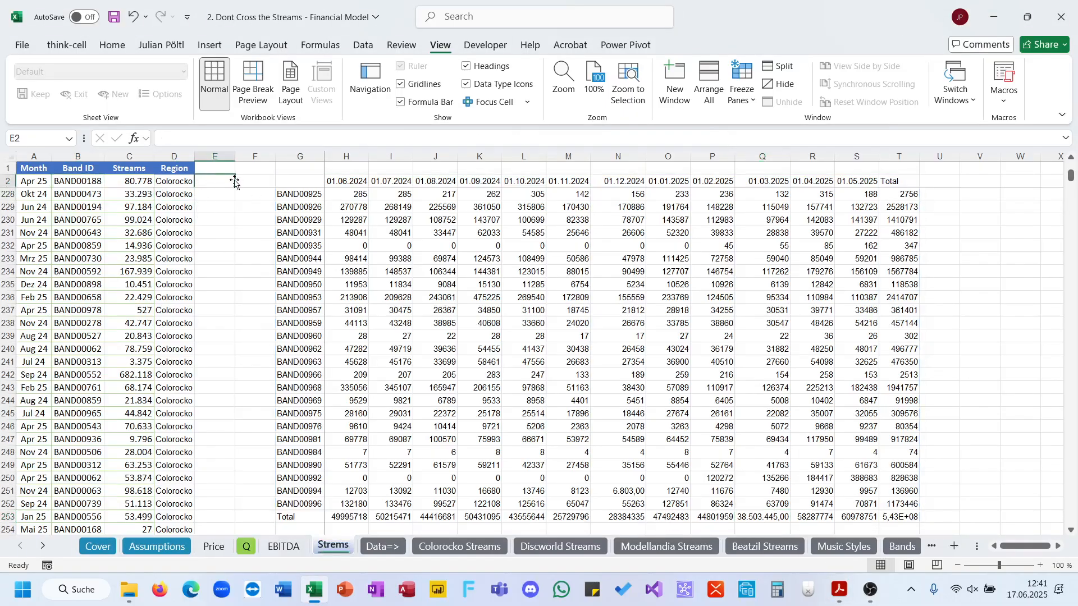
pyautogui.click(291, 156)
pyautogui.hotkey('ctrl', '+')
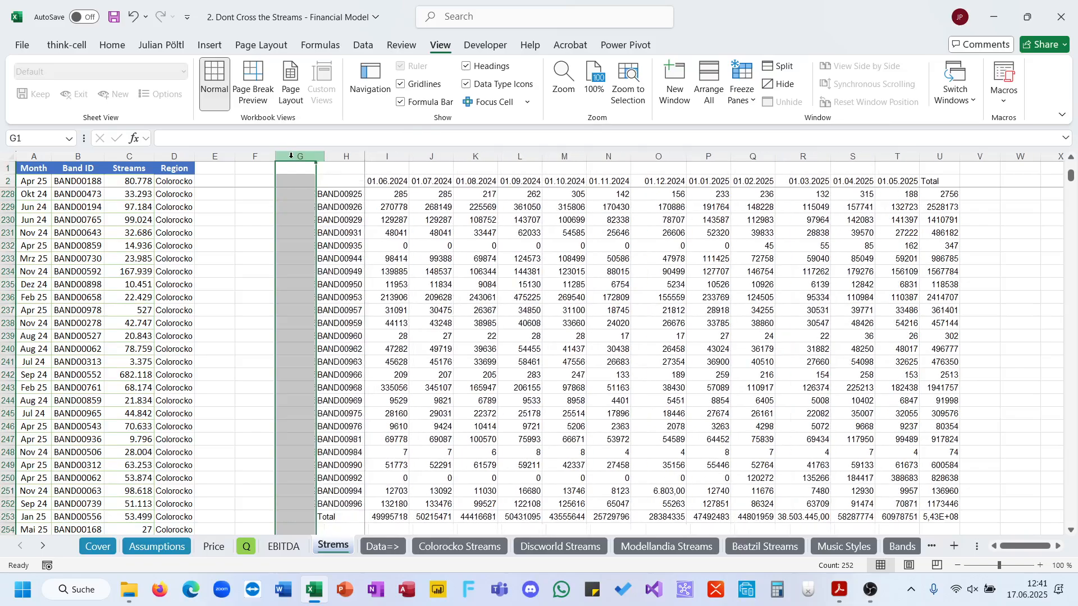
# Add the column header MRL in E1 of the Strems sheet, beside Region.
pyautogui.click(226, 183)
pyautogui.click(214, 170)
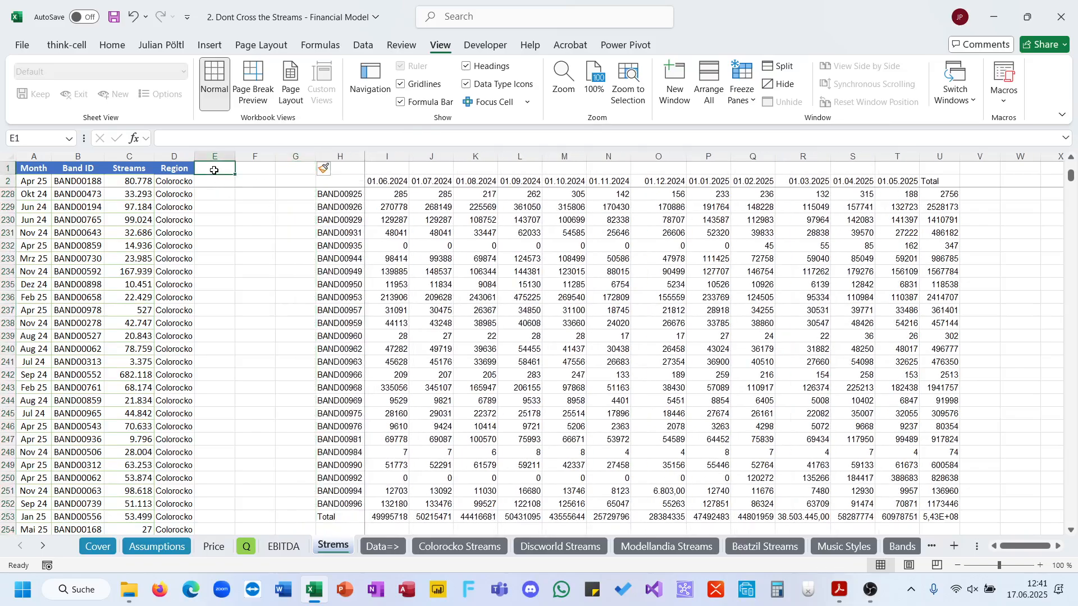
pyautogui.write('MRL')
pyautogui.press('Return')
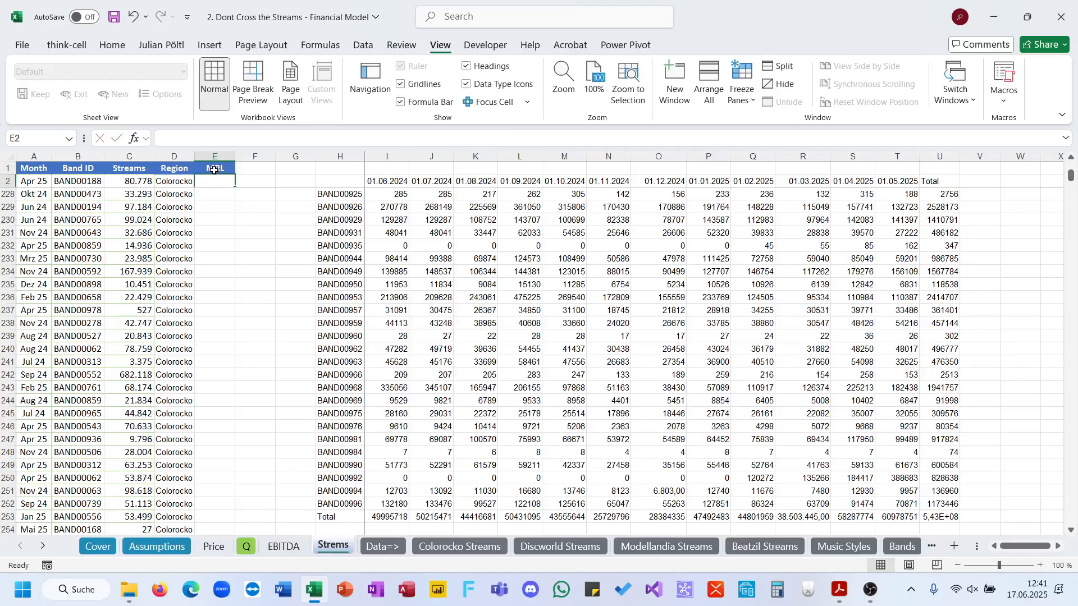
# Start an XLOOKUP formula in E2 with the band IDs in B2:B11724 as the lookup values.
pyautogui.write('=')
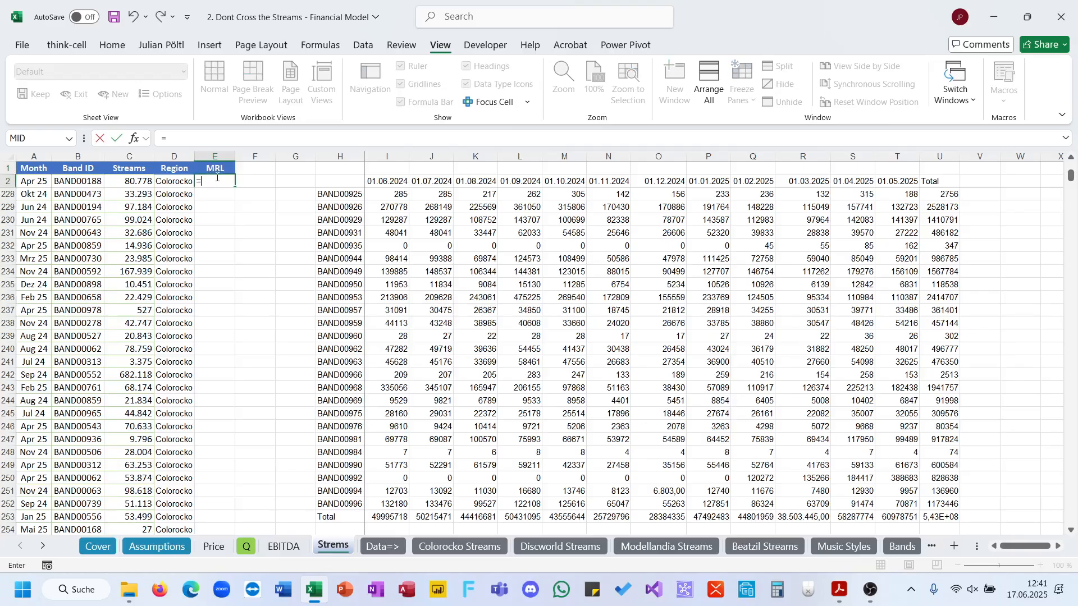
pyautogui.write('xl')
pyautogui.press('Tab')
pyautogui.press('Left')
pyautogui.press('Left')
pyautogui.press('Left')
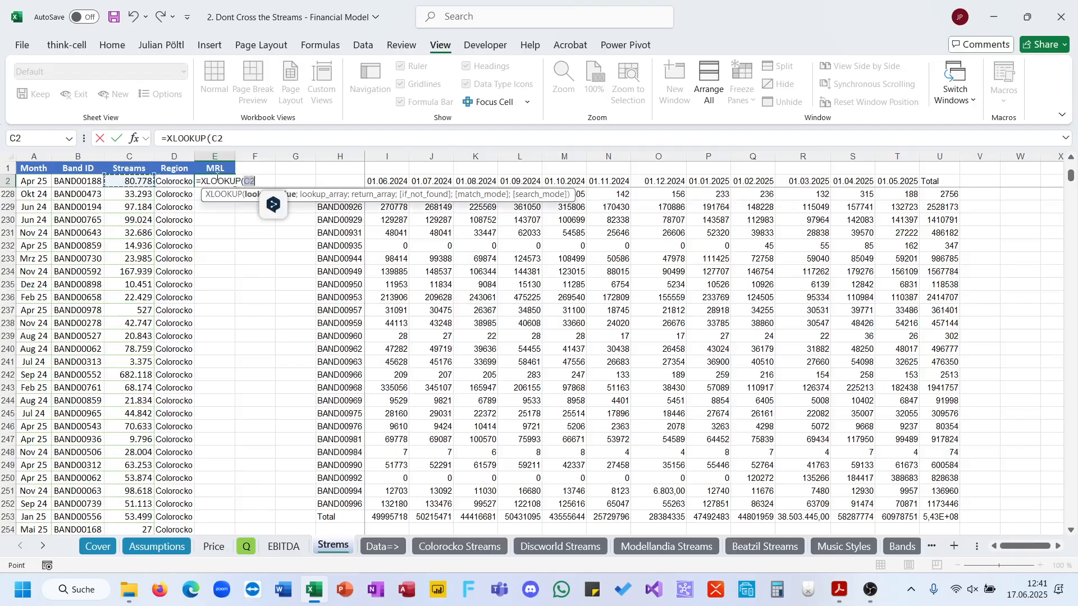
pyautogui.hotkey('ctrl', 'shift', 'Down')
pyautogui.write(';')
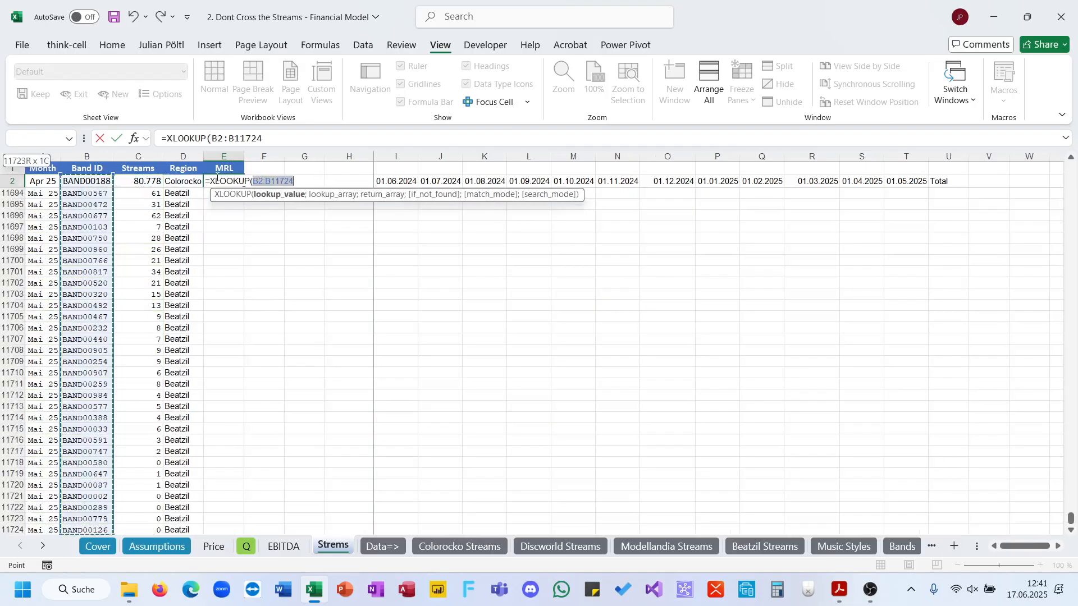
# Set the XLOOKUP's lookup array to the full Band ID column of tblBands on the Bands sheet.
pyautogui.hotkey('ctrl', 'pagedown')
pyautogui.hotkey('ctrl', 'pagedown')
pyautogui.hotkey('ctrl', 'pagedown')
pyautogui.hotkey('ctrl', 'pagedown')
pyautogui.hotkey('ctrl', 'pagedown')
pyautogui.hotkey('ctrl', 'pagedown')
pyautogui.hotkey('ctrl', 'pagedown')
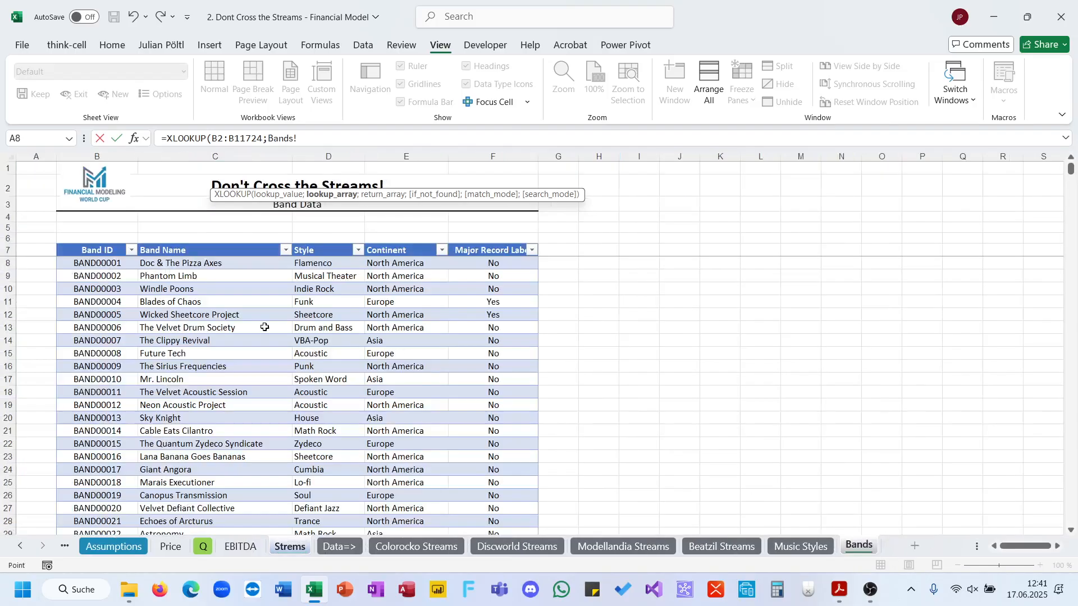
pyautogui.click(130, 265)
pyautogui.hotkey('ctrl', 'shift', 'Down')
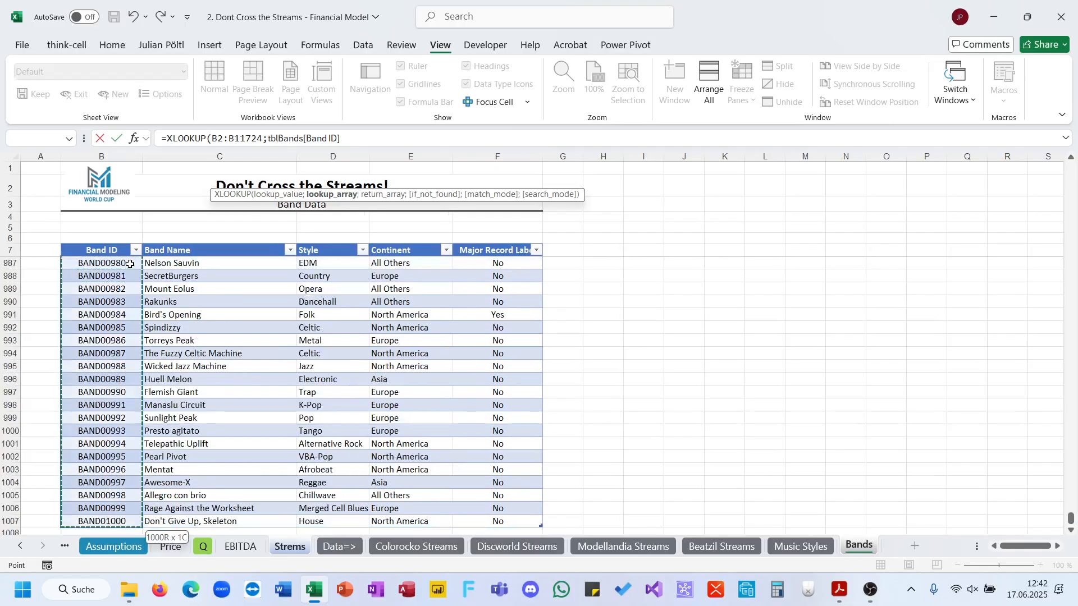
pyautogui.write(';')
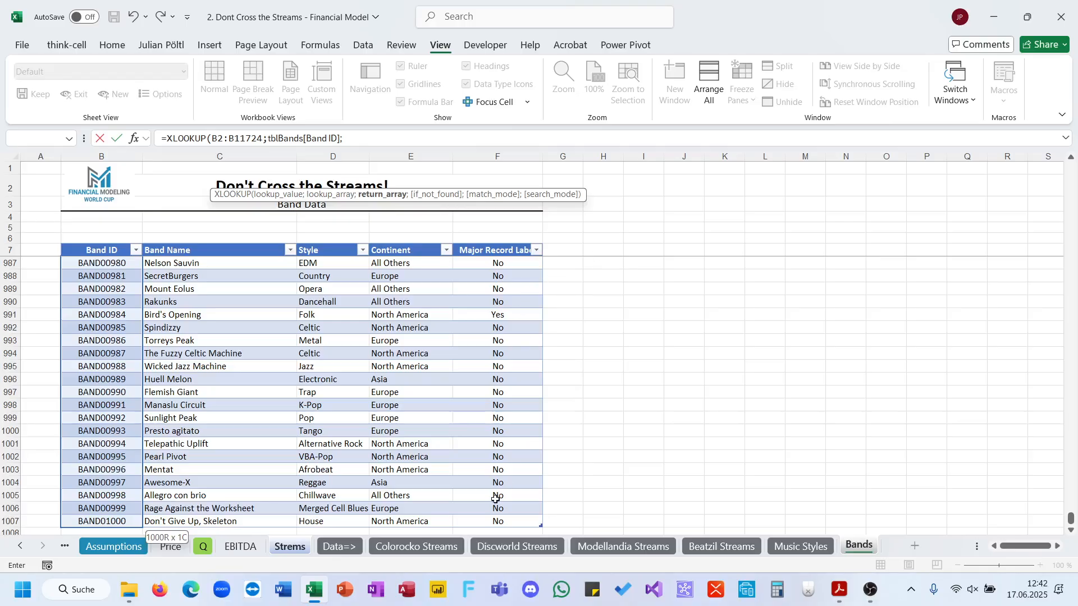
# Set the XLOOKUP's return array to the Major Record Label column of tblBands and complete the formula.
pyautogui.click(486, 517)
pyautogui.hotkey('ctrl', 'shift', 'Up')
pyautogui.hotkey('shift', 'Down')
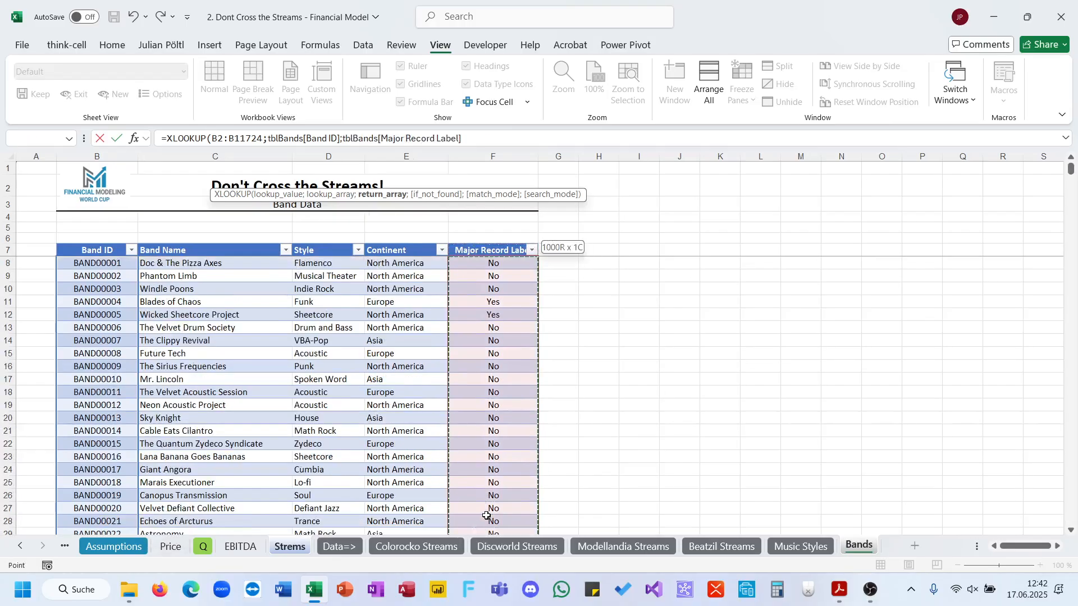
pyautogui.press('Return')
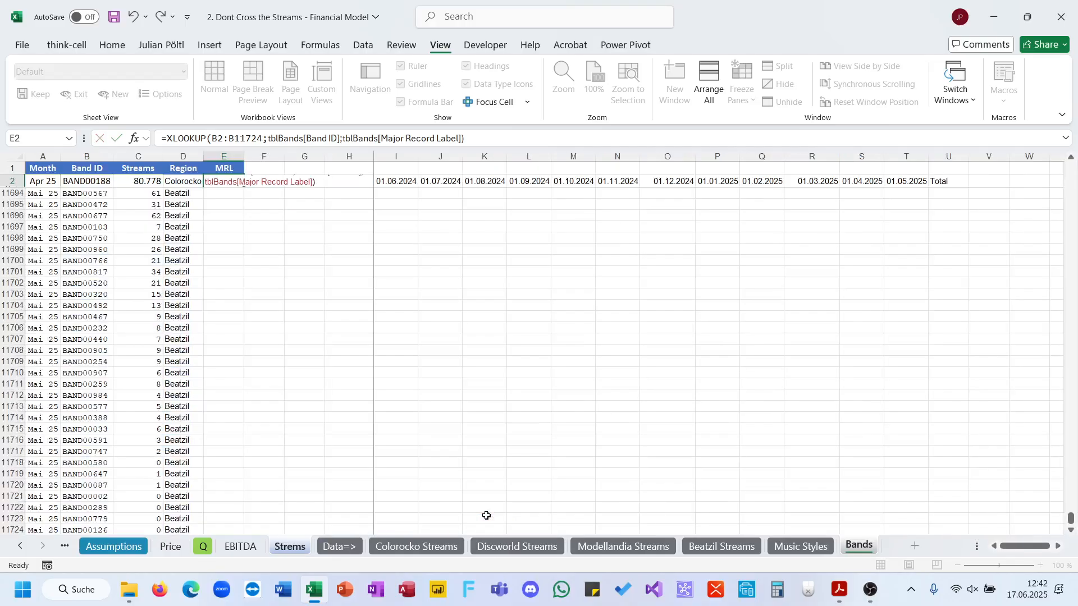
# Replace the region filter of the PIVOTBY formula in H2 with E2#="No", checking question 12's wording in the quiz PDF.
pyautogui.click(347, 181)
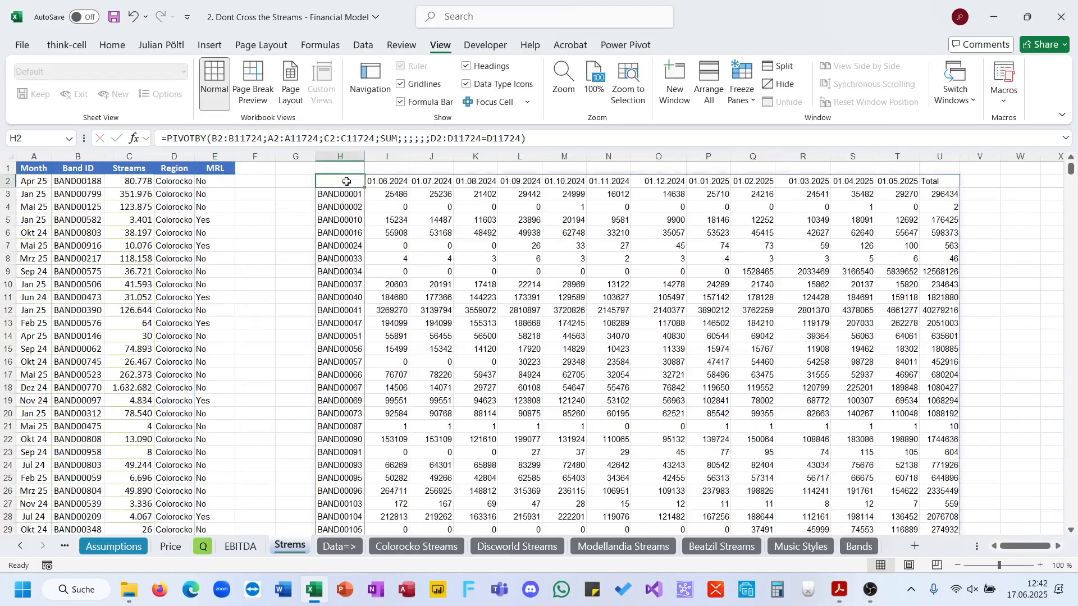
pyautogui.click(496, 137)
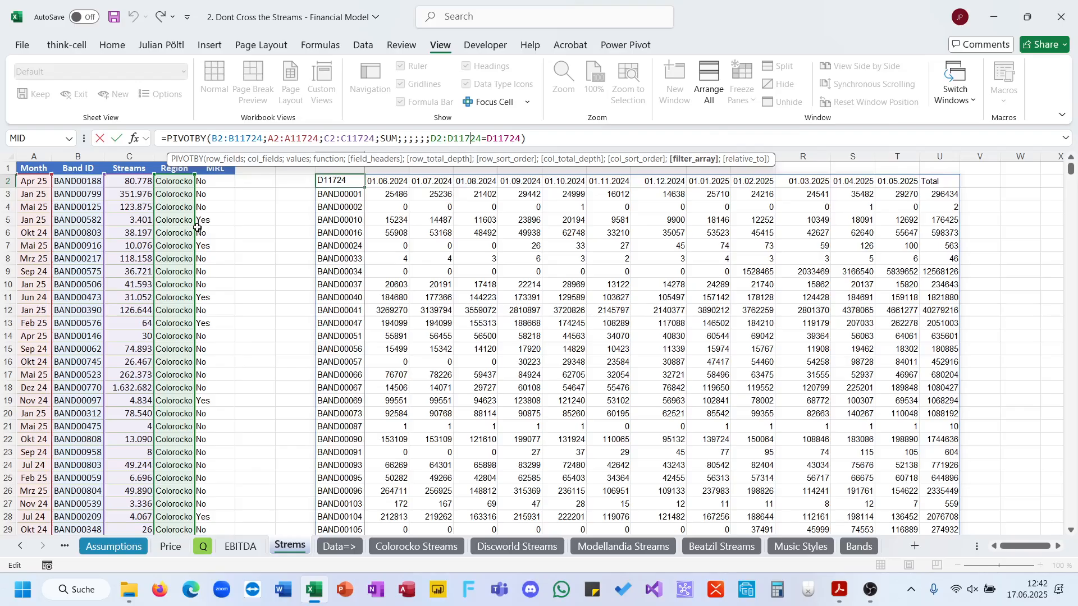
pyautogui.moveTo(196, 234); pyautogui.dragTo(235, 235)
pyautogui.doubleClick(470, 138)
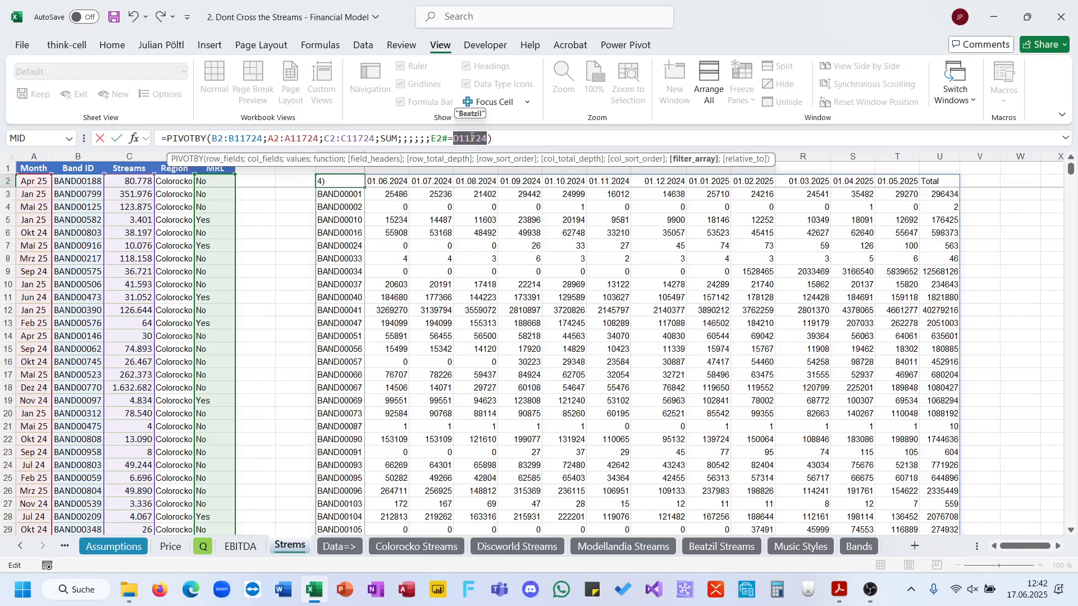
pyautogui.click(840, 590)
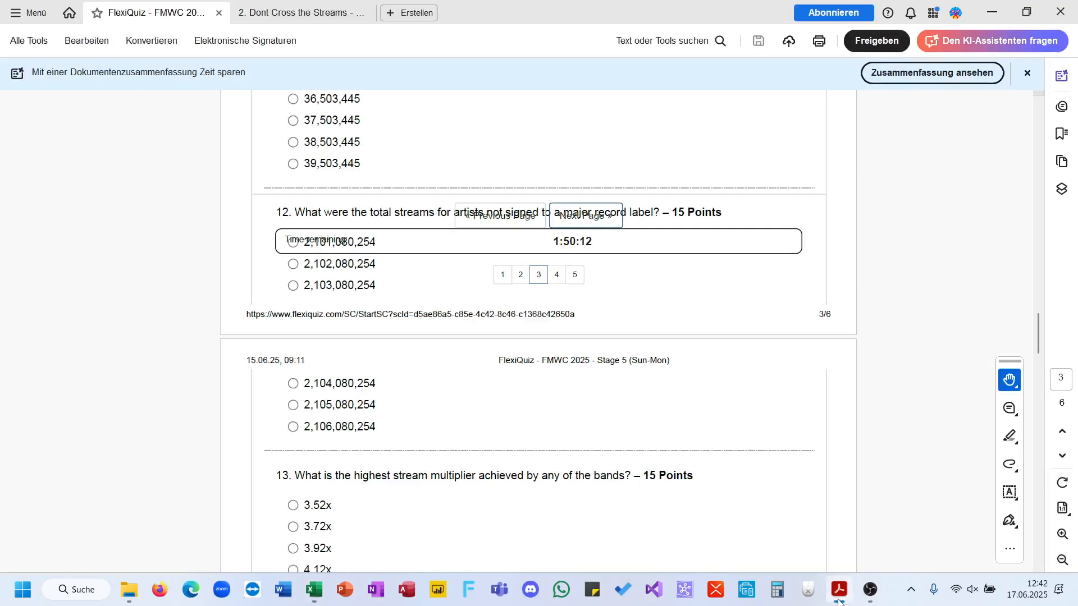
pyautogui.click(840, 600)
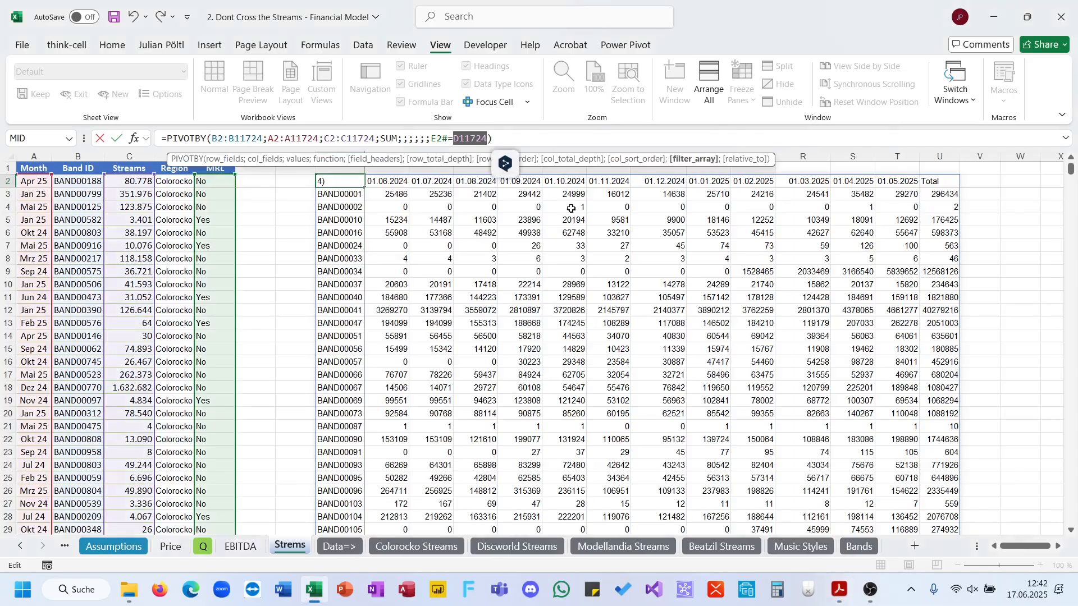
pyautogui.write('"No"')
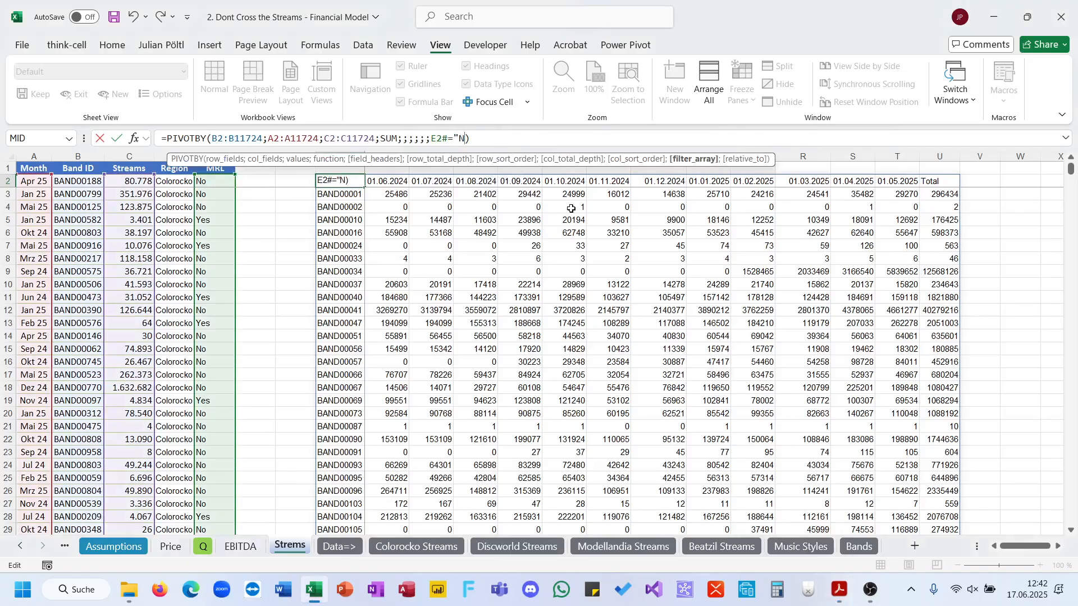
pyautogui.press('Return')
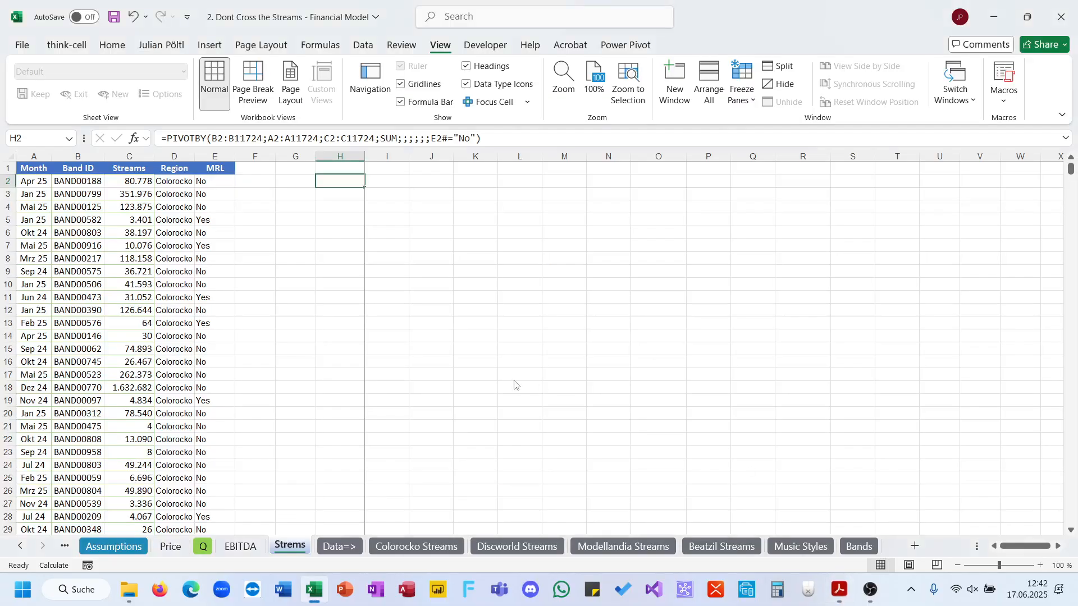
# Go to the grand total in U793 of the filtered PIVOTBY table and format it as a number with thousands separators.
pyautogui.scroll(-1, 488, 327)
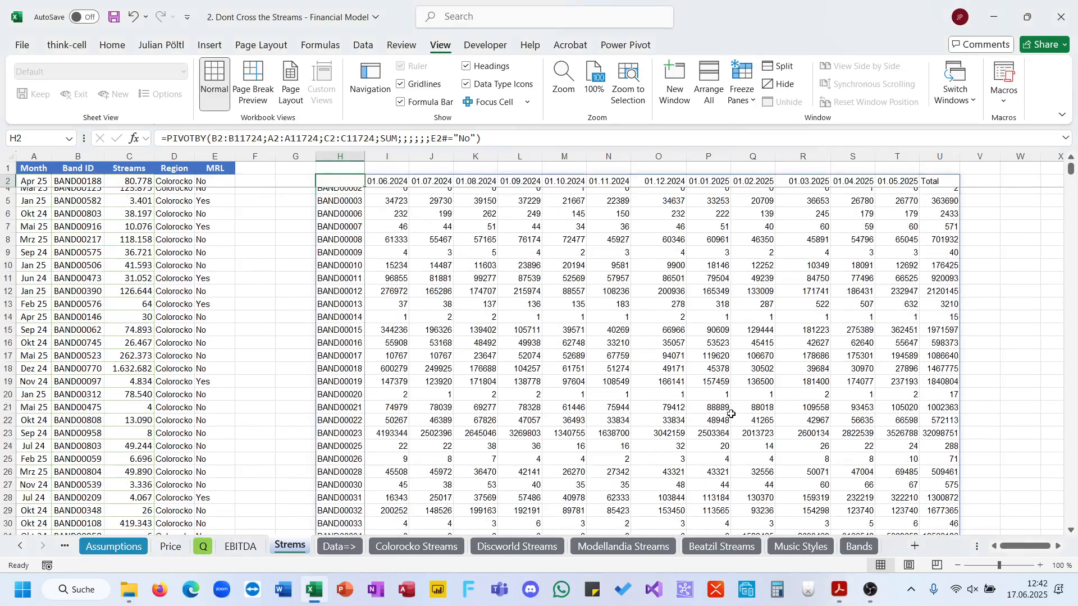
pyautogui.click(838, 592)
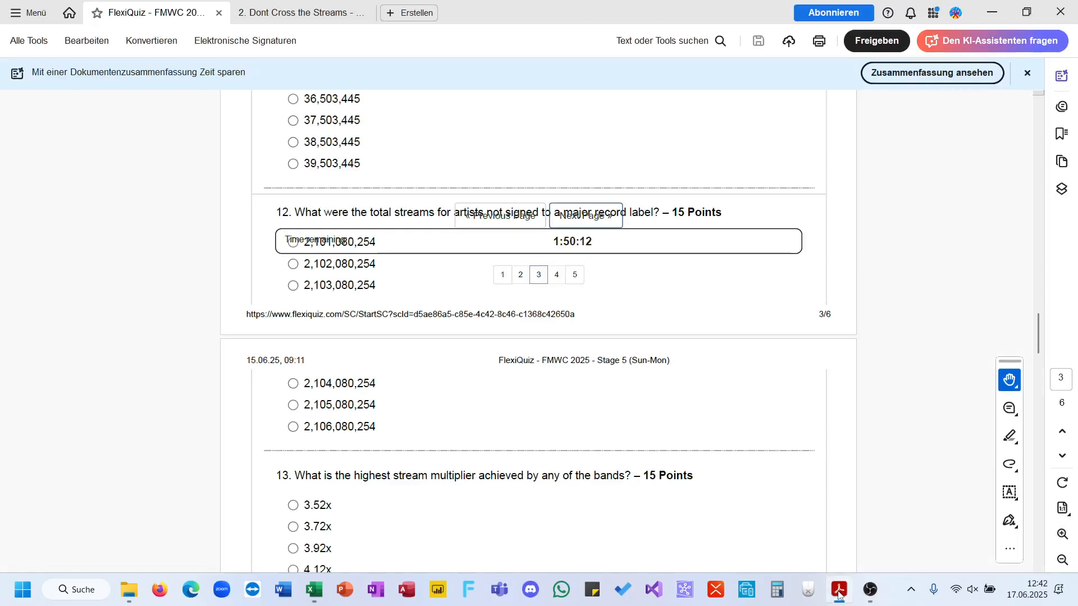
pyautogui.click(839, 593)
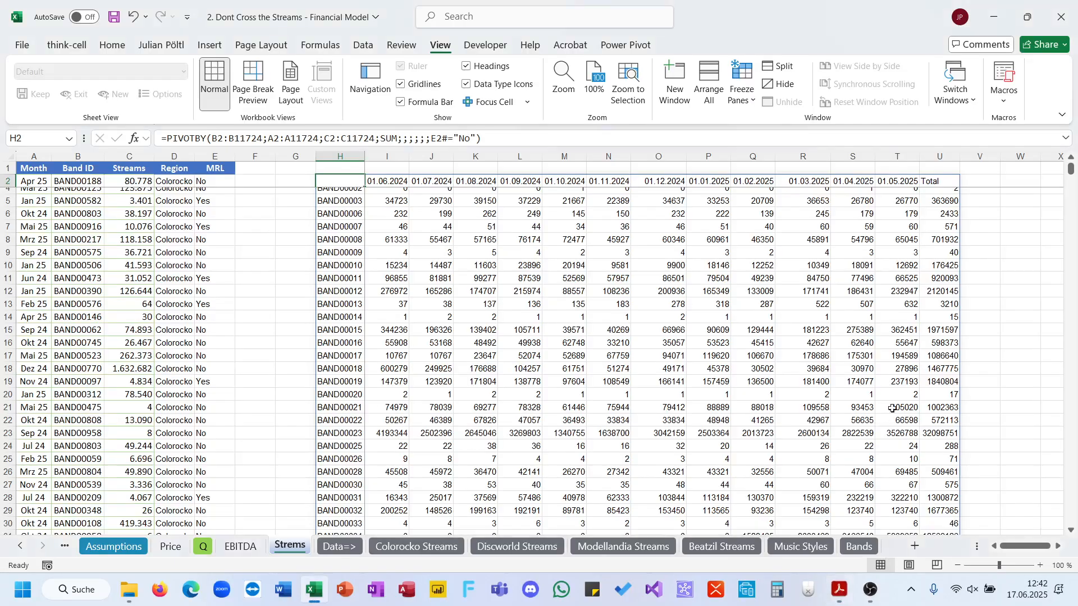
pyautogui.hotkey('ctrl', 'Down')
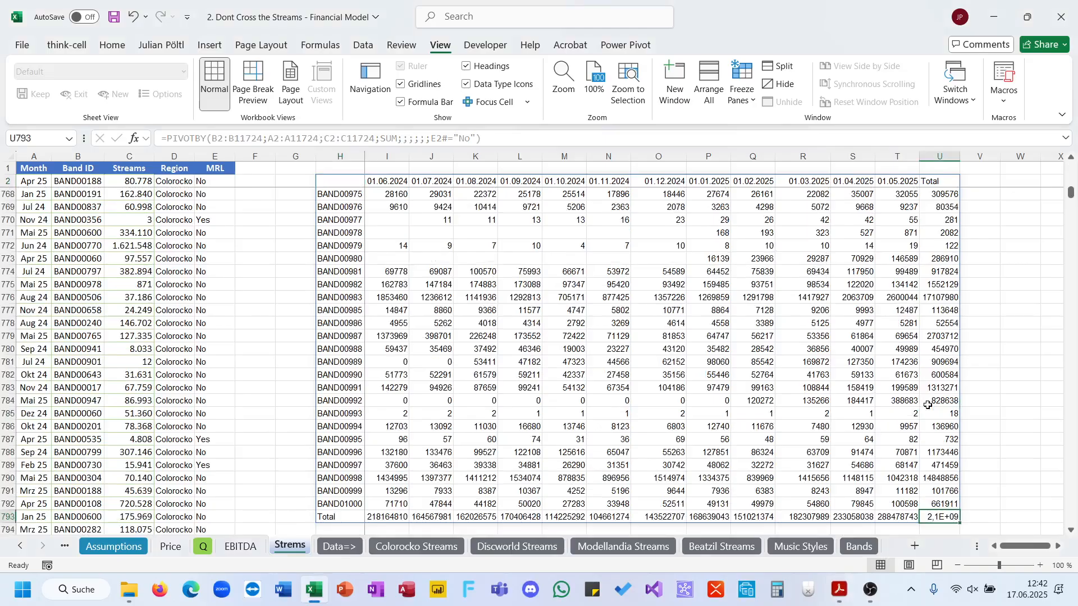
pyautogui.hotkey('alt', 'o')
pyautogui.press('c')
pyautogui.press('a')
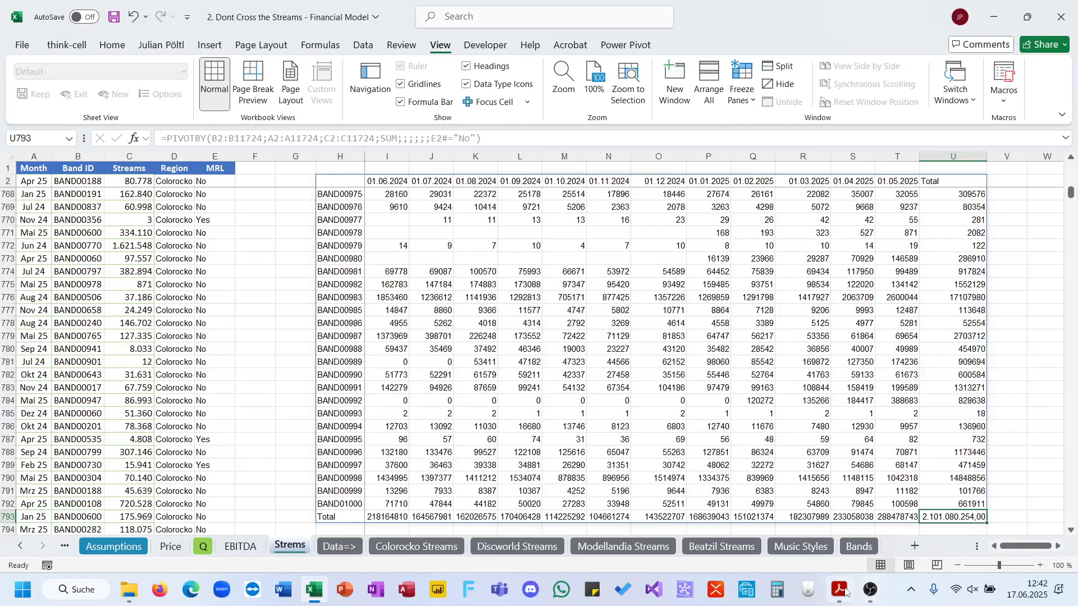
# Compare the grand total with question 12's options in the quiz PDF, and record a) as its answer on Excel's Q sheet.
pyautogui.moveTo(846, 591)
pyautogui.click(787, 536)
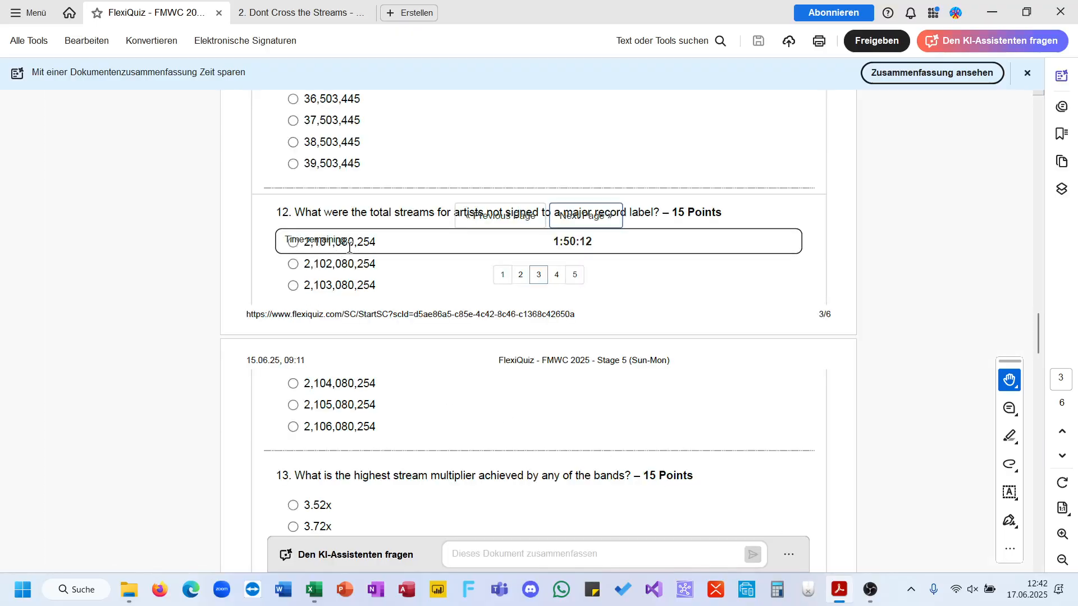
pyautogui.click(992, 12)
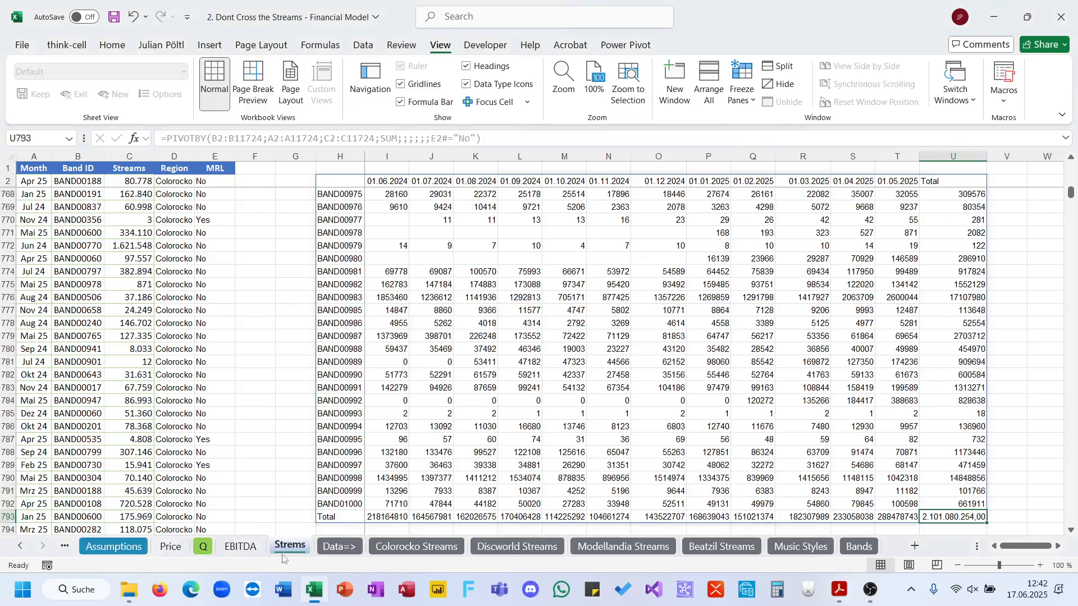
pyautogui.click(203, 547)
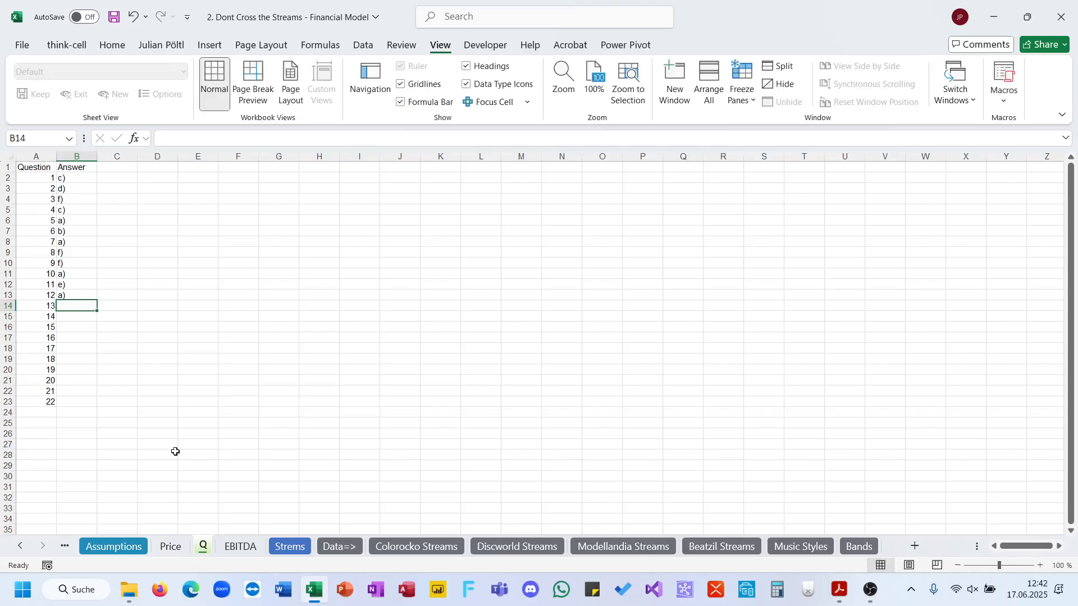
# Read question 13 in the quiz PDF and the royalty multiplier rules in the Case Materials PDF, and return to the Excel workbook.
pyautogui.click(839, 589)
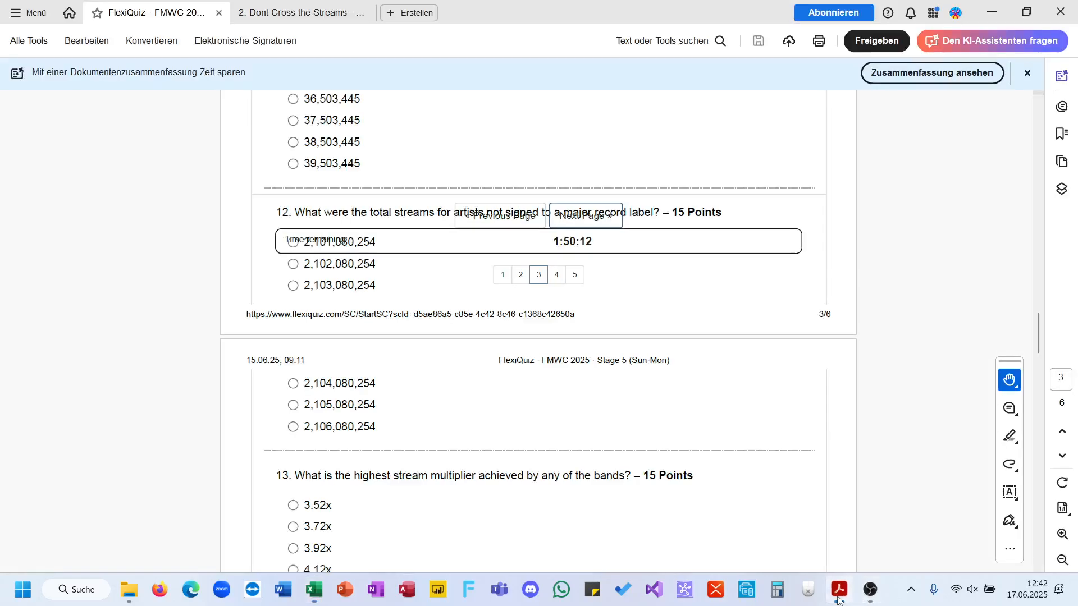
pyautogui.scroll(-3, 632, 443)
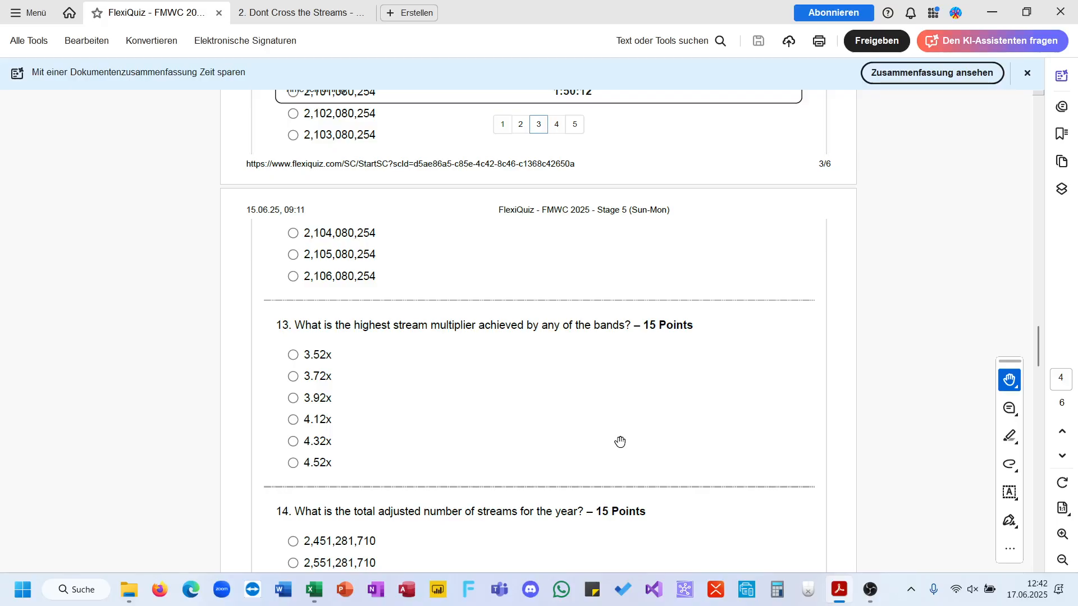
pyautogui.click(295, 12)
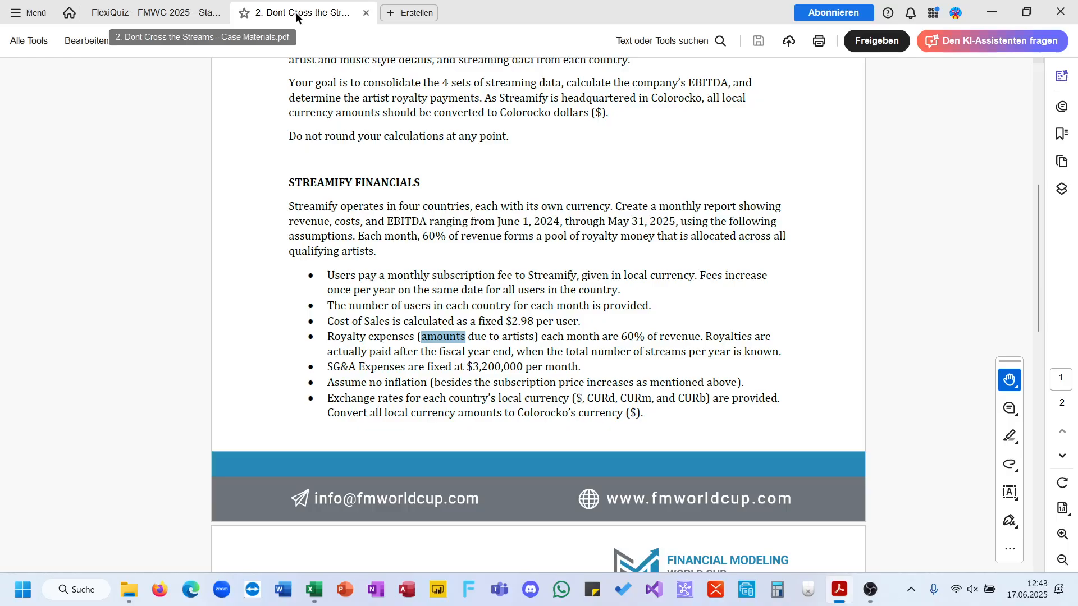
pyautogui.scroll(-7, 441, 297)
pyautogui.scroll(-1, 441, 299)
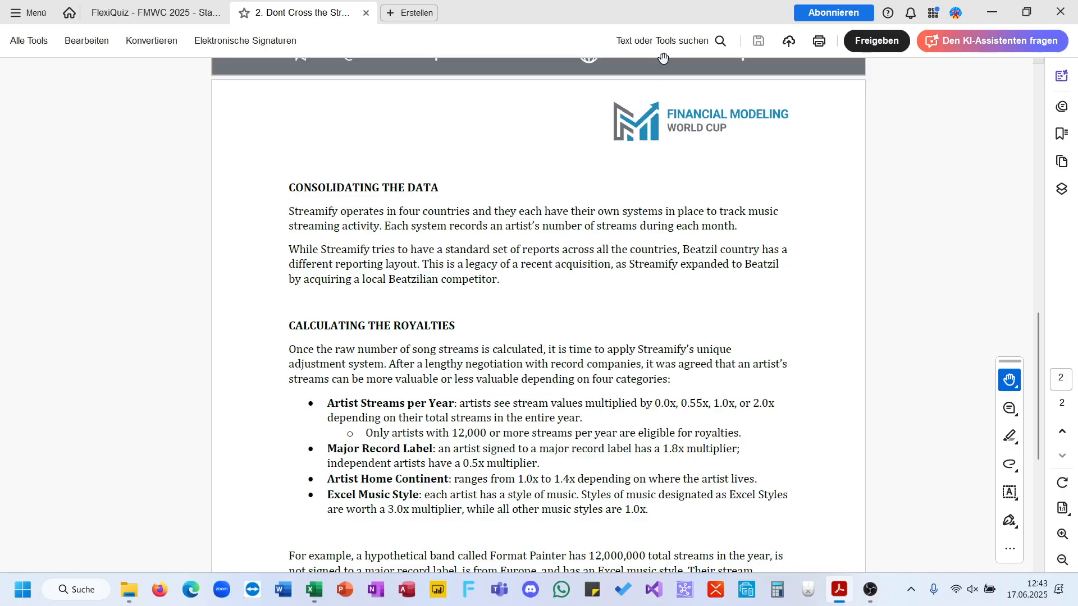
pyautogui.click(997, 11)
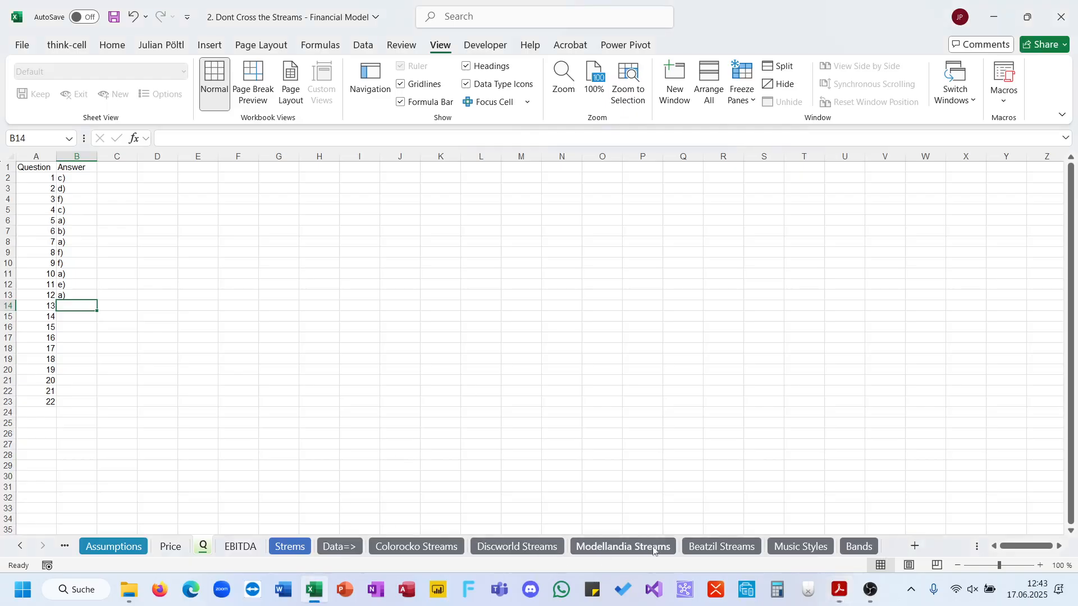
# Move the Bands sheet to directly after Strems, before Data=>, and colour its tab red.
pyautogui.click(849, 547)
pyautogui.moveTo(378, 575); pyautogui.dragTo(315, 550)
pyautogui.rightClick(337, 547)
pyautogui.moveTo(366, 452)
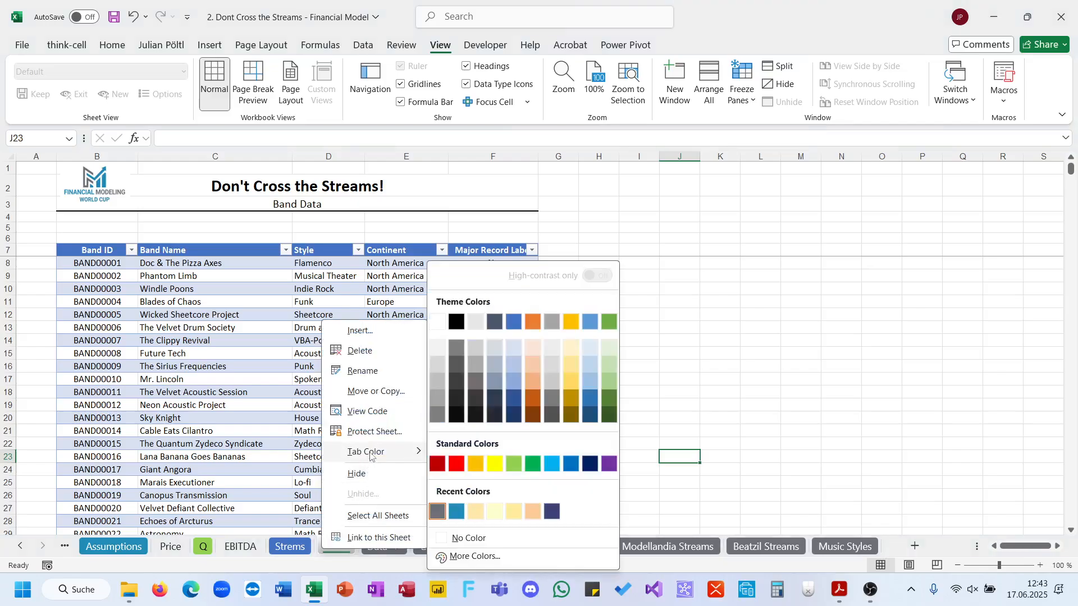
pyautogui.click(463, 462)
pyautogui.click(464, 415)
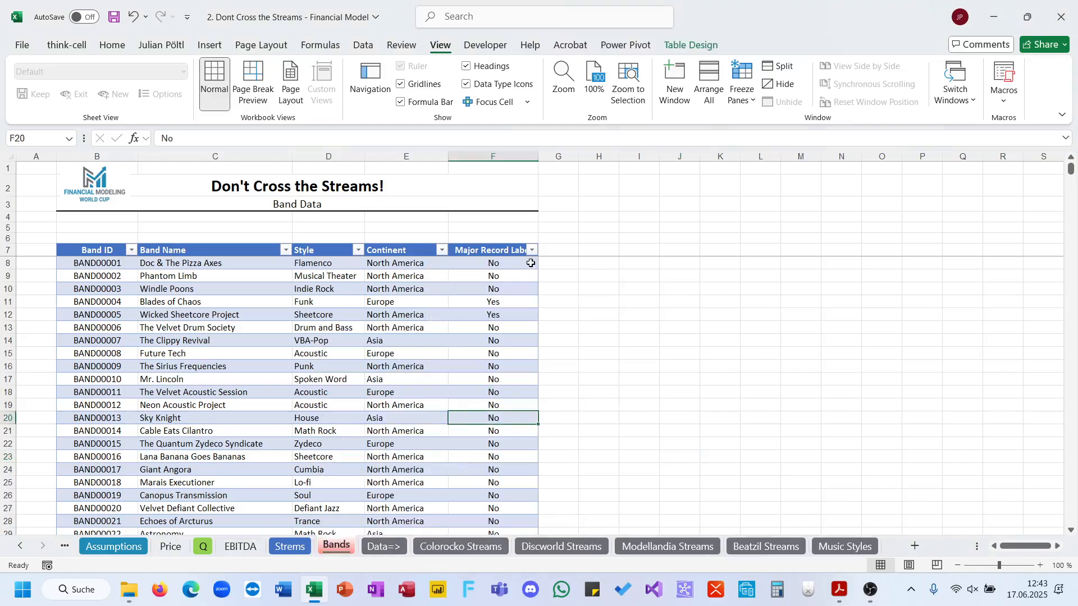
# Review the streaming royalty assumptions on the Assumptions sheet, and add a column headed SPY in G7 of the band table on Bands.
pyautogui.click(134, 550)
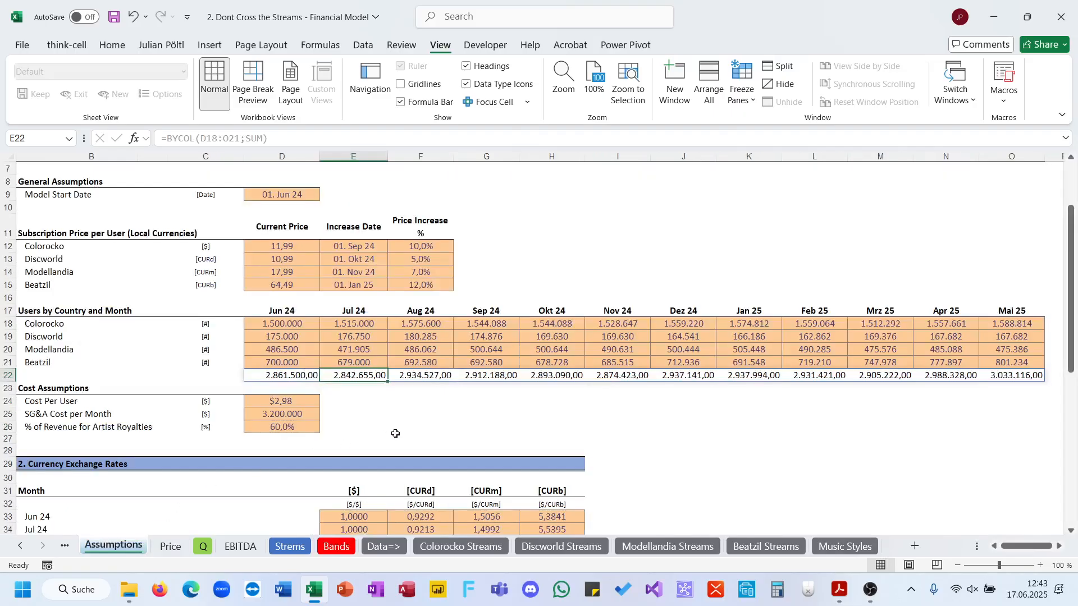
pyautogui.scroll(-8, 396, 434)
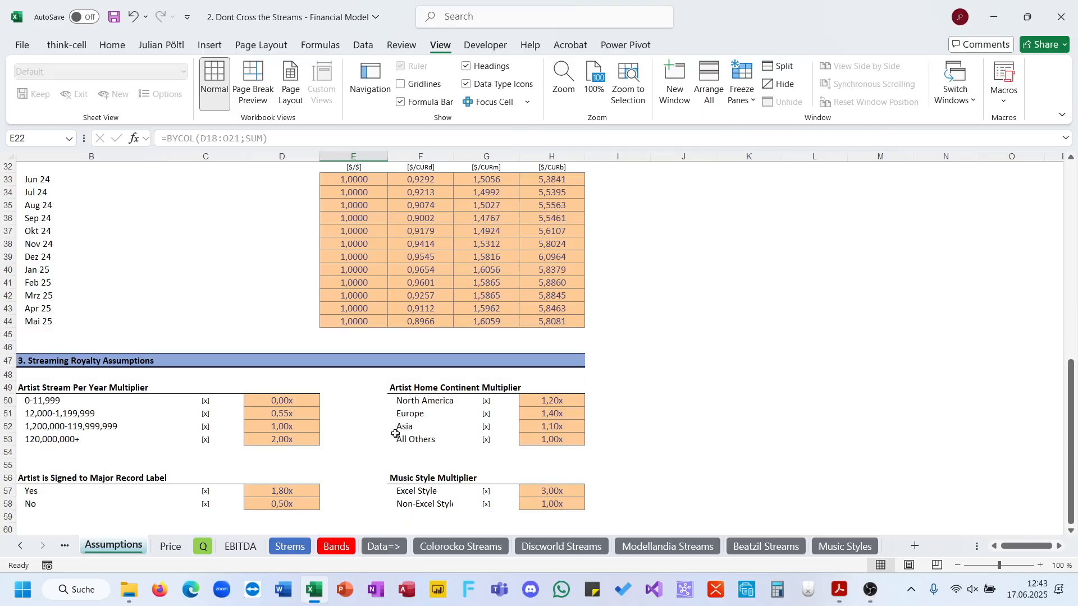
pyautogui.click(331, 404)
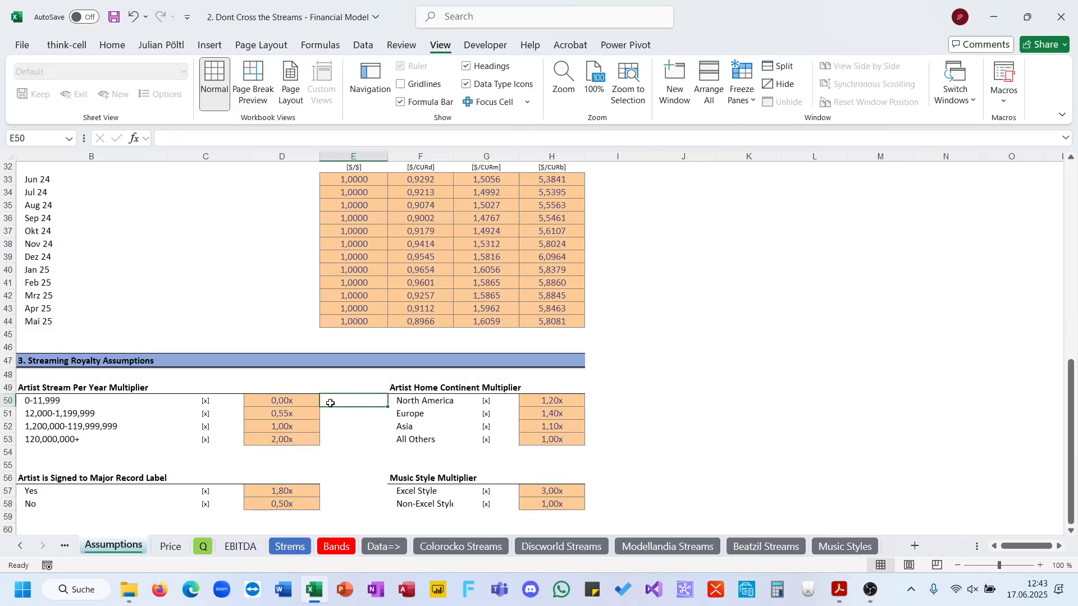
pyautogui.click(336, 546)
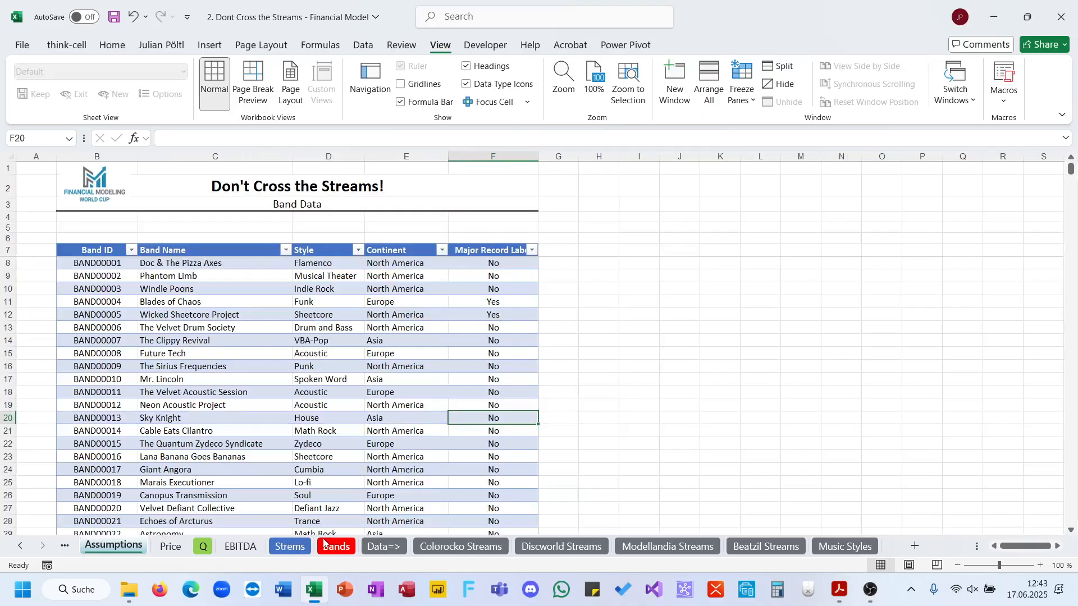
pyautogui.click(288, 548)
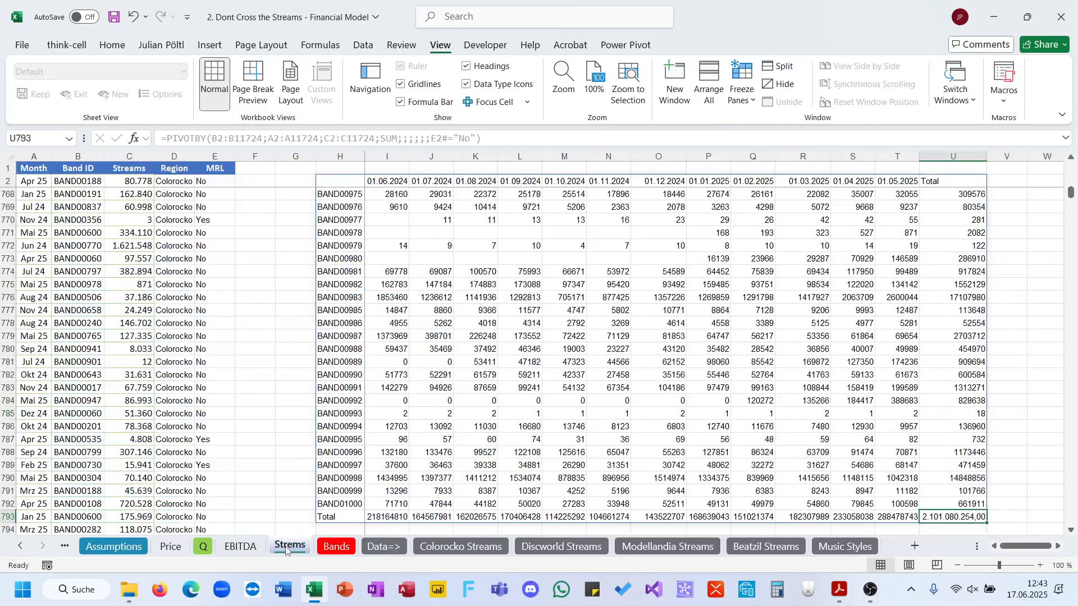
pyautogui.click(336, 547)
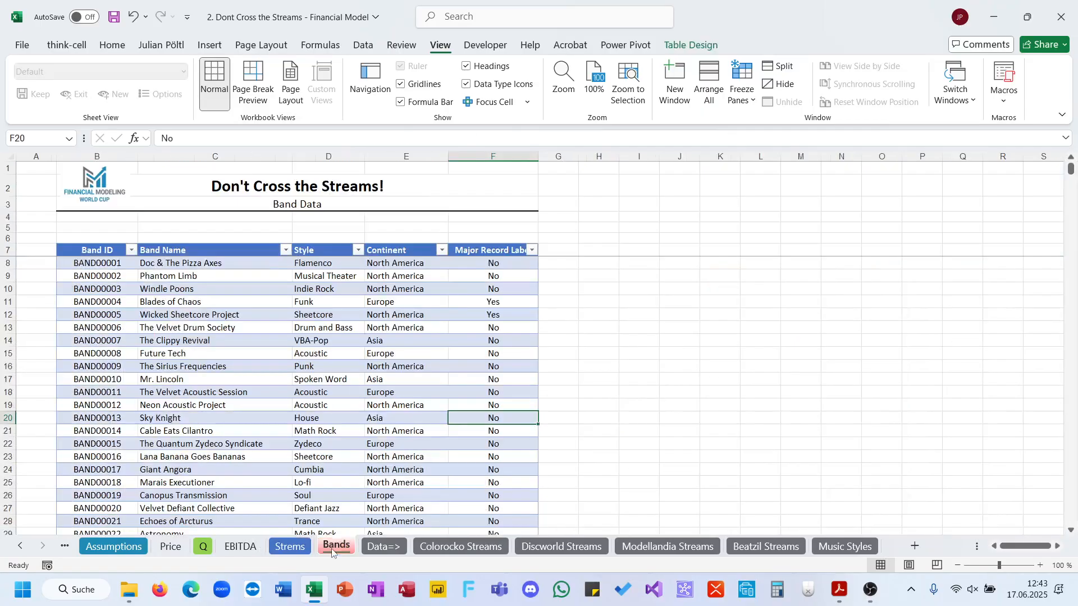
pyautogui.click(553, 250)
pyautogui.write('SPY')
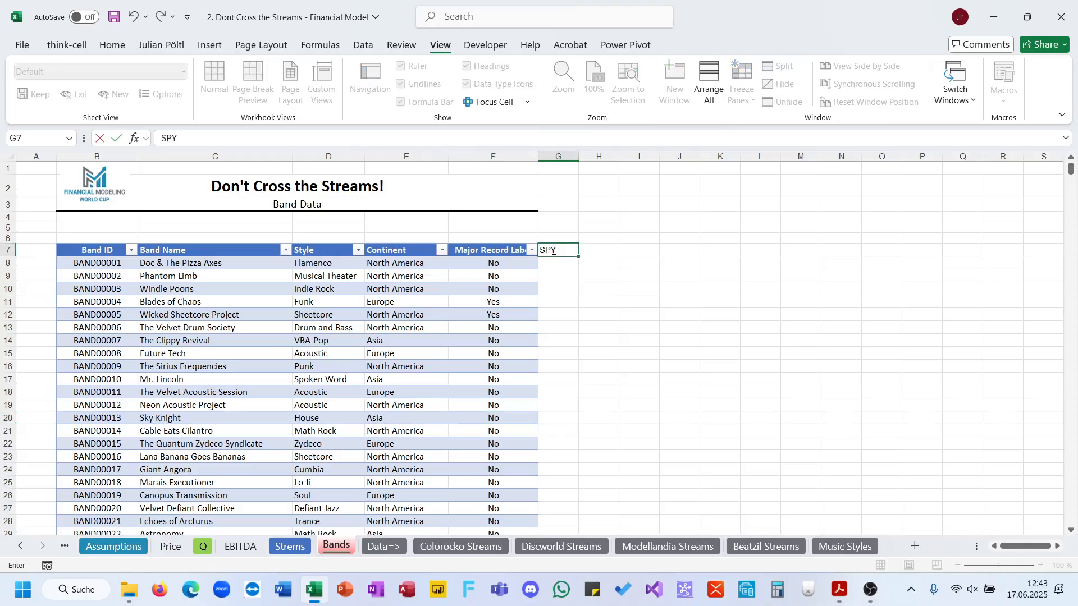
pyautogui.hotkey('ctrl', 'Return')
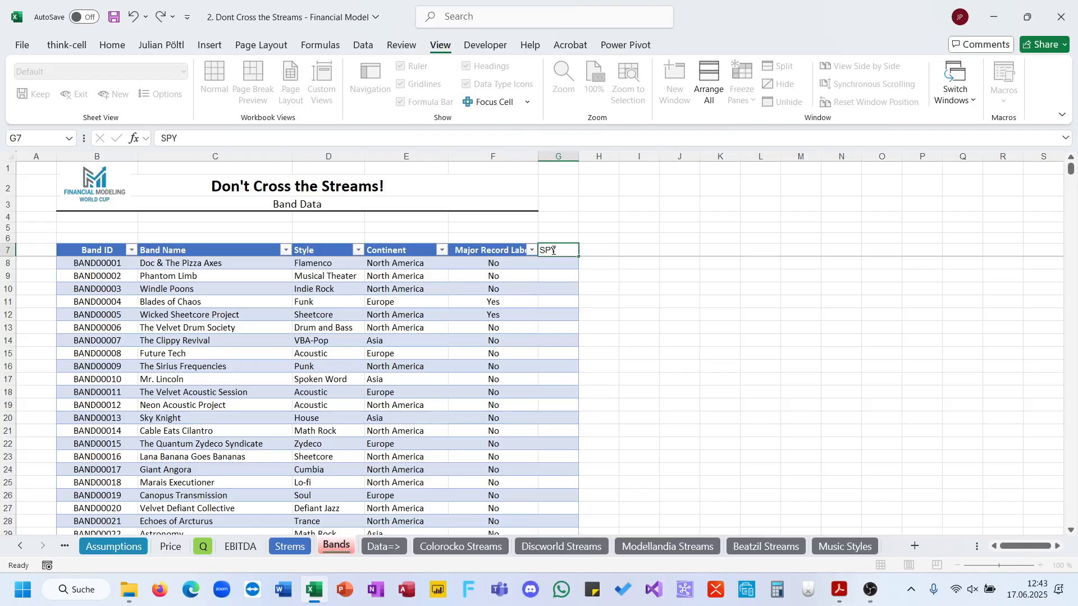
pyautogui.press('Return')
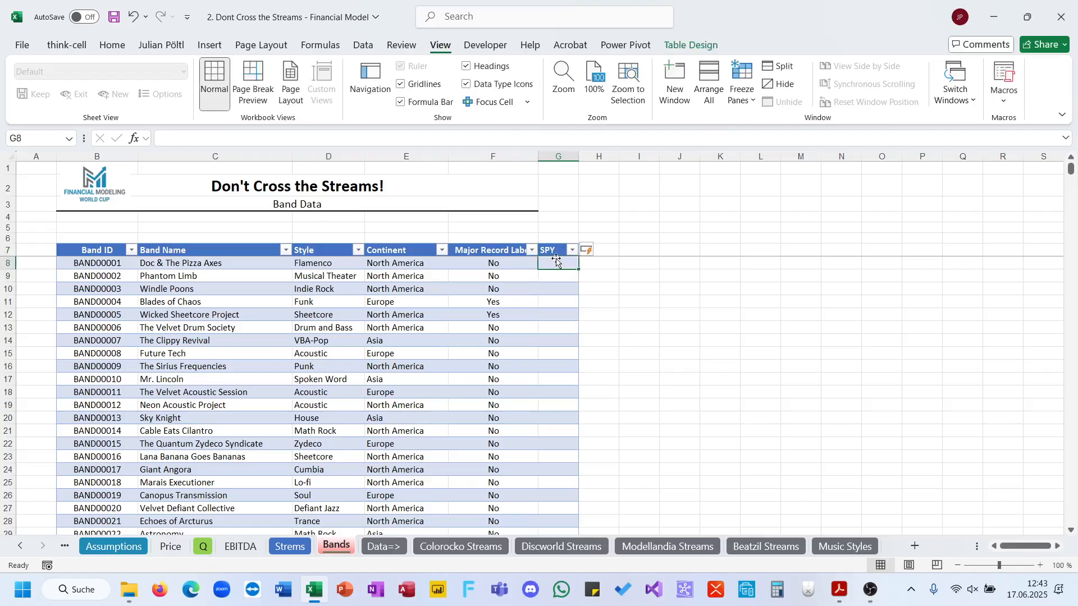
# Start a SUMIFS formula in G8 with the absolute stream counts Strems!$C$2:$C$11724 as the sum range.
pyautogui.write('=sumi')
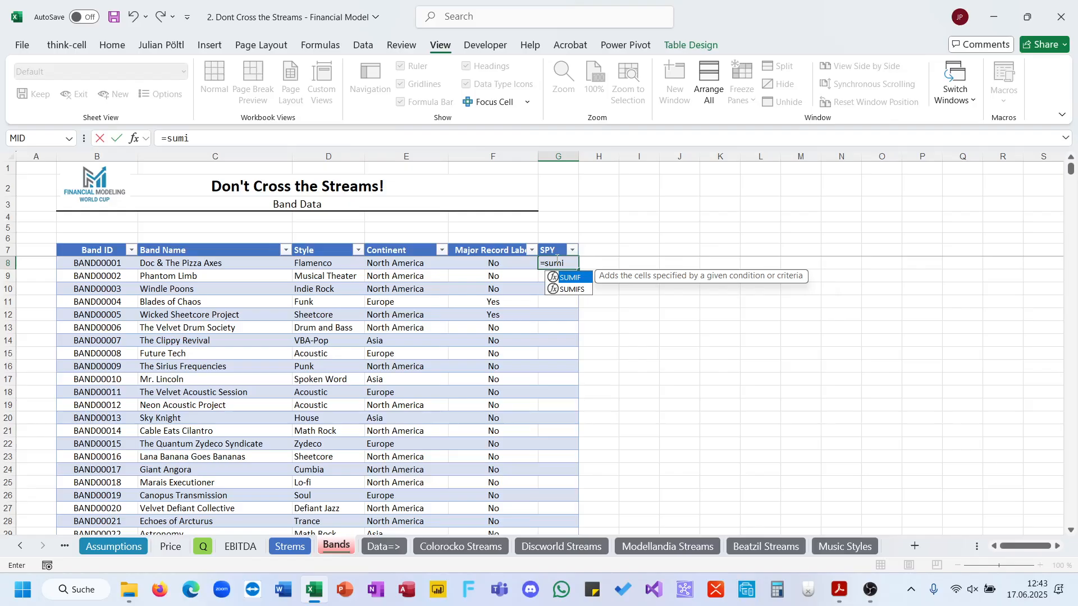
pyautogui.press('Down')
pyautogui.press('Tab')
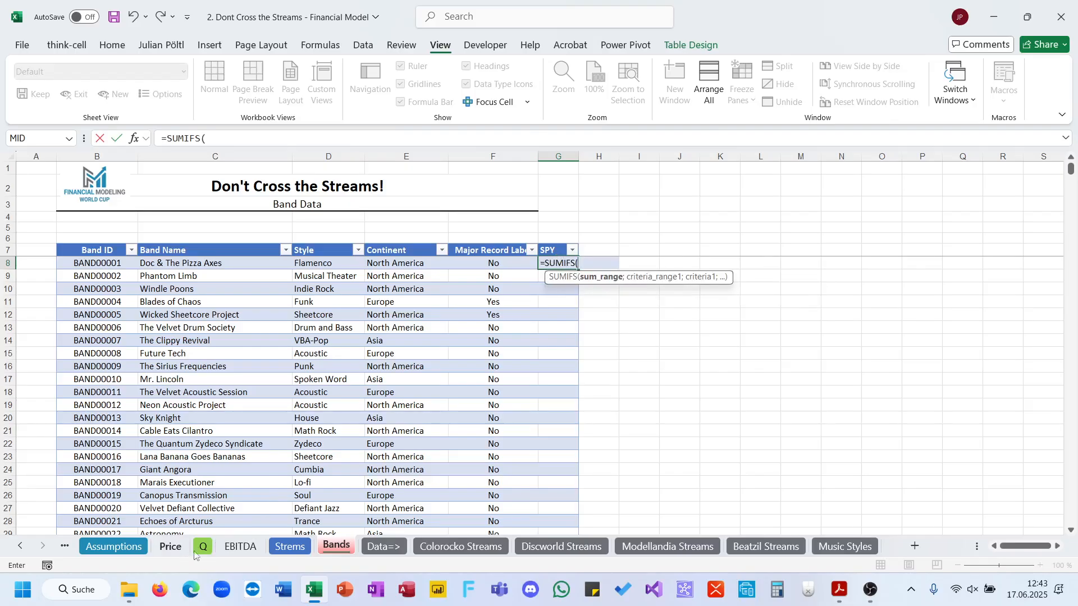
pyautogui.click(289, 546)
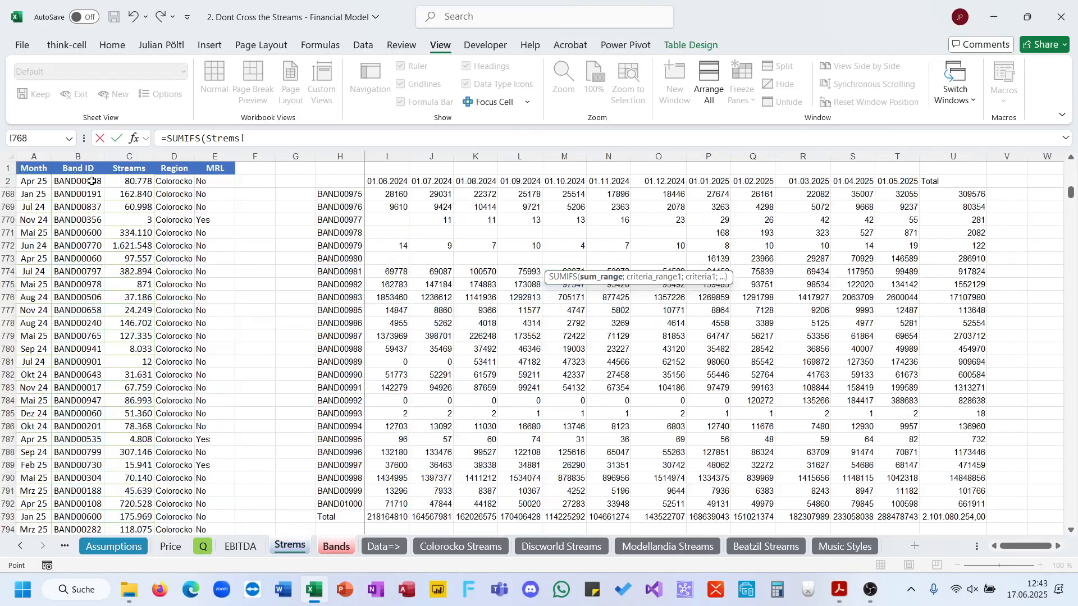
pyautogui.click(132, 184)
pyautogui.hotkey('ctrl', 'shift', 'Down')
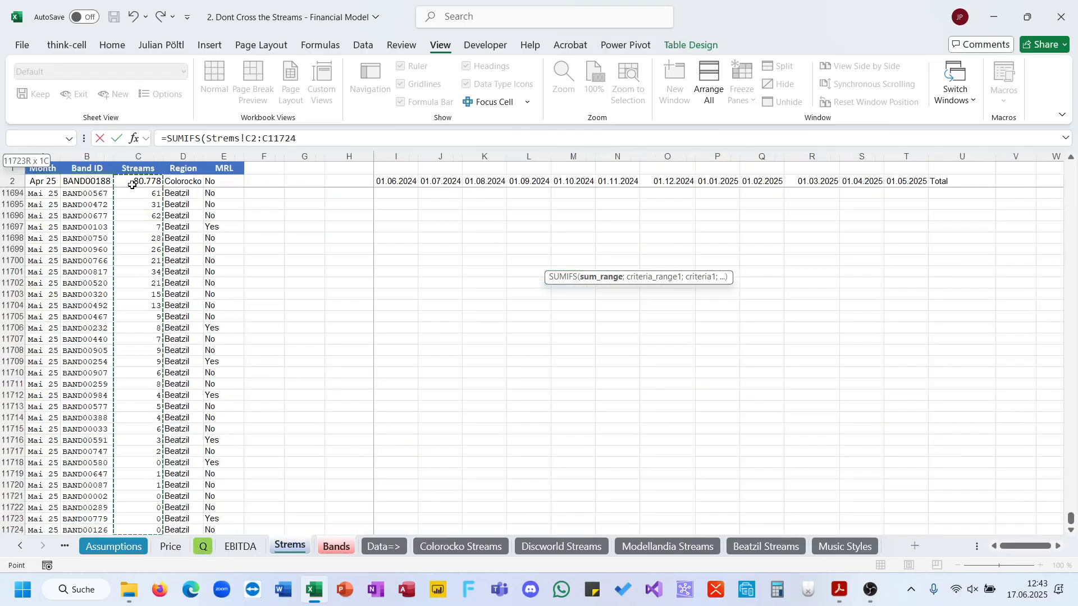
pyautogui.press('F4')
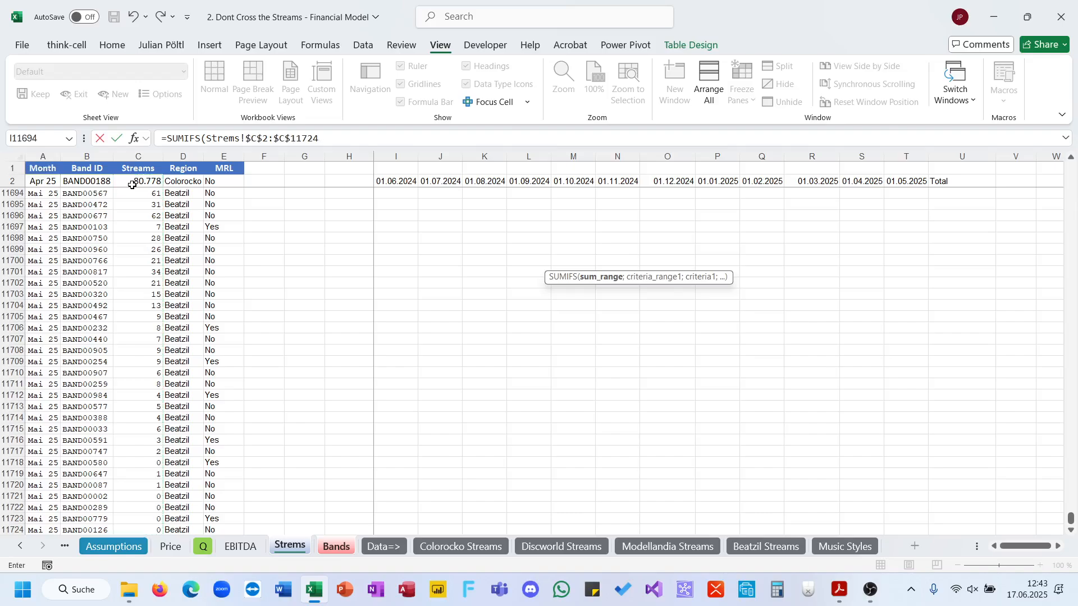
# Complete the SUMIFS with Strems!$B$2:$B$11724 as the criteria range and the row's Band ID, [@[Band ID]], as the criterion.
pyautogui.write(';')
pyautogui.click(106, 181)
pyautogui.hotkey('ctrl', 'shift', 'Down')
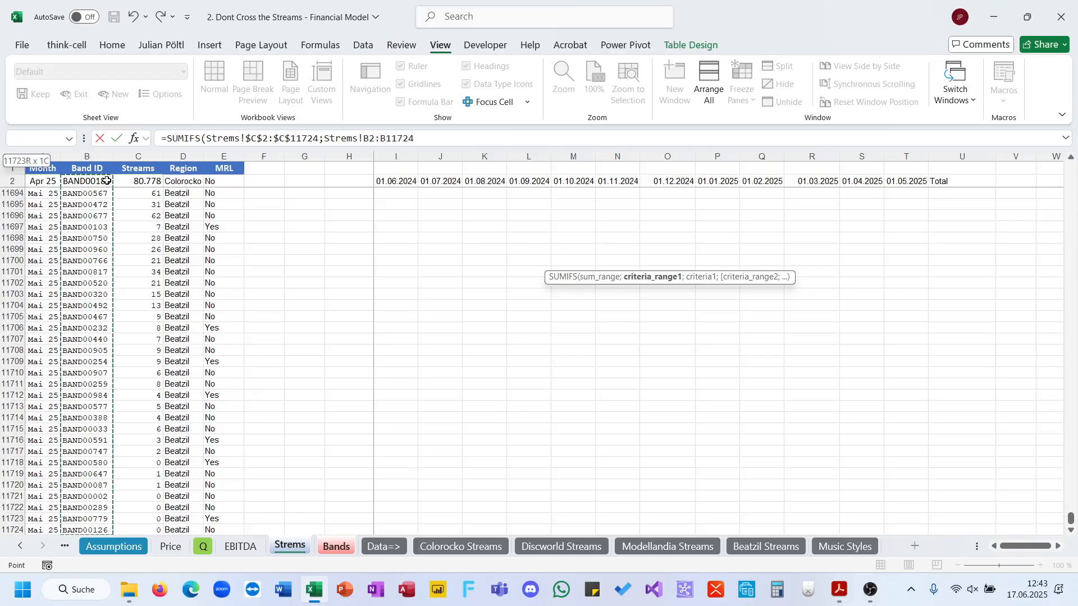
pyautogui.press('F4')
pyautogui.write(';')
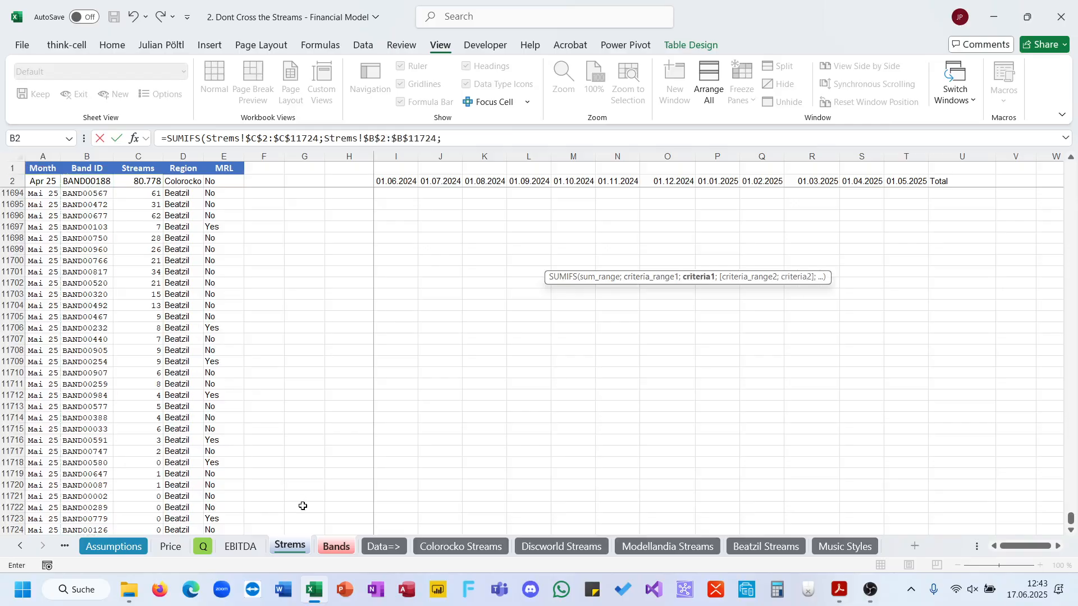
pyautogui.click(337, 546)
pyautogui.click(129, 268)
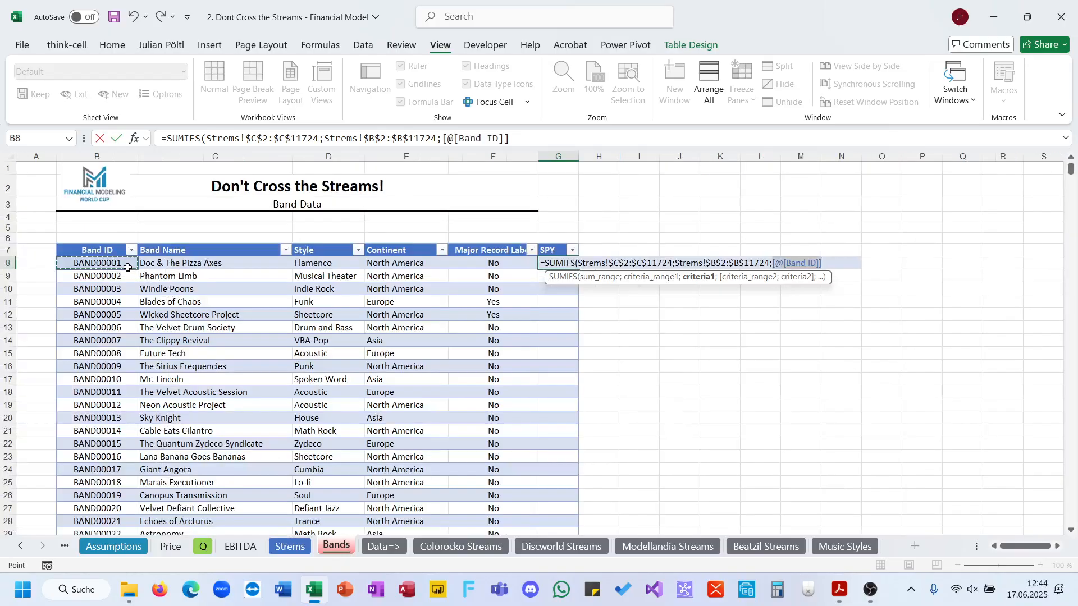
pyautogui.press('Return')
# Format the whole SPY column as numbers with thousands separators, and return to the Assumptions sheet.
pyautogui.press('Up')
pyautogui.hotkey('ctrl', 'shift', 'Down')
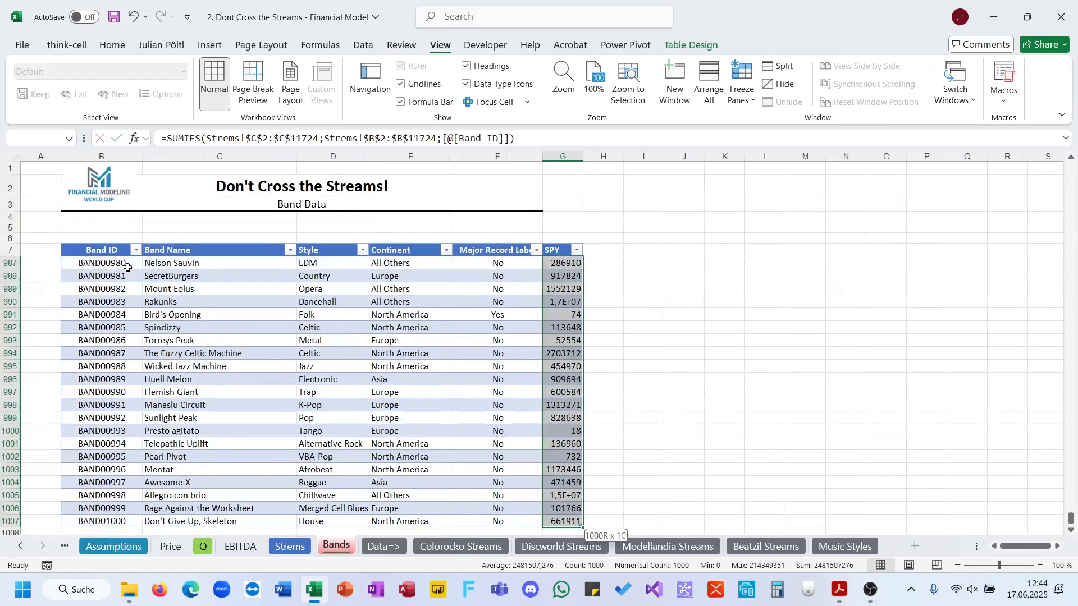
pyautogui.hotkey('ctrl', 'shift', '1')
pyautogui.scroll(20, 386, 371)
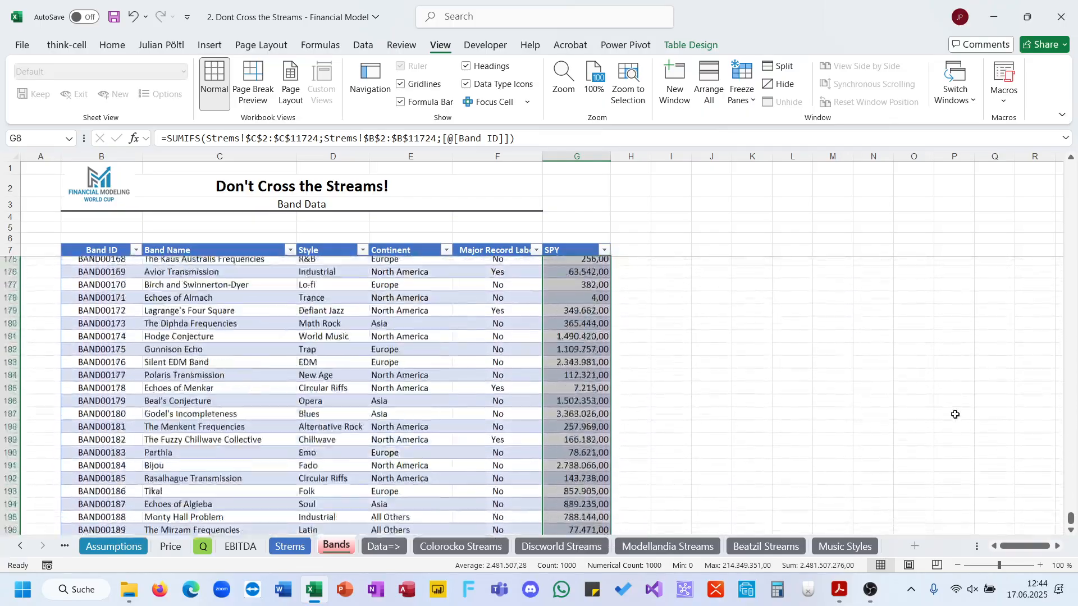
pyautogui.moveTo(1071, 516); pyautogui.dragTo(1058, 167)
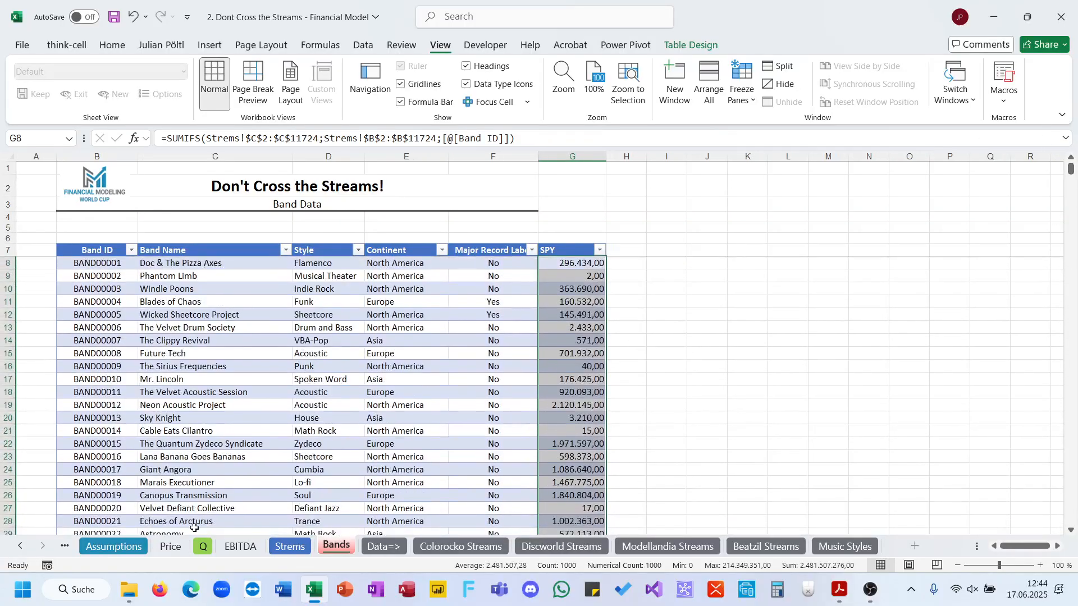
pyautogui.click(204, 547)
pyautogui.click(126, 553)
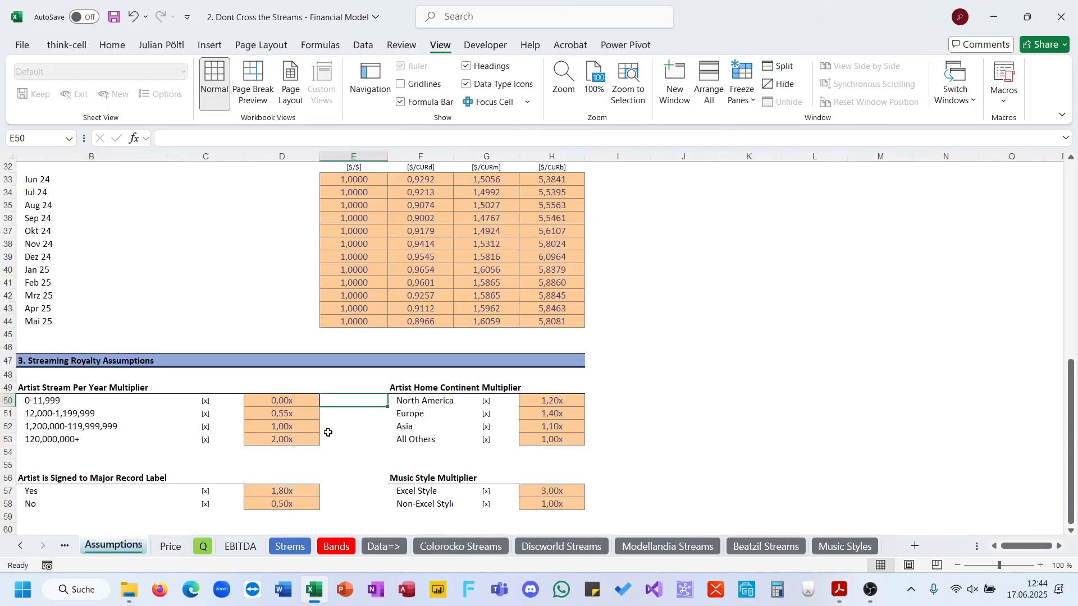
pyautogui.write('1200')
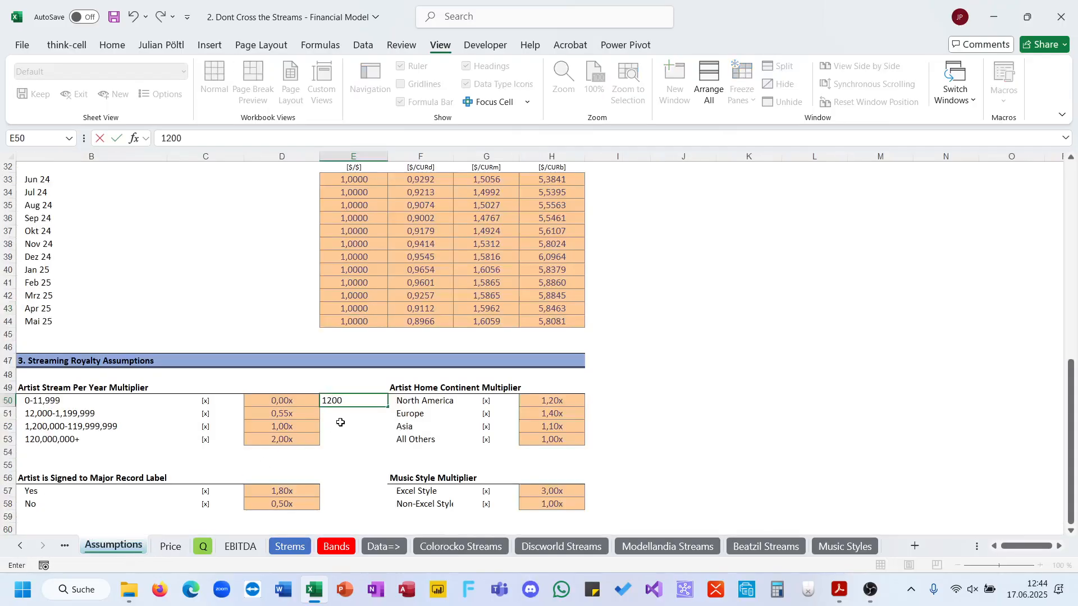
pyautogui.press('Escape')
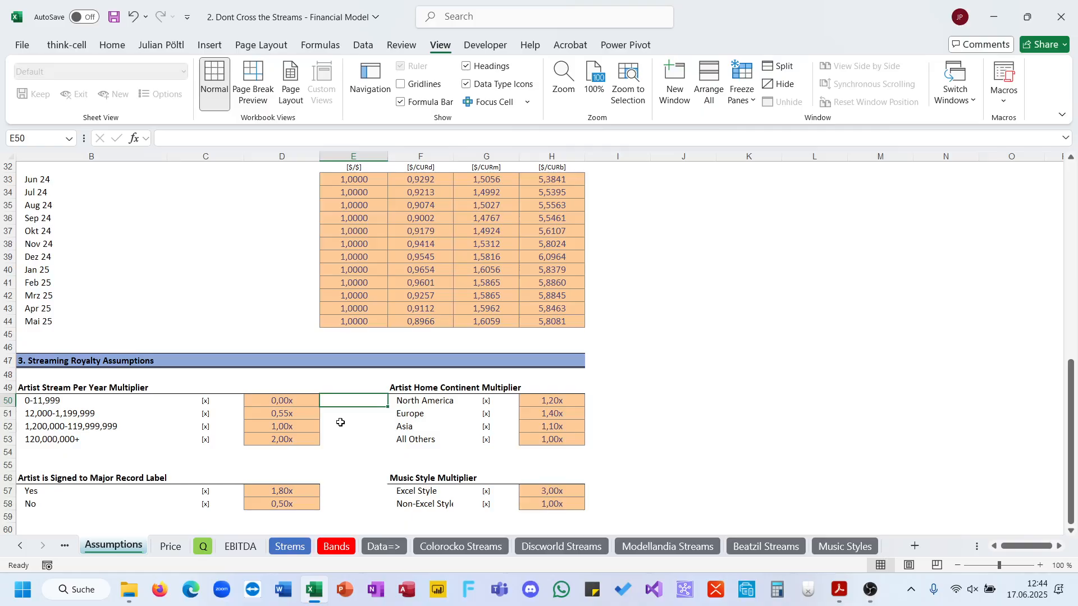
pyautogui.write('000')
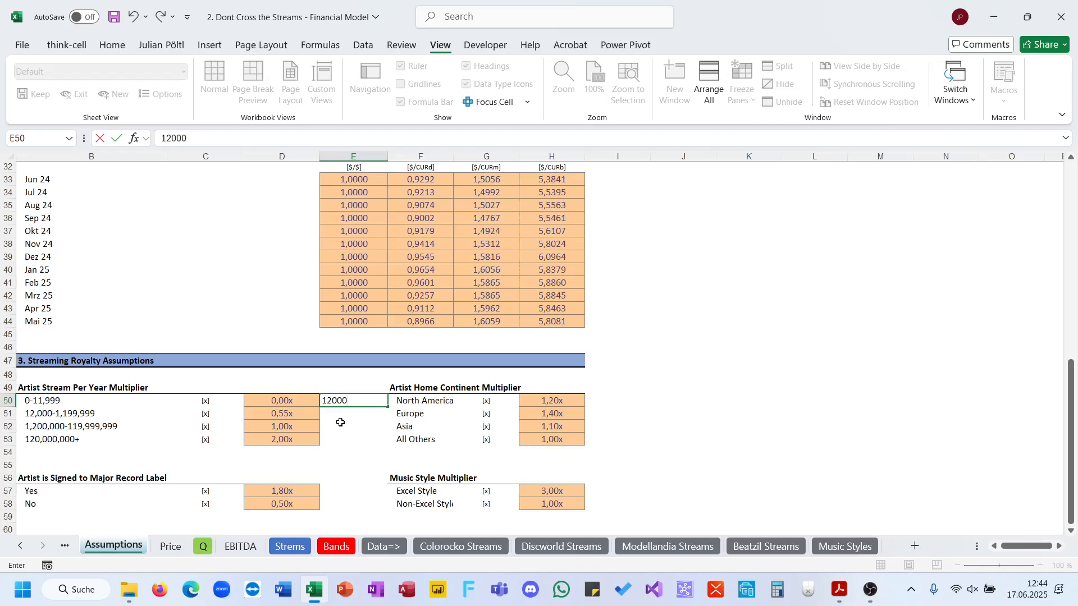
pyautogui.press('Return')
# Enter 11999 in E50 and 11999999 in E51 as upper limits for the first two artist stream brackets.
pyautogui.press('Up')
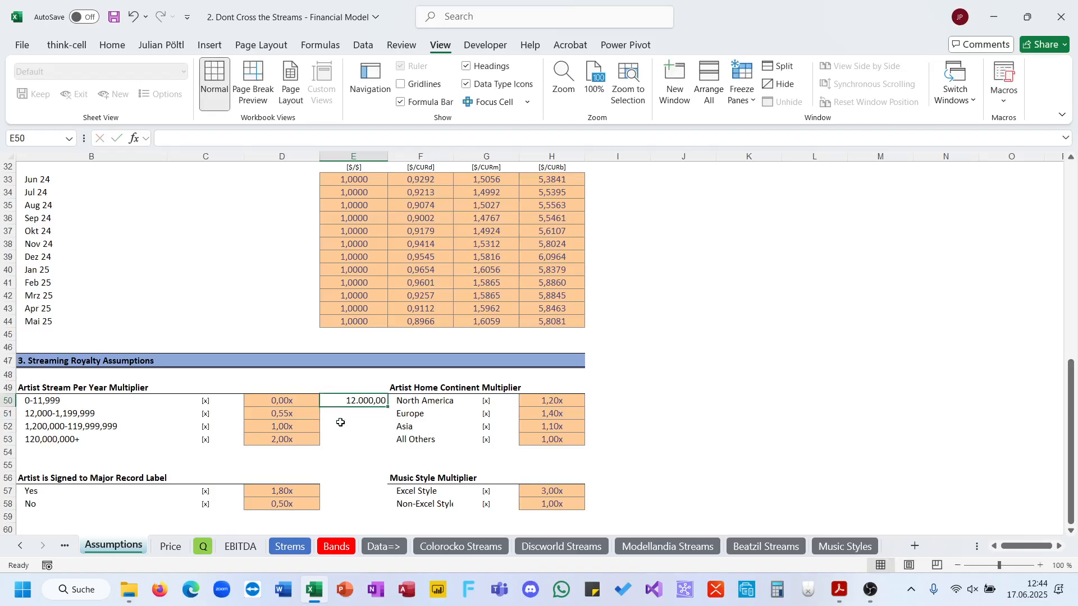
pyautogui.write('11.')
pyautogui.write('999')
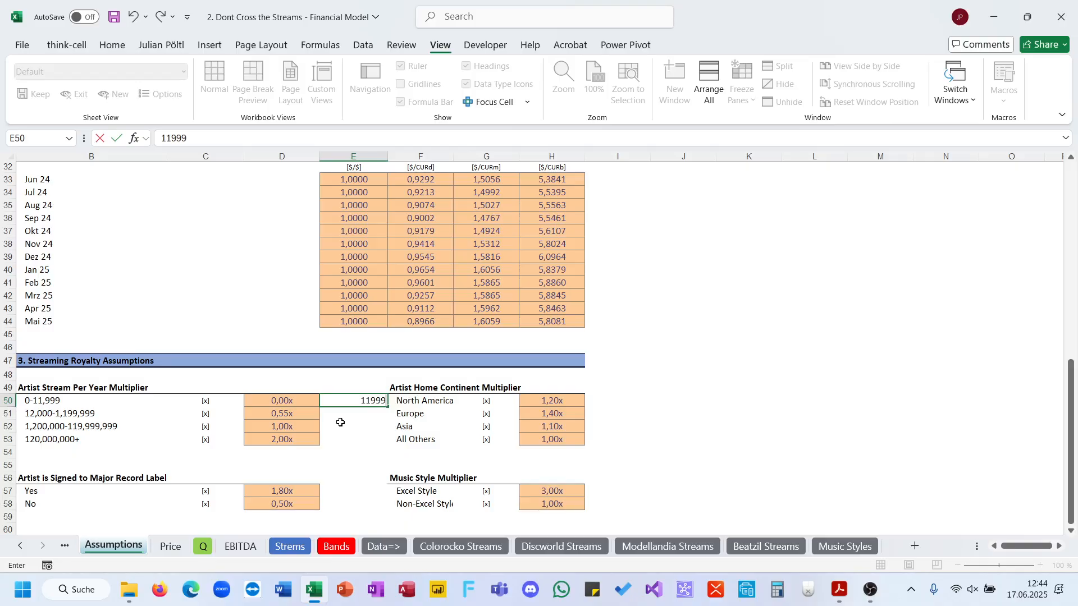
pyautogui.press('Return')
pyautogui.write('1')
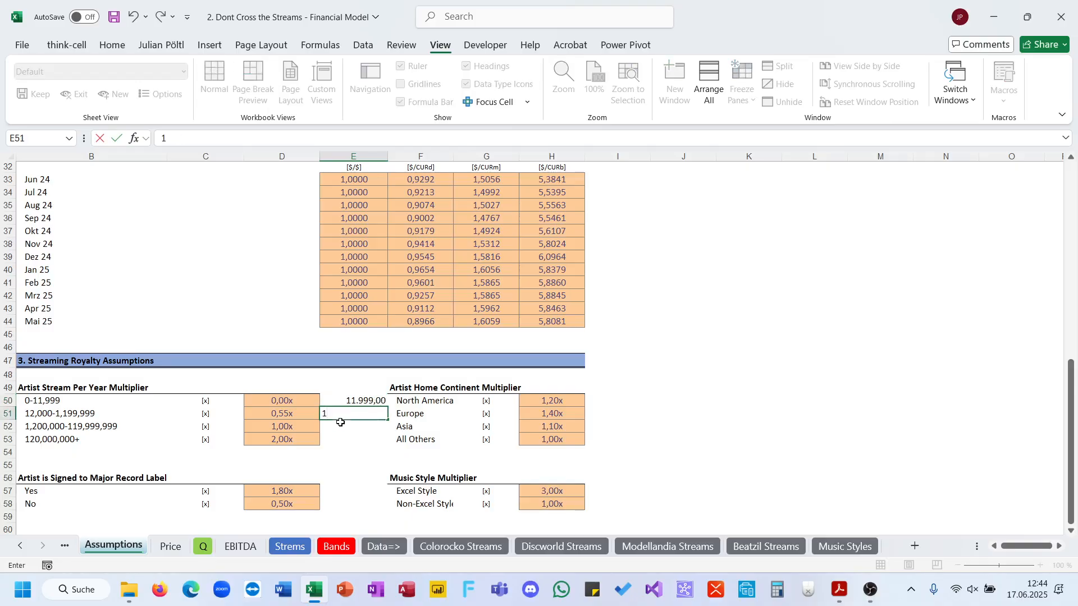
pyautogui.write('9#')
pyautogui.press('BackSpace')
pyautogui.press('BackSpace')
pyautogui.write('1')
pyautogui.write('99999')
pyautogui.press('Return')
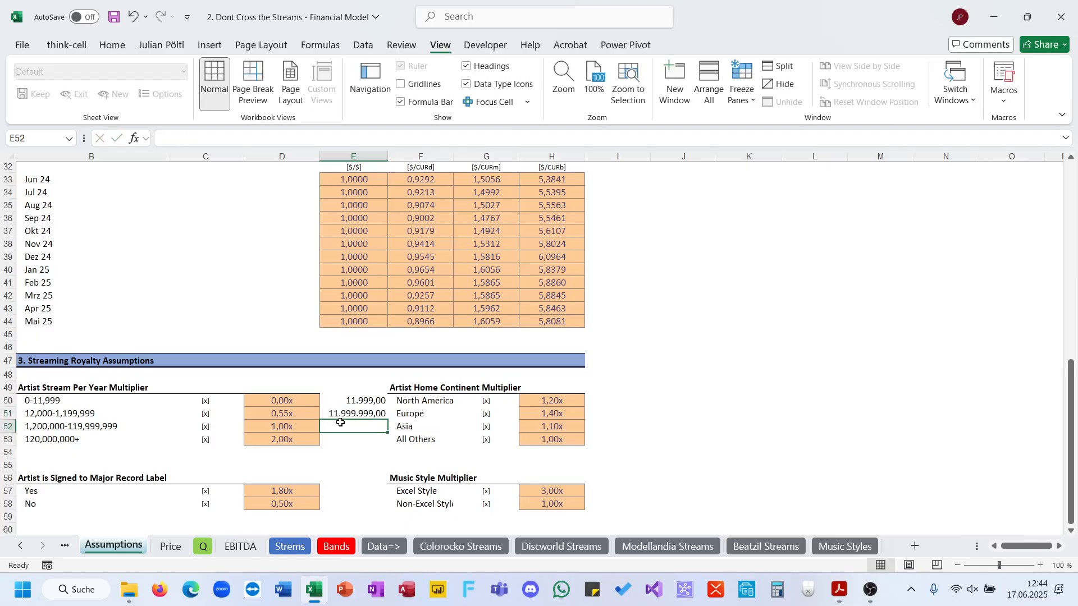
pyautogui.write('119')
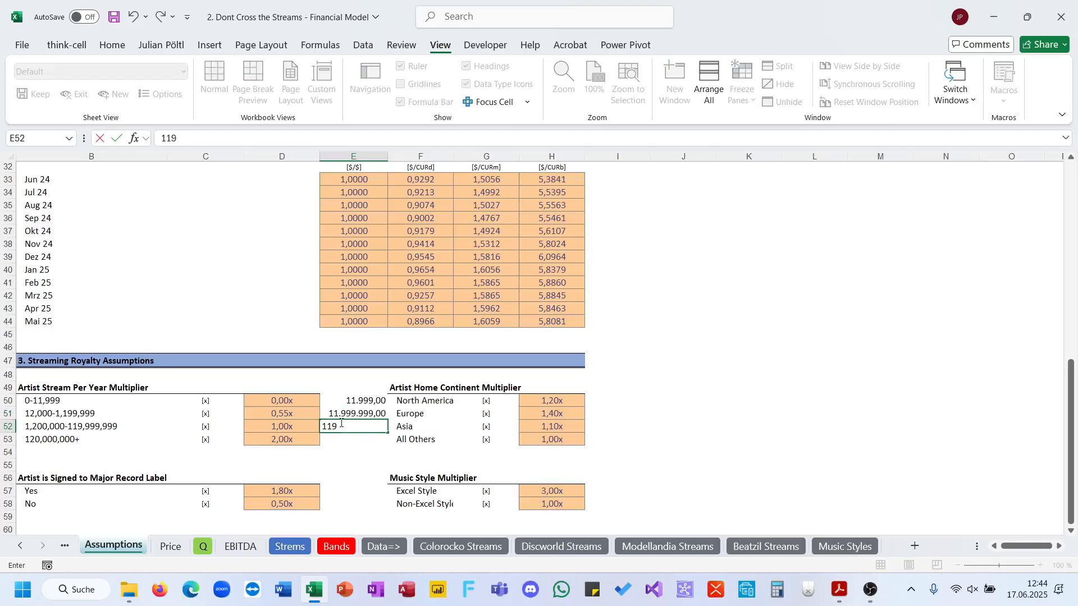
pyautogui.write('.999.999')
pyautogui.press('Return')
pyautogui.write('120')
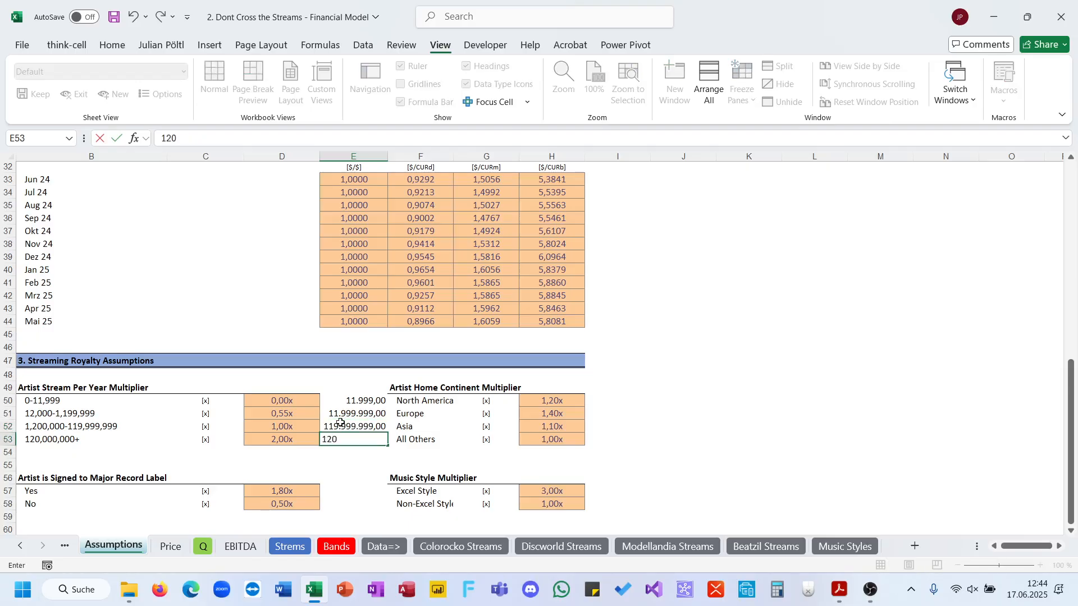
pyautogui.write('.000.000.000.000')
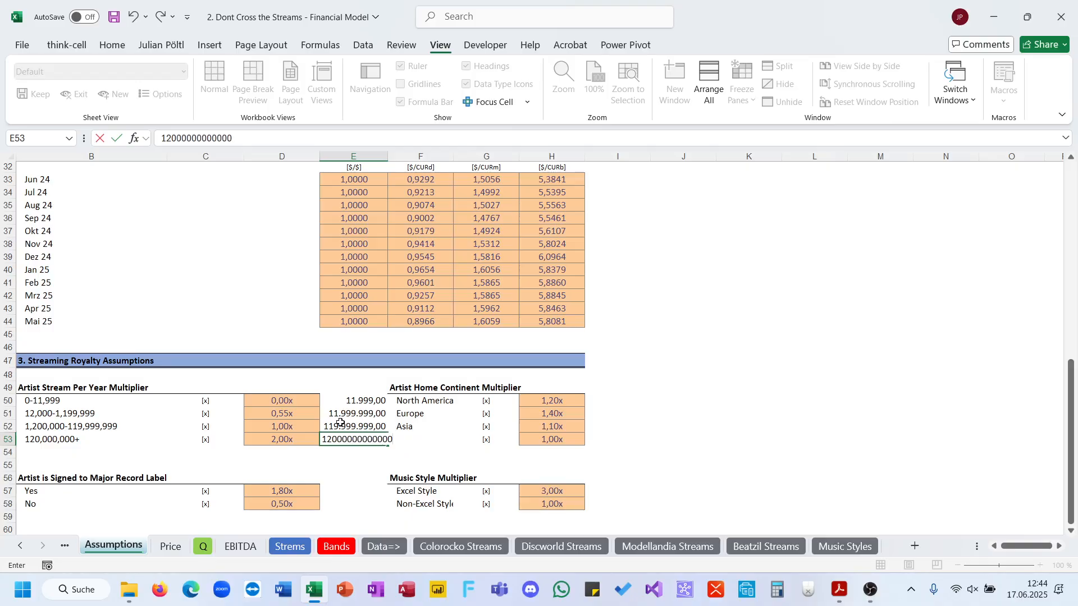
pyautogui.press('Return')
pyautogui.scroll(1, 518, 377)
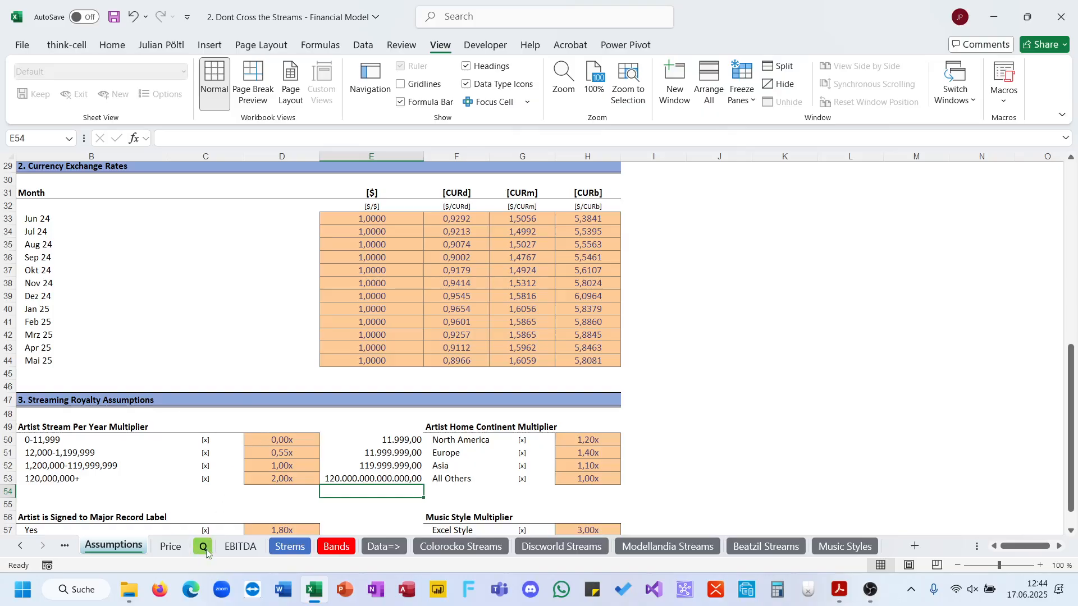
# Add a column headed AM in H7 of the band table on the Bands sheet, directly after SPY.
pyautogui.click(337, 546)
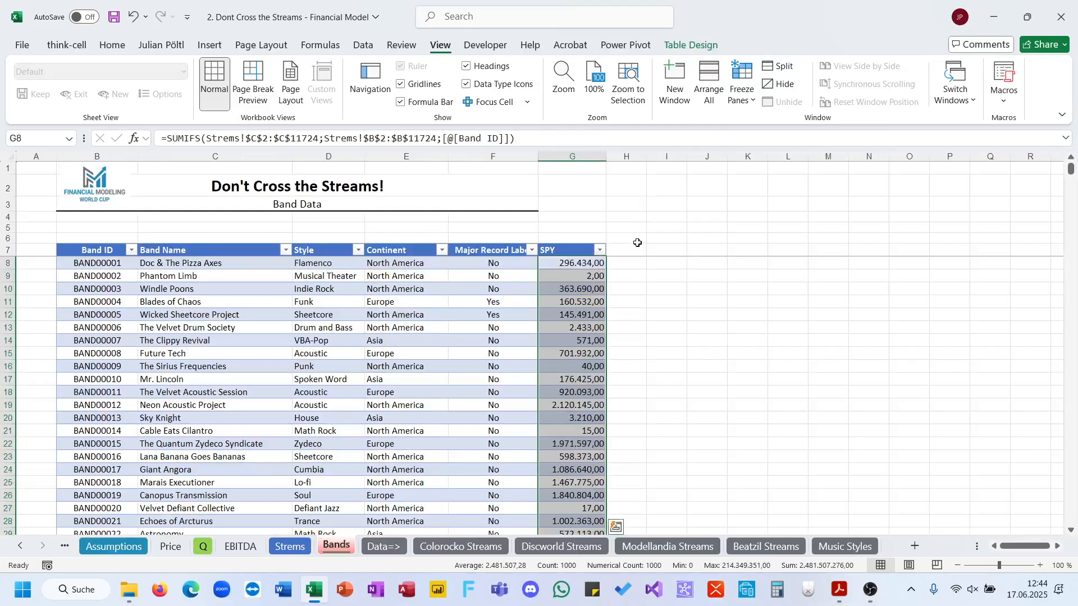
pyautogui.click(631, 251)
pyautogui.write('AM#')
pyautogui.press('BackSpace')
pyautogui.hotkey('ctrl', 'Return')
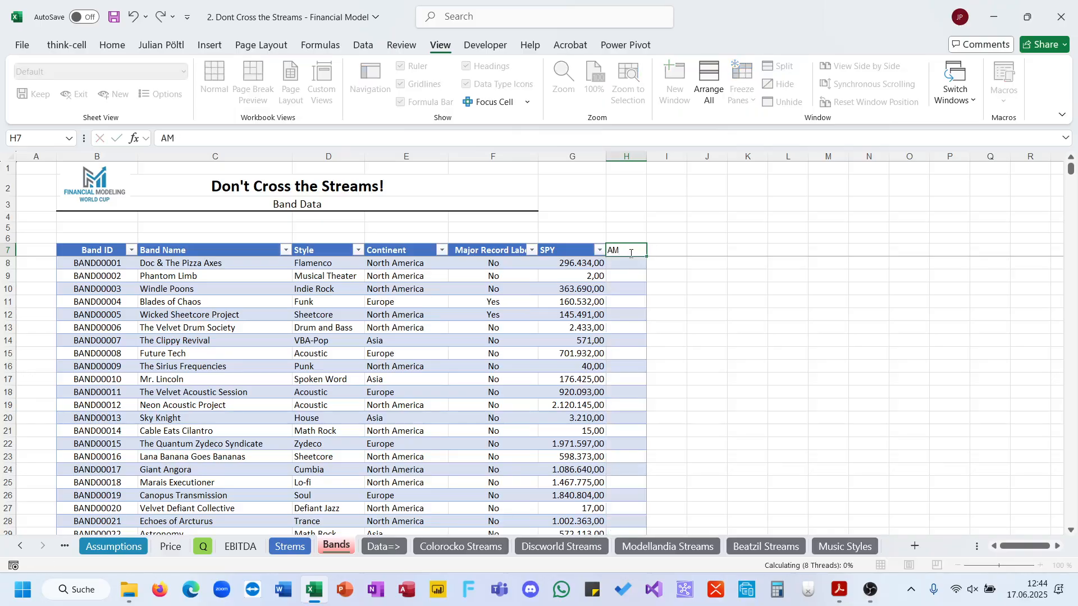
pyautogui.press('Return')
# Start an XLOOKUP in H8 that looks up the band's SPY in the absolute range Assumptions!$E$50:$E$53.
pyautogui.write('=')
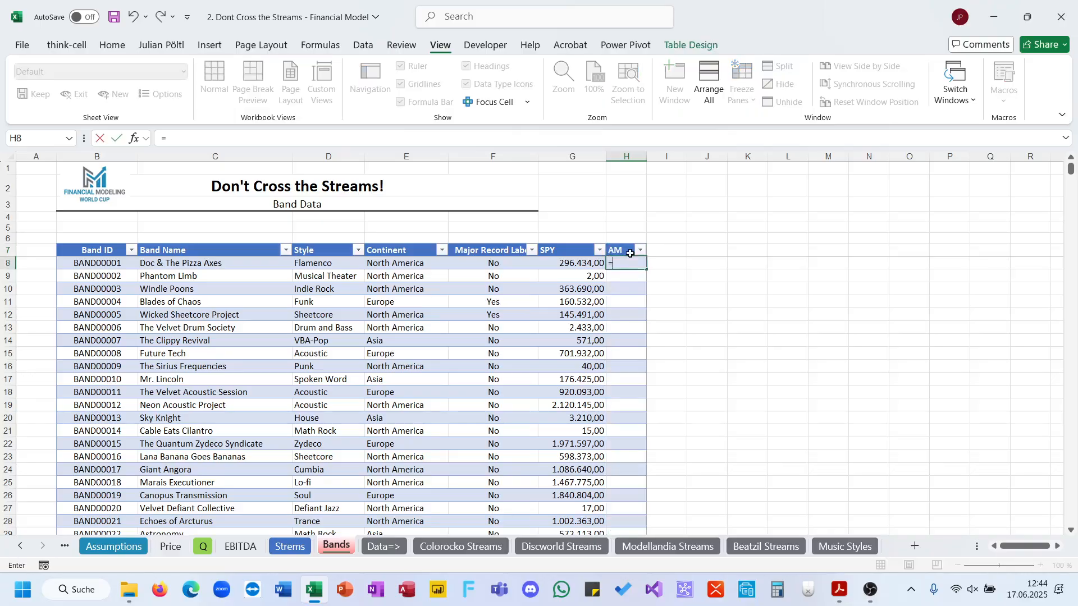
pyautogui.write('XLOOKUP(')
pyautogui.press('Left')
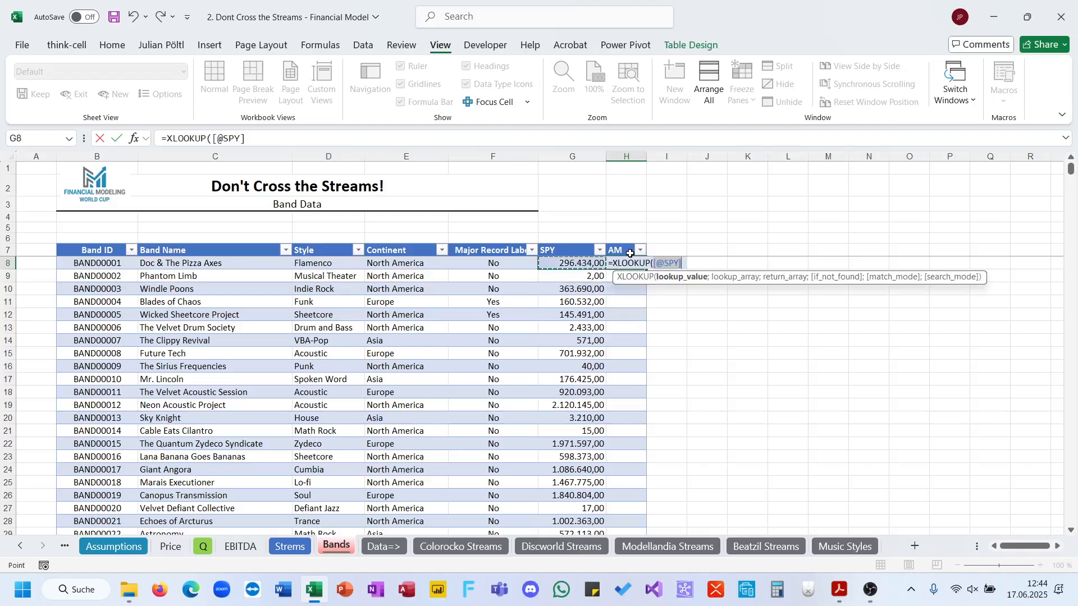
pyautogui.write(';')
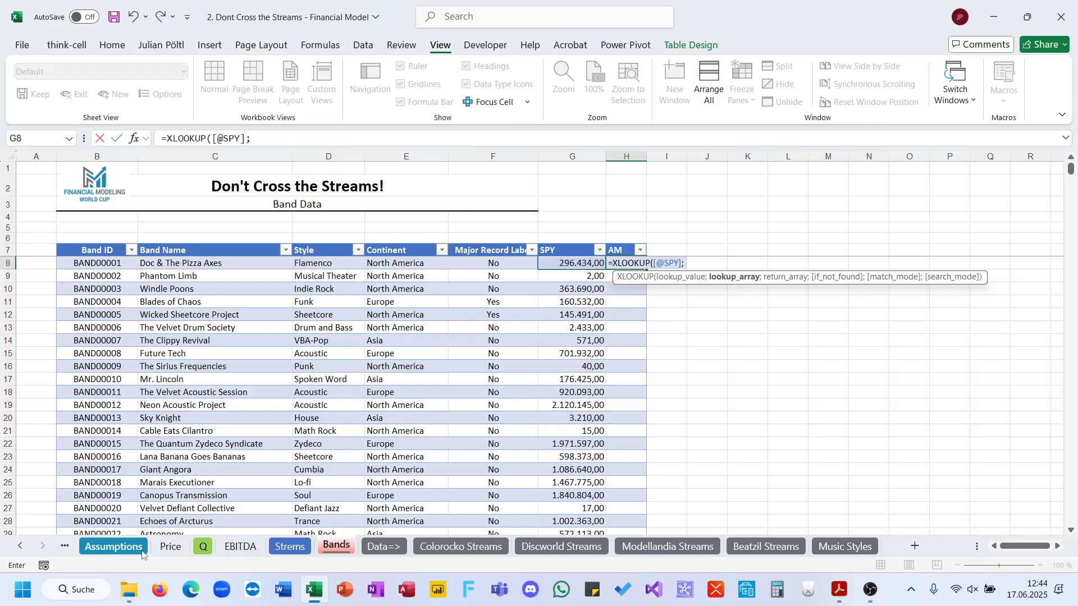
pyautogui.click(114, 546)
pyautogui.moveTo(342, 443); pyautogui.dragTo(343, 478)
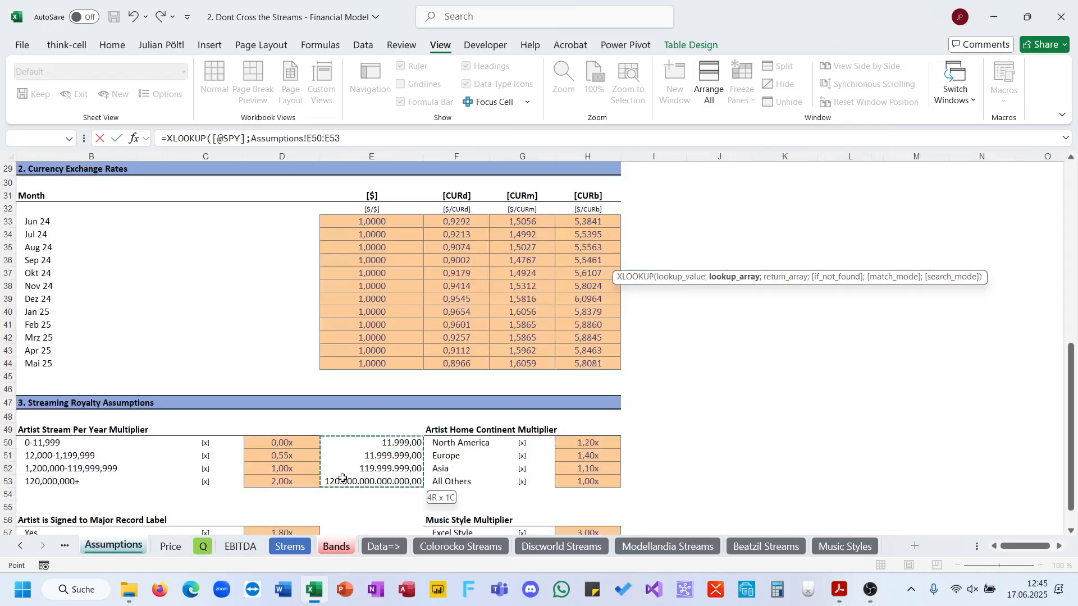
pyautogui.press('F4')
pyautogui.write('Ö')
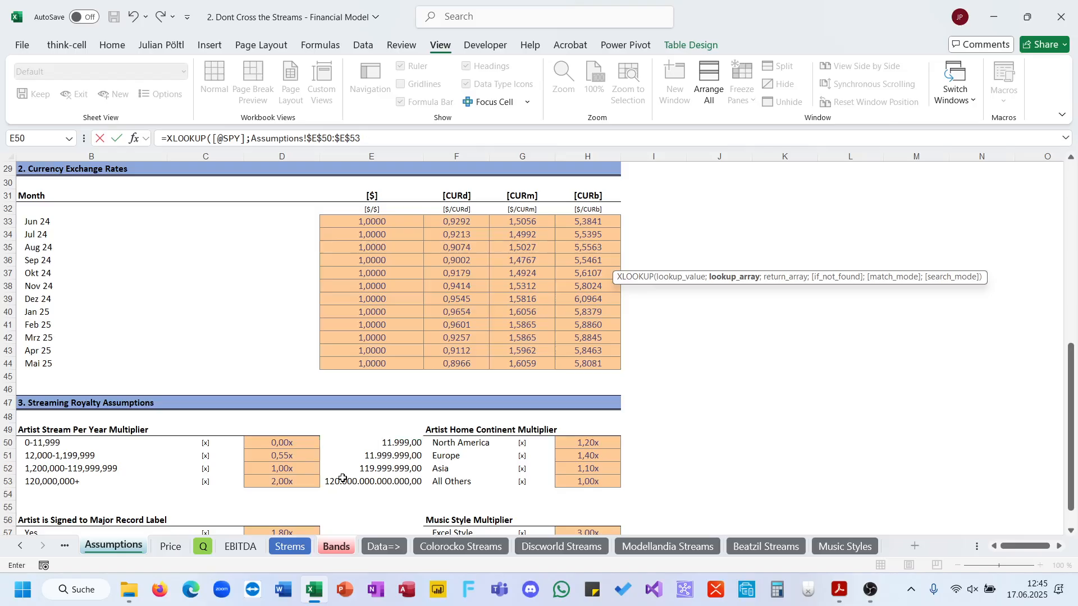
# Complete the AM lookup with return range Assumptions!$D$50:$D$53 and match mode 1, exact match or next larger item.
pyautogui.write(';')
pyautogui.moveTo(311, 443); pyautogui.dragTo(304, 479)
pyautogui.press('F4')
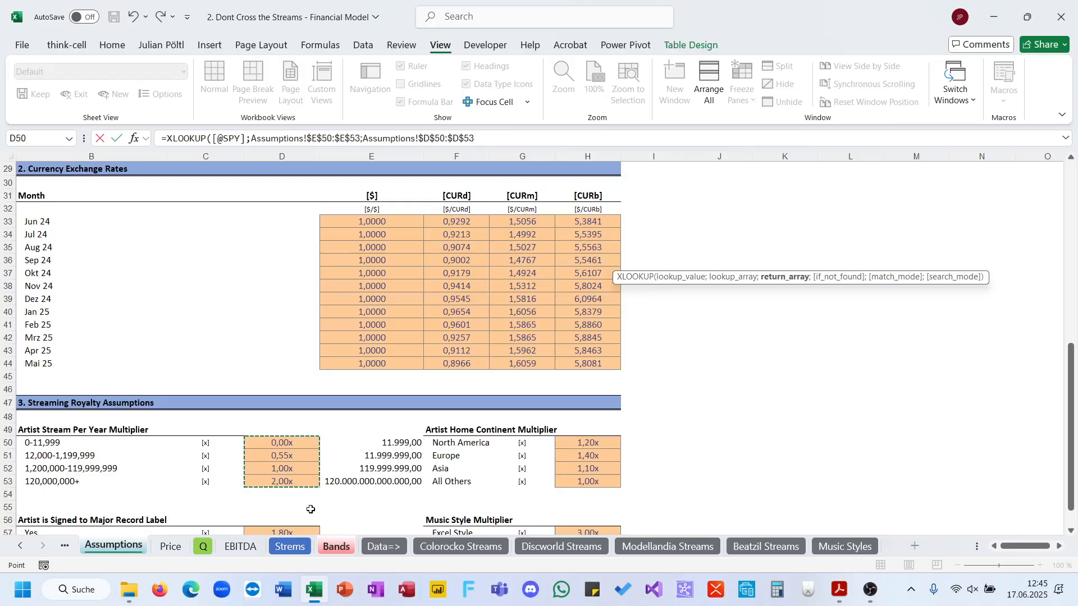
pyautogui.write(';;')
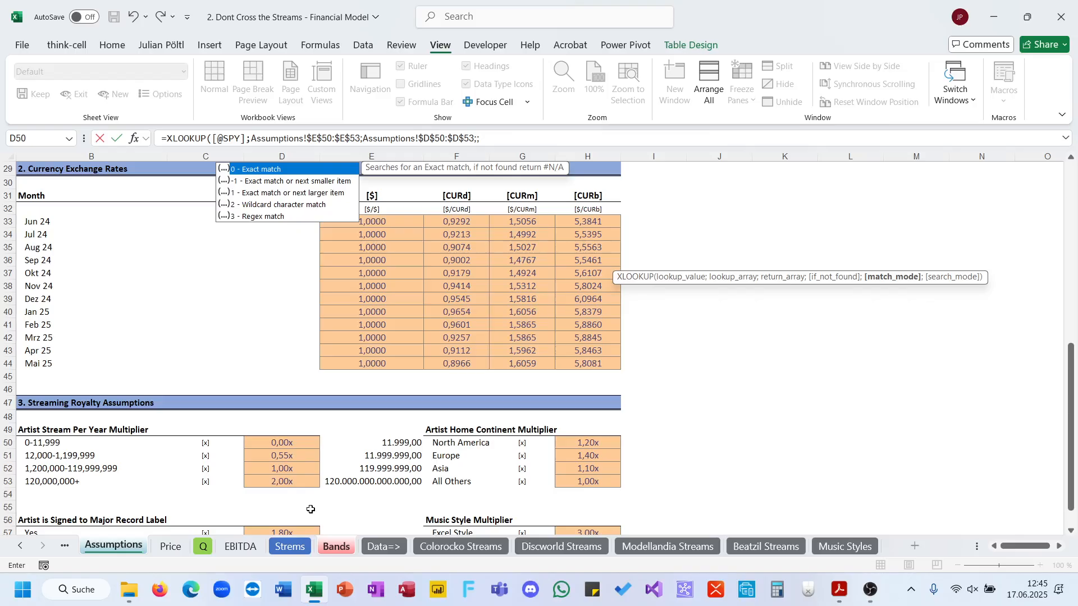
pyautogui.press('Down')
pyautogui.press('Down')
pyautogui.press('Tab')
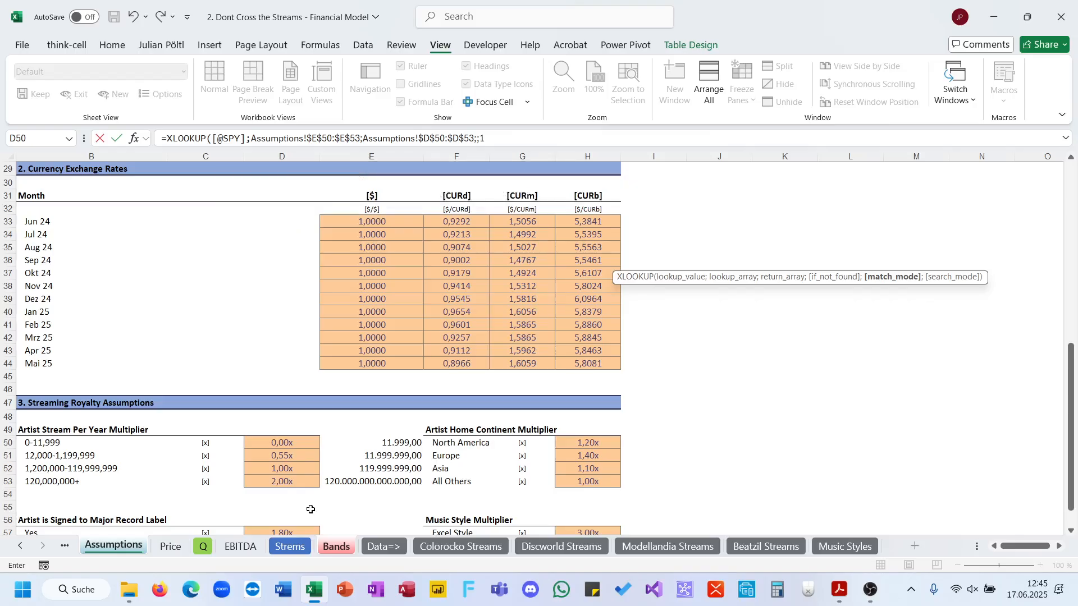
pyautogui.write(')')
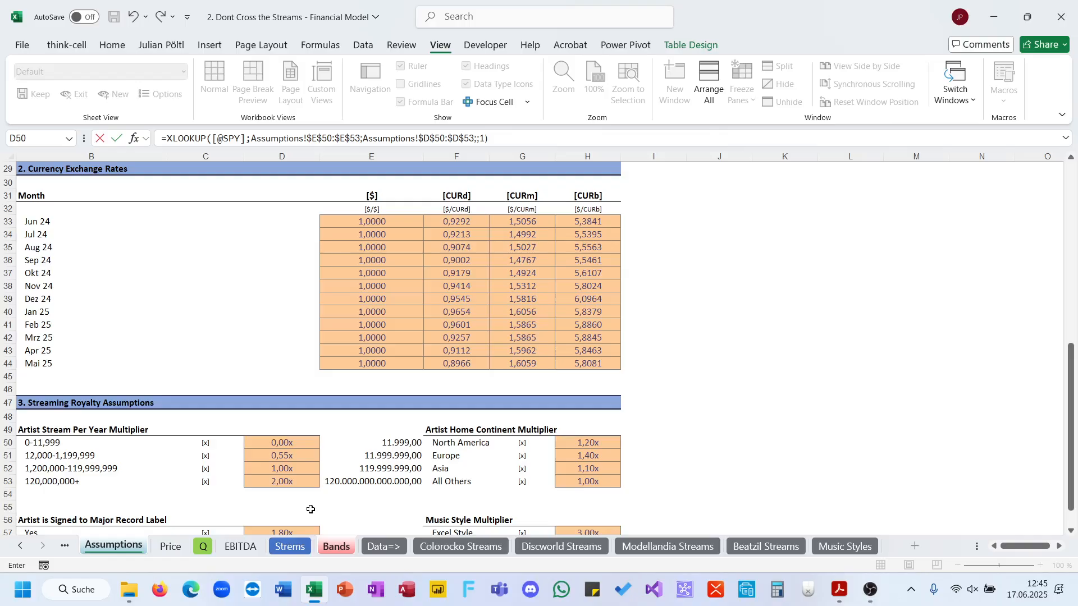
pyautogui.press('Return')
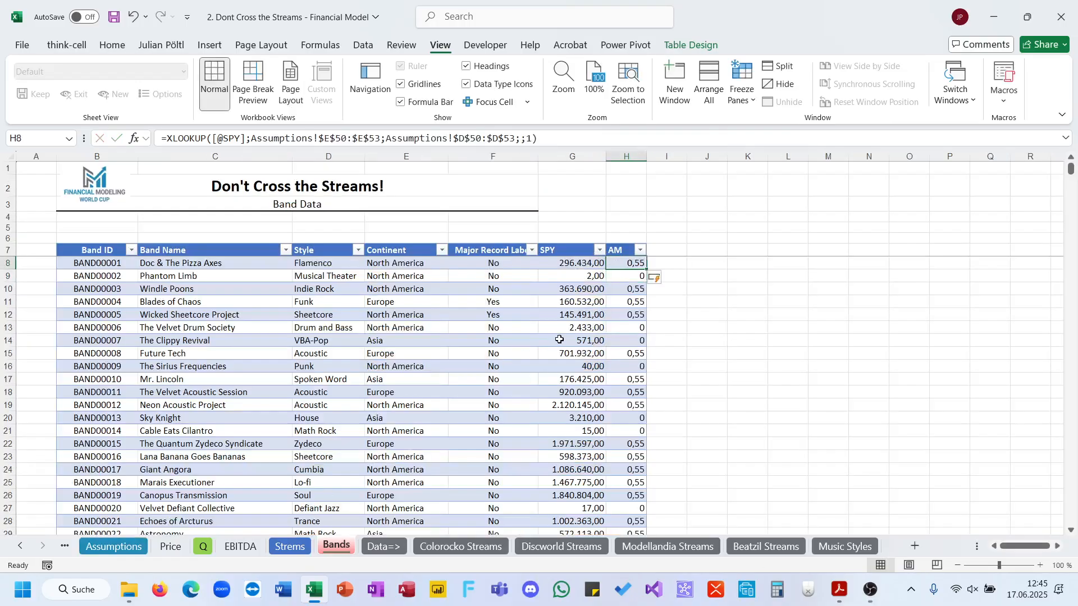
# Examine the SPY formula in G8 and the artist stream and major record label multipliers on the Assumptions sheet.
pyautogui.click(596, 266)
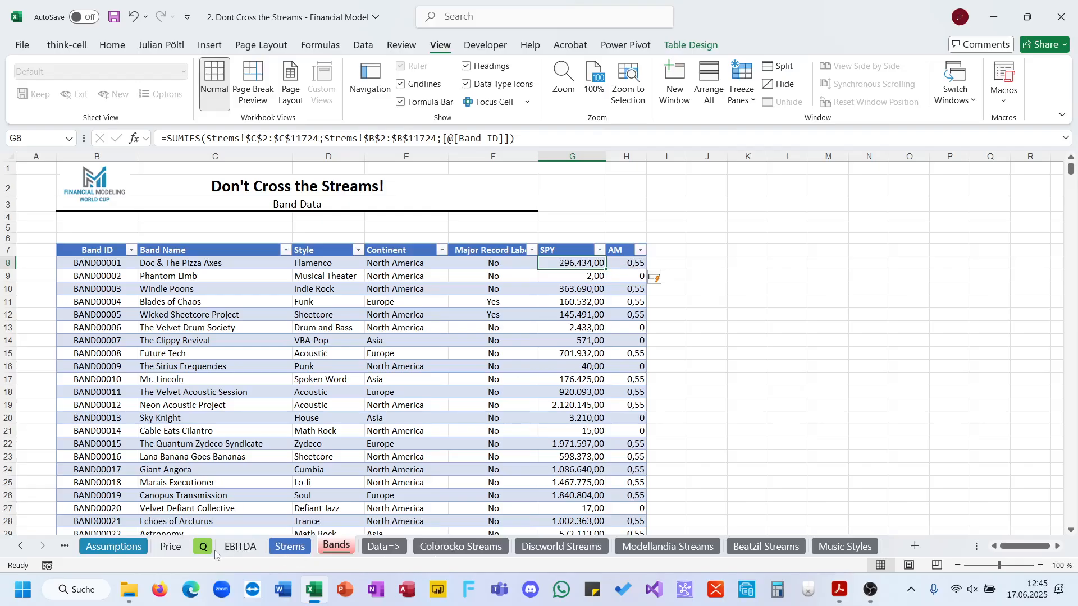
pyautogui.click(142, 554)
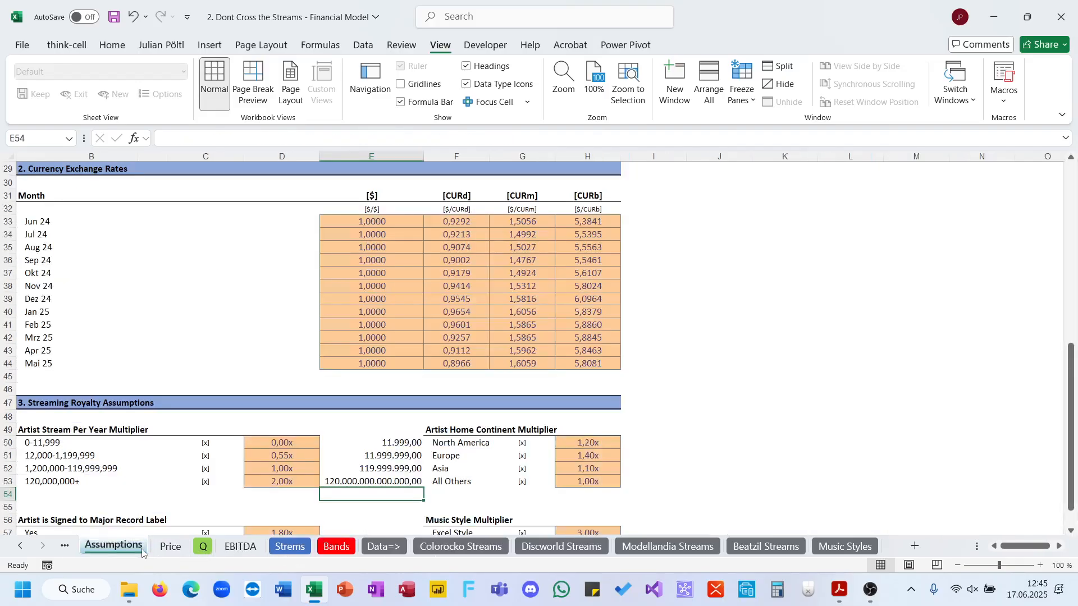
pyautogui.moveTo(100, 460); pyautogui.dragTo(258, 458)
pyautogui.click(399, 503)
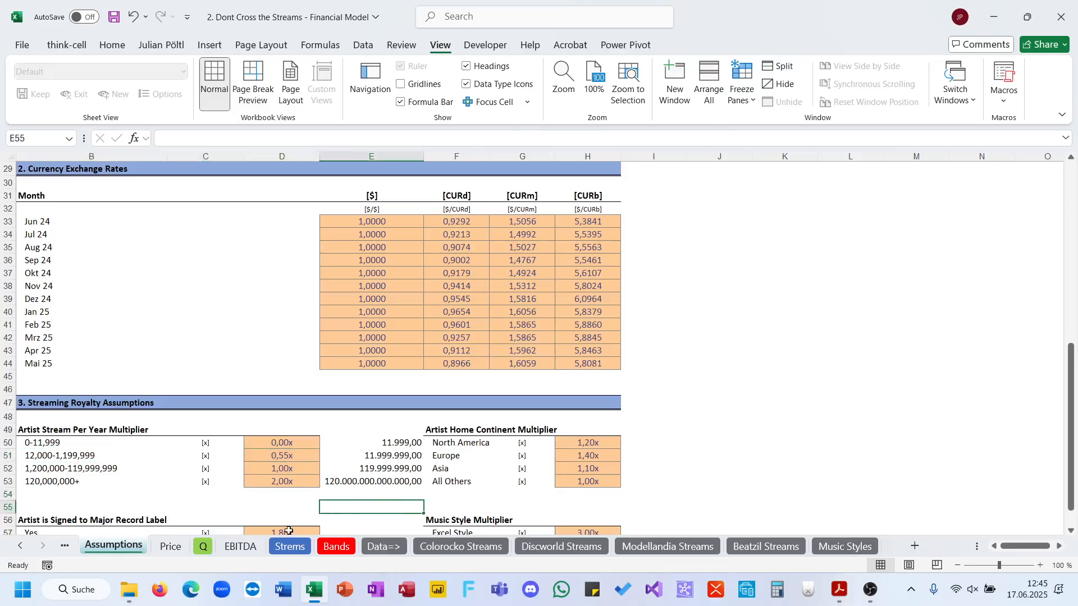
pyautogui.click(208, 551)
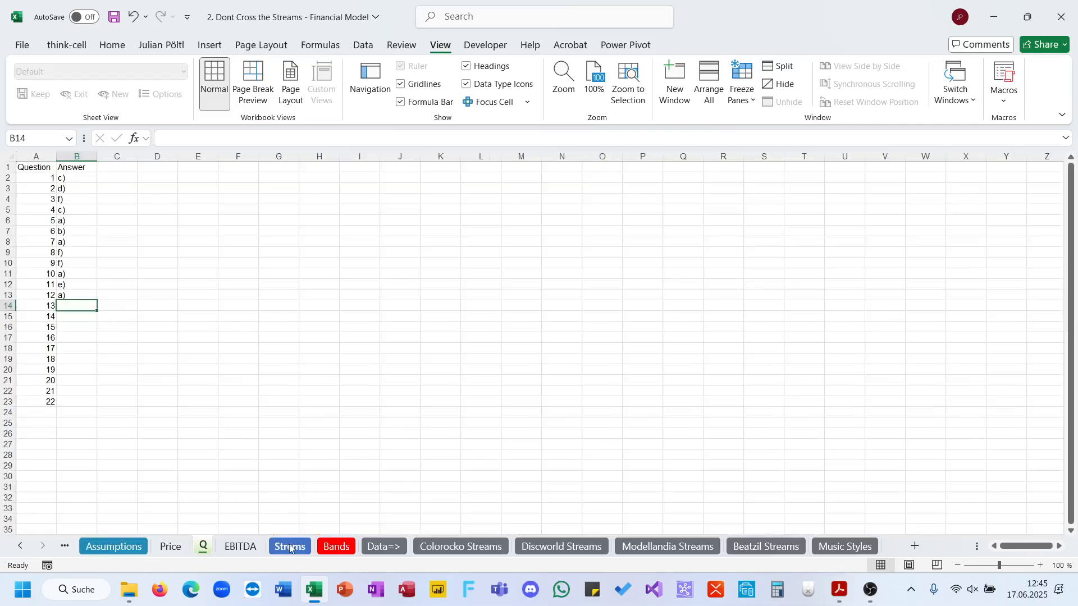
pyautogui.click(114, 546)
pyautogui.scroll(-2, 284, 438)
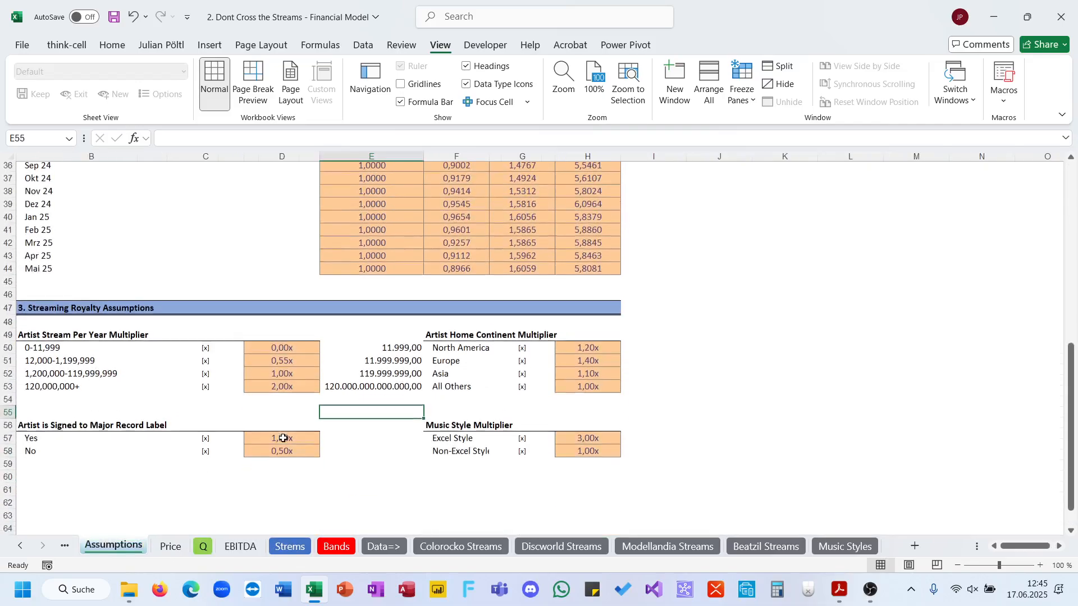
pyautogui.scroll(-1, 284, 438)
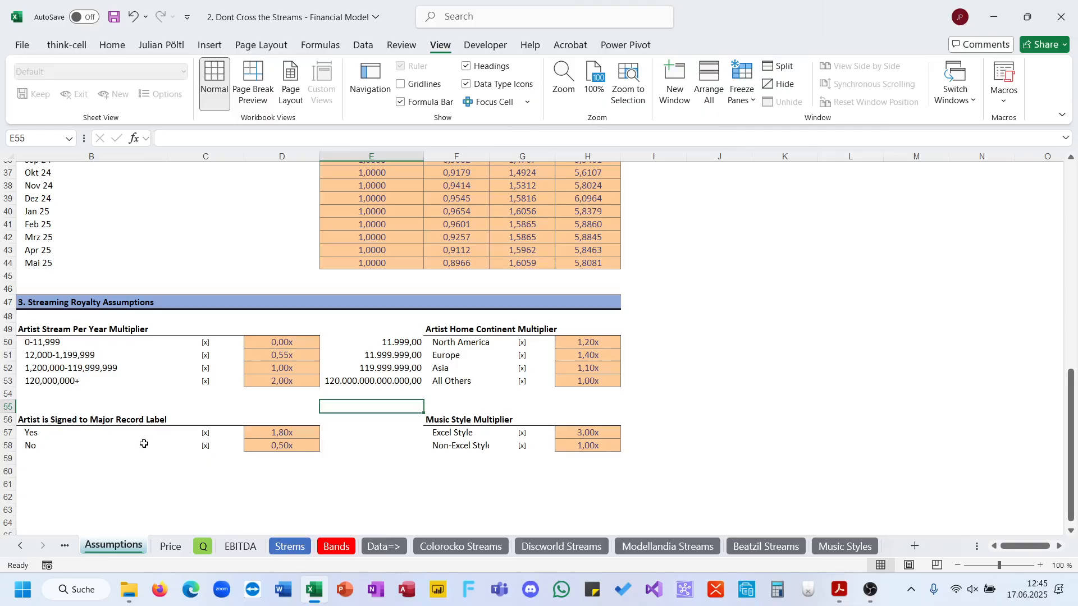
pyautogui.click(269, 433)
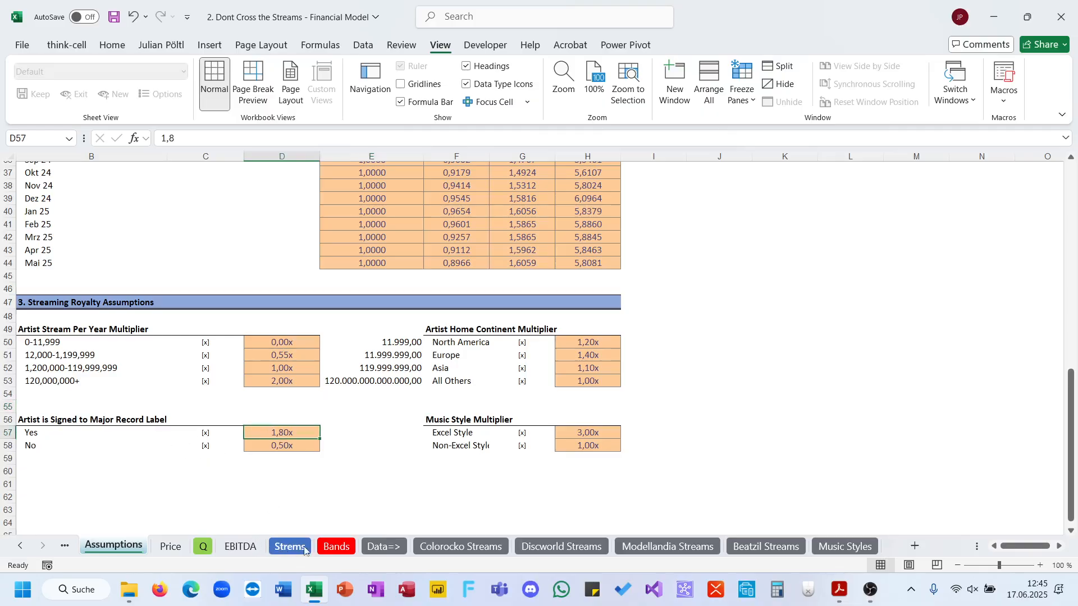
# Add a column headed MR in I7 of the band table on the Bands sheet, directly after AM.
pyautogui.click(335, 546)
pyautogui.click(660, 254)
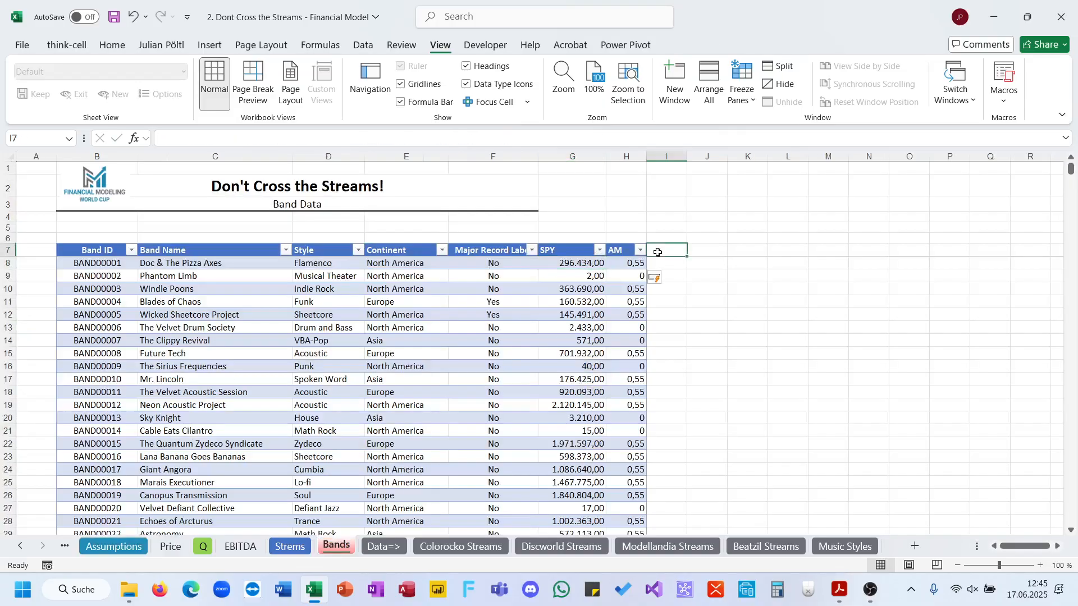
pyautogui.write('MR')
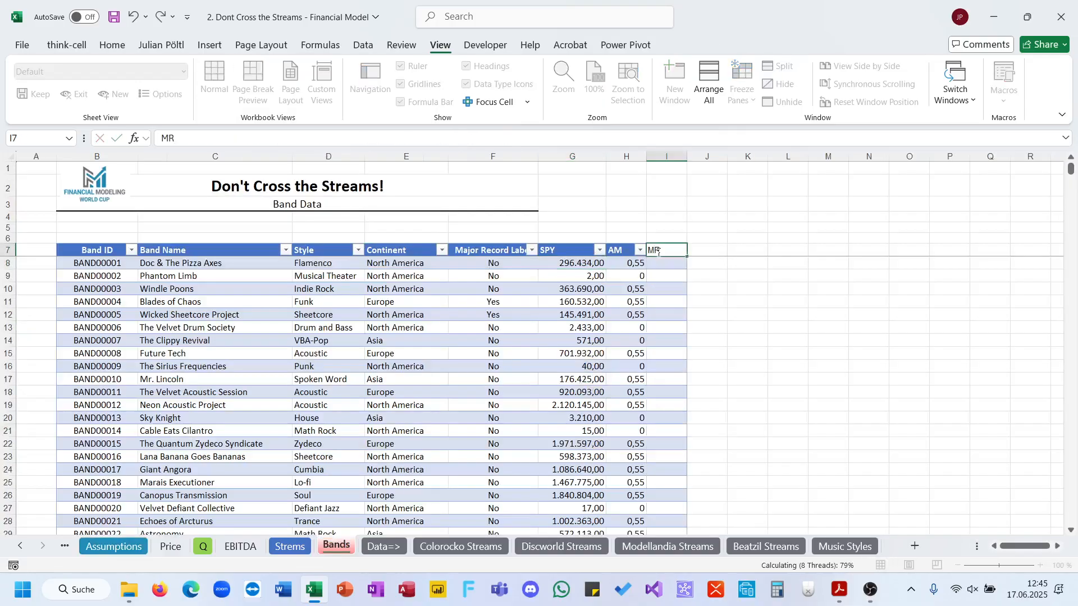
pyautogui.press('Return')
# Start an IF formula in I8 that tests whether the band's Major Record Label equals "Yes".
pyautogui.write('0')
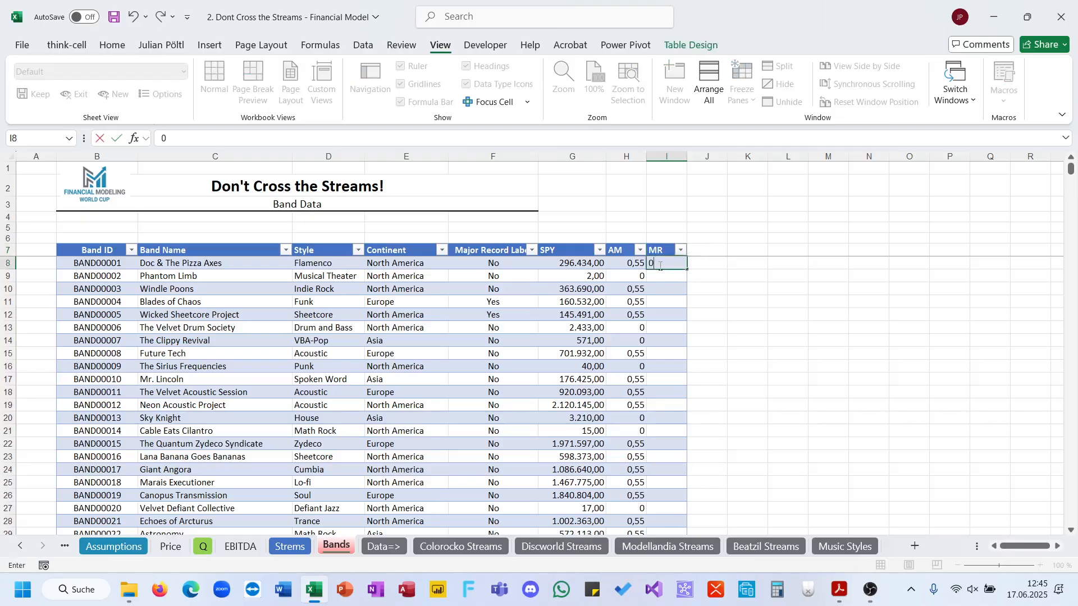
pyautogui.write('=if(')
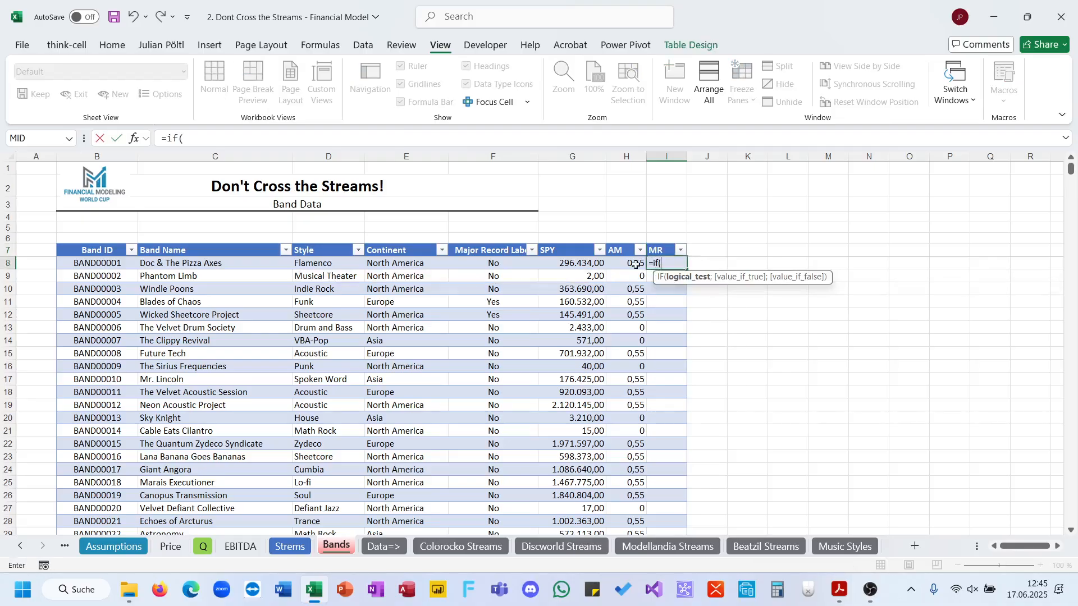
pyautogui.click(517, 263)
pyautogui.write('=')
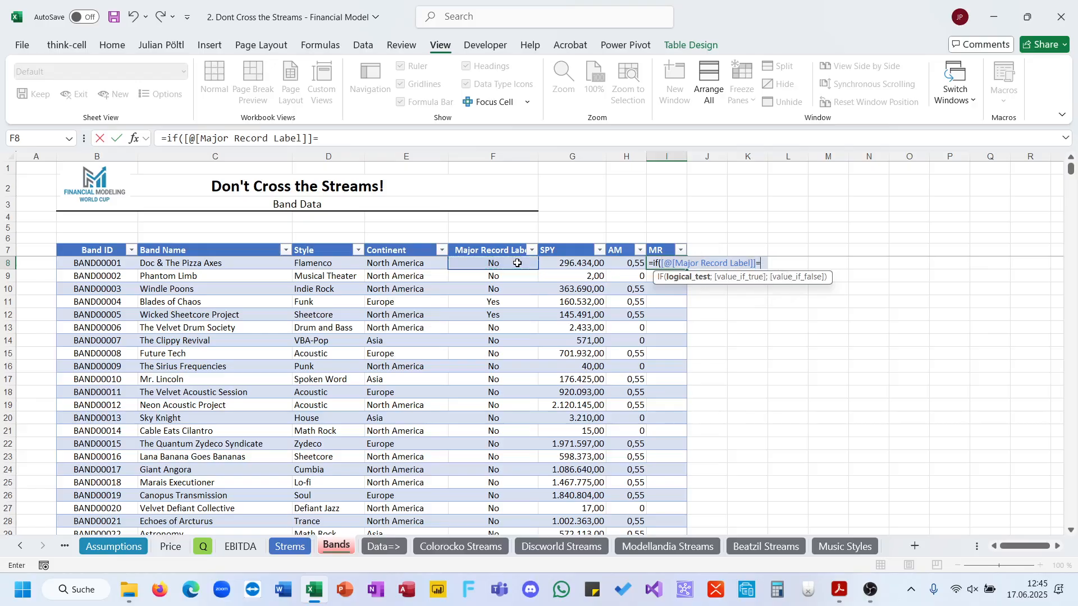
pyautogui.write('"Yes')
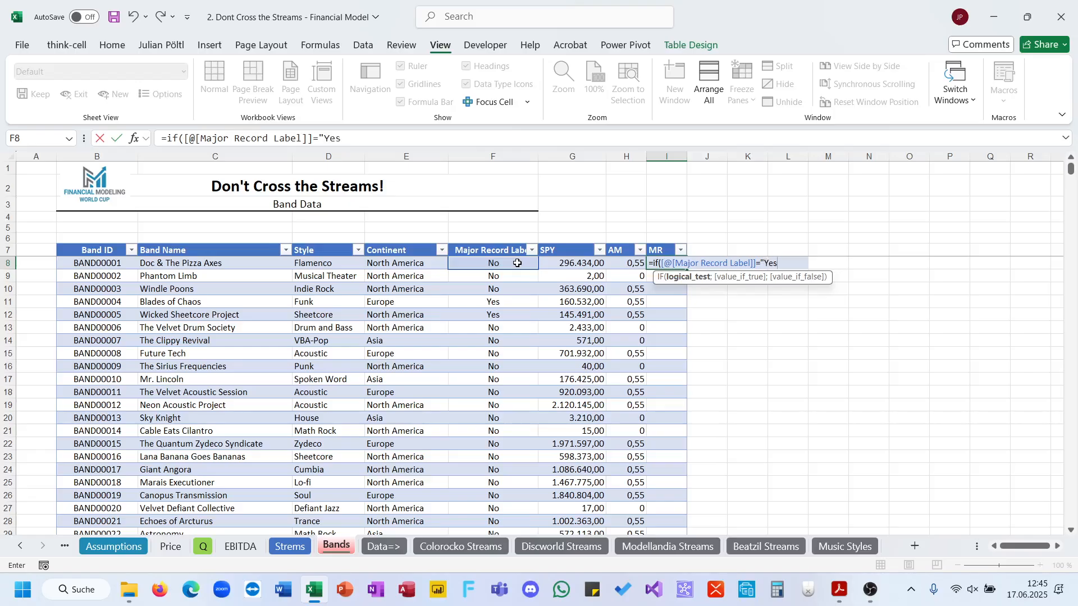
pyautogui.write('";')
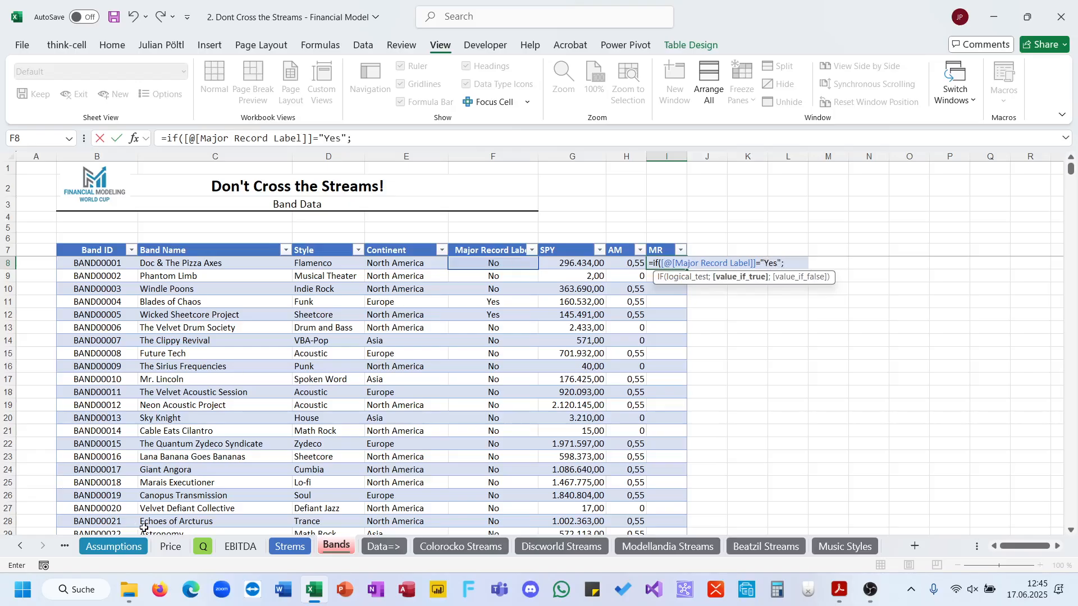
# Complete the MR formula to return Assumptions!$D$57 when true and Assumptions!$D$58 when false.
pyautogui.click(135, 546)
pyautogui.click(288, 441)
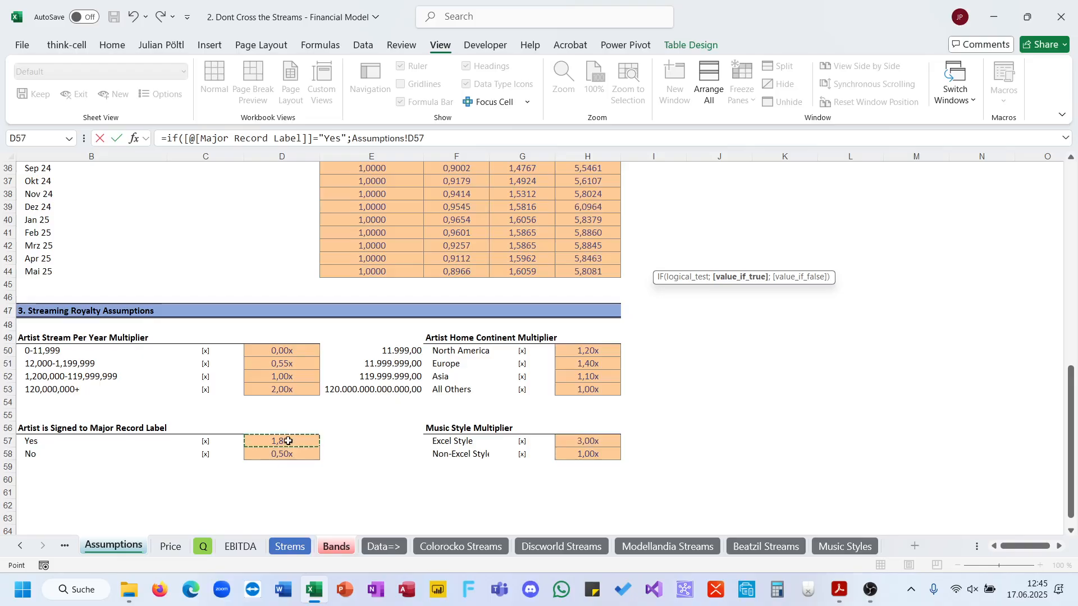
pyautogui.press('F4')
pyautogui.write(',')
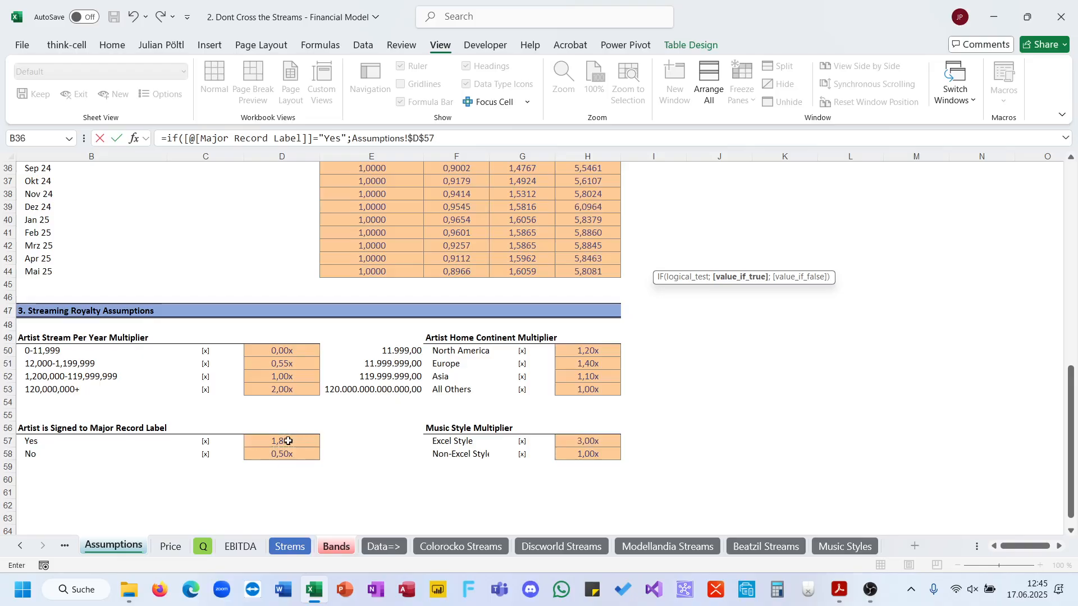
pyautogui.write(';')
pyautogui.click(295, 456)
pyautogui.press('F4')
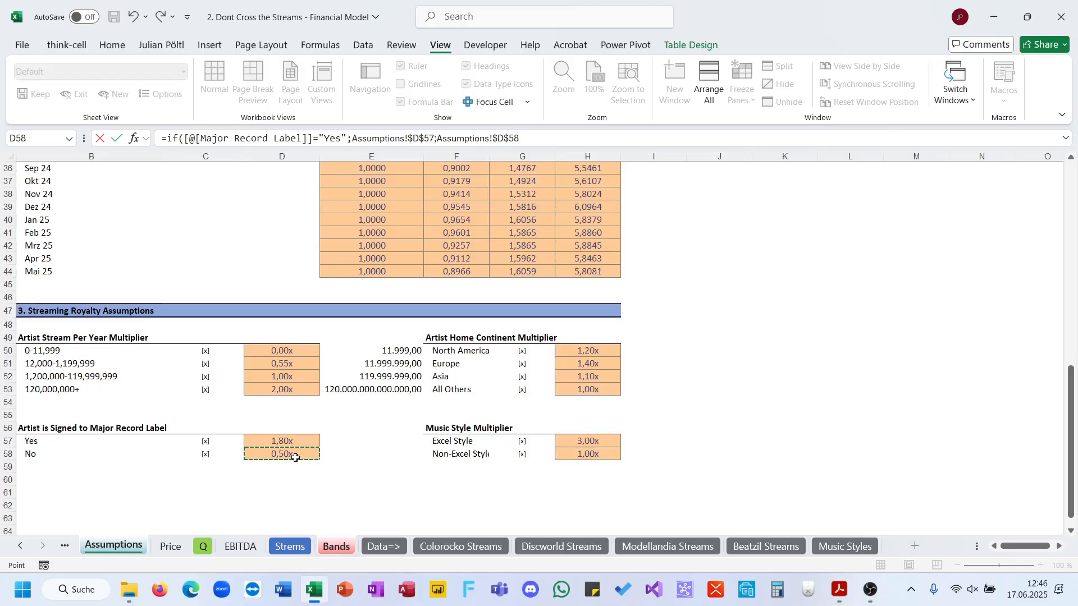
pyautogui.hotkey('ctrl', 'Return')
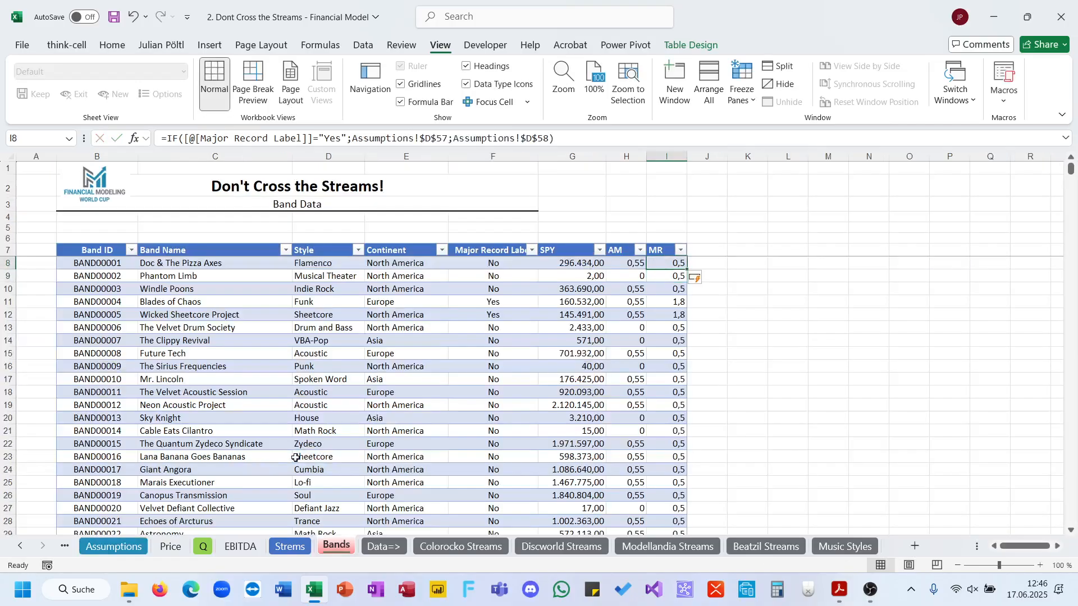
# Check the continent and music style multipliers on the Assumptions sheet, and add a column headed CM in J7 of the band table on Bands.
pyautogui.click(114, 546)
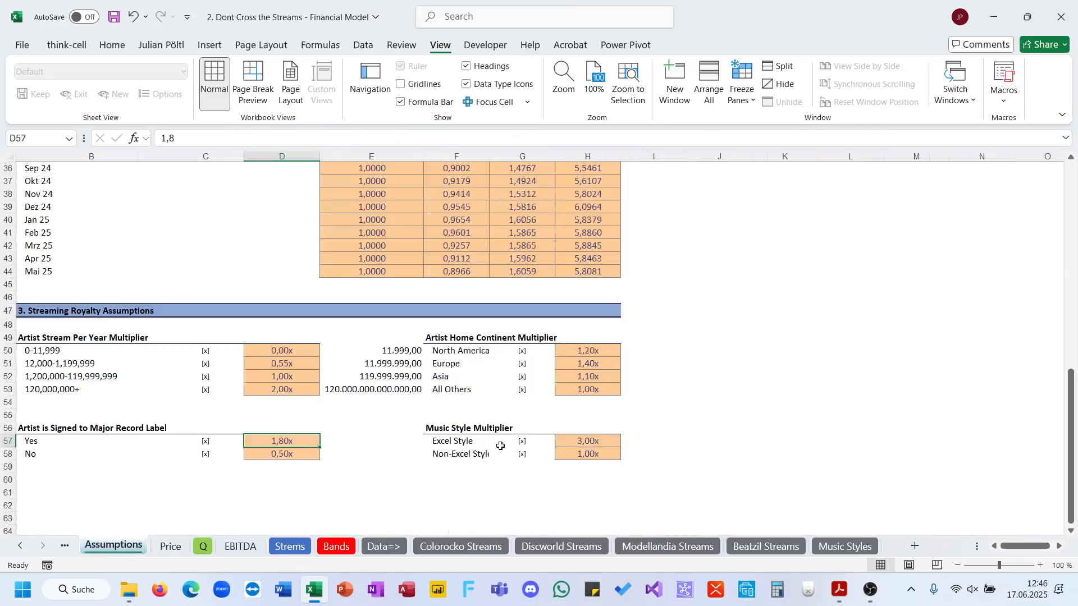
pyautogui.scroll(1, 500, 445)
pyautogui.hscroll(2, 499, 461)
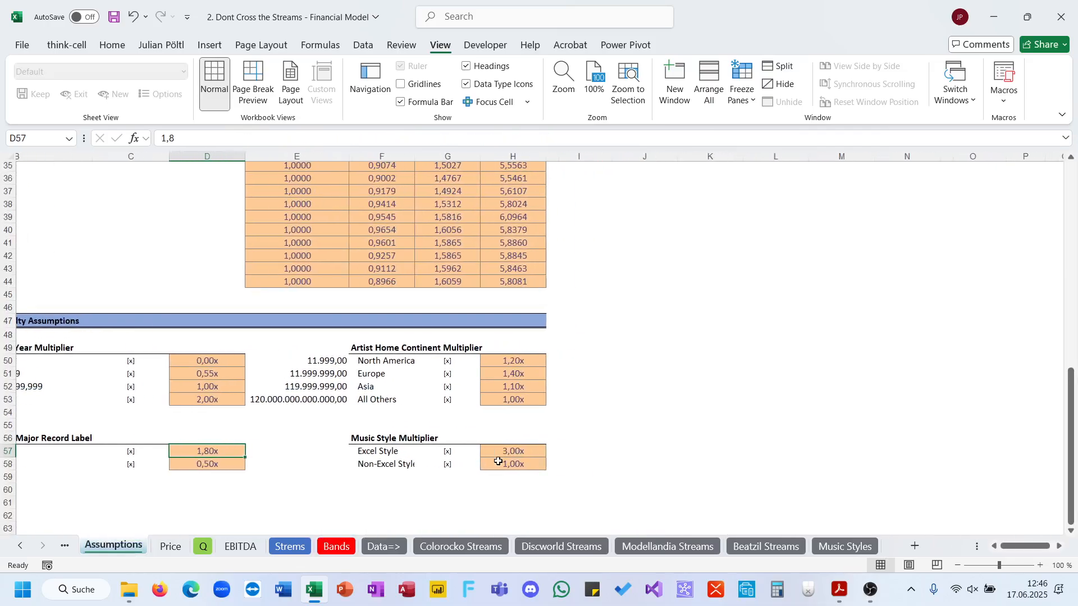
pyautogui.moveTo(394, 452); pyautogui.dragTo(478, 463)
pyautogui.moveTo(390, 361); pyautogui.dragTo(495, 394)
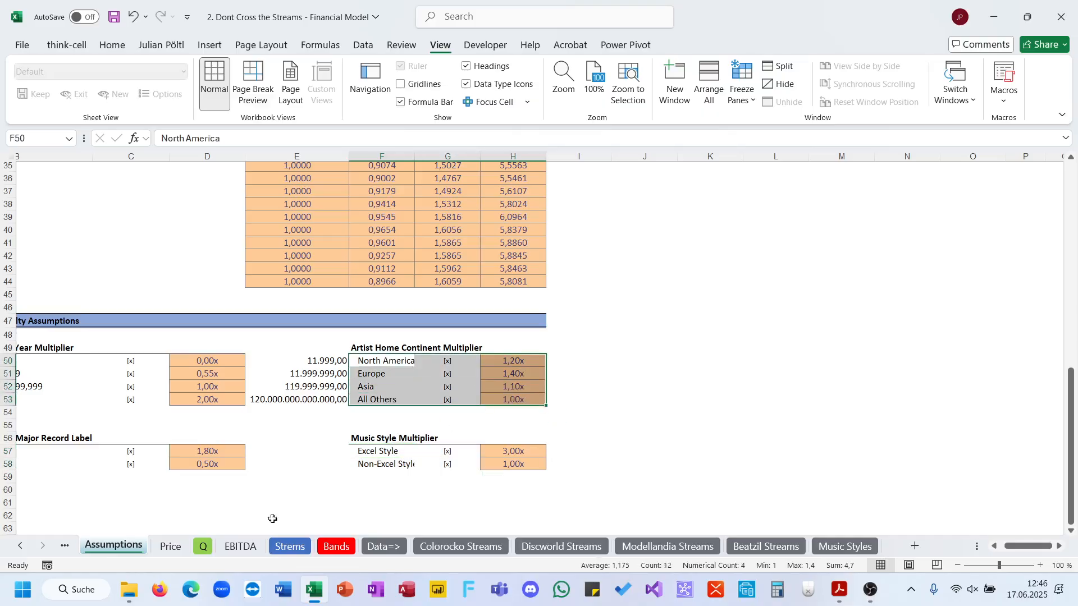
pyautogui.click(171, 545)
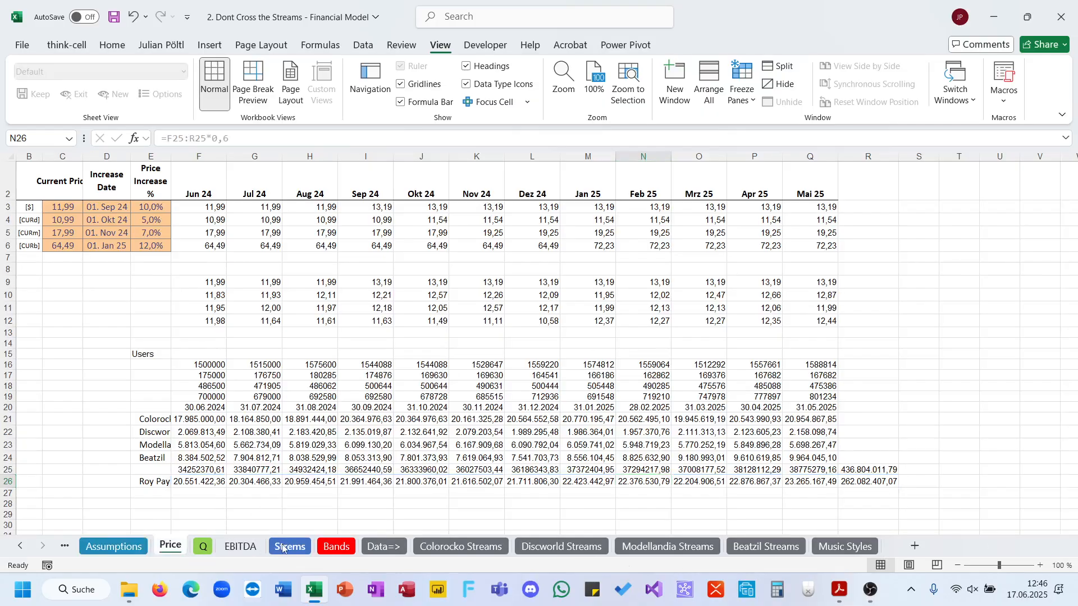
pyautogui.hotkey('ctrl', 'pagedown')
pyautogui.hotkey('ctrl', 'pagedown')
pyautogui.hotkey('ctrl', 'pagedown')
pyautogui.hotkey('ctrl', 'pagedown')
pyautogui.click(726, 248)
pyautogui.write('CM')
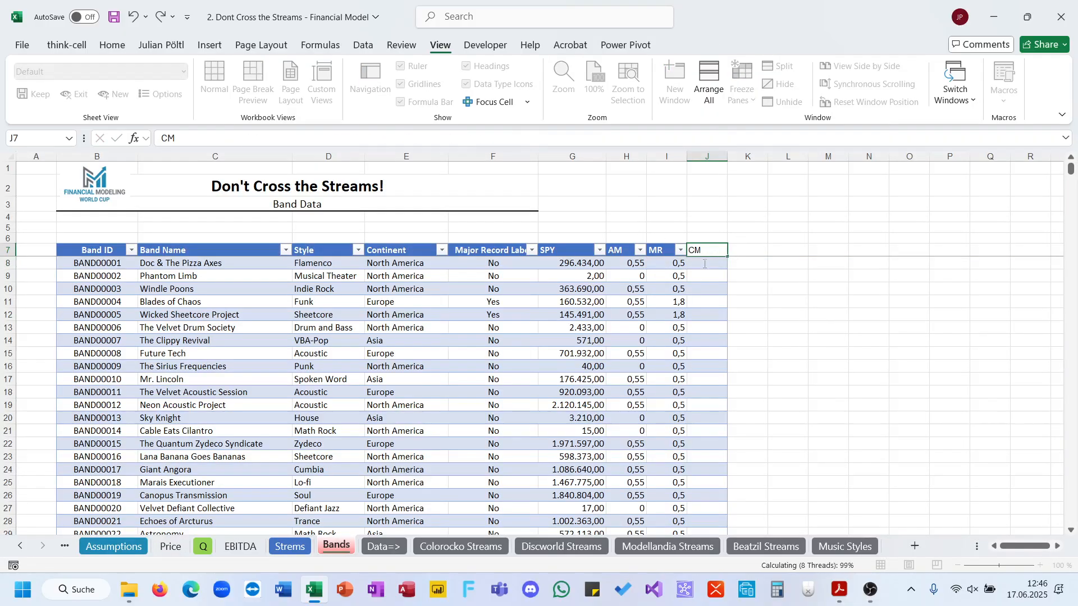
pyautogui.press('Return')
# Fill the CM column from J8 with an XLOOKUP of the band's Continent in Assumptions!$F$50:$F$53, returning Assumptions!$H$50:$H$53.
pyautogui.write('=xl')
pyautogui.press('Tab')
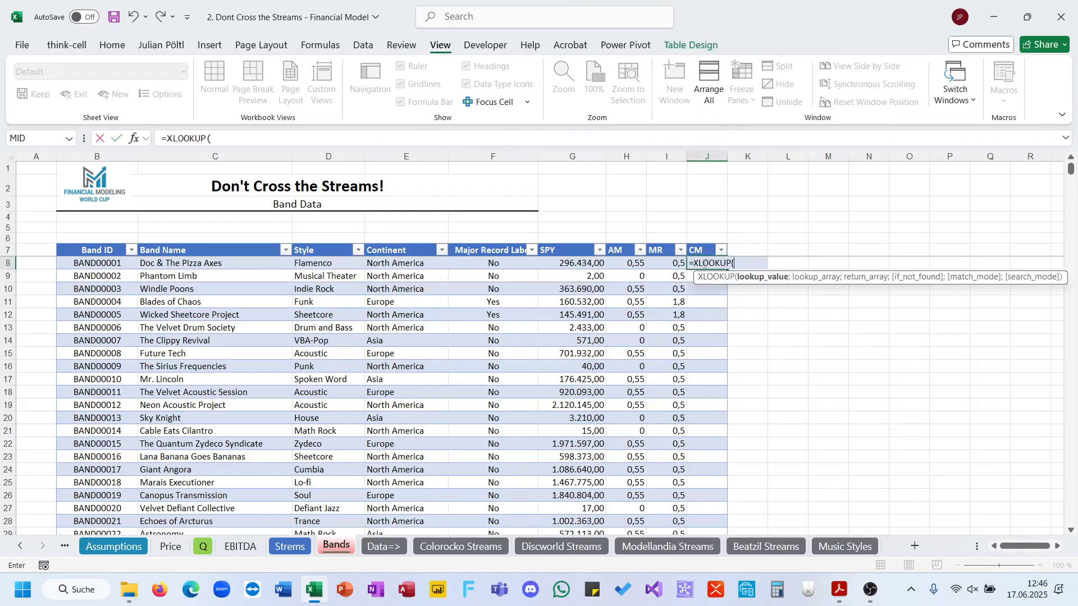
pyautogui.click(408, 264)
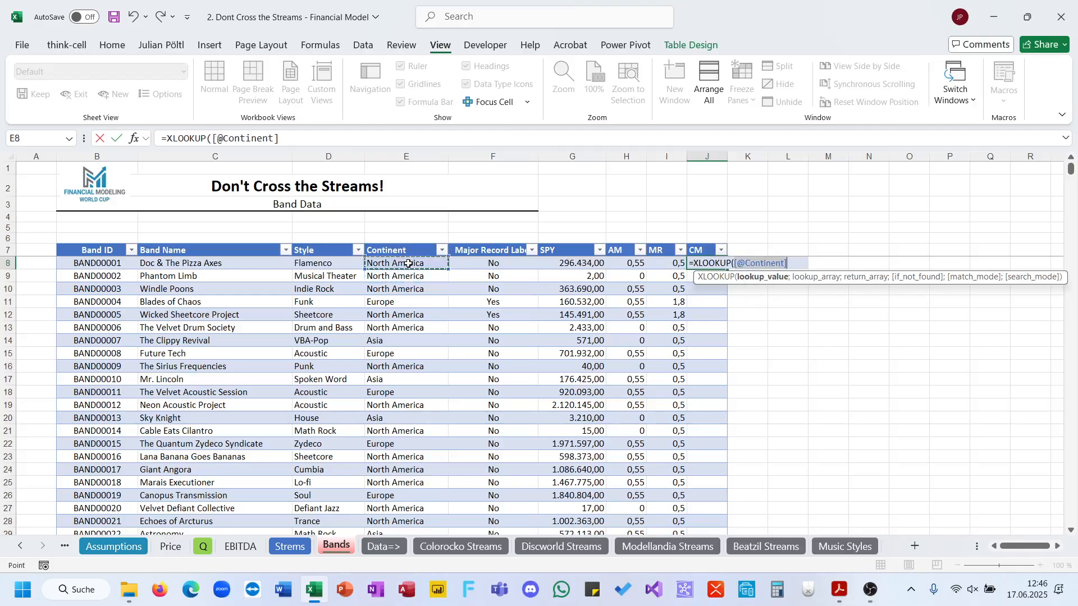
pyautogui.write(';')
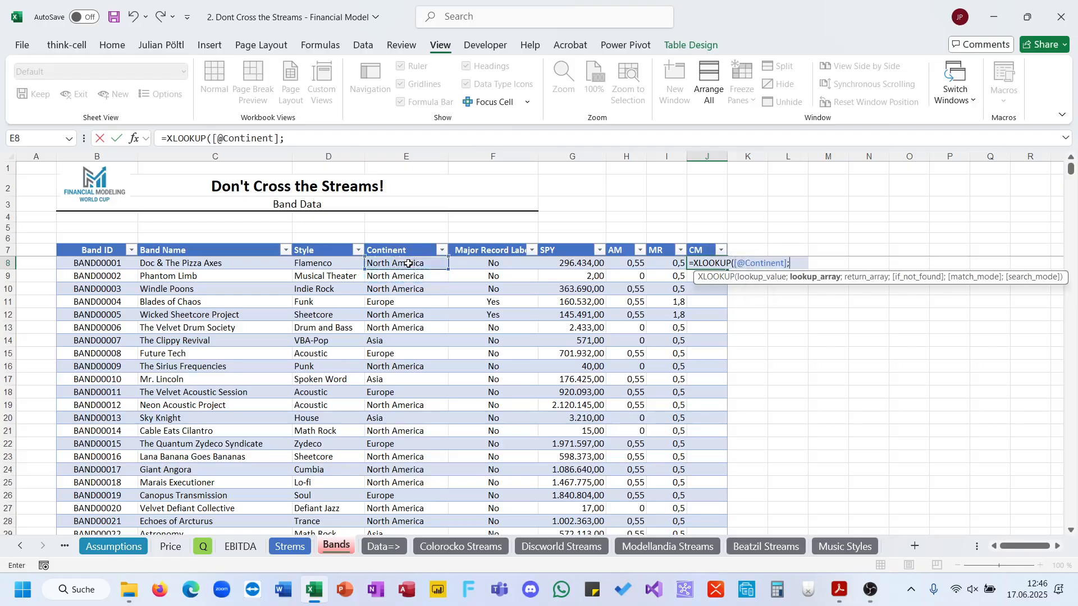
pyautogui.click(113, 546)
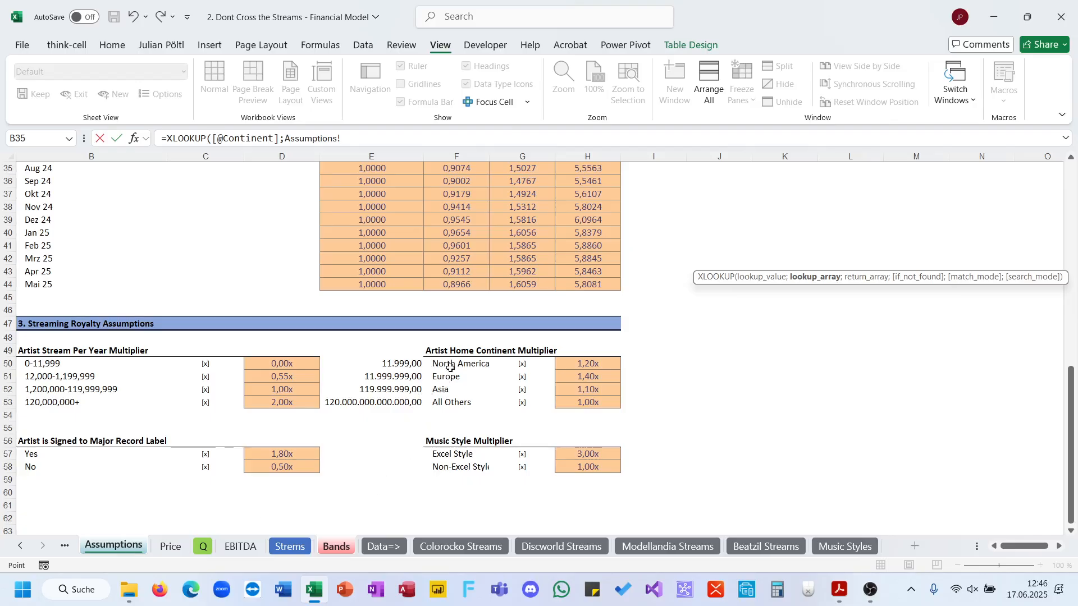
pyautogui.moveTo(450, 368); pyautogui.dragTo(450, 400)
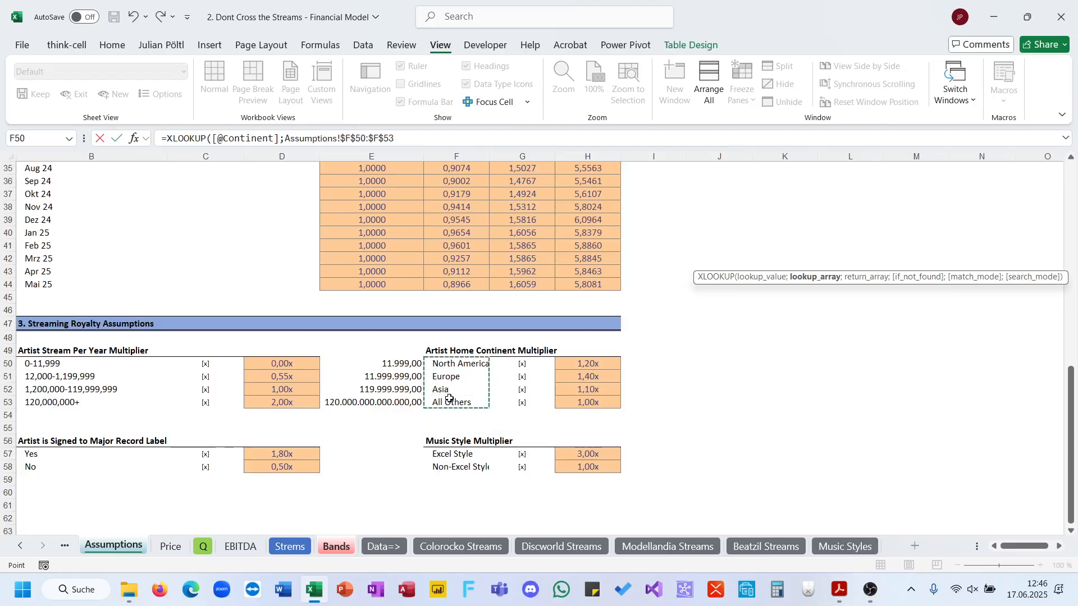
pyautogui.write(';')
pyautogui.moveTo(570, 358); pyautogui.dragTo(585, 405)
pyautogui.write(')')
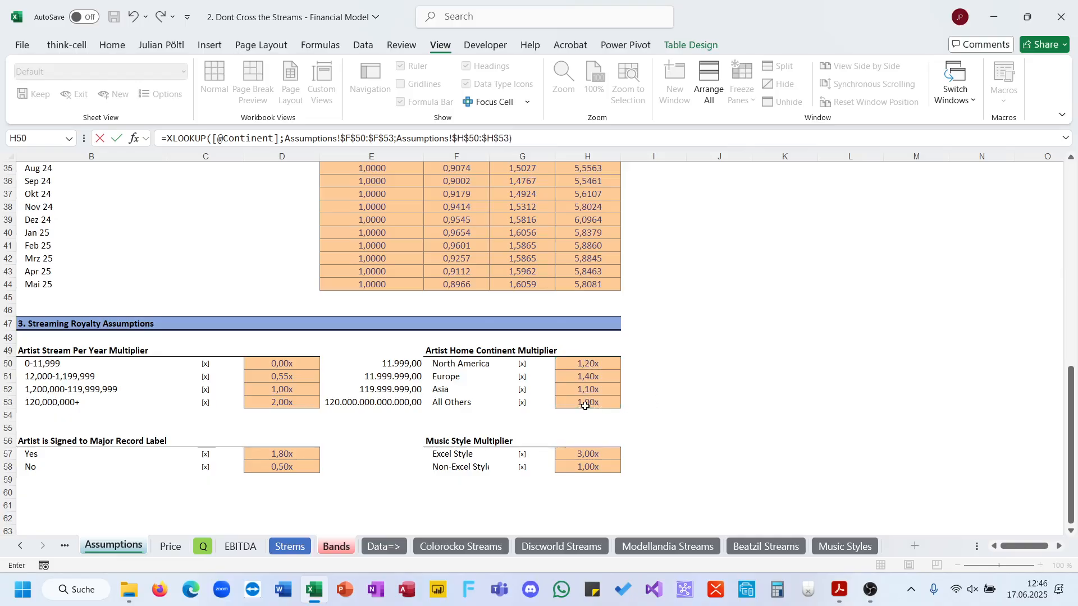
pyautogui.press('Return')
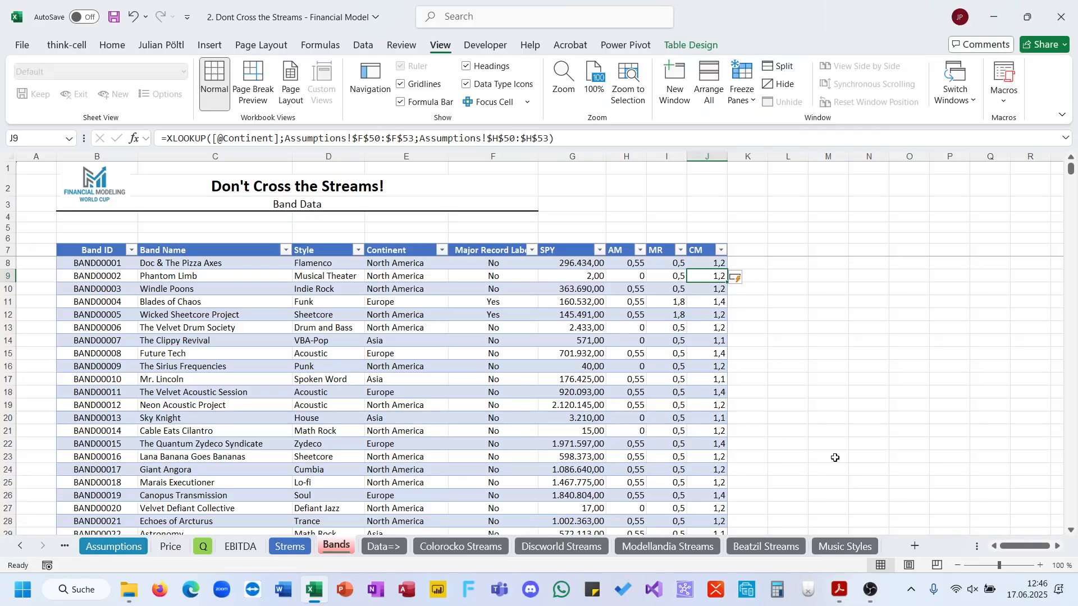
# Check the CM values down the band table and add a column headed MS in K7.
pyautogui.scroll(-20, 835, 458)
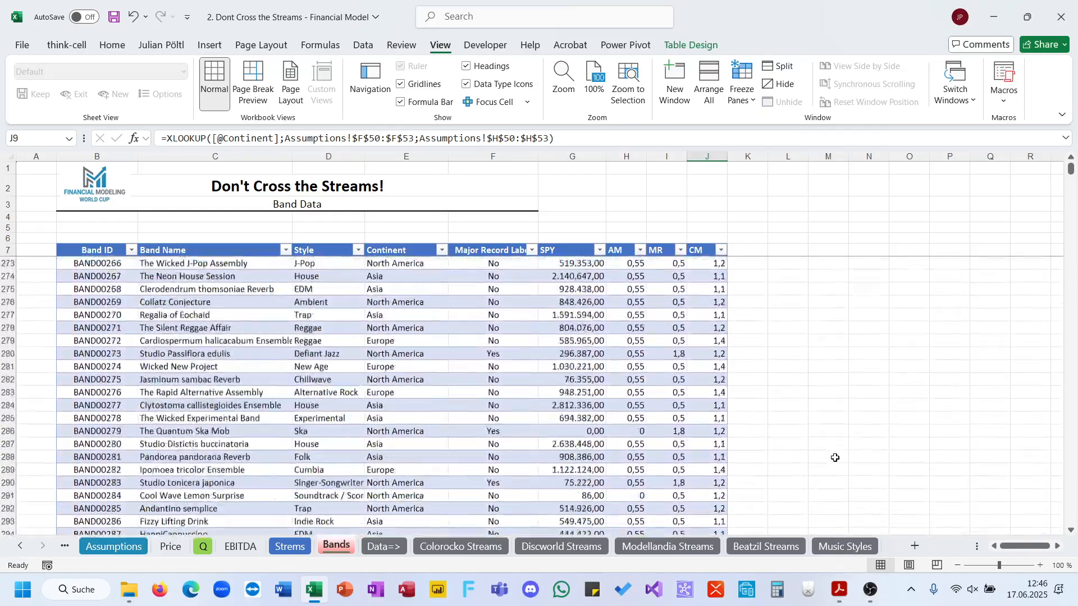
pyautogui.scroll(20, 836, 457)
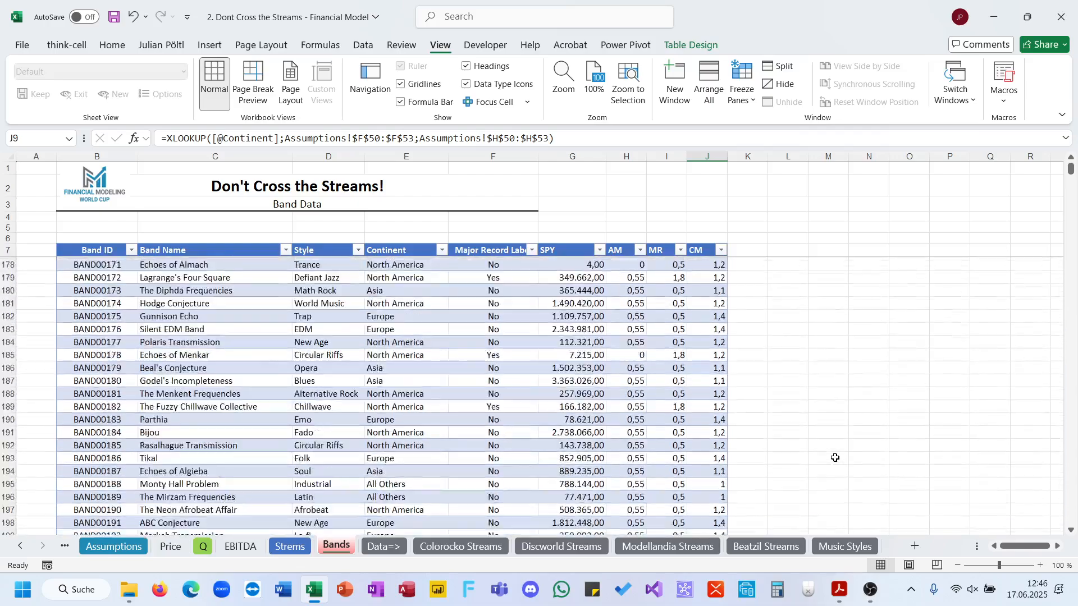
pyautogui.scroll(20, 836, 458)
pyautogui.hscroll(3, 836, 457)
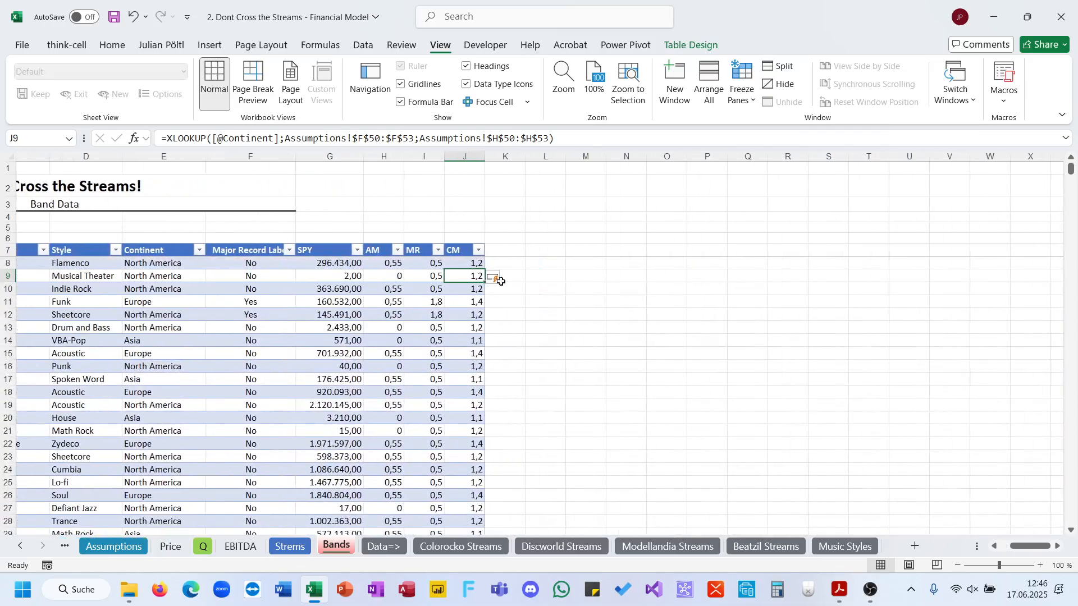
pyautogui.click(498, 254)
pyautogui.write('MS')
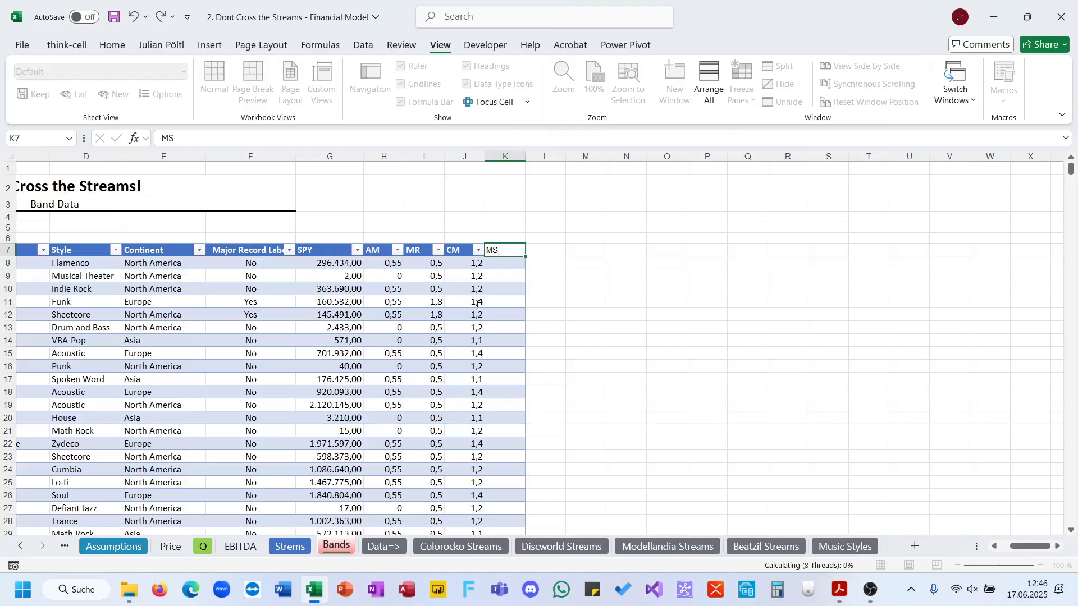
pyautogui.press('Return')
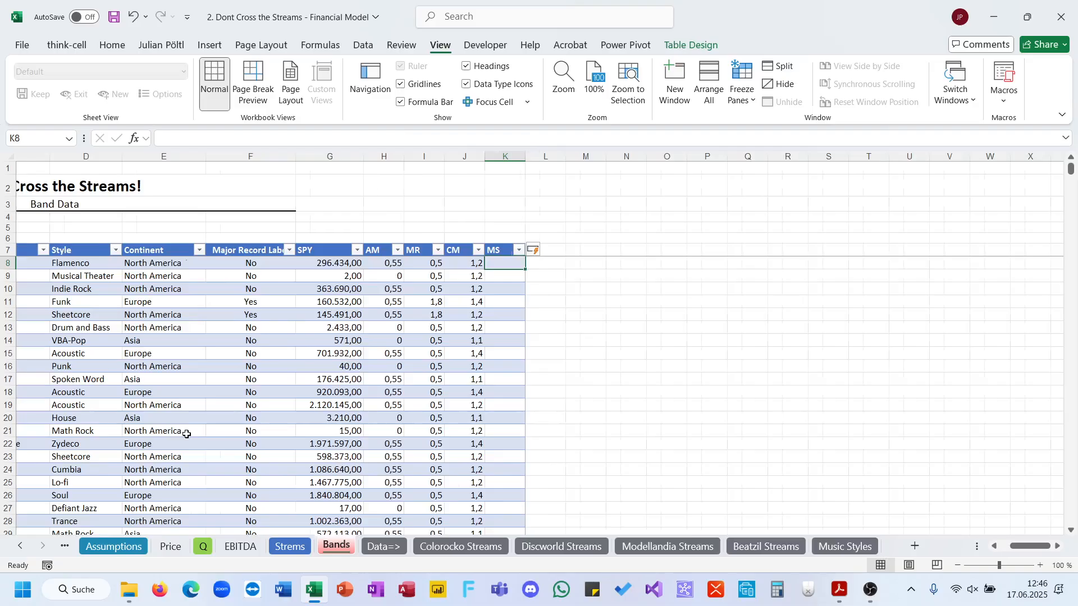
# Start an XLOOKUP formula in K8 that looks up the band's Style in tblStyles[Styles] on the Music Styles sheet.
pyautogui.hscroll(-1, 128, 323)
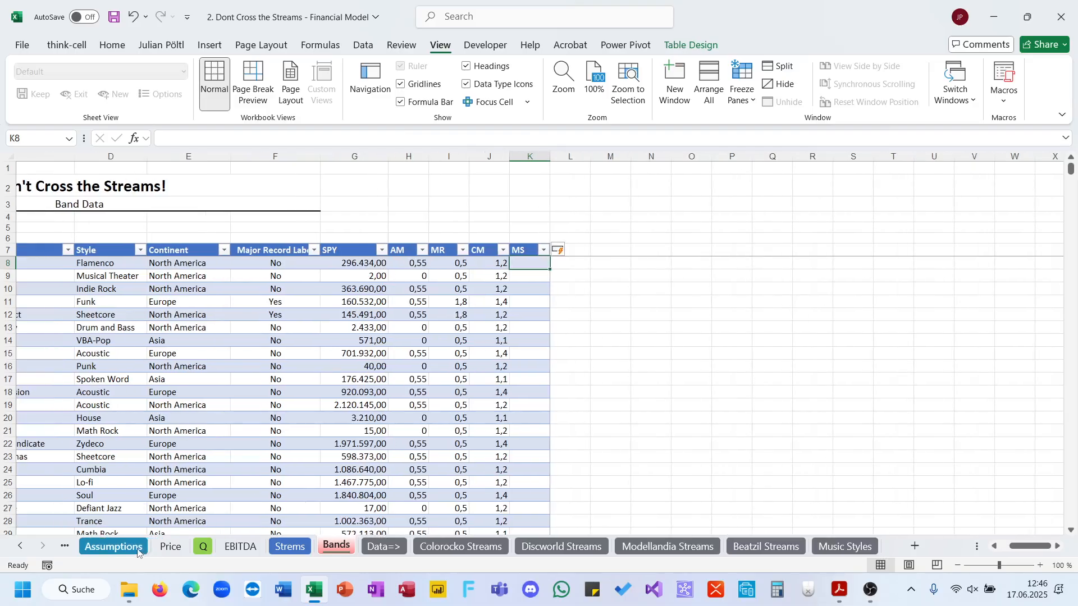
pyautogui.write('=')
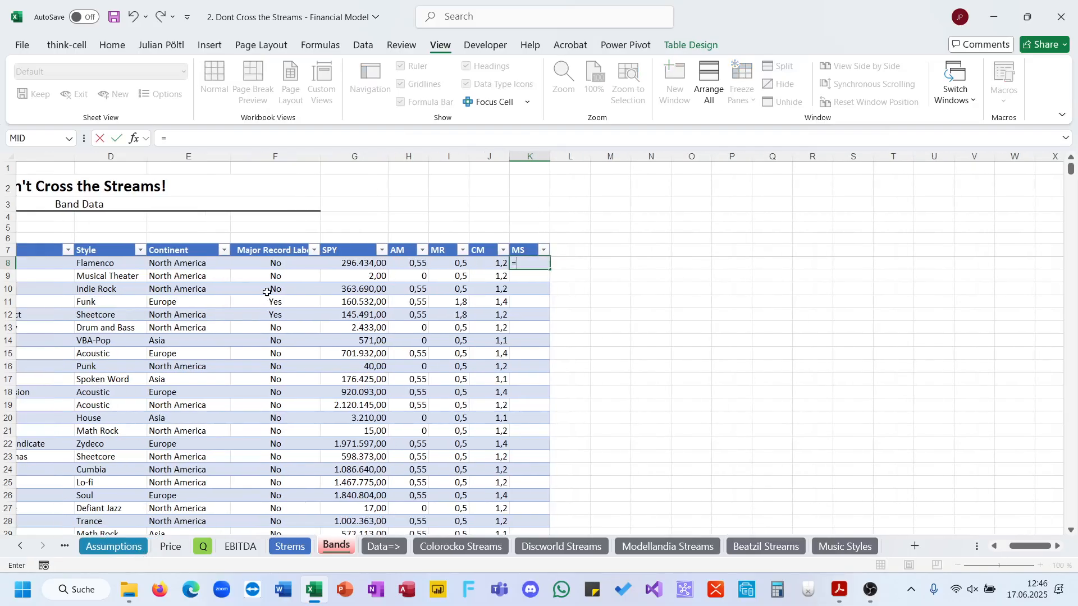
pyautogui.write('XL')
pyautogui.press('Tab')
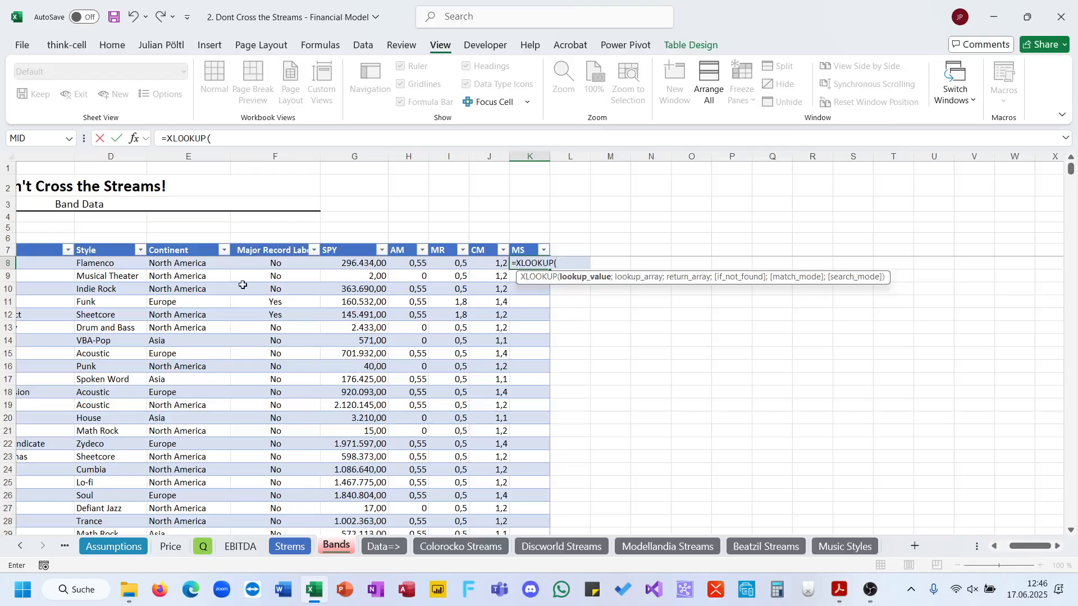
pyautogui.click(115, 267)
pyautogui.write(';')
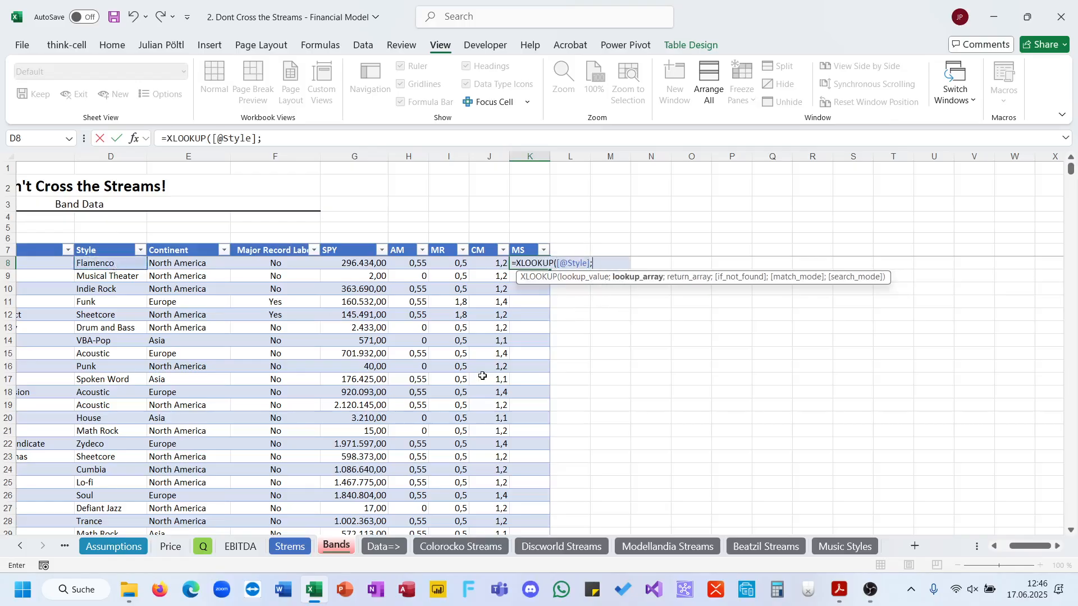
pyautogui.click(845, 546)
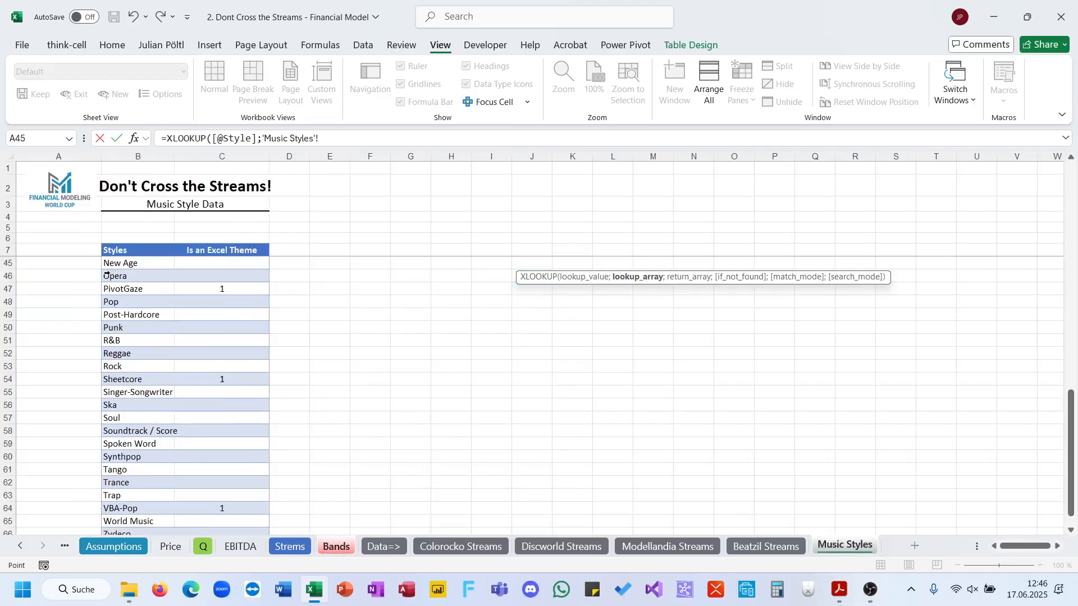
pyautogui.click(122, 264)
pyautogui.hotkey('ctrl', 'Up')
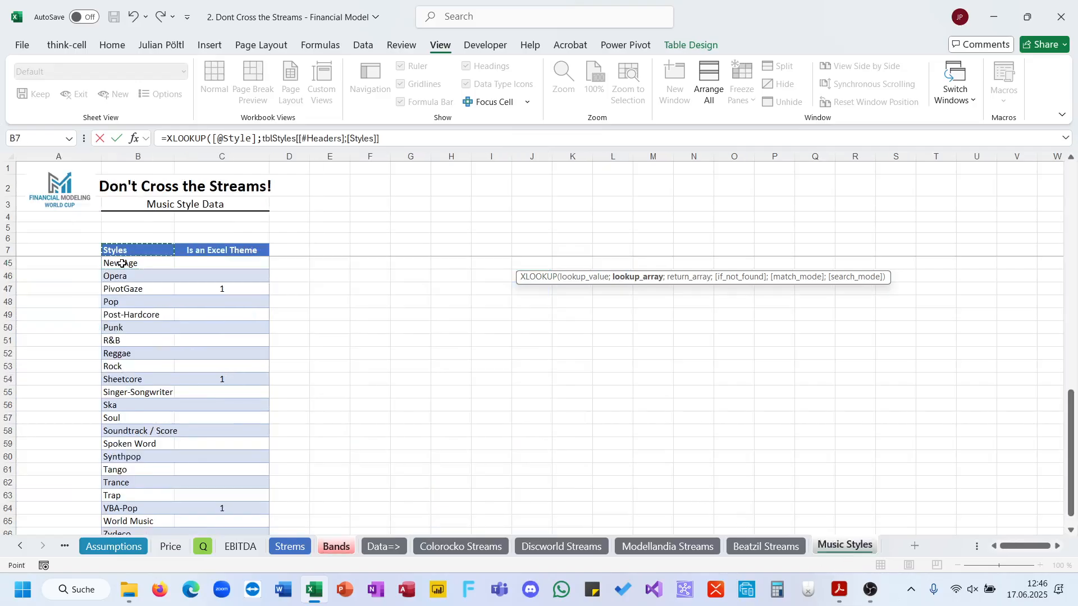
pyautogui.press('Down')
pyautogui.hotkey('ctrl', 'shift', 'Down')
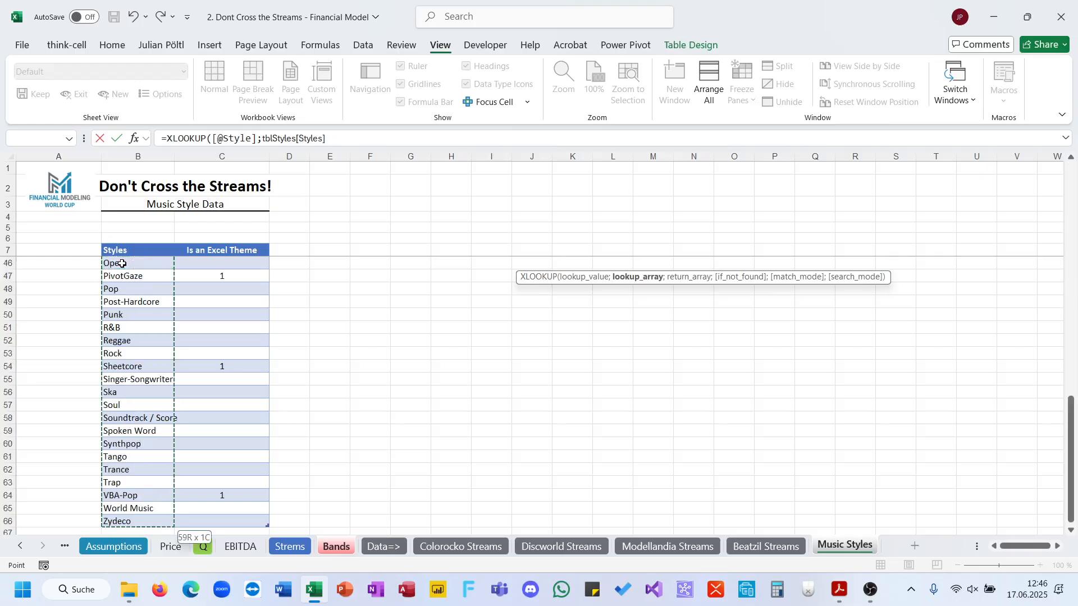
pyautogui.write(';')
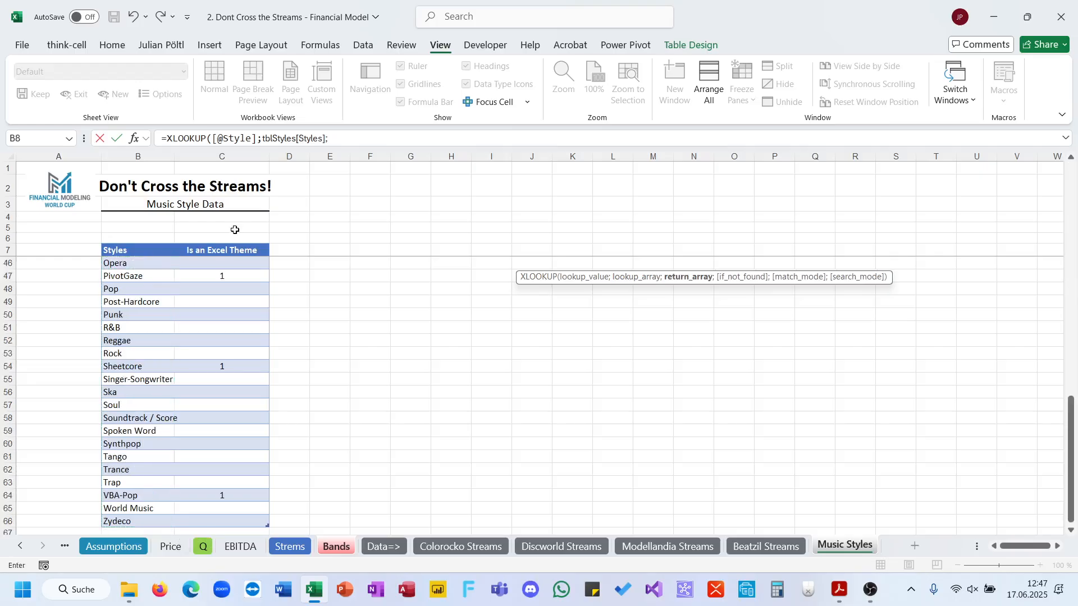
# Complete the MS lookup with tblStyles[Is an Excel Theme] as the return array.
pyautogui.write('tb')
pyautogui.press('Down')
pyautogui.press('Down')
pyautogui.press('Down')
pyautogui.press('Down')
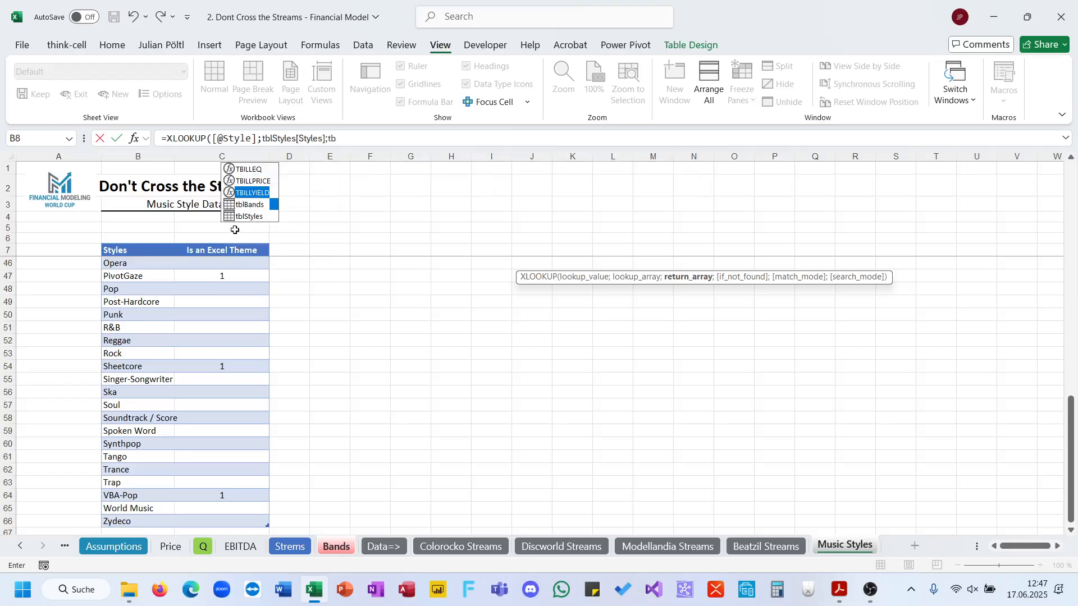
pyautogui.press('Tab')
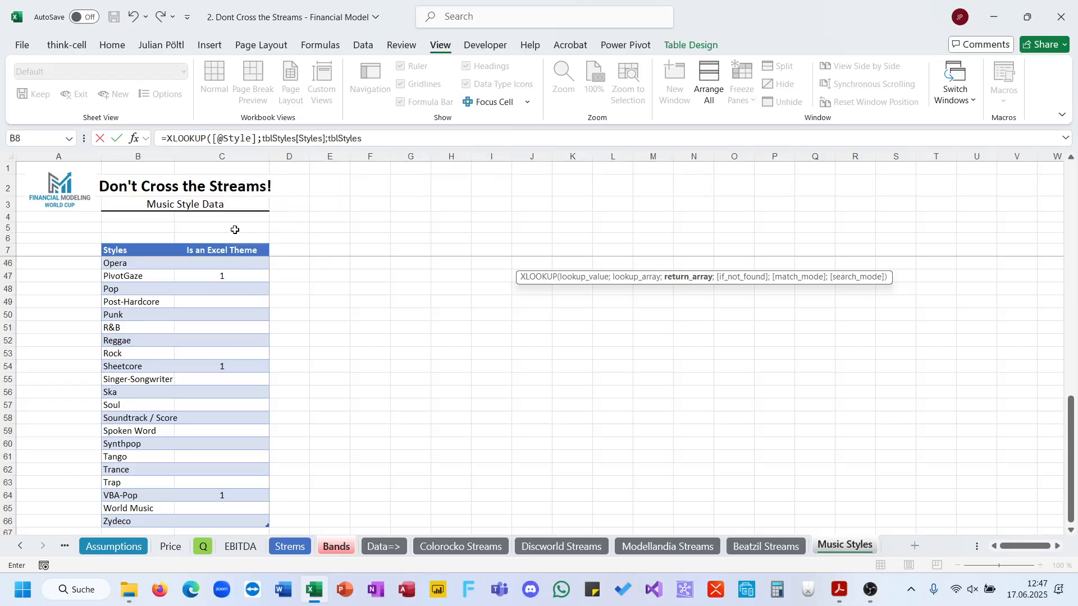
pyautogui.press('BackSpace')
pyautogui.write('[')
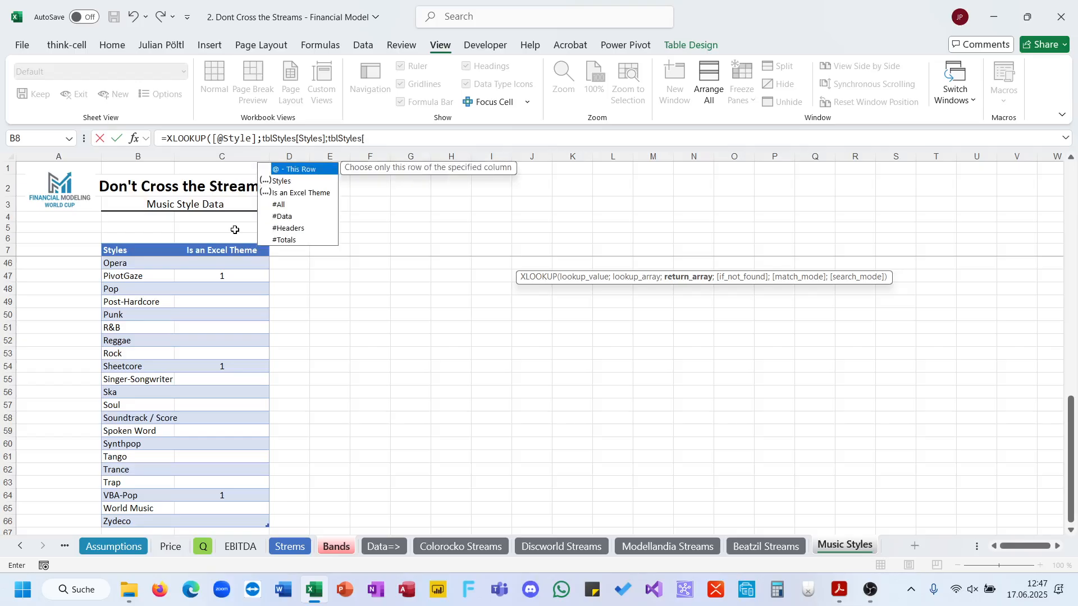
pyautogui.press('Down')
pyautogui.press('Down')
pyautogui.press('Tab')
pyautogui.write('])')
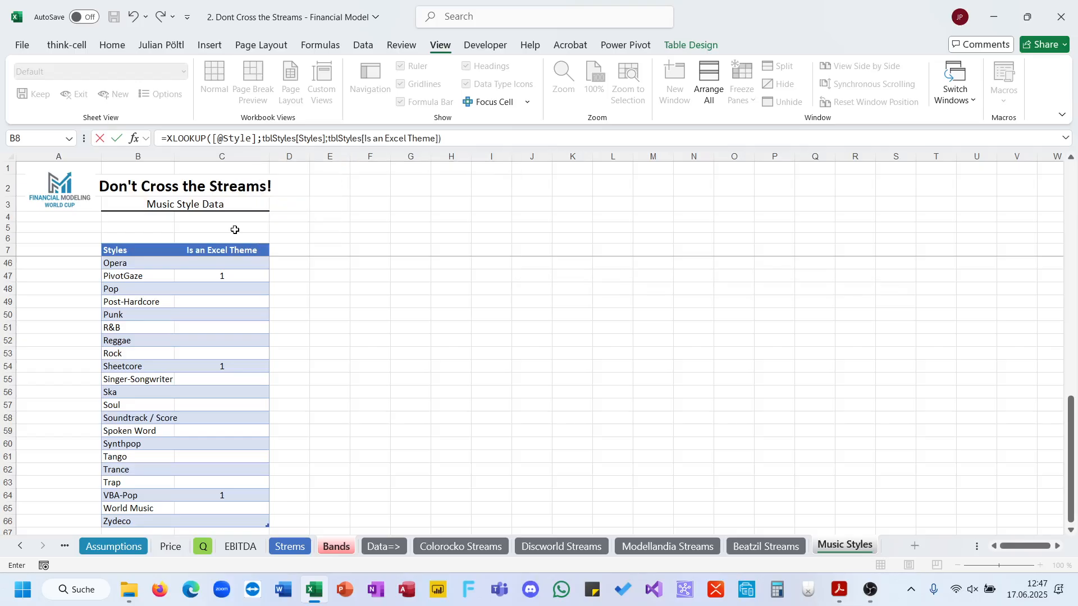
pyautogui.press('Return')
# Wrap the K8 lookup in an IF that returns Assumptions!$H$57 when true and Assumptions!$H$58 when false.
pyautogui.press('Up')
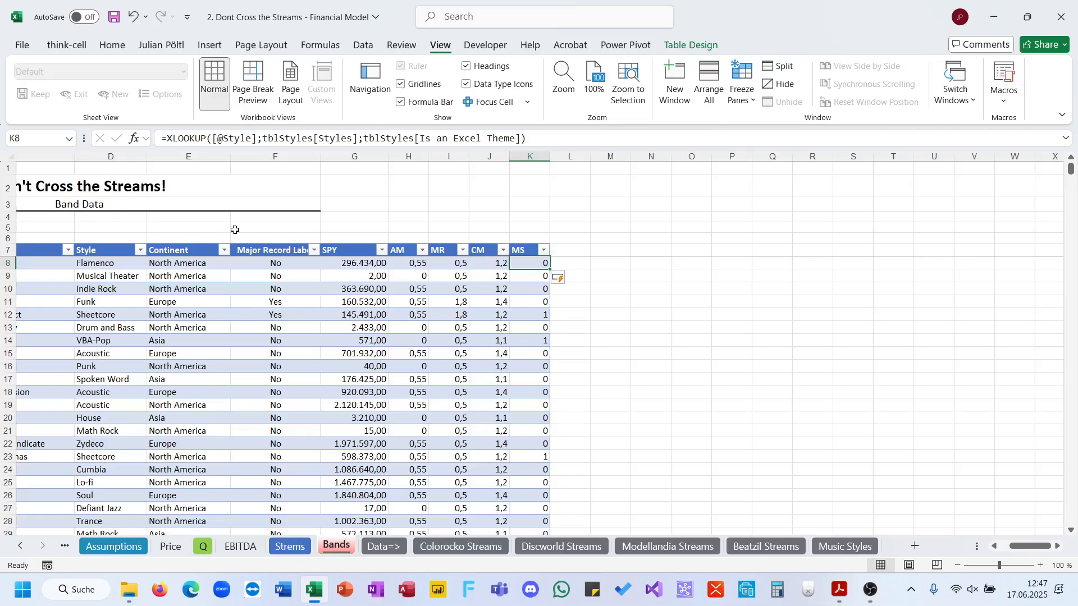
pyautogui.click(167, 141)
pyautogui.write('if(')
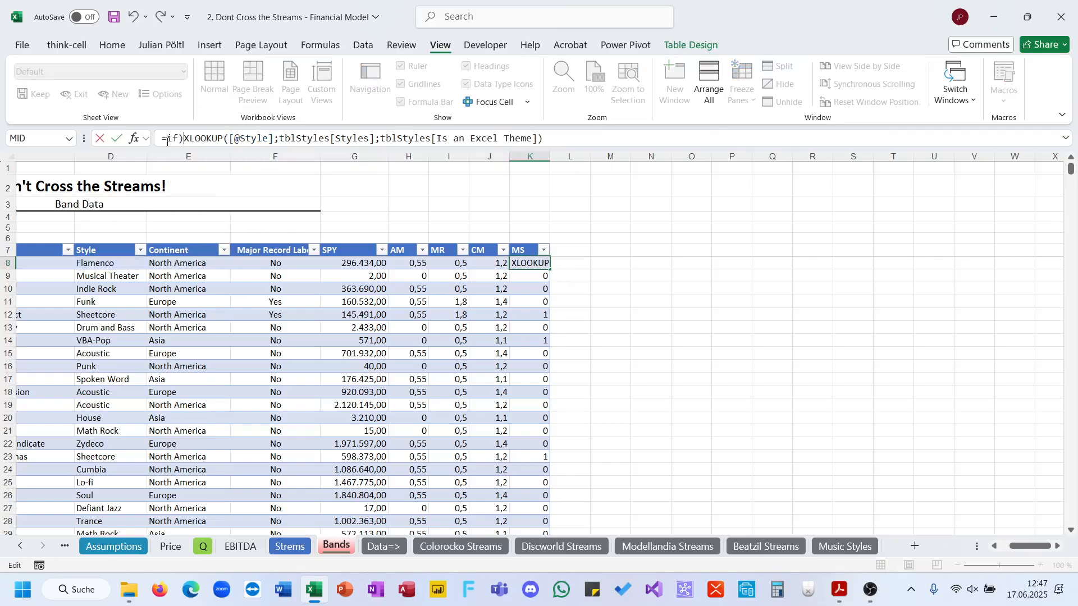
pyautogui.click(563, 142)
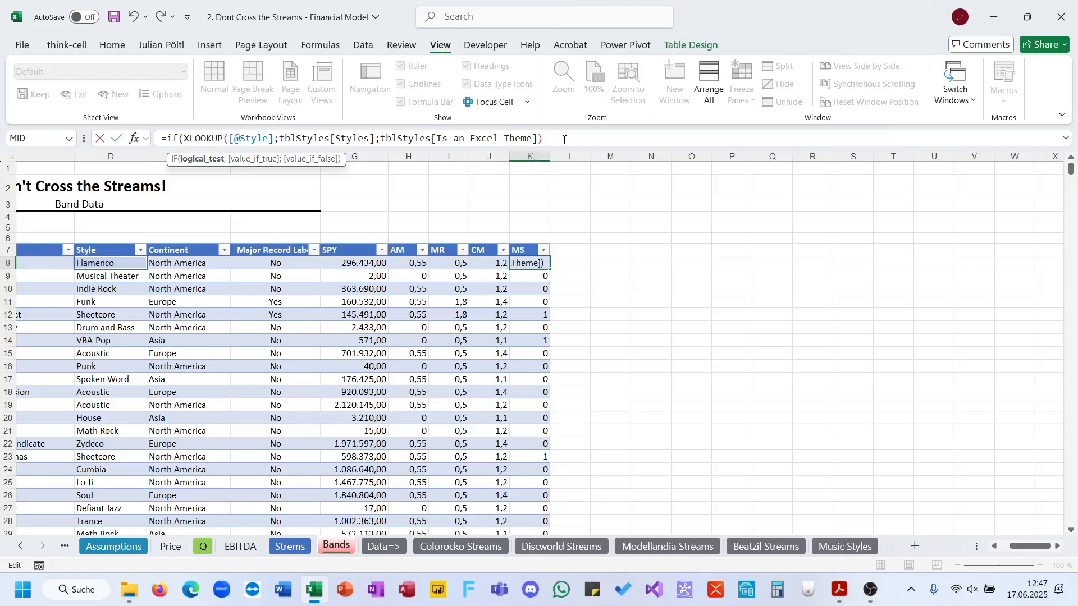
pyautogui.write(';')
pyautogui.click(115, 547)
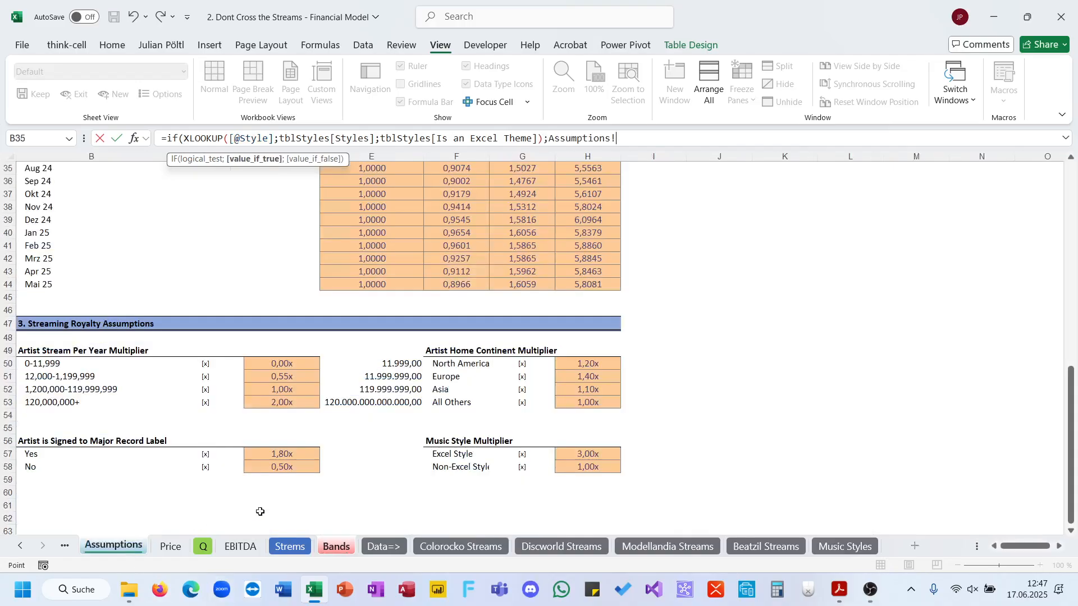
pyautogui.click(574, 460)
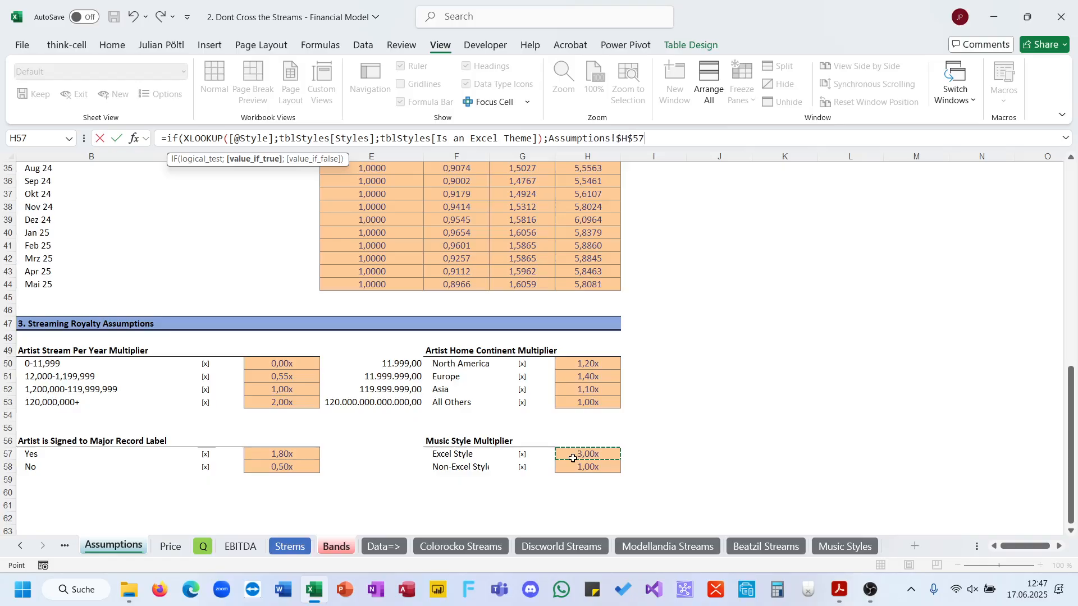
pyautogui.write(';')
pyautogui.click(575, 467)
pyautogui.press('F4')
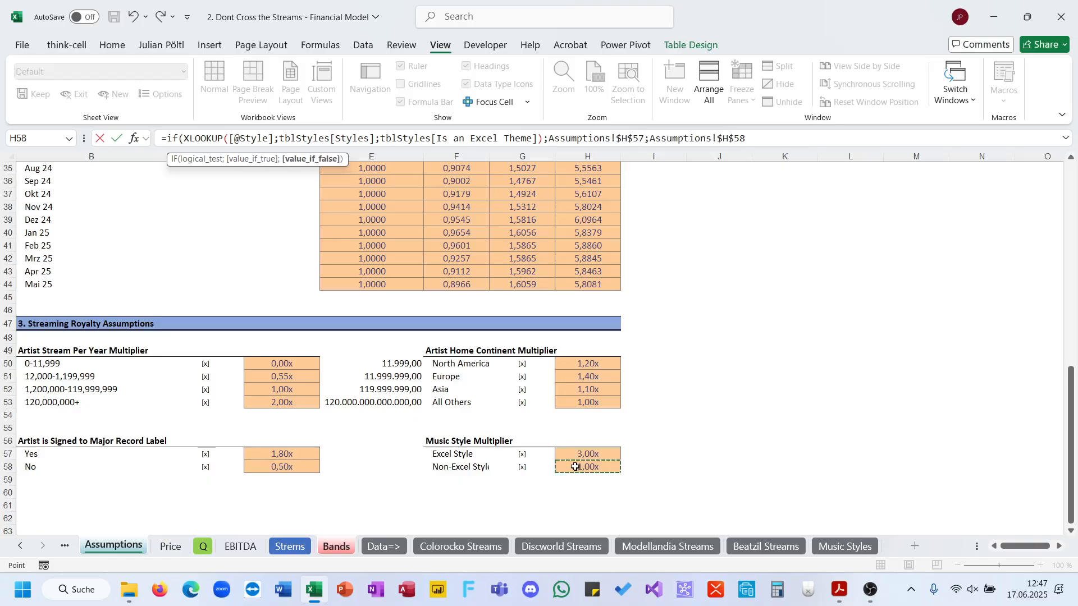
pyautogui.write(')')
pyautogui.press('Return')
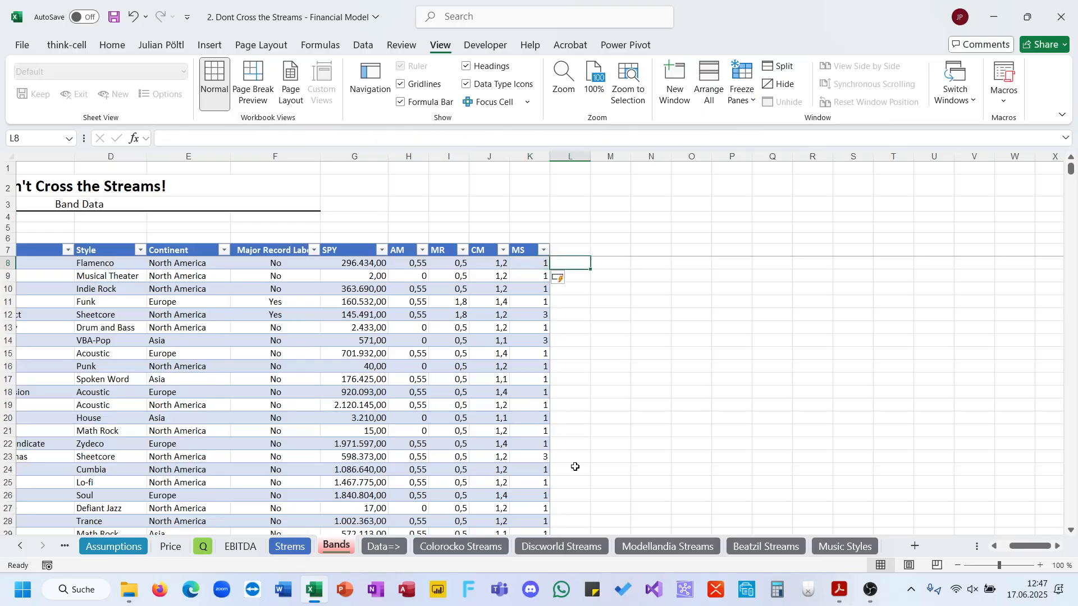
# Add a column headed TM in L7 of the band table, directly after MS.
pyautogui.press('Up')
pyautogui.write('TM')
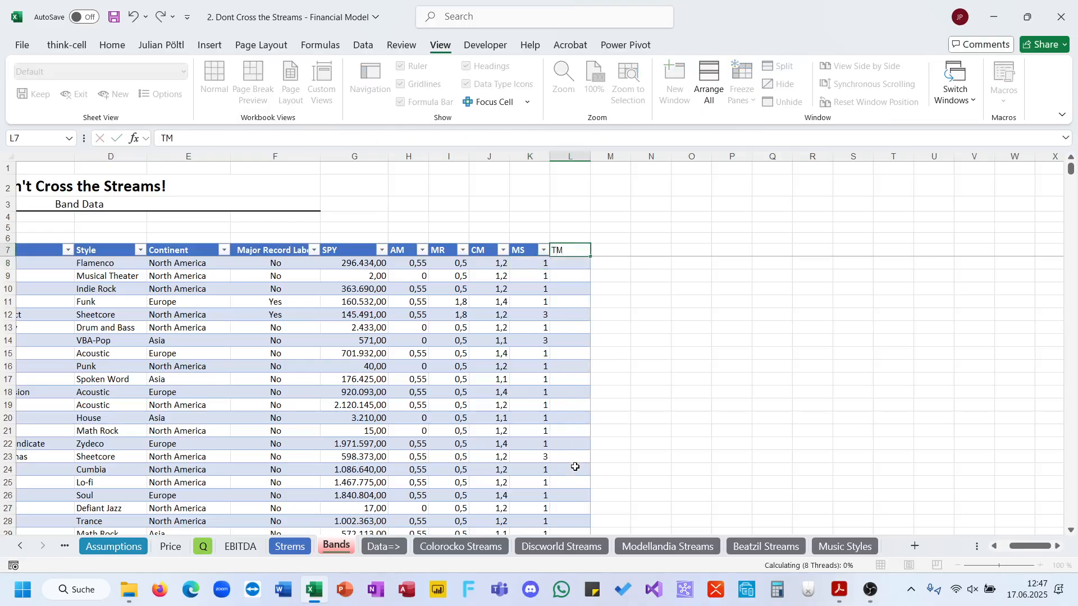
pyautogui.press('Return')
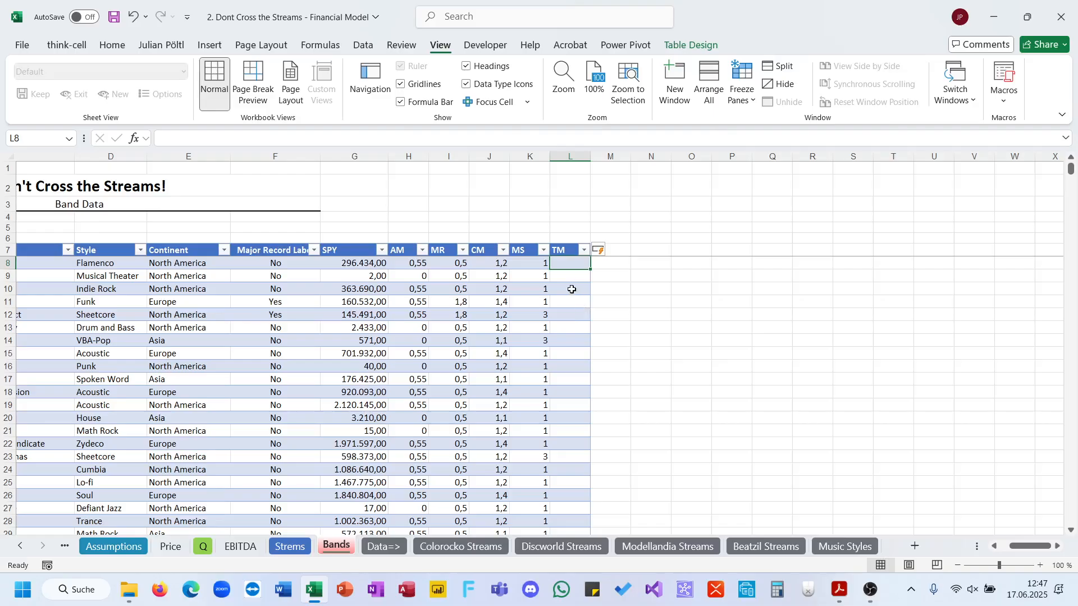
# Fill the TM column with the PRODUCT of tblBands[@[AM]:[MS]], entered in L8.
pyautogui.write('=pro')
pyautogui.press('Down')
pyautogui.press('Tab')
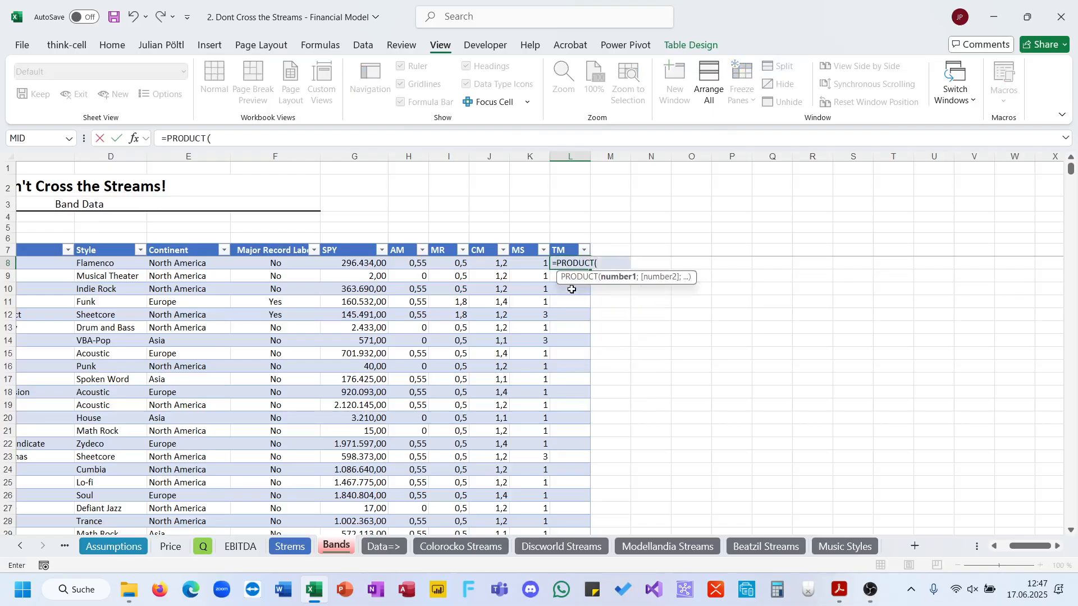
pyautogui.press('Left')
pyautogui.press('Left')
pyautogui.press('Left')
pyautogui.press('Left')
pyautogui.hotkey('shift', 'Right')
pyautogui.hotkey('shift', 'Right')
pyautogui.hotkey('shift', 'Right')
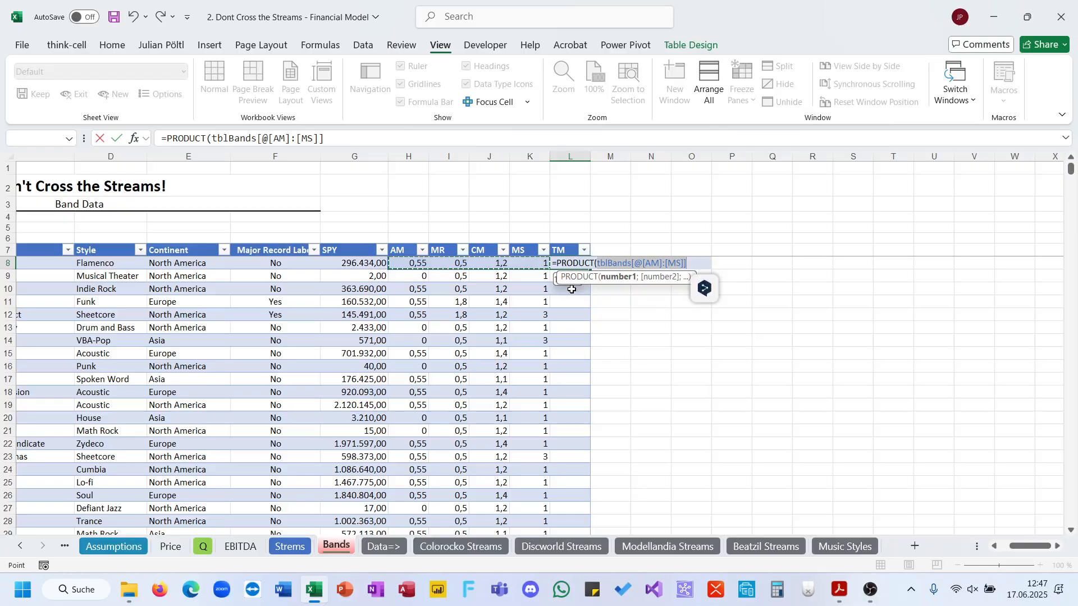
pyautogui.press('Return')
# Format the whole TM column as numbers with thousands separators and two decimals.
pyautogui.press('Up')
pyautogui.hotkey('ctrl', 'shift', 'Down')
pyautogui.hotkey('ctrl', 'shift', '1')
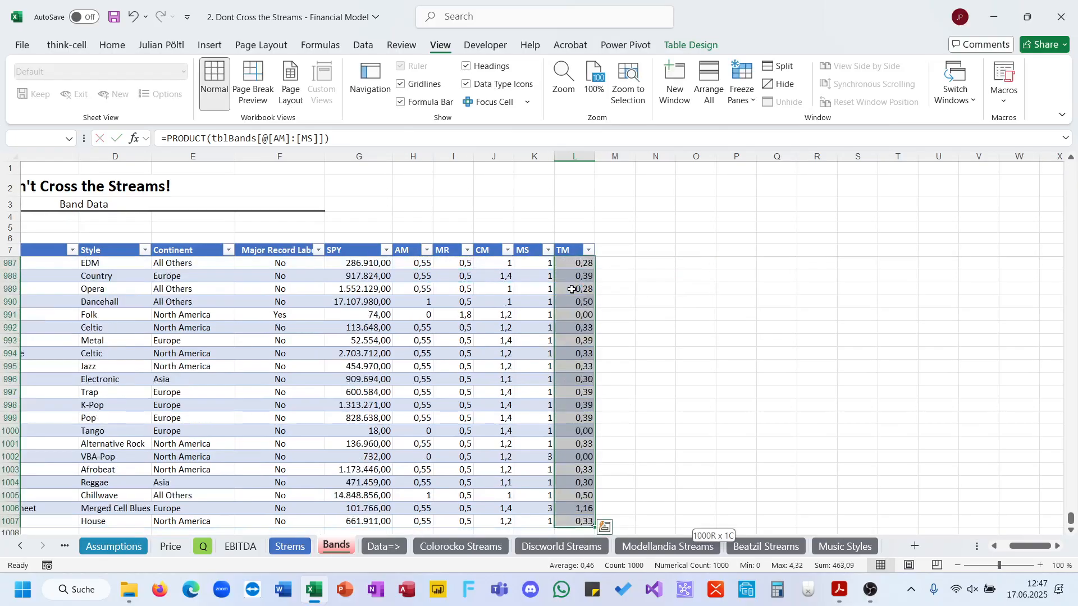
pyautogui.scroll(2, 649, 366)
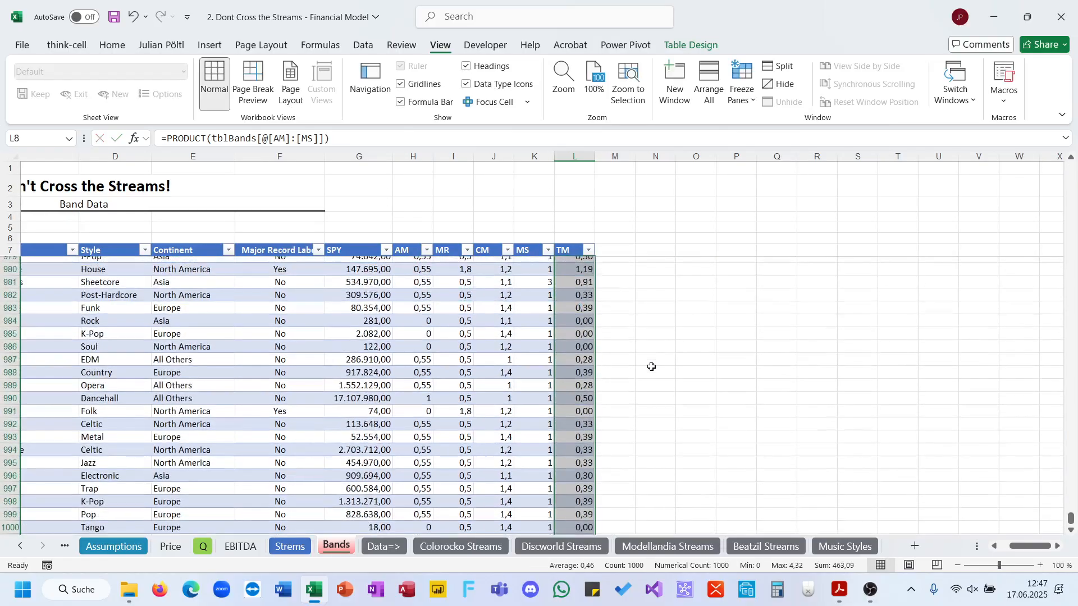
# Compare the maximum TM value with question 13's options in the FlexiQuiz PDF and record answer e) on the Q sheet.
pyautogui.click(841, 589)
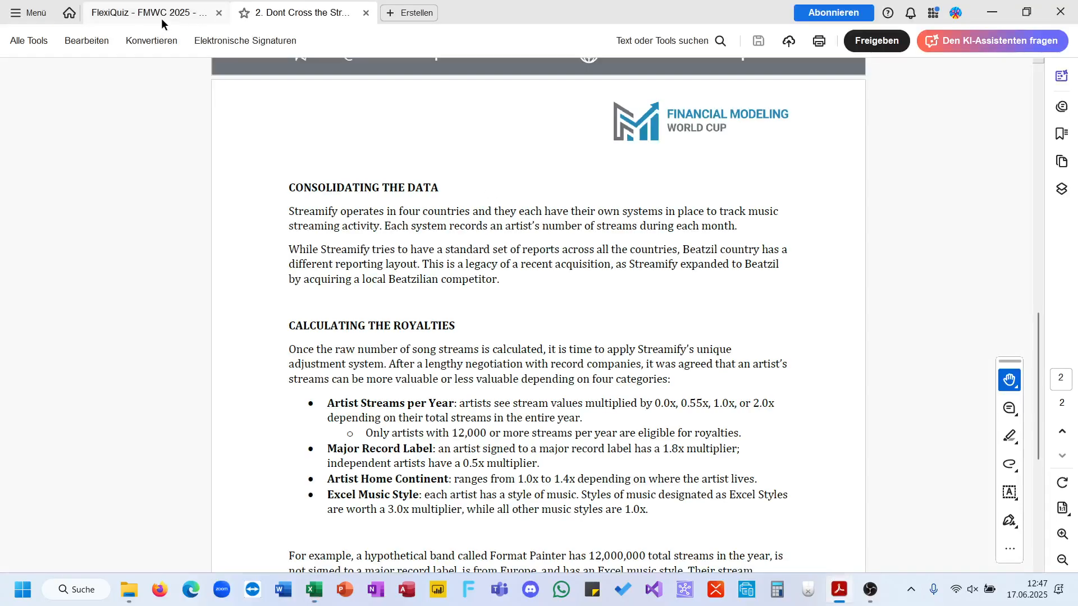
pyautogui.click(161, 19)
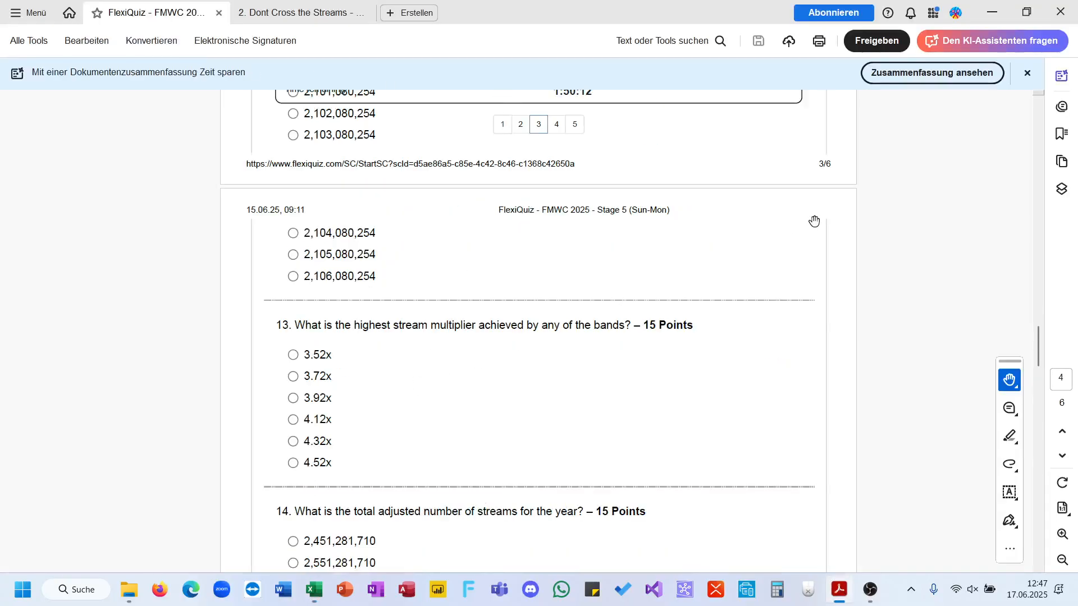
pyautogui.click(992, 12)
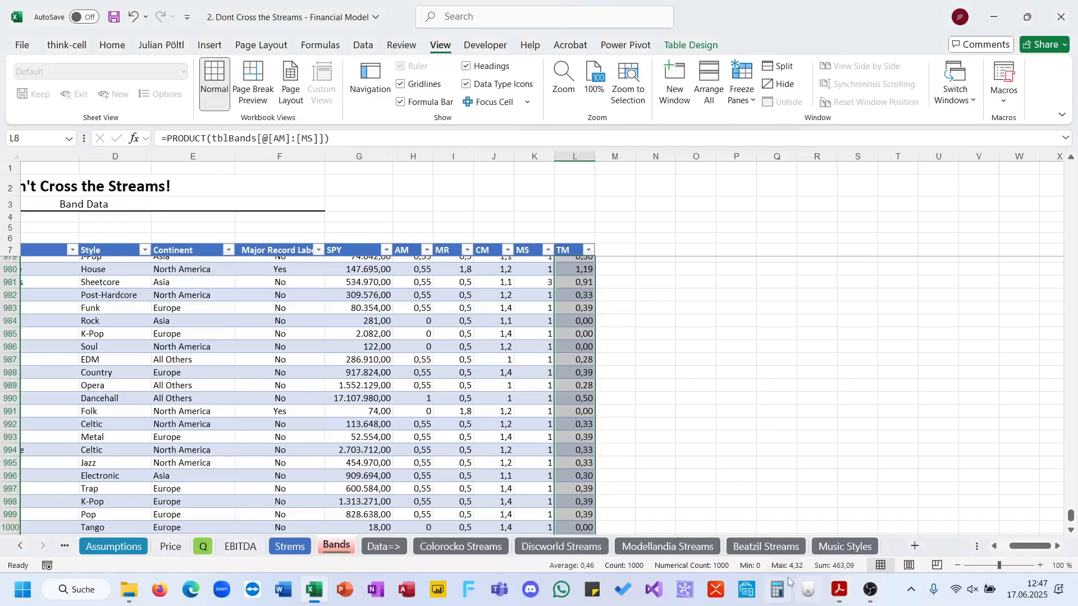
pyautogui.click(840, 589)
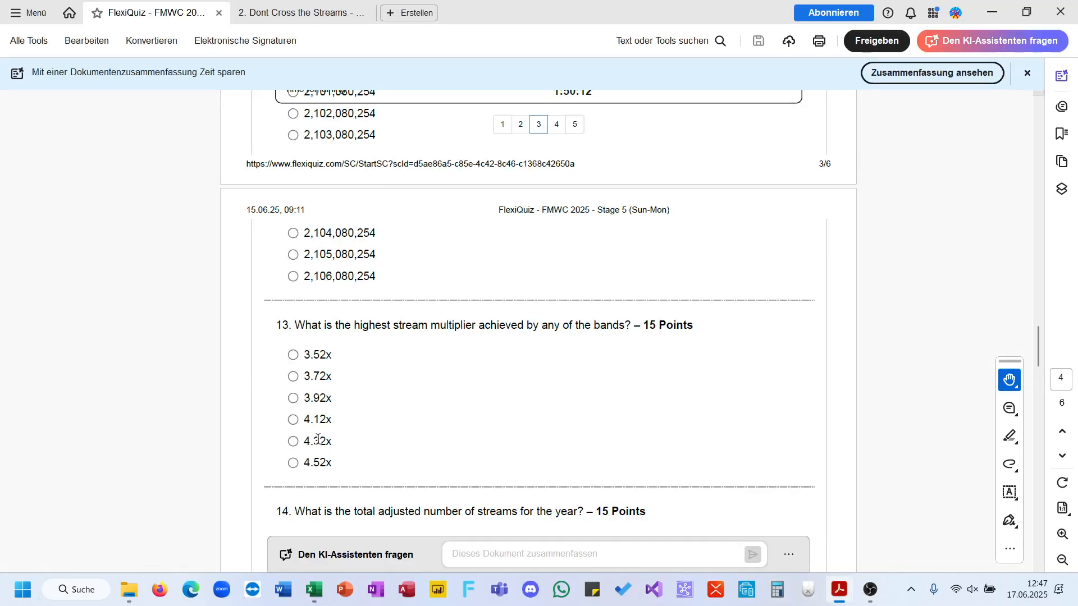
pyautogui.click(314, 589)
pyautogui.click(201, 549)
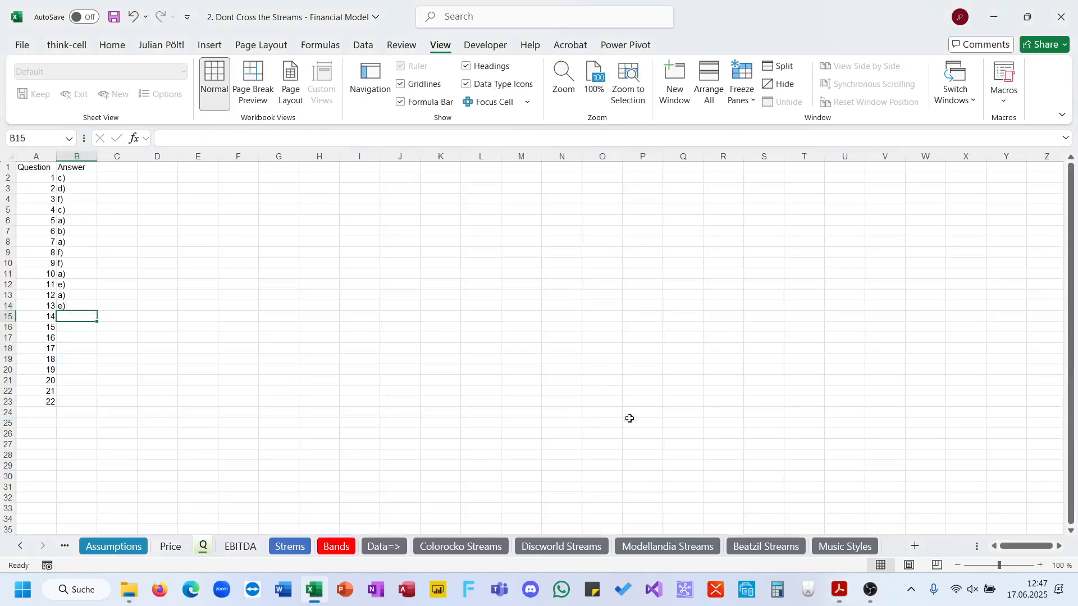
# Read question 14 about the total adjusted number of streams in the FlexiQuiz PDF and return to the workbook.
pyautogui.click(846, 597)
pyautogui.scroll(-5, 617, 354)
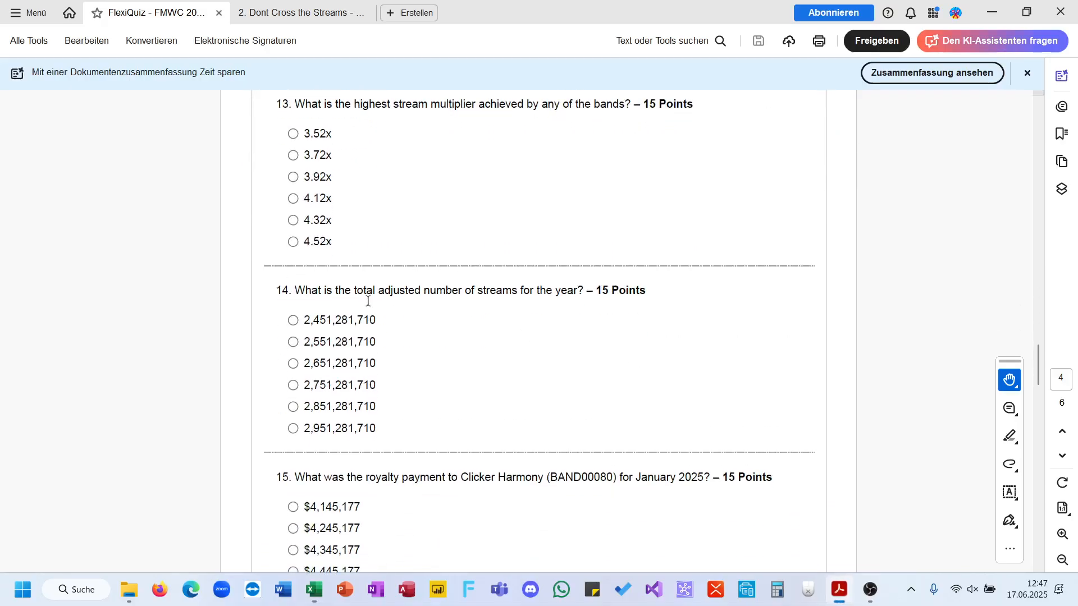
pyautogui.click(993, 12)
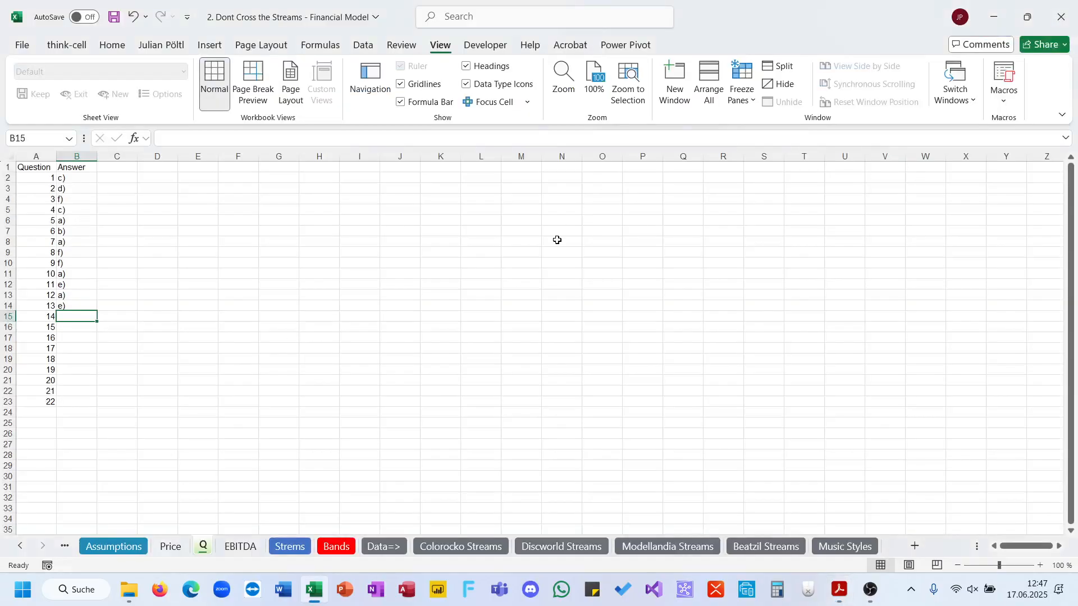
# Remove the E2#="No" filter argument from the PIVOTBY formula in H2 on the Strems sheet.
pyautogui.click(241, 548)
pyautogui.click(274, 551)
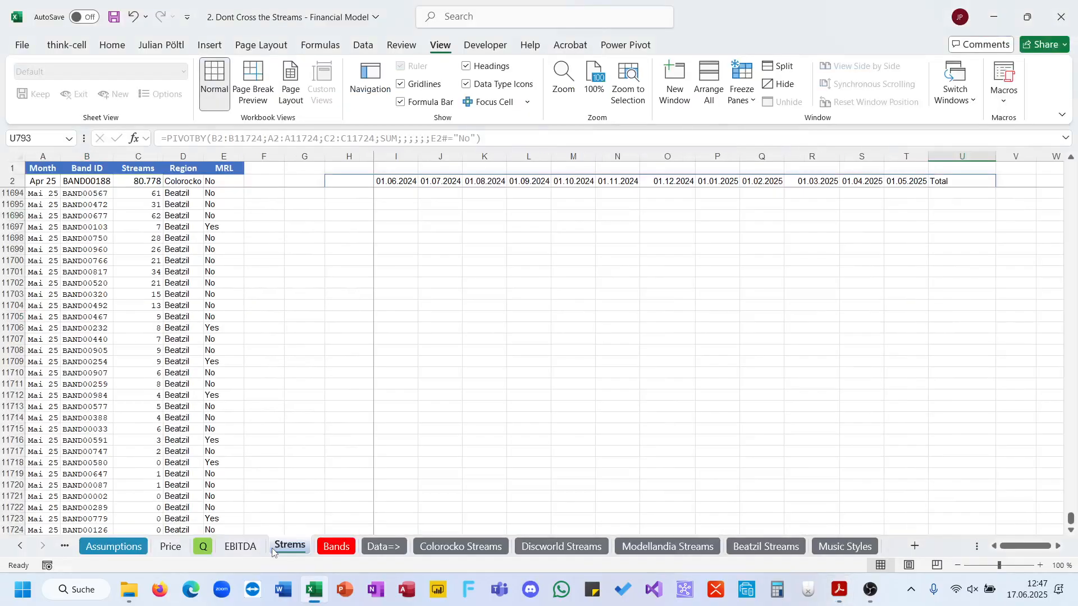
pyautogui.scroll(20, 407, 359)
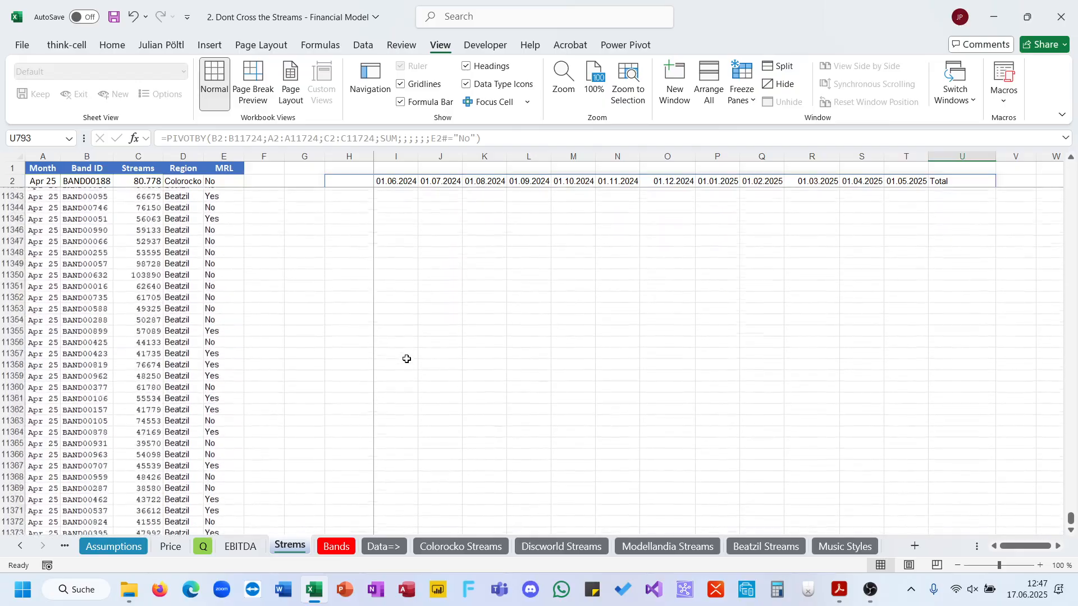
pyautogui.moveTo(1071, 511); pyautogui.dragTo(1024, 87)
pyautogui.click(347, 186)
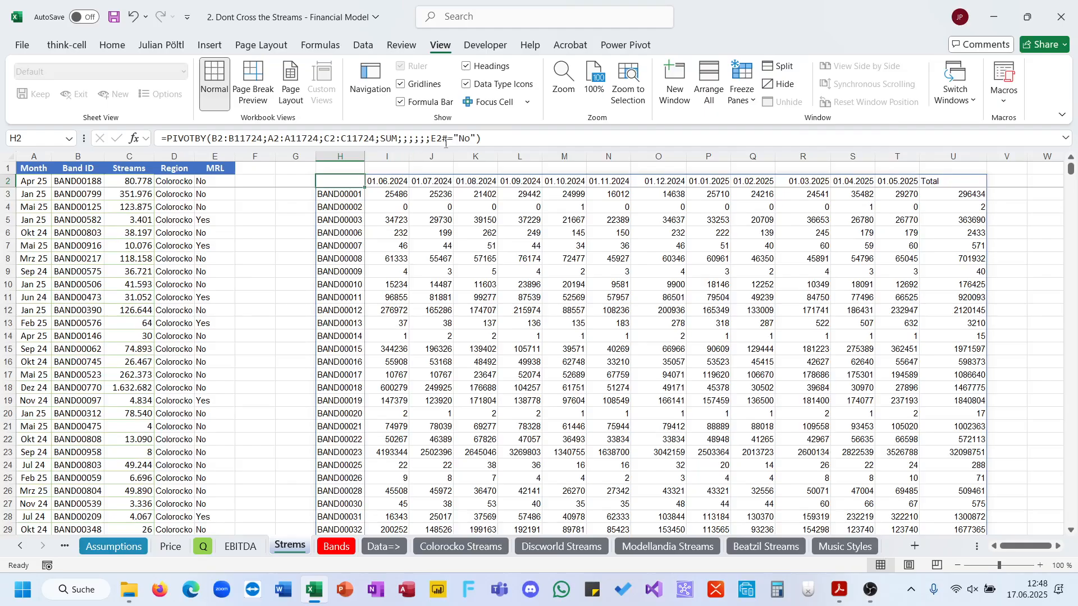
pyautogui.moveTo(476, 138); pyautogui.dragTo(400, 138)
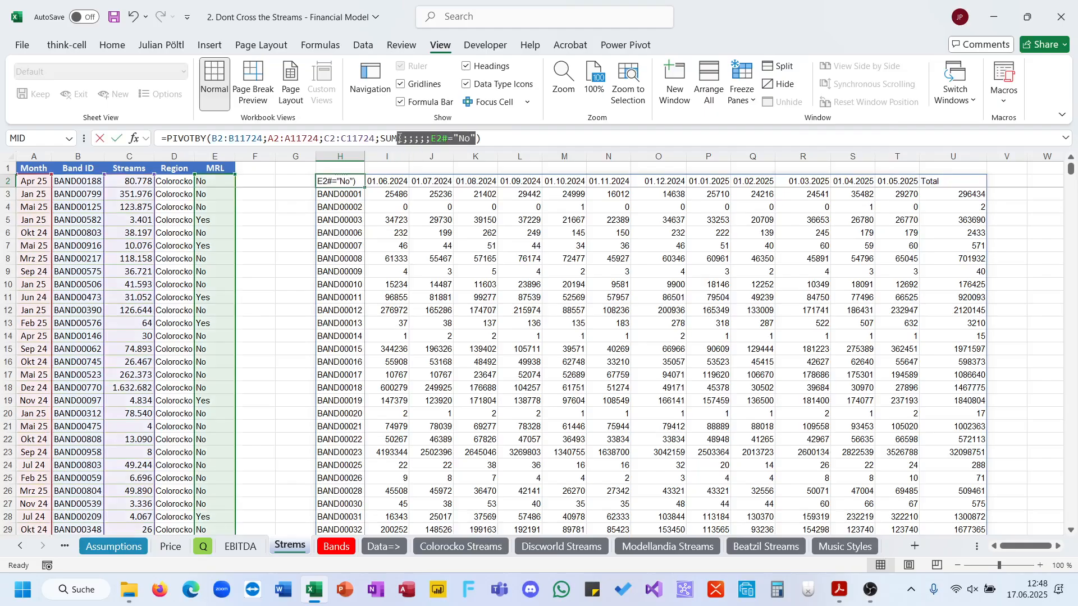
pyautogui.press('BackSpace')
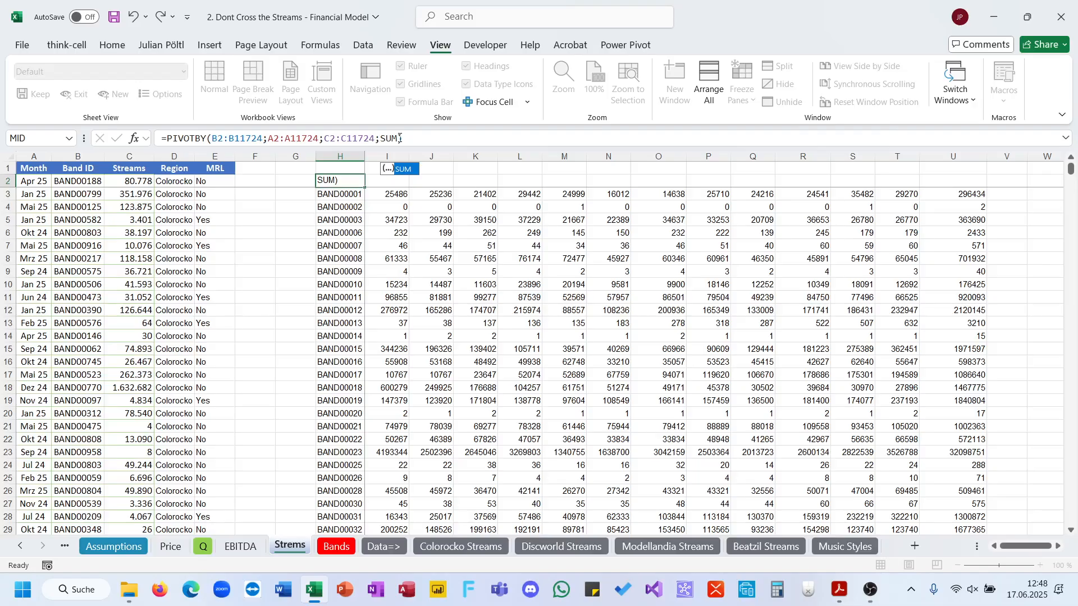
pyautogui.press('Return')
pyautogui.click(349, 185)
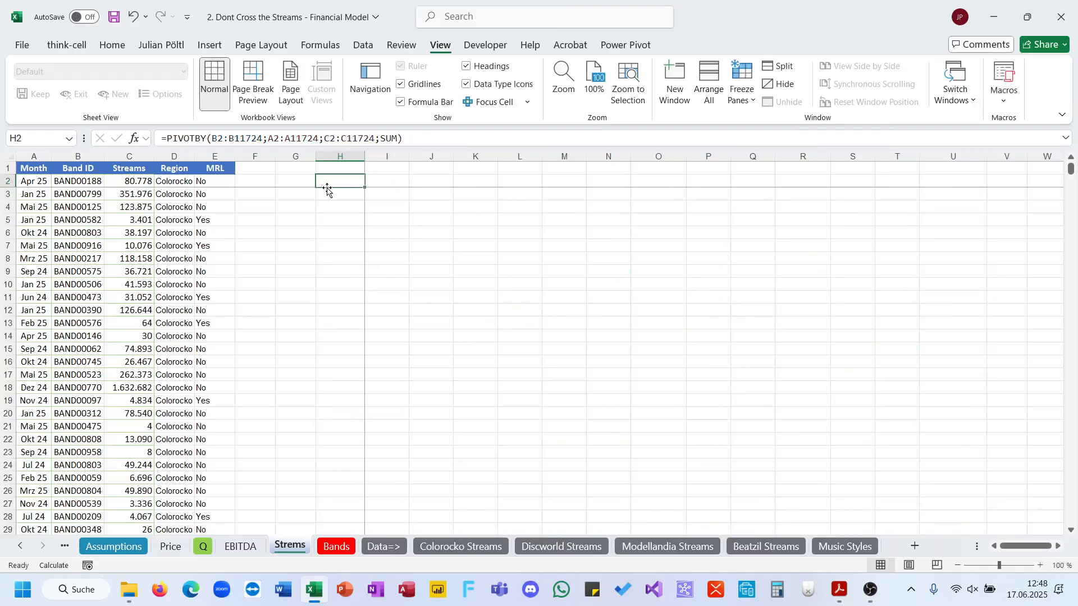
pyautogui.click(416, 140)
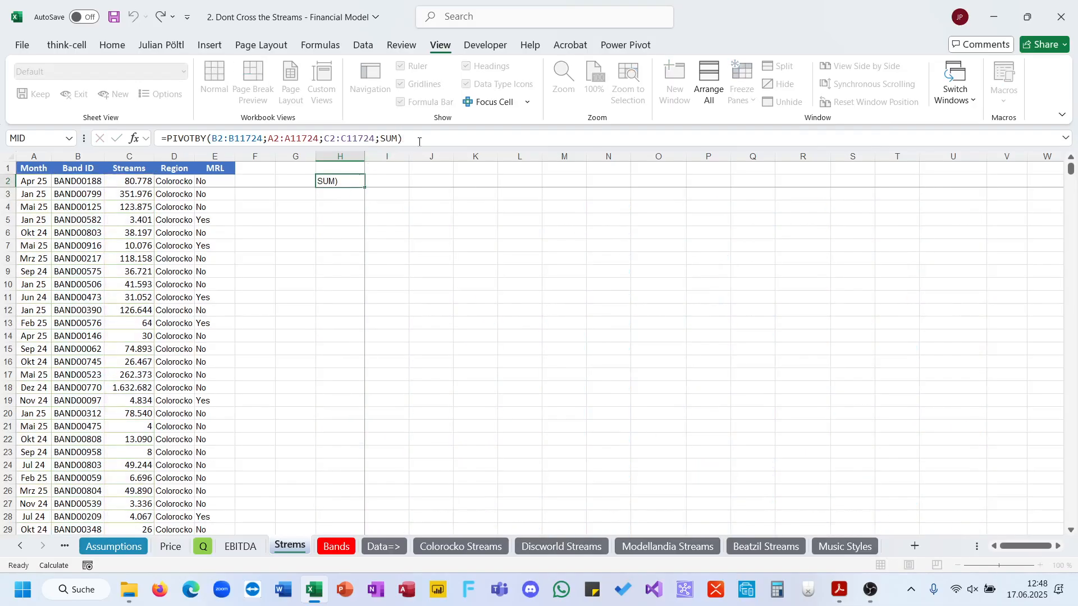
pyautogui.press('Return')
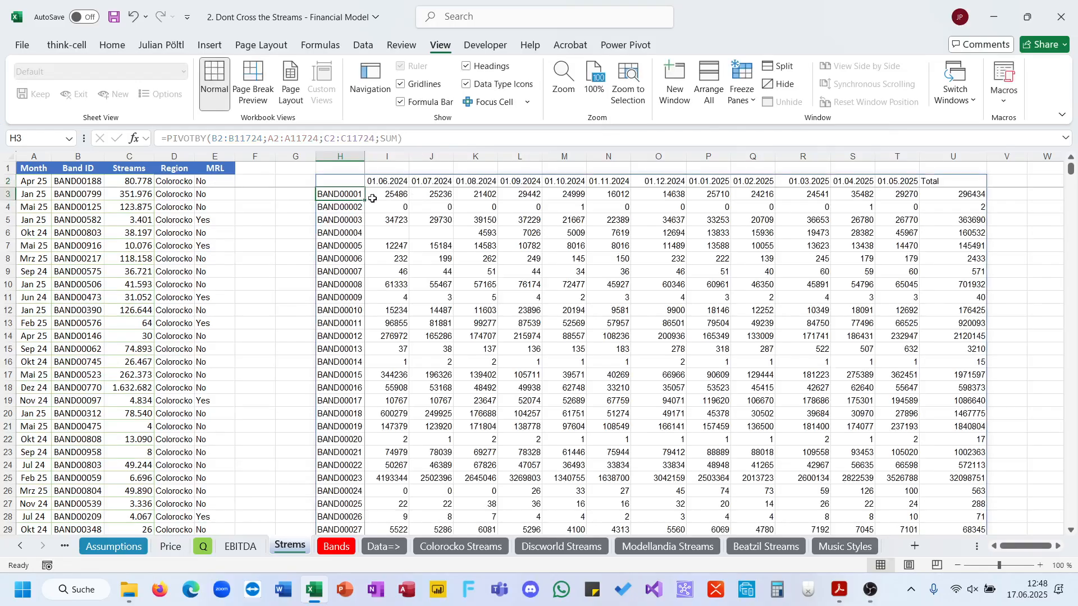
# Copy the entire PIVOTBY result, including headers and totals, and paste it as values starting at H1004.
pyautogui.moveTo(351, 196); pyautogui.dragTo(357, 508)
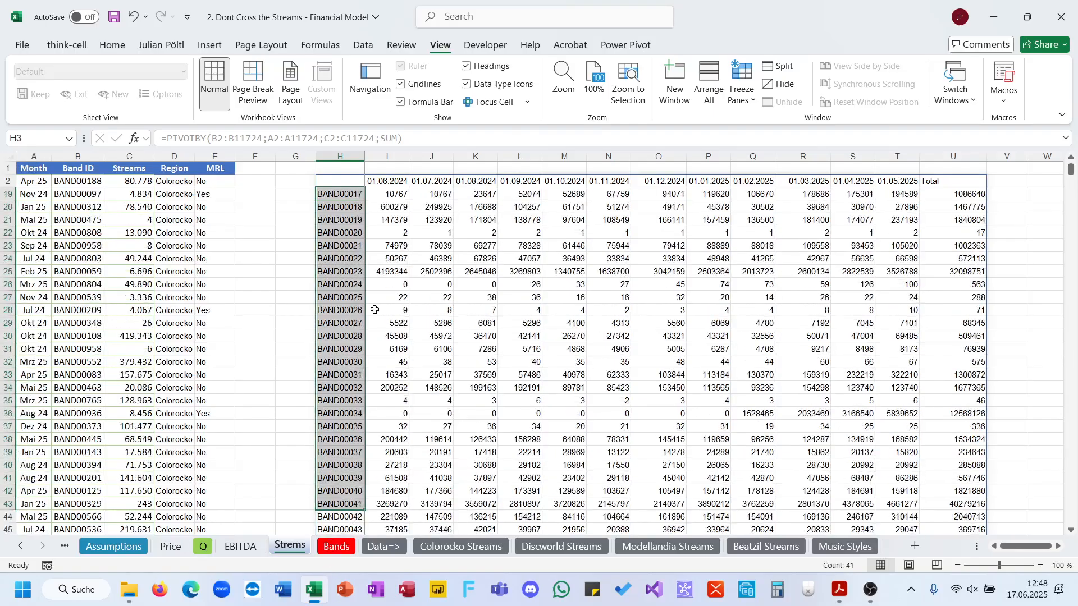
pyautogui.scroll(6, 375, 309)
pyautogui.moveTo(347, 180); pyautogui.dragTo(955, 180)
pyautogui.hotkey('ctrl', 'shift', 'Down')
pyautogui.hotkey('ctrl', 'c')
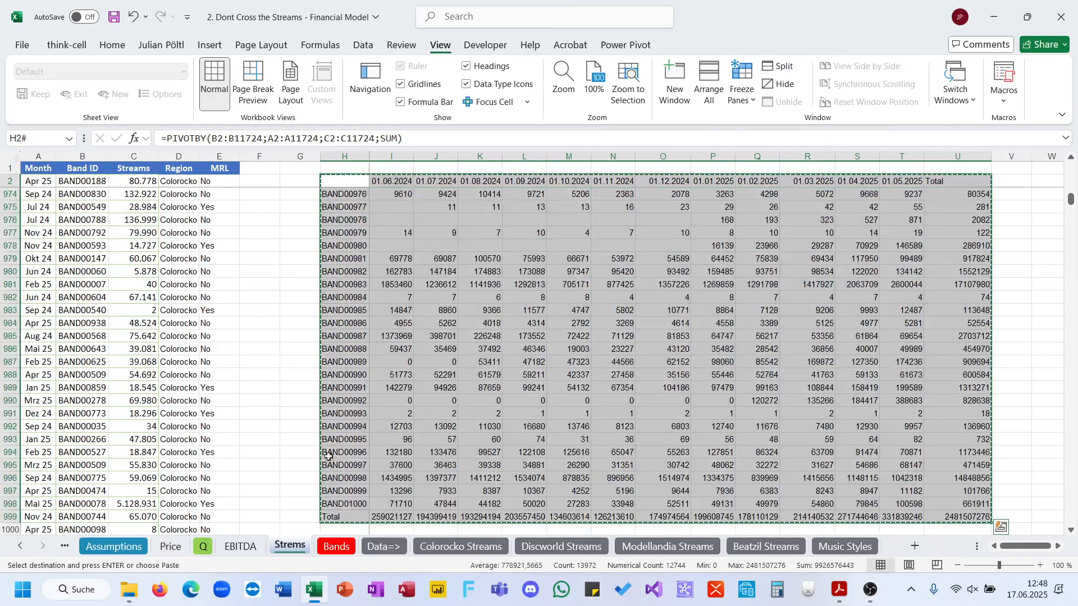
pyautogui.scroll(-5, 388, 489)
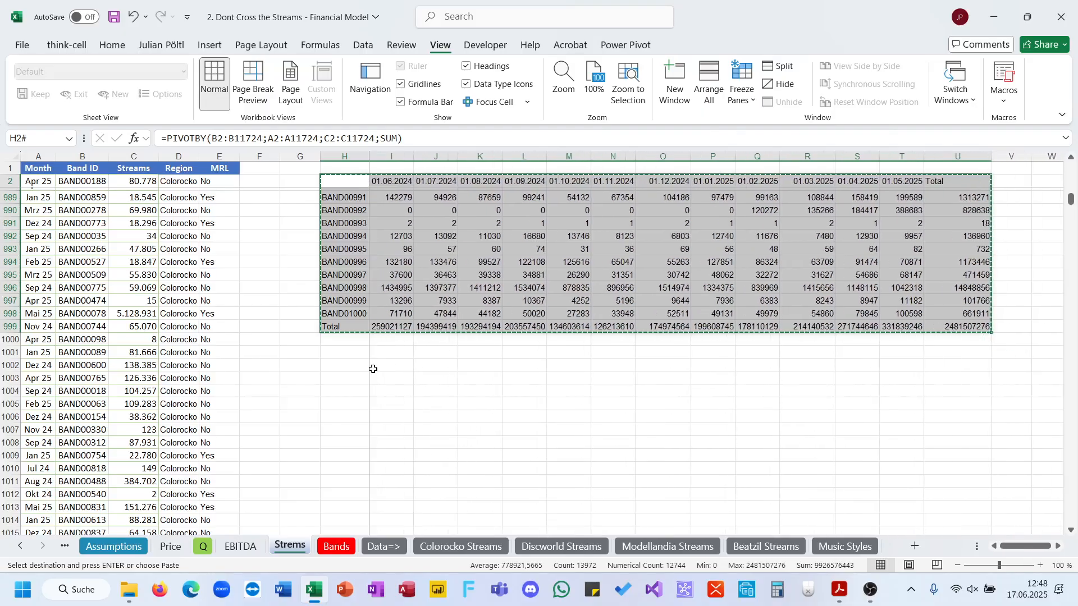
pyautogui.click(359, 388)
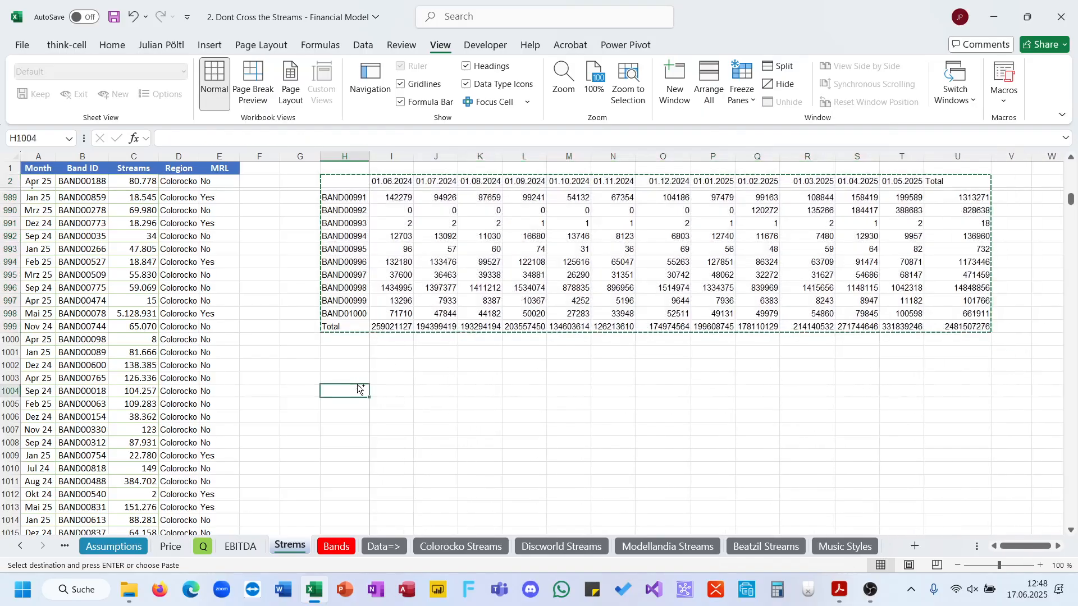
pyautogui.hotkey('ctrl', 'v')
# Format the month headers of the pasted stream table, from I1004 across row 1004, as dates.
pyautogui.click(379, 388)
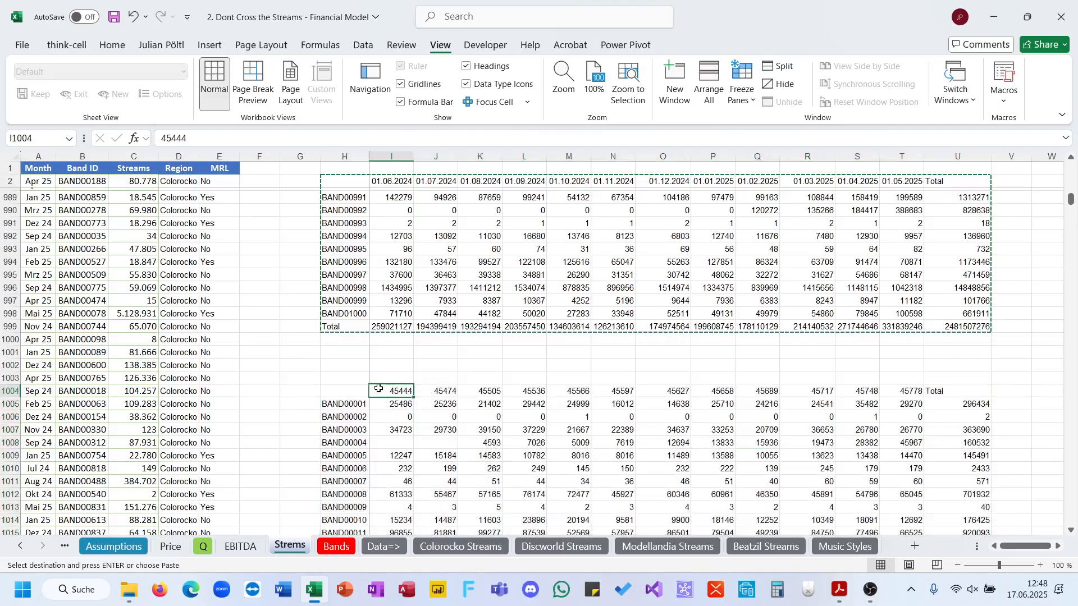
pyautogui.hotkey('ctrl', 'shift', 'Right')
pyautogui.hotkey('alt', 'h')
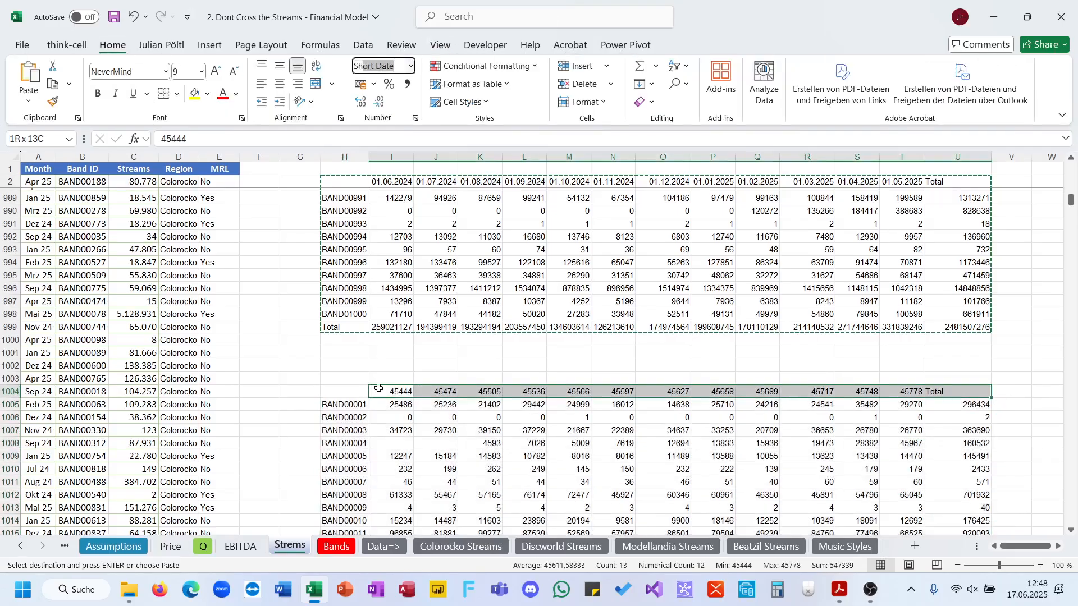
pyautogui.hotkey('ctrl', 'shift', '3')
# Format all stream figures of the pasted table, from I1005 to the Total row and column, with thousands separators and two decimals.
pyautogui.click(392, 405)
pyautogui.hotkey('ctrl', 'shift', 'Right')
pyautogui.hotkey('ctrl', 'shift', 'Down')
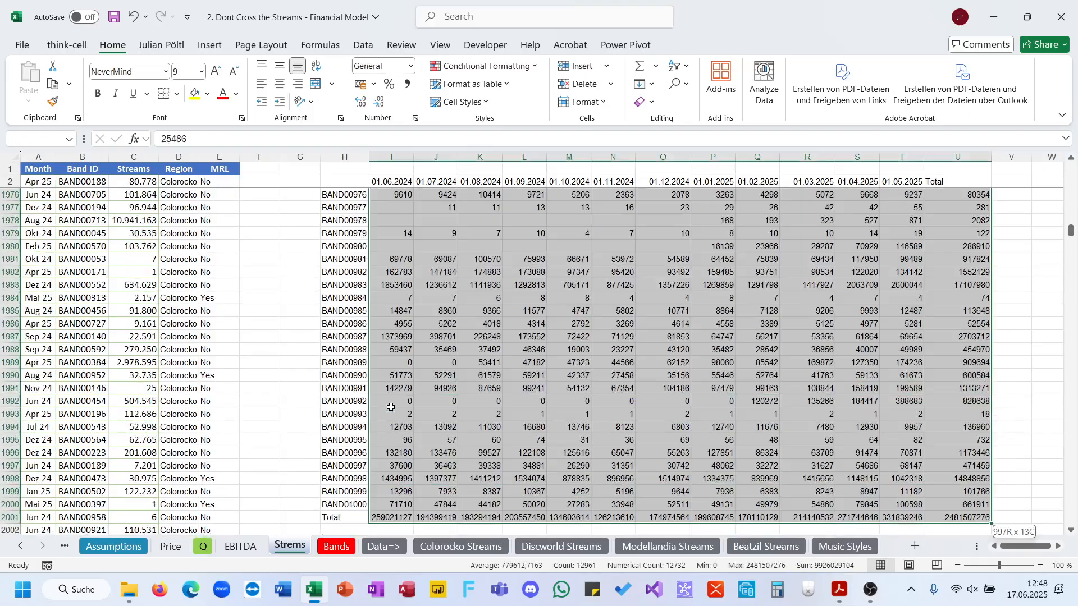
pyautogui.hotkey('ctrl', 'shift', '1')
pyautogui.click(399, 410)
pyautogui.scroll(-2, 399, 410)
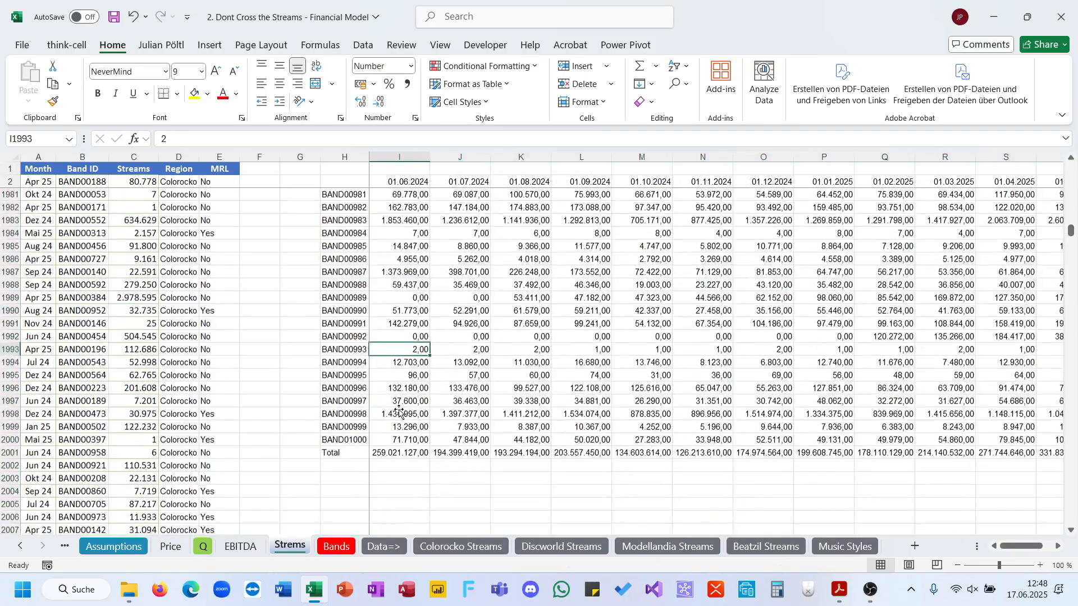
pyautogui.click(410, 478)
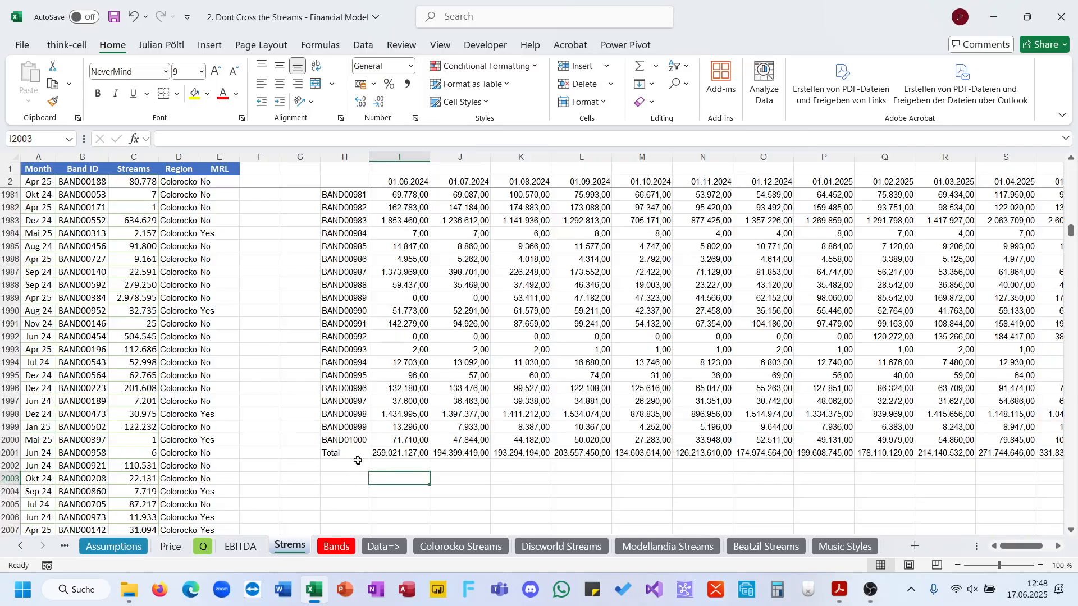
# Start an XLOOKUP formula in V1005, directly beside the Total column of the pasted stream table.
pyautogui.scroll(20, 420, 314)
pyautogui.hscroll(6, 420, 315)
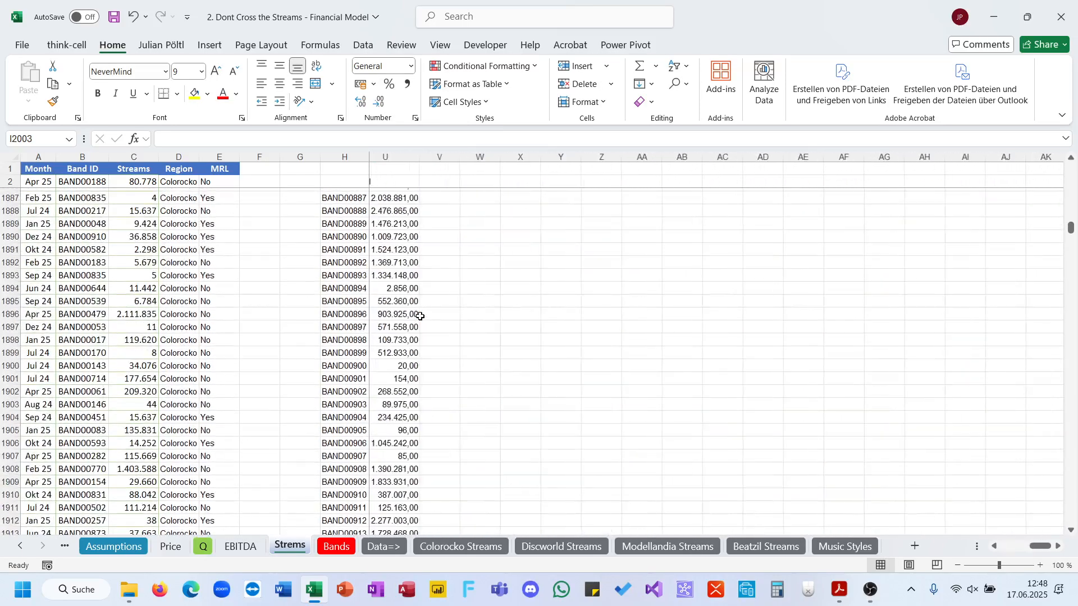
pyautogui.click(359, 314)
pyautogui.hotkey('ctrl', 'Up')
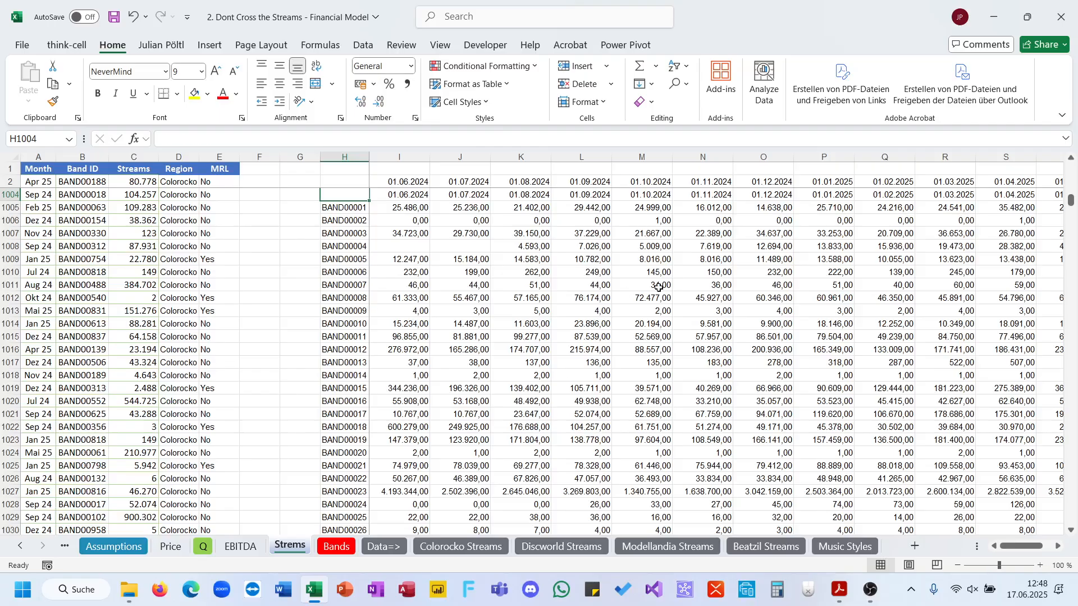
pyautogui.hscroll(3, 660, 287)
pyautogui.click(970, 209)
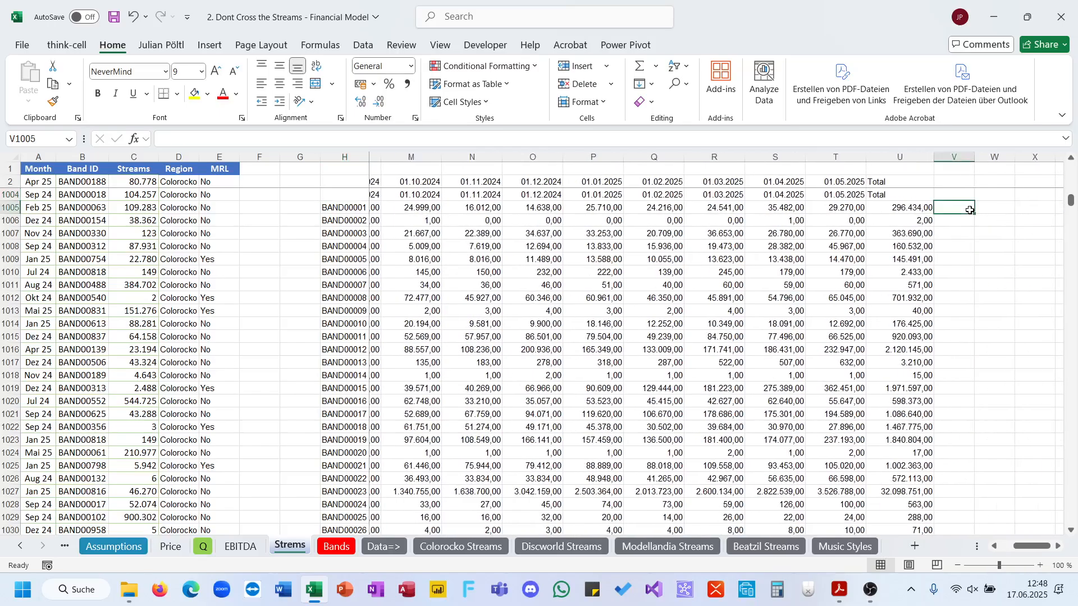
pyautogui.write('=s')
pyautogui.press('Tab')
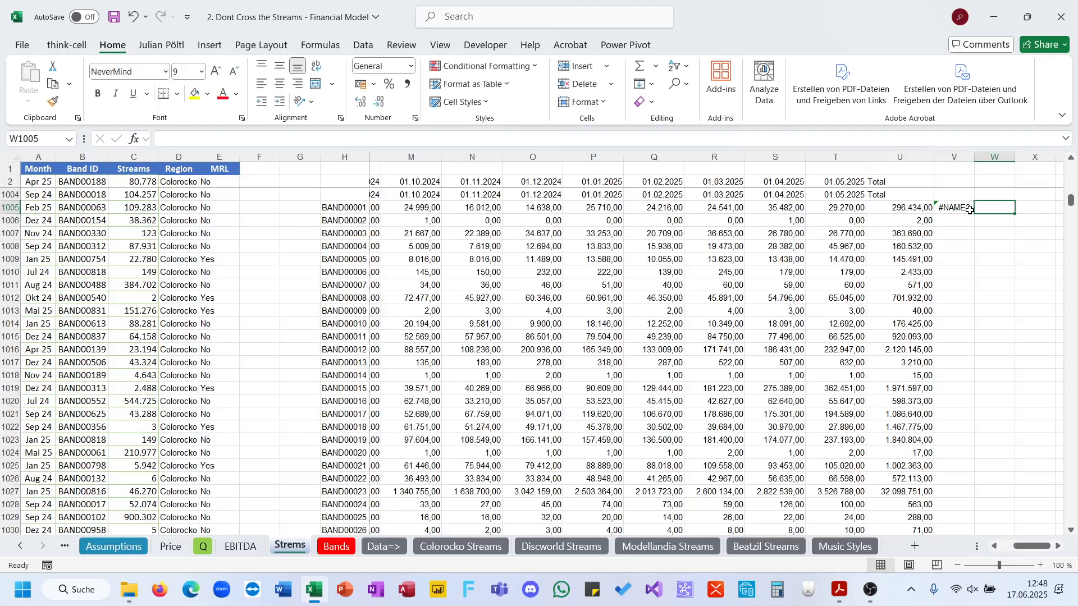
pyautogui.click(971, 209)
pyautogui.write('=xl')
pyautogui.press('Tab')
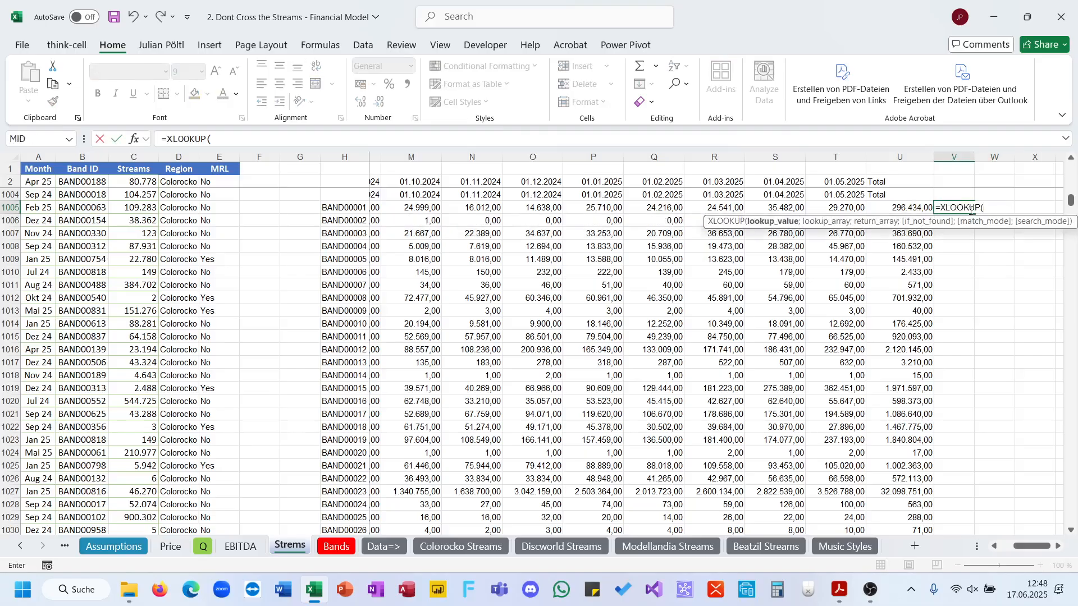
# Use the pasted band IDs in H1005:H2000, without the Total row, as the XLOOKUP's lookup value.
pyautogui.click(348, 207)
pyautogui.hotkey('ctrl', 'shift', 'Down')
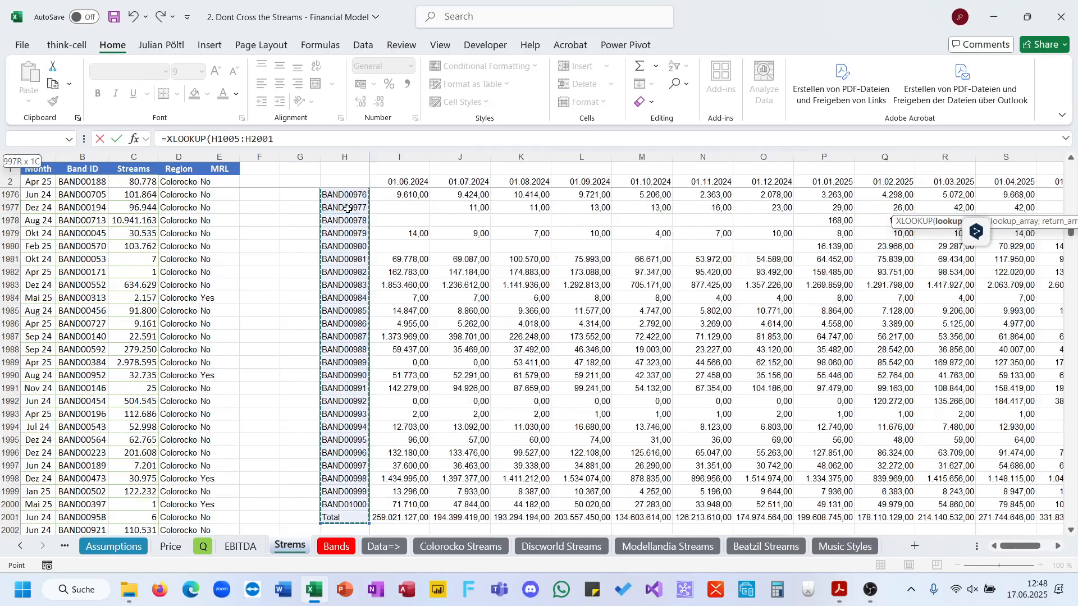
pyautogui.hotkey('shift', 'Up')
pyautogui.write(';')
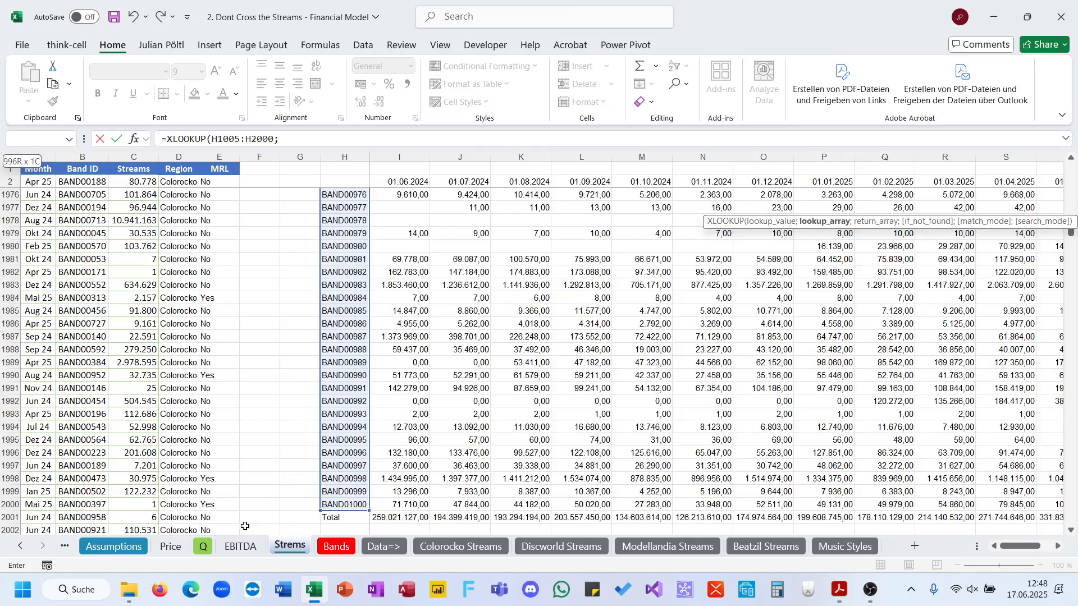
# Use the Band ID column of tblBands on the Bands sheet as the XLOOKUP's lookup array.
pyautogui.click(351, 546)
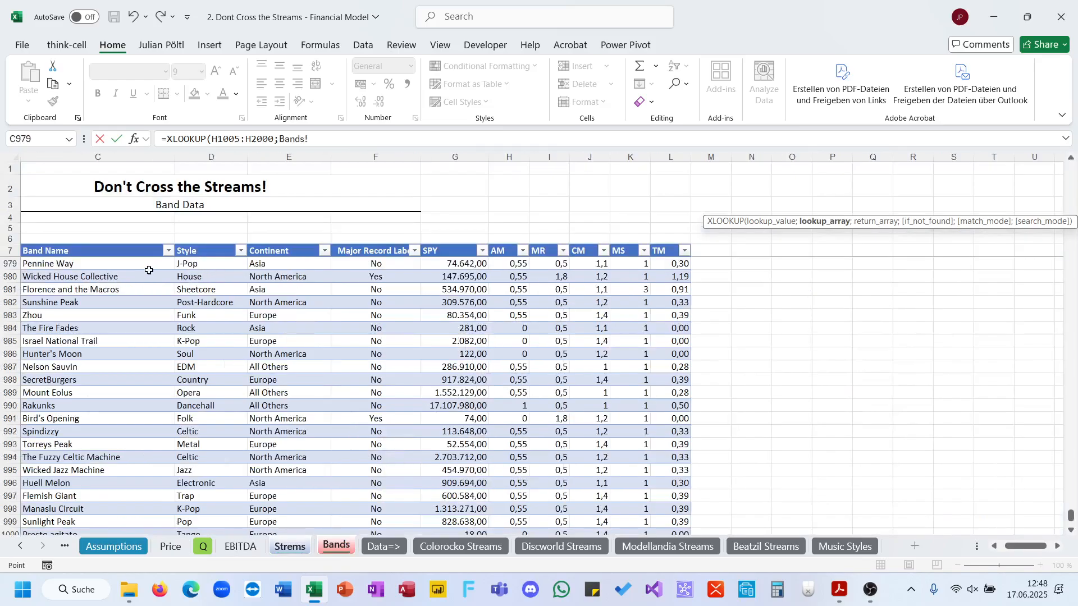
pyautogui.hscroll(-2, 149, 270)
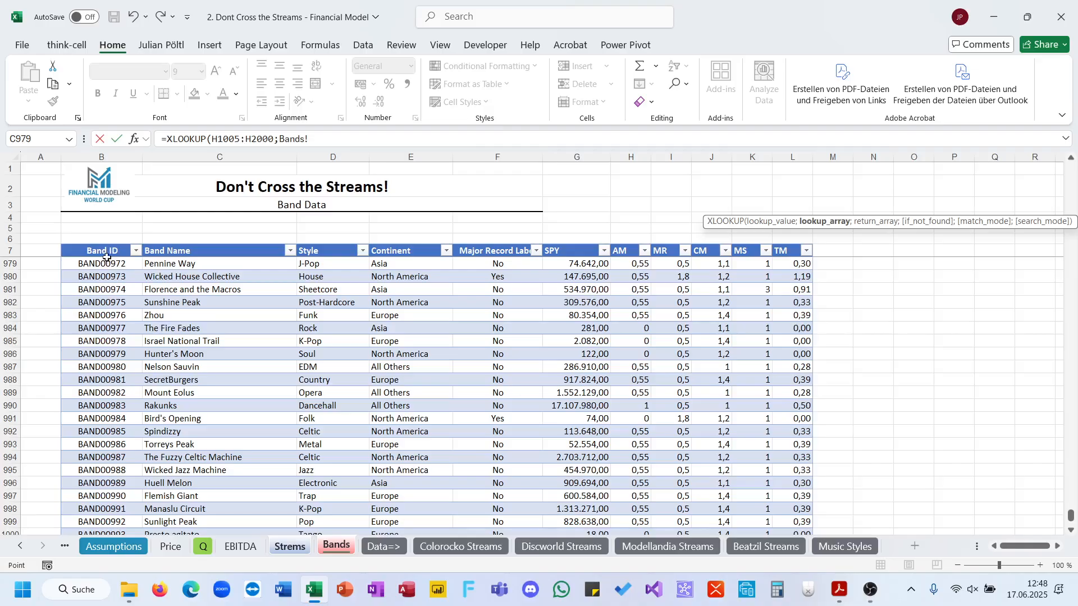
pyautogui.click(107, 258)
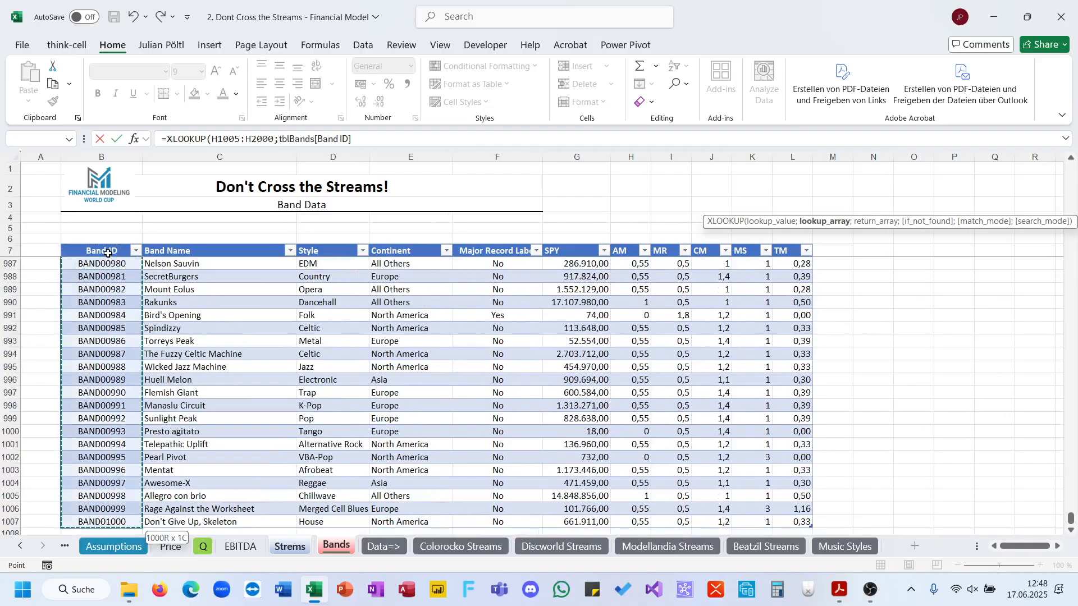
pyautogui.write(';')
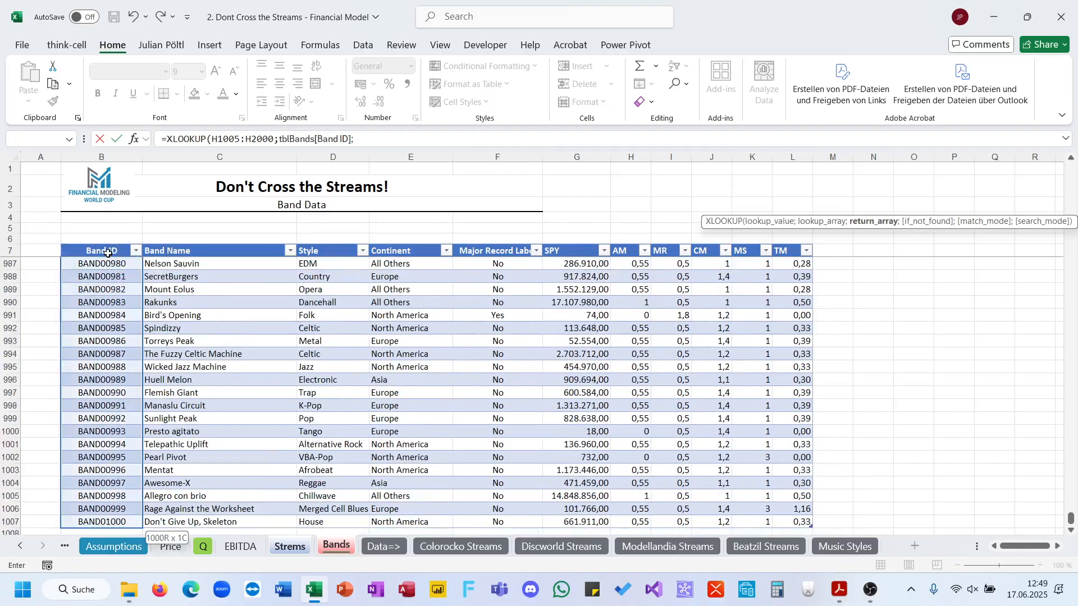
# Return the TM column of tblBands, from its first data row to its last, and complete the XLOOKUP formula.
pyautogui.click(784, 267)
pyautogui.hotkey('ctrl', 'shift', 'Up')
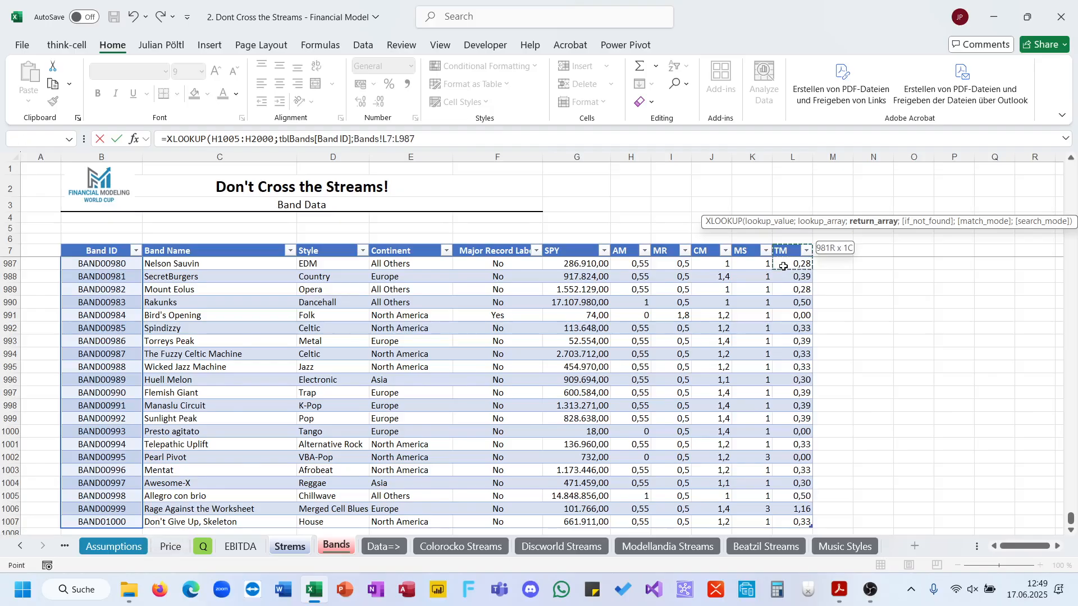
pyautogui.hotkey('shift', 'Down')
pyautogui.hotkey('ctrl', 'Up')
pyautogui.press('Down')
pyautogui.hotkey('ctrl', 'shift', 'Down')
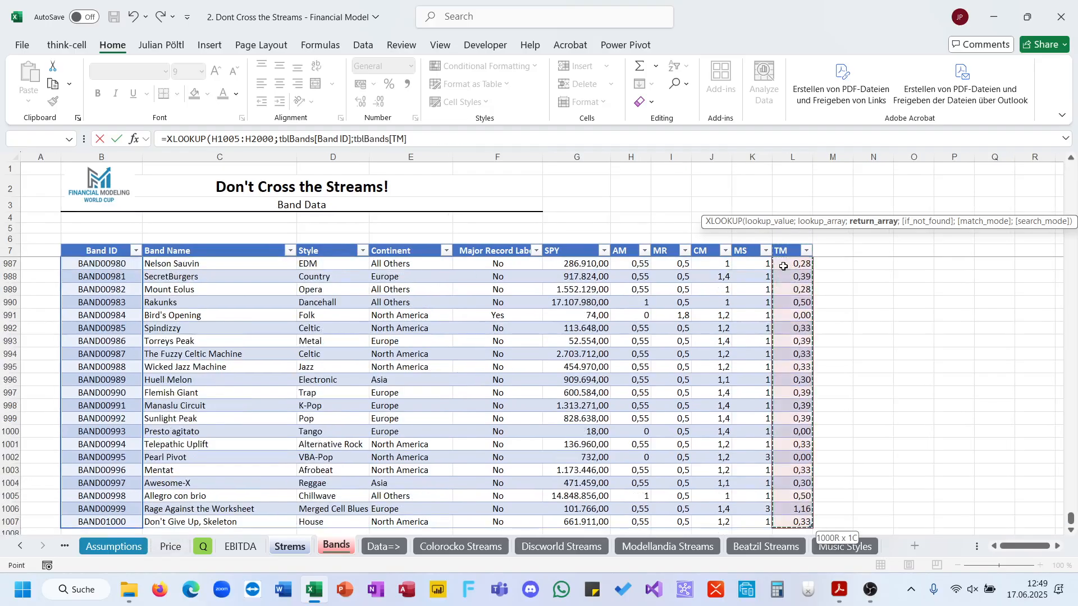
pyautogui.press('Return')
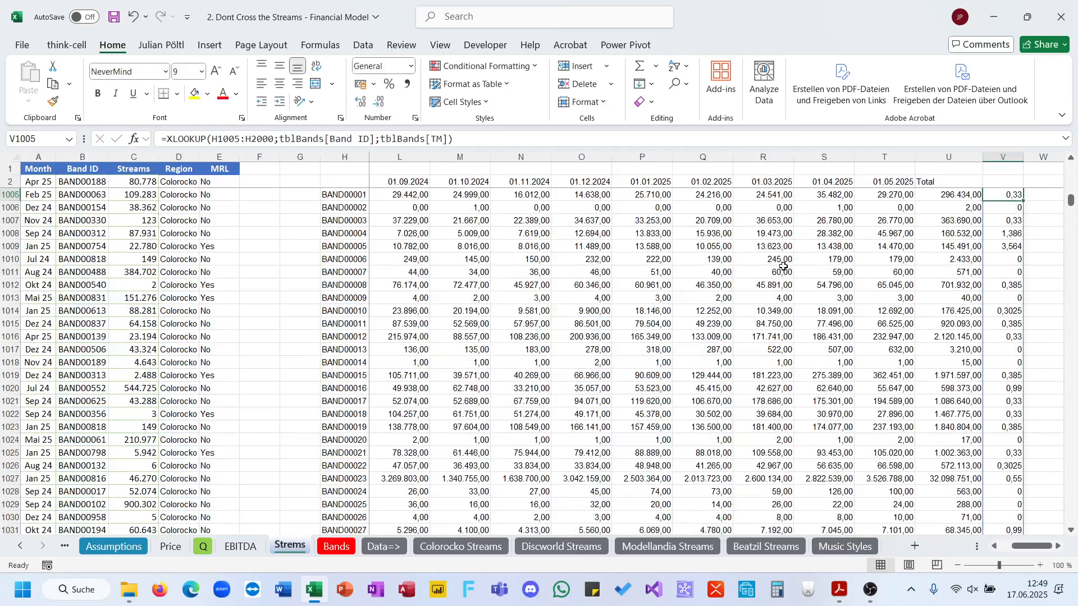
pyautogui.scroll(-8, 784, 267)
pyautogui.click(354, 466)
pyautogui.click(435, 466)
pyautogui.hotkey('ctrl', 'Down')
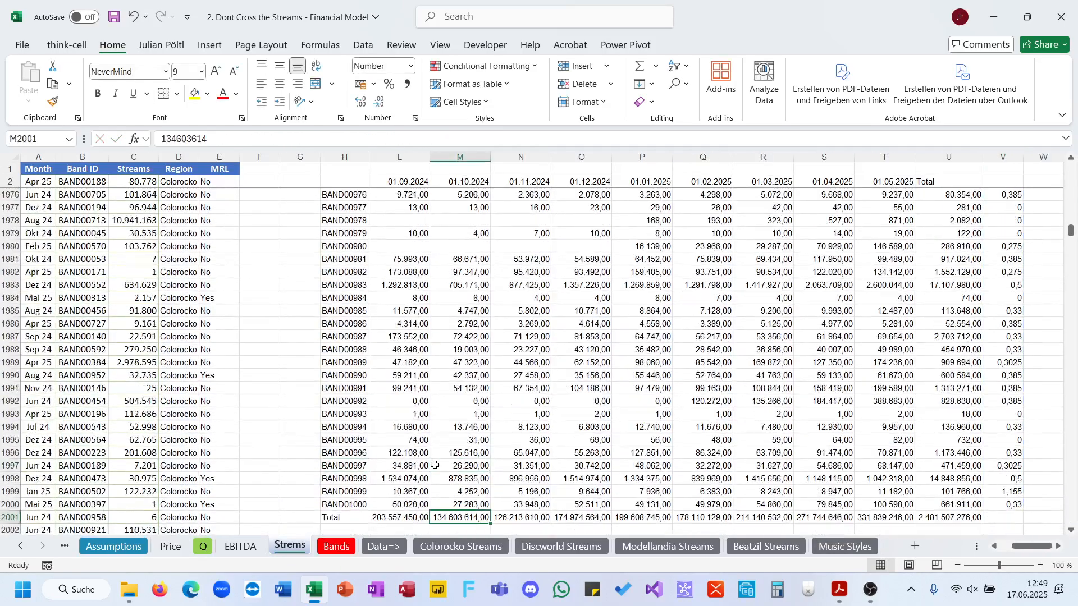
pyautogui.press('Left')
pyautogui.press('Down')
pyautogui.press('Down')
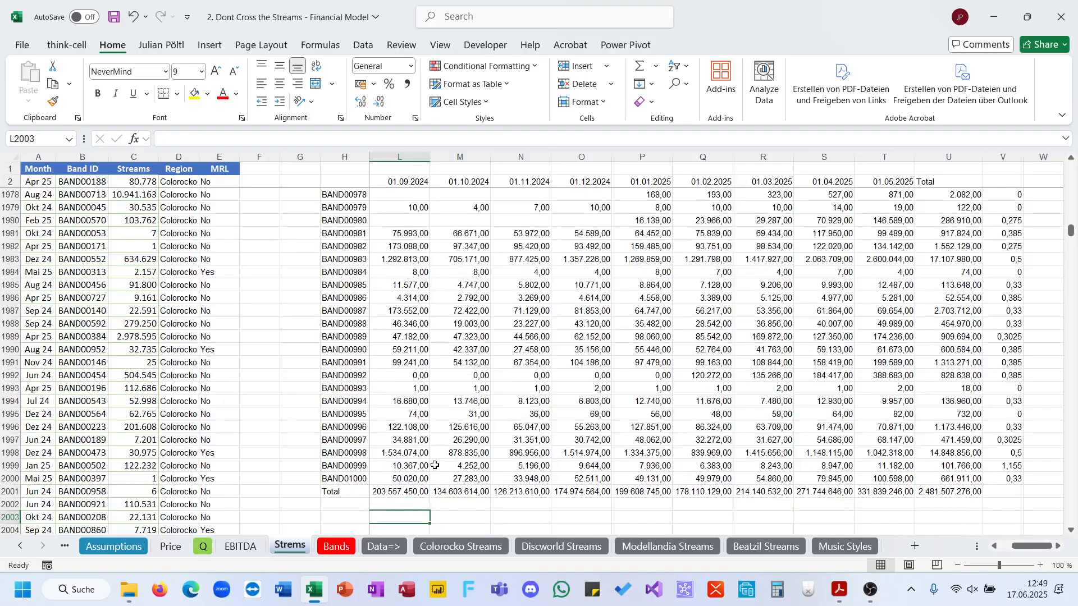
pyautogui.write('=')
pyautogui.click(412, 478)
pyautogui.hotkey('ctrl', 'shift', 'Up')
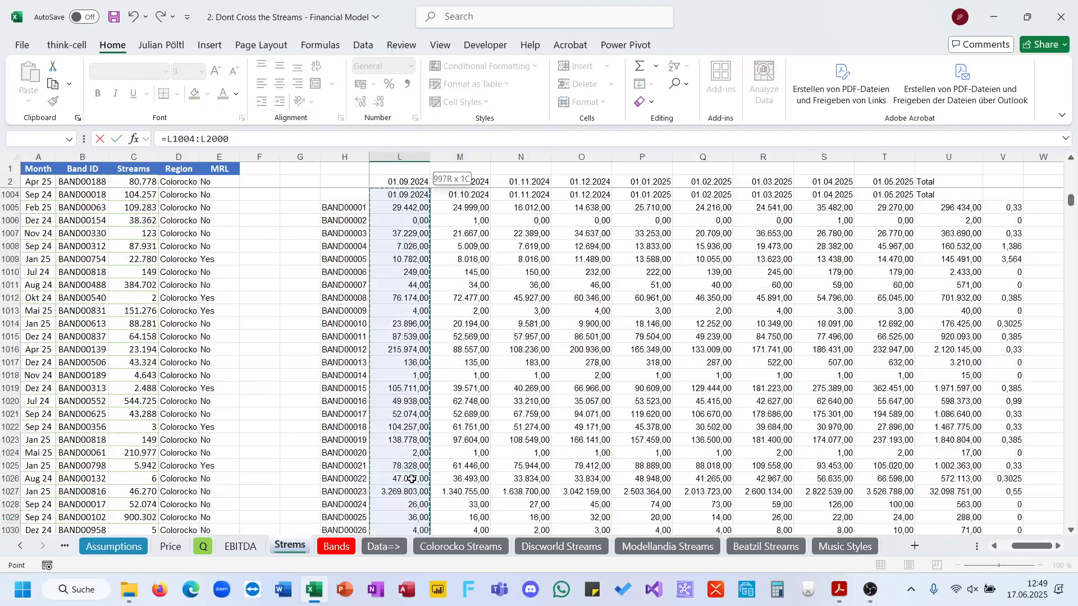
pyautogui.hotkey('shift', 'Down')
pyautogui.hotkey('ctrl', 'shift', 'Right')
pyautogui.hotkey('ctrl', 'shift', 'Left')
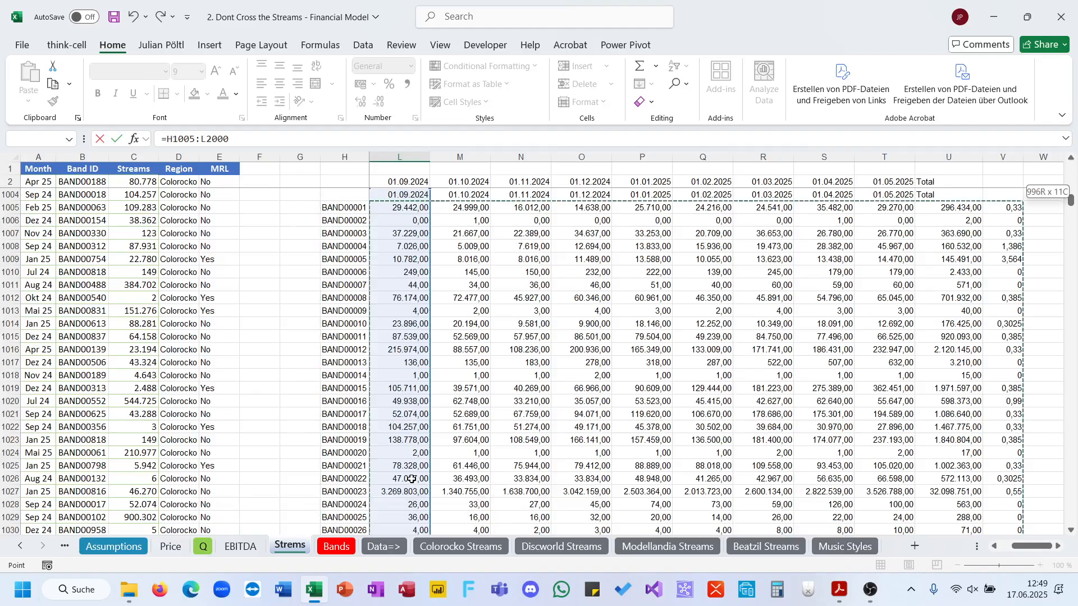
pyautogui.hotkey('shift', 'Left')
pyautogui.hotkey('shift', 'Left')
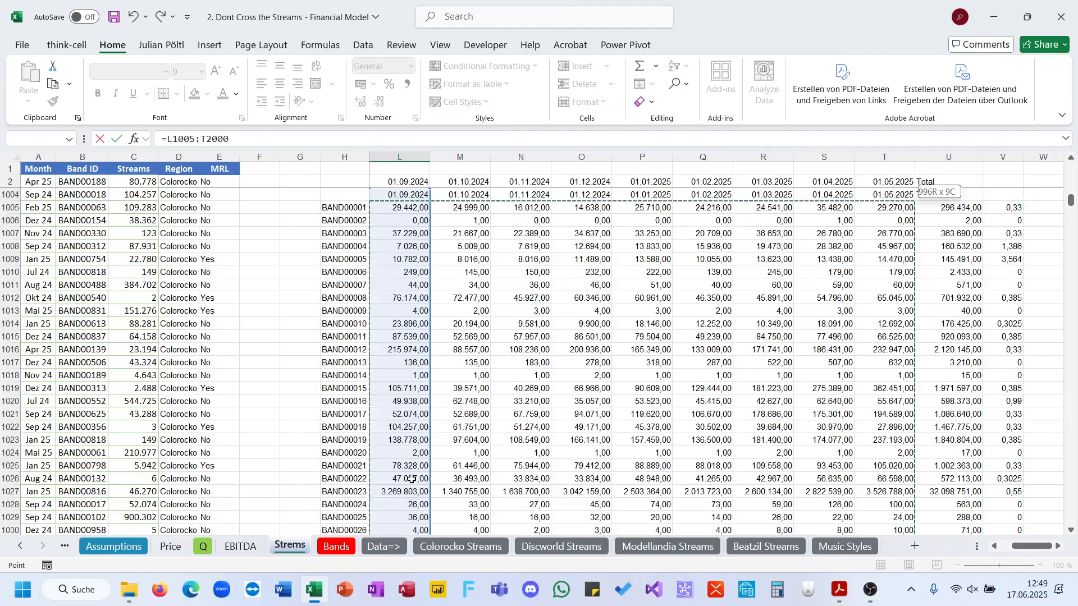
pyautogui.press('Return')
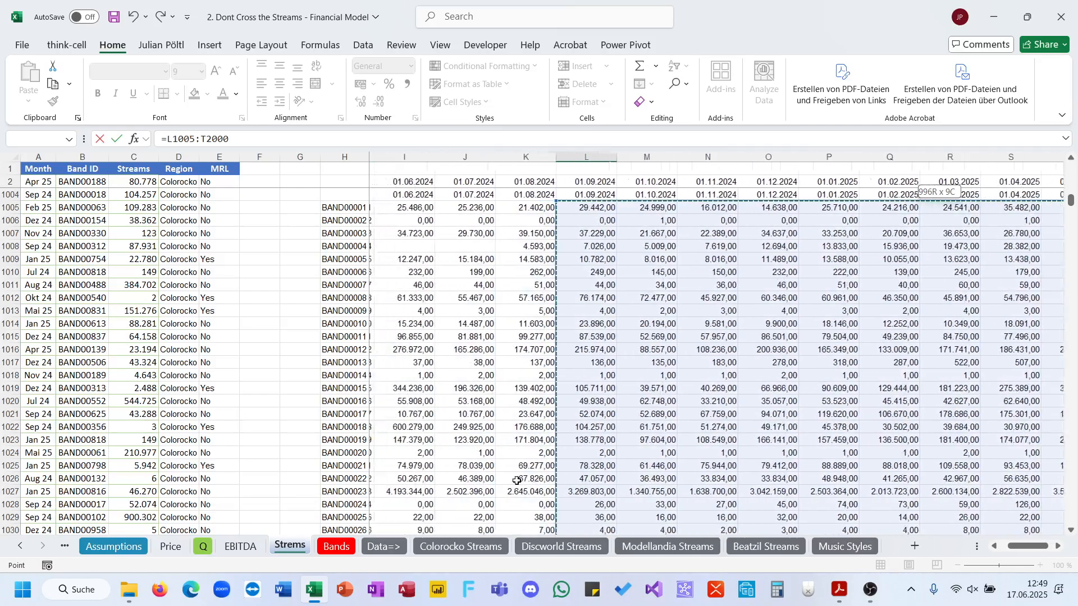
# Start a formula in I2003, below the pasted table's June 2024 total, that references all monthly streams in I1005:T2000.
pyautogui.scroll(-1, 518, 481)
pyautogui.hscroll(-2, 665, 507)
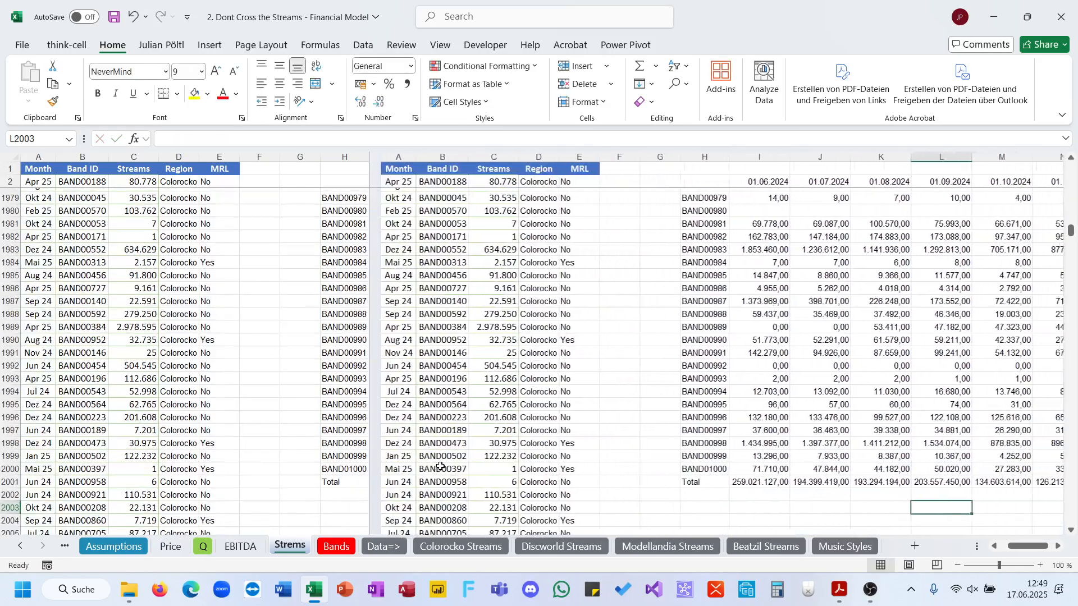
pyautogui.click(400, 508)
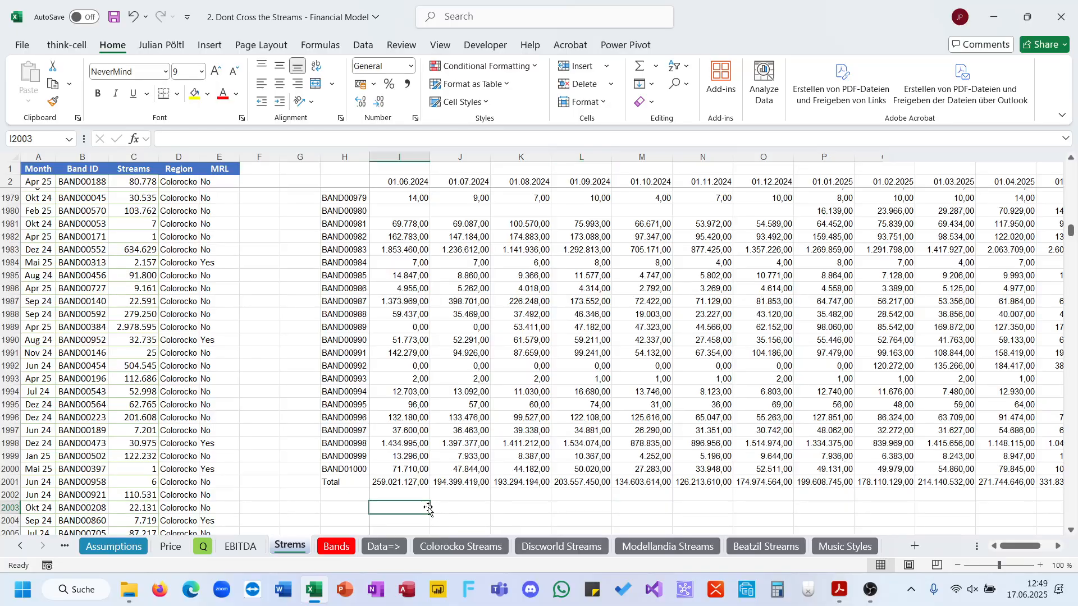
pyautogui.write('=')
pyautogui.click(408, 469)
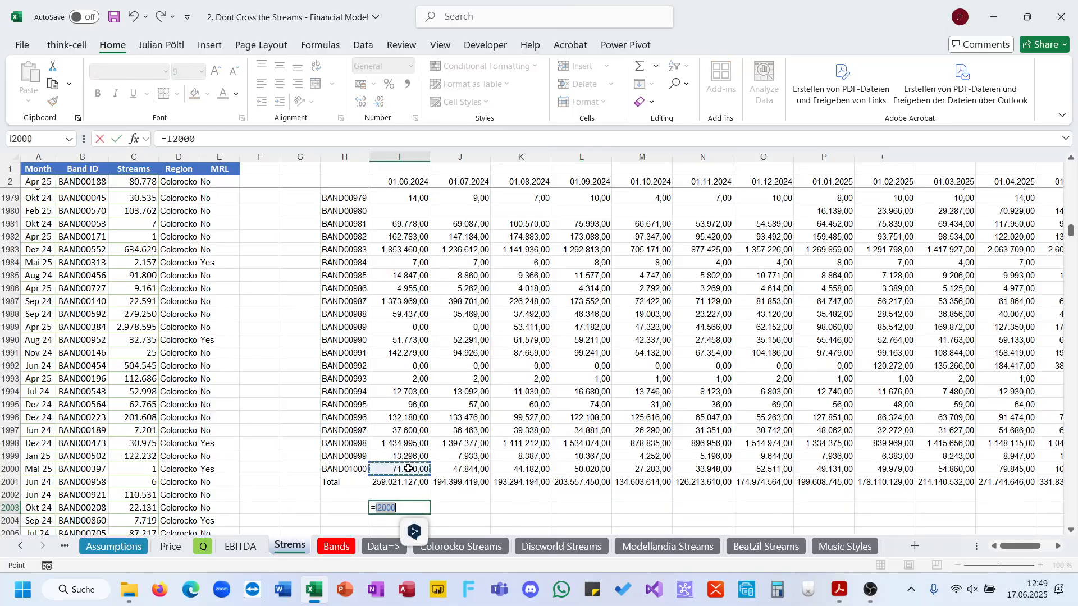
pyautogui.hotkey('ctrl', 'shift', 'Up')
pyautogui.hotkey('ctrl', 'shift', 'Right')
pyautogui.hotkey('shift', 'Left')
pyautogui.hotkey('shift', 'Left')
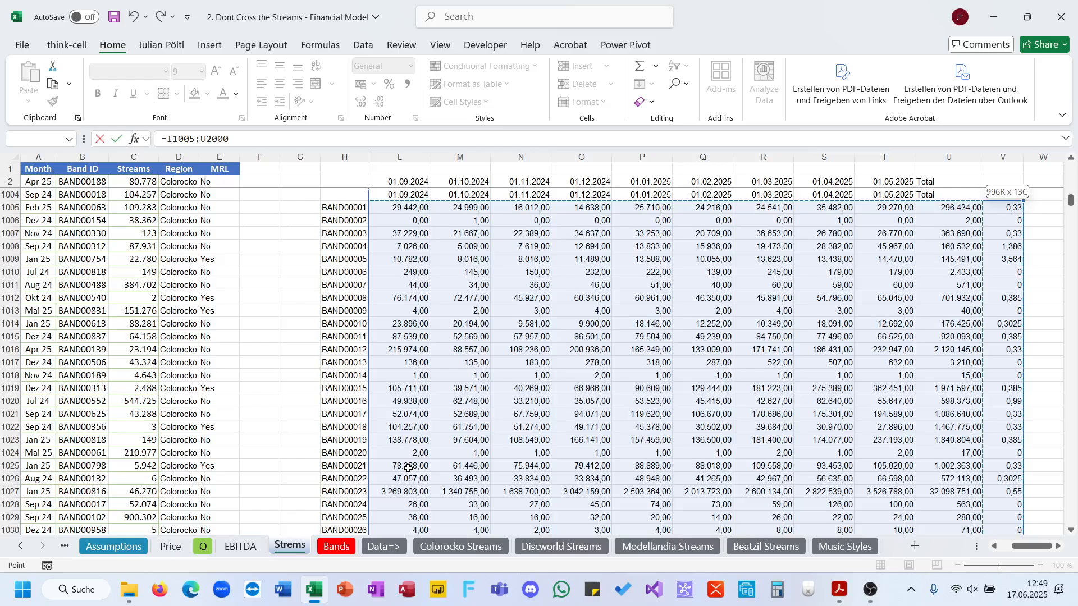
# Multiply the monthly streams by the spilled multipliers in V1005#, and format the resulting table with thousands separators and two decimals.
pyautogui.write('*')
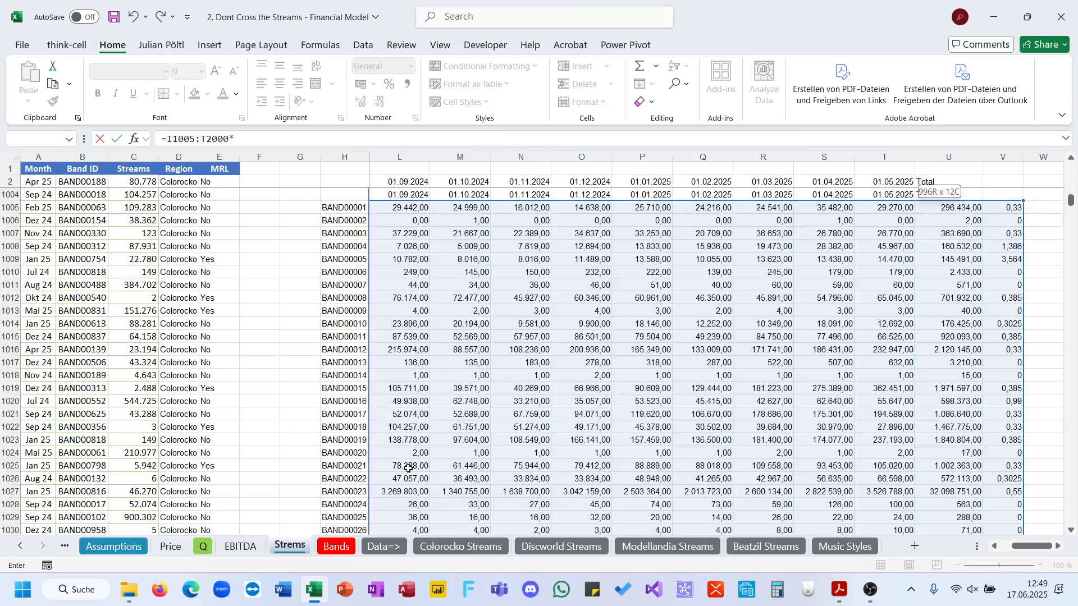
pyautogui.click(1006, 212)
pyautogui.hotkey('ctrl', 'shift', 'Down')
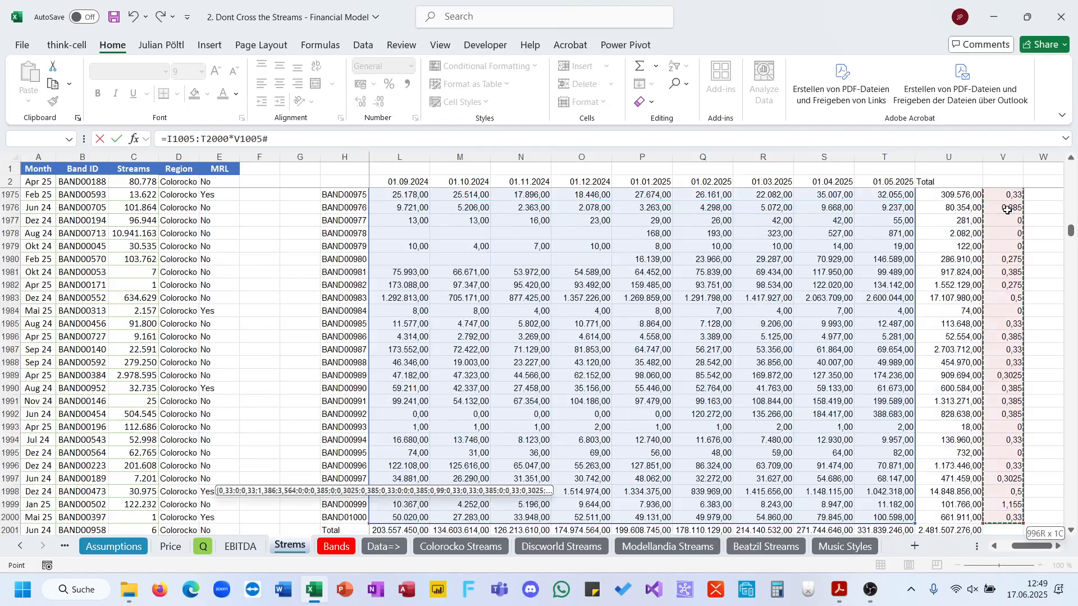
pyautogui.press('Return')
pyautogui.hotkey('ctrl', 'shift', 'Down')
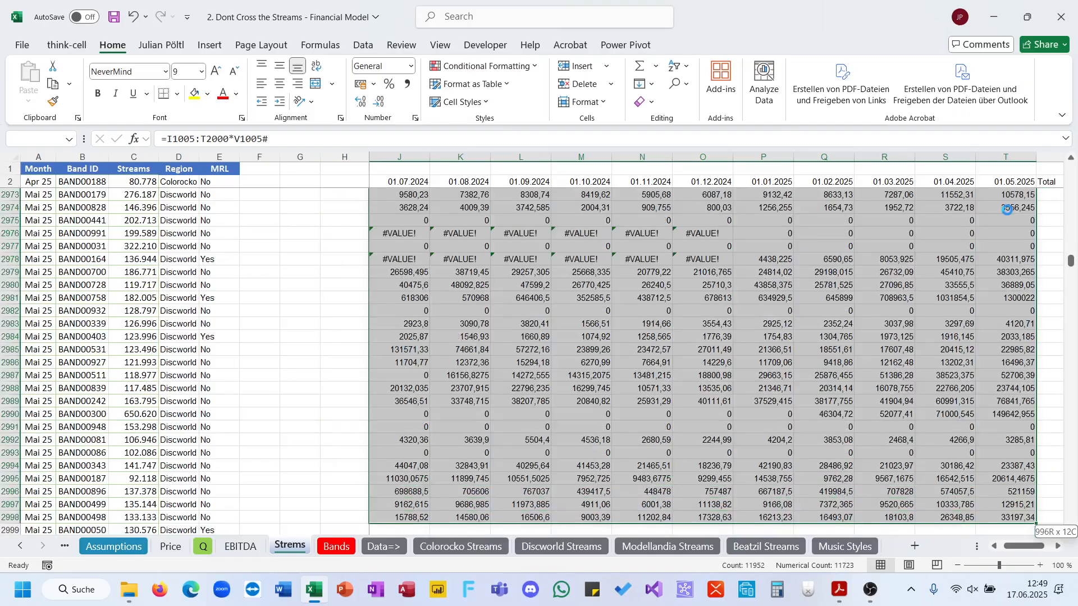
pyautogui.hscroll(-2, 556, 347)
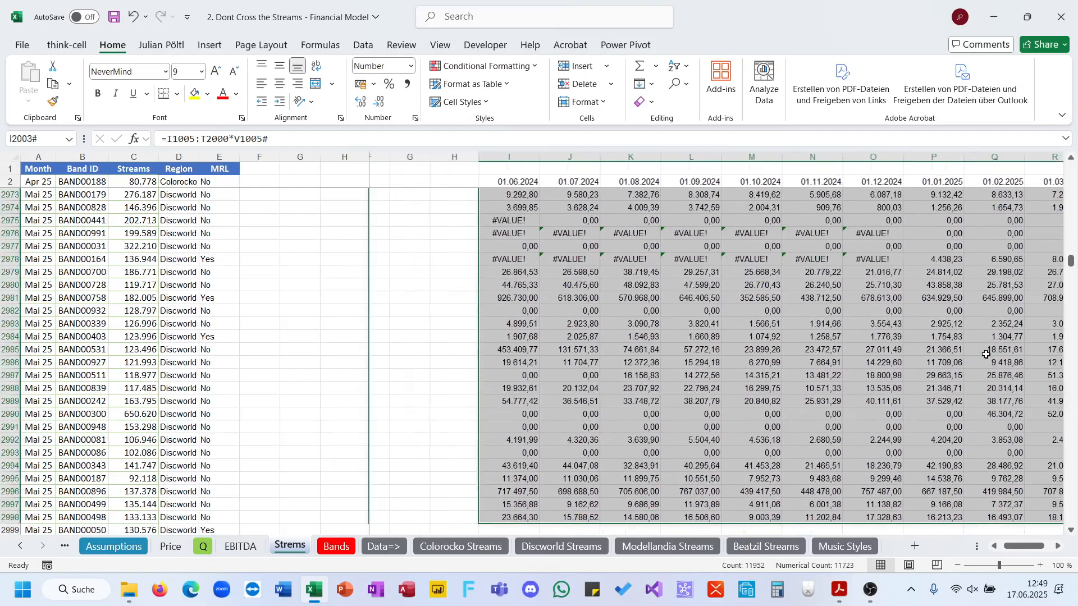
# Examine the source stream rows above the adjusted table for the cause of its #VALUE! errors.
pyautogui.click(384, 310)
pyautogui.hotkey('ctrl', 'Up')
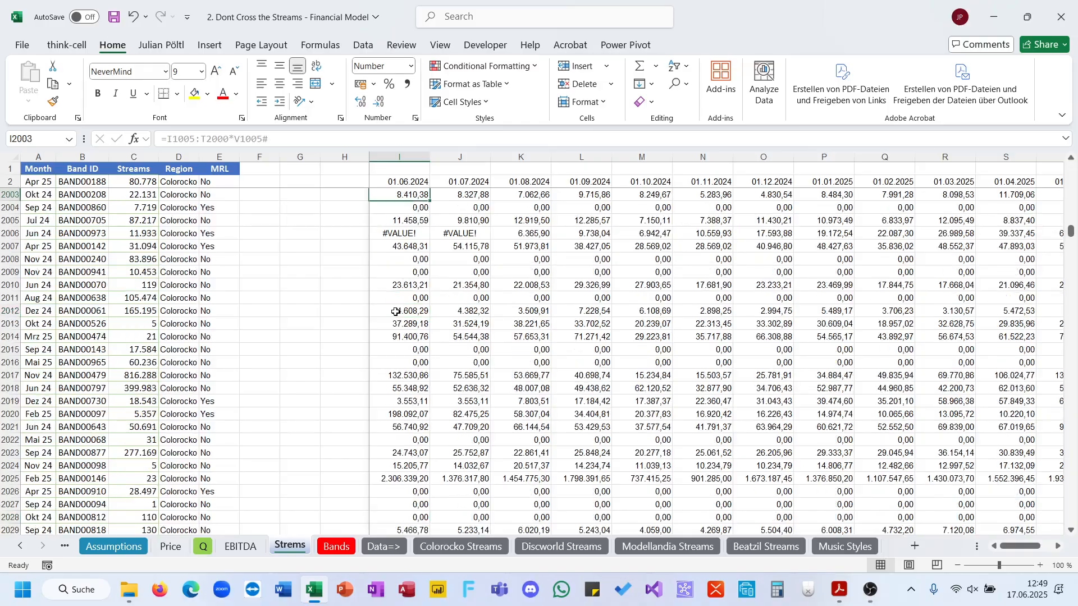
pyautogui.hotkey('ctrl', 'Up')
pyautogui.scroll(6, 396, 311)
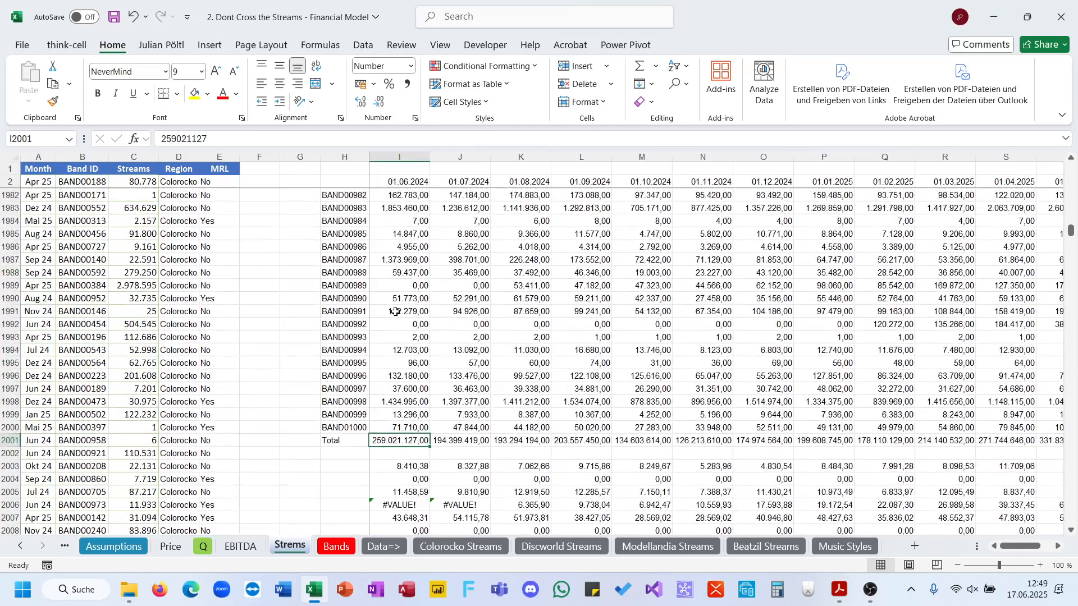
pyautogui.scroll(18, 408, 412)
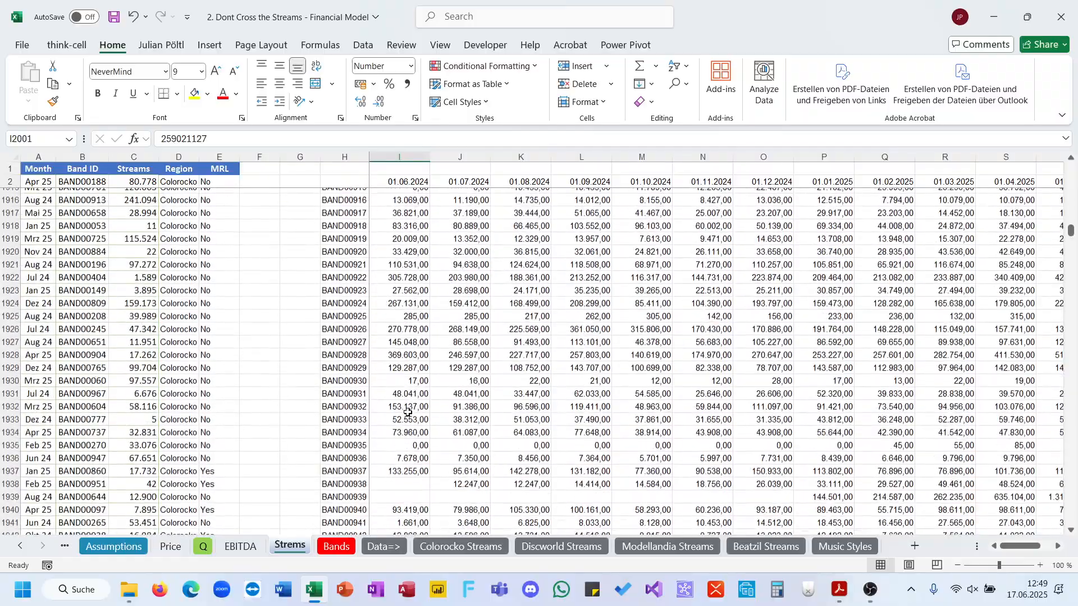
pyautogui.moveTo(408, 351); pyautogui.dragTo(408, 364)
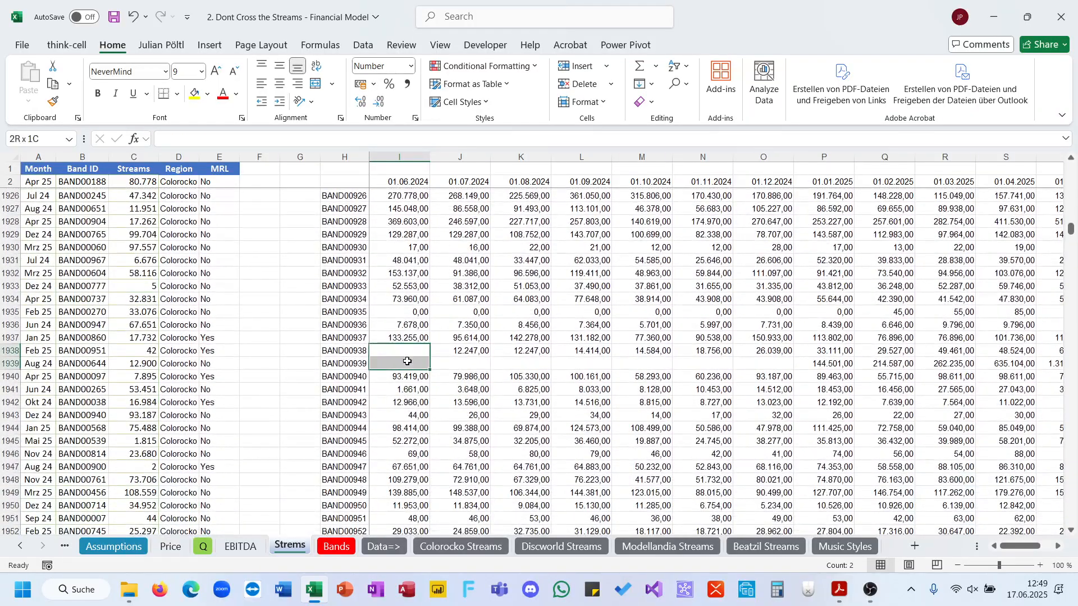
pyautogui.scroll(-10, 398, 409)
pyautogui.scroll(-5, 397, 410)
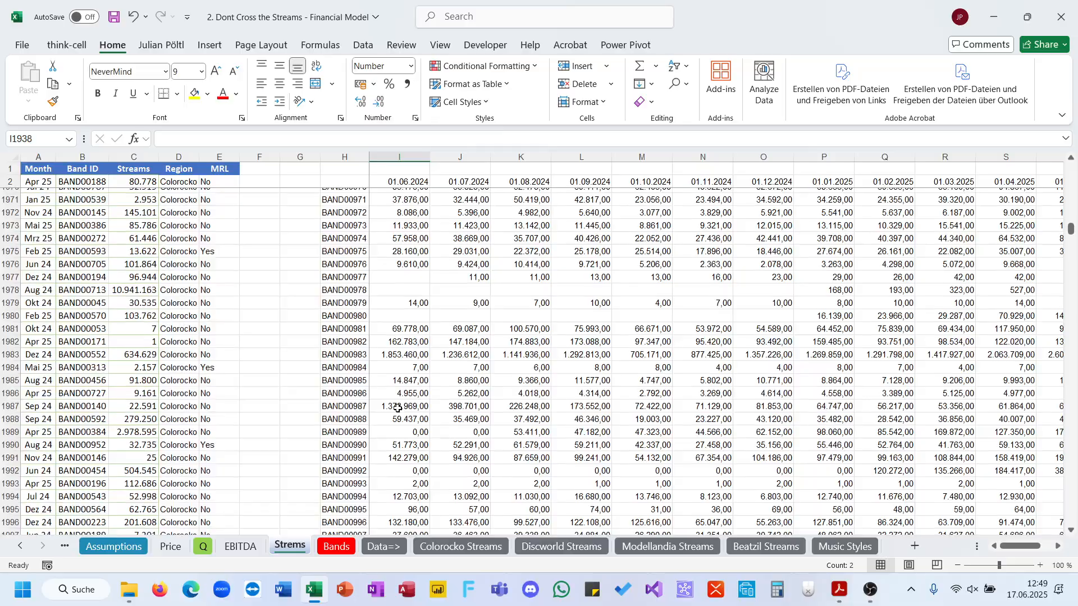
pyautogui.scroll(-20, 416, 345)
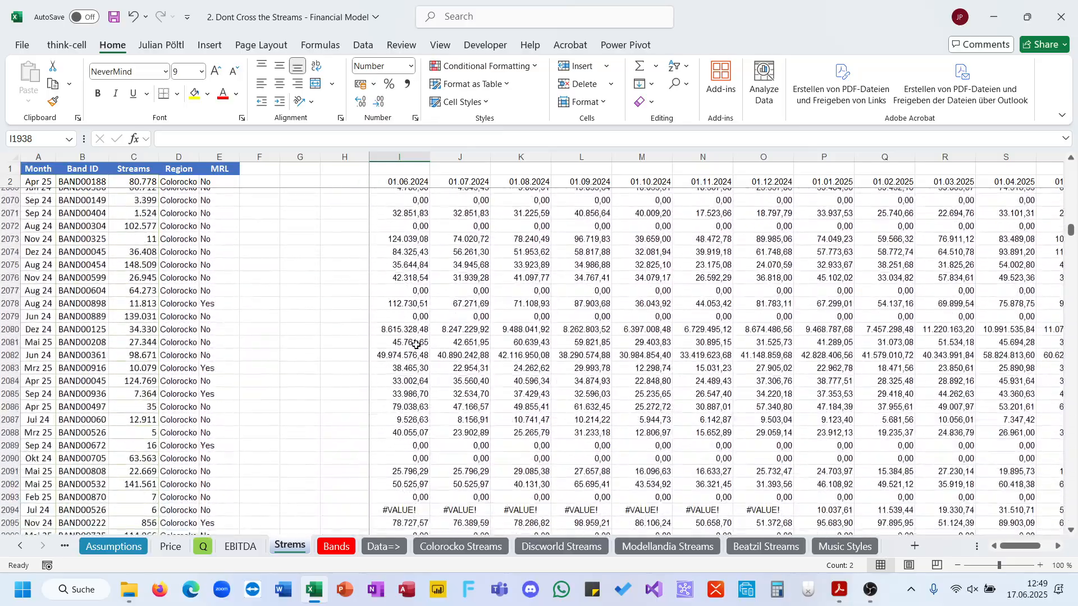
pyautogui.scroll(15, 416, 344)
pyautogui.click(408, 322)
pyautogui.scroll(-4, 409, 316)
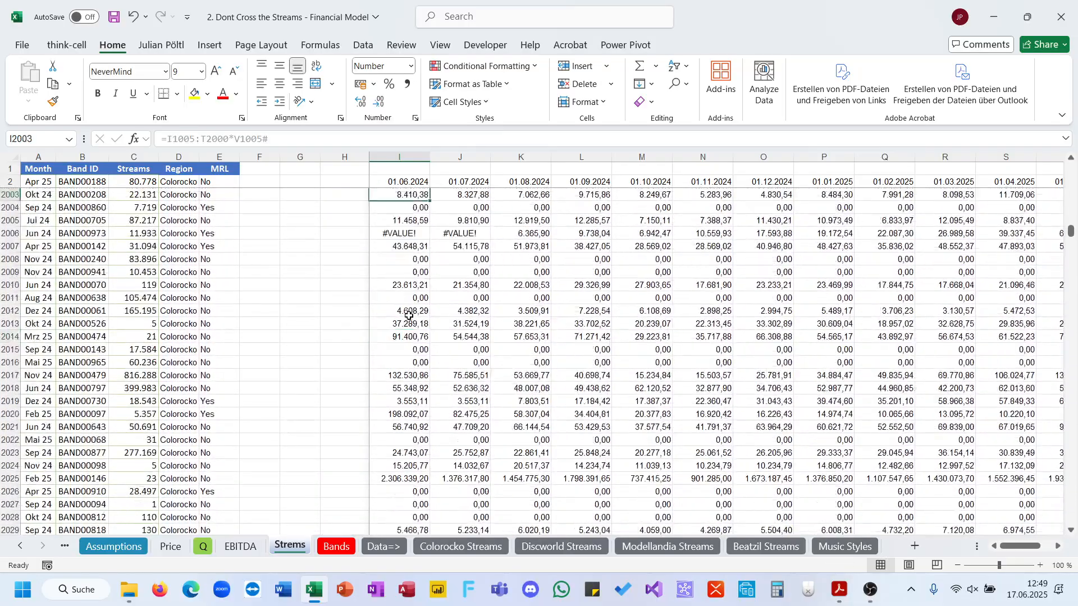
pyautogui.scroll(1, 409, 316)
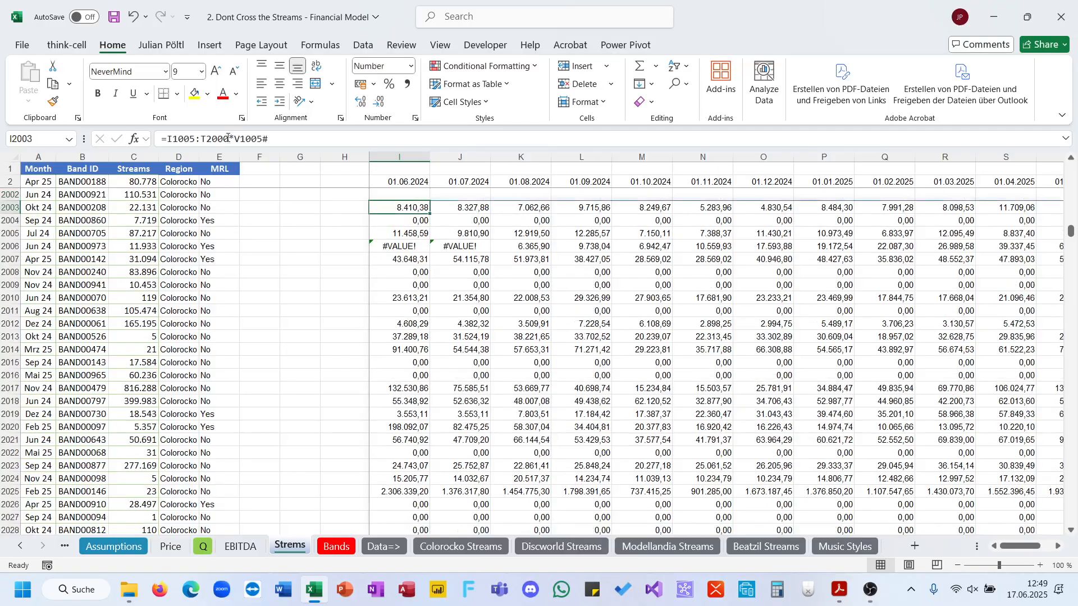
# Wrap the multiplication formula in I2003 in IFERROR with 0 as the fallback value.
pyautogui.click(172, 141)
pyautogui.write('IFERROR(')
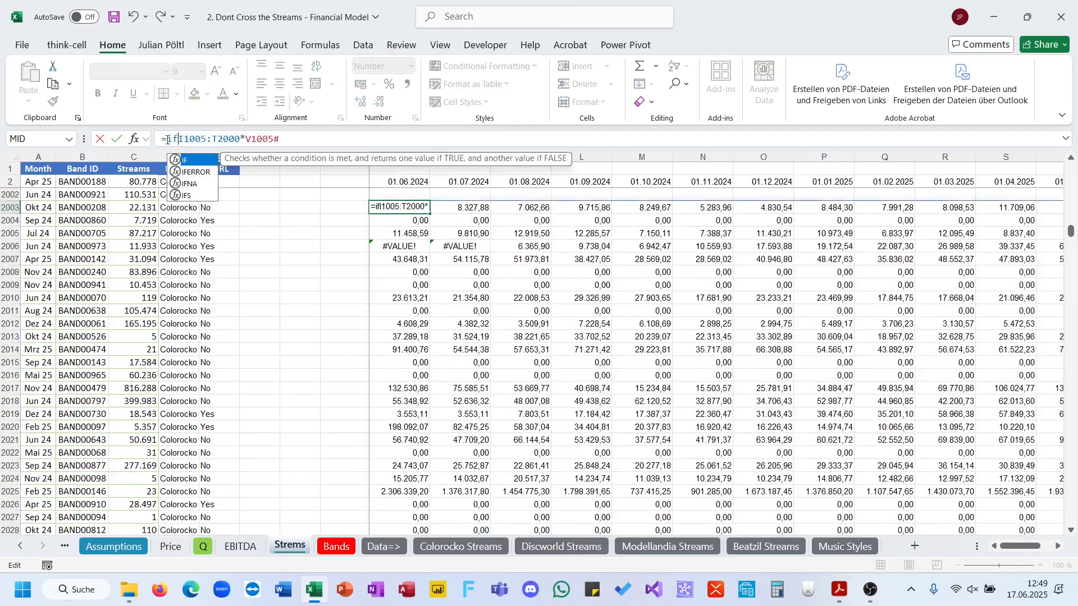
pyautogui.press('Return')
pyautogui.press('Return')
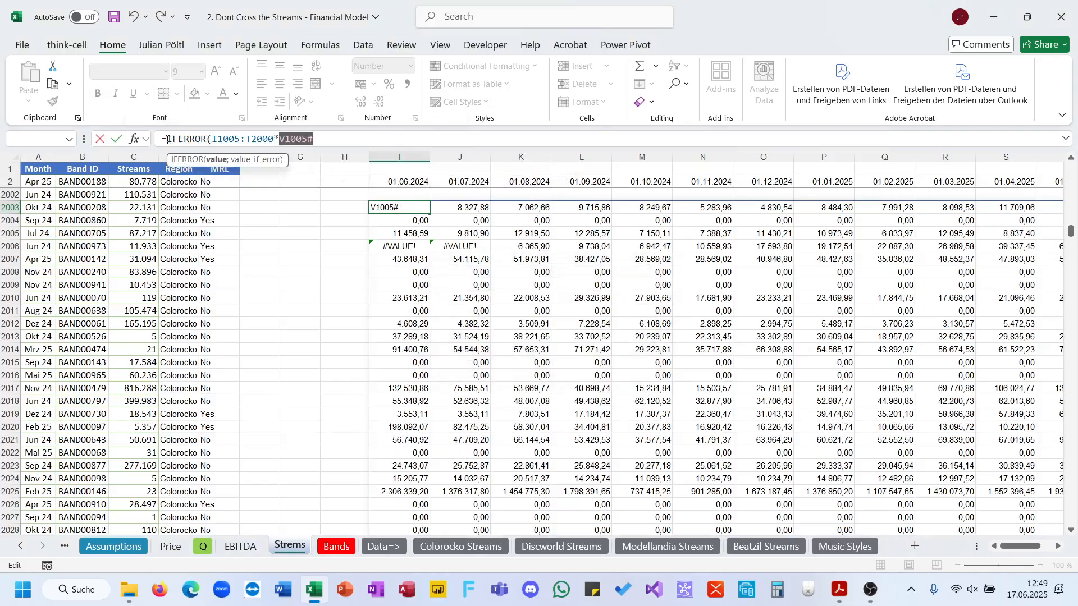
pyautogui.press('End')
pyautogui.write(';0)')
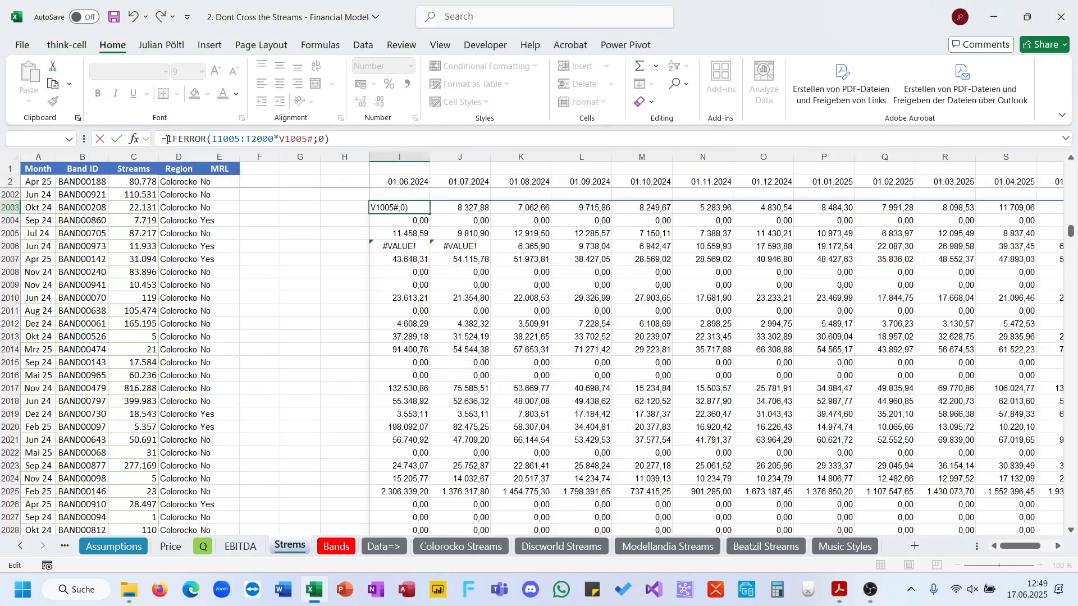
pyautogui.press('Return')
# Sum the entire adjusted stream table by selection and compare it with the answer options of question 14 in the quiz PDF.
pyautogui.hotkey('ctrl', 'shift', 'Right')
pyautogui.hotkey('ctrl', 'shift', 'Down')
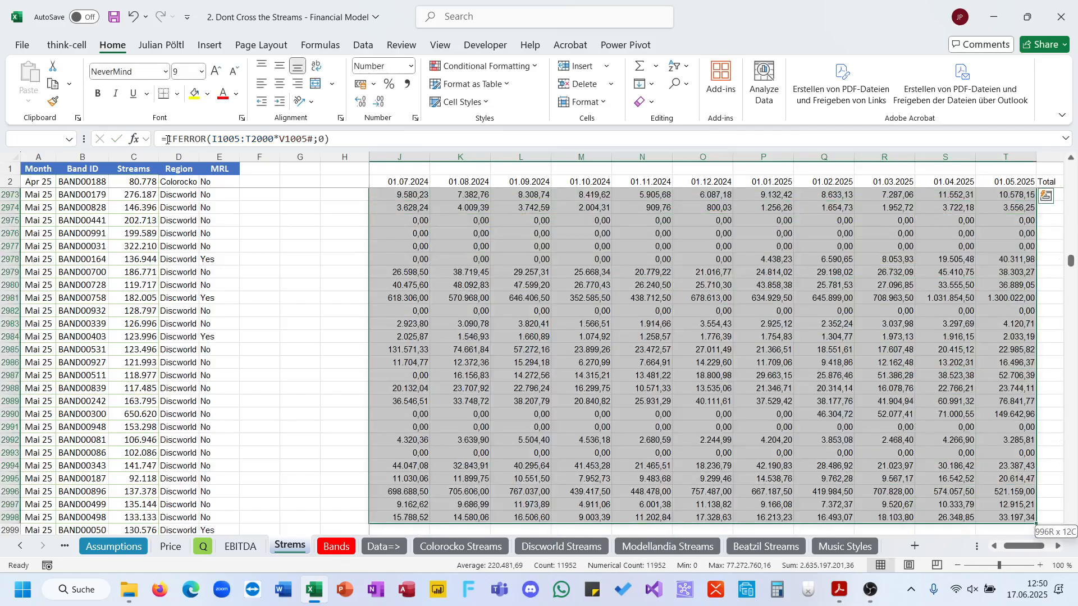
pyautogui.click(839, 597)
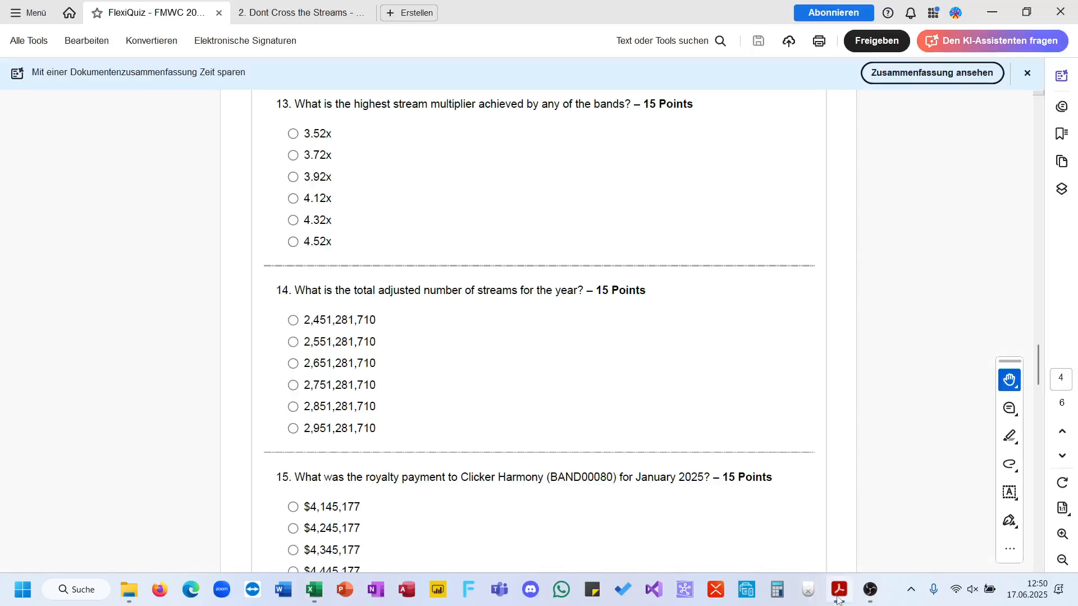
pyautogui.click(839, 597)
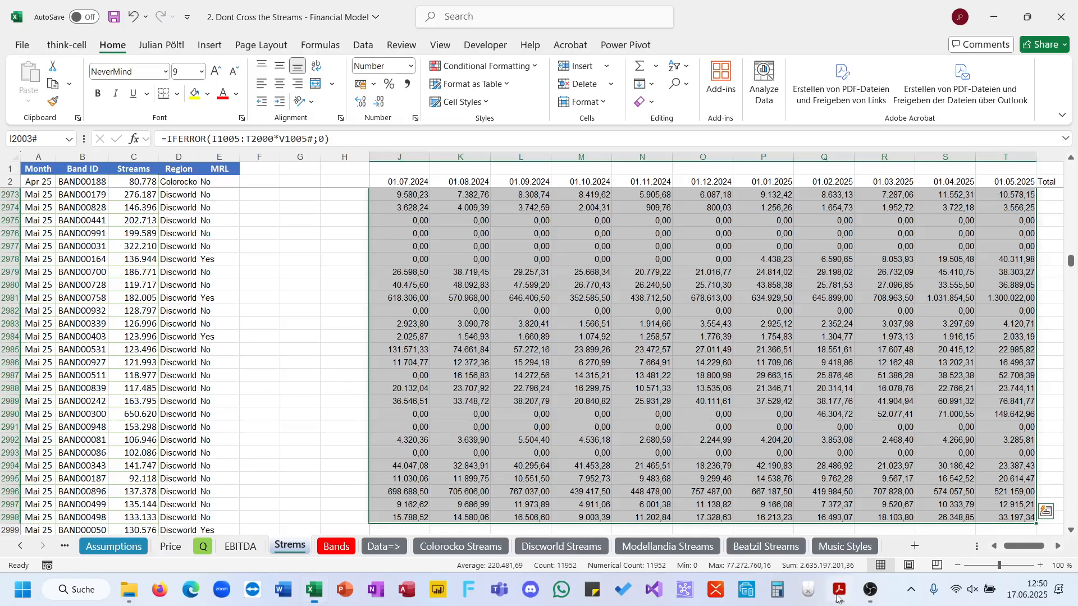
# Compare the adjusted streams total with question 14's answer options in the quiz PDF and look through the adjusted table.
pyautogui.click(839, 597)
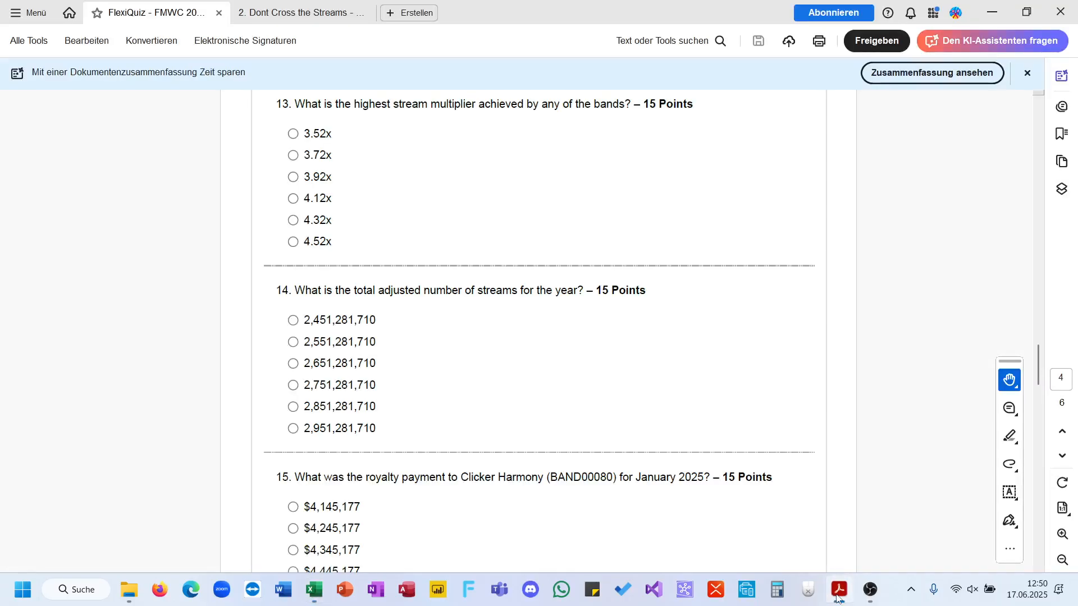
pyautogui.click(838, 597)
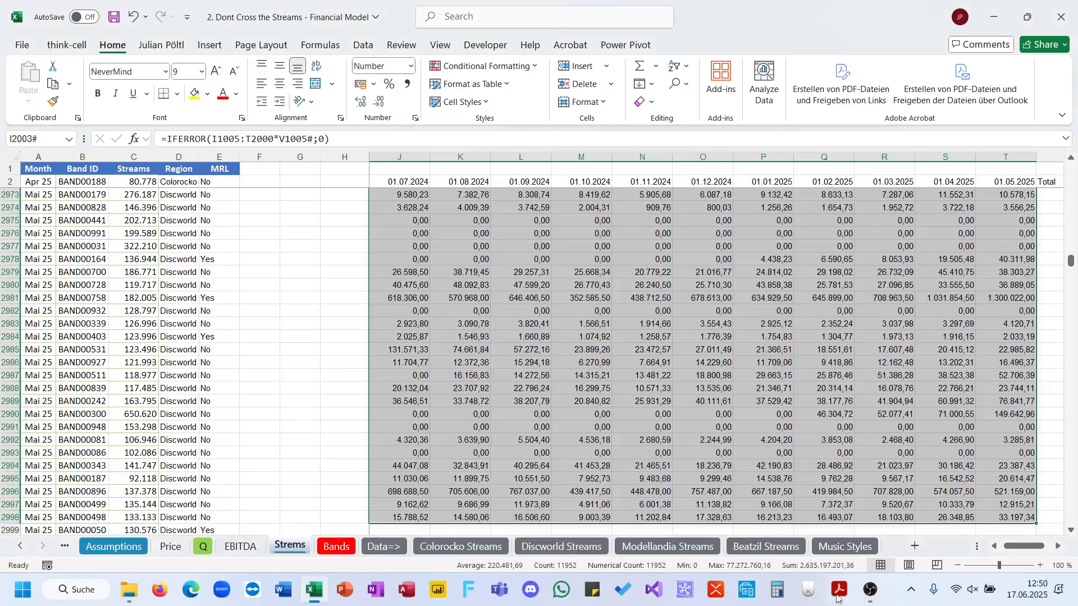
pyautogui.hscroll(1, 838, 503)
pyautogui.scroll(17, 838, 504)
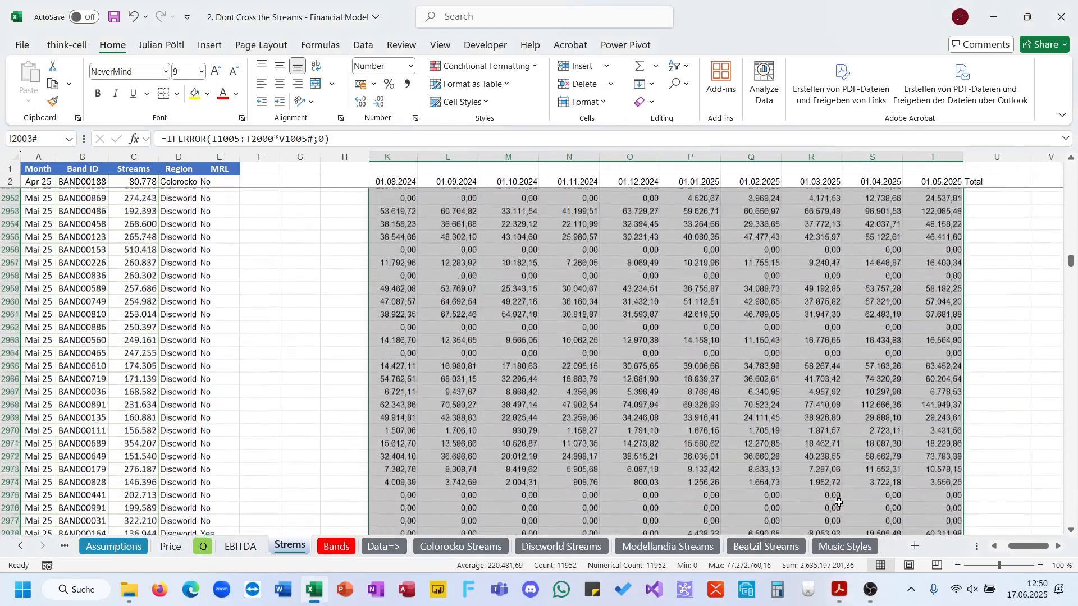
pyautogui.scroll(20, 838, 503)
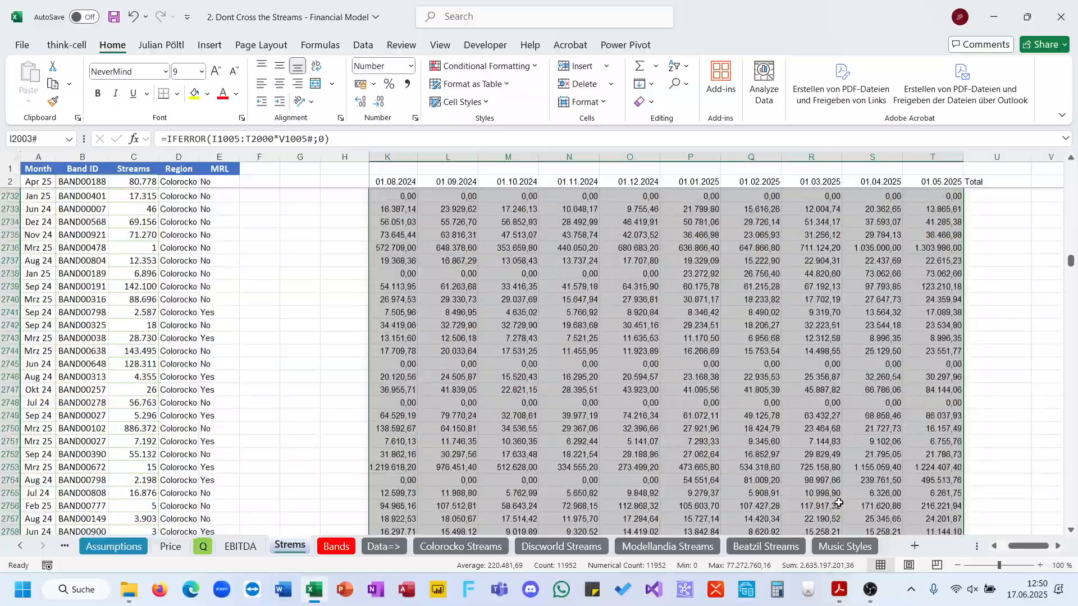
pyautogui.hscroll(-10, 808, 373)
pyautogui.hscroll(8, 607, 282)
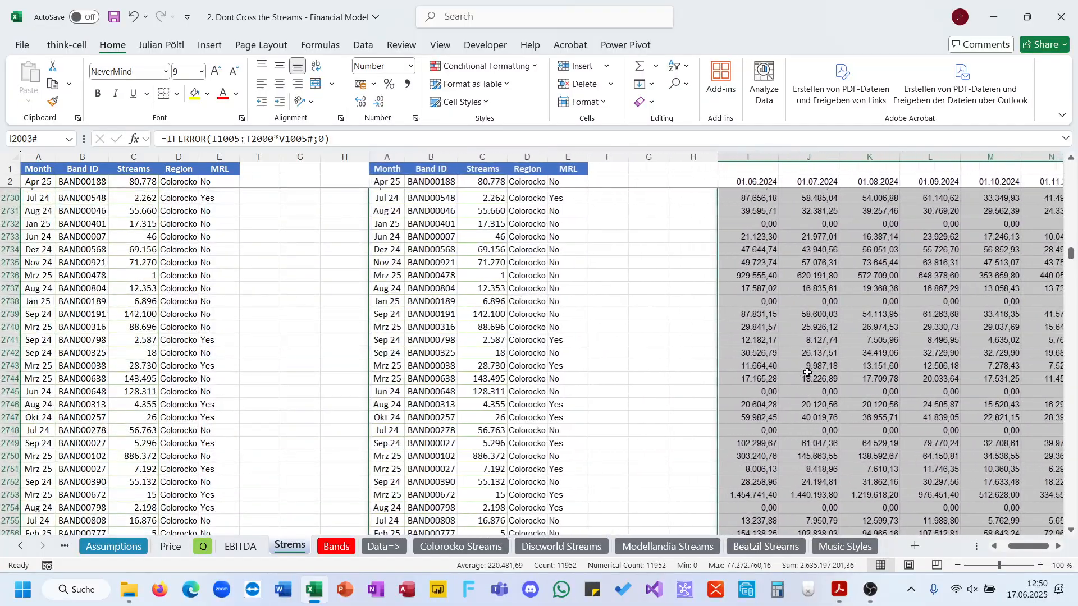
pyautogui.scroll(20, 606, 282)
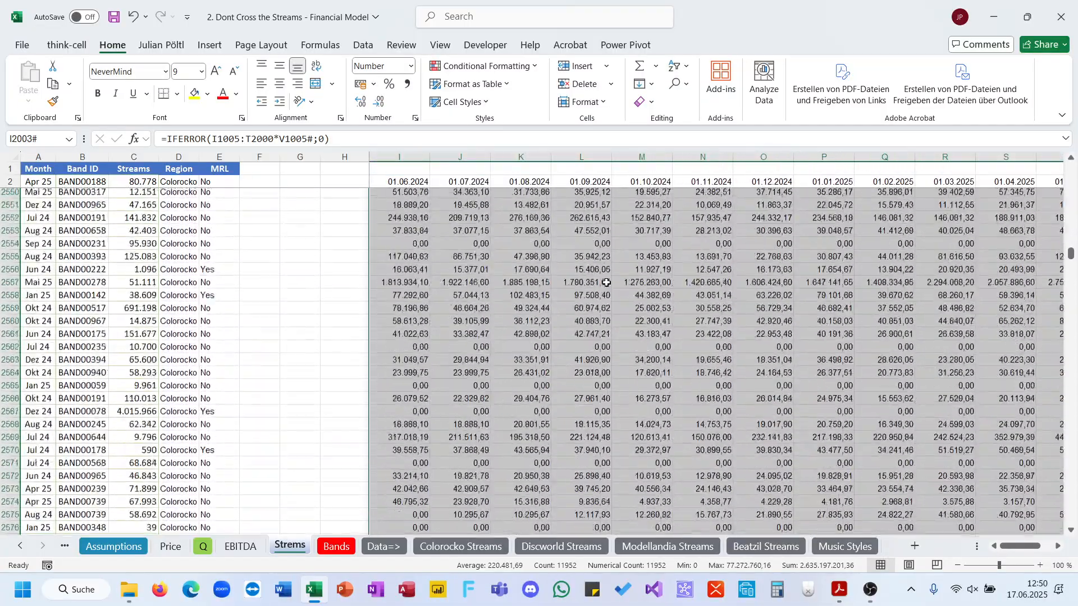
# Check which stream and multiplier ranges the IFERROR formula in I2003 references, tracing them down their rows.
pyautogui.scroll(20, 607, 282)
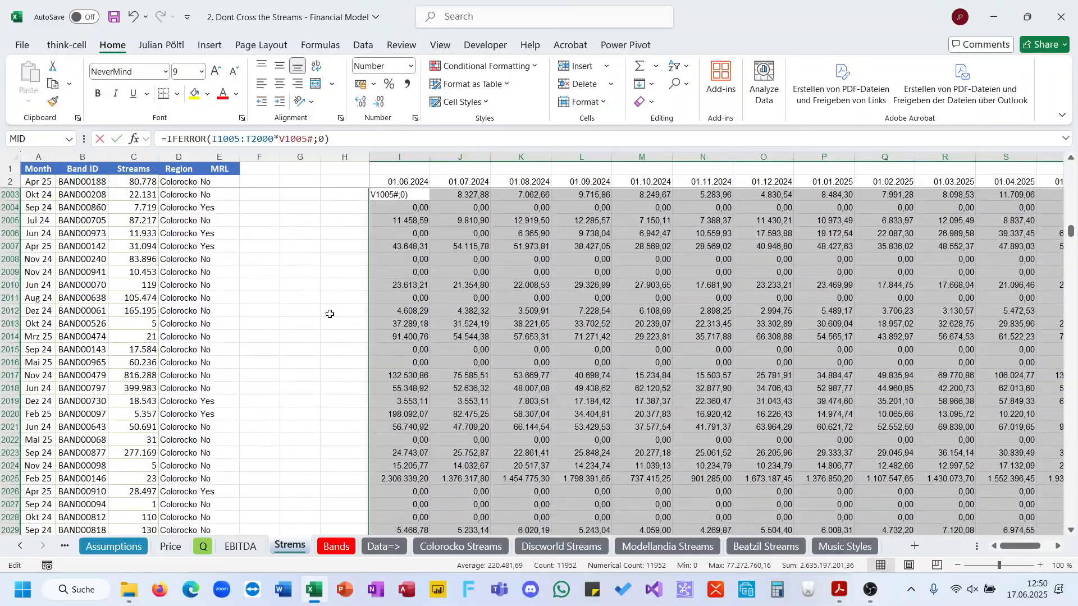
pyautogui.scroll(9, 330, 314)
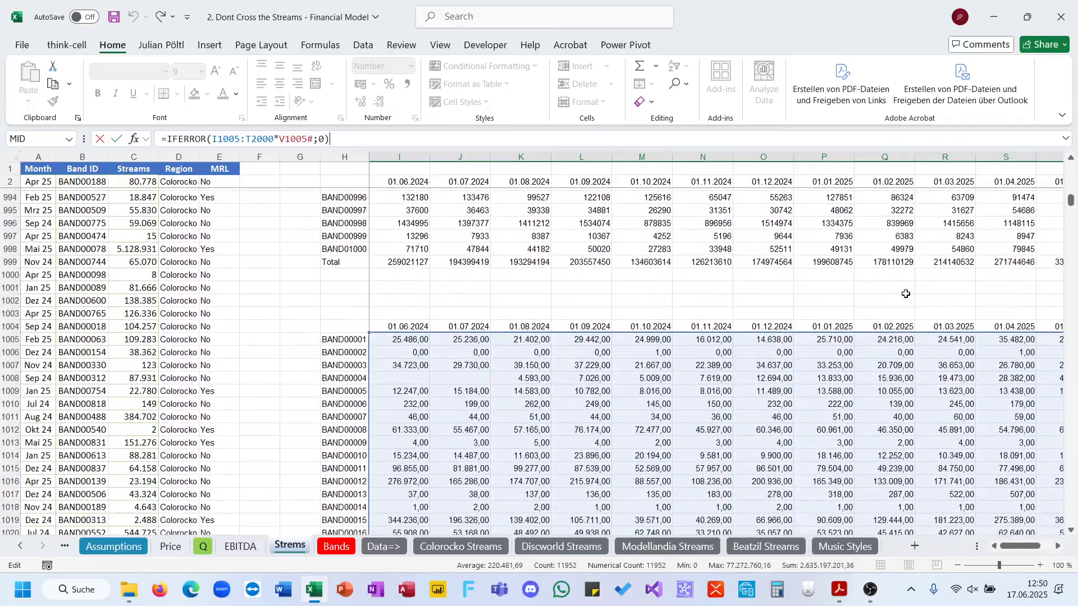
pyautogui.hscroll(5, 906, 293)
pyautogui.scroll(-18, 906, 293)
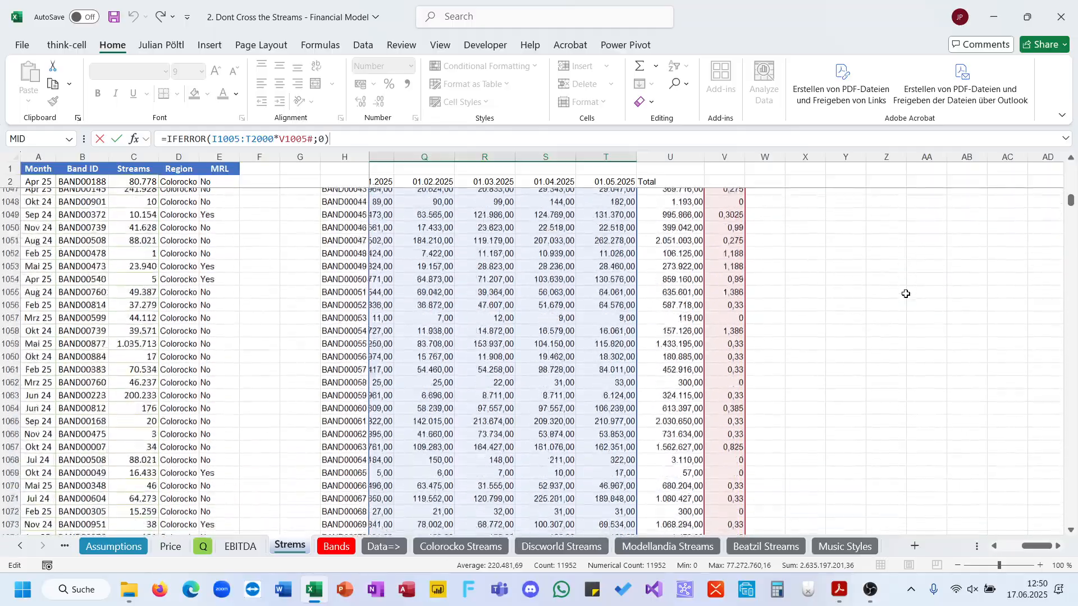
pyautogui.scroll(-20, 906, 294)
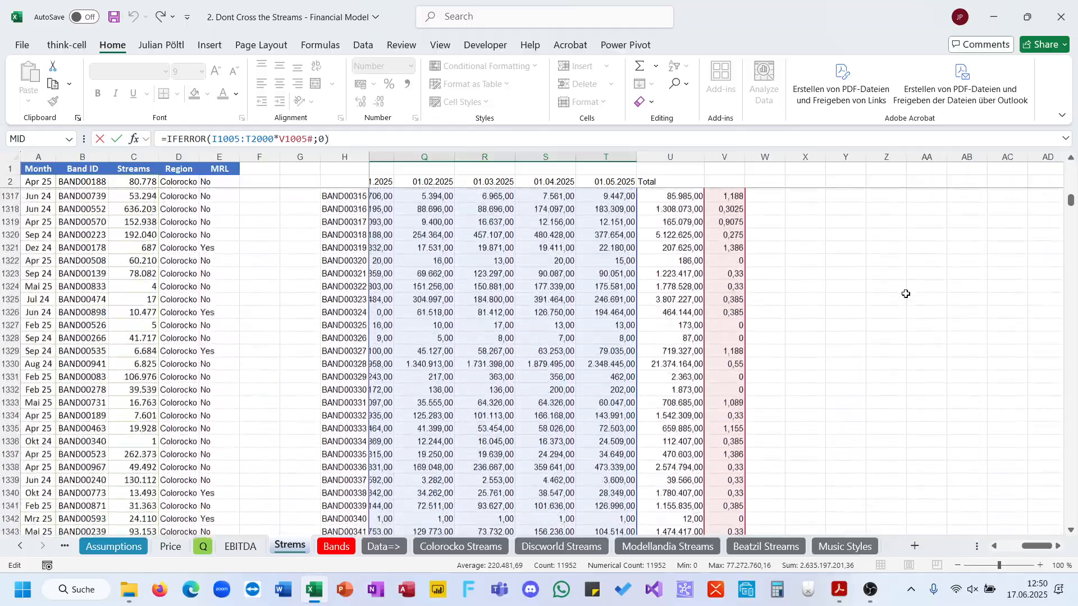
pyautogui.scroll(-20, 906, 293)
pyautogui.press('Return')
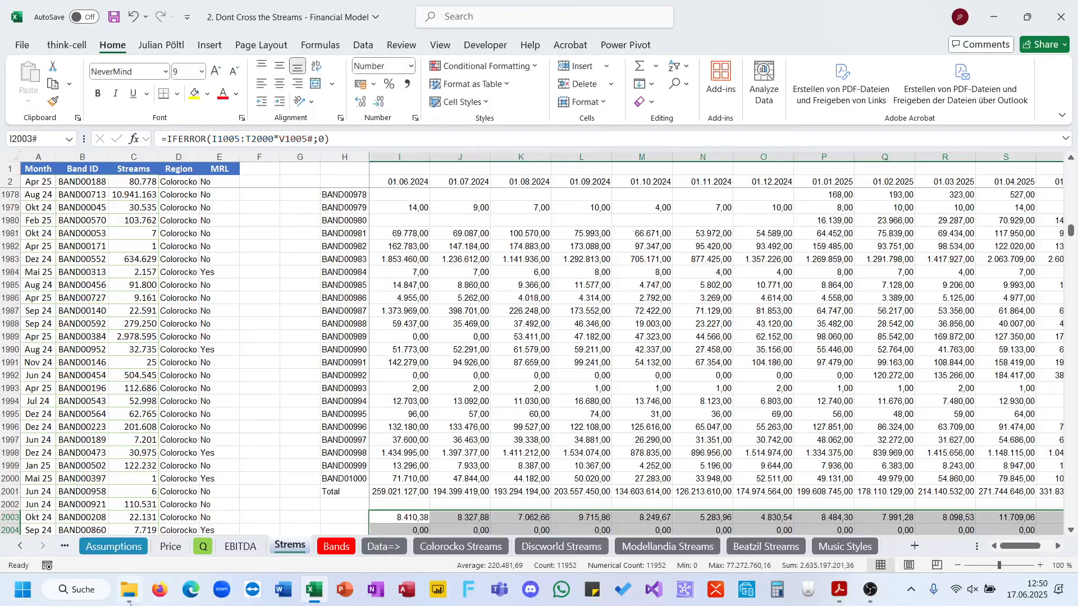
# Review the end of the source stream table with its totals and multipliers, and recheck question 14's options in the quiz PDF.
pyautogui.click(129, 590)
pyautogui.click(131, 598)
pyautogui.scroll(-4, 517, 435)
pyautogui.hscroll(5, 517, 436)
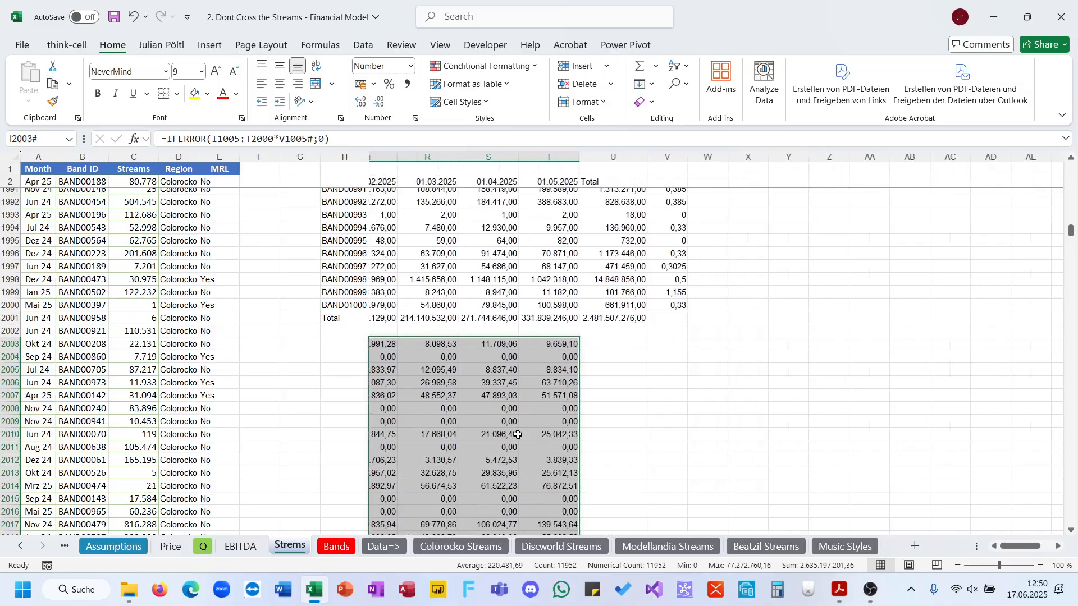
pyautogui.click(845, 604)
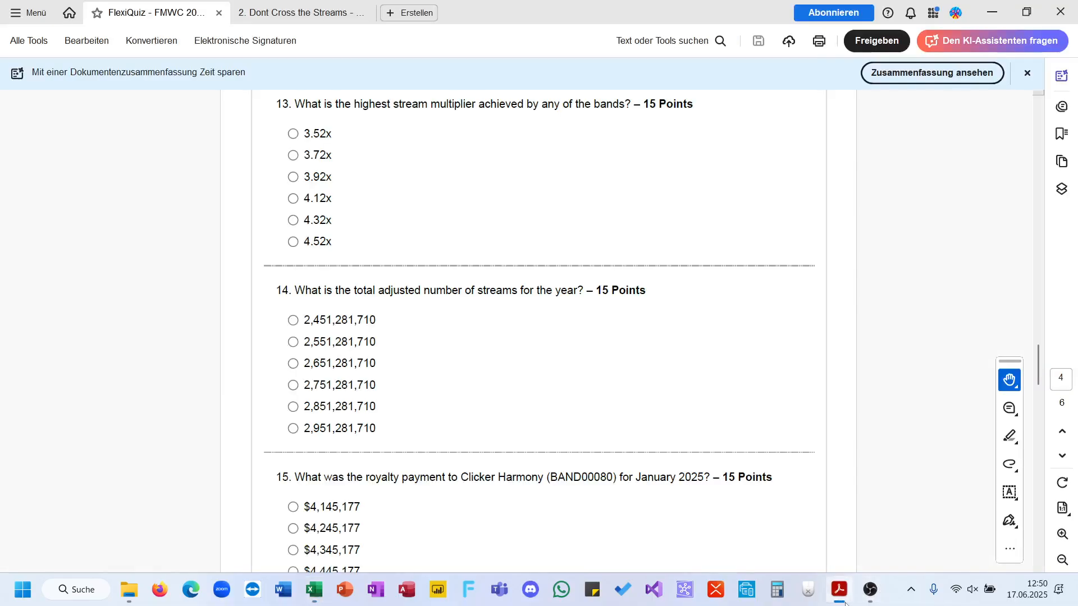
pyautogui.click(839, 591)
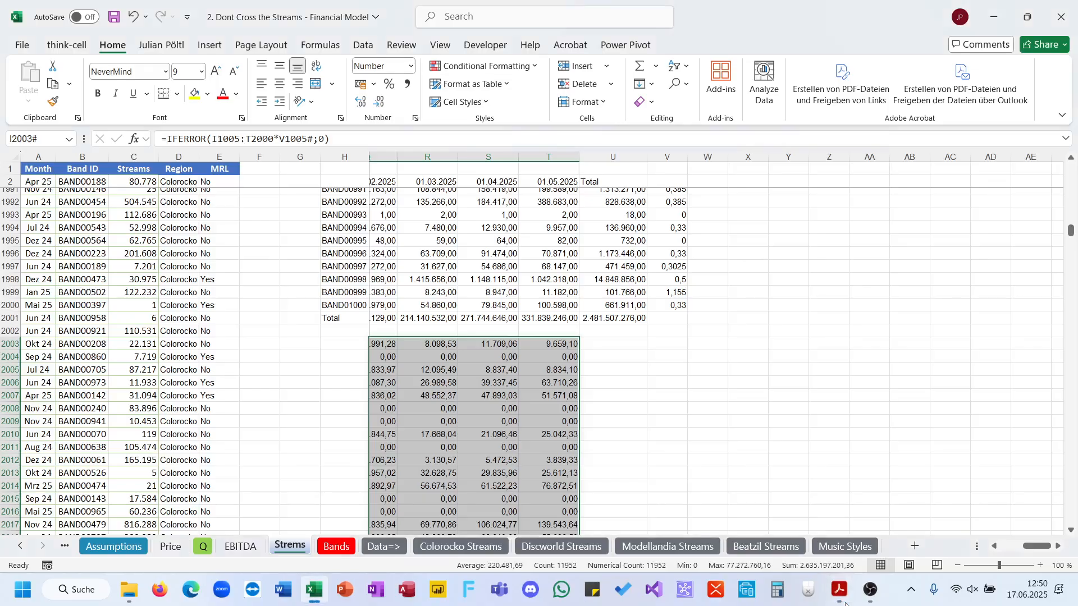
pyautogui.scroll(-4, 614, 448)
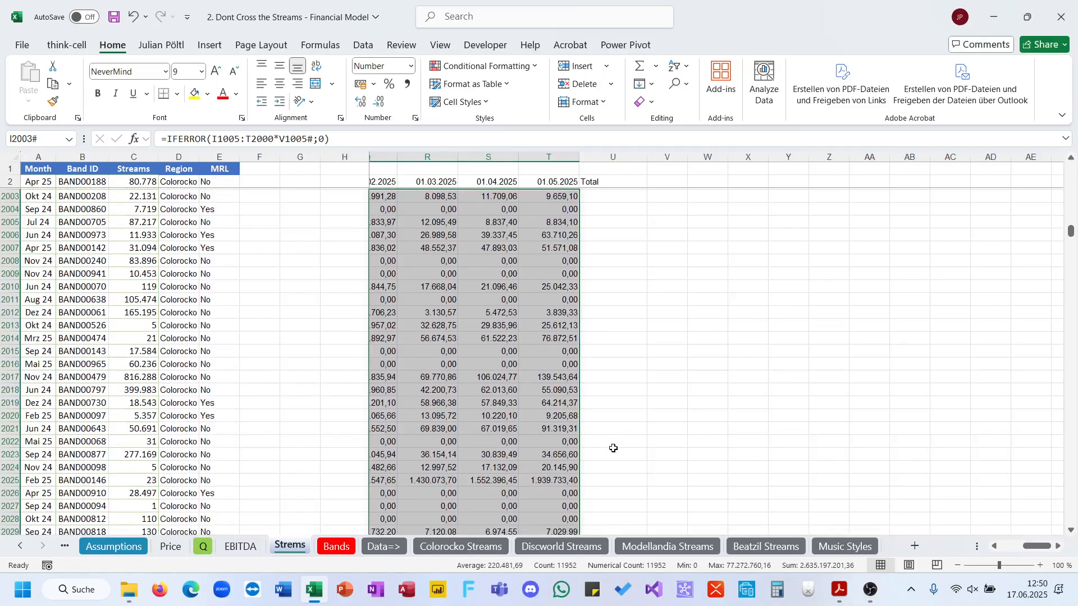
# In File Explorer, open the FMWC 25 Stage 5 Live folder under Excel ESports and 2025 FMWC.
pyautogui.click(129, 590)
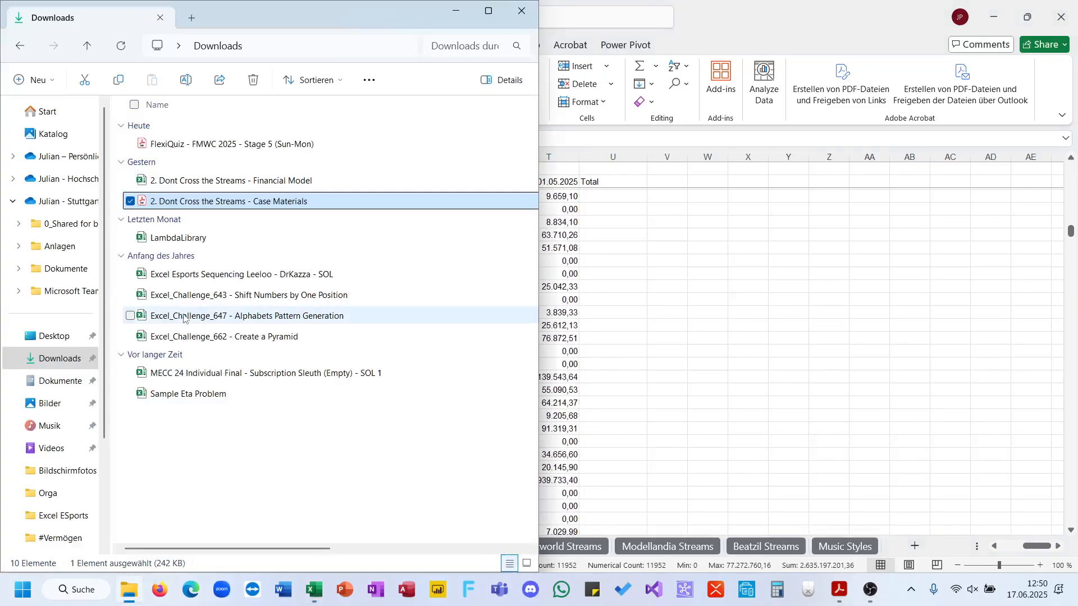
pyautogui.click(69, 512)
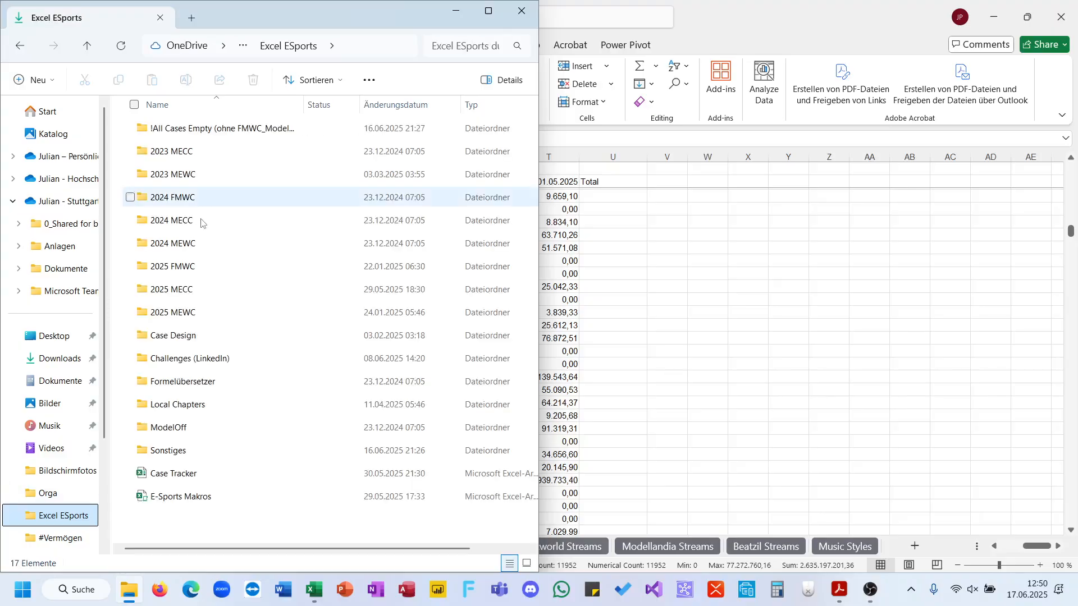
pyautogui.click(194, 268)
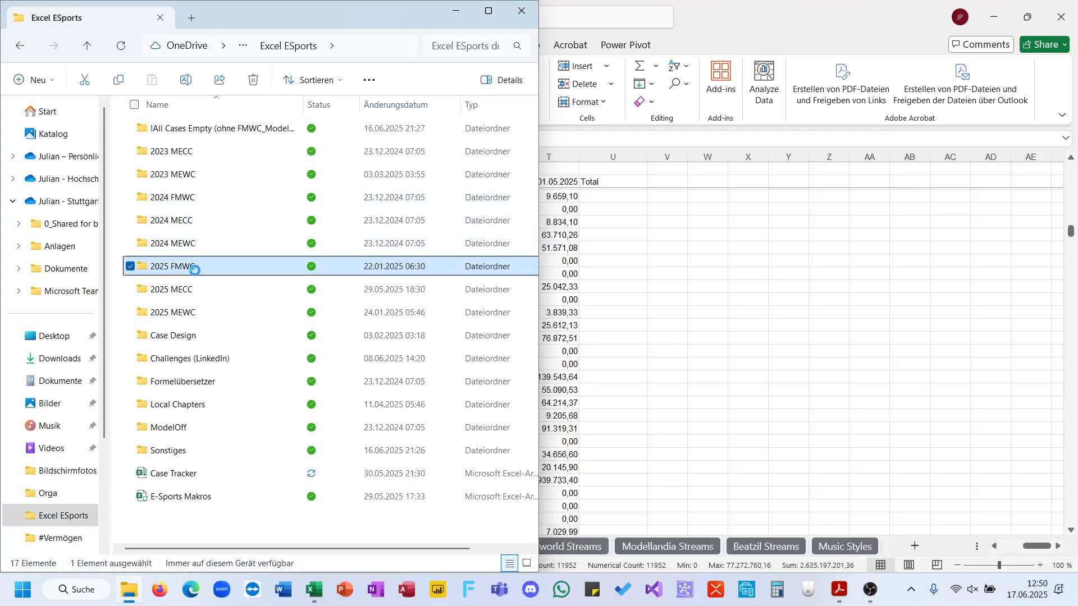
pyautogui.doubleClick(194, 274)
pyautogui.doubleClick(188, 175)
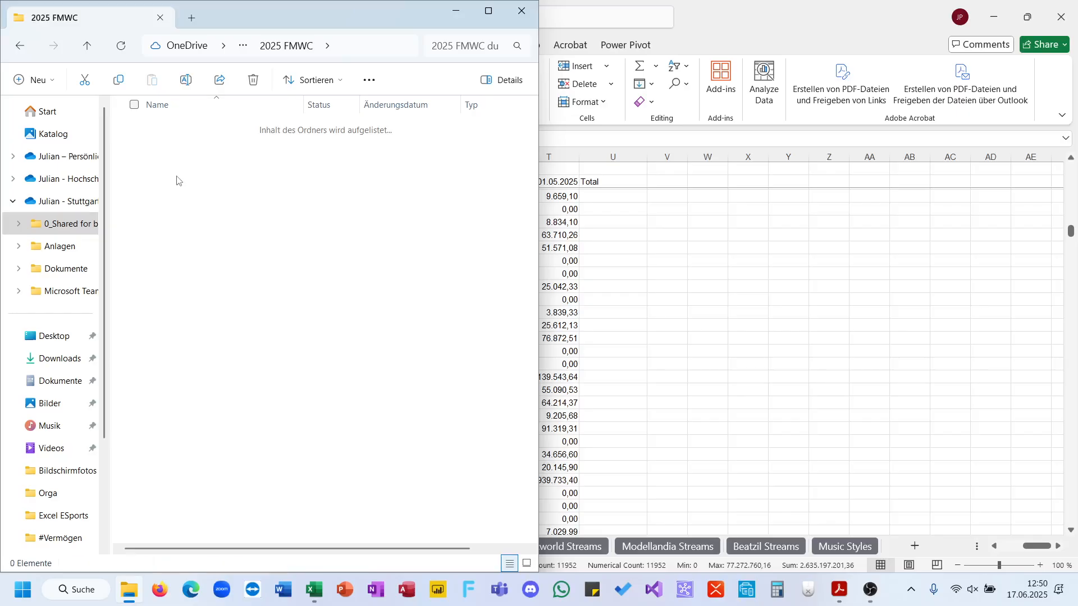
pyautogui.click(198, 220)
pyautogui.doubleClick(198, 220)
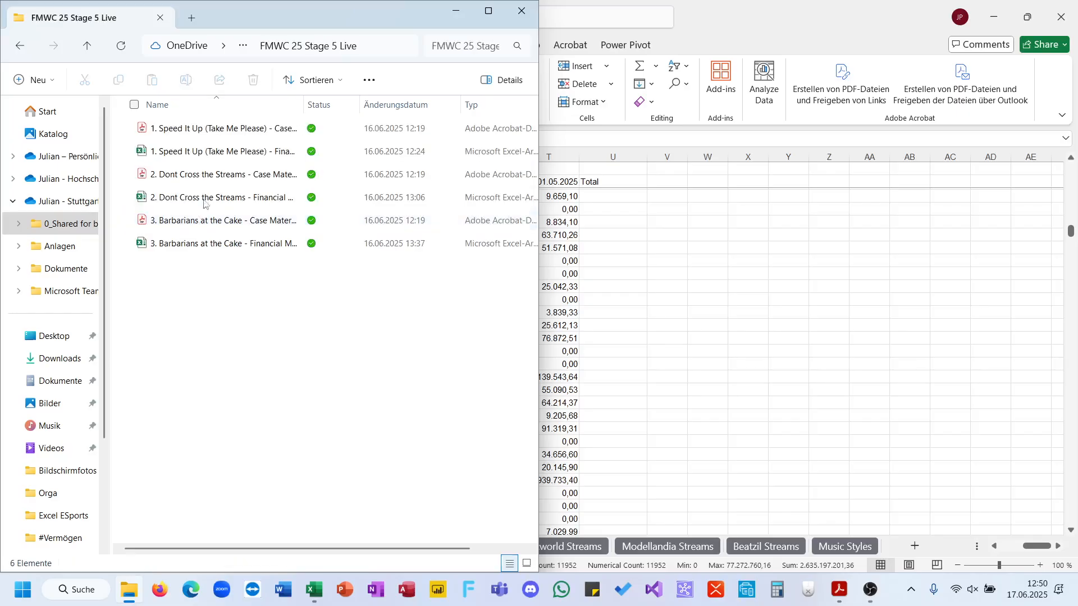
# Duplicate the "2. Dont Cross the Streams - Financial Model" workbook in this folder and open the copy in Excel.
pyautogui.click(199, 197)
pyautogui.hotkey('ctrl', 'c')
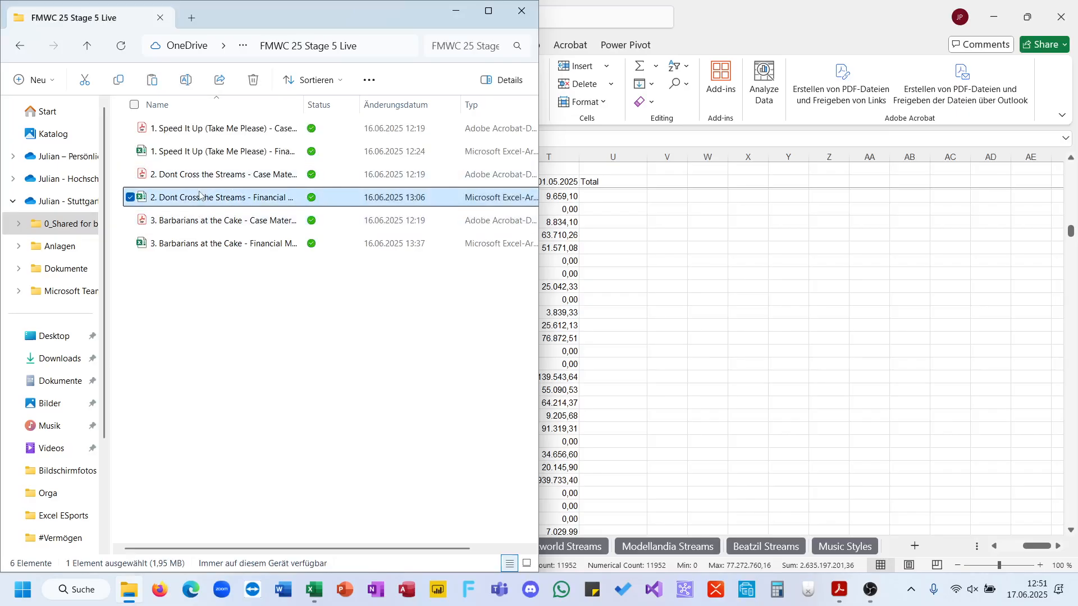
pyautogui.hotkey('ctrl', 'v')
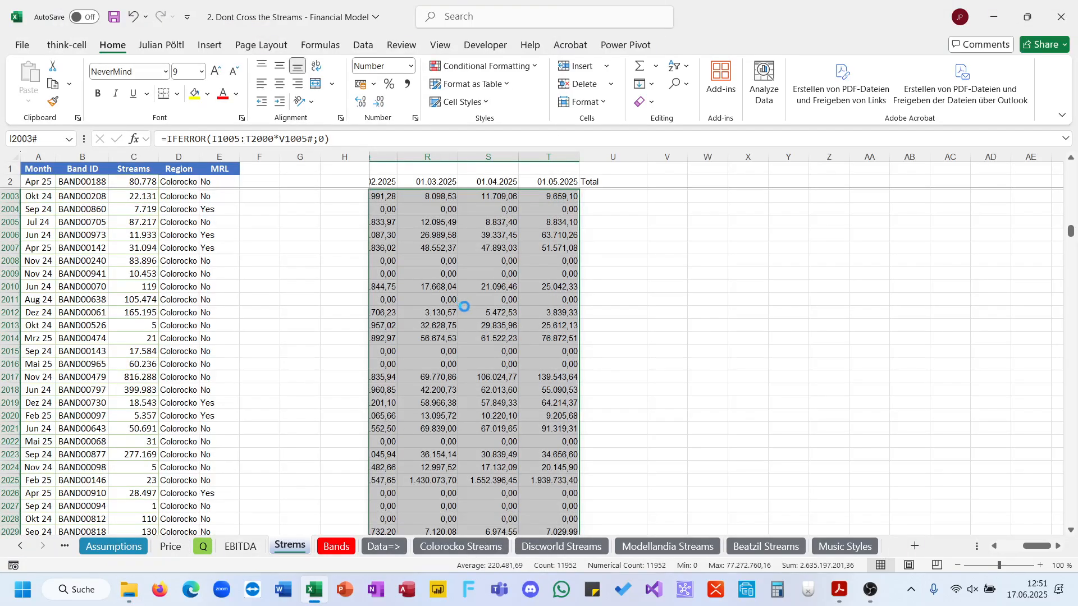
# Find the adjusted streams column and its total on the Stream Data sheet of the copied solution workbook.
pyautogui.scroll(-20, 467, 367)
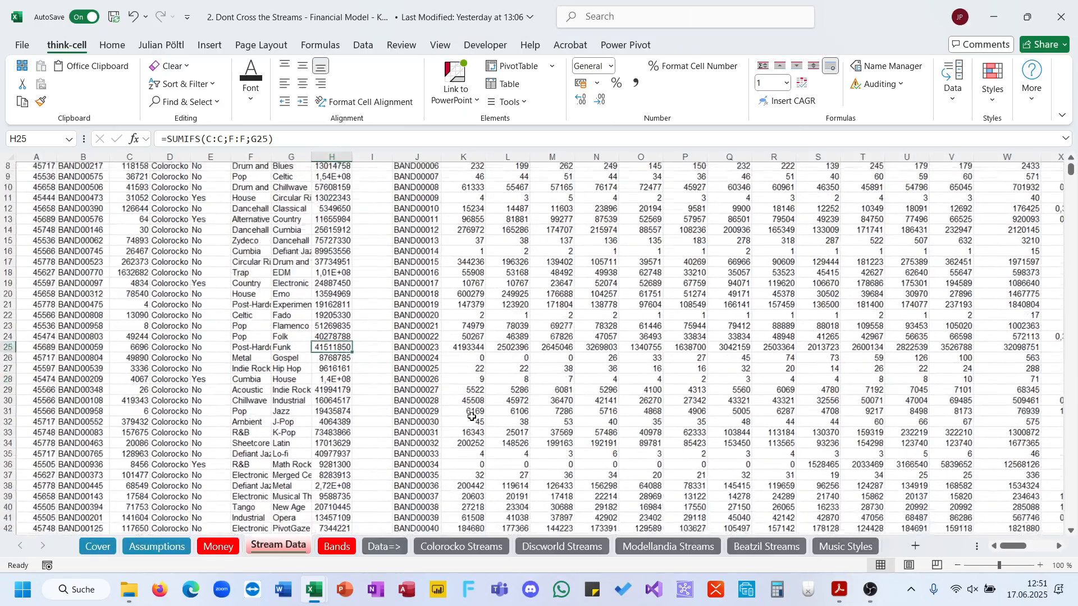
pyautogui.click(344, 414)
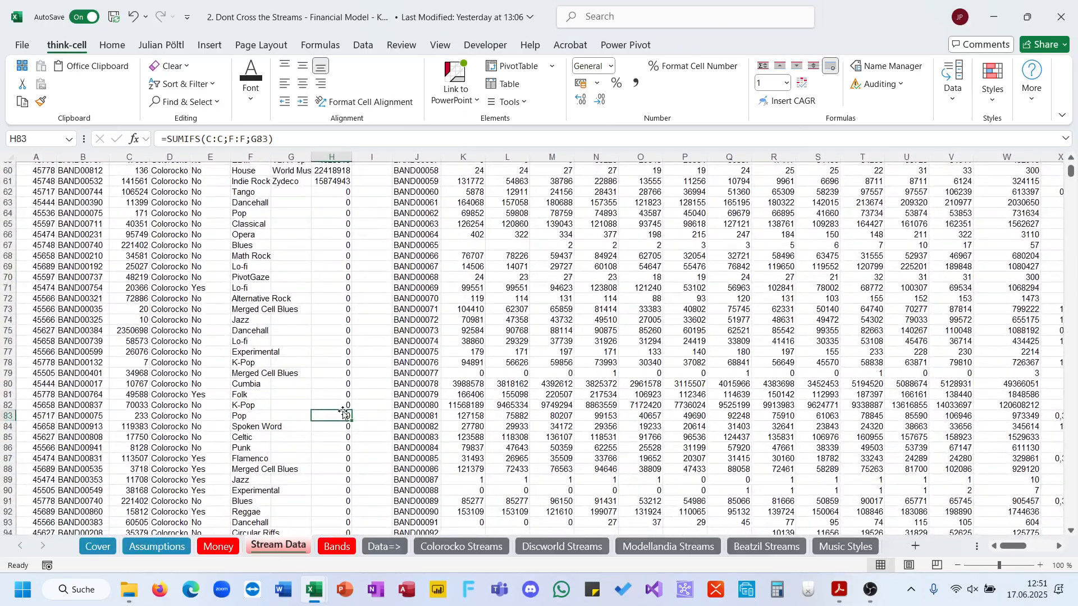
pyautogui.hscroll(6, 511, 409)
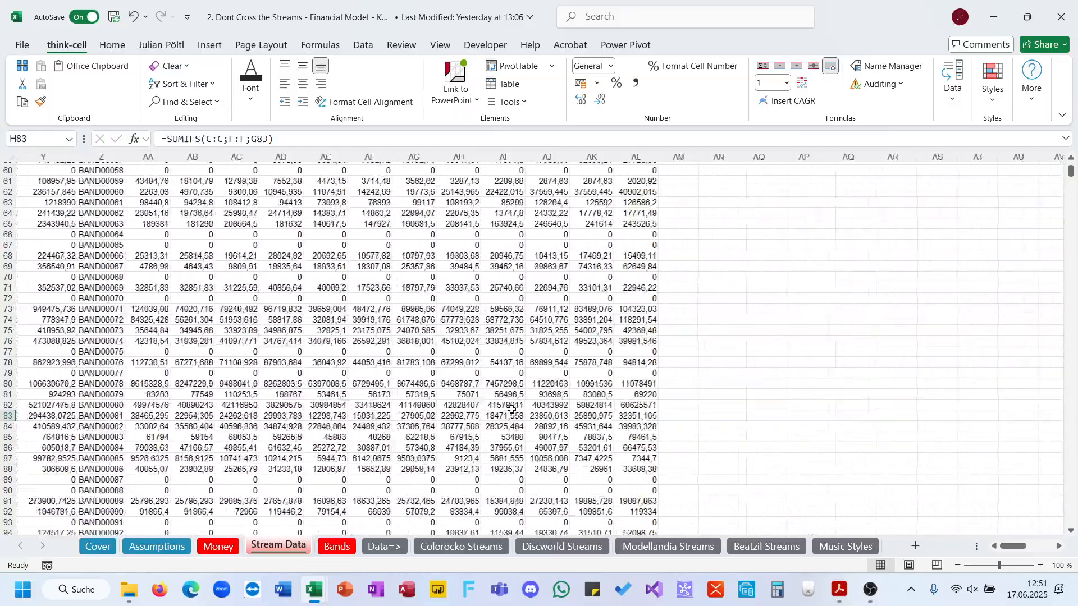
pyautogui.scroll(20, 512, 410)
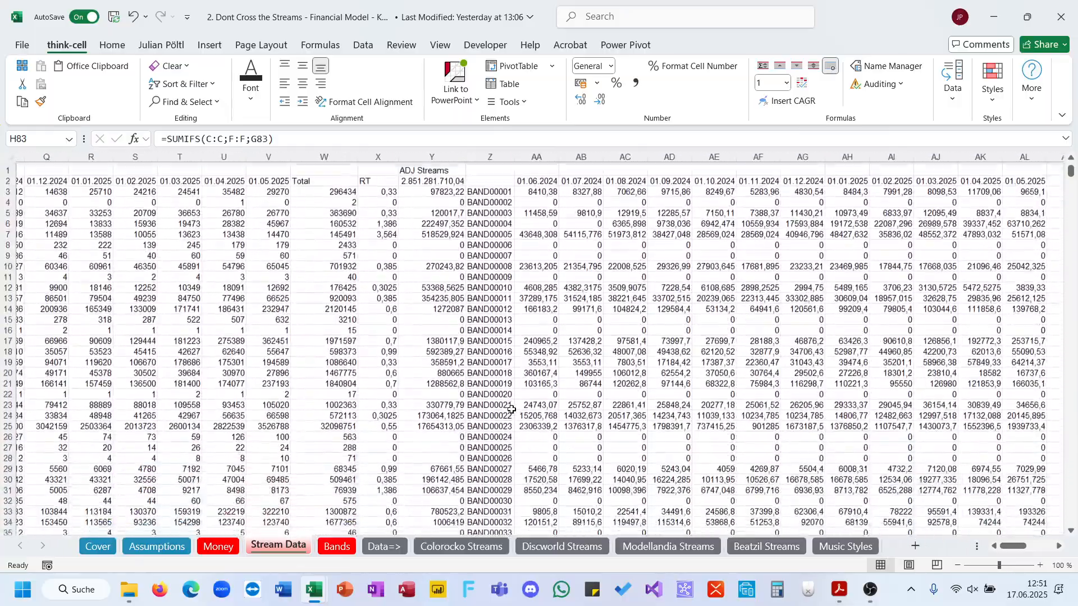
# Inspect which total and multiplier ranges the adjusted streams formula in Y3 uses, leaving the formula unchanged.
pyautogui.click(443, 189)
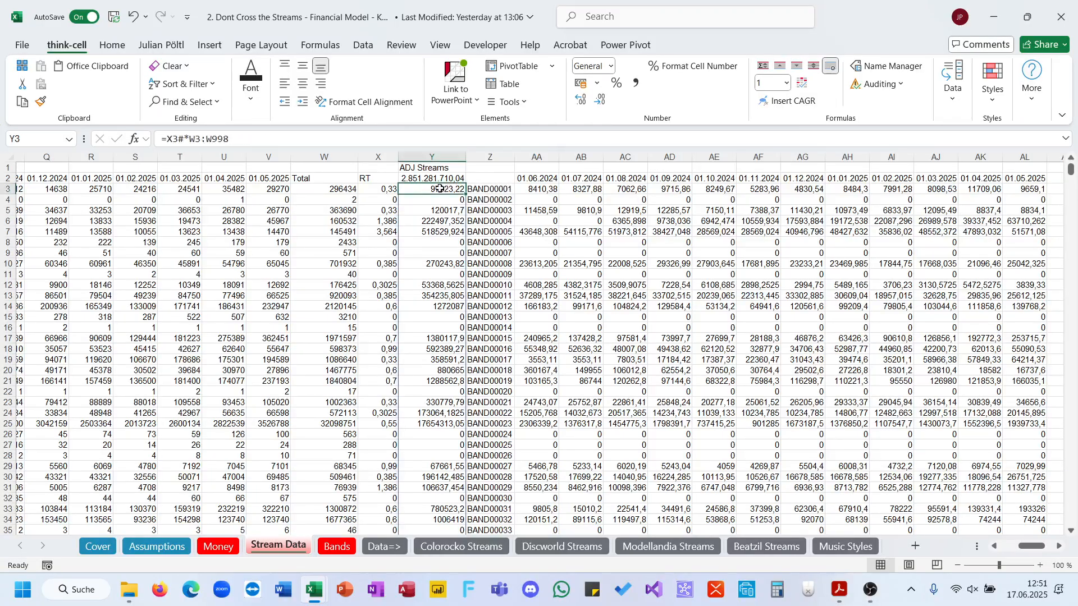
pyautogui.press('F2')
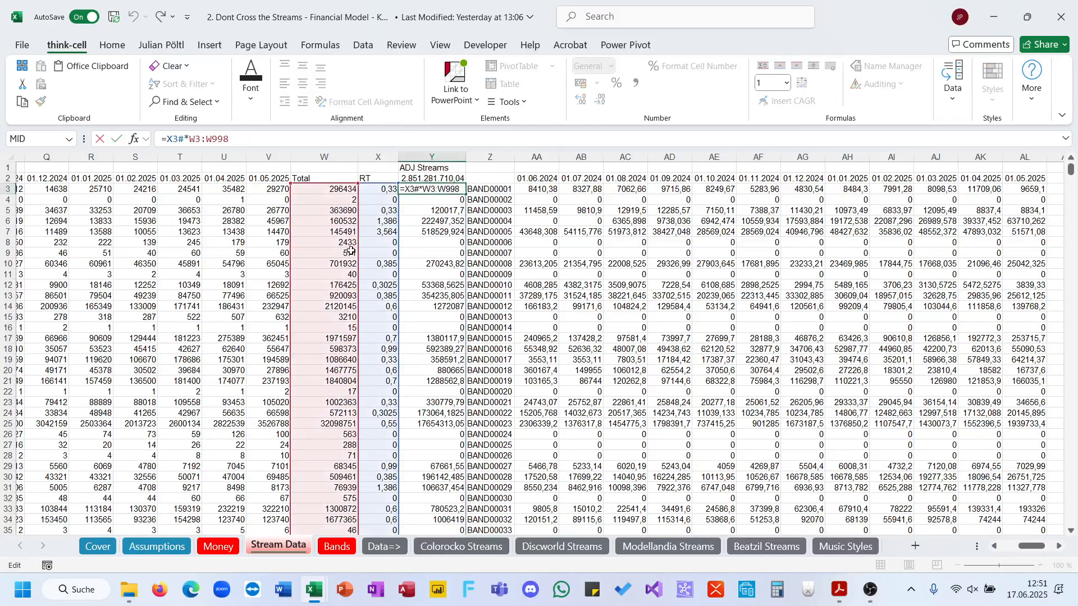
pyautogui.hscroll(-1, 352, 251)
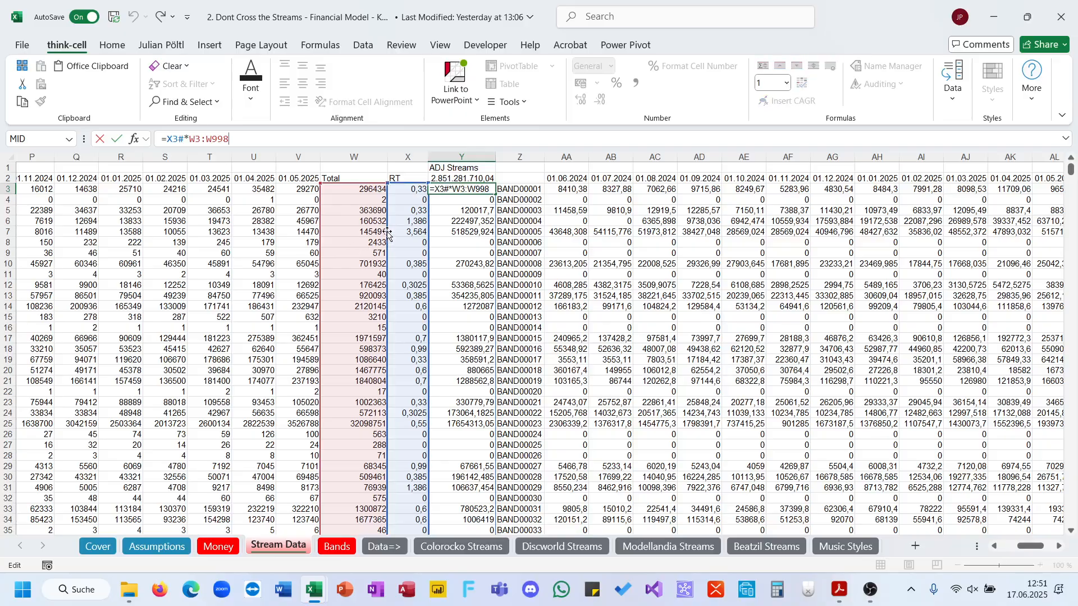
pyautogui.press('Escape')
# Check the grand total of streams in column W and sum the RT multipliers in column X by selection.
pyautogui.click(363, 193)
pyautogui.hotkey('ctrl', 'Down')
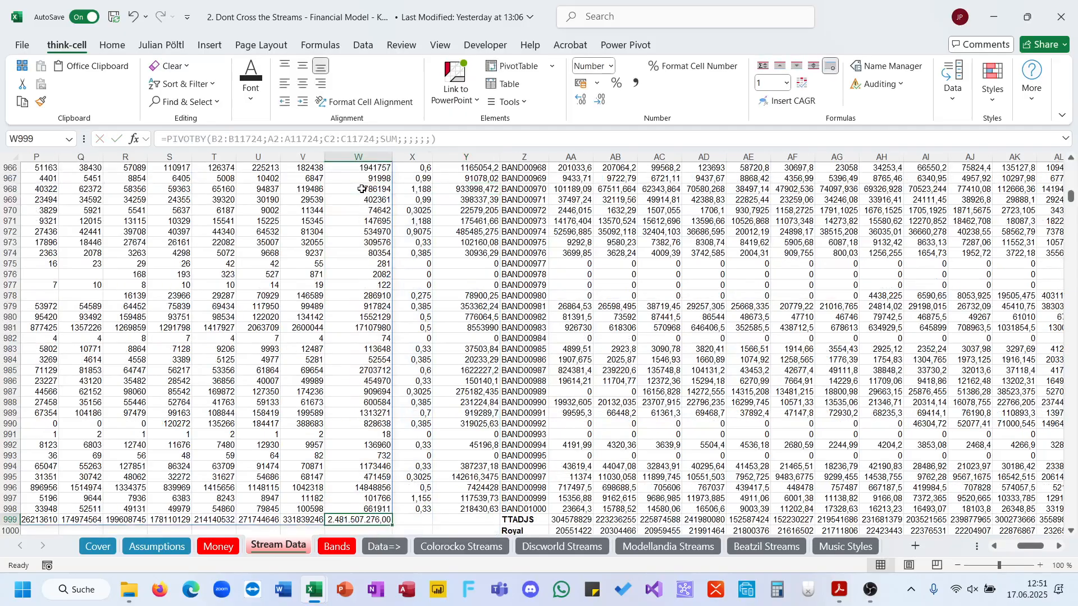
pyautogui.click(424, 509)
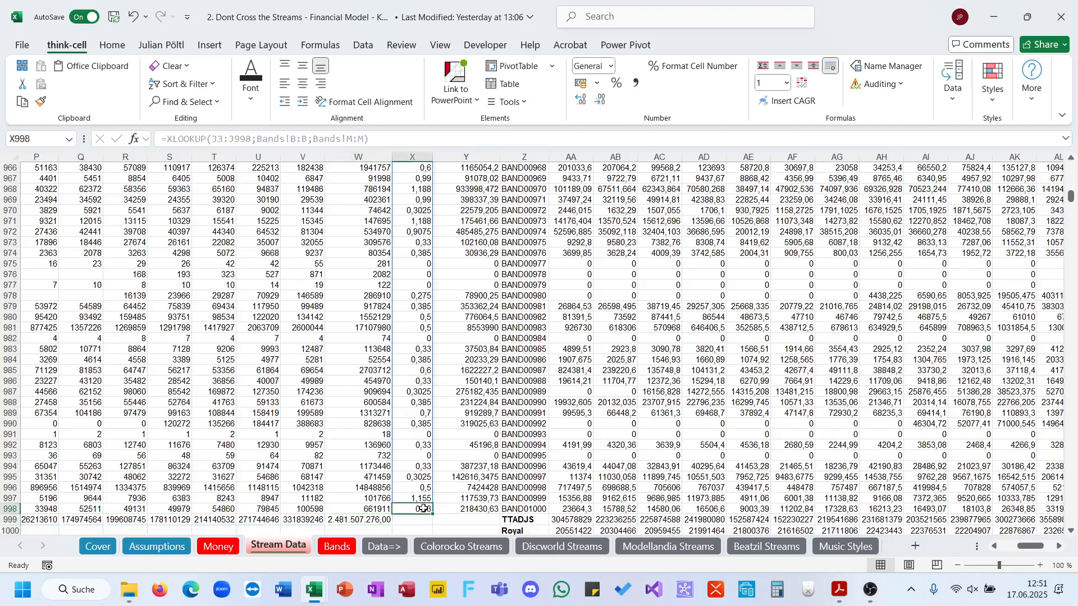
pyautogui.hotkey('ctrl', 'shift', 'Up')
pyautogui.hotkey('shift', 'Down')
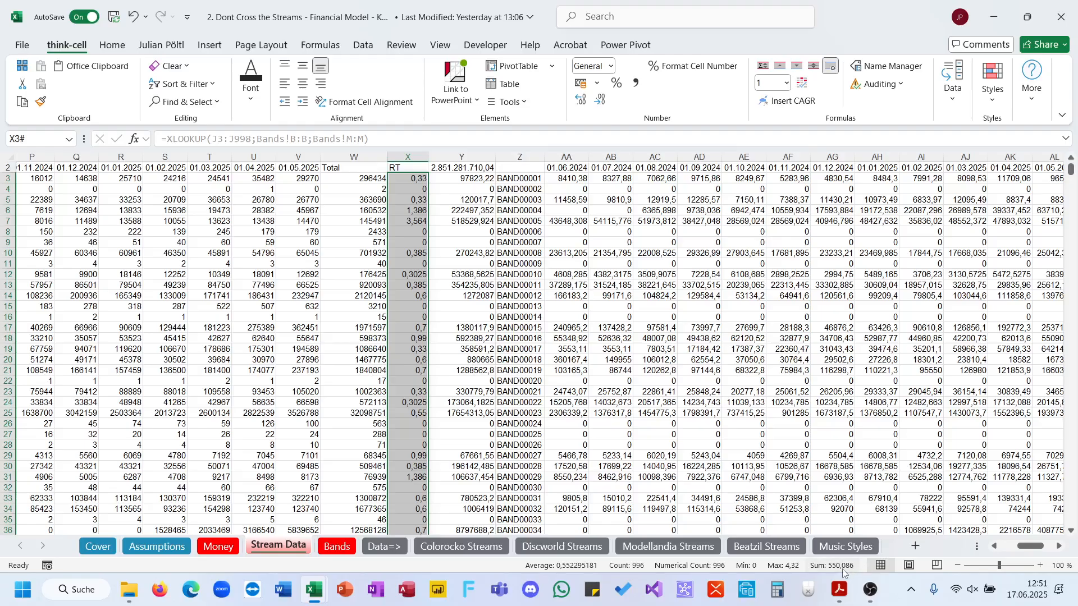
# Switch back to the original "2. Dont Cross the Streams - Financial Model" workbook with the adjusted stream table.
pyautogui.click(311, 589)
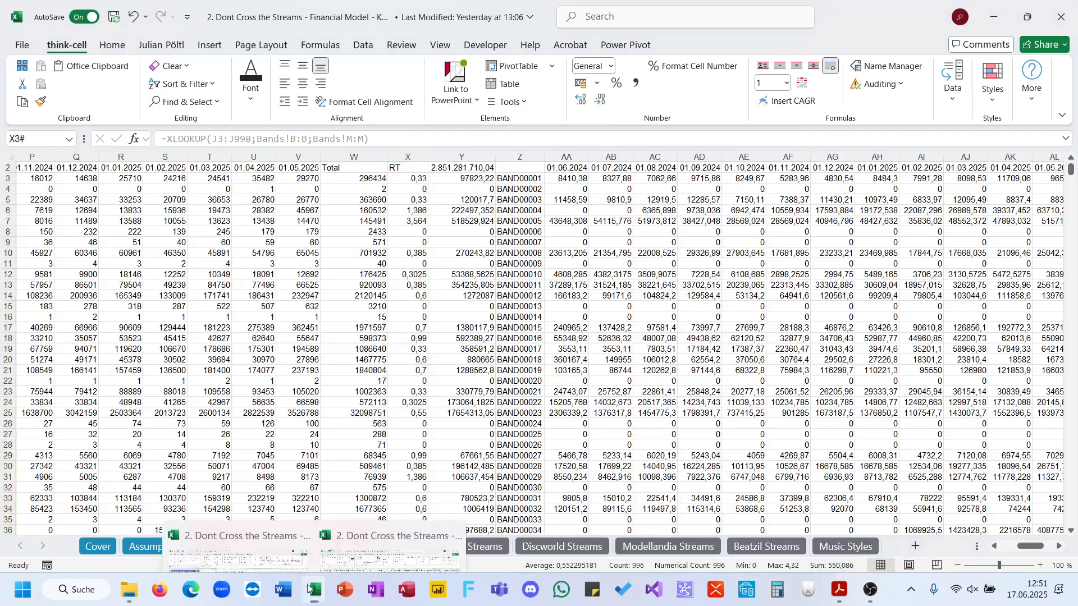
pyautogui.moveTo(262, 528)
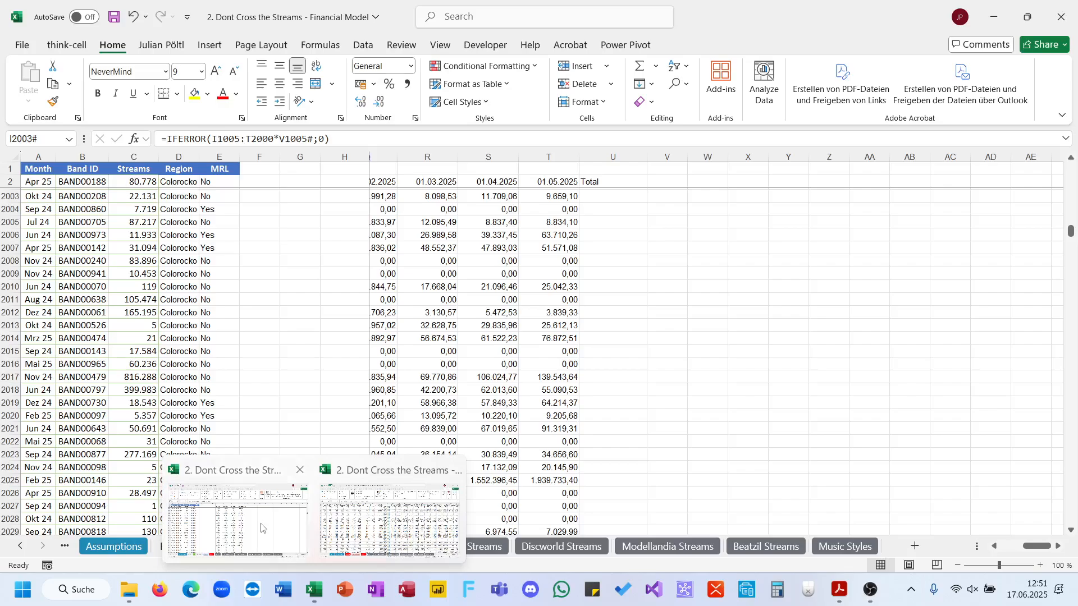
pyautogui.click(261, 528)
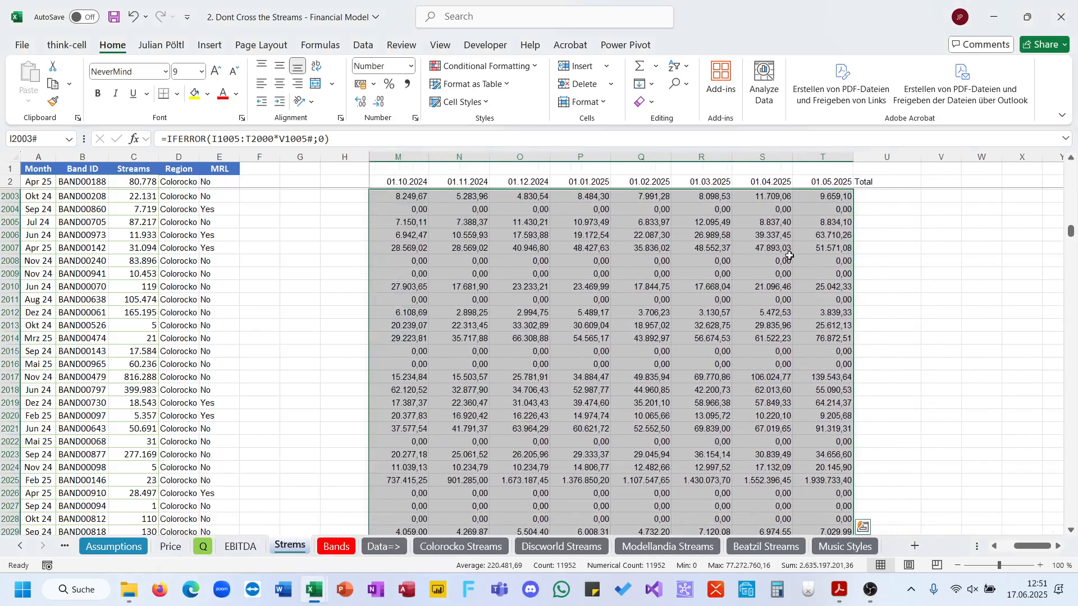
# Find the total row beneath the monthly streams table on the Strems sheet and check its grand total in column U.
pyautogui.scroll(-20, 804, 350)
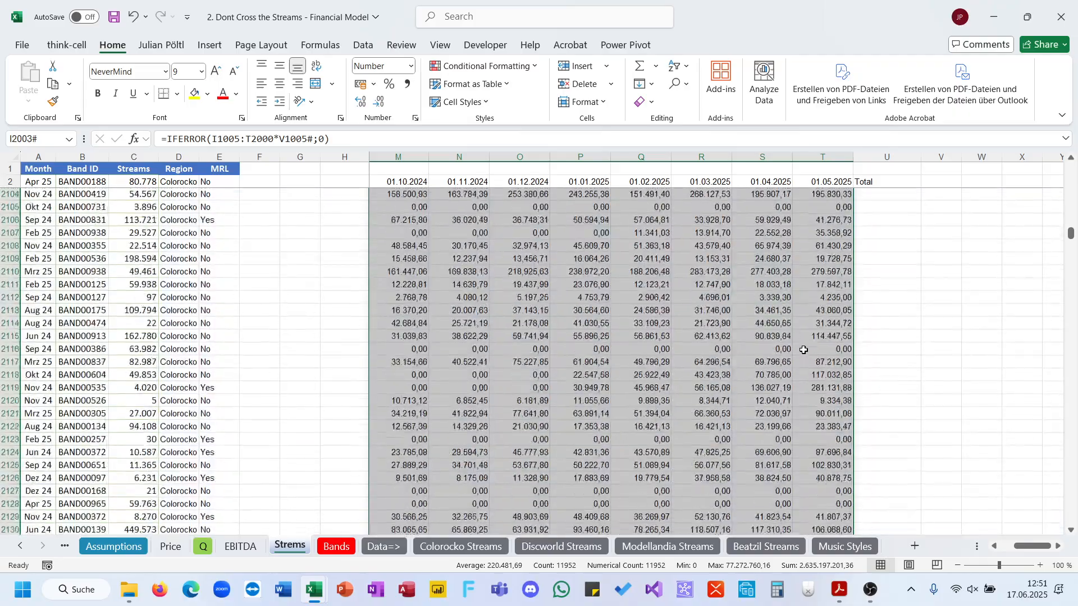
pyautogui.scroll(-20, 804, 350)
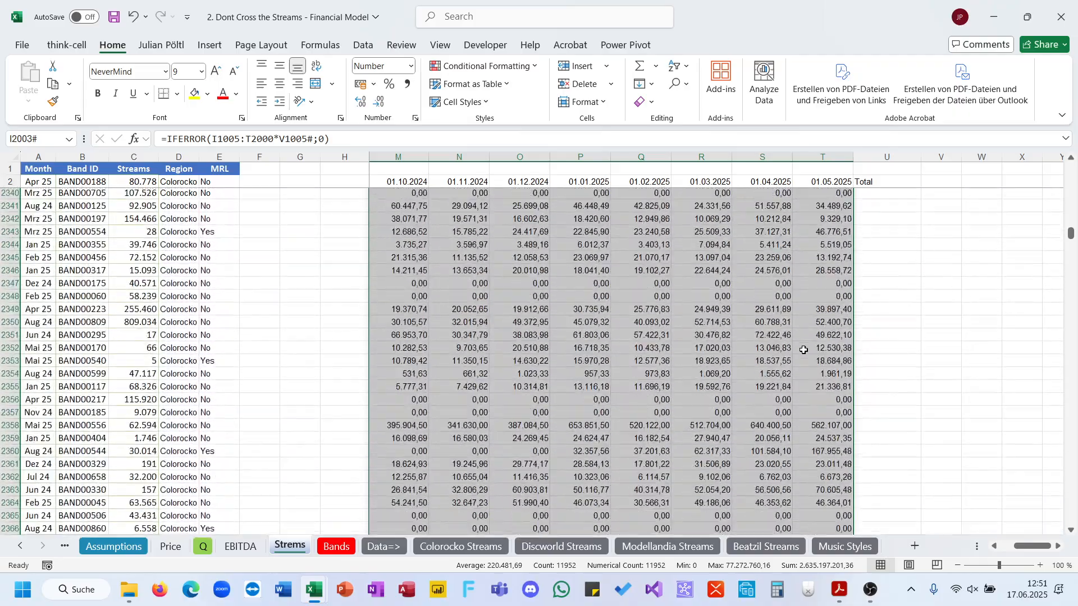
pyautogui.click(846, 425)
pyautogui.hotkey('ctrl', 'Up')
pyautogui.hotkey('ctrl', 'Up')
pyautogui.hotkey('ctrl', 'Up')
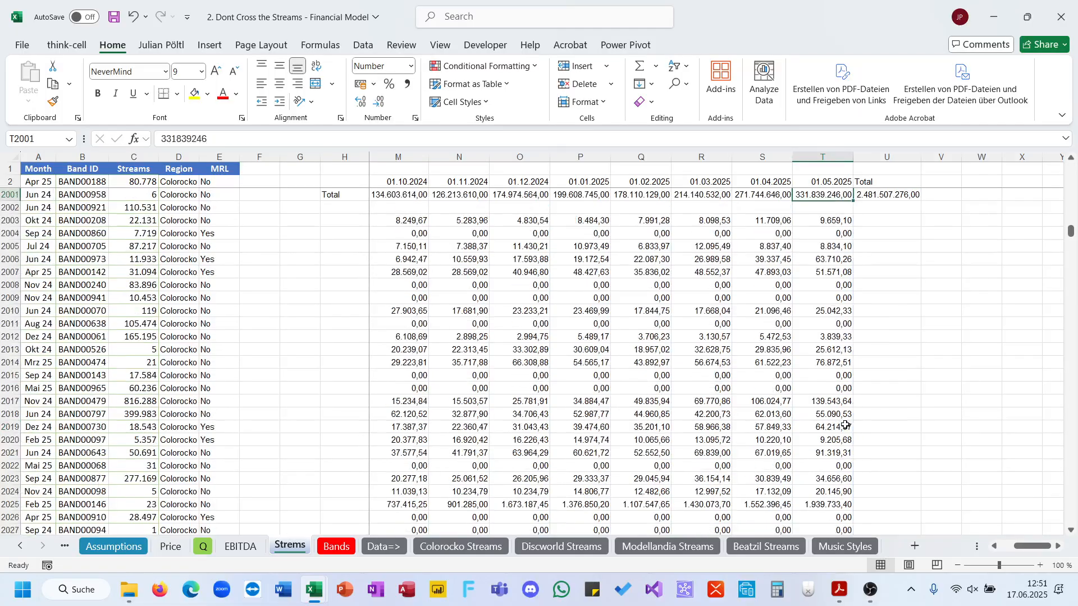
pyautogui.press('Right')
pyautogui.press('Down')
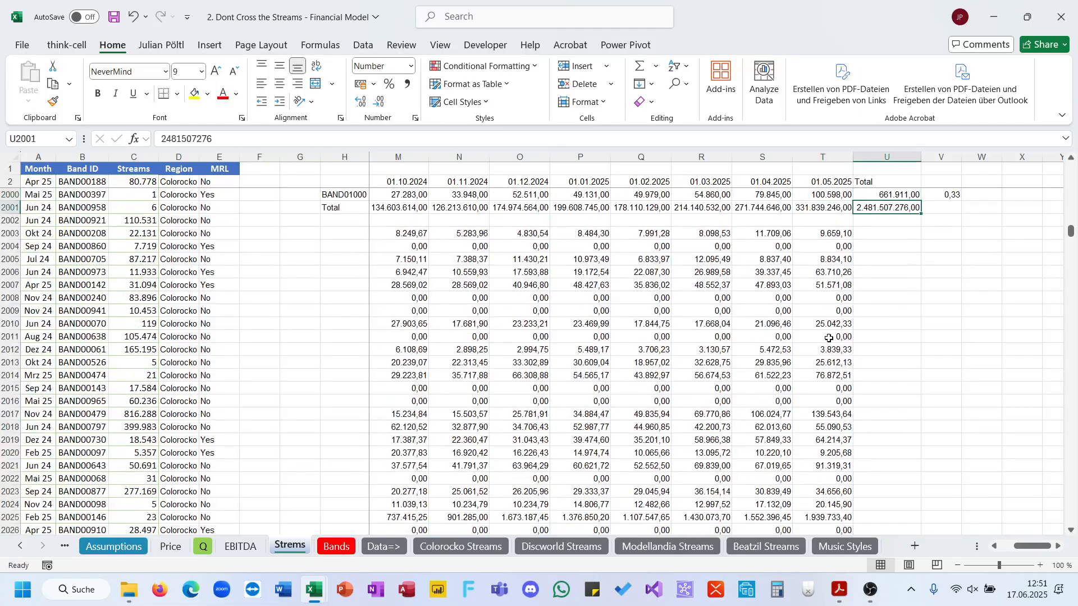
# Sum the band multipliers in column V, from row 2000 up to row 1005, by selection.
pyautogui.click(961, 194)
pyautogui.hotkey('ctrl', 'shift', 'Up')
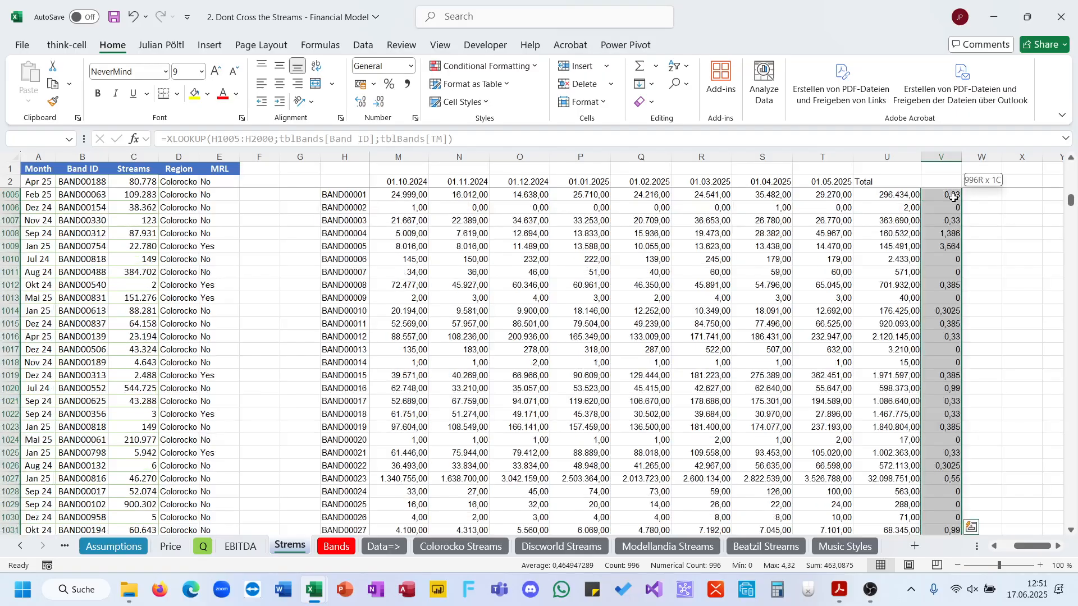
pyautogui.scroll(1, 954, 197)
pyautogui.moveTo(954, 197); pyautogui.dragTo(954, 202)
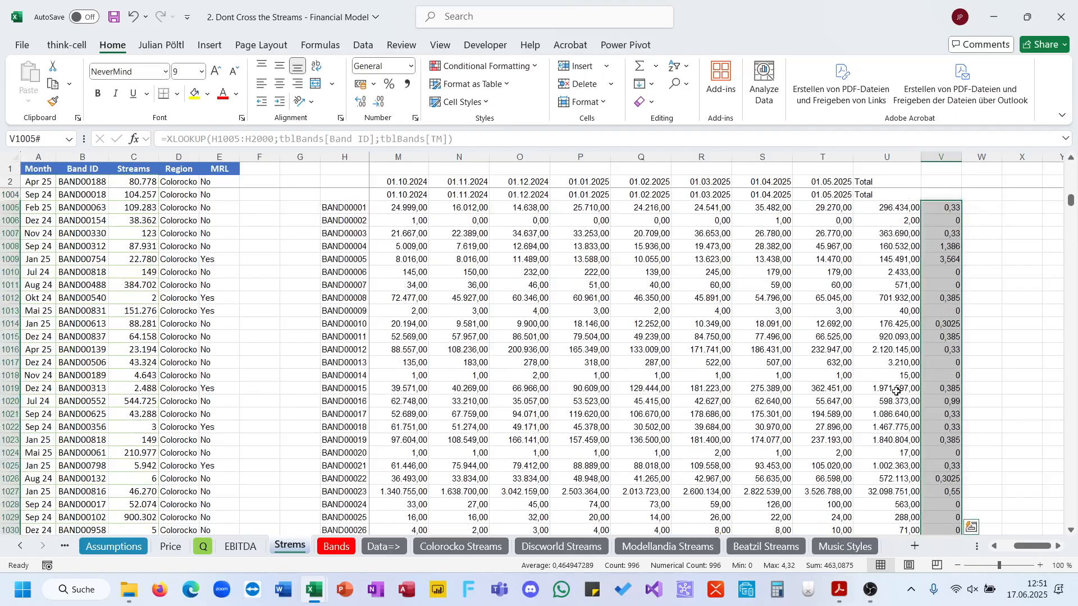
# Inspect the XLOOKUP formula in V1005 and check how far its band ID range reaches, leaving the formula unchanged.
pyautogui.click(947, 207)
pyautogui.click(557, 139)
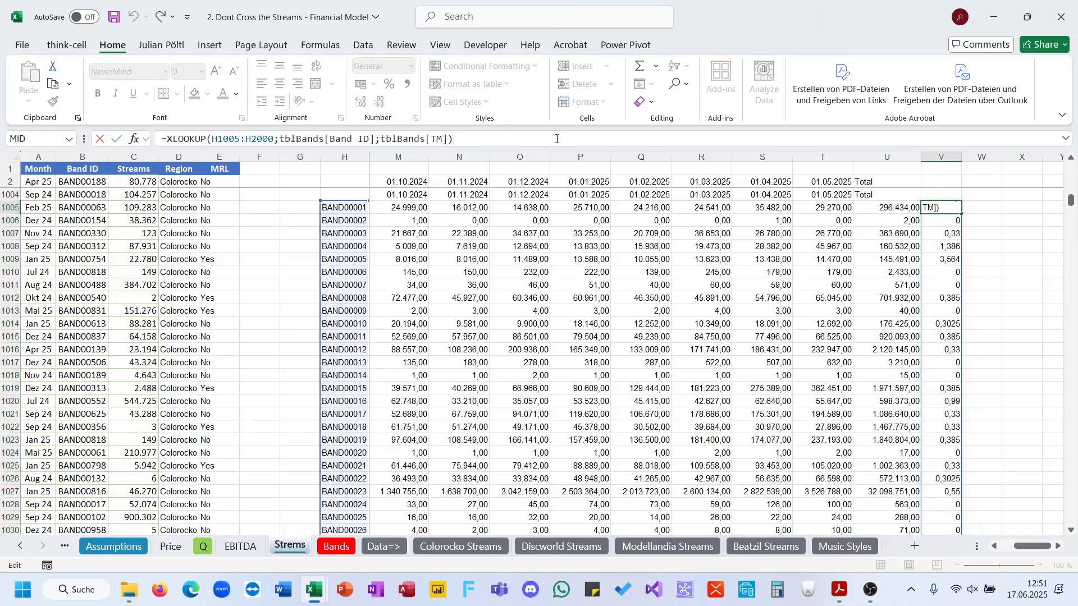
pyautogui.scroll(-20, 549, 230)
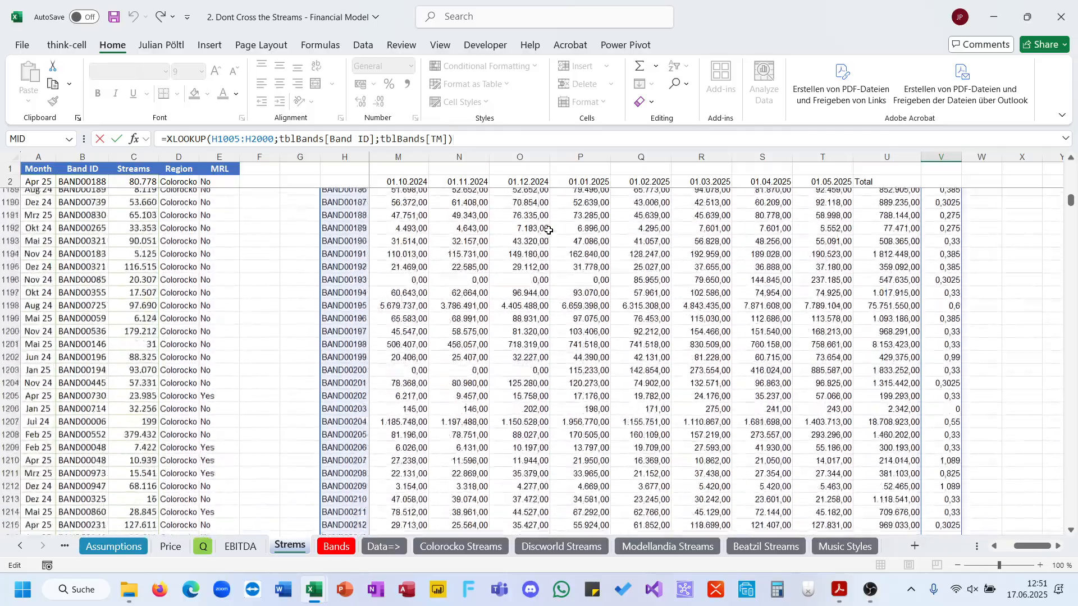
pyautogui.scroll(-20, 548, 231)
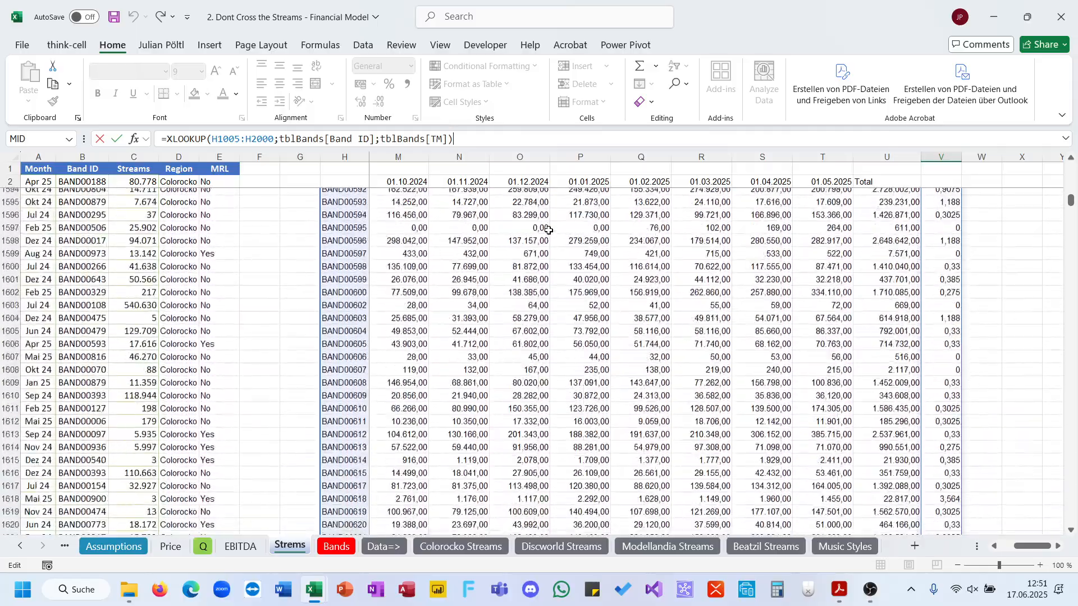
pyautogui.scroll(-20, 549, 231)
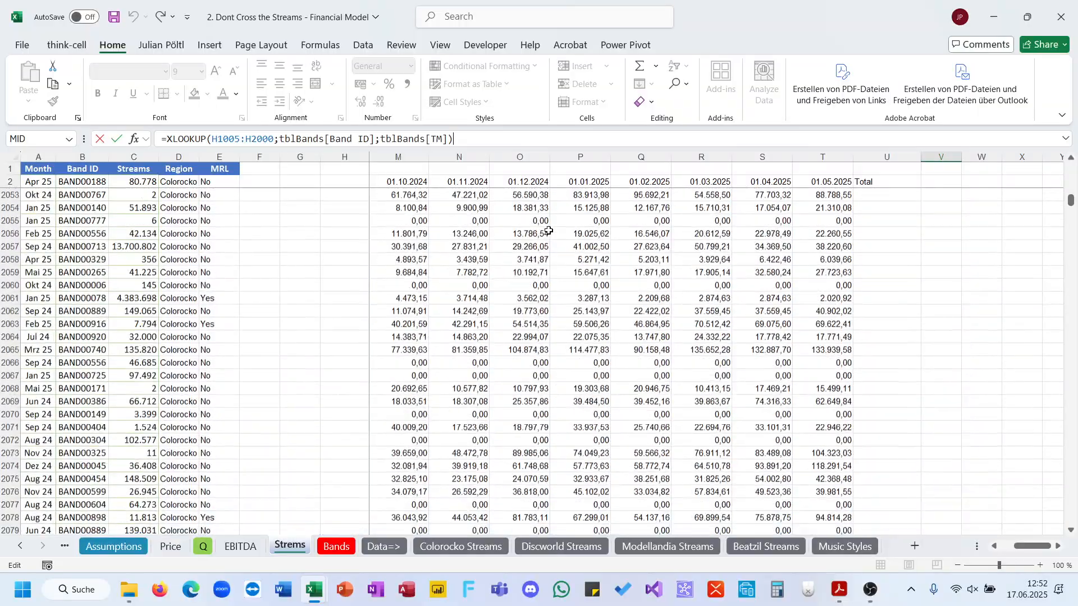
pyautogui.press('Return')
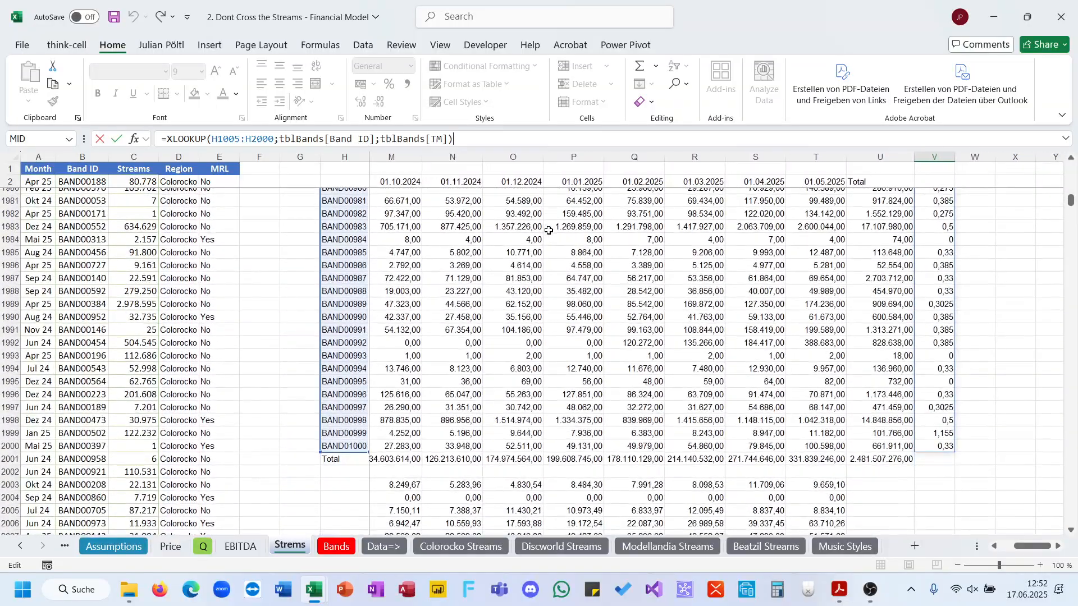
pyautogui.scroll(2, 904, 310)
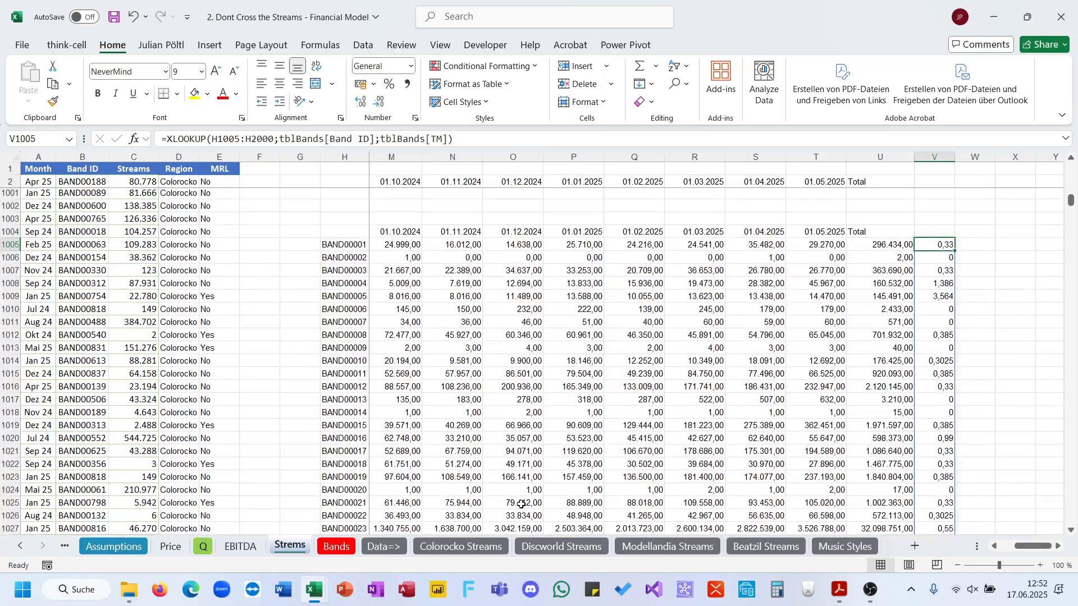
# Inspect the AM multiplier formula in H987 on the Bands sheet, leaving it unchanged.
pyautogui.click(241, 546)
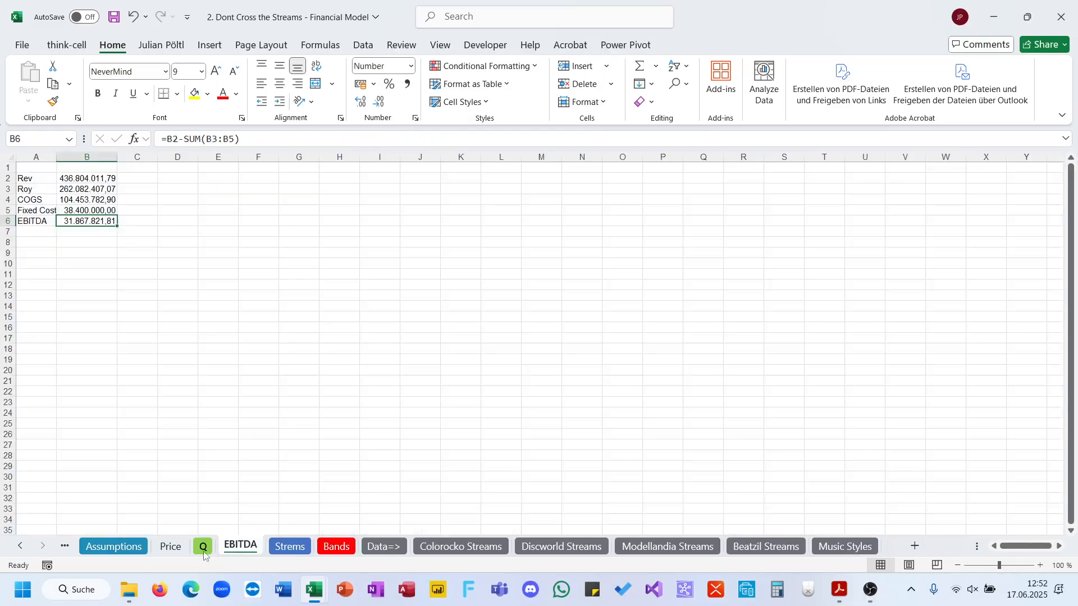
pyautogui.click(333, 549)
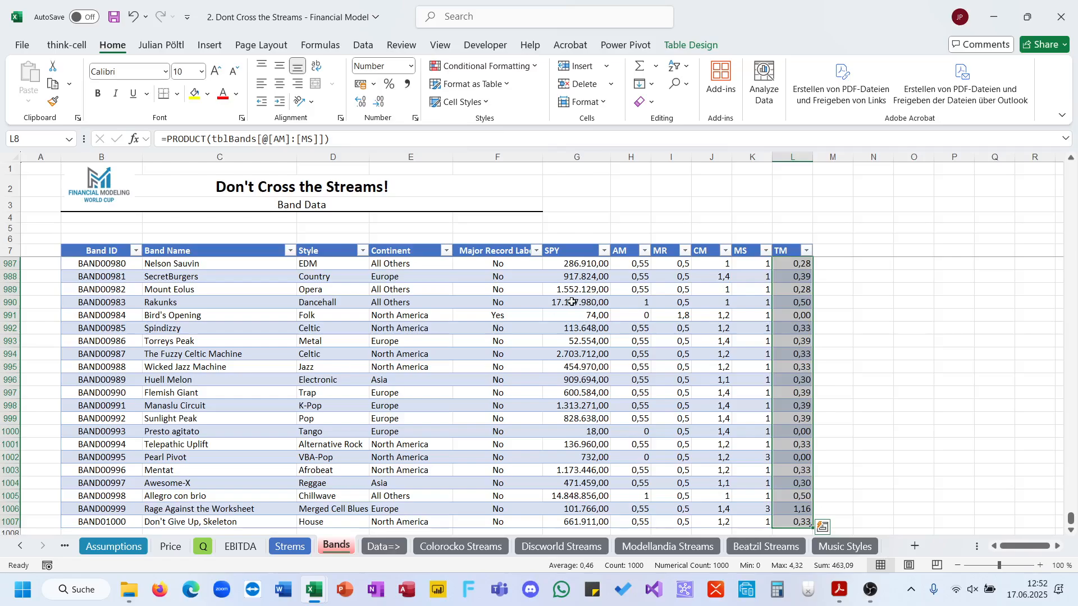
pyautogui.click(632, 264)
pyautogui.click(500, 137)
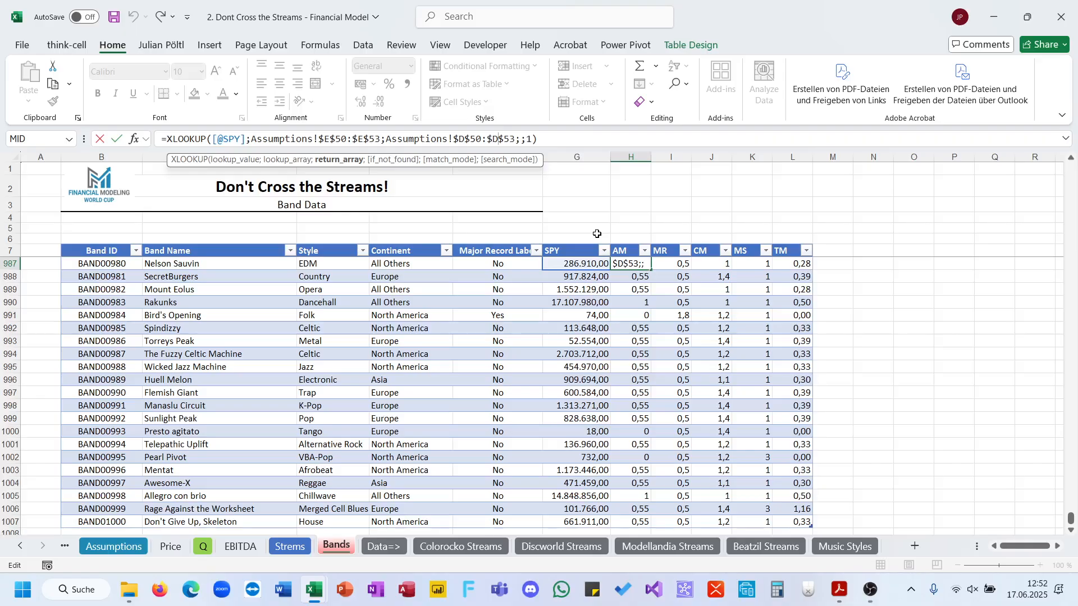
pyautogui.press('Escape')
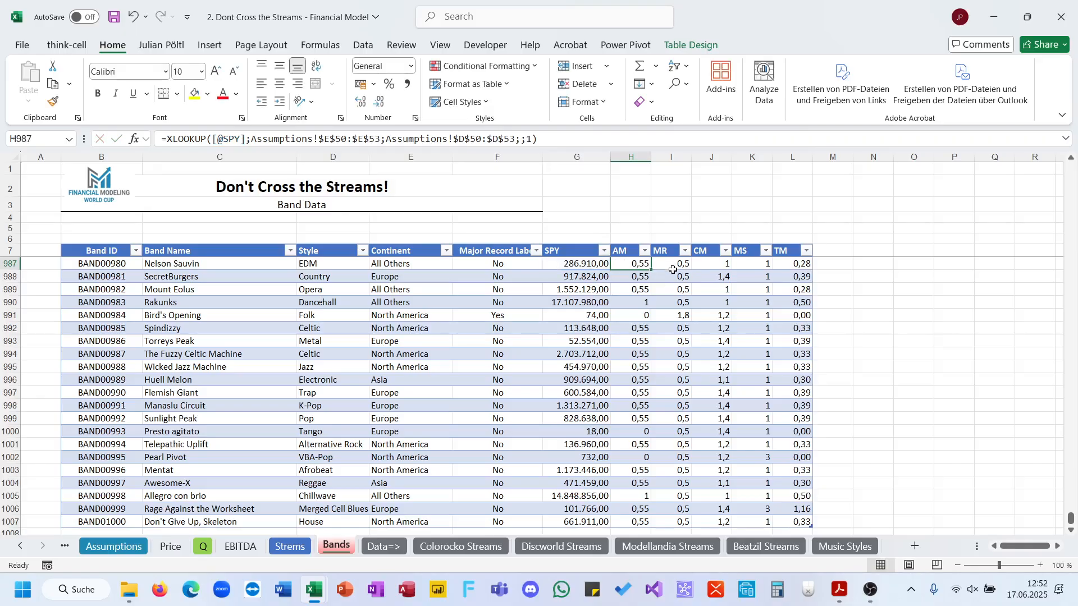
# Open the Bands sheet of the earlier solution workbook and arrange it side by side with the original model.
pyautogui.moveTo(315, 590)
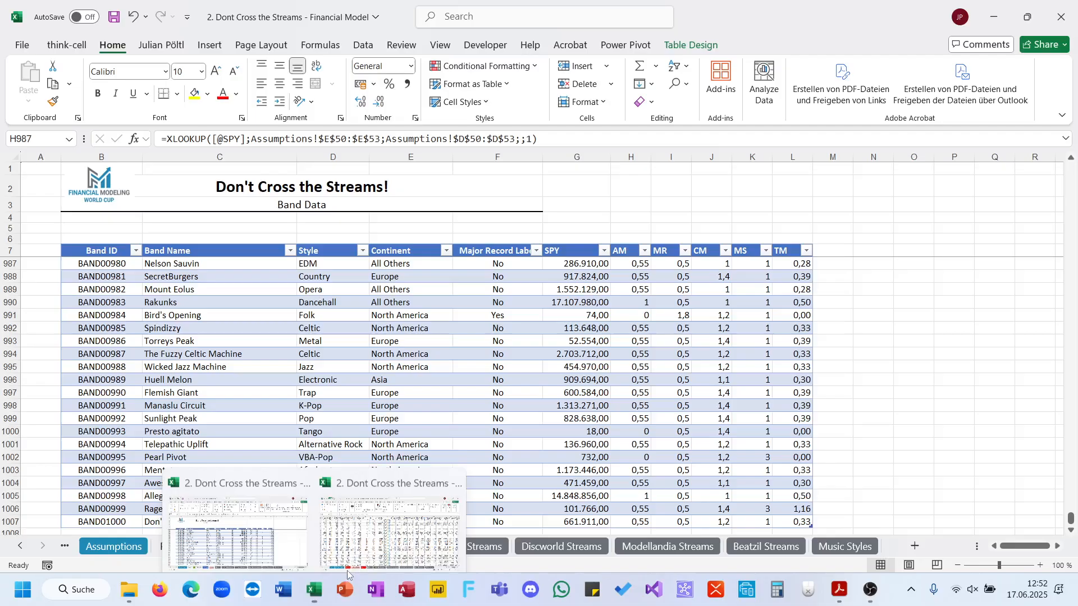
pyautogui.click(390, 549)
pyautogui.click(337, 545)
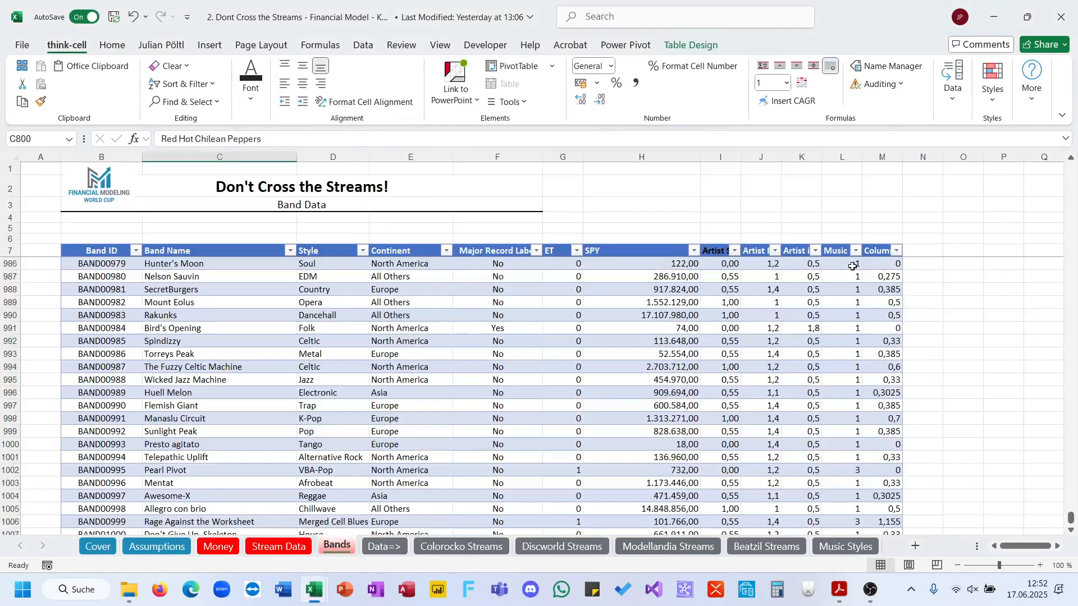
pyautogui.hscroll(1, 808, 274)
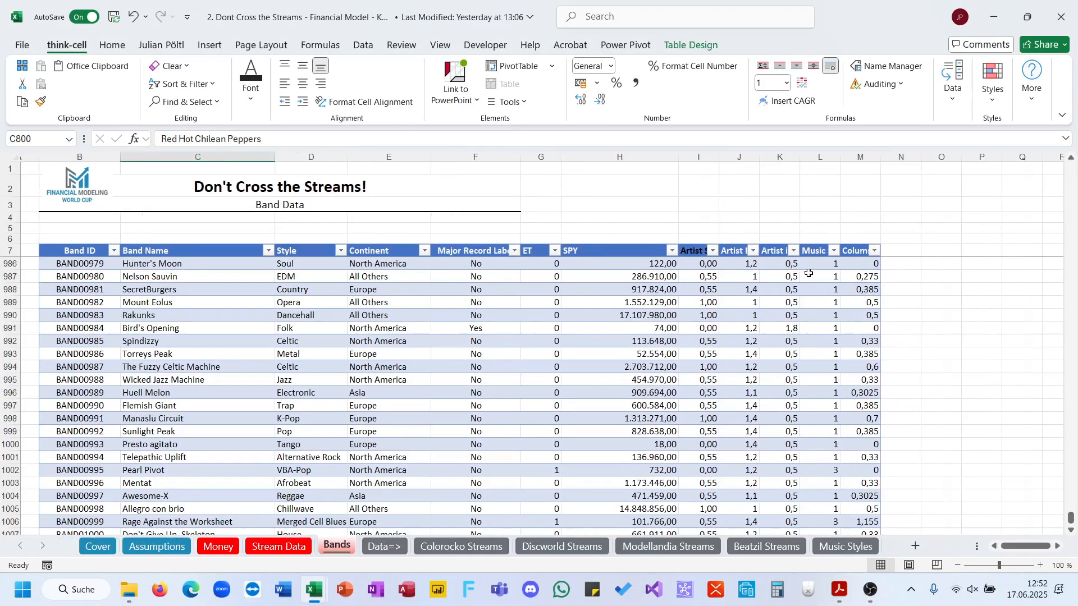
pyautogui.press('super+Right')
pyautogui.click(205, 156)
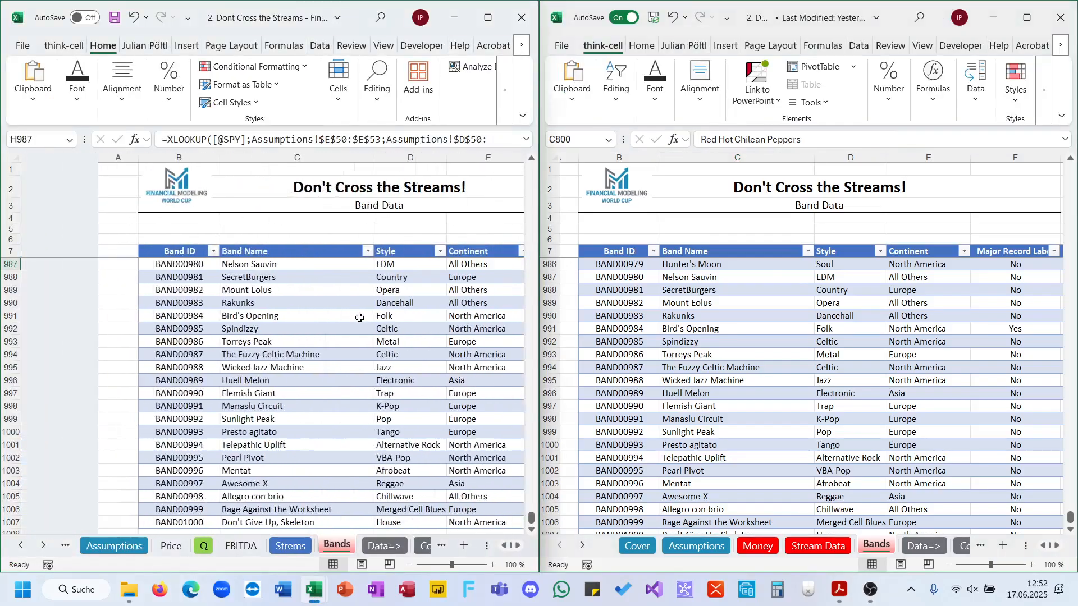
# Show the SPY to TM columns for the first bands on the original model's Bands sheet.
pyautogui.scroll(20, 359, 318)
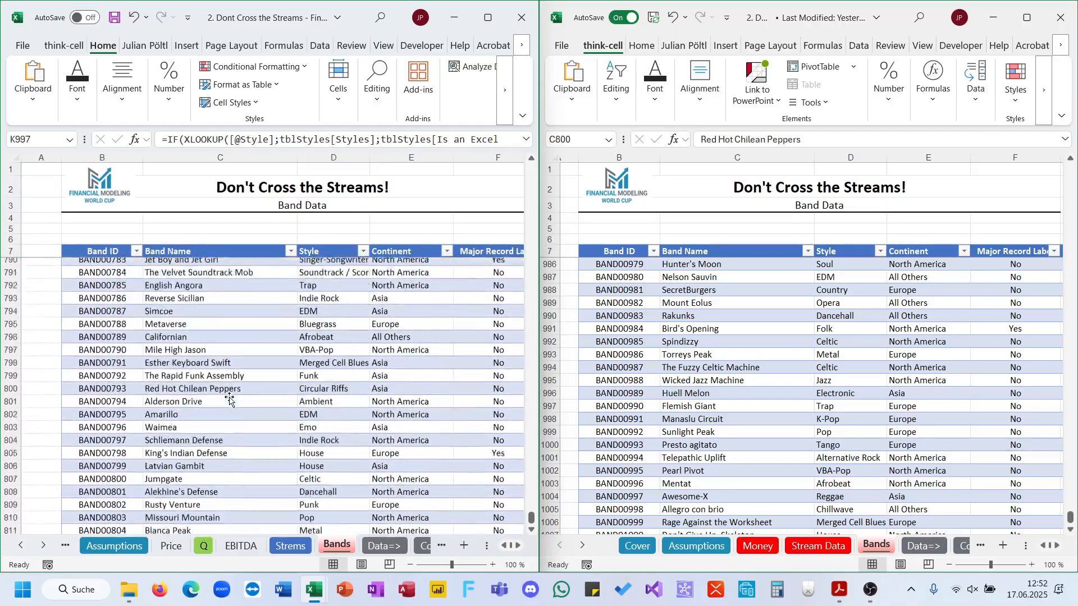
pyautogui.scroll(5, 229, 400)
pyautogui.press('Left')
pyautogui.press('Left')
pyautogui.hotkey('ctrl', 'Up')
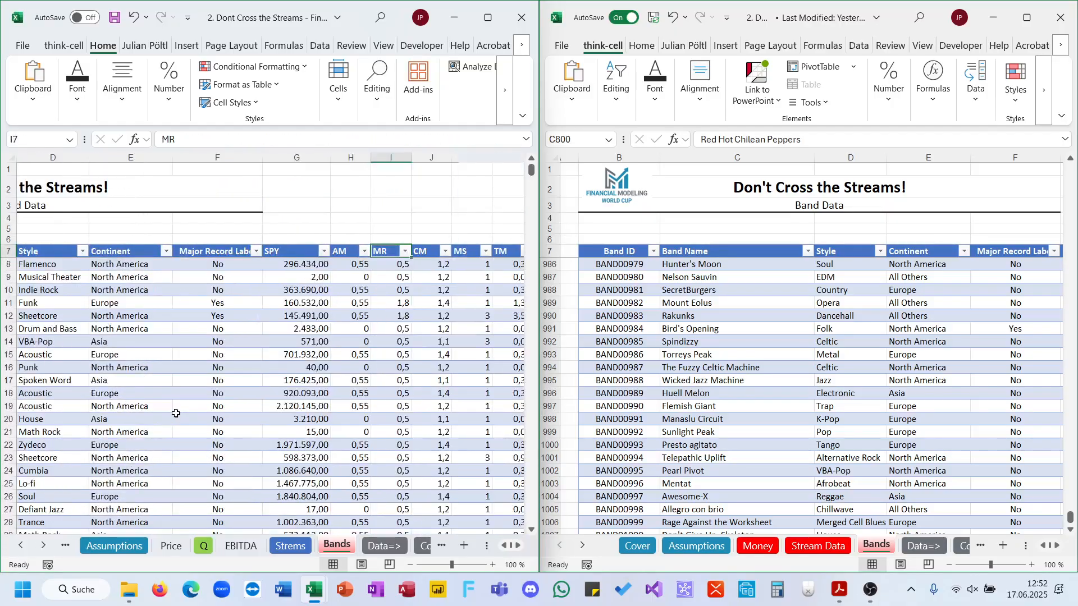
pyautogui.hscroll(2, 176, 413)
# Show the matching SPY and multiplier columns for the first bands in the solution workbook and compare them with the original.
pyautogui.click(778, 420)
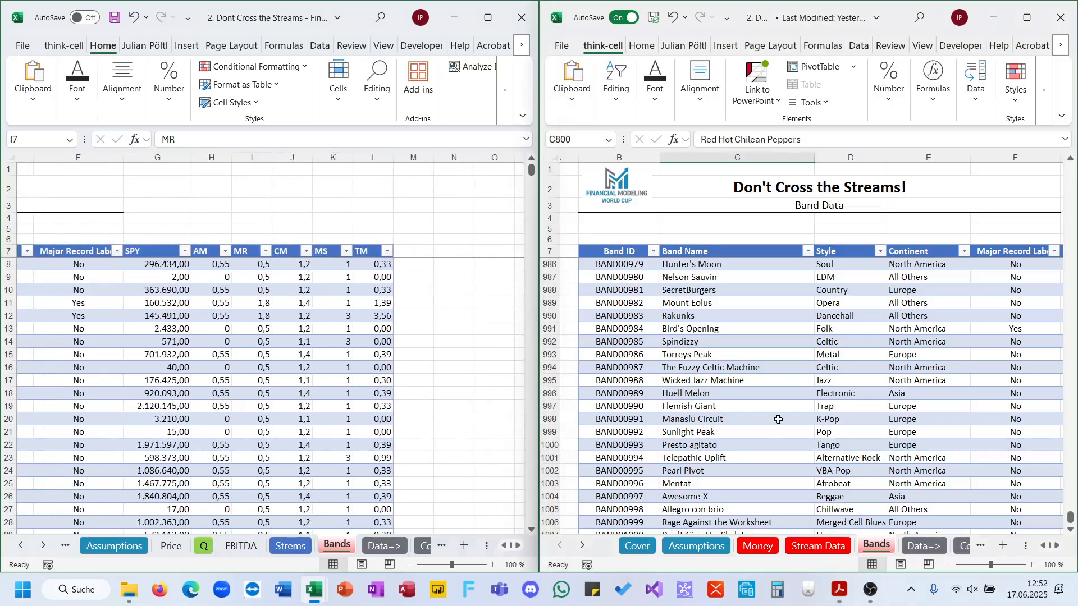
pyautogui.scroll(20, 779, 420)
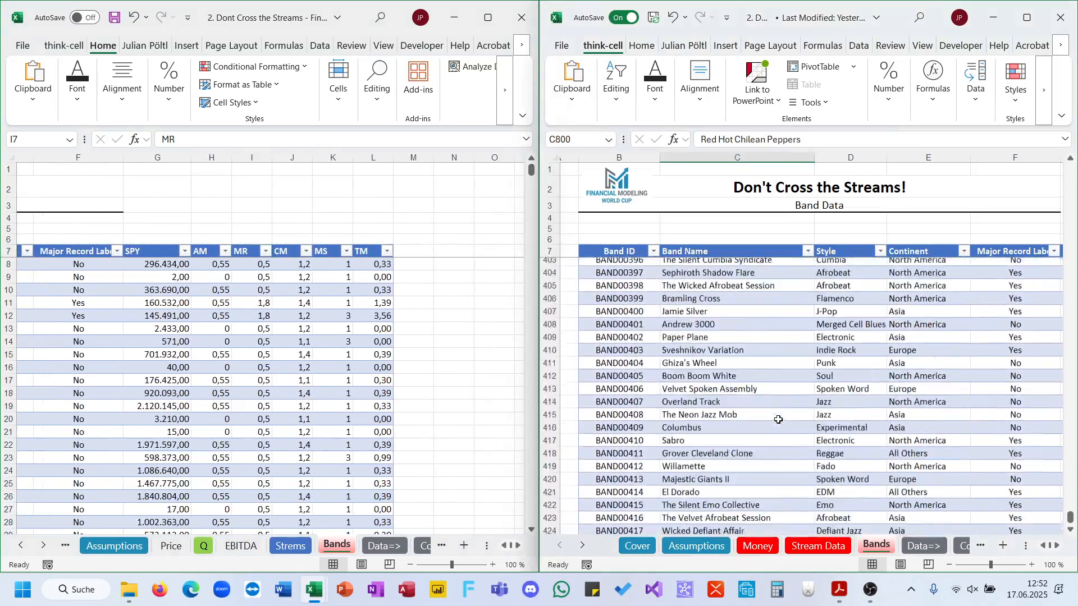
pyautogui.scroll(20, 778, 420)
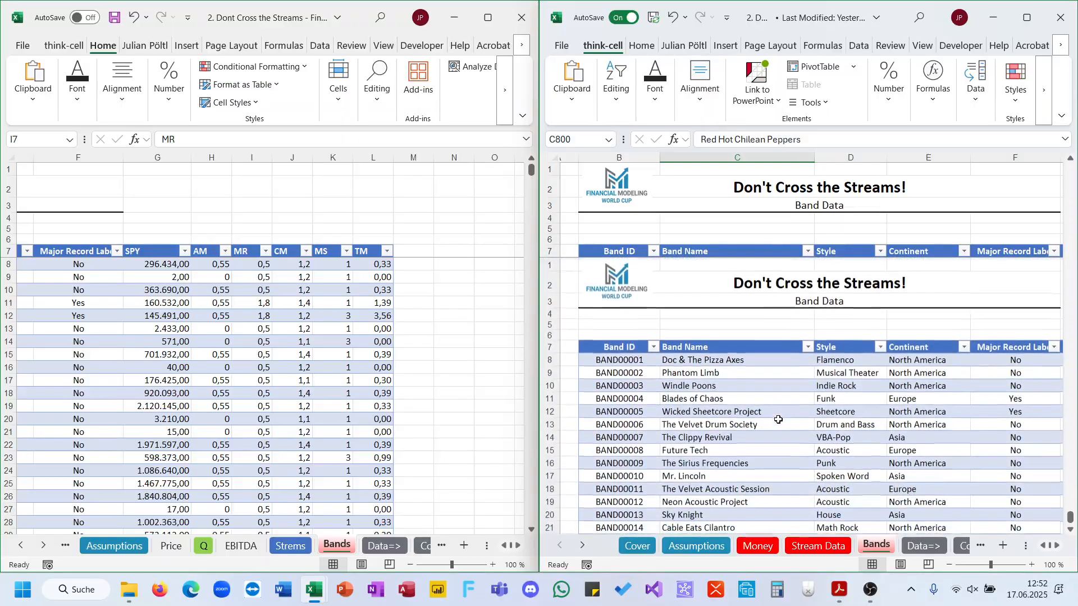
pyautogui.hscroll(5, 778, 420)
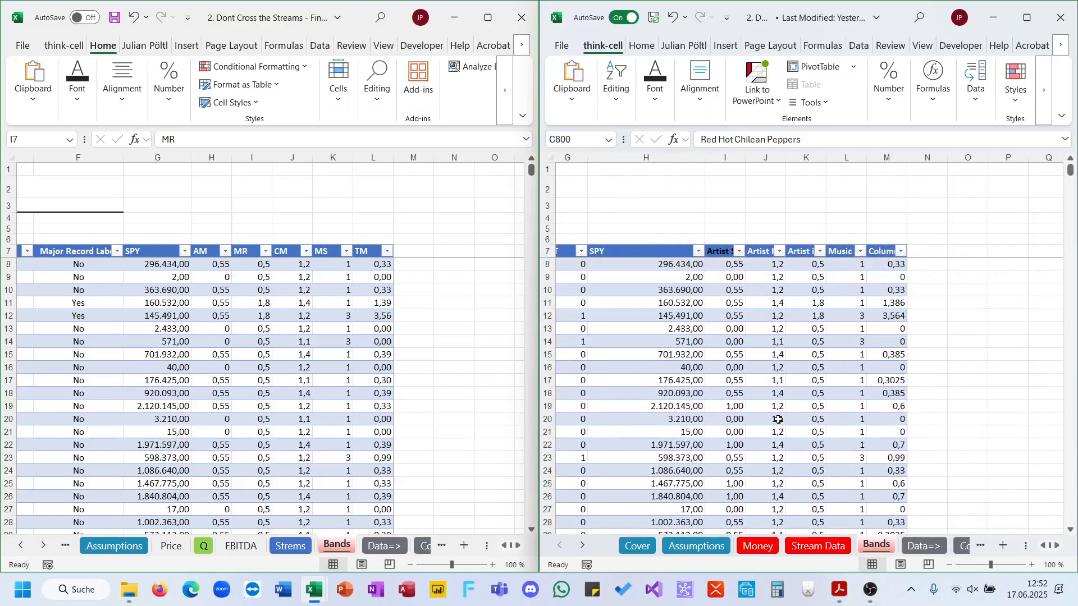
pyautogui.scroll(-1, 778, 420)
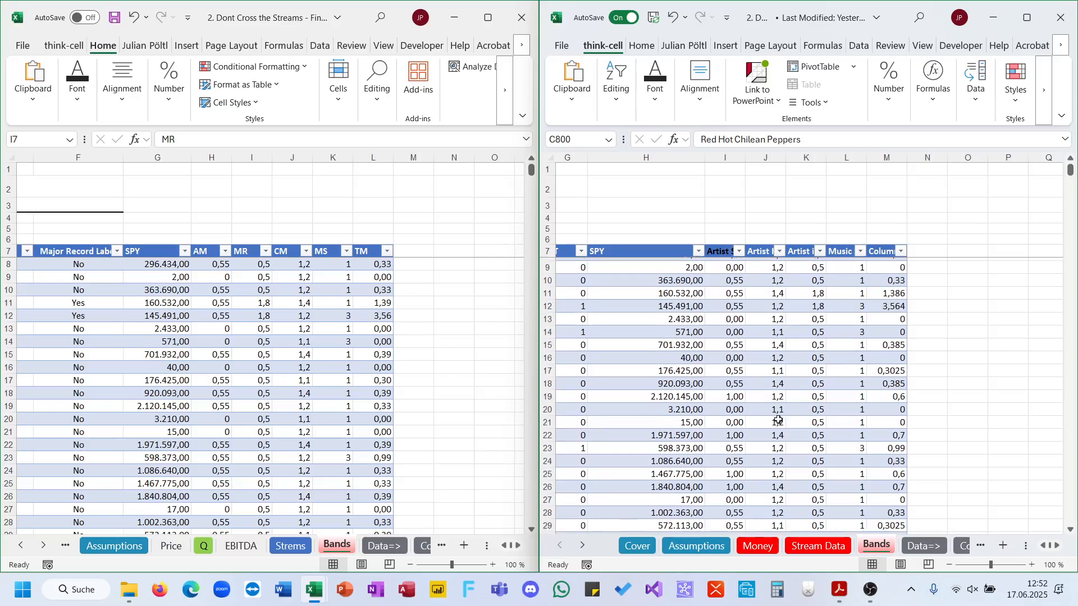
# Compare the total multiplier column TM on the model's Bands sheet with the corresponding last table column in the reference workbook.
pyautogui.click(380, 302)
pyautogui.press('Up')
pyautogui.press('Up')
pyautogui.press('Up')
pyautogui.press('Up')
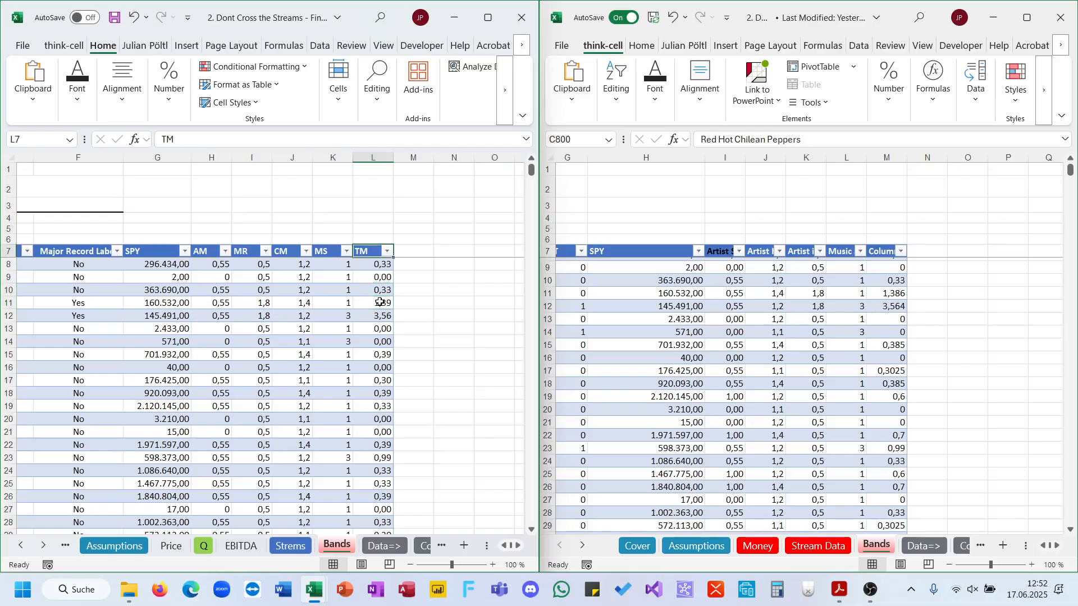
pyautogui.press('Down')
pyautogui.hotkey('ctrl', 'shift', 'Down')
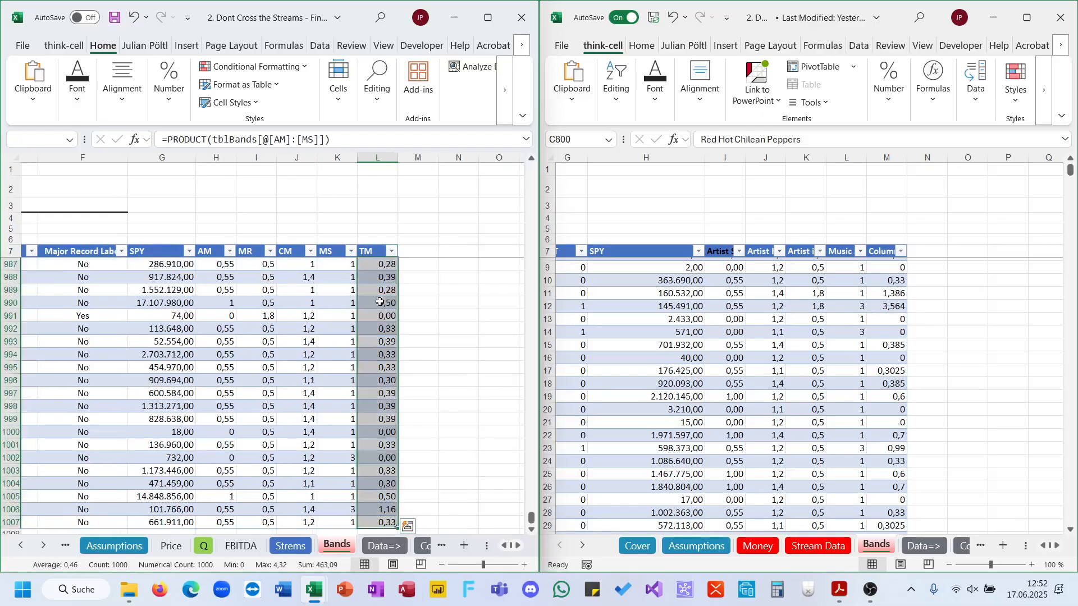
pyautogui.click(890, 415)
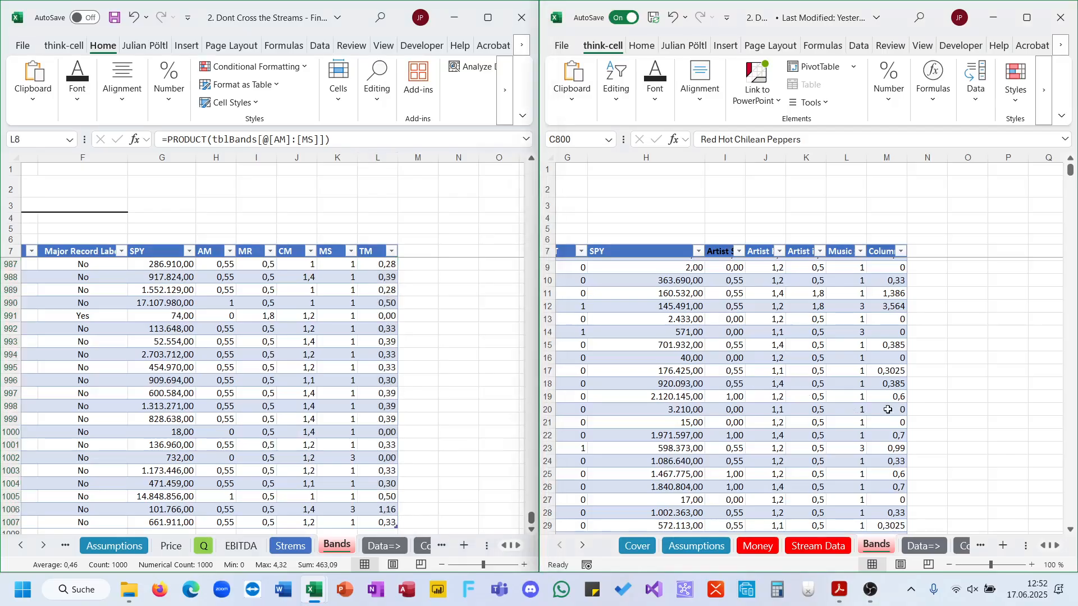
pyautogui.click(888, 408)
pyautogui.hotkey('ctrl', 'Up')
pyautogui.press('Down')
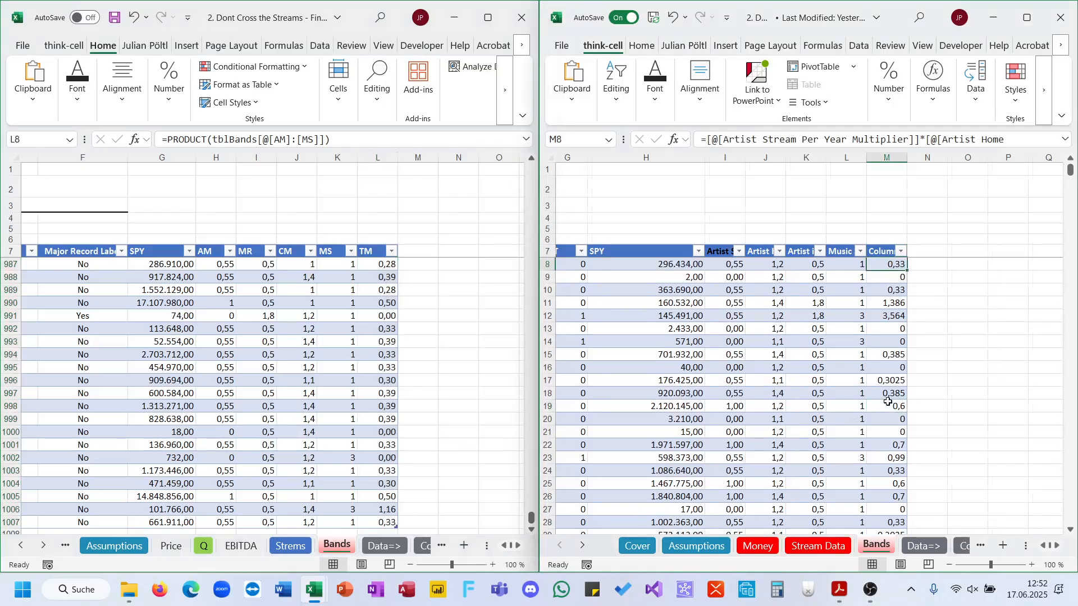
pyautogui.hotkey('ctrl', 'shift', 'Down')
pyautogui.hotkey('alt', 'Tab')
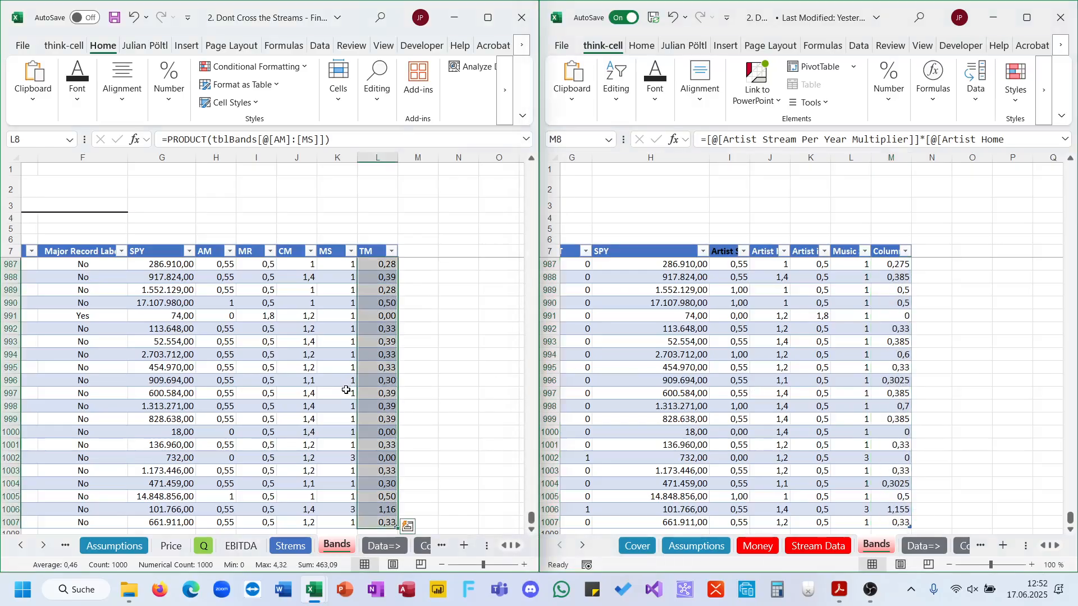
# Compare the full XLOOKUP formula of the artist stream multiplier column in both workbooks, expanding the formula display in each.
pyautogui.hscroll(-1, 346, 390)
pyautogui.click(234, 340)
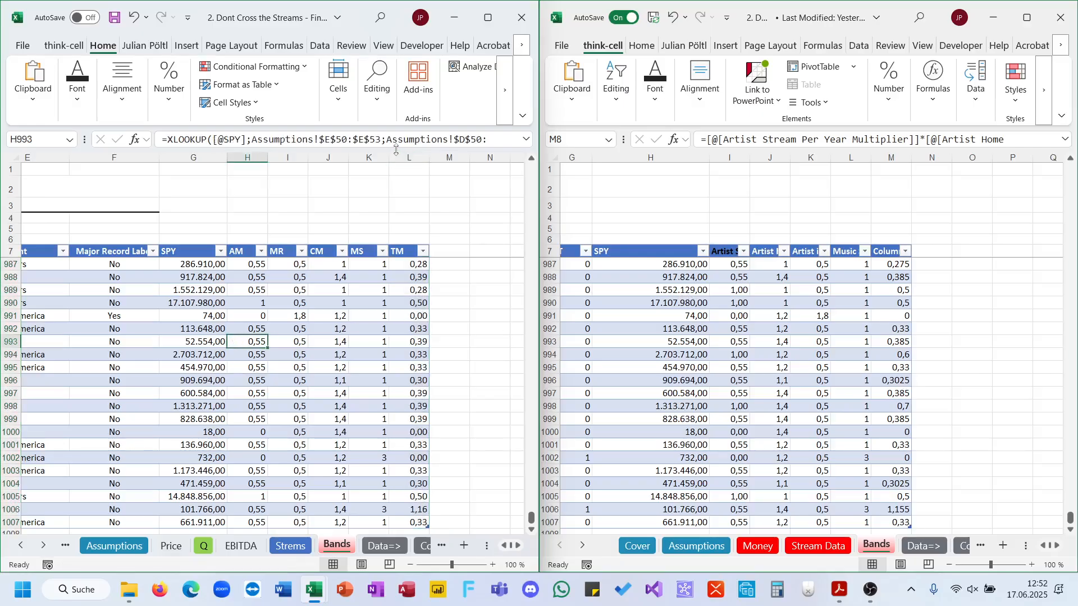
pyautogui.moveTo(396, 149); pyautogui.dragTo(395, 175)
pyautogui.hotkey('alt', 'Tab')
pyautogui.click(740, 302)
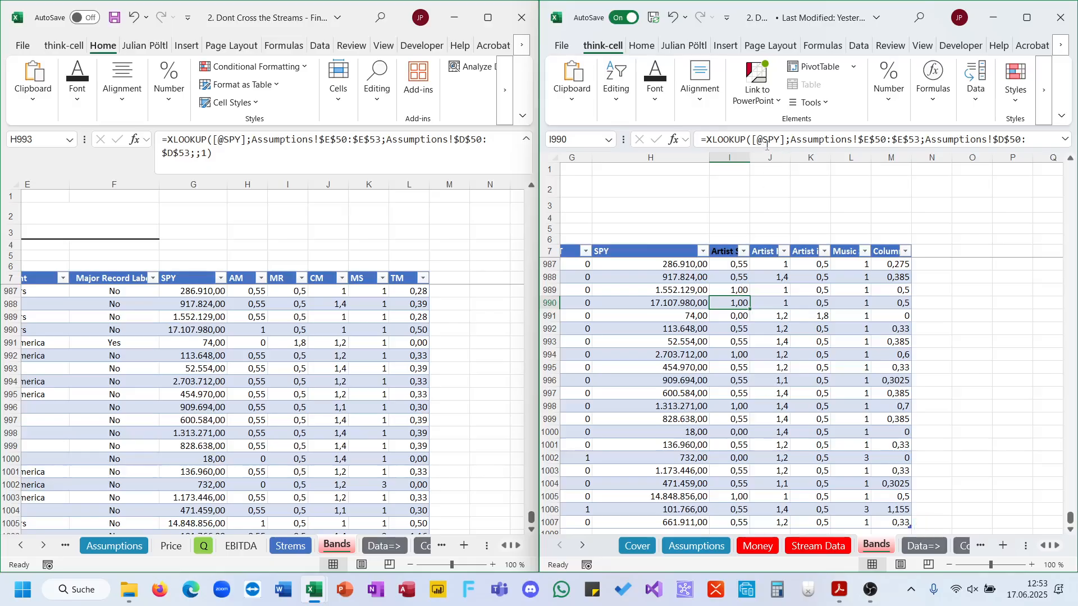
pyautogui.moveTo(765, 149); pyautogui.dragTo(769, 175)
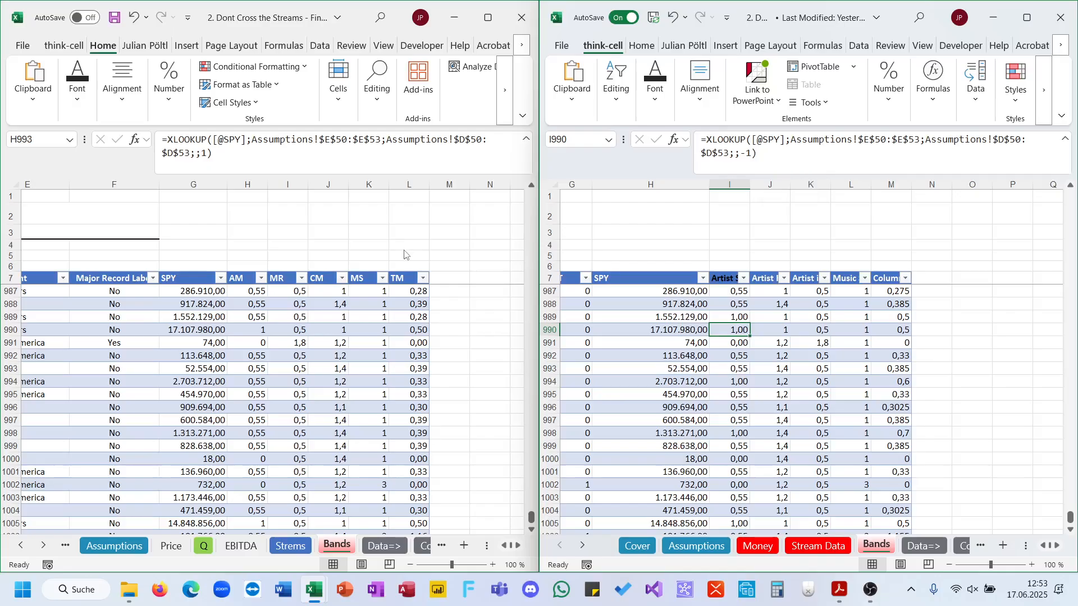
# Copy the stream thresholds 0, 12.000, 1.200.000 and 120.000.000 from the reference workbook's Assumptions sheet into E50:E53 of the model's Assumptions sheet.
pyautogui.click(697, 546)
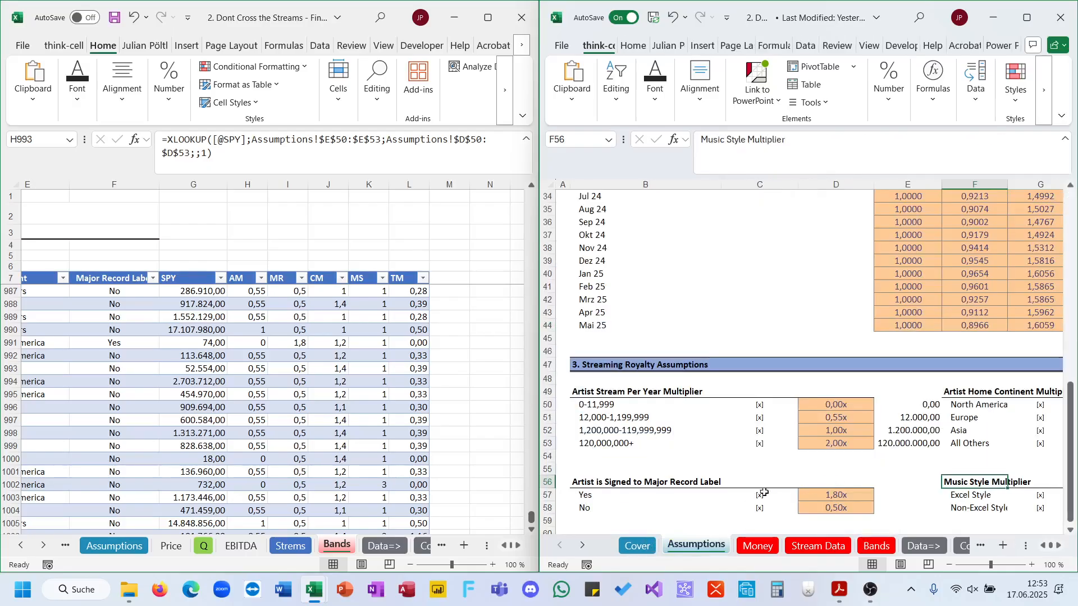
pyautogui.click(206, 546)
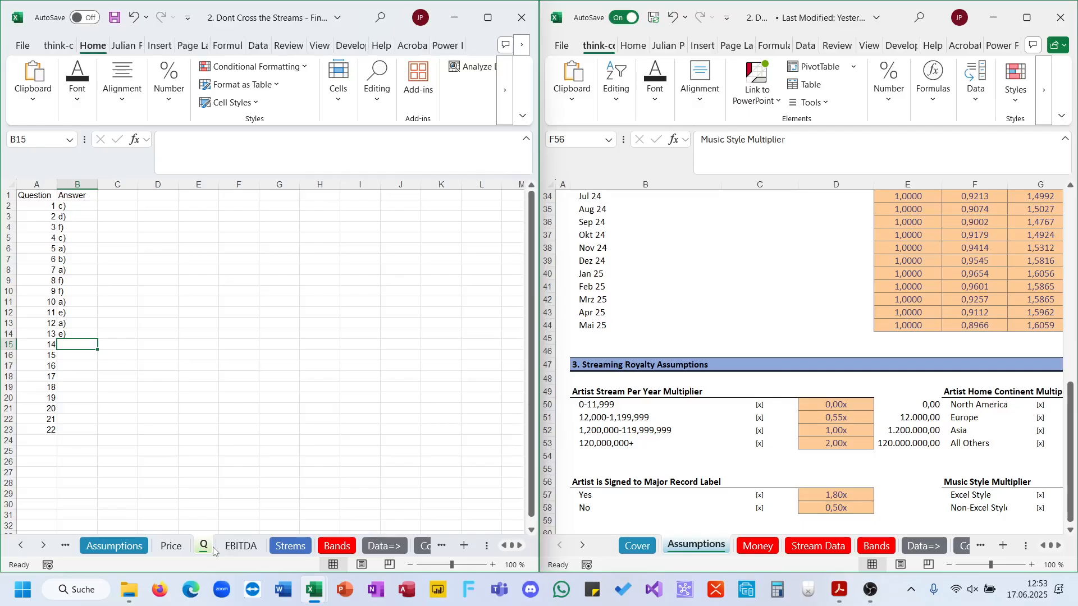
pyautogui.click(224, 548)
pyautogui.hotkey('ctrl', 'pagedown')
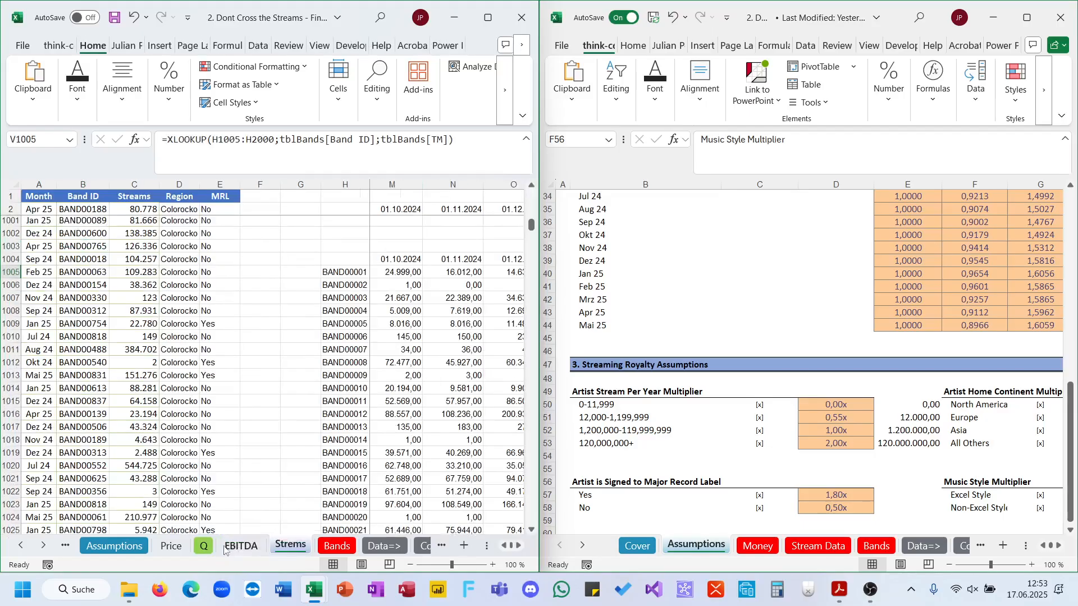
pyautogui.click(142, 548)
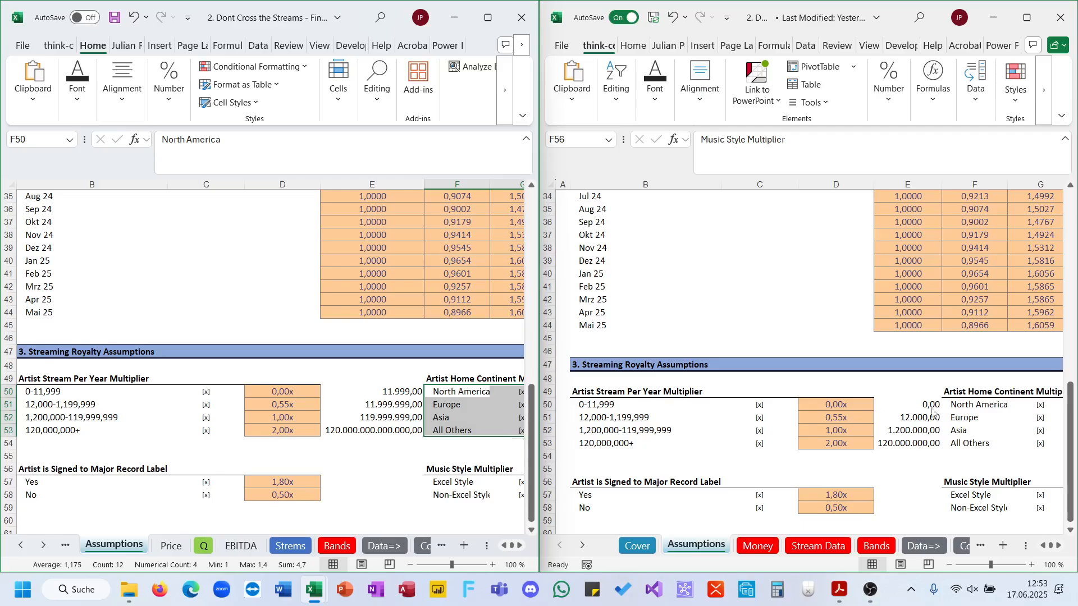
pyautogui.moveTo(927, 405); pyautogui.dragTo(897, 444)
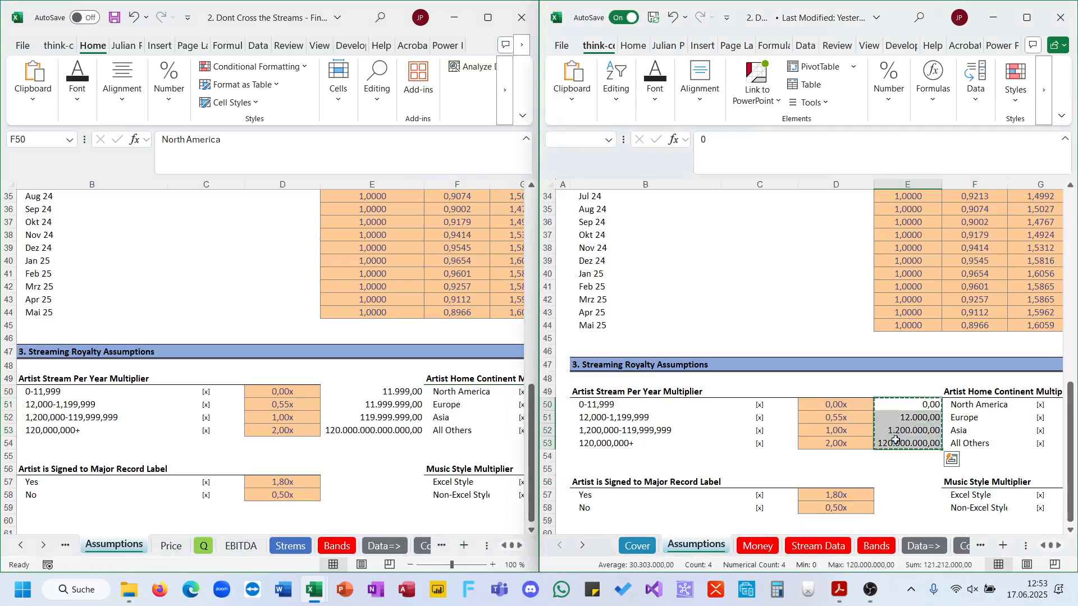
pyautogui.hotkey('ctrl', 'c')
pyautogui.click(407, 392)
pyautogui.press('Return')
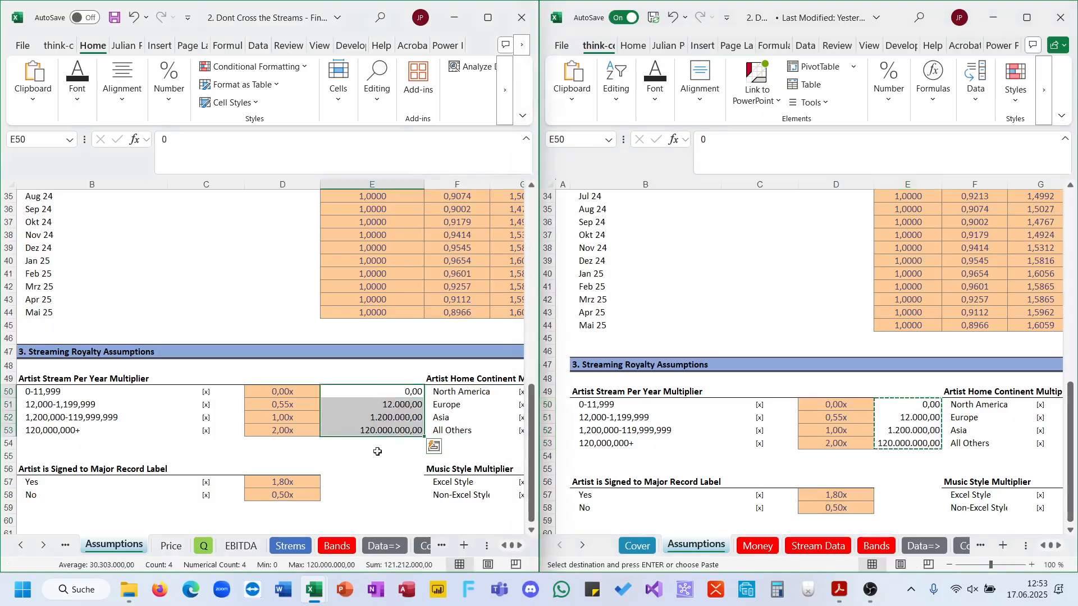
pyautogui.click(354, 483)
# Change the match mode of the XLOOKUP in the Bands table's AM column to -1.
pyautogui.click(302, 548)
pyautogui.click(337, 546)
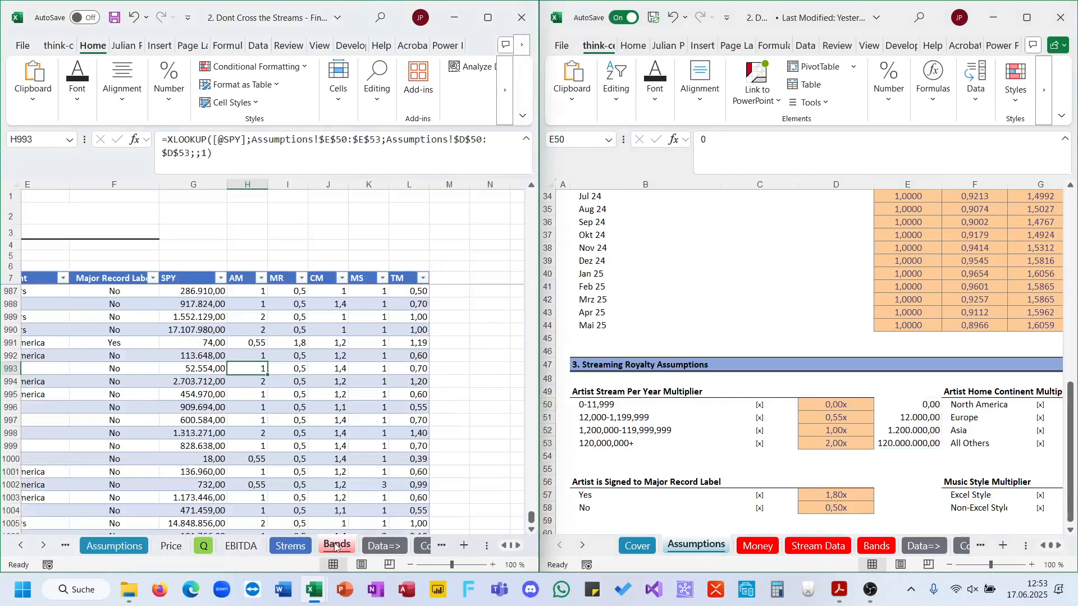
pyautogui.click(253, 292)
pyautogui.click(203, 154)
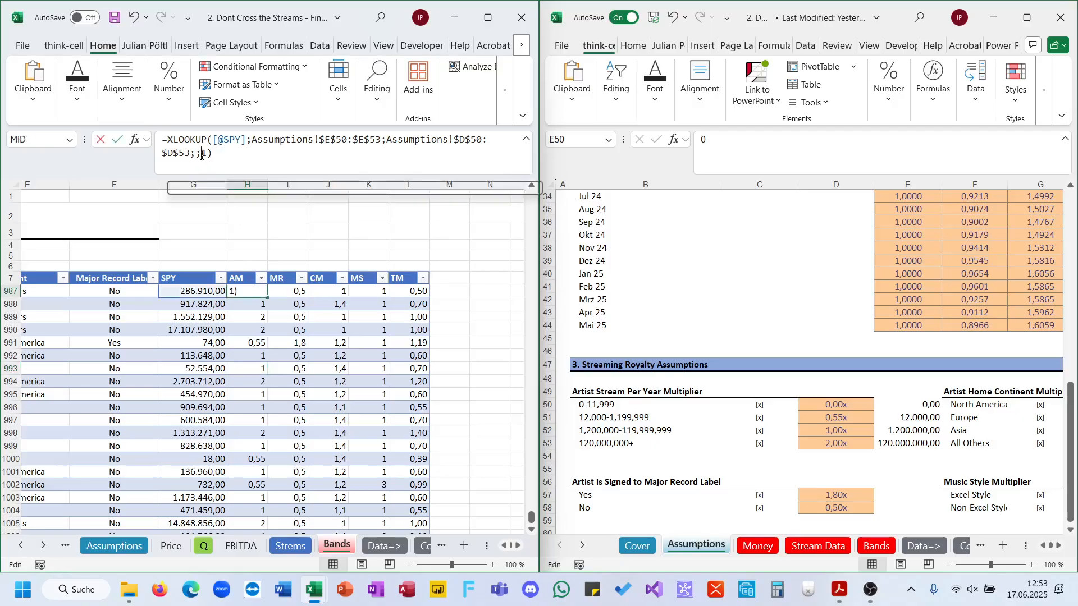
pyautogui.press('Return')
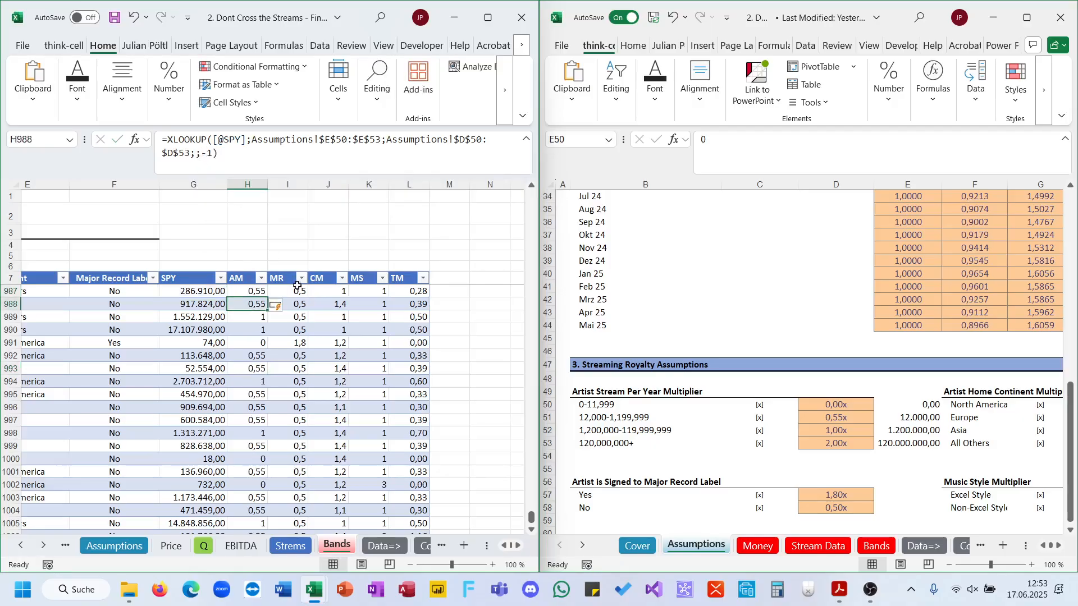
pyautogui.click(414, 285)
pyautogui.click(414, 287)
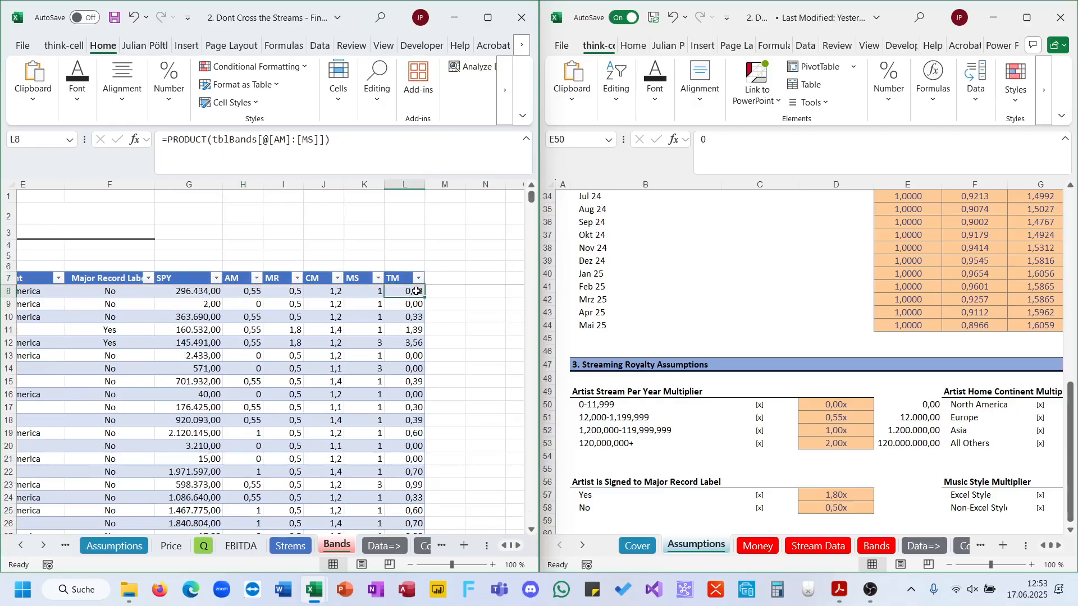
# Maximize the model workbook and review the AM lookup on Bands against the stream thresholds in Assumptions E50:E53.
pyautogui.click(488, 17)
pyautogui.click(434, 288)
pyautogui.hscroll(-3, 456, 348)
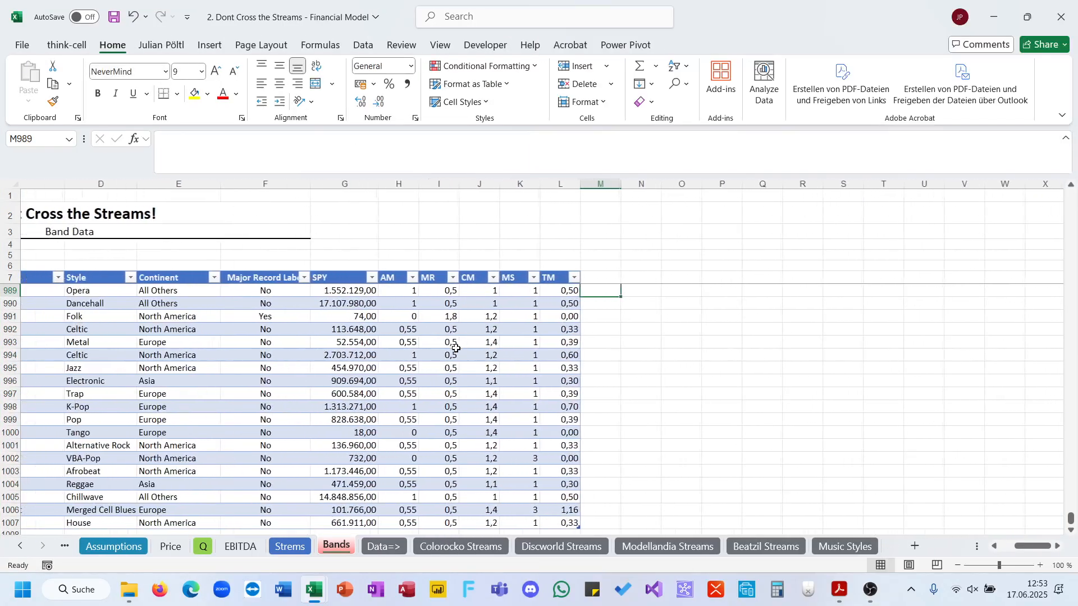
pyautogui.click(442, 331)
pyautogui.click(290, 546)
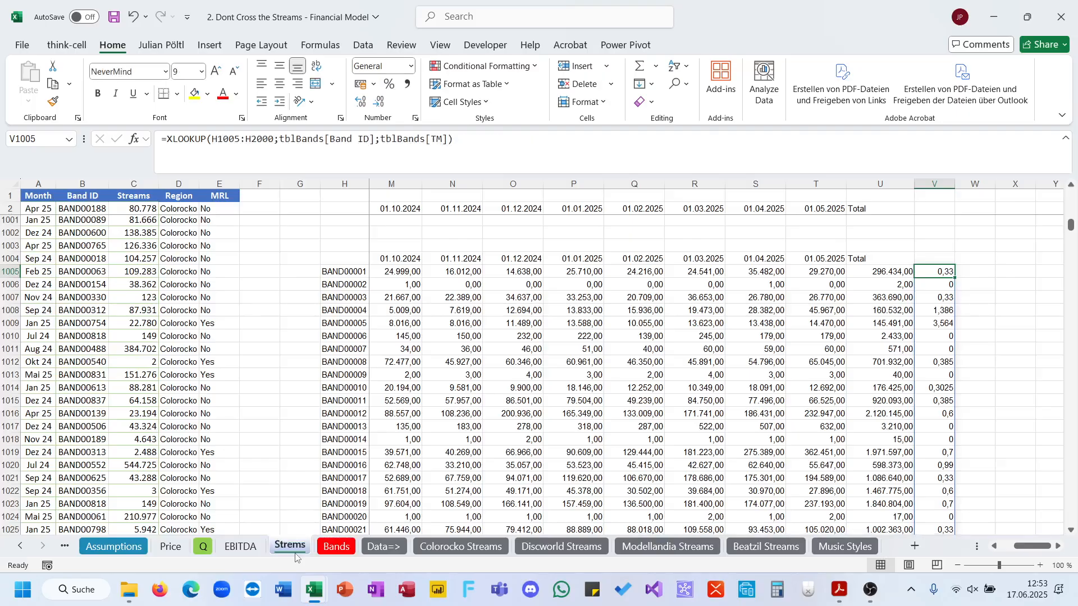
pyautogui.click(204, 547)
pyautogui.click(170, 547)
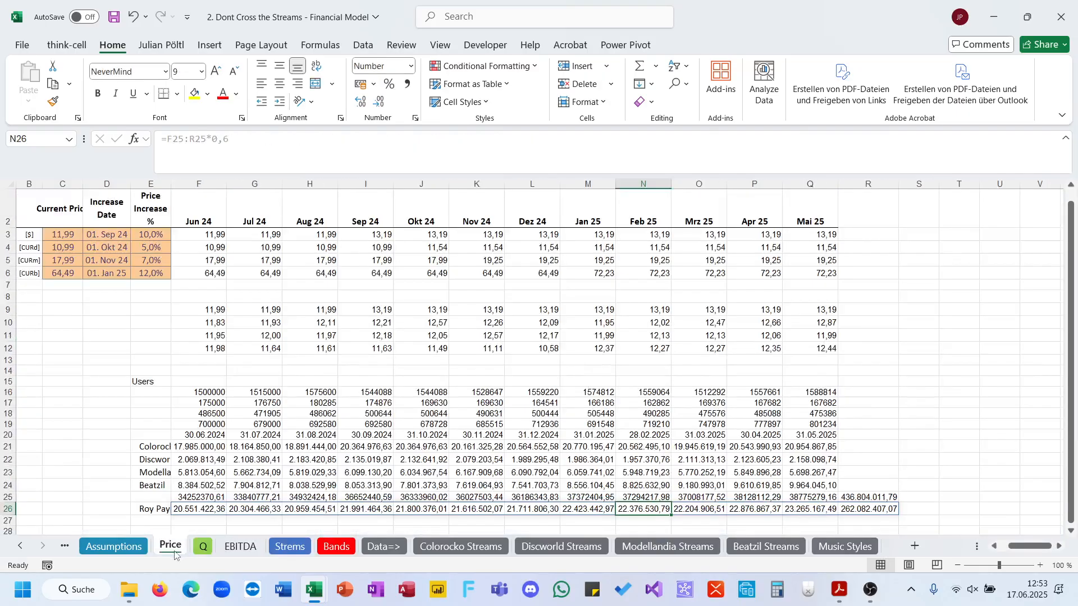
pyautogui.click(142, 546)
pyautogui.scroll(1, 363, 409)
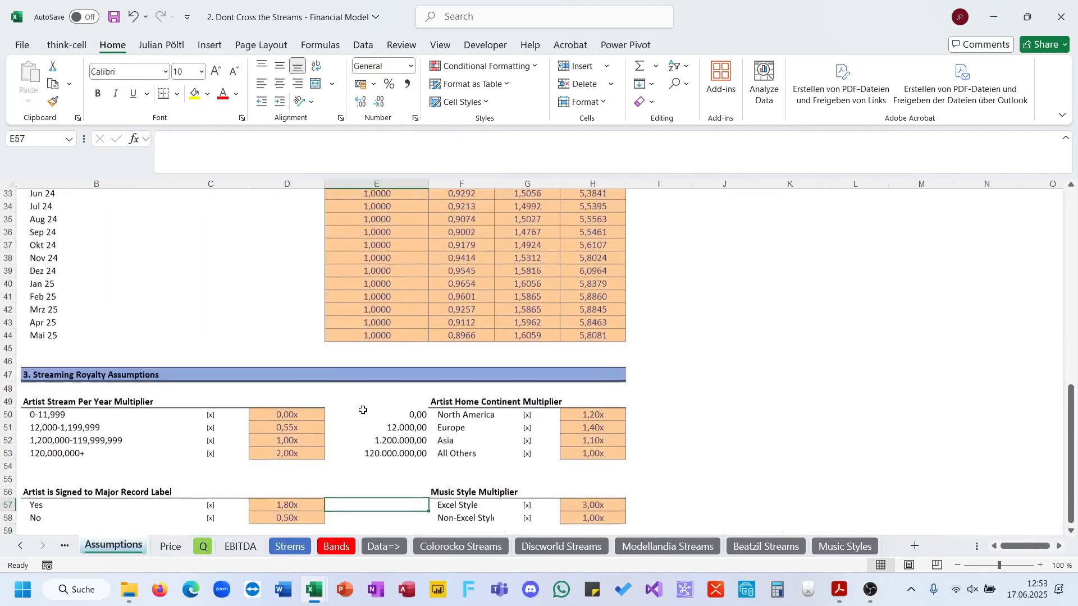
pyautogui.click(406, 430)
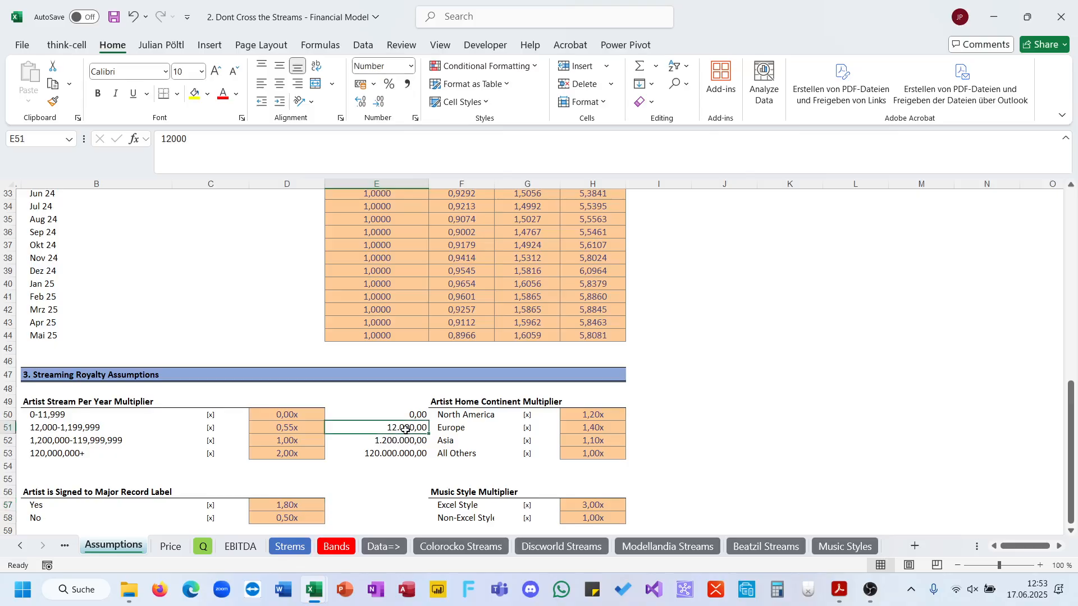
pyautogui.click(377, 415)
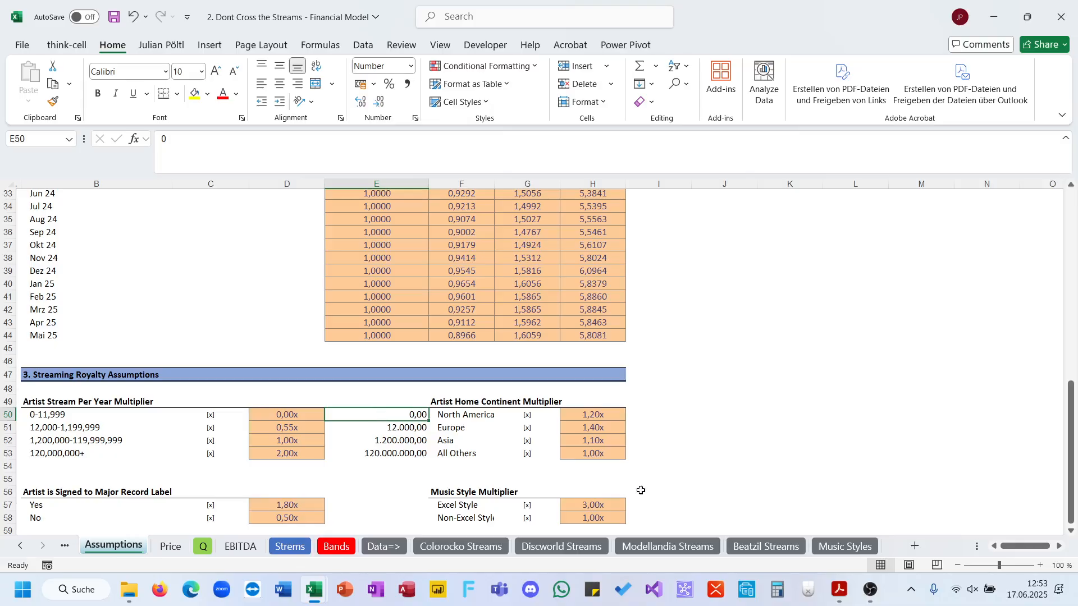
pyautogui.click(337, 547)
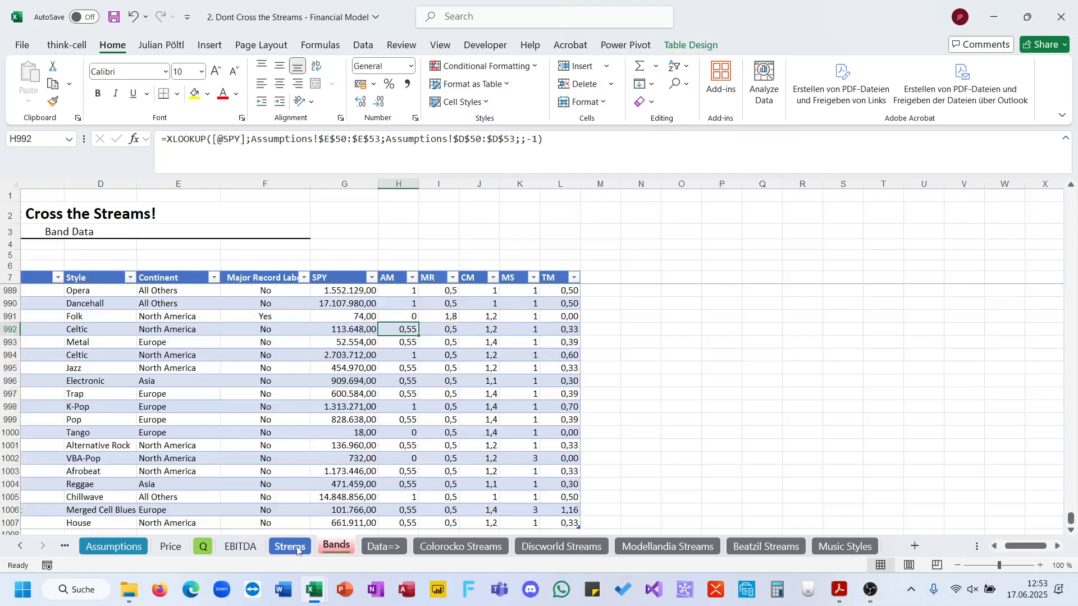
pyautogui.click(870, 589)
pyautogui.click(840, 590)
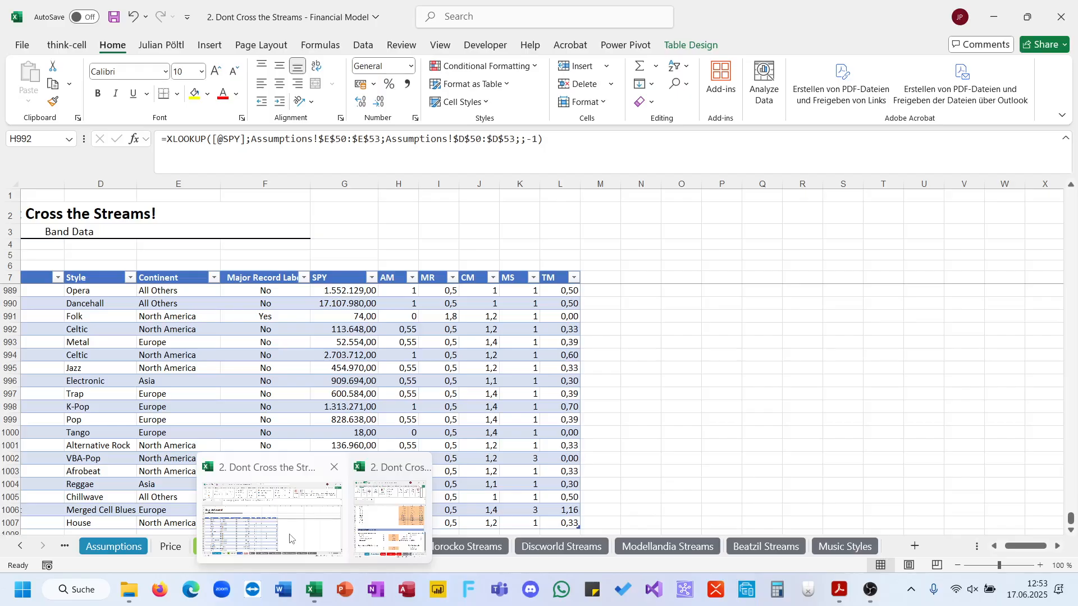
pyautogui.click(303, 505)
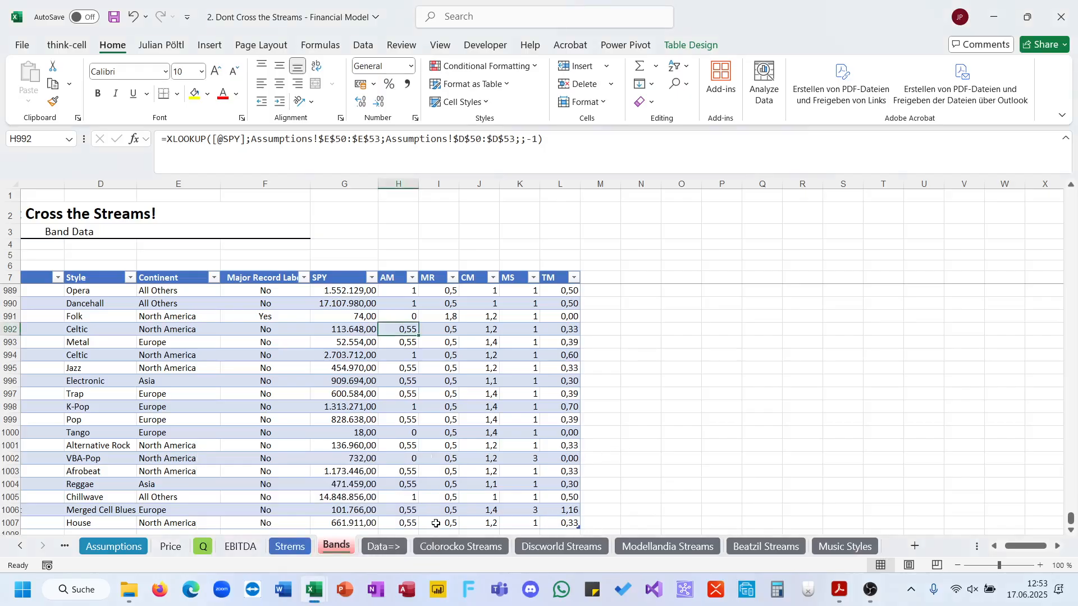
# Select the whole adjusted streams array starting at I2003 on the Strems sheet to read its sum.
pyautogui.click(289, 547)
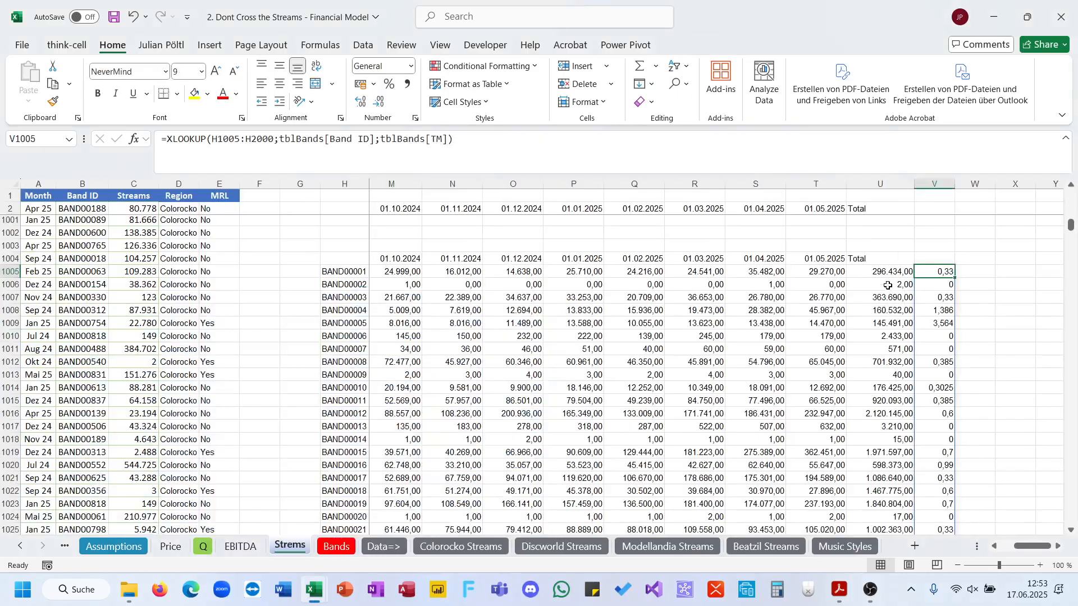
pyautogui.press('Left')
pyautogui.hotkey('ctrl', 'Down')
pyautogui.press('Down')
pyautogui.press('Down')
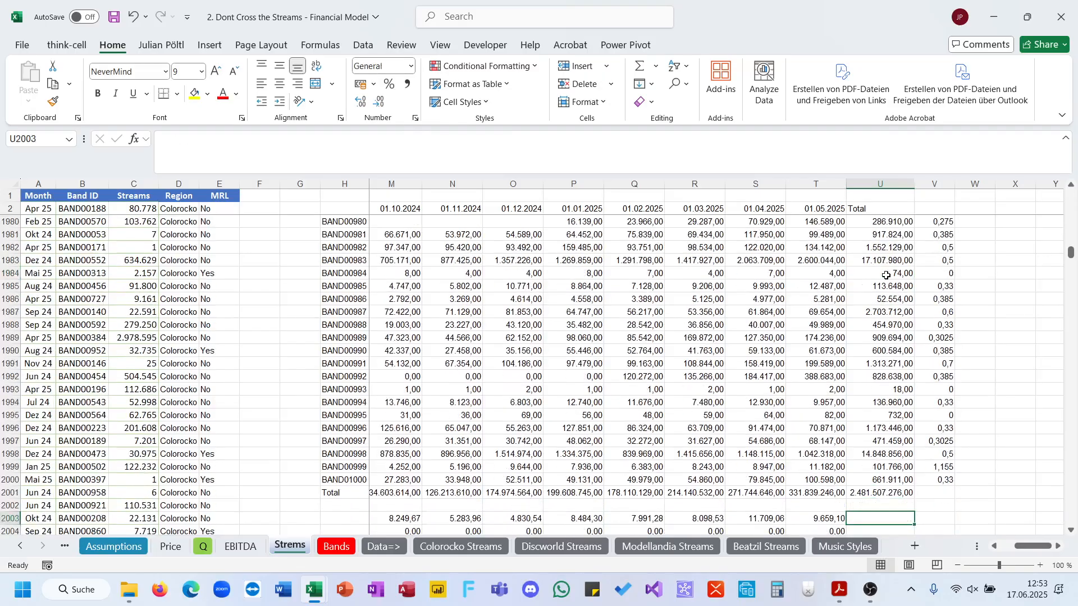
pyautogui.press('Left')
pyautogui.hotkey('ctrl', 'shift', 'Left')
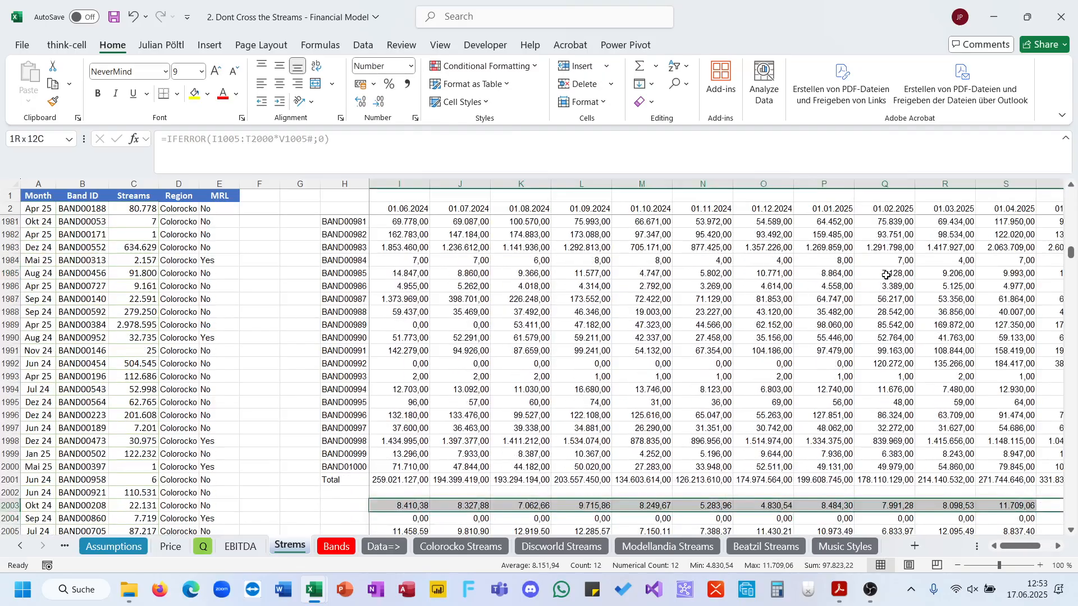
pyautogui.hotkey('ctrl', 'shift', 'Down')
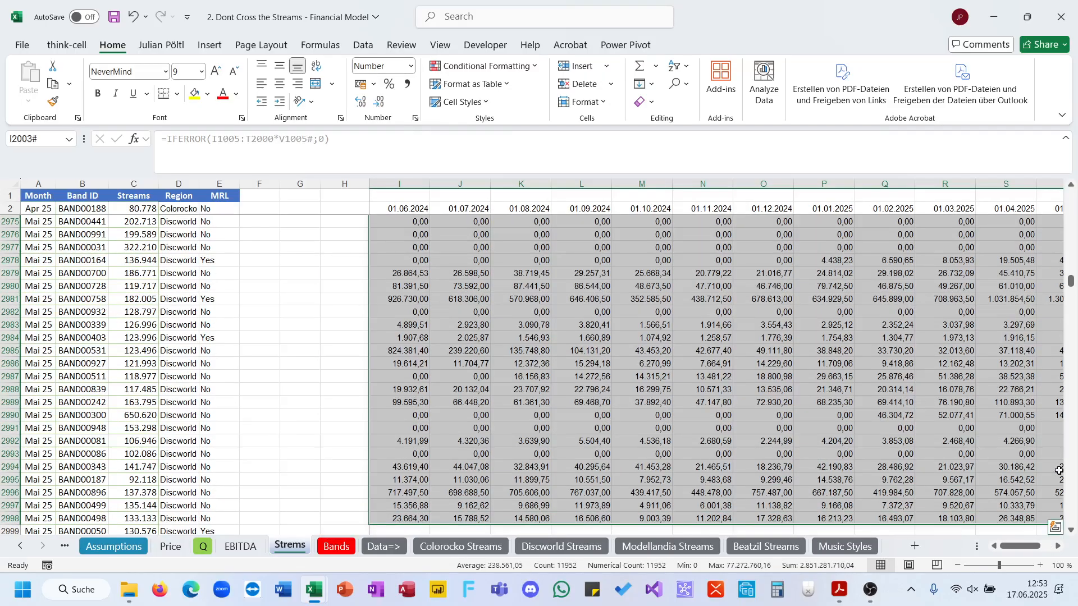
# Check the options for question 14 in the quiz PDF and enter e) as its answer on the workbook's Q sheet.
pyautogui.click(840, 595)
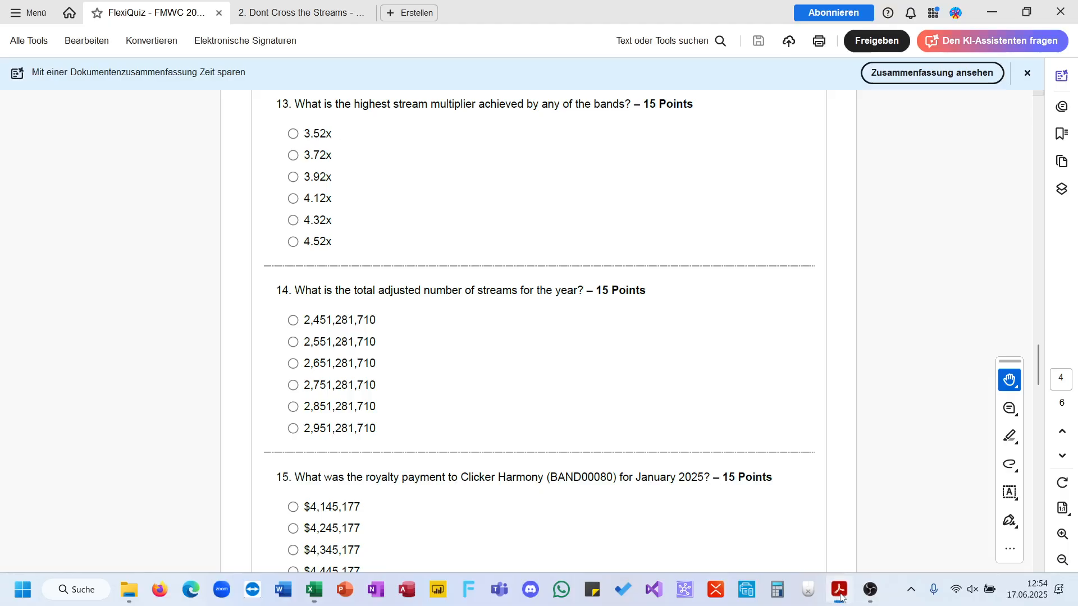
pyautogui.click(314, 590)
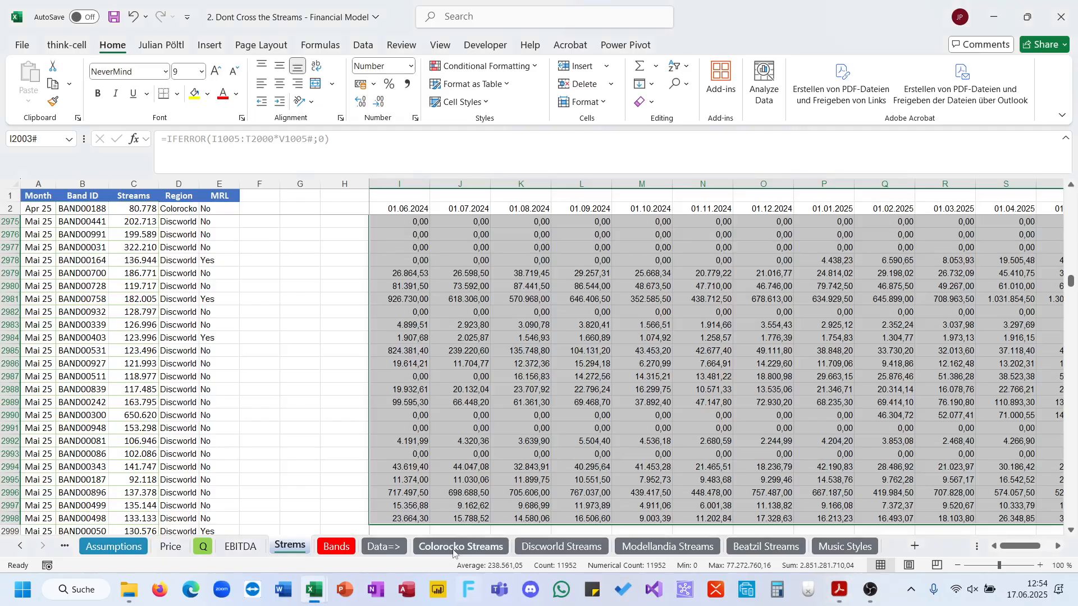
pyautogui.click(204, 547)
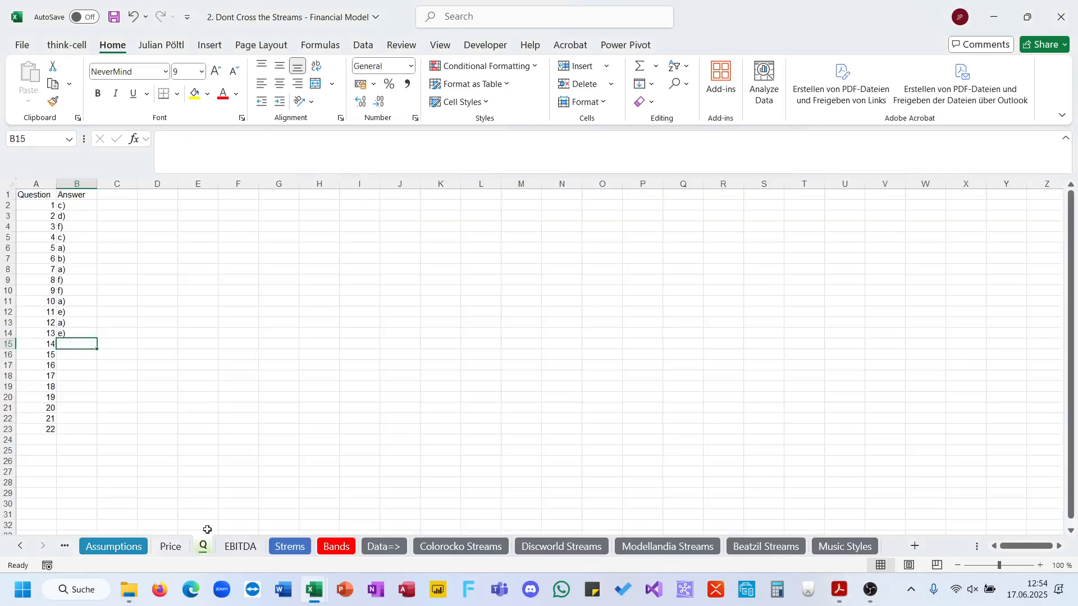
pyautogui.write('e)')
pyautogui.press('Return')
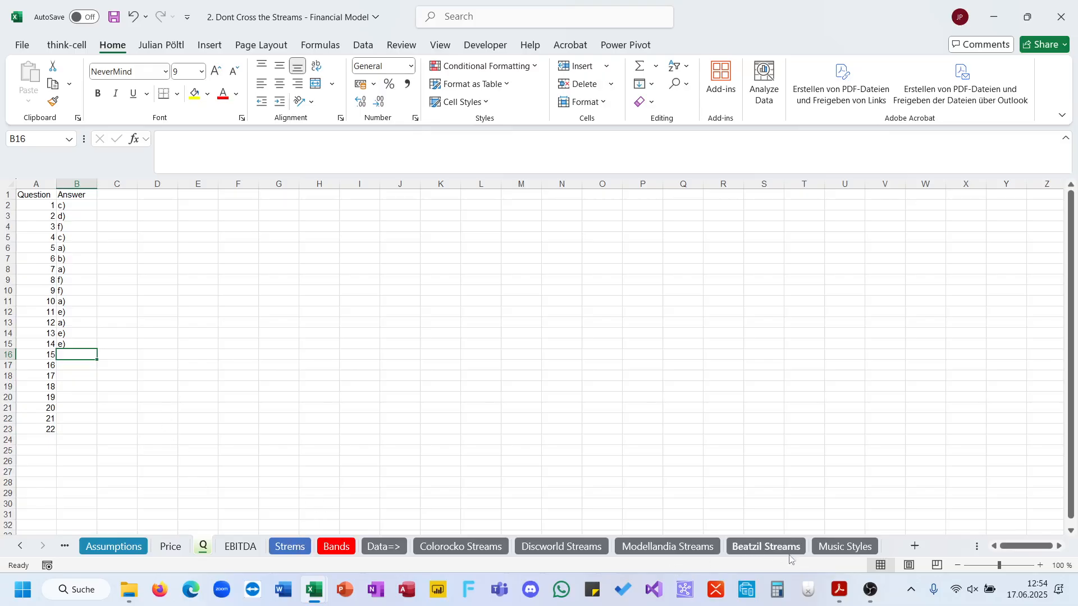
# Read question 15 in the quiz PDF and look over the adjusted streams array on the Strems sheet down to its end.
pyautogui.click(839, 589)
pyautogui.scroll(-5, 691, 288)
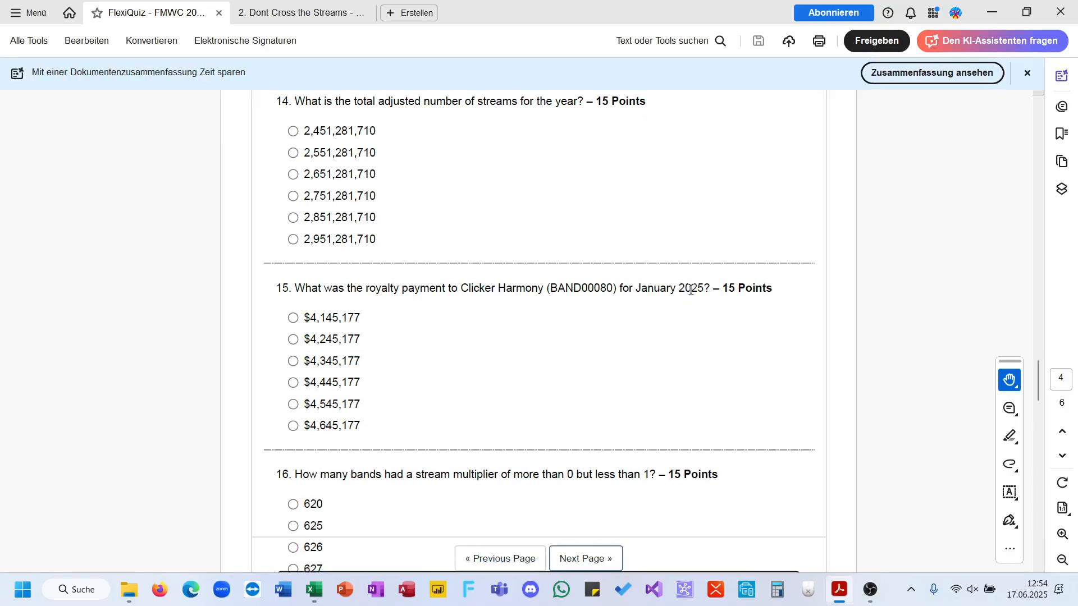
pyautogui.click(992, 12)
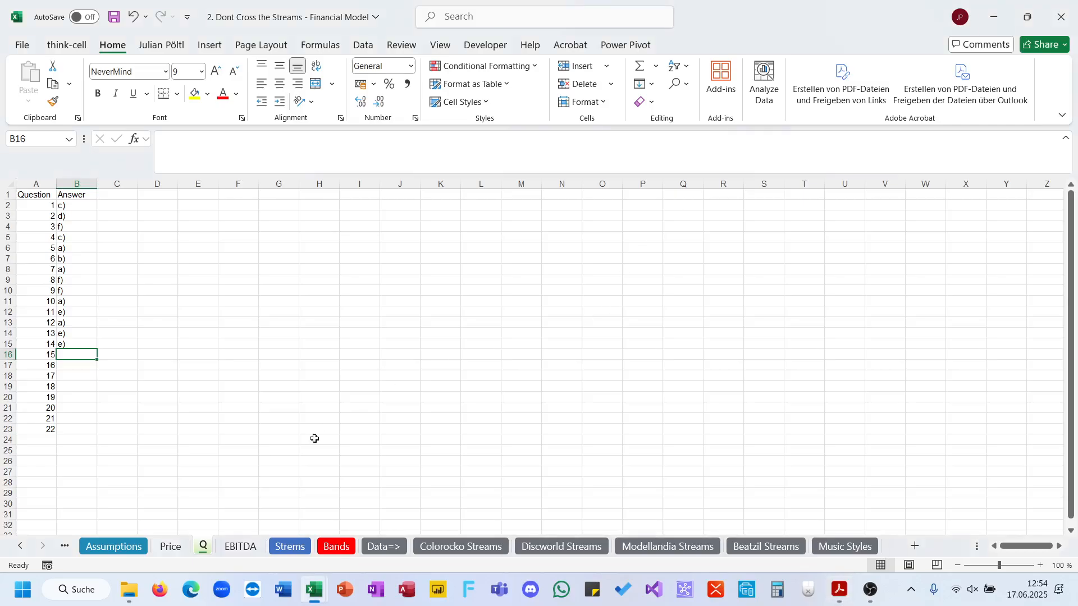
pyautogui.click(297, 556)
pyautogui.scroll(2, 414, 412)
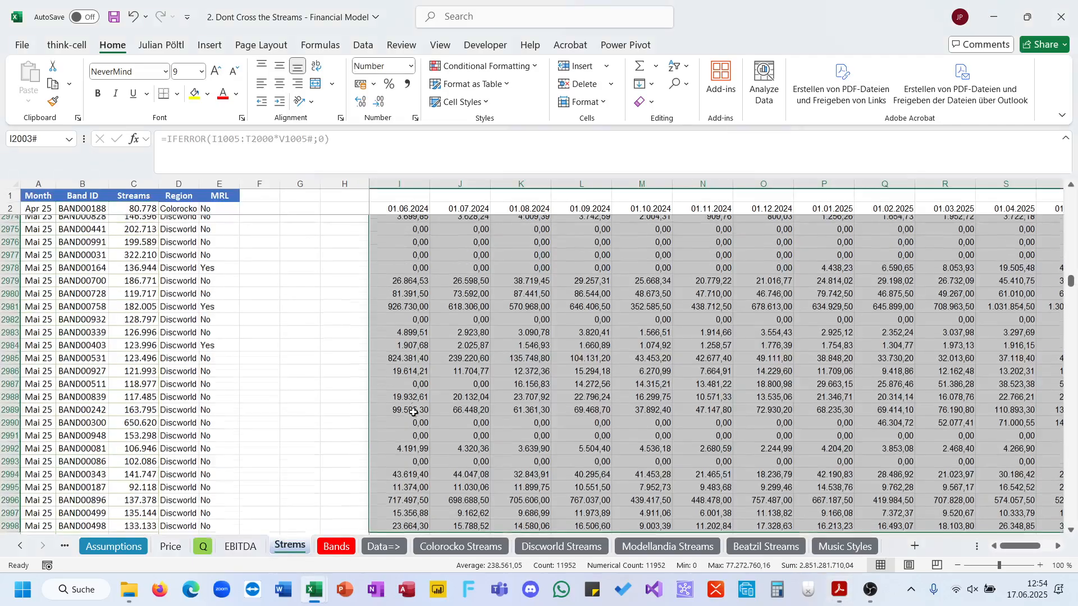
pyautogui.scroll(-6, 414, 412)
pyautogui.click(410, 381)
pyautogui.hscroll(-4, 409, 381)
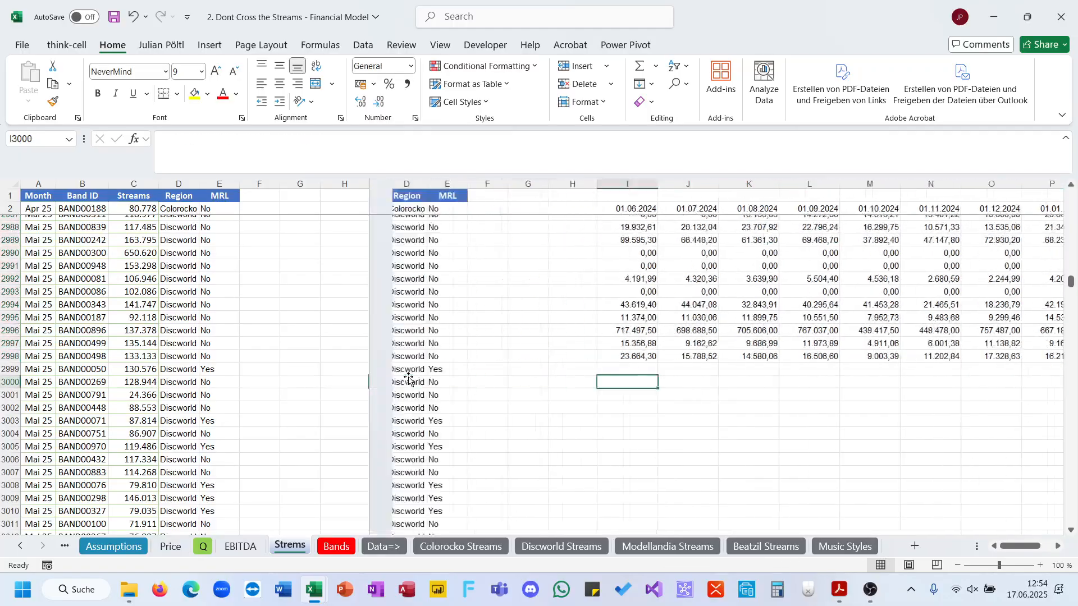
pyautogui.hscroll(4, 409, 381)
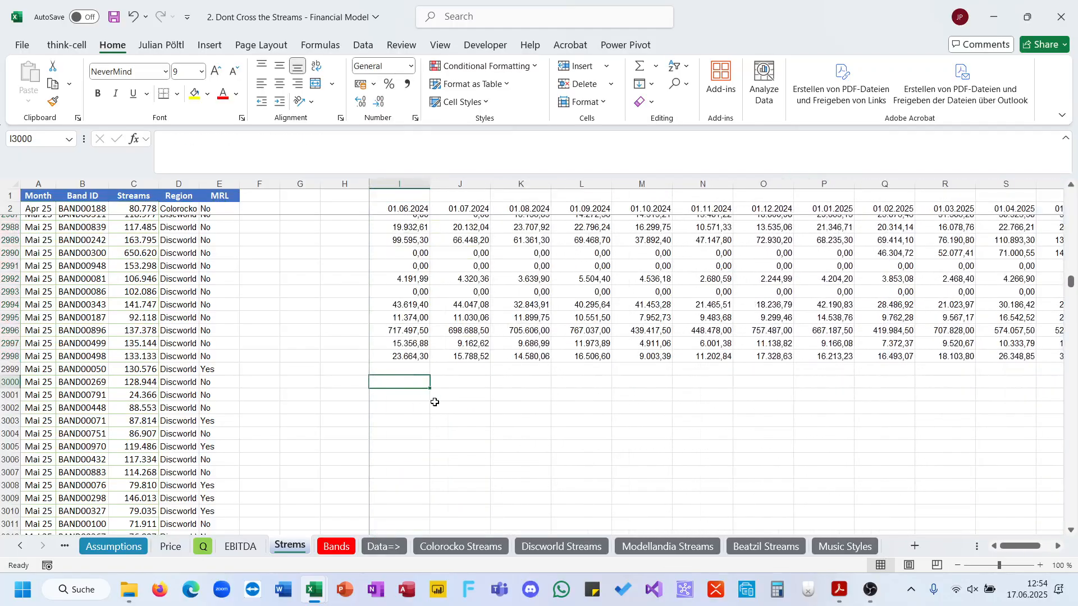
pyautogui.scroll(20, 435, 403)
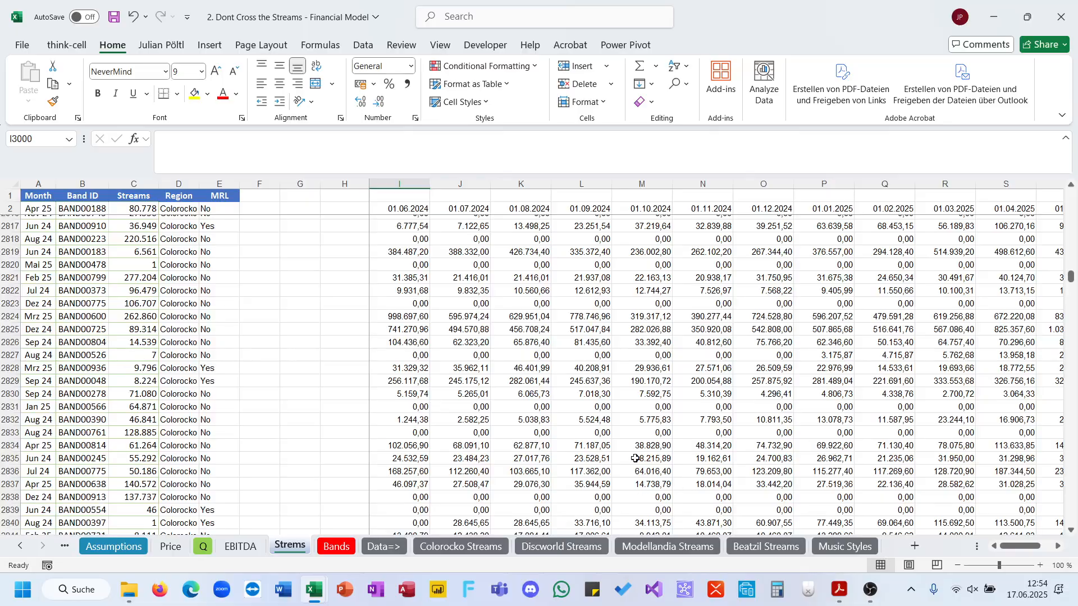
# Read in the case PDF's Calculating the Royalties section how each month's royalty payment is split between artists.
pyautogui.click(839, 590)
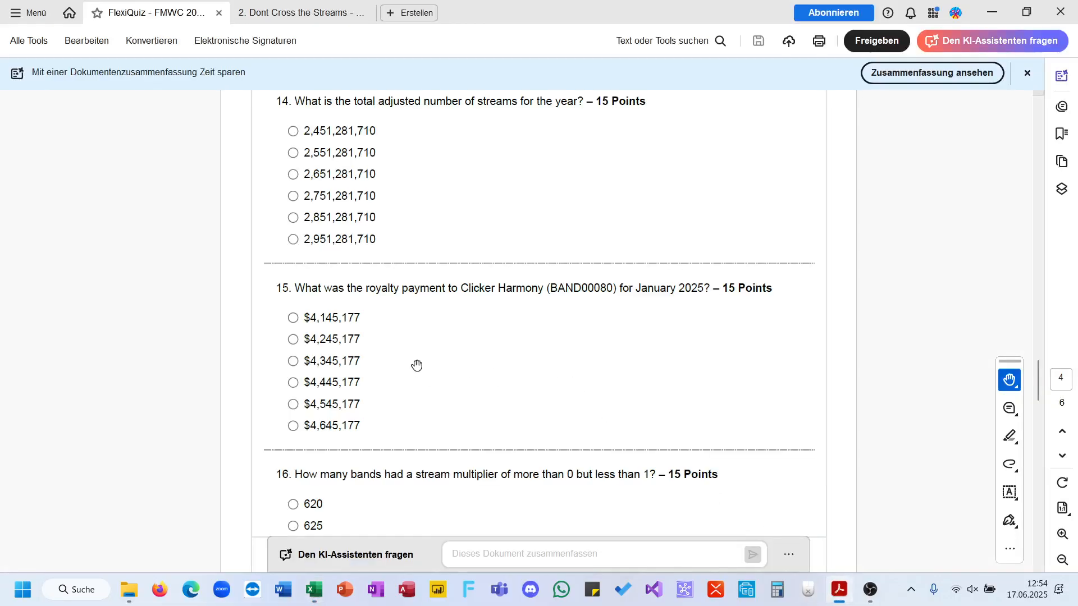
pyautogui.click(301, 12)
pyautogui.scroll(-4, 440, 298)
pyautogui.scroll(1, 443, 319)
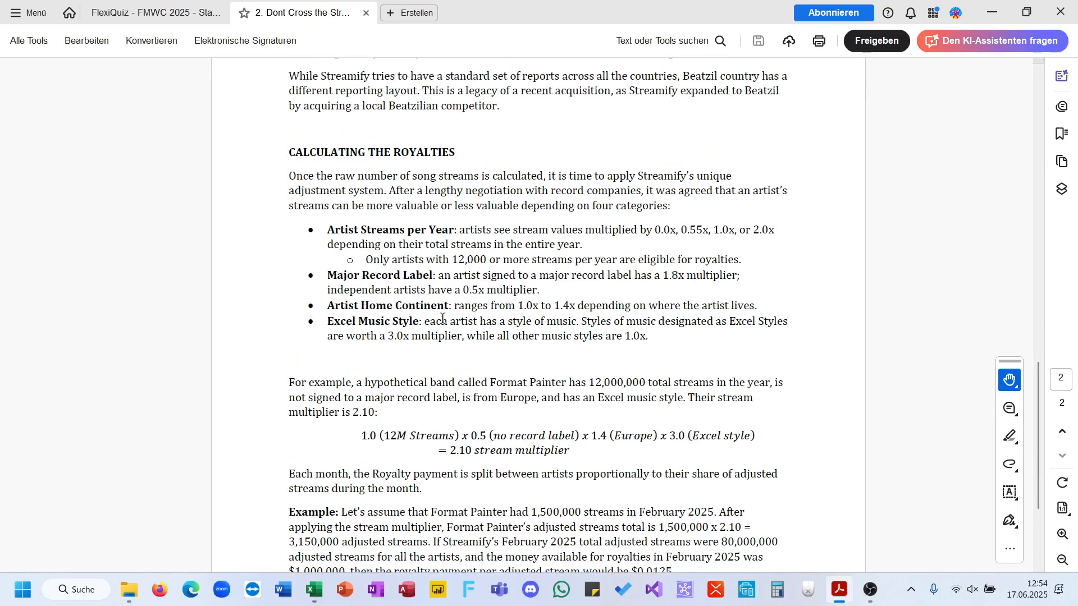
pyautogui.scroll(-4, 443, 319)
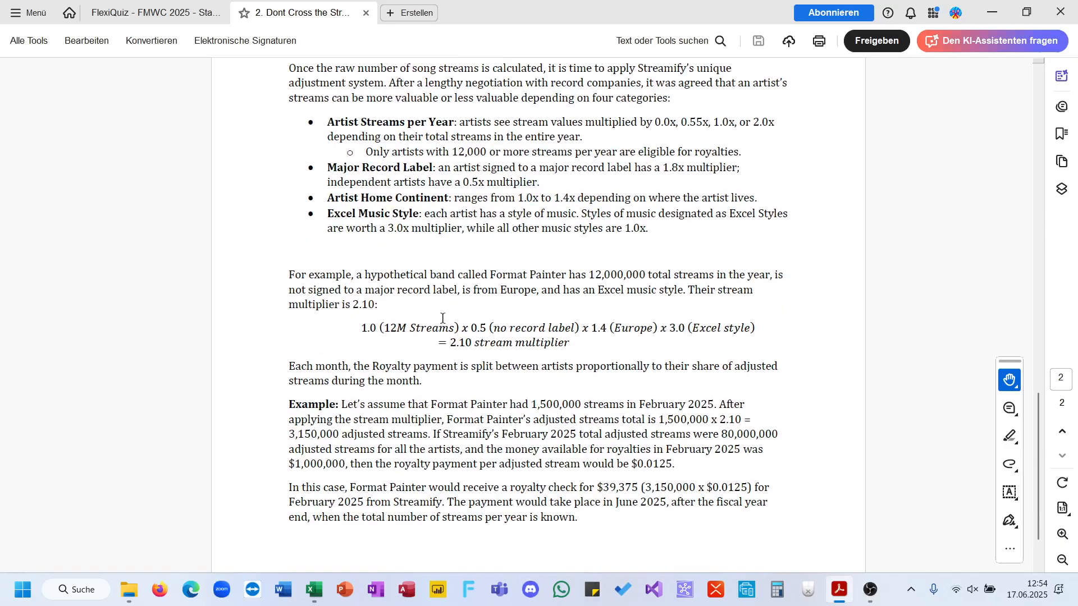
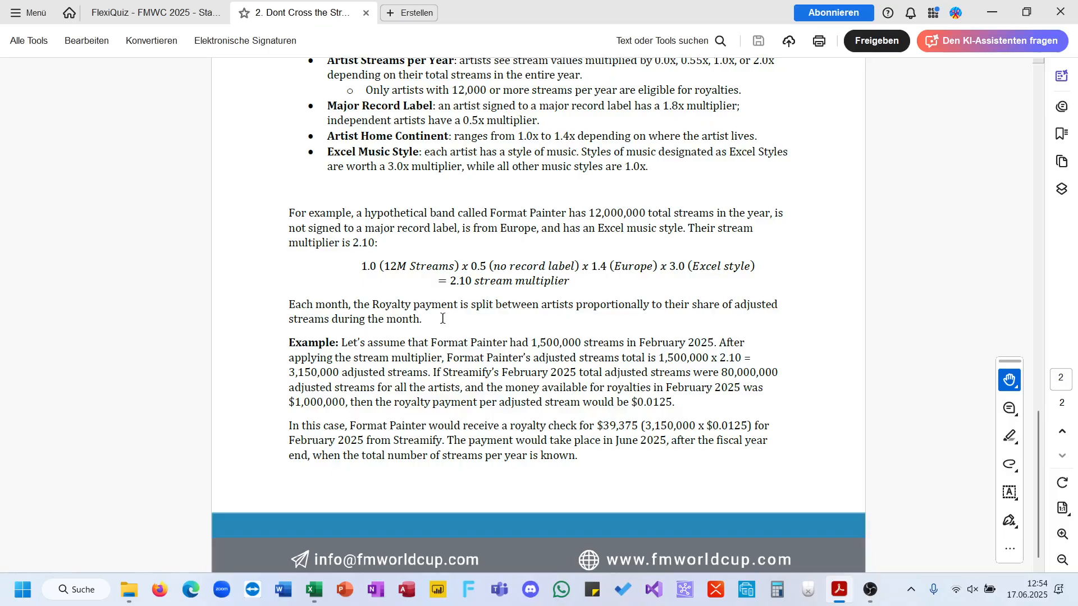
# Total the adjusted streams per month below the array on the Strems sheet by entering =BYCOL(I2003#;SUM) in I3000.
pyautogui.click(992, 12)
pyautogui.click(475, 379)
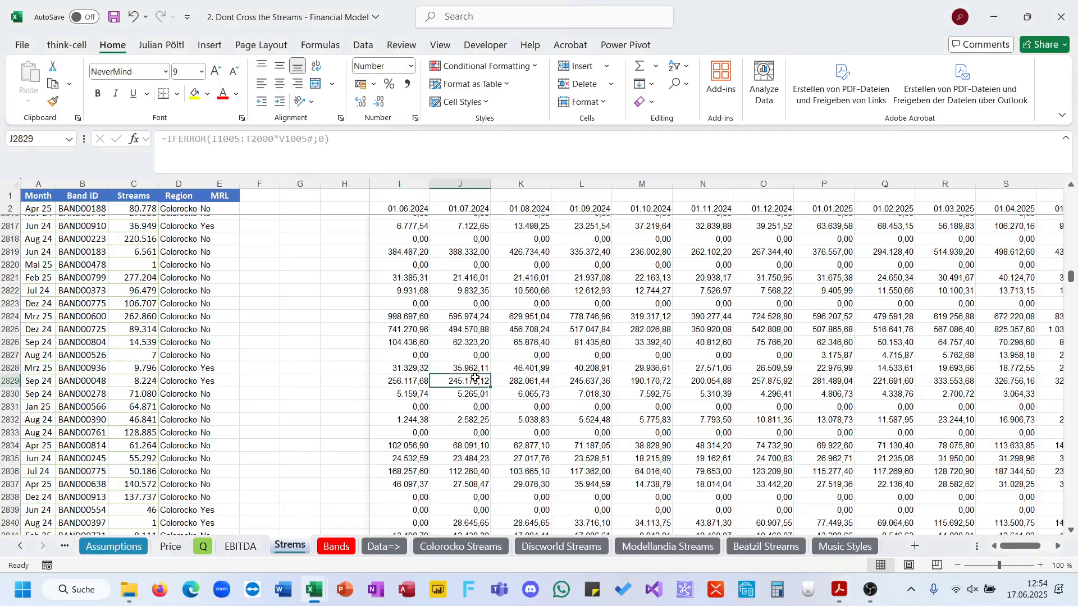
pyautogui.scroll(-20, 438, 390)
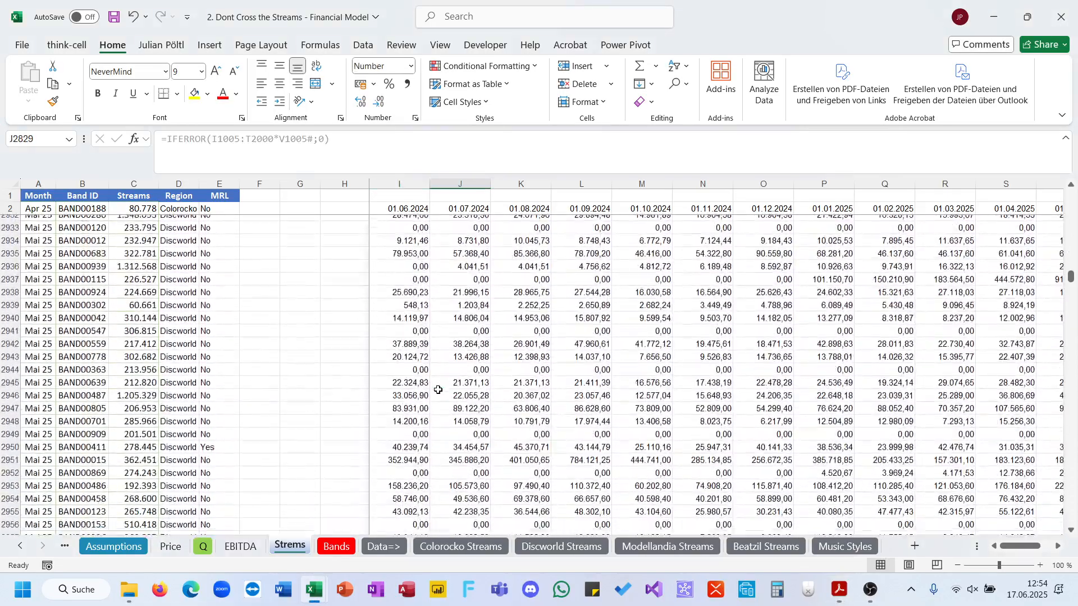
pyautogui.scroll(-14, 438, 389)
pyautogui.click(400, 373)
pyautogui.hotkey('ctrl', 'Down')
pyautogui.press('Down')
pyautogui.press('Left')
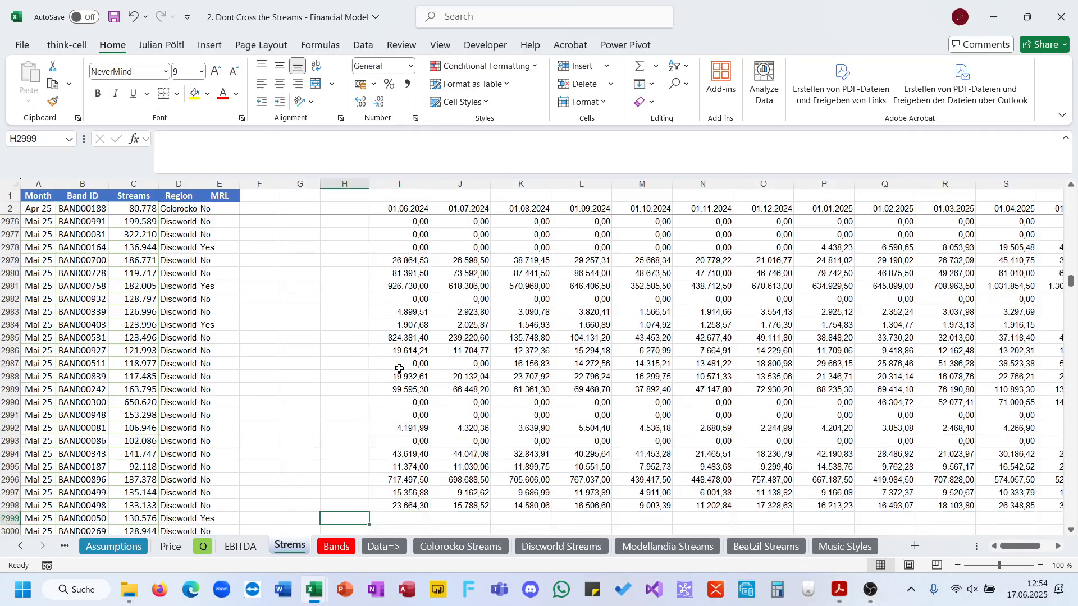
pyautogui.hscroll(-5, 531, 400)
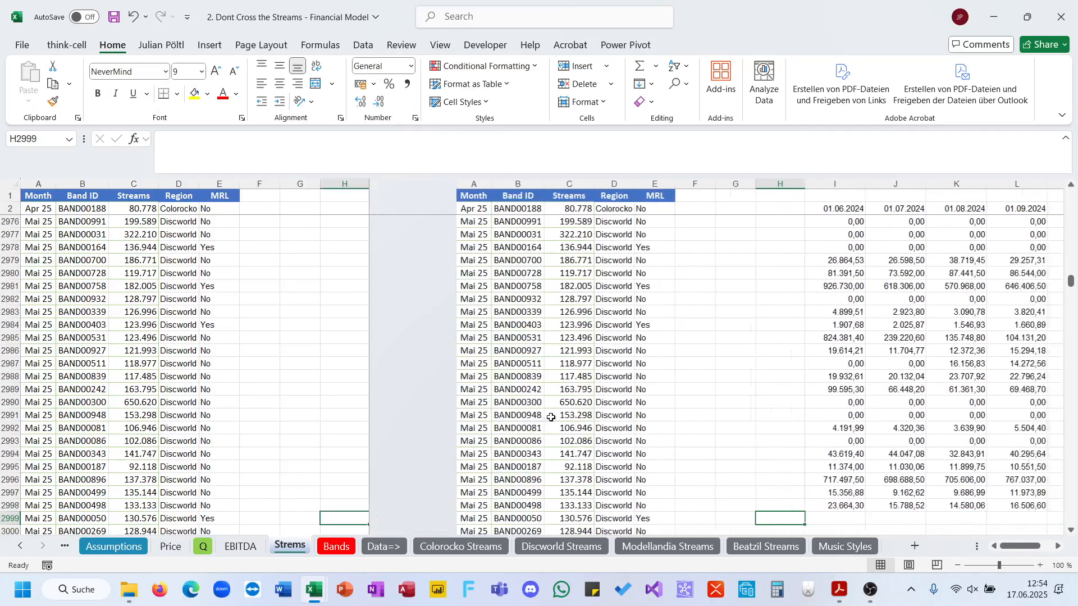
pyautogui.hscroll(5, 556, 449)
pyautogui.click(408, 524)
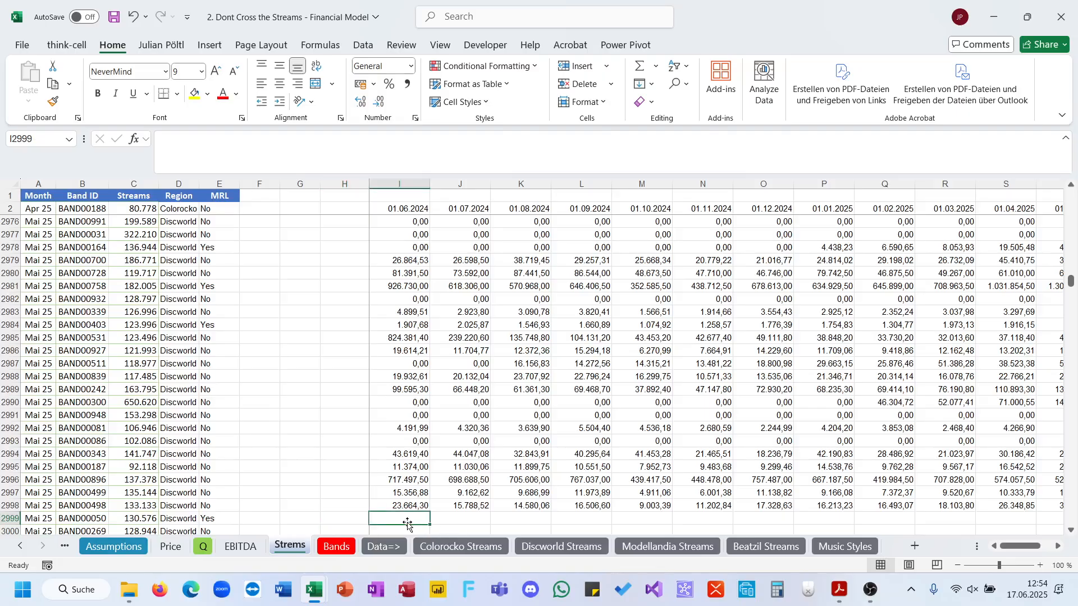
pyautogui.click(408, 528)
pyautogui.write('=b')
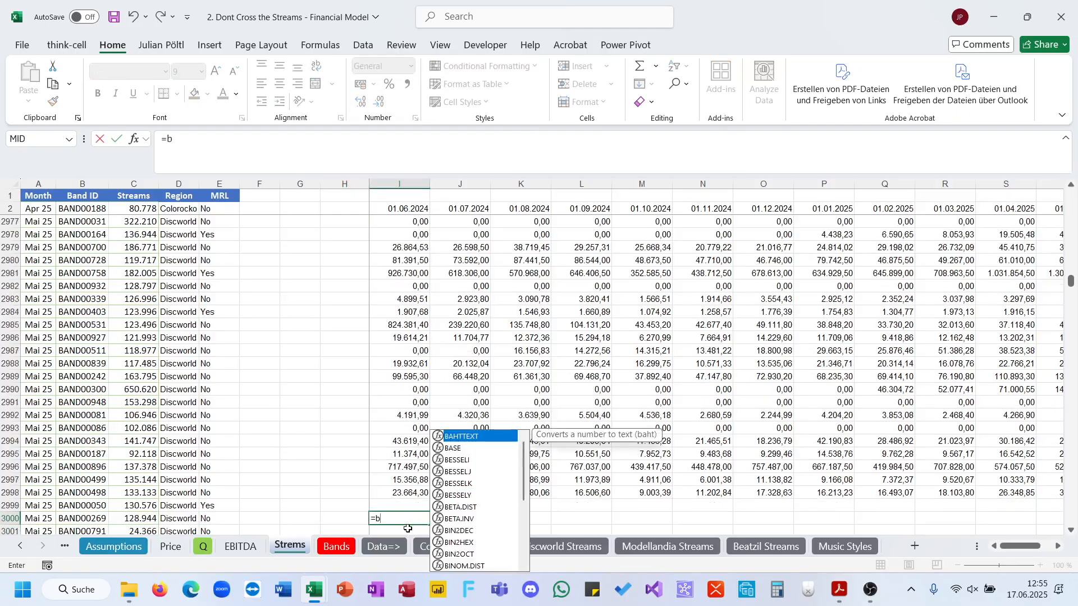
pyautogui.write('y')
pyautogui.press('Tab')
pyautogui.press('Up')
pyautogui.press('Up')
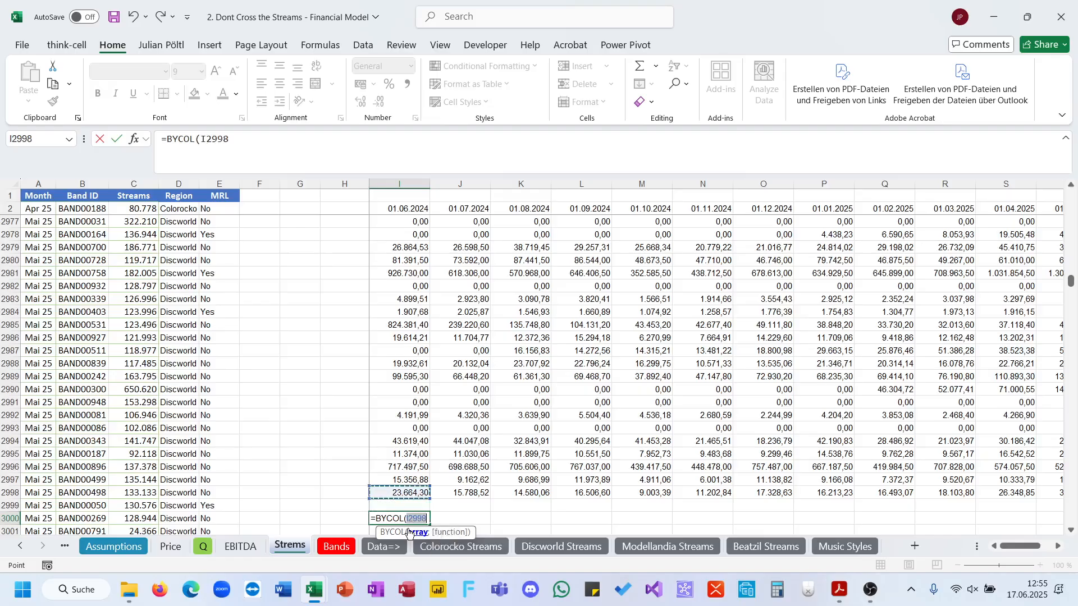
pyautogui.hotkey('ctrl', 'shift', 'Up')
pyautogui.hotkey('ctrl', 'shift', 'Right')
pyautogui.write(';S')
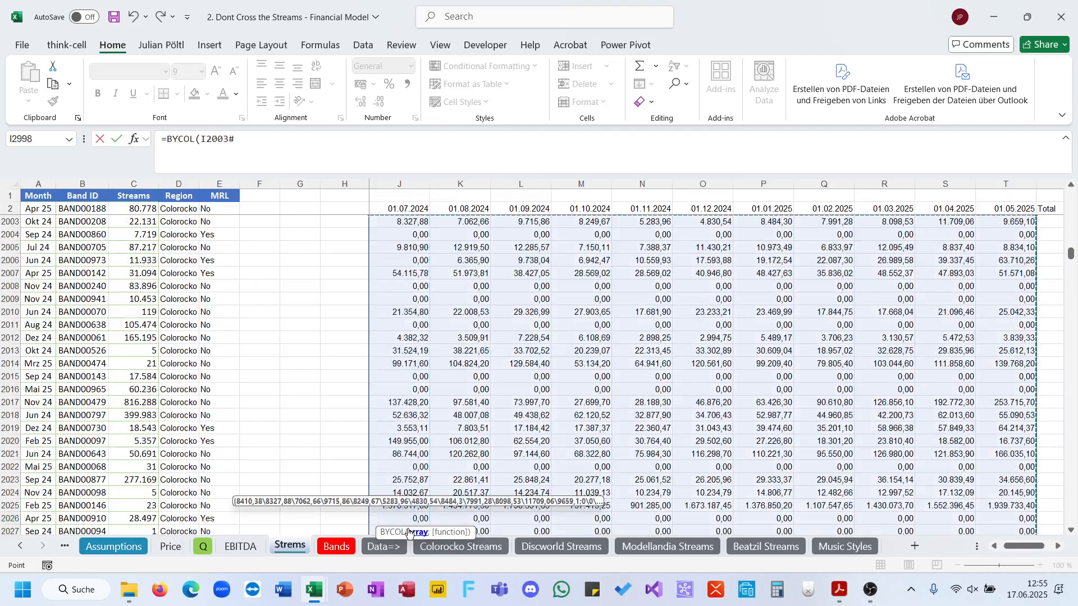
pyautogui.write('UM)')
pyautogui.press('Return')
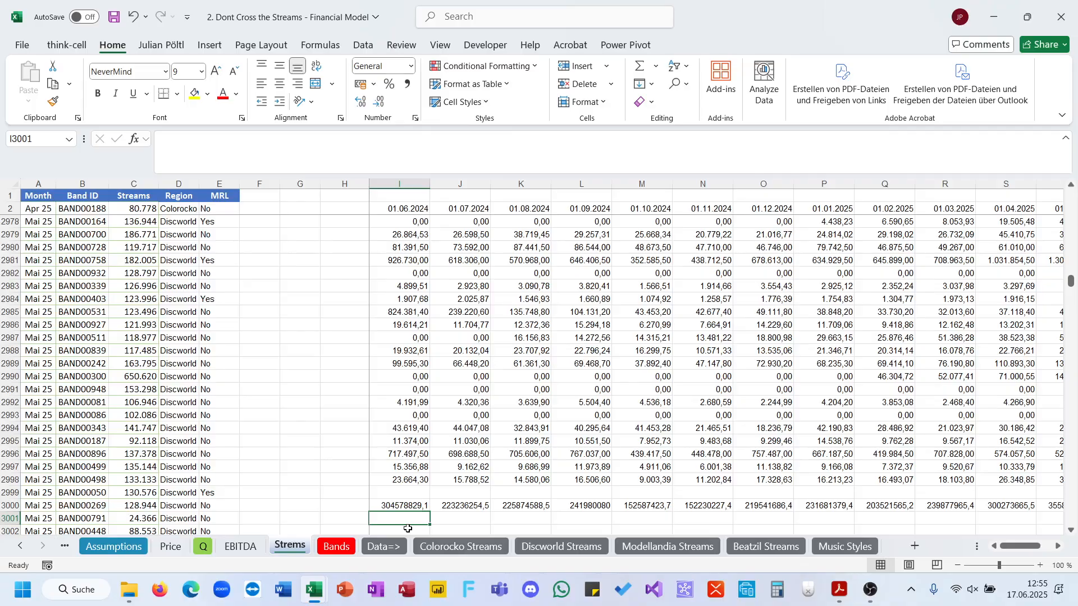
# Calculate each band's monthly share of adjusted streams by entering =I2003#/I3000# in I3002.
pyautogui.press('Down')
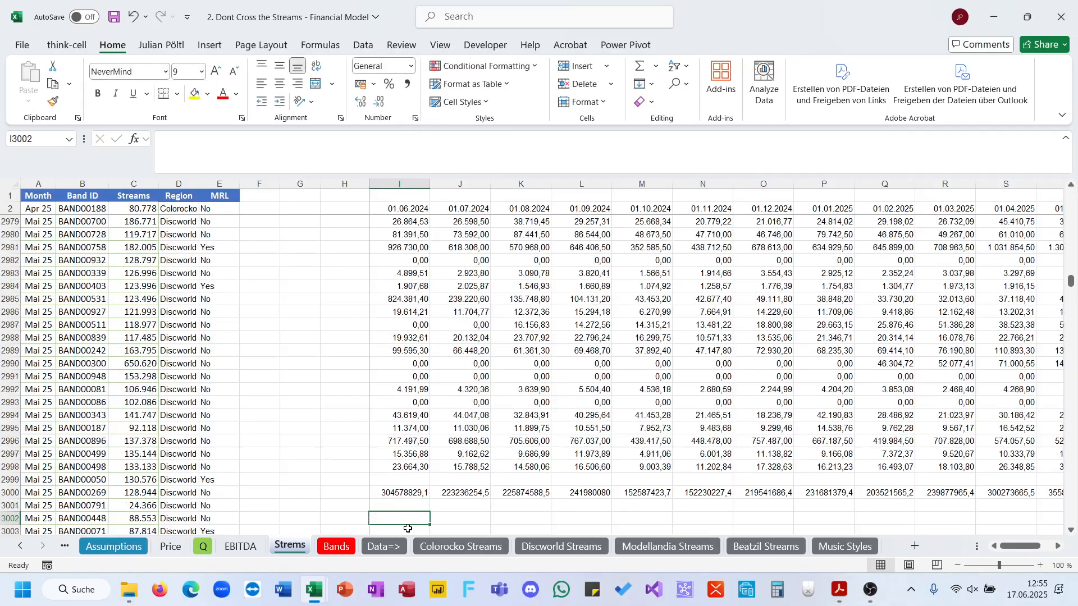
pyautogui.write('=')
pyautogui.press('Up')
pyautogui.press('Up')
pyautogui.press('Up')
pyautogui.press('Up')
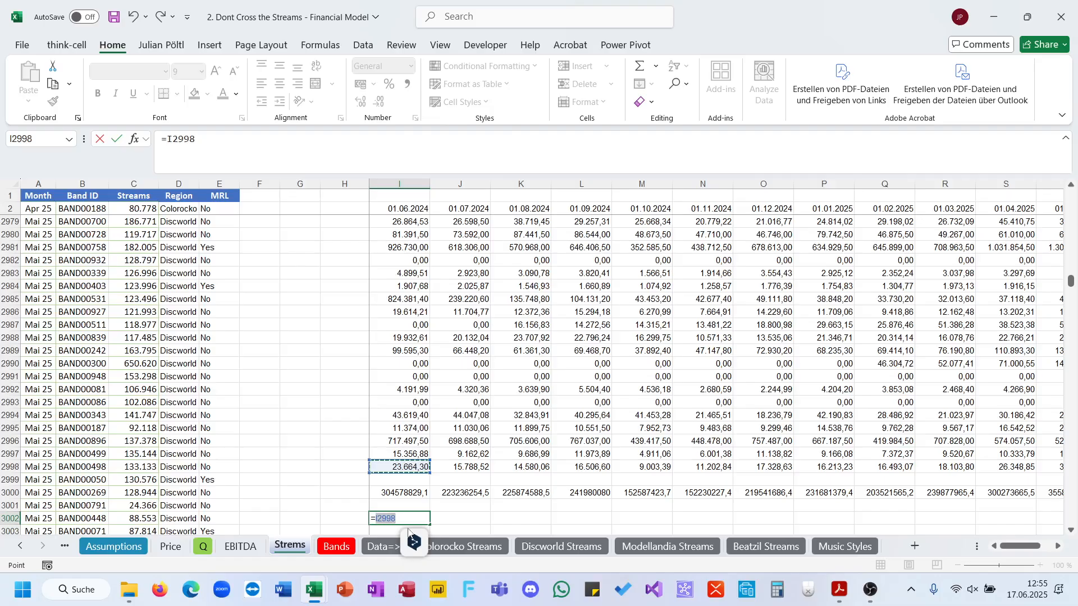
pyautogui.hotkey('ctrl', 'shift', 'Up')
pyautogui.hotkey('ctrl', 'shift', 'Right')
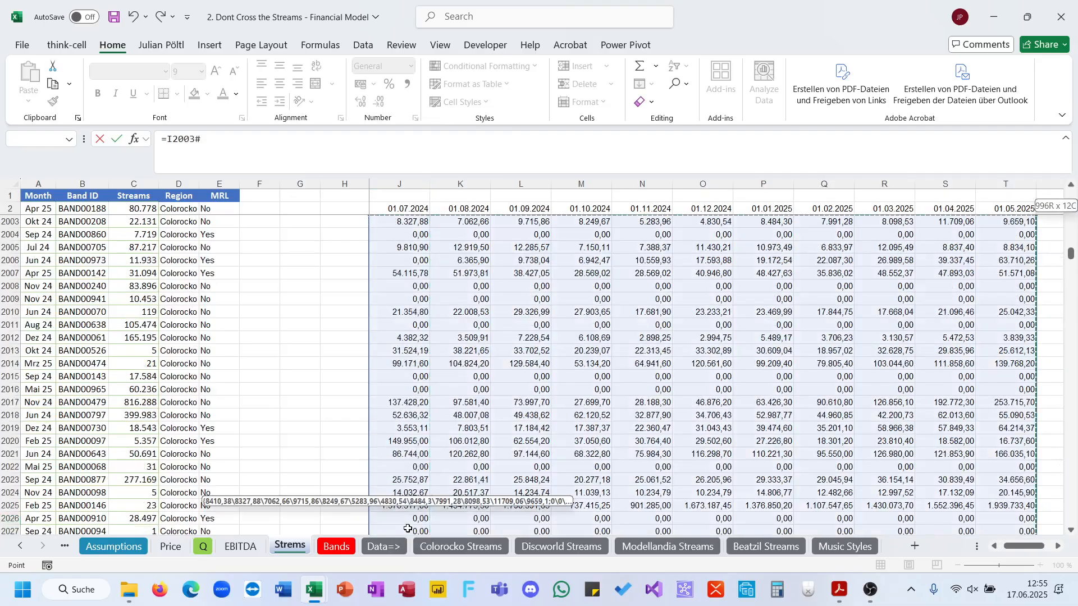
pyautogui.write('=')
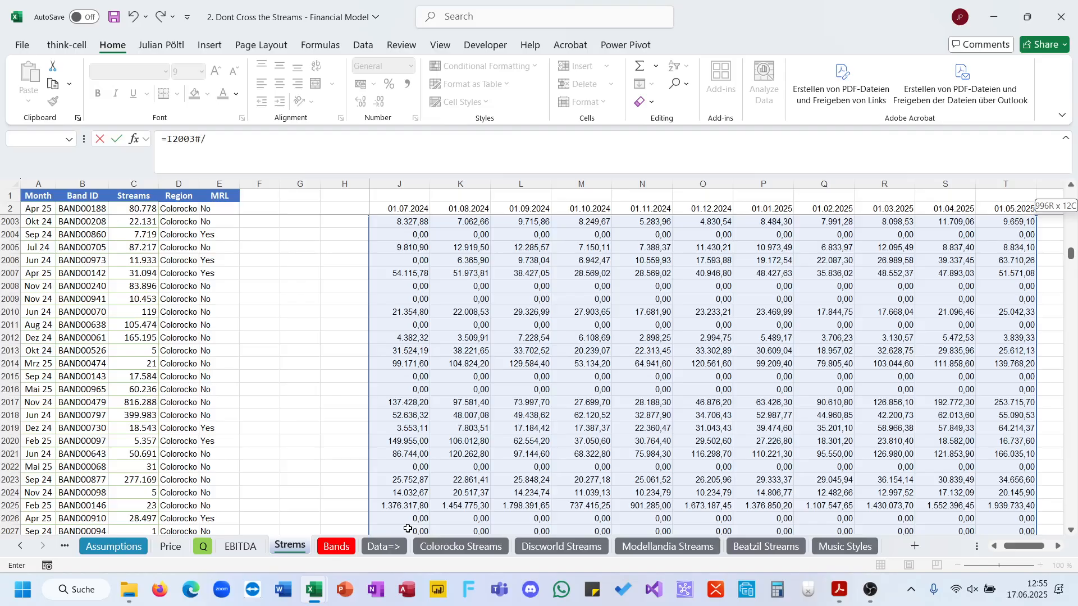
pyautogui.press('Up')
pyautogui.press('Up')
pyautogui.hotkey('ctrl', 'shift', 'Right')
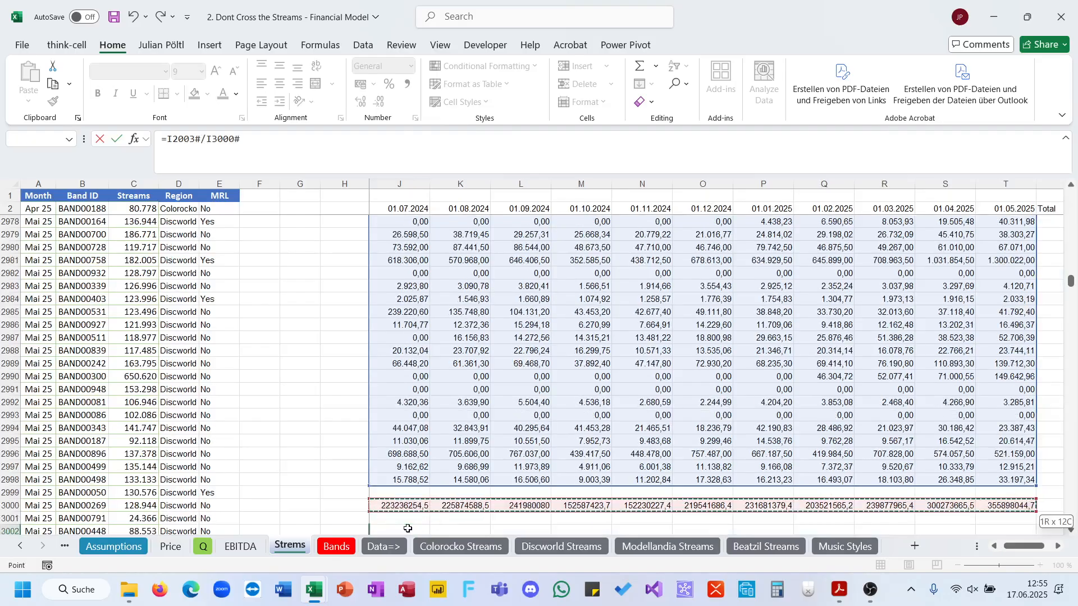
pyautogui.hotkey('ctrl', 'Return')
# Format the whole share array starting at I3002 as percentages with two decimal places.
pyautogui.hotkey('ctrl', 'shift', 'Down')
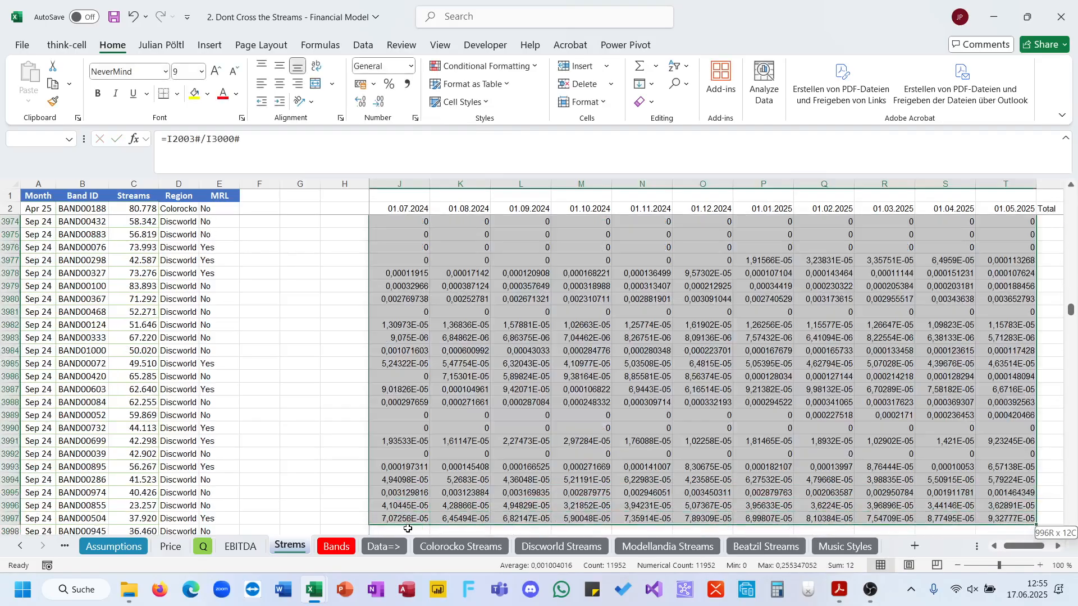
pyautogui.scroll(20, 481, 450)
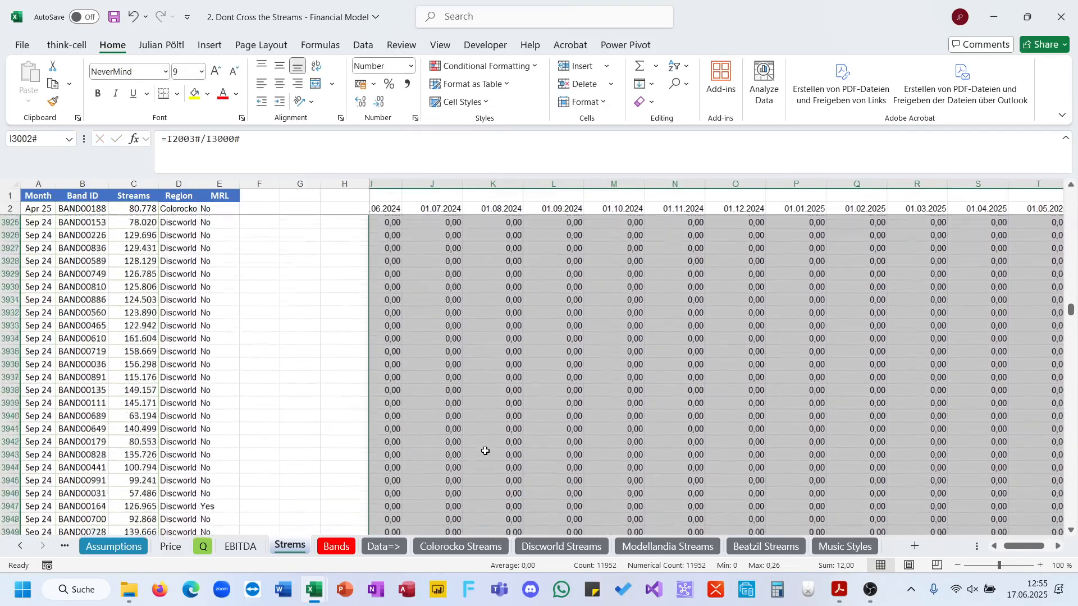
pyautogui.scroll(20, 486, 451)
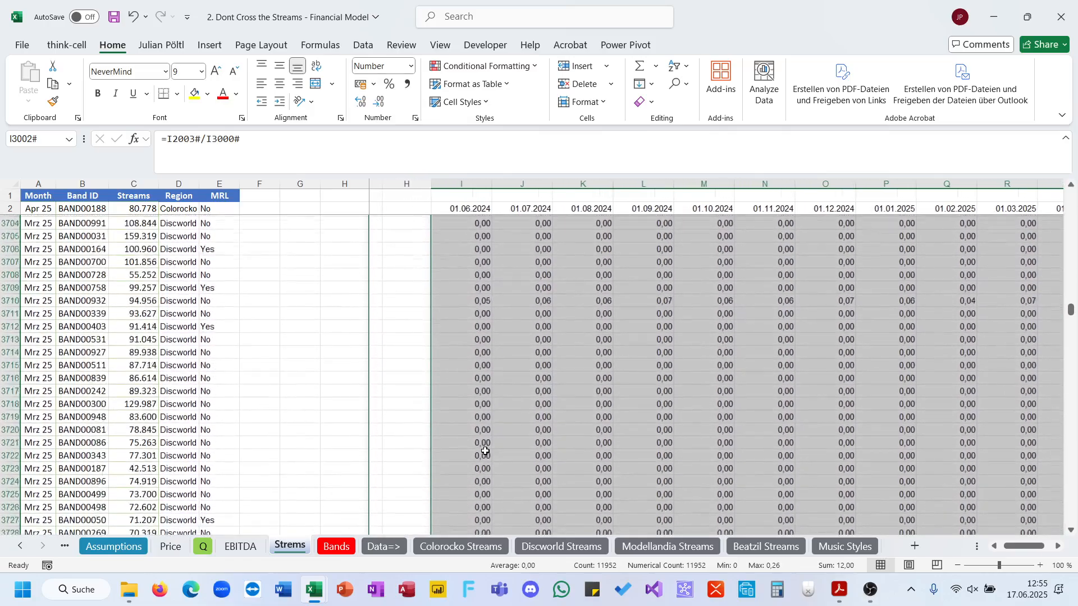
pyautogui.scroll(20, 485, 451)
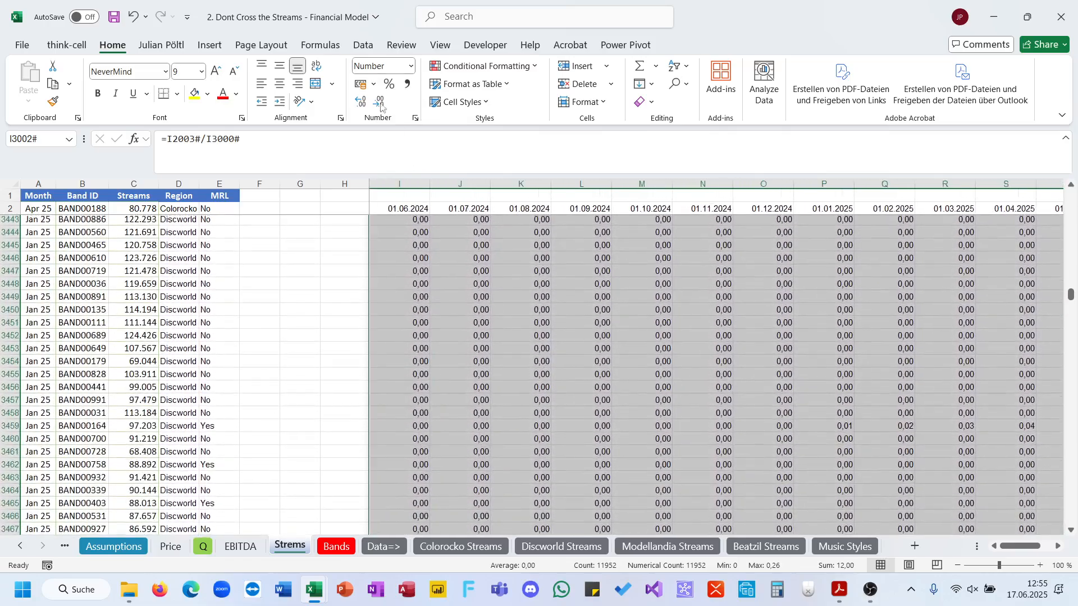
pyautogui.click(389, 83)
pyautogui.scroll(16, 428, 349)
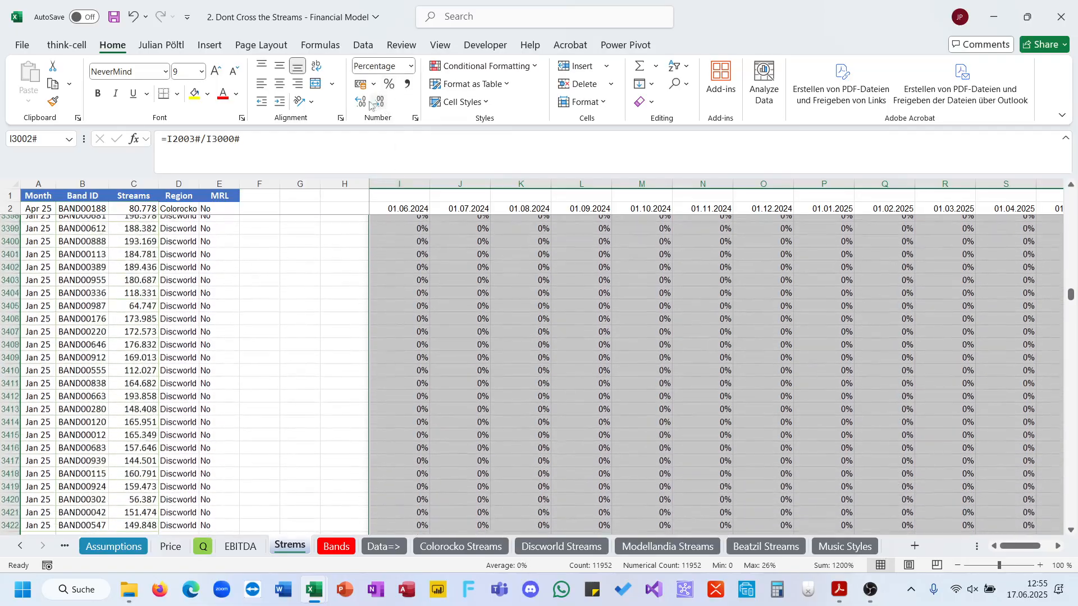
pyautogui.click(359, 101)
pyautogui.click(359, 101)
pyautogui.scroll(20, 414, 272)
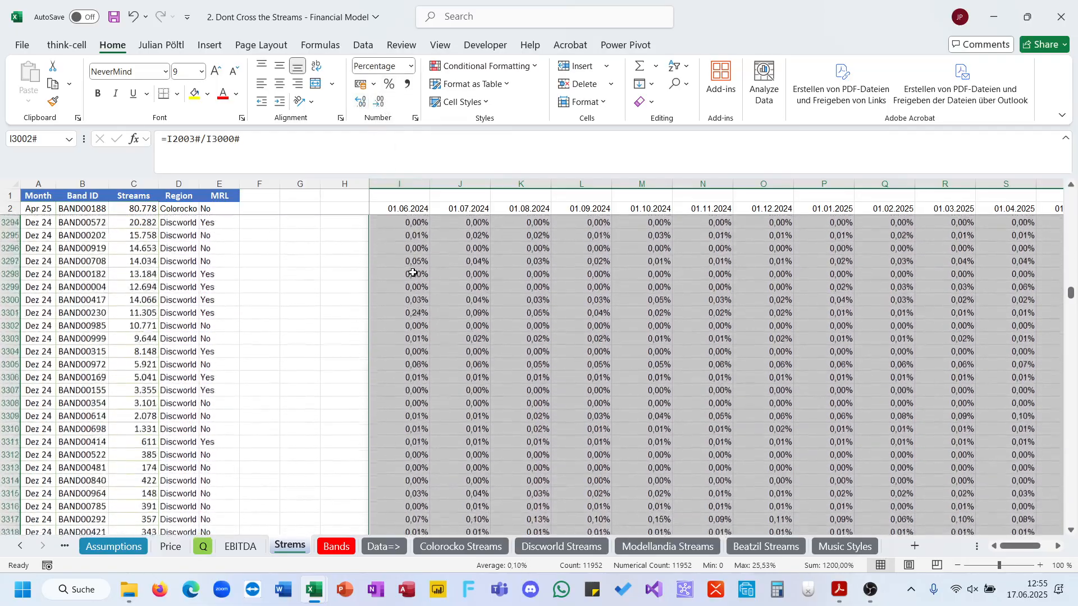
# Turn the shares into monthly royalty payments by extending the formula in I3002 to =I2003#/I3000#*Price!F26:Q26.
pyautogui.scroll(20, 413, 272)
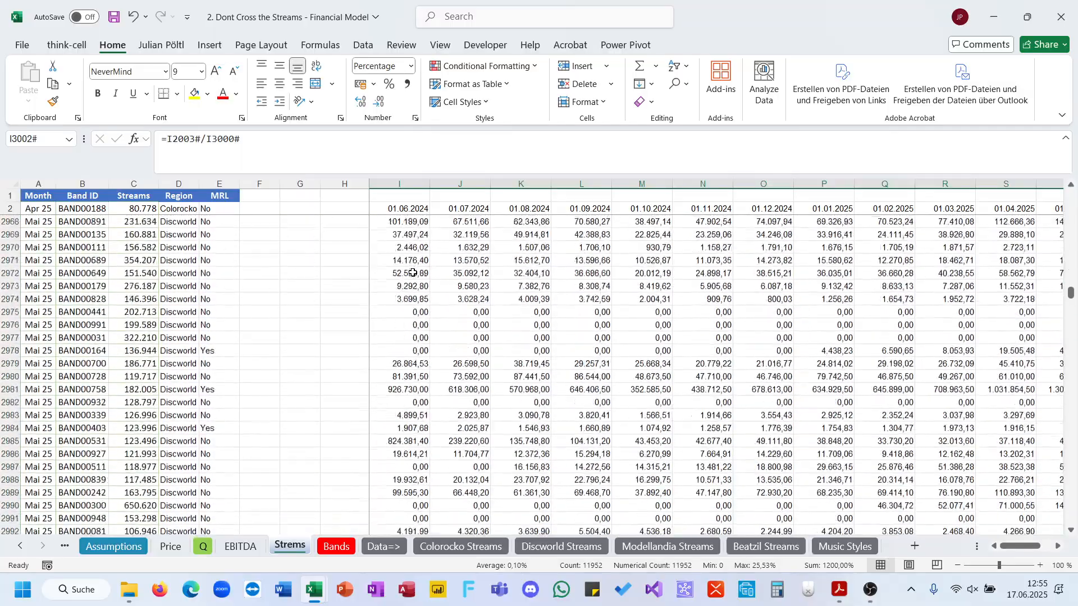
pyautogui.scroll(-7, 413, 272)
pyautogui.click(403, 251)
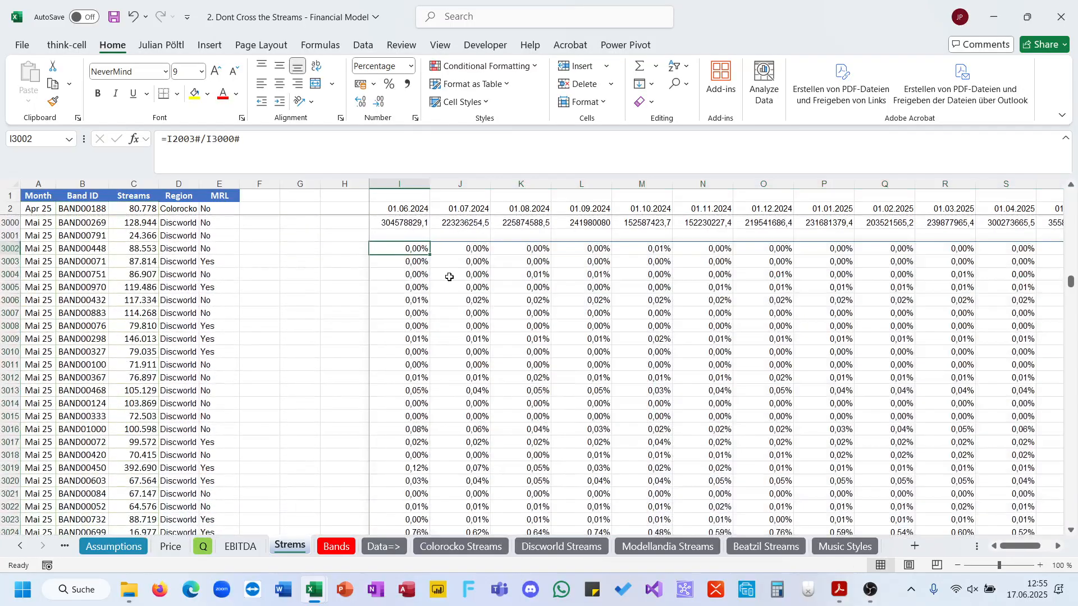
pyautogui.scroll(4, 416, 278)
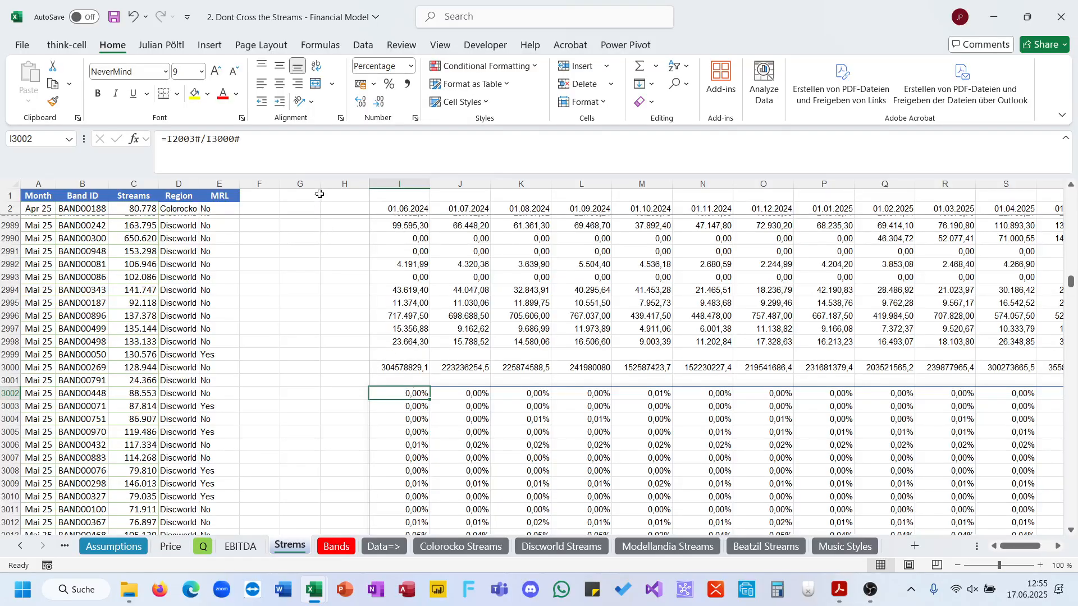
pyautogui.click(290, 159)
pyautogui.write('*')
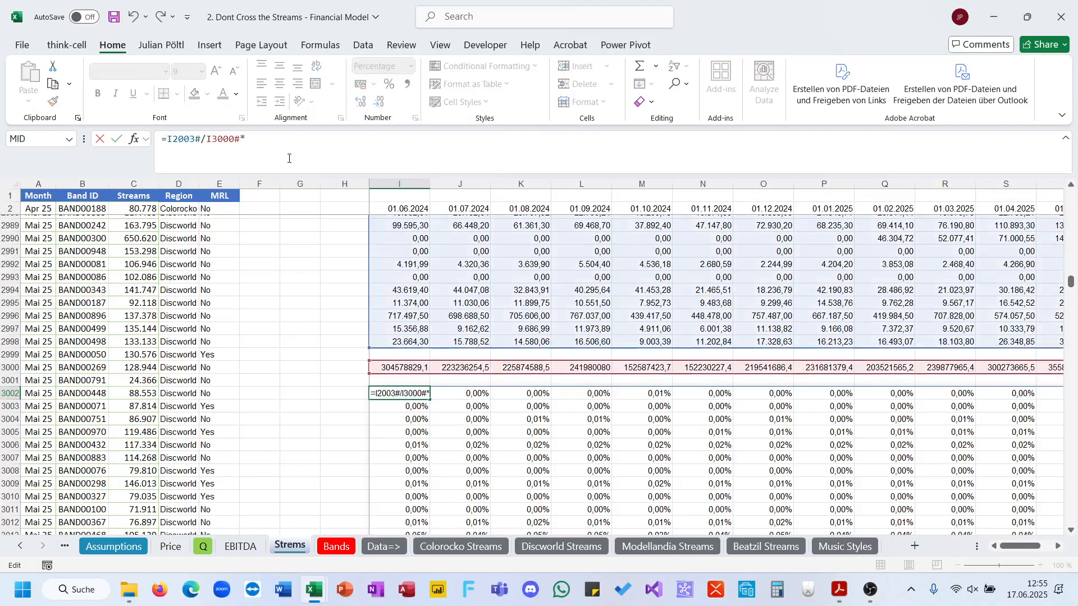
pyautogui.click(170, 547)
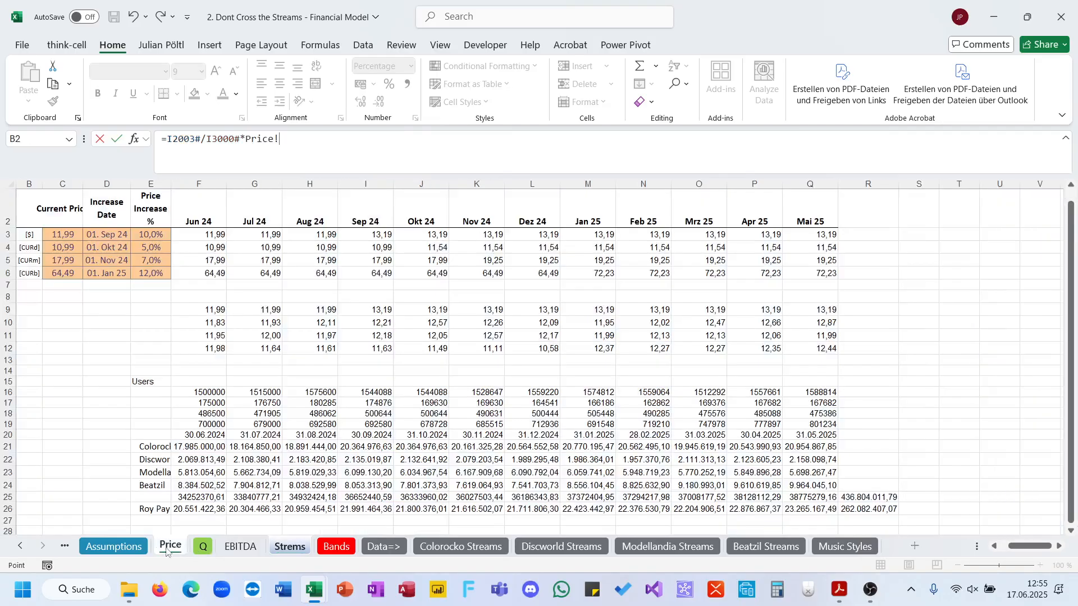
pyautogui.scroll(1, 164, 522)
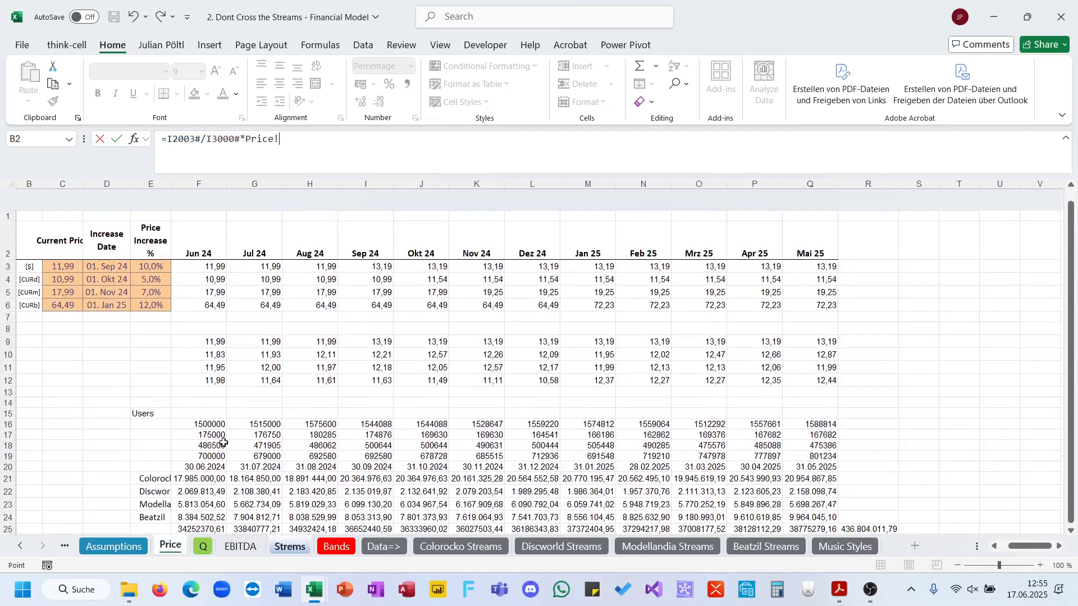
pyautogui.hscroll(-3, 222, 441)
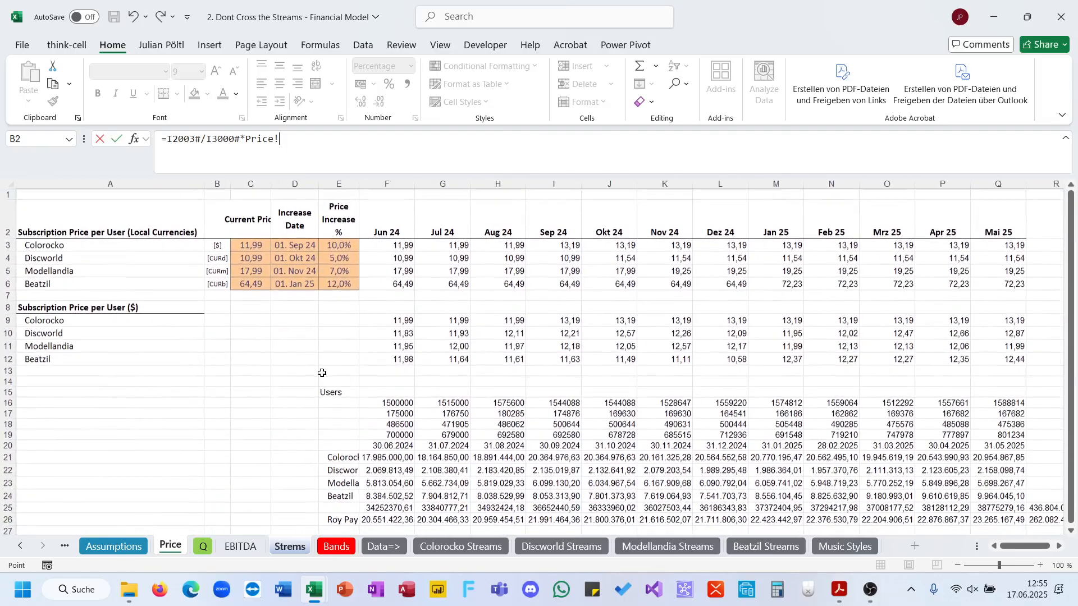
pyautogui.scroll(-1, 366, 407)
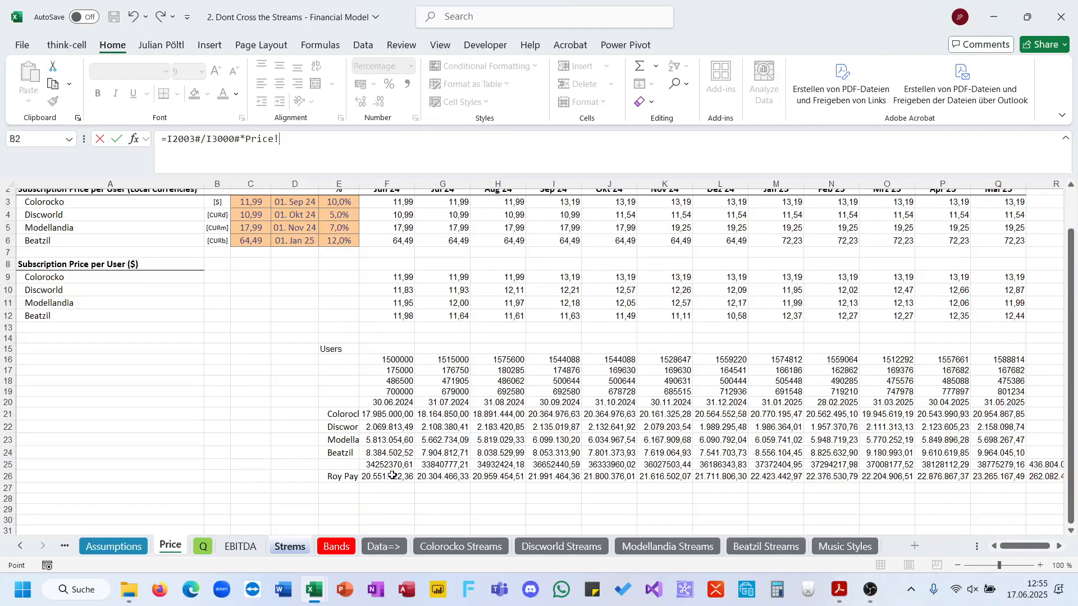
pyautogui.click(392, 475)
pyautogui.hscroll(1, 392, 476)
pyautogui.hotkey('shift', 'Left')
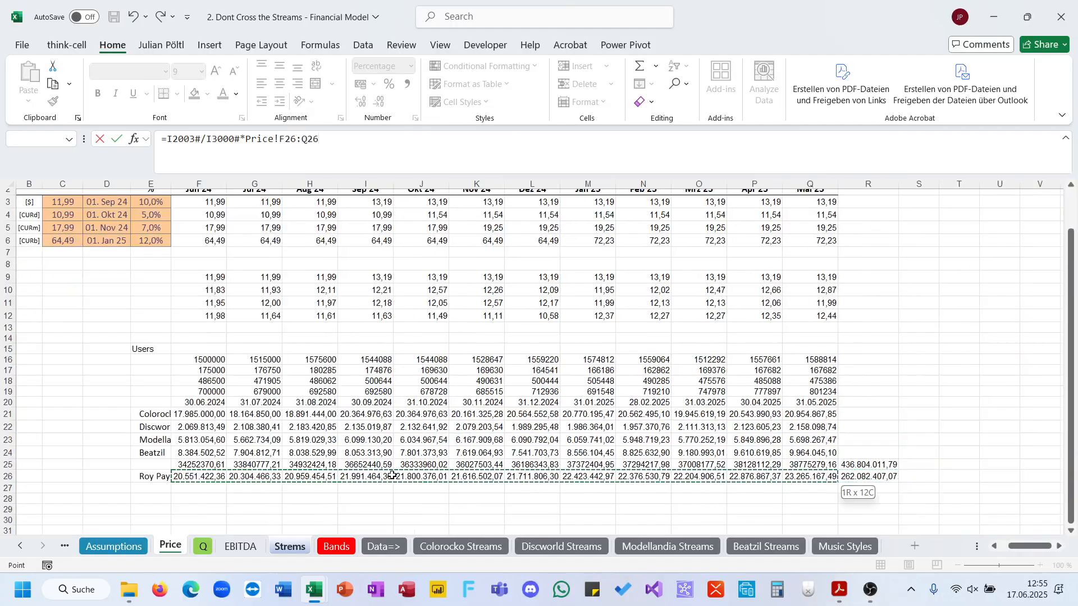
pyautogui.hotkey('ctrl', 'Return')
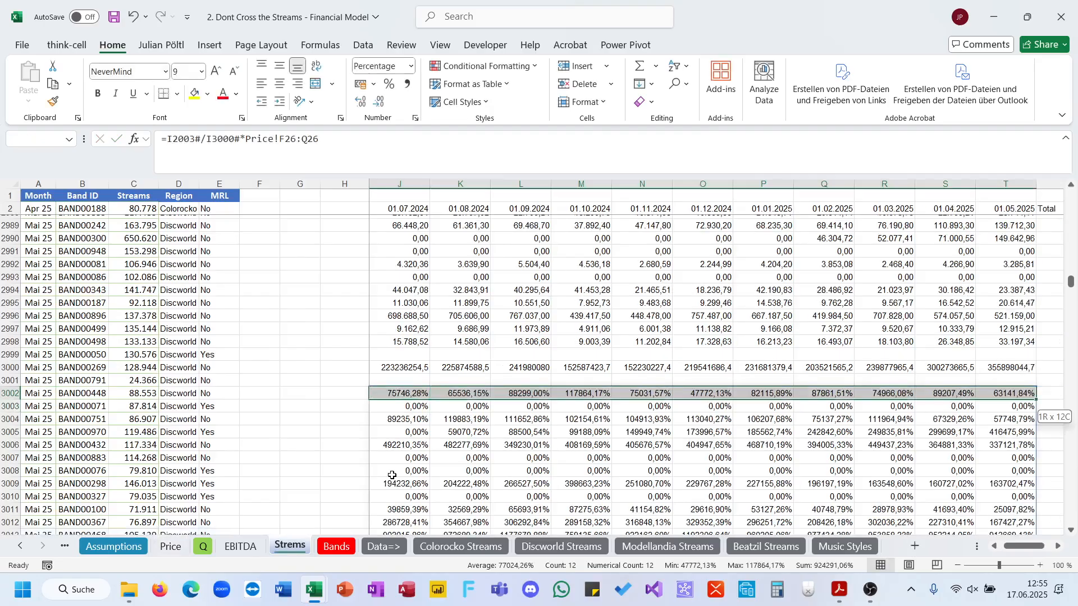
# Format the whole royalty payment array starting at I3002 as numbers with thousands separators and two decimals.
pyautogui.hotkey('ctrl', 'shift', '1')
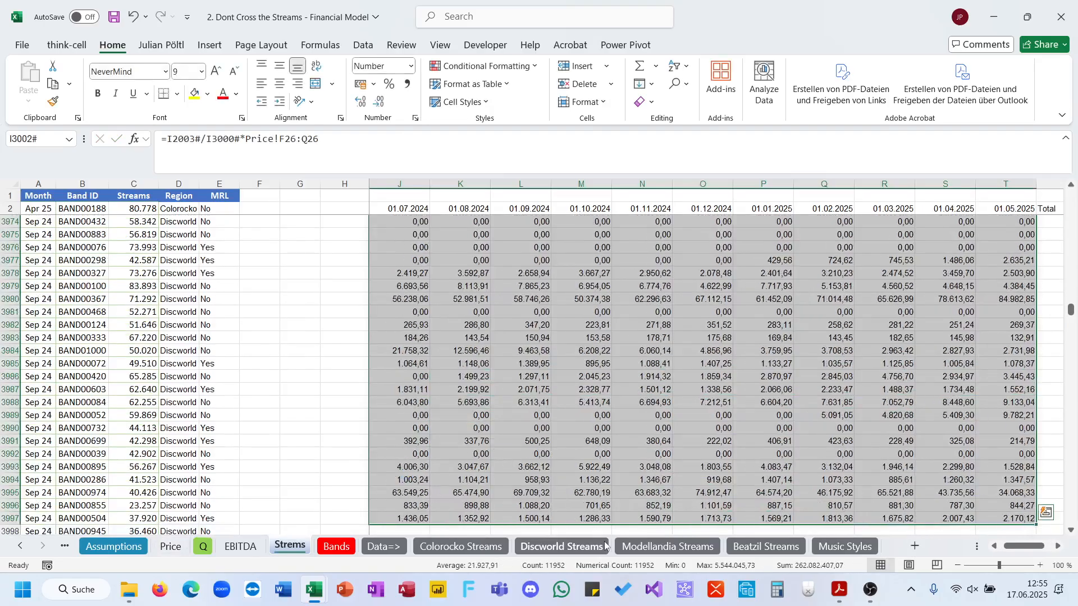
pyautogui.click(407, 325)
pyautogui.scroll(7, 407, 327)
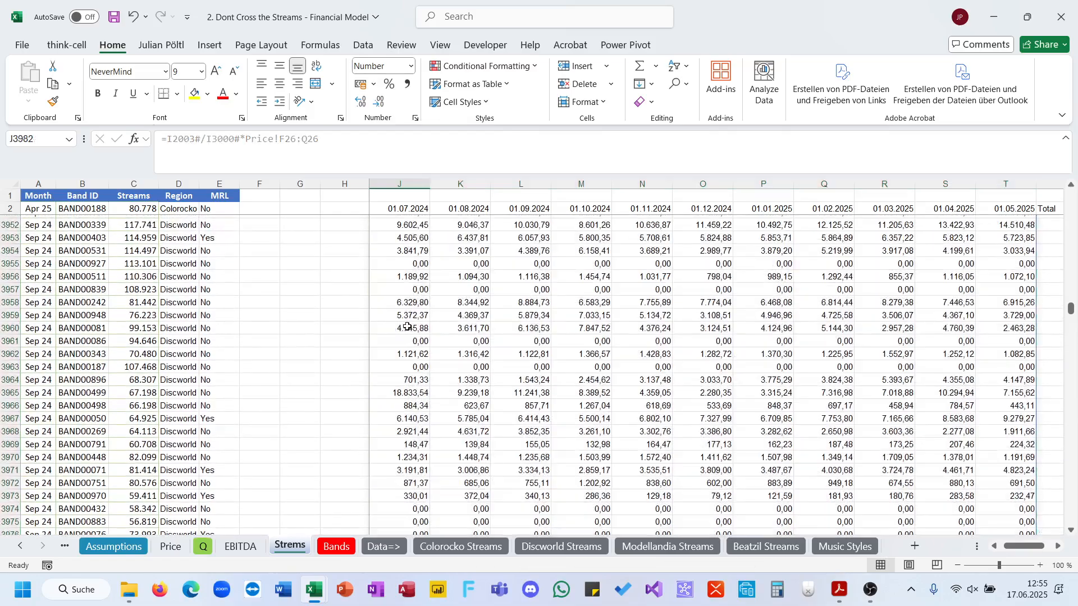
pyautogui.click(425, 376)
pyautogui.hotkey('ctrl', 'Up')
pyautogui.hotkey('ctrl', 'Left')
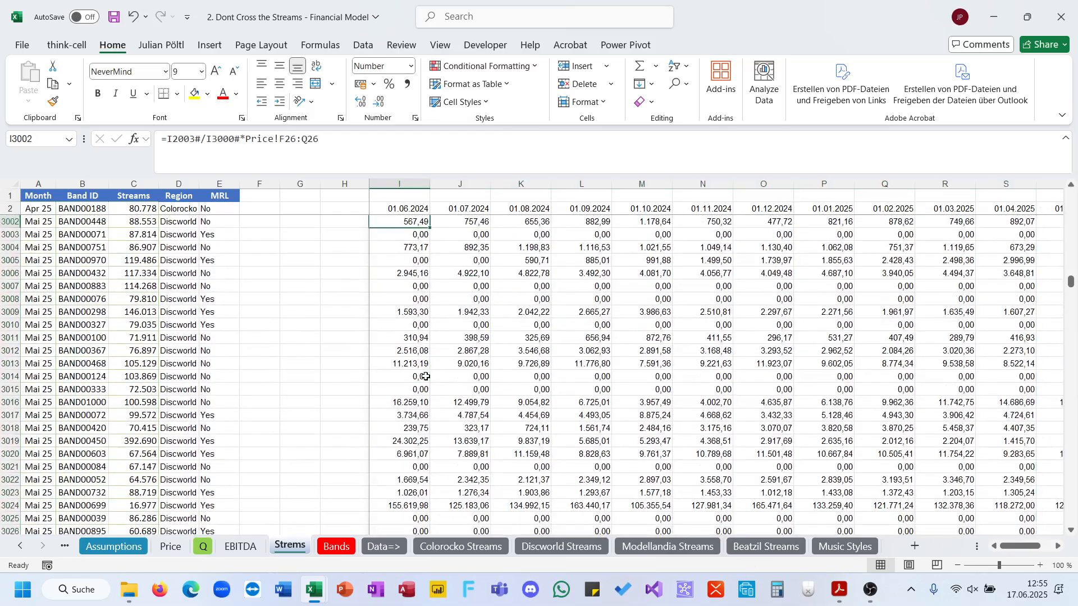
# Label the royalty payment rows with their band IDs by entering =H1005:H2000 in H3002.
pyautogui.press('Left')
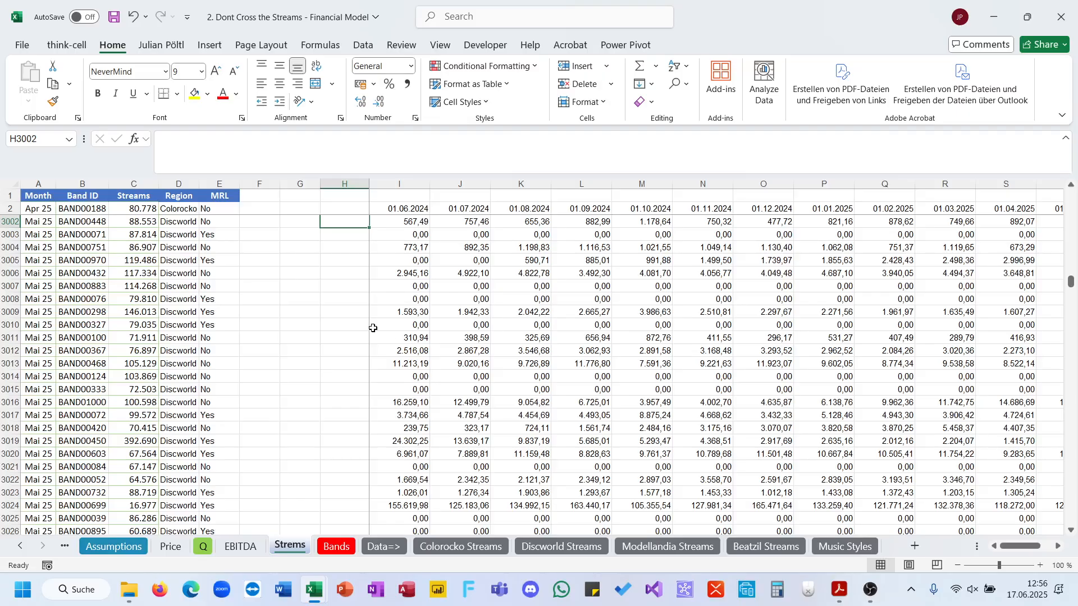
pyautogui.write('=')
pyautogui.press('Up')
pyautogui.press('Up')
pyautogui.press('Up')
pyautogui.press('Up')
pyautogui.press('Up')
pyautogui.press('Up')
pyautogui.press('Up')
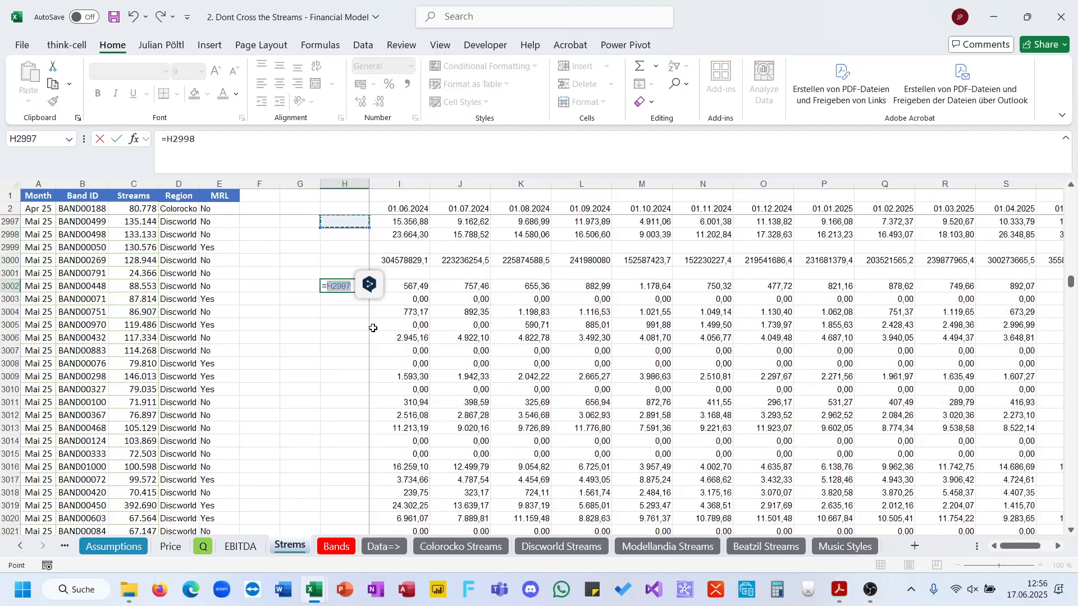
pyautogui.hotkey('ctrl', 'Up')
pyautogui.press('Down')
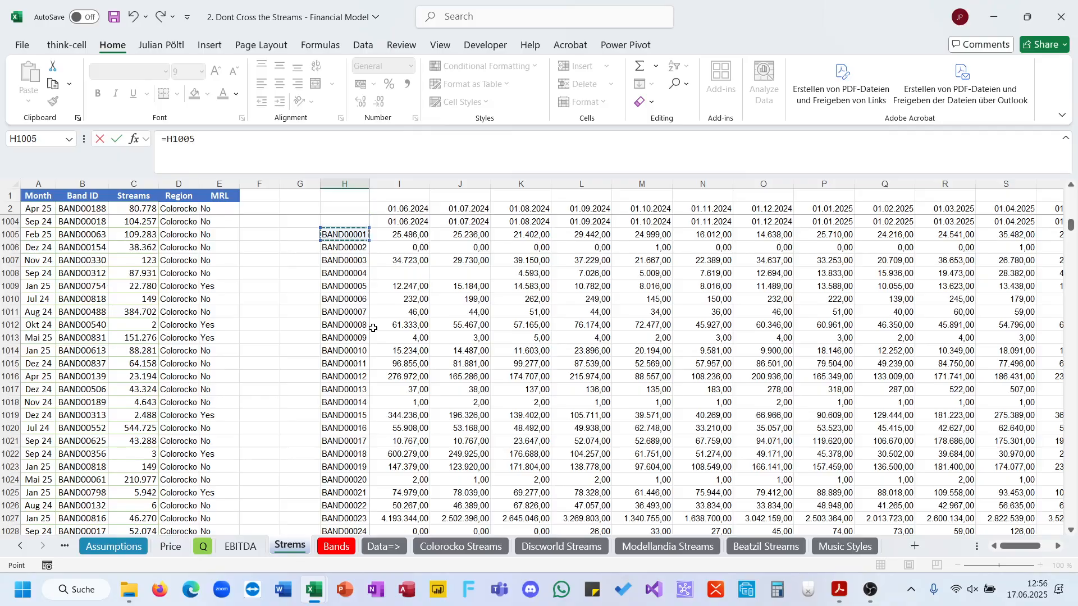
pyautogui.hotkey('ctrl', 'shift', 'Down')
pyautogui.press('Return')
pyautogui.press('Up')
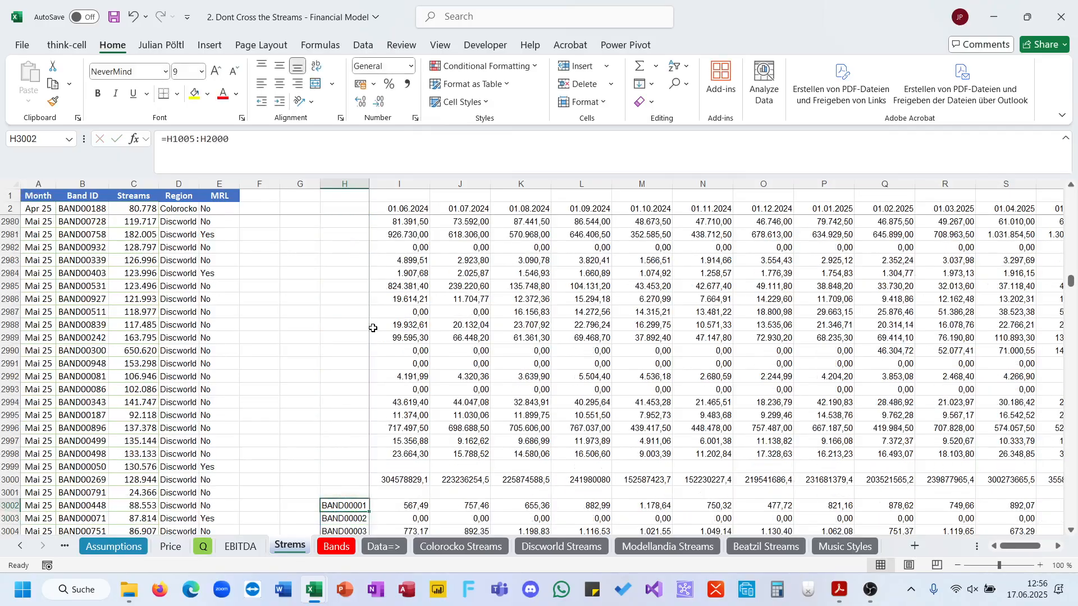
pyautogui.press('Up')
pyautogui.press('Right')
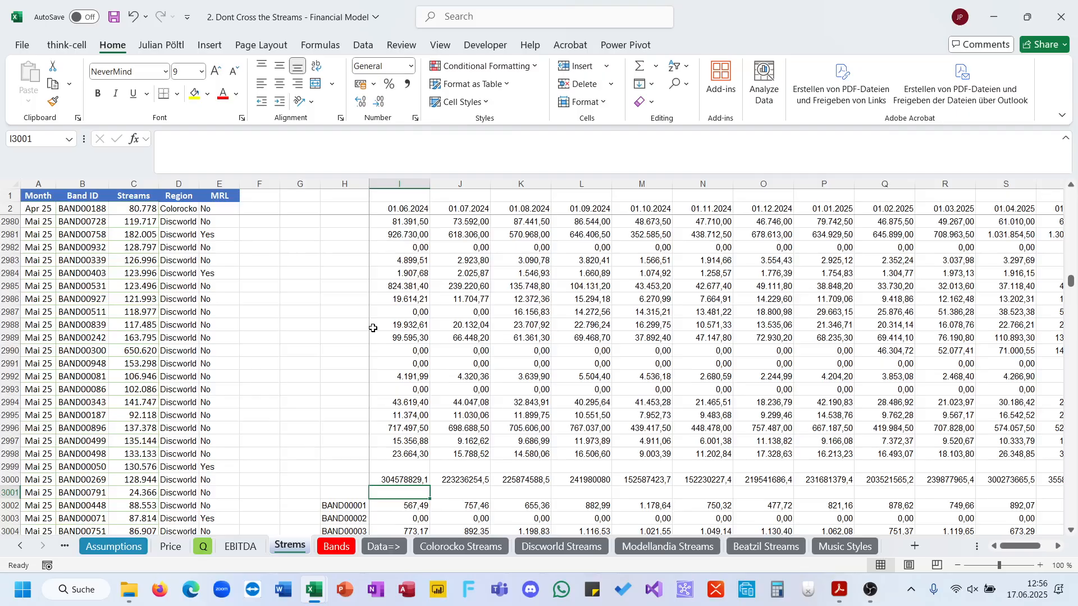
pyautogui.scroll(-6, 545, 236)
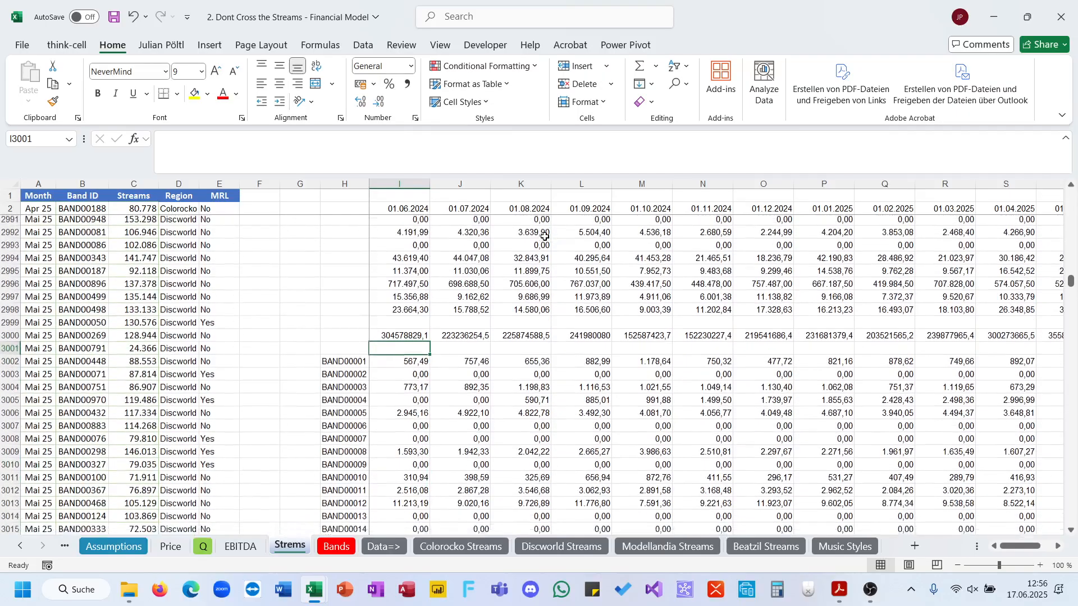
pyautogui.click(476, 209)
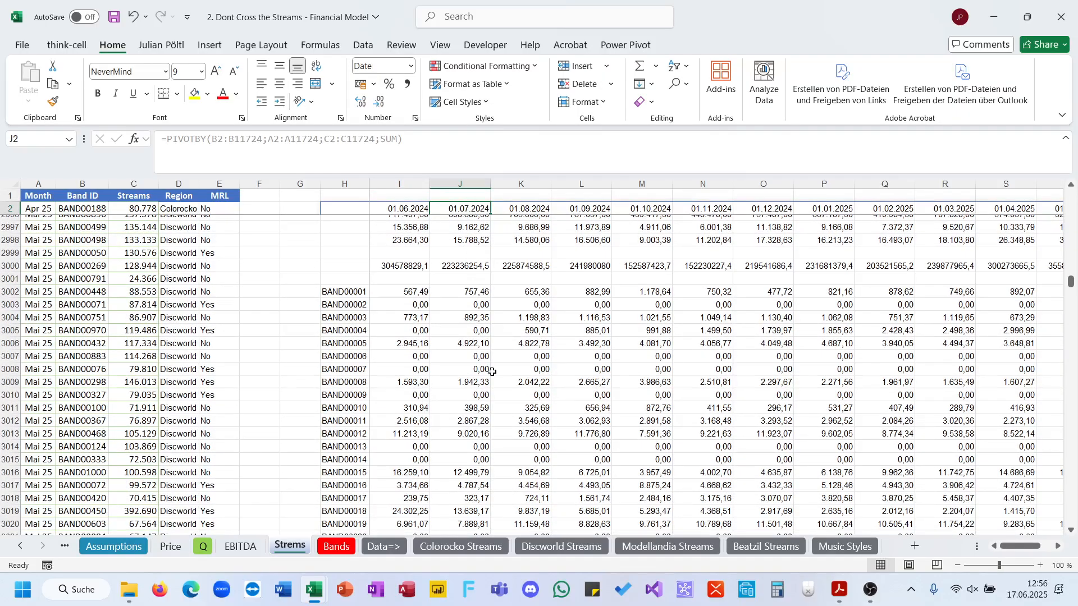
# Read question 15 in the FlexiQuiz PDF and look up the January 2025 royalty payment of BAND00080 on the Strems sheet.
pyautogui.click(842, 601)
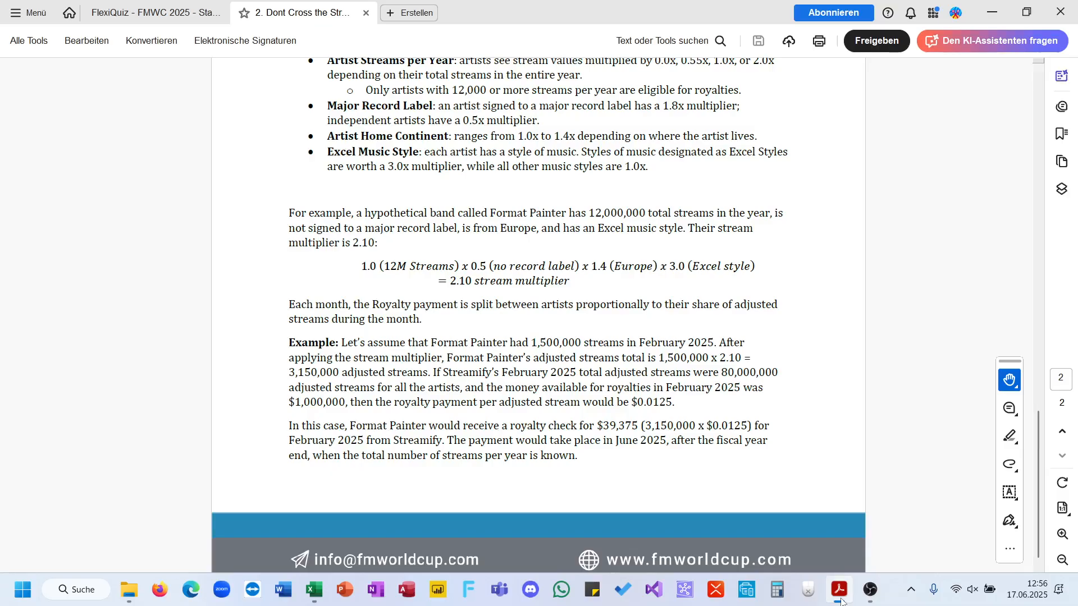
pyautogui.click(155, 13)
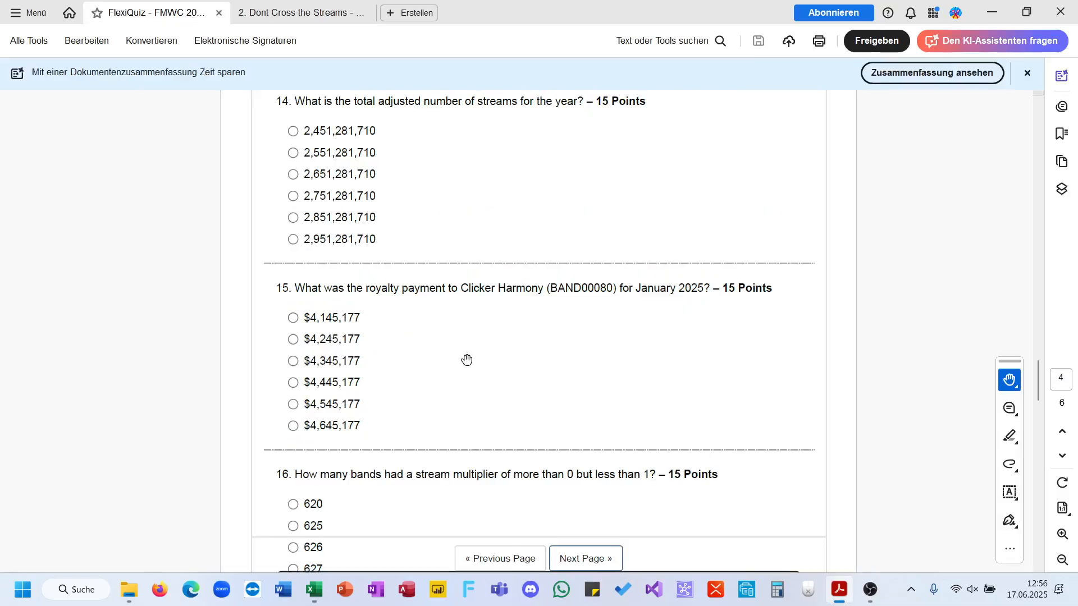
pyautogui.scroll(-1, 467, 359)
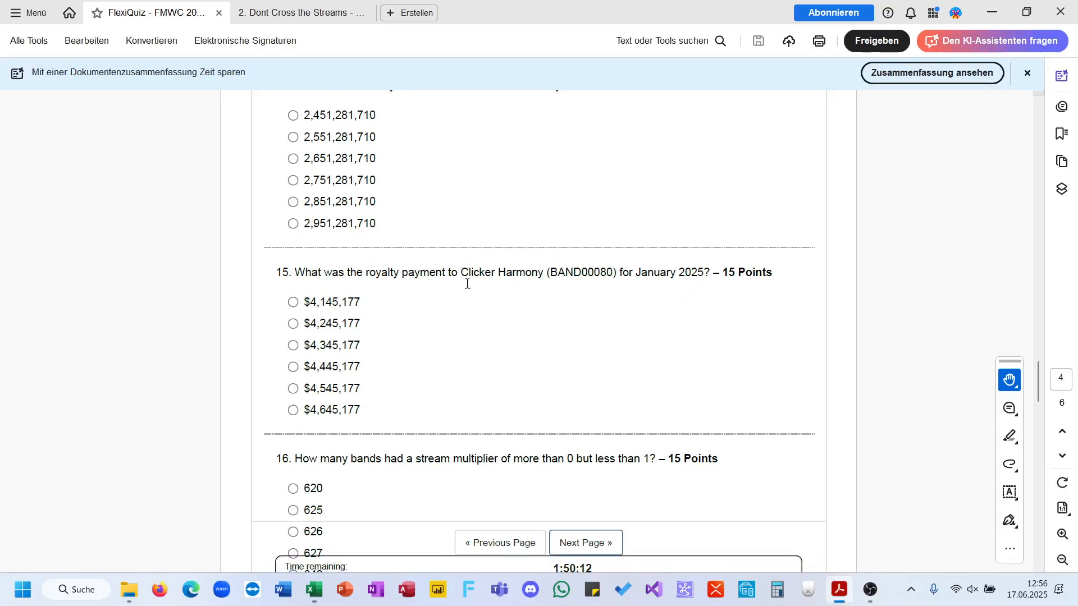
pyautogui.click(989, 14)
pyautogui.scroll(-5, 408, 418)
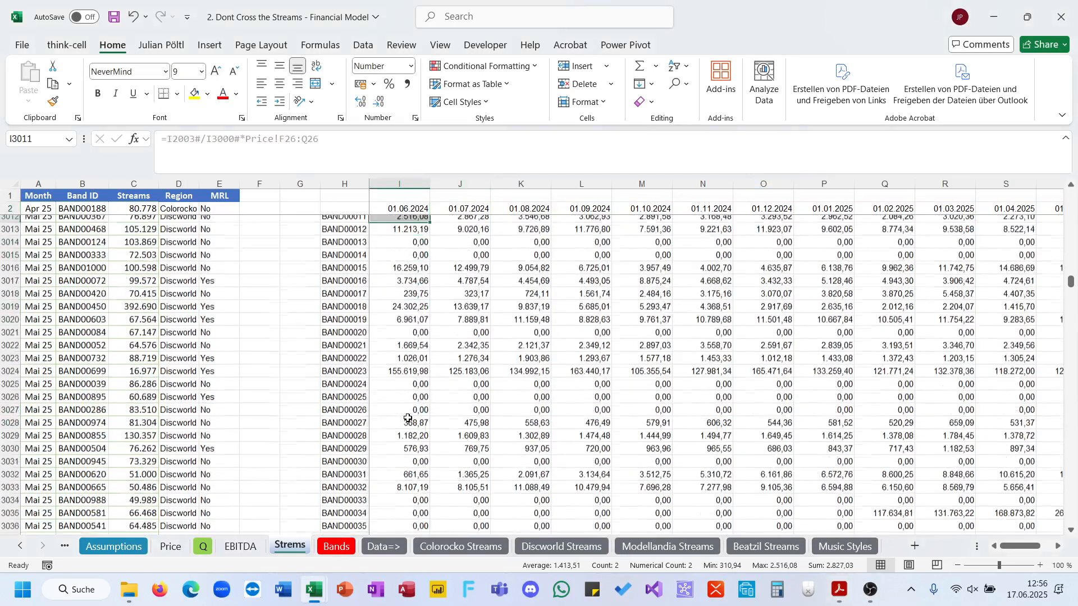
pyautogui.scroll(-15, 409, 418)
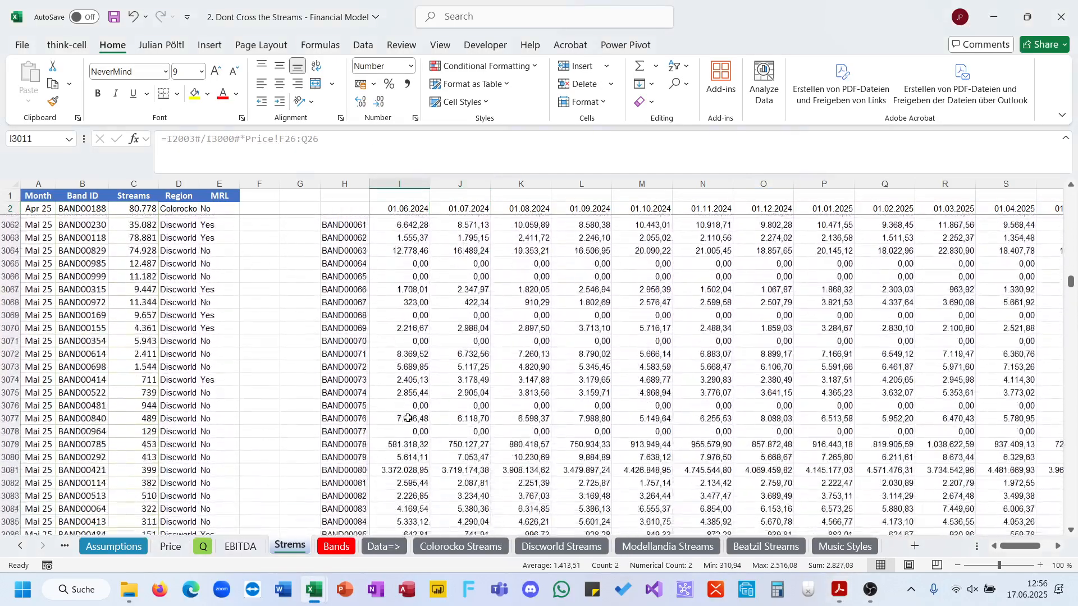
pyautogui.click(362, 415)
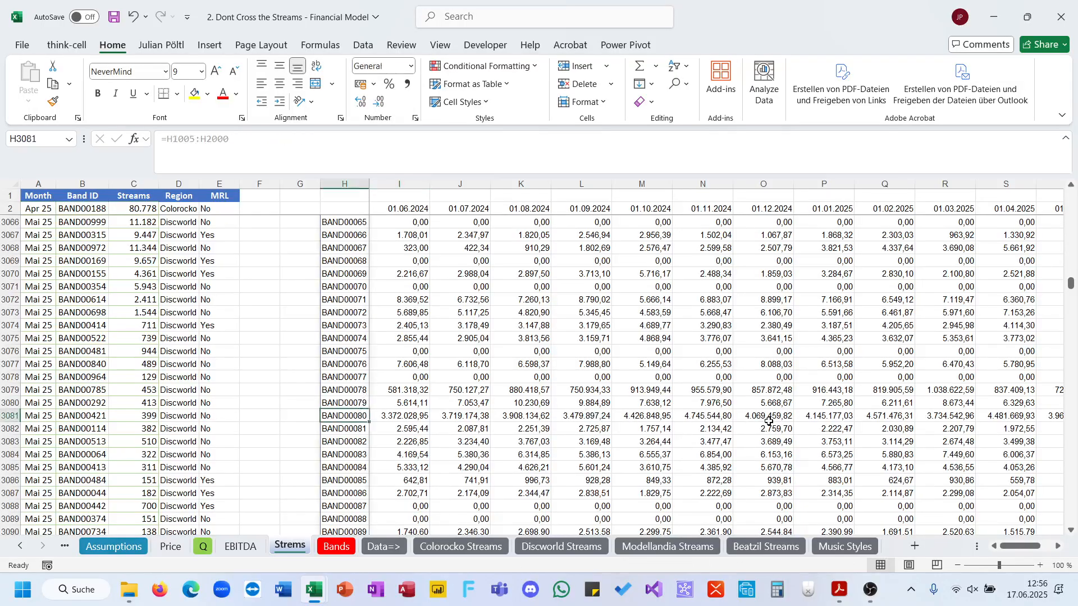
pyautogui.click(807, 417)
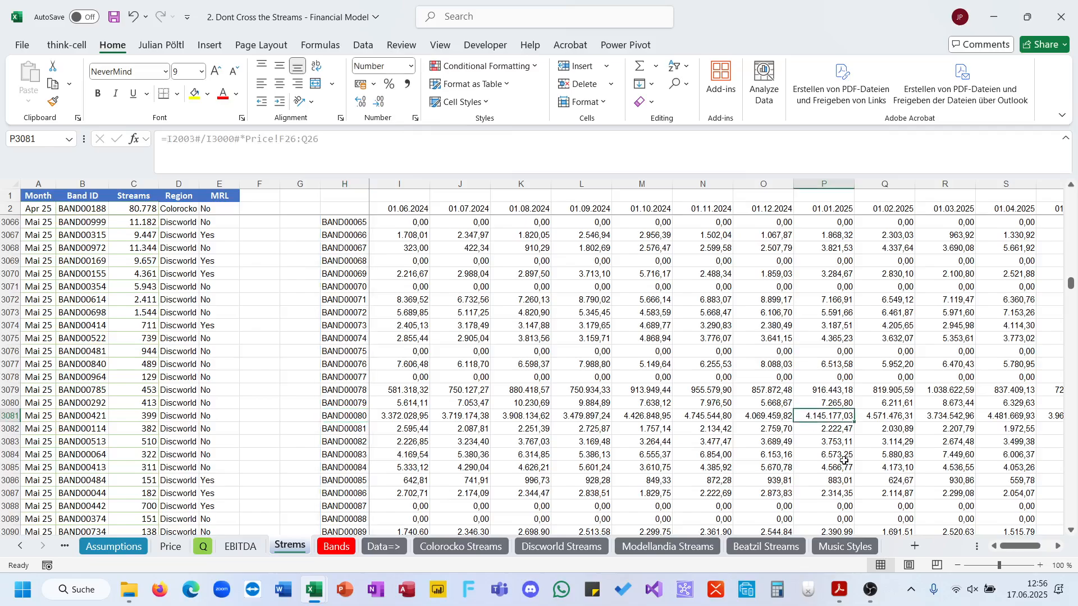
# Compare the payment with the options for question 15 in the quiz PDF and record a) as its answer on the Q sheet.
pyautogui.click(843, 596)
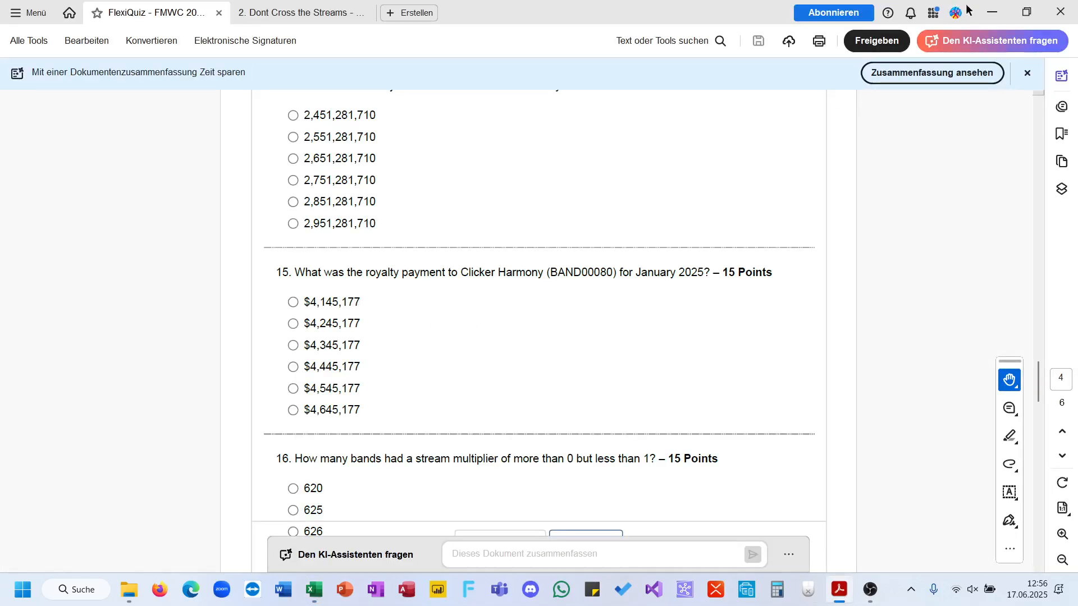
pyautogui.click(992, 12)
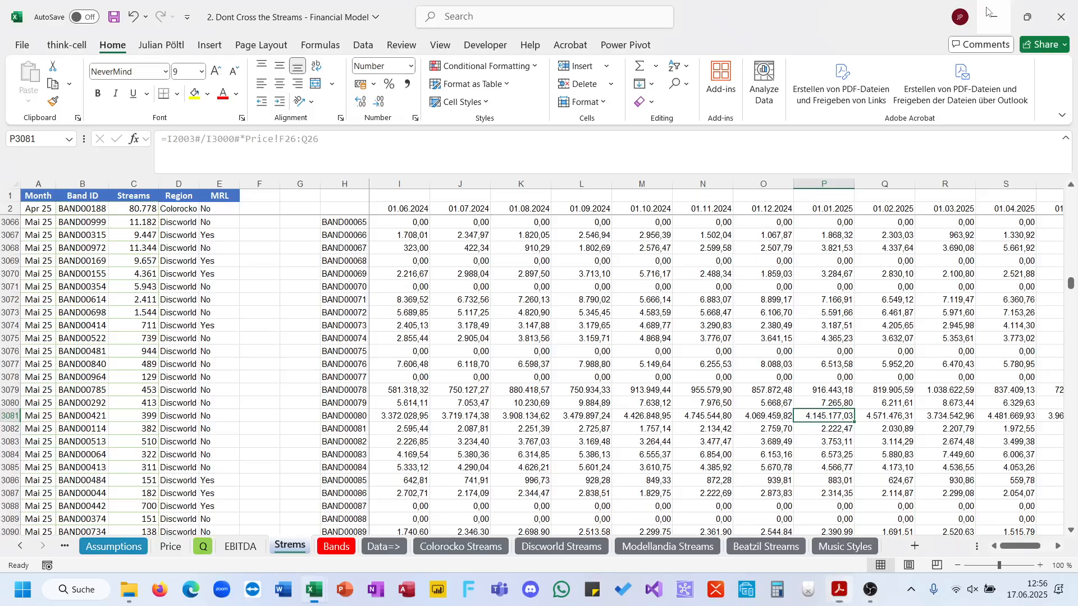
pyautogui.click(203, 546)
pyautogui.write('a)')
pyautogui.press('Return')
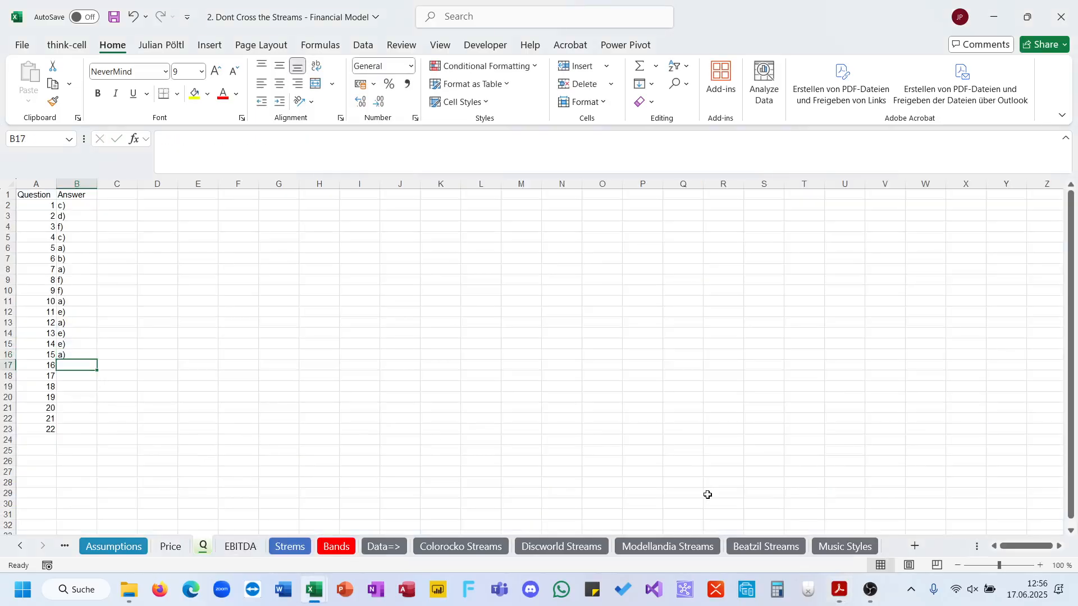
# Read question 16 in the FlexiQuiz PDF and open the Bands sheet in the financial model.
pyautogui.click(839, 590)
pyautogui.scroll(-5, 644, 410)
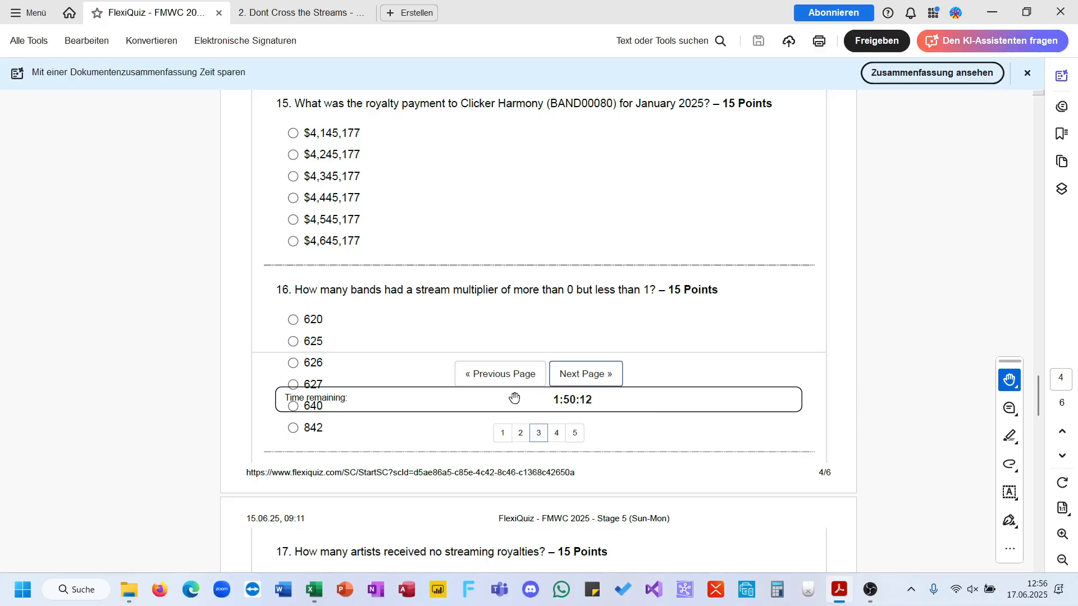
pyautogui.moveTo(328, 591)
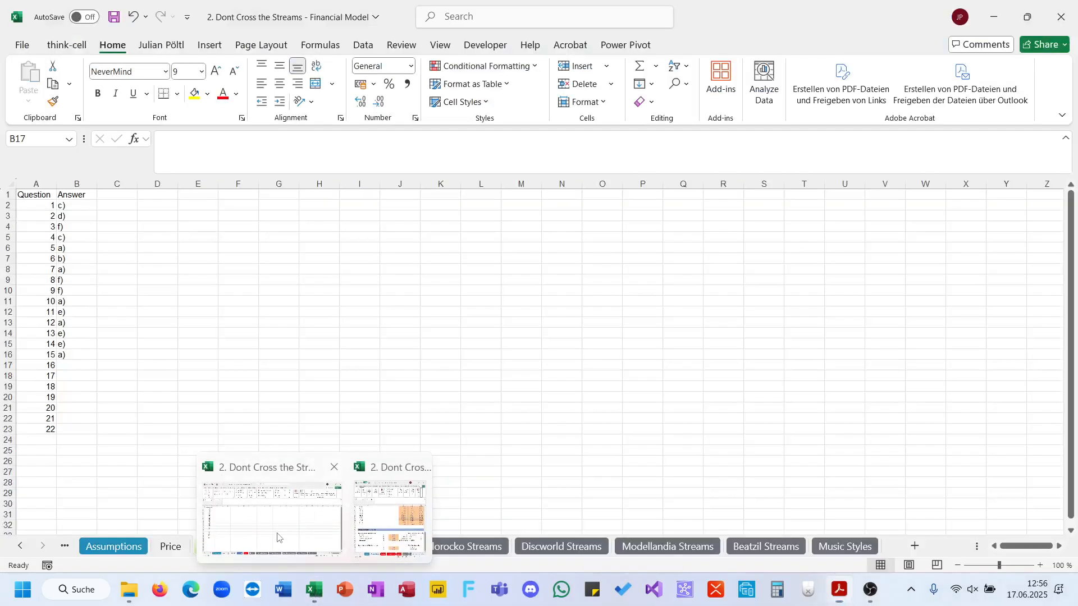
pyautogui.click(277, 538)
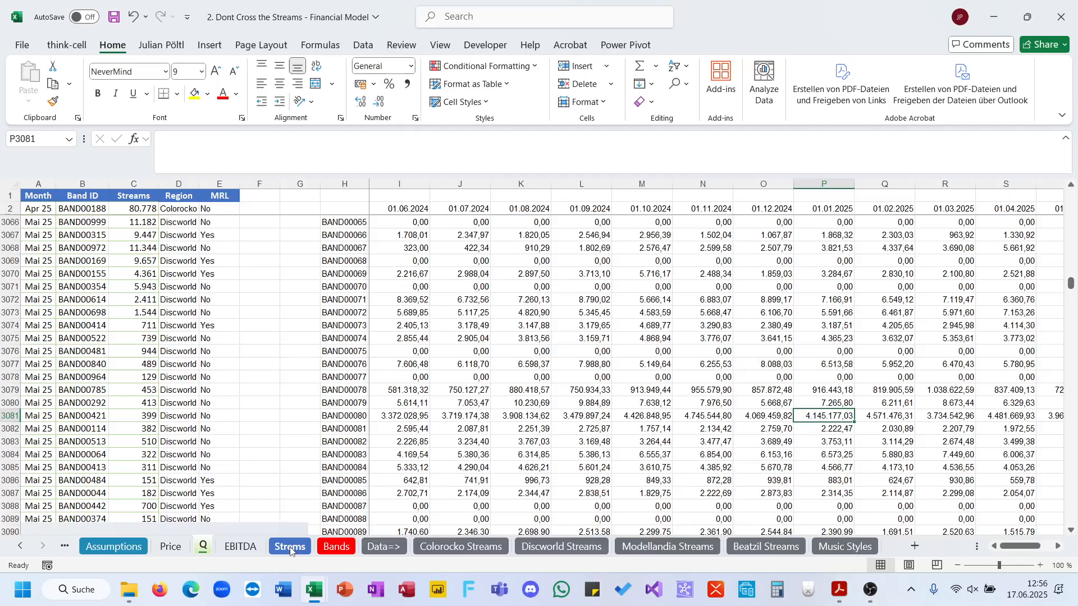
pyautogui.click(337, 547)
pyautogui.click(690, 288)
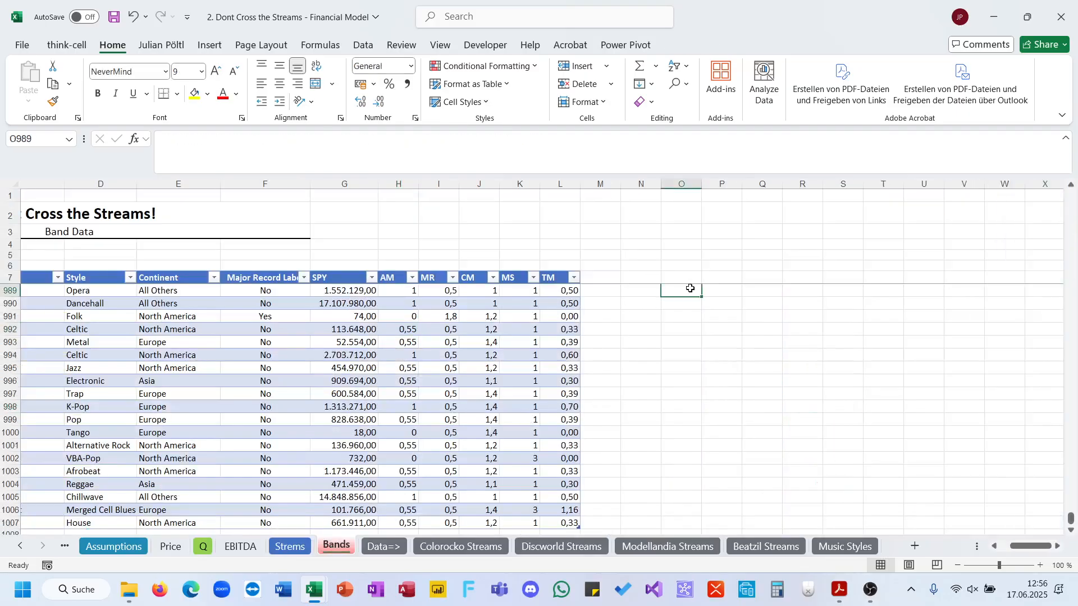
pyautogui.write('=coun')
pyautogui.press('Down')
pyautogui.press('Down')
pyautogui.press('Down')
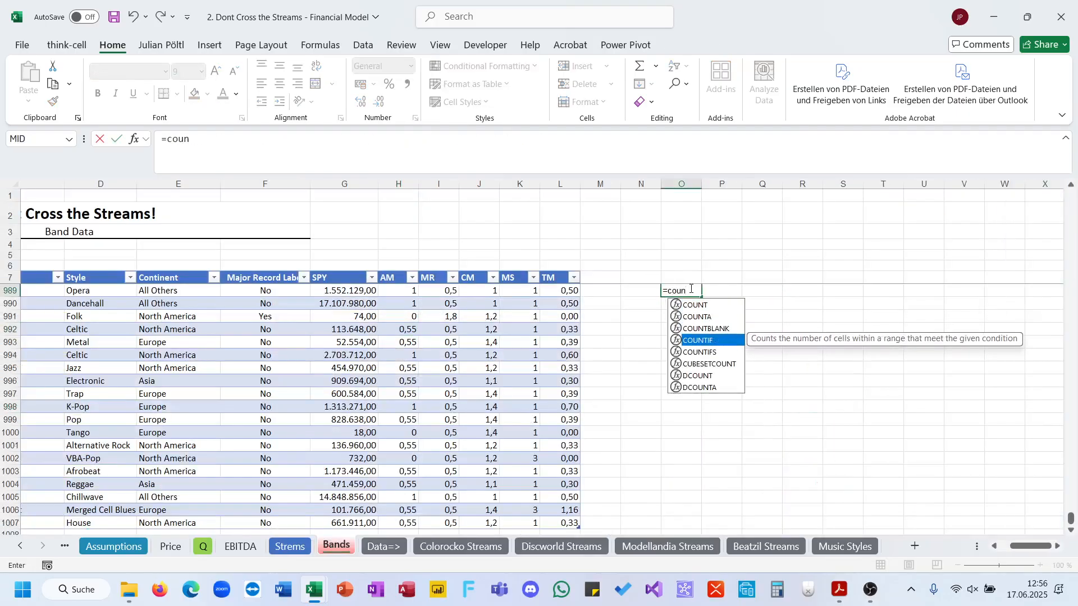
pyautogui.press('Down')
pyautogui.press('Tab')
pyautogui.press('Left')
pyautogui.press('Left')
pyautogui.press('Left')
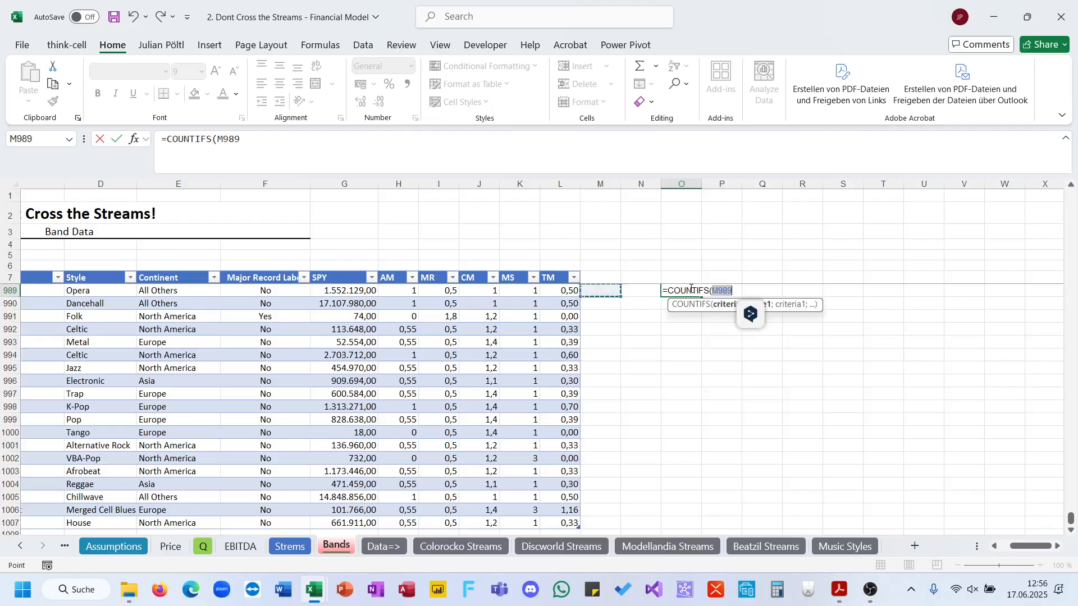
pyautogui.press('Up')
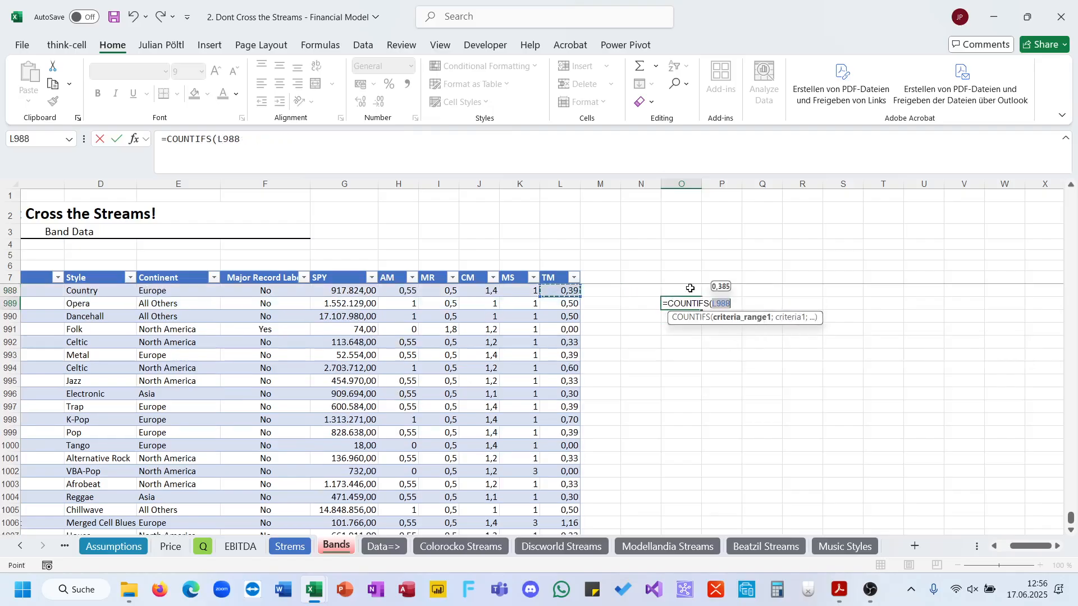
pyautogui.press('Escape')
# Start a COUNTIFS formula in O8 of the Bands sheet with the range tblBands[TM] and the criterion ">0".
pyautogui.hotkey('ctrl', 'Up')
pyautogui.press('Down')
pyautogui.press('Down')
pyautogui.press('Down')
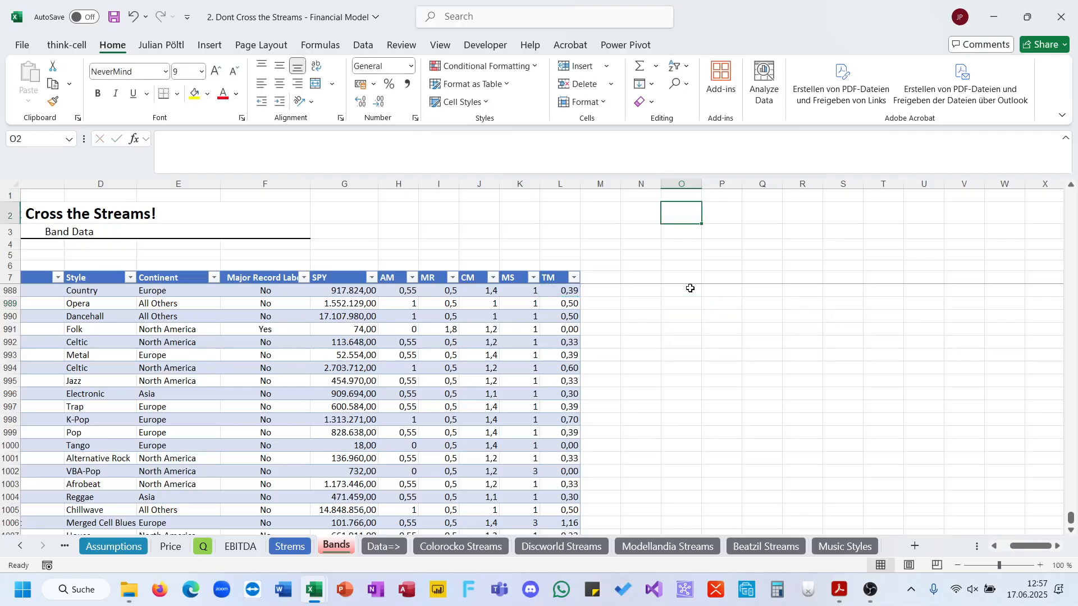
pyautogui.press('Down')
pyautogui.press('Down')
pyautogui.press('Down')
pyautogui.press('Down')
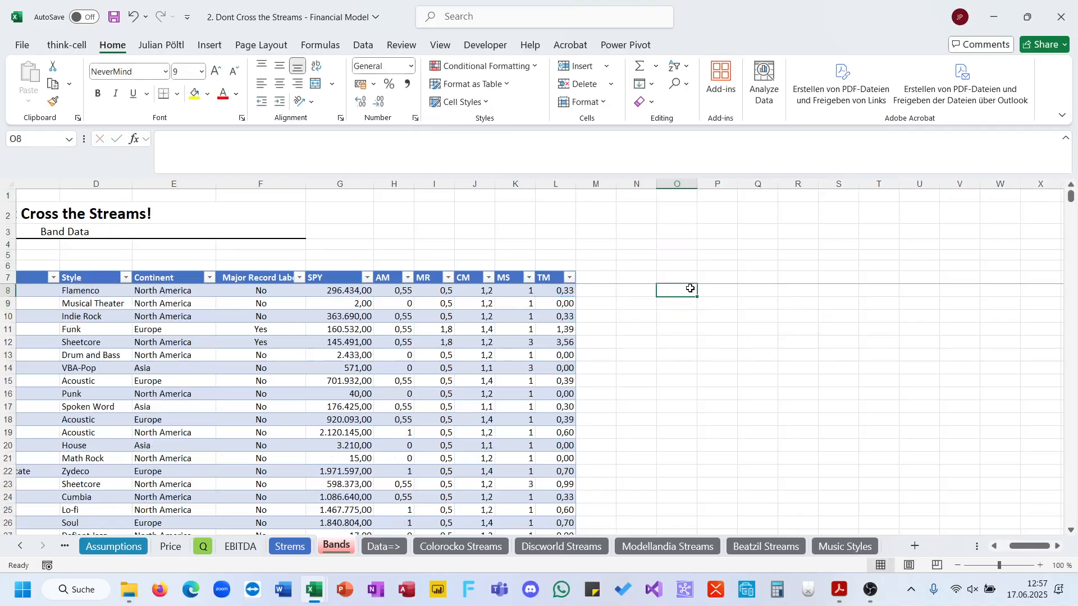
pyautogui.write('=coun')
pyautogui.press('Down')
pyautogui.press('Down')
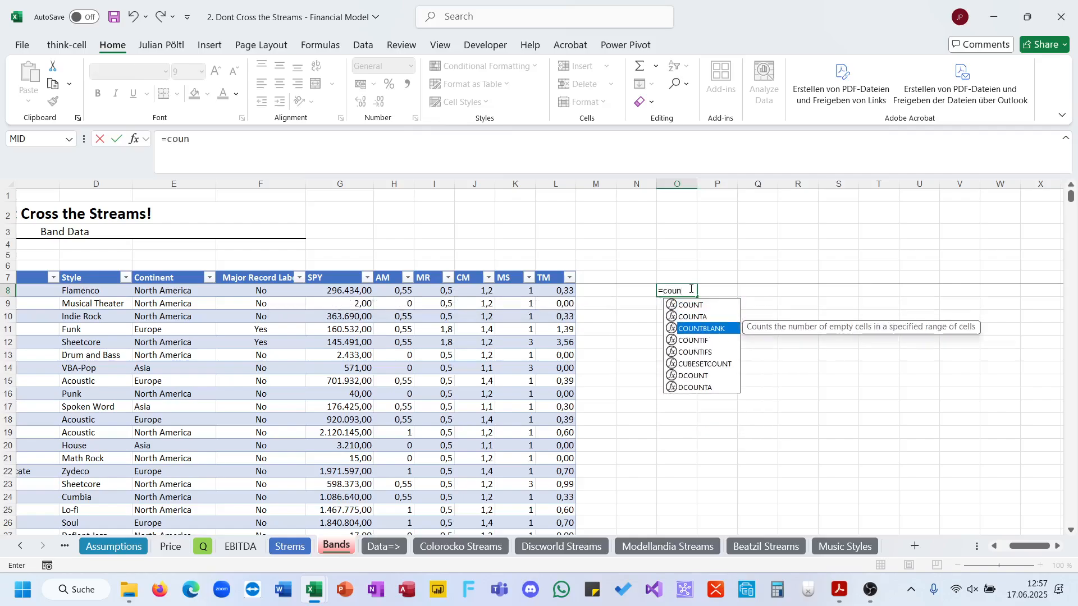
pyautogui.press('Down')
pyautogui.press('Down')
pyautogui.press('Tab')
pyautogui.press('Left')
pyautogui.press('Left')
pyautogui.press('Left')
pyautogui.hotkey('ctrl', 'shift', 'Down')
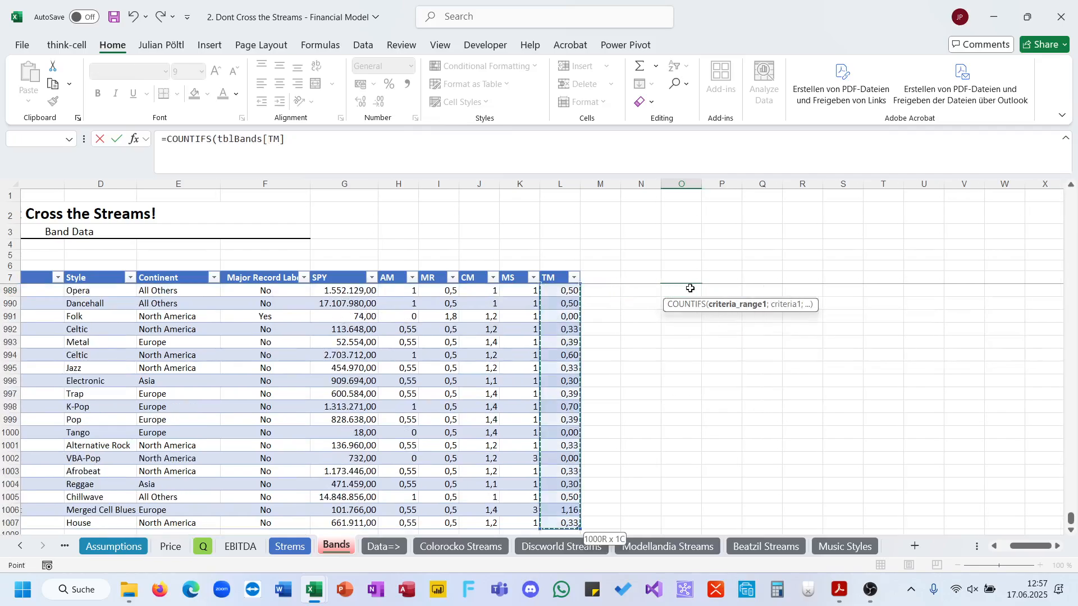
pyautogui.write(';">0')
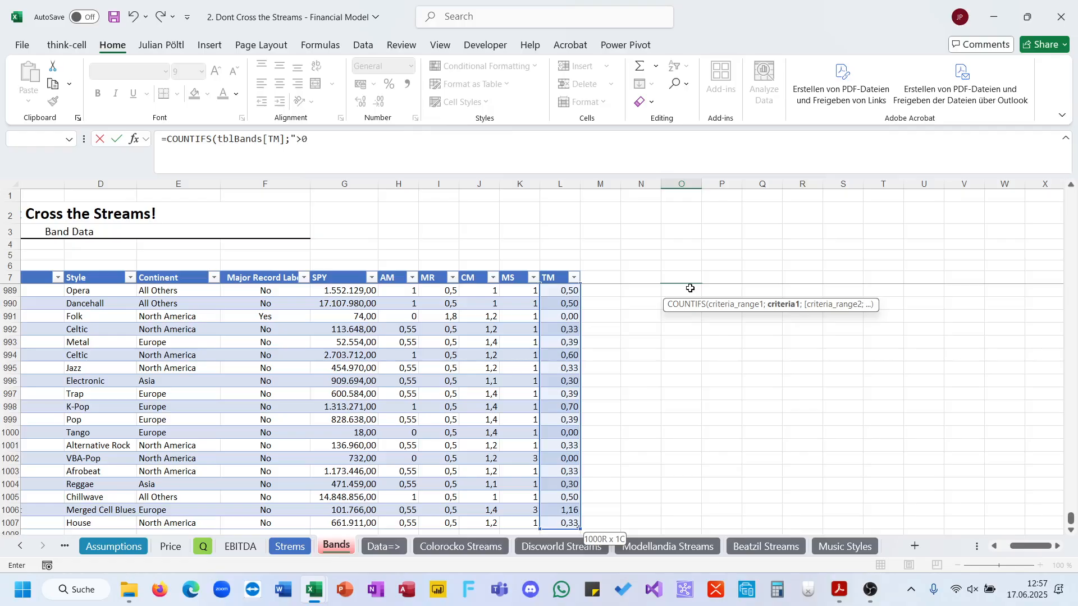
pyautogui.write('";')
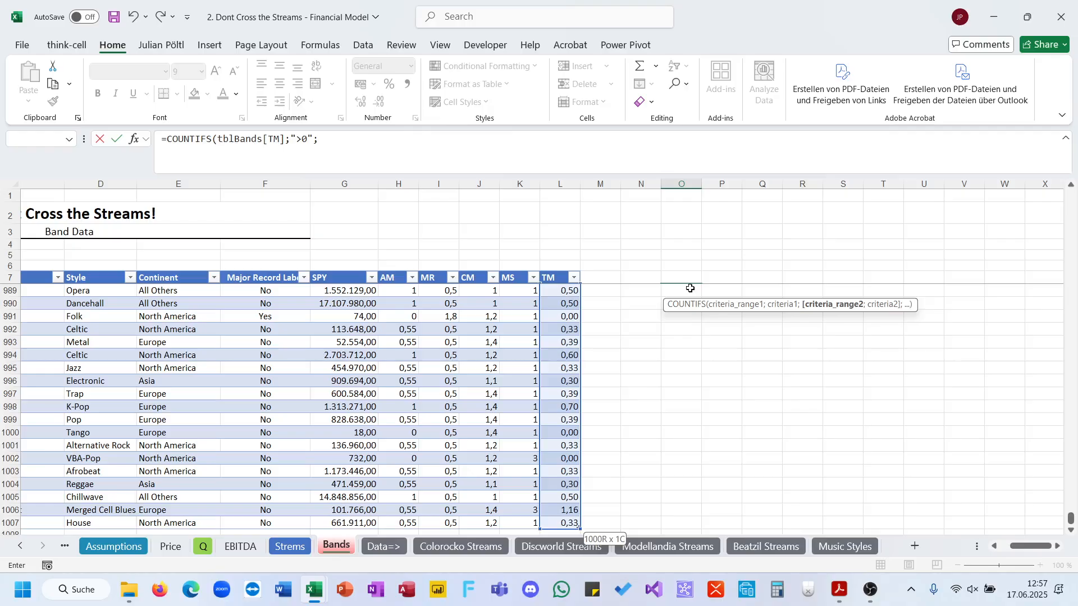
# Complete the COUNTIFS formula in O8 with tblBands[TM] as second range and "<1" as its criterion.
pyautogui.write('tb')
pyautogui.press('Down')
pyautogui.press('Down')
pyautogui.press('Down')
pyautogui.press('Down')
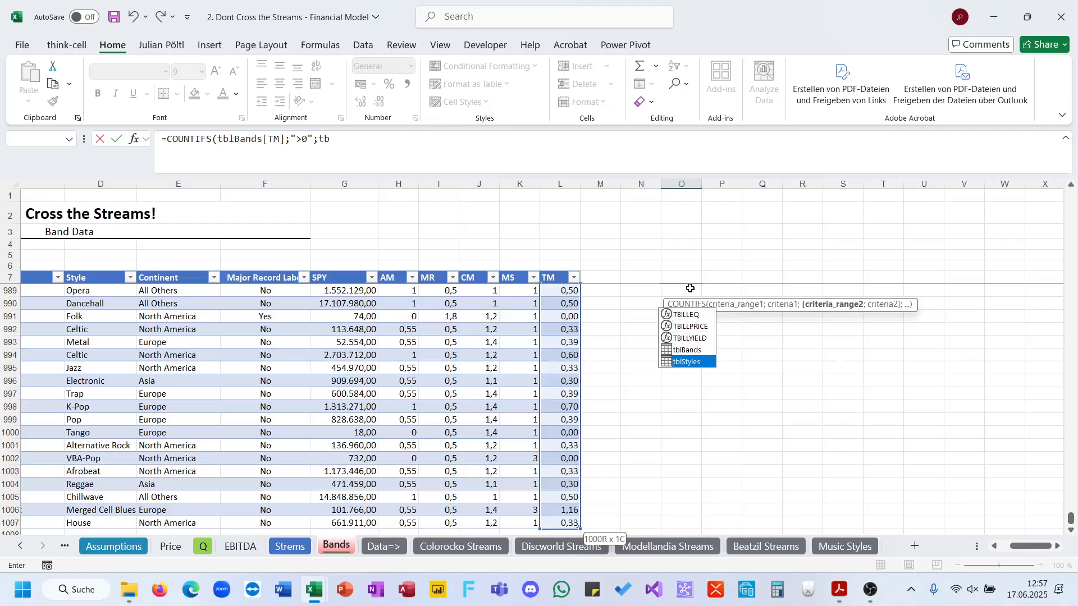
pyautogui.press('Up')
pyautogui.press('Tab')
pyautogui.write('[')
pyautogui.press('Down')
pyautogui.press('Down')
pyautogui.press('Down')
pyautogui.press('Down')
pyautogui.press('Down')
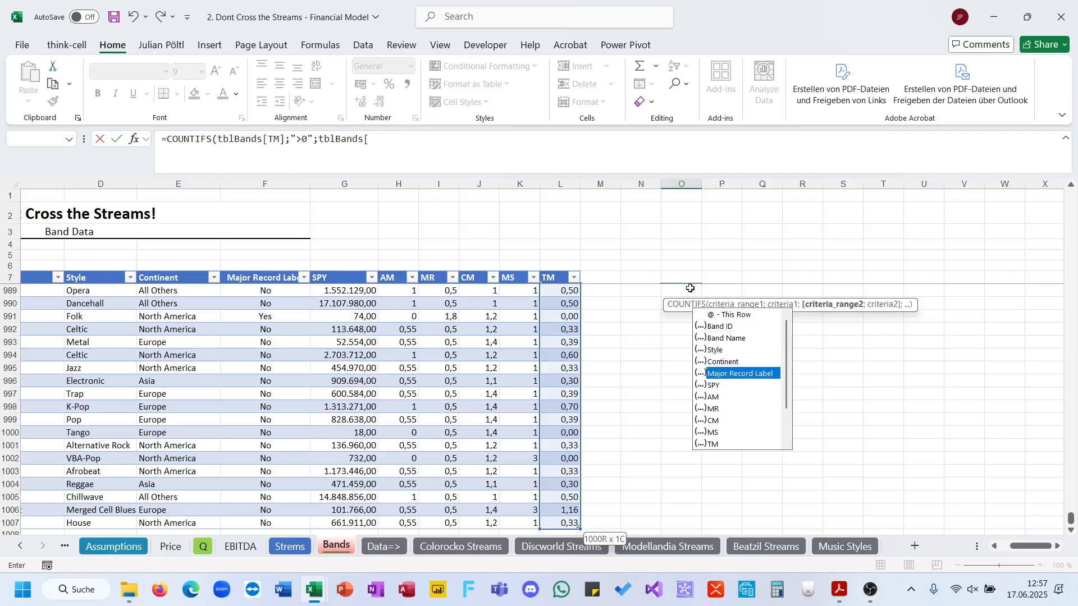
pyautogui.press('Down')
pyautogui.press('Down')
pyautogui.press('Down')
pyautogui.press('Down')
pyautogui.press('Down')
pyautogui.press('Down')
pyautogui.press('Tab')
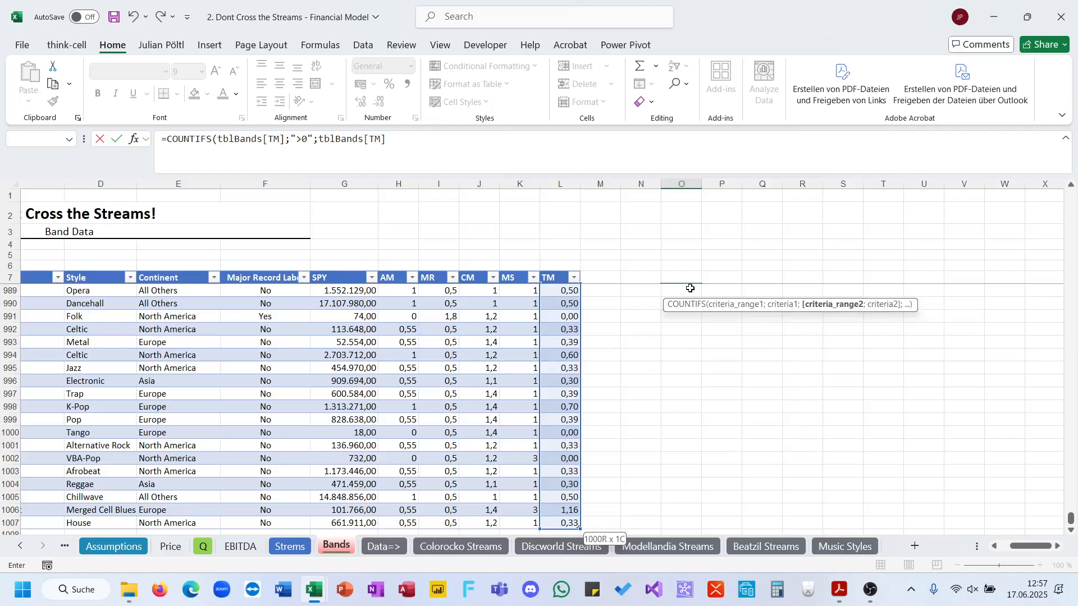
pyautogui.write(';"')
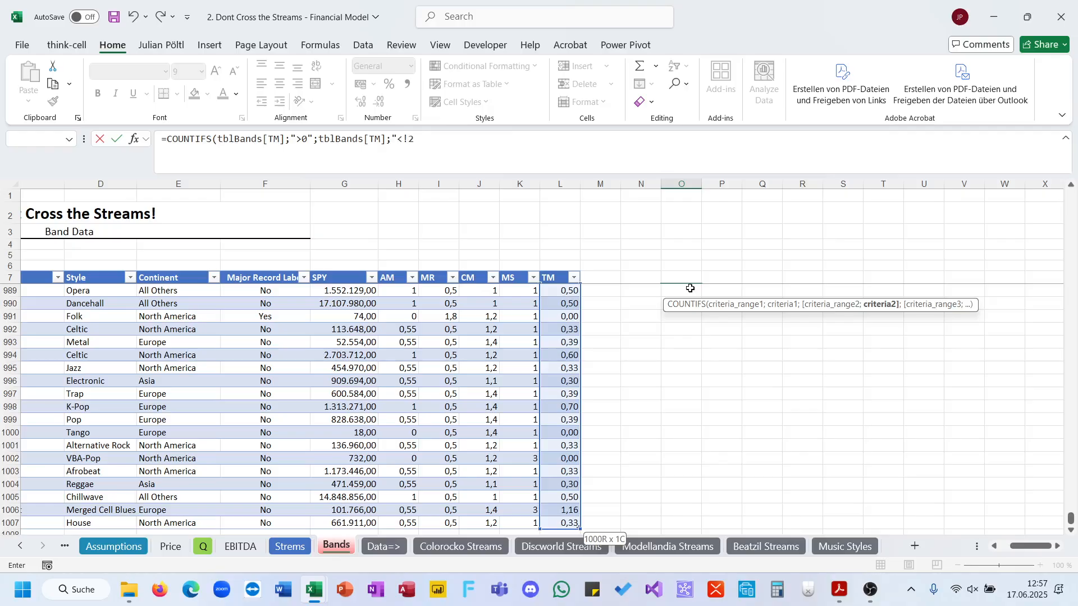
pyautogui.write('<1")')
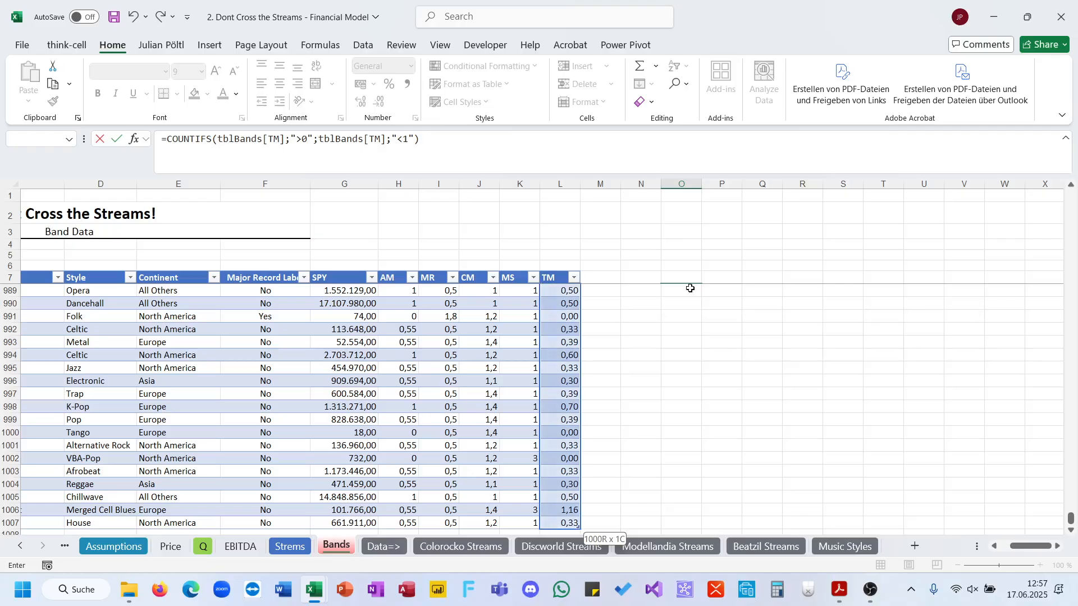
pyautogui.hotkey('ctrl', 'Return')
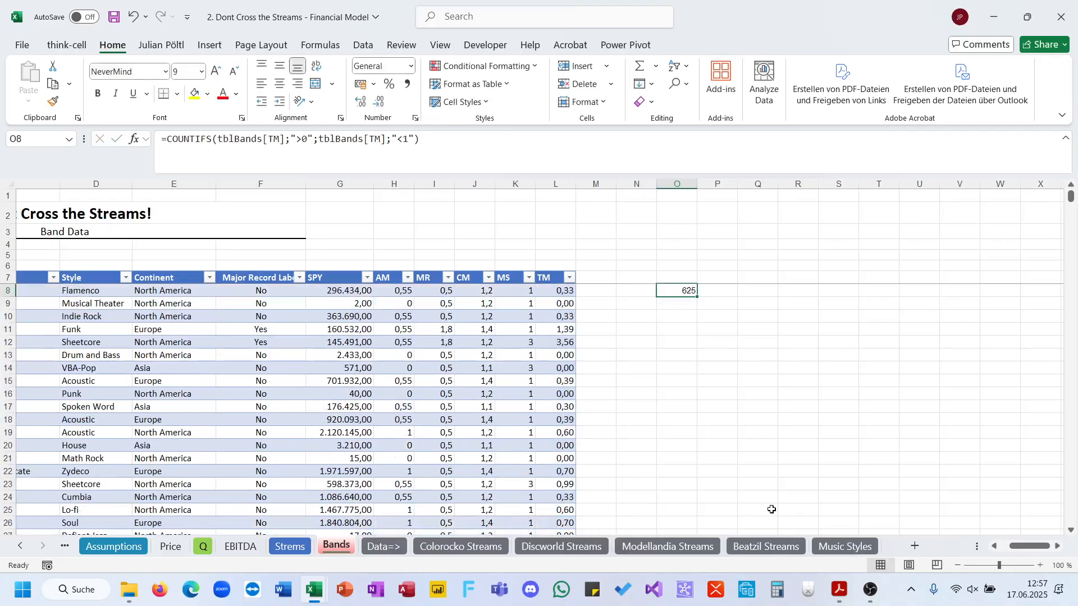
# Compare the count with the options for question 16 in the quiz PDF and record b) as its answer on the Q sheet.
pyautogui.click(840, 590)
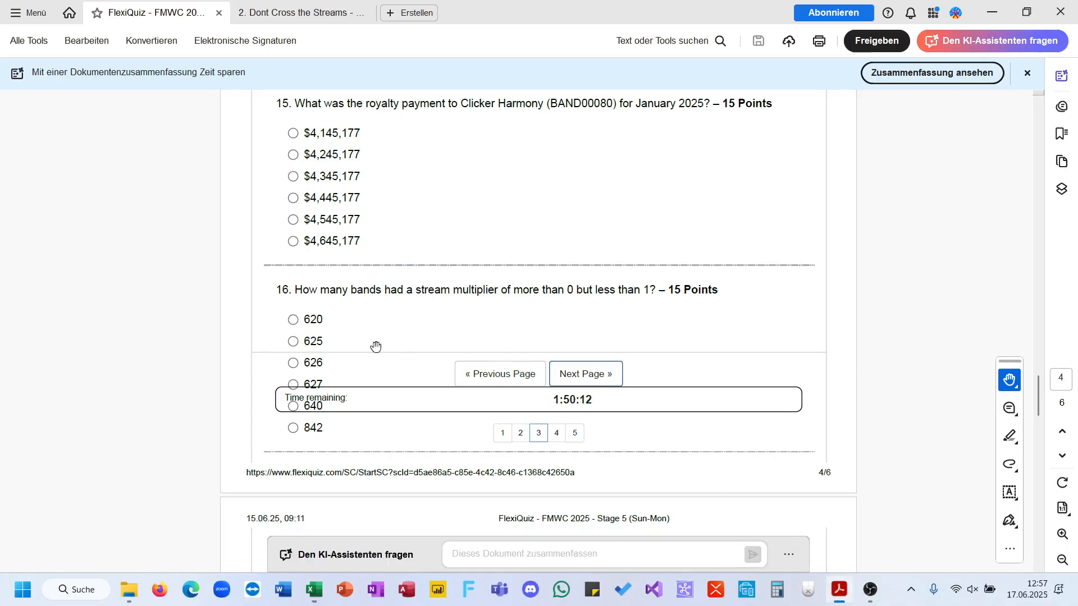
pyautogui.moveTo(314, 589)
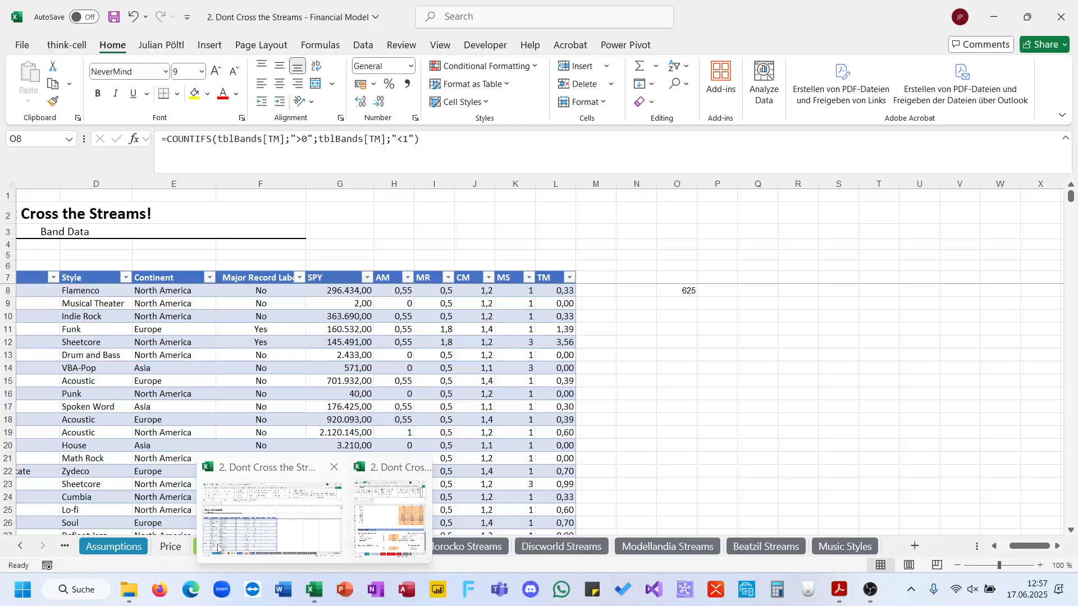
pyautogui.click(217, 548)
pyautogui.click(184, 548)
pyautogui.click(204, 548)
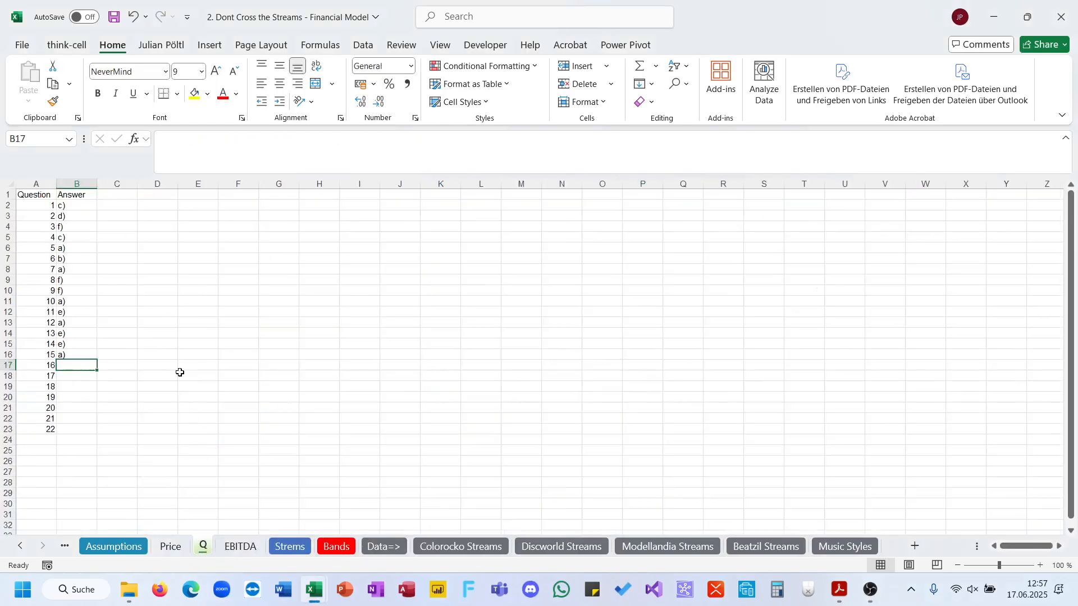
pyautogui.write('b)')
pyautogui.press('Return')
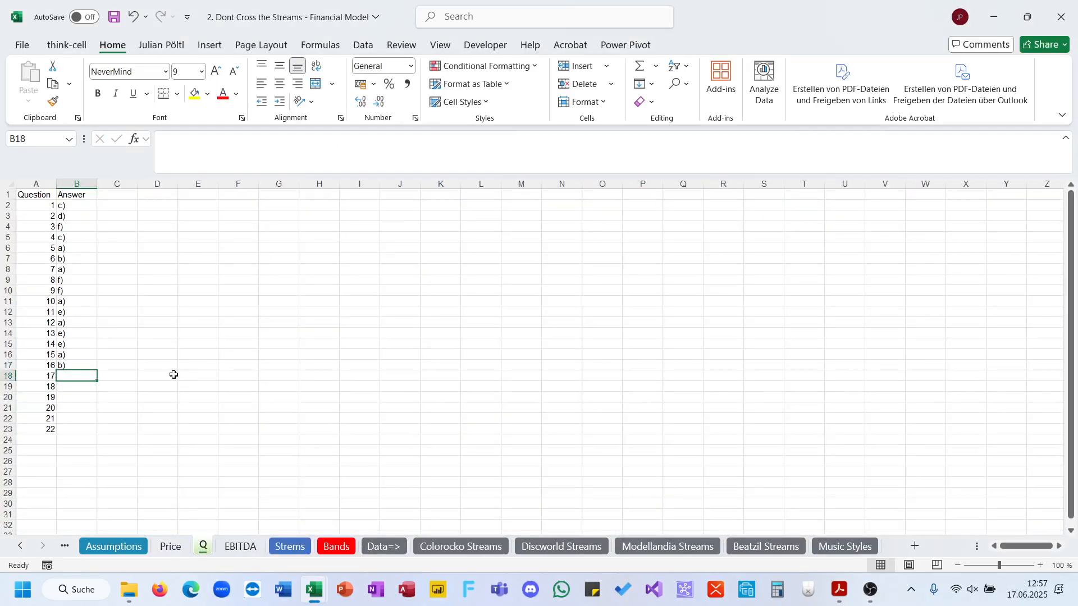
# Read question 17 about artists without streaming royalties in the quiz PDF and open the Strems sheet.
pyautogui.click(840, 589)
pyautogui.scroll(-5, 642, 394)
pyautogui.scroll(3, 641, 394)
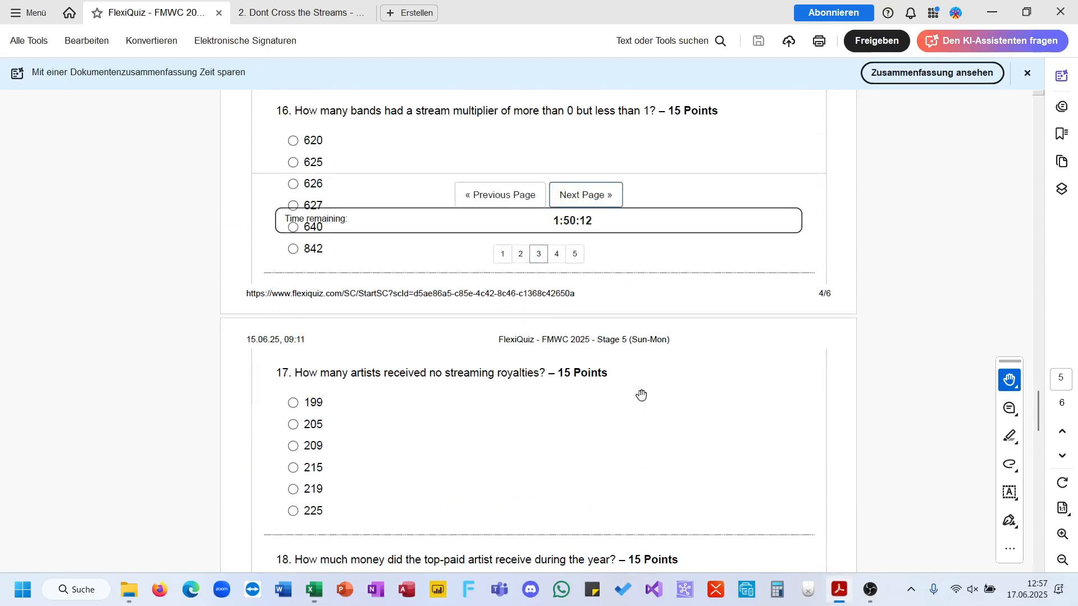
pyautogui.scroll(-2, 642, 395)
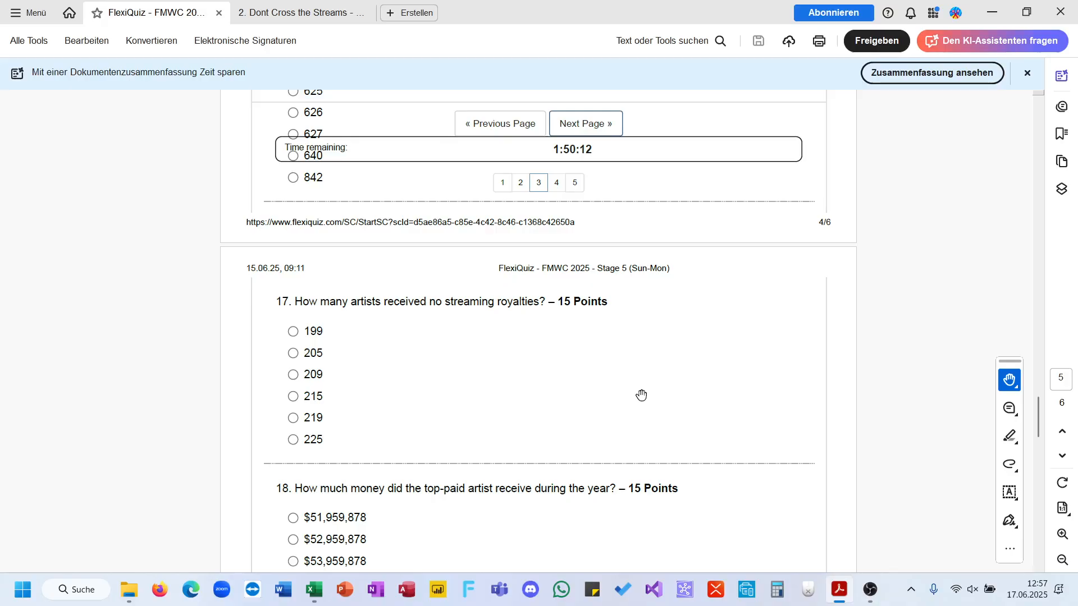
pyautogui.click(992, 13)
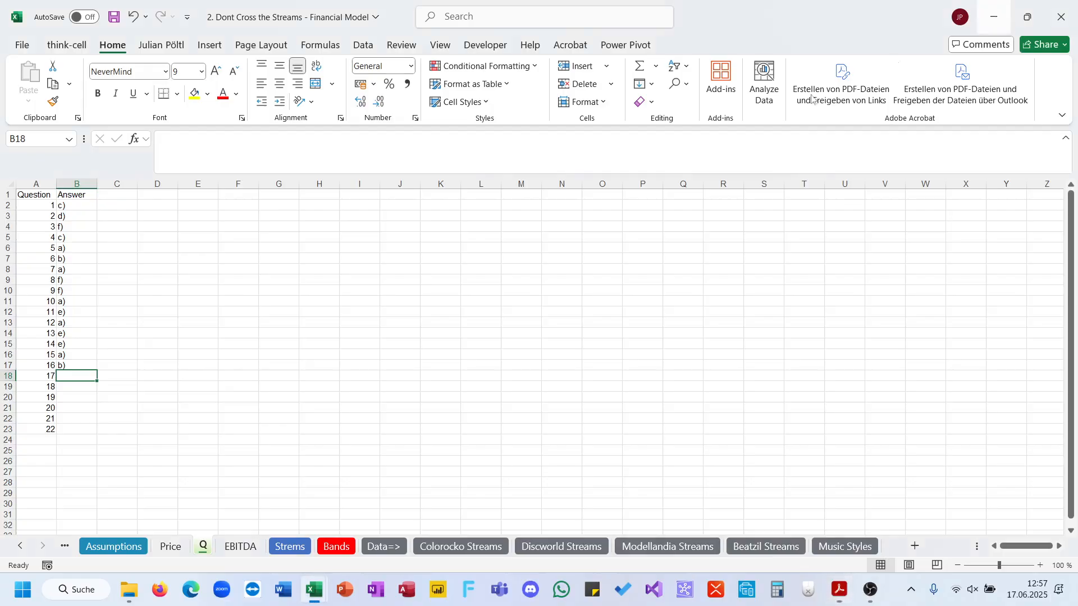
pyautogui.click(241, 546)
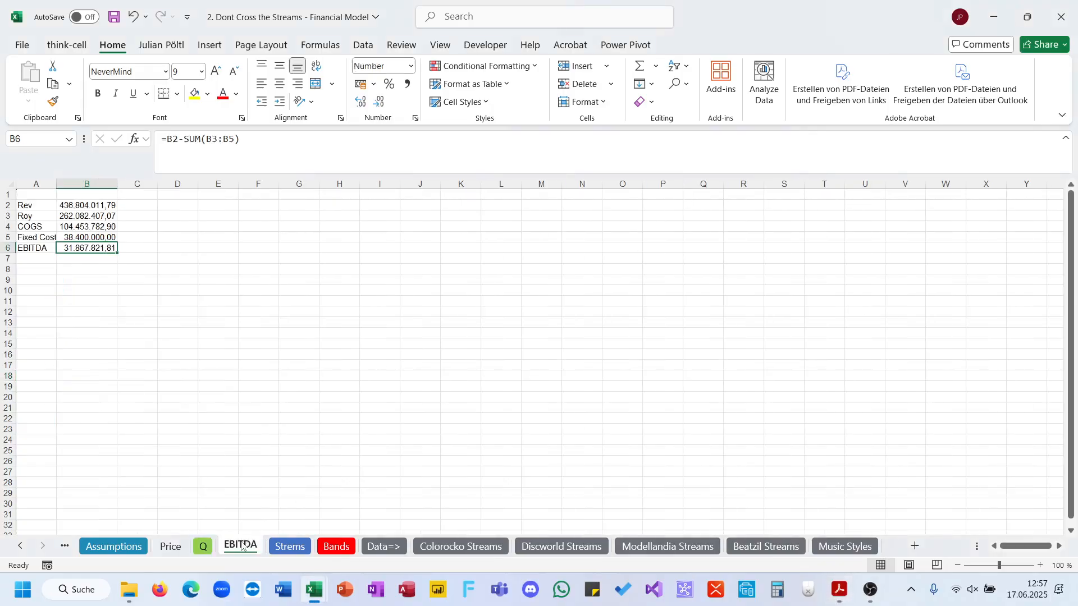
pyautogui.click(290, 545)
pyautogui.click(425, 405)
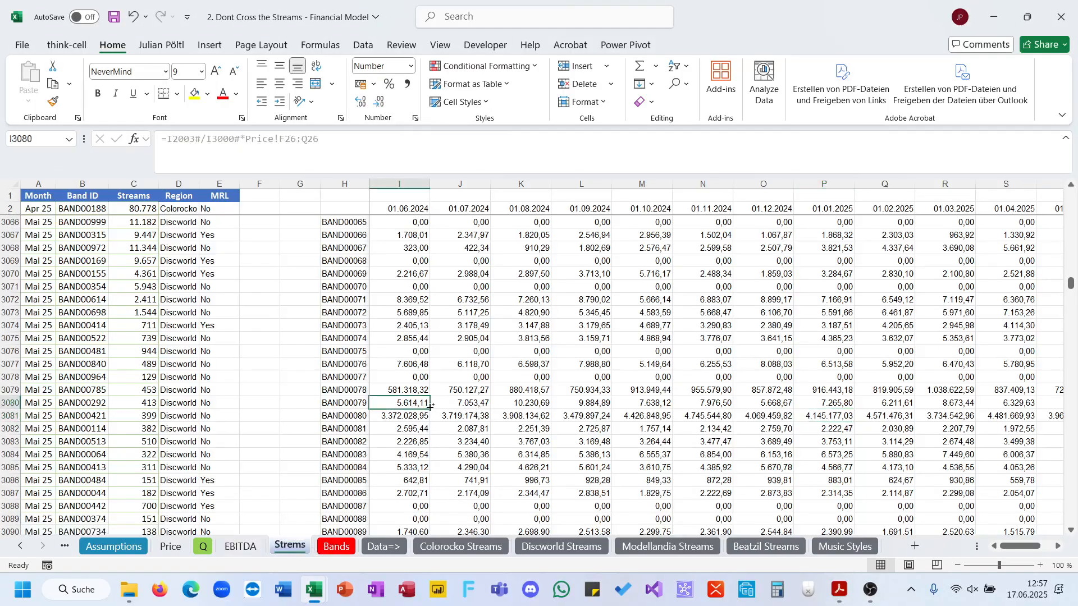
pyautogui.hotkey('ctrl', 'Down')
pyautogui.press('Down')
pyautogui.press('Down')
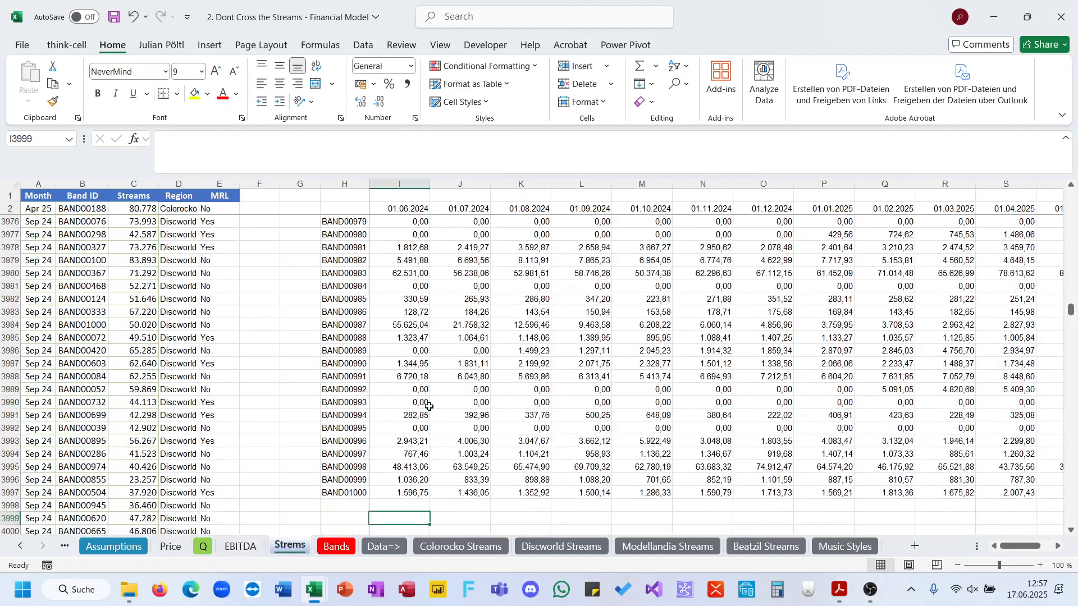
pyautogui.write('=b')
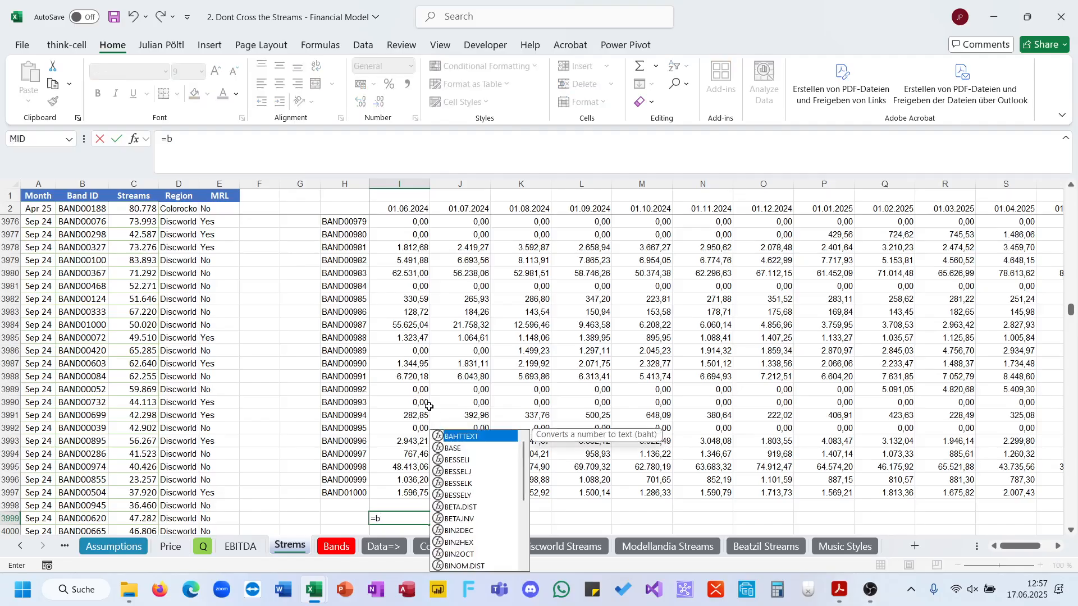
pyautogui.press('Escape')
pyautogui.press('Escape')
# Discard the misplaced entry below the royalty block and start a BYROW formula in U3002 under the Total heading.
pyautogui.click(429, 406)
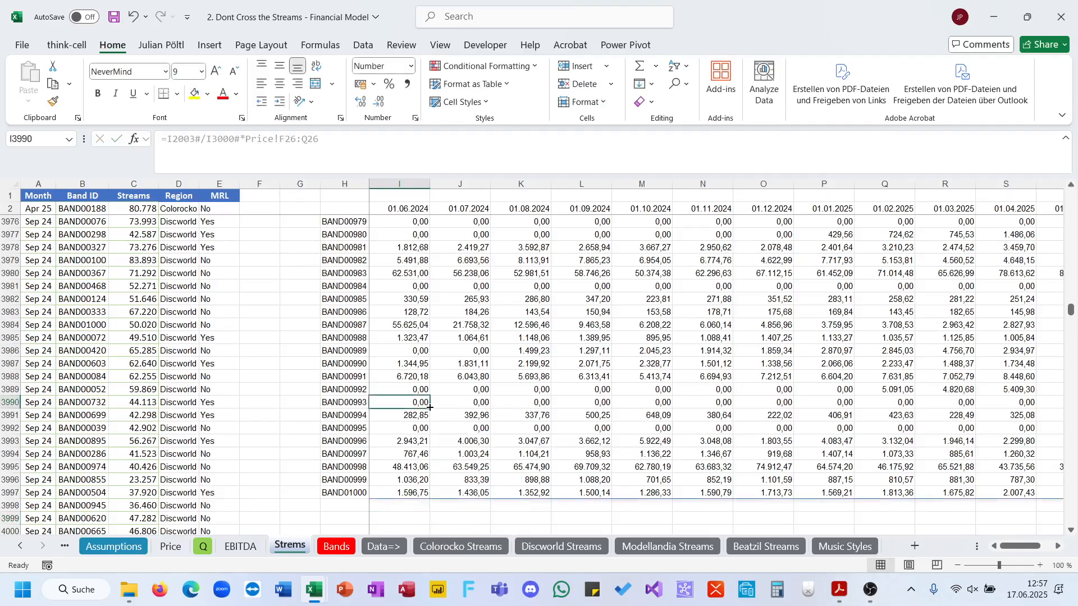
pyautogui.hotkey('ctrl', 'Right')
pyautogui.press('Right')
pyautogui.press('Left')
pyautogui.hotkey('ctrl', 'Up')
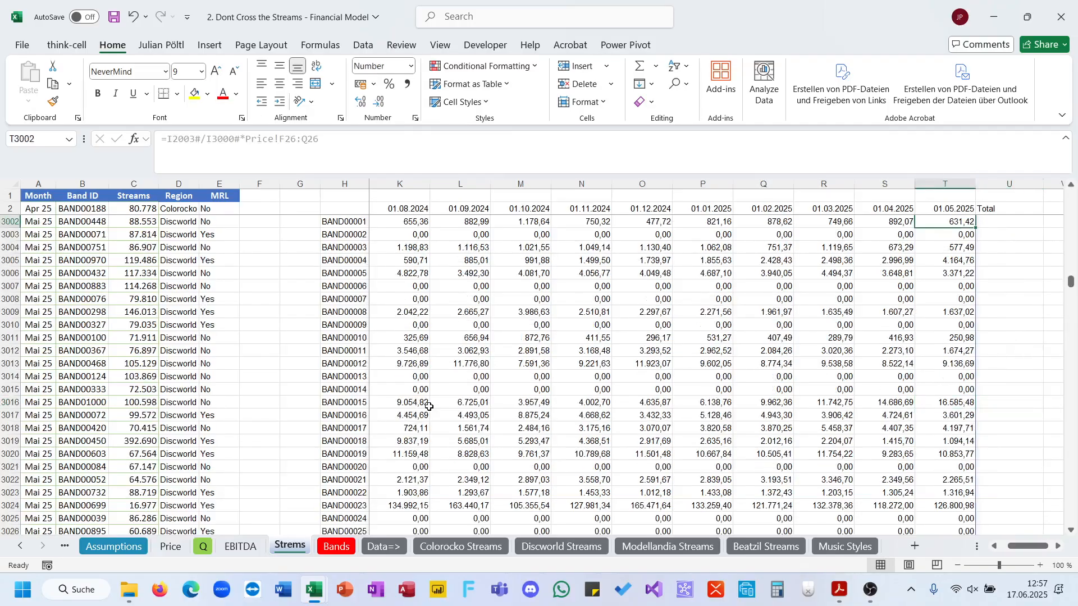
pyautogui.press('Right')
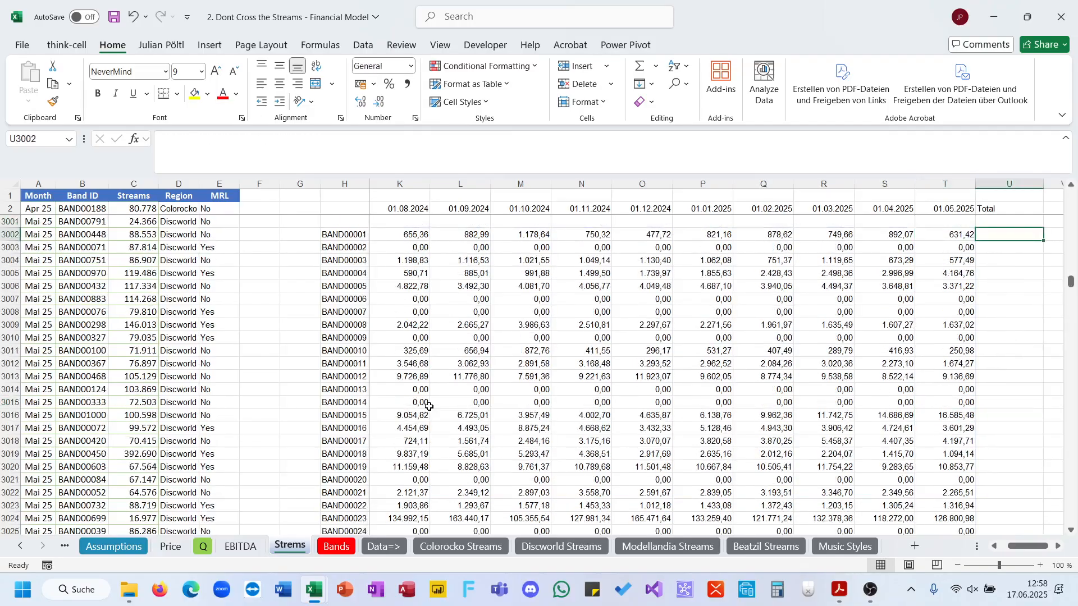
pyautogui.write('=by')
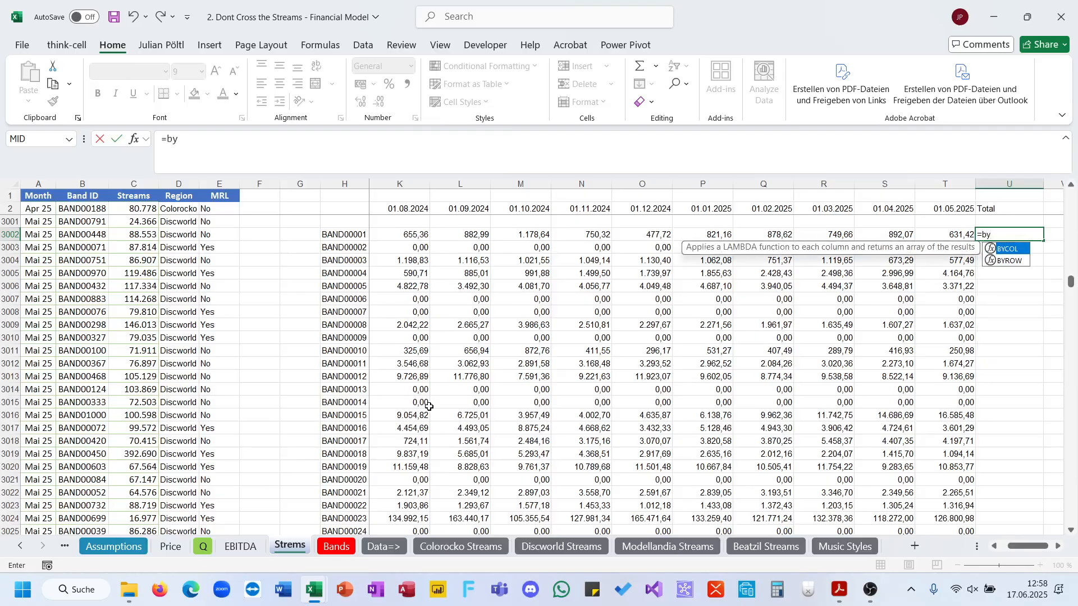
pyautogui.press('Down')
pyautogui.press('Tab')
# Complete the BYROW formula in U3002 with the royalty array I3002# and SUM as its function.
pyautogui.press('Left')
pyautogui.hotkey('ctrl', 'shift', 'Left')
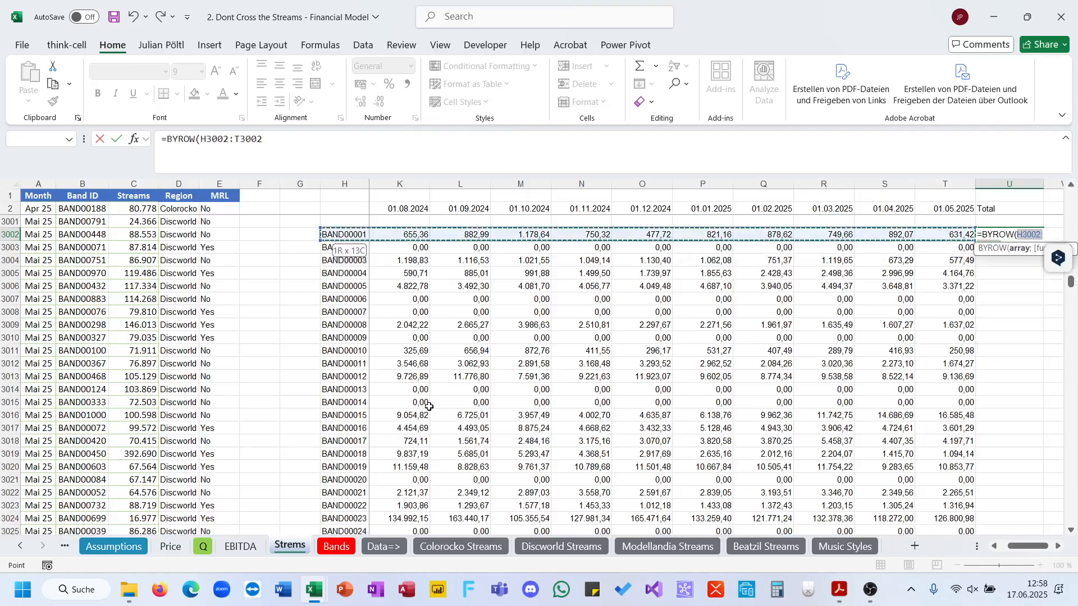
pyautogui.hotkey('shift', 'Right')
pyautogui.hotkey('ctrl', 'shift', 'Down')
pyautogui.write(';SU')
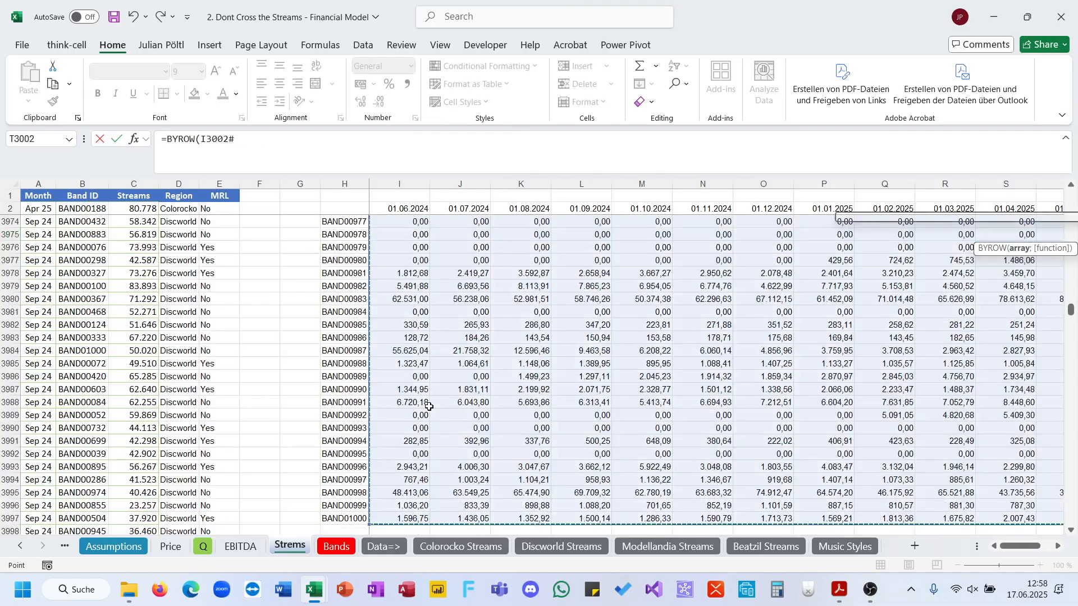
pyautogui.write('M)')
pyautogui.press('Return')
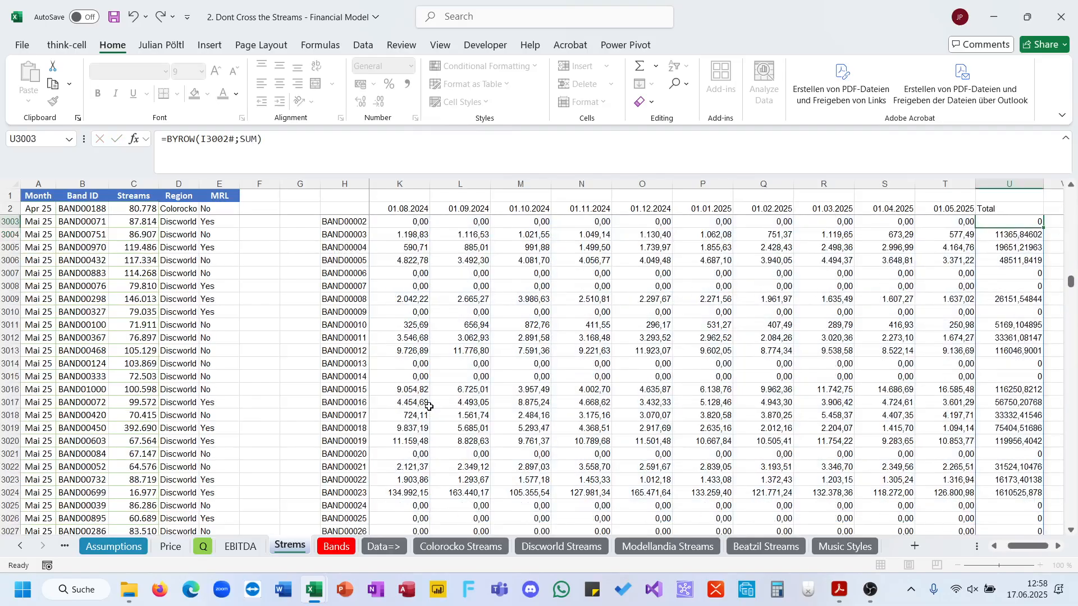
# Count the bands with zero total royalties in V3002 with the formula =COUNTIF(U3002#;0).
pyautogui.press('Up')
pyautogui.press('Up')
pyautogui.press('Down')
pyautogui.press('Right')
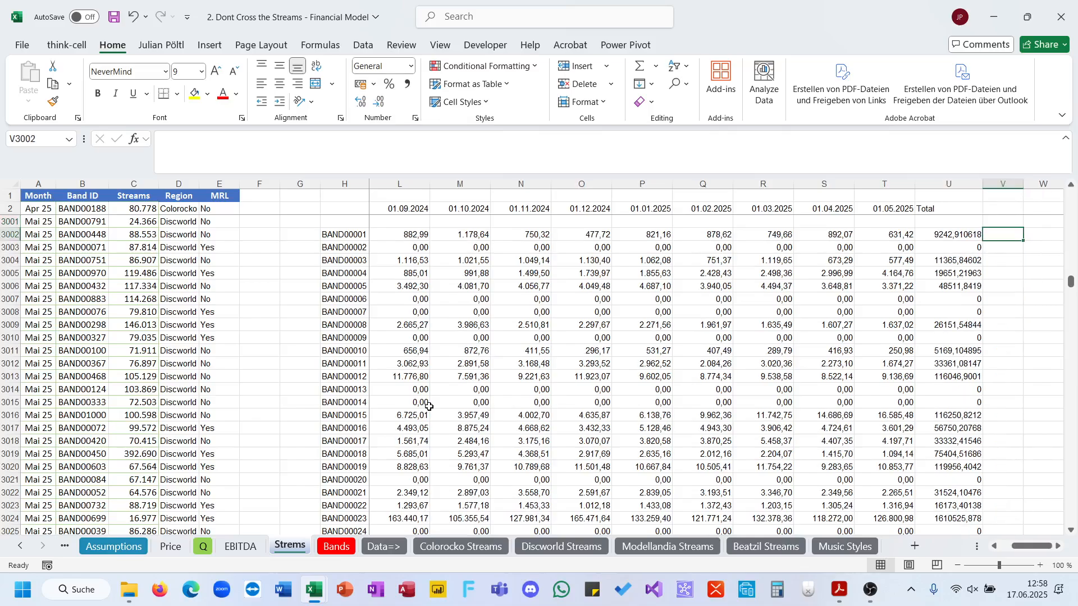
pyautogui.write('=coun')
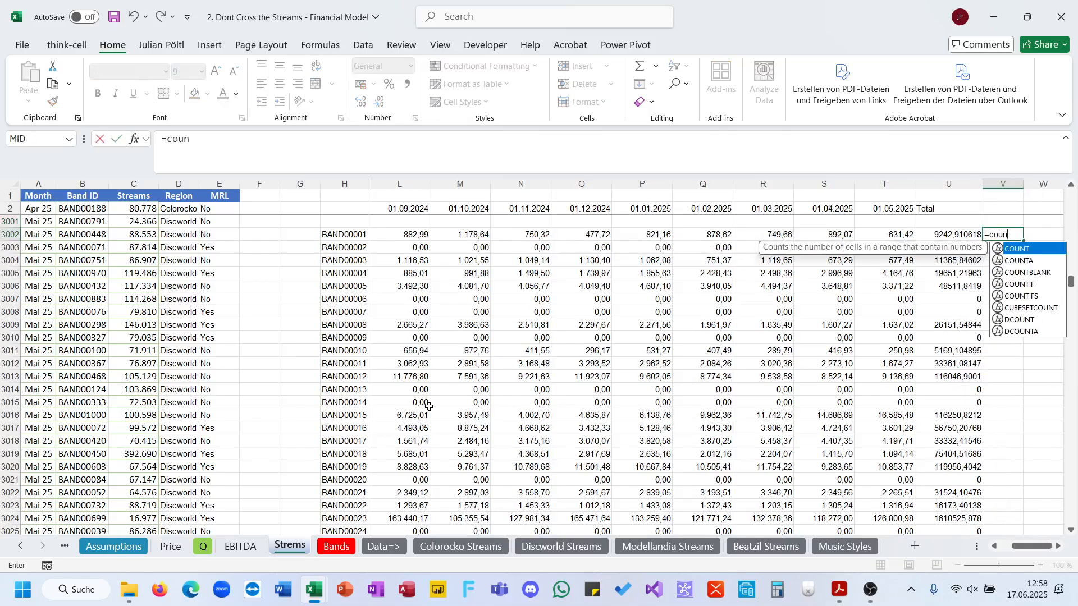
pyautogui.press('Down')
pyautogui.press('Down')
pyautogui.press('Down')
pyautogui.press('Tab')
pyautogui.press('Left')
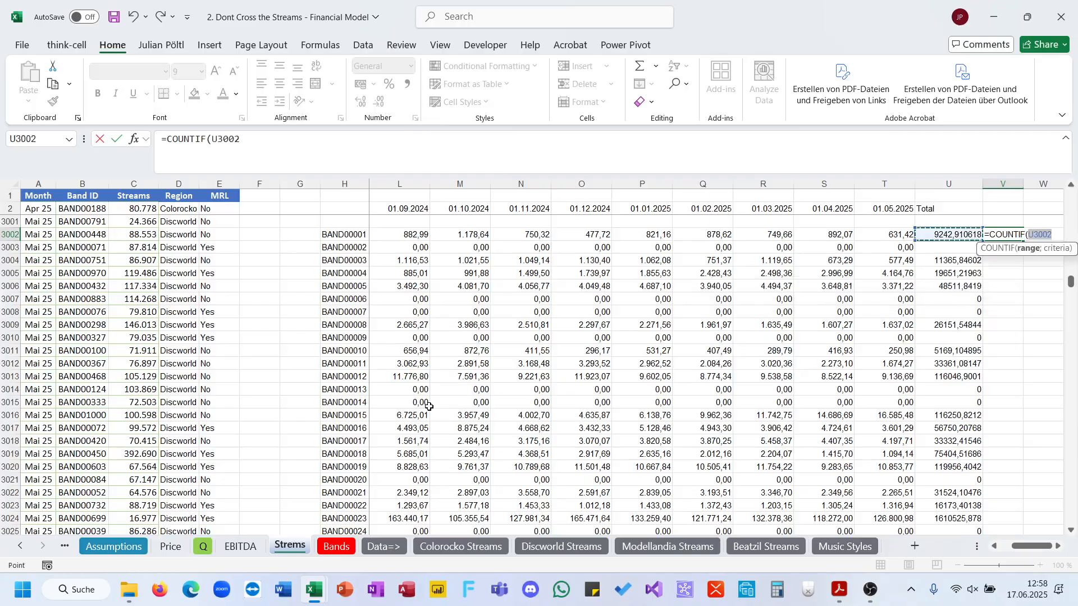
pyautogui.hotkey('ctrl', 'shift', 'Down')
pyautogui.write(';0')
pyautogui.press('Return')
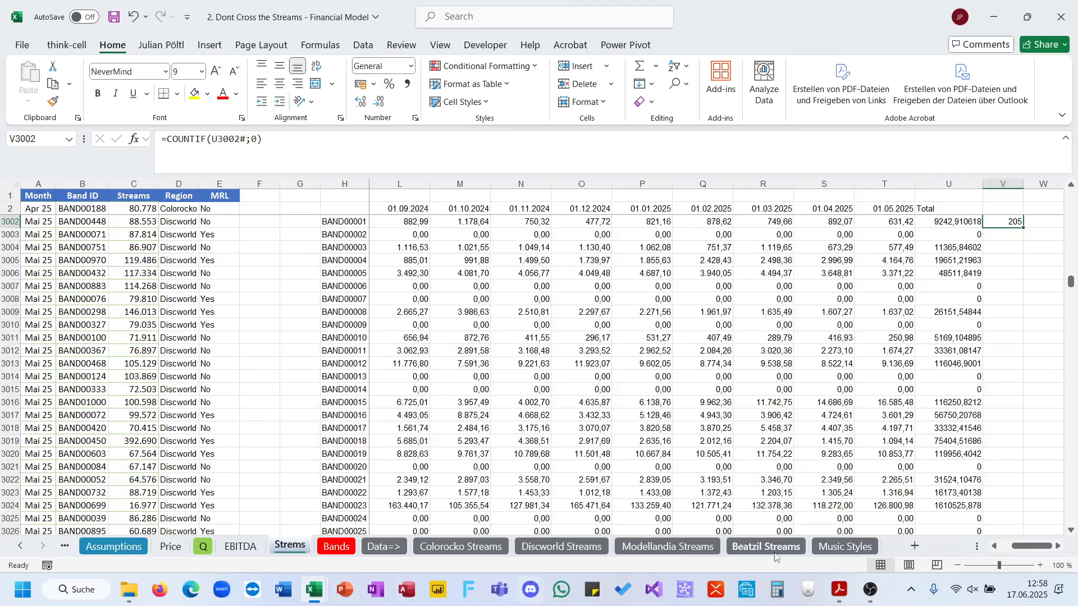
# Compare the count with the options for question 17 in the quiz PDF and record b) as its answer on the Q sheet.
pyautogui.click(839, 590)
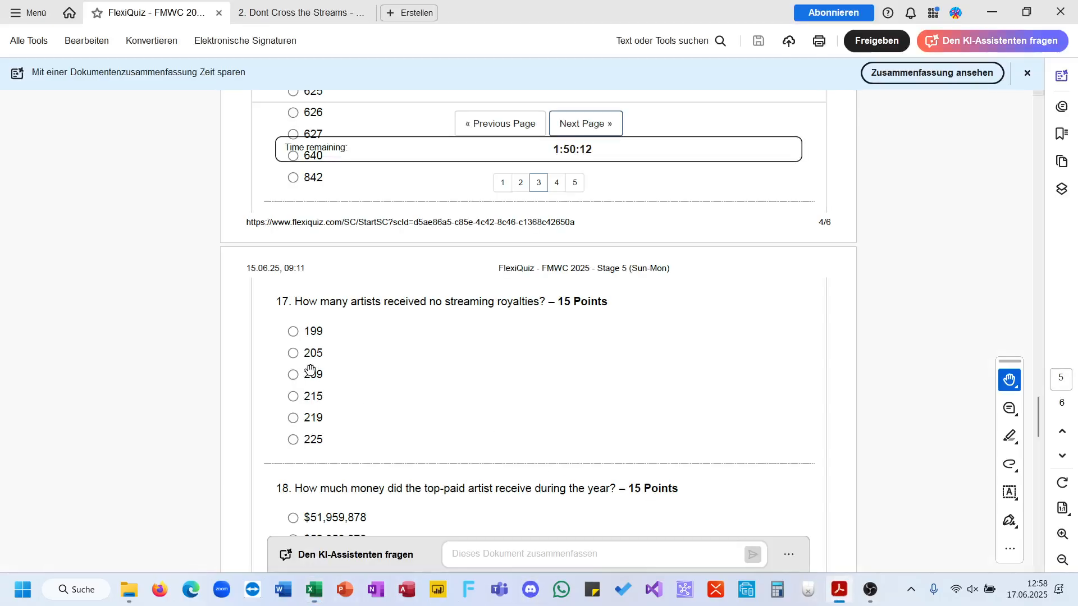
pyautogui.moveTo(307, 576)
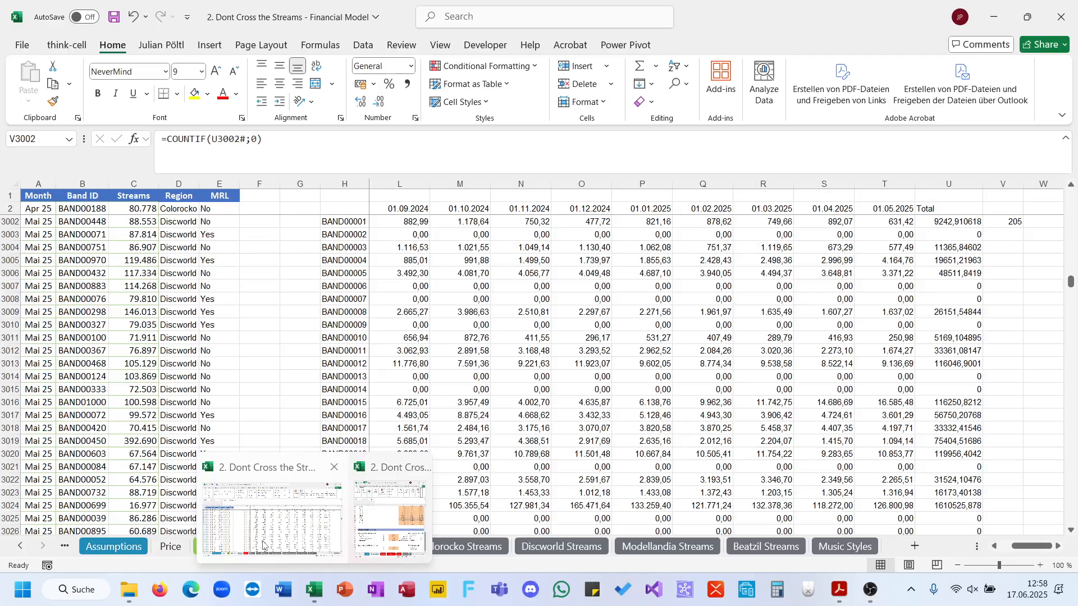
pyautogui.click(272, 519)
pyautogui.click(203, 546)
pyautogui.write('v')
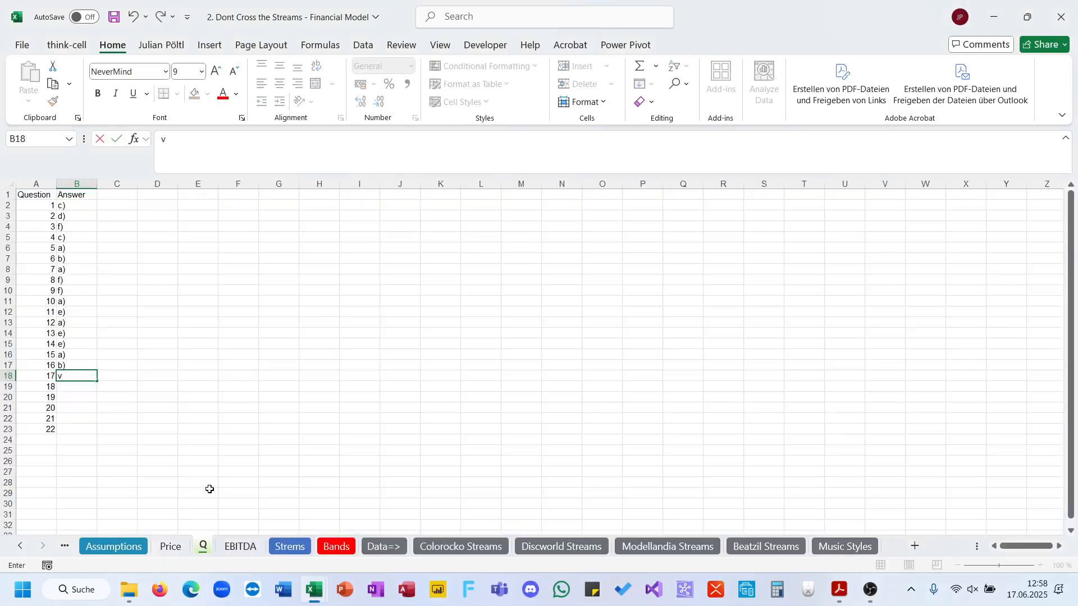
pyautogui.press('BackSpace')
pyautogui.write('b)')
pyautogui.press('Return')
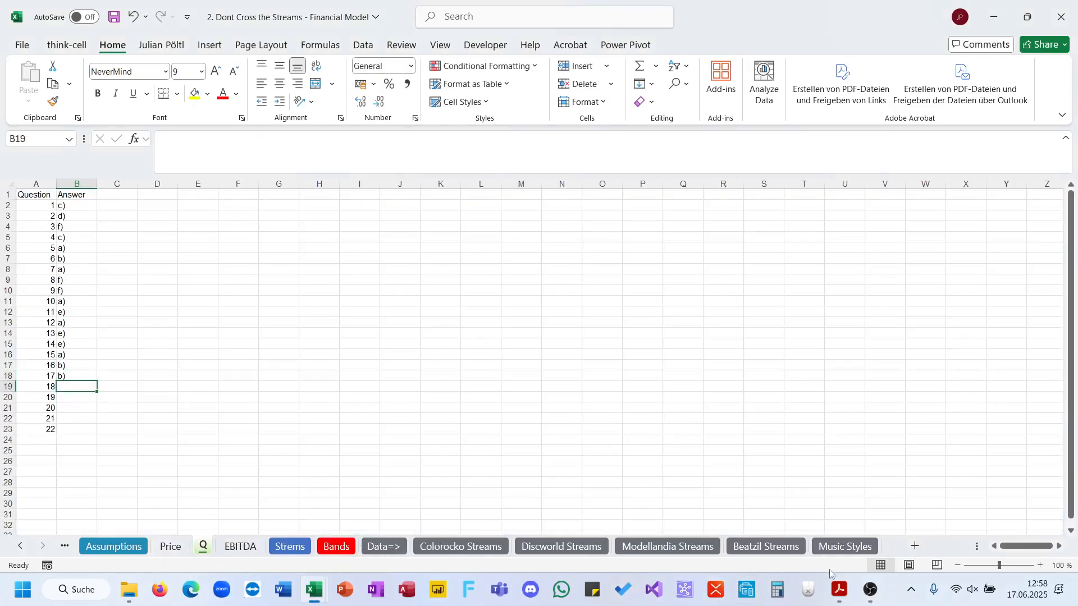
# Read question 18 about the top-paid artist in the quiz PDF and return to the Strems sheet.
pyautogui.click(840, 590)
pyautogui.scroll(2, 507, 400)
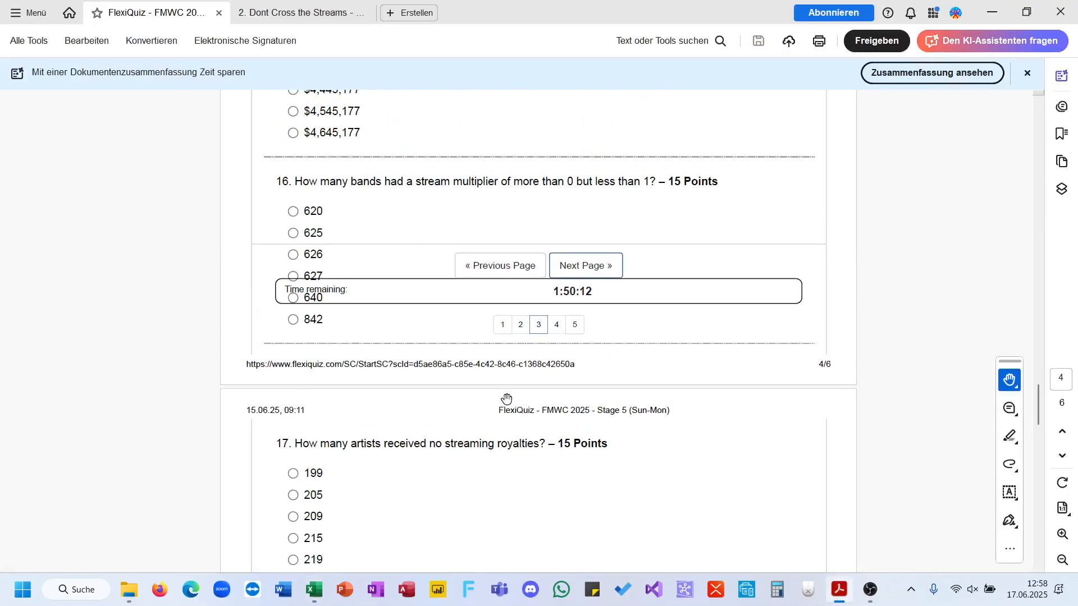
pyautogui.scroll(-5, 506, 399)
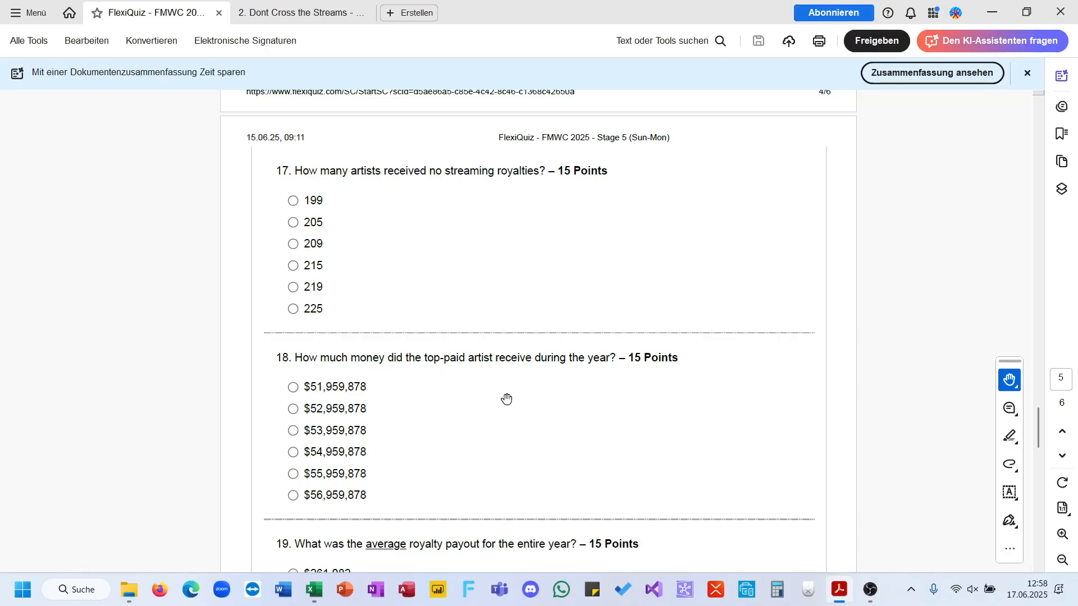
pyautogui.click(992, 12)
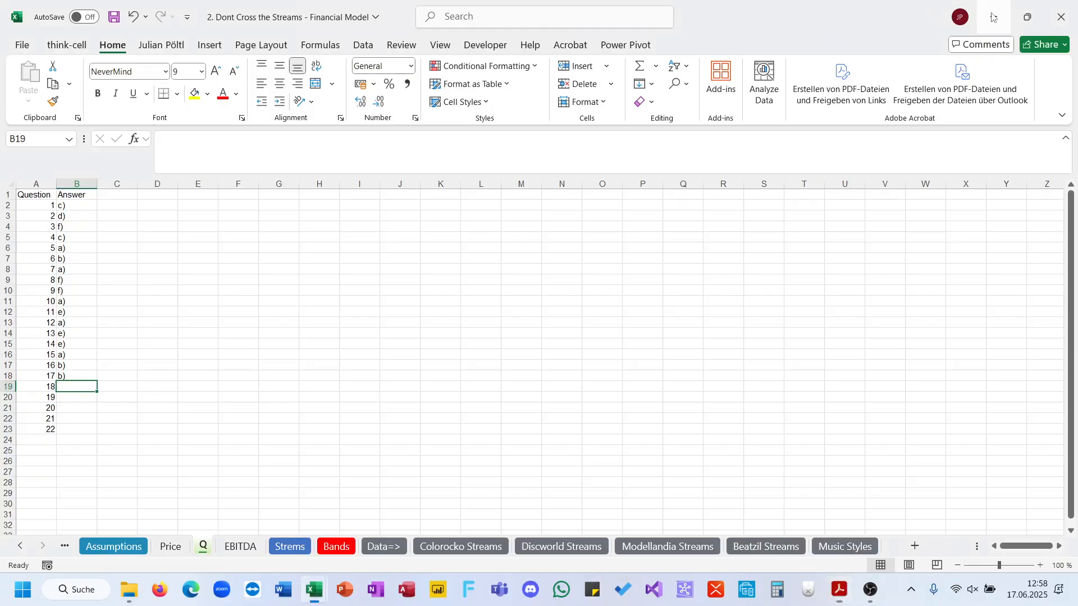
pyautogui.click(240, 547)
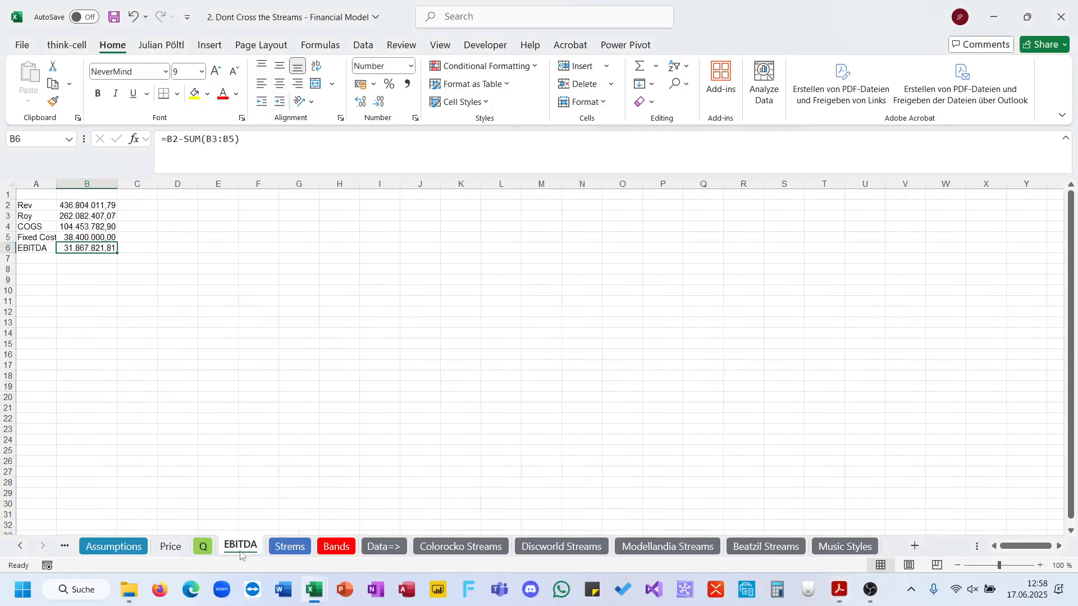
pyautogui.click(336, 546)
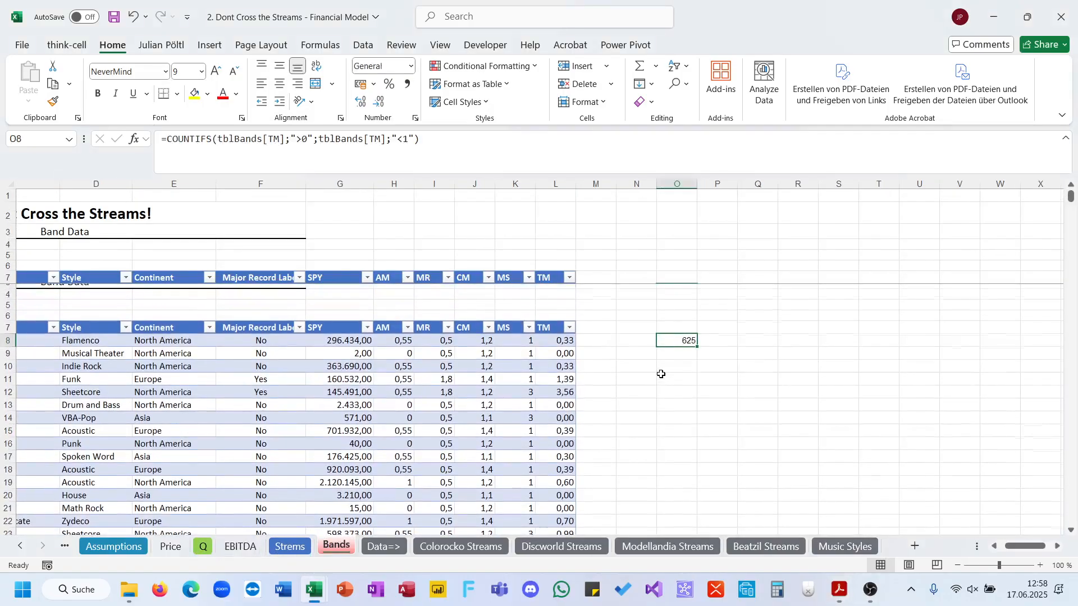
pyautogui.click(290, 546)
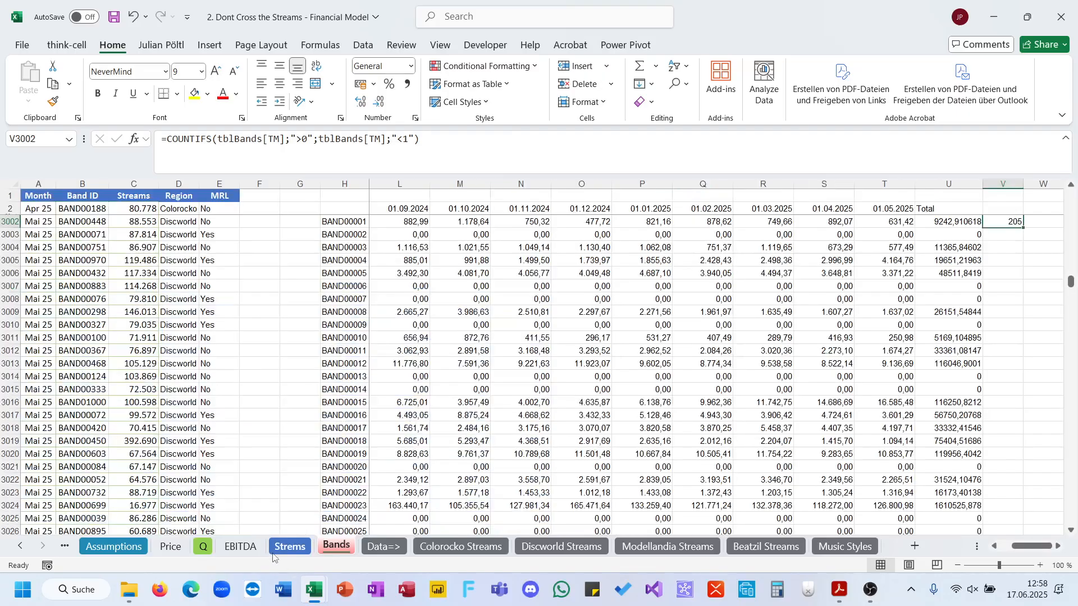
# Format the band totals in U3002# as numbers with thousands separators and two decimals, and select them to read their maximum.
pyautogui.click(954, 233)
pyautogui.press('Up')
pyautogui.hotkey('ctrl', 'Up')
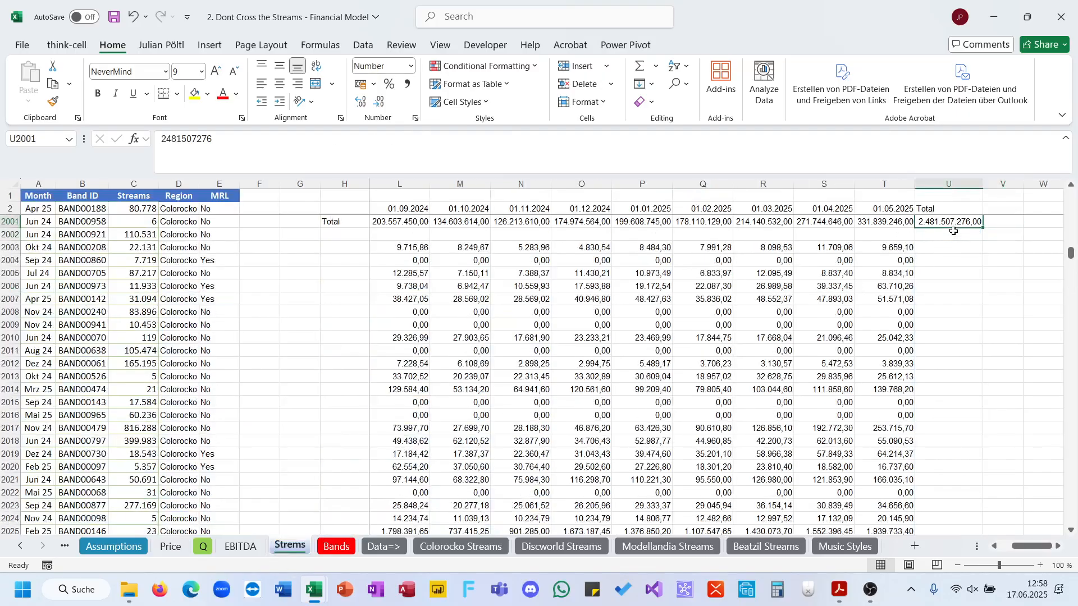
pyautogui.hotkey('ctrl', 'Down')
pyautogui.hotkey('ctrl', 'shift', 'Down')
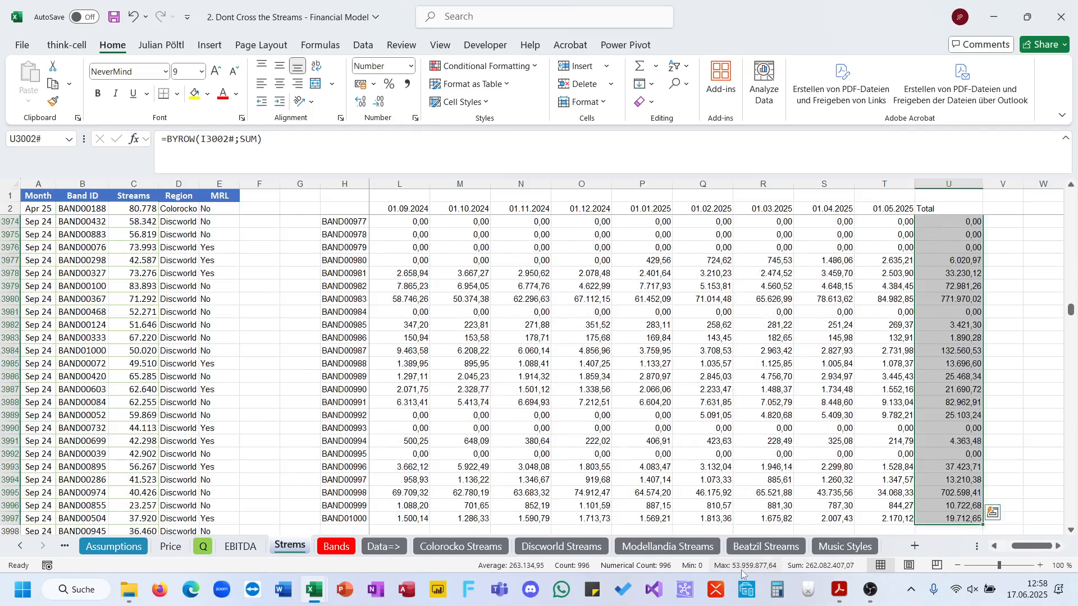
# Compare the maximum total with the options for question 18 in the quiz PDF and record c) as its answer on the Q sheet.
pyautogui.click(839, 596)
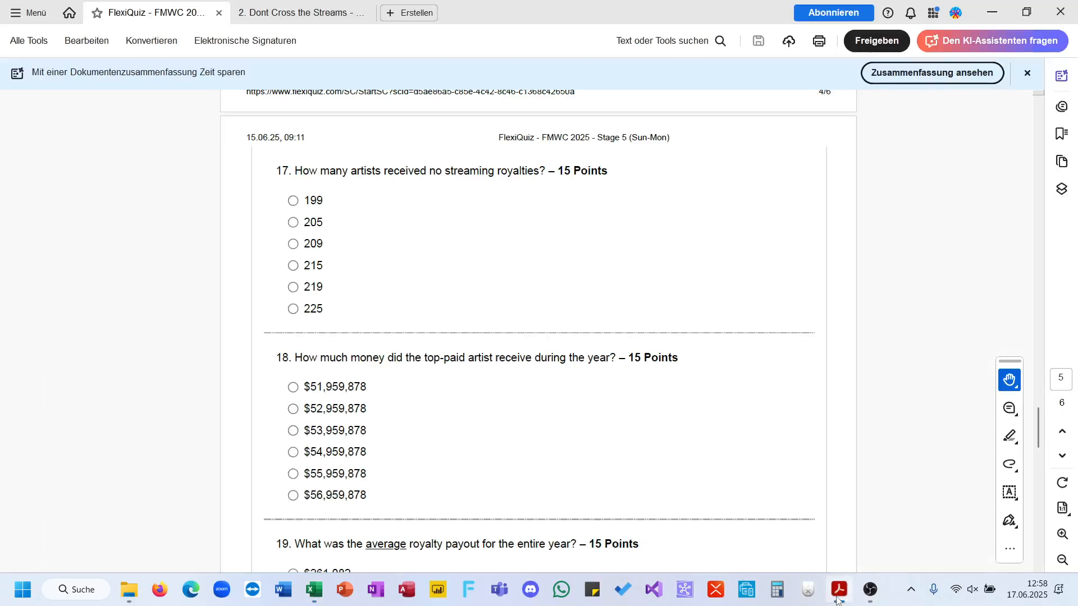
pyautogui.click(838, 597)
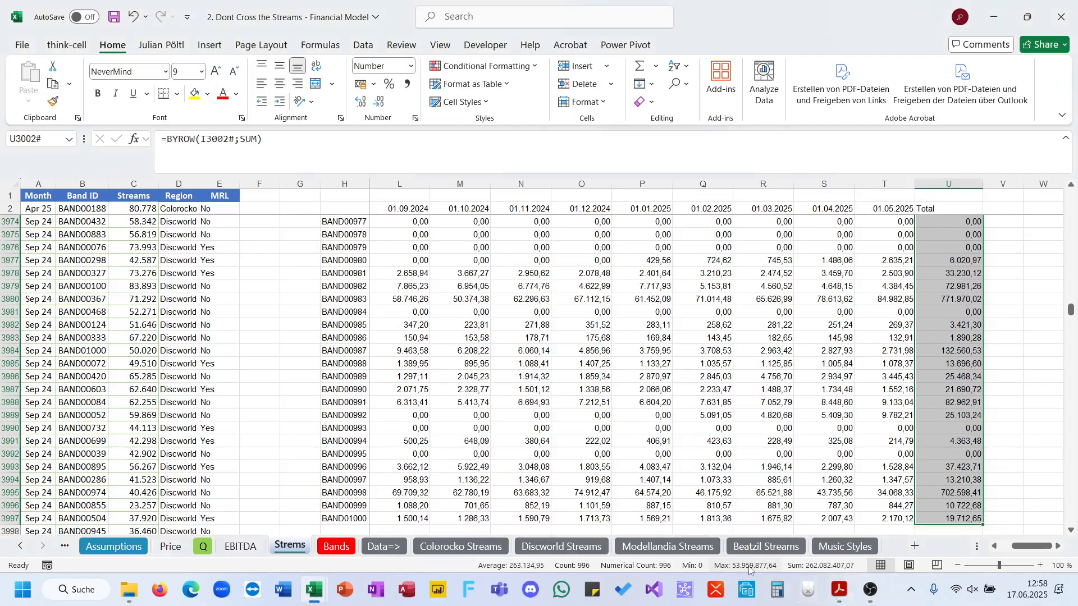
pyautogui.click(838, 592)
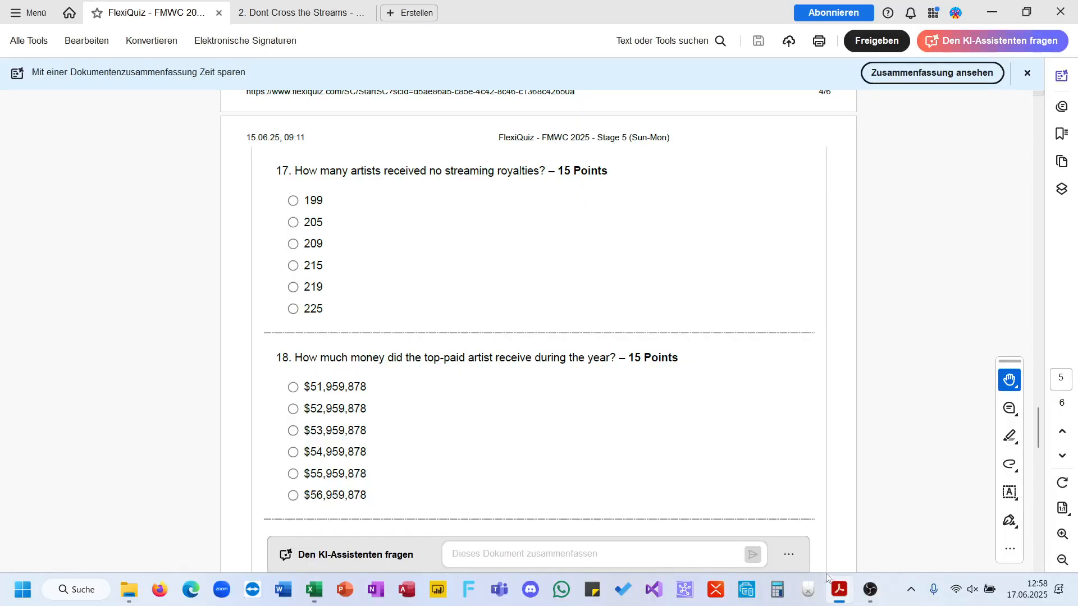
pyautogui.click(838, 590)
pyautogui.click(834, 588)
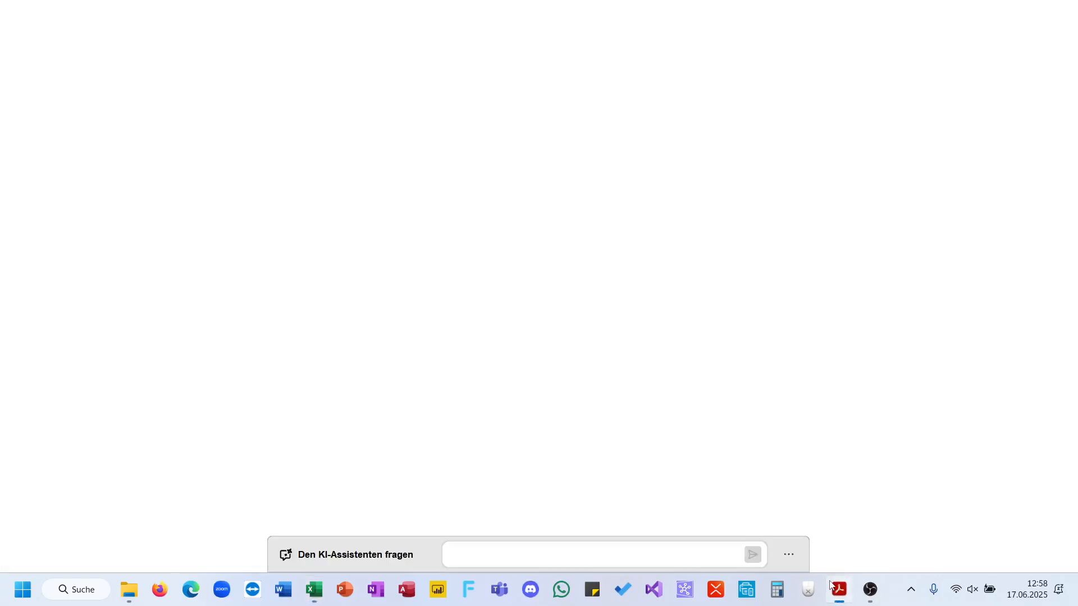
pyautogui.moveTo(314, 589)
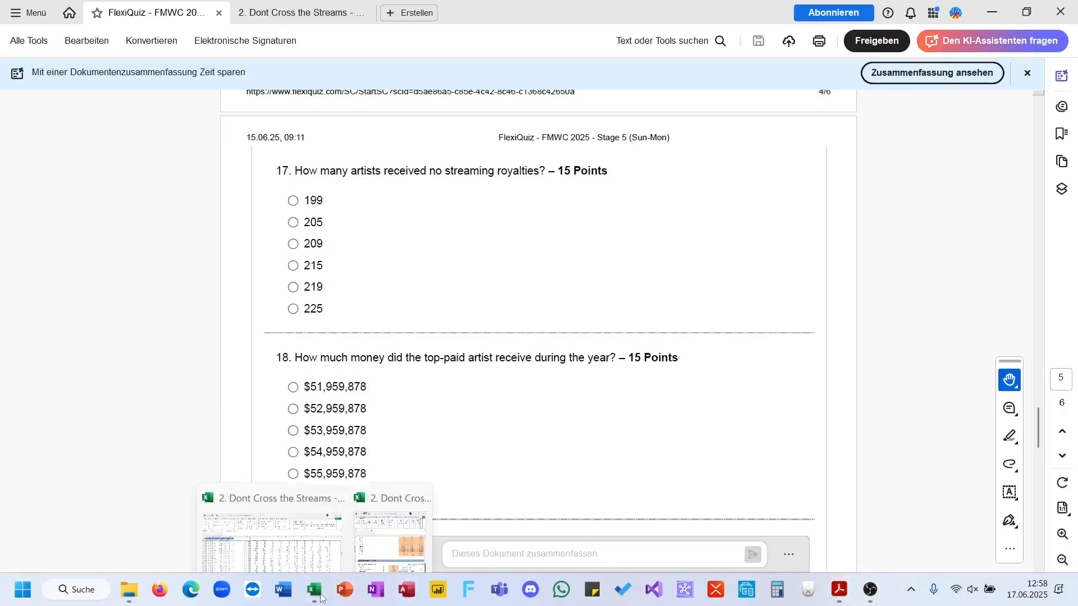
pyautogui.click(202, 548)
pyautogui.click(202, 548)
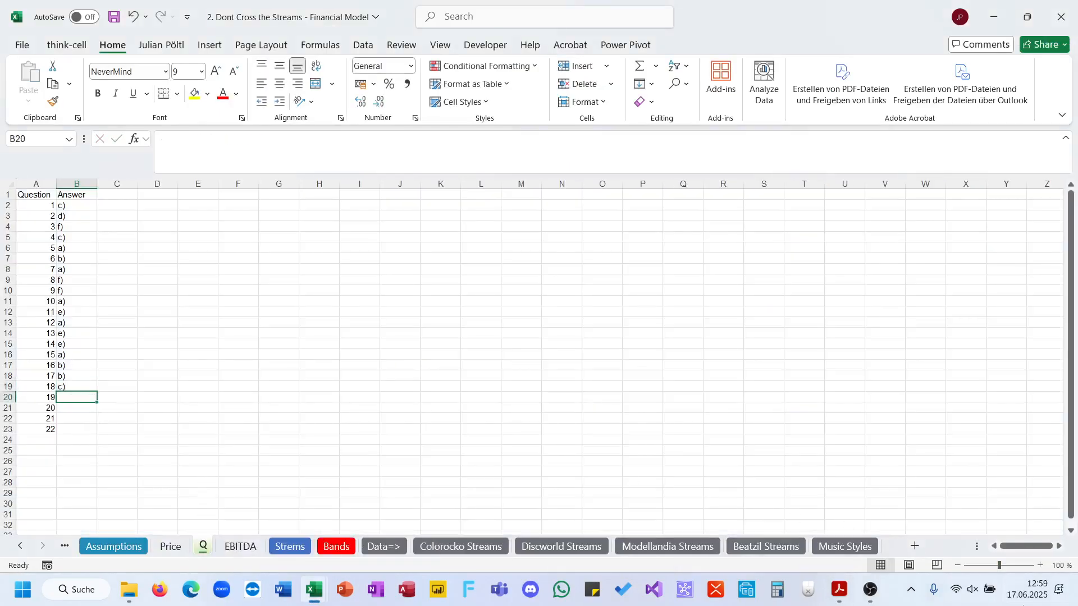
# Read question 19 about the average royalty payout in the quiz PDF and reopen the Strems sheet.
pyautogui.click(839, 590)
pyautogui.scroll(-3, 748, 355)
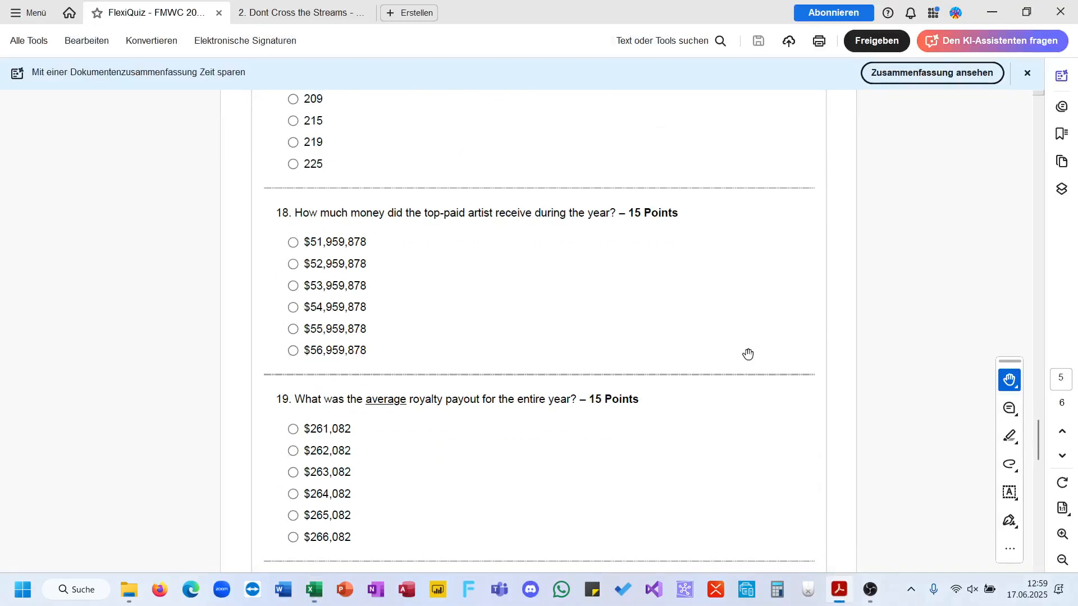
pyautogui.scroll(-3, 748, 354)
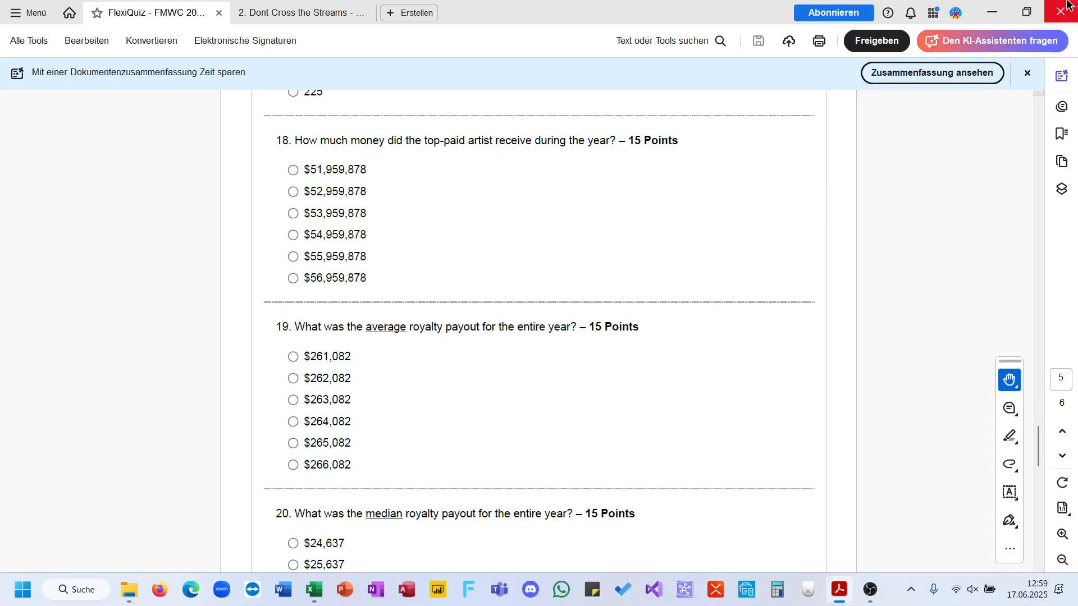
pyautogui.click(995, 19)
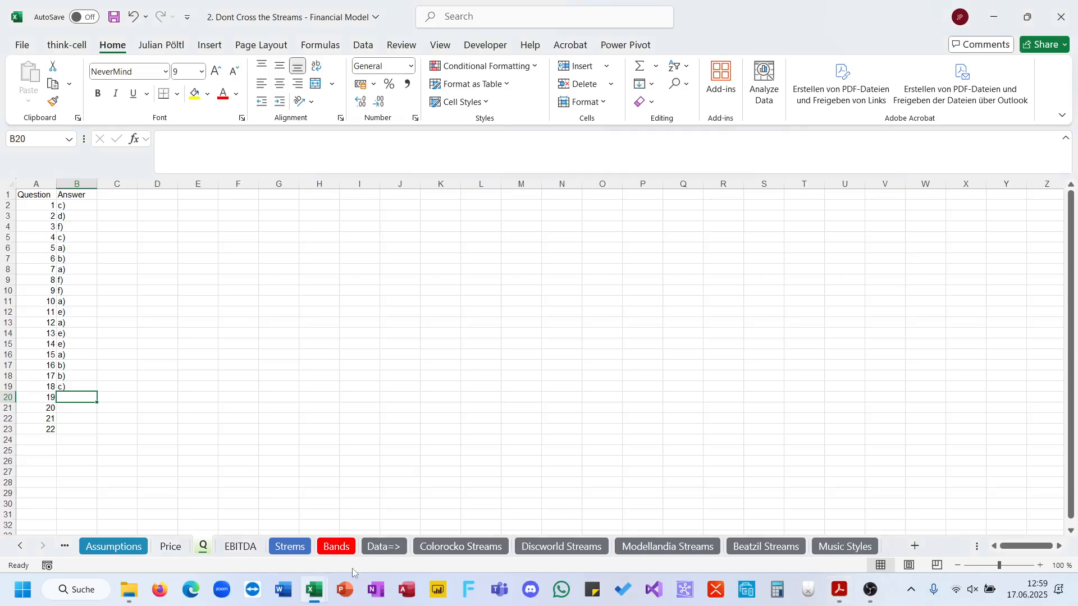
pyautogui.click(336, 546)
pyautogui.click(290, 547)
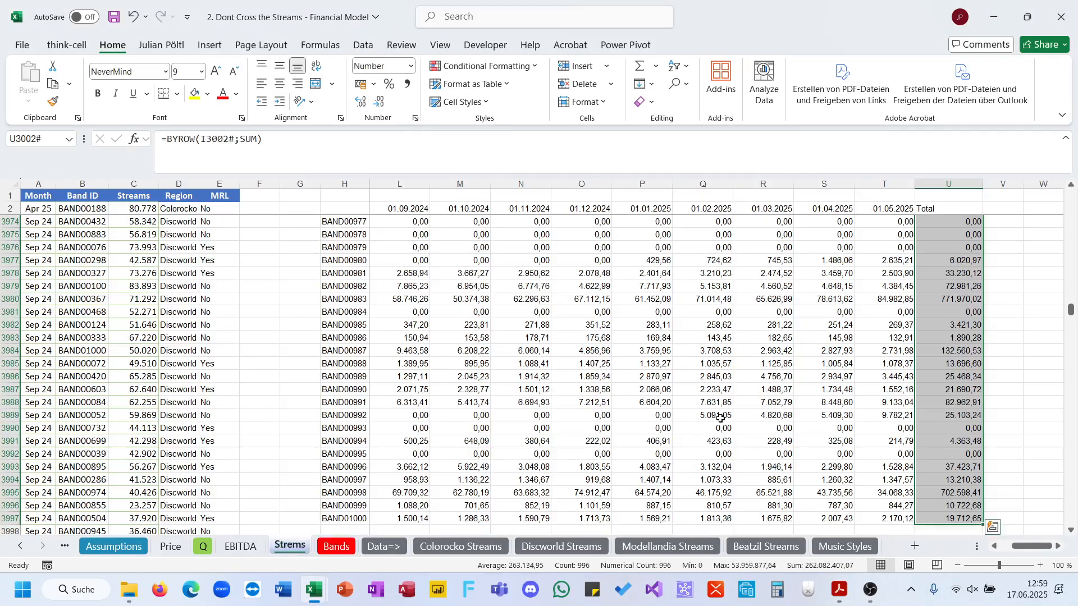
# Average the band totals in W3002 with =AVERAGE(U3002#) and compare the result with the options for question 19 in the quiz PDF.
pyautogui.press('Right')
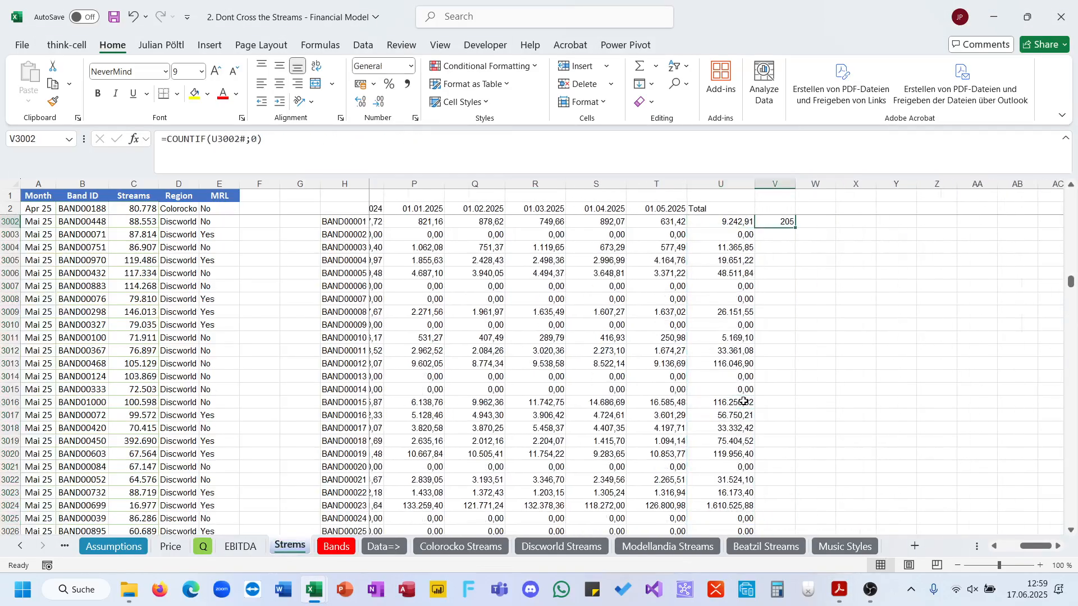
pyautogui.press('Right')
pyautogui.write('=AVERAGE(')
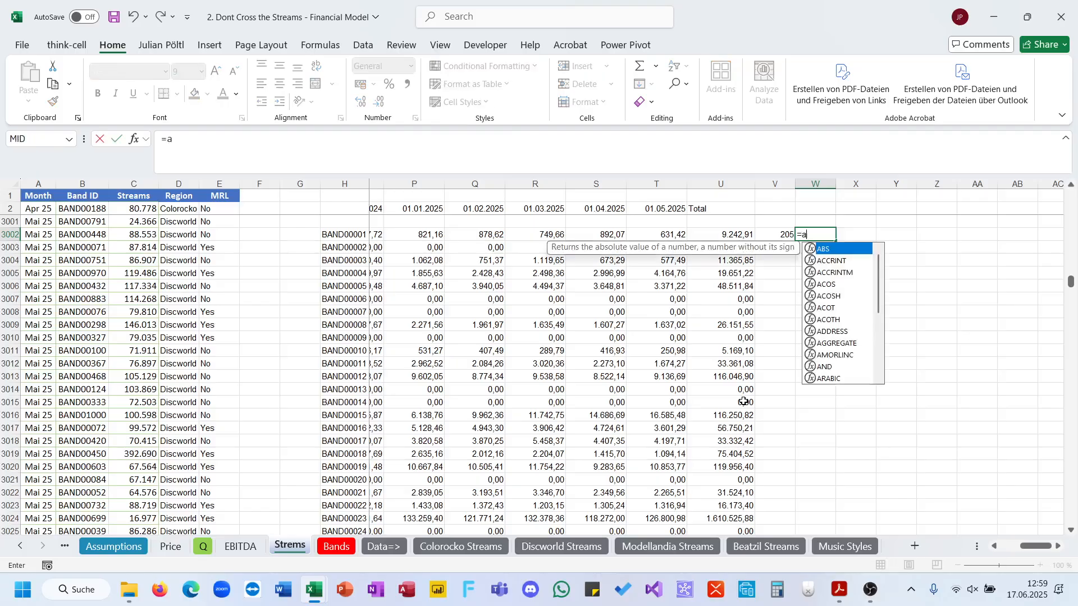
pyautogui.press('Left')
pyautogui.press('Left')
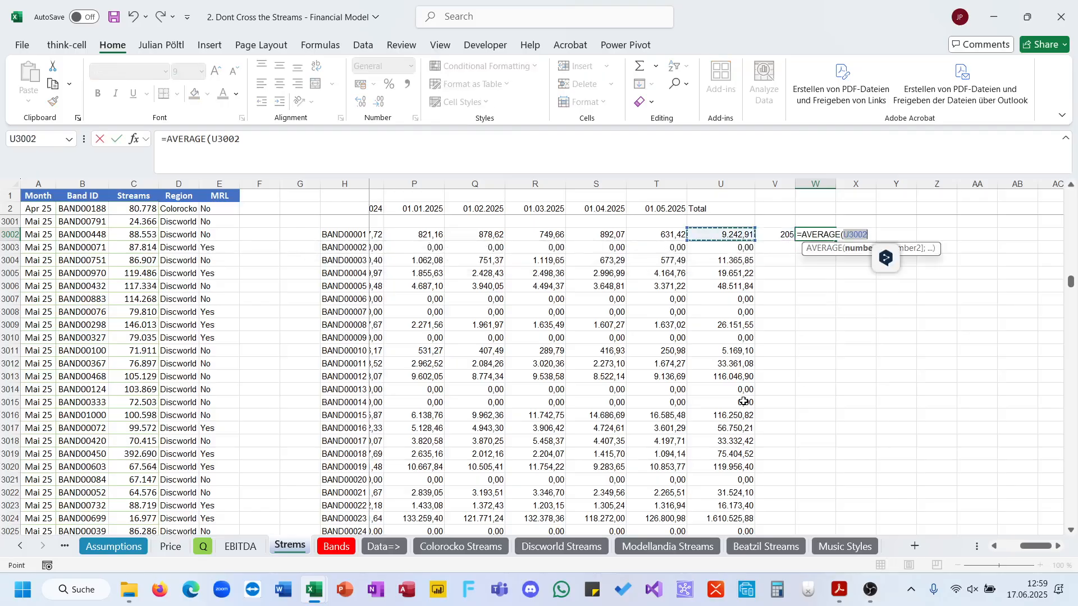
pyautogui.write('#)')
pyautogui.hotkey('ctrl', 'Return')
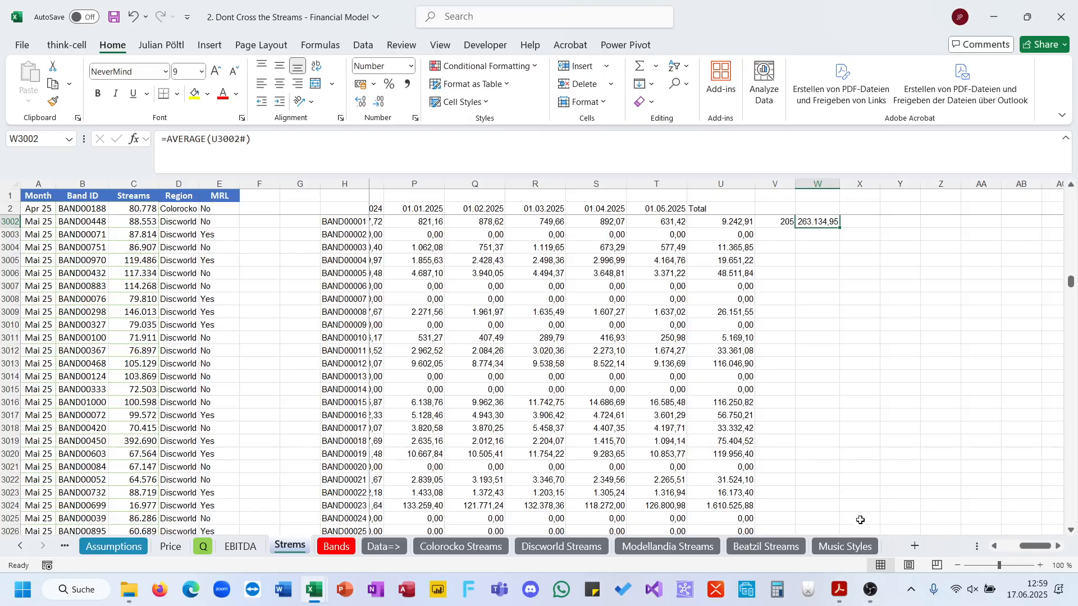
pyautogui.click(840, 590)
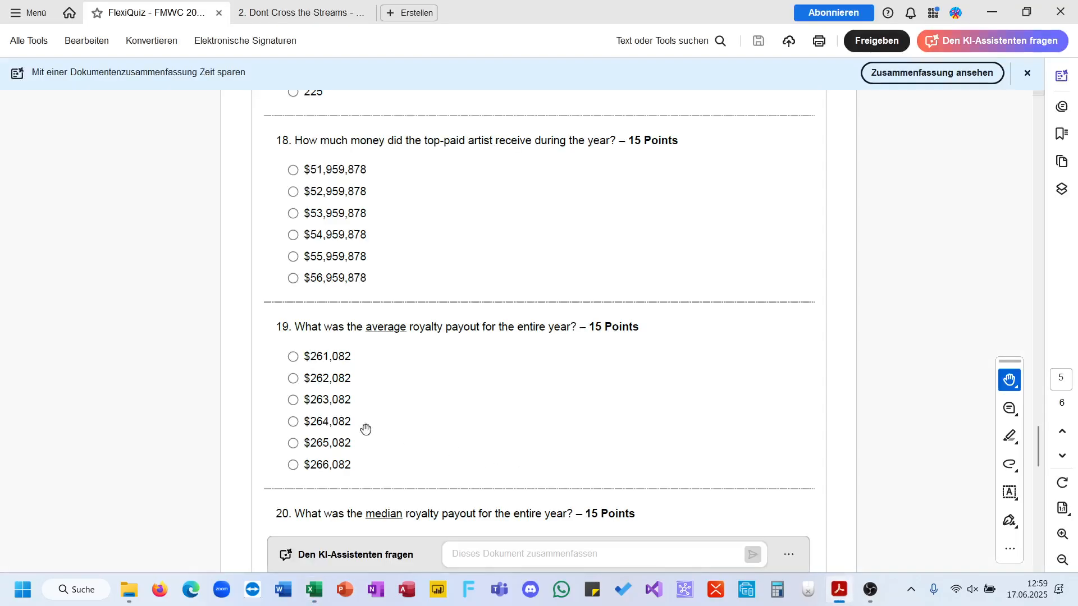
pyautogui.click(992, 14)
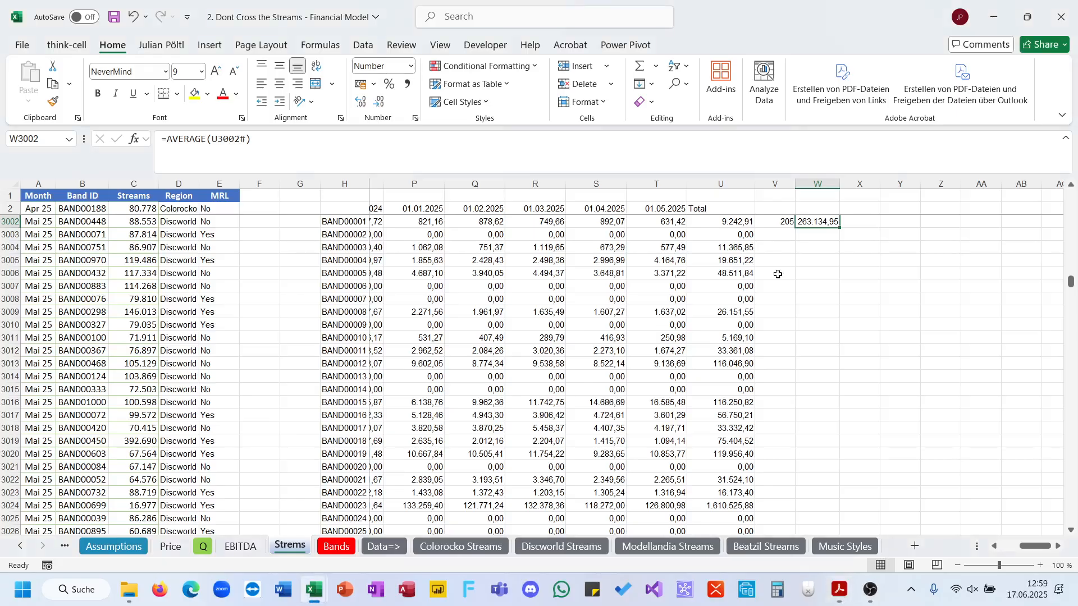
# Try turning the W3002 formula into an AVERAGEIF over U3002# with the criterion ">=".
pyautogui.scroll(1, 375, 386)
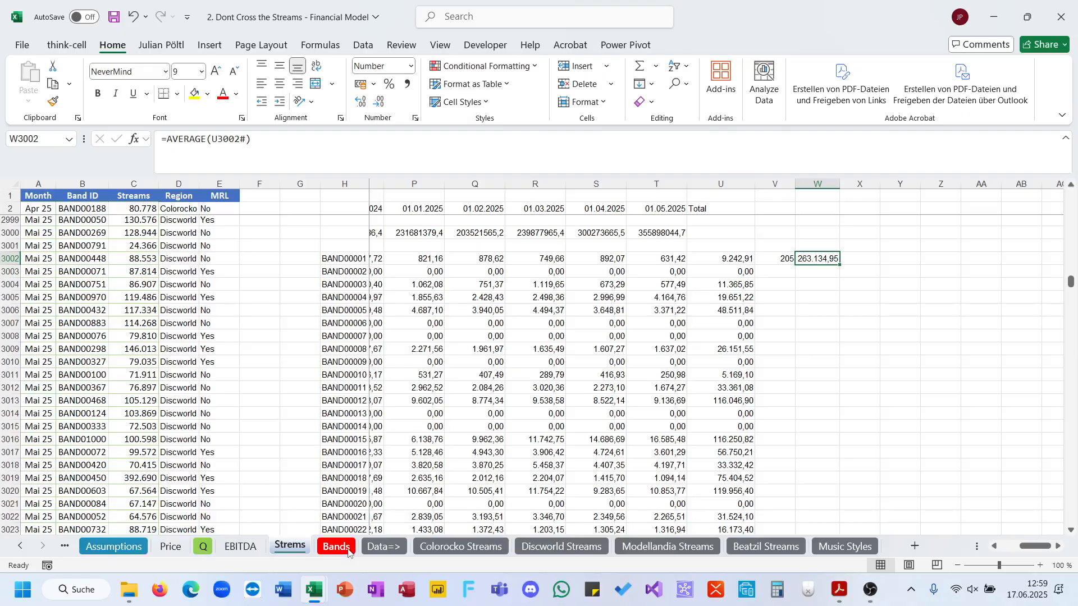
pyautogui.click(205, 141)
pyautogui.write('IF')
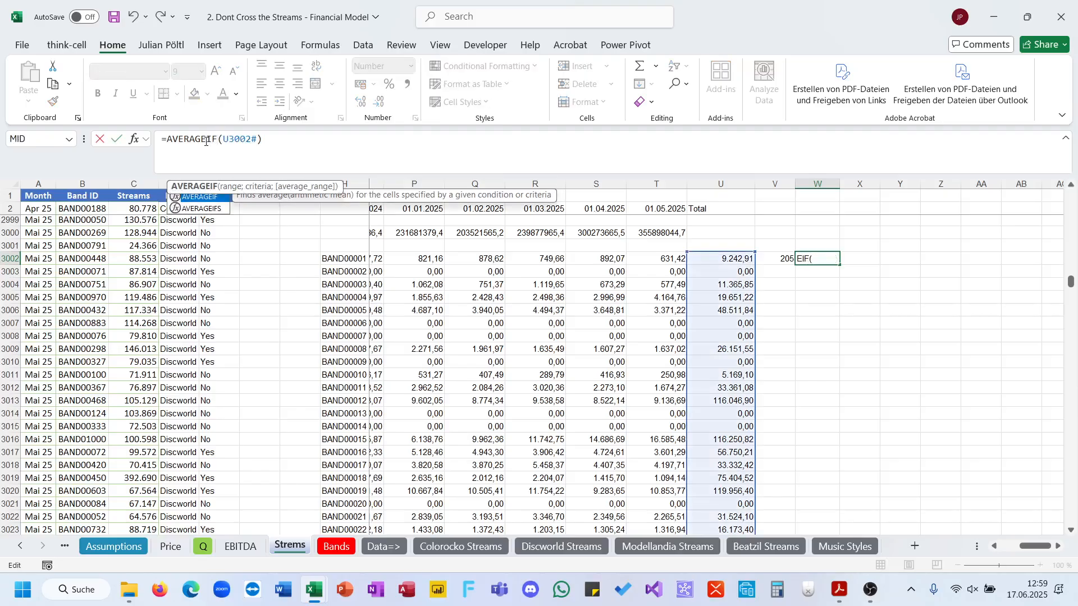
pyautogui.click(298, 141)
pyautogui.press('BackSpace')
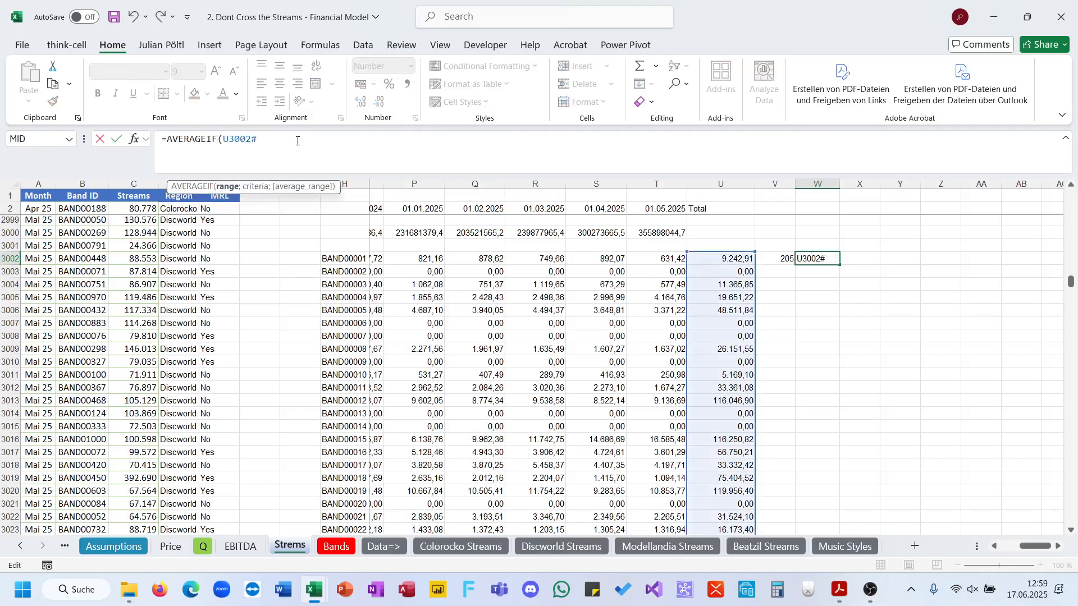
pyautogui.write(';">=')
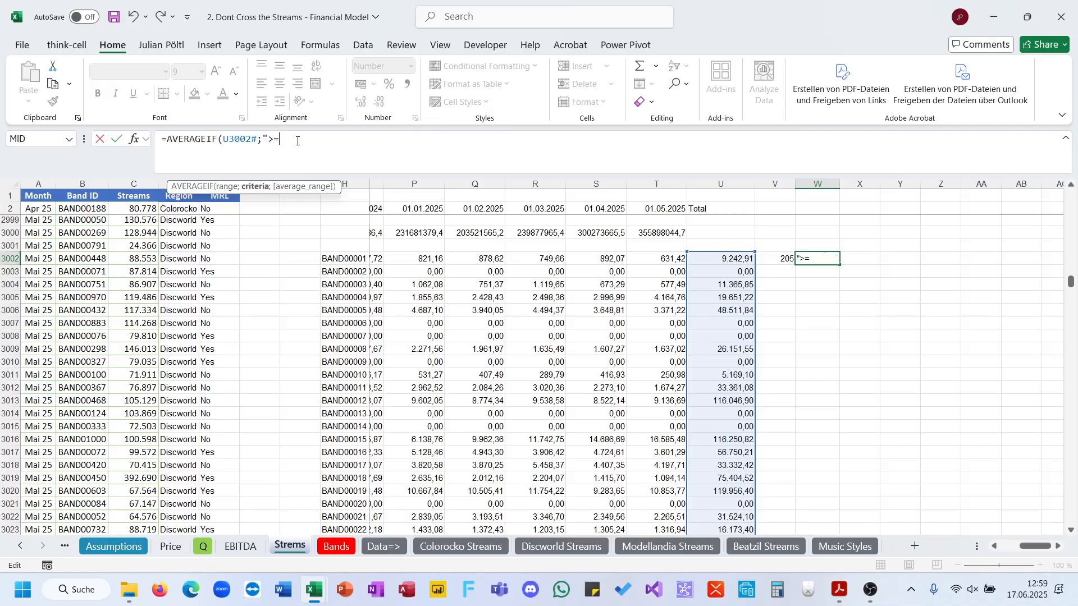
pyautogui.write('0")')
pyautogui.press('Return')
pyautogui.press('Up')
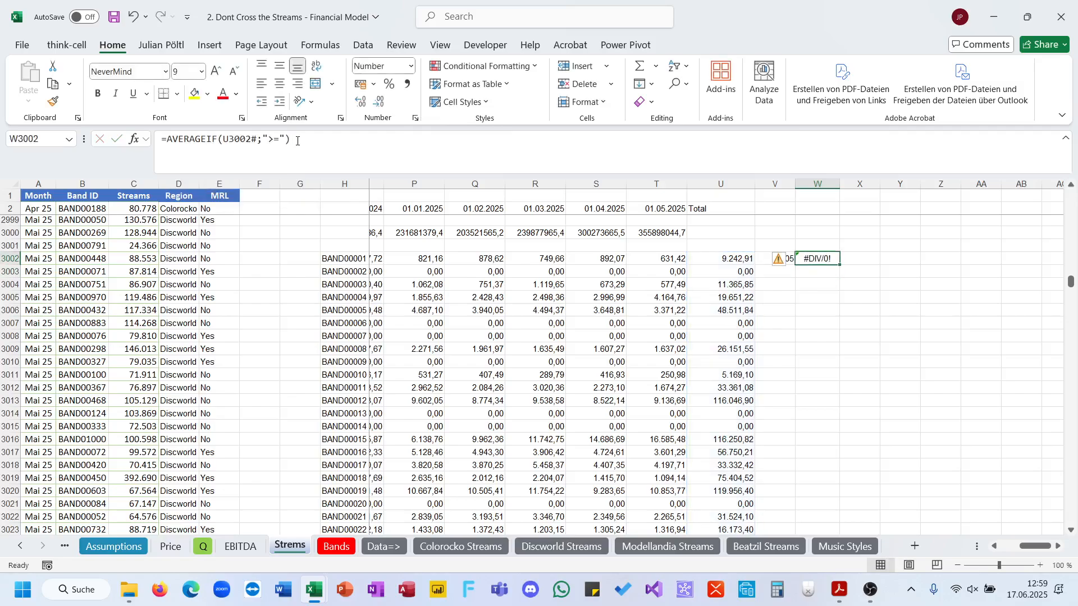
# Correct the AVERAGEIF criterion in W3002 to ">0" so that only bands with a payout are averaged.
pyautogui.click(282, 140)
pyautogui.press('BackSpace')
pyautogui.press('BackSpace')
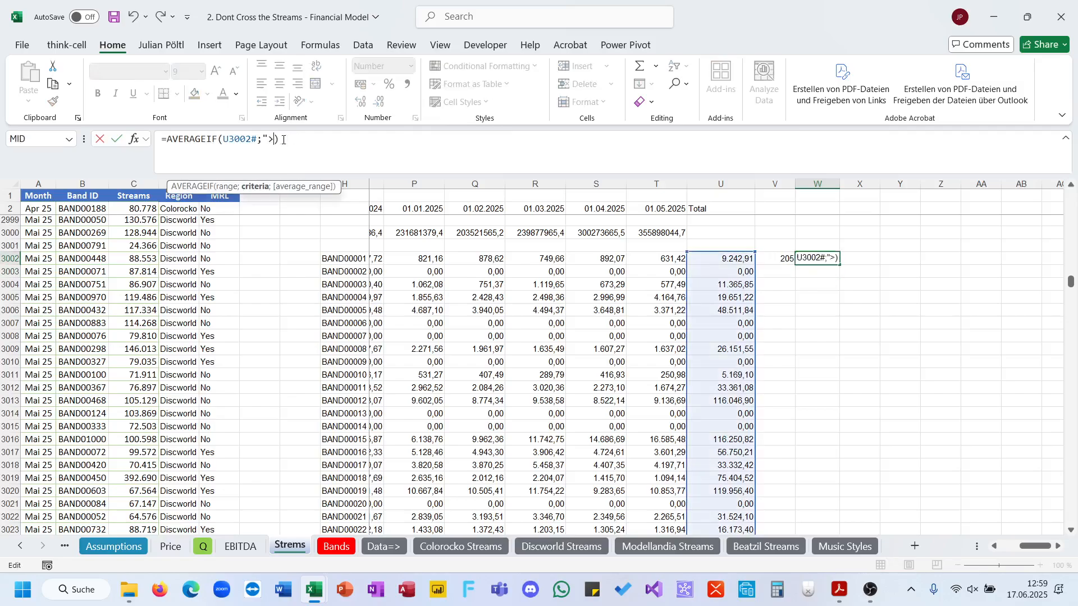
pyautogui.write('0')
pyautogui.hotkey('ctrl', 'Return')
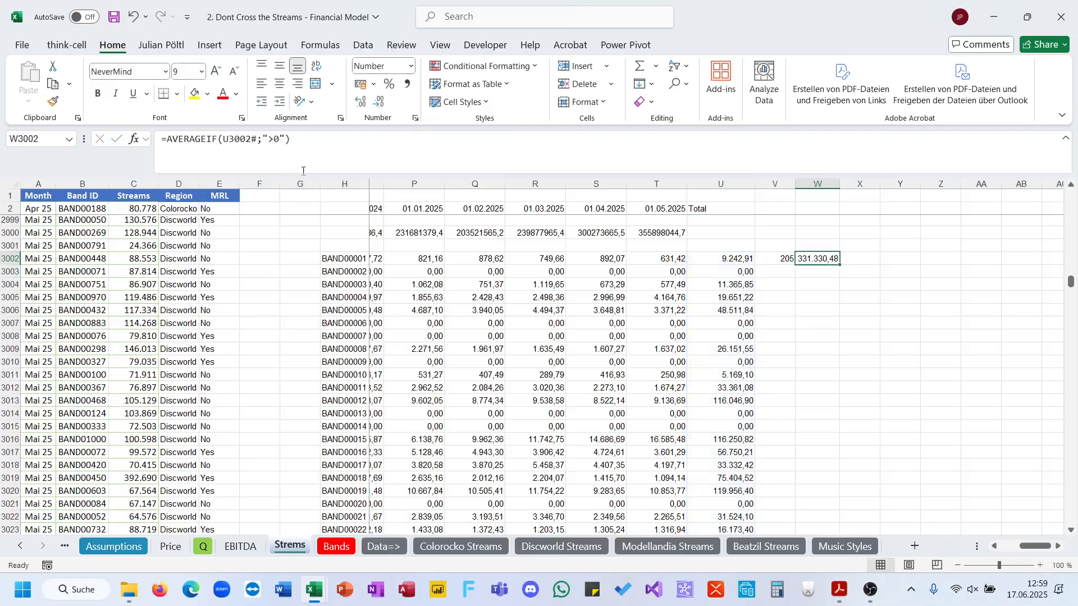
# Compare the conditional average with question 19's options in the quiz PDF and clear cell W3002.
pyautogui.click(840, 589)
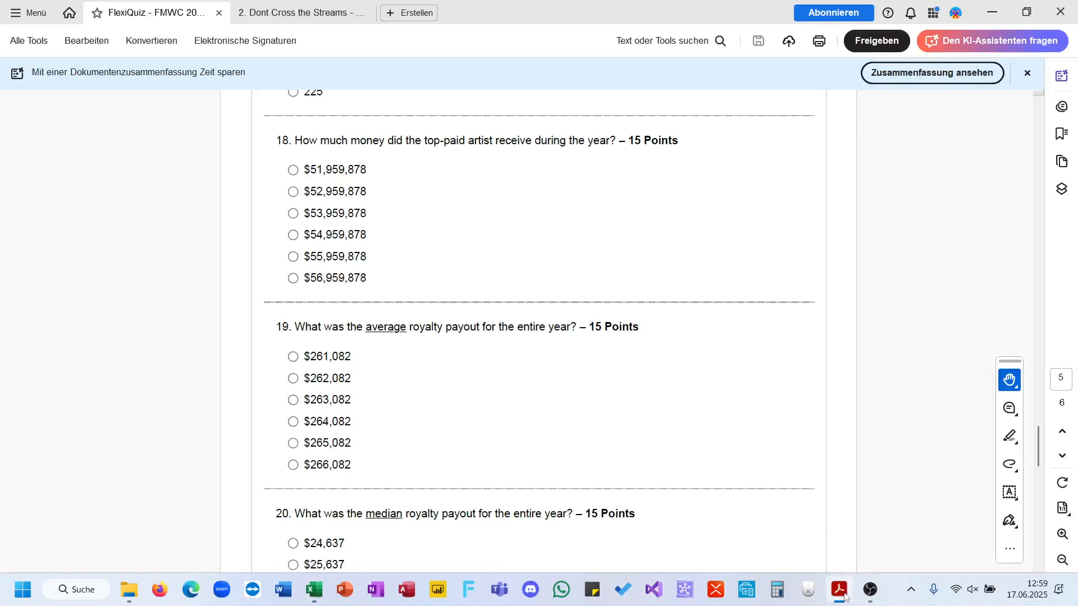
pyautogui.click(845, 595)
pyautogui.press('Delete')
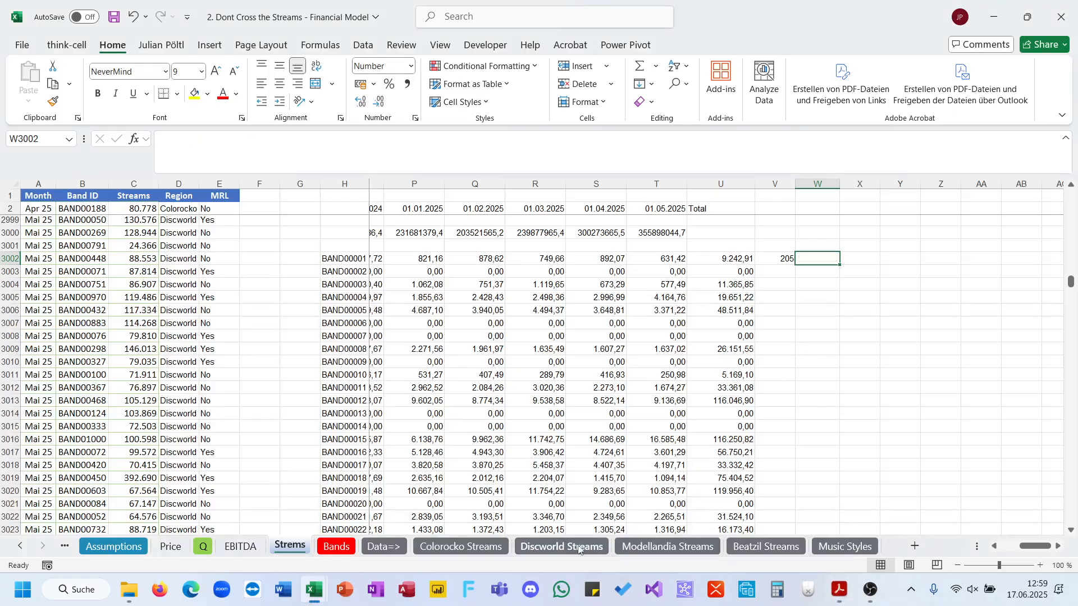
# Examine the band data on the Bands sheet and the per-band stream and royalty totals on the Strems sheet.
pyautogui.click(336, 546)
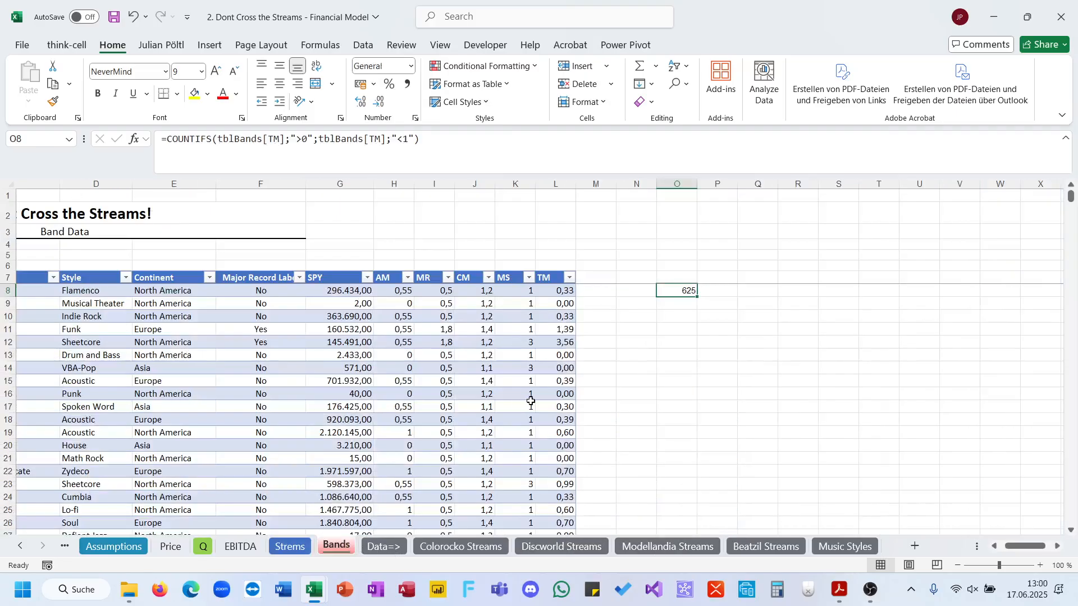
pyautogui.click(276, 550)
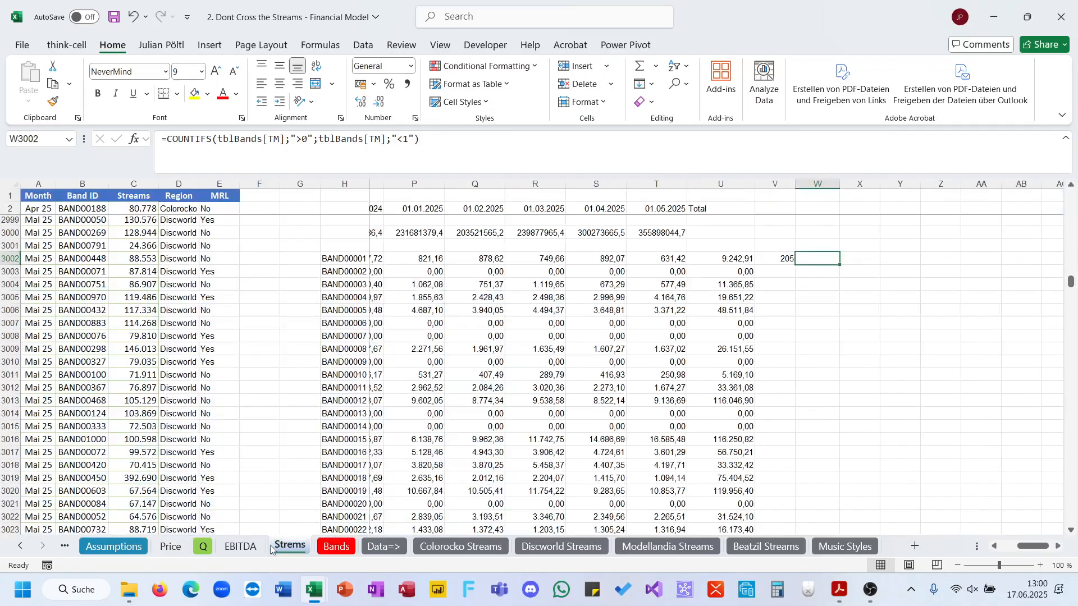
pyautogui.scroll(20, 437, 402)
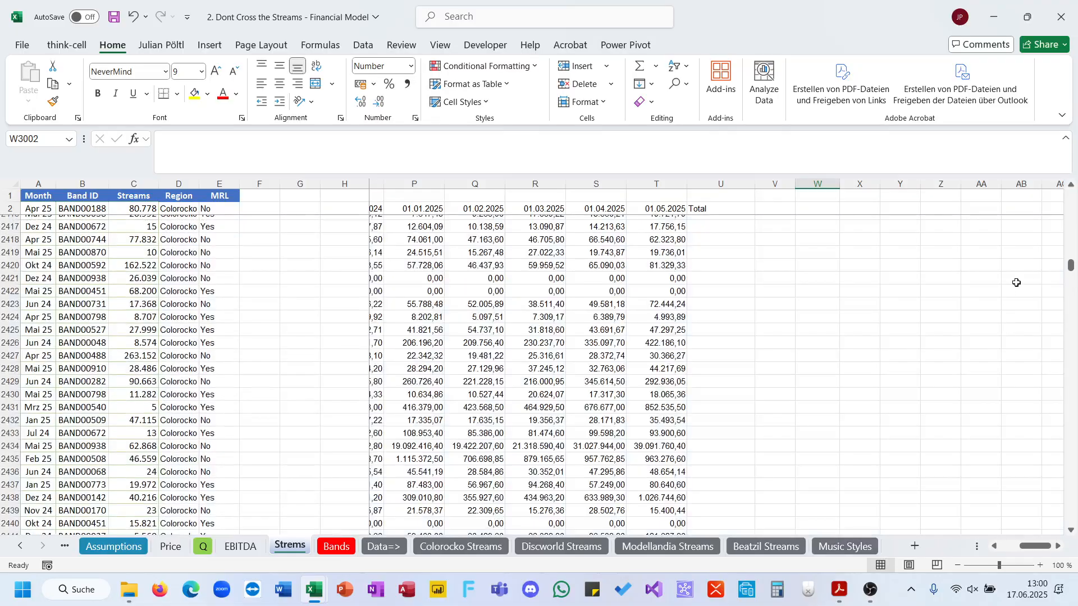
pyautogui.moveTo(1071, 270); pyautogui.dragTo(1061, 130)
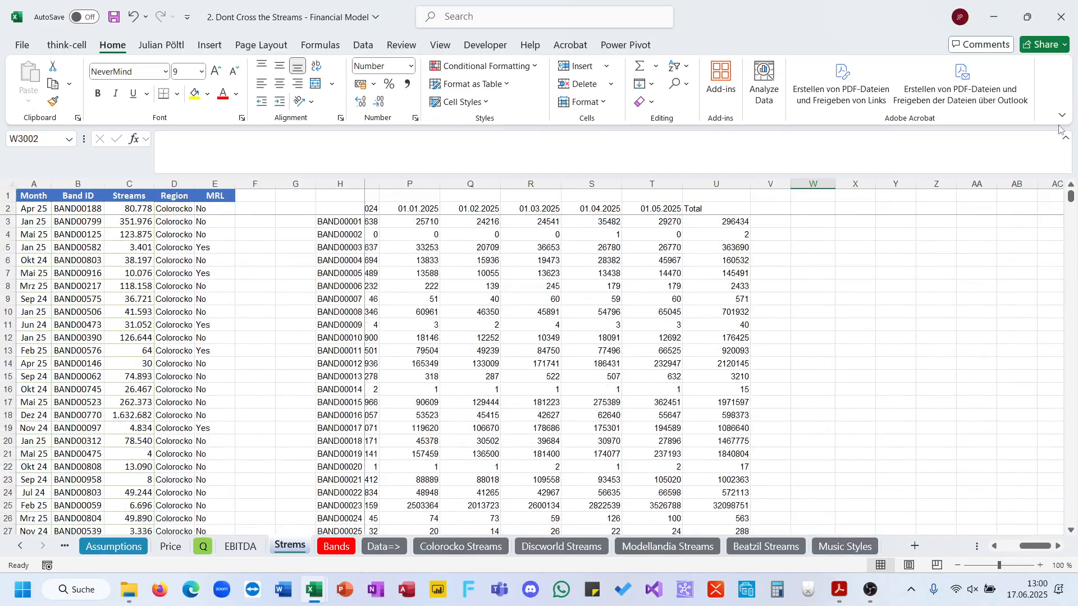
pyautogui.click(729, 344)
pyautogui.moveTo(1071, 198); pyautogui.dragTo(1070, 325)
pyautogui.click(641, 431)
pyautogui.hotkey('ctrl', 'Up')
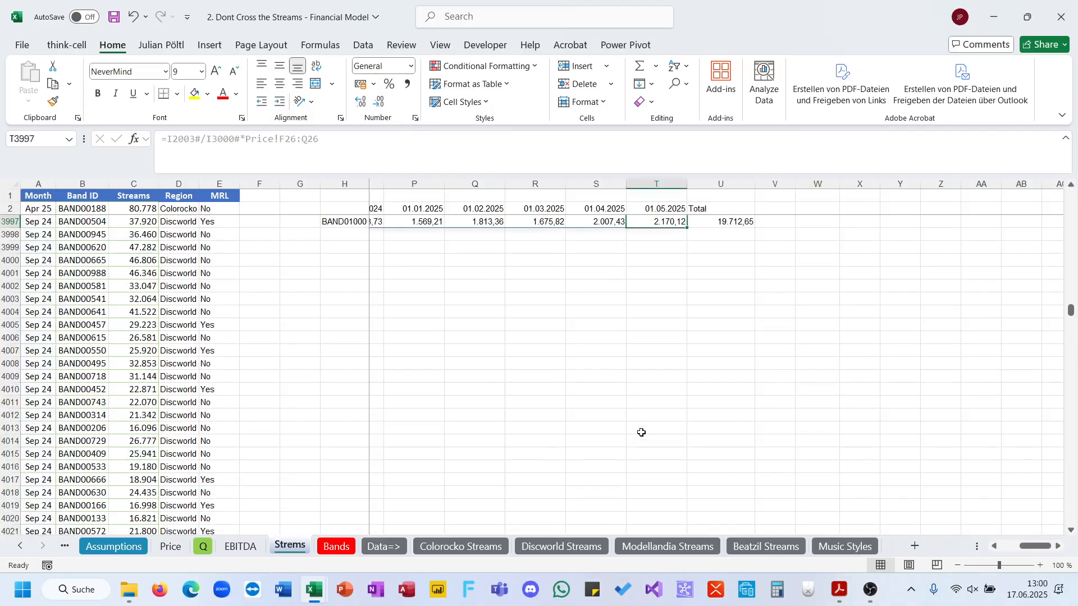
pyautogui.press('Right')
pyautogui.hotkey('ctrl', 'Up')
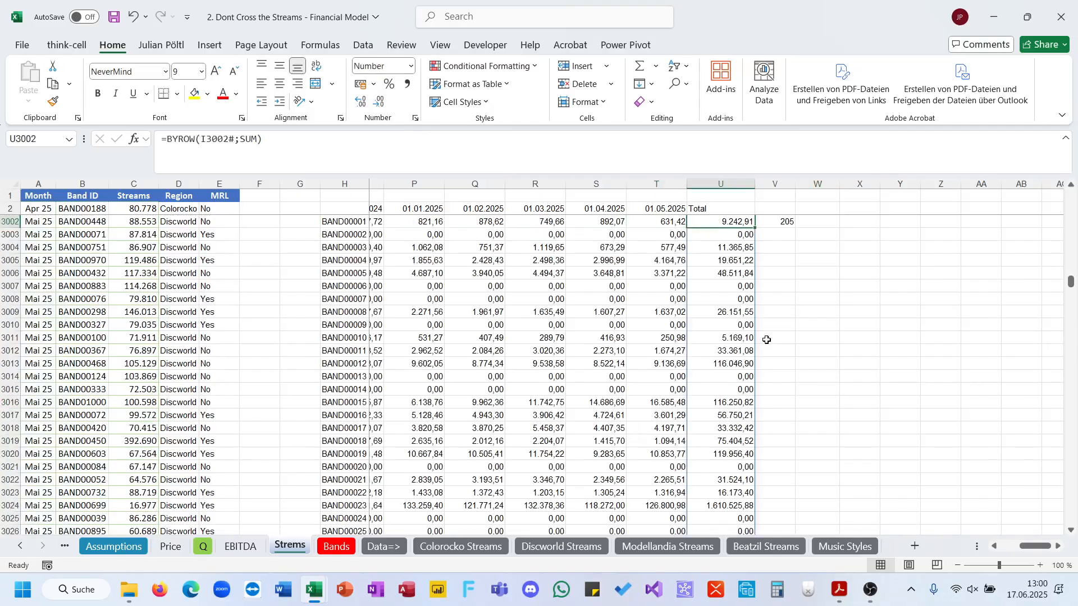
# Filter the royalty totals by the bands' stream totals in X3002 with =FILTER(U3002#;U3:U998) and check the extent of the resulting list.
pyautogui.scroll(2, 767, 340)
pyautogui.click(857, 296)
pyautogui.write('=FILTER(')
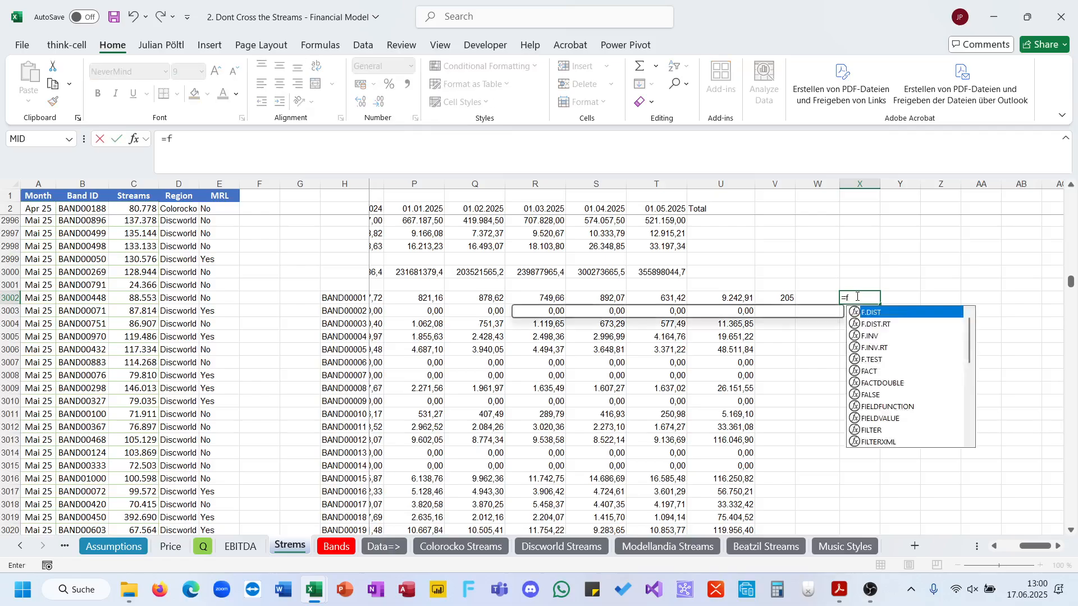
pyautogui.press('Left')
pyautogui.press('Left')
pyautogui.press('Left')
pyautogui.write('#')
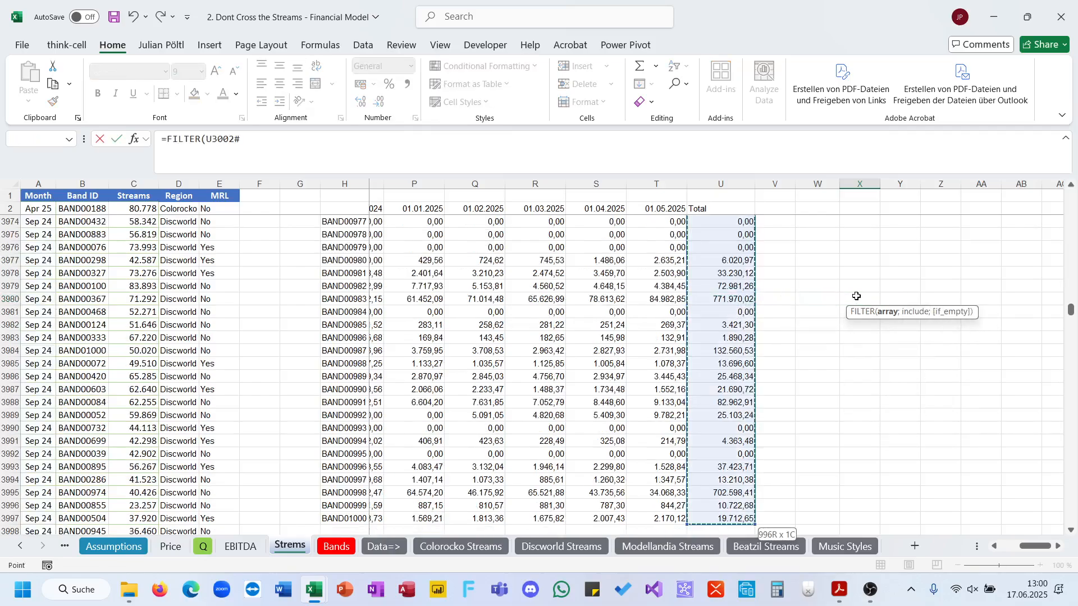
pyautogui.write(';')
pyautogui.moveTo(1071, 309); pyautogui.dragTo(1053, 101)
pyautogui.moveTo(1037, 58); pyautogui.dragTo(1037, 59)
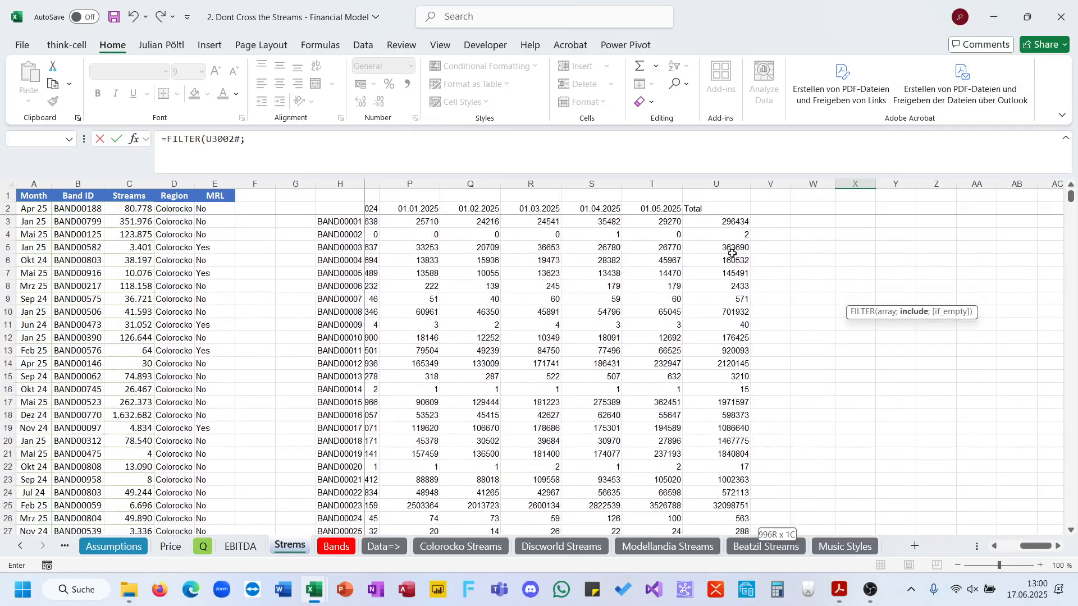
pyautogui.click(716, 224)
pyautogui.hotkey('ctrl', 'shift', 'Down')
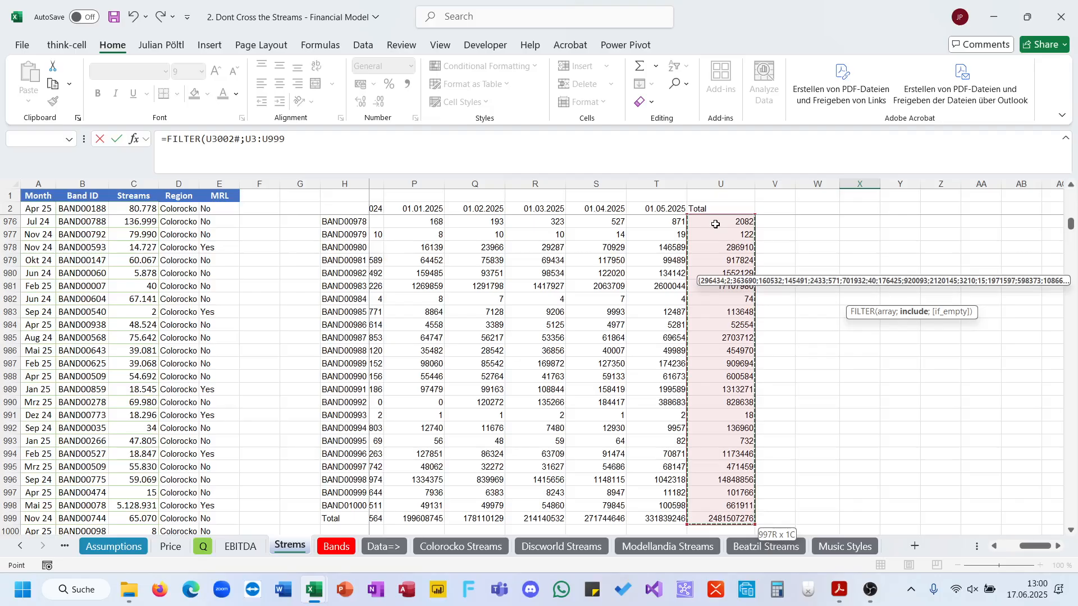
pyautogui.press('Return')
pyautogui.press('Up')
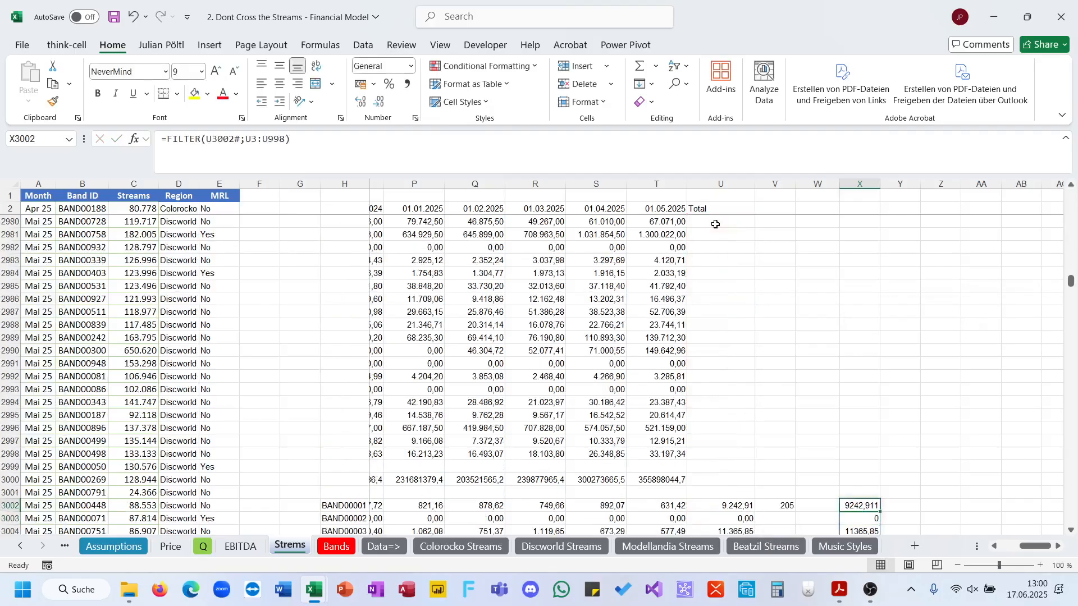
pyautogui.hotkey('ctrl', 'shift', 'Down')
pyautogui.hotkey('ctrl', 'shift', 'Up')
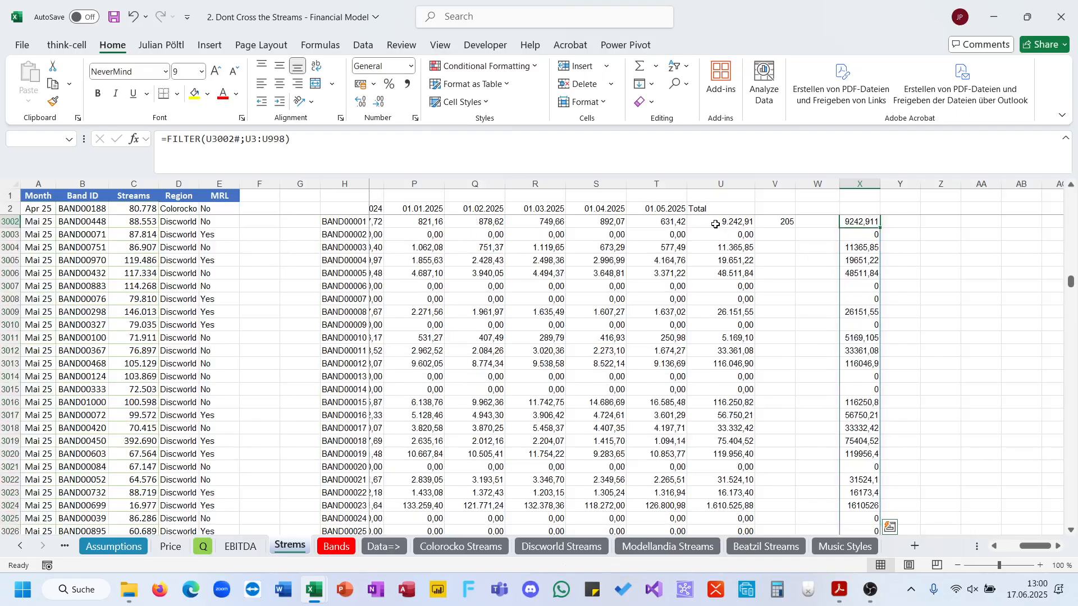
# Wrap the filter in X3002 in an average, giving =AVERAGE(FILTER(U3002#;U3:U998)).
pyautogui.click(169, 143)
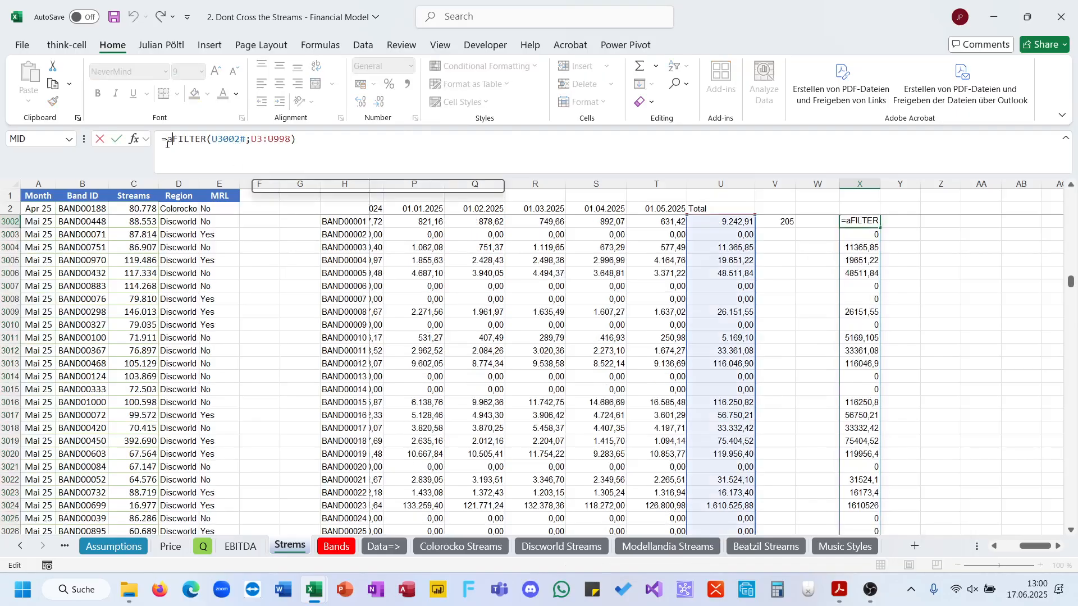
pyautogui.write('AVERAGEA(')
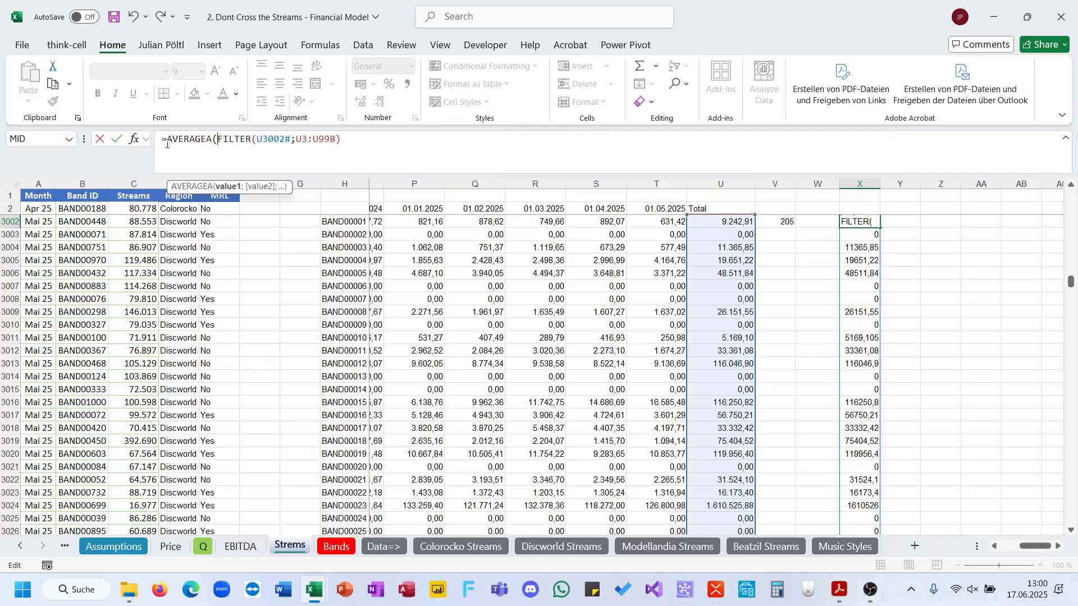
pyautogui.press('BackSpace')
pyautogui.press('BackSpace')
pyautogui.write('(')
pyautogui.press('End')
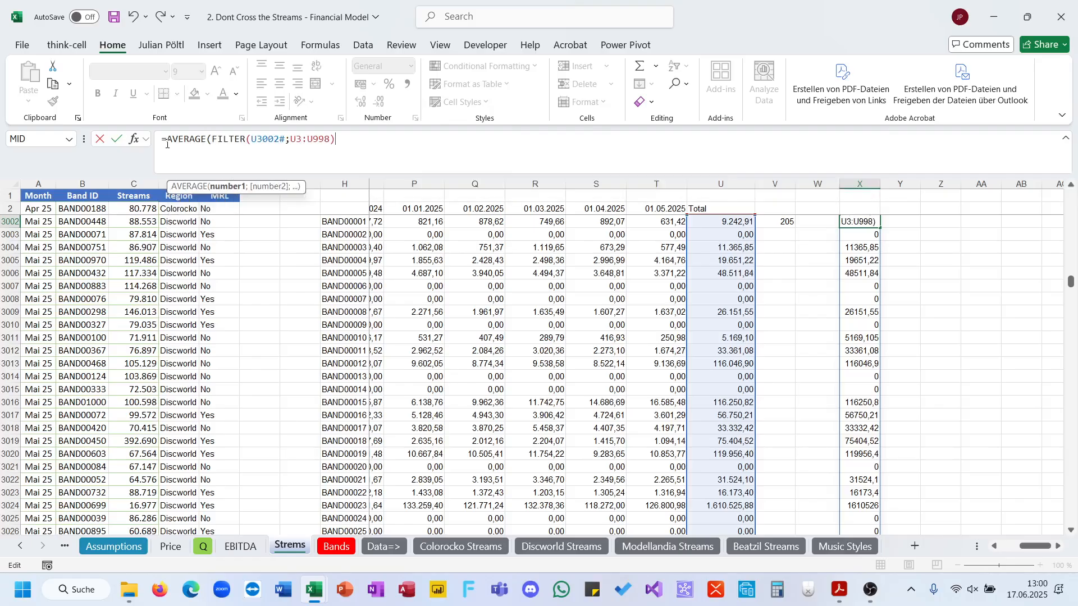
pyautogui.write(')')
pyautogui.hotkey('ctrl', 'Return')
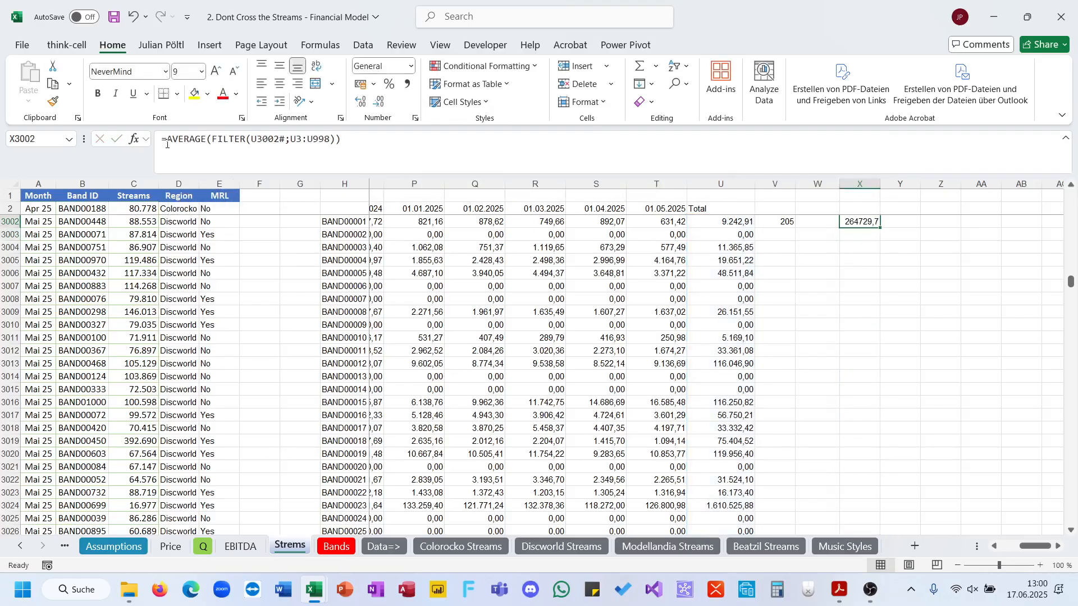
# Compare the filtered average with the options for question 19 in the quiz PDF and return to the Strems sheet.
pyautogui.click(845, 588)
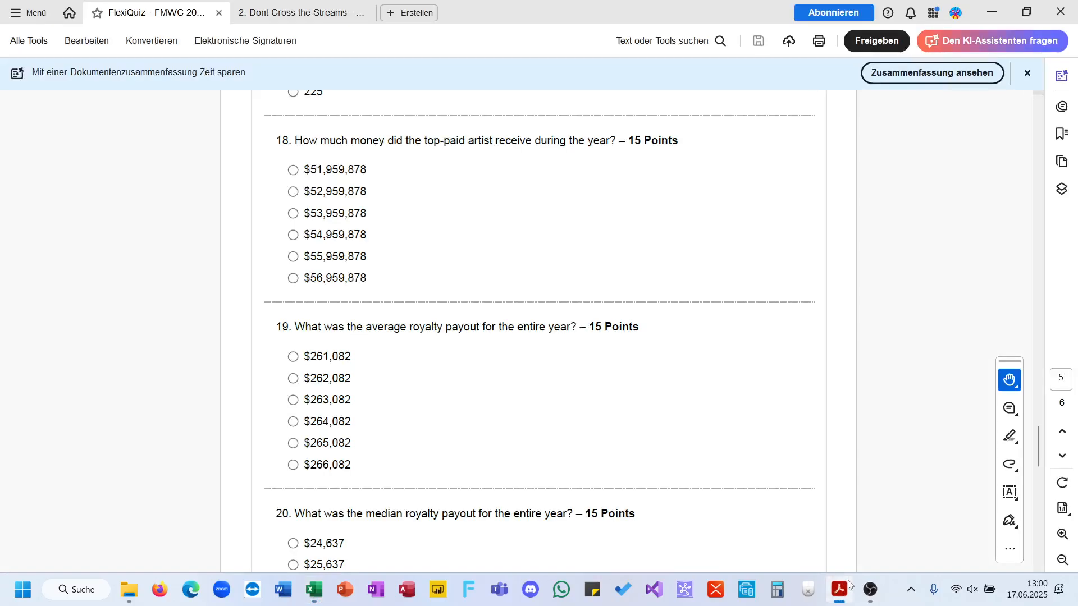
pyautogui.click(850, 586)
pyautogui.click(850, 585)
pyautogui.click(850, 585)
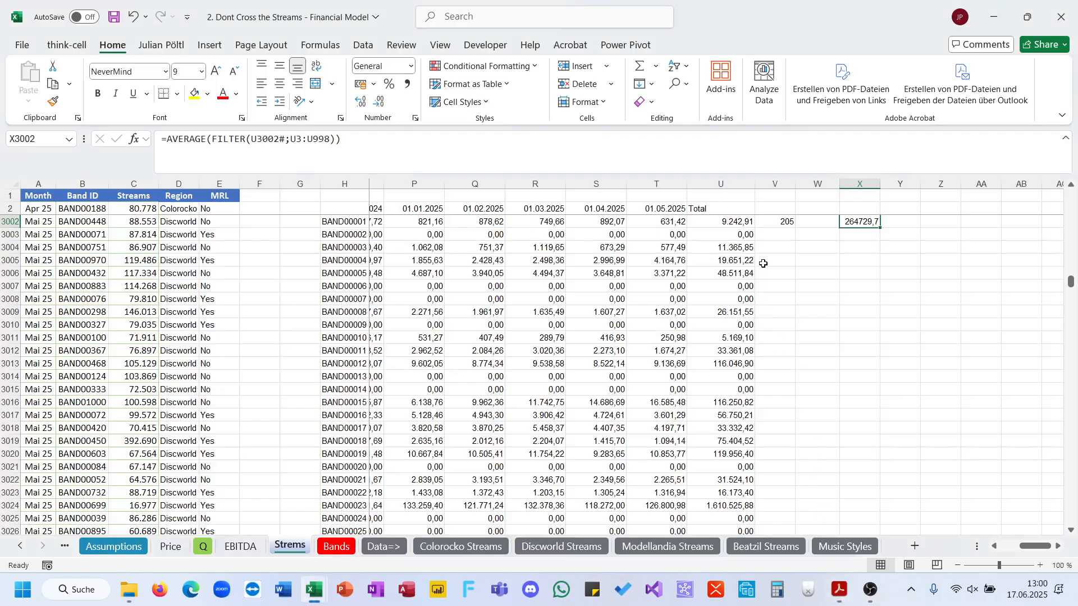
# Extend the formula in X3002 to =AVERAGE(FILTER(U3002#;U3:U998>0)) and compare its result with the question 19 options in the quiz PDF.
pyautogui.click(517, 149)
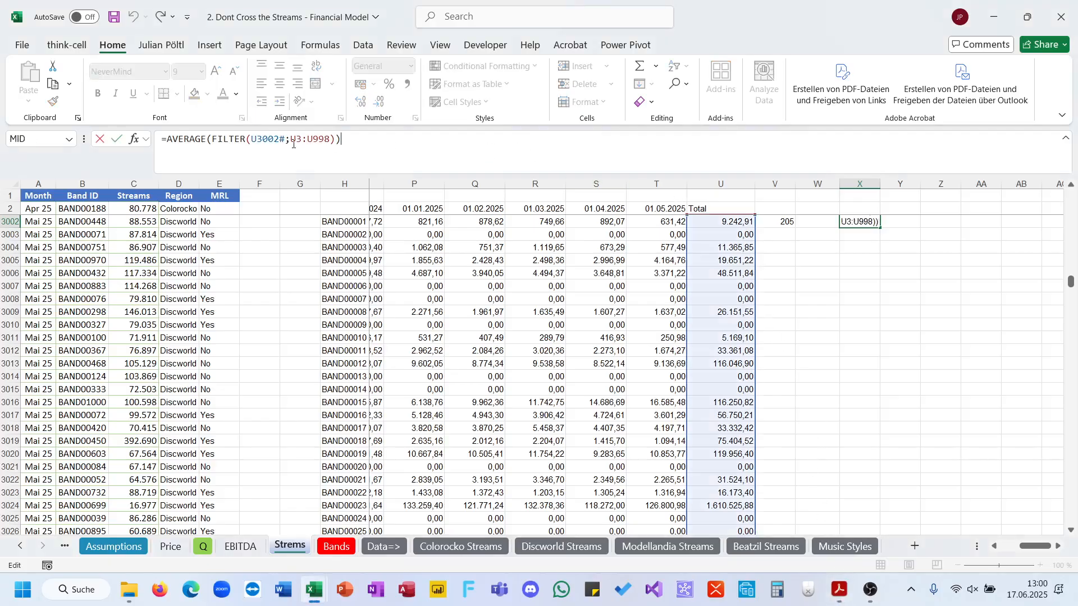
pyautogui.click(328, 143)
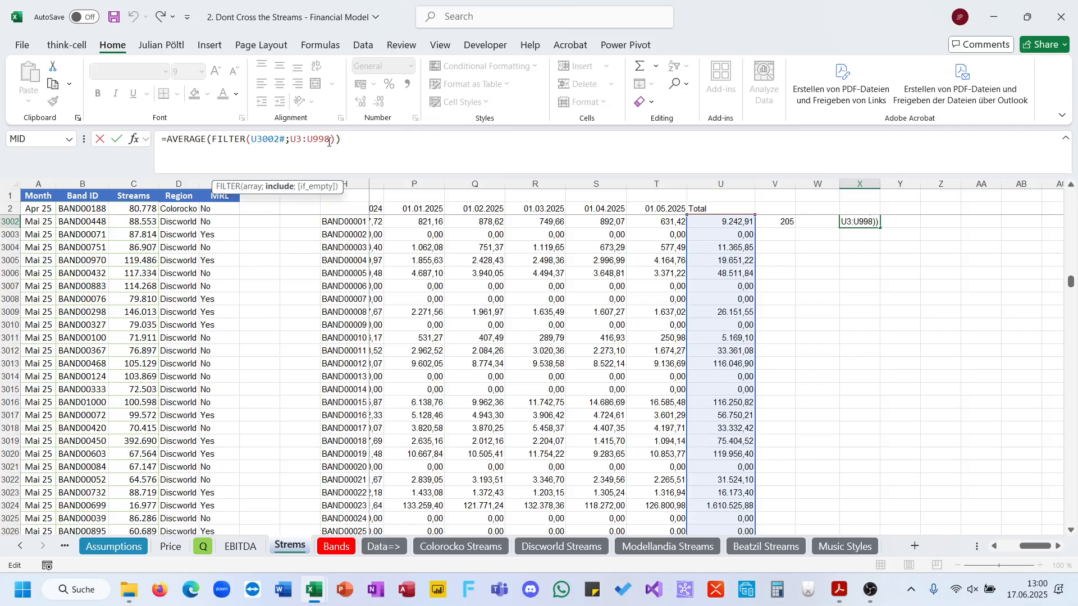
pyautogui.write('>0')
pyautogui.hotkey('ctrl', 'Return')
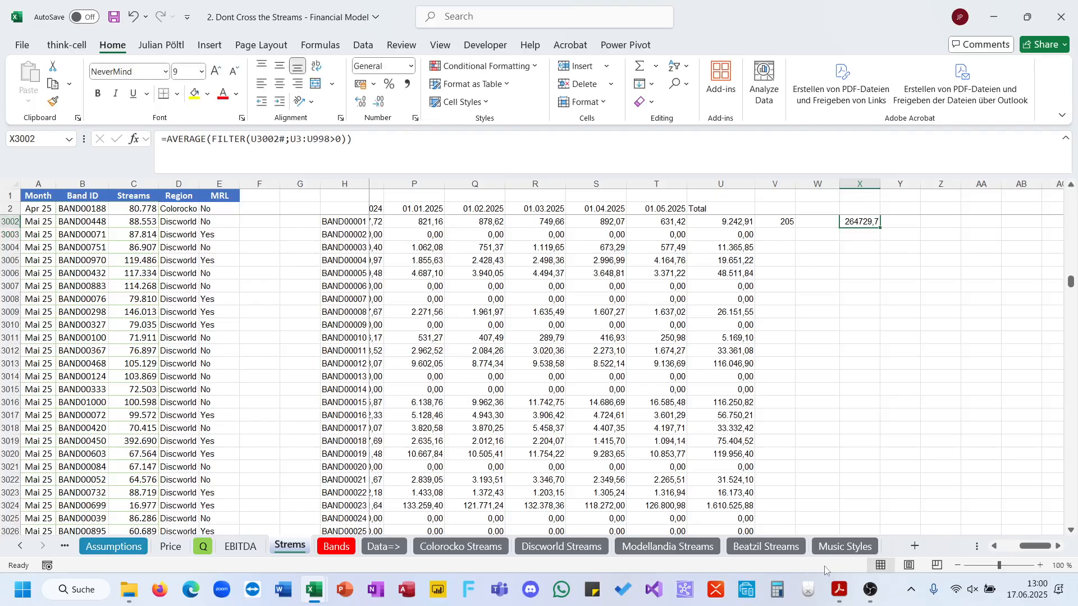
pyautogui.click(843, 589)
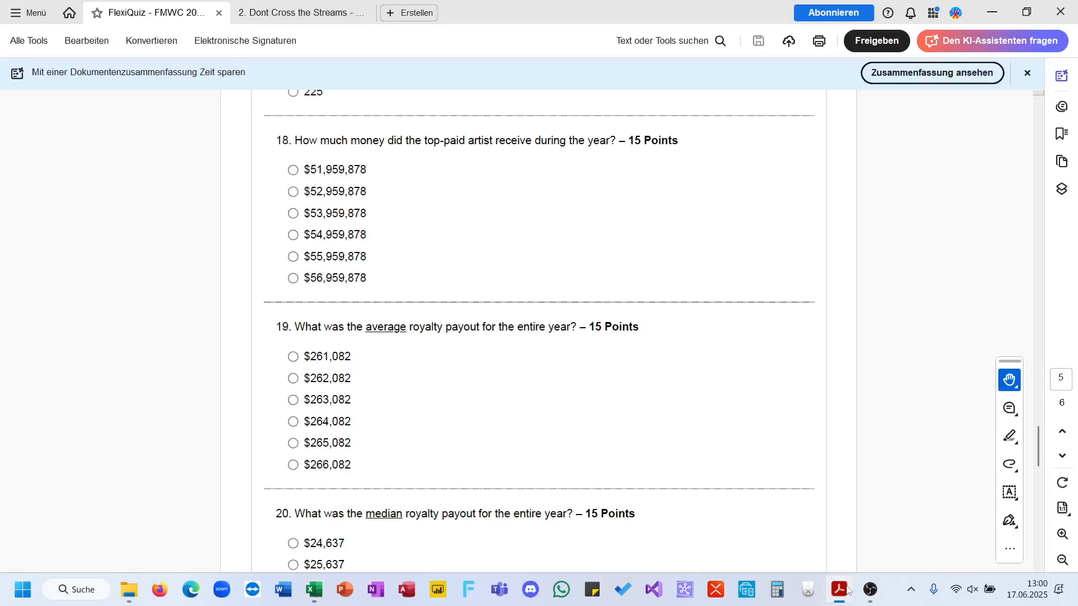
pyautogui.click(849, 590)
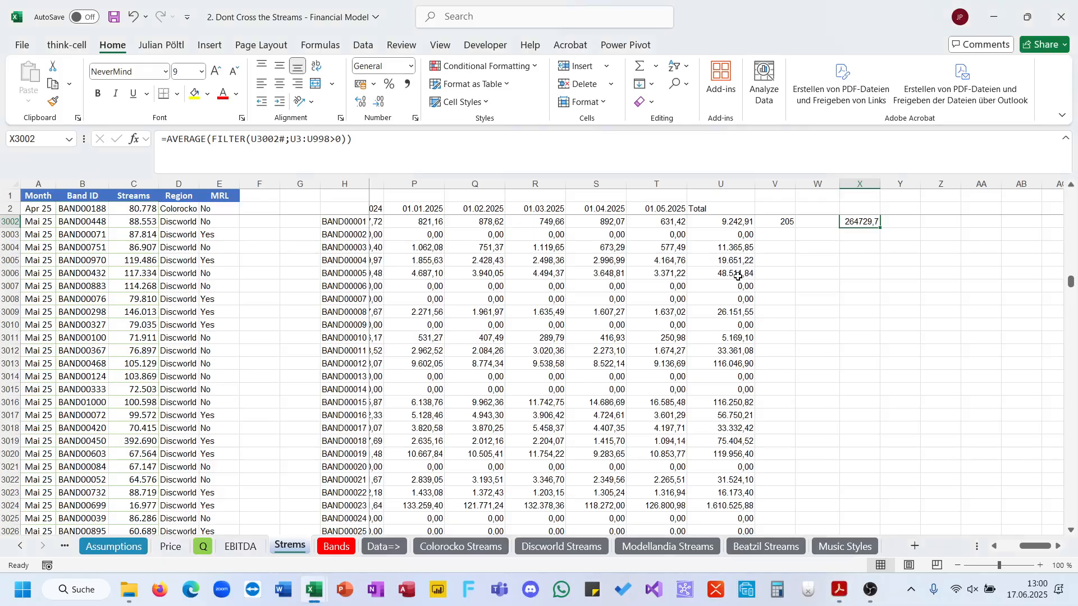
pyautogui.scroll(1, 739, 276)
pyautogui.click(456, 160)
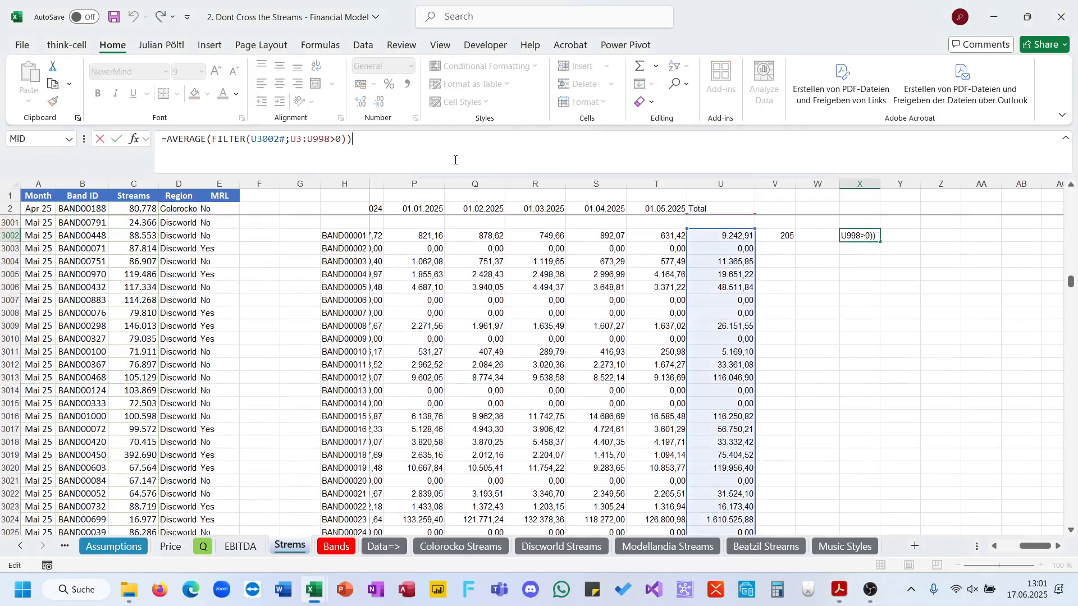
pyautogui.scroll(1, 795, 313)
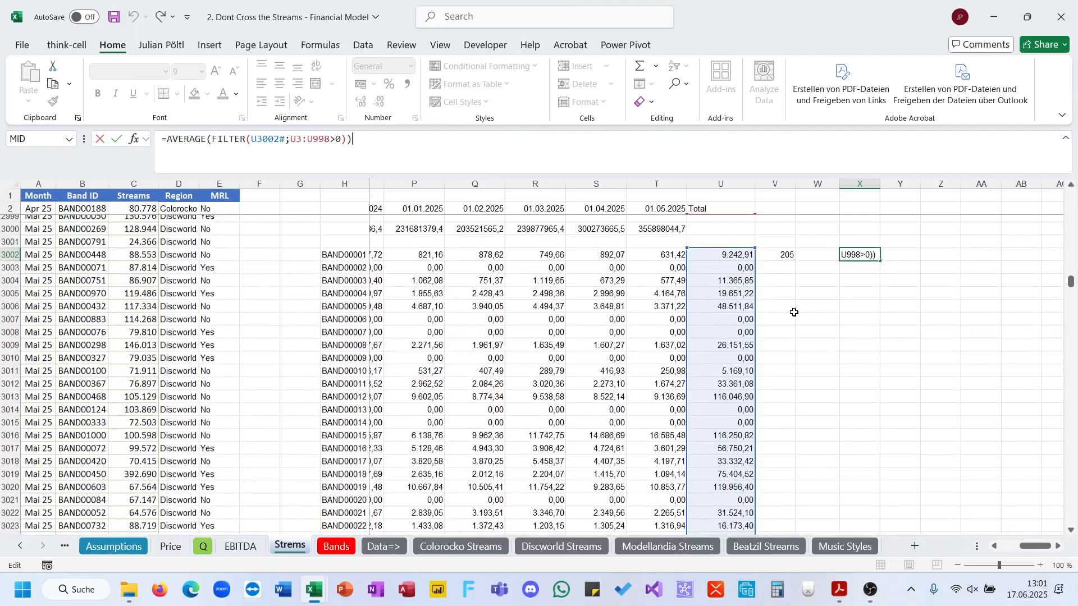
pyautogui.press('Return')
pyautogui.write('ve')
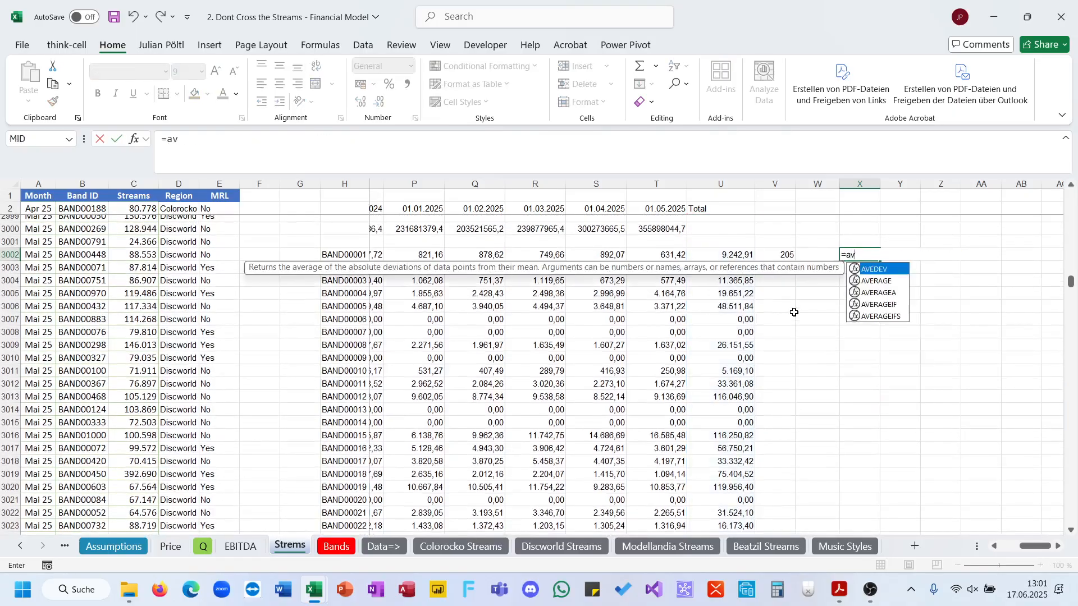
pyautogui.press('Down')
pyautogui.press('Tab')
pyautogui.press('Left')
pyautogui.press('Left')
pyautogui.press('Left')
pyautogui.press('Return')
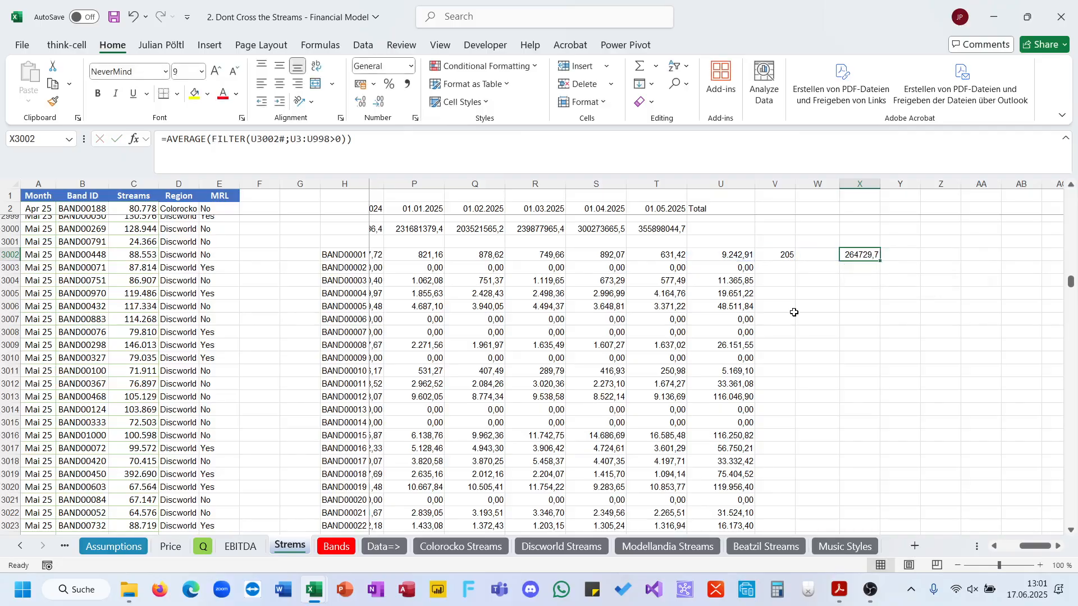
pyautogui.click(839, 598)
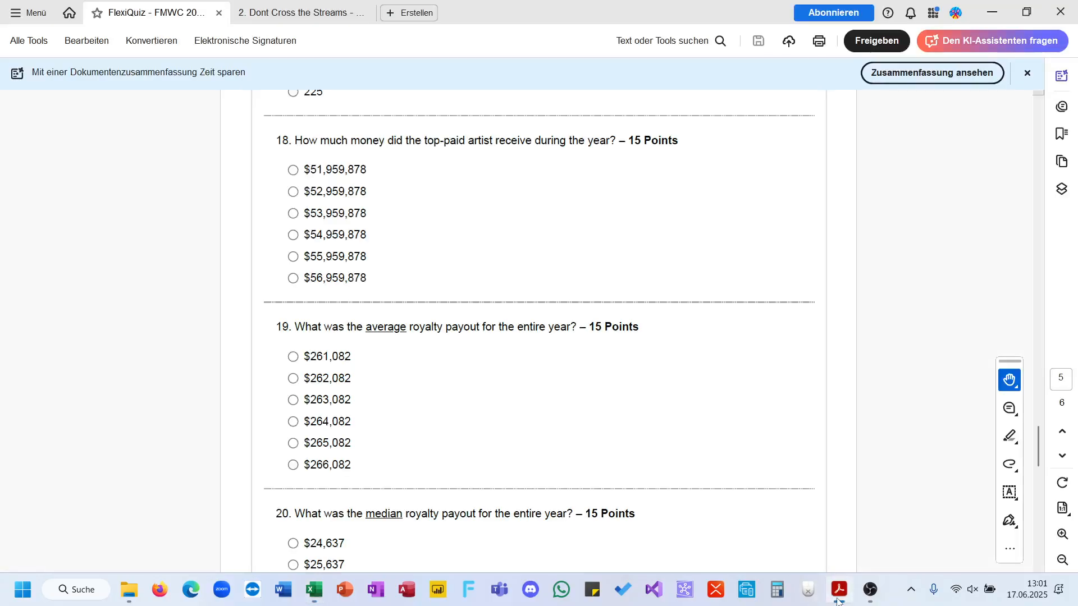
pyautogui.click(838, 599)
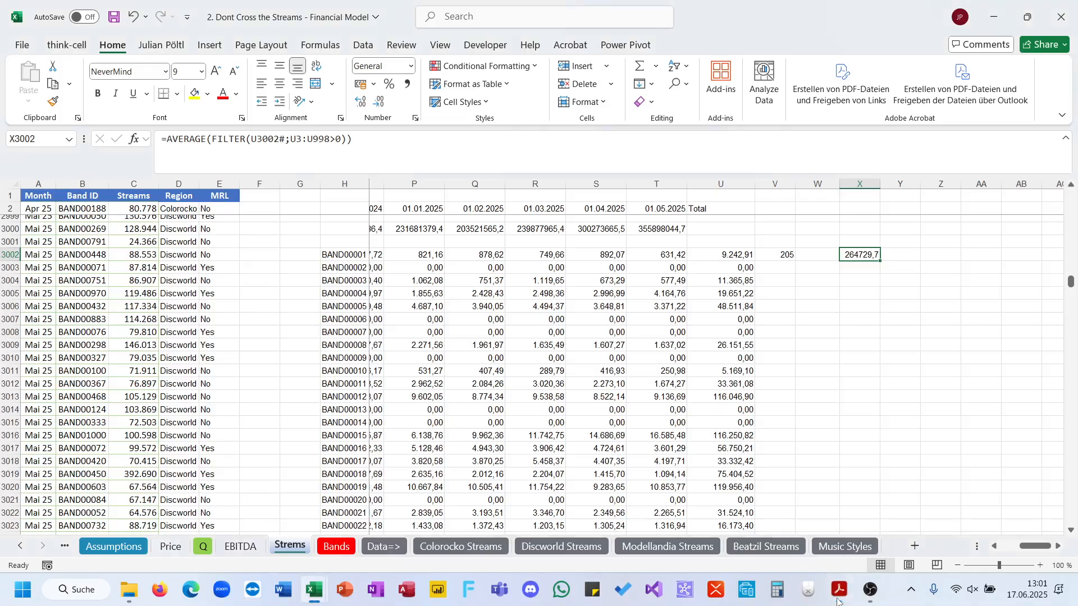
# Replace the formula in X3002 with an unfiltered average of the royalty totals, =AVERAGE(U3002#).
pyautogui.scroll(3, 823, 441)
pyautogui.write('=')
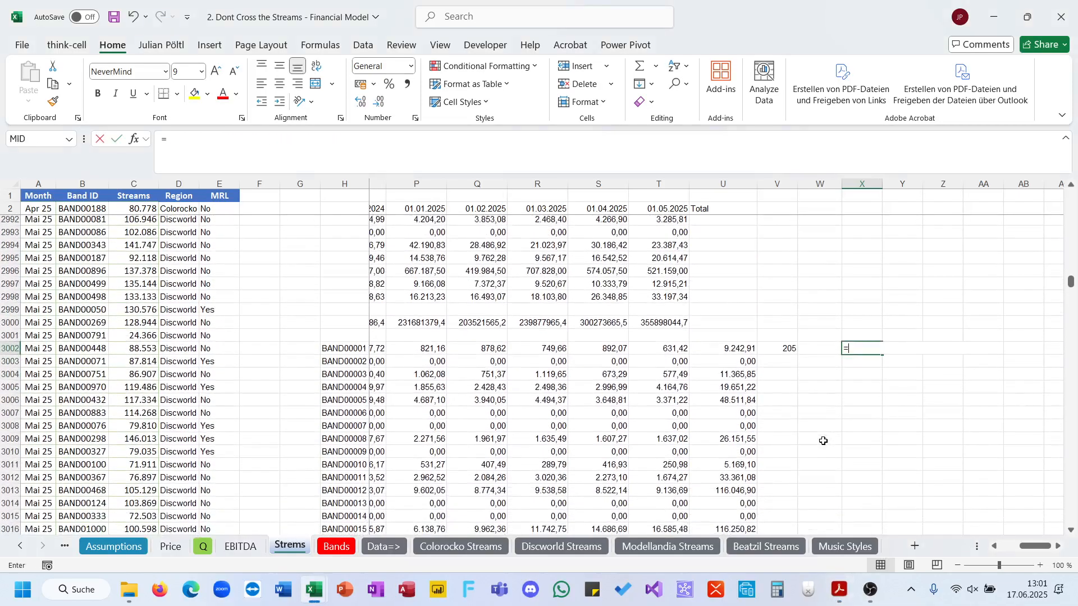
pyautogui.write('av')
pyautogui.press('Down')
pyautogui.press('Tab')
pyautogui.press('Left')
pyautogui.press('Left')
pyautogui.press('Left')
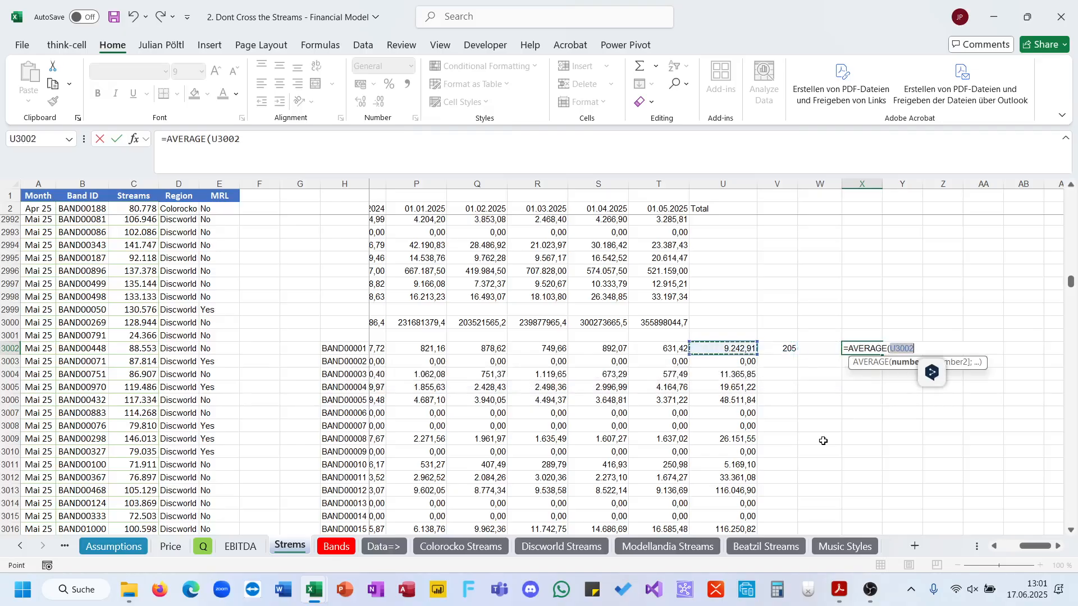
pyautogui.write('#')
pyautogui.press('Return')
pyautogui.press('Up')
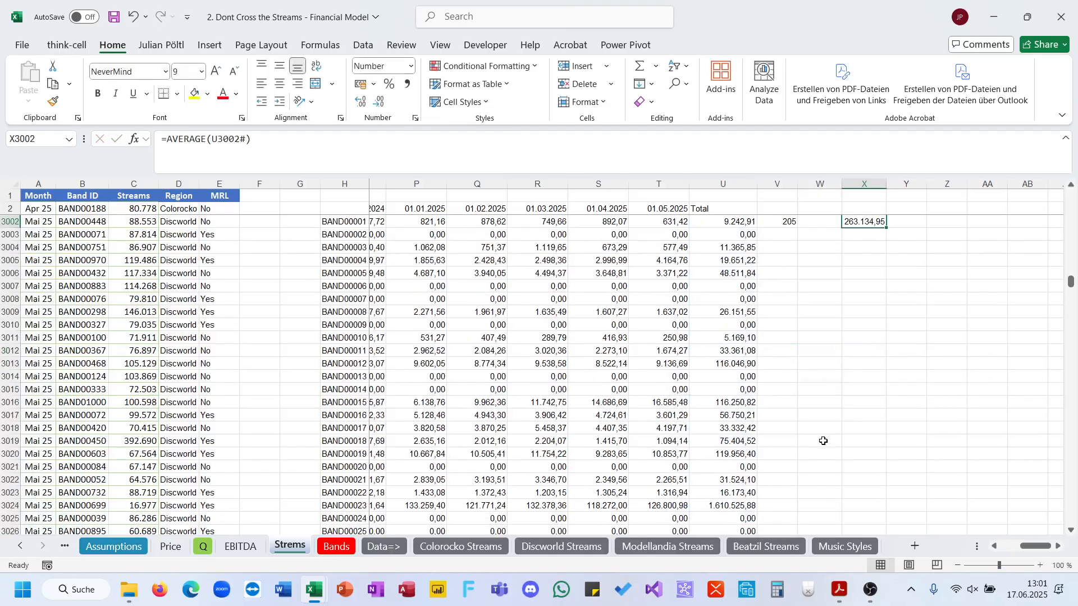
# Match the average to the question 19 options in the quiz PDF and record c) as answer 19 on the Q sheet.
pyautogui.click(839, 589)
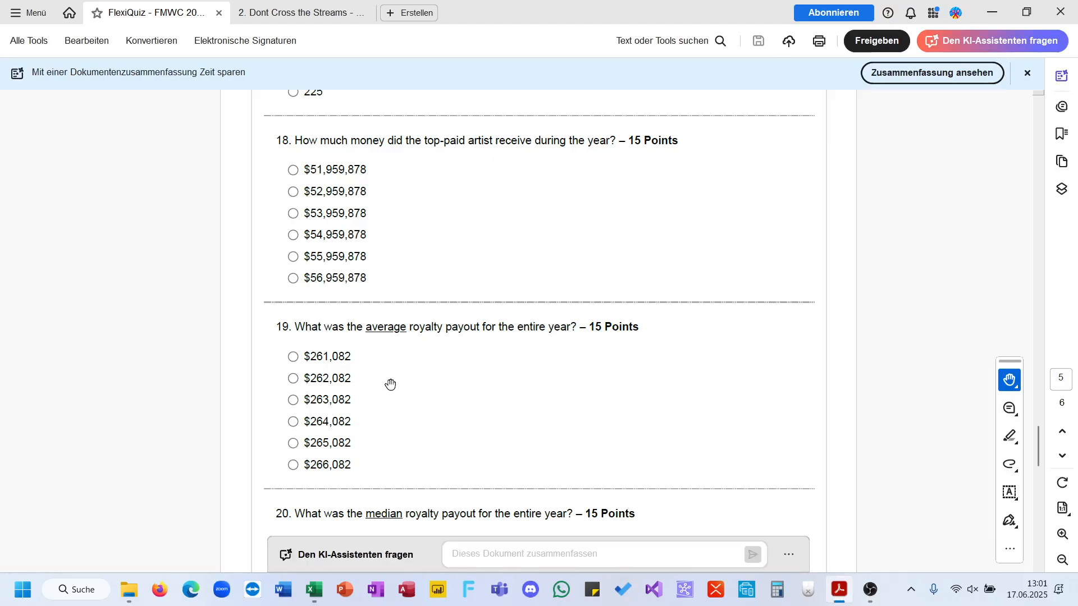
pyautogui.moveTo(303, 400); pyautogui.dragTo(354, 401)
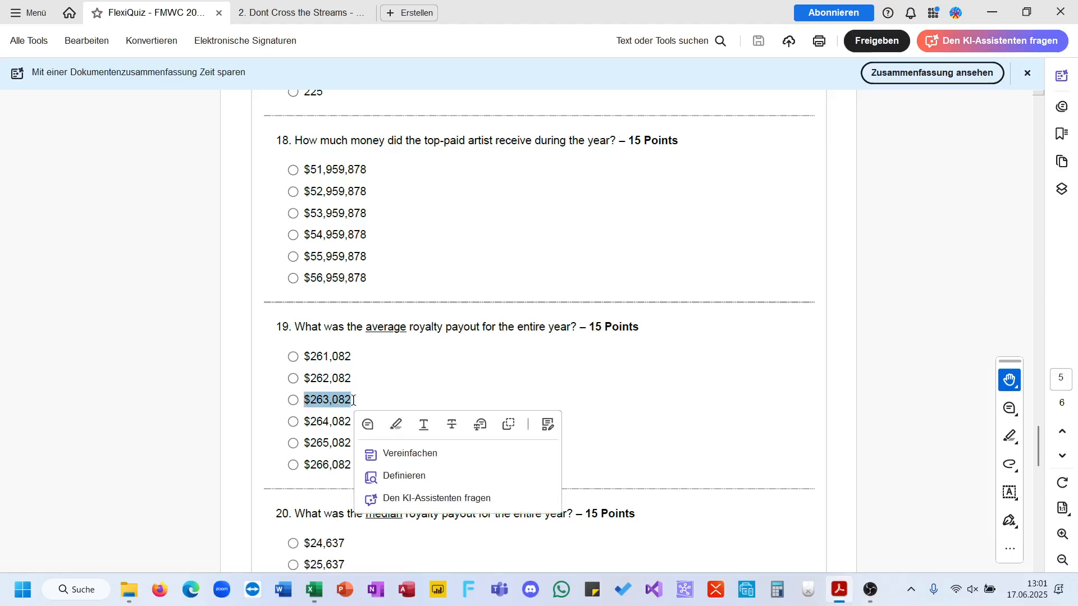
pyautogui.moveTo(315, 587)
pyautogui.moveTo(255, 541)
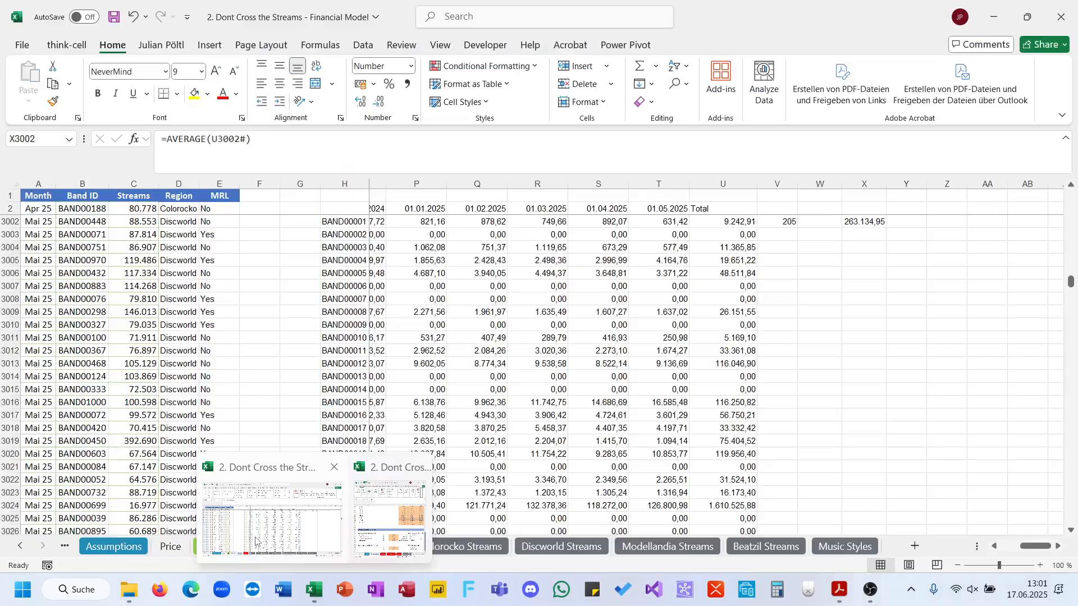
pyautogui.click(290, 540)
pyautogui.click(203, 547)
pyautogui.write('c)')
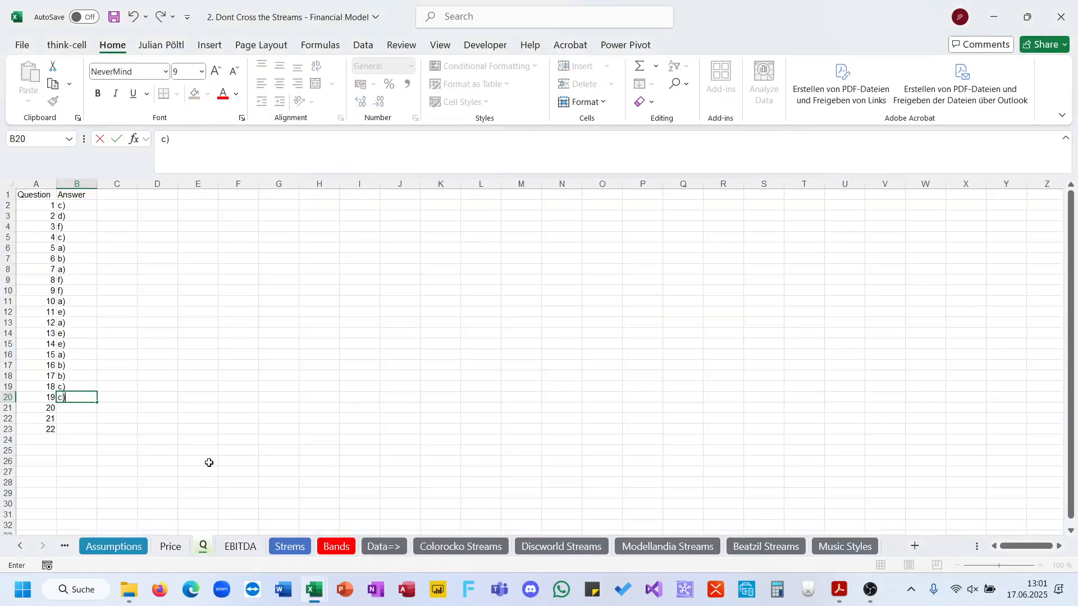
pyautogui.press('Return')
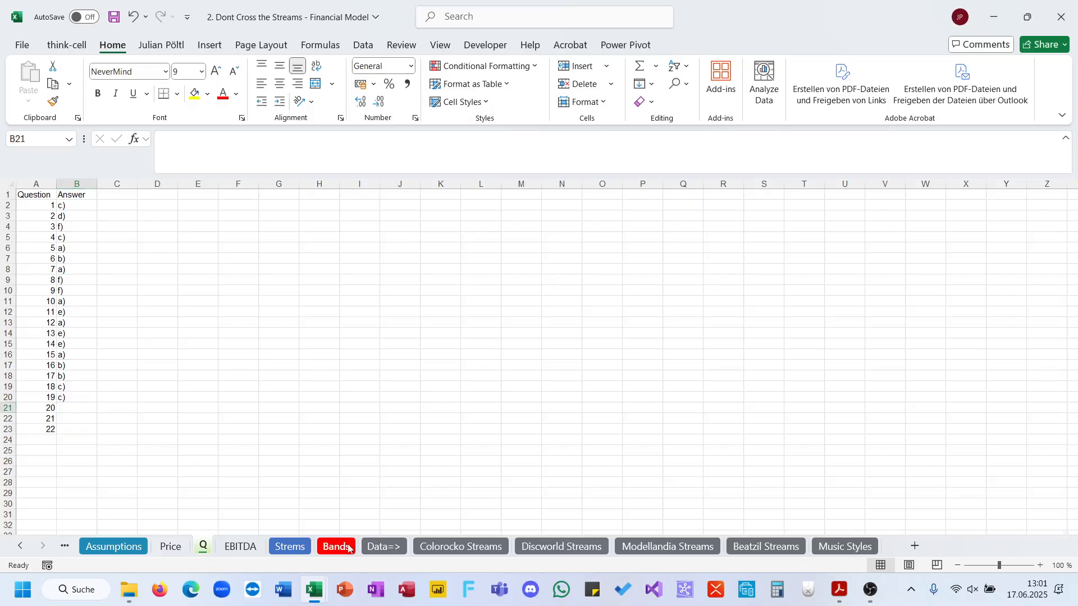
# Change the average in X3002 on the Strems sheet to a median, giving =MEDIAN(U3002#).
pyautogui.click(348, 549)
pyautogui.click(301, 550)
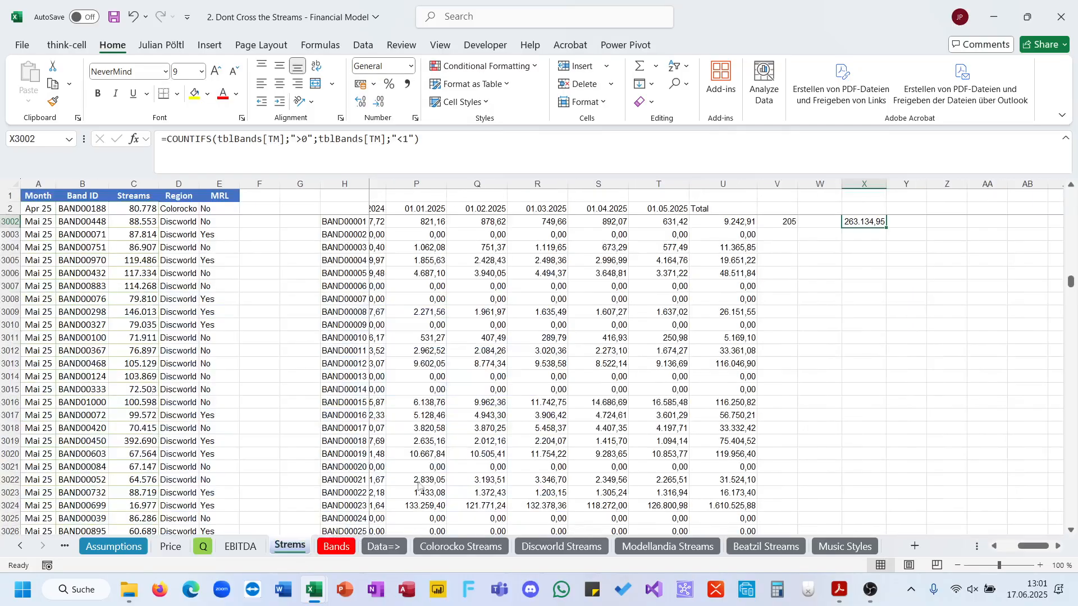
pyautogui.doubleClick(198, 139)
pyautogui.write('MEDIAN')
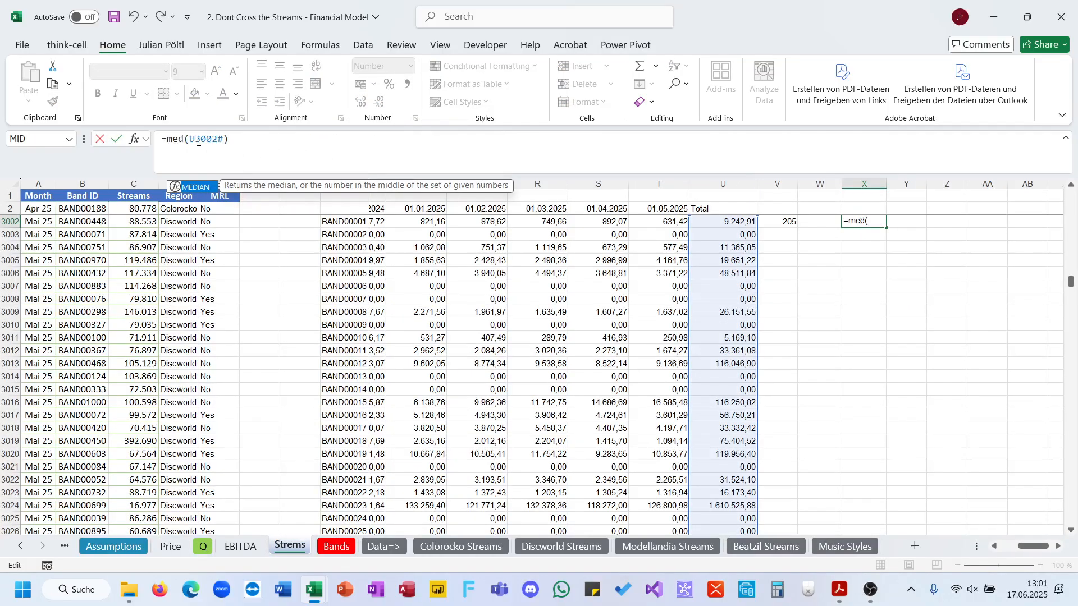
pyautogui.hotkey('ctrl', 'Return')
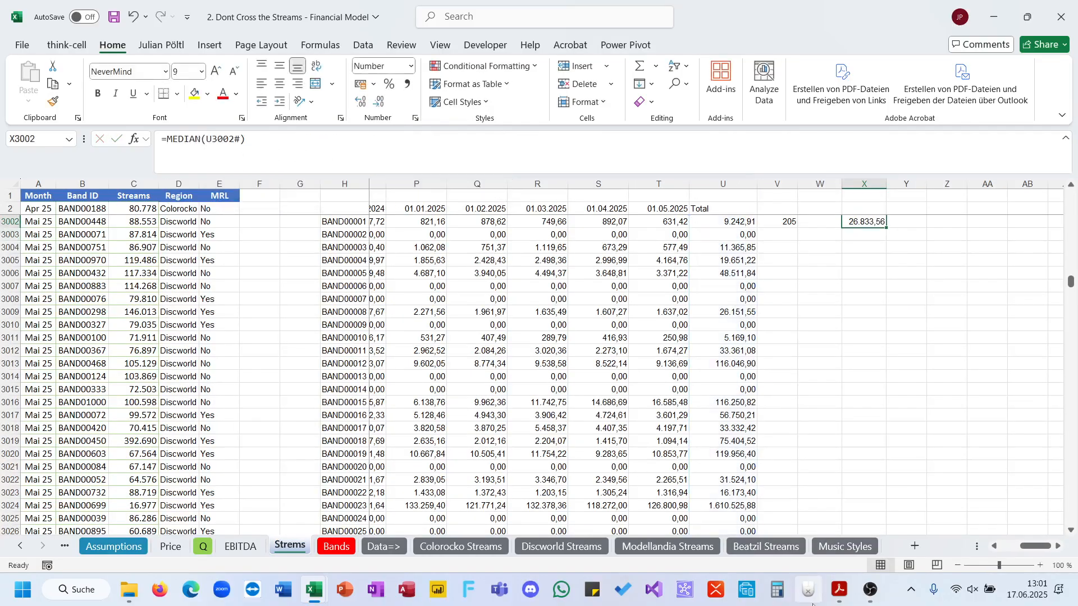
# Match the median to the question 20 options in the quiz PDF and record c) as answer 20 on the Q sheet.
pyautogui.click(840, 589)
pyautogui.scroll(-5, 507, 444)
pyautogui.click(415, 408)
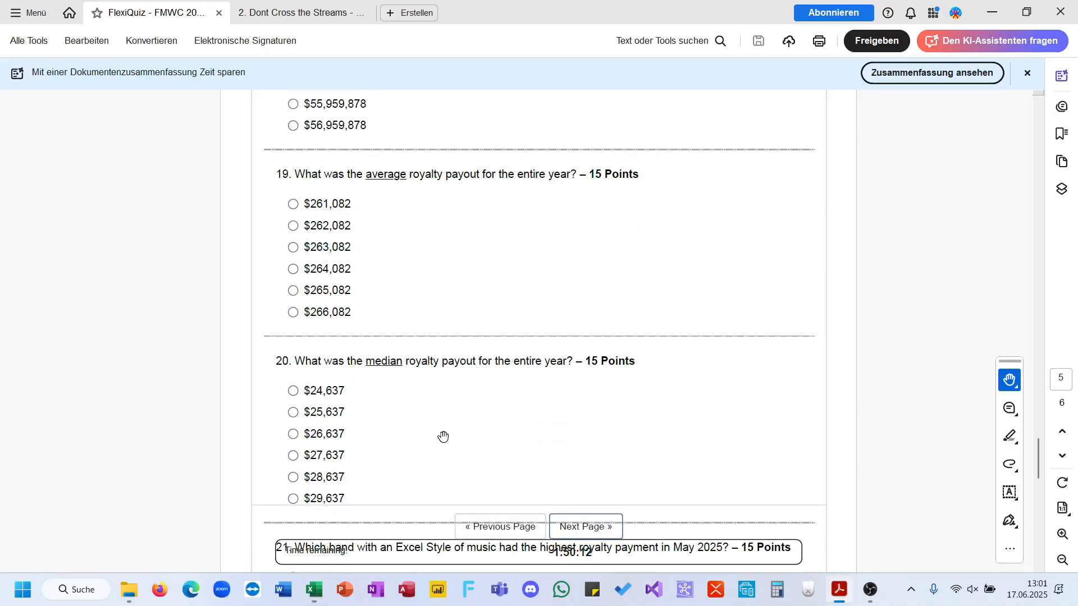
pyautogui.click(839, 594)
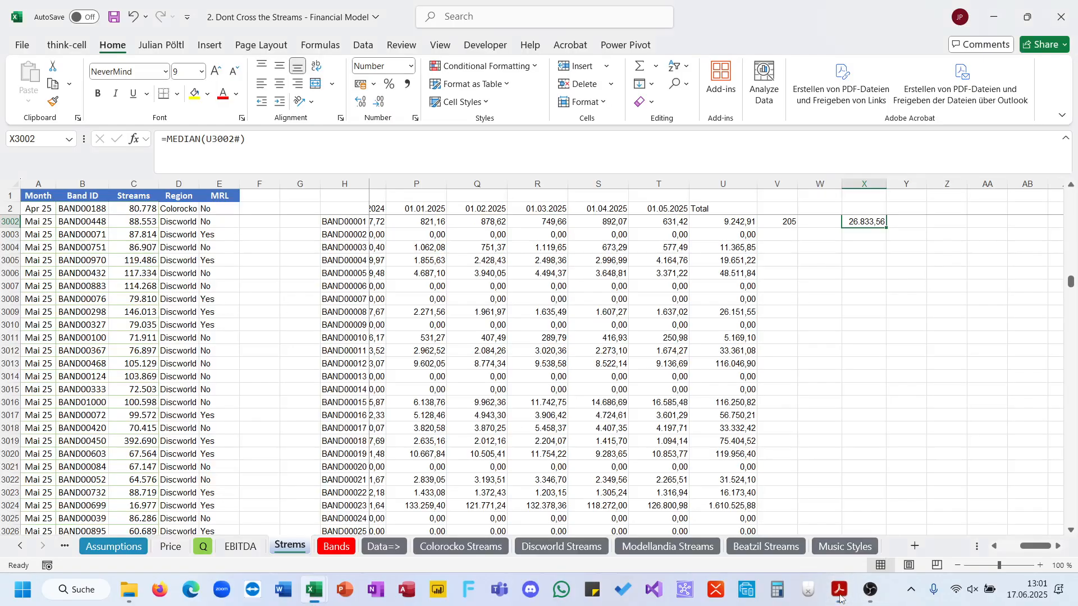
pyautogui.click(841, 598)
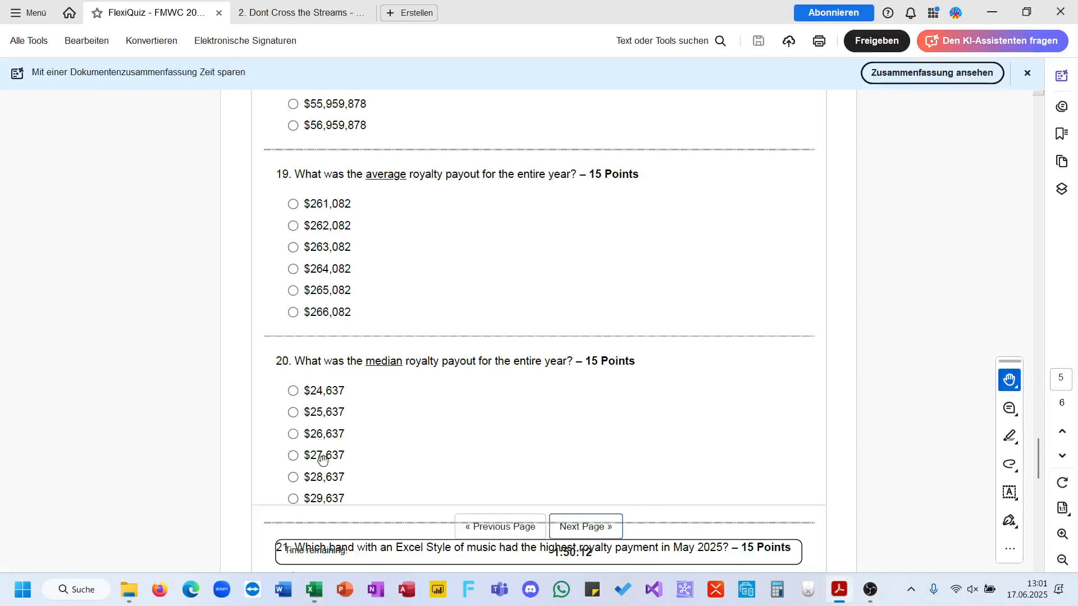
pyautogui.moveTo(315, 589)
pyautogui.click(251, 533)
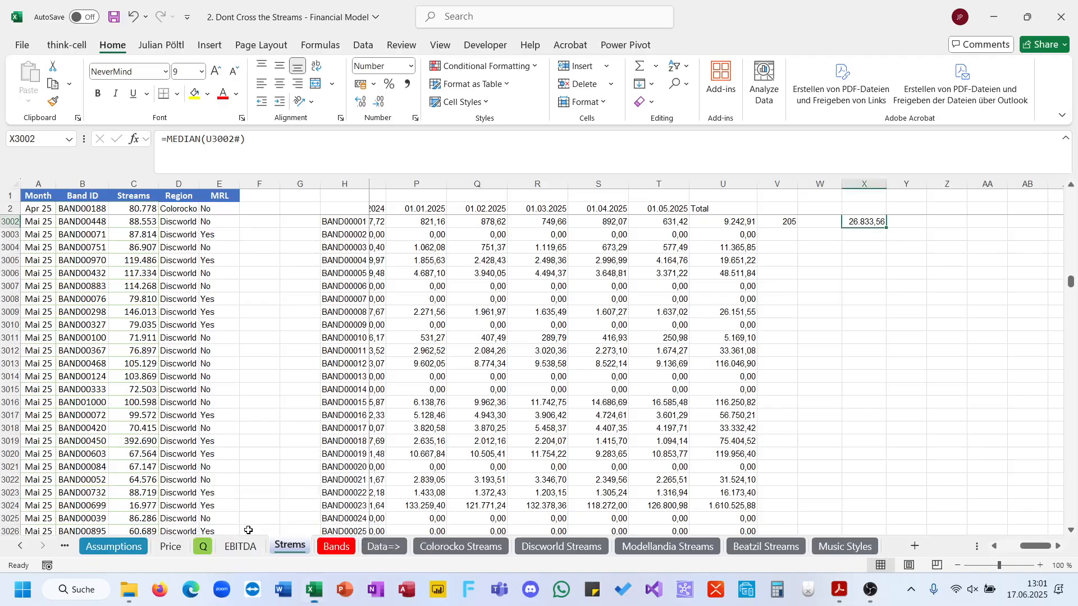
pyautogui.click(203, 546)
pyautogui.write('c)')
pyautogui.press('Return')
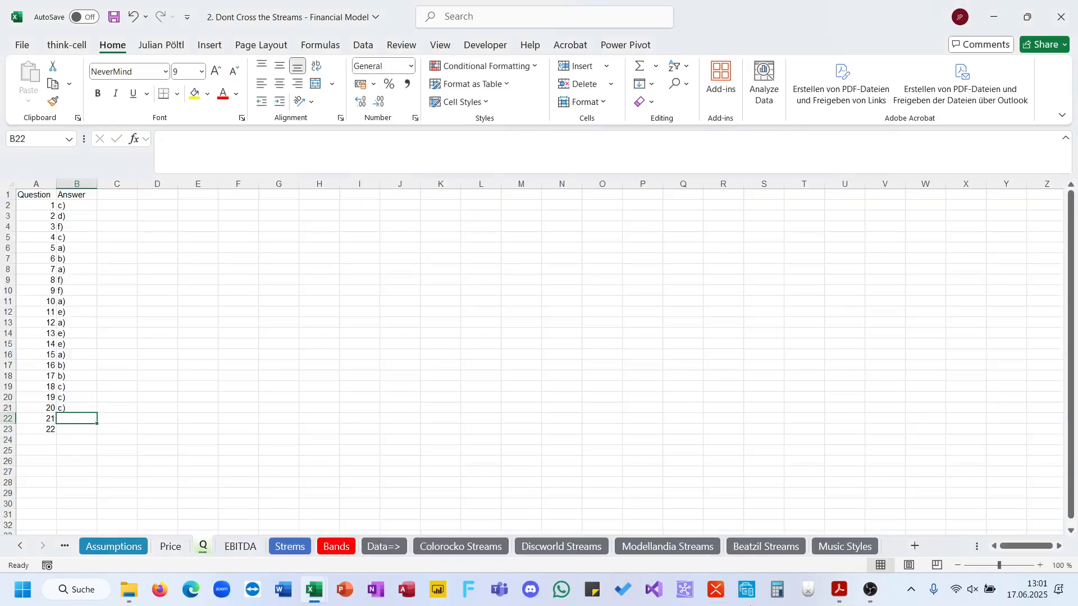
# Read questions 21 and 22 with their answer options in the quiz PDF and return to the workbook.
pyautogui.click(839, 589)
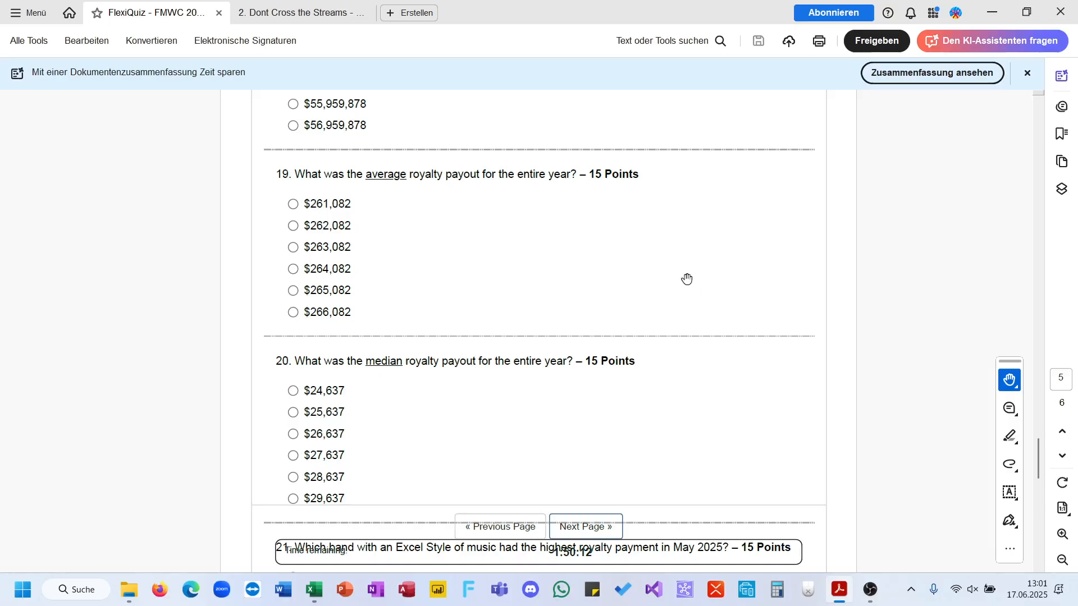
pyautogui.scroll(-6, 684, 271)
pyautogui.scroll(1, 684, 271)
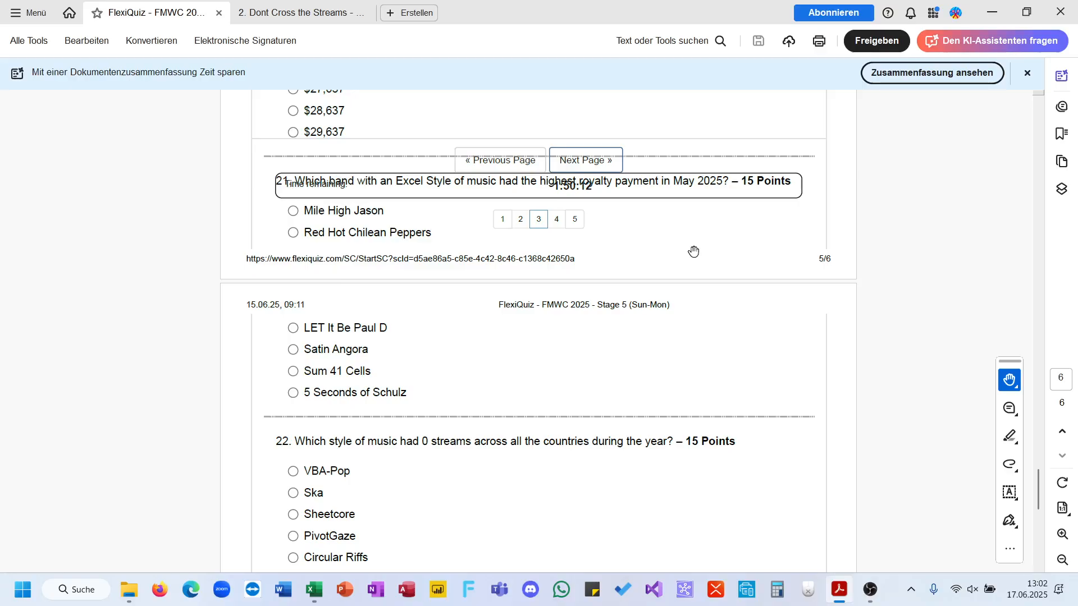
pyautogui.click(992, 12)
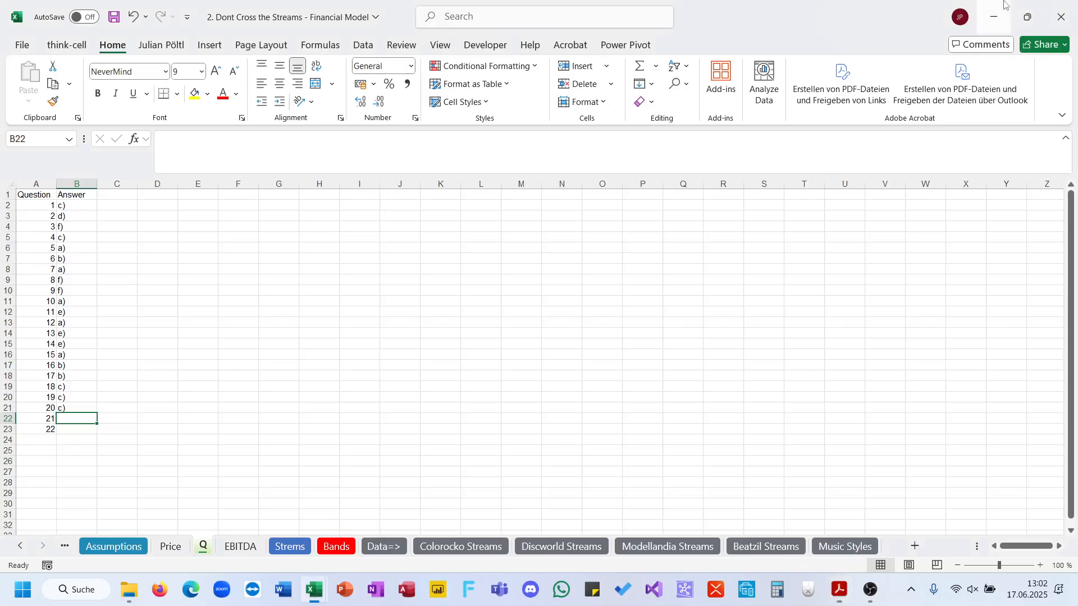
# On the Strems sheet, check the formulas beside the royalty totals and move the contents of V3002:X3002 up to row 2999.
pyautogui.click(240, 547)
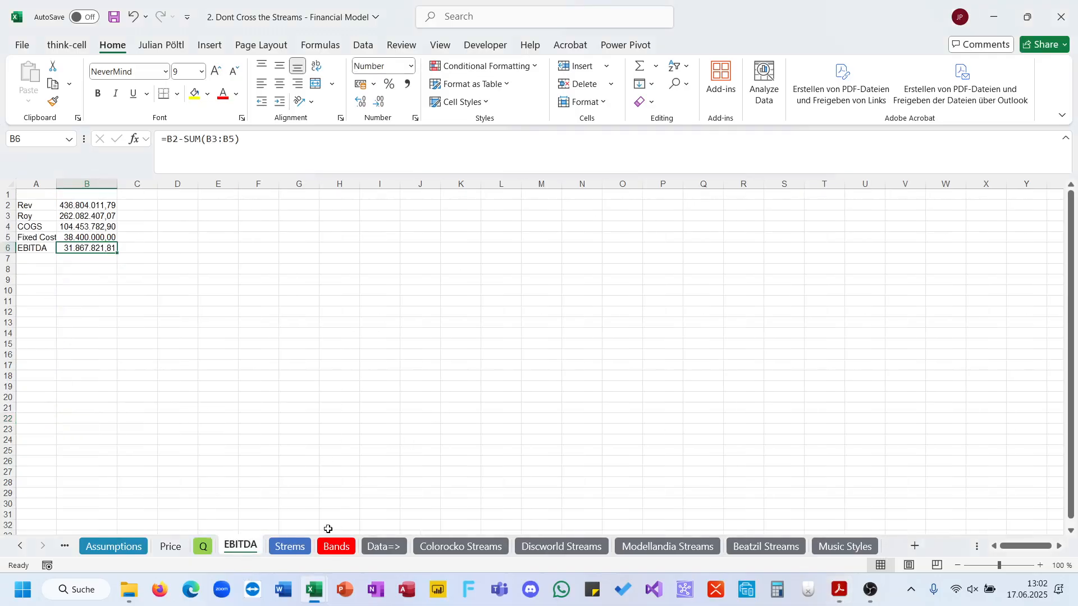
pyautogui.hotkey('ctrl', 'pagedown')
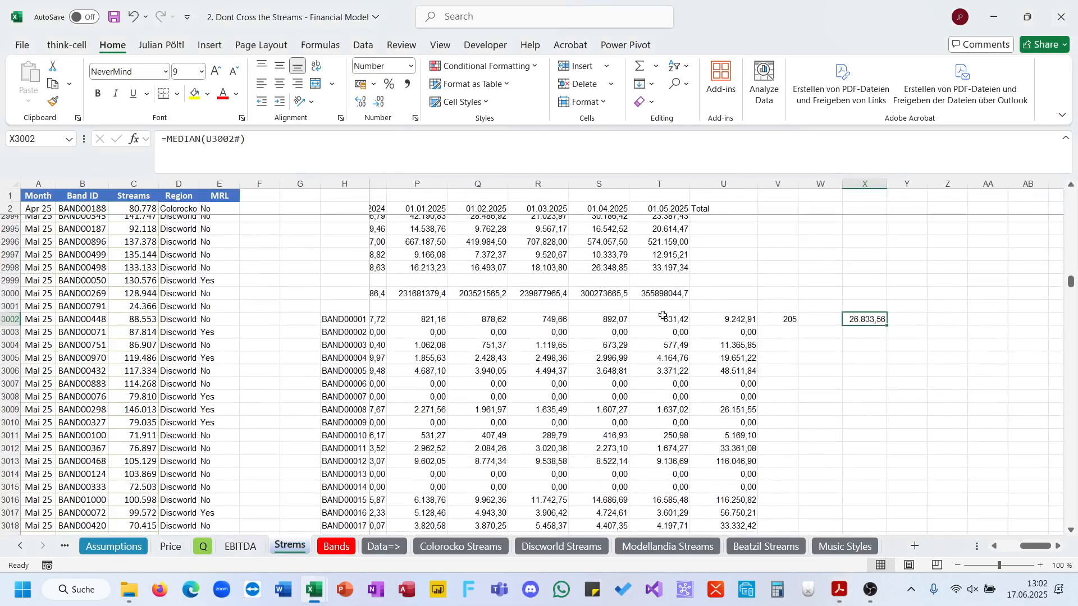
pyautogui.click(663, 317)
pyautogui.click(548, 330)
pyautogui.click(768, 323)
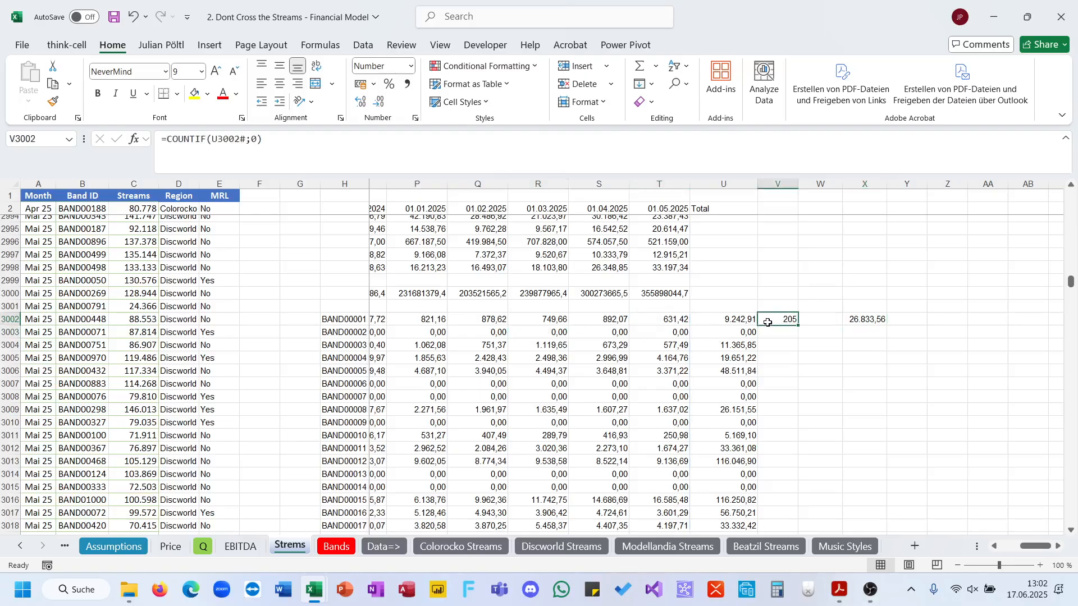
pyautogui.click(748, 319)
pyautogui.click(789, 318)
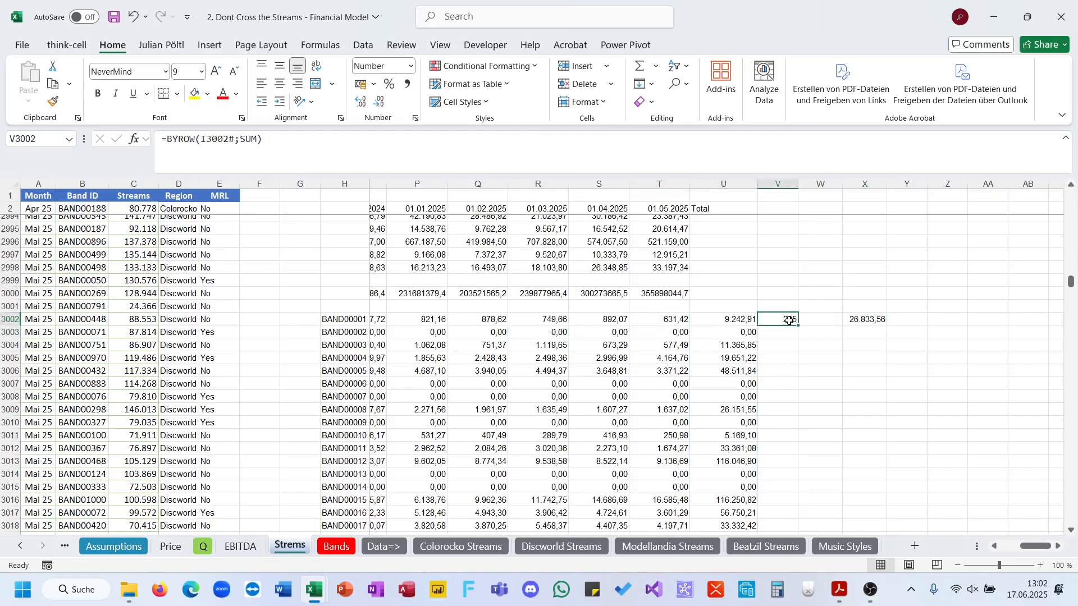
pyautogui.moveTo(789, 318); pyautogui.dragTo(863, 287)
pyautogui.click(785, 322)
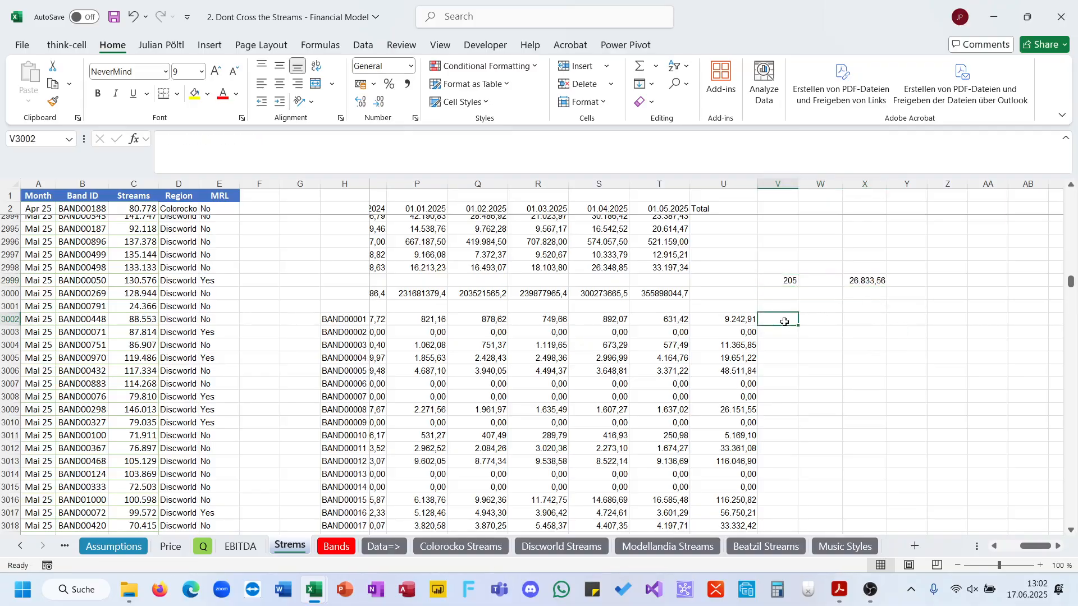
# Enter =tblBands[MS] in V3002 on the Strems sheet to list the MS value of every band.
pyautogui.write('=')
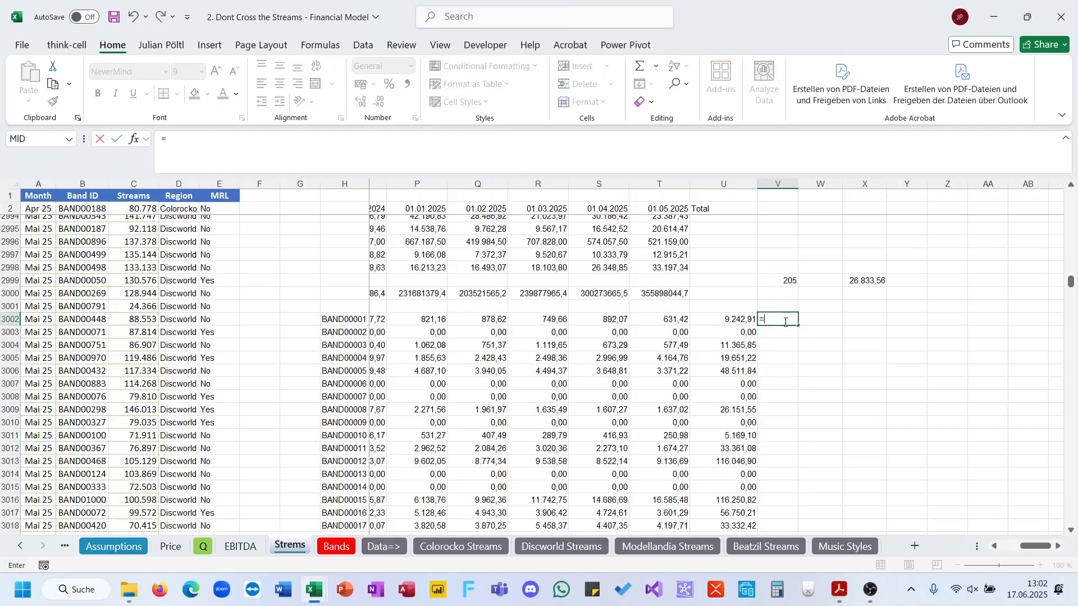
pyautogui.write('tblBands')
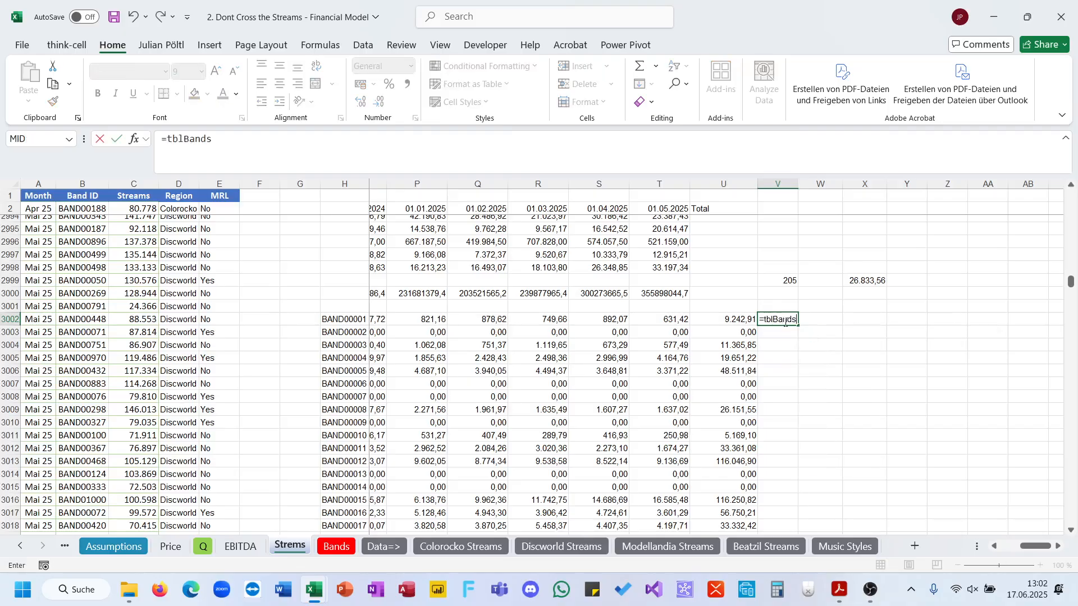
pyautogui.write('[')
pyautogui.press('Down')
pyautogui.press('Down')
pyautogui.press('Down')
pyautogui.press('Down')
pyautogui.press('Down')
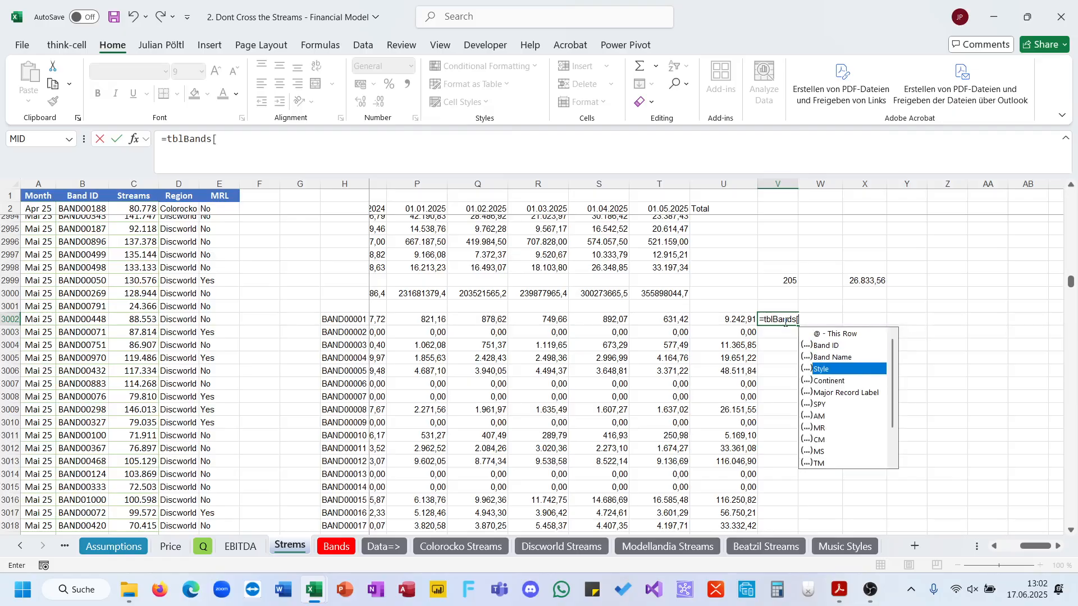
pyautogui.press('Down')
pyautogui.press('Down')
pyautogui.press('Down')
pyautogui.press('Down')
pyautogui.press('Down')
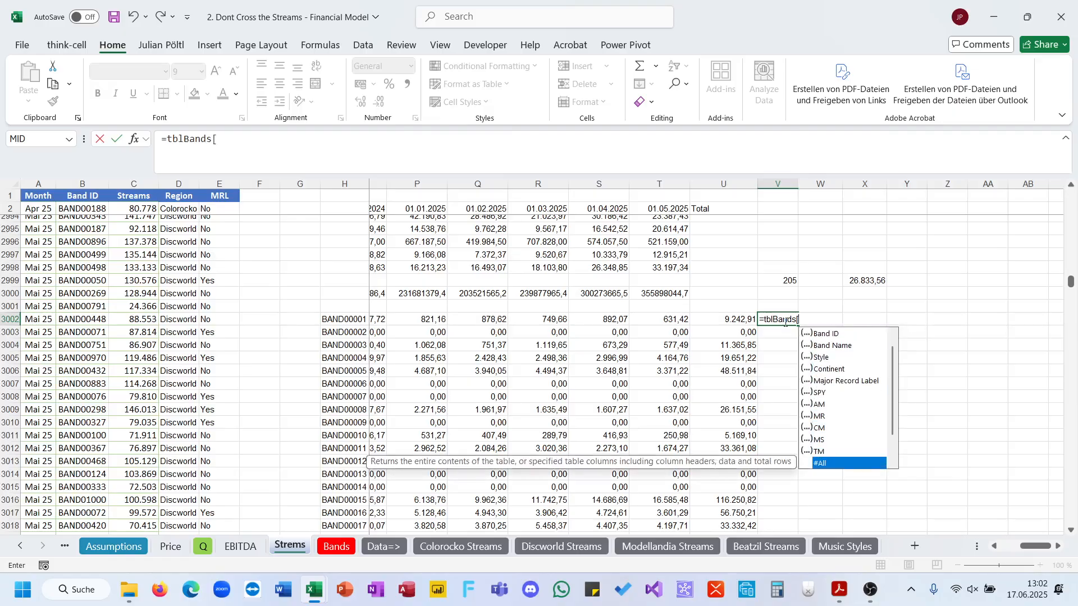
pyautogui.press('Tab')
pyautogui.hotkey('ctrl', 'Return')
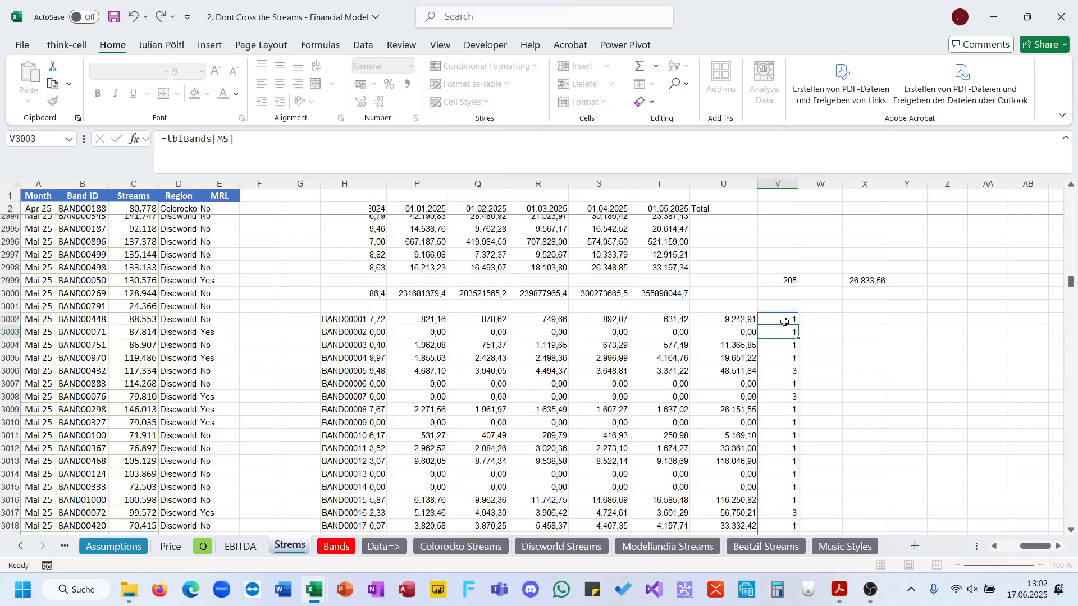
# Extend the V3002 formula to =tblBands[MS]=3 so that it flags the bands with an MS of 3.
pyautogui.click(580, 140)
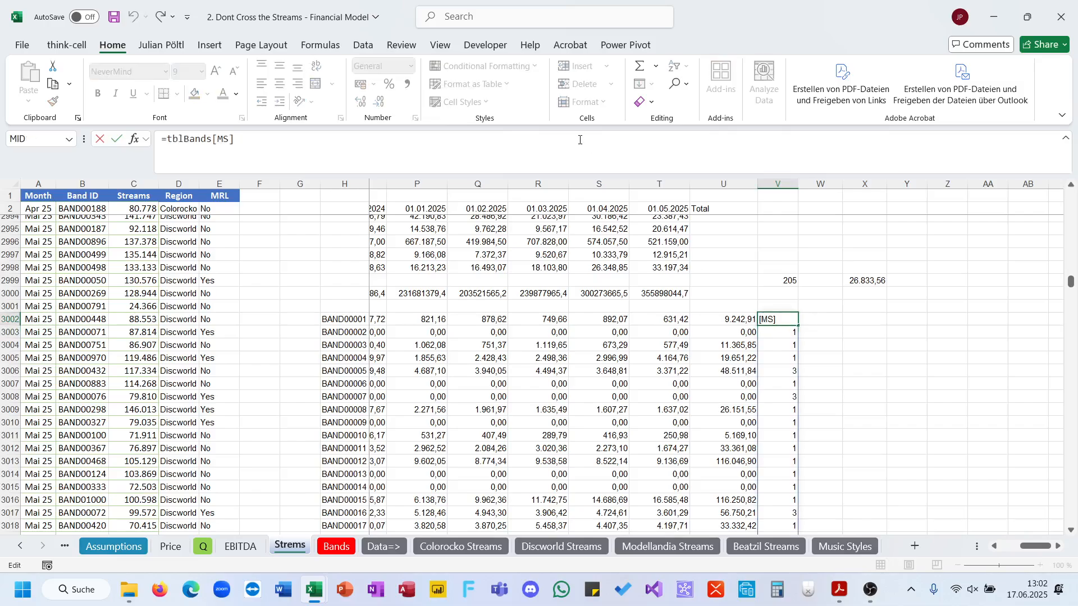
pyautogui.write('=3')
pyautogui.hotkey('ctrl', 'Return')
# Start a FILTER formula in X3002 with HSTACK(H3002#;T3002:T3997) as its array, combining band IDs and May 2025 payouts.
pyautogui.press('Right')
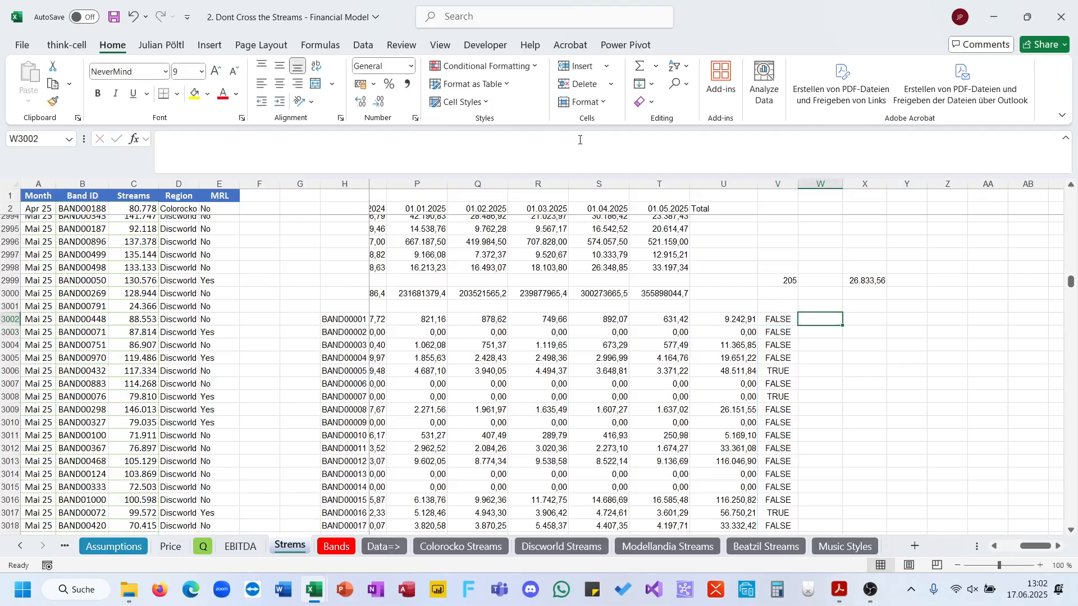
pyautogui.press('Right')
pyautogui.write('=FILTER(')
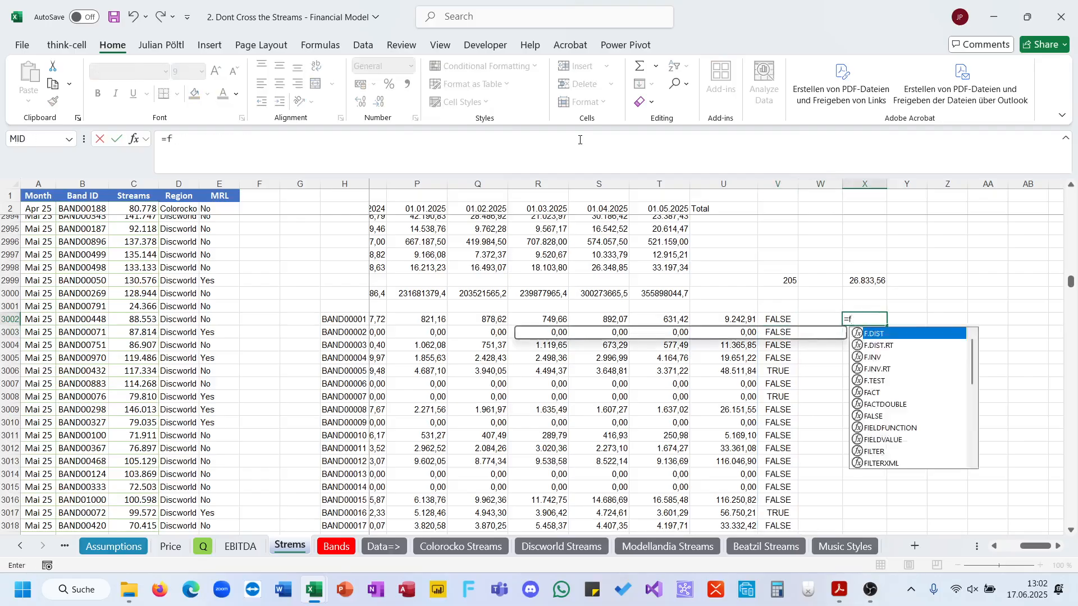
pyautogui.hscroll(-5, 487, 347)
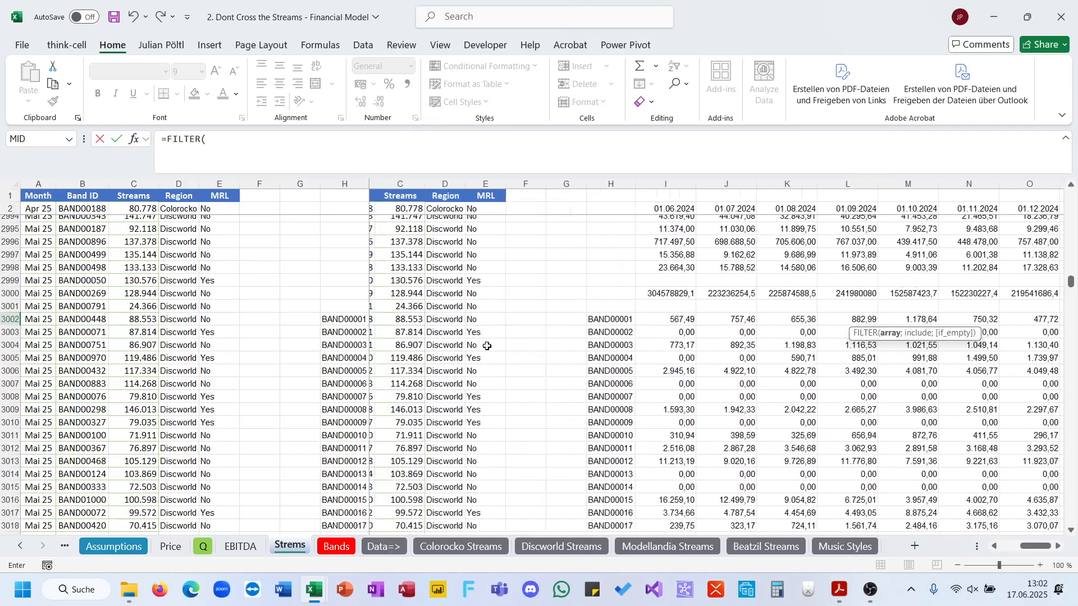
pyautogui.write('HSTACK(')
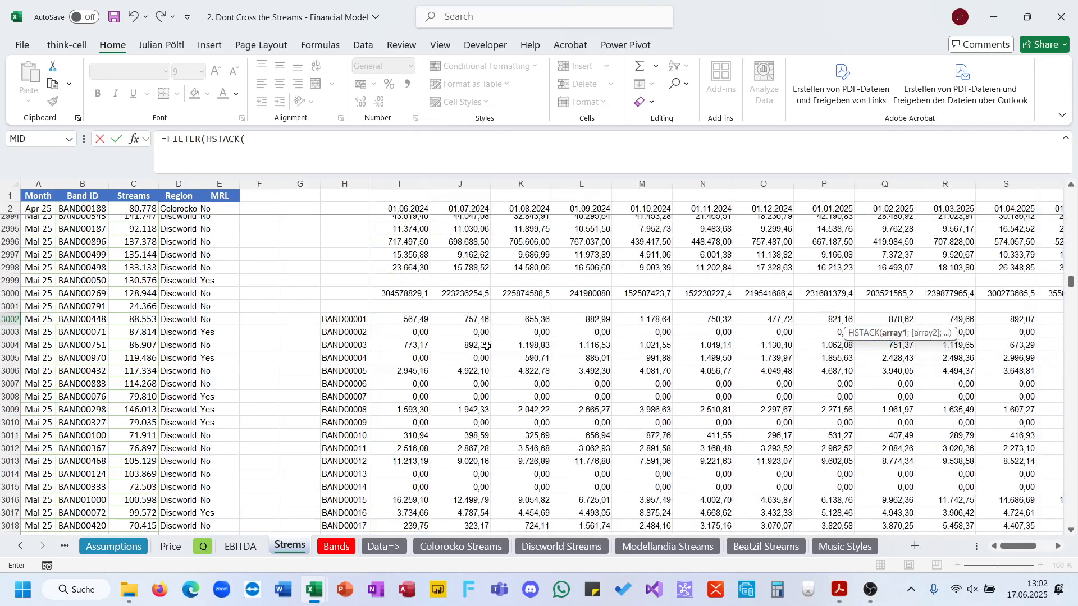
pyautogui.click(343, 318)
pyautogui.hotkey('ctrl', 'shift', 'Down')
pyautogui.write(';')
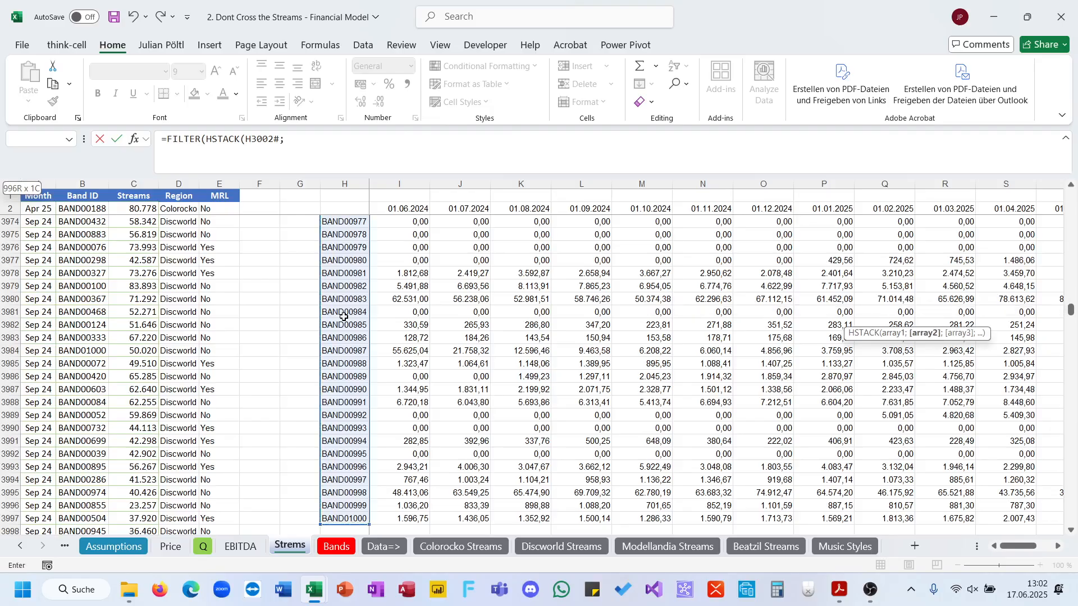
pyautogui.hscroll(5, 692, 290)
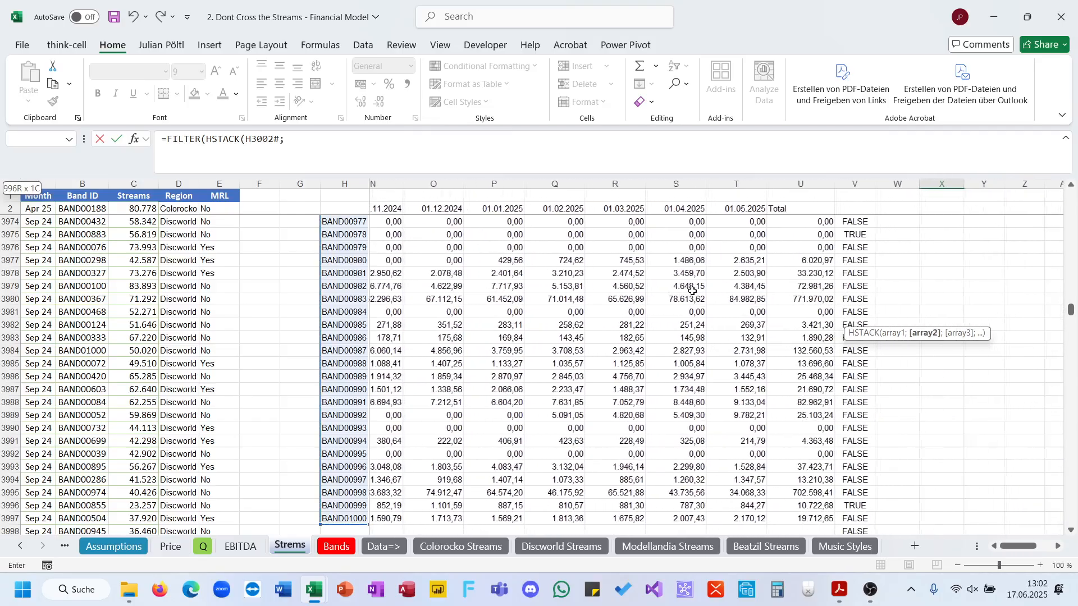
pyautogui.click(642, 518)
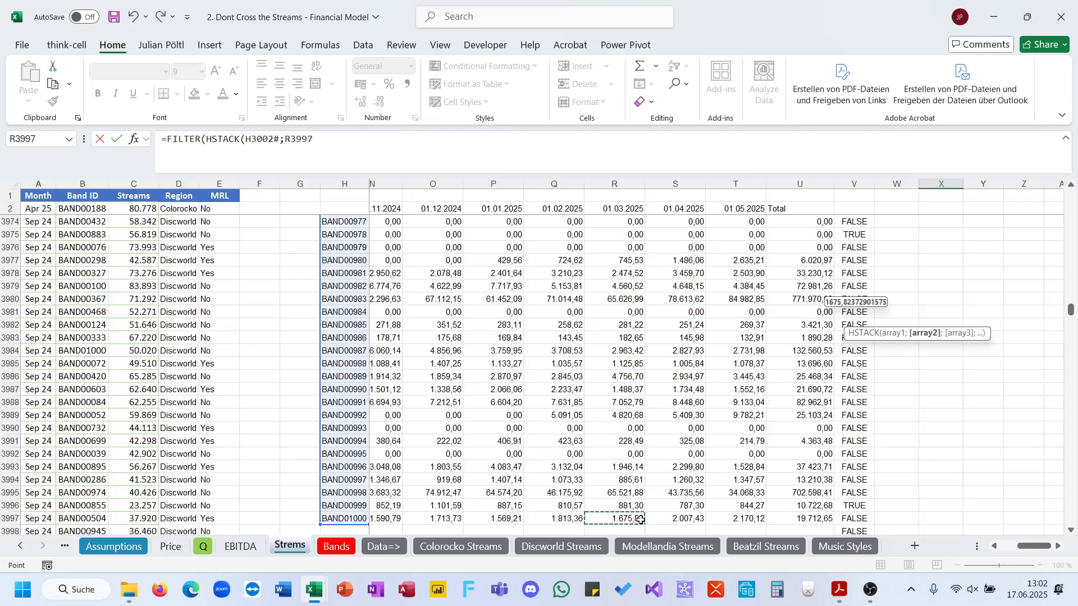
pyautogui.click(731, 520)
pyautogui.hotkey('ctrl', 'shift', 'Up')
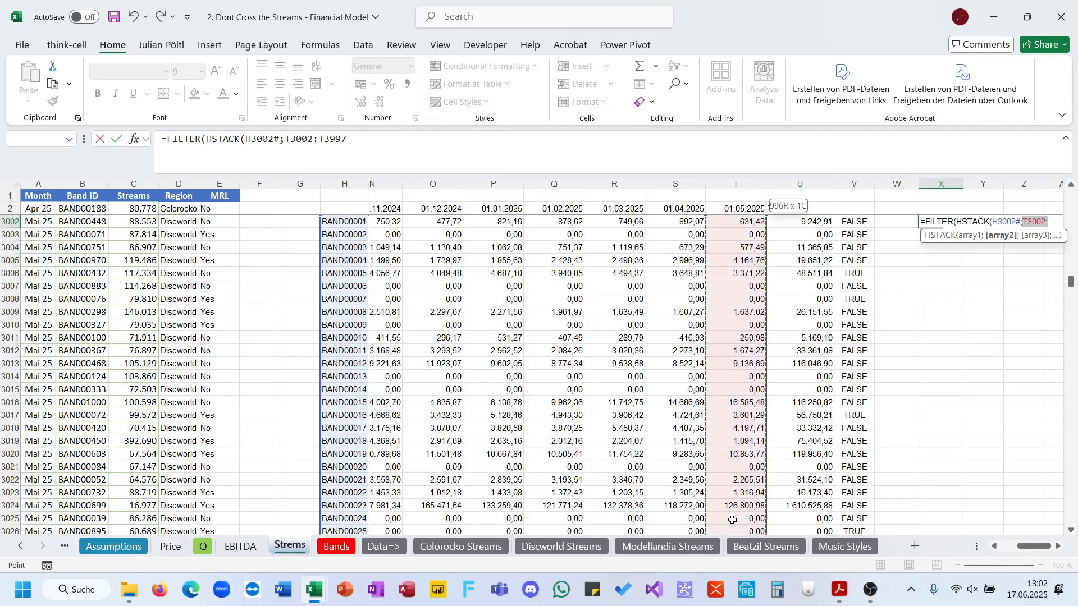
pyautogui.write(')')
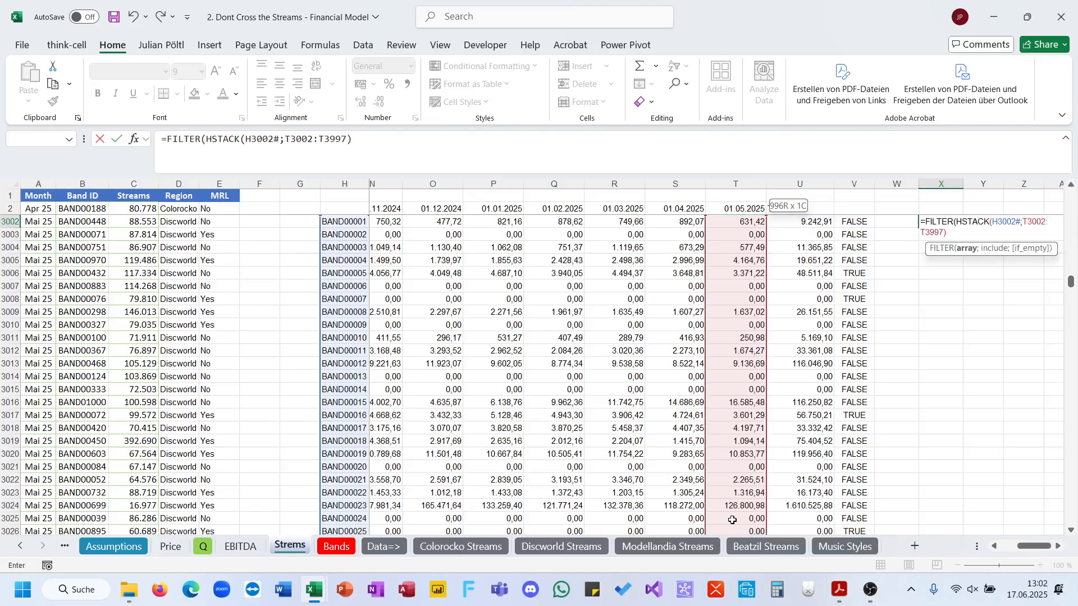
# Complete the X3002 formula with the flags as the include condition, giving =FILTER(HSTACK(H3002#;T3002:T3997);V3002#).
pyautogui.write(';')
pyautogui.press('Left')
pyautogui.press('Left')
pyautogui.hotkey('ctrl', 'shift', 'Down')
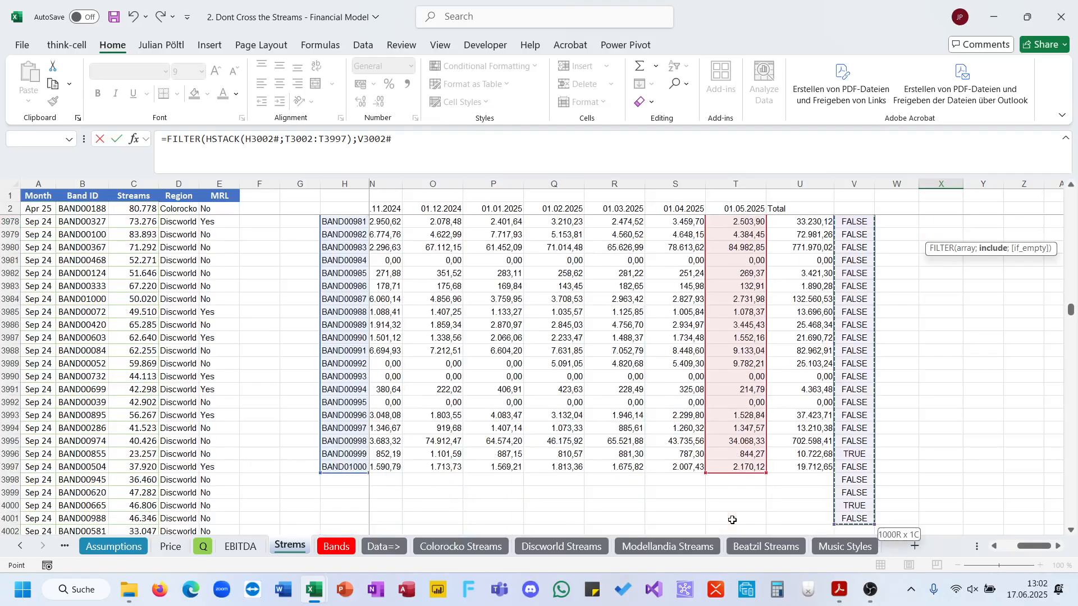
pyautogui.press('Return')
pyautogui.press('Return')
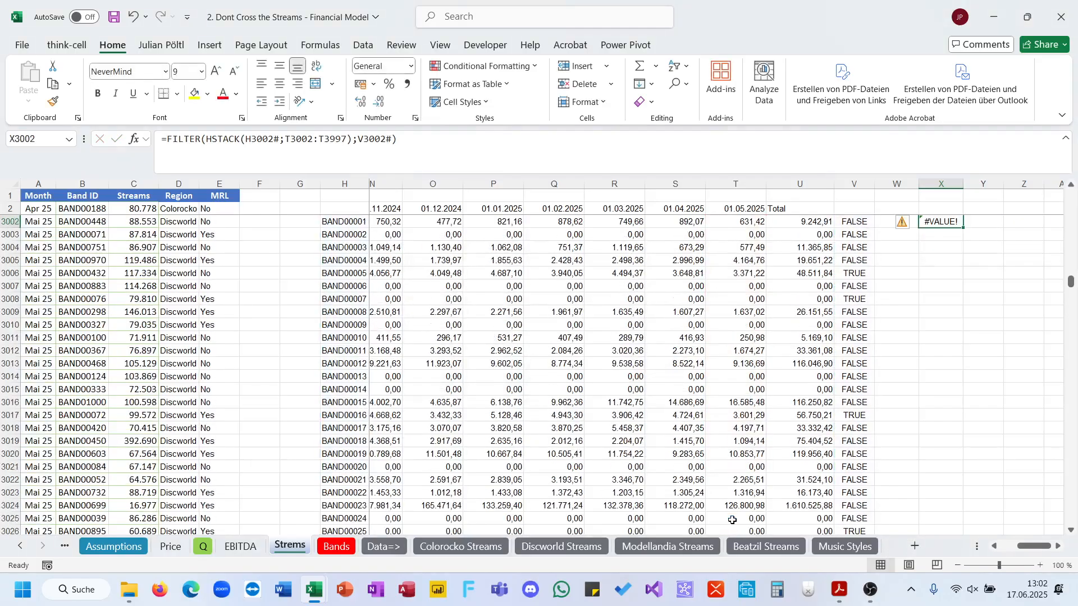
# Compare where the flag list in column V ends with where the payout totals in column U end.
pyautogui.press('Left')
pyautogui.press('Left')
pyautogui.hotkey('ctrl', 'Down')
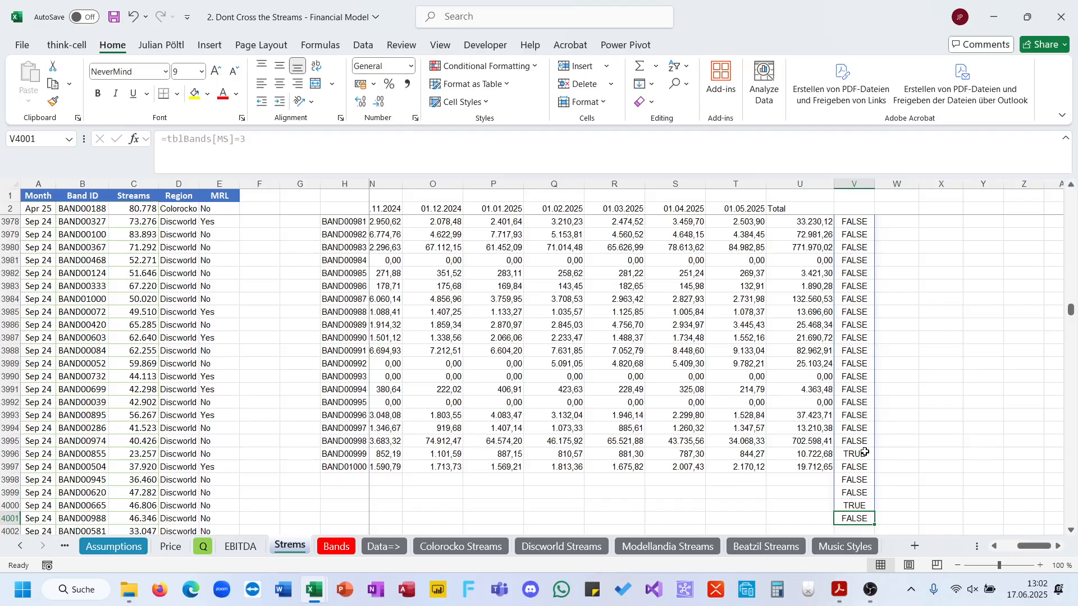
pyautogui.press('Up')
pyautogui.press('Up')
pyautogui.press('Up')
pyautogui.press('Up')
pyautogui.press('Left')
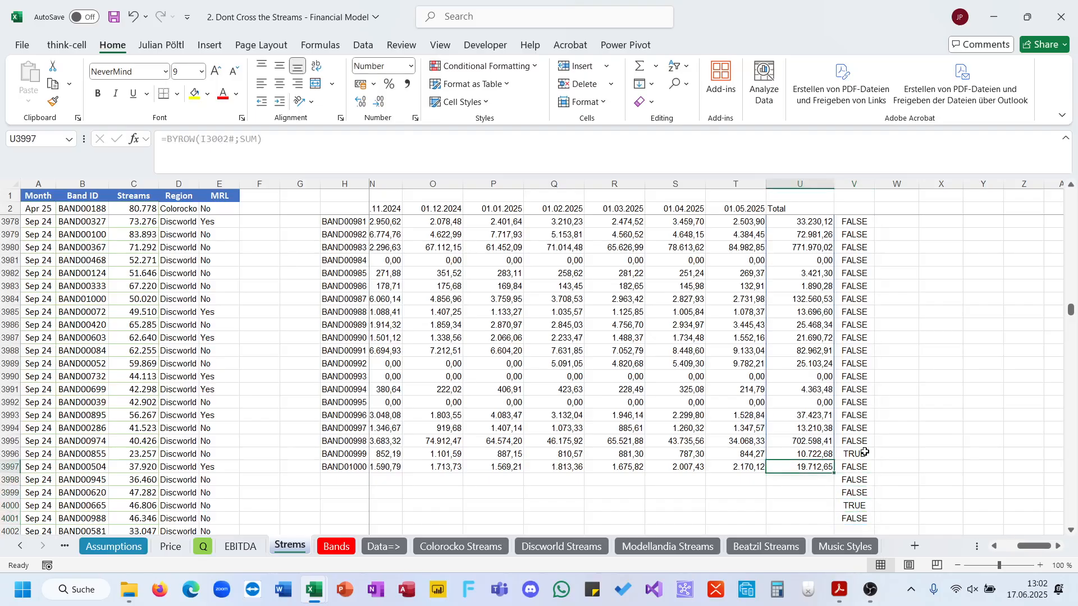
pyautogui.press('Right')
pyautogui.hotkey('ctrl', 'Up')
pyautogui.press('Up')
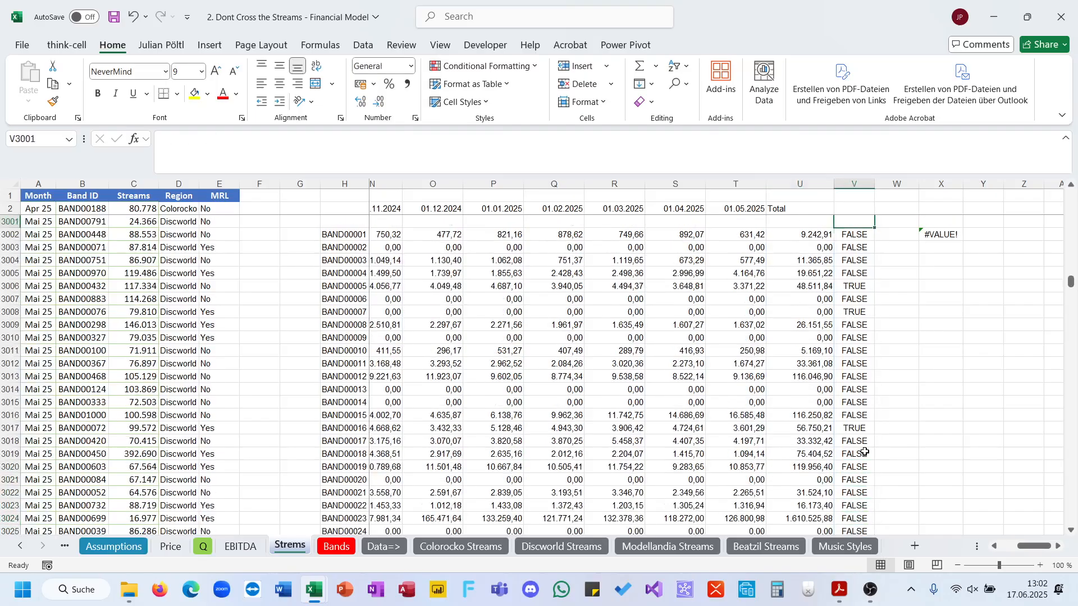
pyautogui.press('Down')
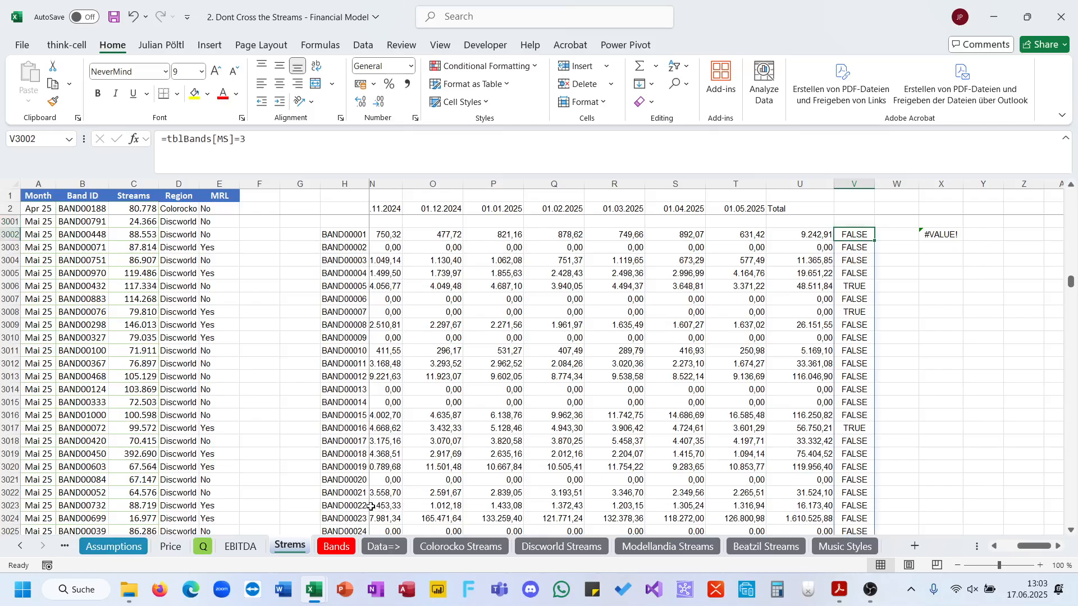
# Look over the band table on the Bands sheet and check the payout and flag formulas on the Strems sheet.
pyautogui.click(332, 547)
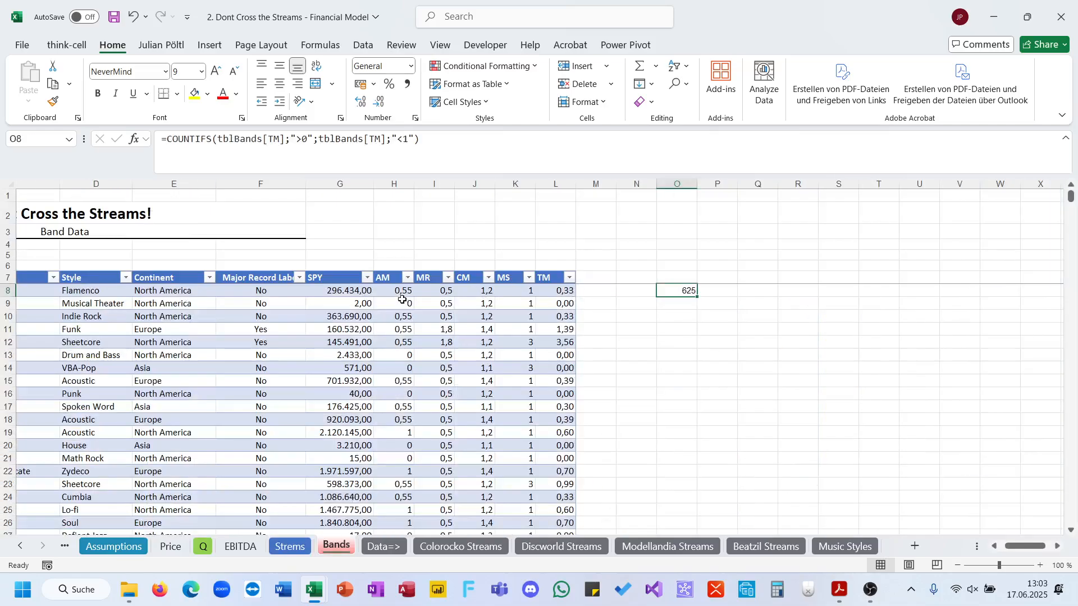
pyautogui.hscroll(-3, 517, 310)
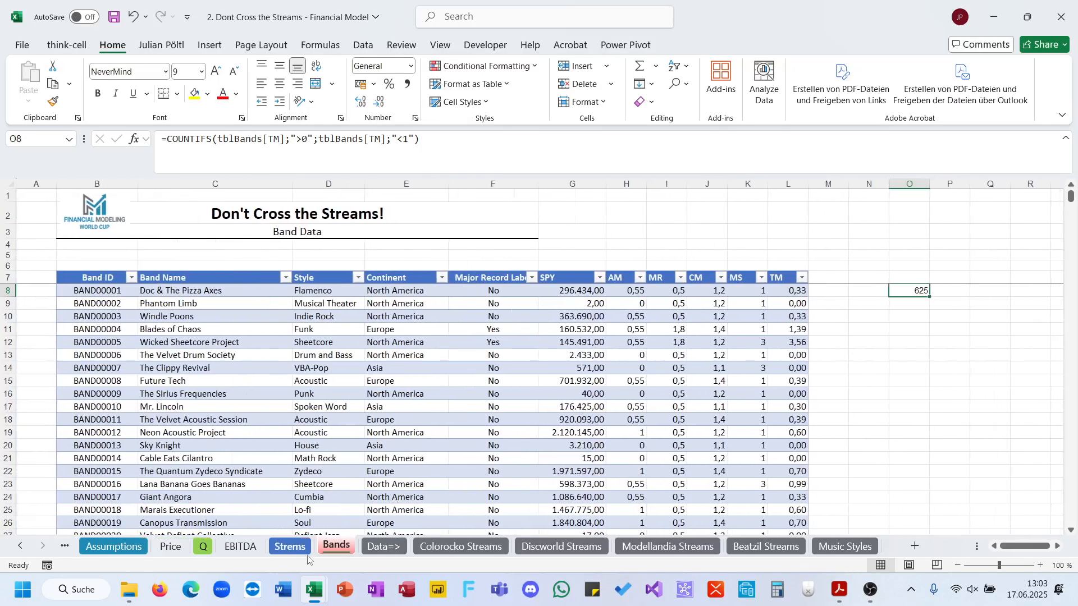
pyautogui.click(298, 552)
pyautogui.click(773, 270)
pyautogui.click(651, 277)
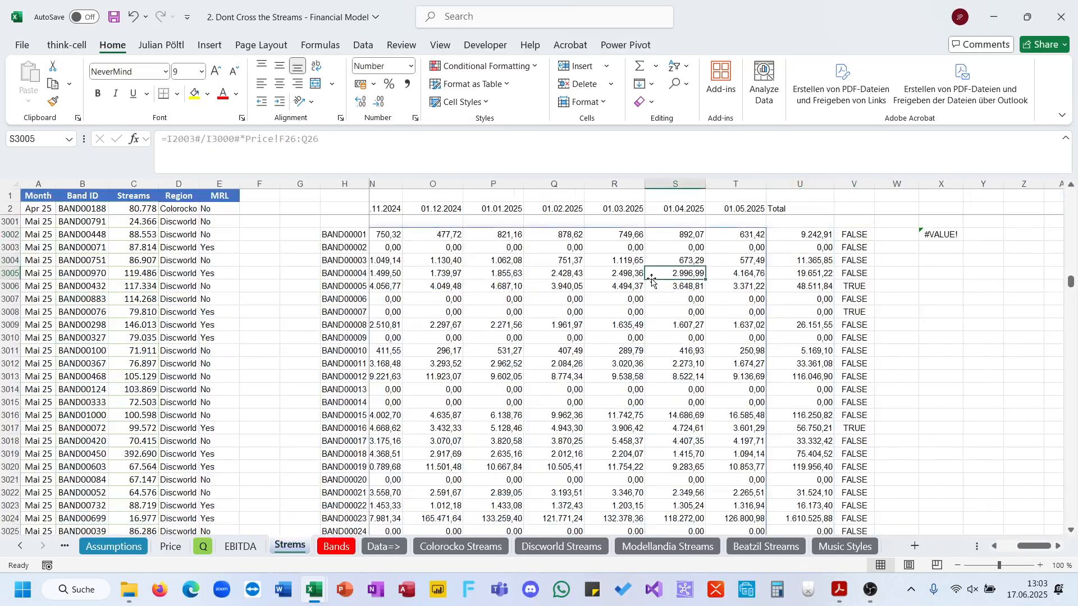
pyautogui.click(519, 306)
pyautogui.click(436, 298)
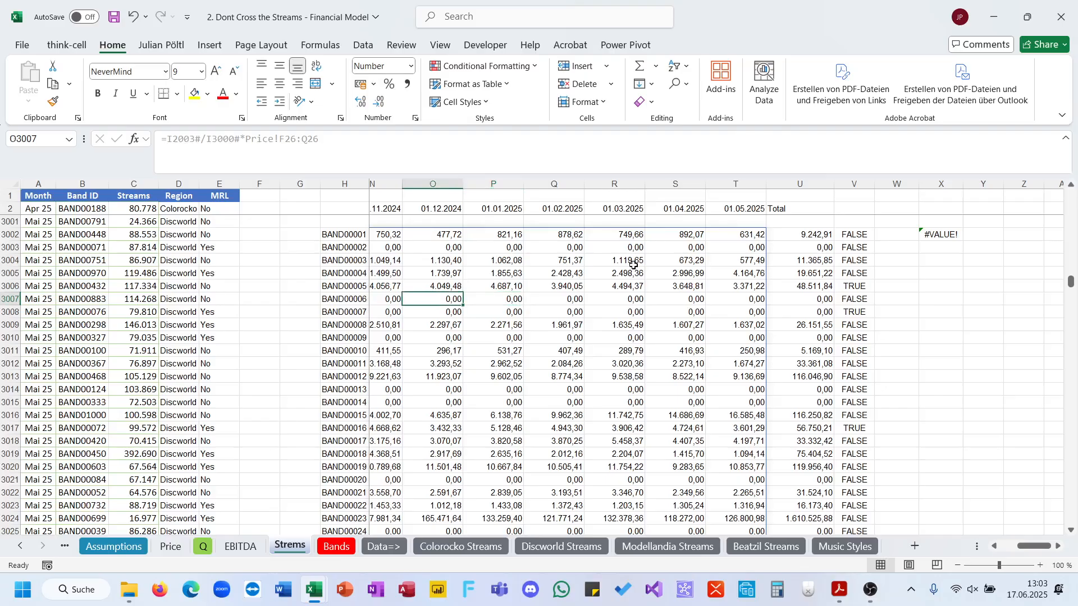
pyautogui.click(805, 236)
pyautogui.click(859, 236)
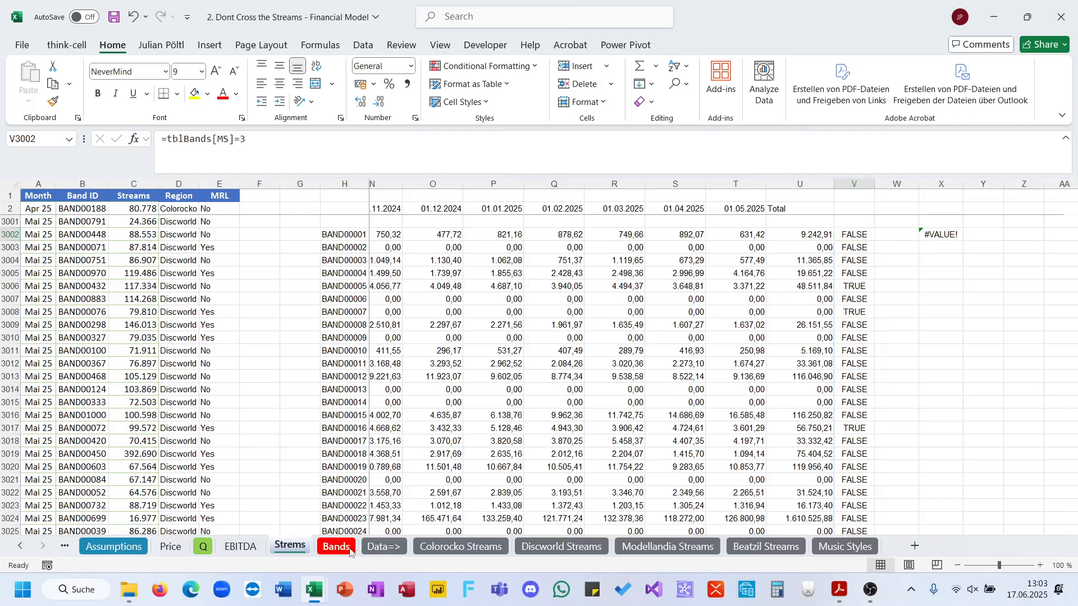
# Check the MS column of the band table on the Bands sheet down to its last row.
pyautogui.hotkey('ctrl', 'pagedown')
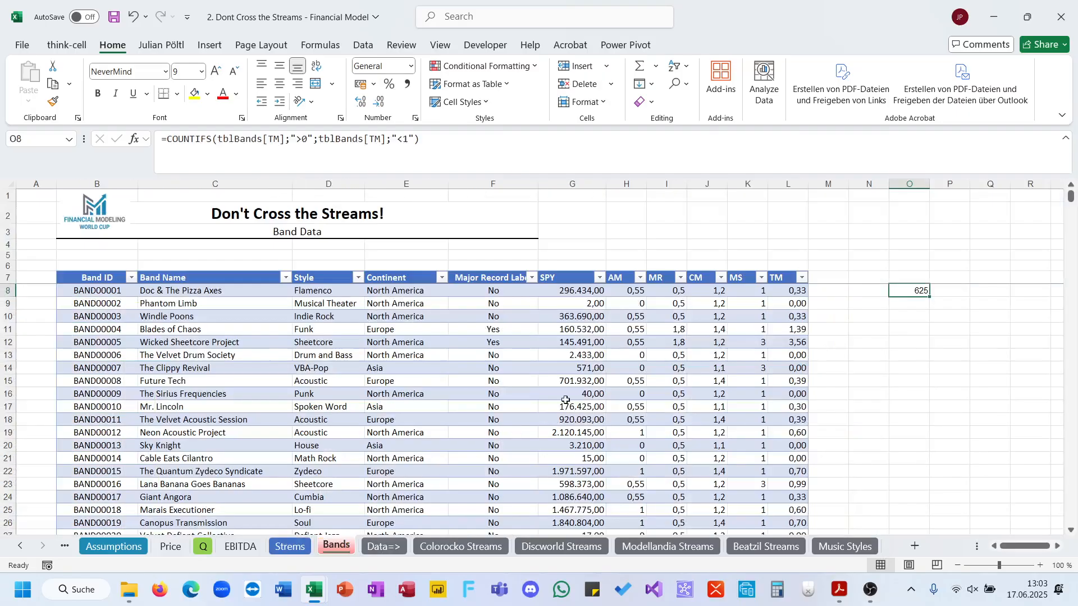
pyautogui.click(742, 294)
pyautogui.hotkey('ctrl', 'shift', 'Down')
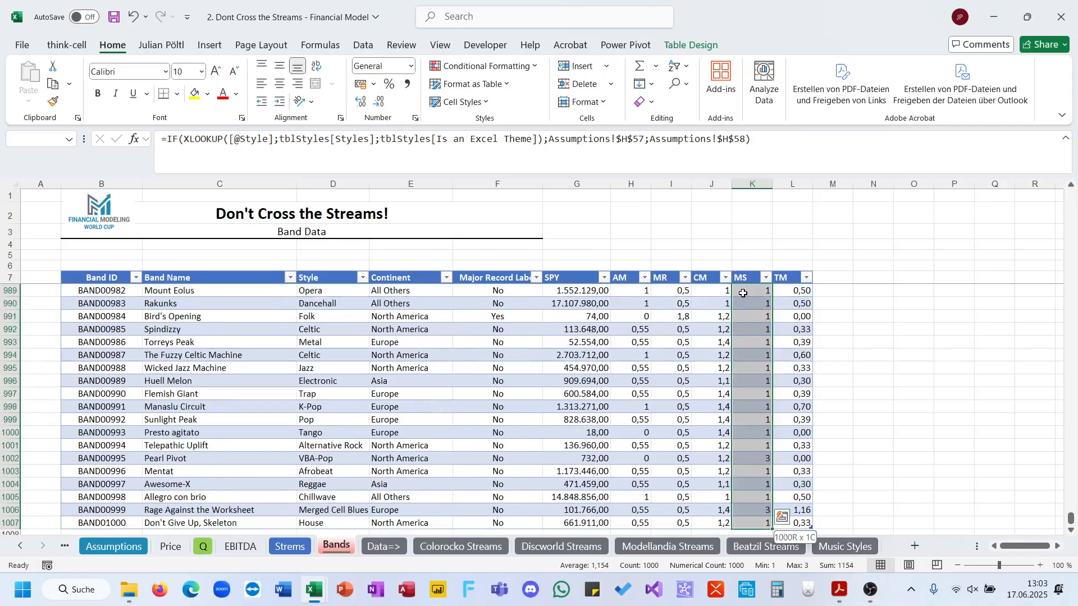
pyautogui.click(326, 585)
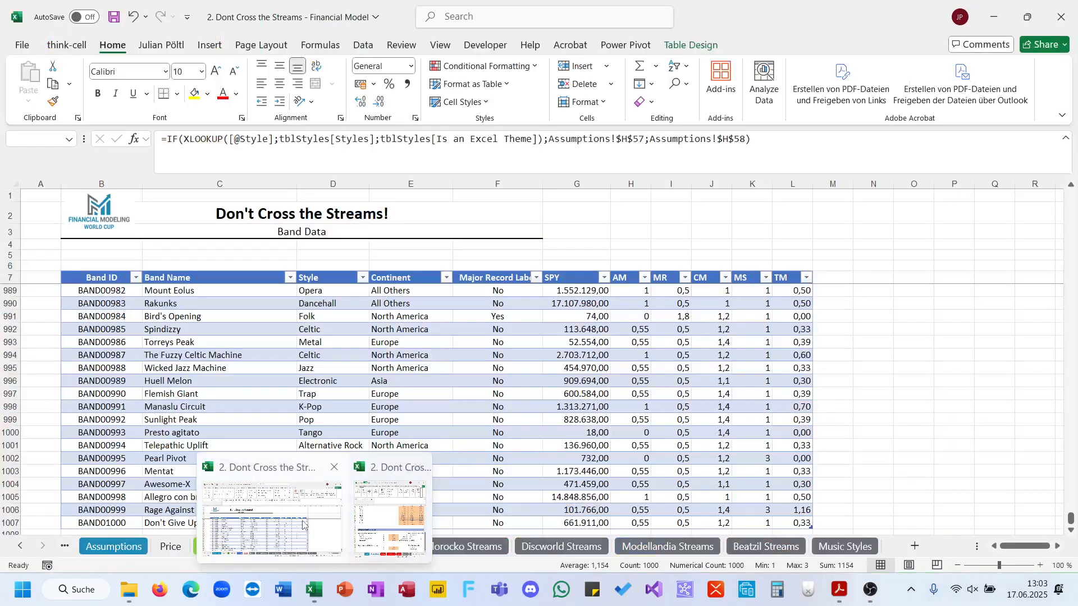
pyautogui.click(334, 539)
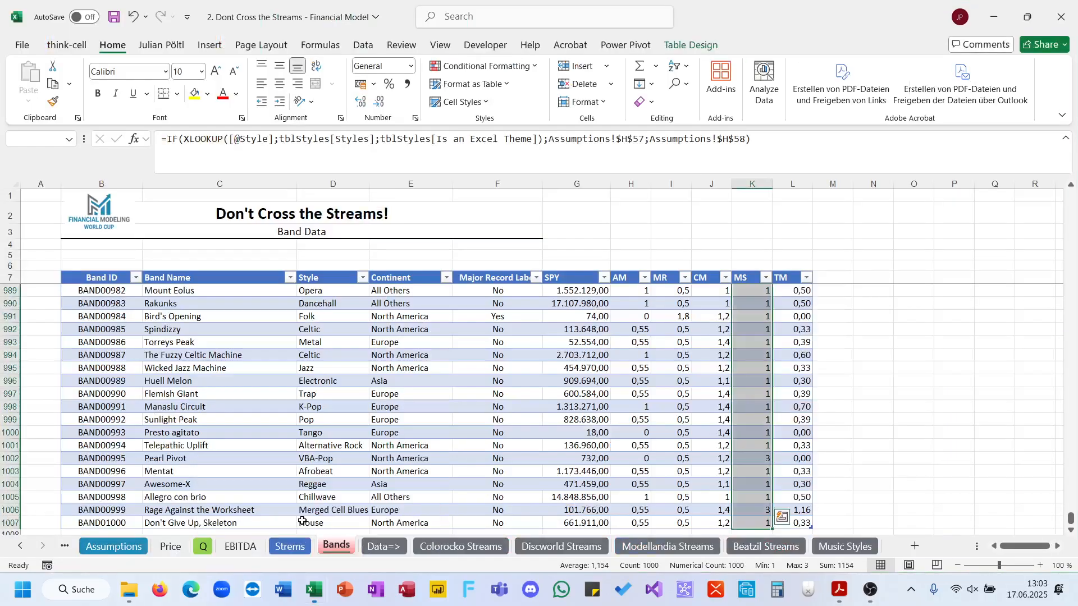
# Check how far the band ID list starting in H3002 on the Strems sheet extends.
pyautogui.click(276, 548)
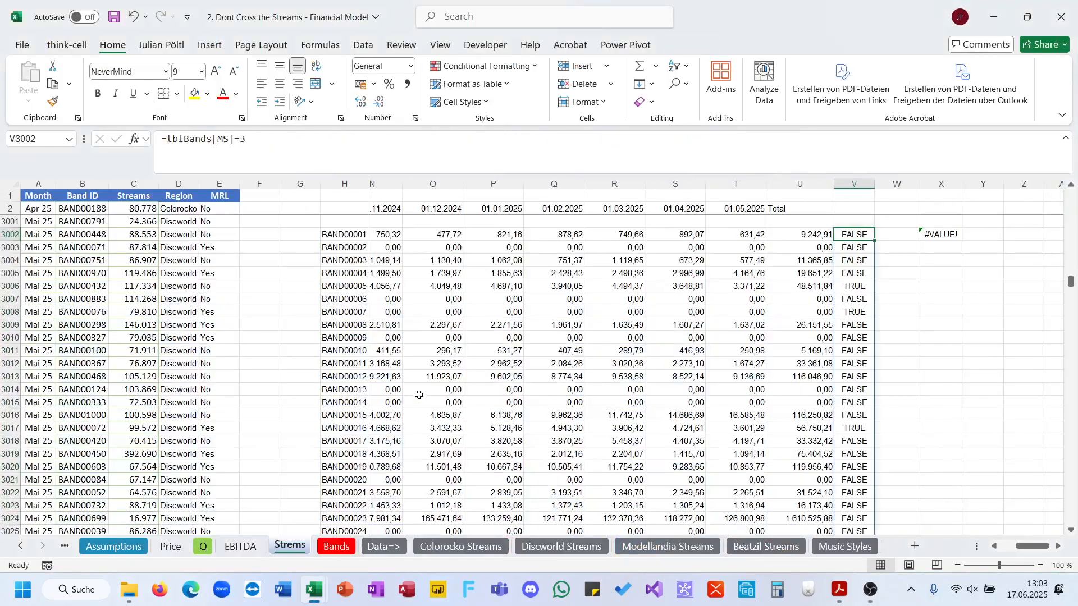
pyautogui.click(381, 344)
pyautogui.click(347, 285)
pyautogui.click(350, 240)
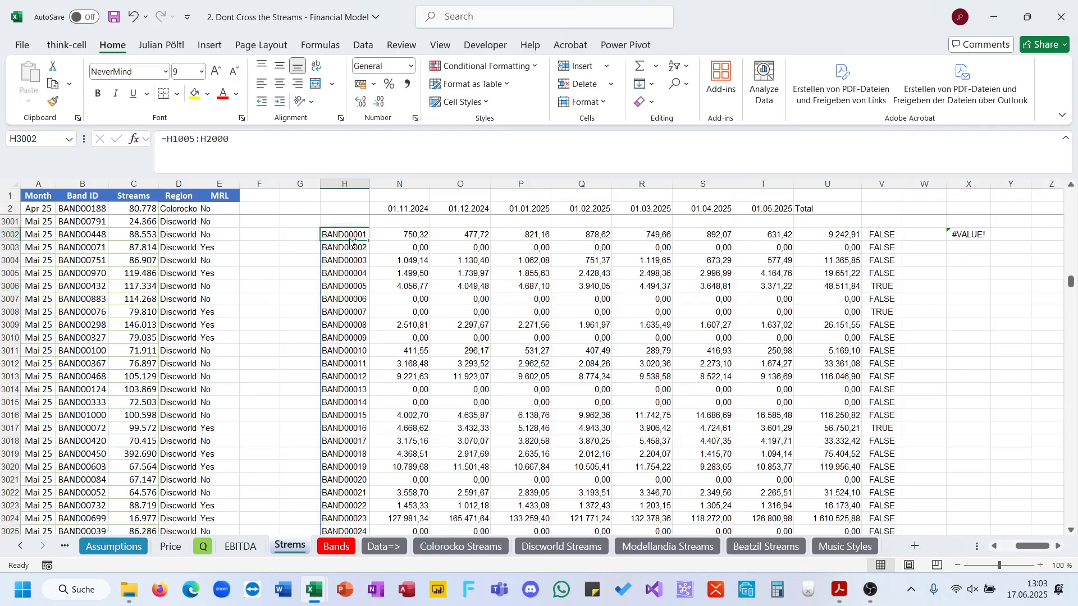
pyautogui.hotkey('ctrl', 'shift', 'Down')
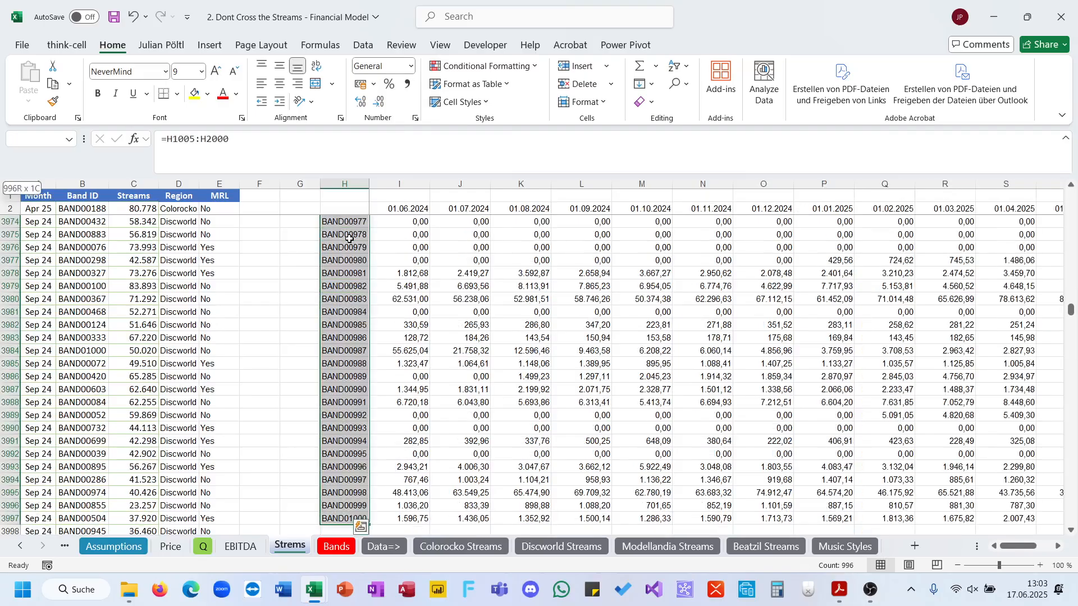
pyautogui.hotkey('ctrl', 'shift', 'Up')
pyautogui.press('Up')
pyautogui.scroll(8, 349, 238)
pyautogui.press('Down')
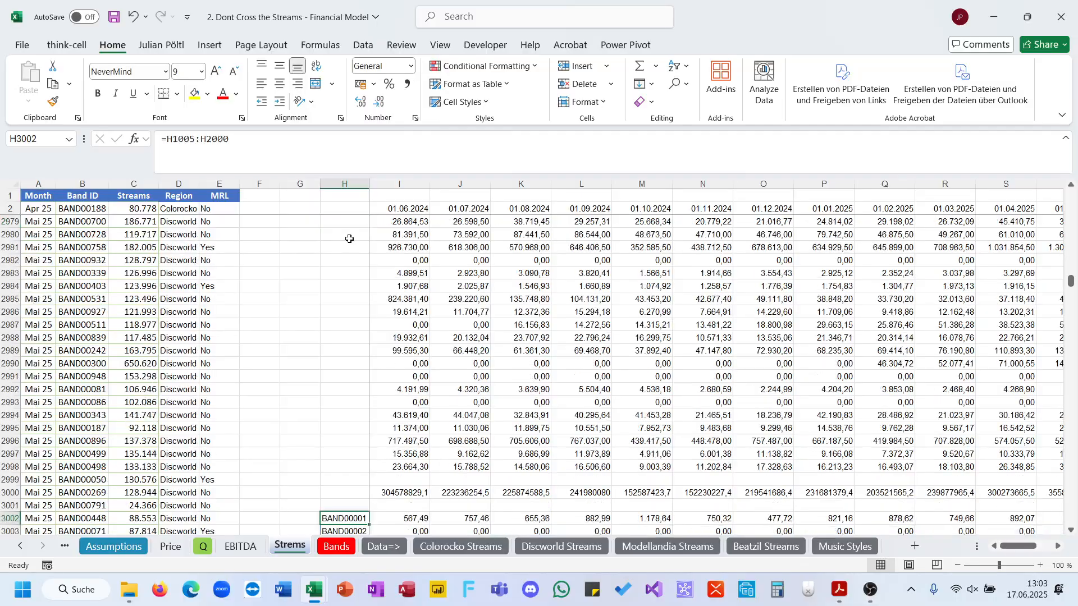
# Examine the band IDs of the monthly streams pivot starting in H2, from the first row to the last.
pyautogui.scroll(-7, 350, 239)
pyautogui.scroll(20, 378, 307)
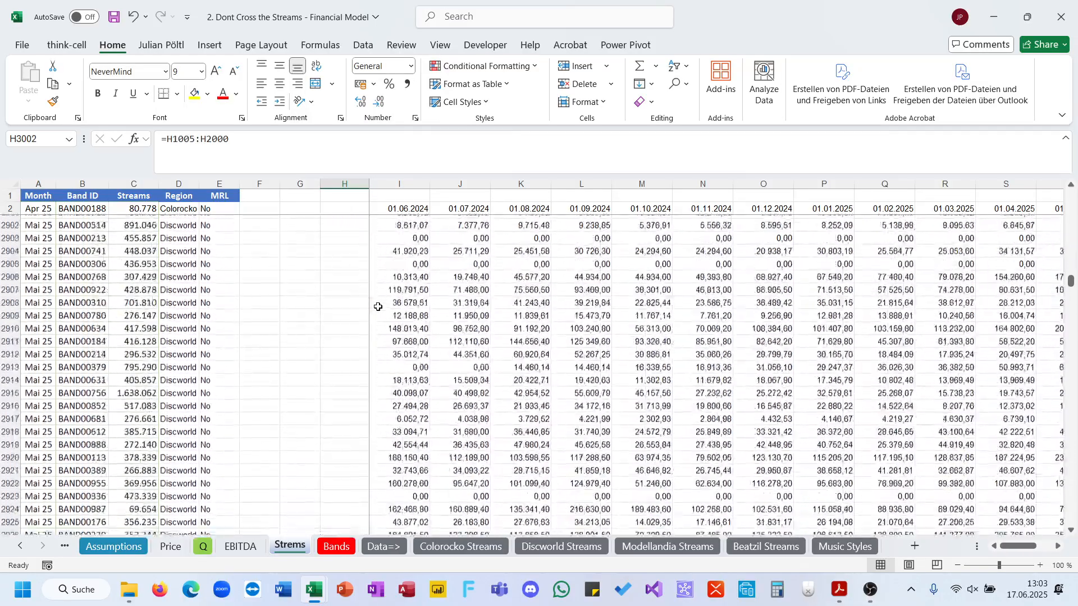
pyautogui.scroll(20, 378, 306)
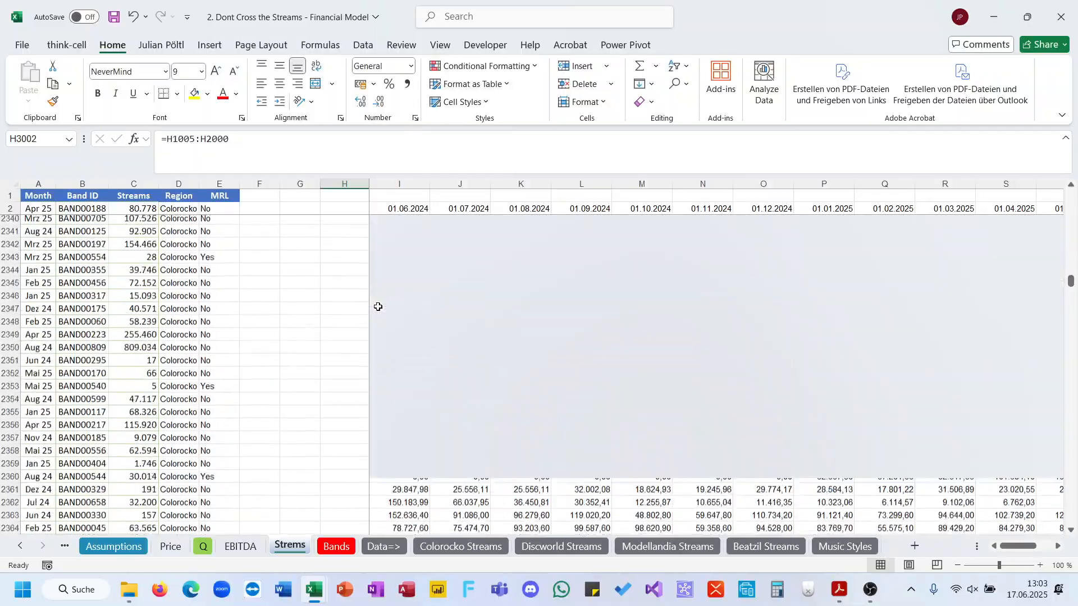
pyautogui.scroll(20, 378, 307)
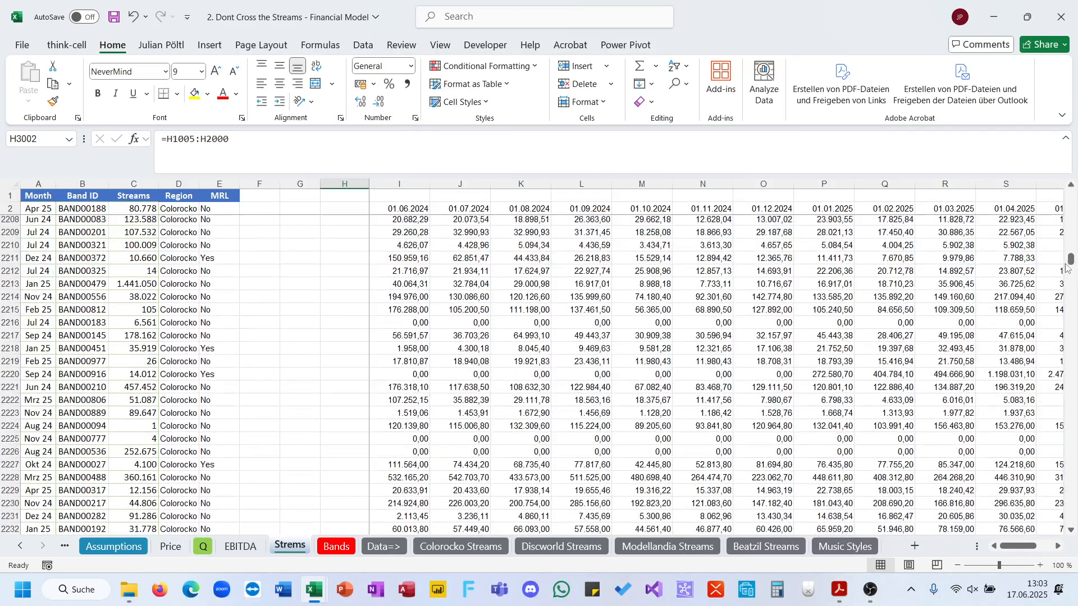
pyautogui.moveTo(1067, 264); pyautogui.dragTo(1059, 169)
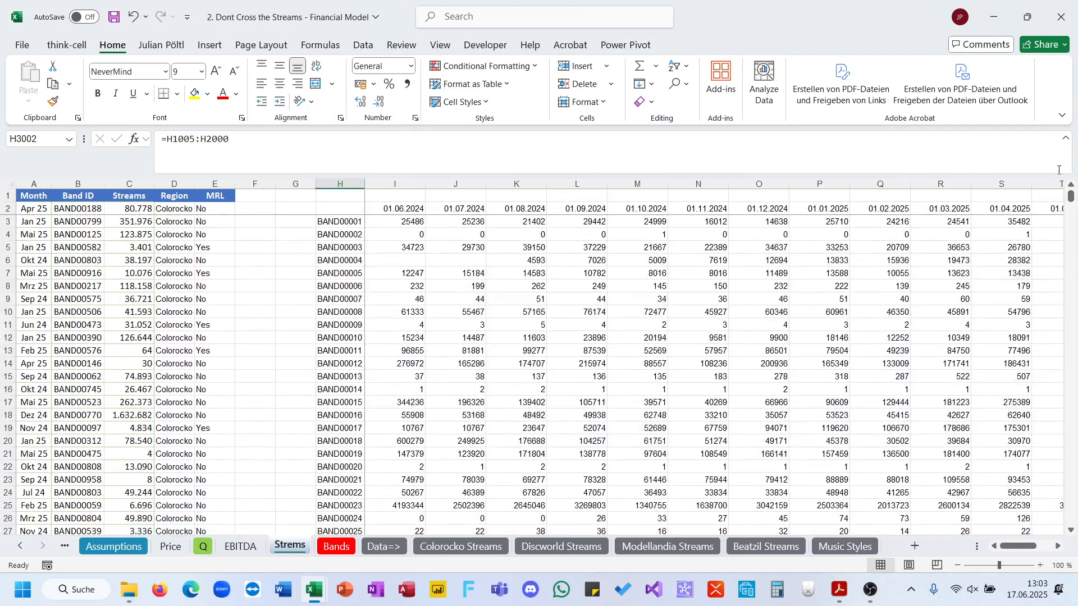
pyautogui.click(336, 223)
pyautogui.hotkey('ctrl', 'shift', 'Down')
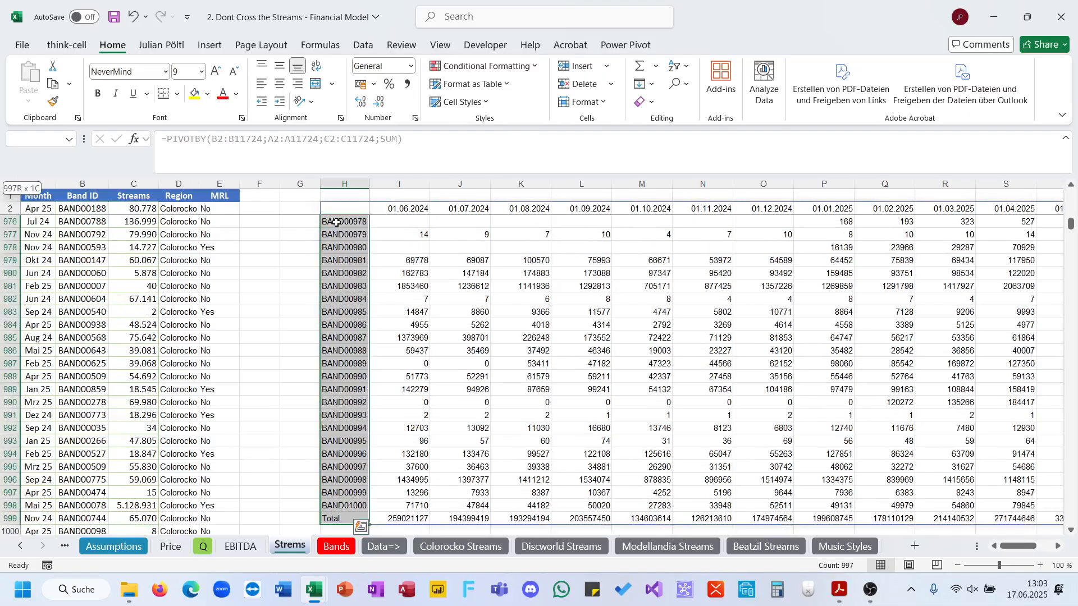
pyautogui.hotkey('ctrl', 'Down')
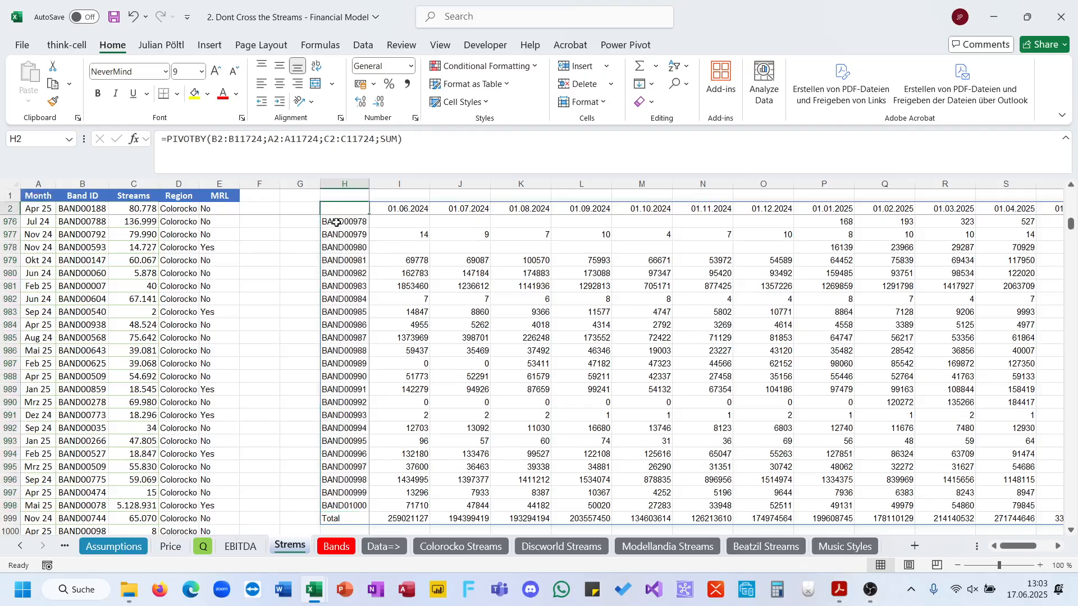
pyautogui.hotkey('ctrl', 'Up')
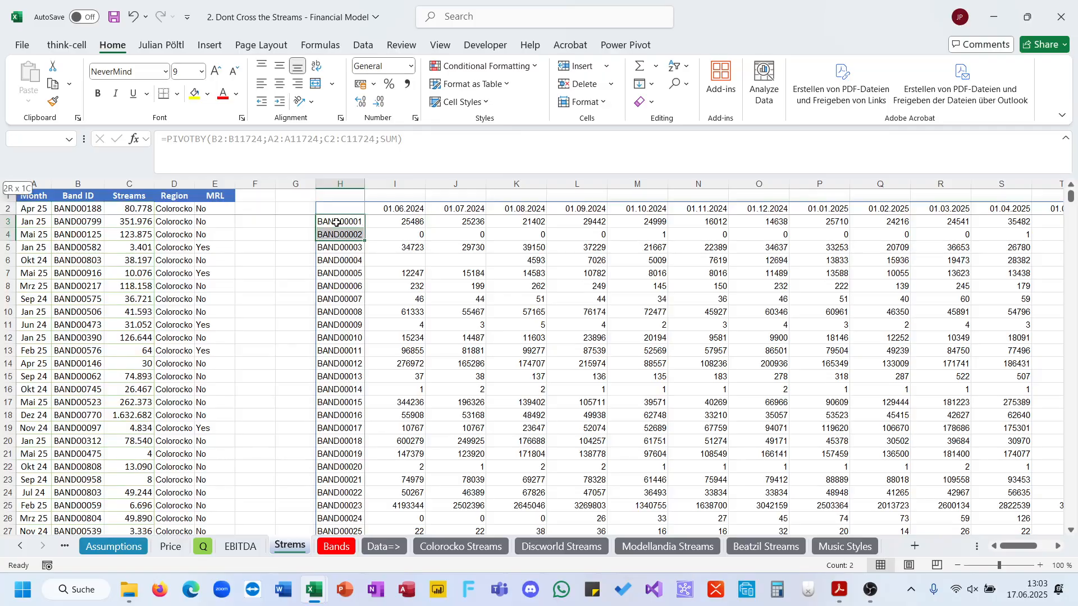
pyautogui.hotkey('ctrl', 'Down')
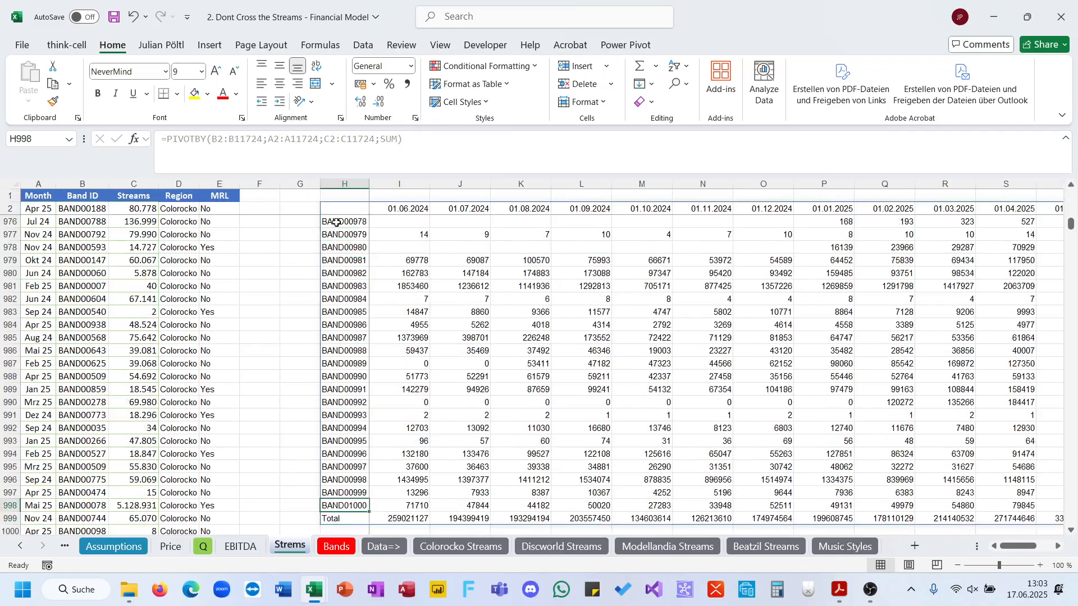
pyautogui.scroll(20, 427, 319)
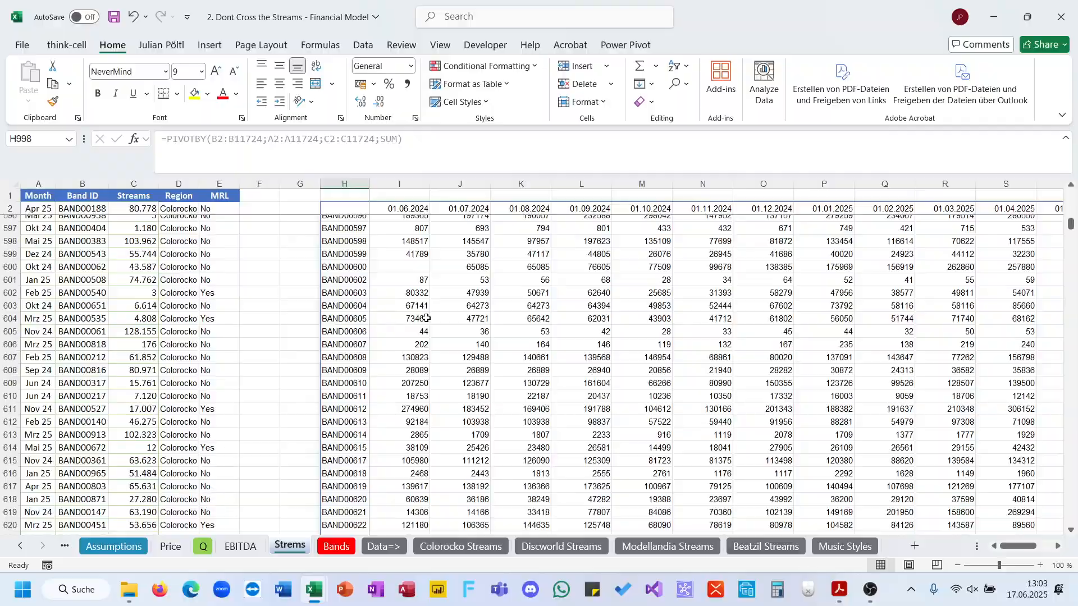
pyautogui.scroll(20, 427, 319)
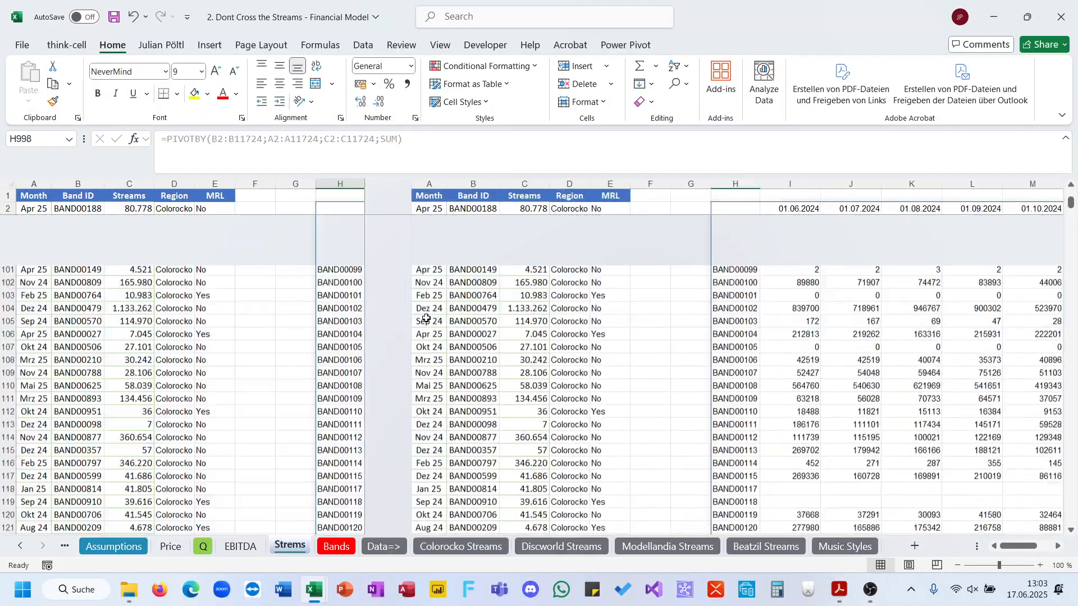
pyautogui.scroll(6, 427, 319)
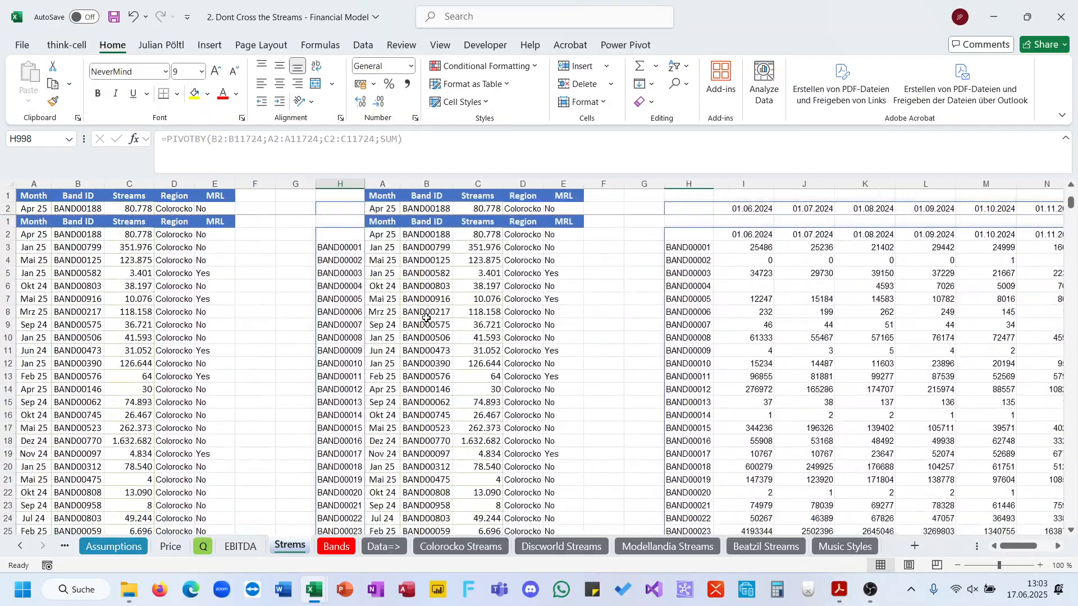
# Compare the last rows of the band table on the Bands sheet with the end of the payout block on Strems.
pyautogui.click(340, 547)
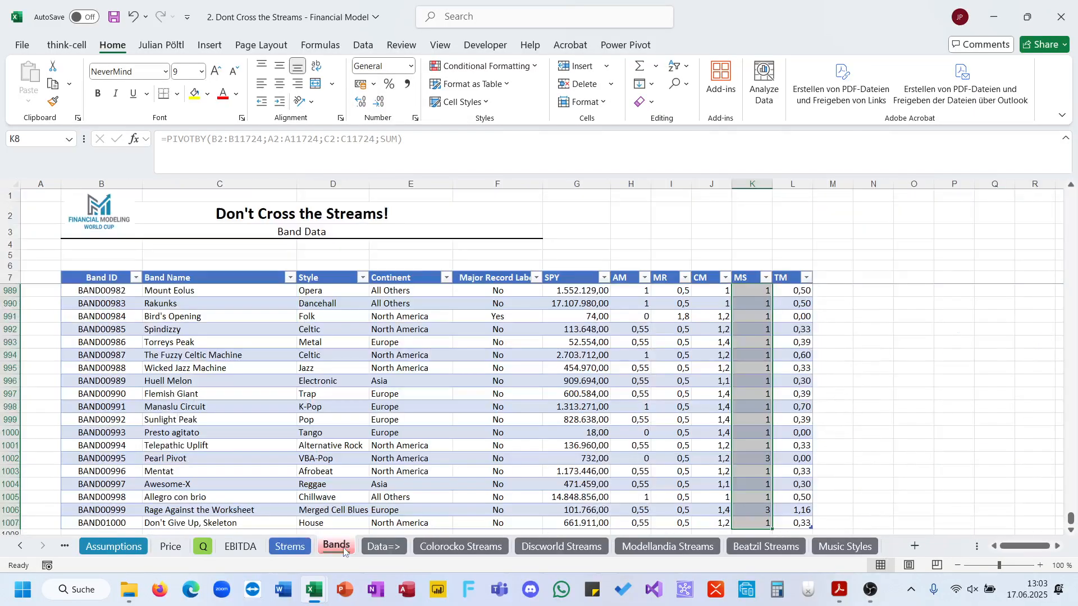
pyautogui.click(289, 547)
pyautogui.scroll(-20, 881, 275)
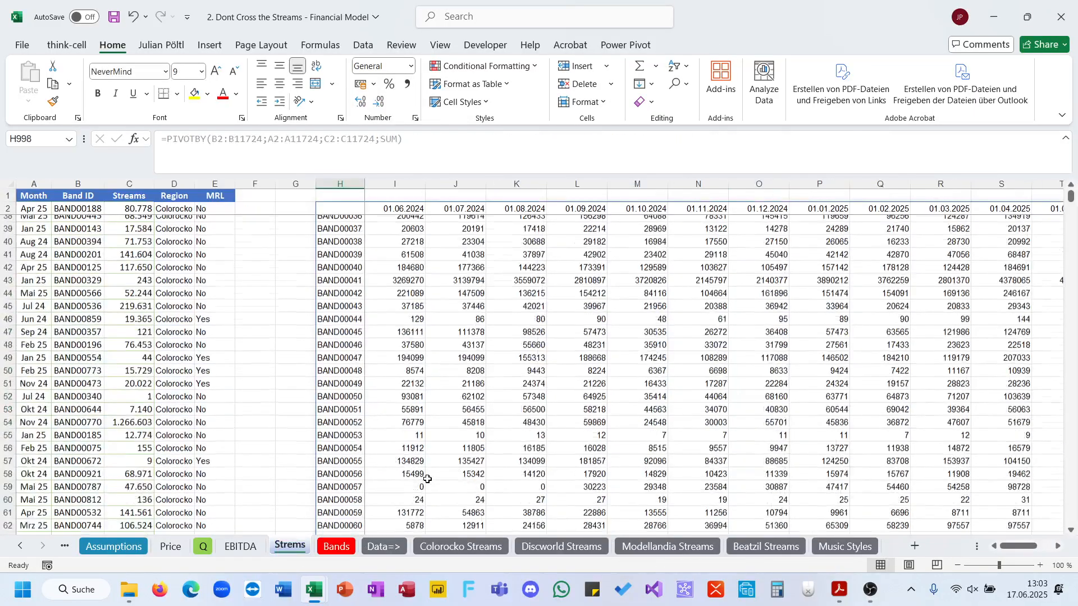
pyautogui.click(342, 460)
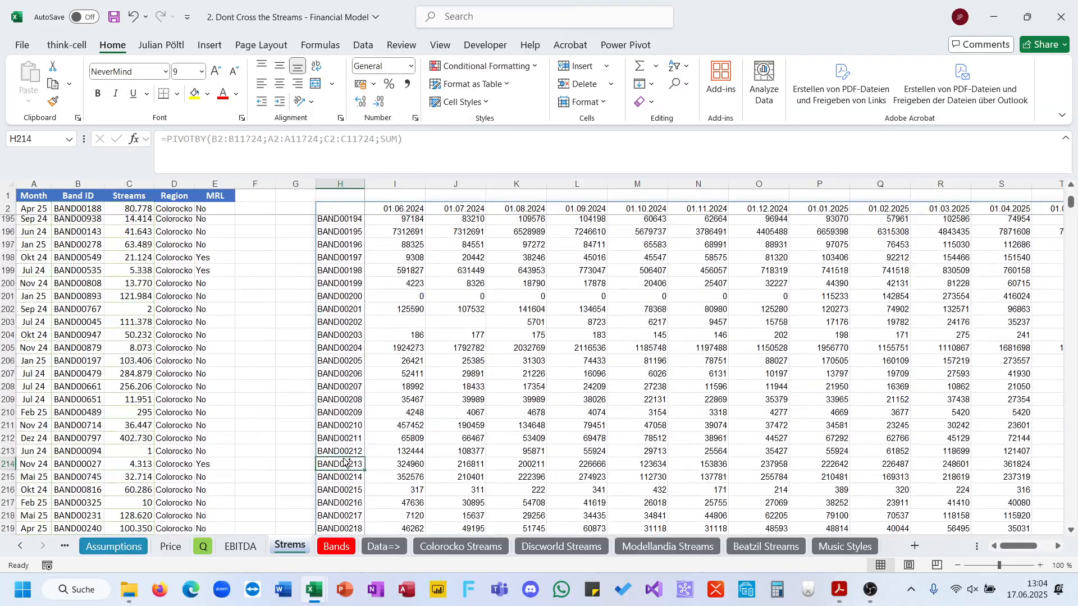
pyautogui.press('Right')
pyautogui.hotkey('ctrl', 'Down')
pyautogui.hotkey('ctrl', 'Down')
pyautogui.hotkey('ctrl', 'Down')
pyautogui.hotkey('ctrl', 'Down')
pyautogui.hotkey('ctrl', 'Down')
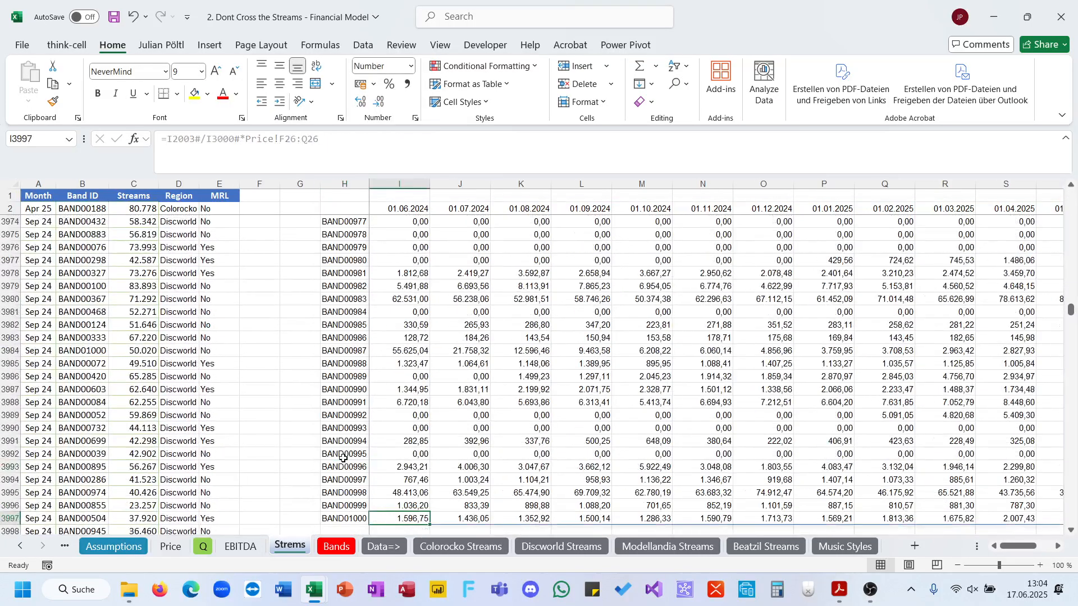
# Clear the TRUE/FALSE flag list in column V beside the payout totals.
pyautogui.click(337, 452)
pyautogui.hscroll(6, 542, 482)
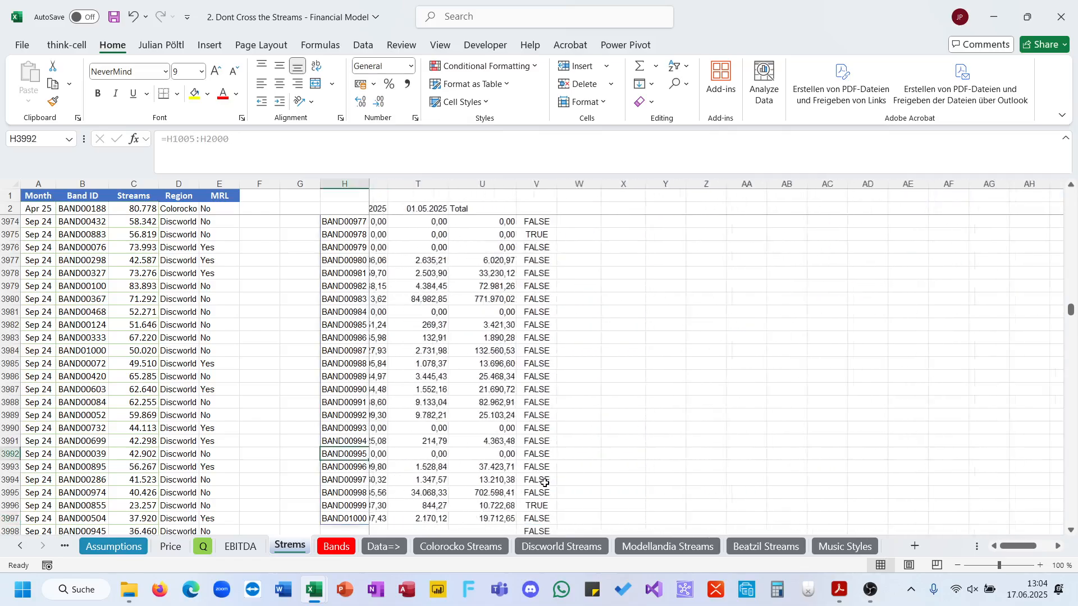
pyautogui.click(442, 528)
pyautogui.hotkey('ctrl', 'shift', 'Up')
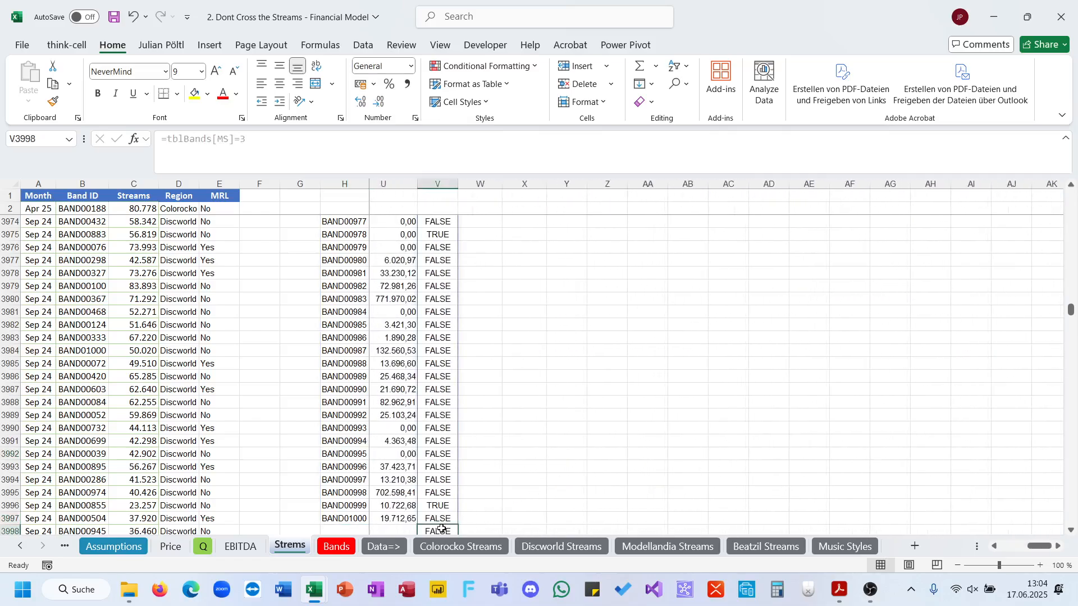
pyautogui.press('Delete')
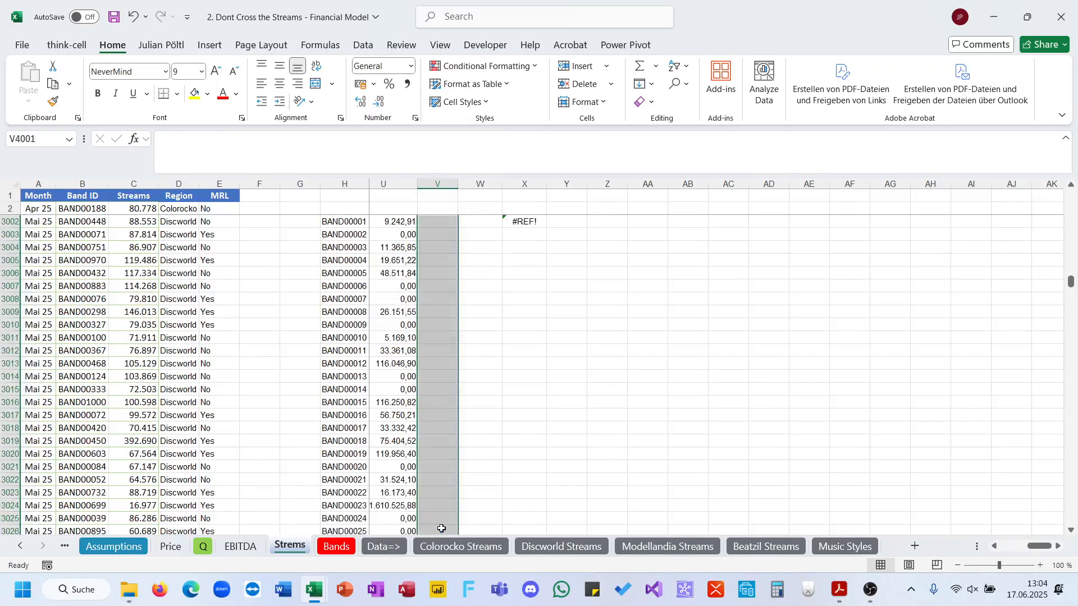
# Start an XLOOKUP formula in V3002 with the band ID spill range H3002# as the lookup value.
pyautogui.press('Up')
pyautogui.hotkey('ctrl', 'Up')
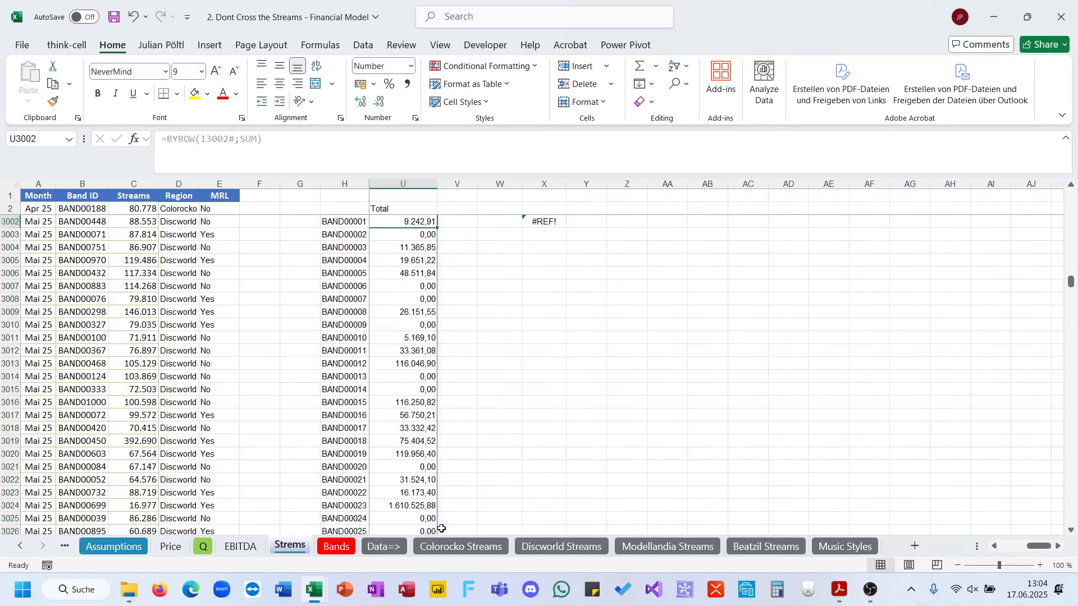
pyautogui.write('=x')
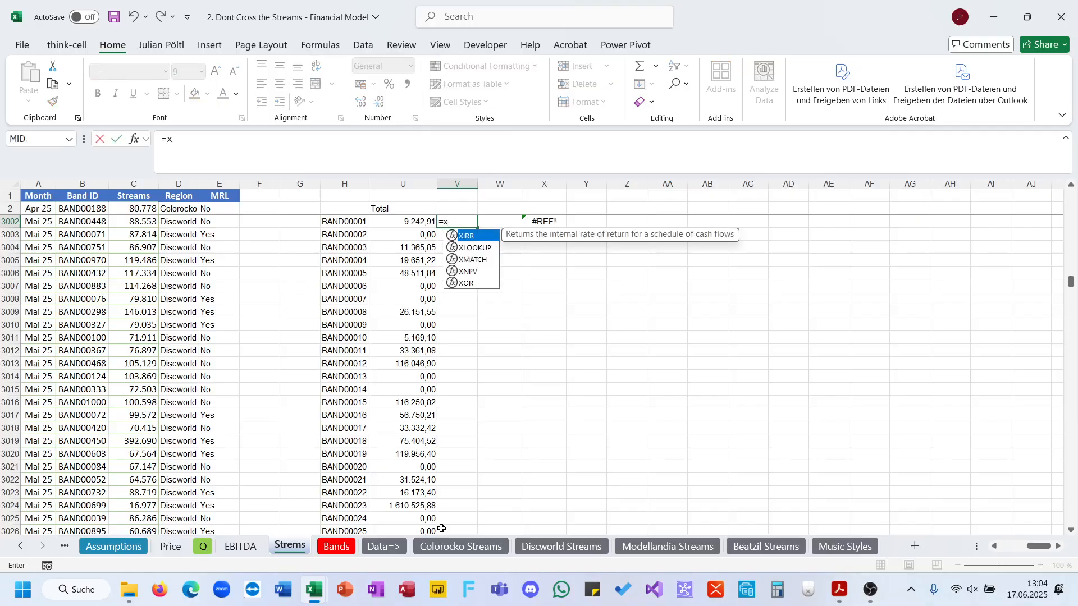
pyautogui.press('Down')
pyautogui.press('Tab')
pyautogui.press('Left')
pyautogui.press('Left')
pyautogui.press('Left')
pyautogui.press('Left')
pyautogui.press('Left')
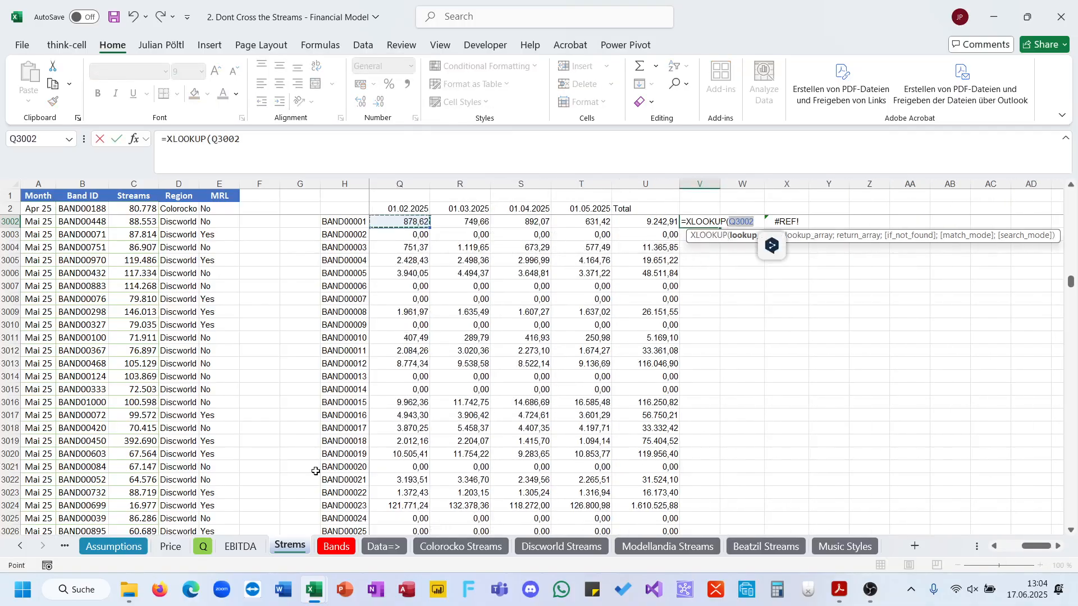
pyautogui.click(340, 222)
pyautogui.hotkey('ctrl', 'shift', 'Down')
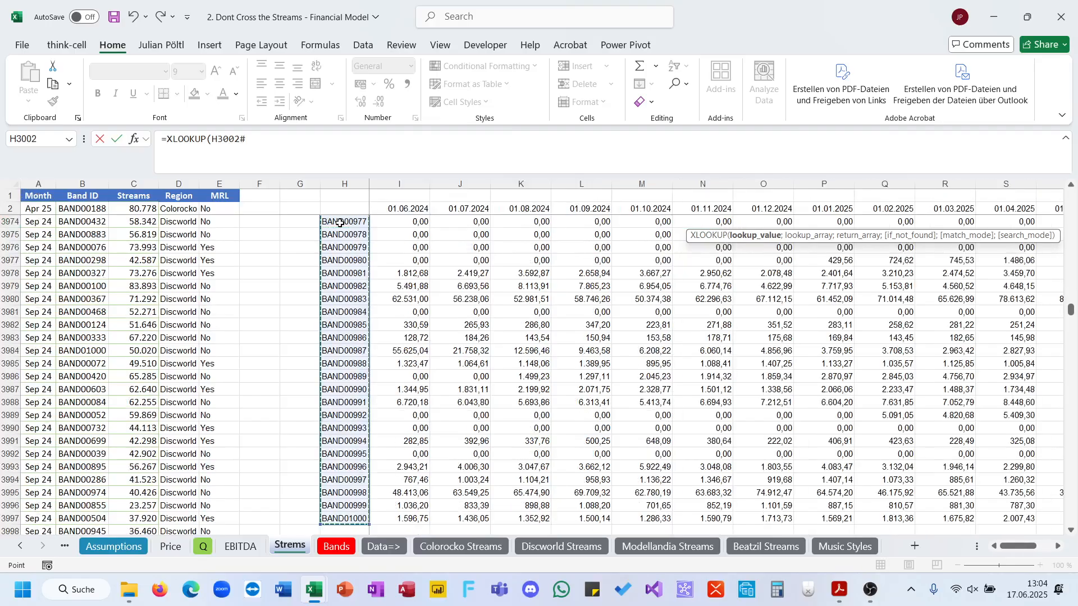
# Set tblBands[Band ID] as the lookup array of the XLOOKUP formula.
pyautogui.write(';tb')
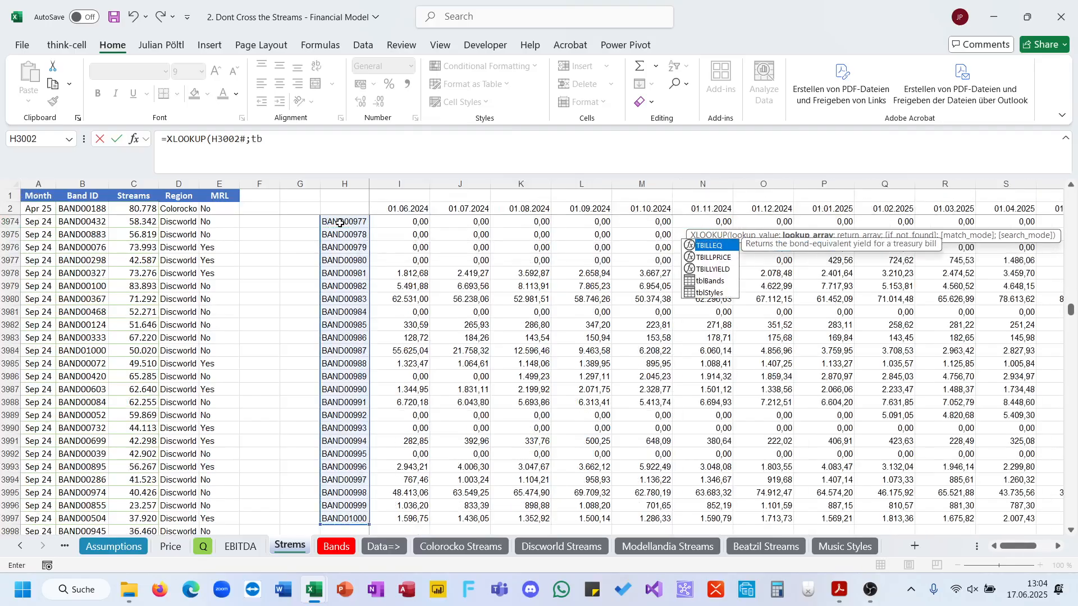
pyautogui.press('Down')
pyautogui.press('Down')
pyautogui.press('Down')
pyautogui.press('Tab')
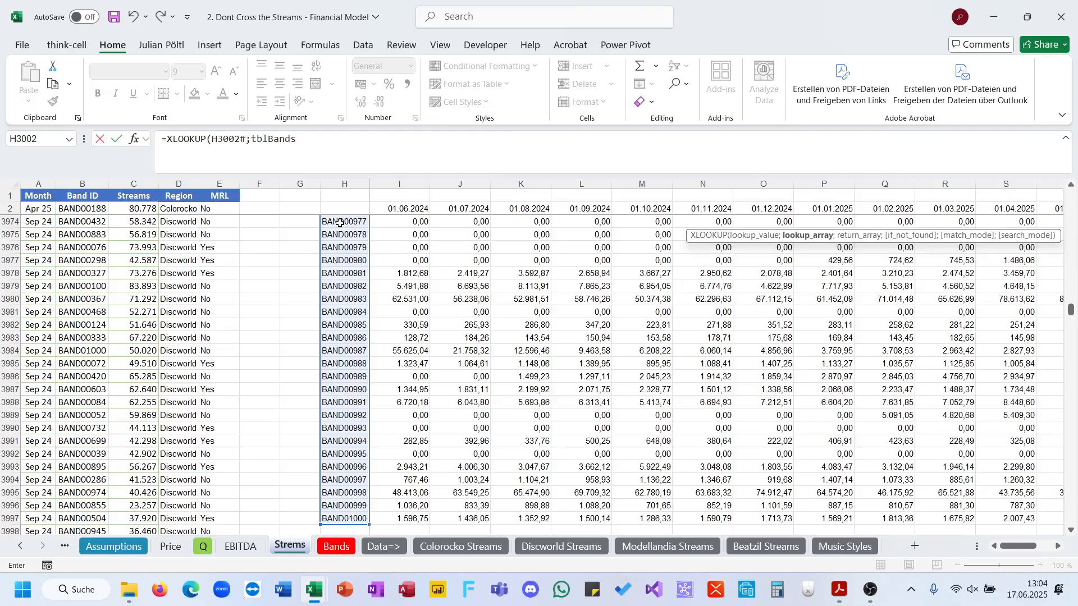
pyautogui.press('BackSpace')
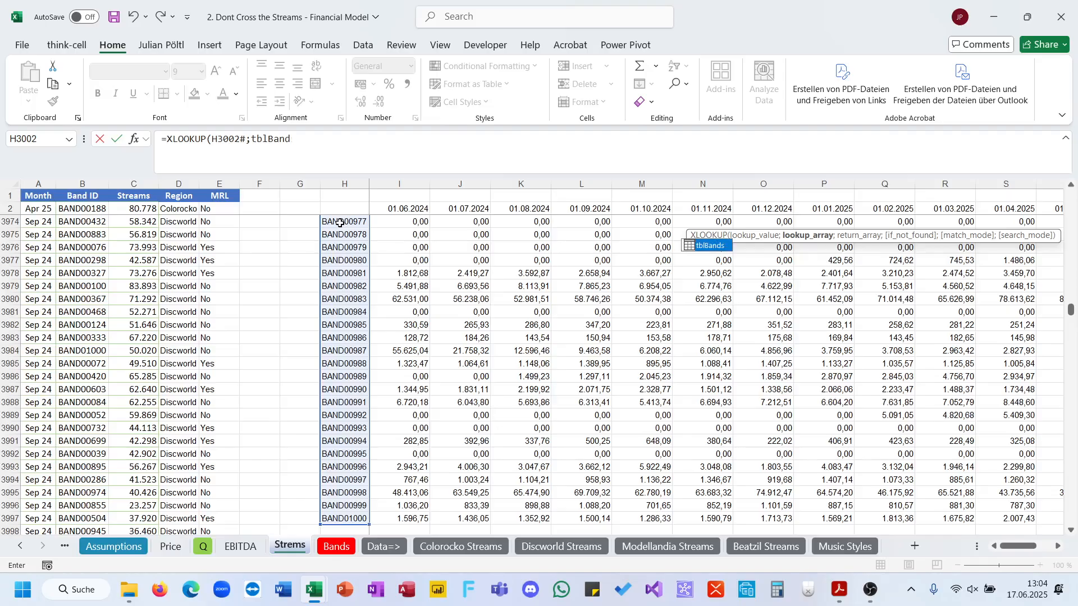
pyautogui.press('Tab')
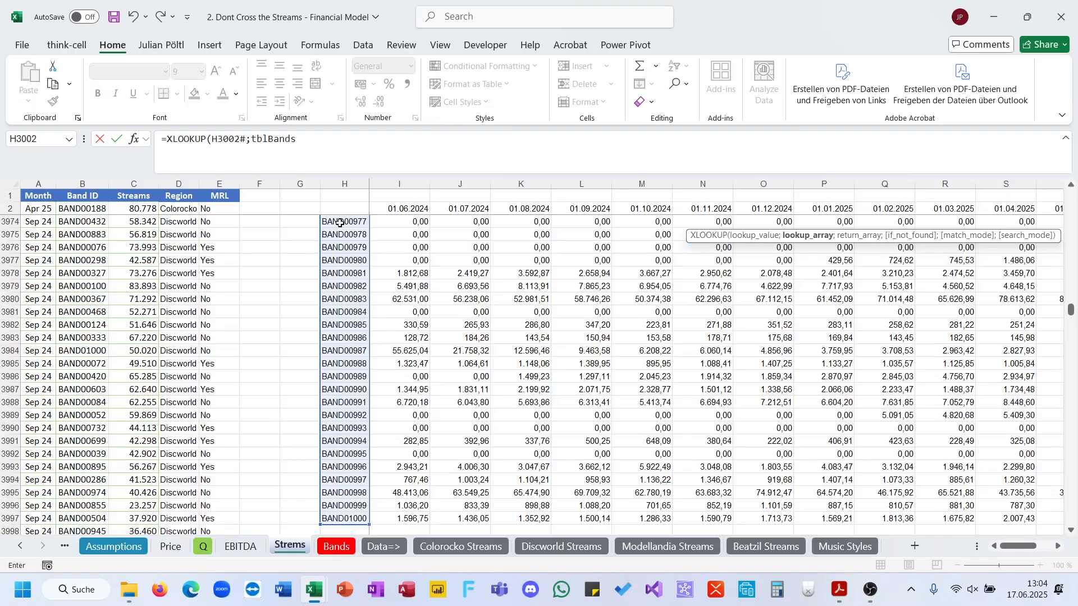
pyautogui.write('[')
pyautogui.press('Down')
pyautogui.press('Down')
pyautogui.press('Up')
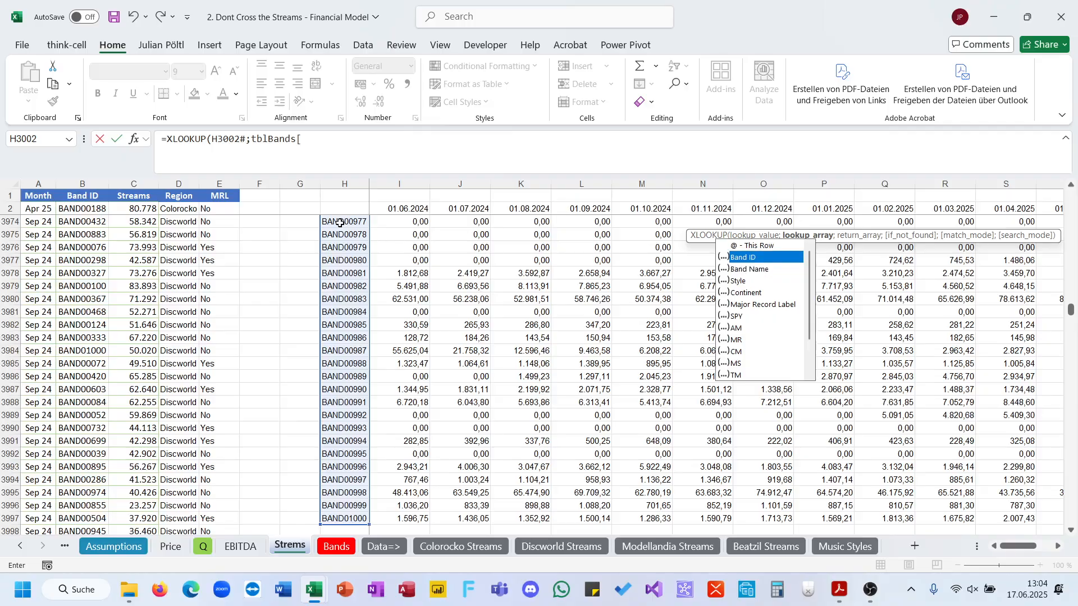
pyautogui.press('Tab')
pyautogui.write(';')
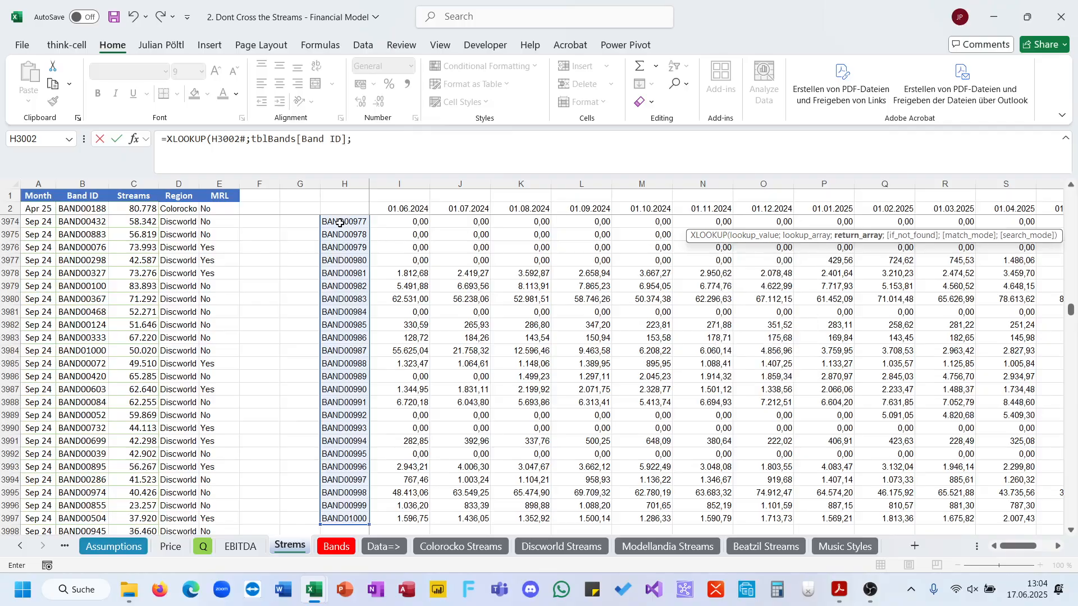
# Complete the formula with the MS column as return array, giving =XLOOKUP(H3002#;tblBands[Band ID];tblBands[MS]).
pyautogui.write('tb')
pyautogui.press('Down')
pyautogui.press('Down')
pyautogui.press('Down')
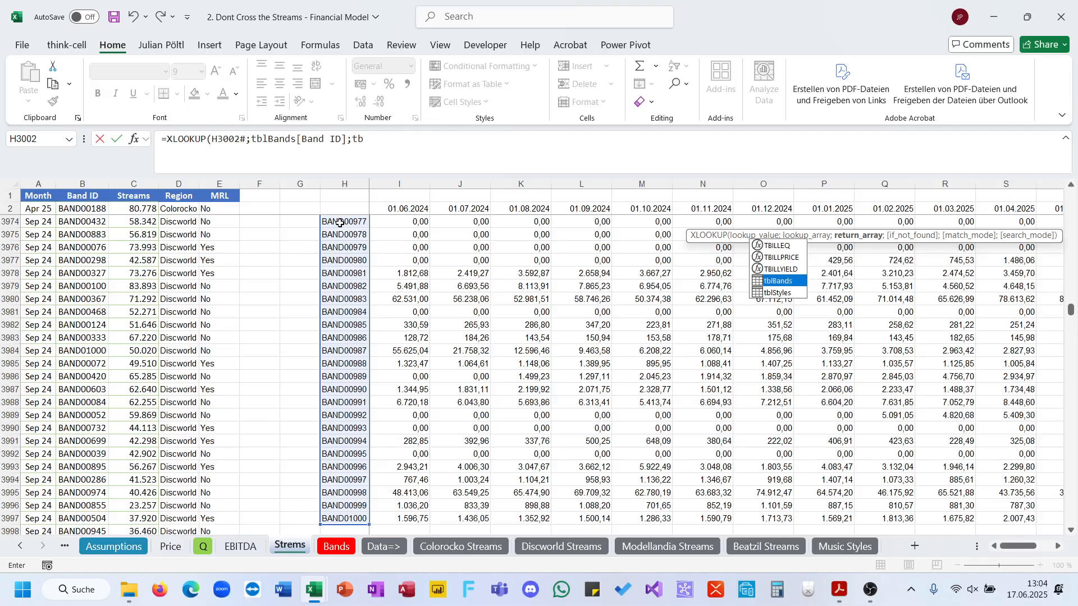
pyautogui.press('Tab')
pyautogui.write('[')
pyautogui.press('Down')
pyautogui.press('Down')
pyautogui.press('Down')
pyautogui.press('Down')
pyautogui.press('Down')
pyautogui.press('Down')
pyautogui.press('Down')
pyautogui.press('Down')
pyautogui.press('Down')
pyautogui.press('Down')
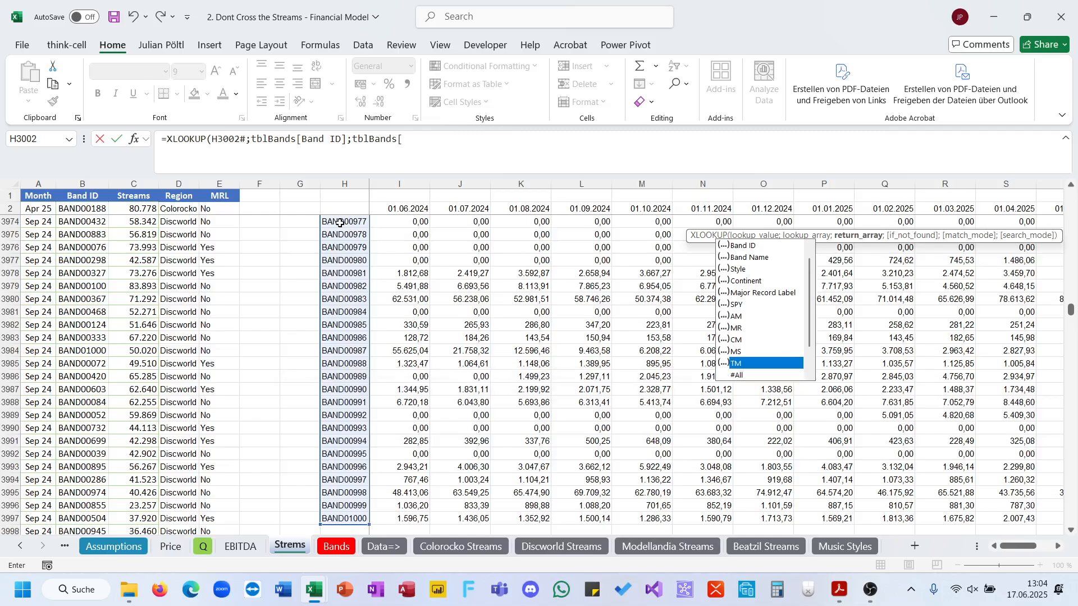
pyautogui.press('Tab')
pyautogui.write('])')
pyautogui.press('Return')
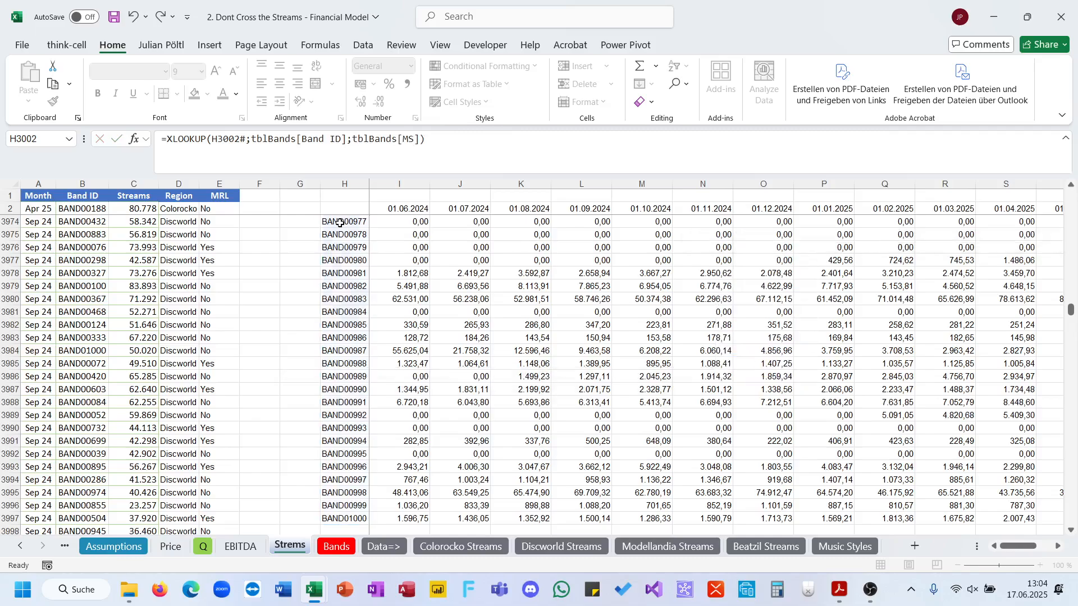
# Append =3 to the XLOOKUP formula in V3002 to flag the bands whose MS multiplier equals 3.
pyautogui.press('Up')
pyautogui.click(450, 133)
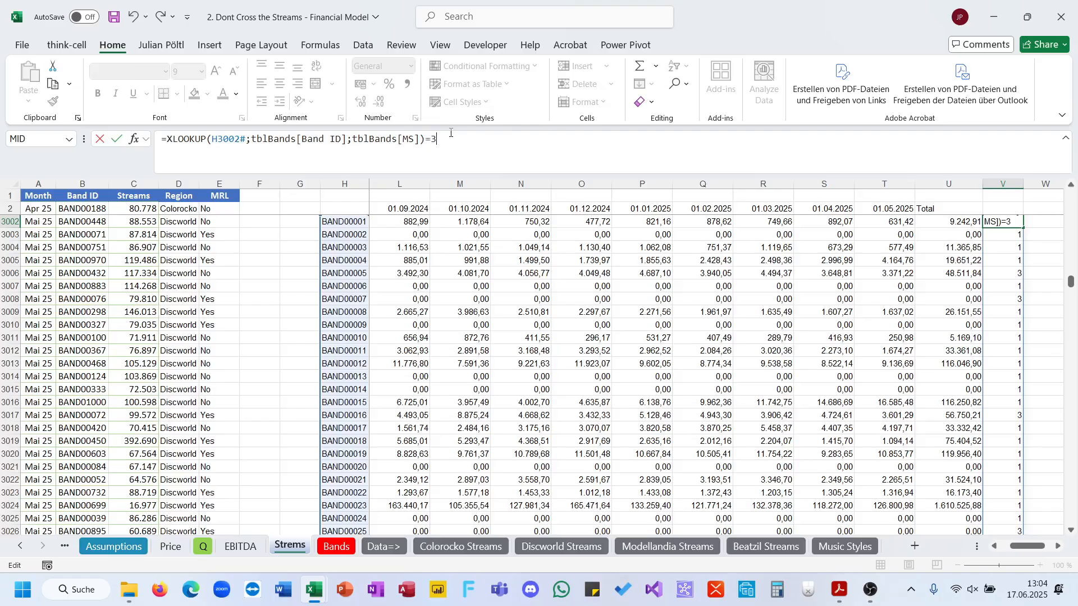
pyautogui.press('Return')
# Fit column X to the band IDs of the filtered list starting in X3002 and select Z3002.
pyautogui.press('Up')
pyautogui.press('Up')
pyautogui.press('Up')
pyautogui.press('Right')
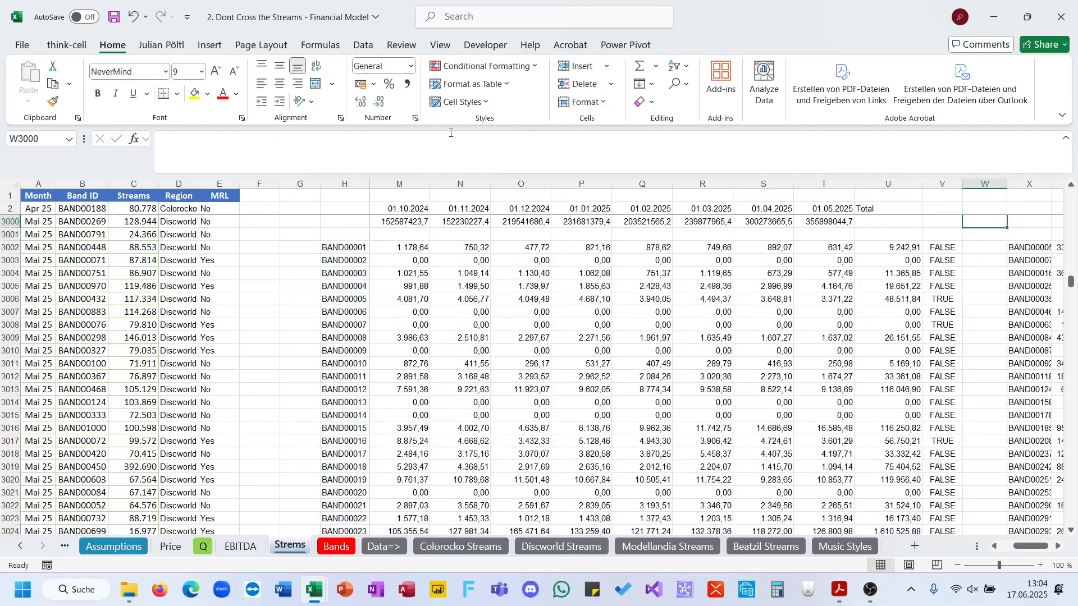
pyautogui.press('Right')
pyautogui.press('Down')
pyautogui.press('Down')
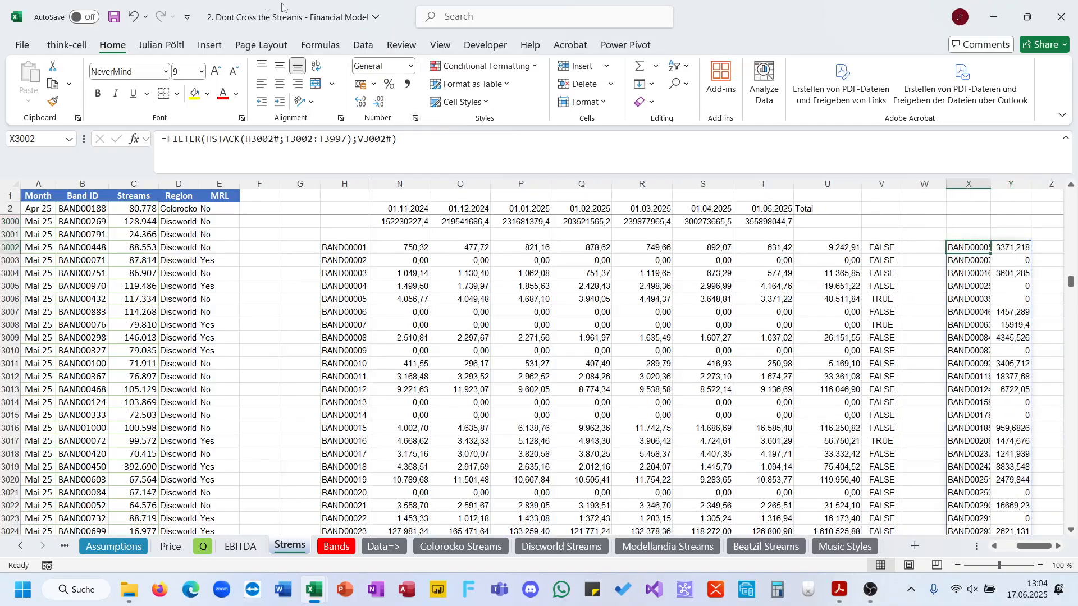
pyautogui.hscroll(4, 701, 310)
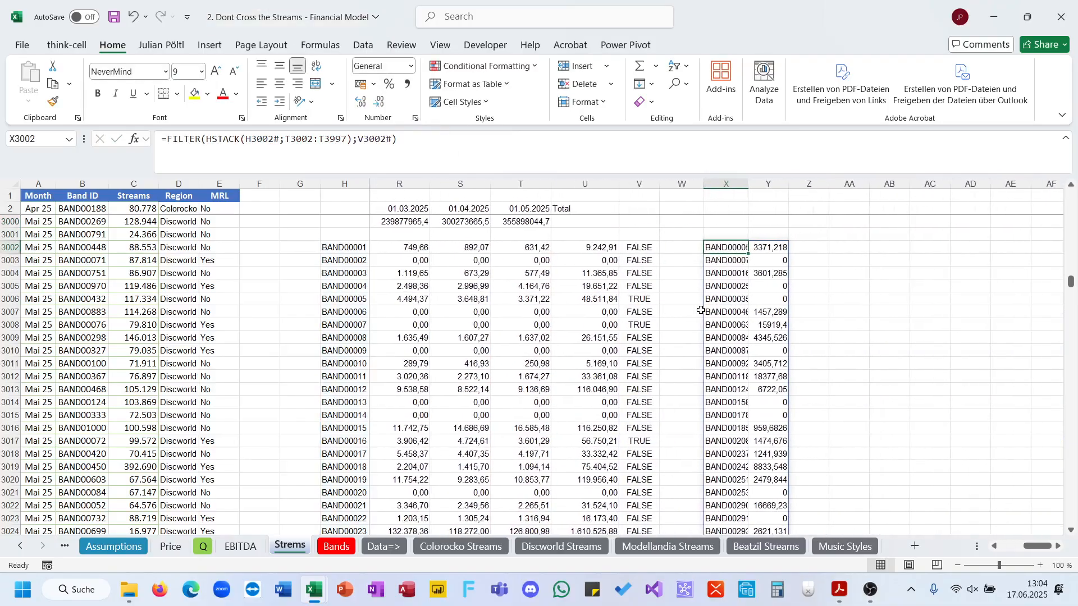
pyautogui.doubleClick(749, 184)
pyautogui.click(829, 249)
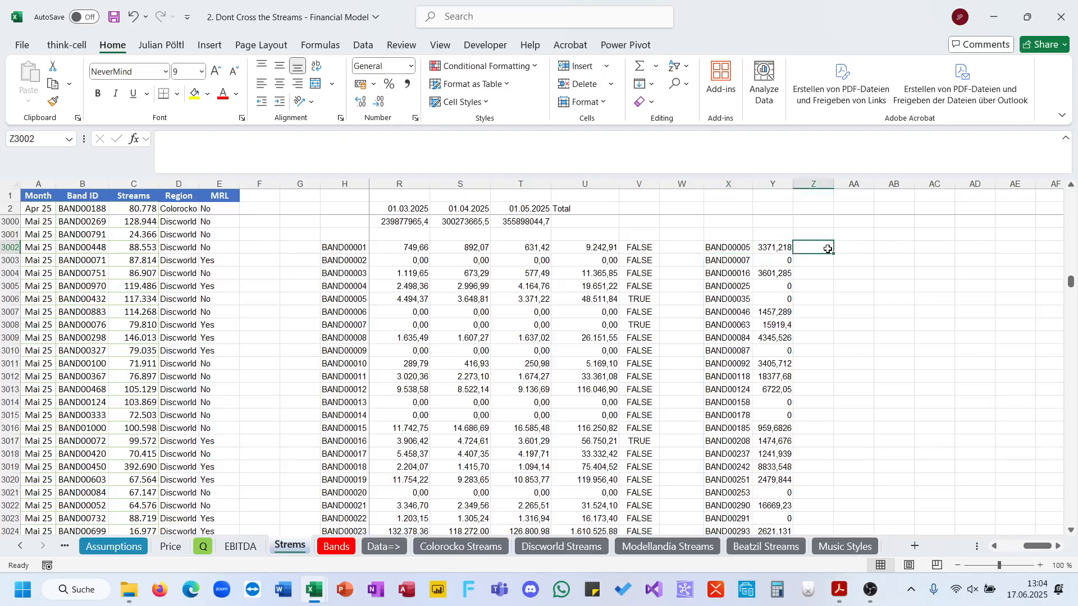
pyautogui.write('=MAX(')
pyautogui.press('BackSpace')
pyautogui.press('BackSpace')
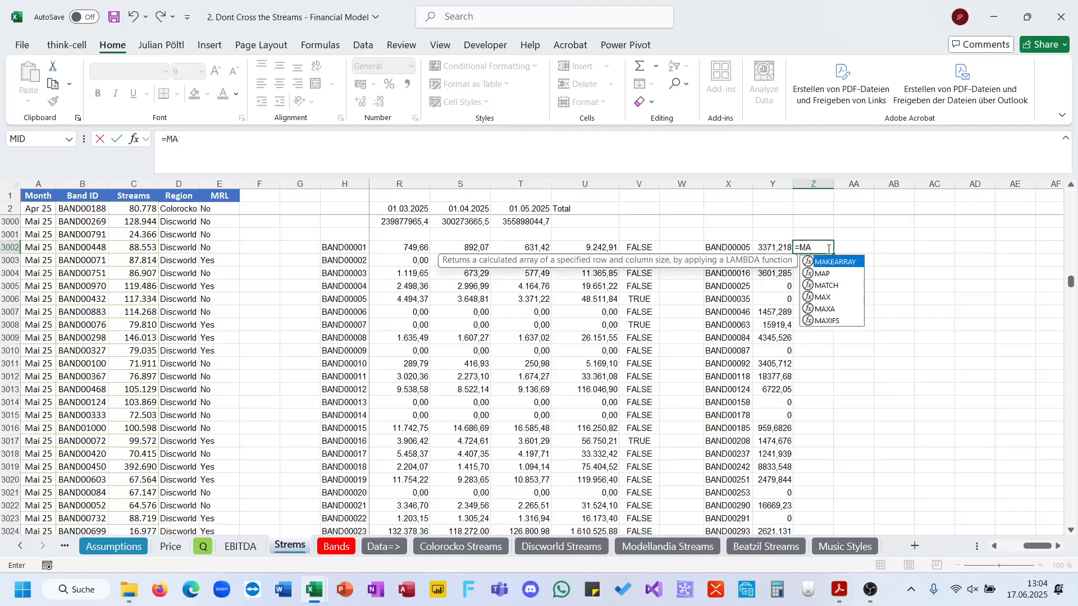
pyautogui.press('BackSpace')
pyautogui.press('BackSpace')
pyautogui.press('BackSpace')
# Start an XLOOKUP formula in Z3002 with MAX(Y3002:Y3078) as the lookup value.
pyautogui.write('x=x')
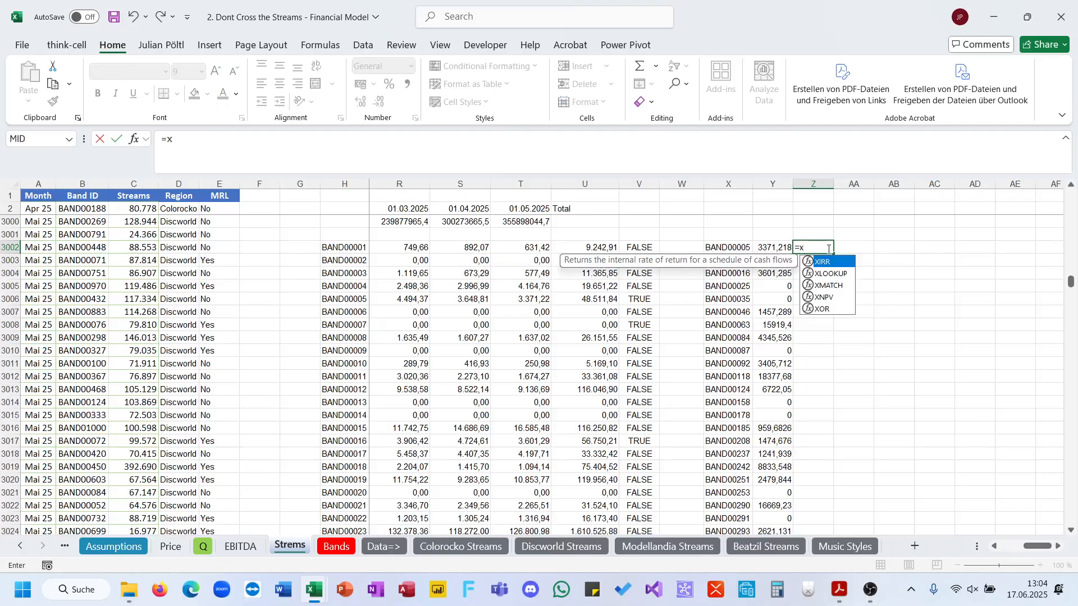
pyautogui.press('Tab')
pyautogui.write('mq')
pyautogui.press('BackSpace')
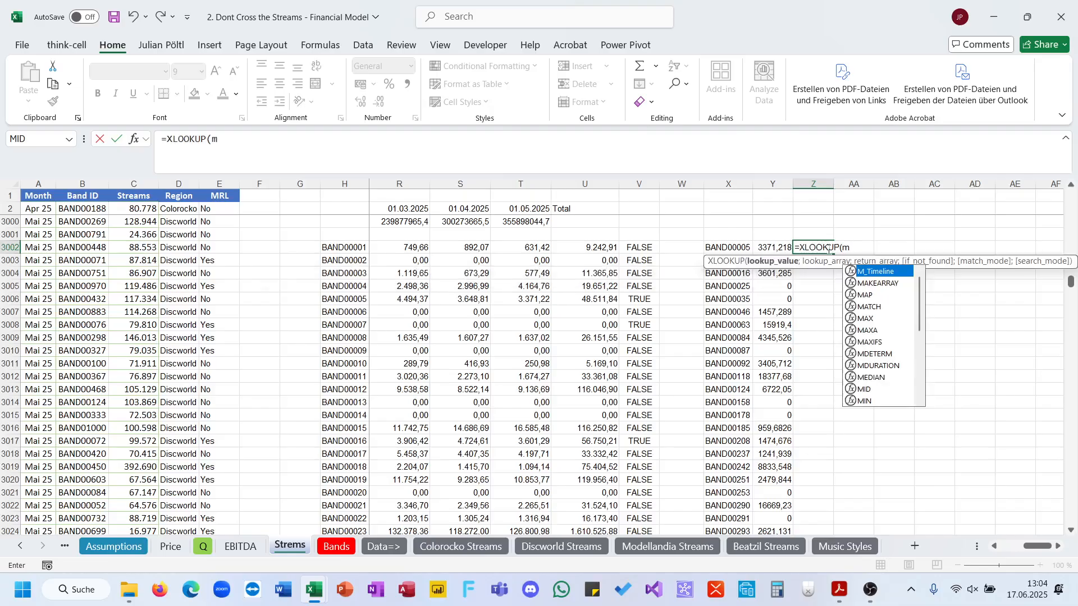
pyautogui.write('ax')
pyautogui.press('Tab')
pyautogui.press('Left')
pyautogui.hotkey('ctrl', 'shift', 'Down')
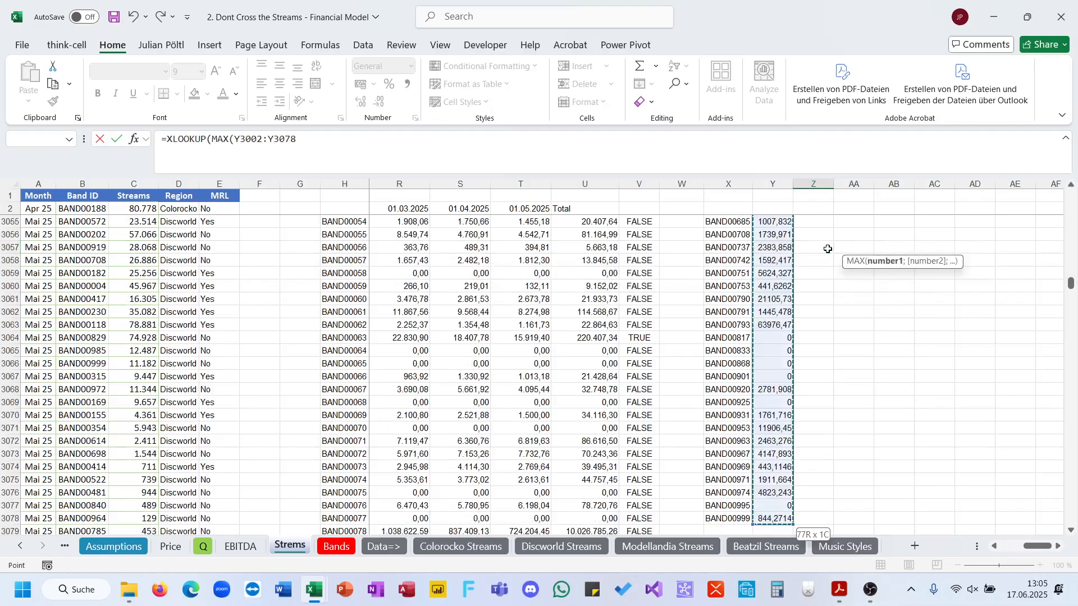
pyautogui.write(');')
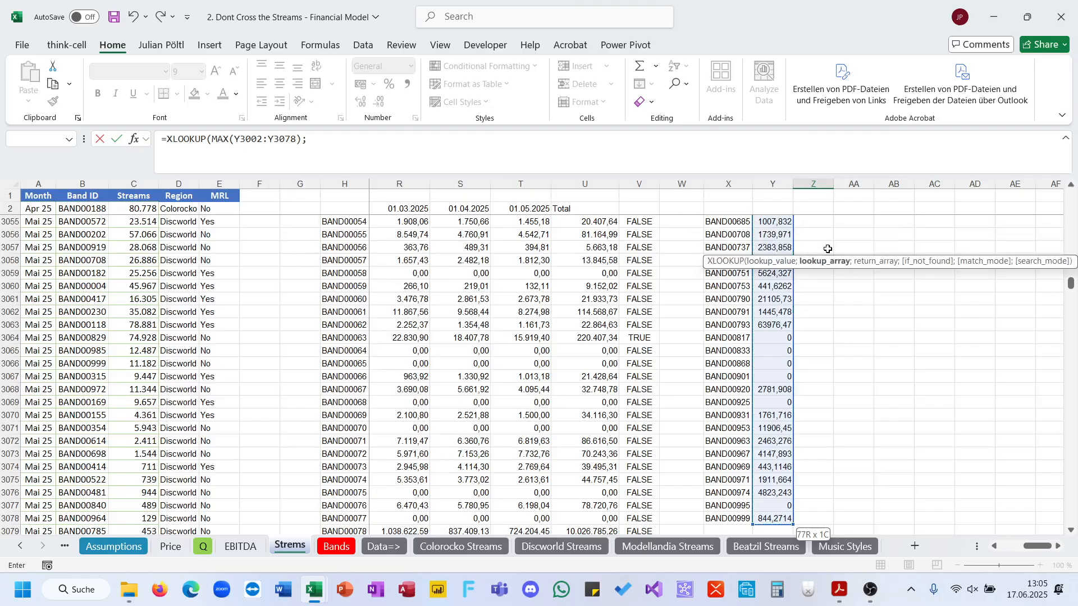
# Set Y3002:Y3078 as the lookup array and X3002:X3078 as the return array of the XLOOKUP.
pyautogui.press('Left')
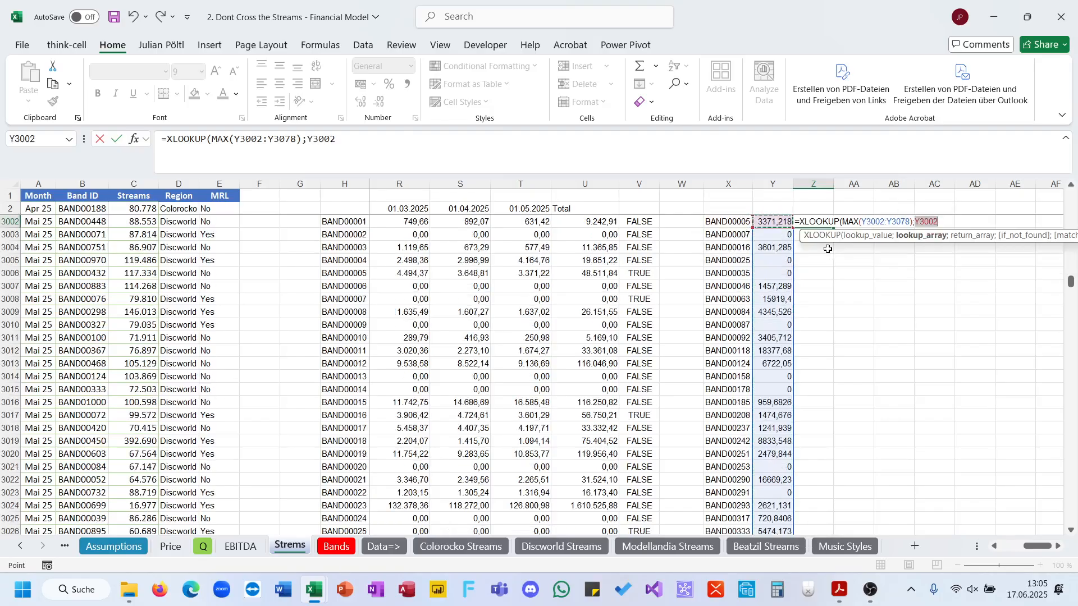
pyautogui.hotkey('ctrl', 'shift', 'Down')
pyautogui.write(';')
pyautogui.press('Left')
pyautogui.press('Left')
pyautogui.hotkey('ctrl', 'shift', 'Down')
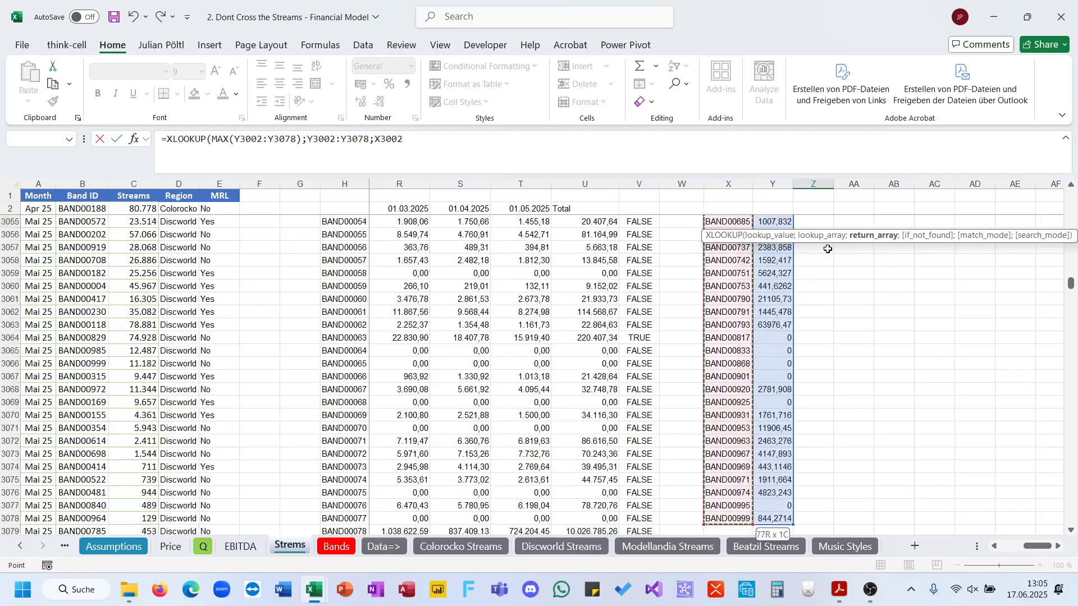
# Close the parenthesis of the XLOOKUP in Z3002, enter the formula and fit column Z to its result.
pyautogui.press('Return')
pyautogui.press('Return')
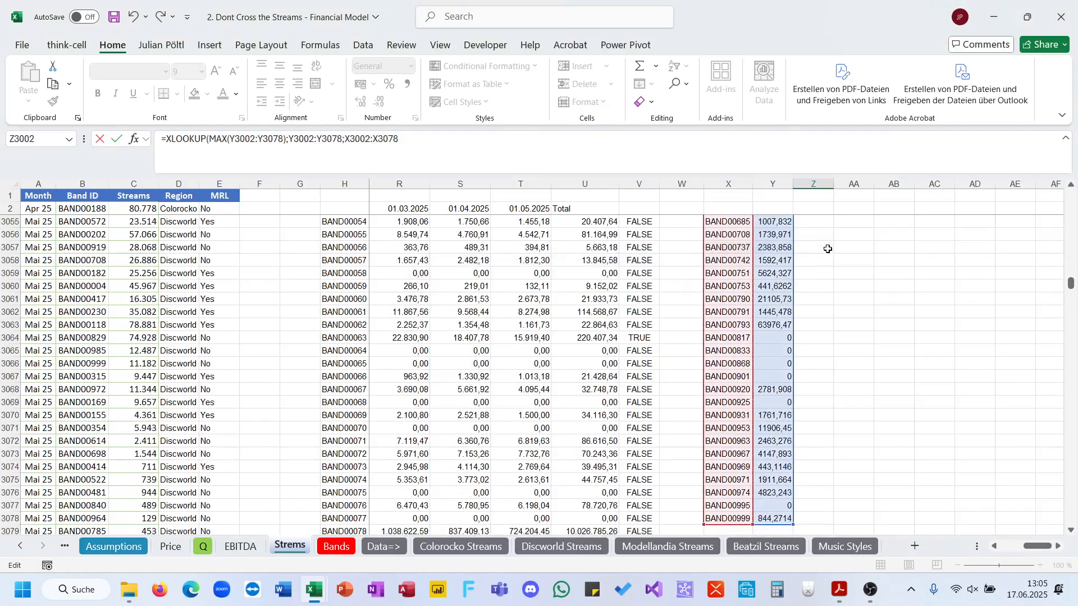
pyautogui.click(551, 145)
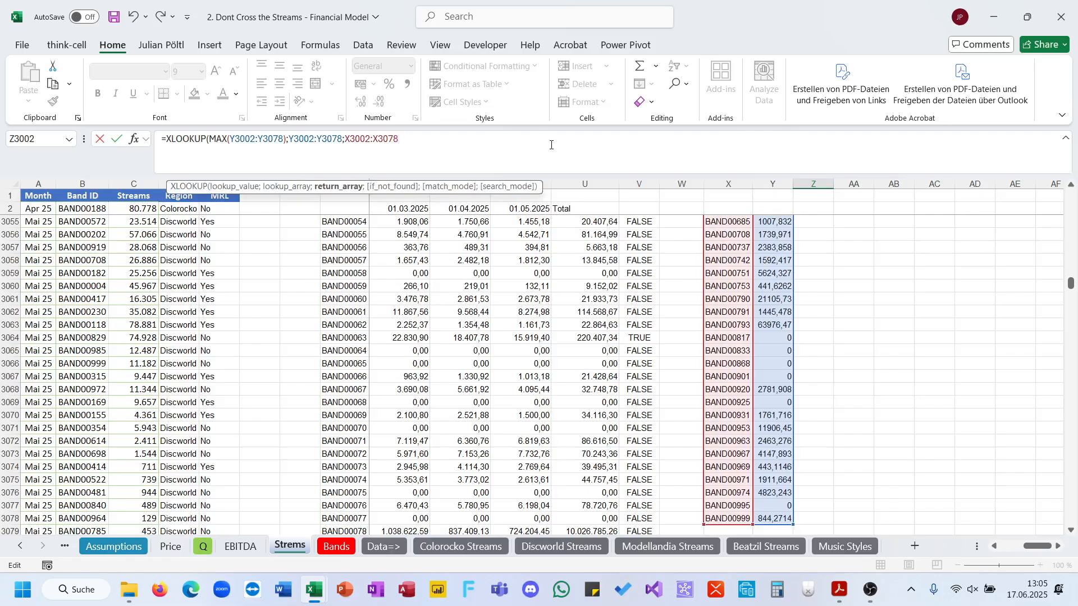
pyautogui.press('Return')
pyautogui.press('Return')
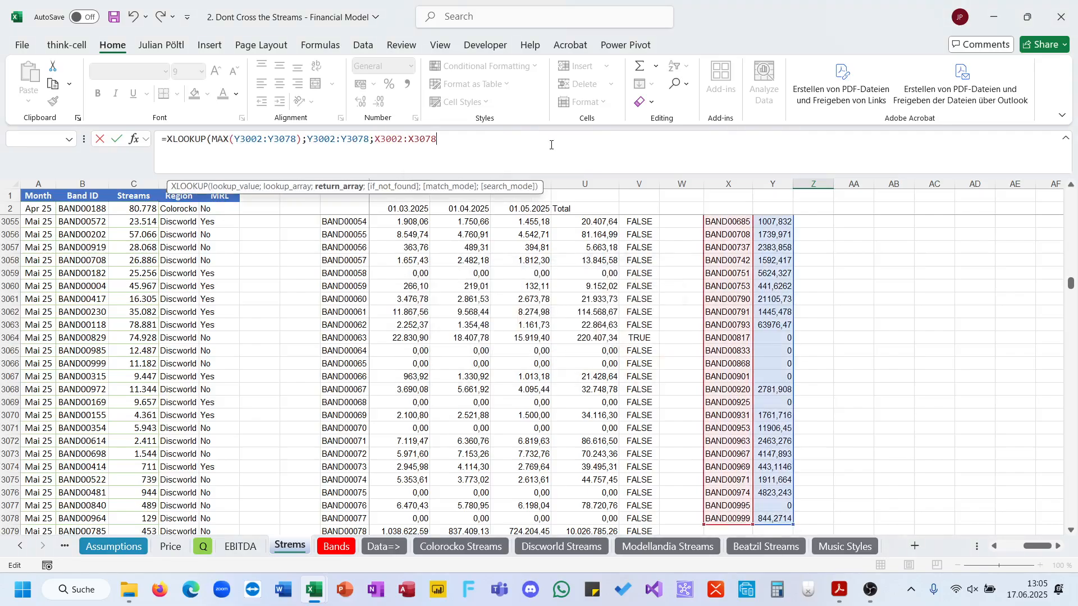
pyautogui.write(')')
pyautogui.press('Return')
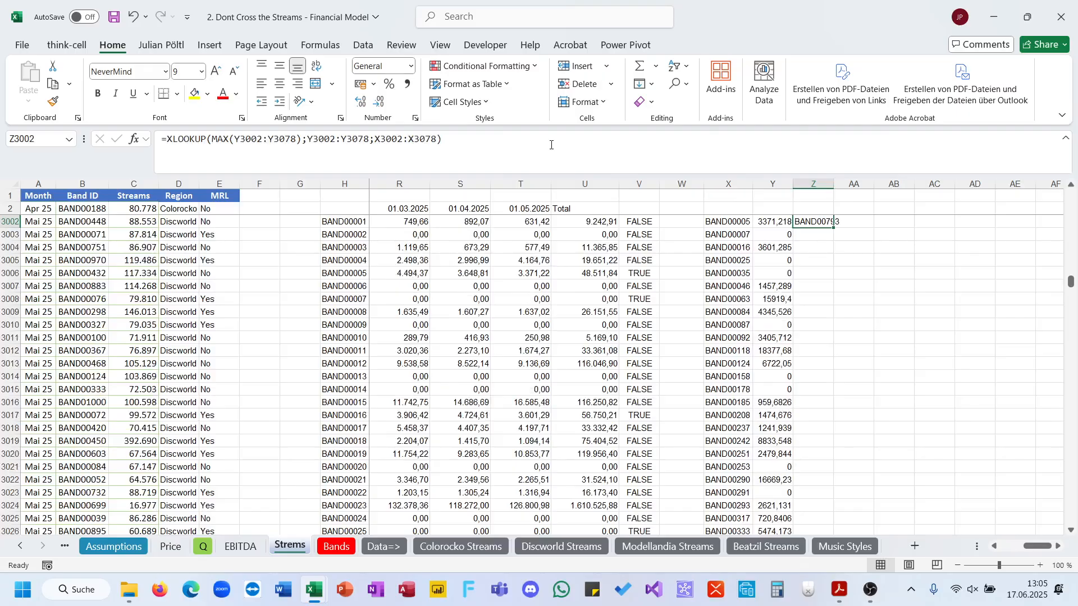
pyautogui.doubleClick(831, 182)
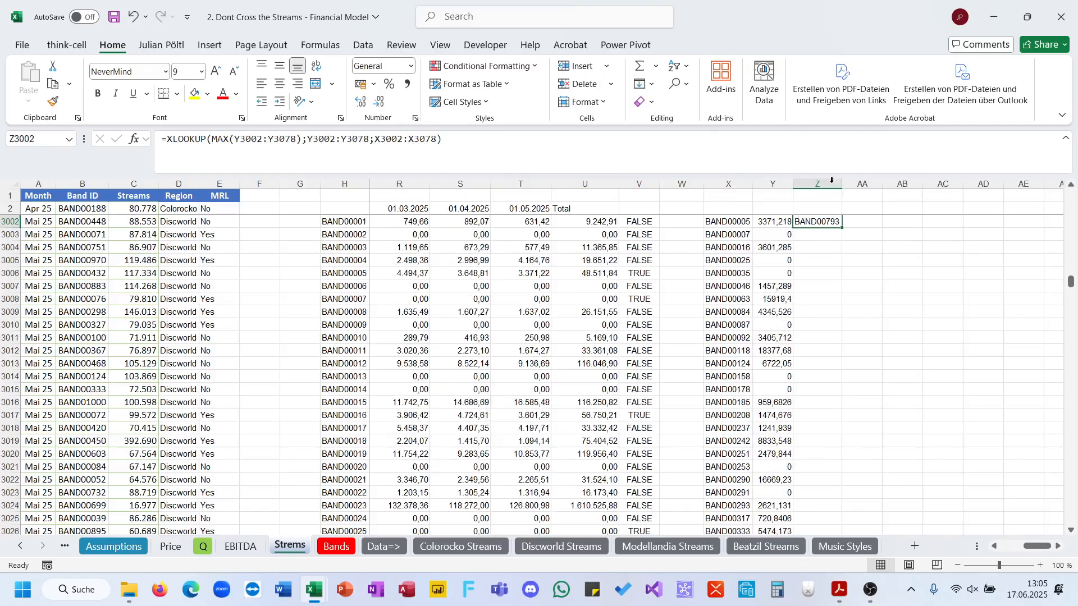
# Wrap the formula in Z3002 in an outer XLOOKUP with tblBands[Band ID] as its lookup array.
pyautogui.click(164, 138)
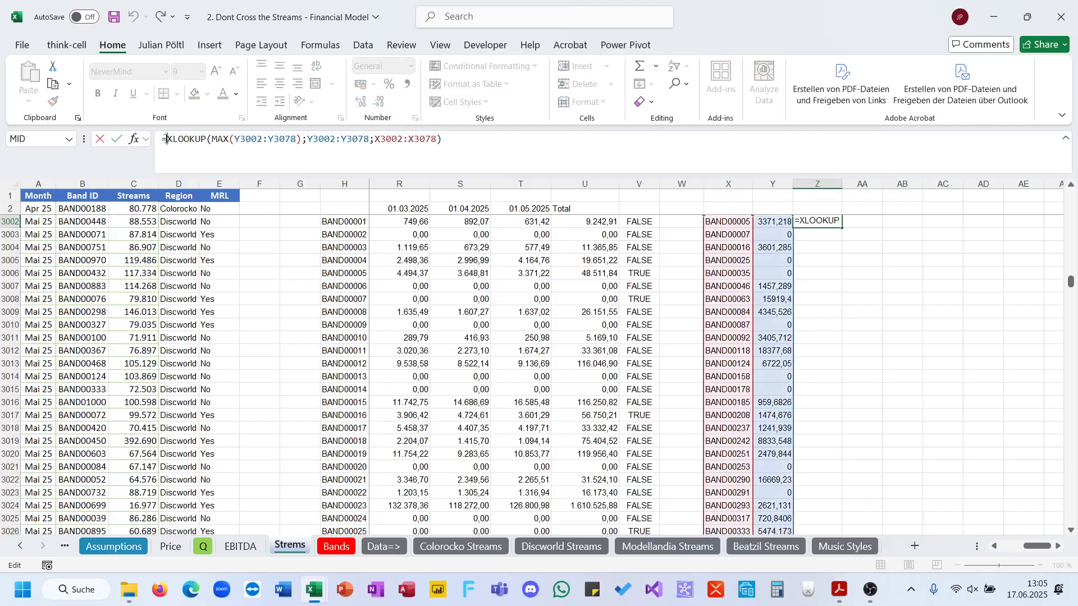
pyautogui.write('XLOOKUP(')
pyautogui.click(537, 160)
pyautogui.write(';tb')
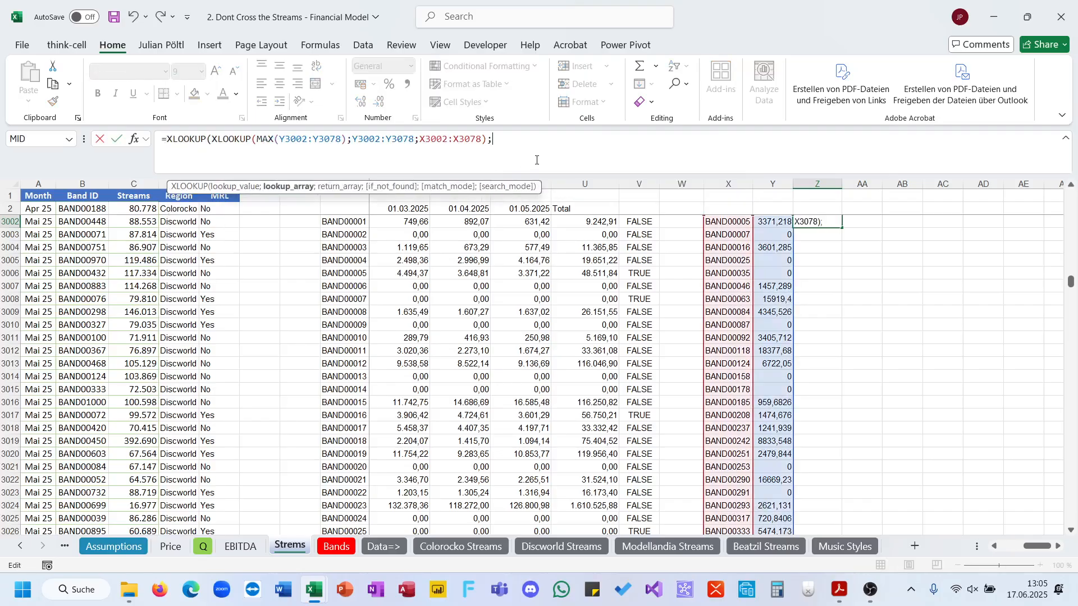
pyautogui.press('Down')
pyautogui.press('Down')
pyautogui.press('Down')
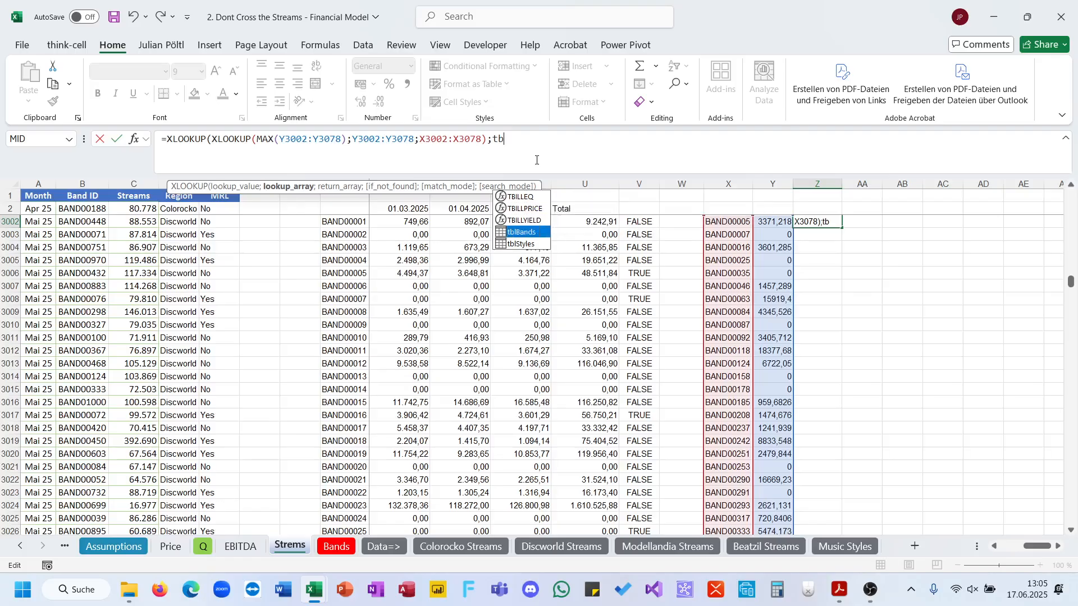
pyautogui.press('Tab')
pyautogui.write('[')
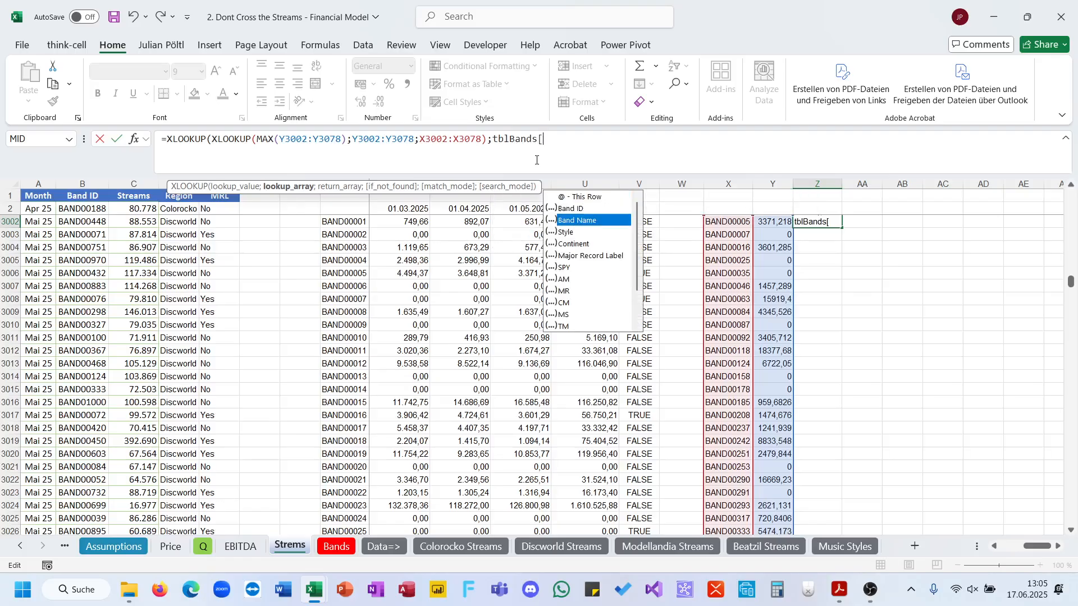
pyautogui.press('Tab')
pyautogui.write('];')
# Complete the outer XLOOKUP in Z3002 with tblBands[Band Name] as the return array.
pyautogui.write('tbl')
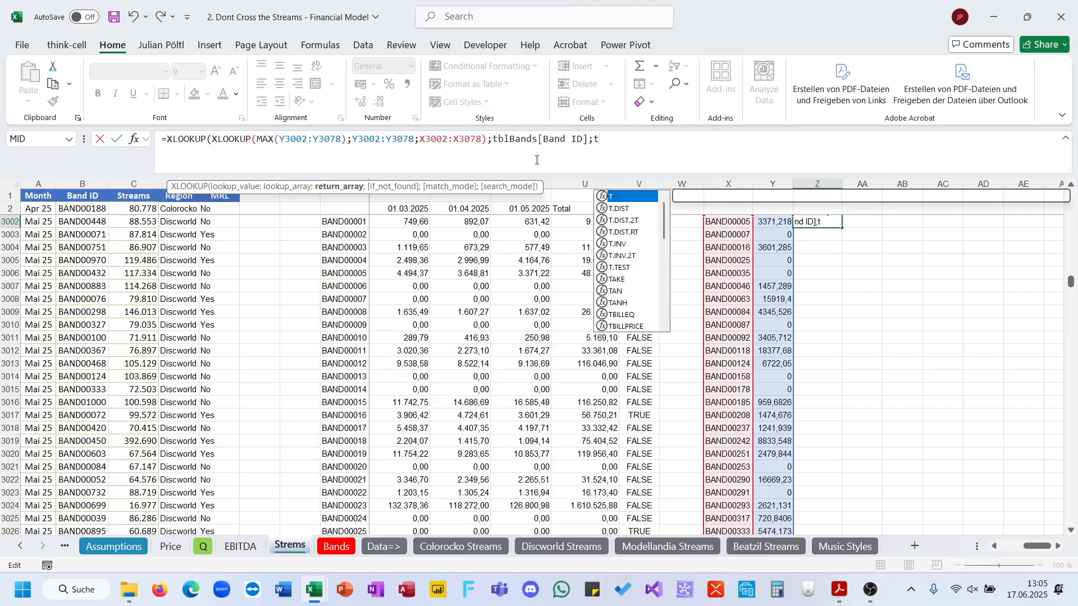
pyautogui.press('Tab')
pyautogui.write('[')
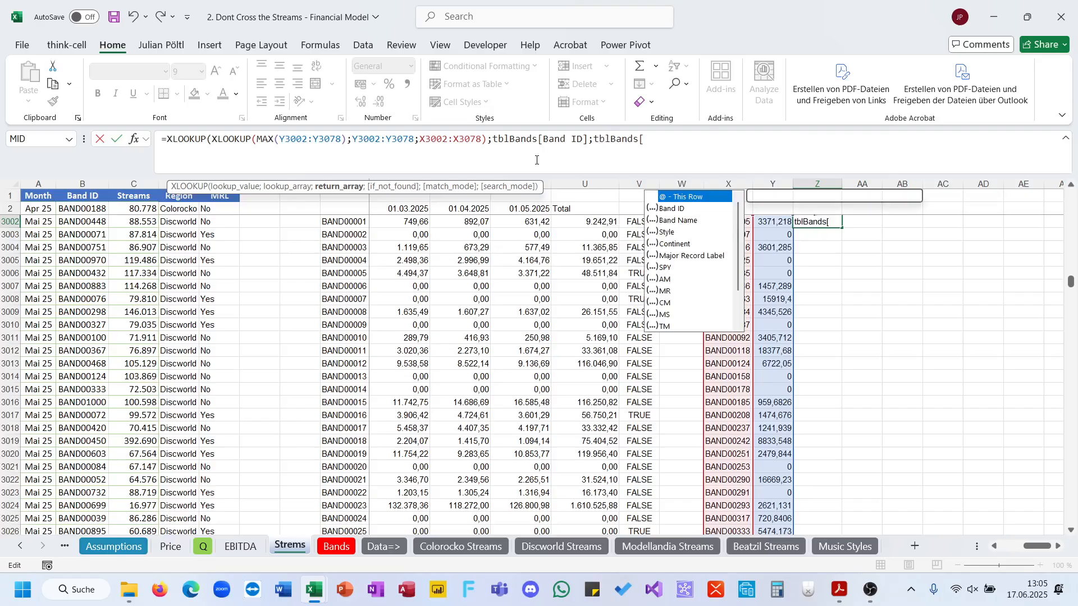
pyautogui.press('Down')
pyautogui.press('Down')
pyautogui.press('Tab')
pyautogui.write('])')
pyautogui.hotkey('ctrl', 'Return')
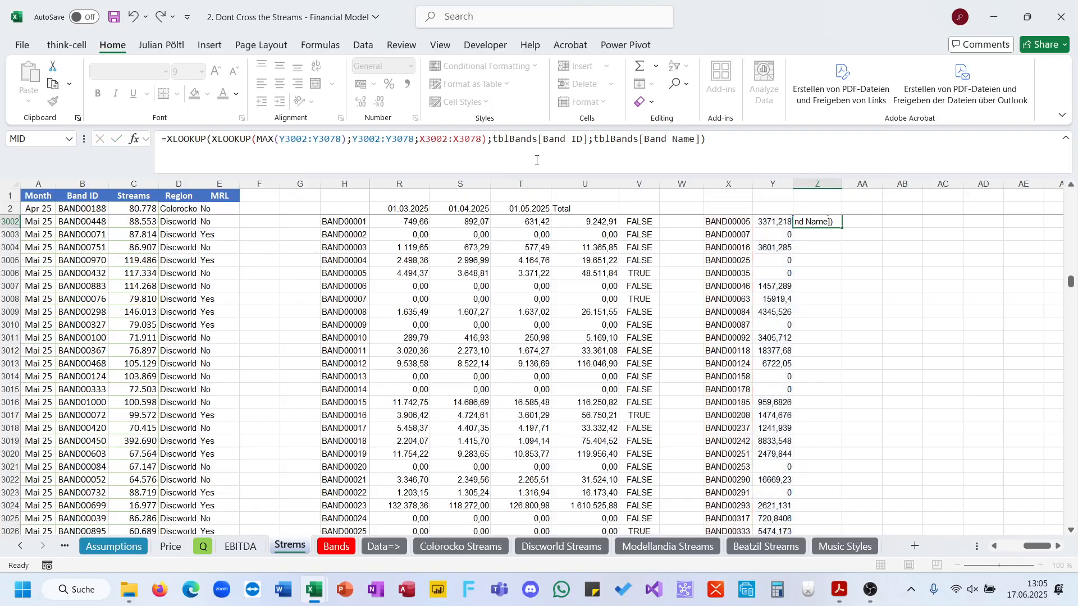
# Check the options of question 21 in the quiz PDF and record b) as its answer on the Q sheet.
pyautogui.scroll(1, 701, 365)
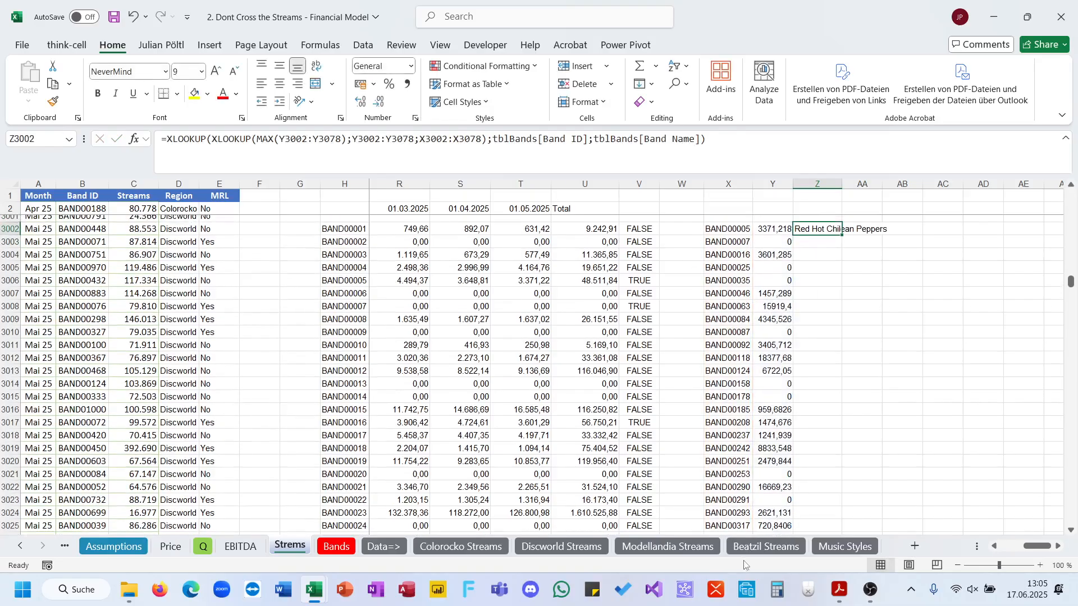
pyautogui.click(839, 593)
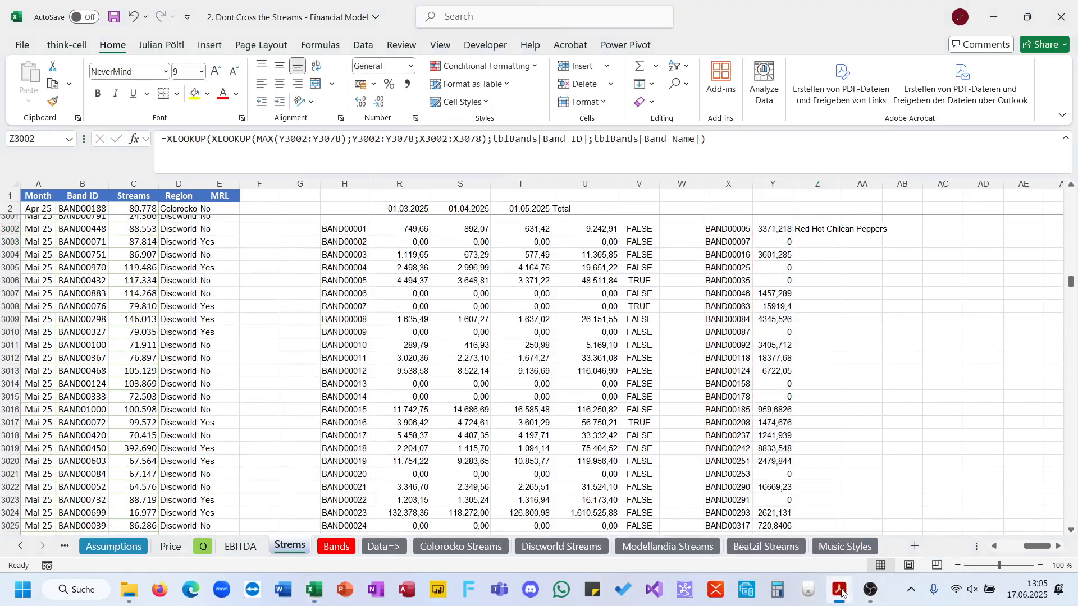
pyautogui.rightClick(842, 593)
pyautogui.click(507, 437)
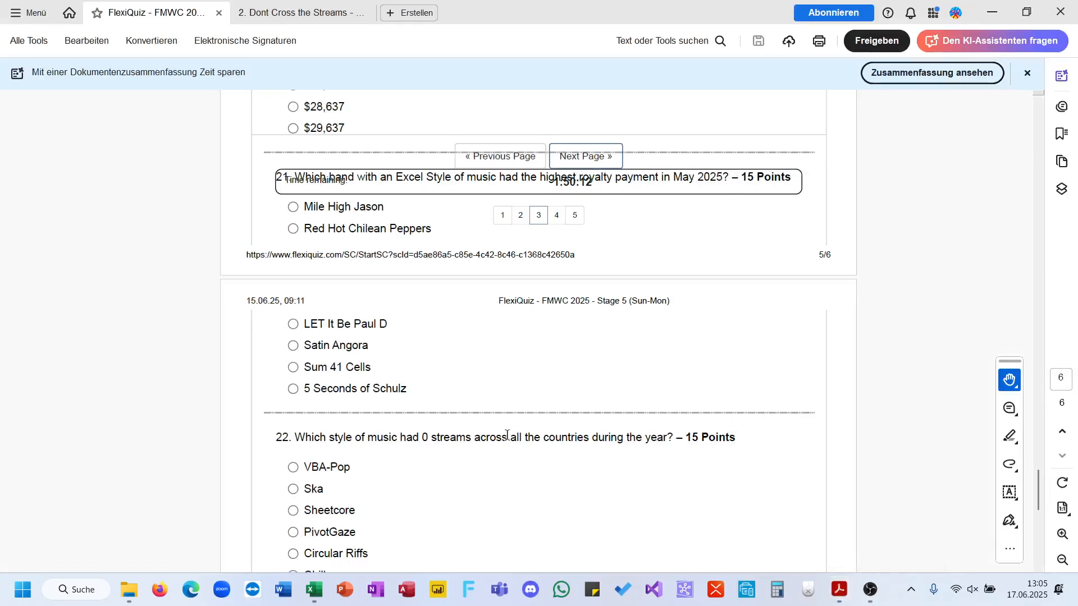
pyautogui.moveTo(314, 590)
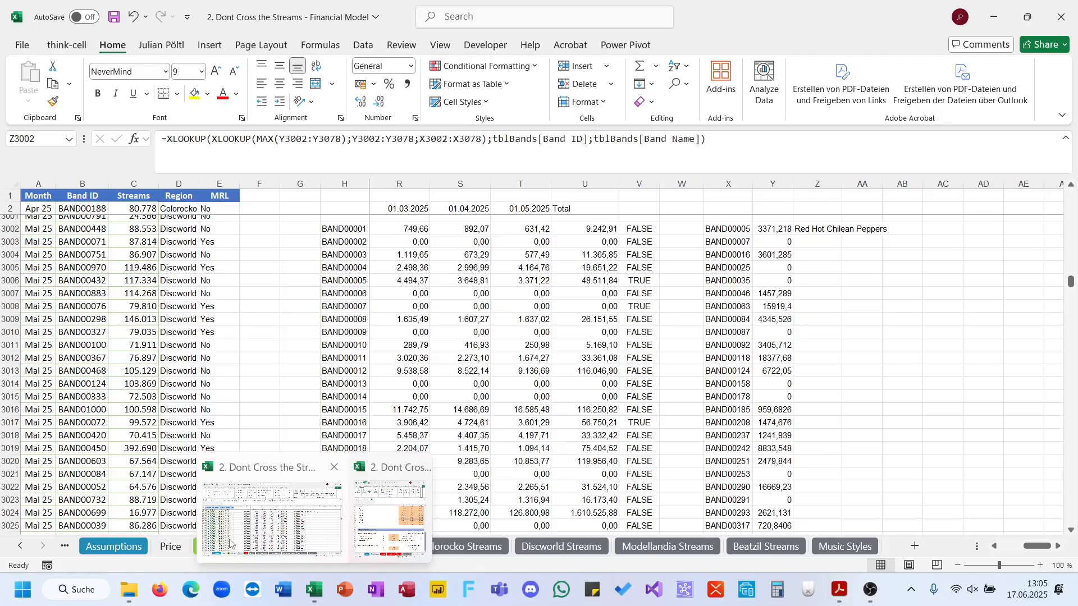
pyautogui.click(216, 542)
pyautogui.click(210, 547)
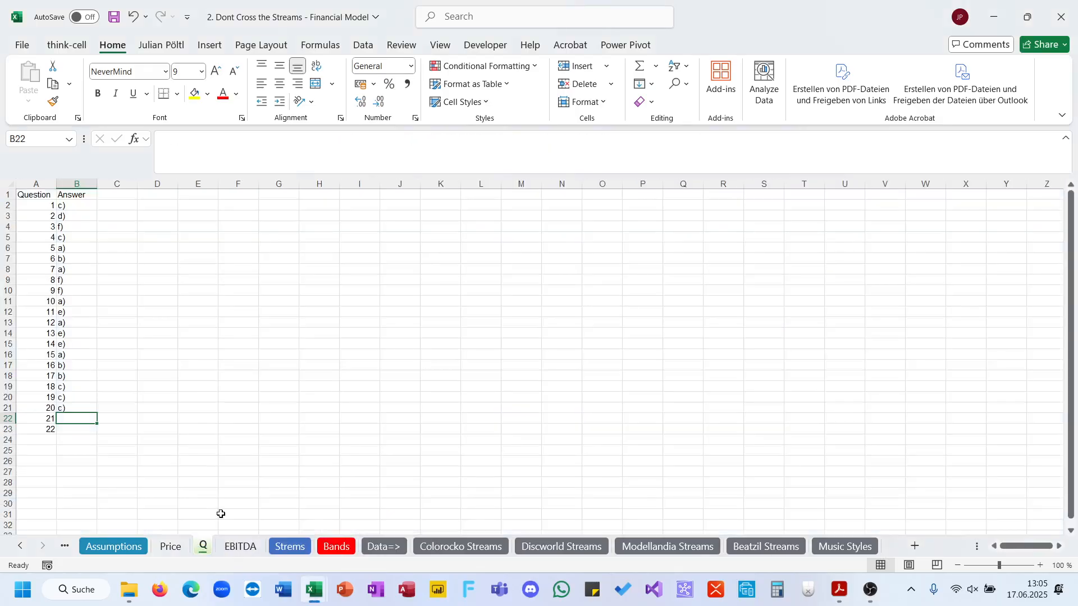
pyautogui.write('b)')
pyautogui.press('Return')
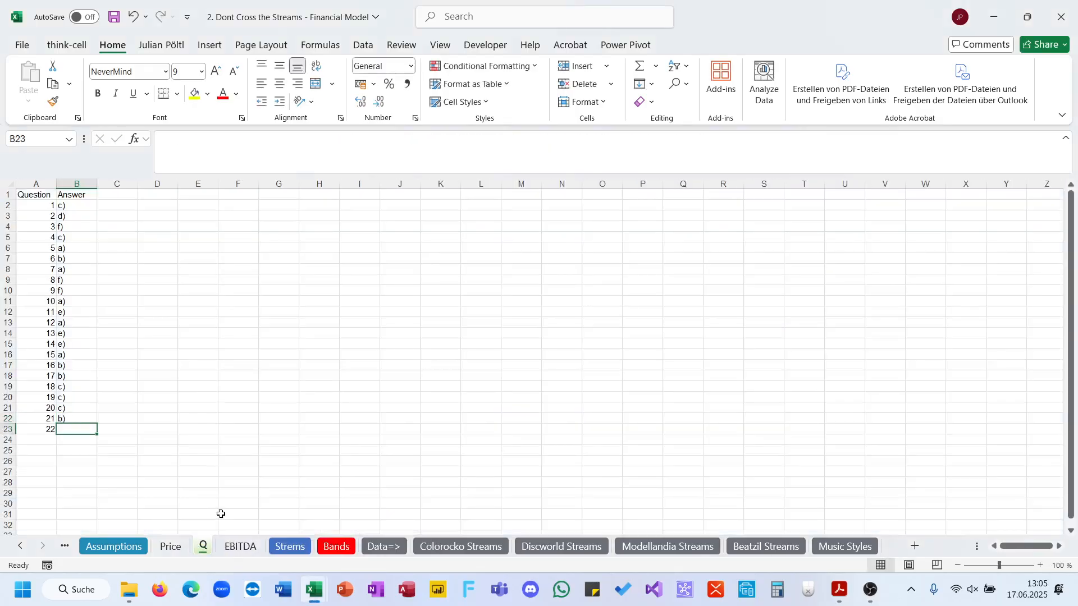
# Read question 22 and its music style options in the quiz PDF, and return to the workbook.
pyautogui.click(832, 590)
pyautogui.scroll(-3, 700, 366)
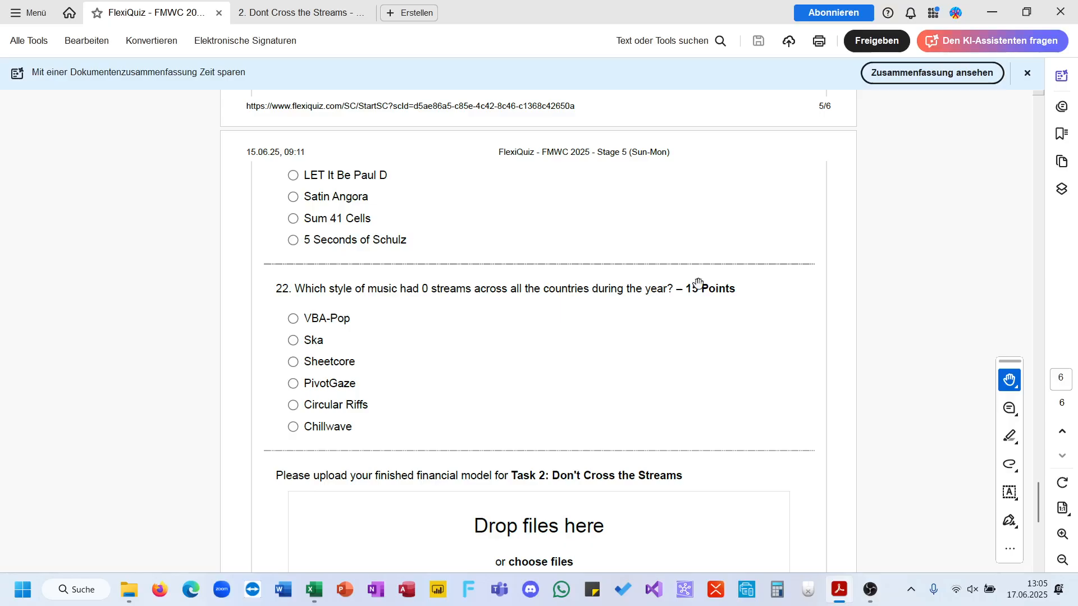
pyautogui.click(994, 11)
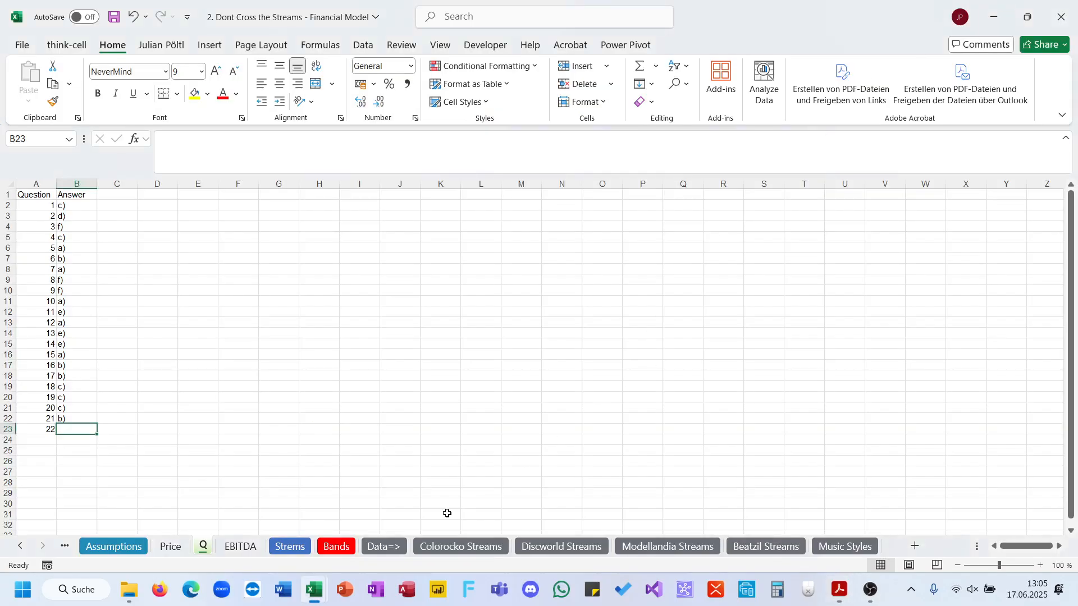
# Copy the full list of styles from the Styles column on the Music Styles sheet.
pyautogui.click(337, 547)
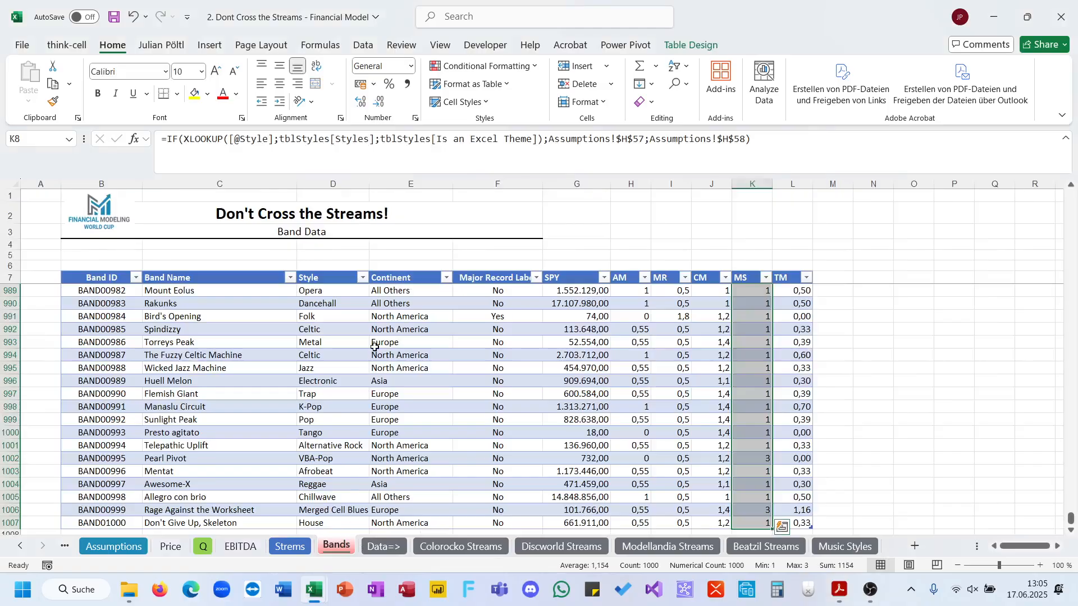
pyautogui.scroll(20, 361, 319)
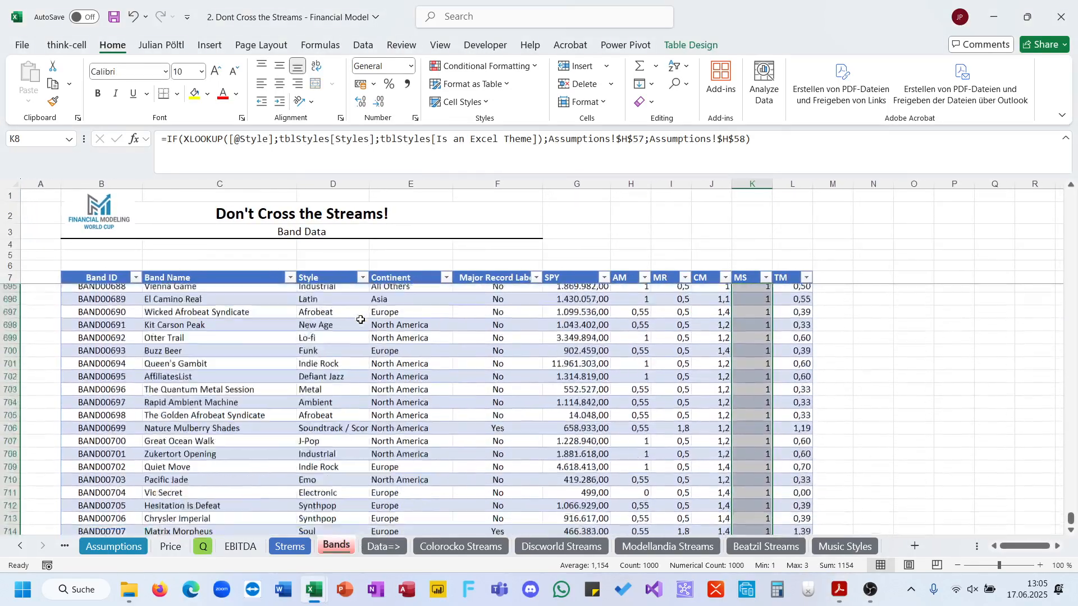
pyautogui.scroll(9, 973, 466)
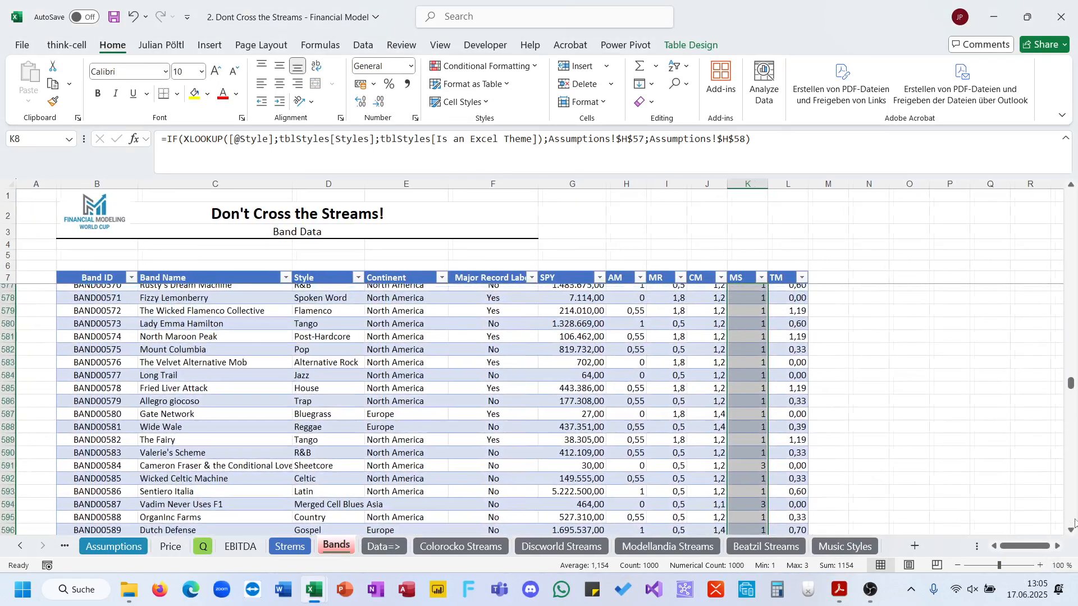
pyautogui.moveTo(1073, 383); pyautogui.dragTo(1072, 196)
pyautogui.hscroll(5, 921, 468)
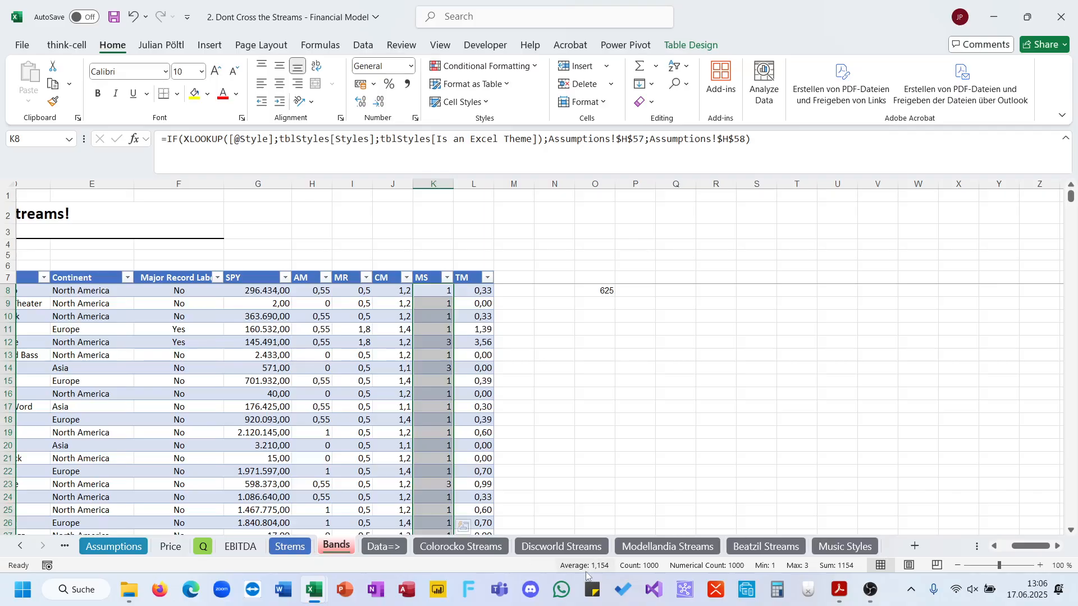
pyautogui.click(845, 546)
pyautogui.click(103, 303)
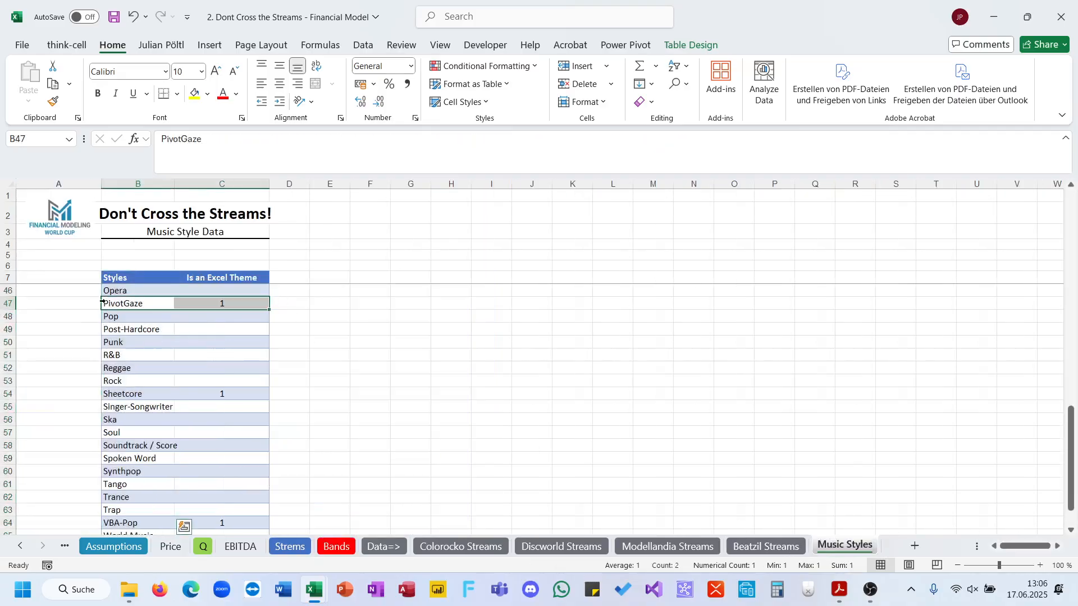
pyautogui.hotkey('ctrl', 'Home')
pyautogui.hotkey('ctrl', 'shift', 'Down')
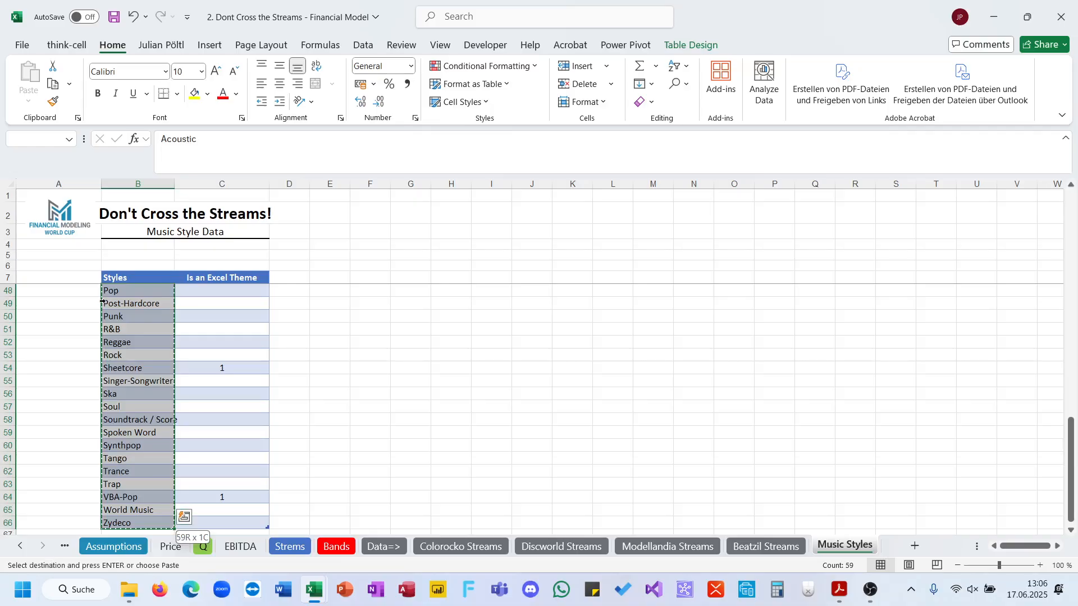
pyautogui.hotkey('ctrl', 'c')
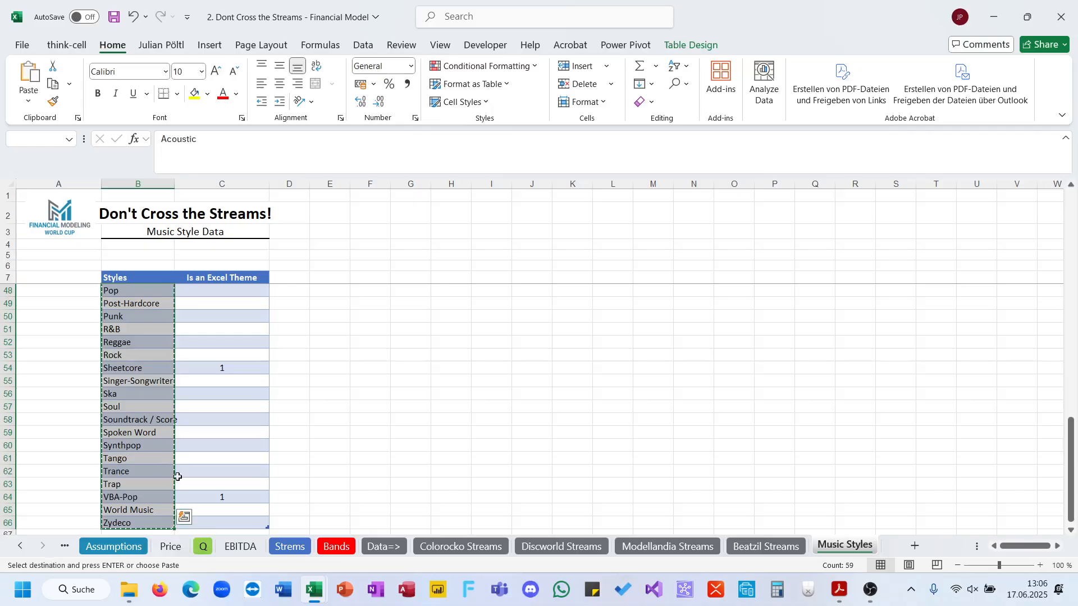
# Paste the copied styles beside the band table on the Bands sheet, starting in Q9.
pyautogui.click(286, 546)
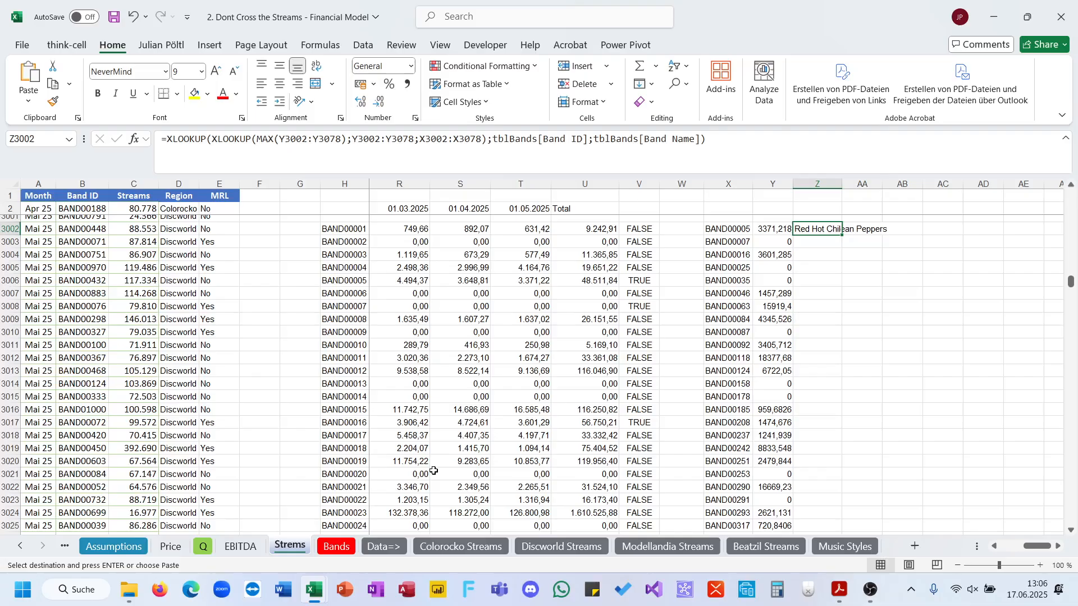
pyautogui.click(335, 552)
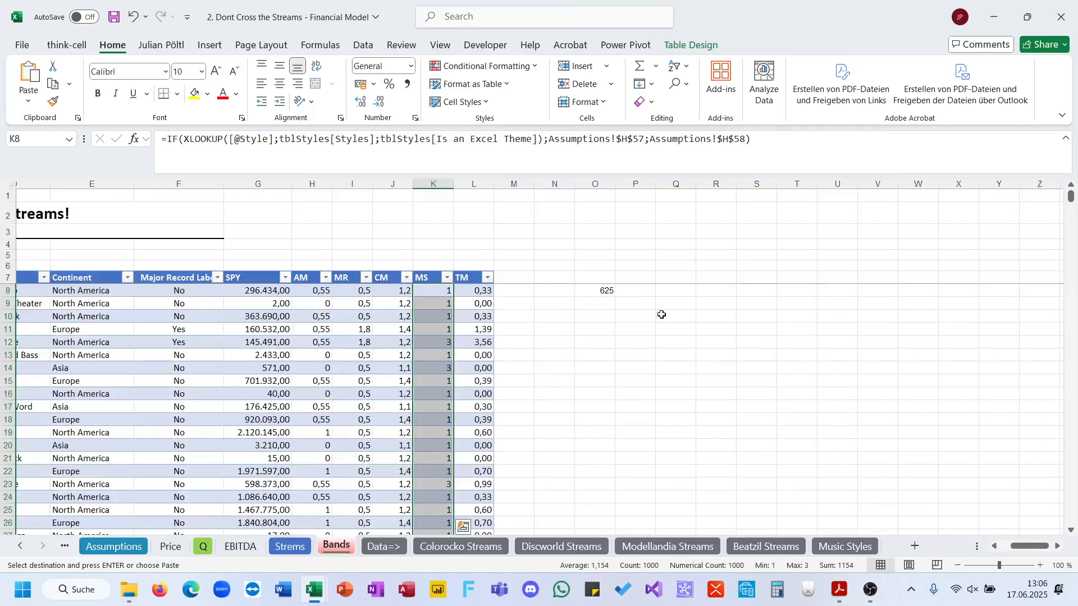
pyautogui.click(679, 300)
pyautogui.hotkey('ctrl', 'v')
# Start a SUMIFS formula in R9 with tblBands[SPY] as the sum range.
pyautogui.click(734, 306)
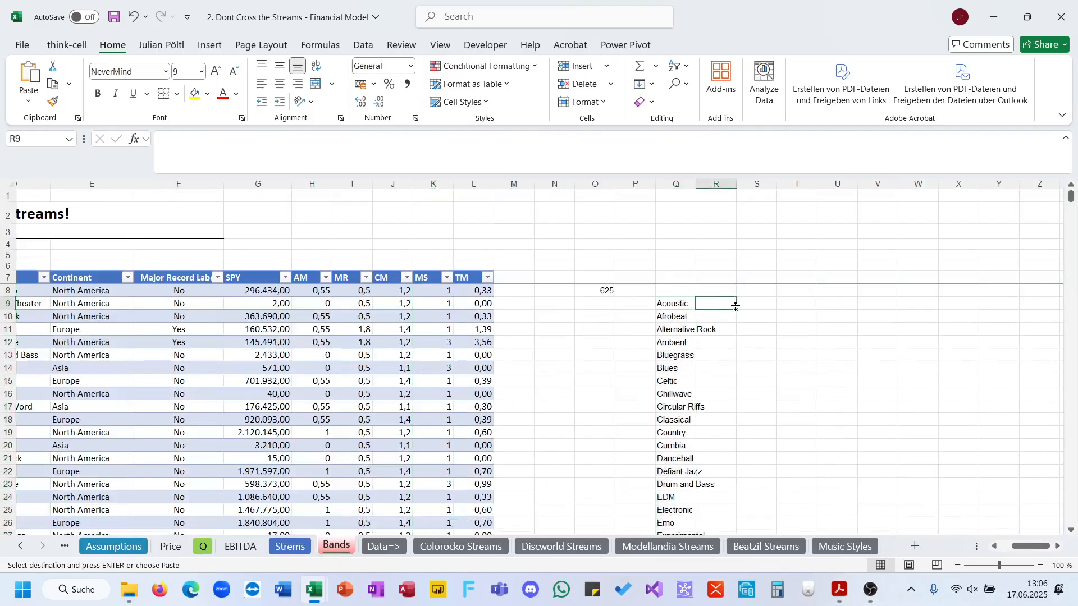
pyautogui.write('=sum')
pyautogui.press('Down')
pyautogui.press('Down')
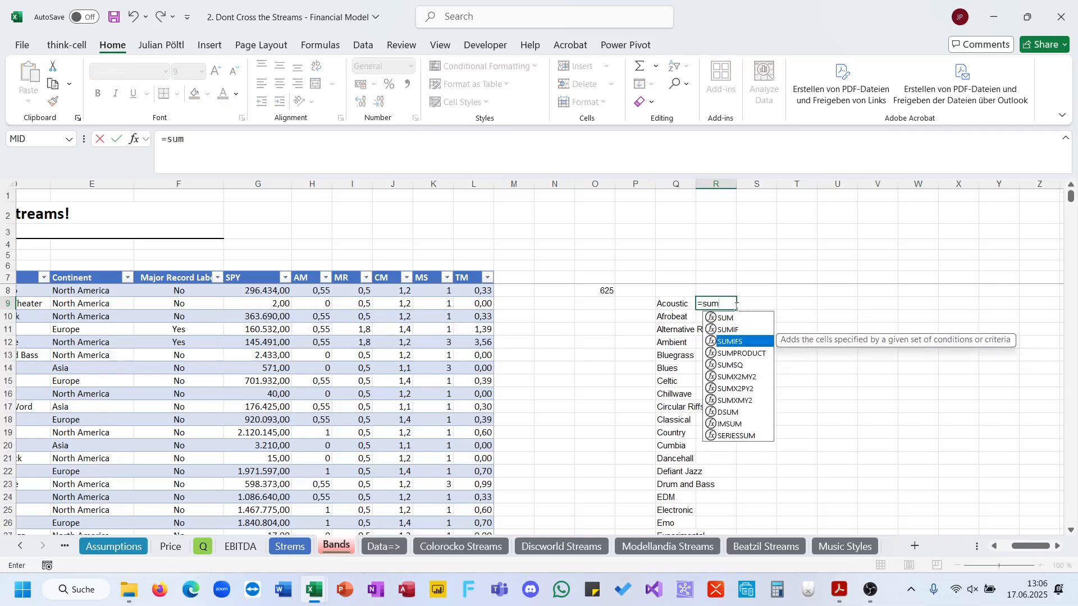
pyautogui.press('Tab')
pyautogui.click(269, 291)
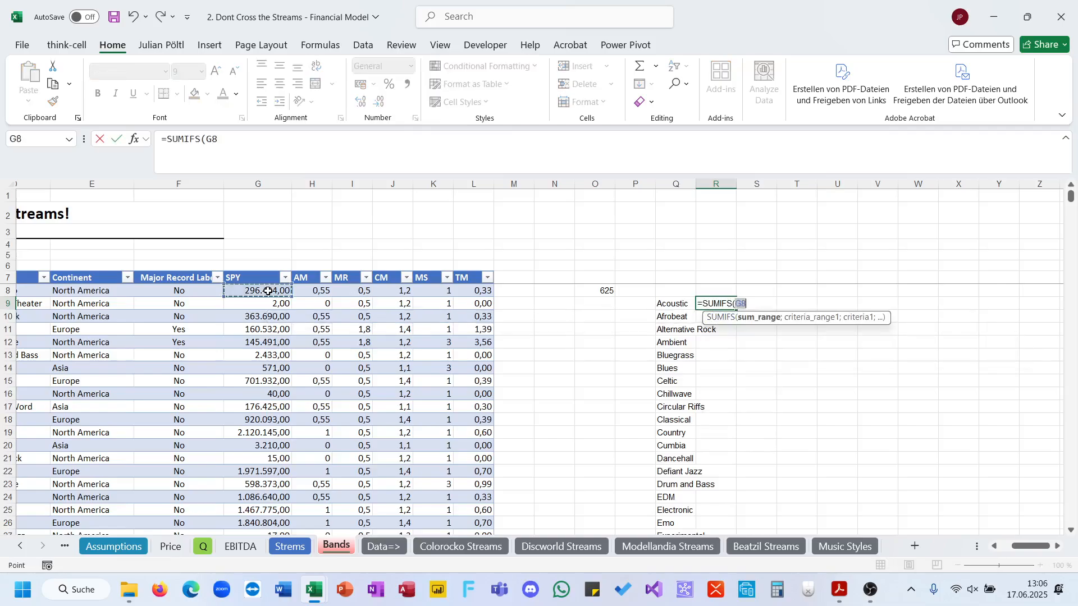
pyautogui.hotkey('ctrl', 'shift', 'Down')
# Complete the SUMIFS in R9 with D9:D1007 as the criteria range and Q9 as the criterion.
pyautogui.write(';')
pyautogui.press('Left')
pyautogui.press('Left')
pyautogui.press('Left')
pyautogui.press('Left')
pyautogui.press('Left')
pyautogui.press('Left')
pyautogui.press('Left')
pyautogui.press('Left')
pyautogui.press('Left')
pyautogui.press('Left')
pyautogui.press('Left')
pyautogui.press('Left')
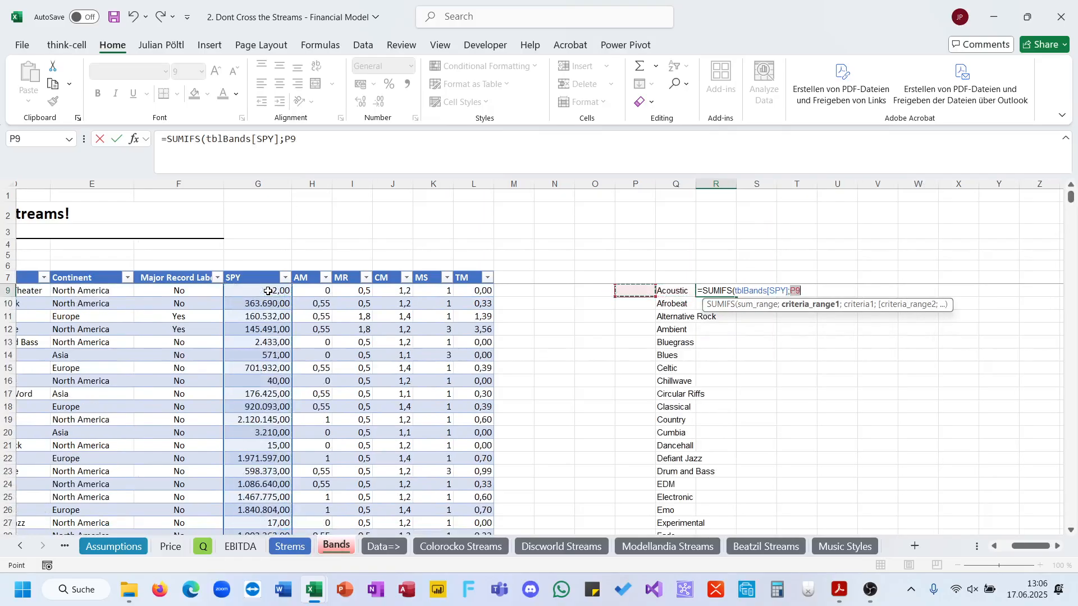
pyautogui.press('Left')
pyautogui.press('Left')
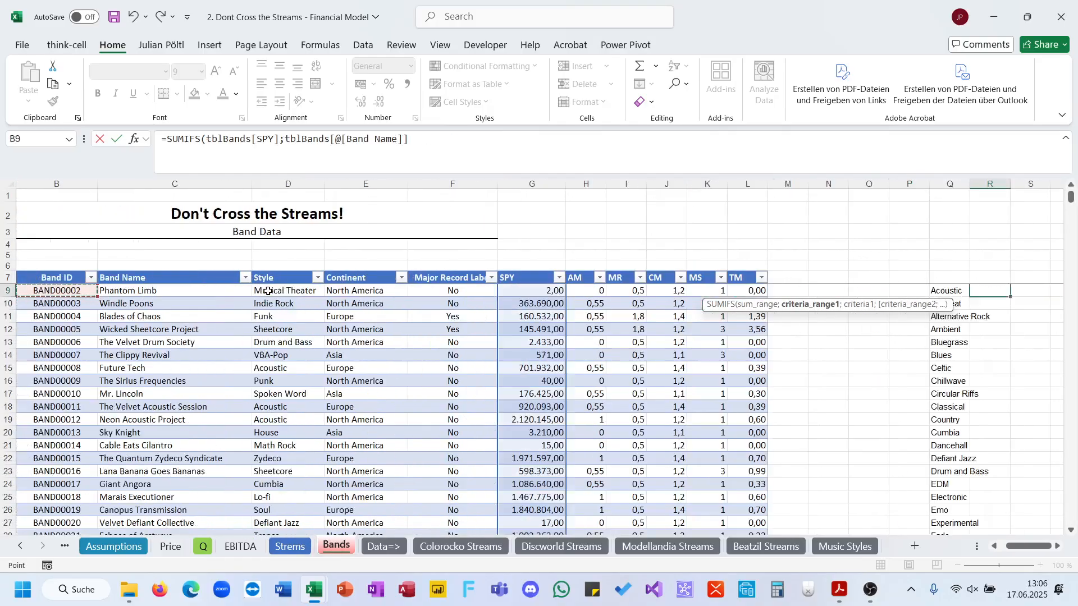
pyautogui.hotkey('ctrl', 'shift', 'Down')
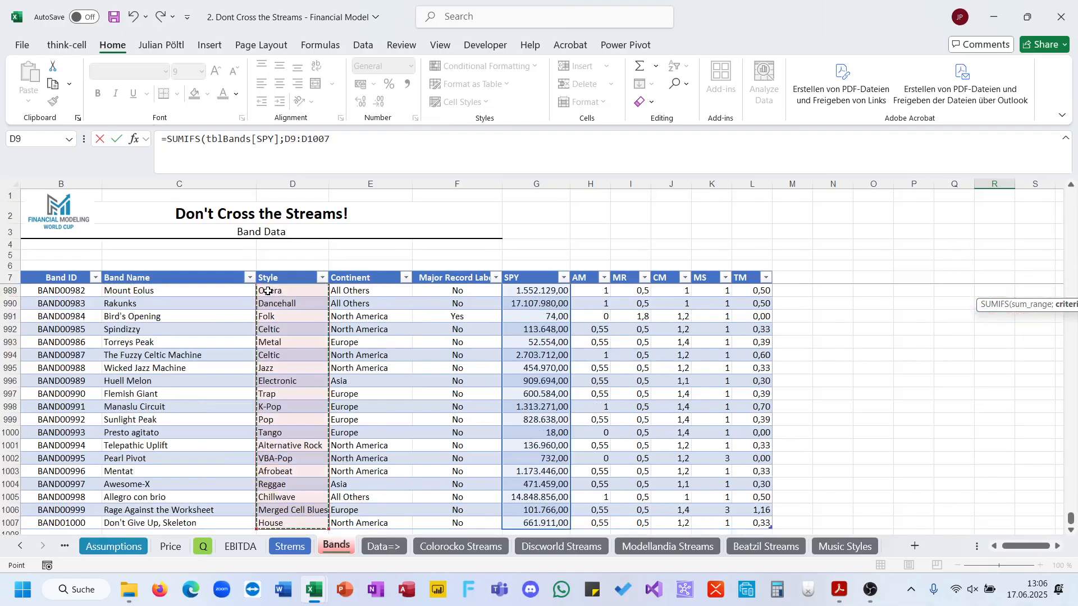
pyautogui.write(';')
pyautogui.press('Left')
pyautogui.write(')')
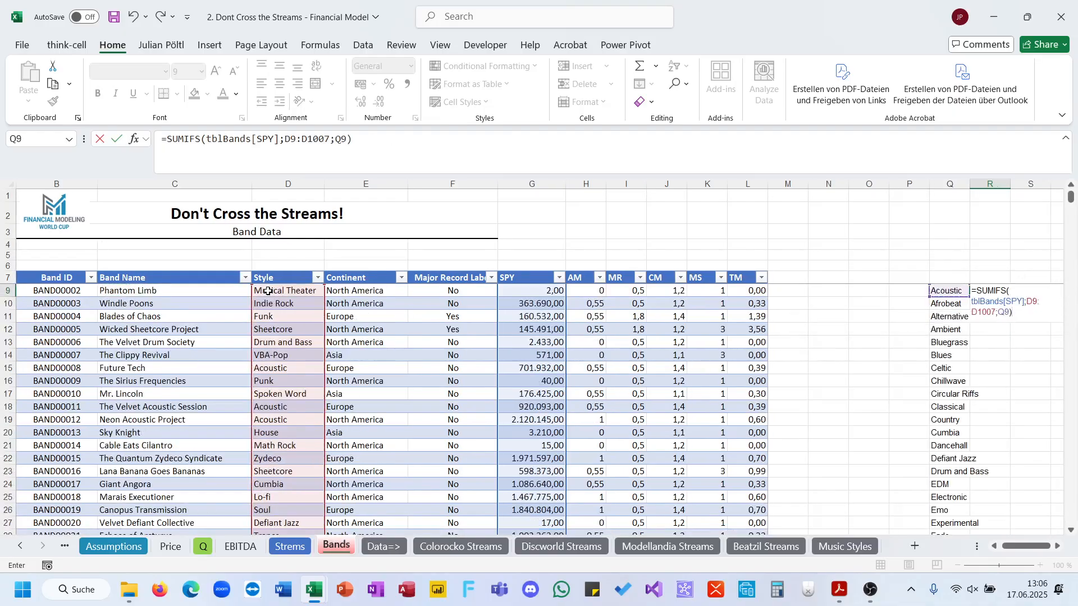
pyautogui.hotkey('ctrl', 'Return')
# Extend the criteria range of the R9 formula to D8:D1007 and apply the Number format with thousands separators to R9.
pyautogui.press('F2')
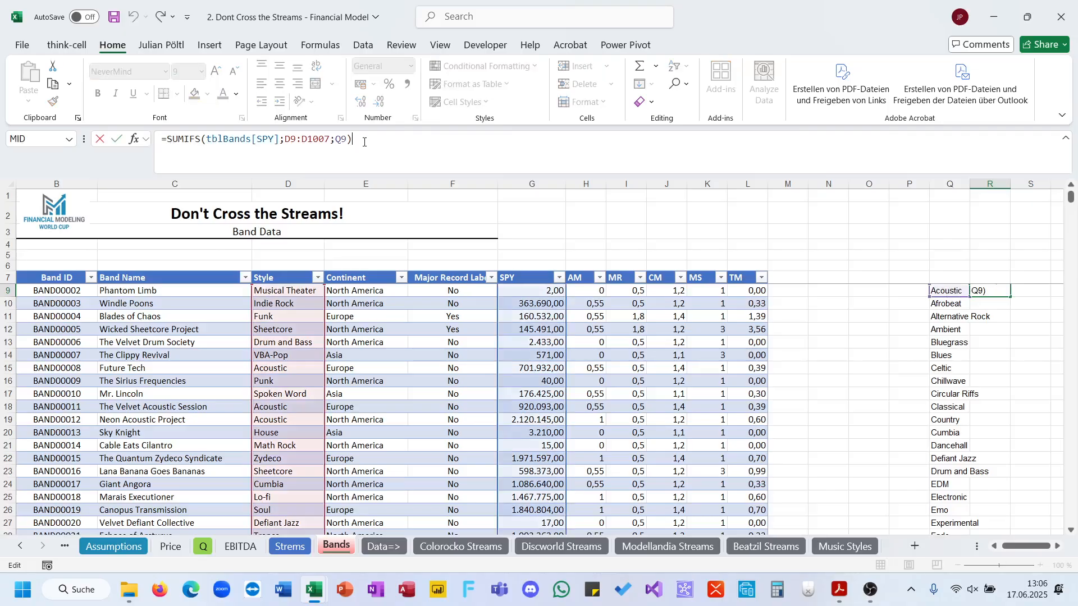
pyautogui.scroll(1, 358, 341)
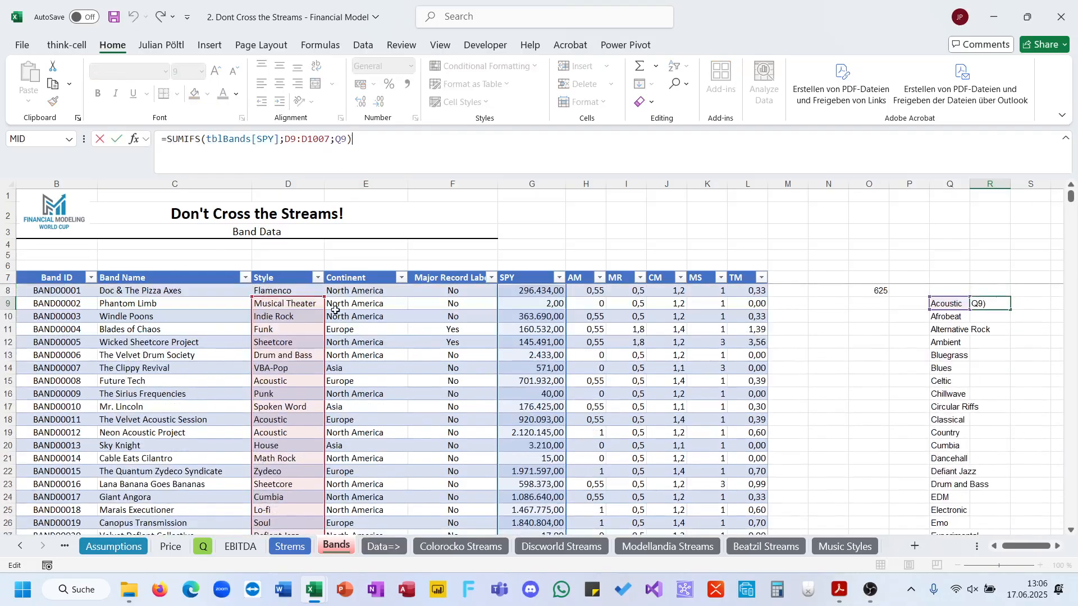
pyautogui.moveTo(326, 300); pyautogui.dragTo(321, 287)
pyautogui.hotkey('ctrl', 'Return')
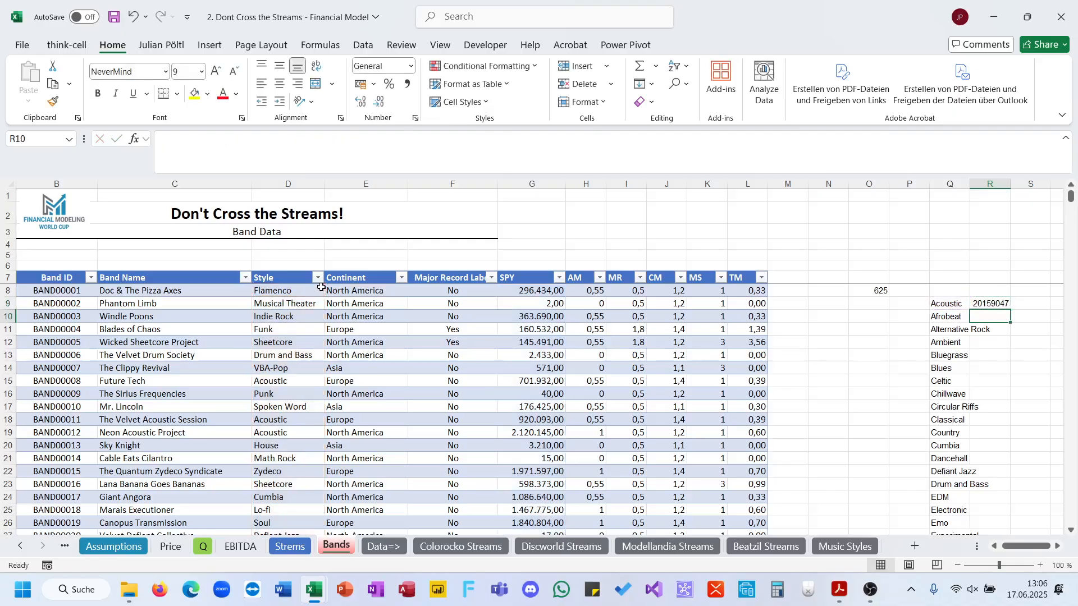
pyautogui.hotkey('ctrl', 'shift', '1')
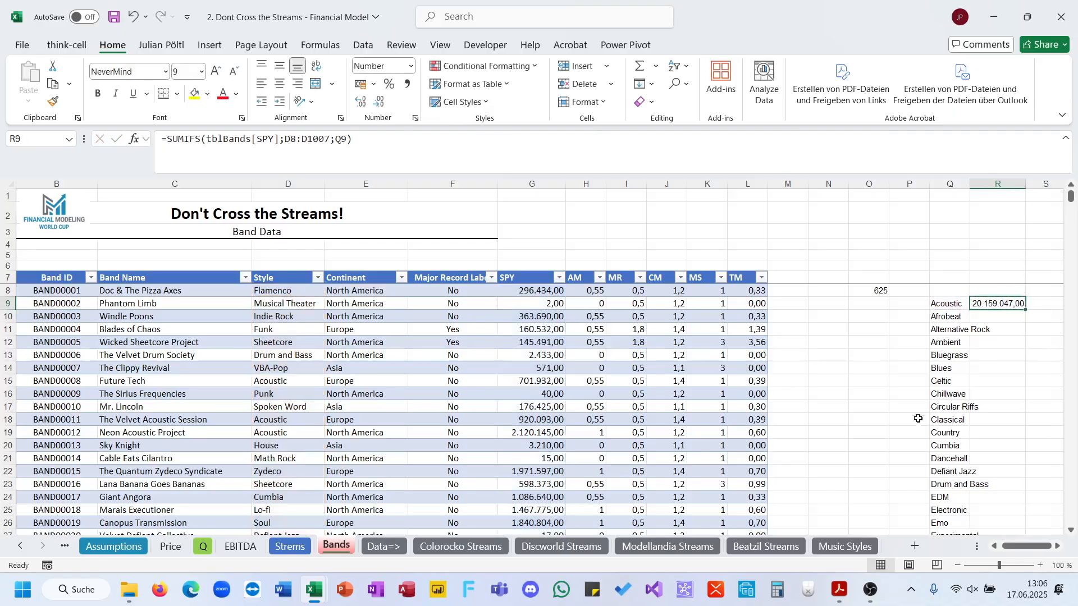
# Fill the R9 formula down beside all styles and autofit the width of column R.
pyautogui.doubleClick(1025, 309)
pyautogui.scroll(-6, 965, 369)
pyautogui.scroll(-11, 965, 368)
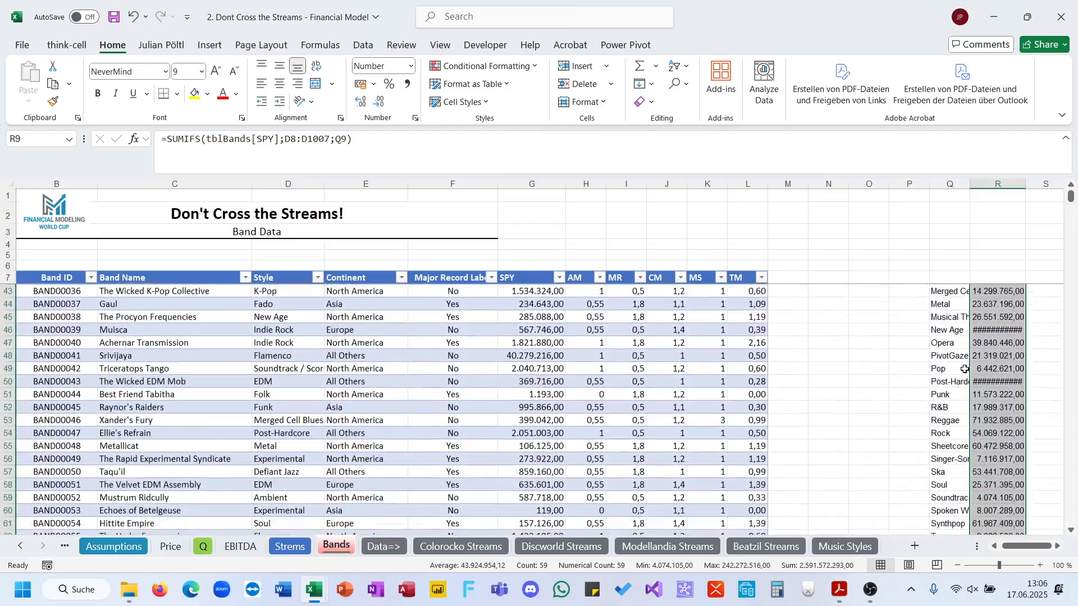
pyautogui.scroll(5, 964, 369)
pyautogui.hscroll(5, 965, 369)
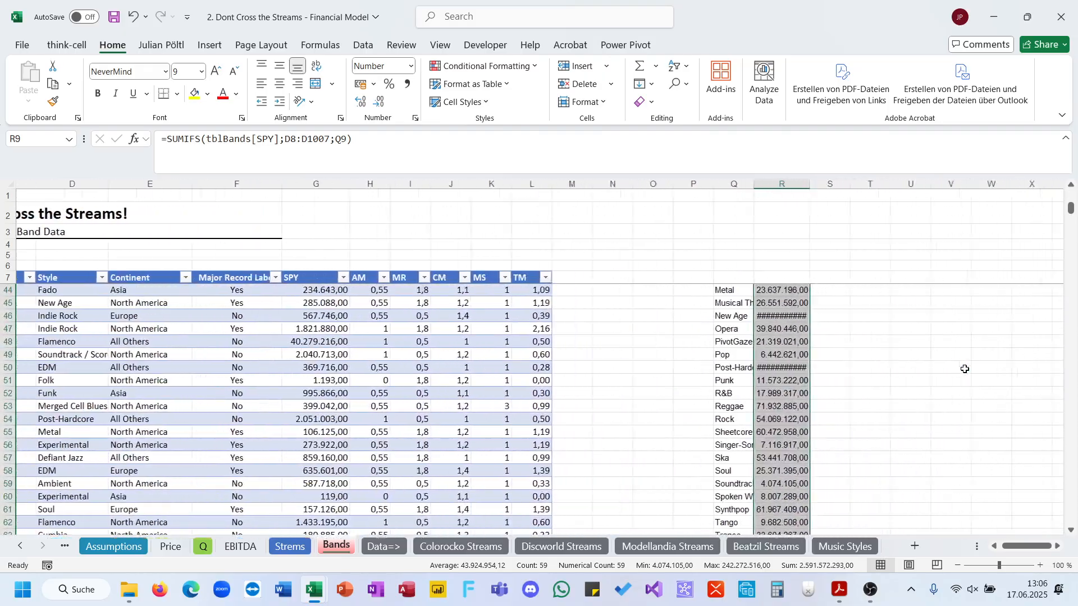
pyautogui.hotkey('alt', 'h')
pyautogui.press('o')
pyautogui.press('i')
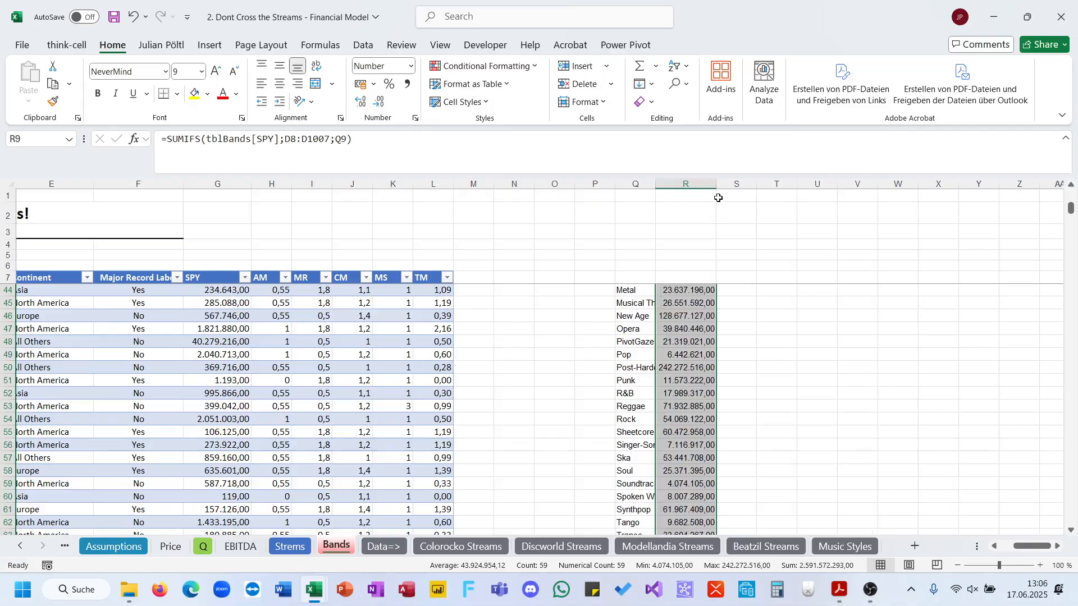
# Check the filled formulas in column R and make the criteria range in R9 absolute as $D$8:$D$1007.
pyautogui.scroll(-5, 724, 362)
pyautogui.scroll(15, 725, 362)
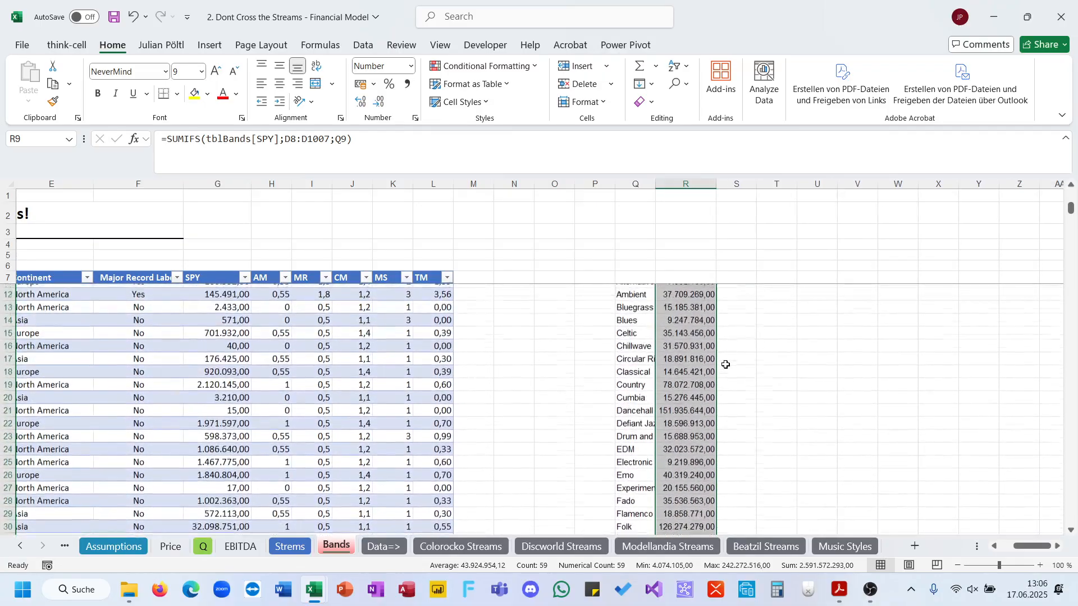
pyautogui.scroll(-15, 726, 365)
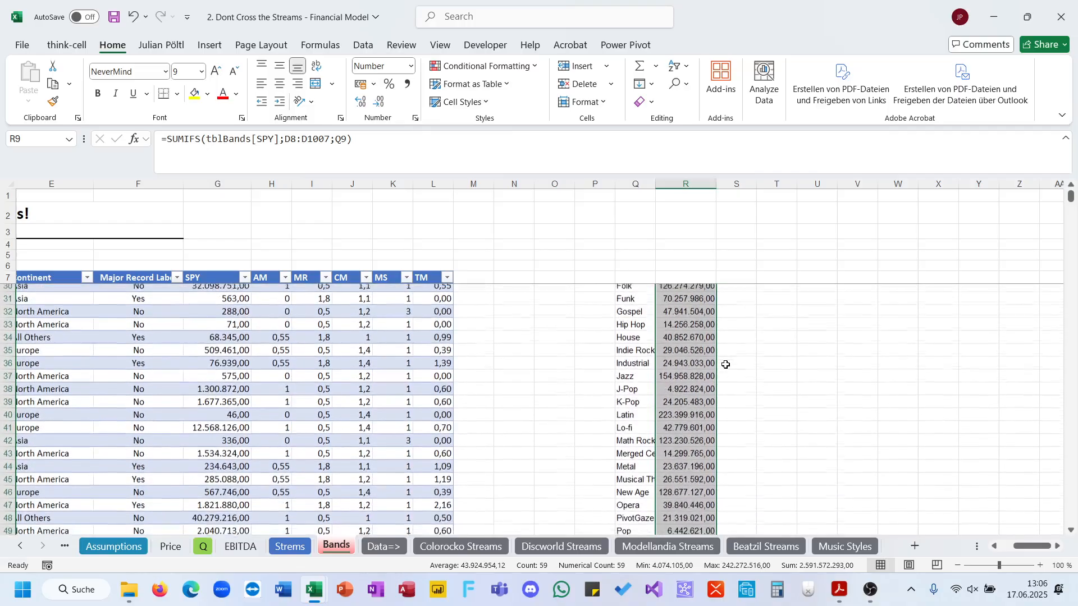
pyautogui.scroll(2, 726, 365)
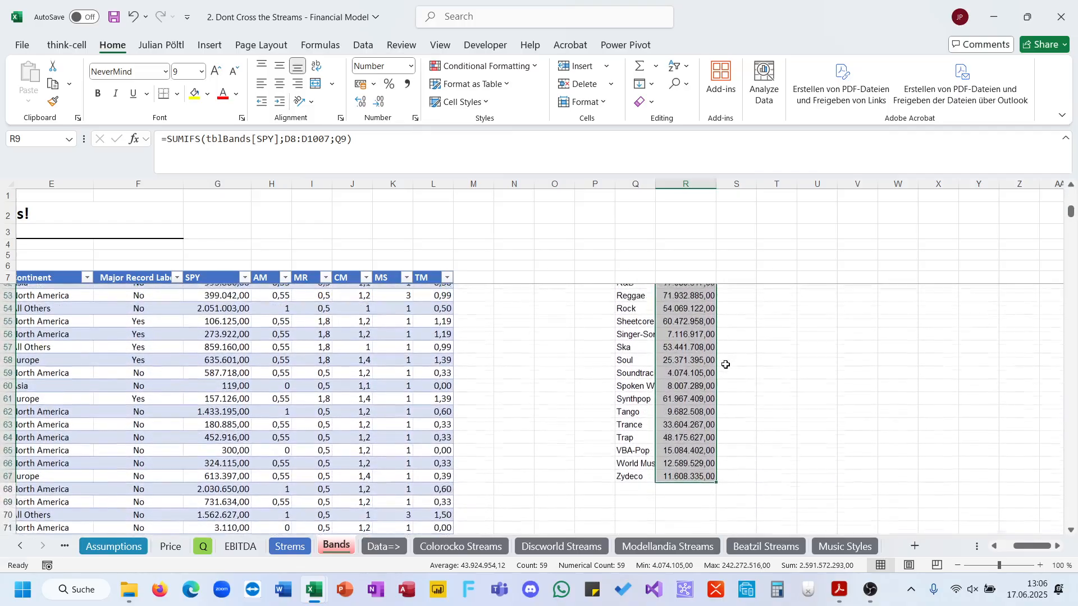
pyautogui.click(682, 383)
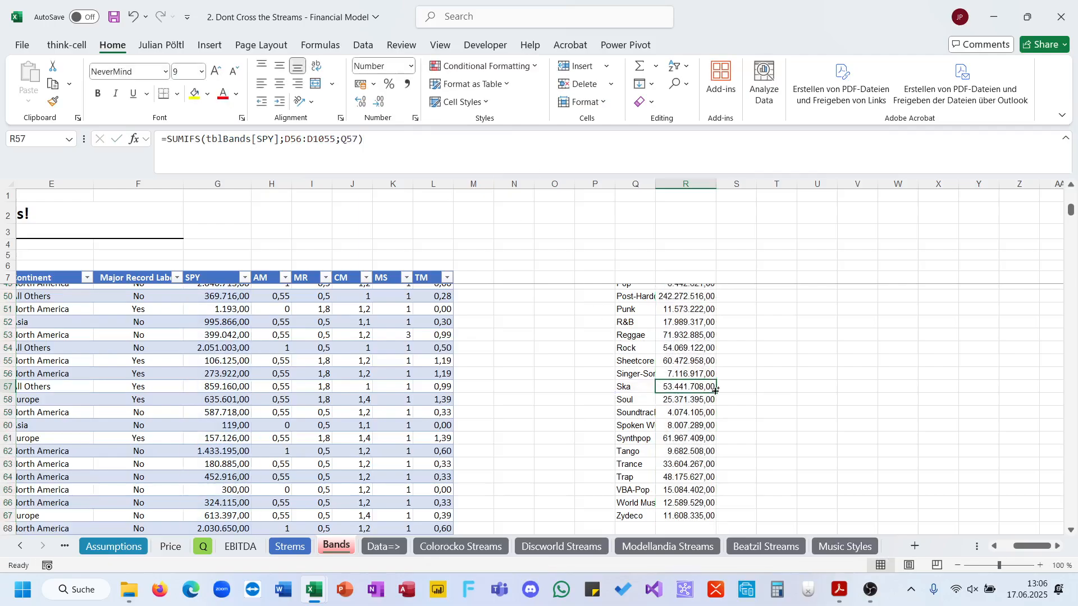
pyautogui.hotkey('ctrl', 'Up')
pyautogui.click(296, 139)
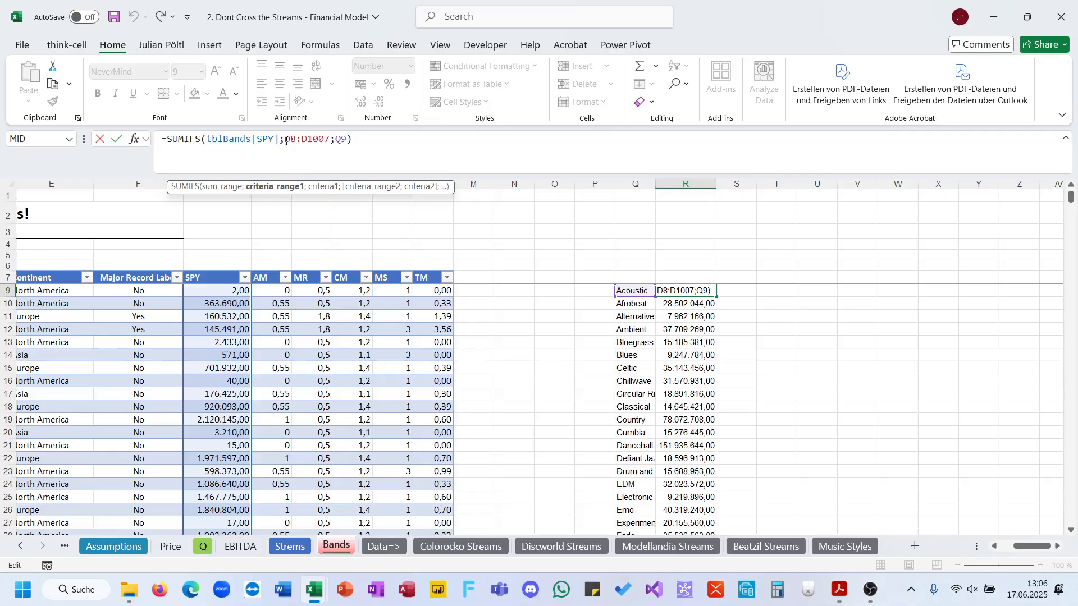
pyautogui.press('F4')
pyautogui.click(311, 139)
pyautogui.press('F4')
pyautogui.press('Return')
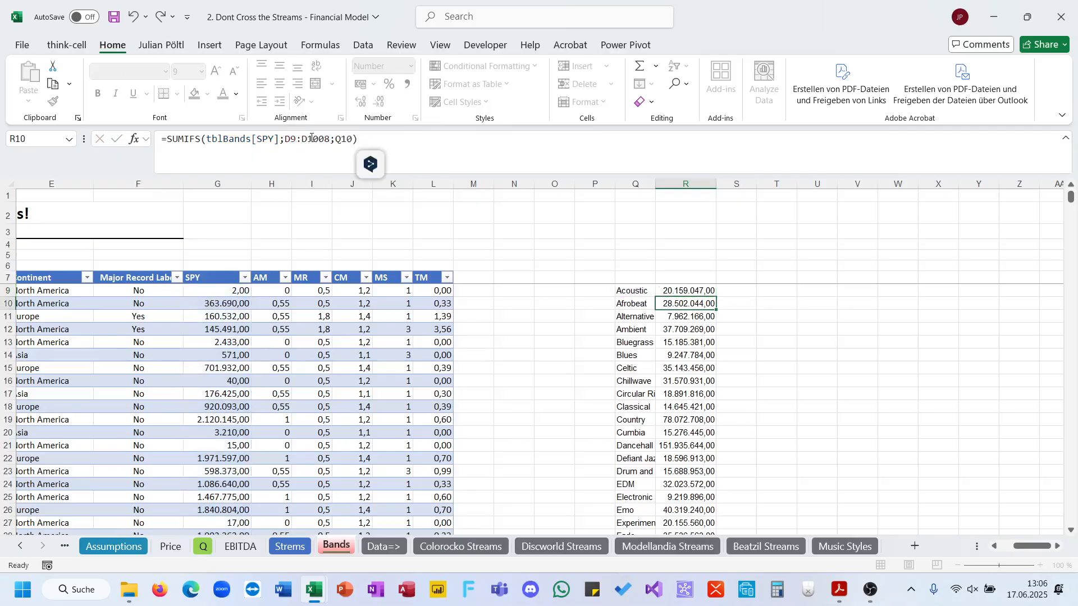
# Fill the corrected R9 formula down to the last style and look through the totals for a zero value.
pyautogui.press('Up')
pyautogui.doubleClick(711, 292)
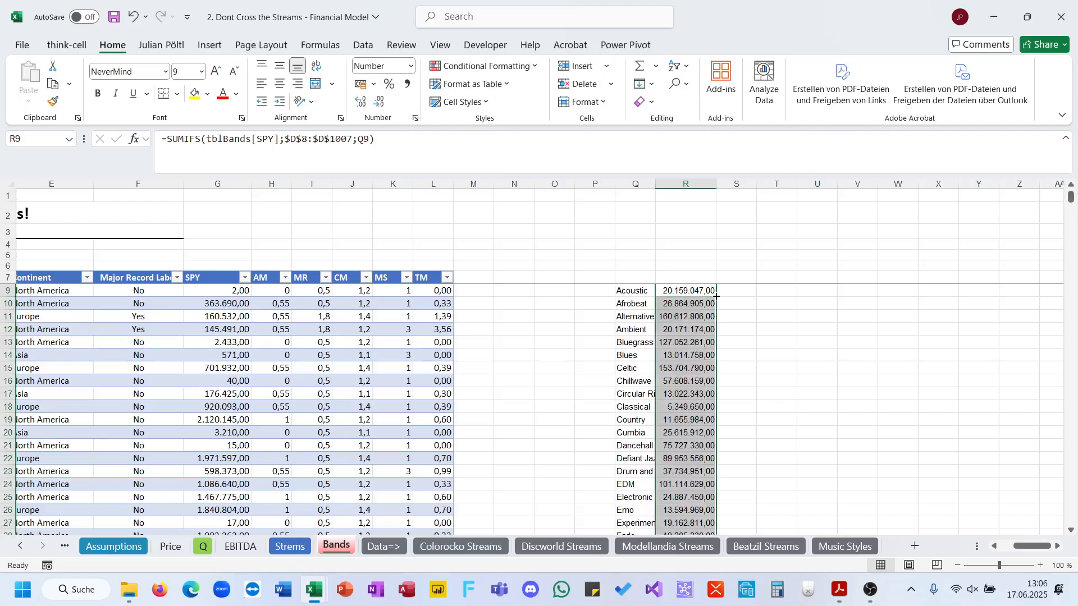
pyautogui.scroll(-6, 693, 372)
pyautogui.scroll(-5, 693, 372)
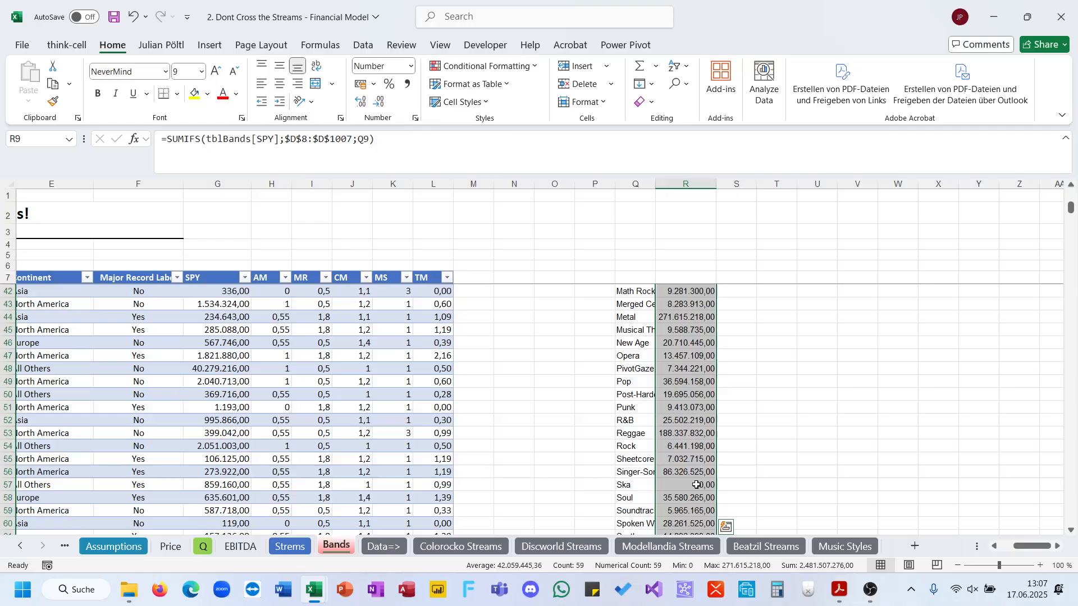
pyautogui.click(697, 485)
# Apply the Green - Yellow - Red color scale to the style totals in R9:R67.
pyautogui.scroll(-2, 694, 504)
pyautogui.click(686, 508)
pyautogui.hotkey('ctrl', 'shift', 'Up')
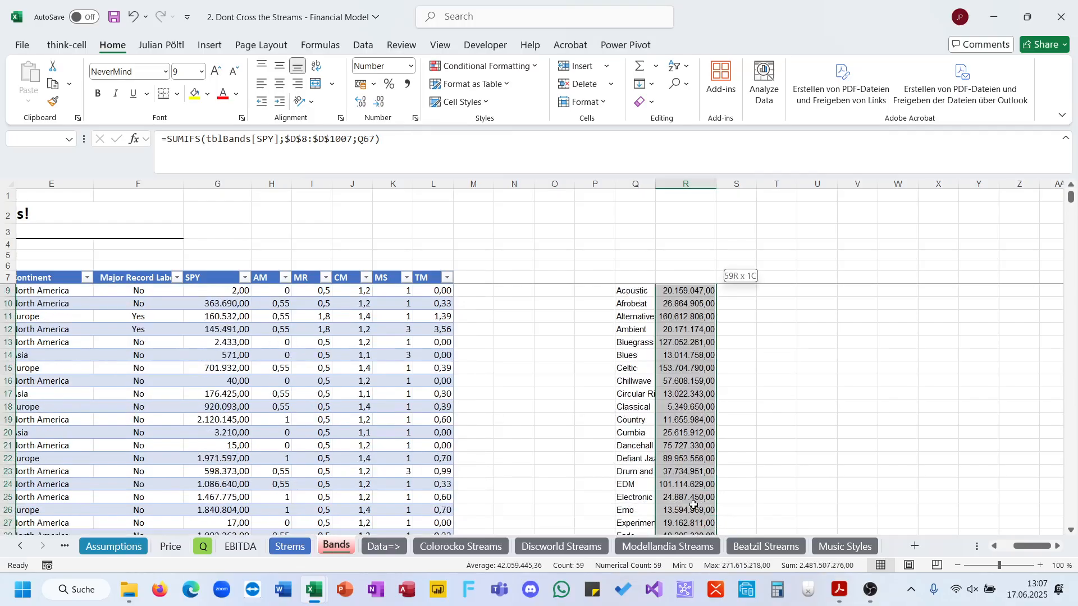
pyautogui.click(484, 66)
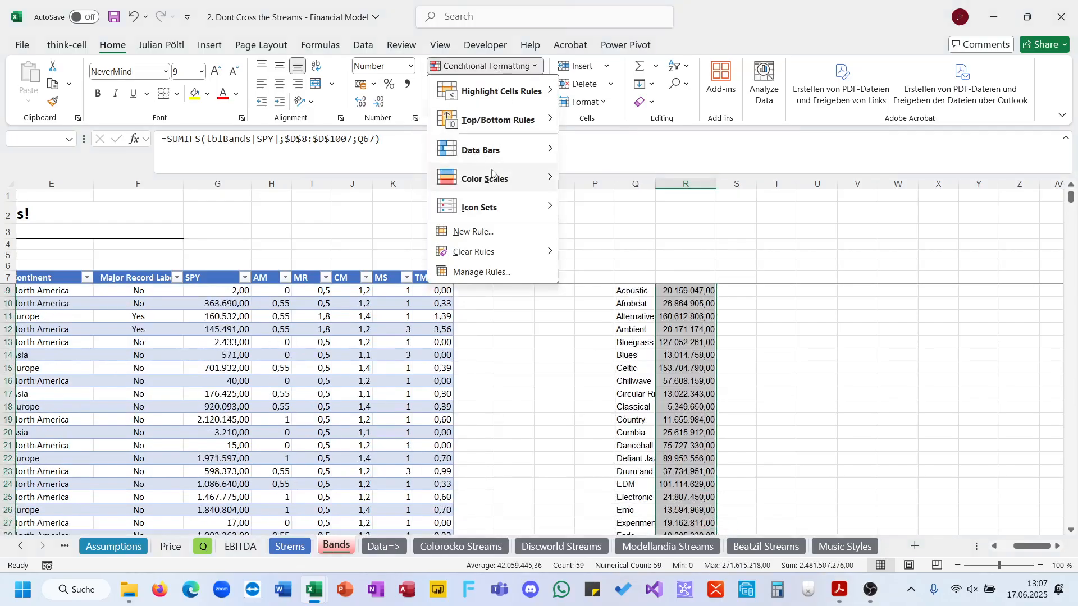
pyautogui.moveTo(528, 178)
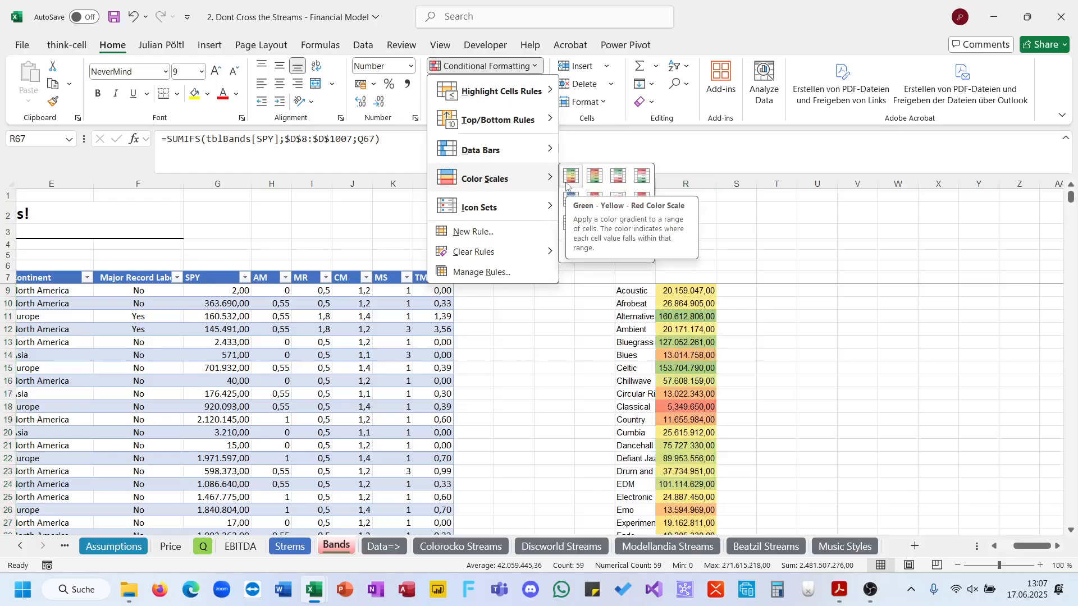
pyautogui.click(567, 184)
pyautogui.scroll(-11, 650, 421)
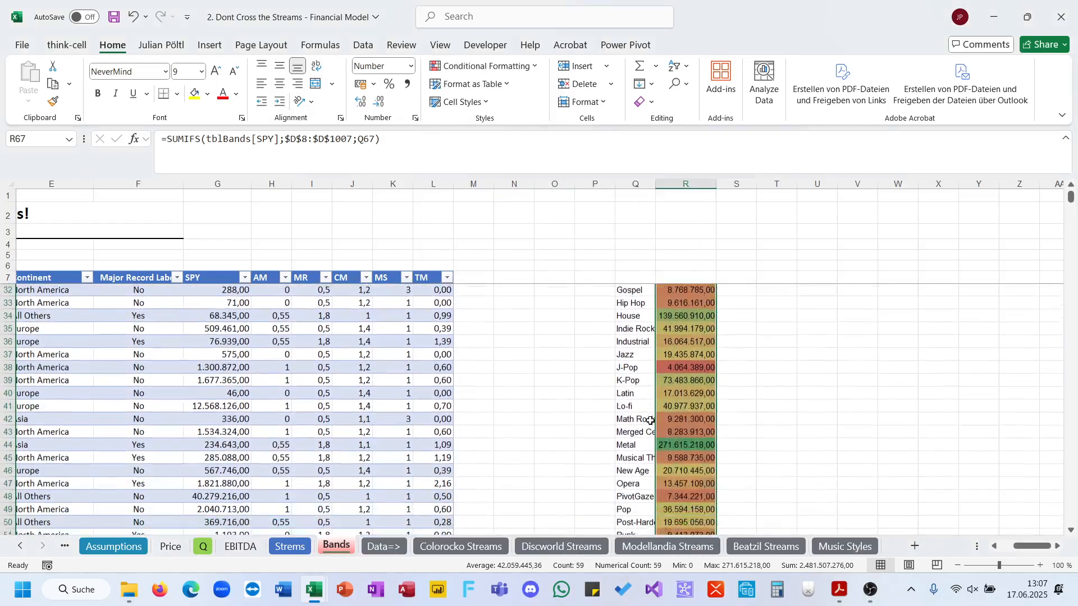
# Find the music style with zero streams in column R and match it to question 22's options in the quiz PDF.
pyautogui.scroll(-2, 650, 421)
pyautogui.click(625, 419)
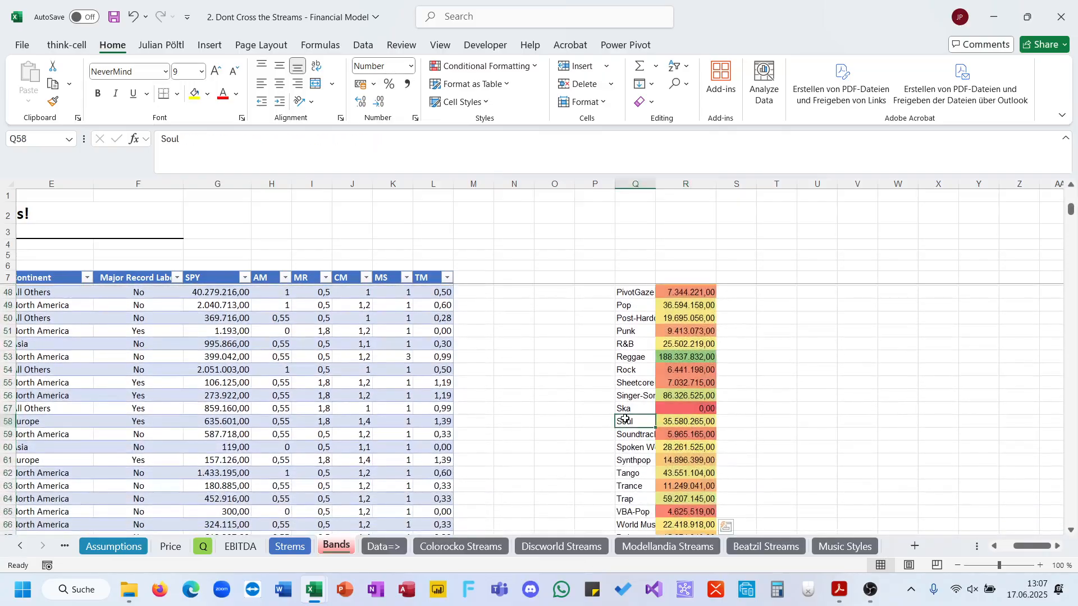
pyautogui.click(685, 409)
pyautogui.click(840, 590)
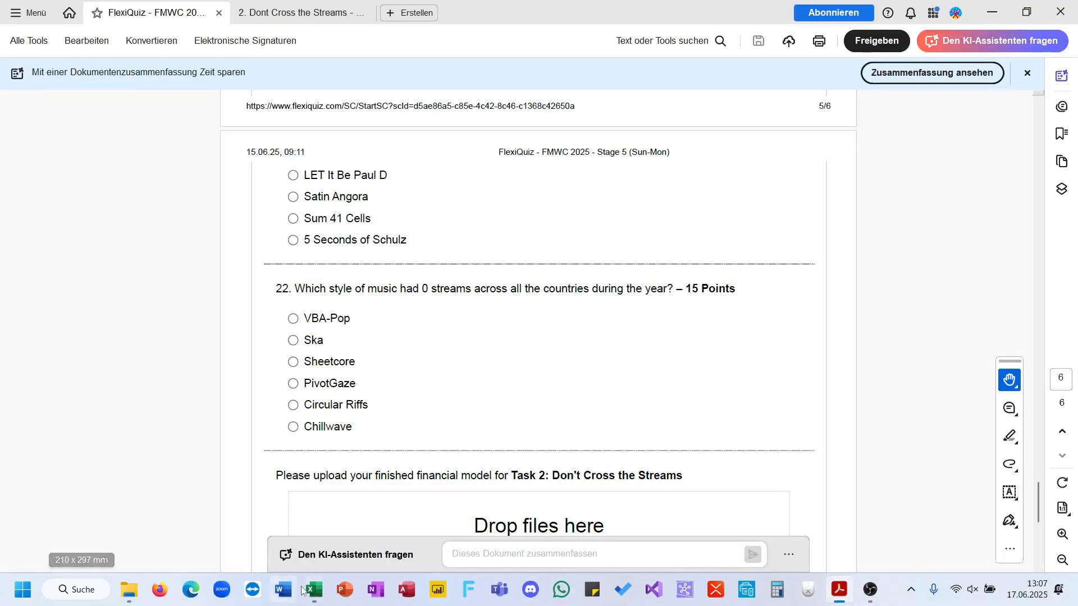
pyautogui.moveTo(313, 589)
pyautogui.click(266, 527)
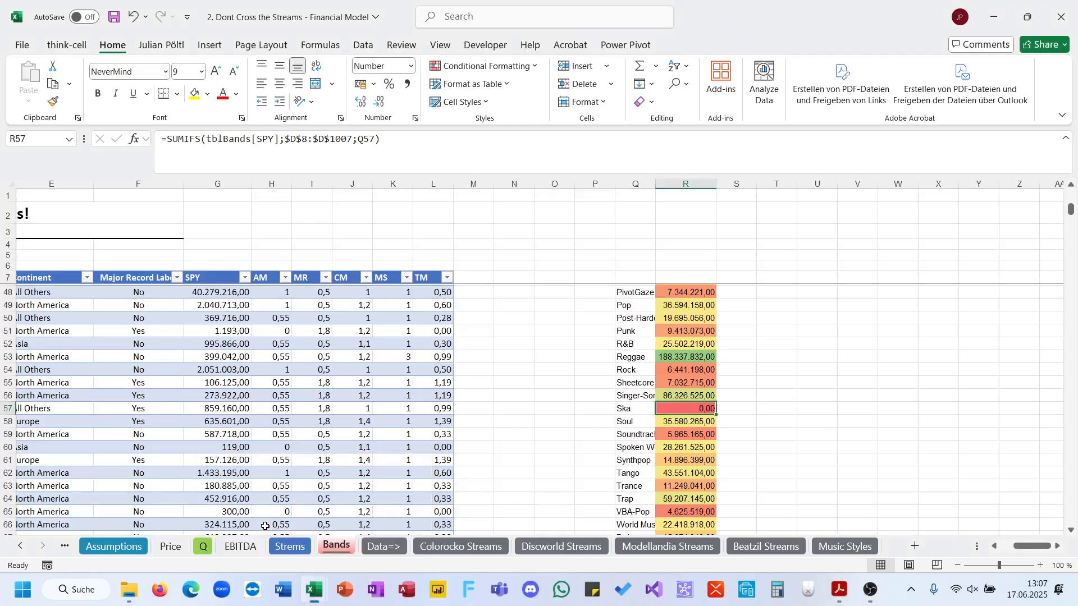
# Record b) as the answer to question 22 on the Q sheet.
pyautogui.click(204, 547)
pyautogui.write('v')
pyautogui.write(')')
pyautogui.press('Return')
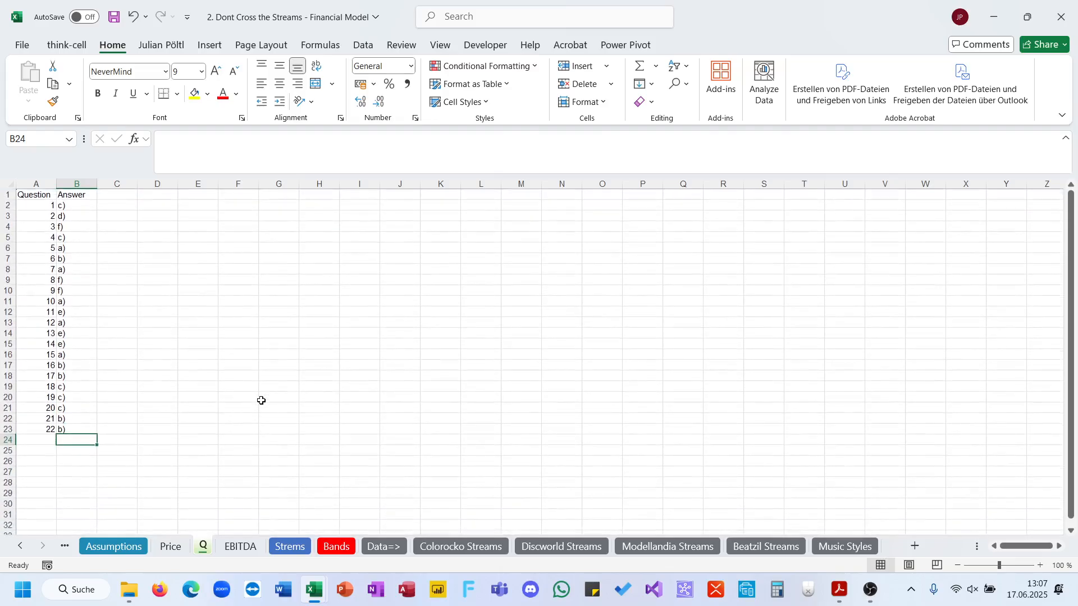
# Review the answers to questions 20 and 21, then look over the Bands, EBITDA, Strems and Assumptions sheets of the finished model.
pyautogui.moveTo(81, 412); pyautogui.dragTo(77, 417)
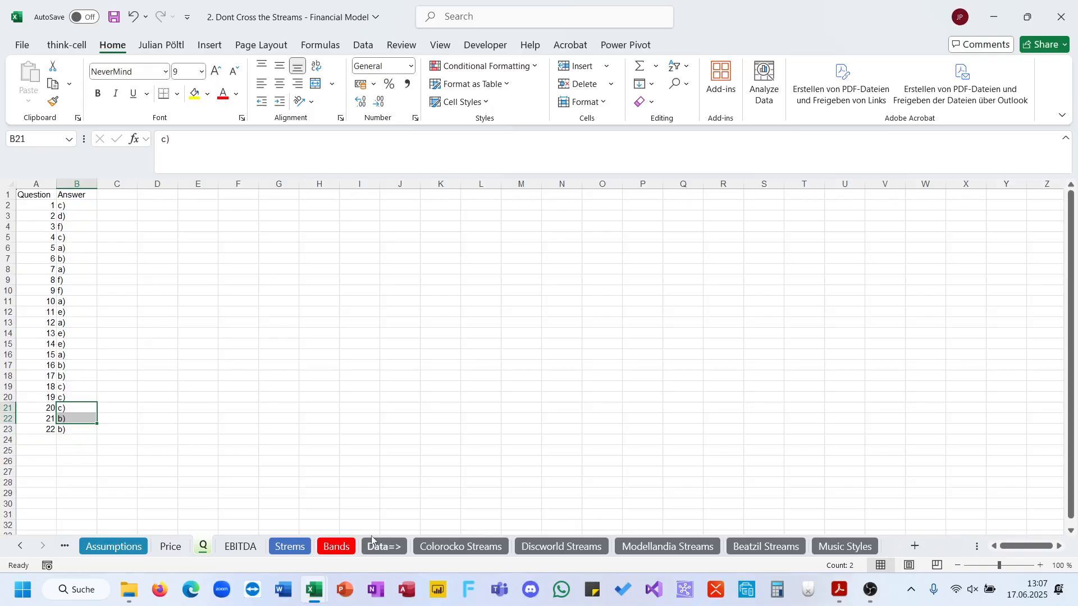
pyautogui.click(337, 547)
pyautogui.scroll(15, 548, 412)
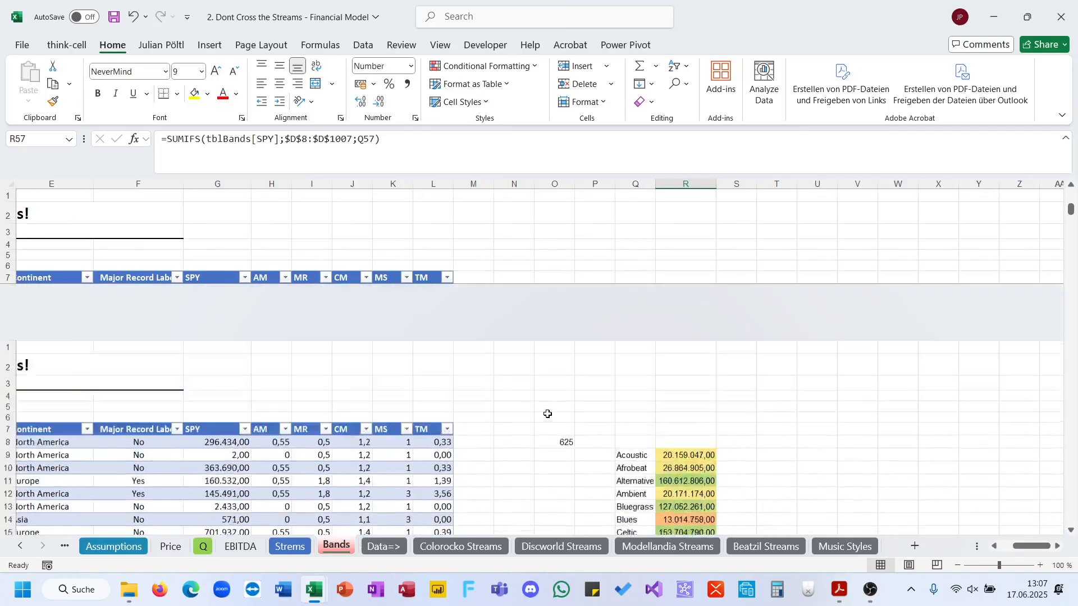
pyautogui.click(418, 546)
pyautogui.click(241, 546)
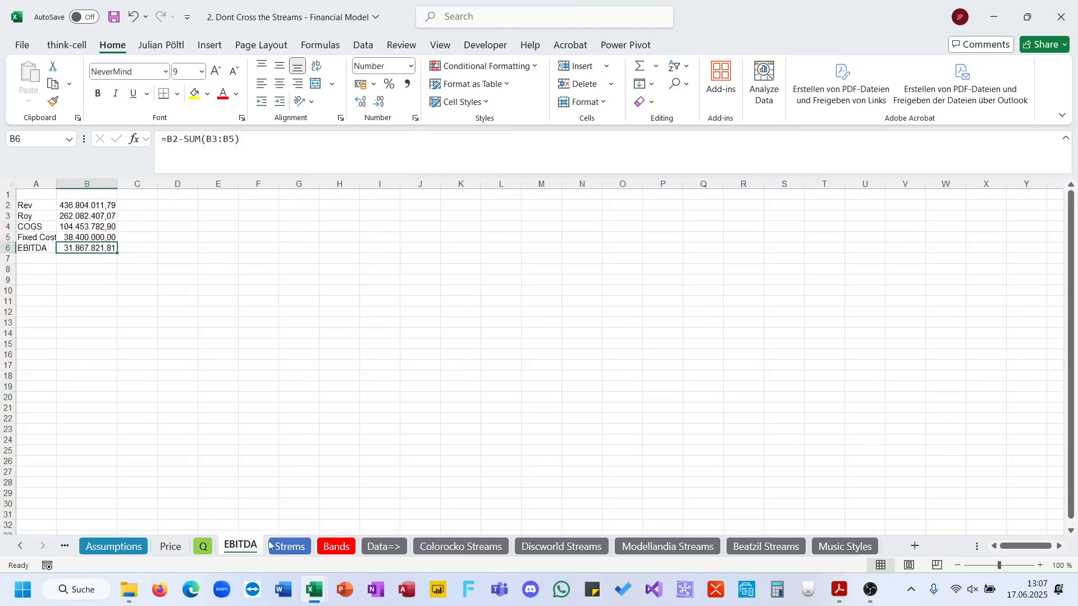
pyautogui.click(290, 546)
pyautogui.click(337, 547)
pyautogui.hscroll(-3, 342, 419)
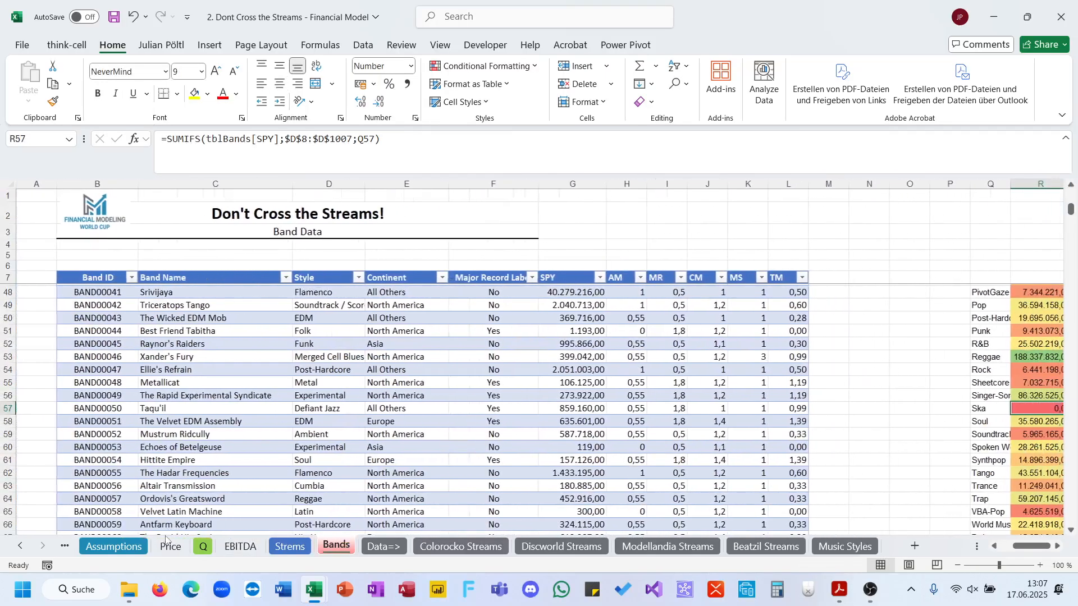
pyautogui.click(113, 547)
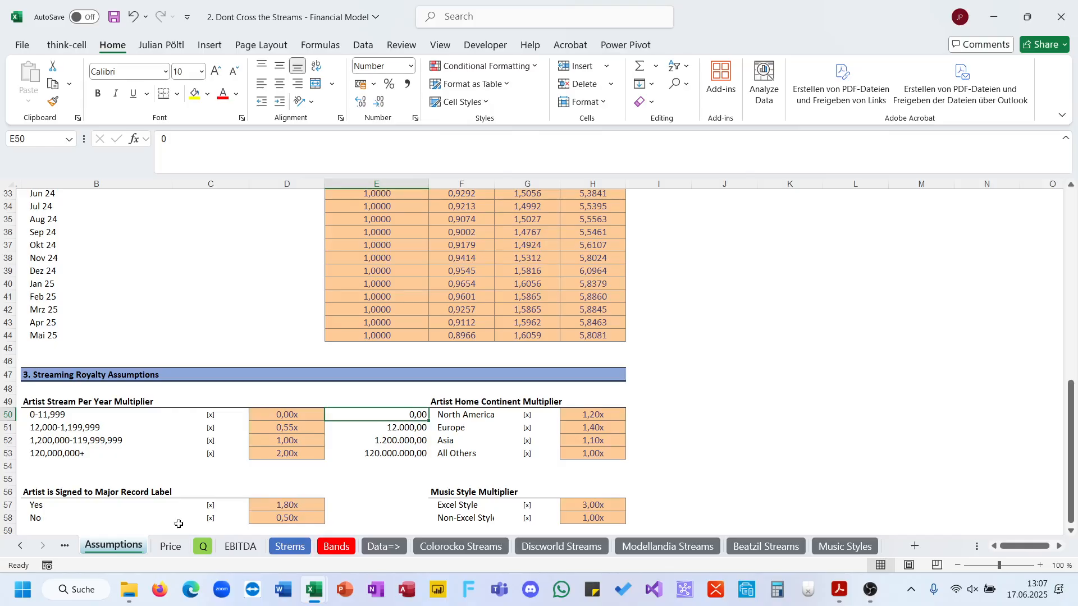
pyautogui.scroll(10, 318, 521)
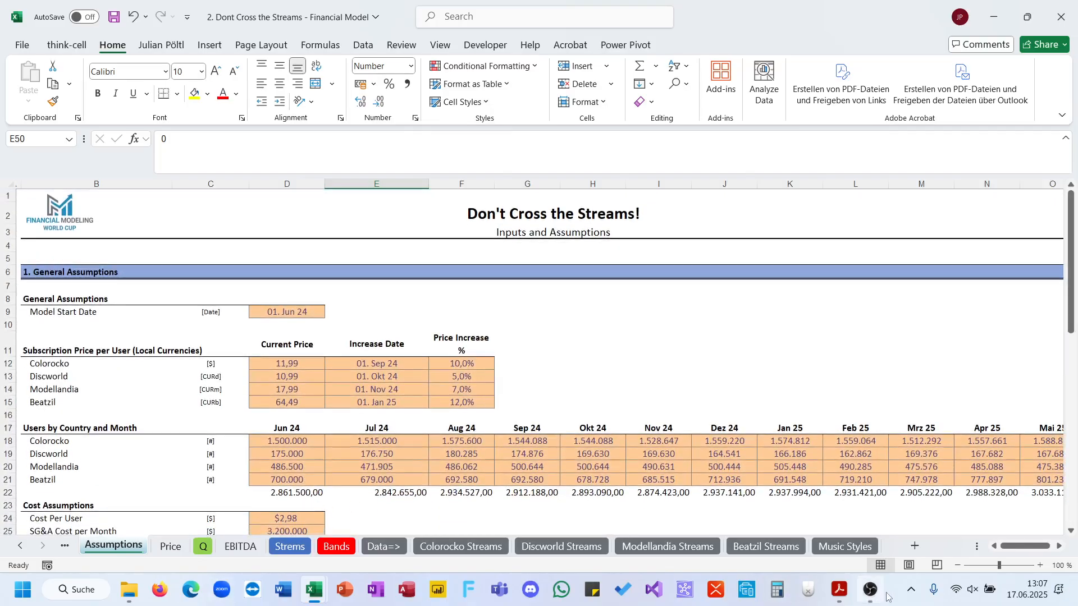